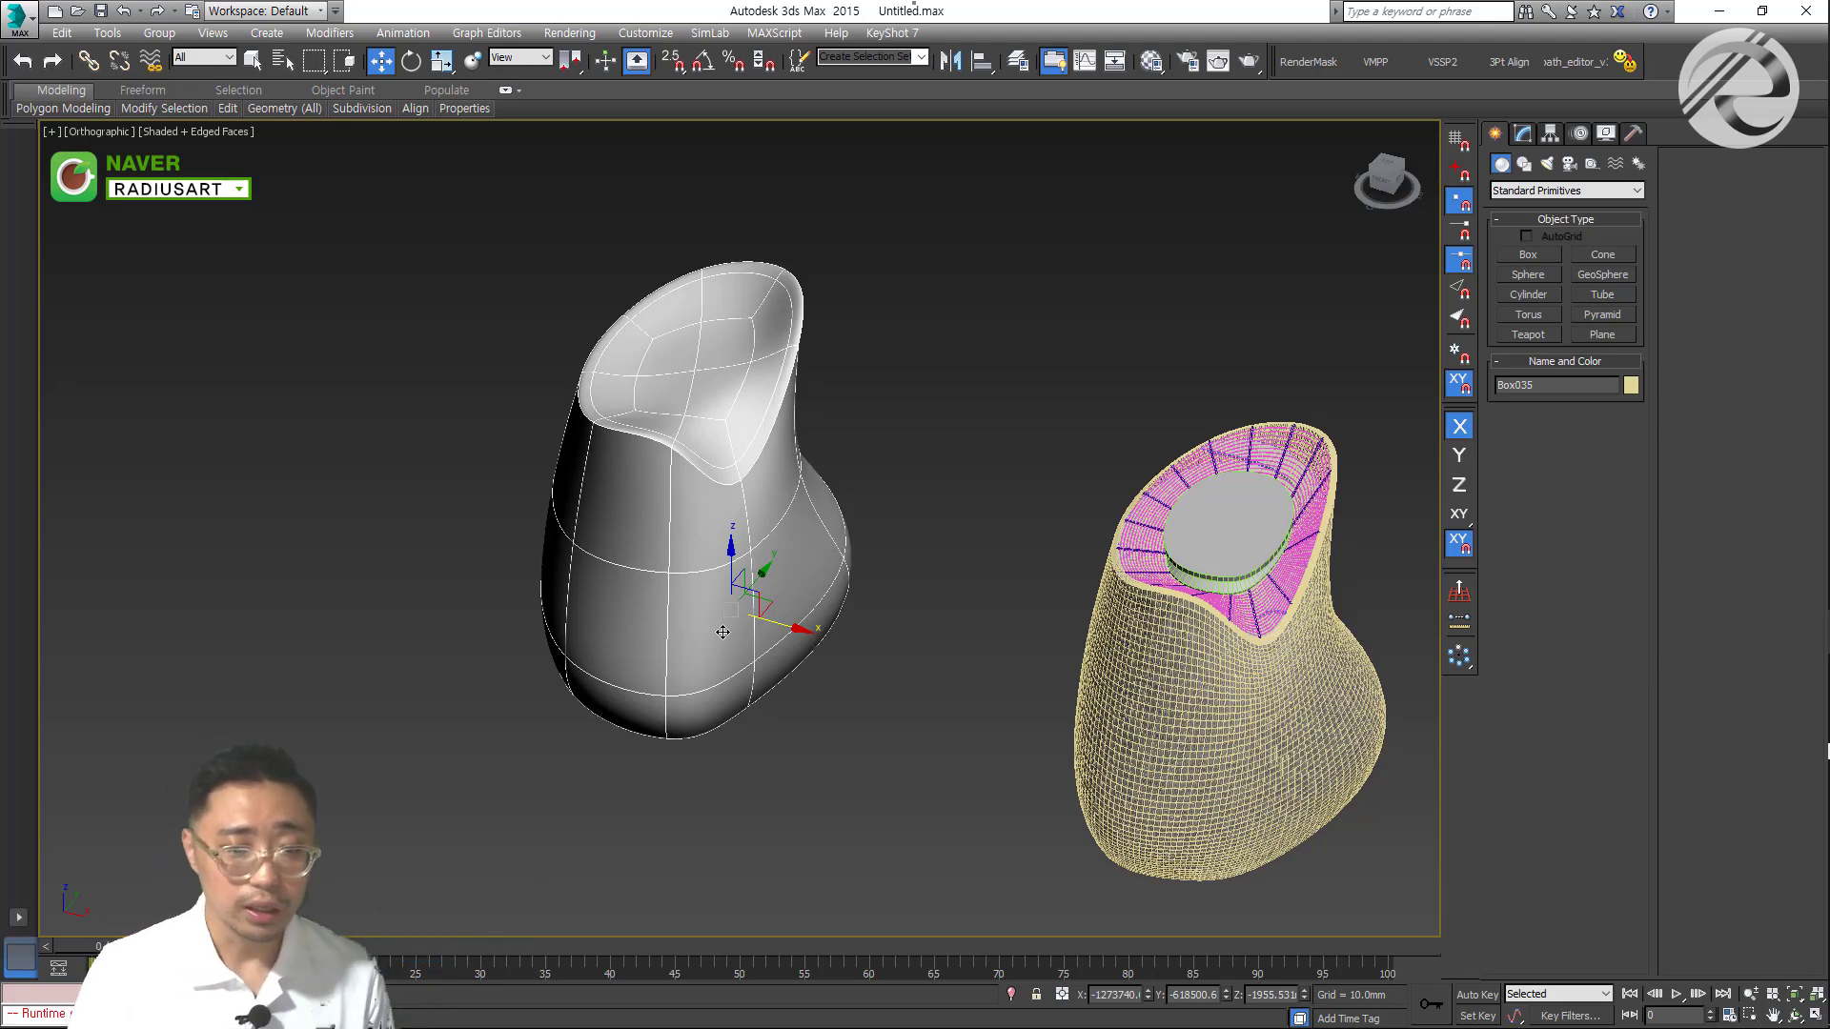
# Create a box standard primitive in front of the existing vessel models
pyautogui.click(857, 745)
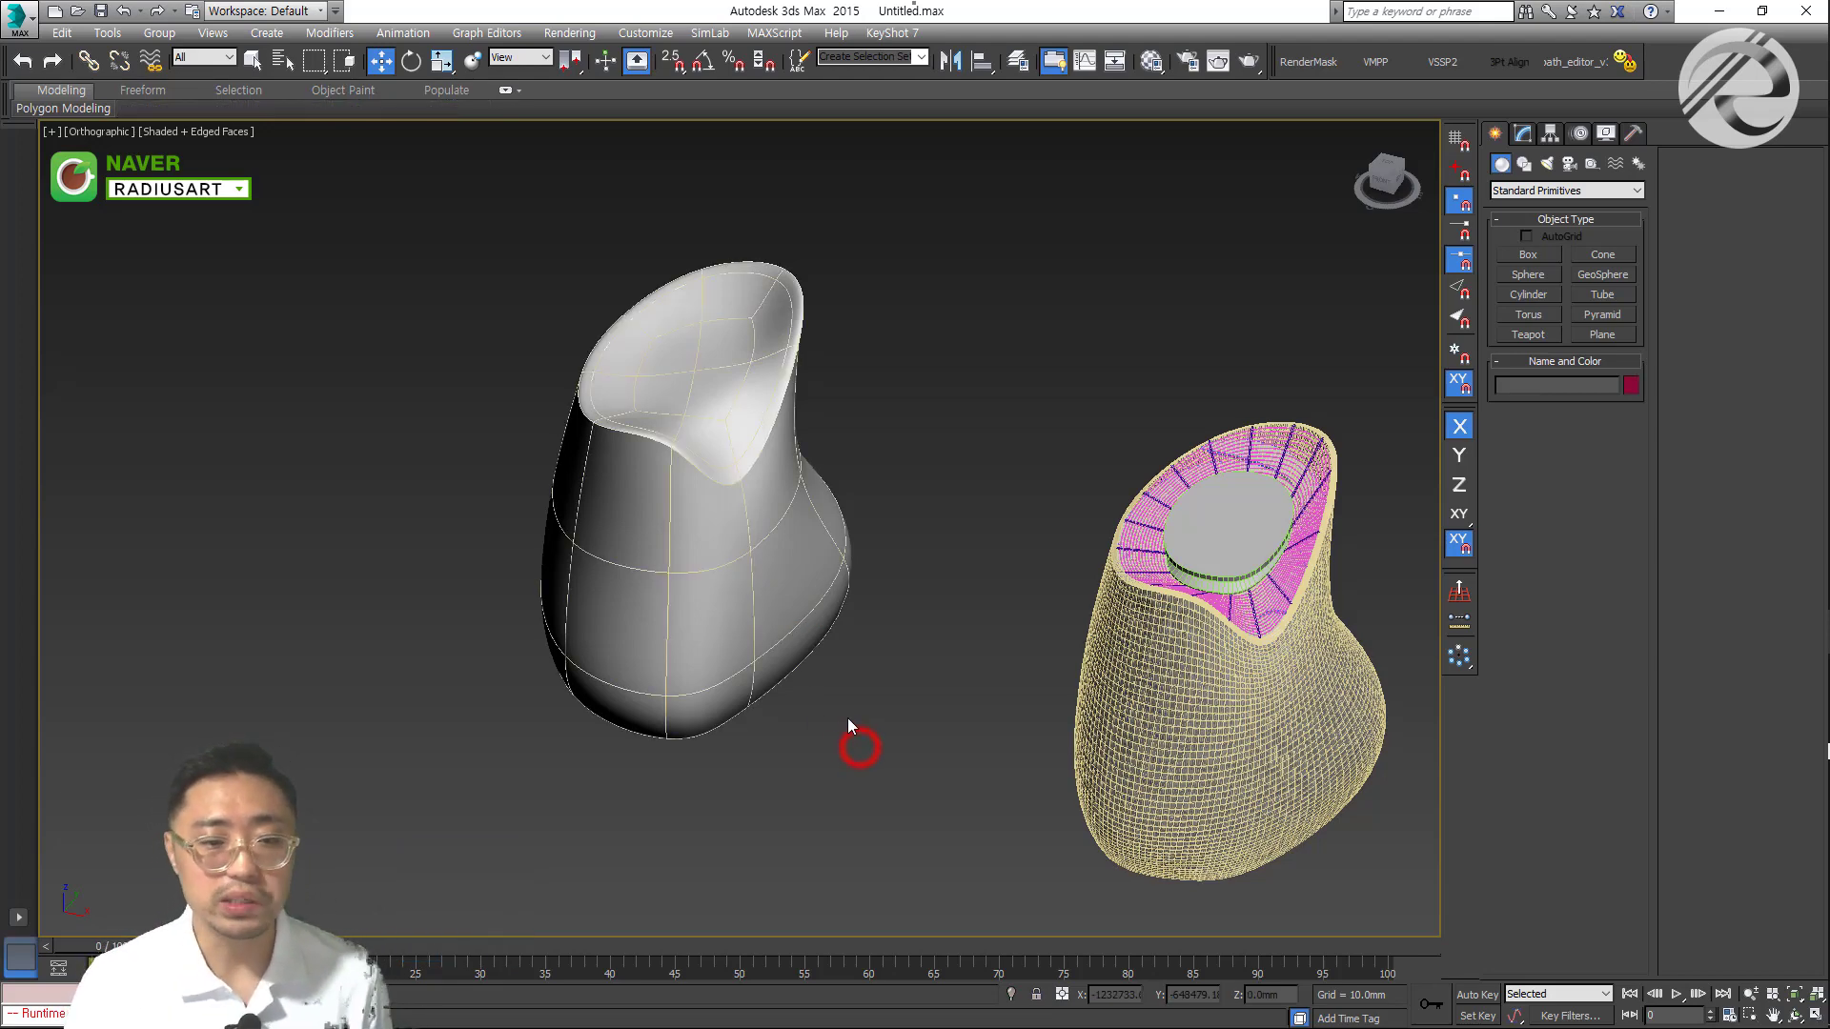
pyautogui.scroll(-2, 848, 718)
pyautogui.keyDown('alt'); pyautogui.moveTo(804, 642); pyautogui.dragTo(897, 612, button='middle'); pyautogui.keyUp('alt')
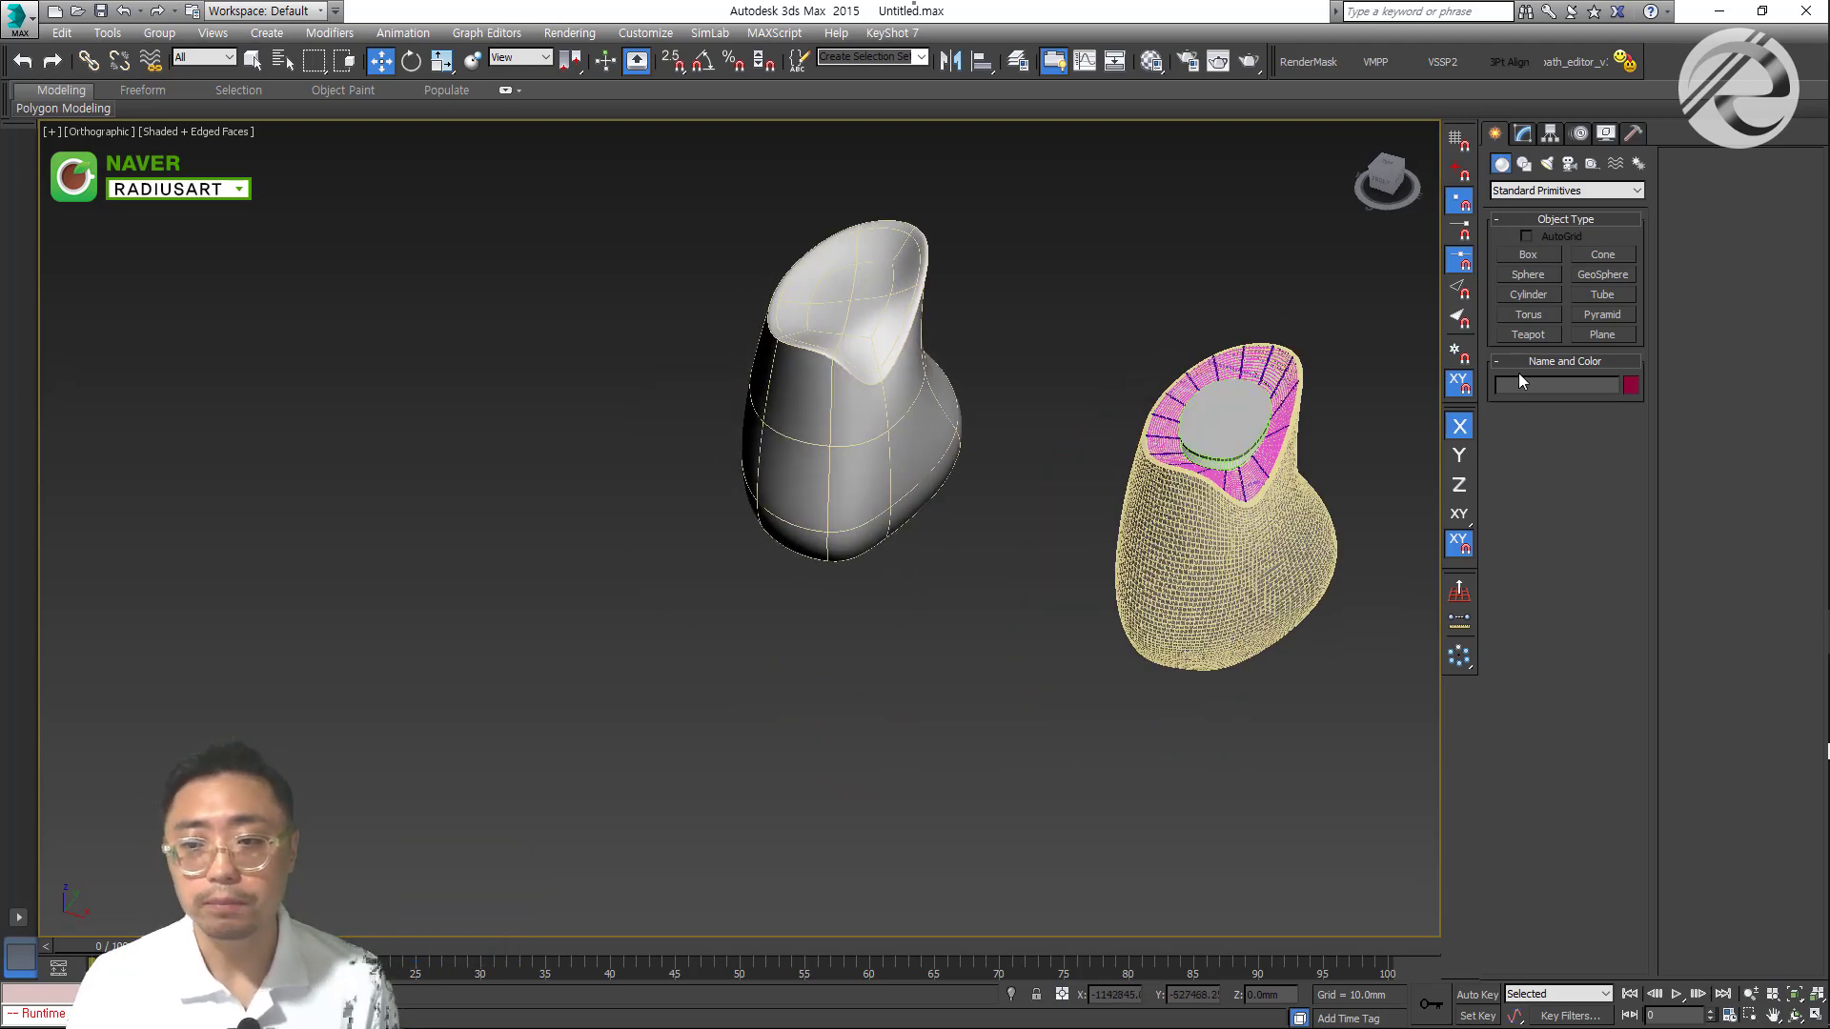
pyautogui.click(1528, 256)
pyautogui.moveTo(768, 543); pyautogui.dragTo(797, 531, button='middle')
pyautogui.moveTo(651, 640); pyautogui.dragTo(735, 865)
pyautogui.click(706, 630)
pyautogui.keyDown('alt'); pyautogui.moveTo(695, 763); pyautogui.dragTo(717, 543, button='middle'); pyautogui.keyUp('alt')
pyautogui.press('w')
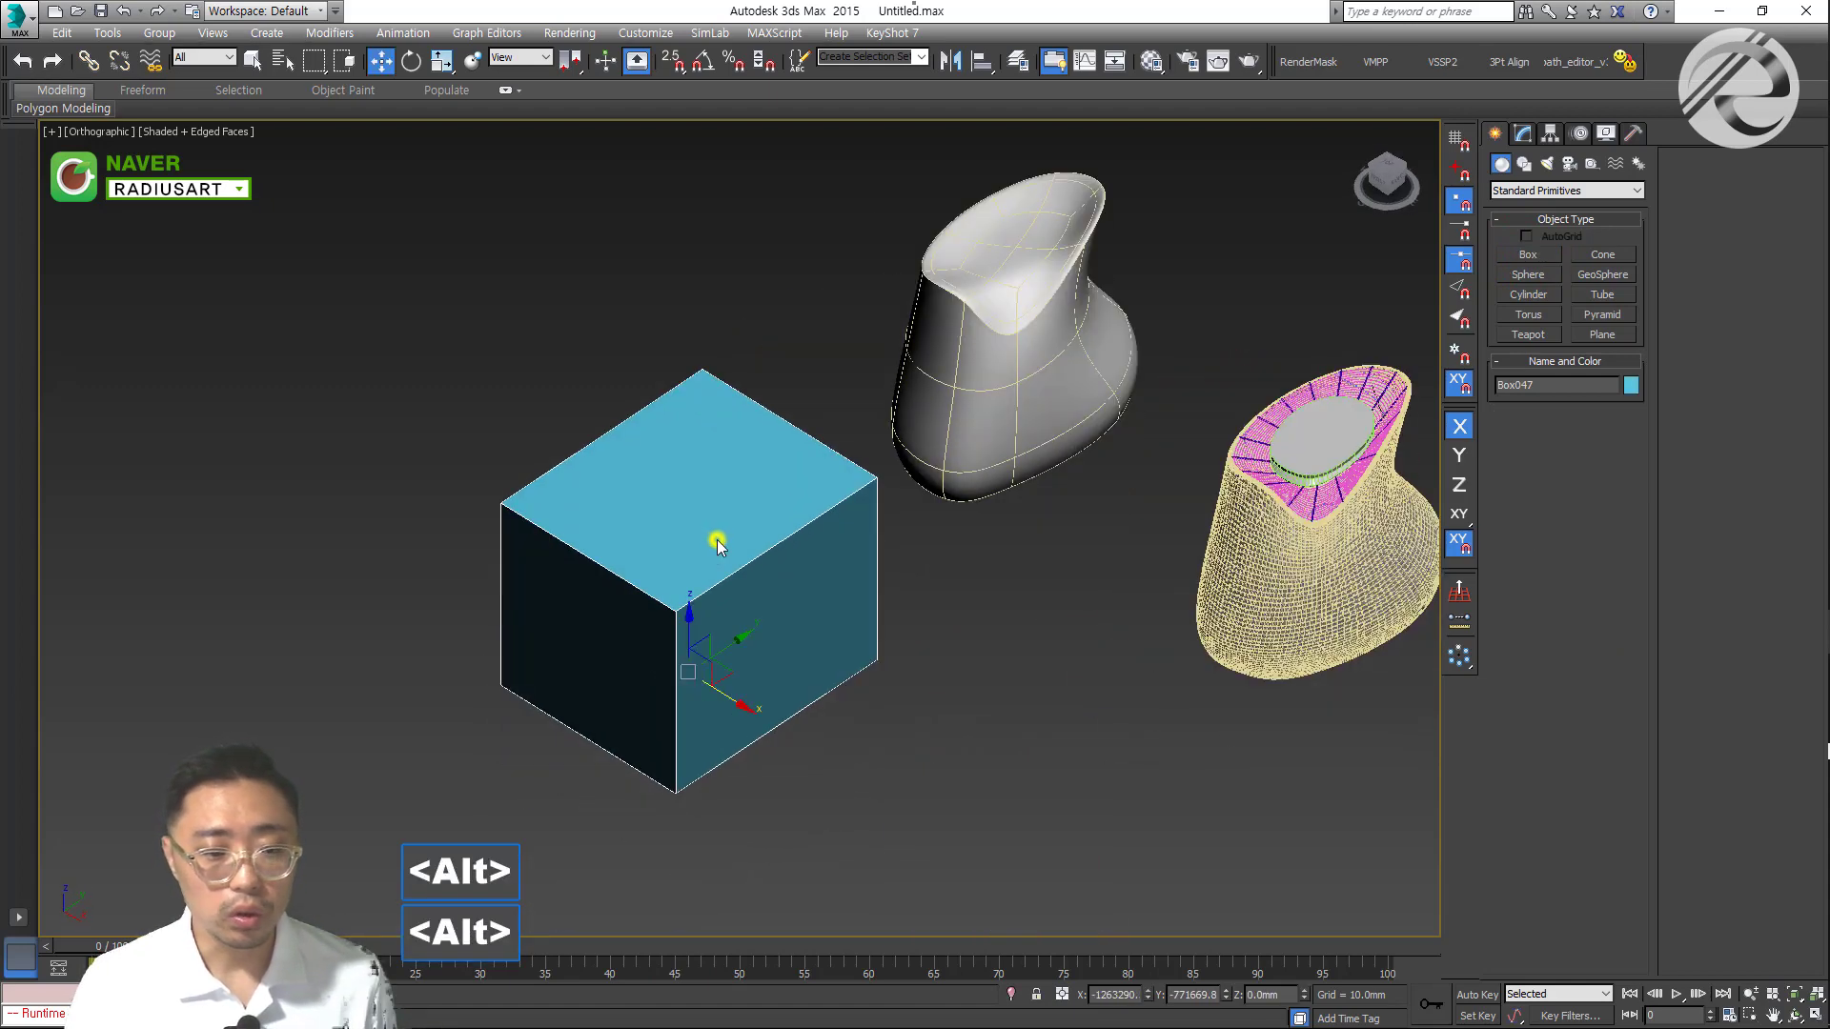
# Convert the new box to an Editable Poly
pyautogui.rightClick(751, 493)
pyautogui.moveTo(871, 677)
pyautogui.click(1014, 693)
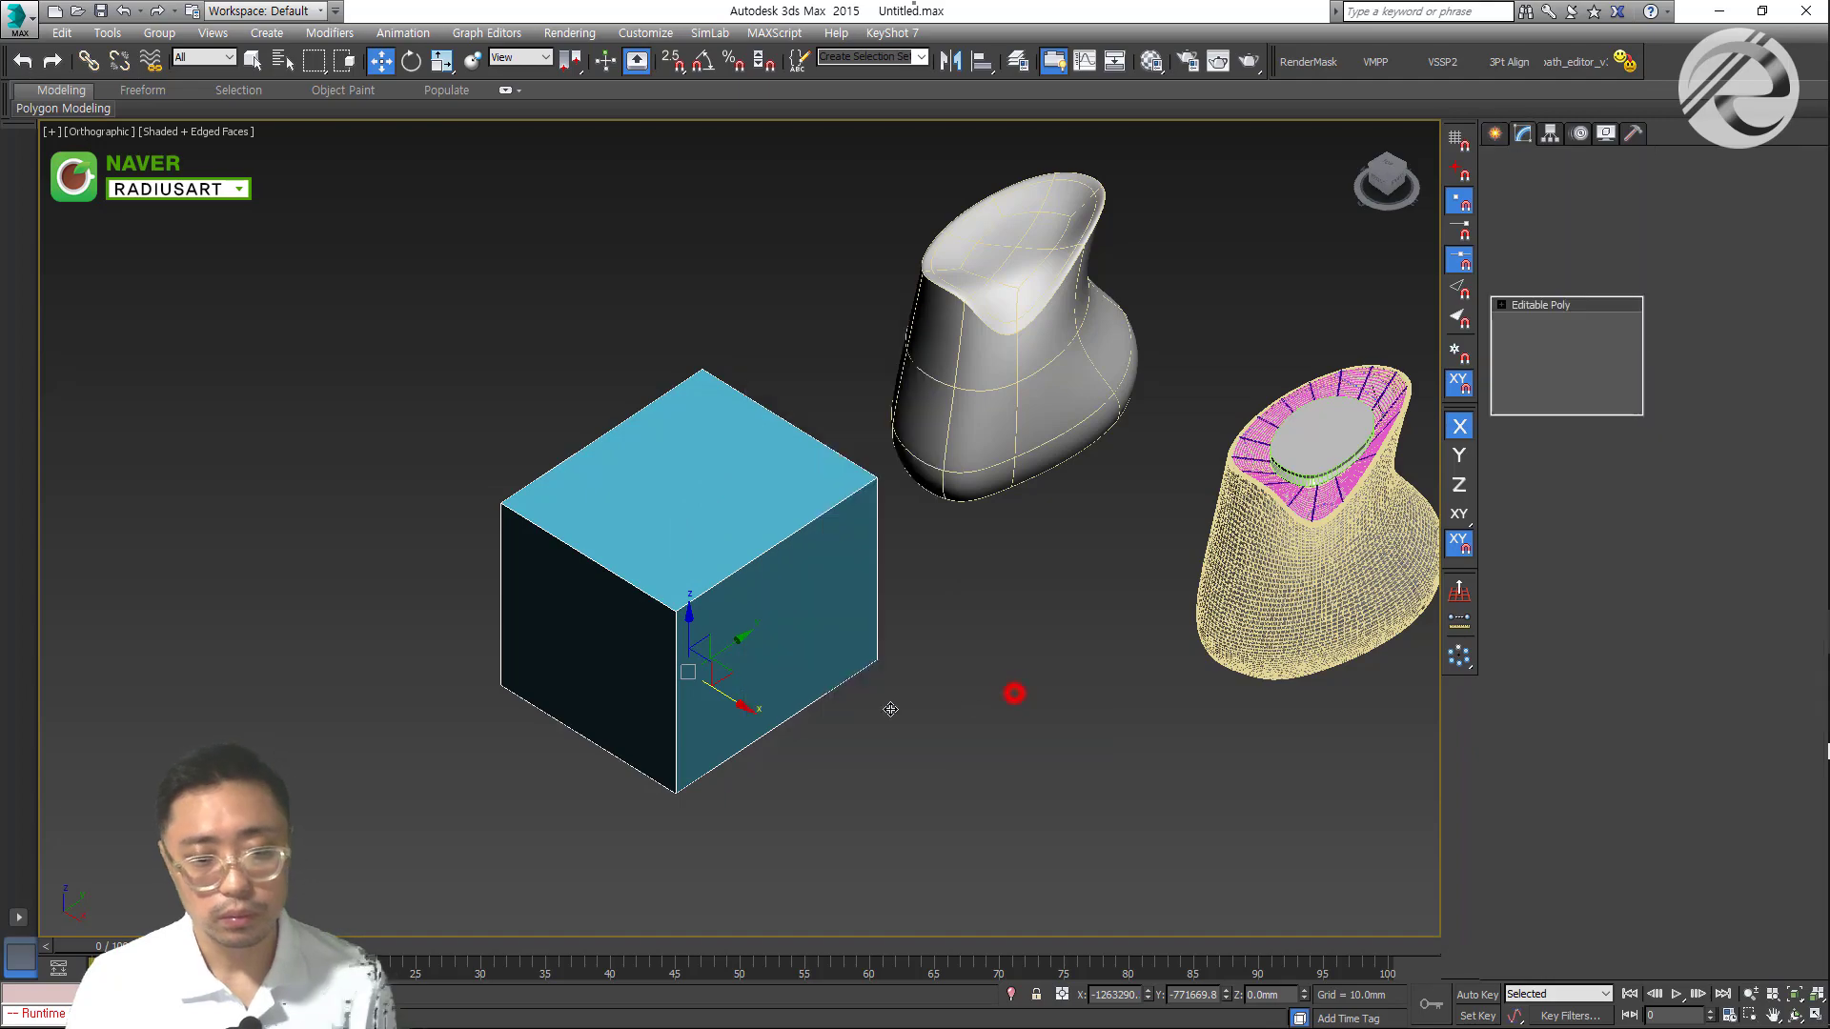
pyautogui.keyDown('alt'); pyautogui.moveTo(890, 709); pyautogui.dragTo(869, 653, button='middle'); pyautogui.keyUp('alt')
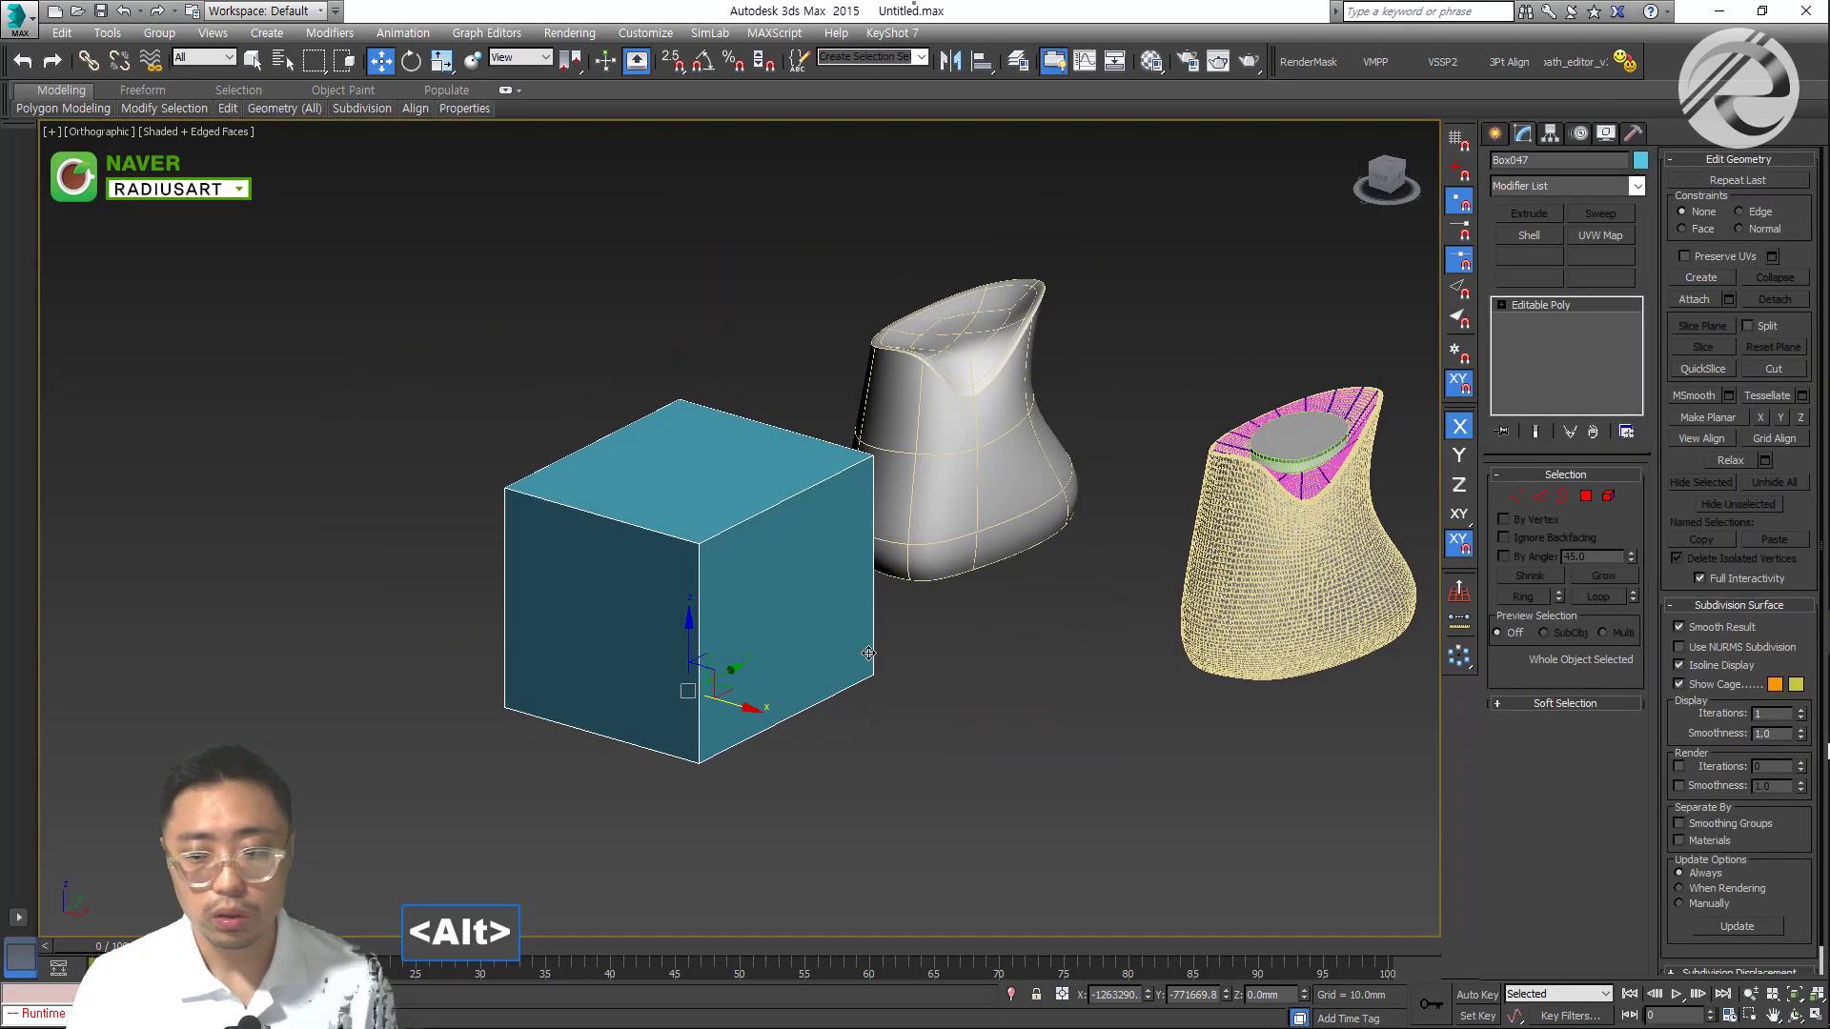
# Enable NURMS subdivision on the box and set the display iterations to 3
pyautogui.click(1685, 647)
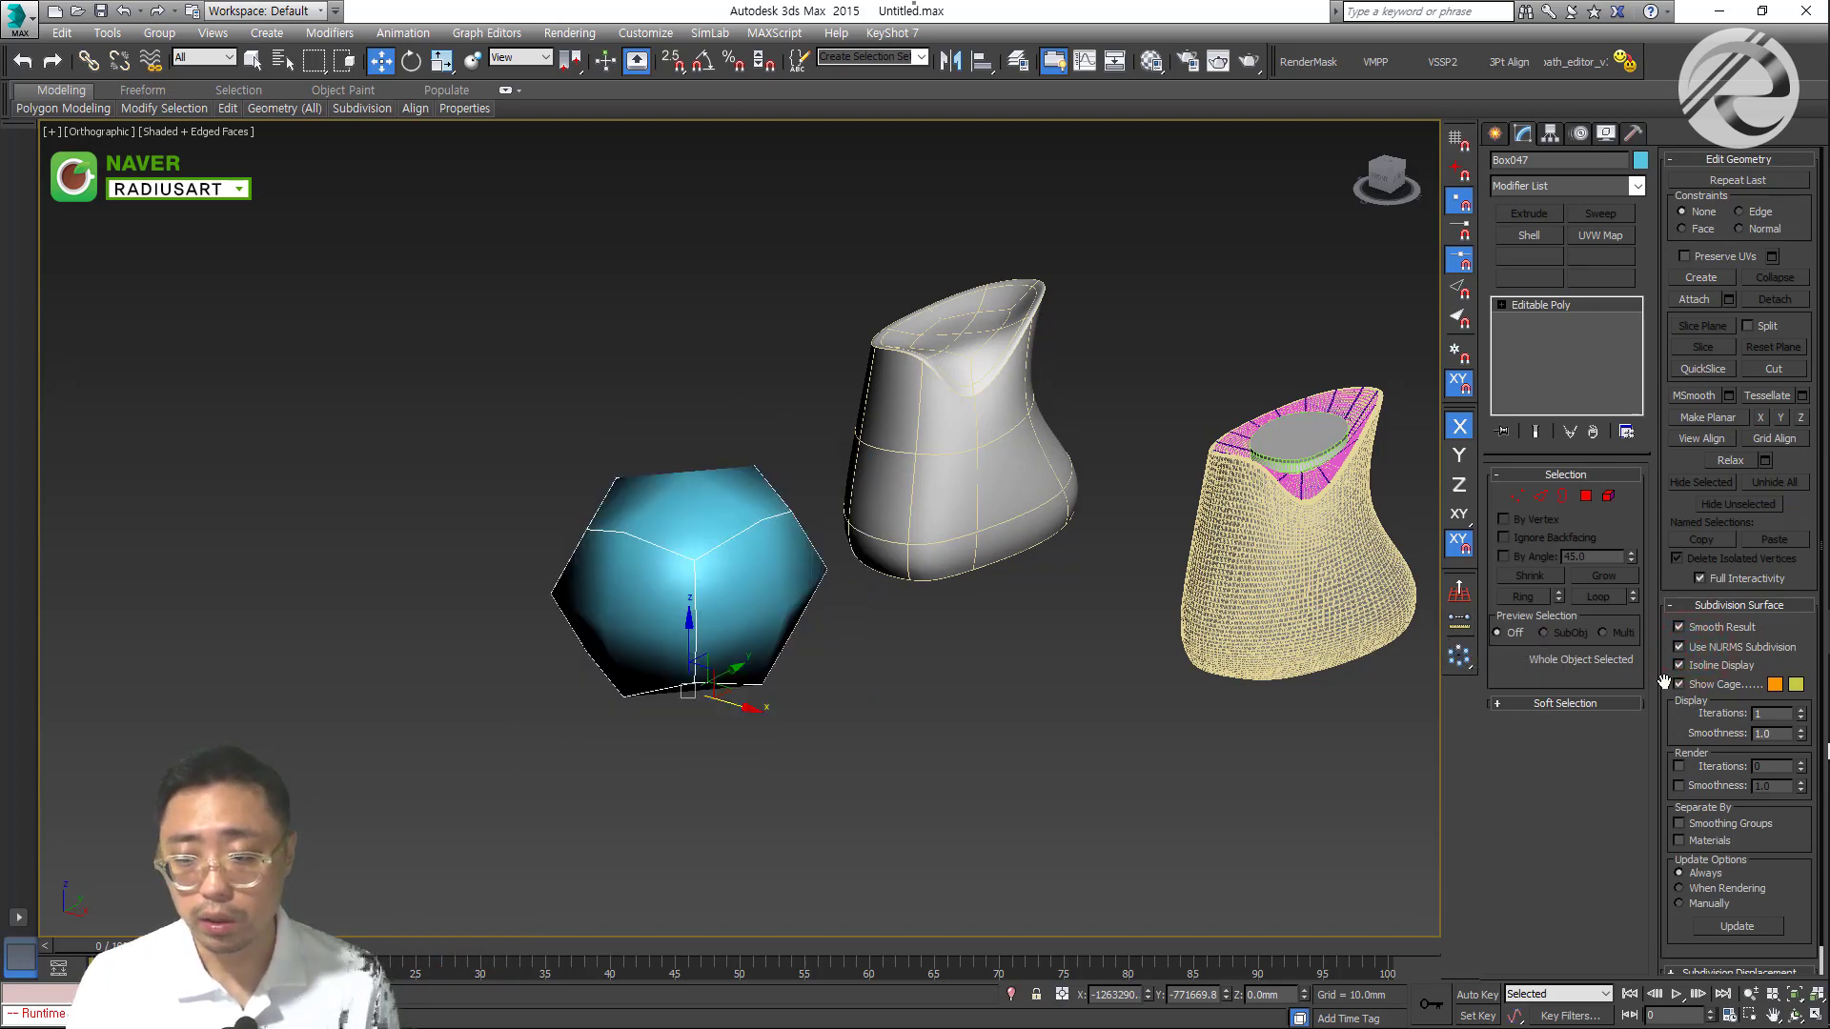
pyautogui.click(1800, 710)
pyautogui.click(1800, 710)
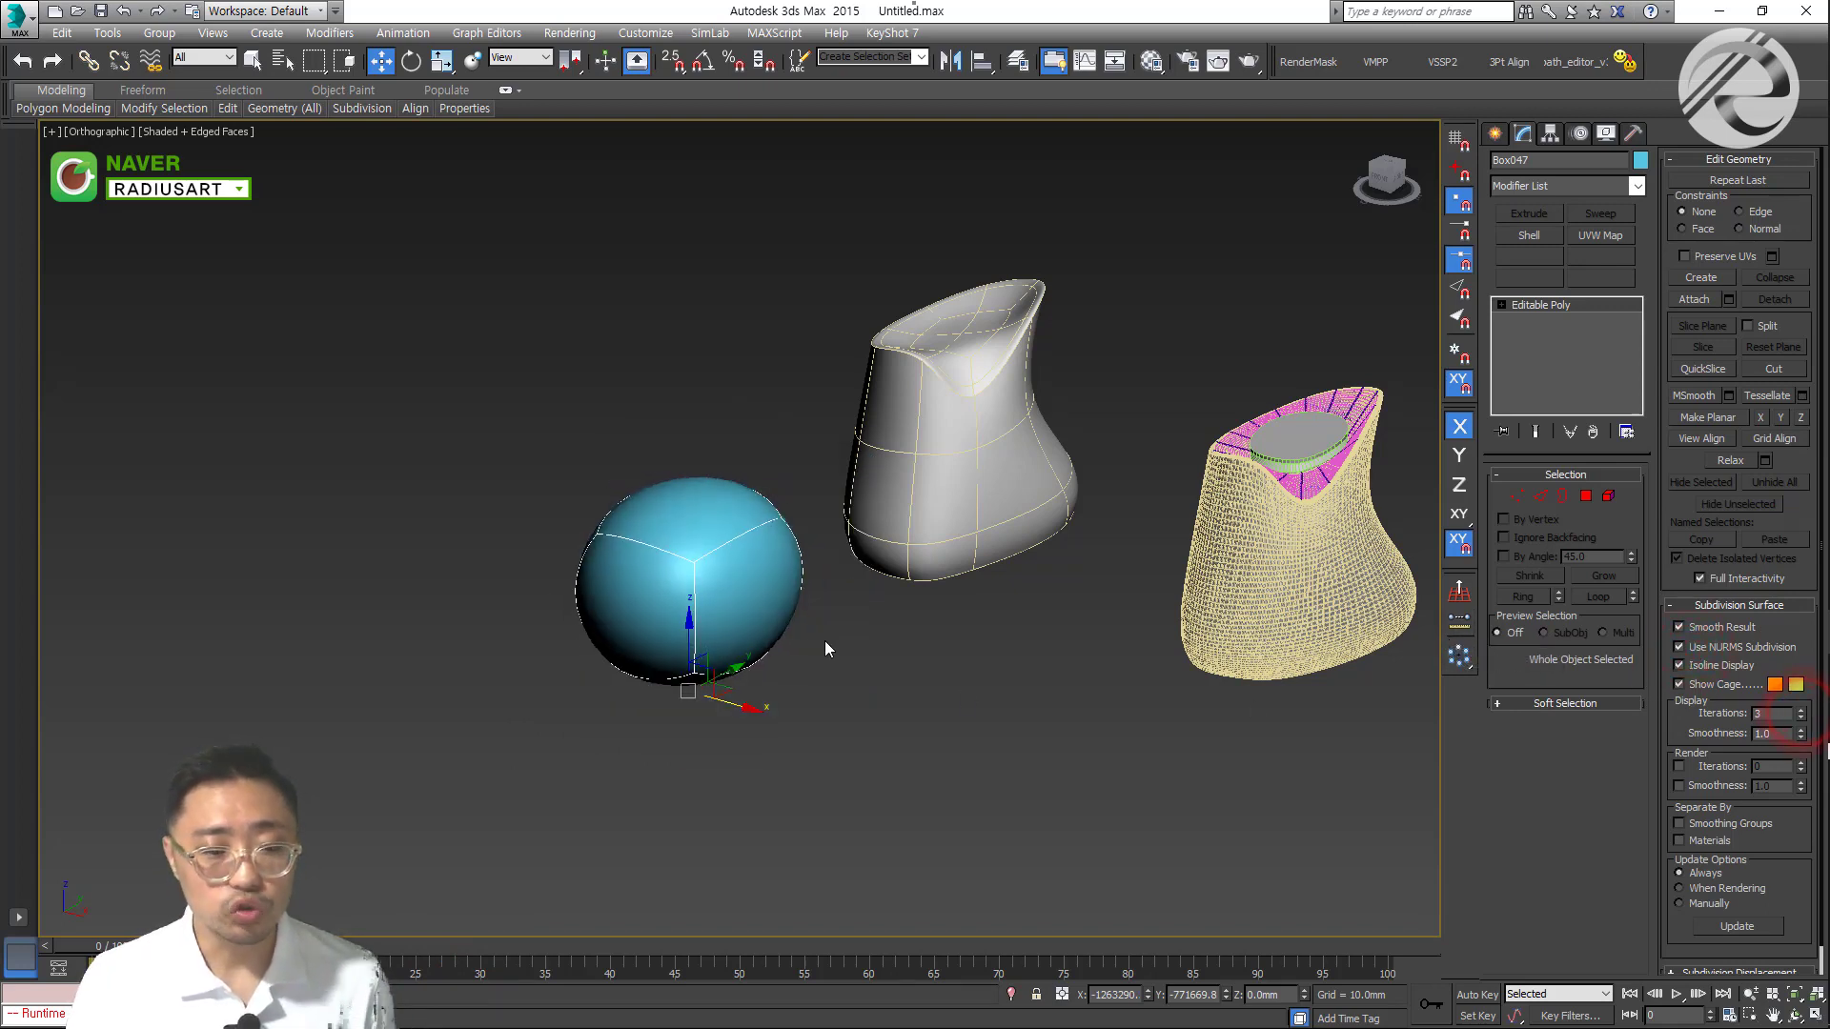
pyautogui.keyDown('alt'); pyautogui.moveTo(677, 633); pyautogui.dragTo(707, 646, button='middle'); pyautogui.keyUp('alt')
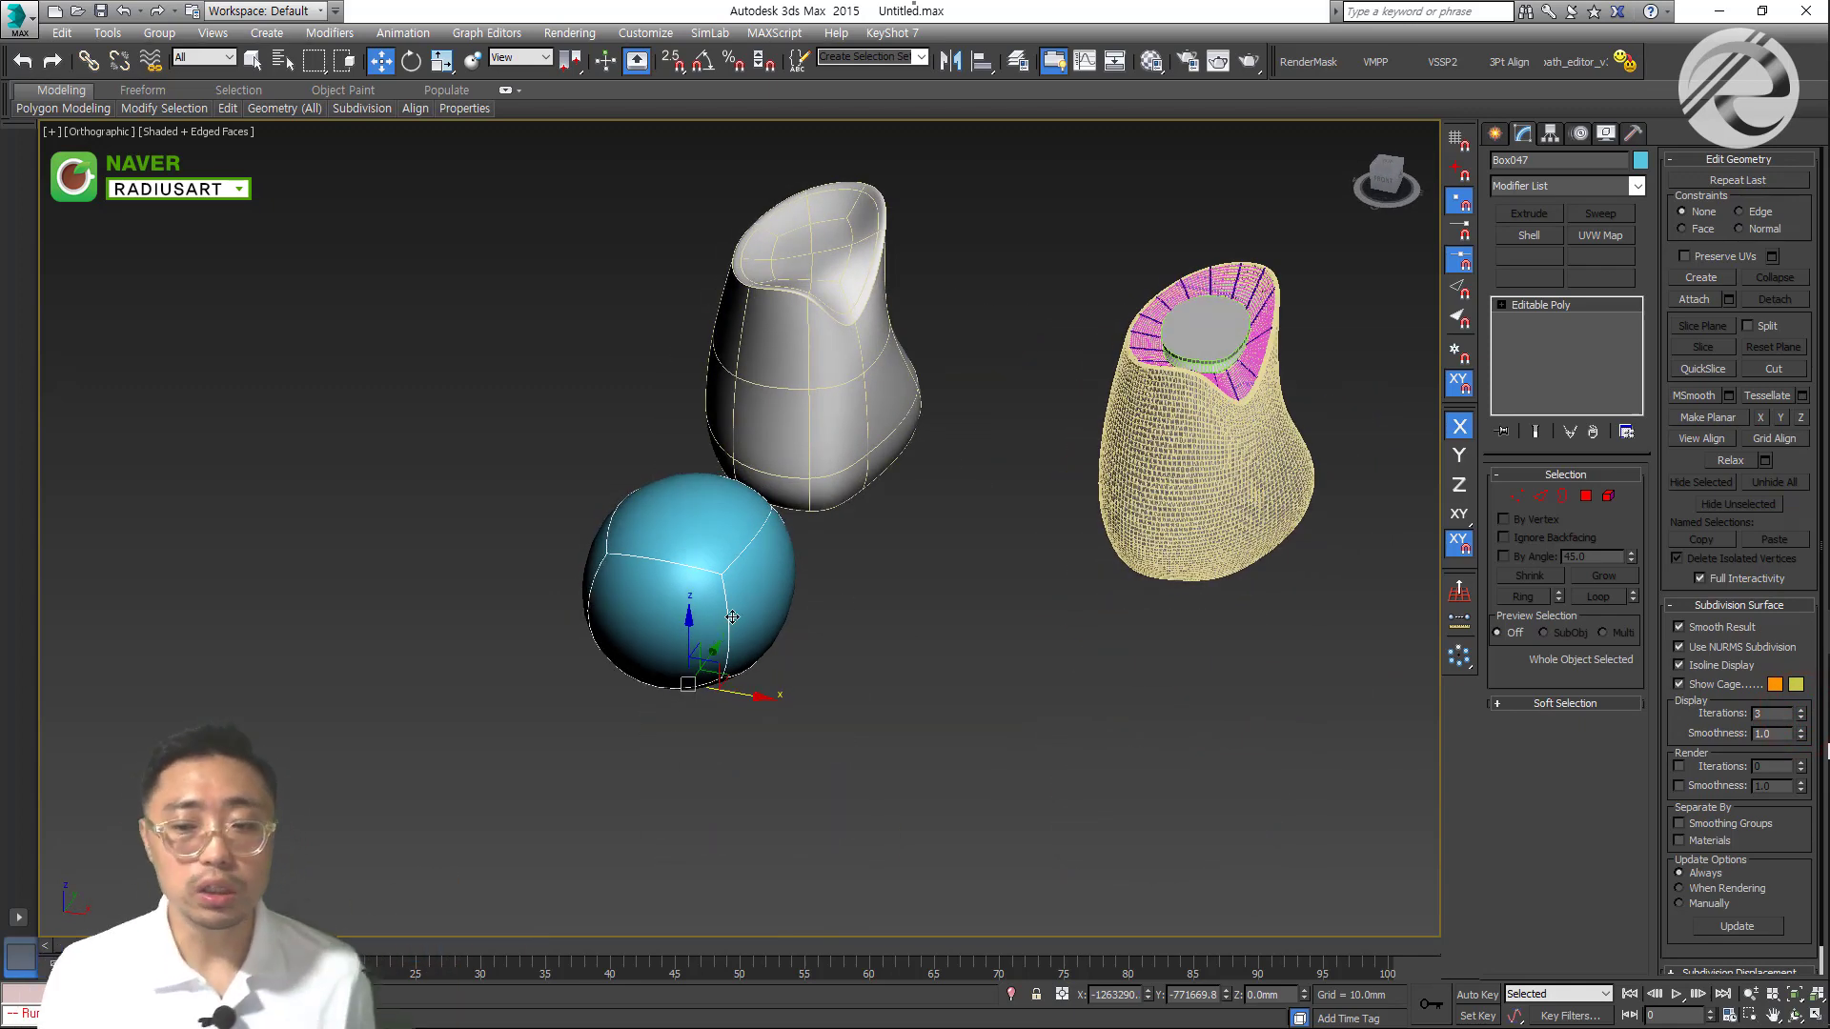
pyautogui.keyDown('alt'); pyautogui.moveTo(740, 630); pyautogui.dragTo(747, 632, button='middle'); pyautogui.keyUp('alt')
# Clear the smoothing groups on all polygons of the subdivided box
pyautogui.press('4')
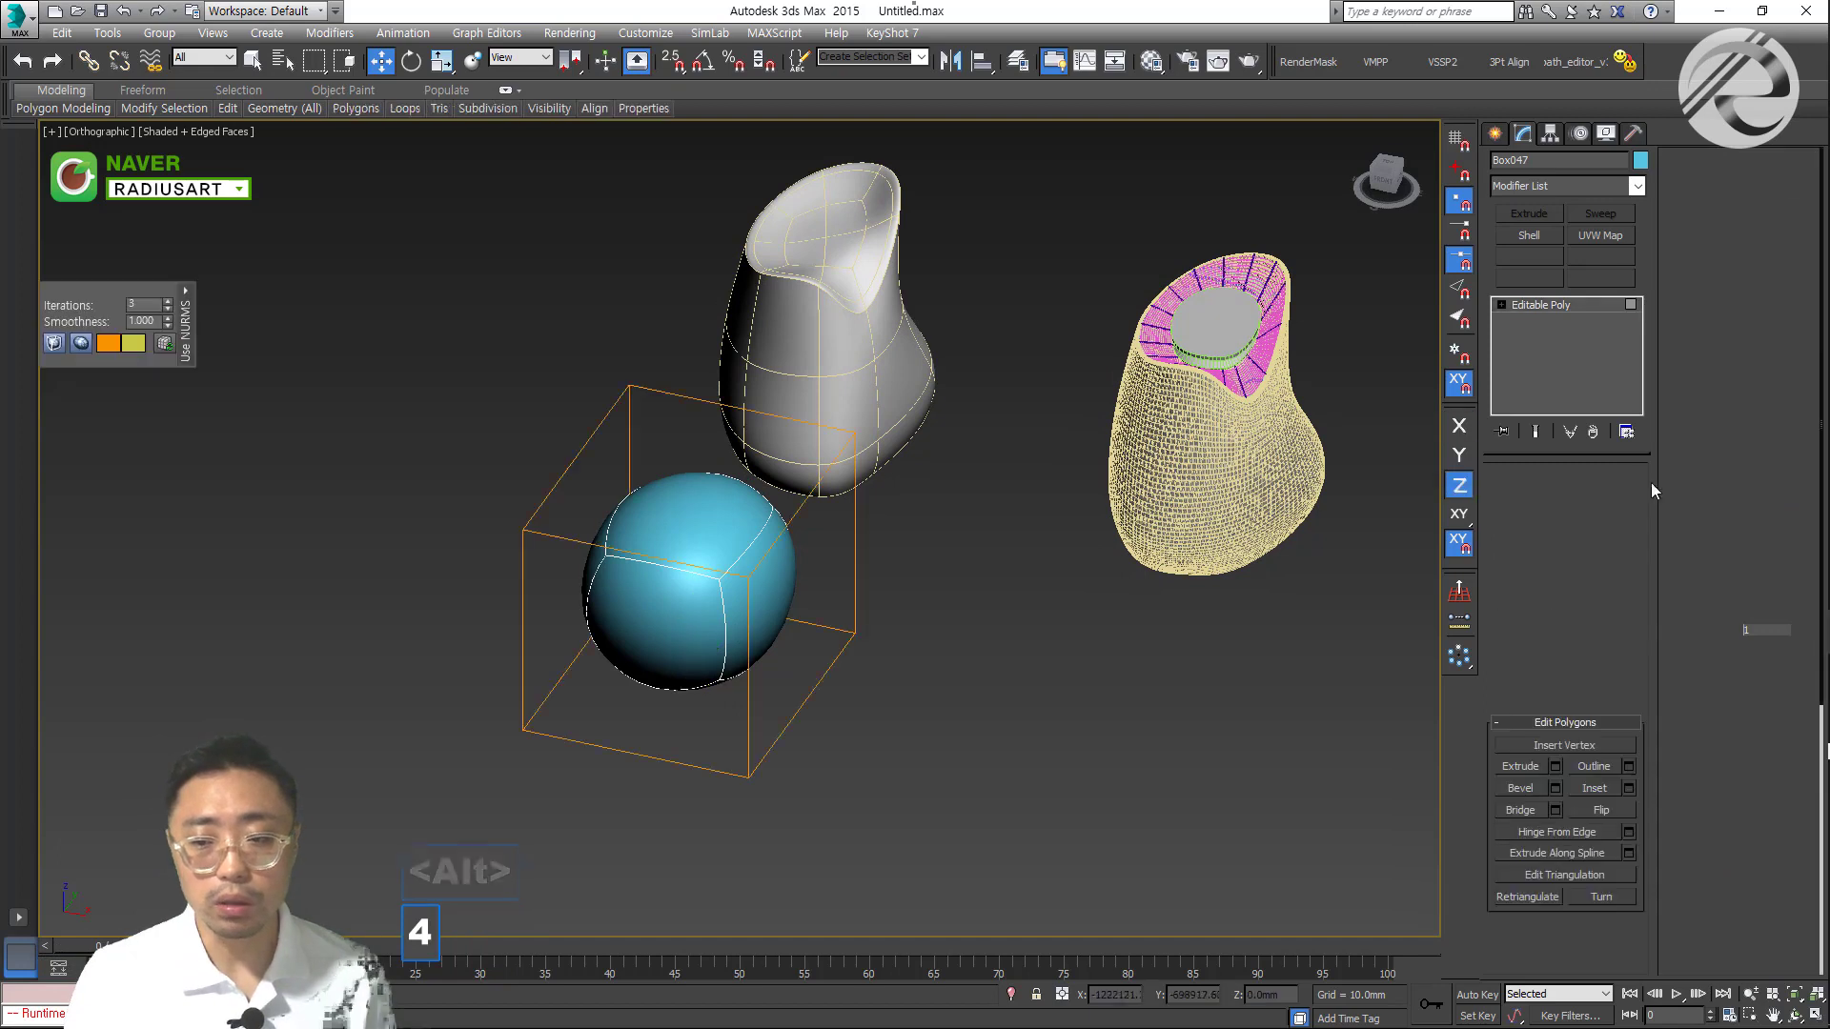
pyautogui.hotkey('ctrl', 'a')
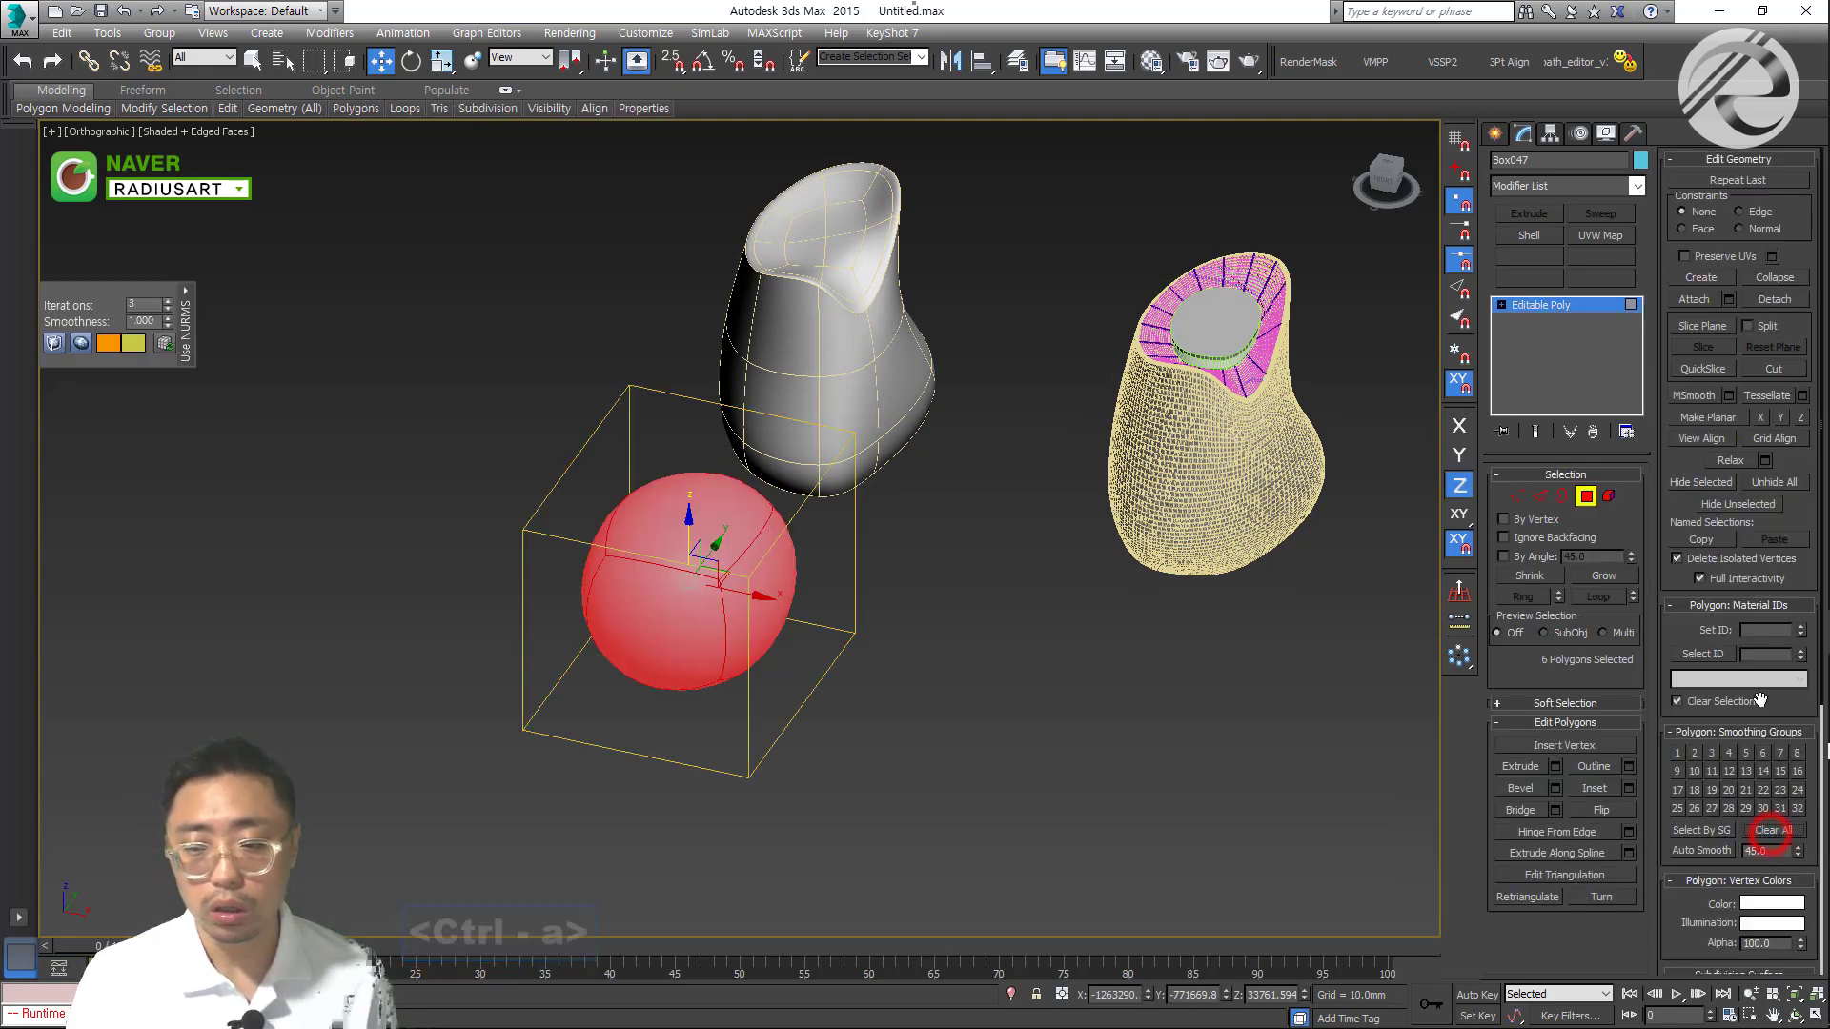
pyautogui.click(1083, 838)
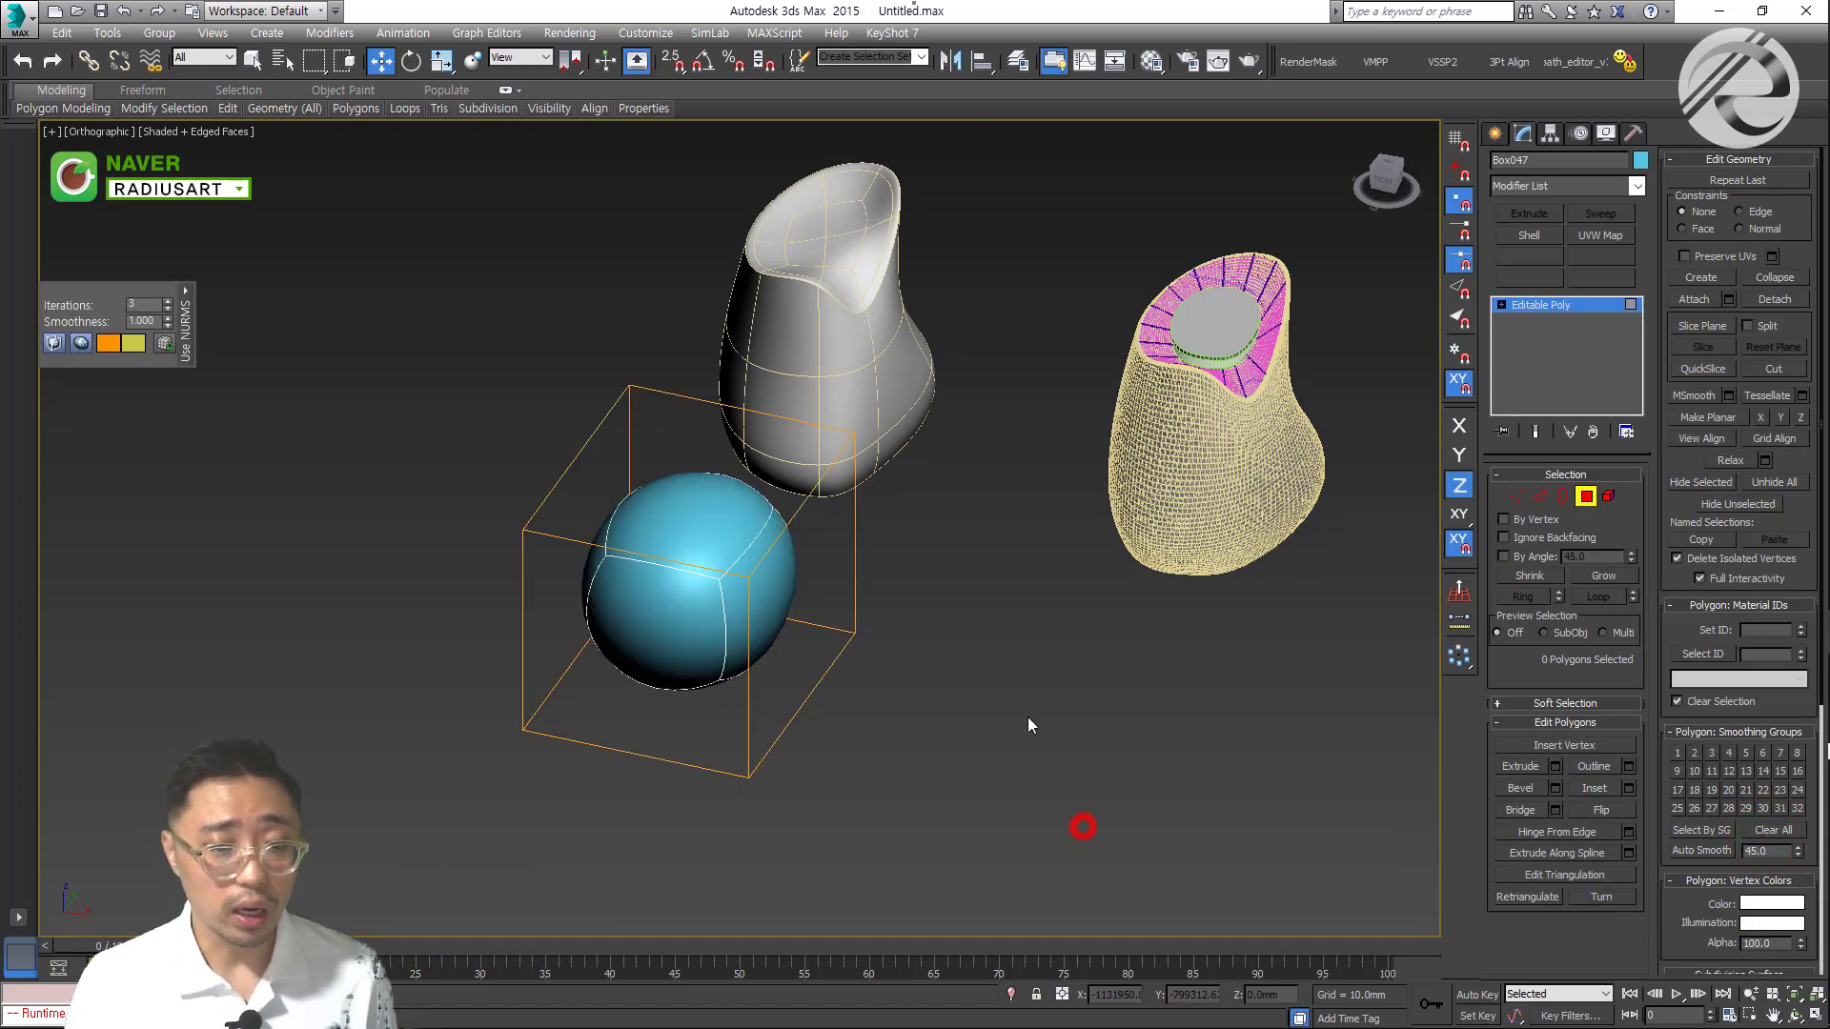
# Assign smoothing group 1 to the top and bottom polygons of the box
pyautogui.click(696, 505)
pyautogui.keyDown('alt'); pyautogui.moveTo(702, 498); pyautogui.dragTo(694, 490, button='middle'); pyautogui.keyUp('alt')
pyautogui.keyDown('ctrl'); pyautogui.click(701, 637); pyautogui.keyUp('ctrl')
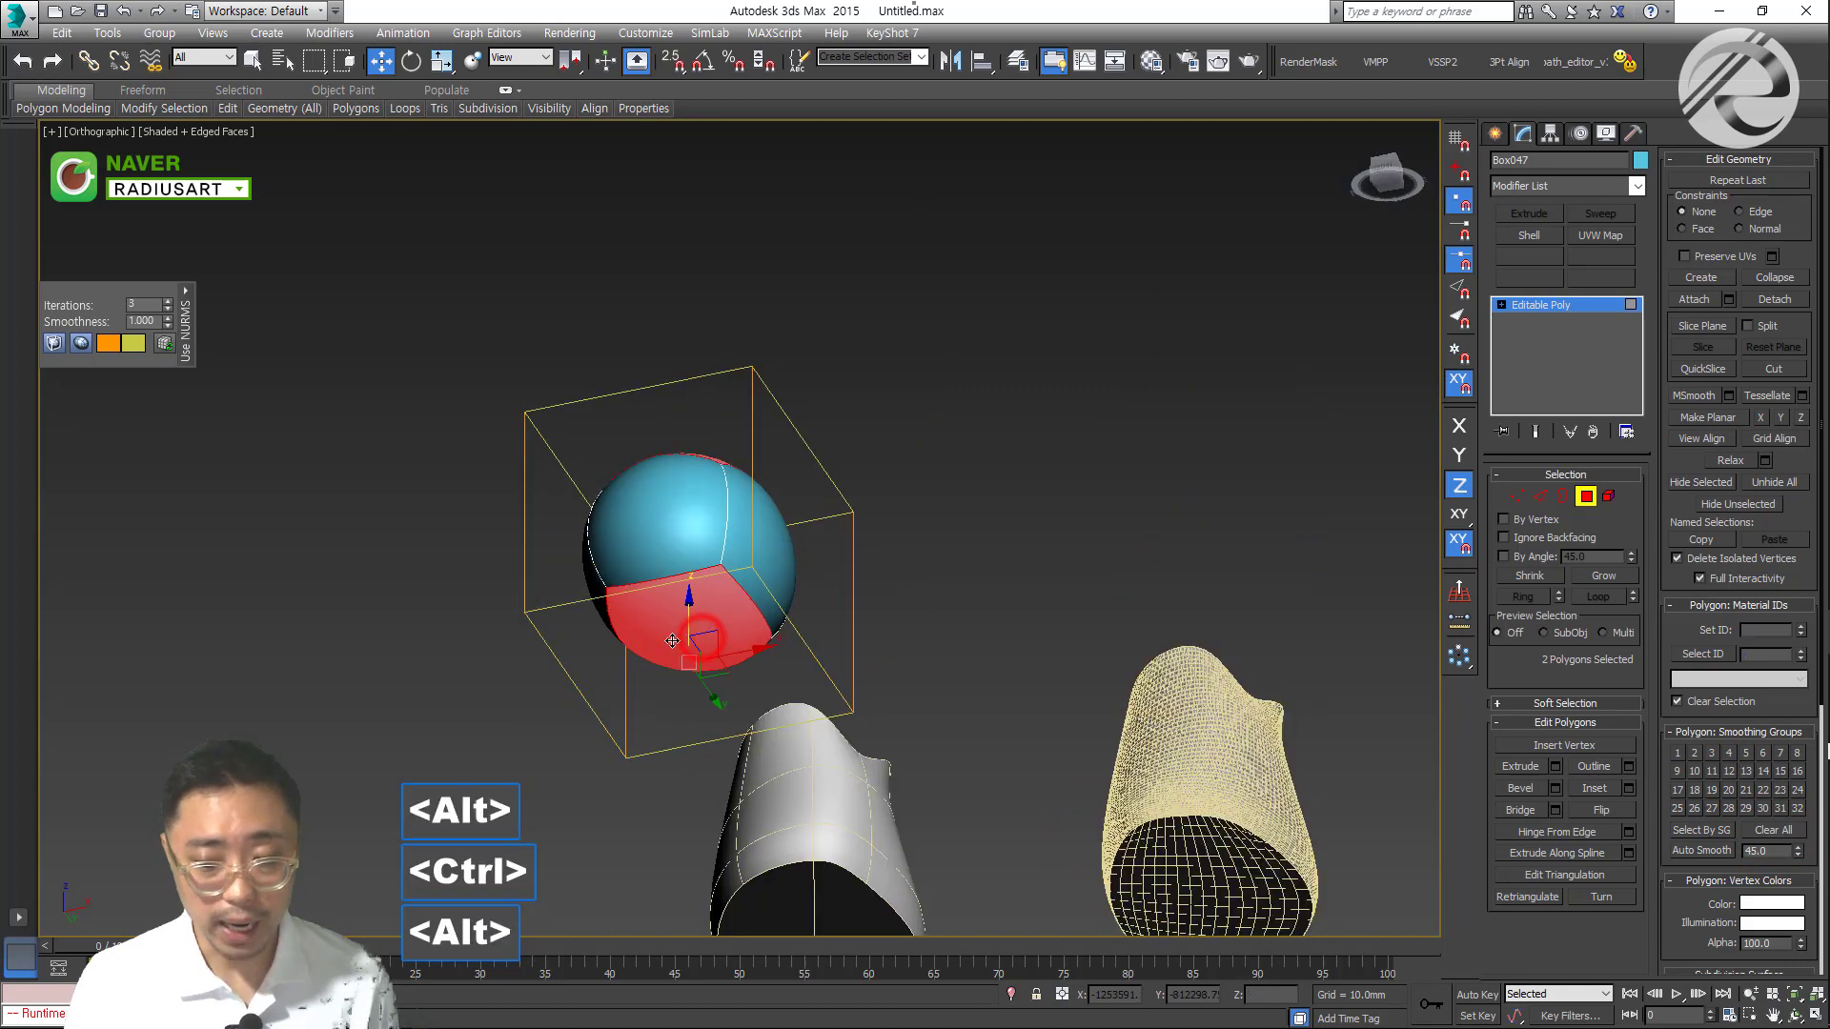
pyautogui.keyDown('alt'); pyautogui.moveTo(702, 638); pyautogui.dragTo(710, 572, button='middle'); pyautogui.keyUp('alt')
pyautogui.click(1677, 753)
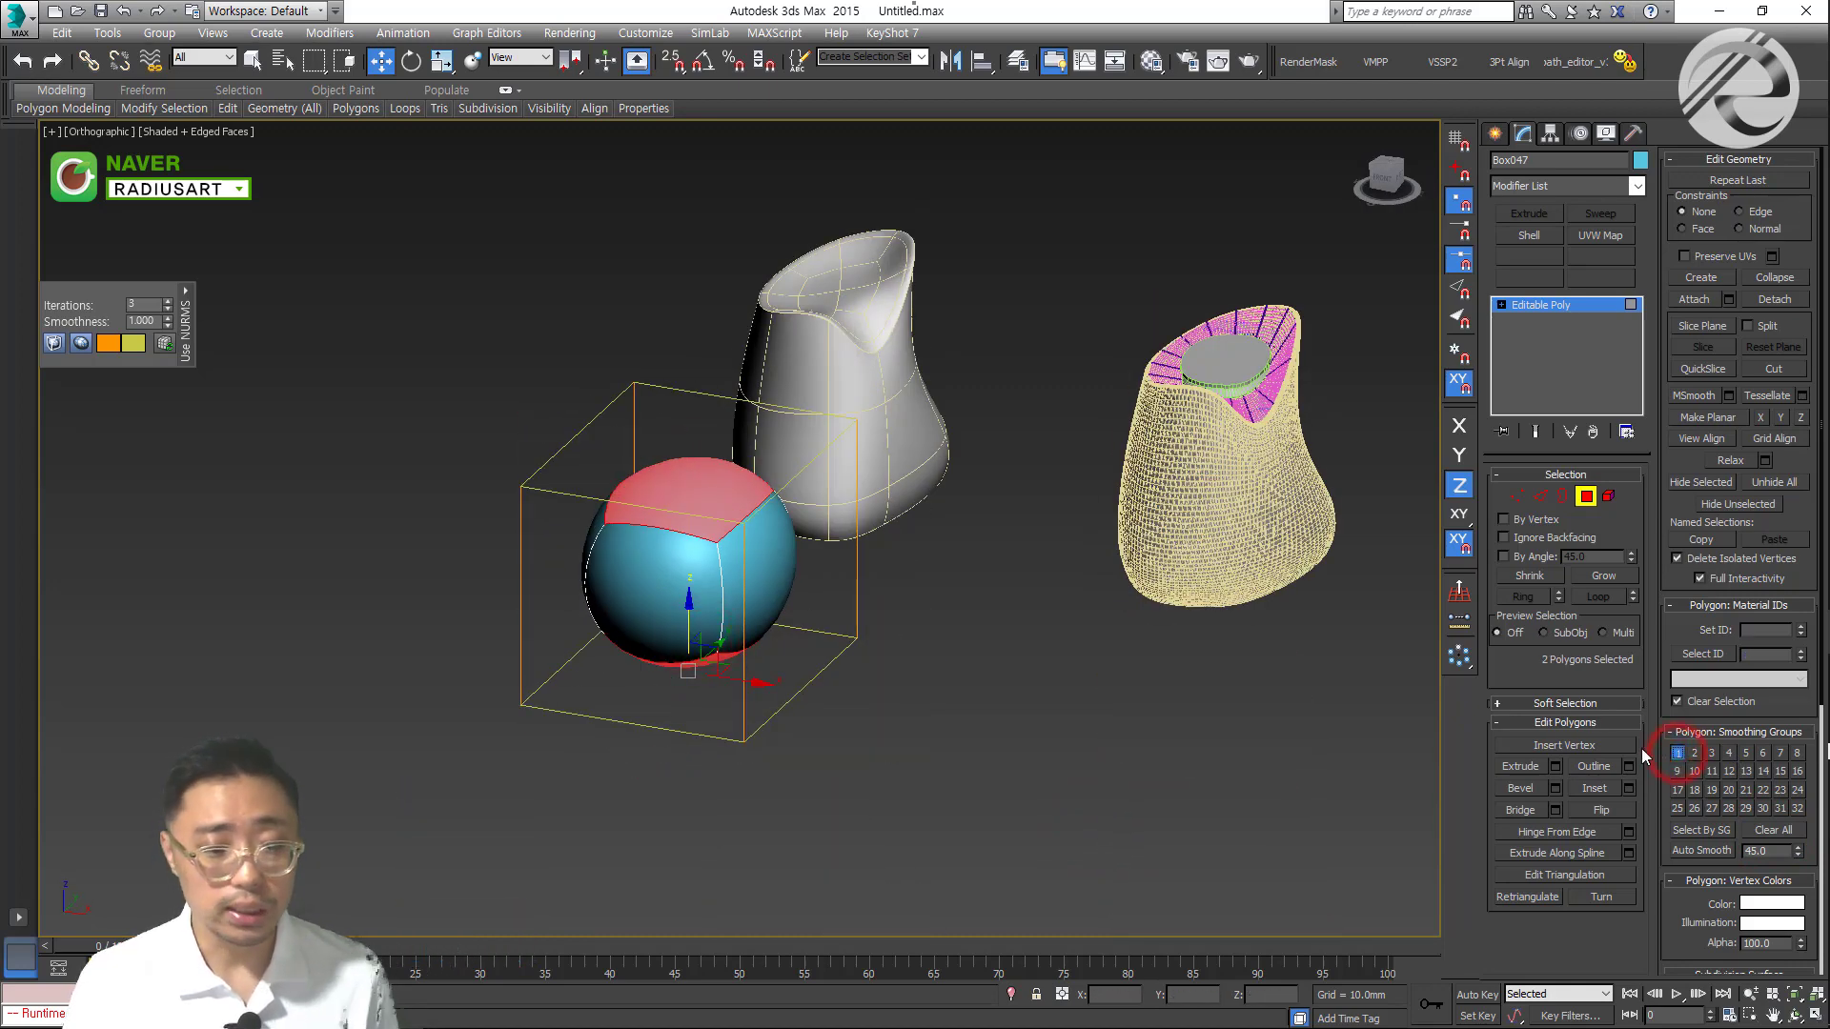
# Set the subdivision surface to separate by smoothing groups
pyautogui.moveTo(1675, 638); pyautogui.dragTo(1654, 416)
pyautogui.scroll(-2, 1669, 569)
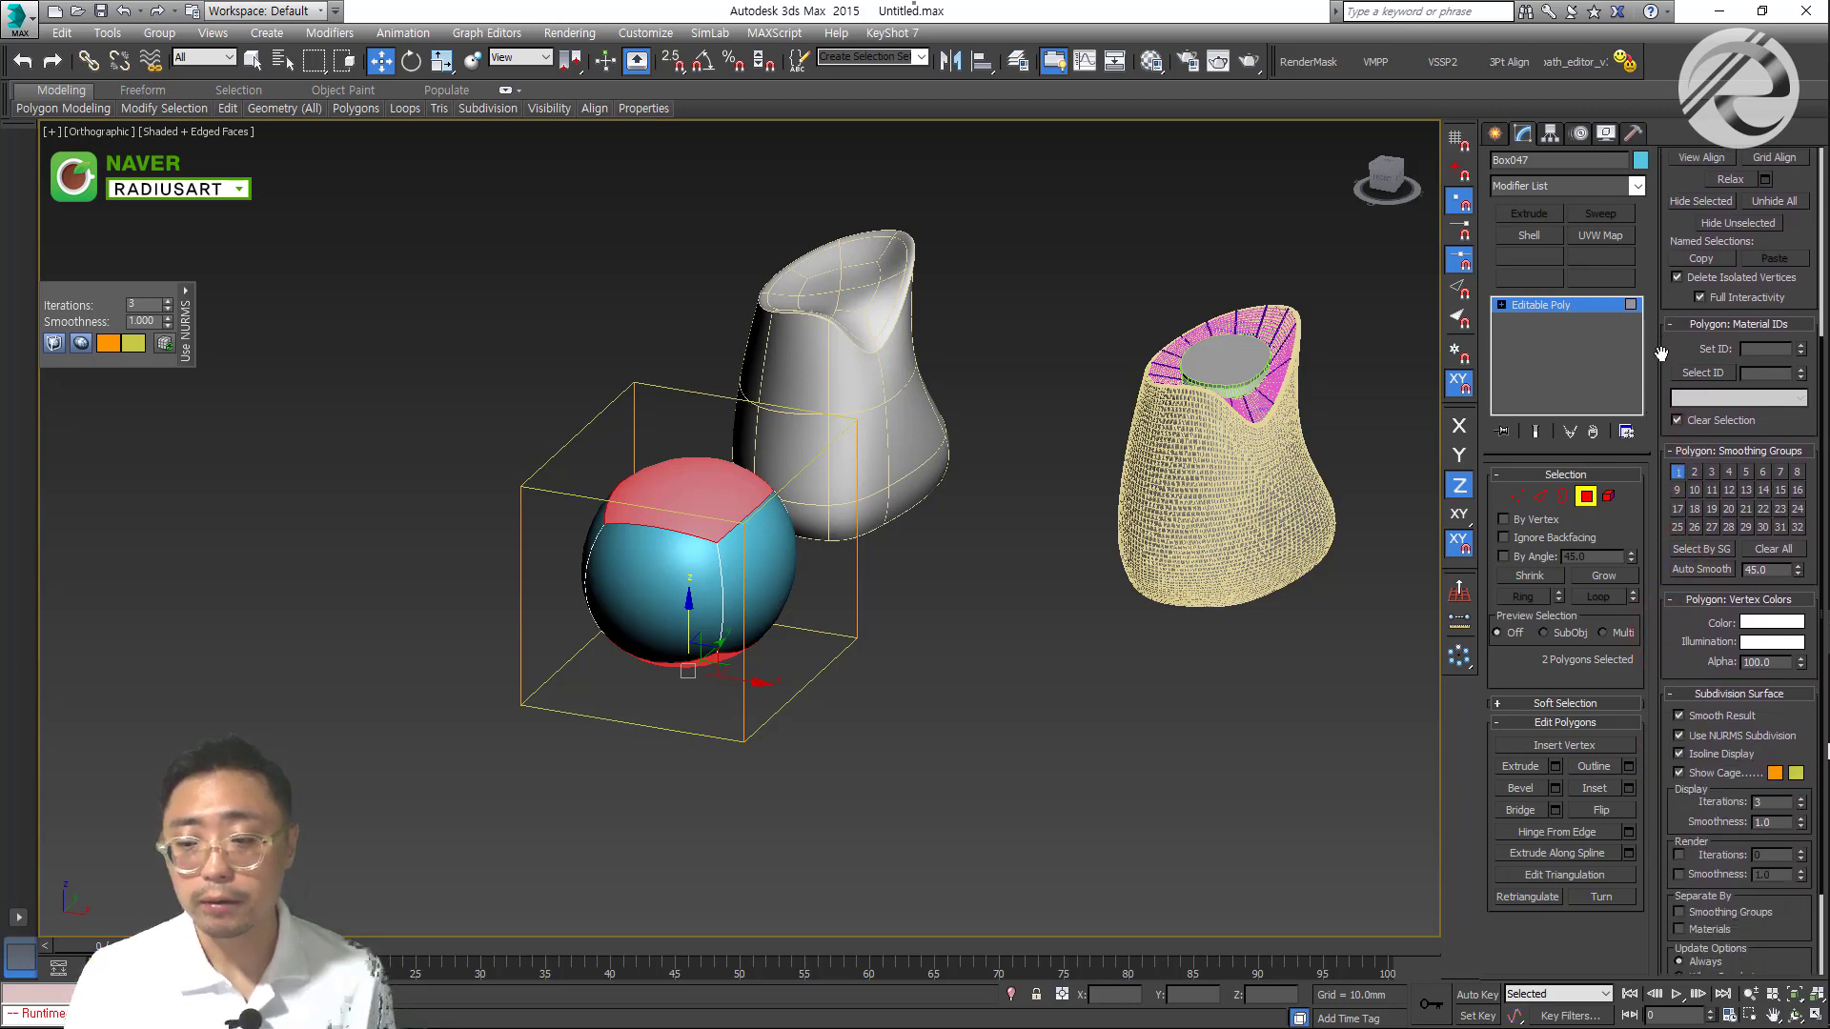
pyautogui.click(1713, 909)
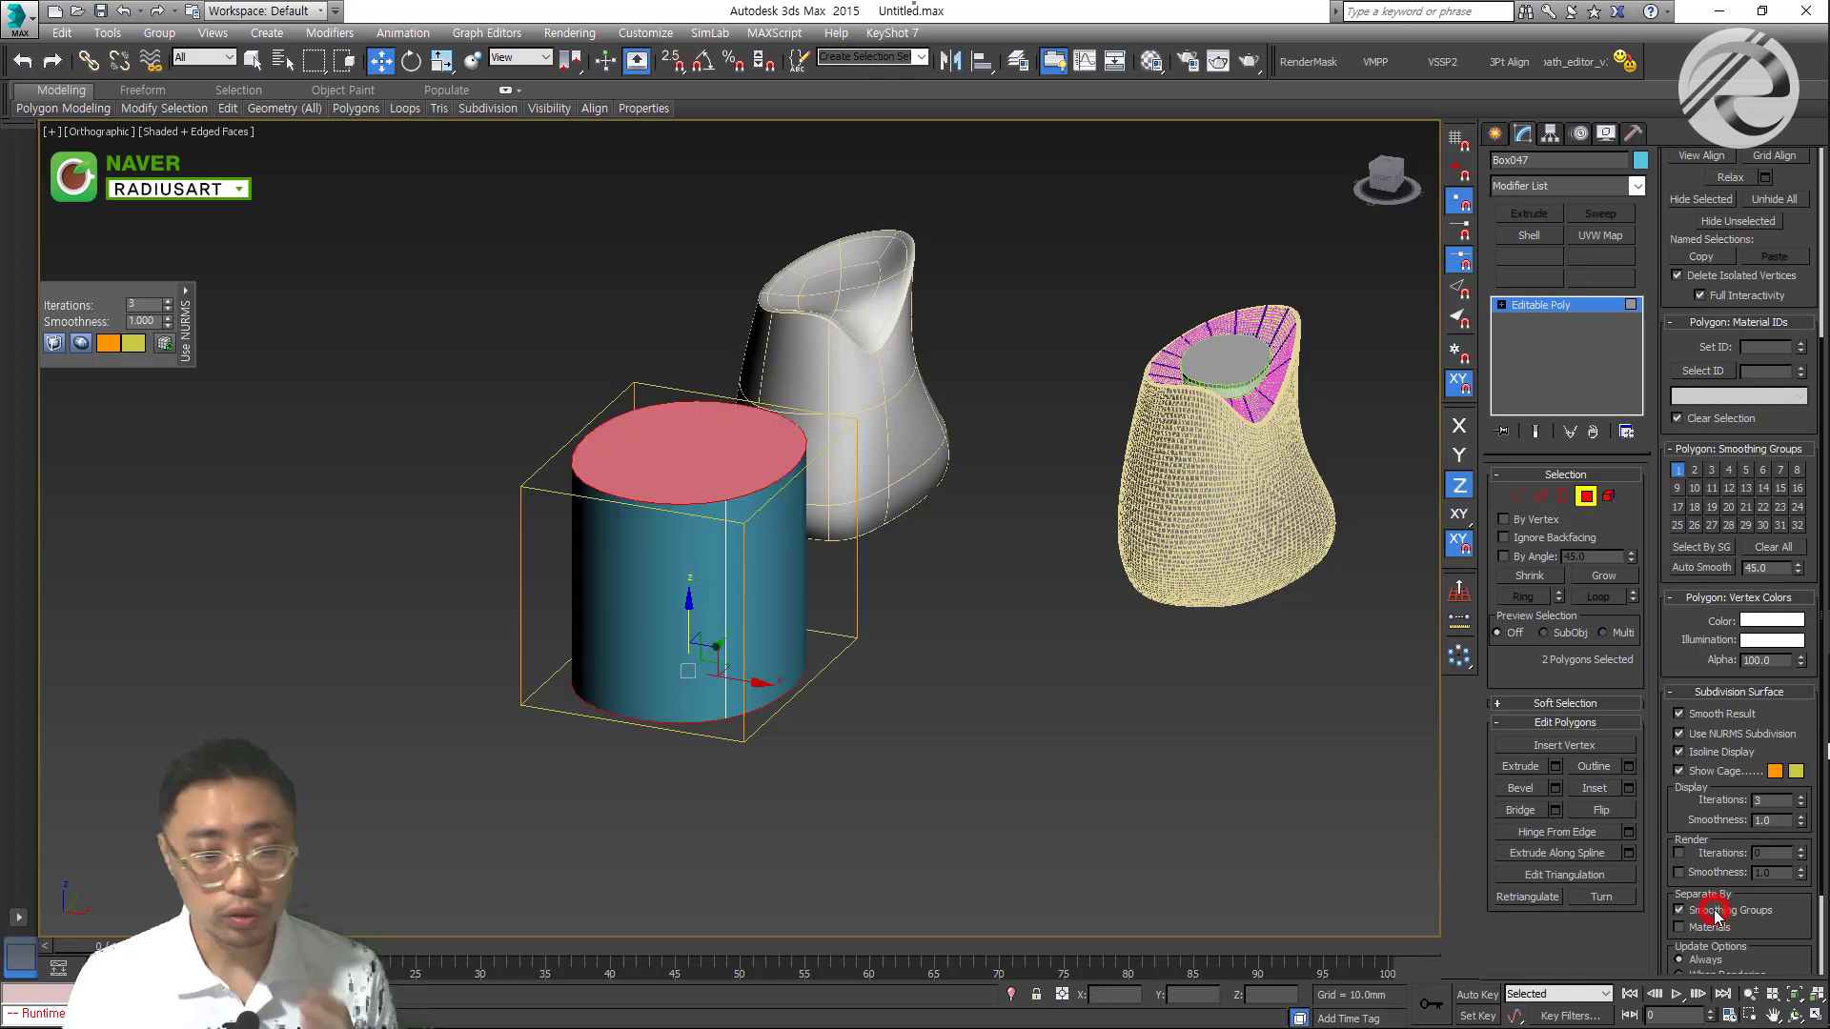
# In the top view, connect the box's lengthwise edges to add a loop across the middle of its width
pyautogui.keyDown('alt'); pyautogui.moveTo(848, 627); pyautogui.dragTo(758, 619, button='middle'); pyautogui.keyUp('alt')
pyautogui.press('t')
pyautogui.press('z')
pyautogui.scroll(-4, 756, 621)
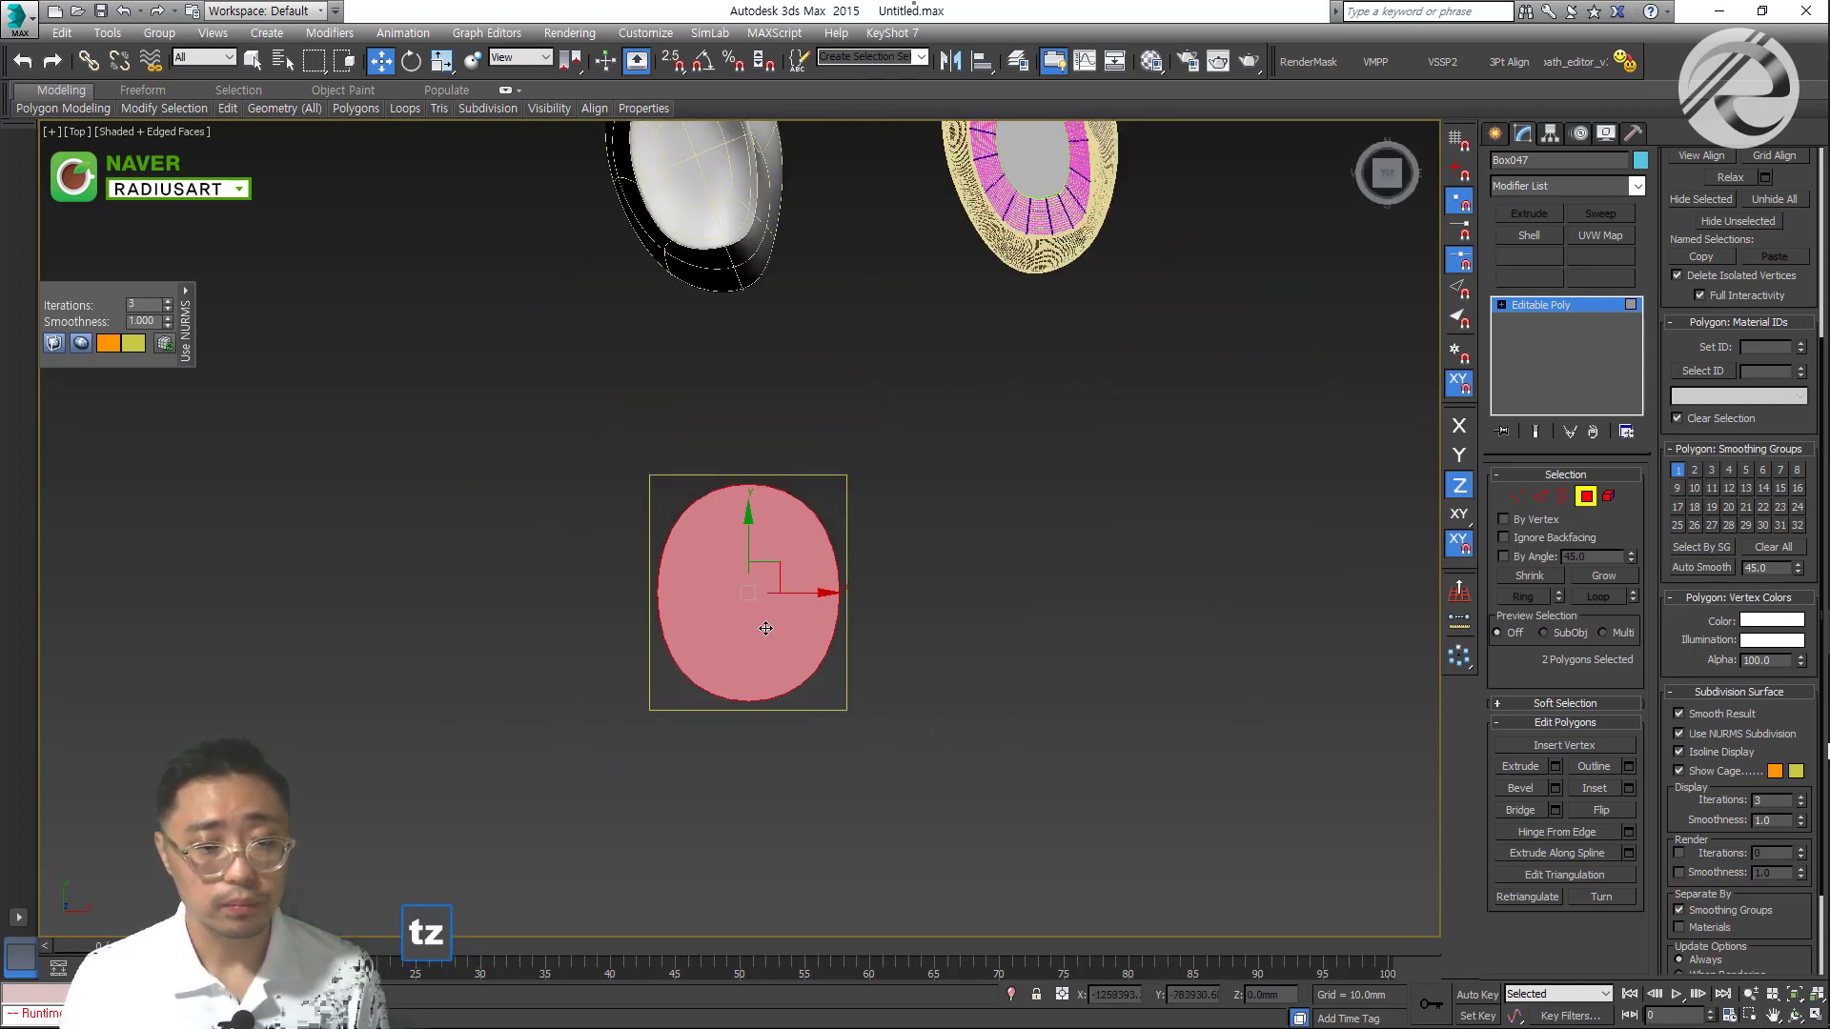
pyautogui.press('2')
pyautogui.click(981, 625)
pyautogui.rightClick(942, 556)
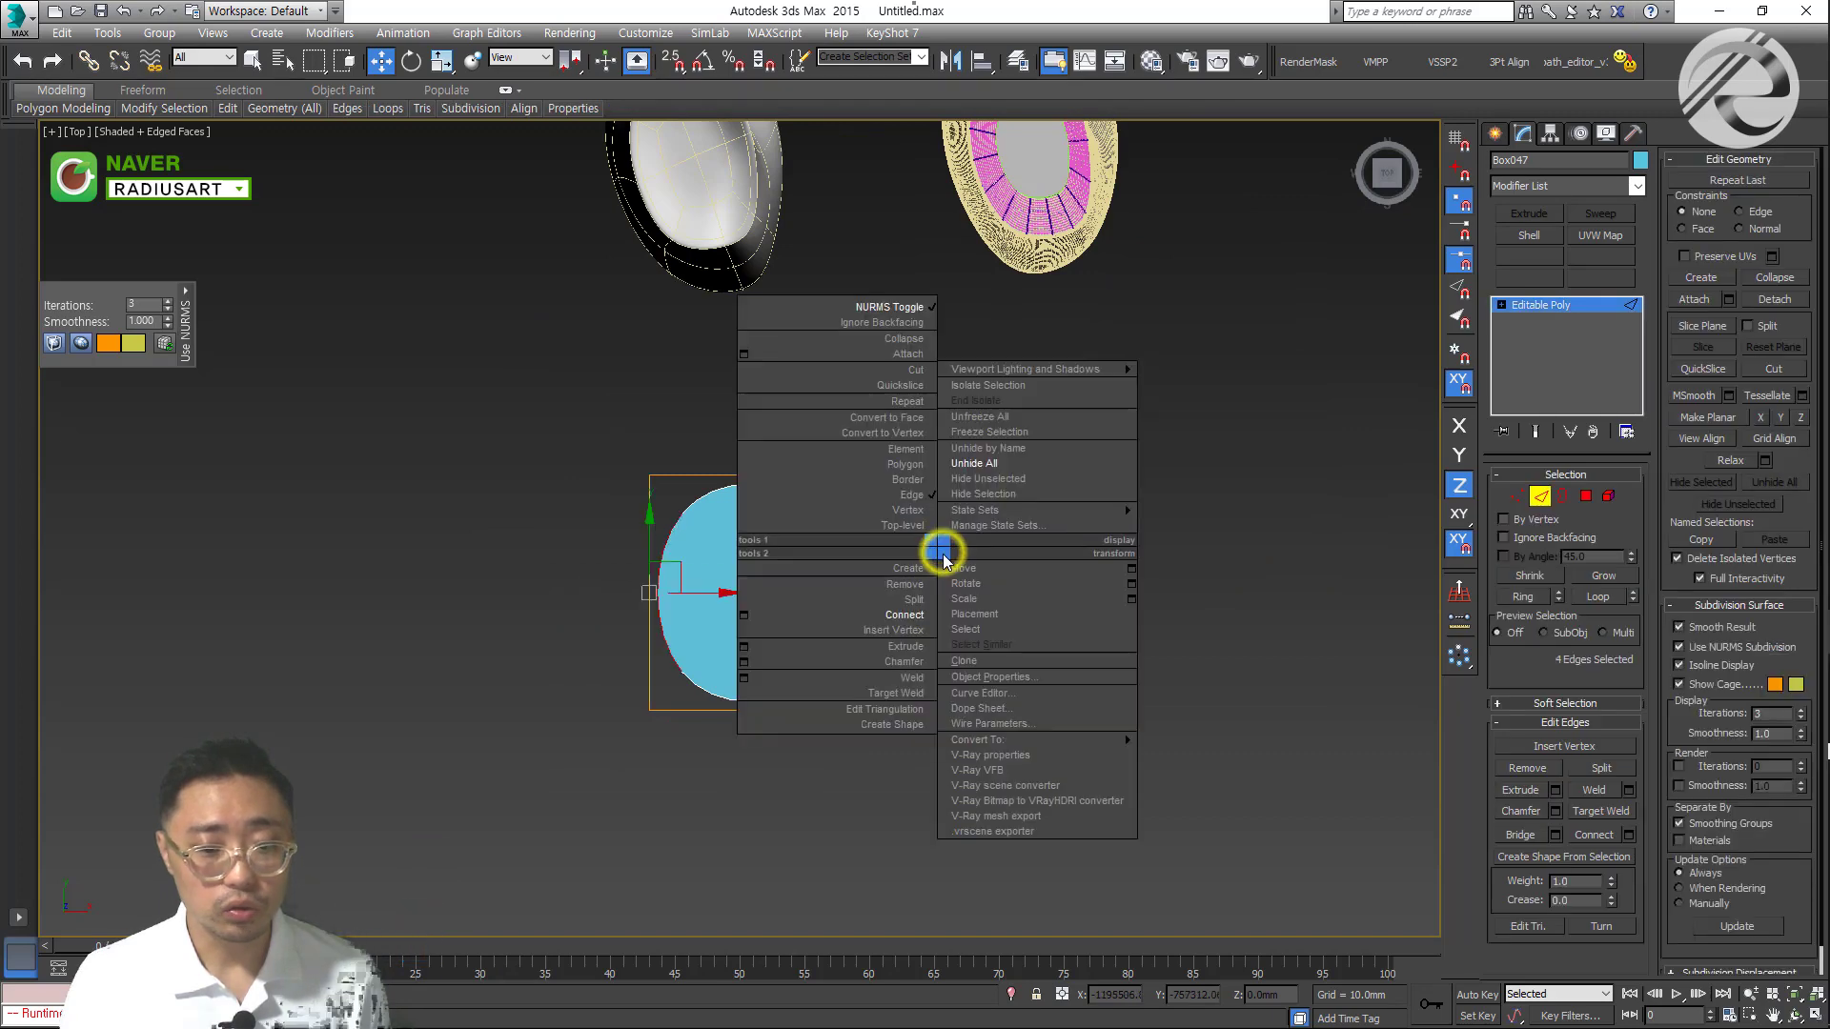
pyautogui.click(837, 613)
# Connect the box's crosswise edges to add a second centre loop running along its length
pyautogui.moveTo(766, 796); pyautogui.dragTo(730, 448)
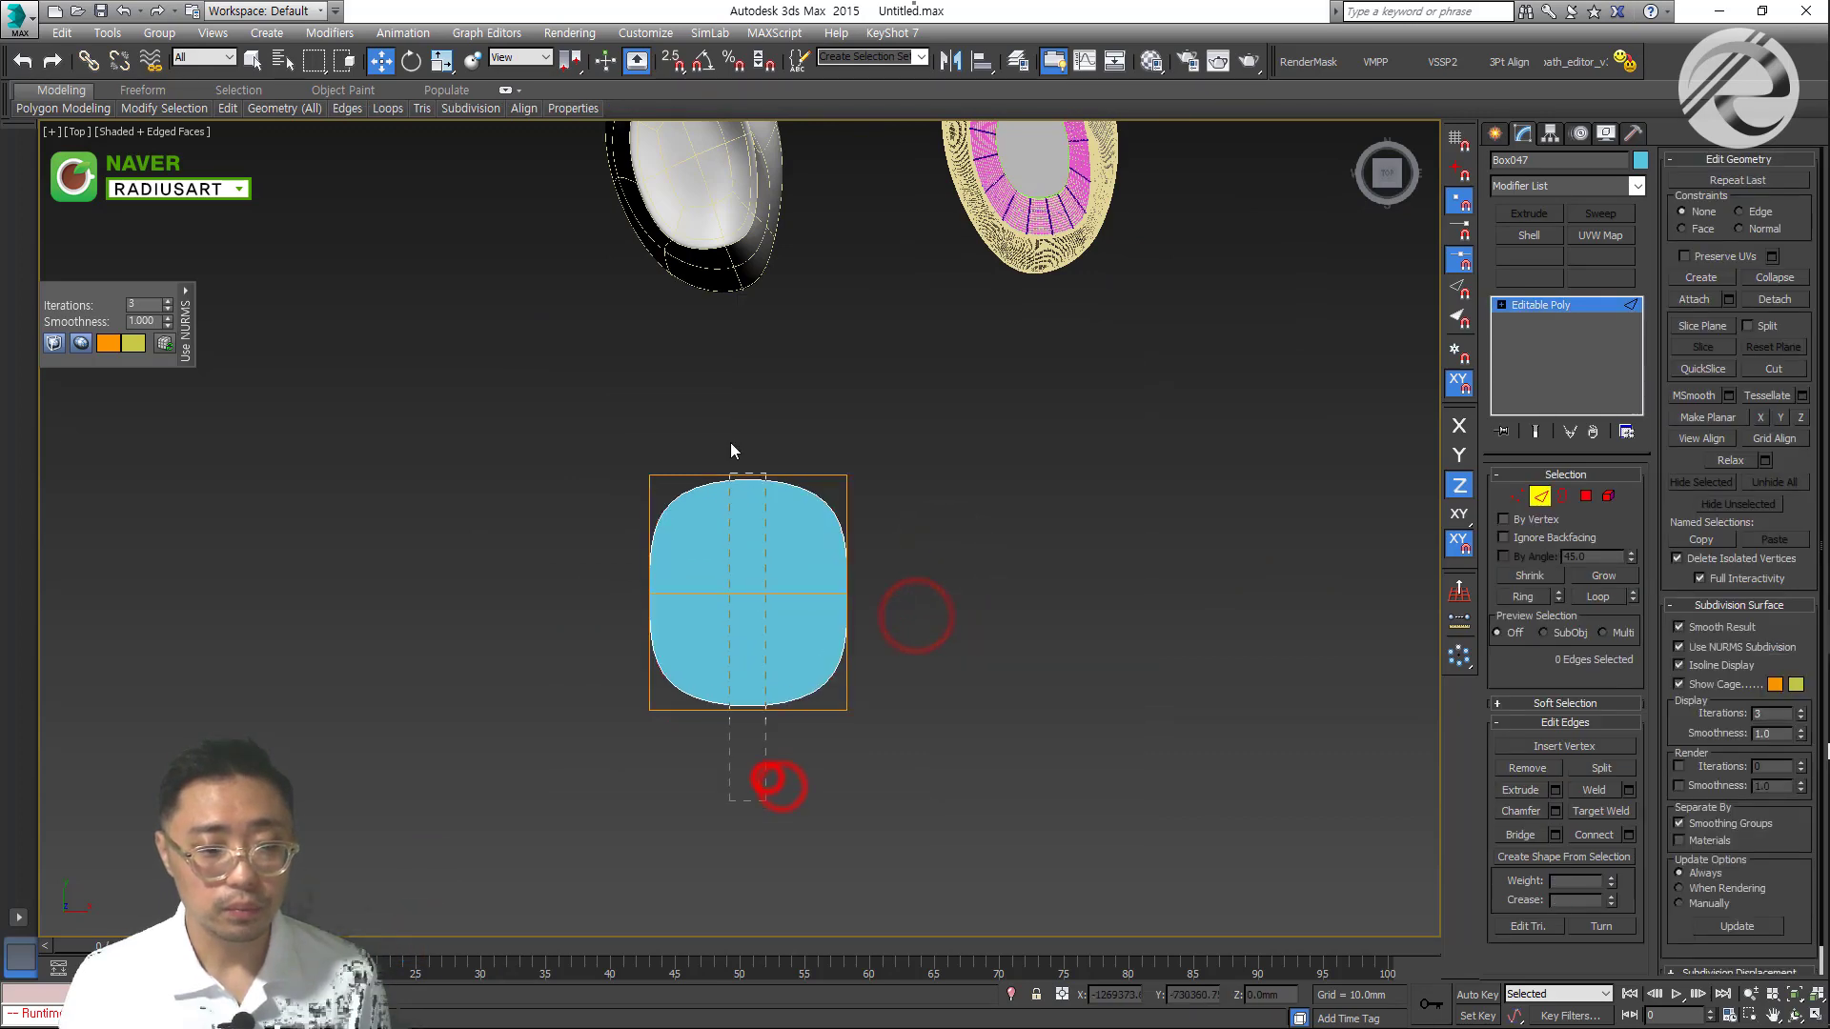
pyautogui.rightClick(1014, 480)
pyautogui.click(992, 532)
# In the front view, connect all vertical edges of the box to add a horizontal loop at mid-height
pyautogui.keyDown('alt'); pyautogui.moveTo(991, 532); pyautogui.dragTo(829, 657, button='middle'); pyautogui.keyUp('alt')
pyautogui.press('v')
pyautogui.press('f')
pyautogui.press('z')
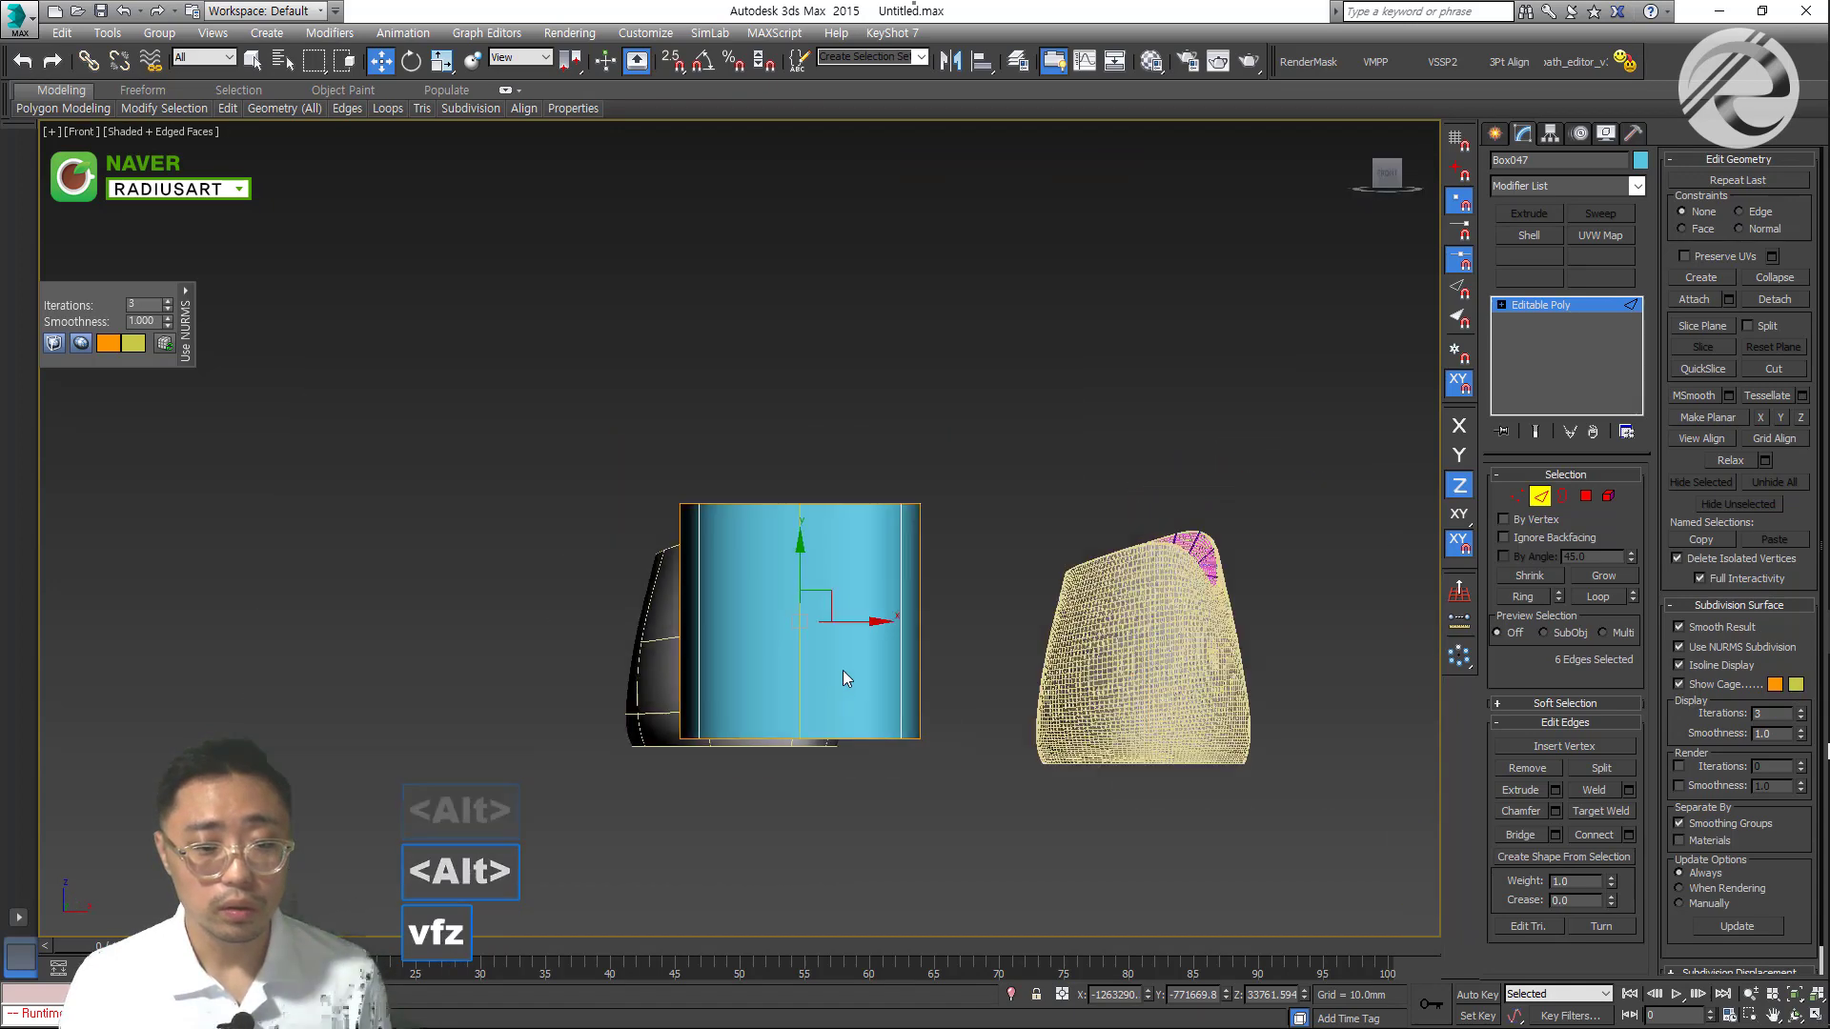
pyautogui.scroll(-2, 843, 670)
pyautogui.moveTo(988, 643); pyautogui.dragTo(553, 633)
pyautogui.rightClick(1003, 522)
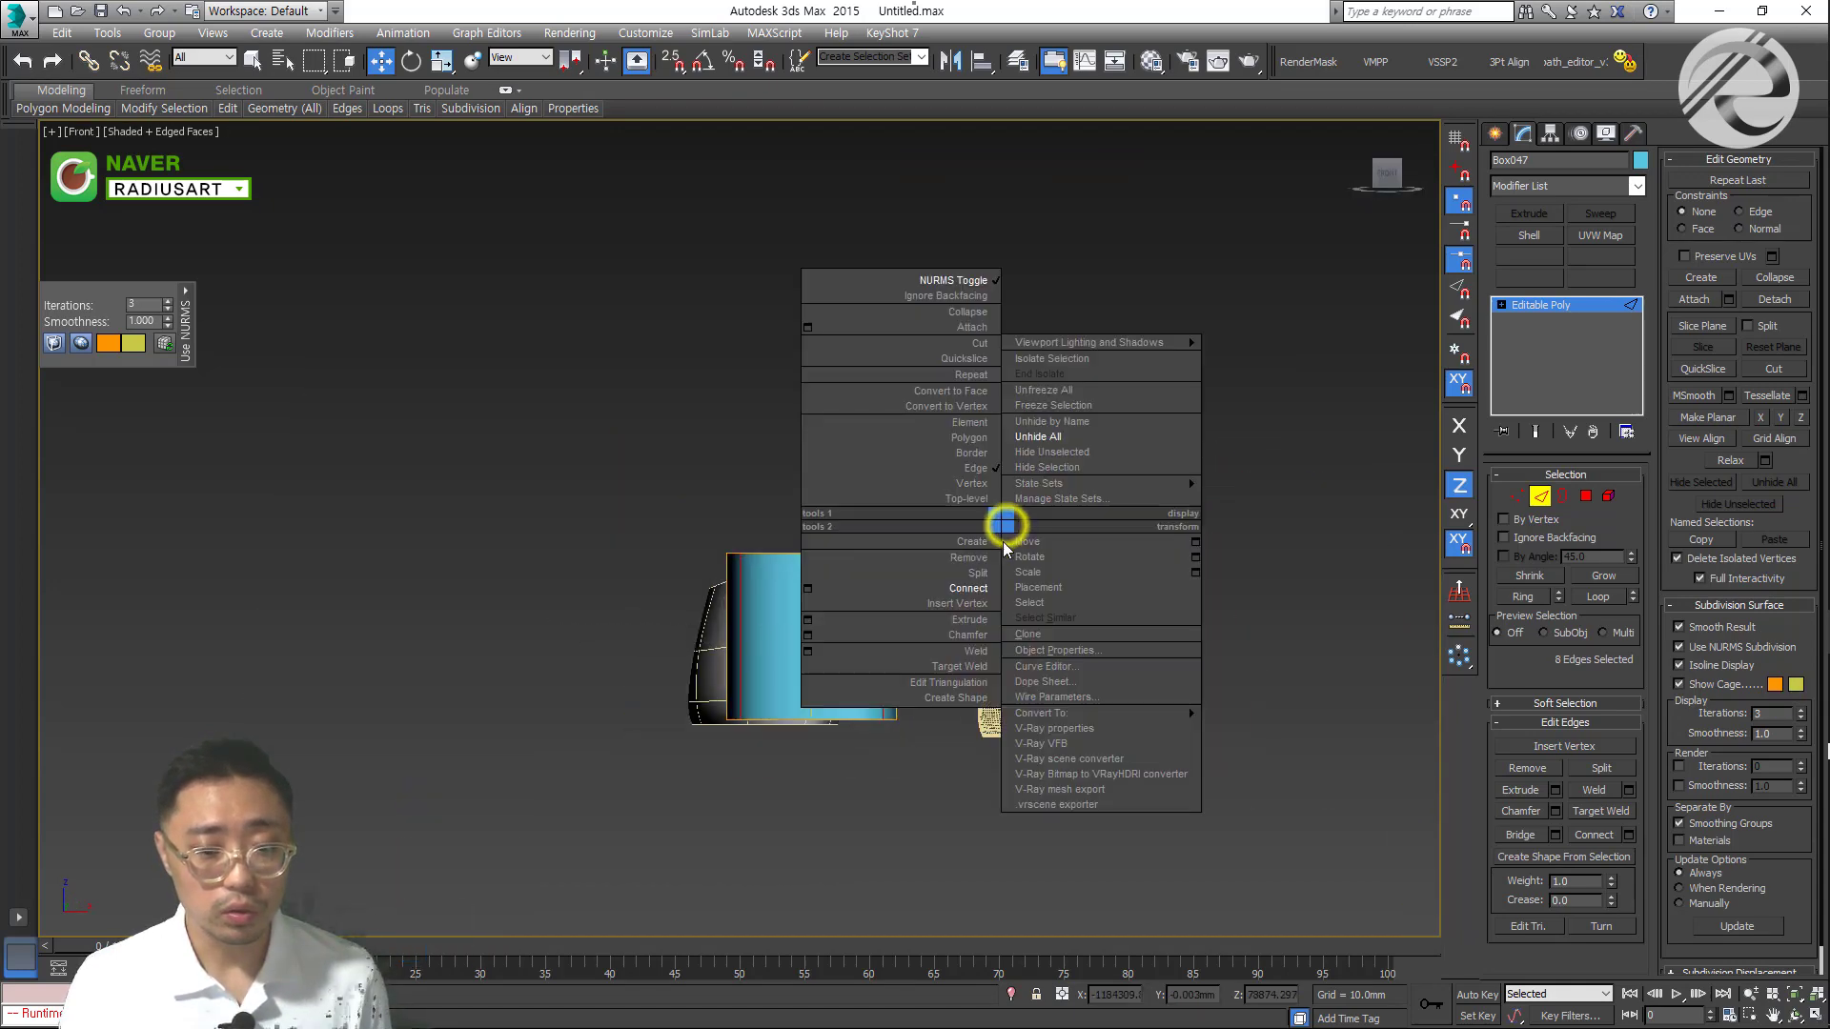
pyautogui.click(992, 591)
pyautogui.keyDown('alt'); pyautogui.moveTo(981, 580); pyautogui.dragTo(981, 563, button='middle'); pyautogui.keyUp('alt')
pyautogui.keyDown('alt'); pyautogui.moveTo(886, 756); pyautogui.dragTo(884, 677, button='middle'); pyautogui.keyUp('alt')
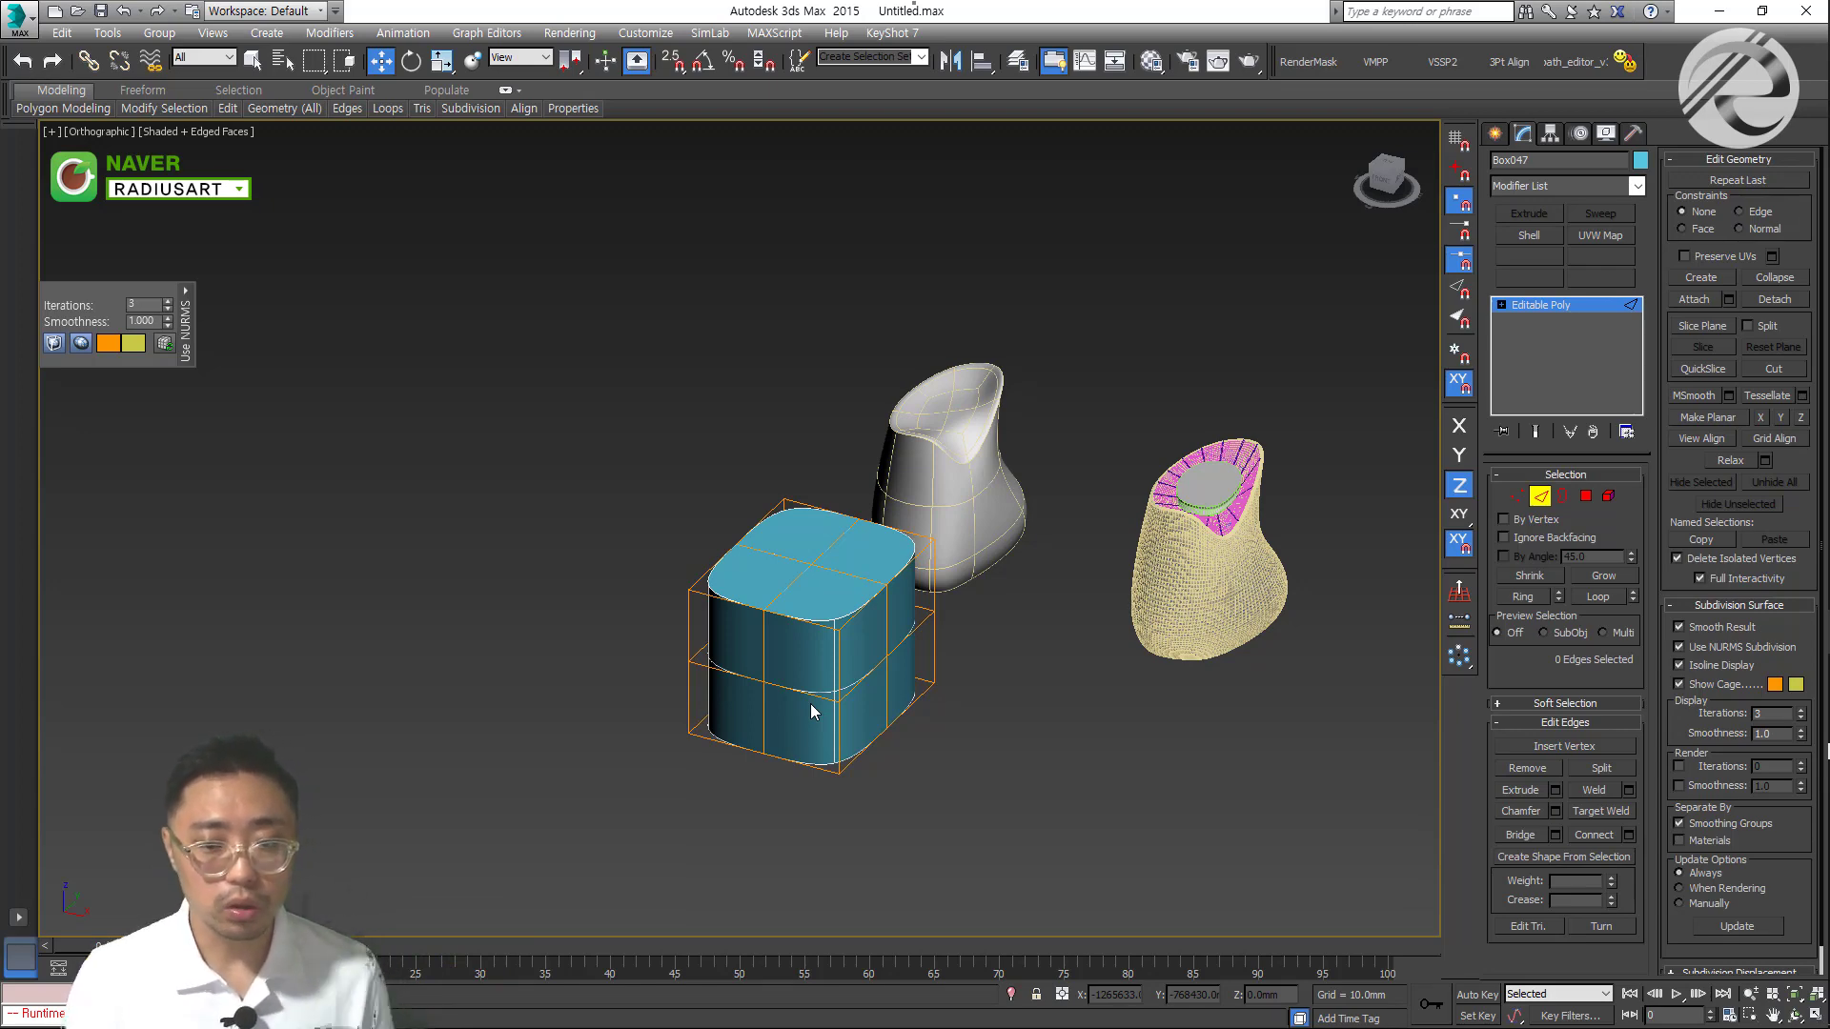
pyautogui.scroll(5, 974, 616)
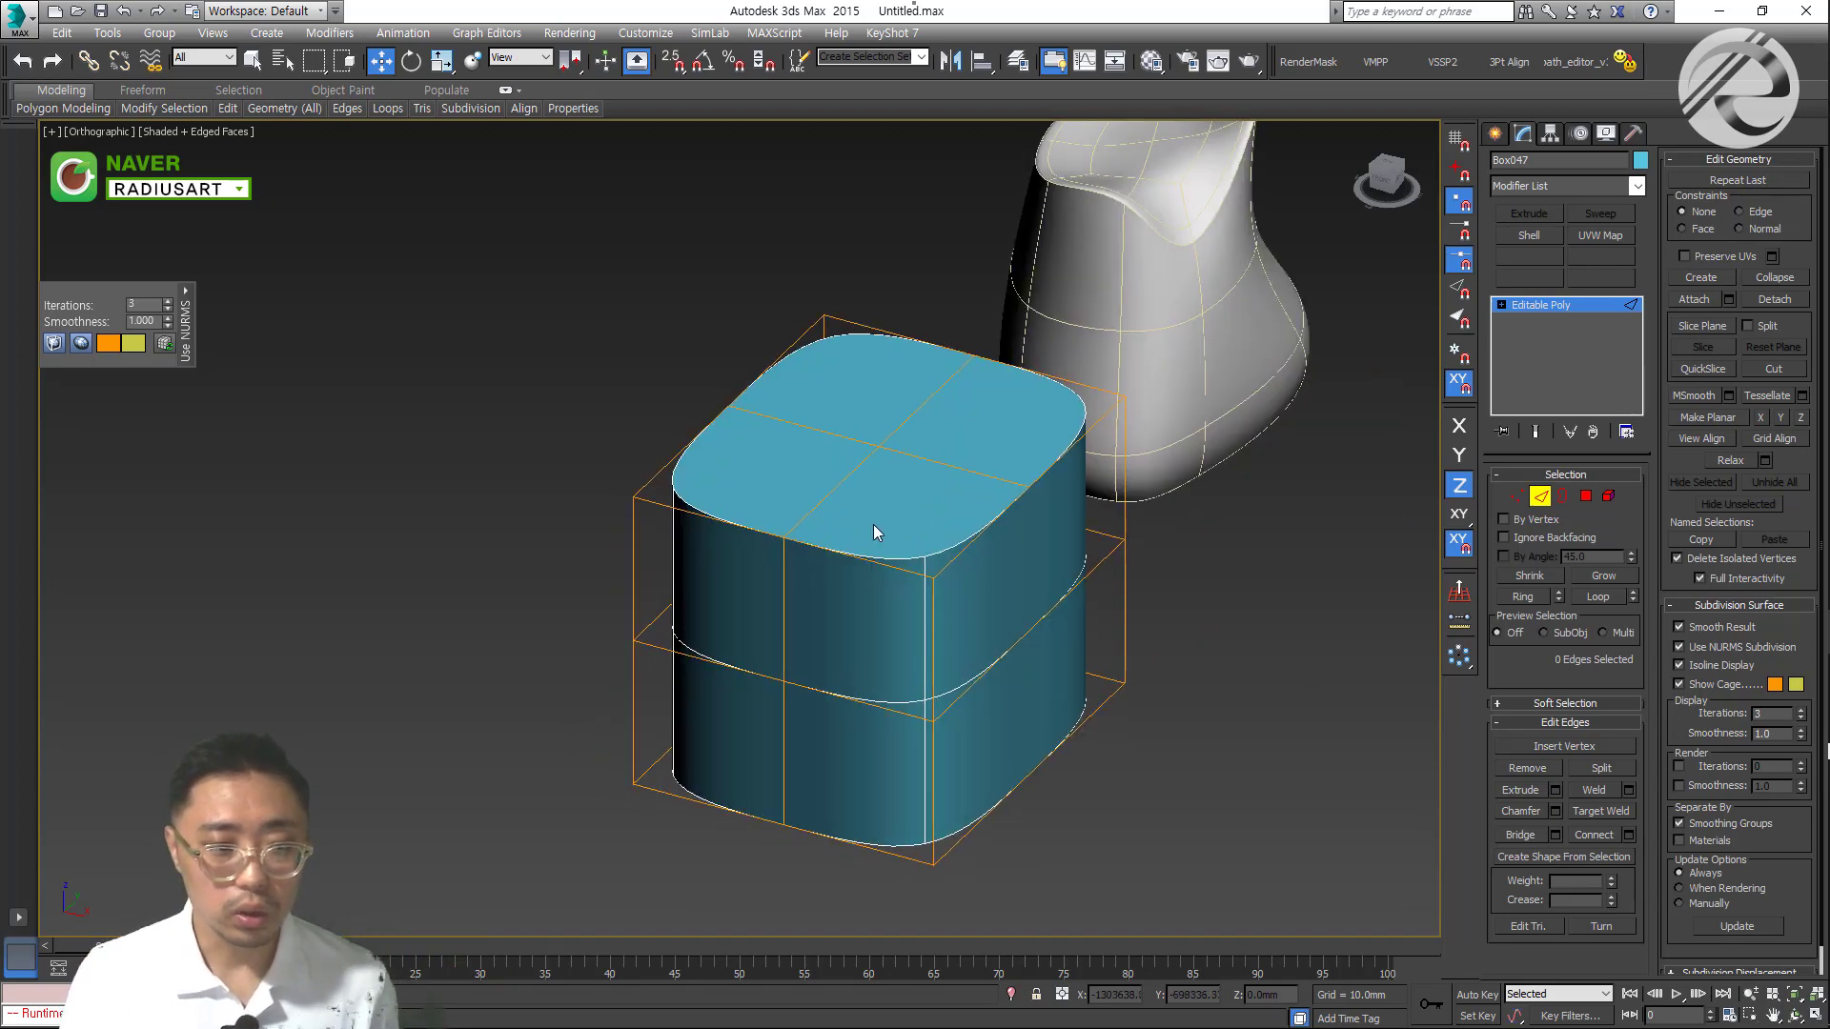
# In the top view, scale the 12 corner vertices inward in XY to round the outline into a smooth oval
pyautogui.scroll(-5, 882, 569)
pyautogui.moveTo(873, 604)
pyautogui.keyDown('alt'); pyautogui.mouseDown(button='middle')
pyautogui.moveTo(891, 617)
pyautogui.moveTo(891, 589)
pyautogui.mouseUp(button='middle'); pyautogui.keyUp('alt')
pyautogui.press('t')
pyautogui.press('z')
pyautogui.scroll(-6, 890, 573)
pyautogui.press('1')
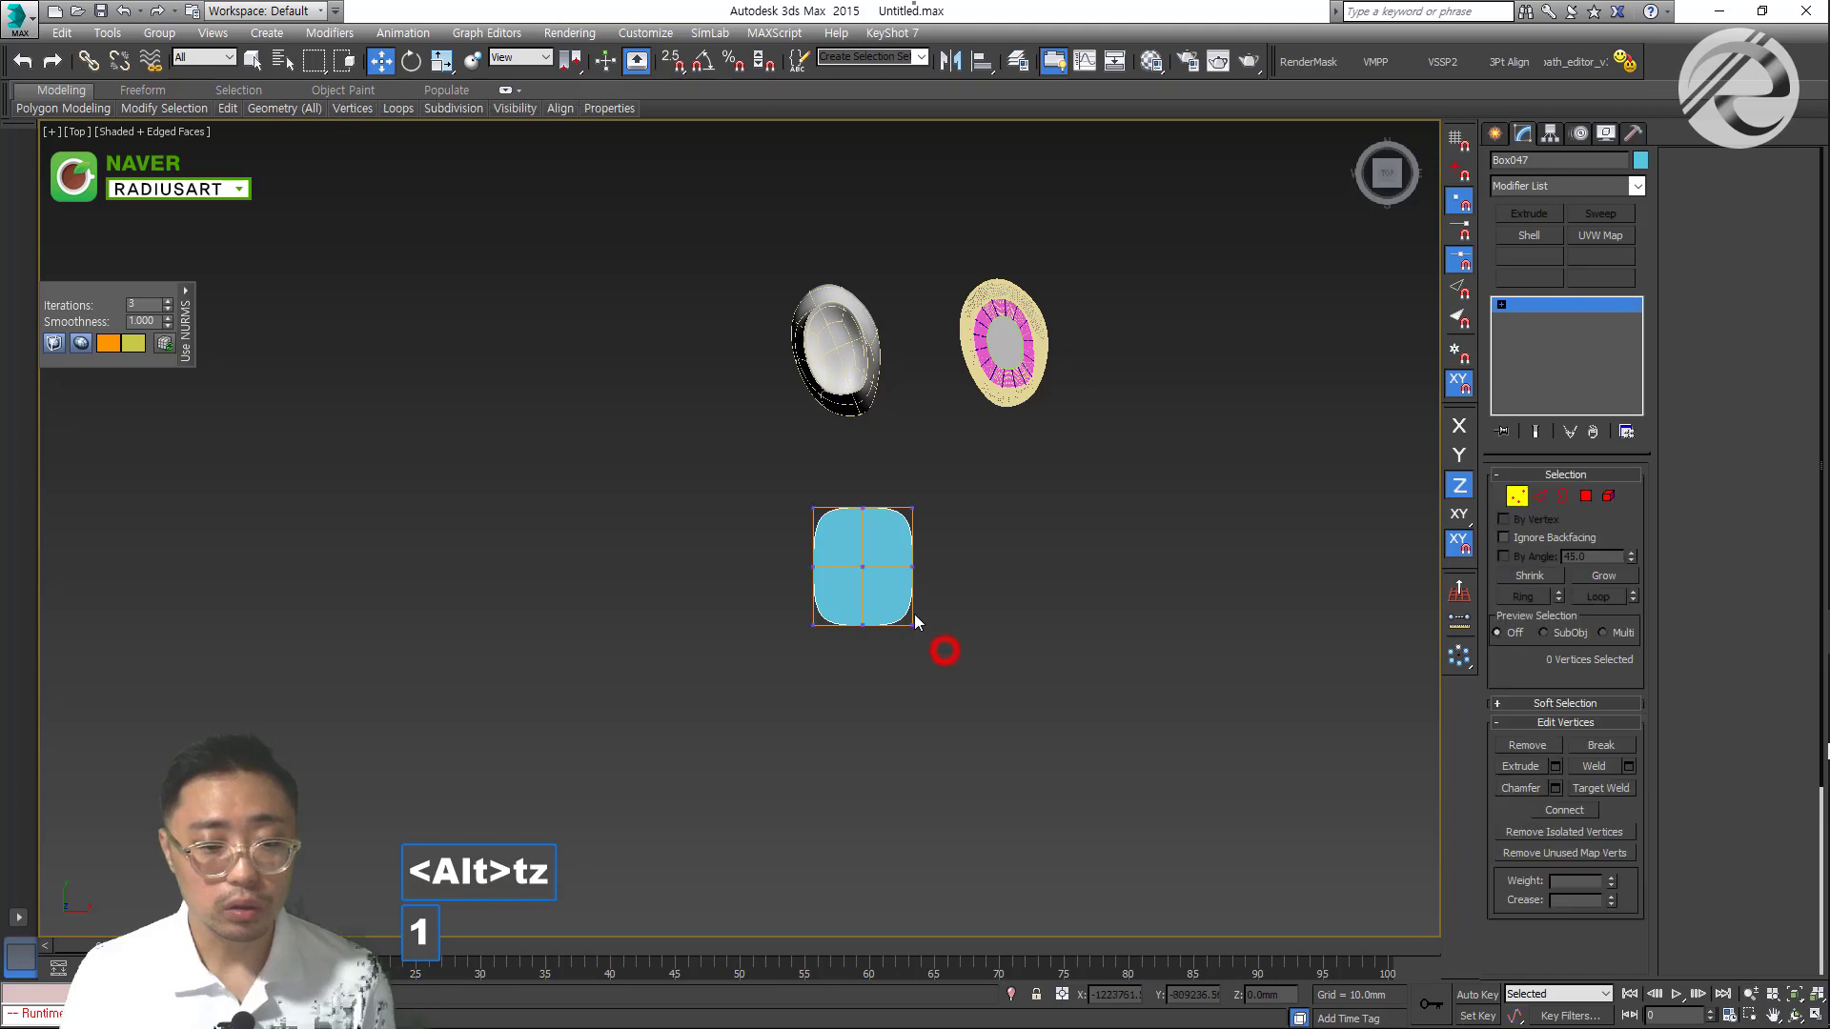
pyautogui.moveTo(913, 619); pyautogui.dragTo(823, 658)
pyautogui.scroll(4, 910, 539)
pyautogui.keyDown('ctrl'); pyautogui.moveTo(971, 515); pyautogui.dragTo(869, 461); pyautogui.keyUp('ctrl')
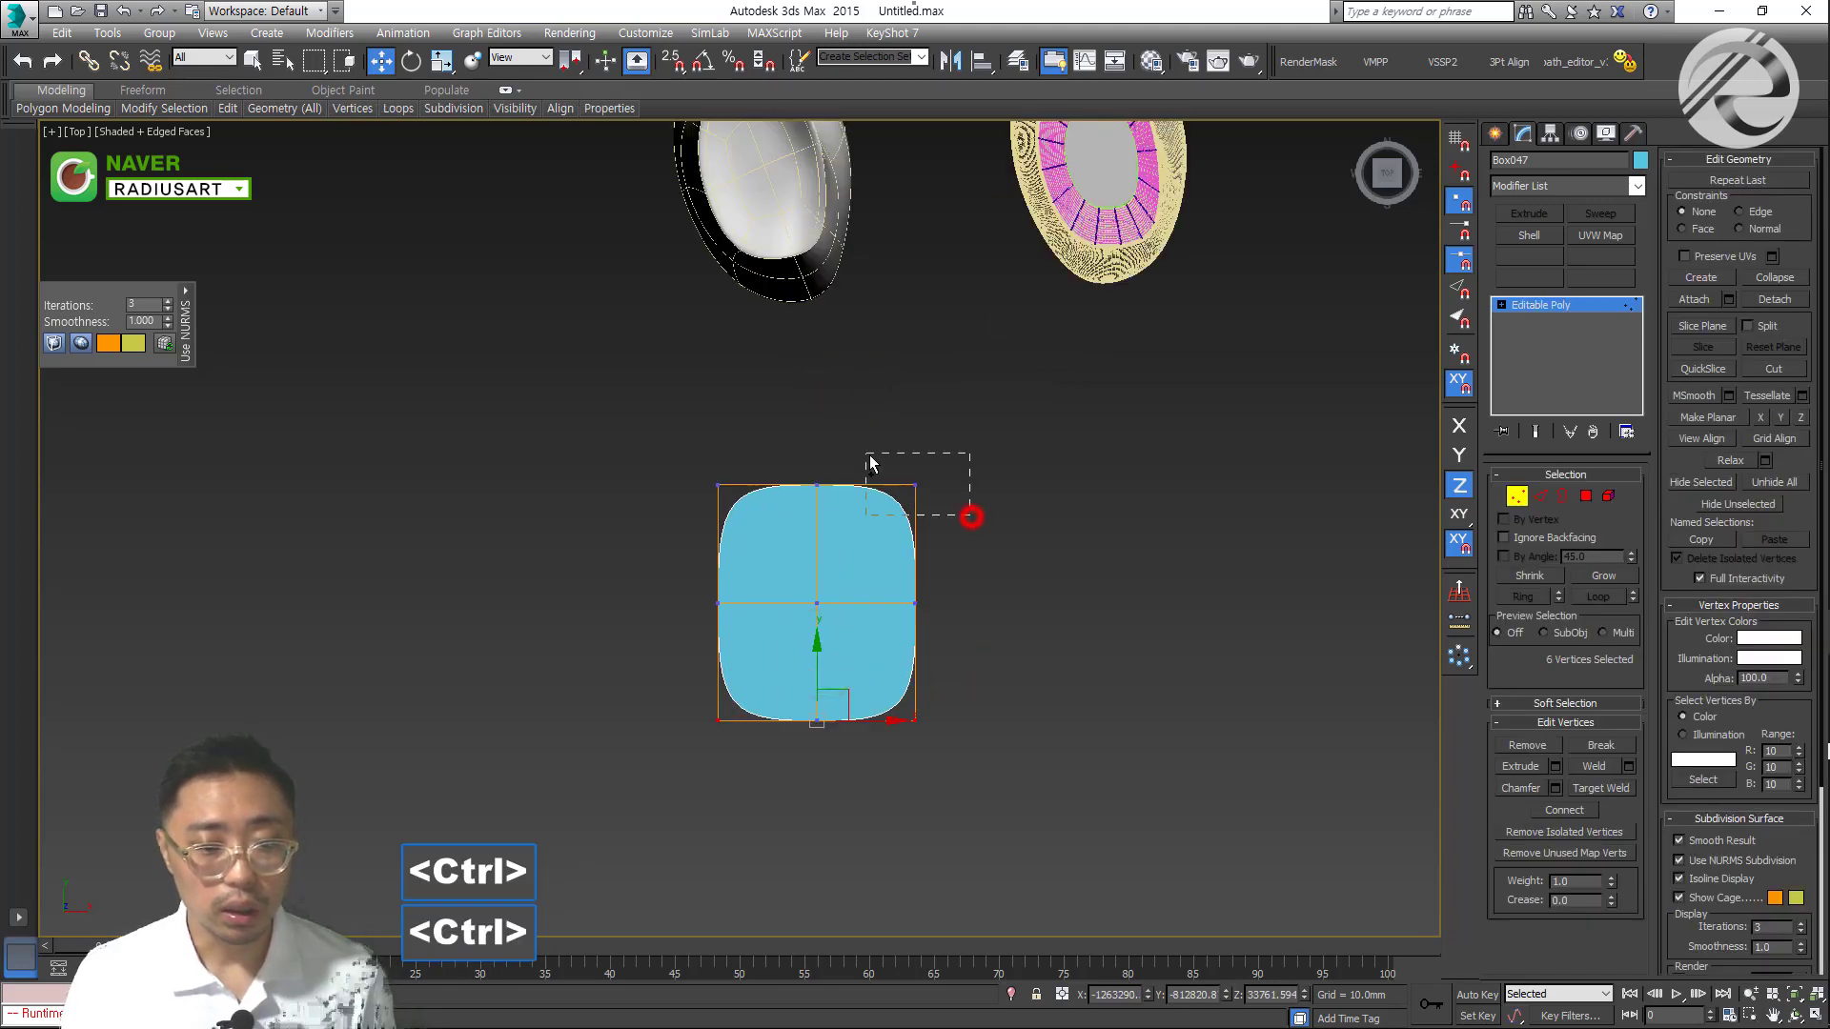
pyautogui.press('r')
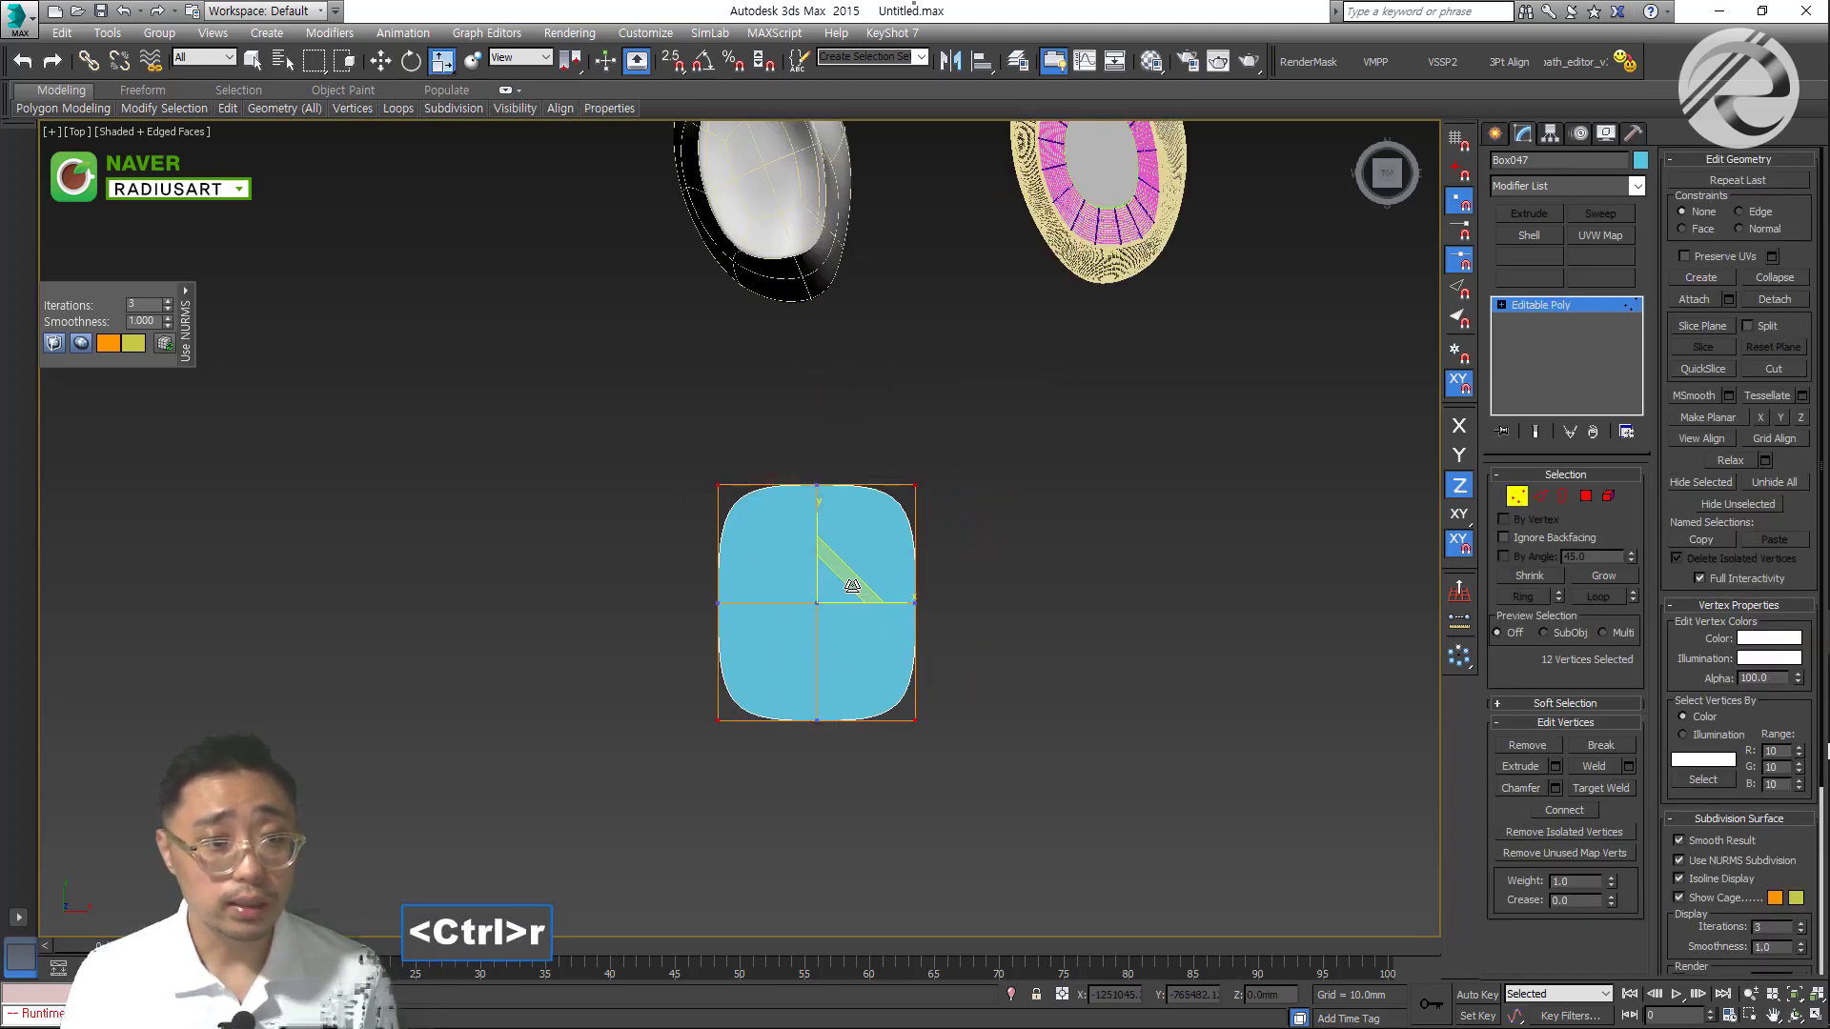
pyautogui.moveTo(851, 585); pyautogui.dragTo(835, 612)
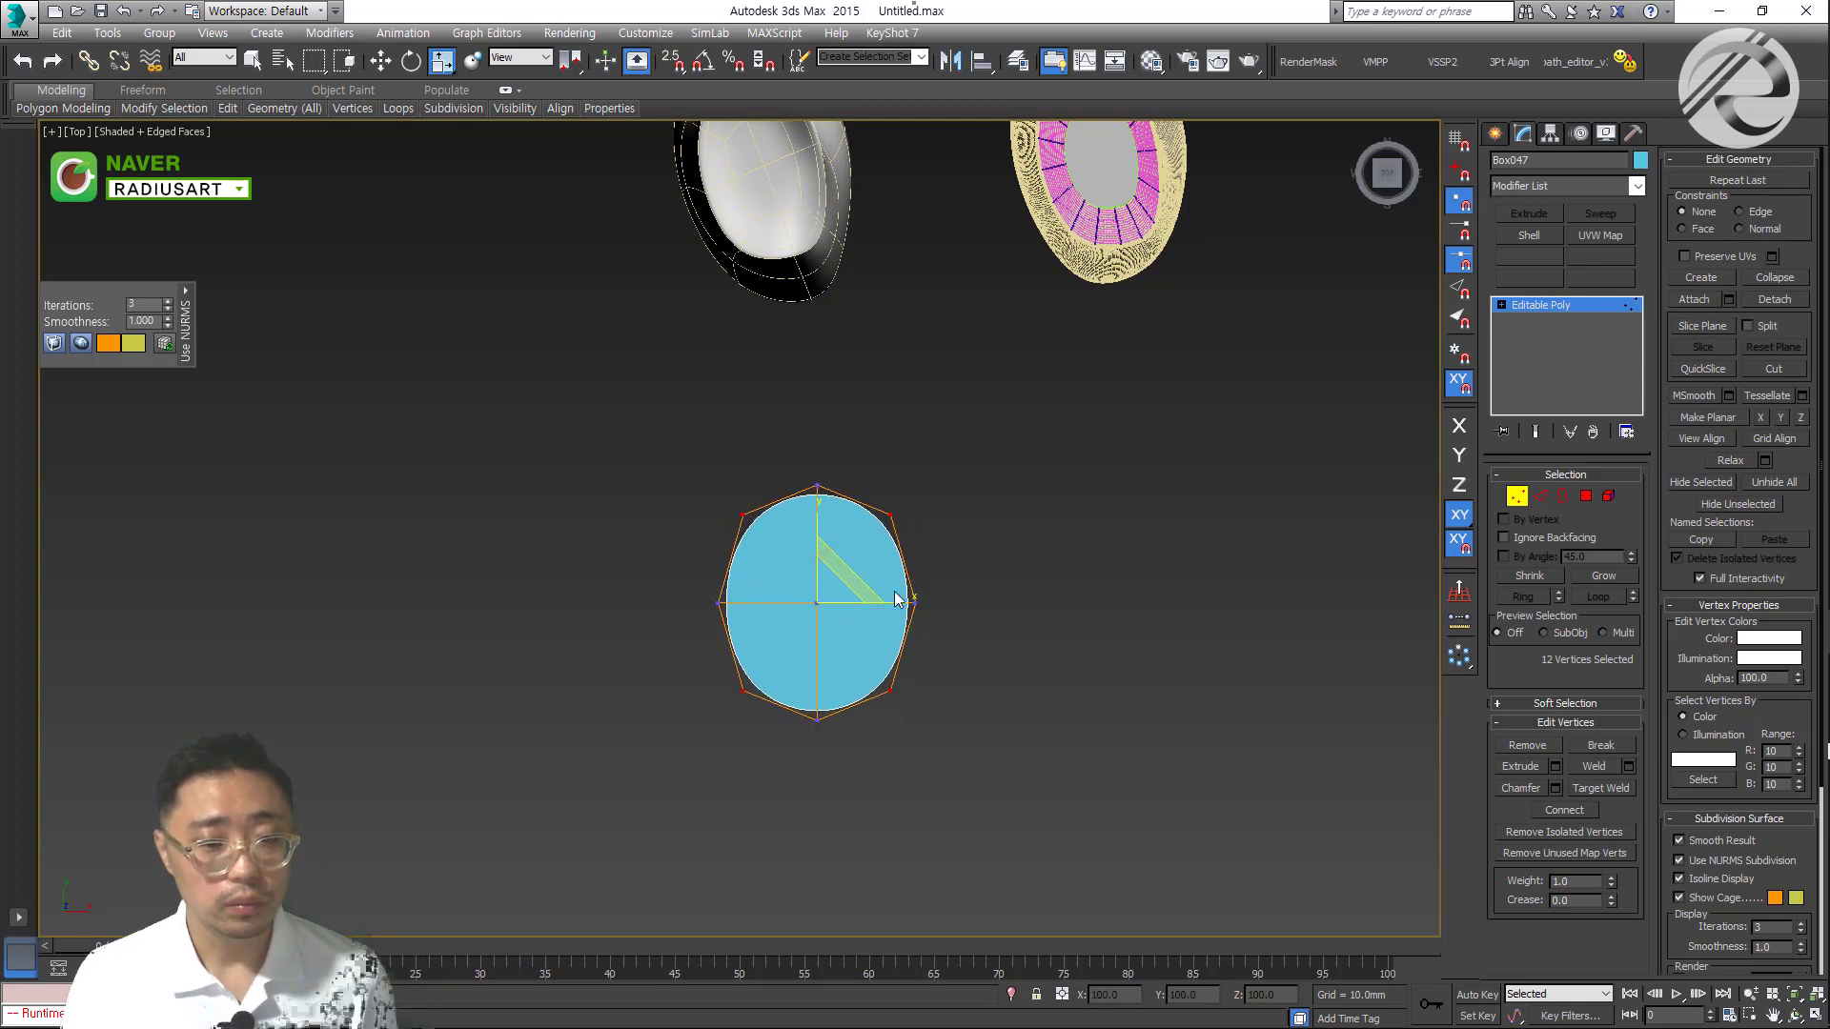
# Narrow the whole blue object along X to about 89 percent of its width
pyautogui.scroll(-2, 1105, 543)
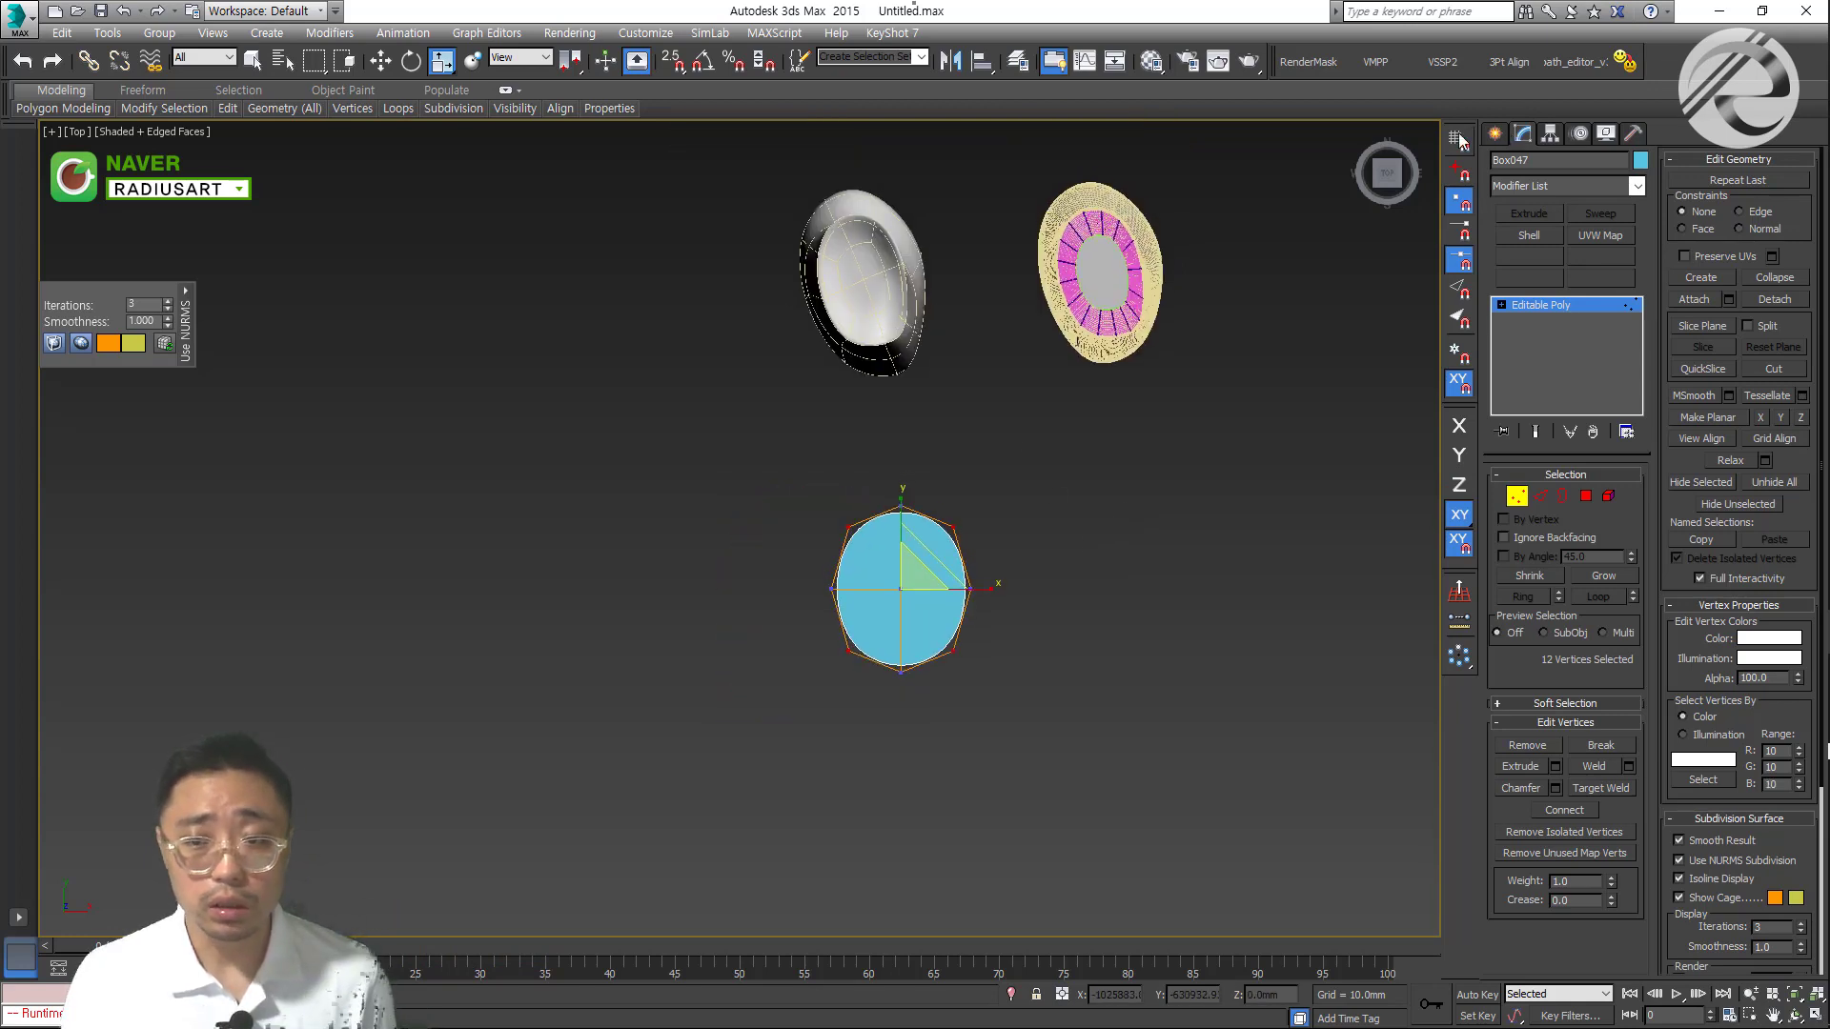
pyautogui.click(1495, 134)
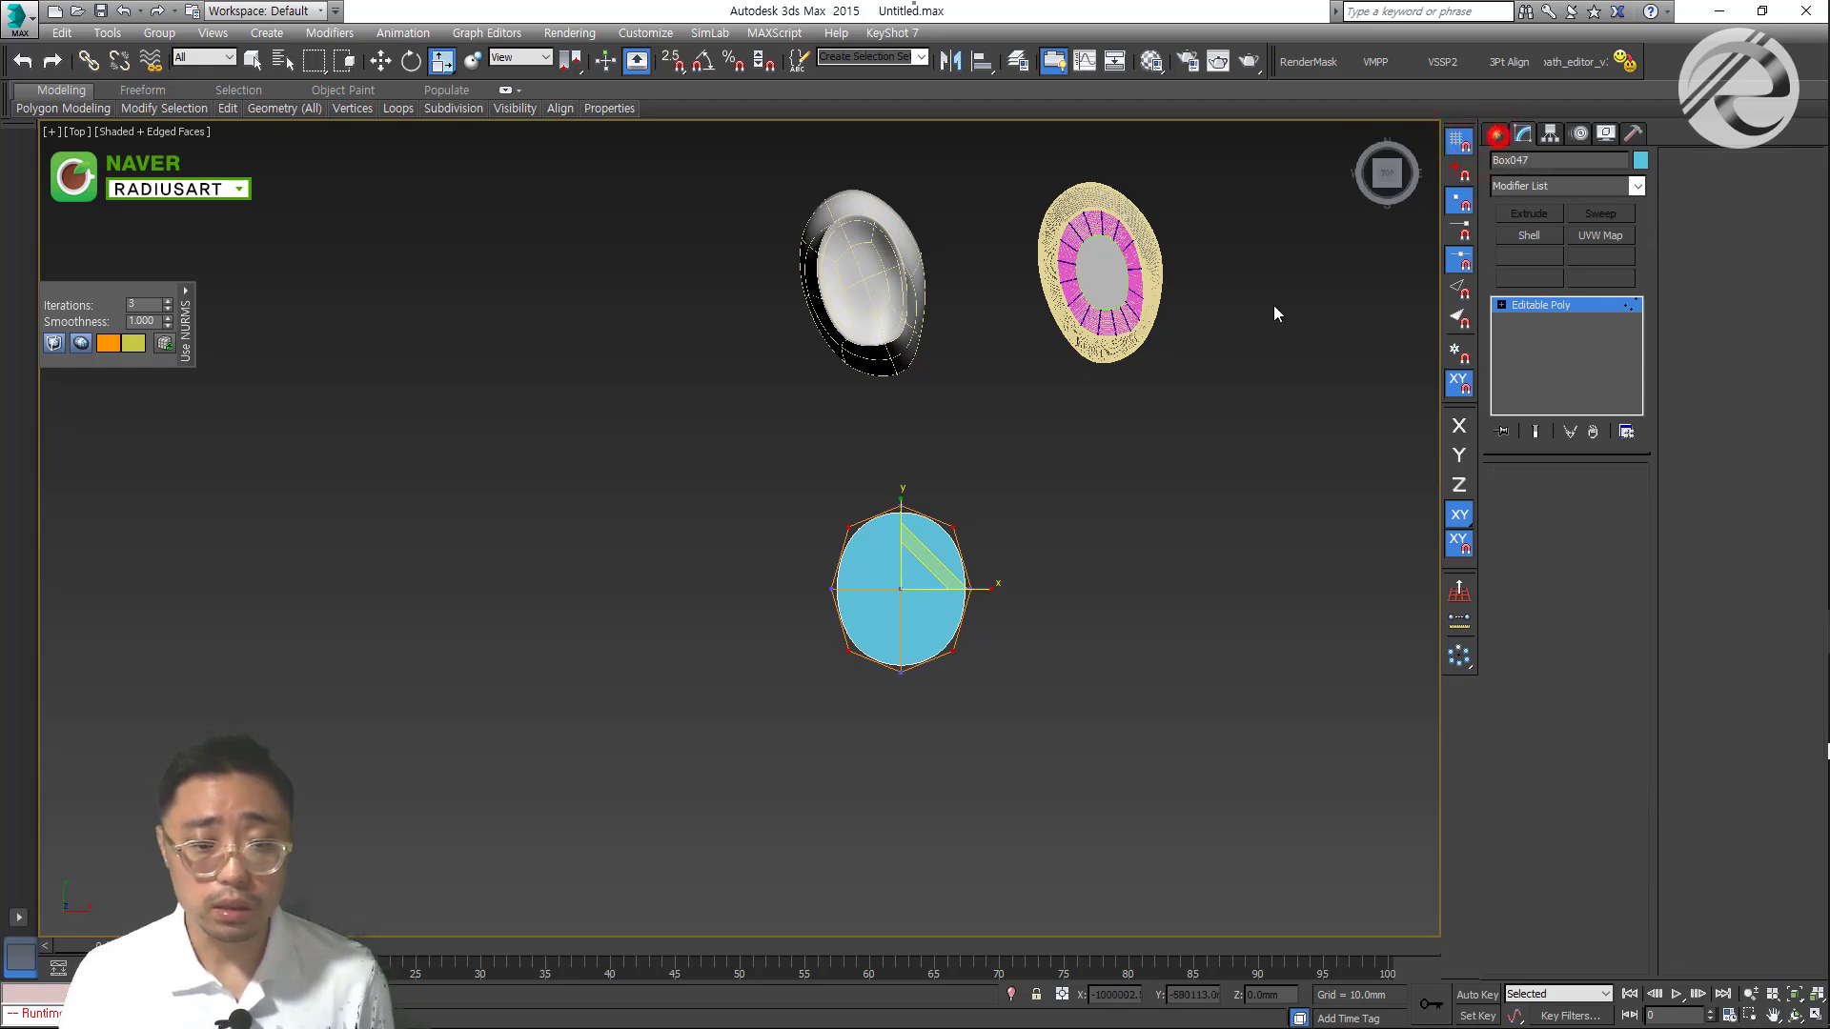
pyautogui.scroll(2, 967, 572)
pyautogui.moveTo(967, 572); pyautogui.dragTo(962, 708, button='middle')
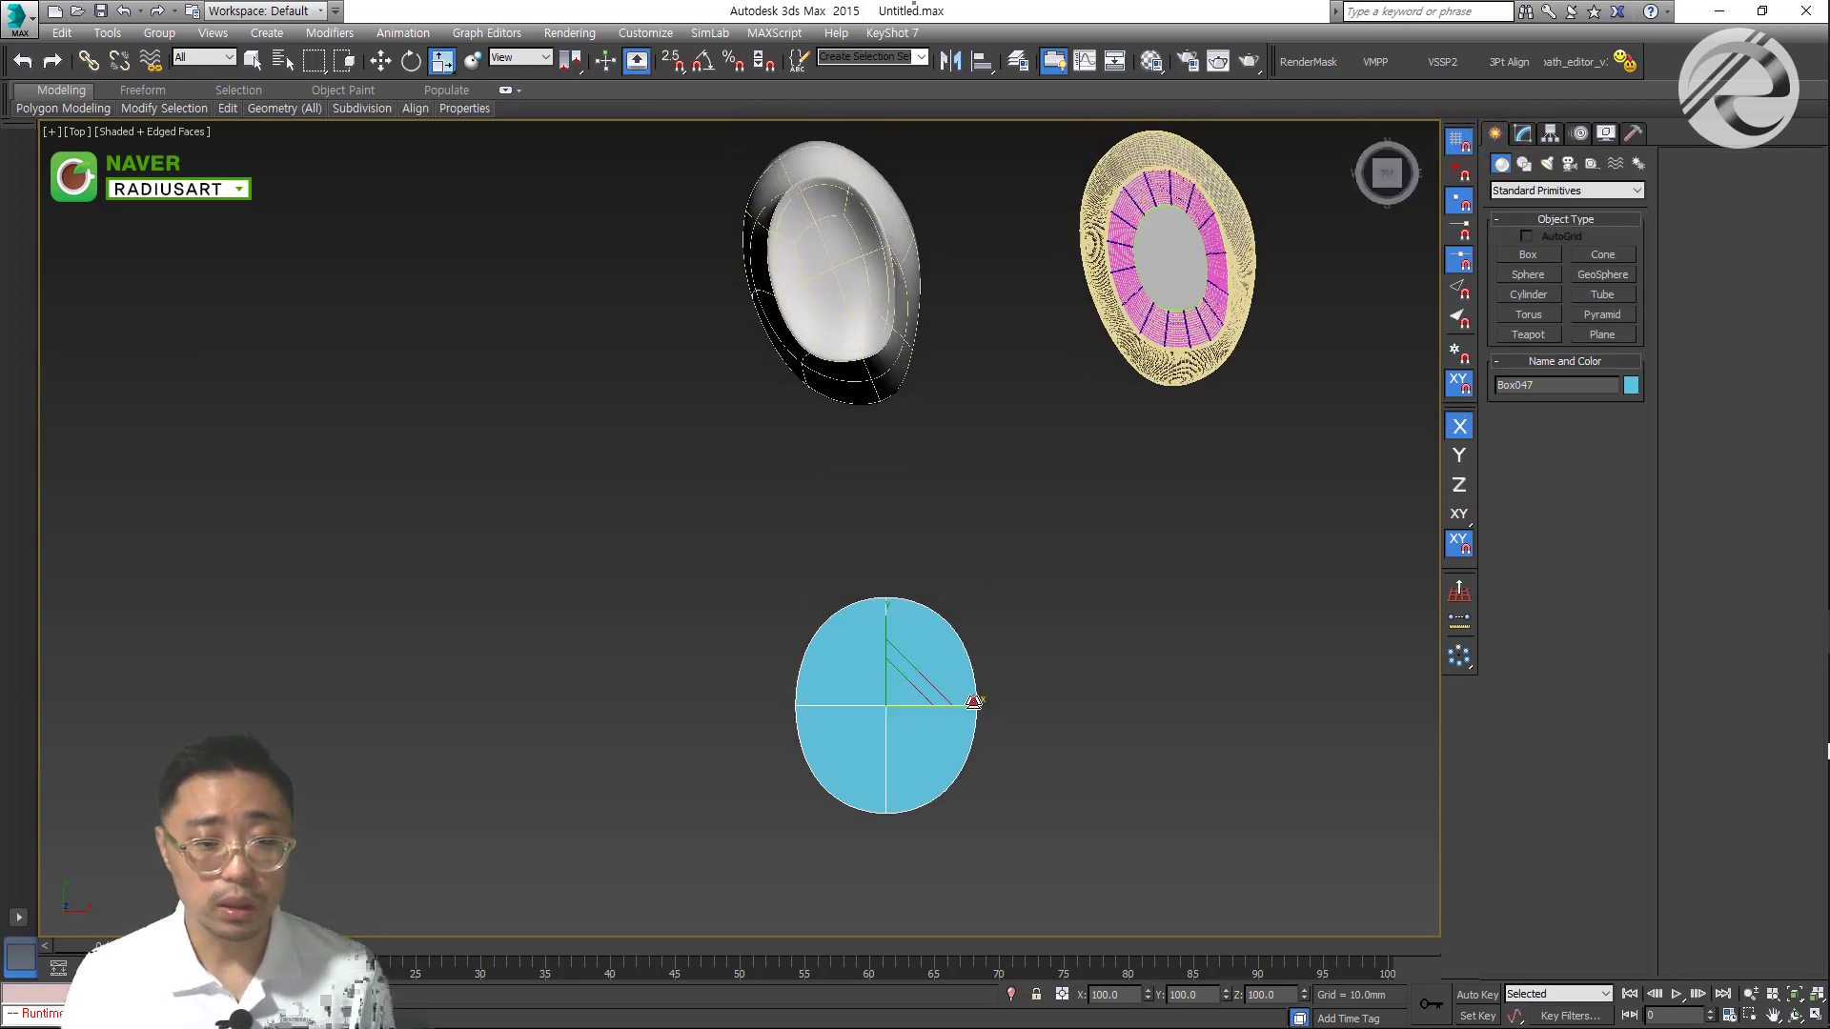
pyautogui.moveTo(973, 702); pyautogui.dragTo(958, 705)
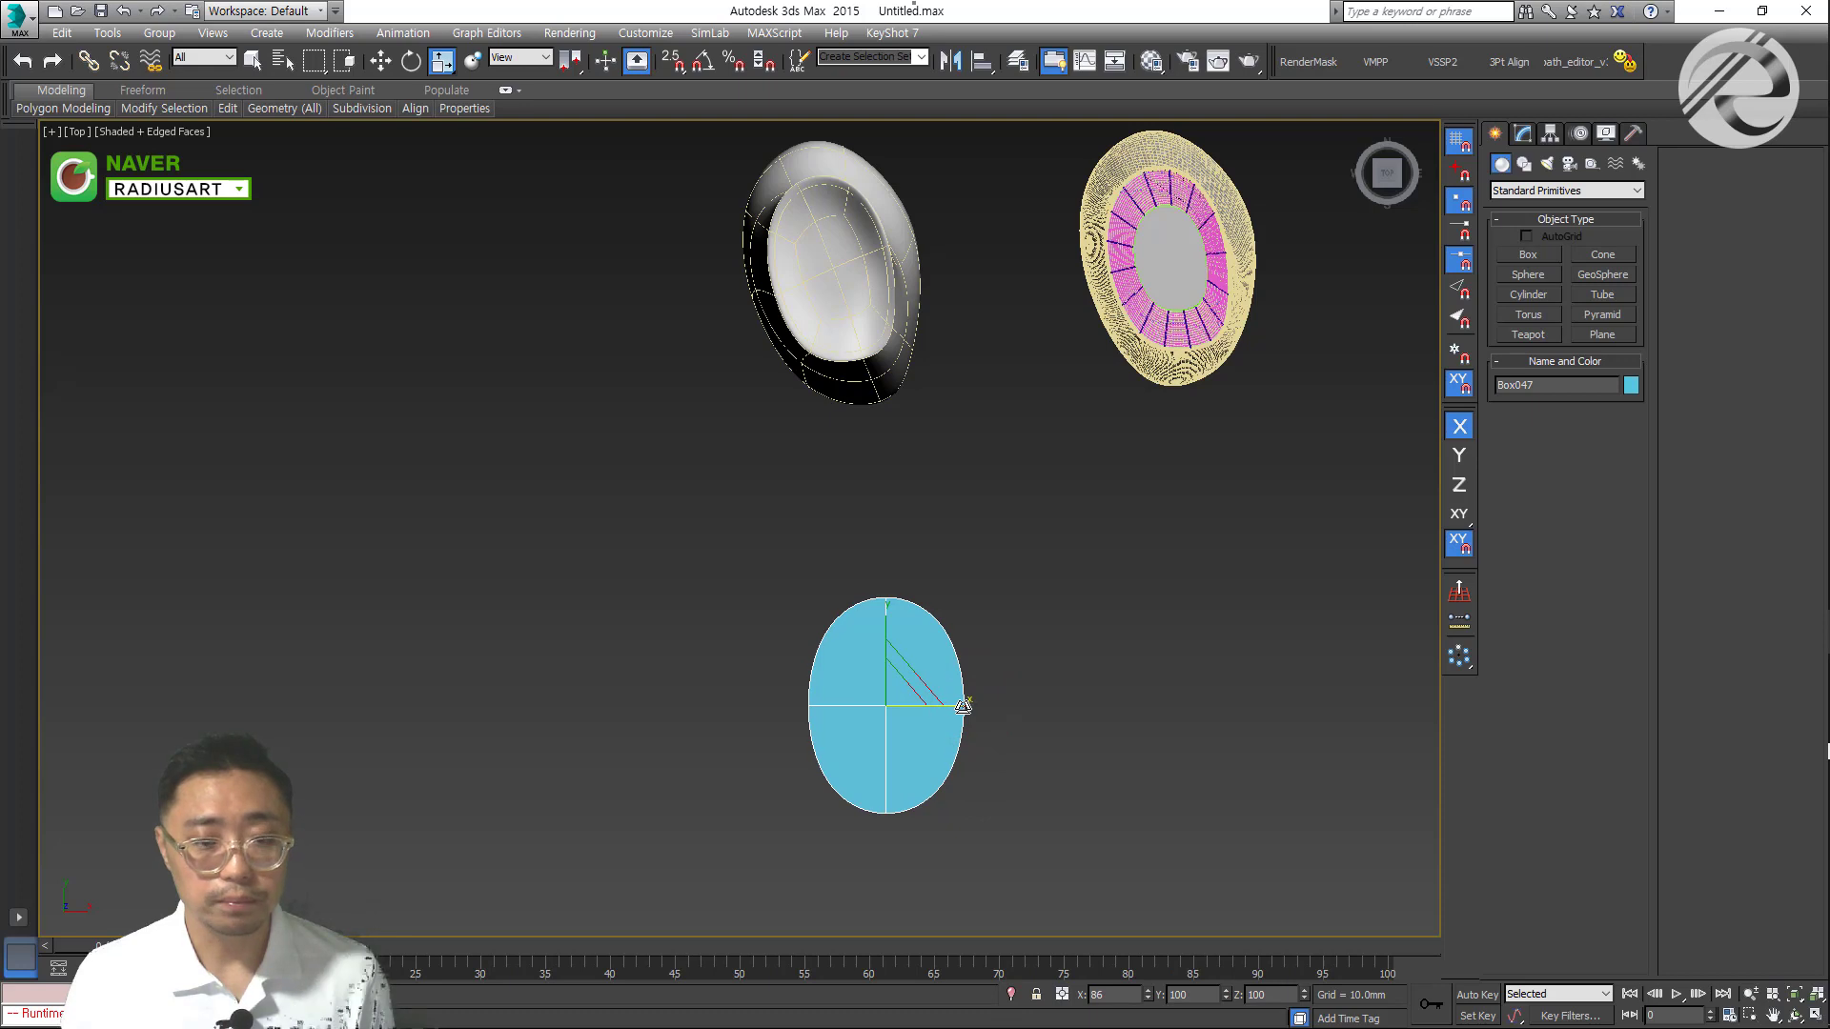
pyautogui.scroll(2, 924, 674)
pyautogui.press('1')
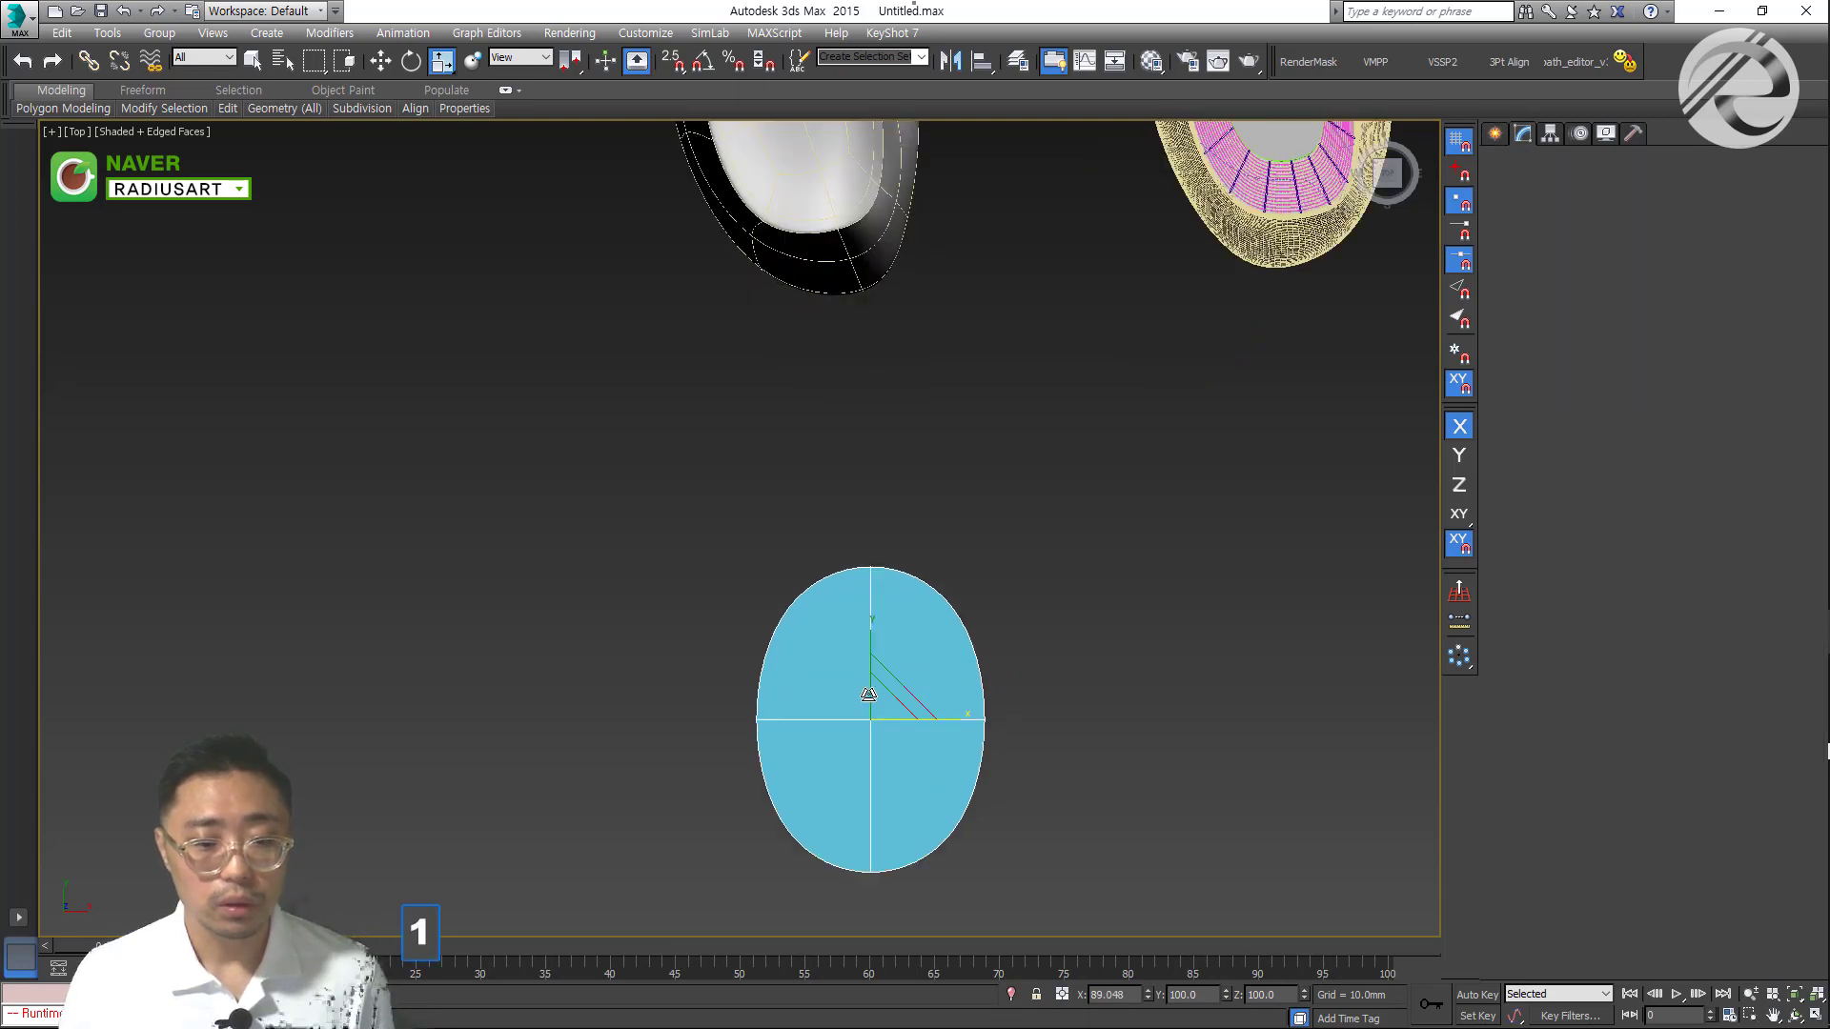
pyautogui.scroll(-2, 856, 688)
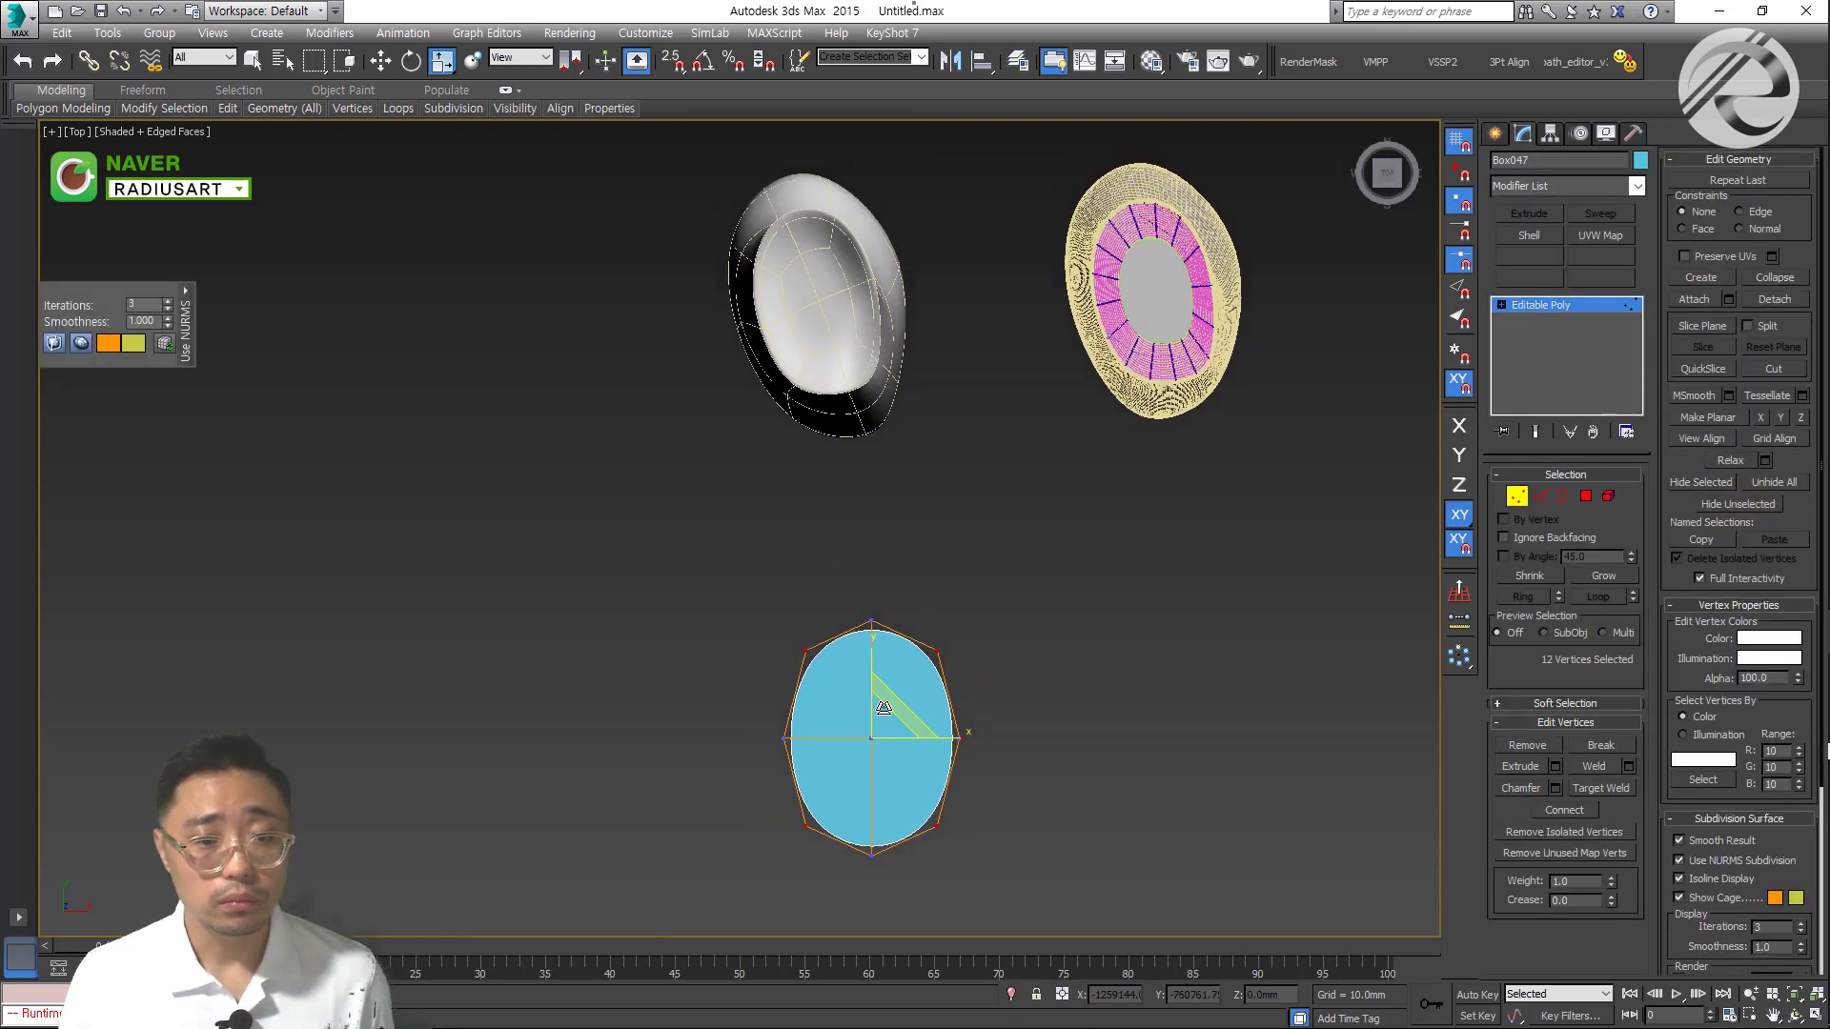
pyautogui.keyDown('alt'); pyautogui.moveTo(929, 759); pyautogui.dragTo(1010, 734, button='middle'); pyautogui.keyUp('alt')
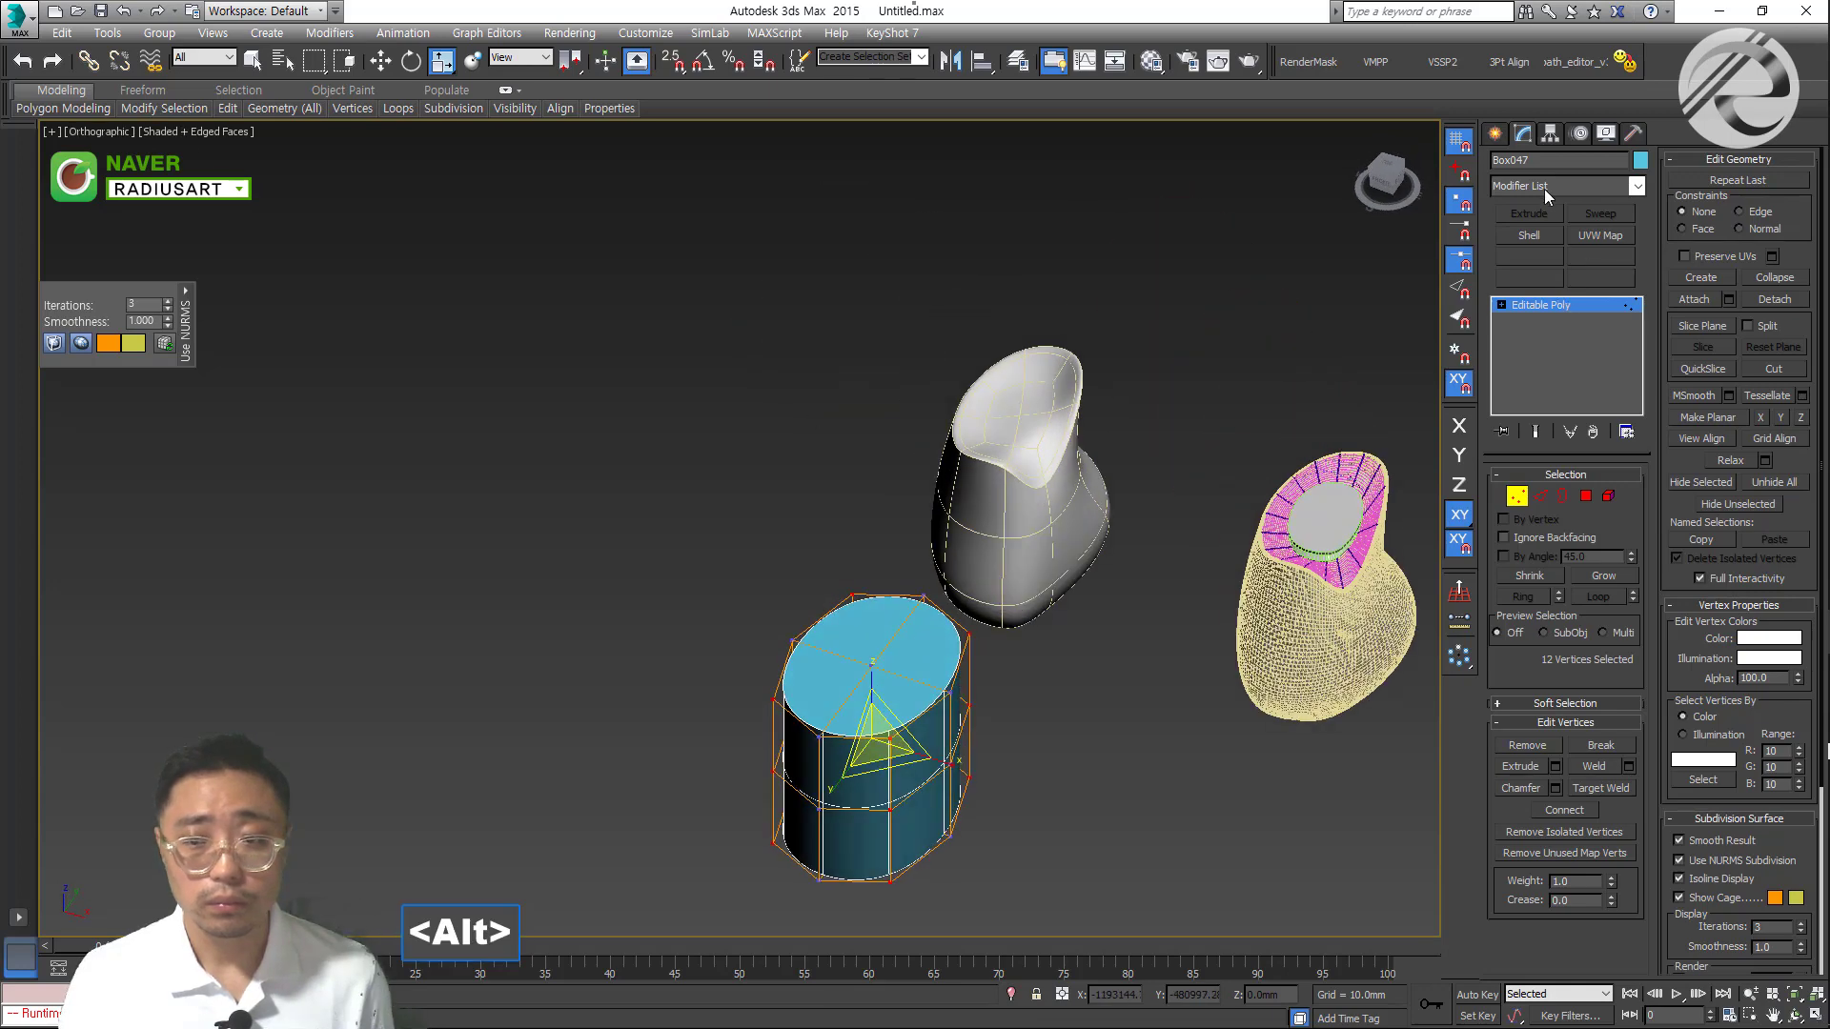
# Turn off NURMS smoothing on the grey vessel to show its base mesh
pyautogui.click(1494, 132)
pyautogui.scroll(-2, 1140, 632)
pyautogui.click(1142, 634)
pyautogui.click(1088, 510)
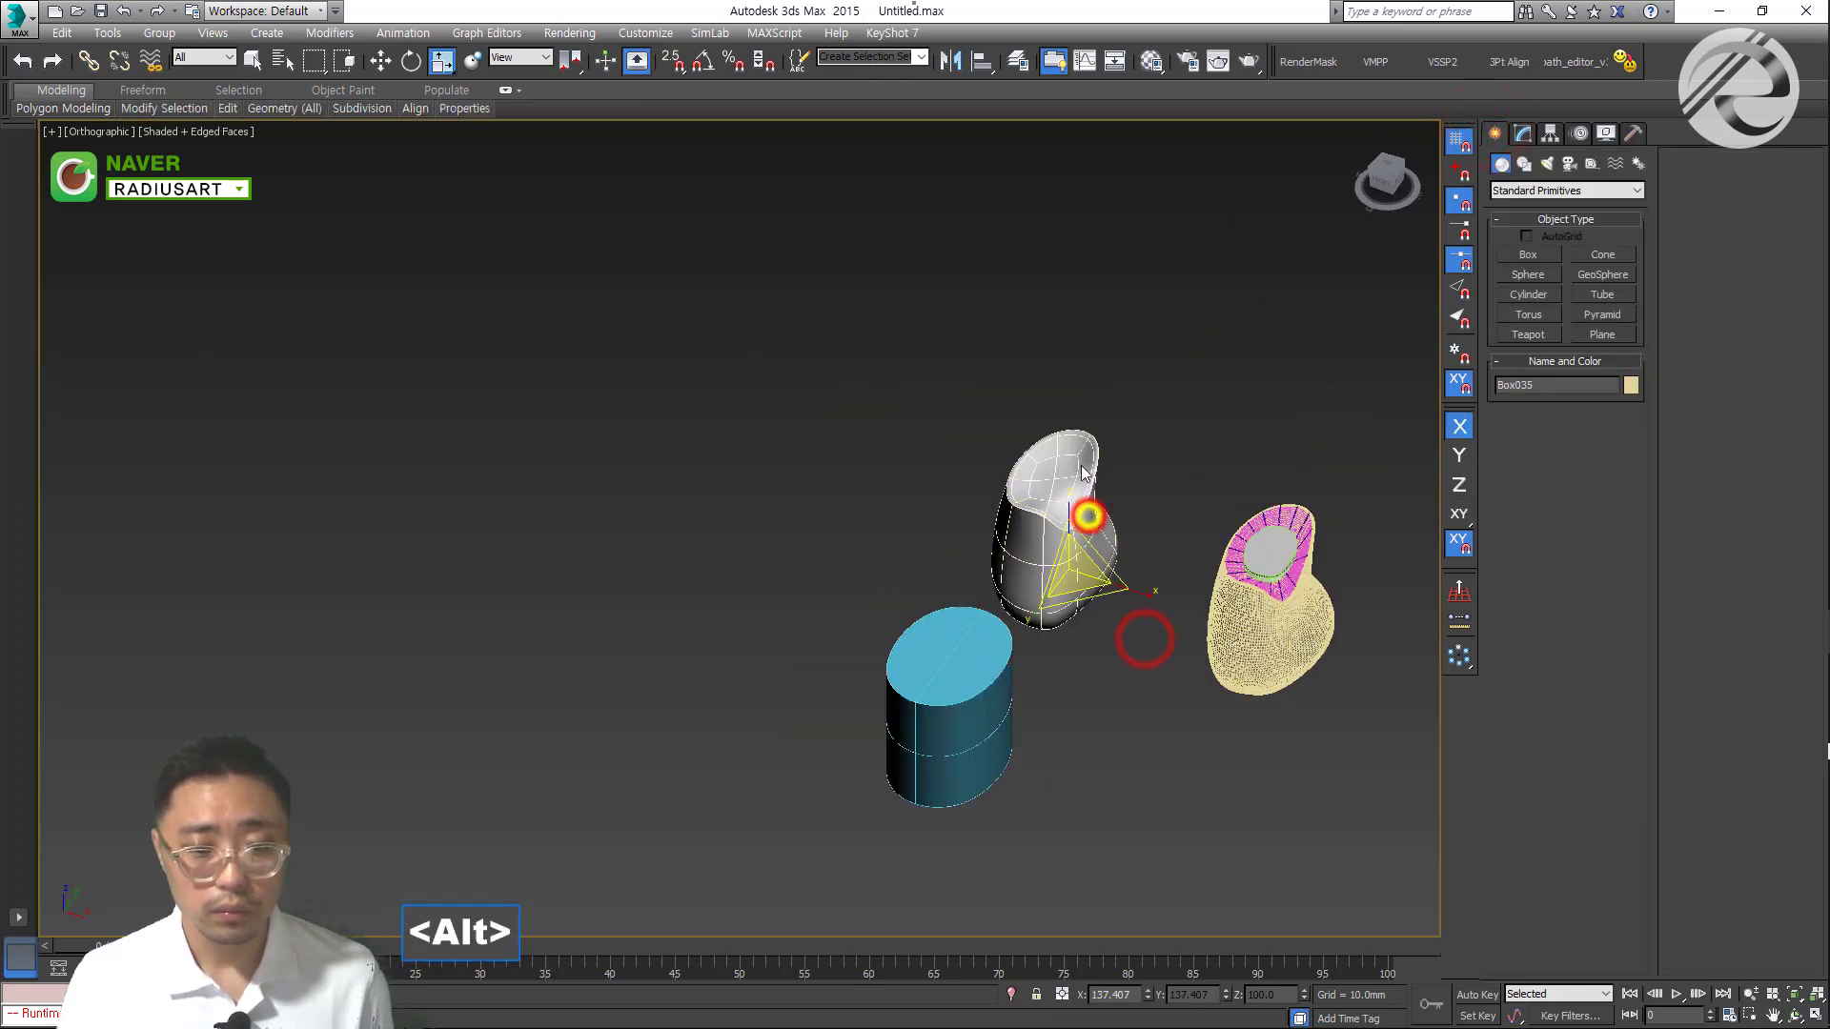
pyautogui.rightClick(1086, 510)
pyautogui.click(1035, 391)
# Turn off NURMS smoothing on the blue object to show its base mesh
pyautogui.click(1111, 735)
pyautogui.click(947, 711)
pyautogui.rightClick(943, 705)
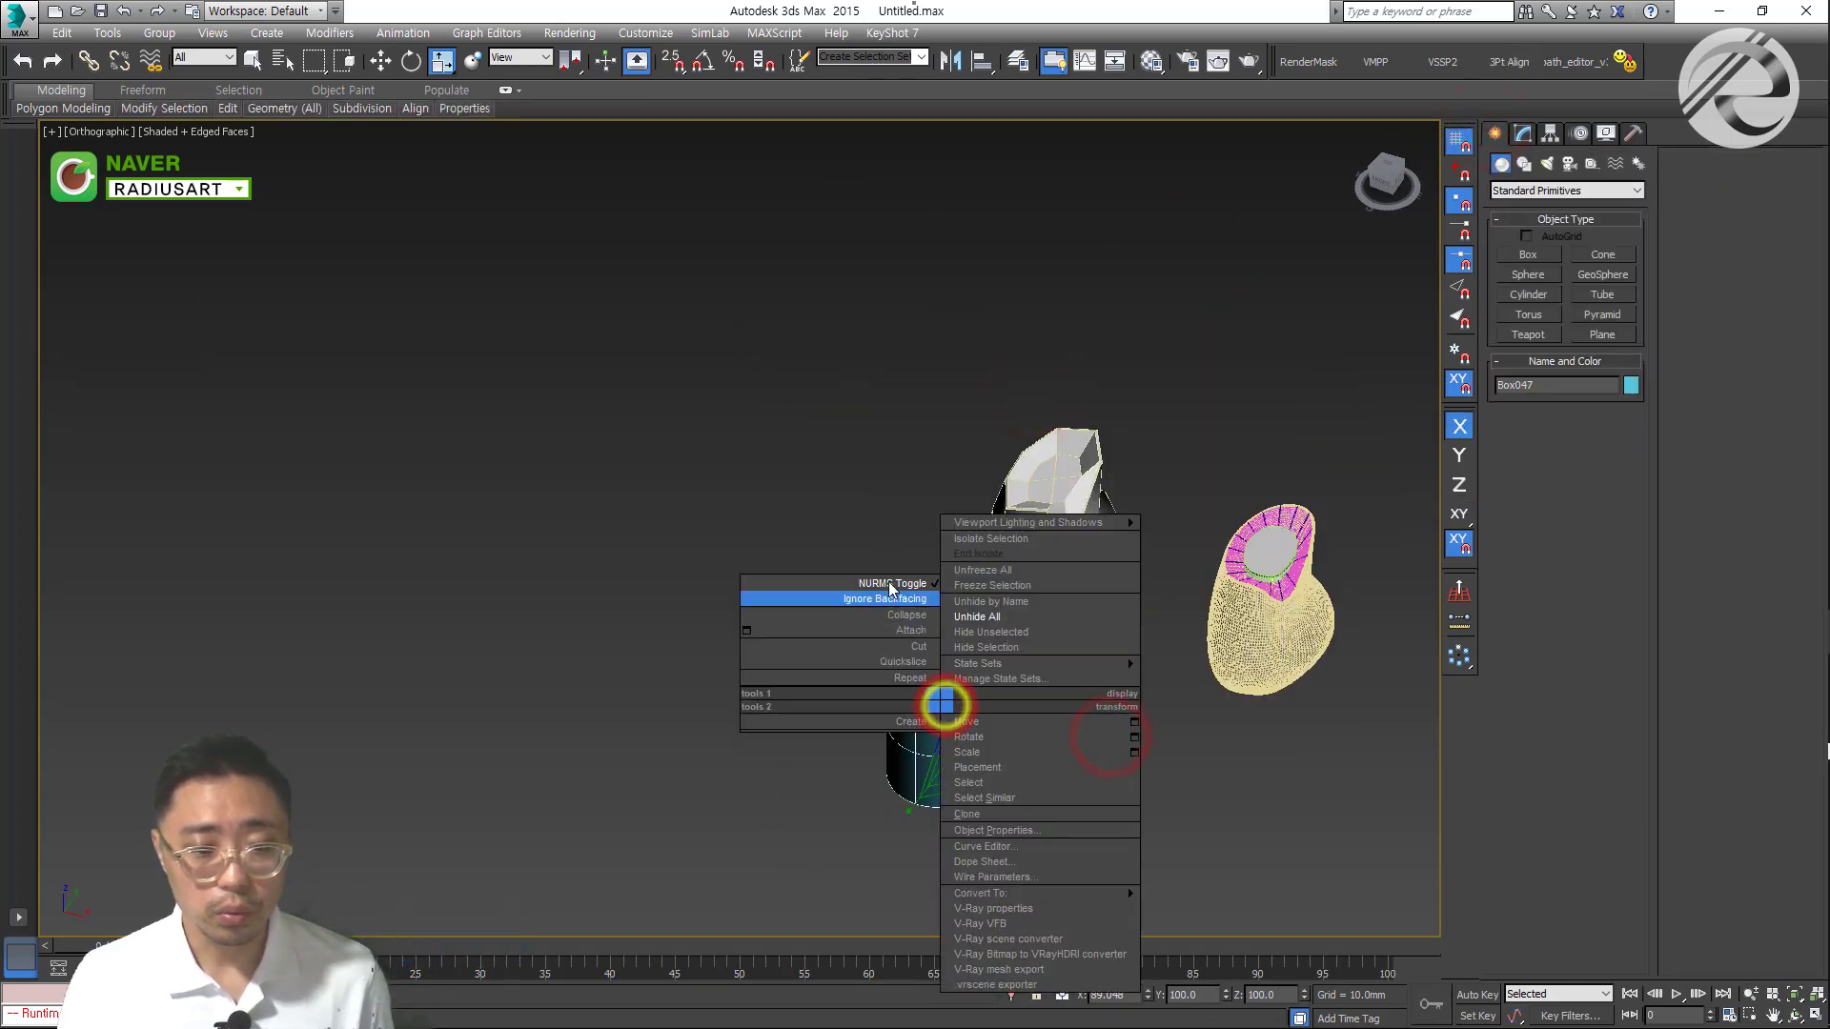
pyautogui.click(887, 580)
# Compare the blue object's base mesh with the grey vessel's mesh from the top and front views
pyautogui.scroll(4, 998, 750)
pyautogui.moveTo(999, 750)
pyautogui.keyDown('alt'); pyautogui.mouseDown(button='middle')
pyautogui.moveTo(994, 844)
pyautogui.moveTo(1023, 855)
pyautogui.moveTo(968, 763)
pyautogui.mouseUp(button='middle'); pyautogui.keyUp('alt')
pyautogui.press('t')
pyautogui.press('z')
pyautogui.scroll(-4, 1002, 808)
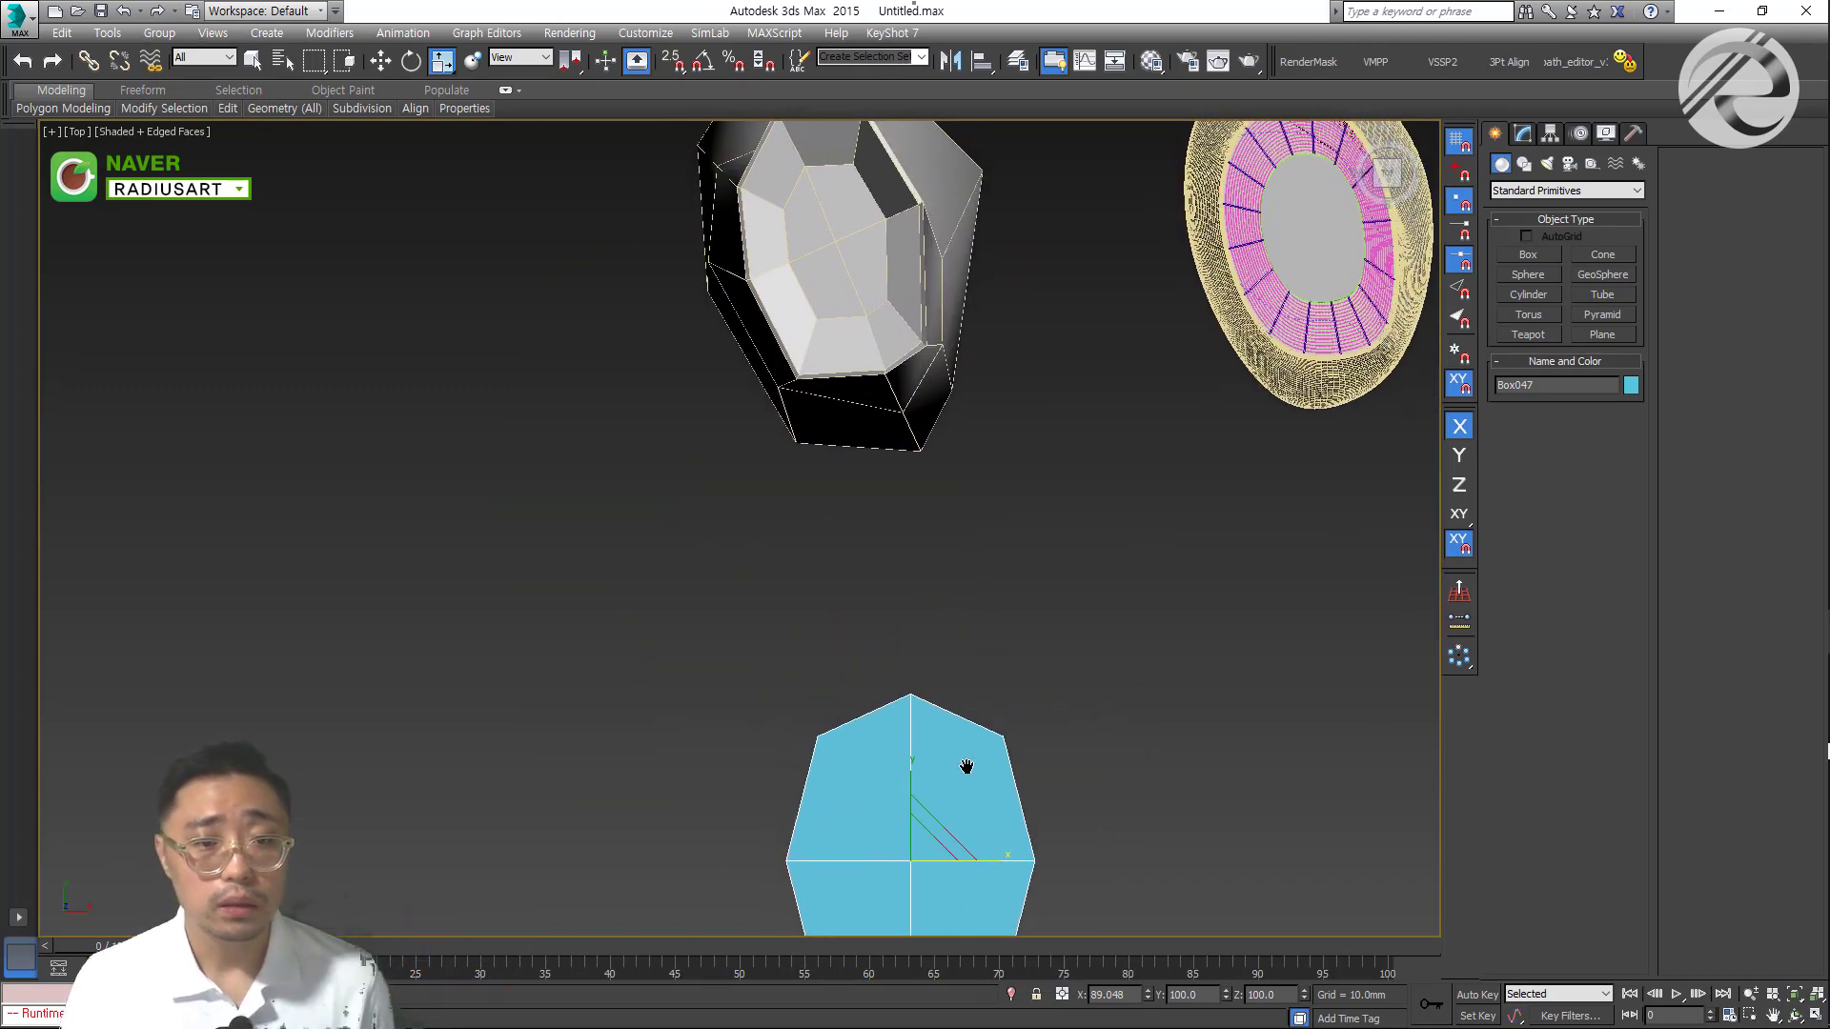
pyautogui.scroll(-2, 969, 763)
pyautogui.scroll(2, 969, 752)
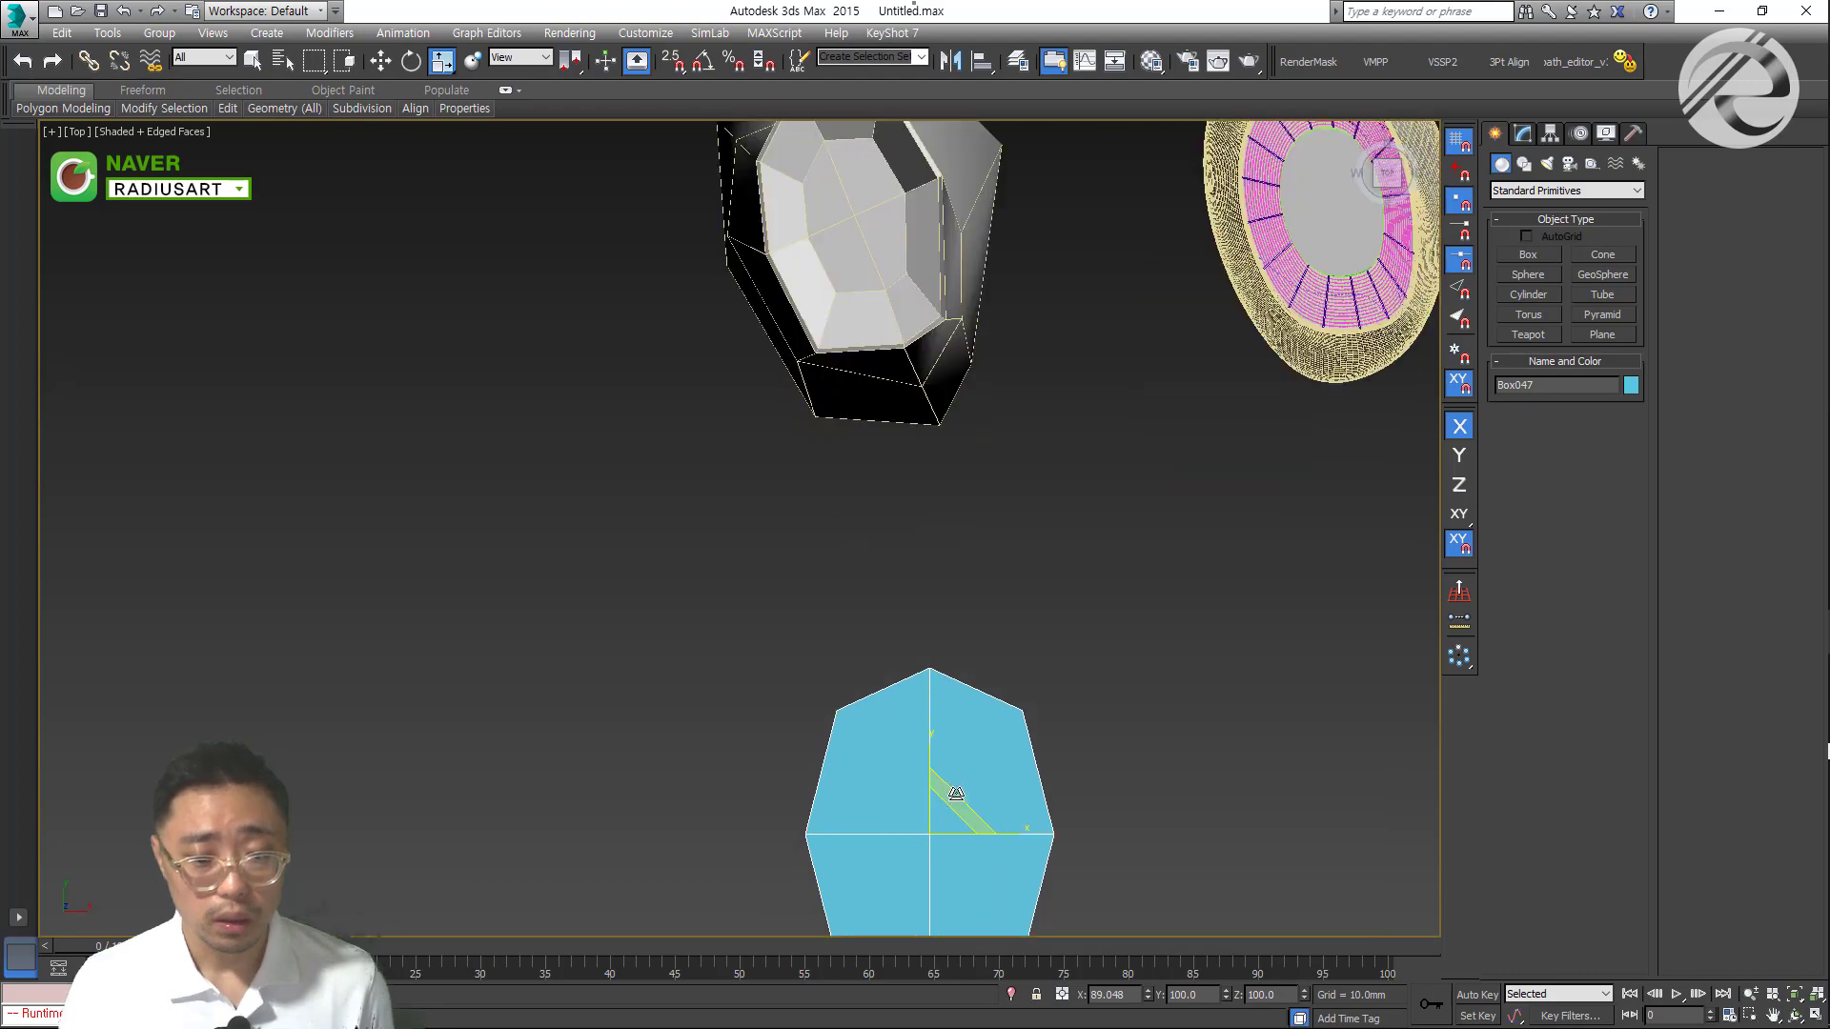
pyautogui.keyDown('alt'); pyautogui.moveTo(947, 788); pyautogui.dragTo(1010, 655, button='middle'); pyautogui.keyUp('alt')
pyautogui.scroll(2, 1004, 677)
pyautogui.press('v')
pyautogui.press('f')
pyautogui.press('z')
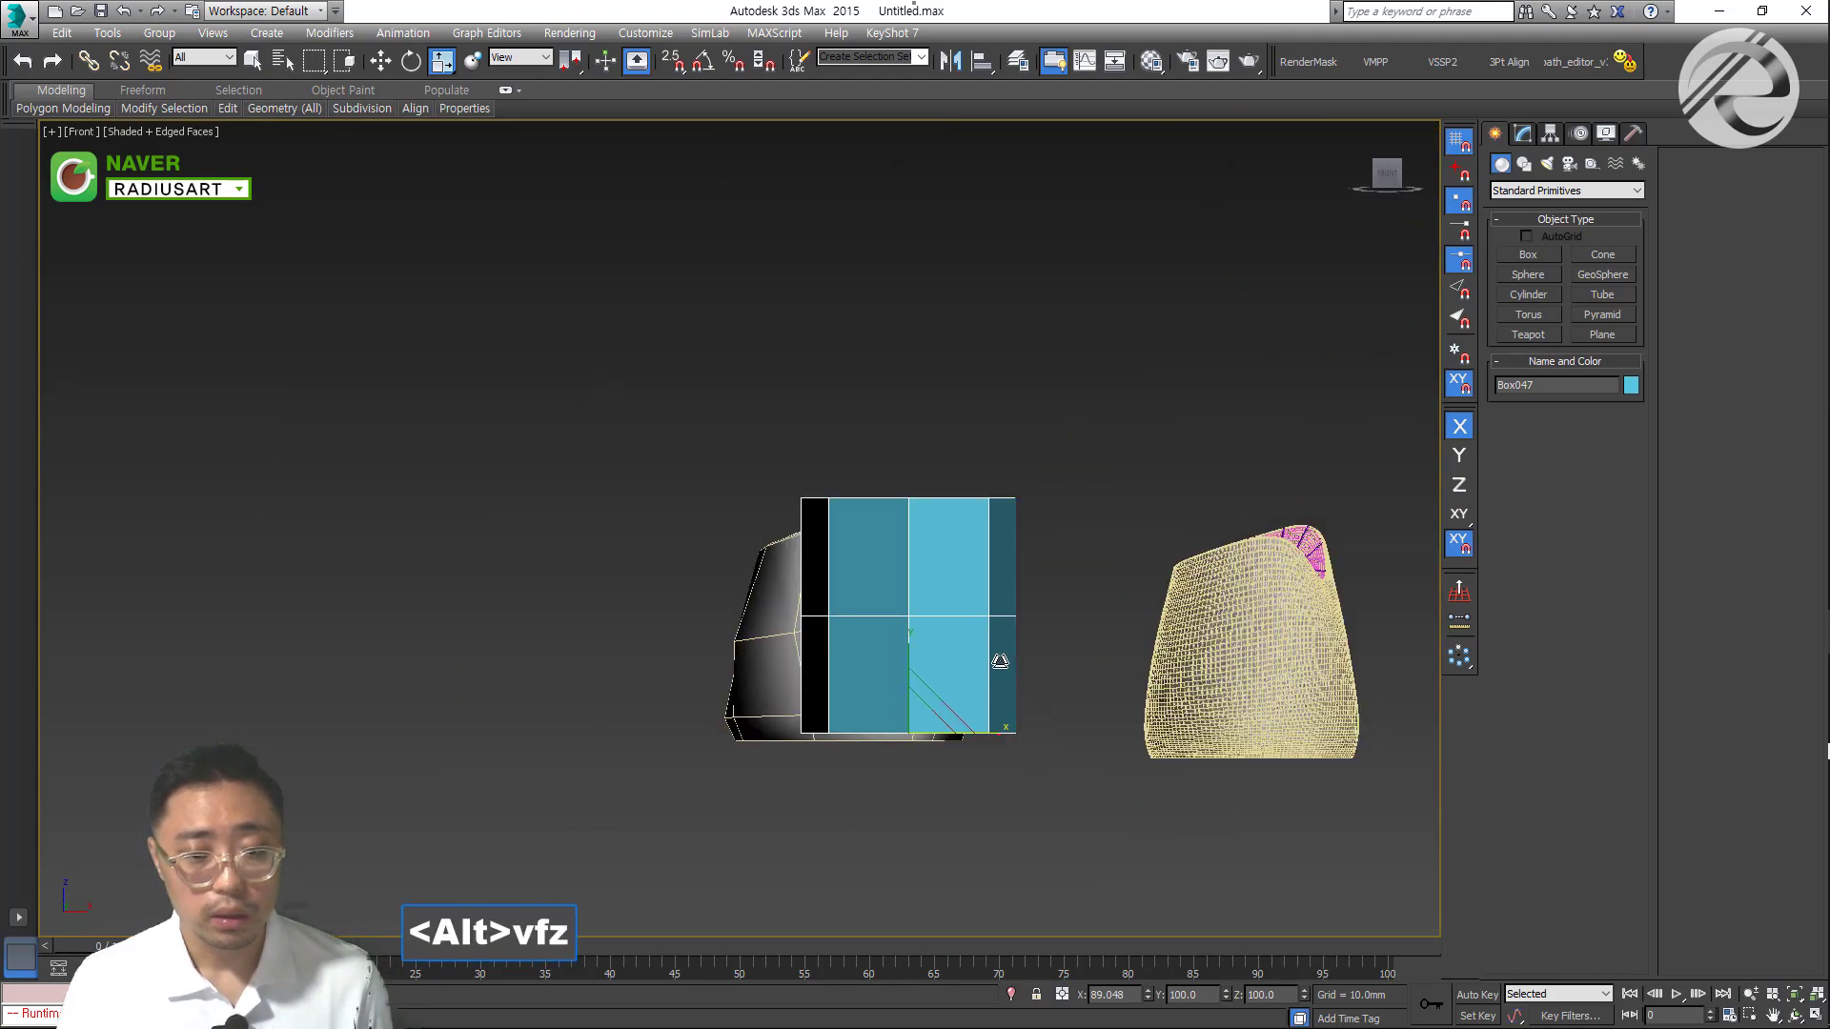
# In the front view, lower the blue object's mid-height vertex loop to near the base and bring its top vertices down slightly
pyautogui.rightClick(895, 620)
pyautogui.click(601, 803)
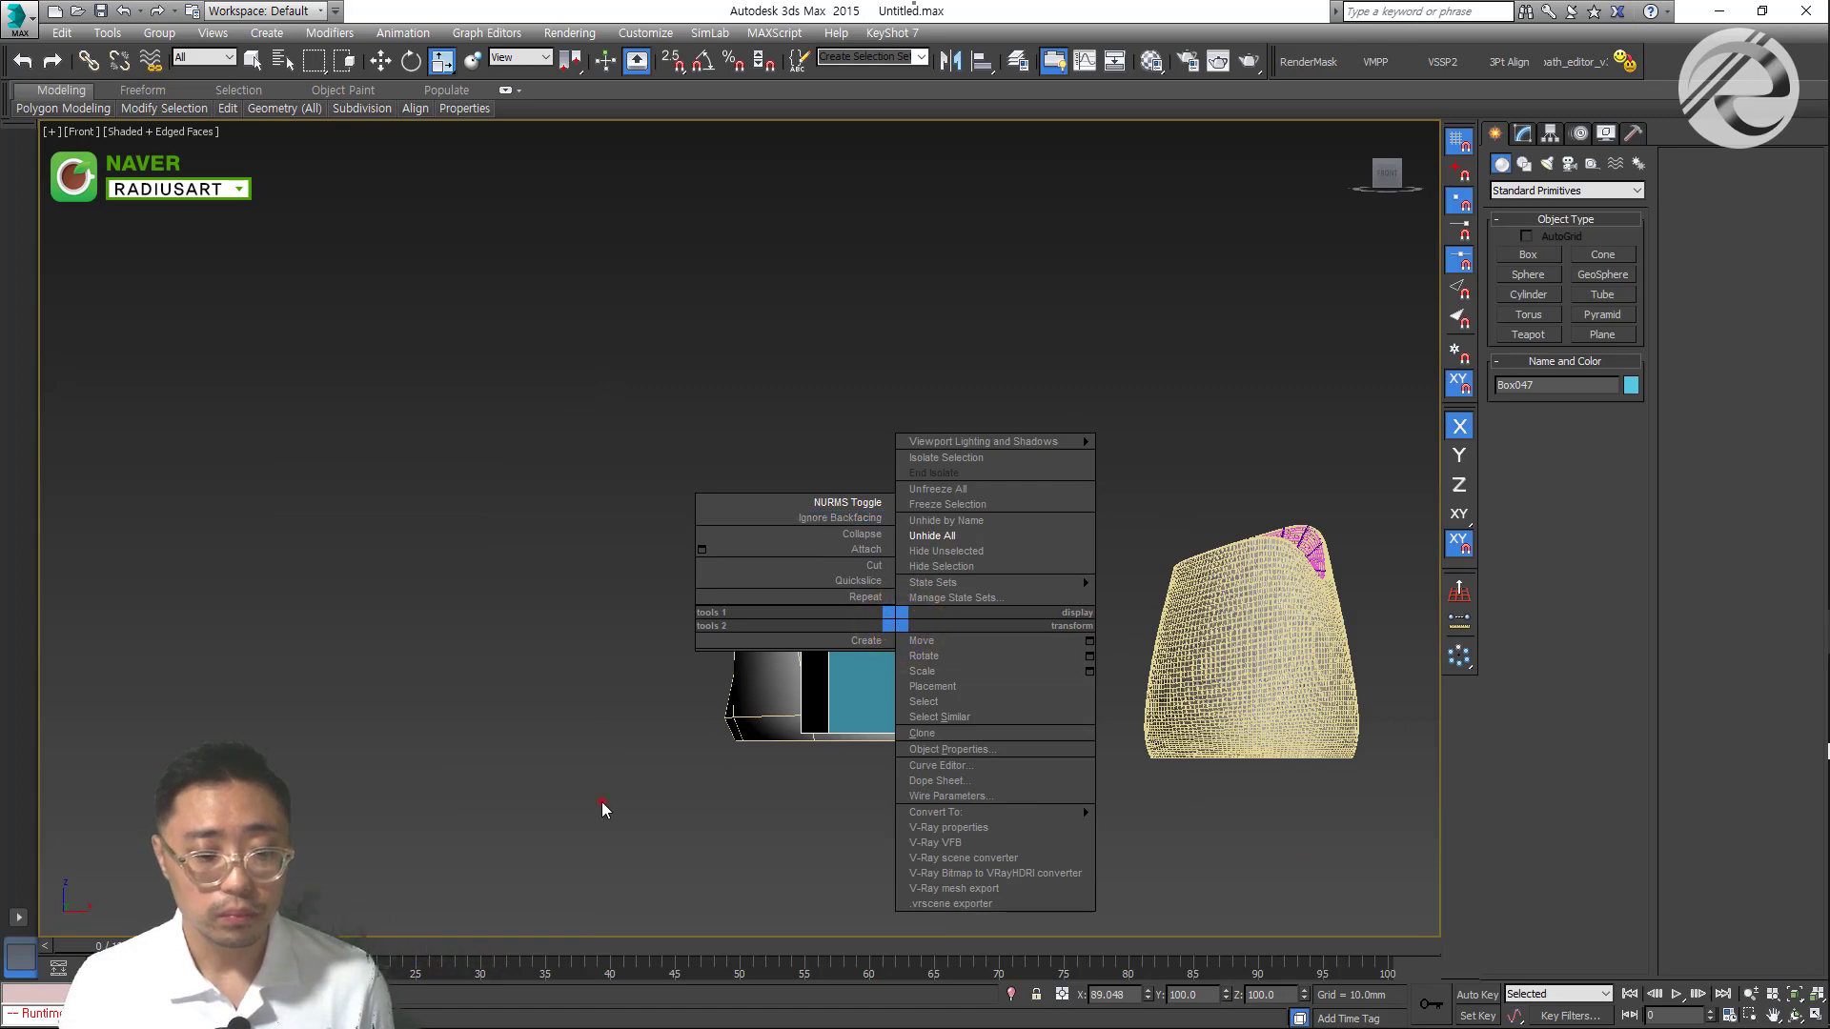
pyautogui.scroll(3, 905, 729)
pyautogui.press('1')
pyautogui.press('F3')
pyautogui.moveTo(1197, 801); pyautogui.dragTo(481, 695)
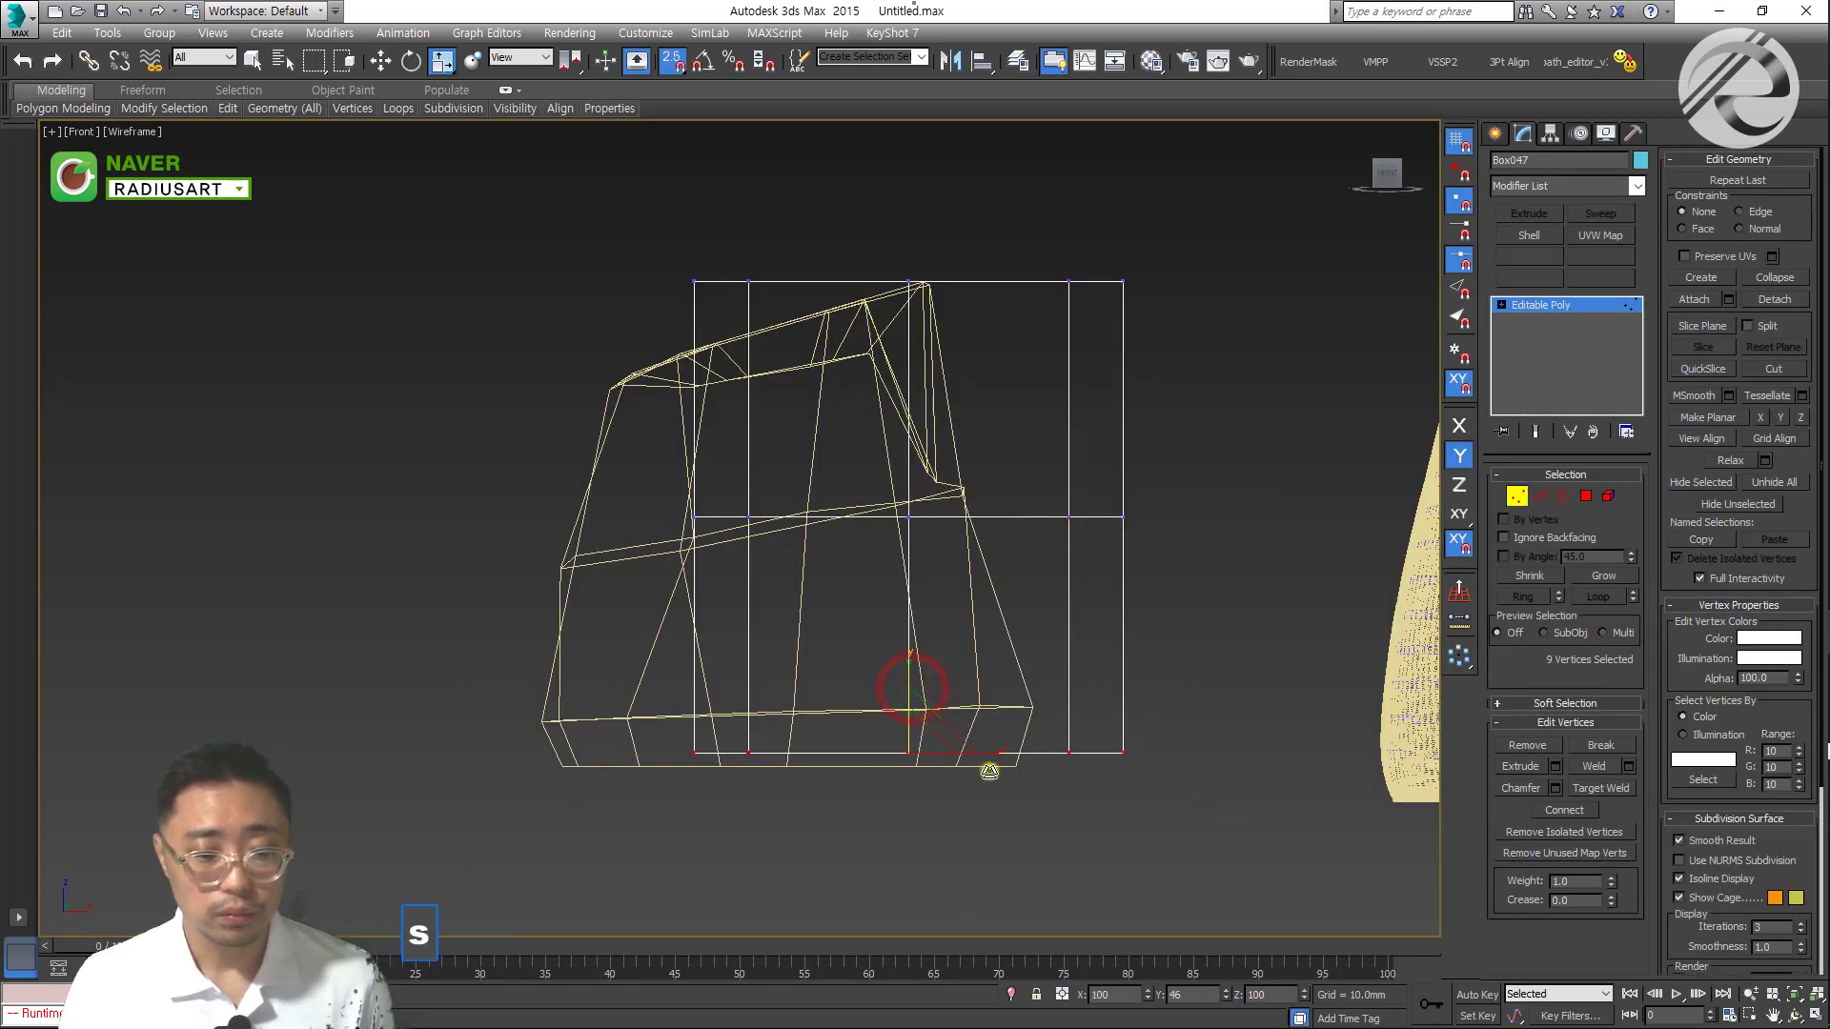
pyautogui.scroll(3, 906, 686)
pyautogui.scroll(-5, 967, 695)
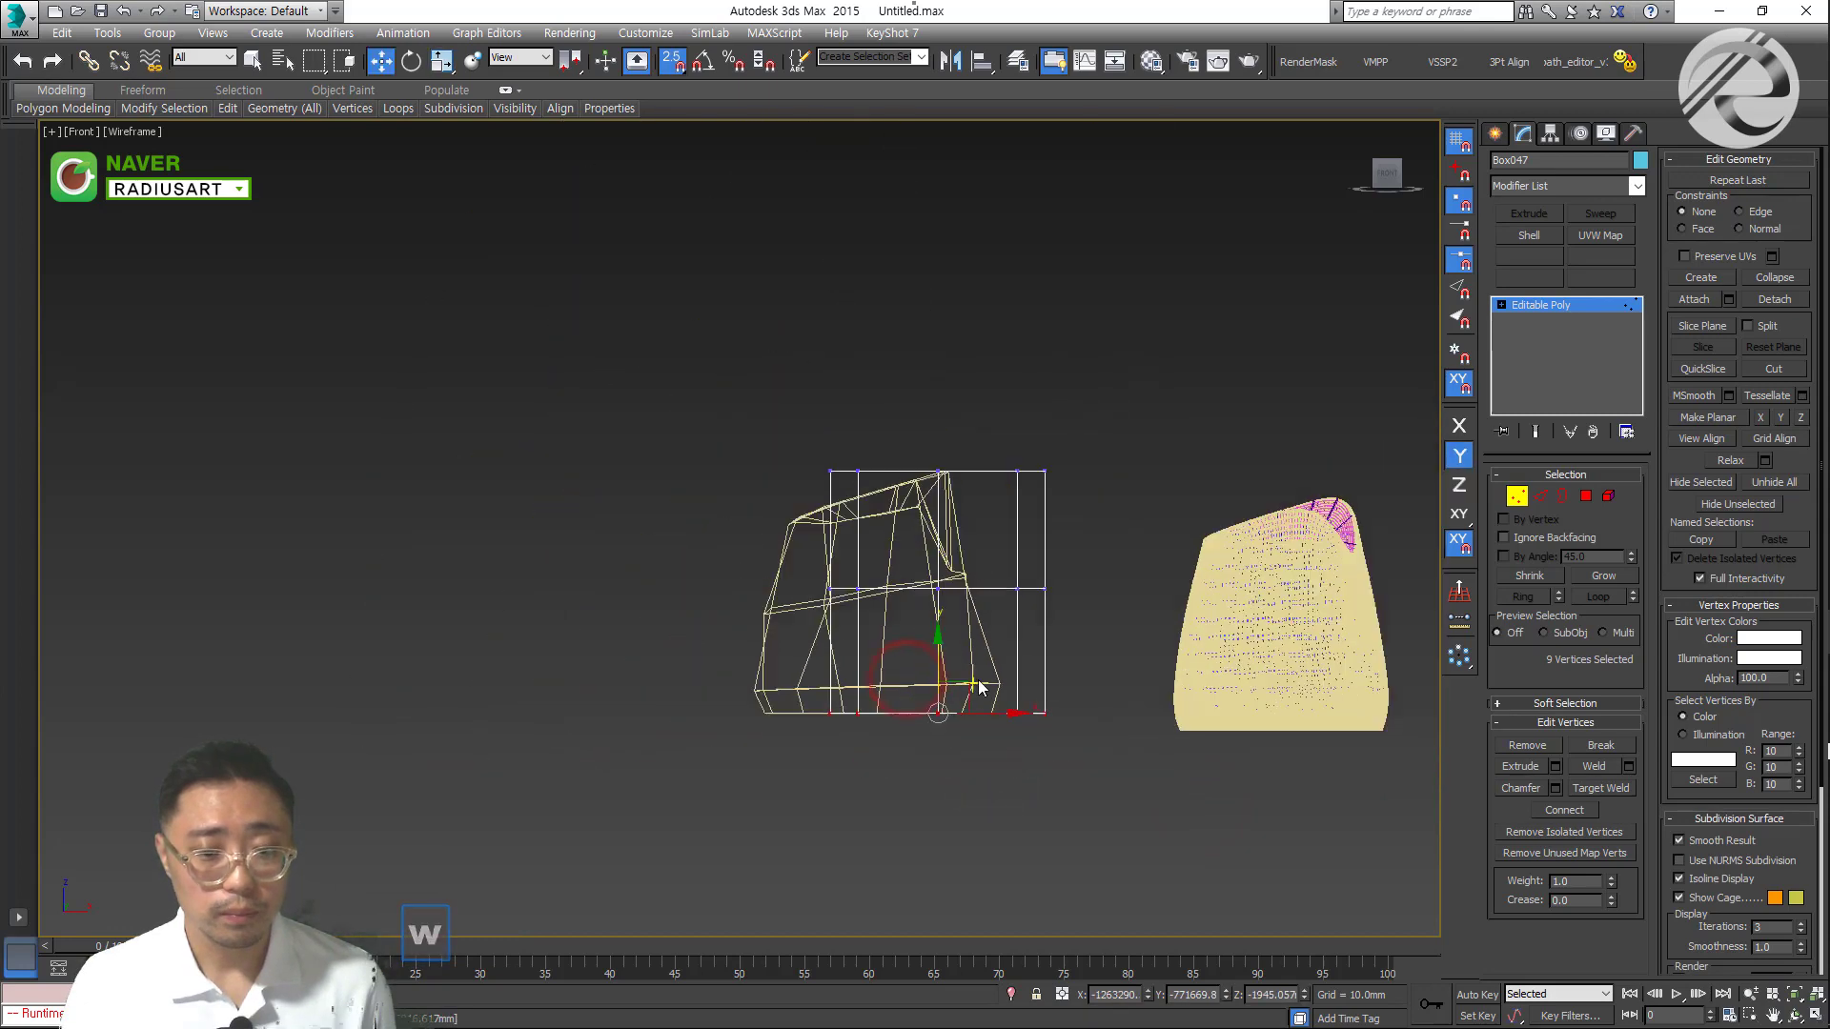
pyautogui.press('w')
pyautogui.press('F3')
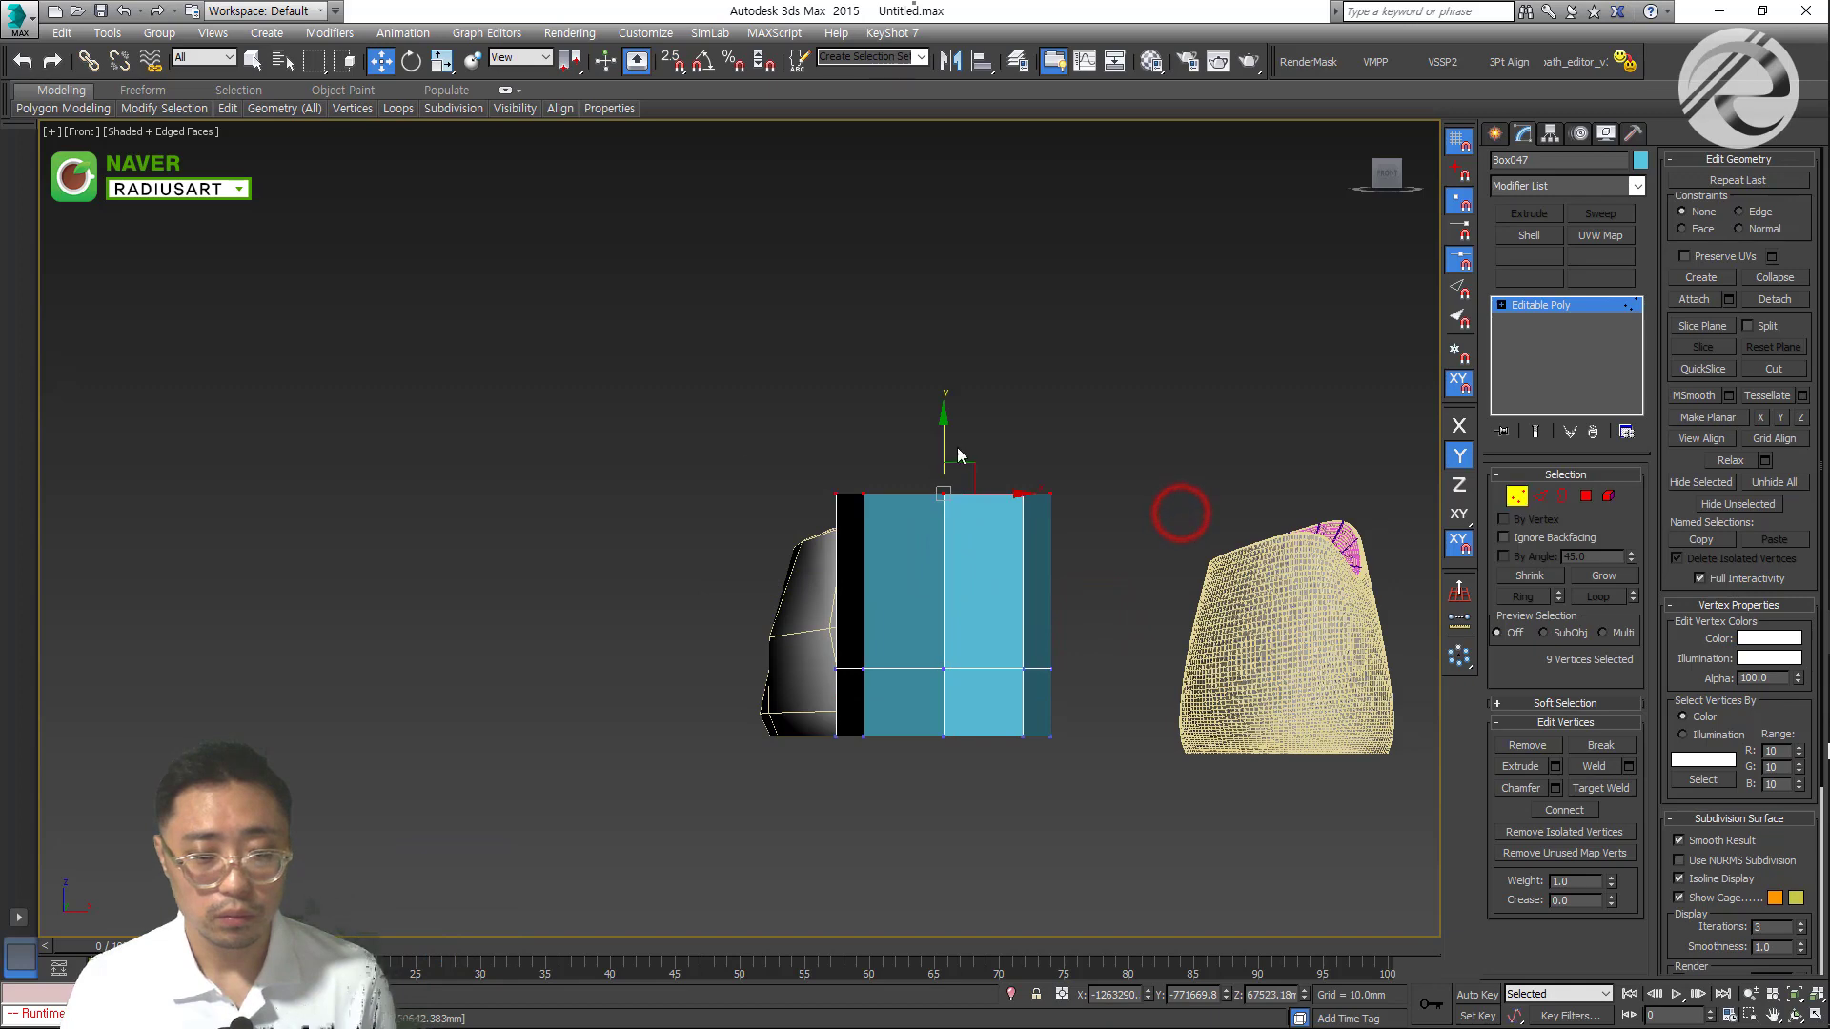
pyautogui.moveTo(944, 435); pyautogui.dragTo(948, 455)
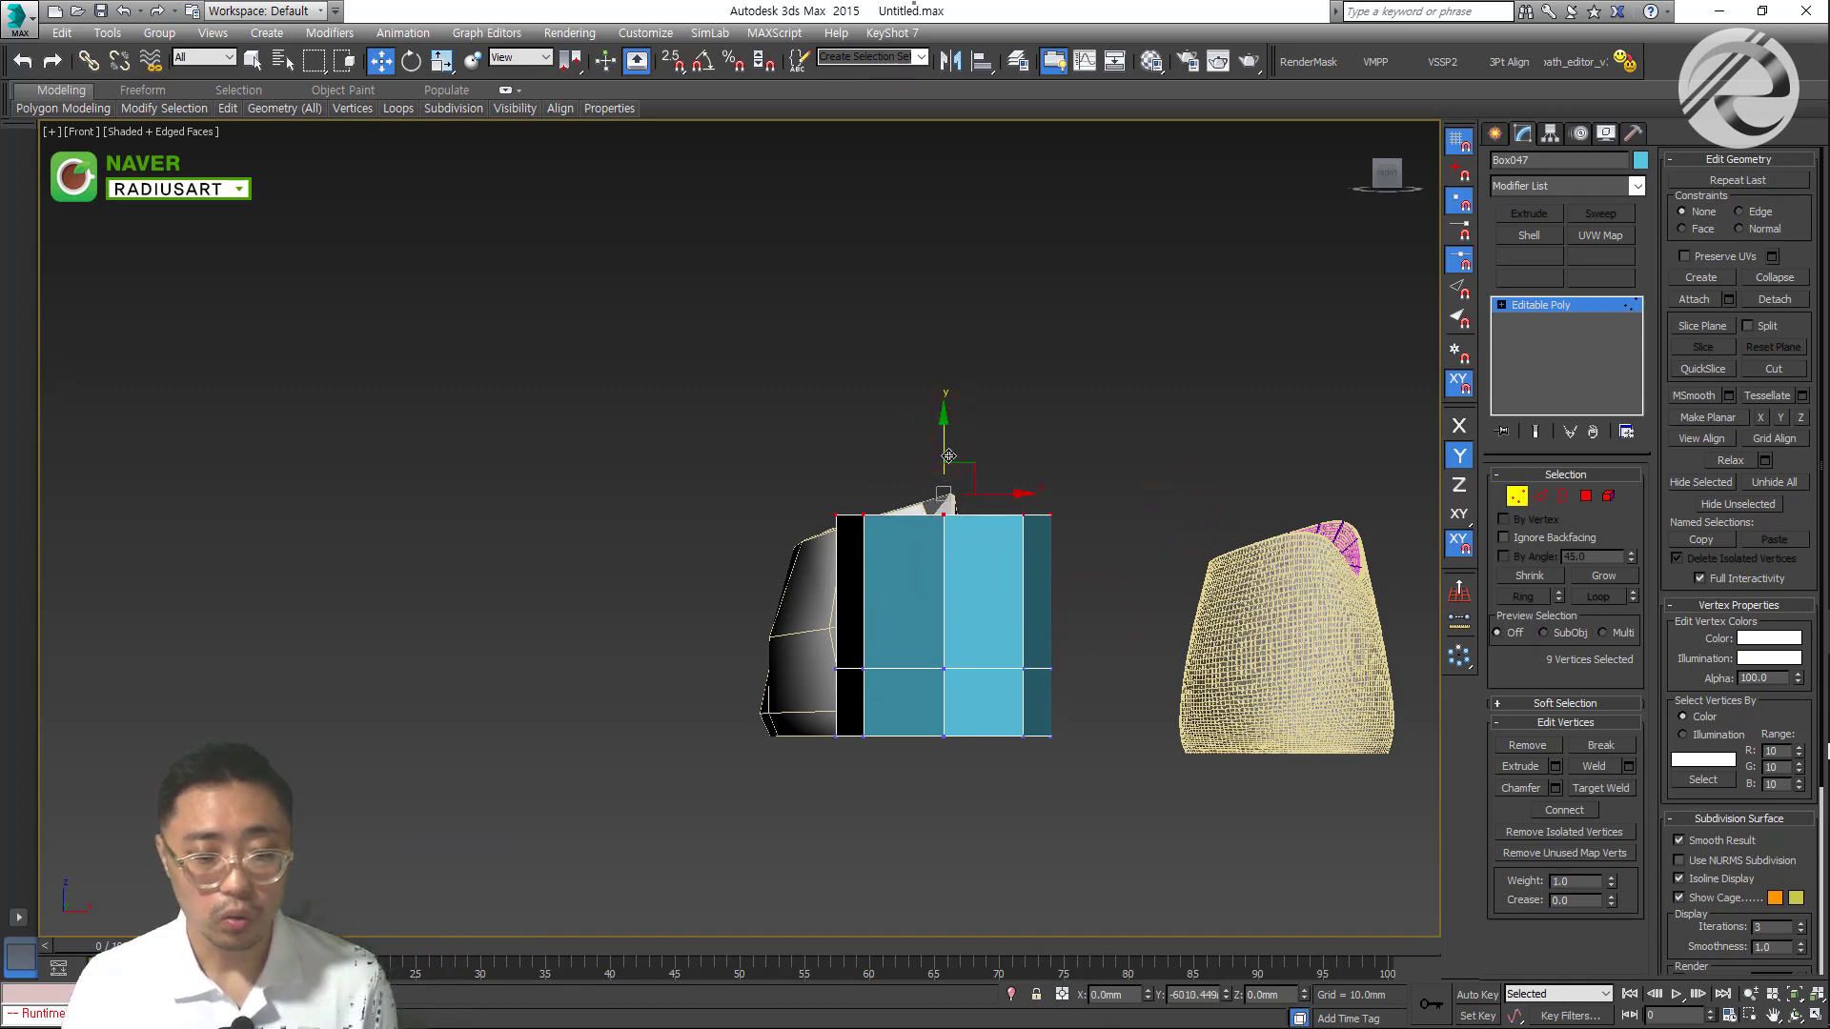
# Scale the nine top vertices of the blue object inward in XY to taper the body upward
pyautogui.keyDown('alt'); pyautogui.moveTo(948, 551); pyautogui.dragTo(930, 649, button='middle'); pyautogui.keyUp('alt')
pyautogui.press('v')
pyautogui.press('f')
pyautogui.press('z')
pyautogui.scroll(-5, 930, 649)
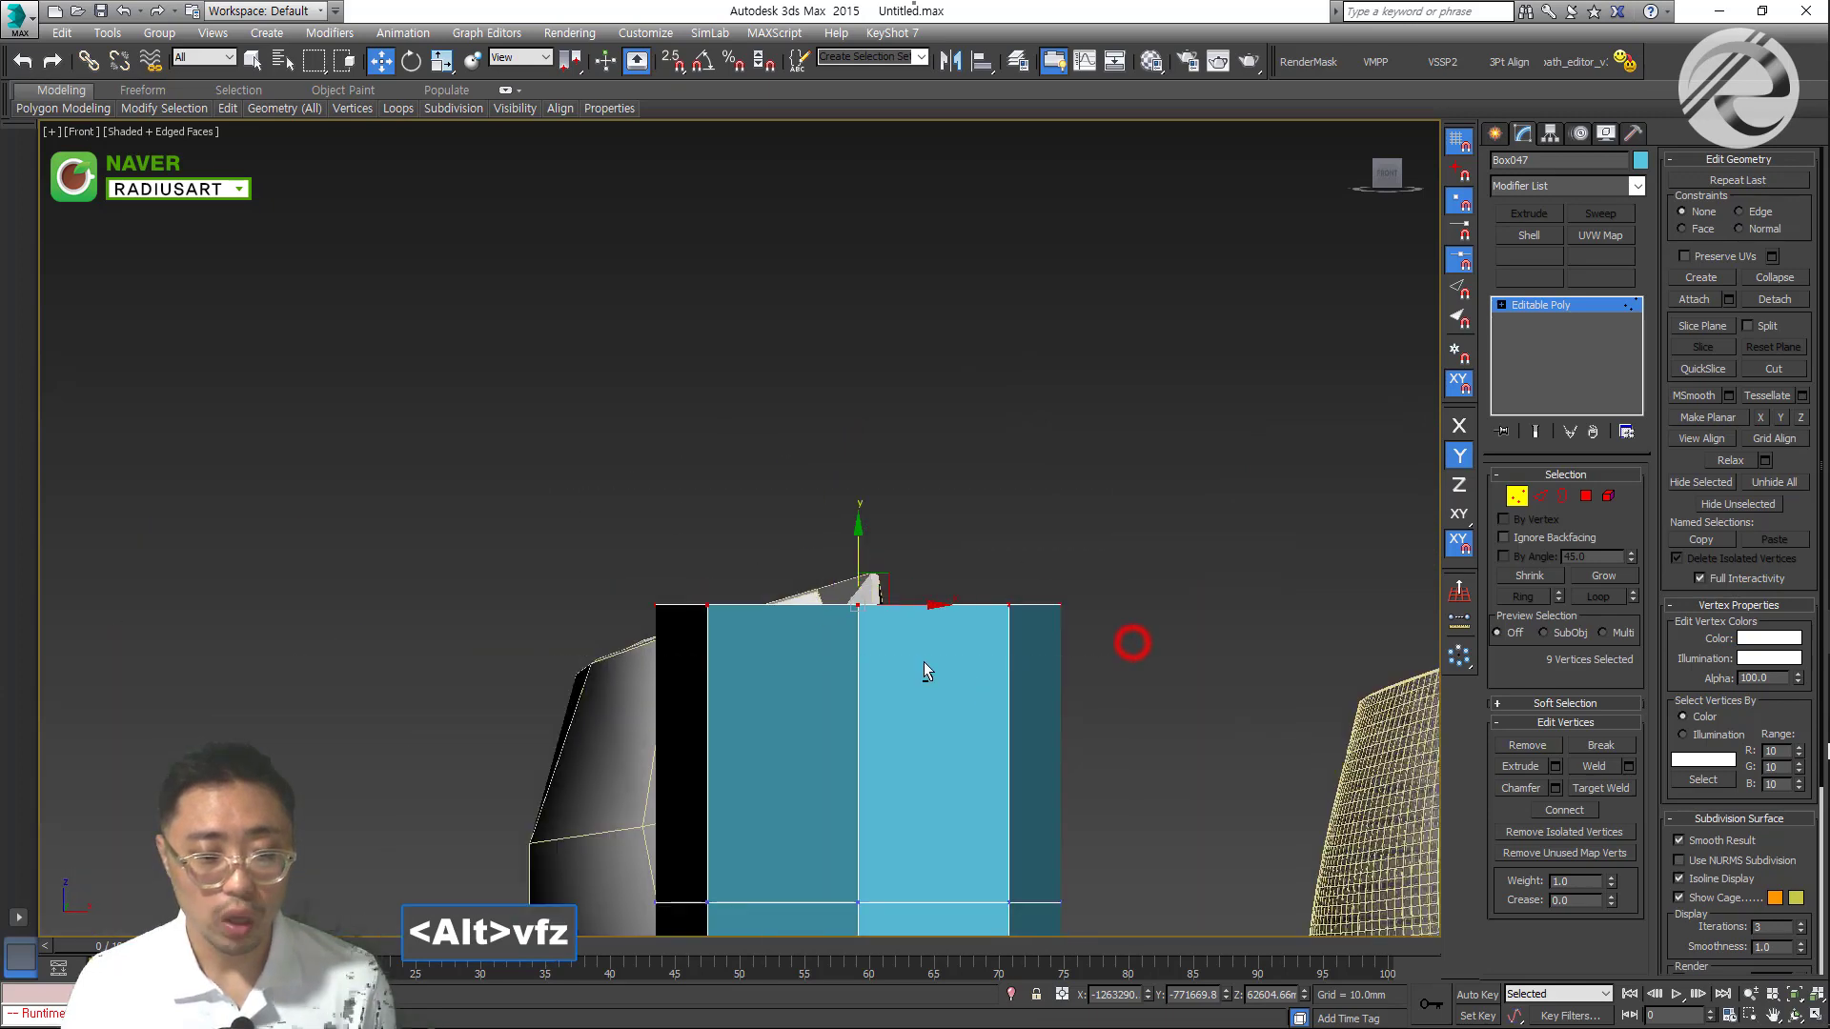
pyautogui.keyDown('alt'); pyautogui.moveTo(1131, 639); pyautogui.dragTo(895, 679, button='middle'); pyautogui.keyUp('alt')
pyautogui.press('r')
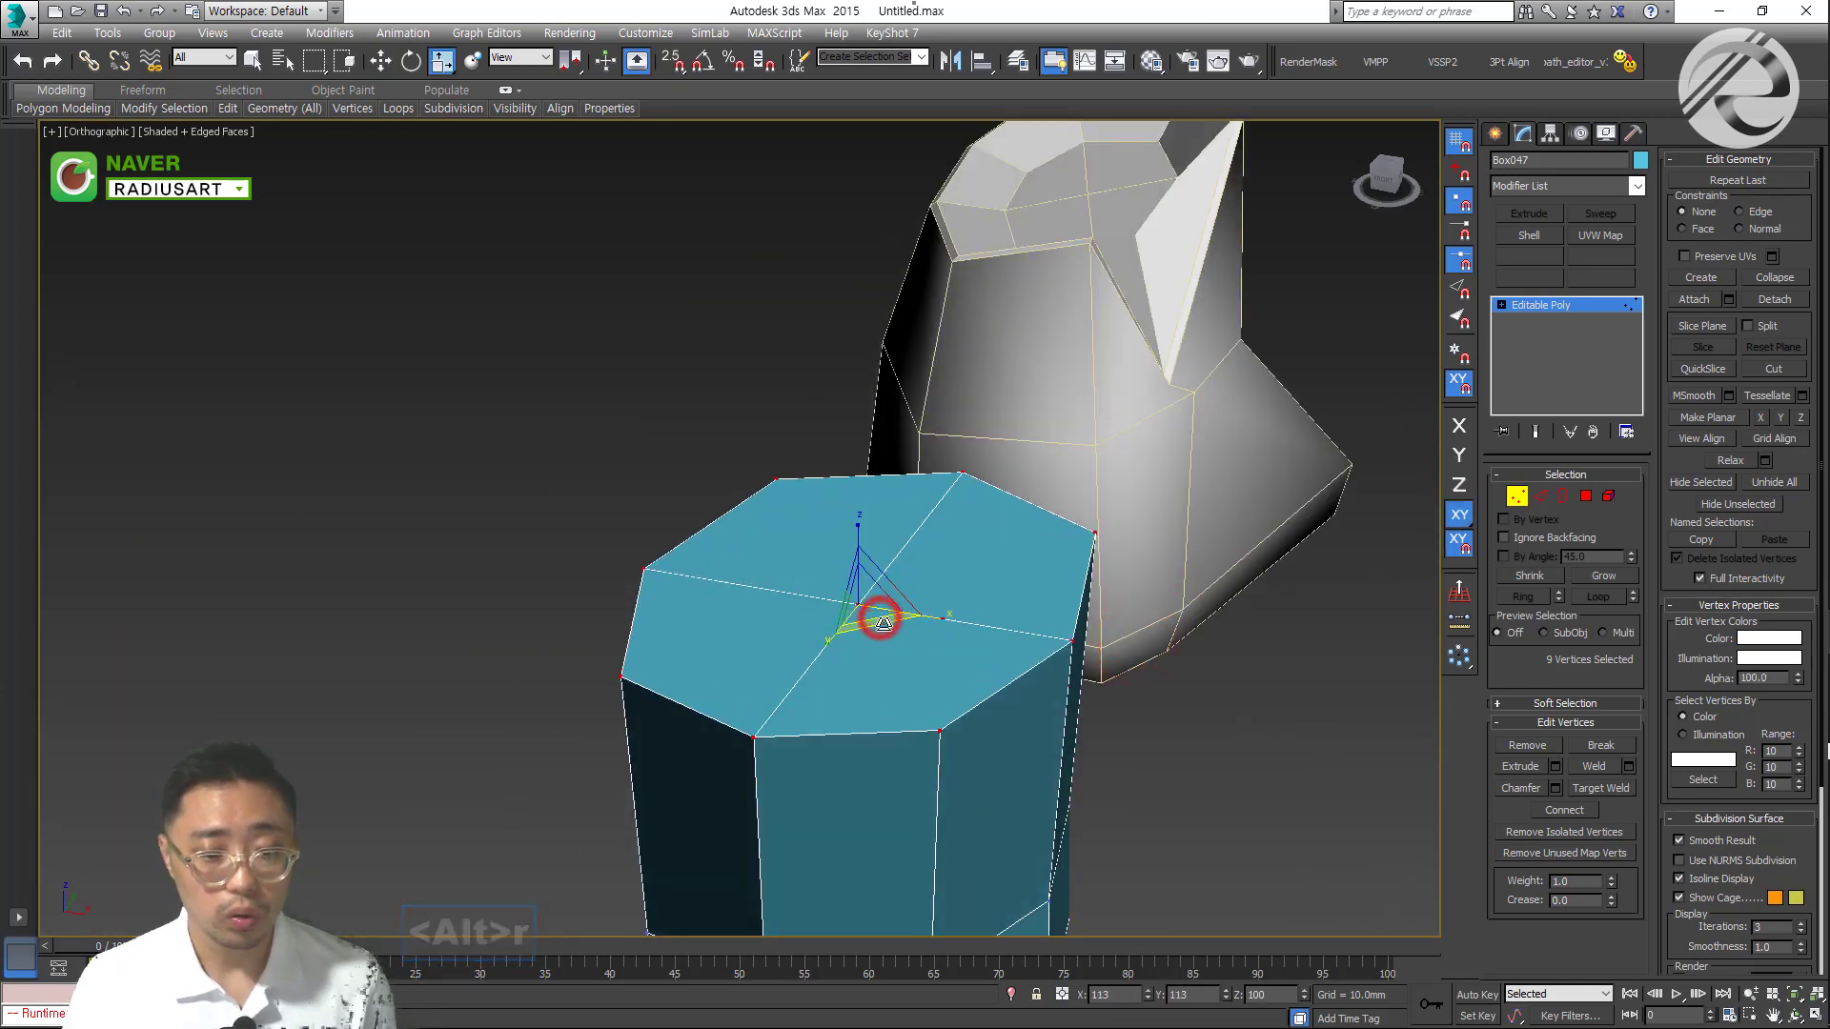
pyautogui.moveTo(870, 616); pyautogui.dragTo(875, 606)
pyautogui.scroll(-3, 875, 606)
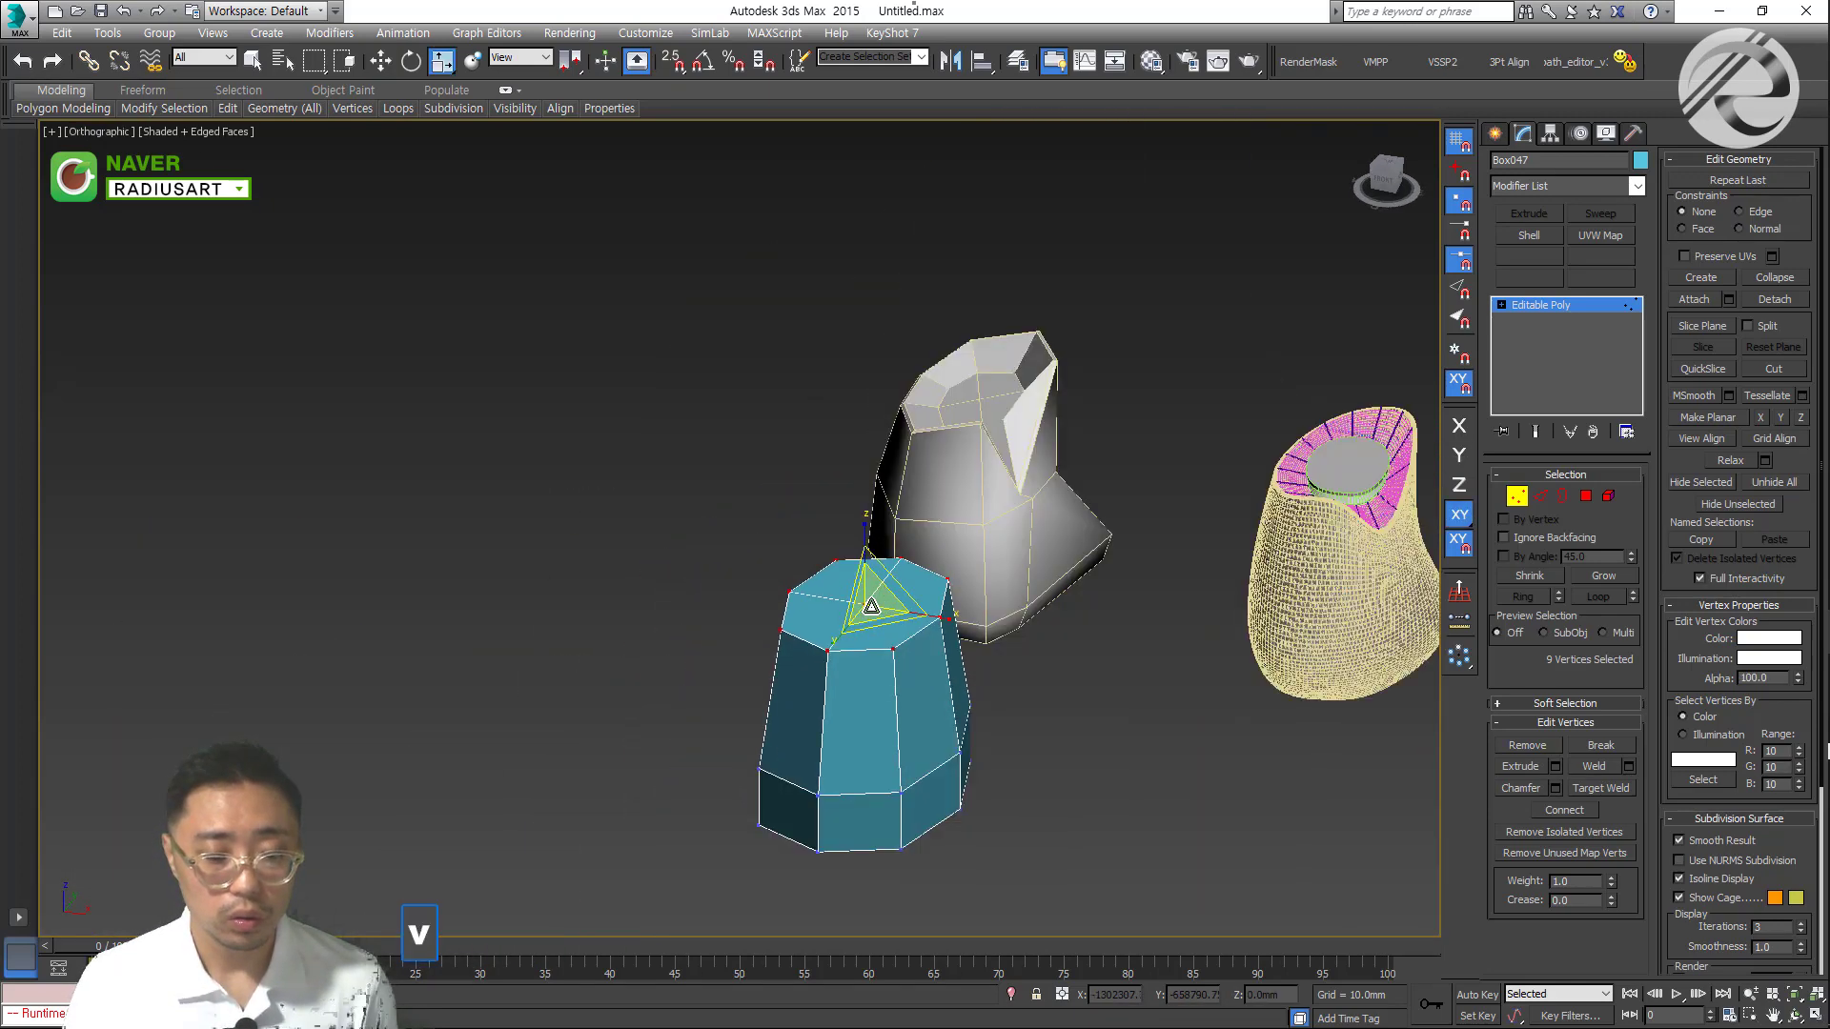
# Scale the nine bottom vertices of the blue object inward in XY to narrow the base
pyautogui.press('f')
pyautogui.scroll(-4, 871, 608)
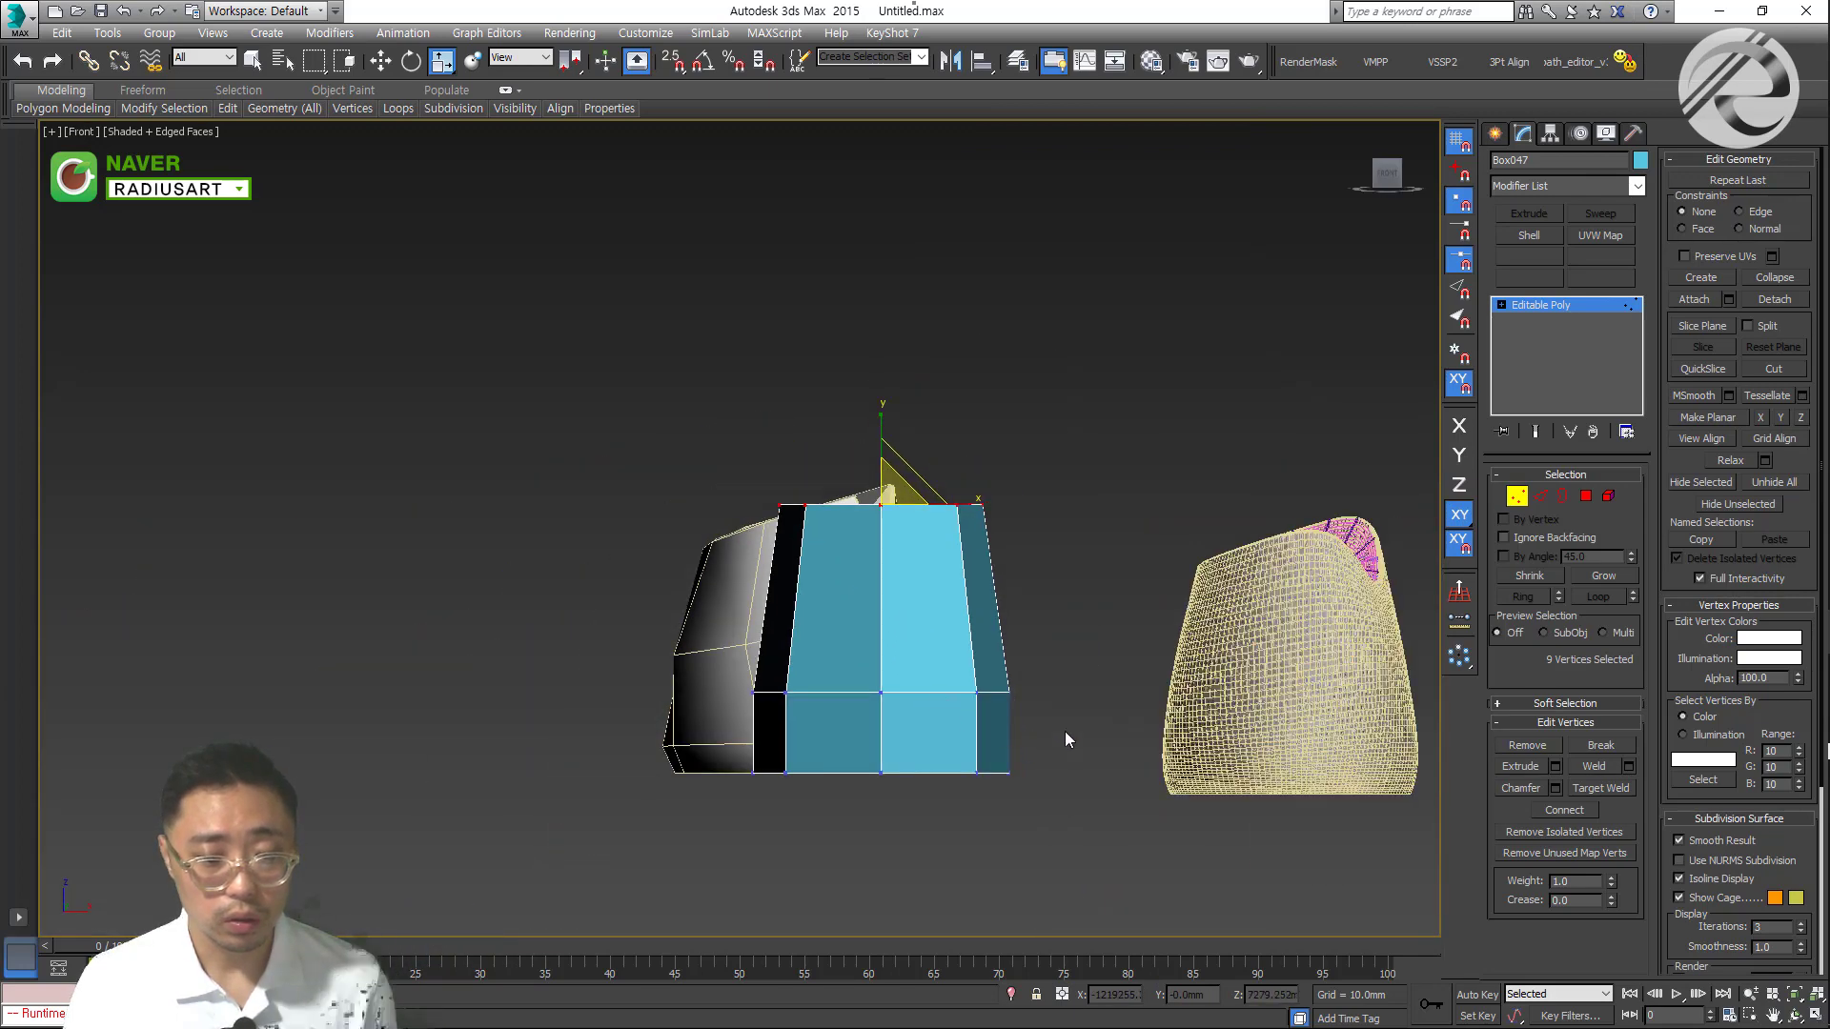
pyautogui.keyDown('alt'); pyautogui.moveTo(791, 776); pyautogui.dragTo(869, 791, button='middle'); pyautogui.keyUp('alt')
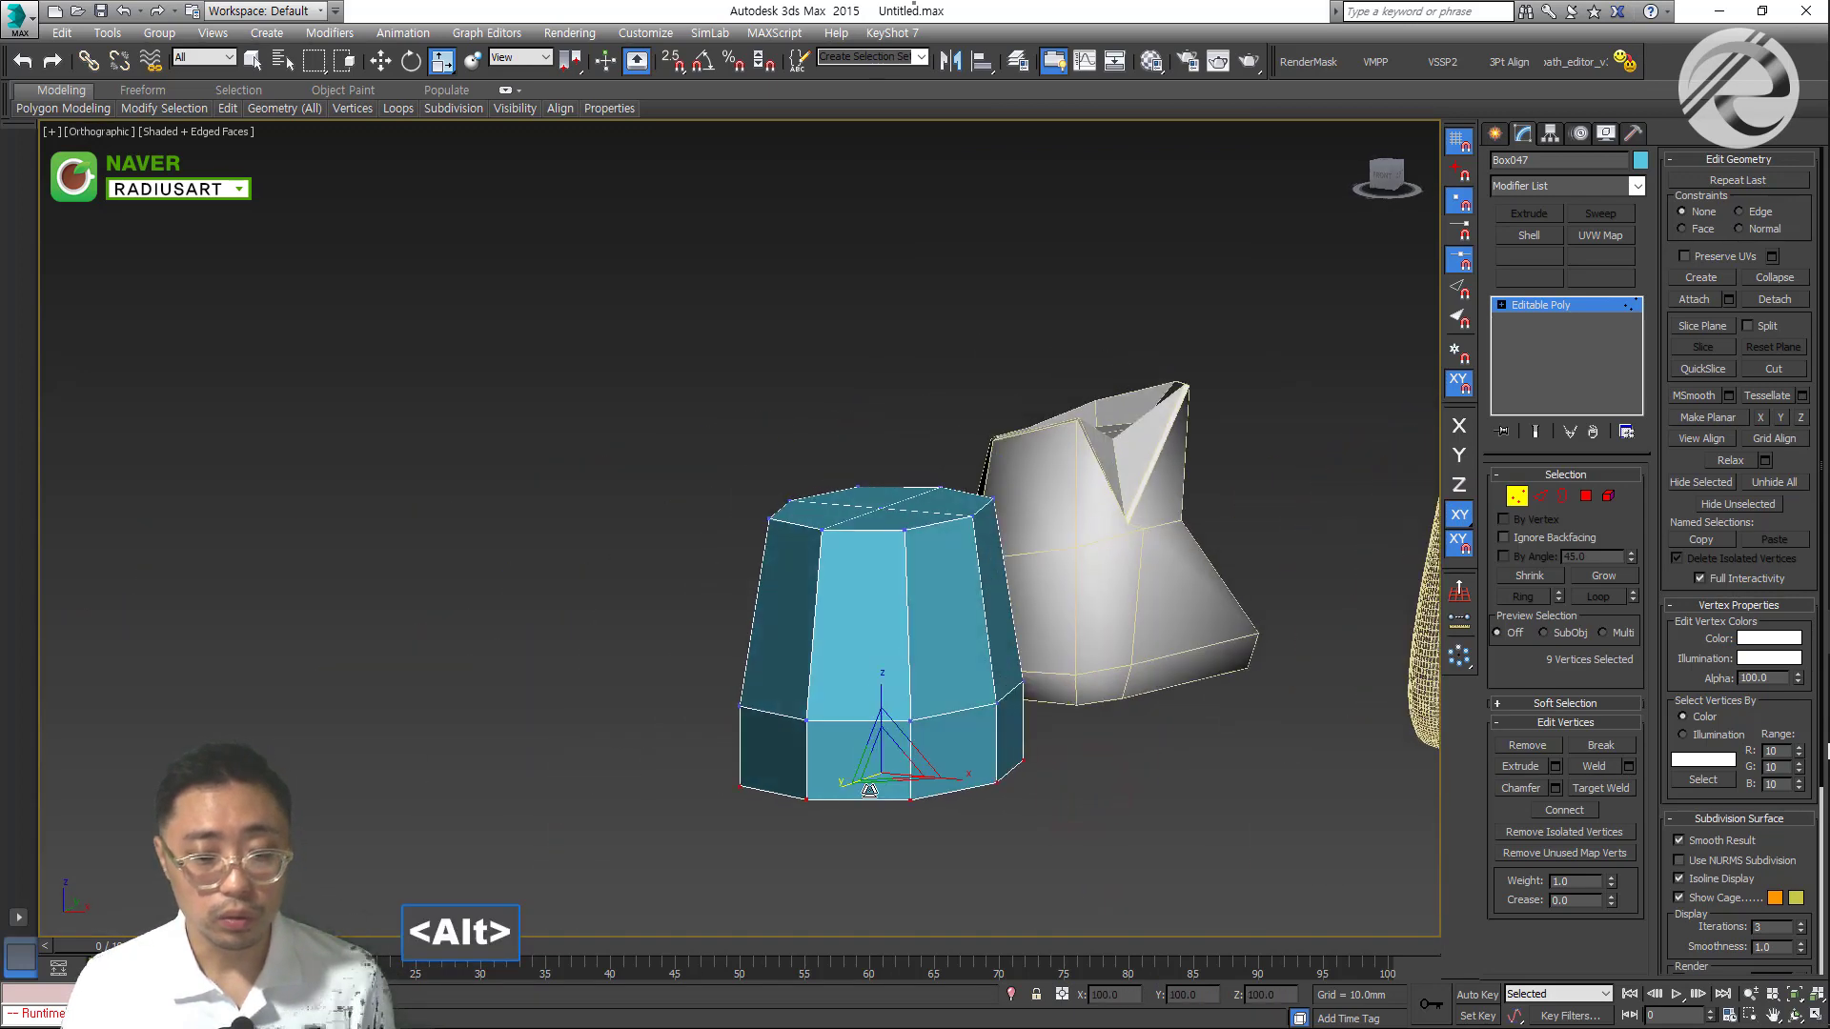
pyautogui.scroll(2, 884, 780)
pyautogui.moveTo(894, 784); pyautogui.dragTo(894, 780)
pyautogui.keyDown('alt'); pyautogui.moveTo(894, 779); pyautogui.dragTo(923, 698, button='middle'); pyautogui.keyUp('alt')
# Turn on NURMS smoothing for the blue object
pyautogui.rightClick(929, 677)
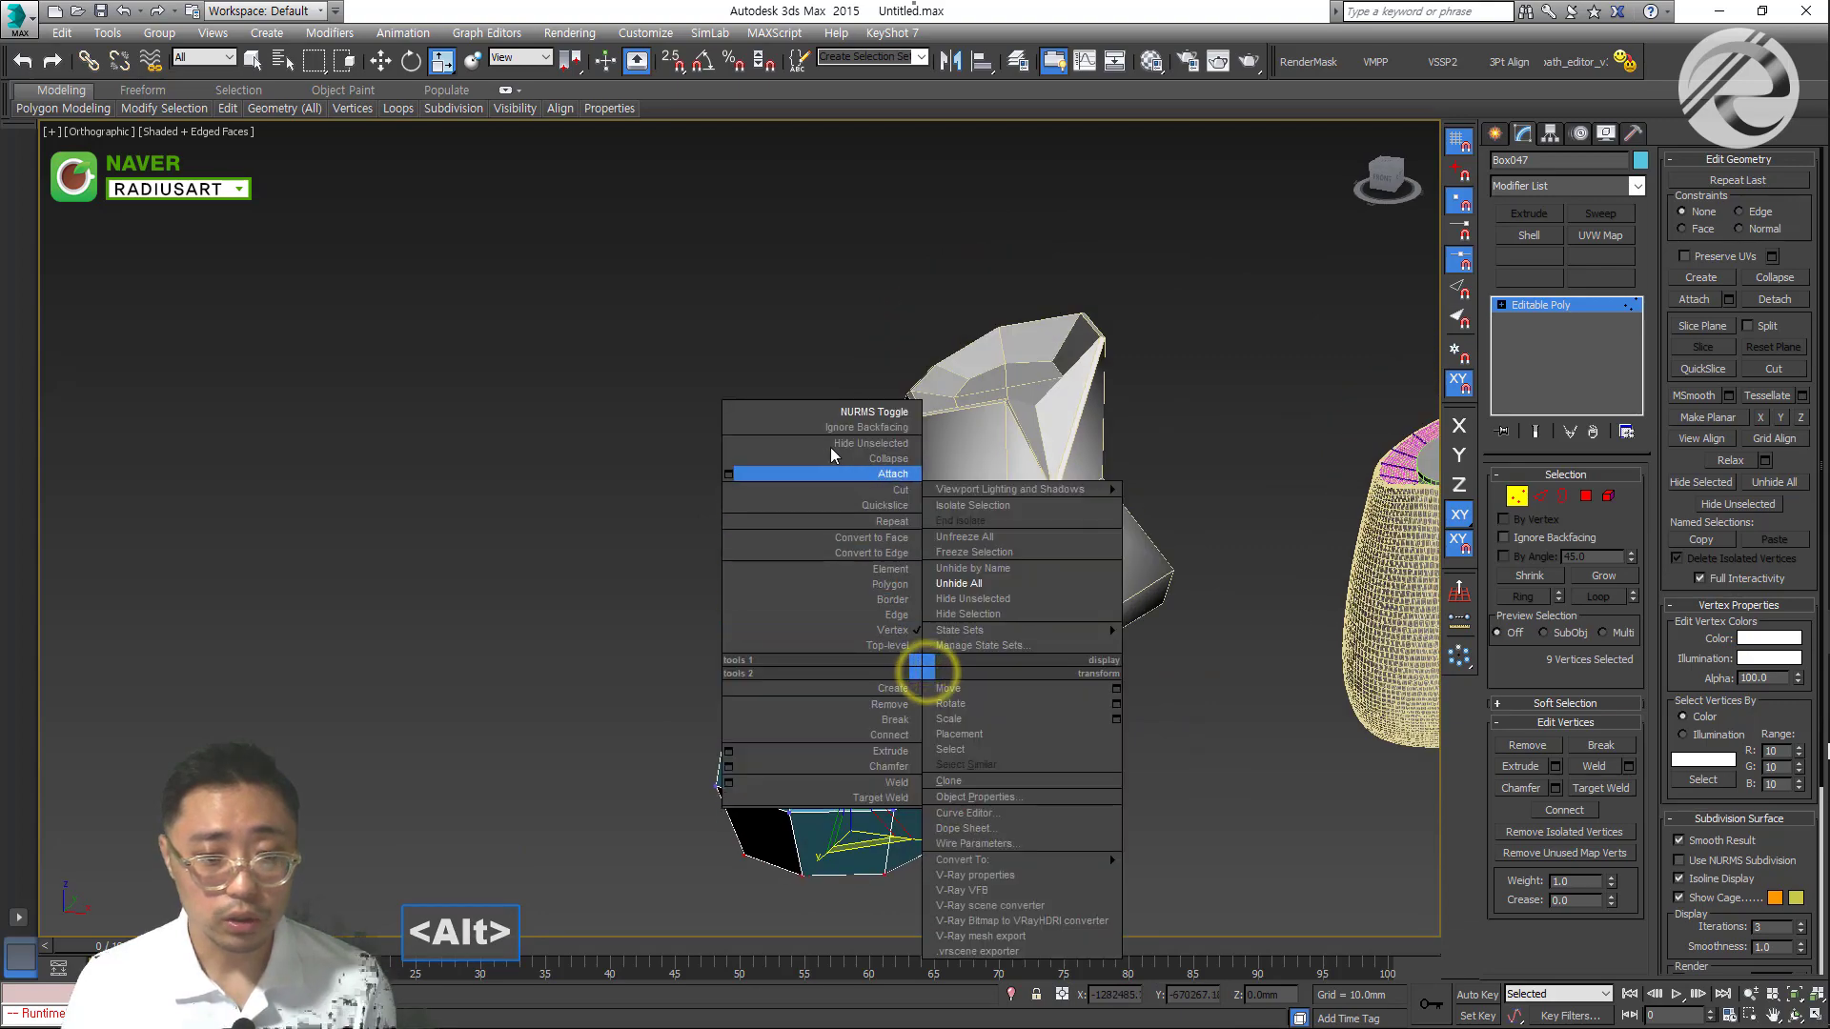
pyautogui.click(831, 410)
pyautogui.keyDown('alt'); pyautogui.moveTo(911, 762); pyautogui.dragTo(878, 633, button='middle'); pyautogui.keyUp('alt')
# Try to rotate the eight top and bottom cap polygons about the Y axis, undo it and clear the selection
pyautogui.hotkey('alt', '4')
pyautogui.click(864, 571)
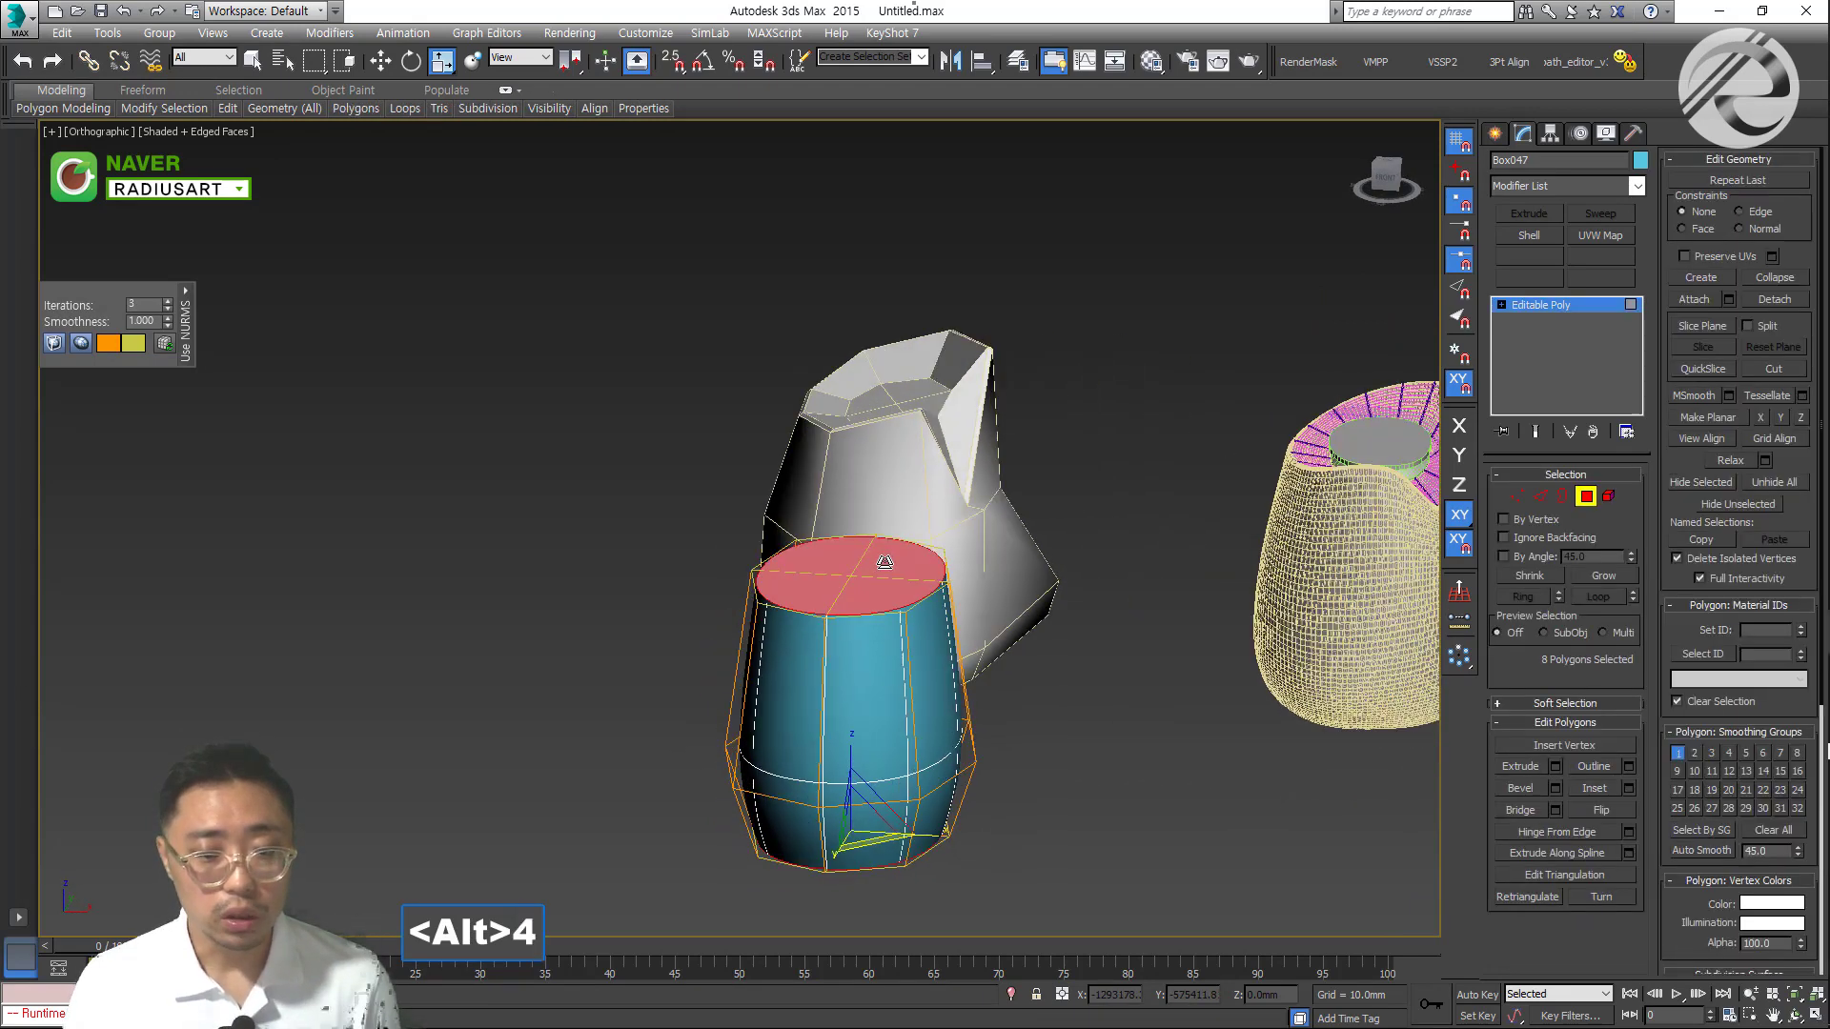
pyautogui.press('t')
pyautogui.press('z')
pyautogui.keyDown('alt'); pyautogui.moveTo(847, 618); pyautogui.dragTo(846, 676, button='middle'); pyautogui.keyUp('alt')
pyautogui.press('e')
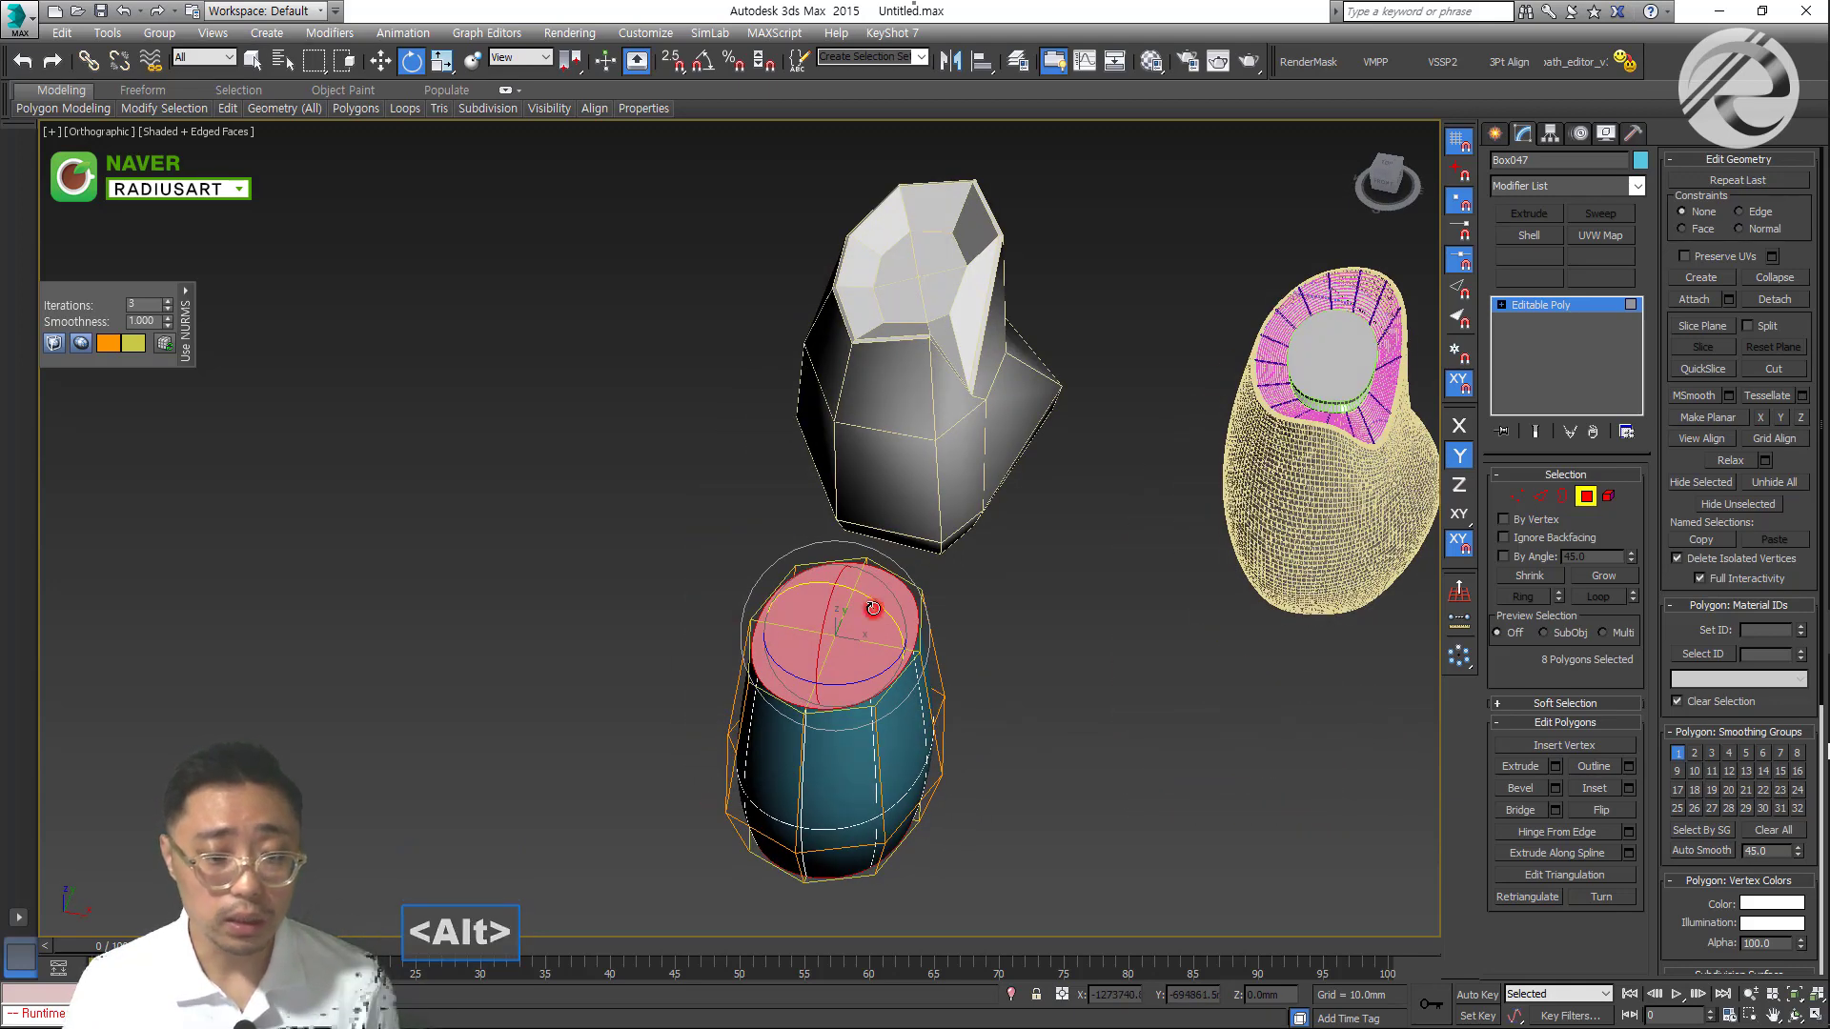
pyautogui.moveTo(873, 608); pyautogui.dragTo(883, 637)
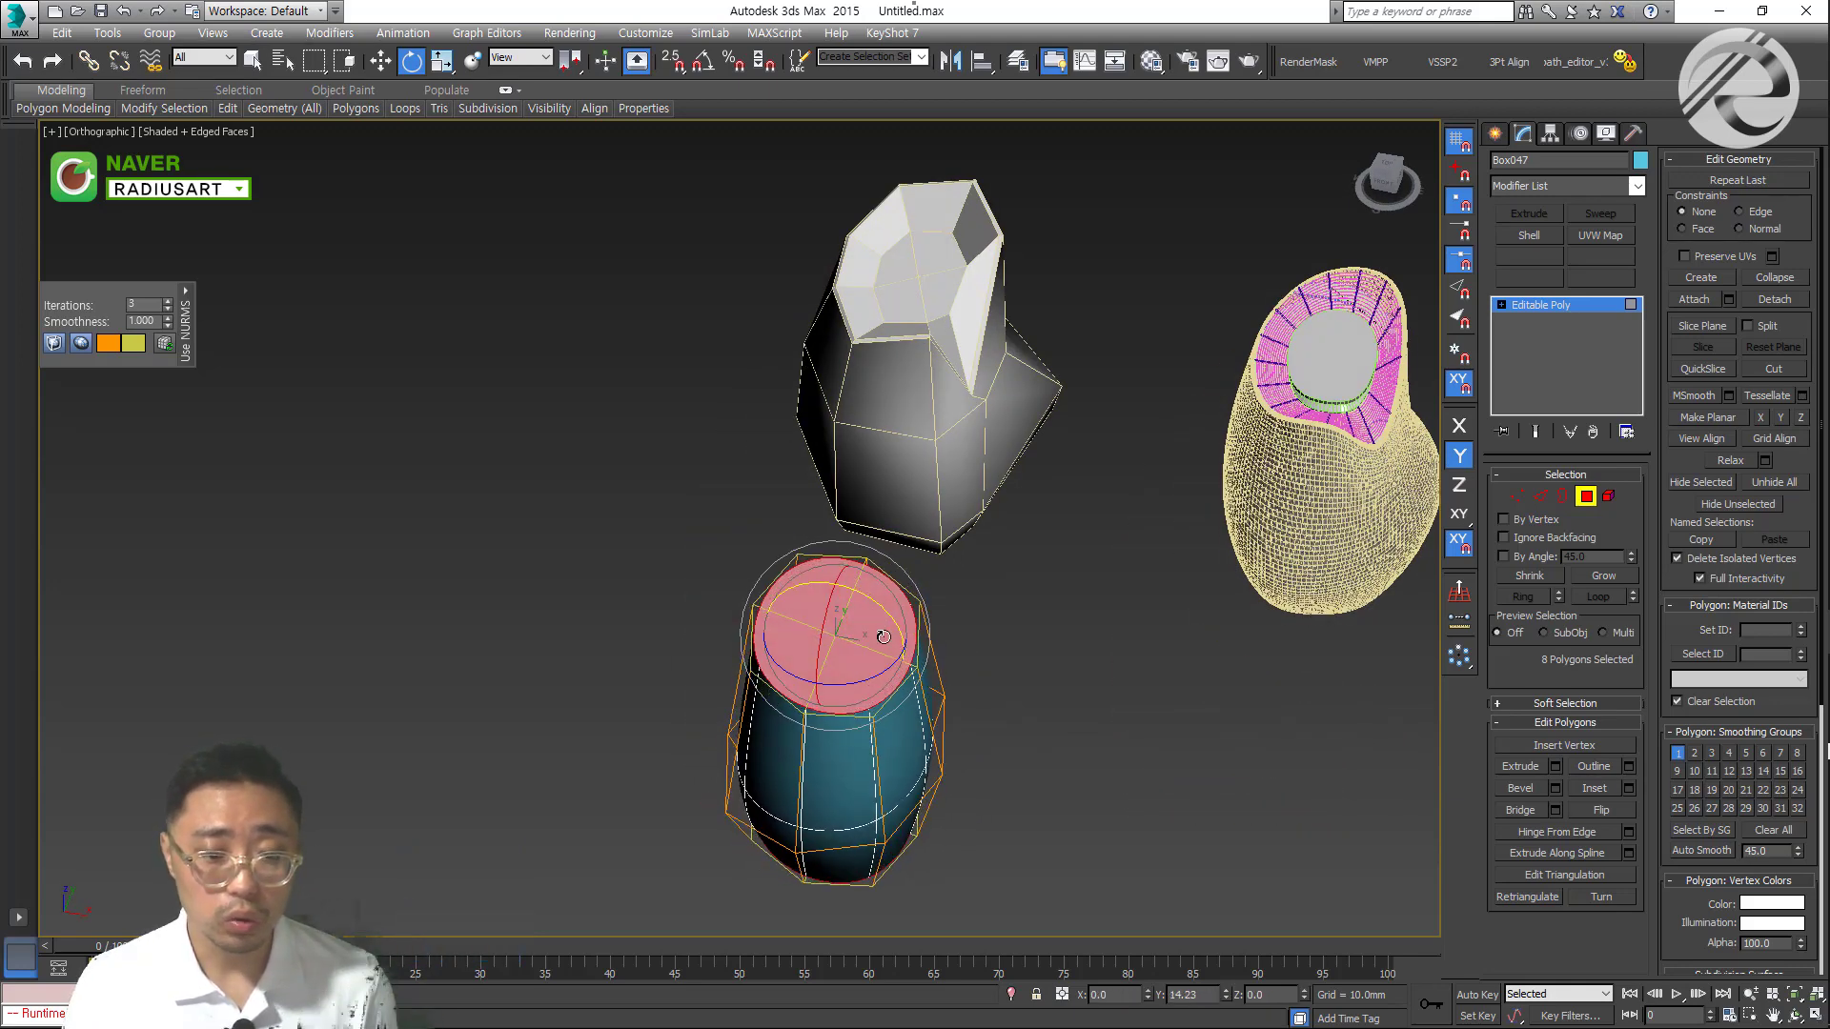
pyautogui.keyDown('alt'); pyautogui.moveTo(839, 686); pyautogui.dragTo(1151, 826, button='middle'); pyautogui.keyUp('alt')
pyautogui.hotkey('ctrl', 'z')
pyautogui.click(1151, 825)
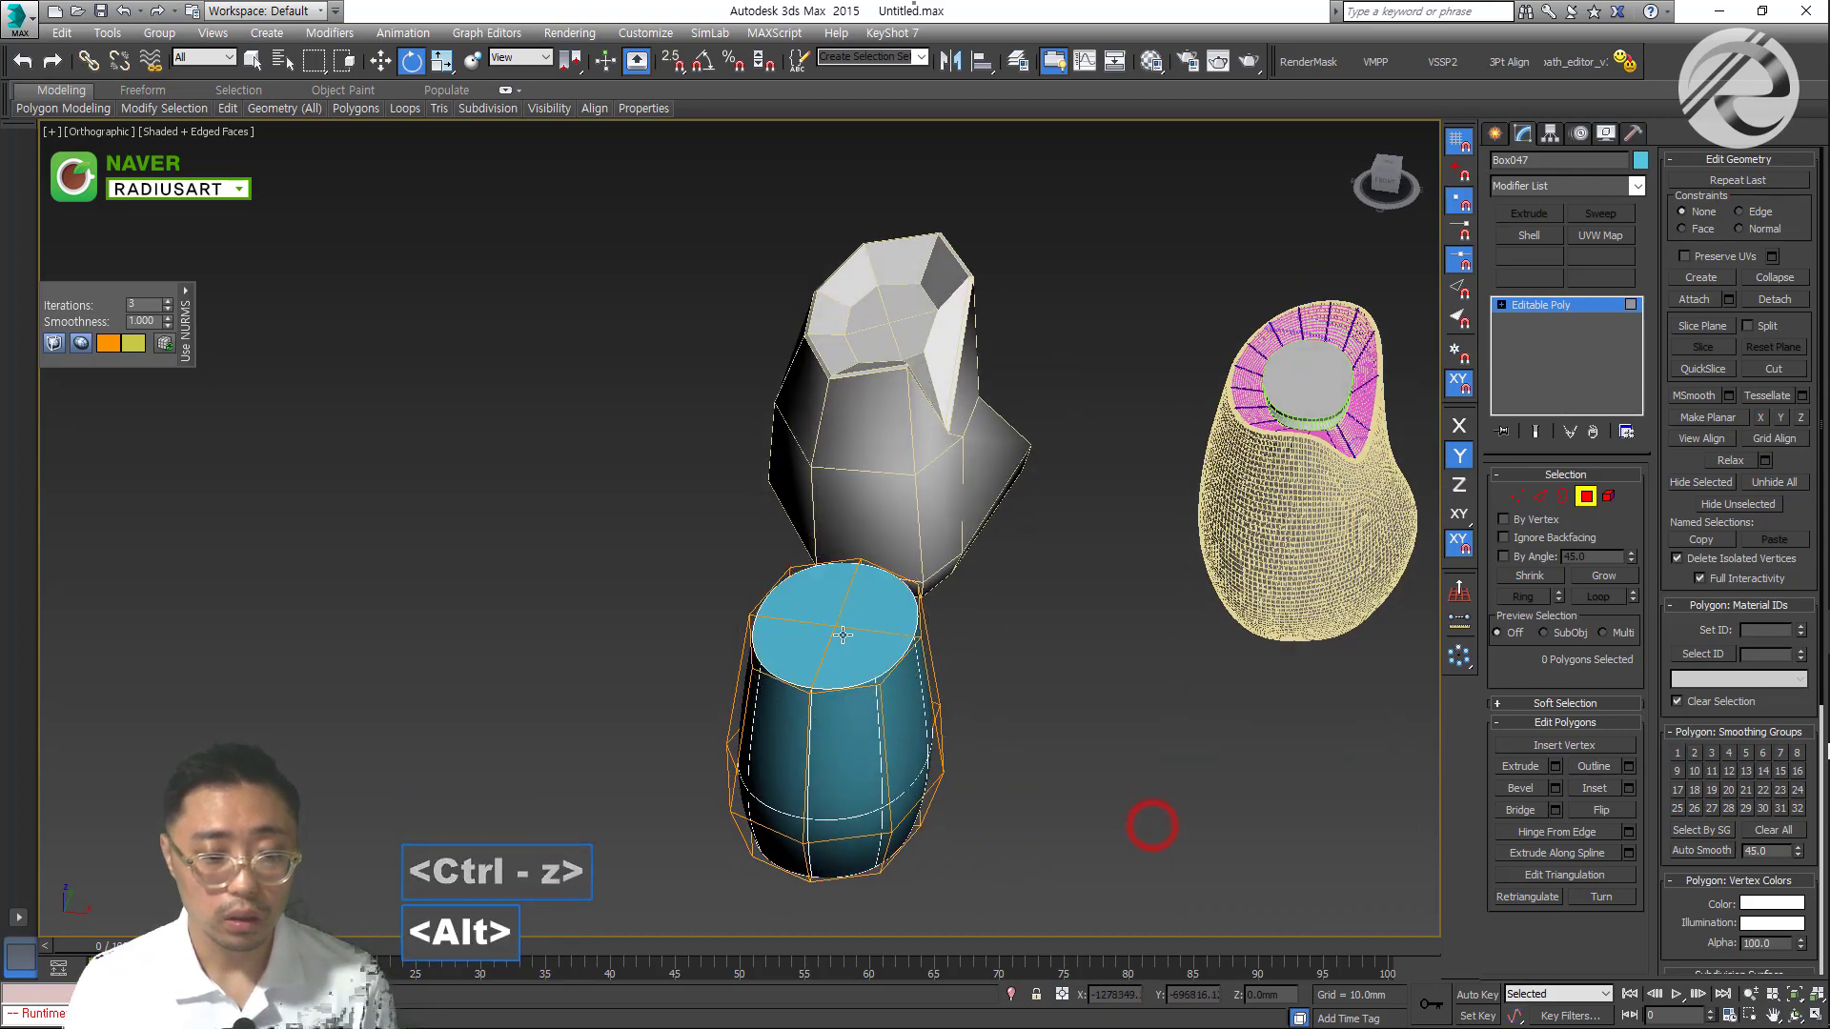
# Select only the four top polygons of the blue object and rotate them about the Y axis to slant the top
pyautogui.press('q')
pyautogui.click(867, 610)
pyautogui.keyDown('ctrl'); pyautogui.click(824, 577); pyautogui.keyUp('ctrl')
pyautogui.keyDown('ctrl'); pyautogui.click(780, 665); pyautogui.keyUp('ctrl')
pyautogui.keyDown('ctrl'); pyautogui.click(839, 667); pyautogui.keyUp('ctrl')
pyautogui.keyDown('alt'); pyautogui.moveTo(838, 667); pyautogui.dragTo(874, 634, button='middle'); pyautogui.keyUp('alt')
pyautogui.press('e')
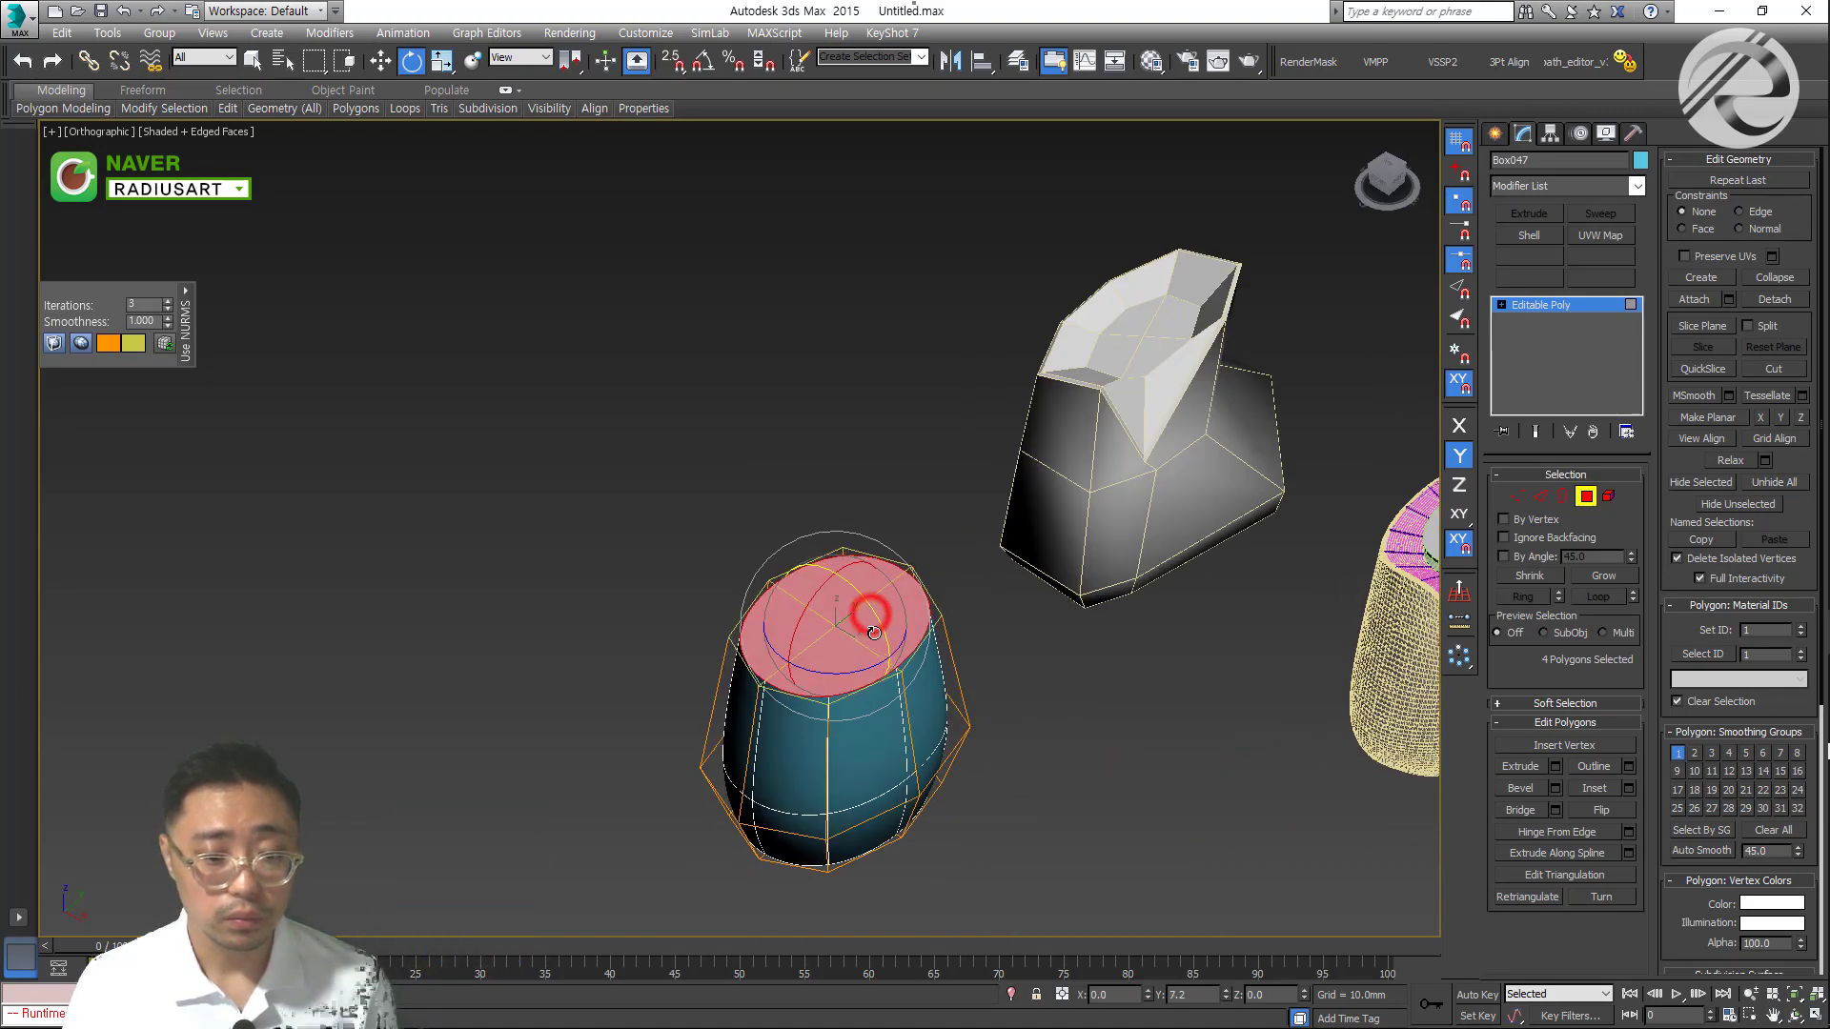
pyautogui.moveTo(870, 610); pyautogui.dragTo(874, 642)
pyautogui.keyDown('alt'); pyautogui.moveTo(876, 648); pyautogui.dragTo(882, 695, button='middle'); pyautogui.keyUp('alt')
pyautogui.press('v')
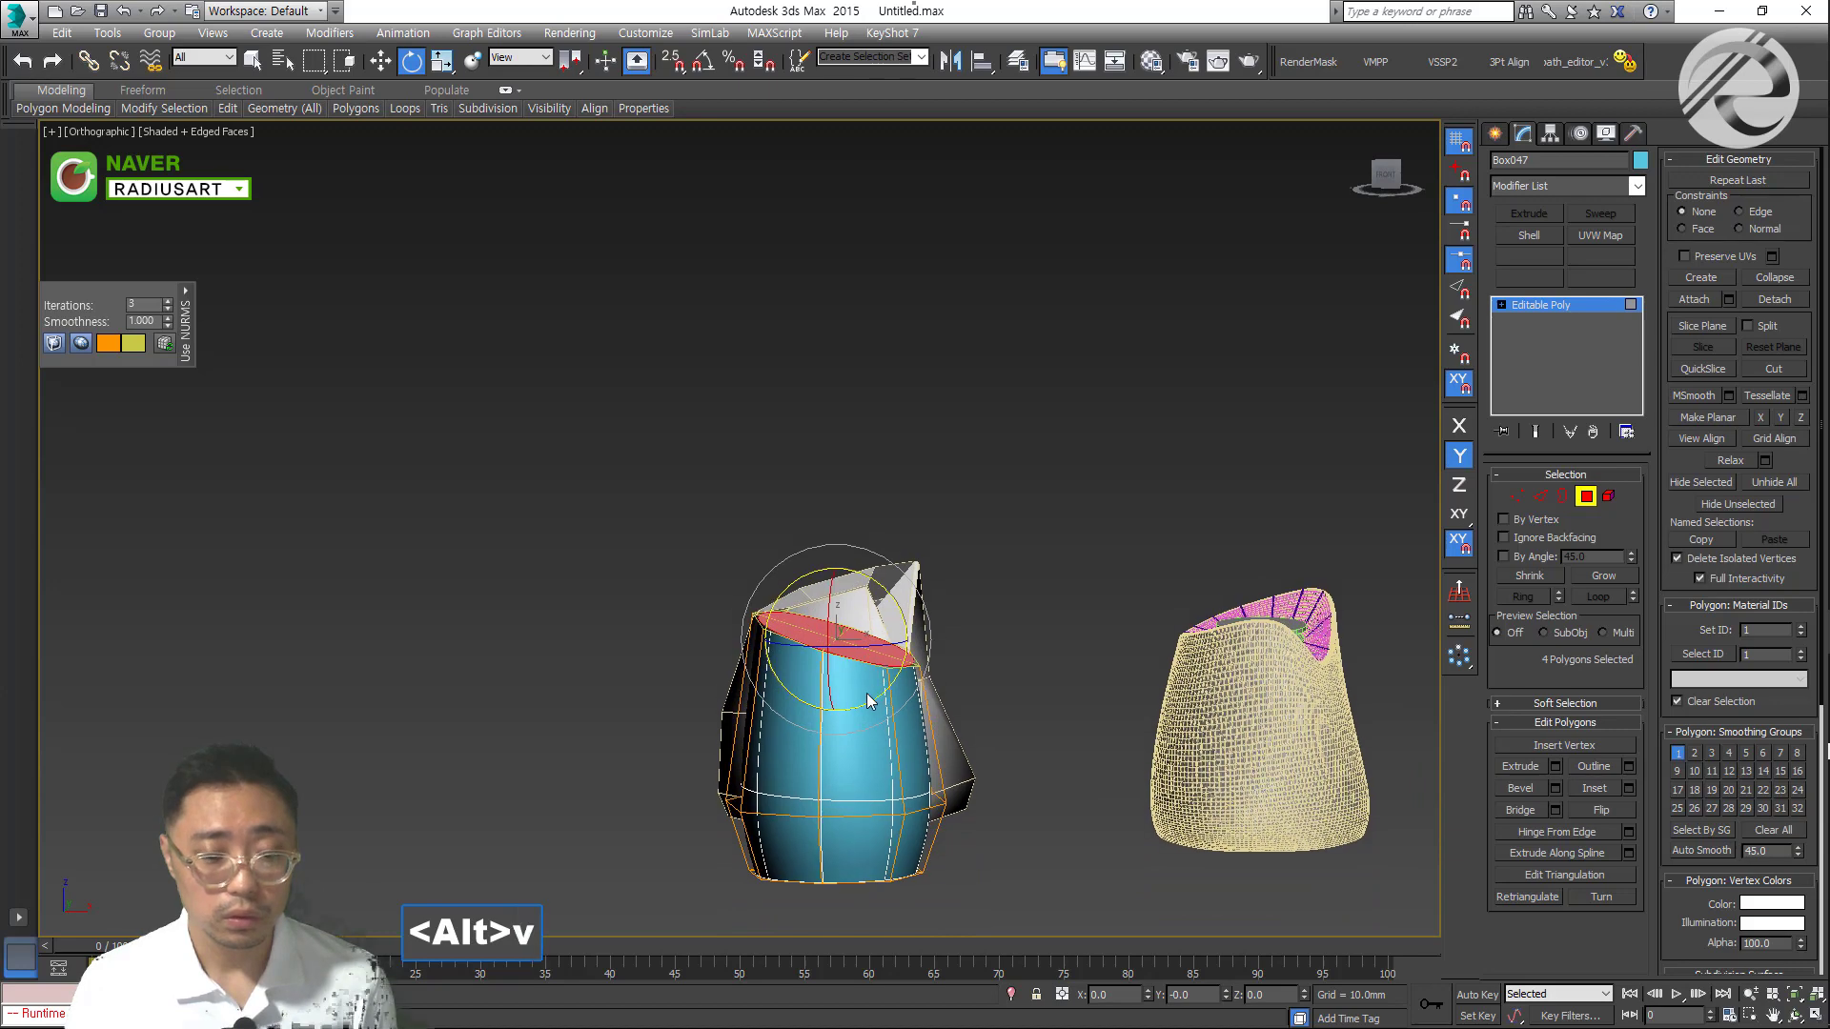
# In the front view, select the middle vertex ring of the blue object and raise it slightly
pyautogui.press('f')
pyautogui.press('z')
pyautogui.press('1')
pyautogui.press('F3')
pyautogui.press('q')
pyautogui.moveTo(932, 821); pyautogui.dragTo(701, 795)
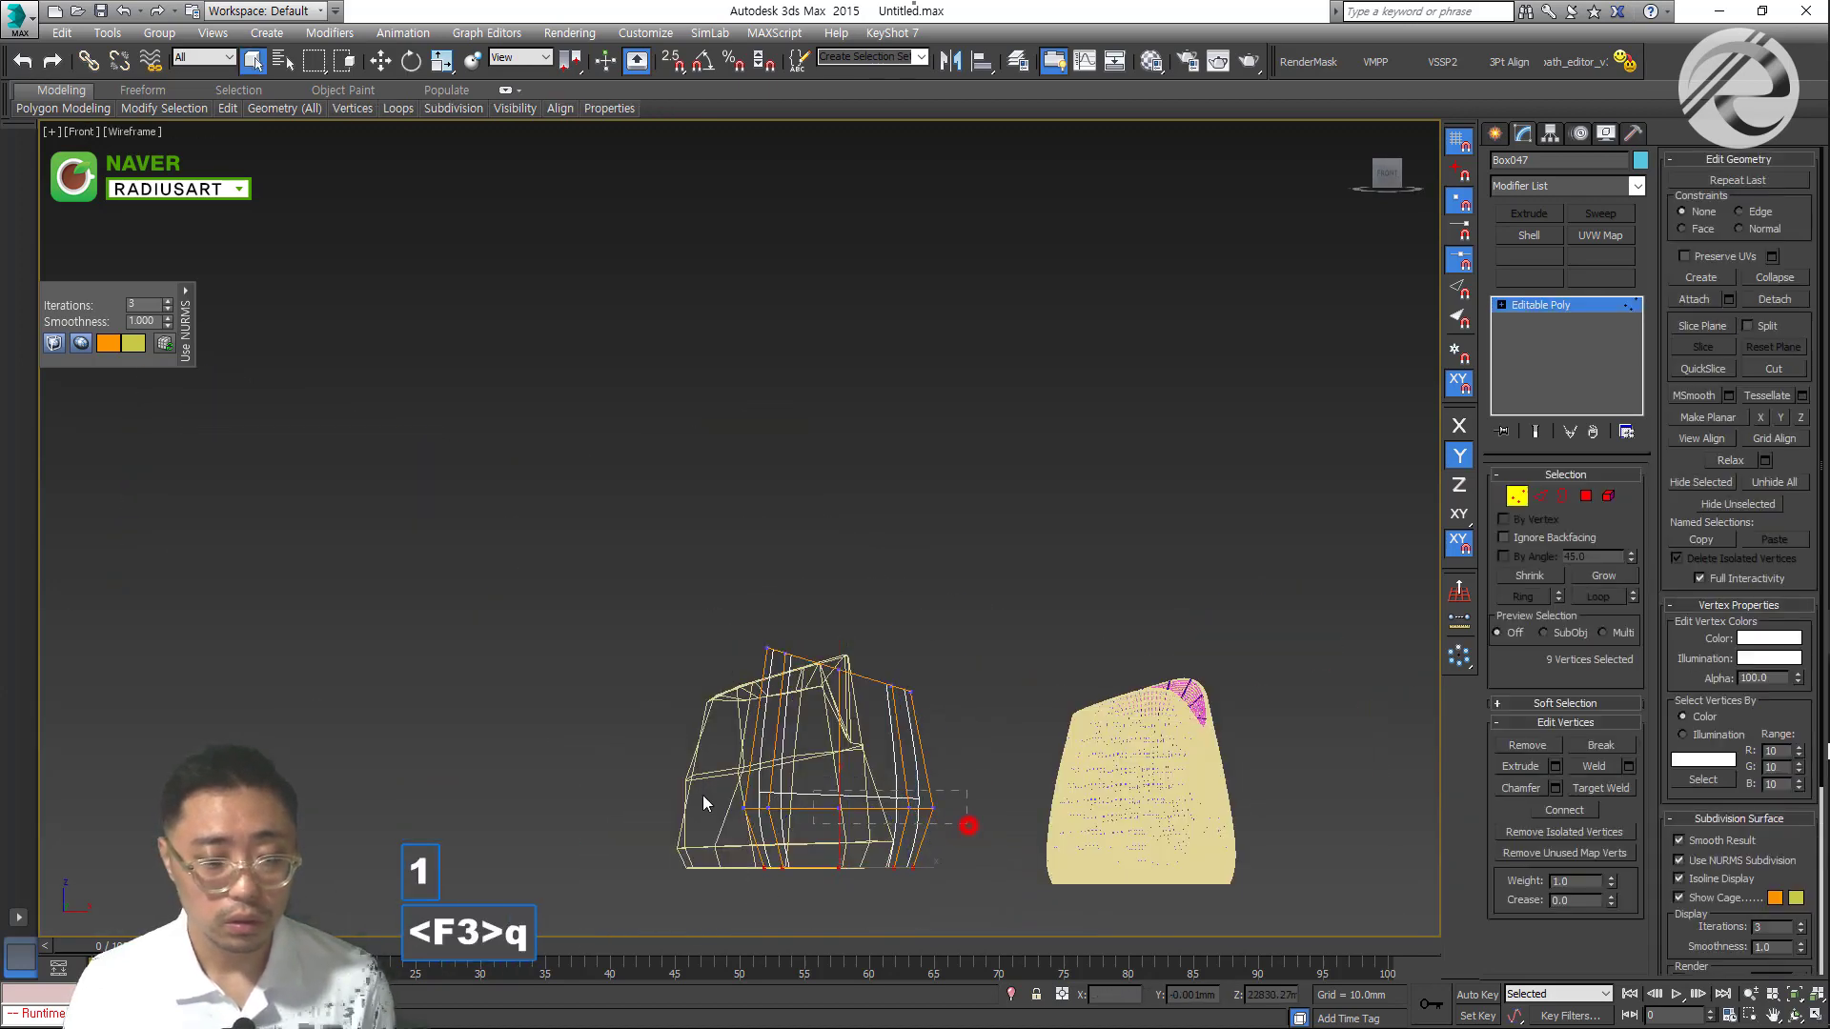
pyautogui.press('w')
pyautogui.scroll(5, 814, 786)
pyautogui.press('F3')
pyautogui.moveTo(877, 682); pyautogui.dragTo(877, 672)
# Scale the bottom vertices of the blue object further inward in XY
pyautogui.moveTo(545, 820); pyautogui.dragTo(541, 825)
pyautogui.keyDown('alt'); pyautogui.moveTo(541, 825); pyautogui.dragTo(724, 762, button='middle'); pyautogui.keyUp('alt')
pyautogui.hotkey('alt', 'r')
pyautogui.moveTo(886, 854); pyautogui.dragTo(888, 844)
pyautogui.keyDown('alt'); pyautogui.moveTo(888, 844); pyautogui.dragTo(890, 763, button='middle'); pyautogui.keyUp('alt')
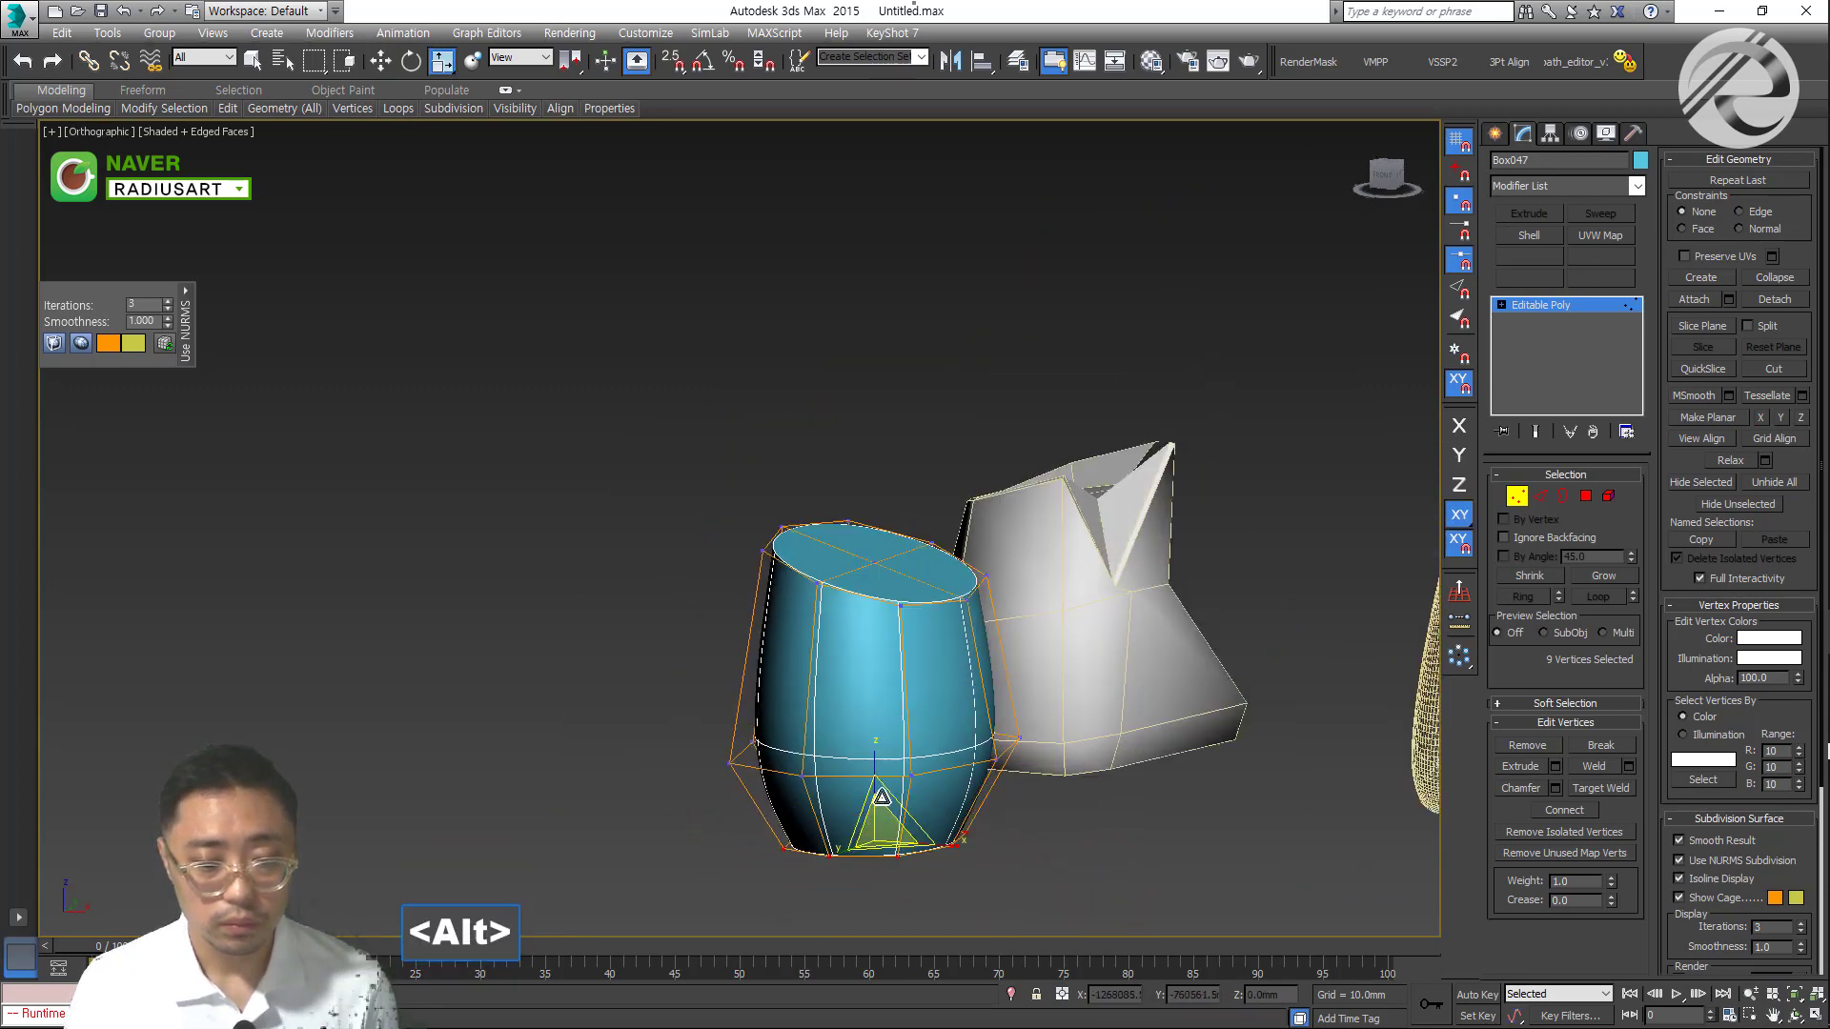
pyautogui.press('v')
pyautogui.press('f')
pyautogui.press('z')
pyautogui.press('2')
pyautogui.press('F3')
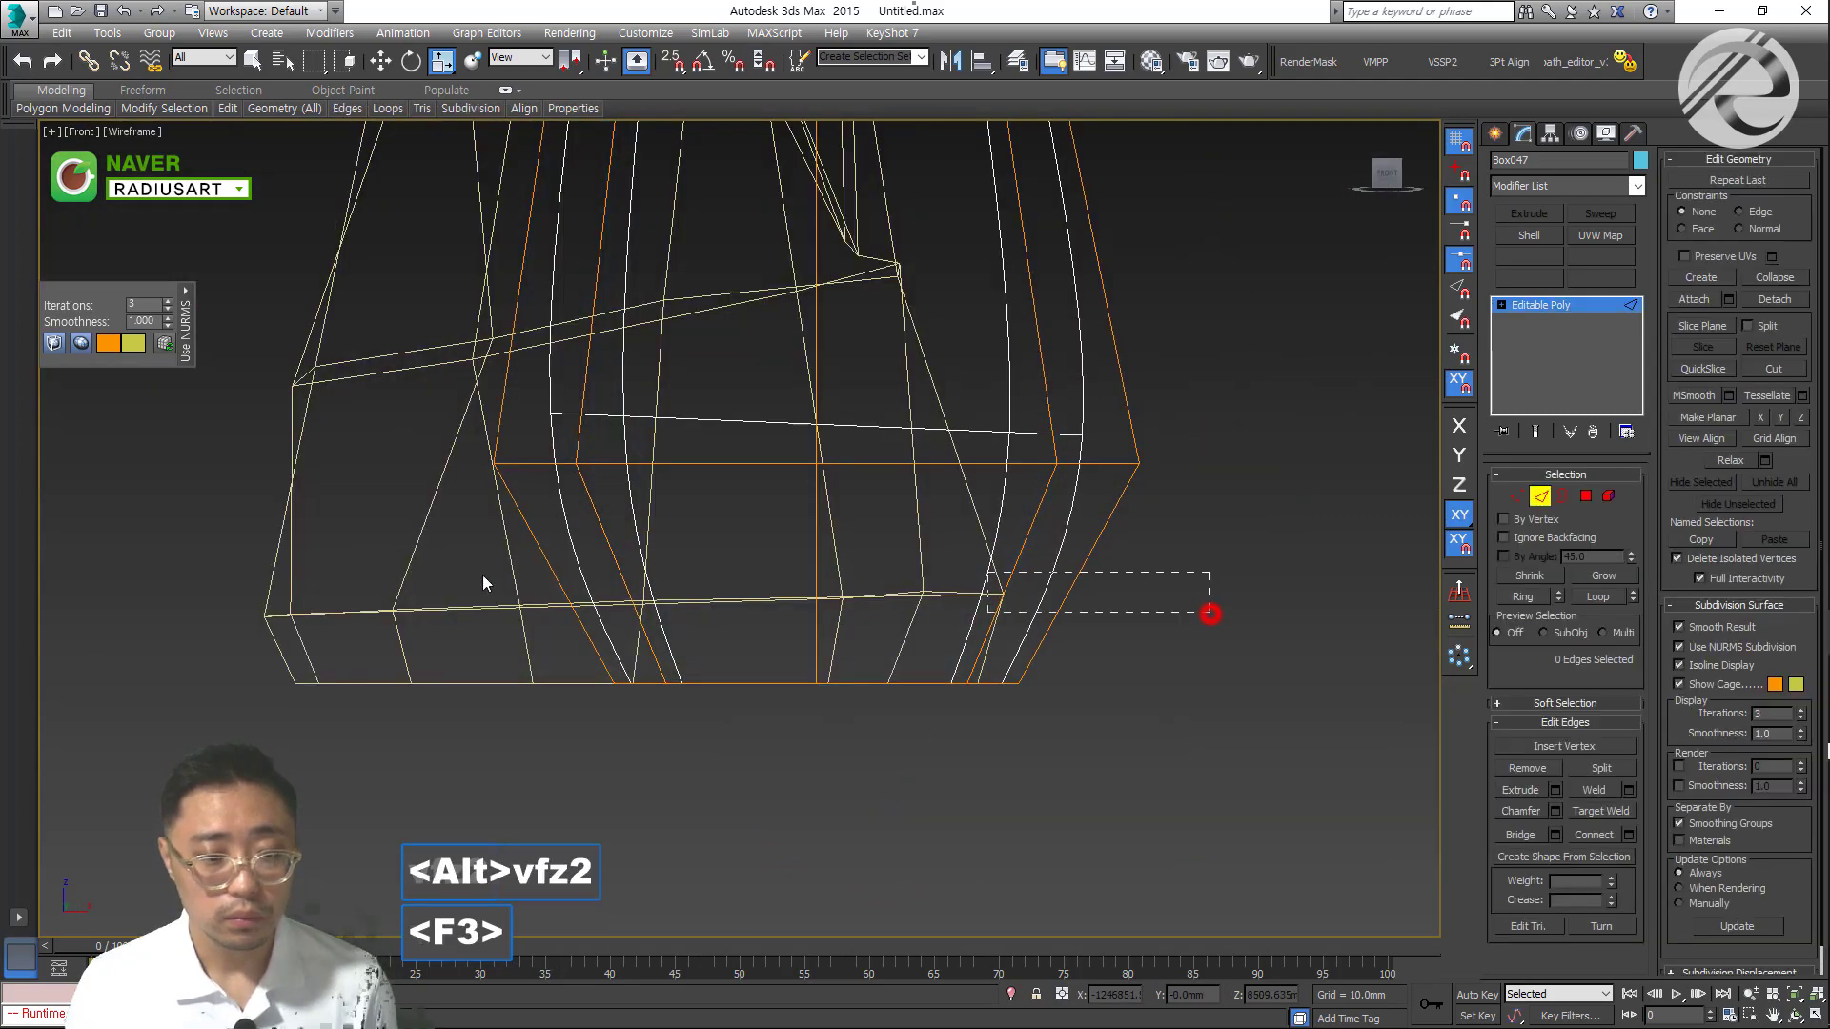
pyautogui.press('F3')
pyautogui.moveTo(682, 694)
pyautogui.keyDown('alt'); pyautogui.mouseDown(button='middle')
pyautogui.moveTo(727, 715)
pyautogui.moveTo(802, 675)
pyautogui.mouseUp(button='middle'); pyautogui.keyUp('alt')
pyautogui.press('v')
pyautogui.press('f')
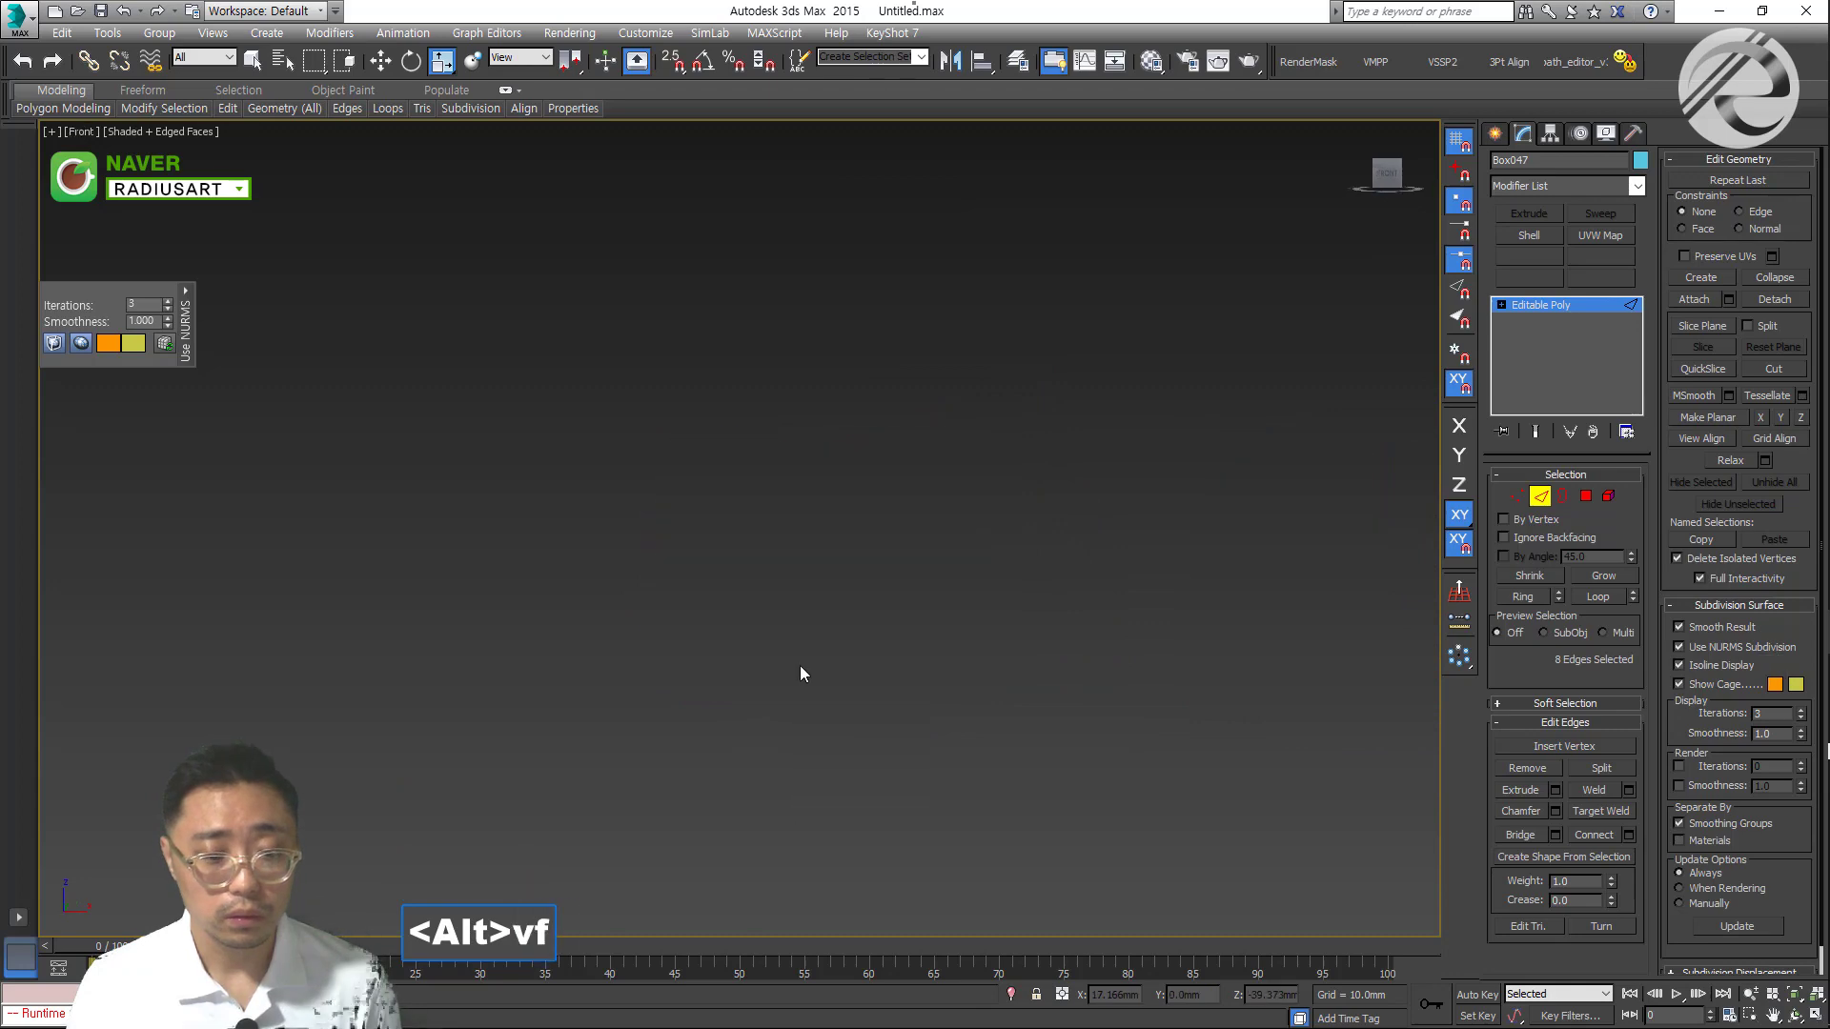
# In the front view, select the eight middle-ring vertices of the blue object and move them down closer to the base
pyautogui.press('z')
pyautogui.press('1')
pyautogui.press('F3')
pyautogui.moveTo(767, 572); pyautogui.dragTo(665, 575)
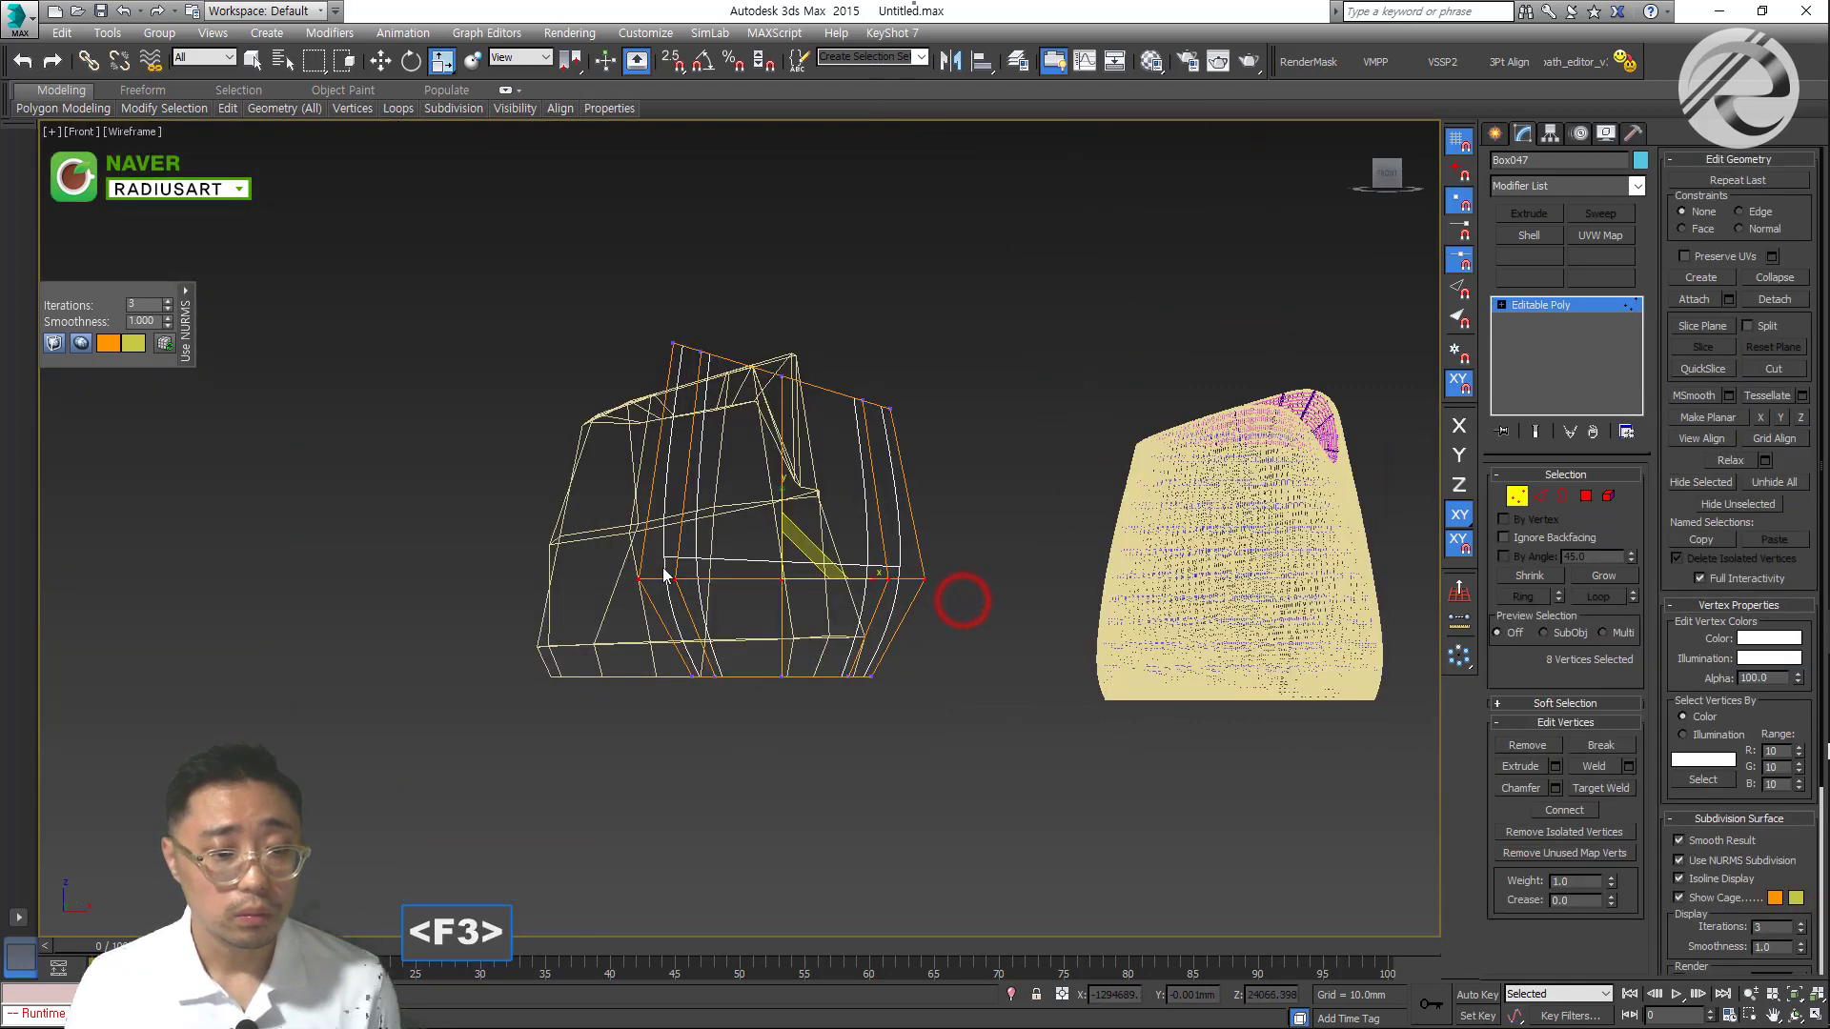
pyautogui.press('F3')
pyautogui.press('w')
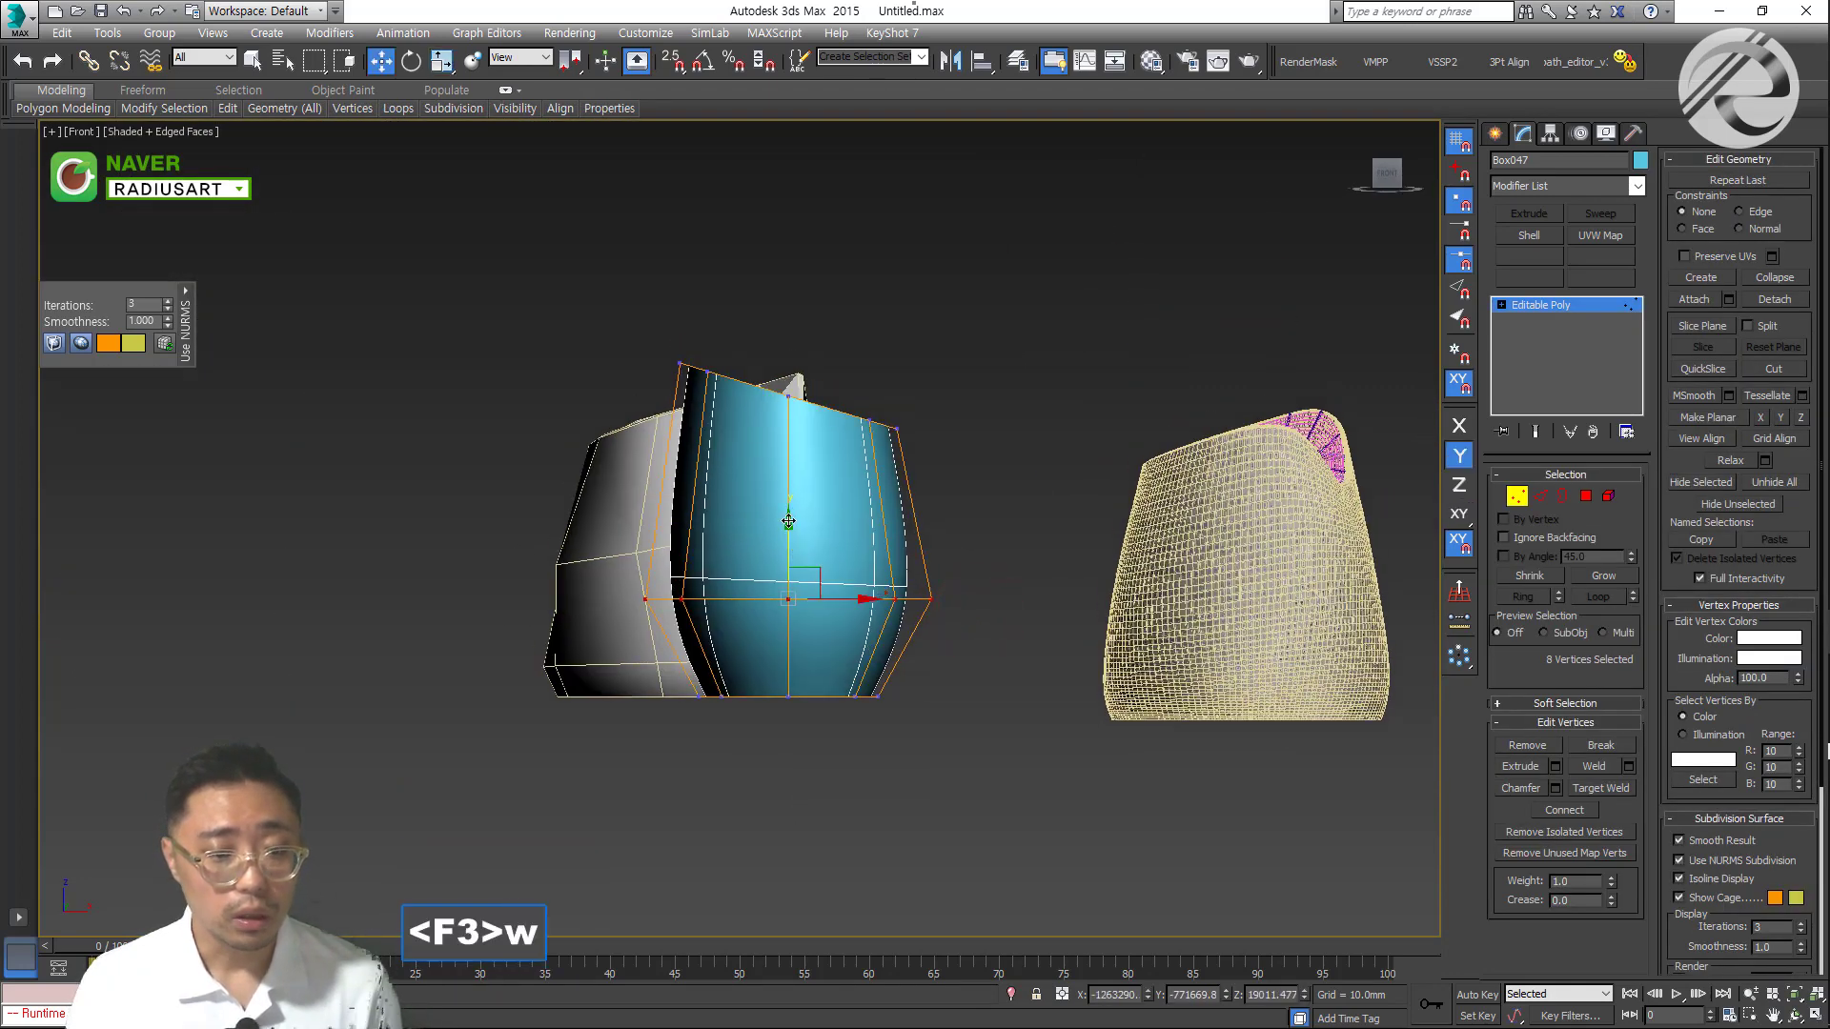
pyautogui.moveTo(788, 522); pyautogui.dragTo(781, 546)
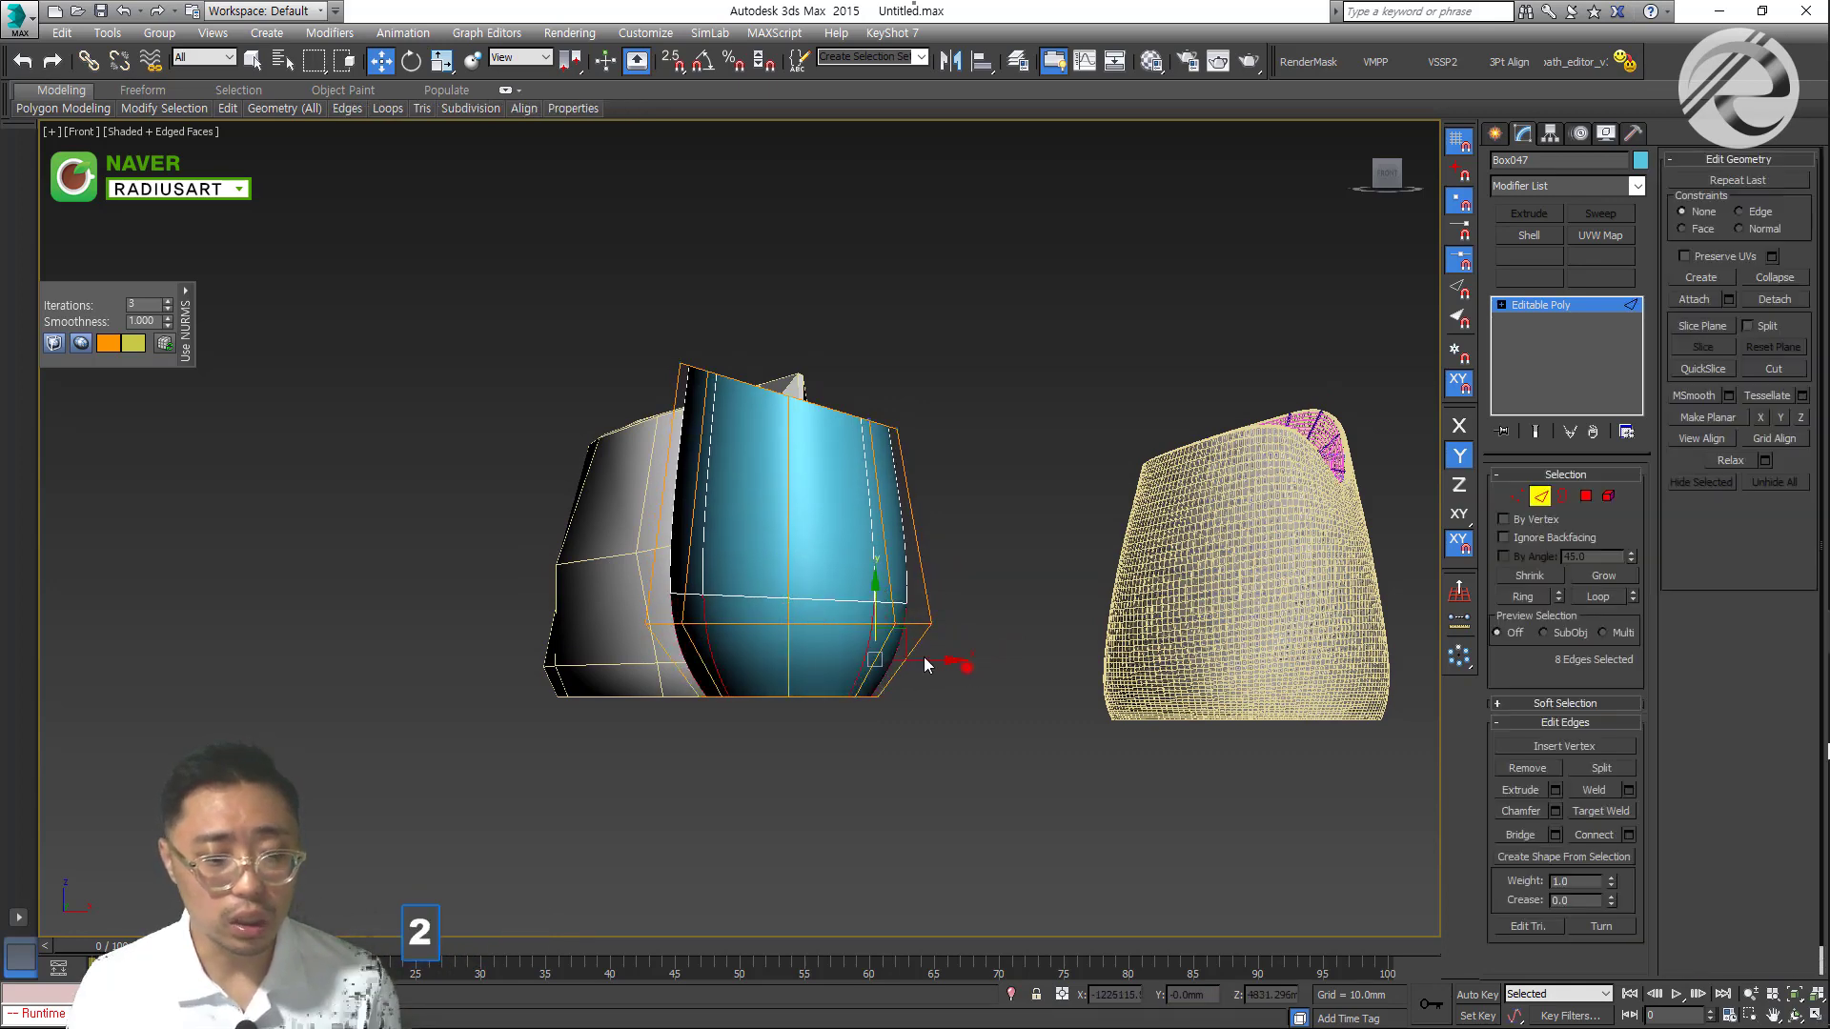
# Scale the nine vertices of the slanted top inward in XY to narrow the upper end
pyautogui.moveTo(967, 669); pyautogui.dragTo(576, 660)
pyautogui.keyDown('alt'); pyautogui.moveTo(1010, 481); pyautogui.dragTo(633, 327); pyautogui.keyUp('alt')
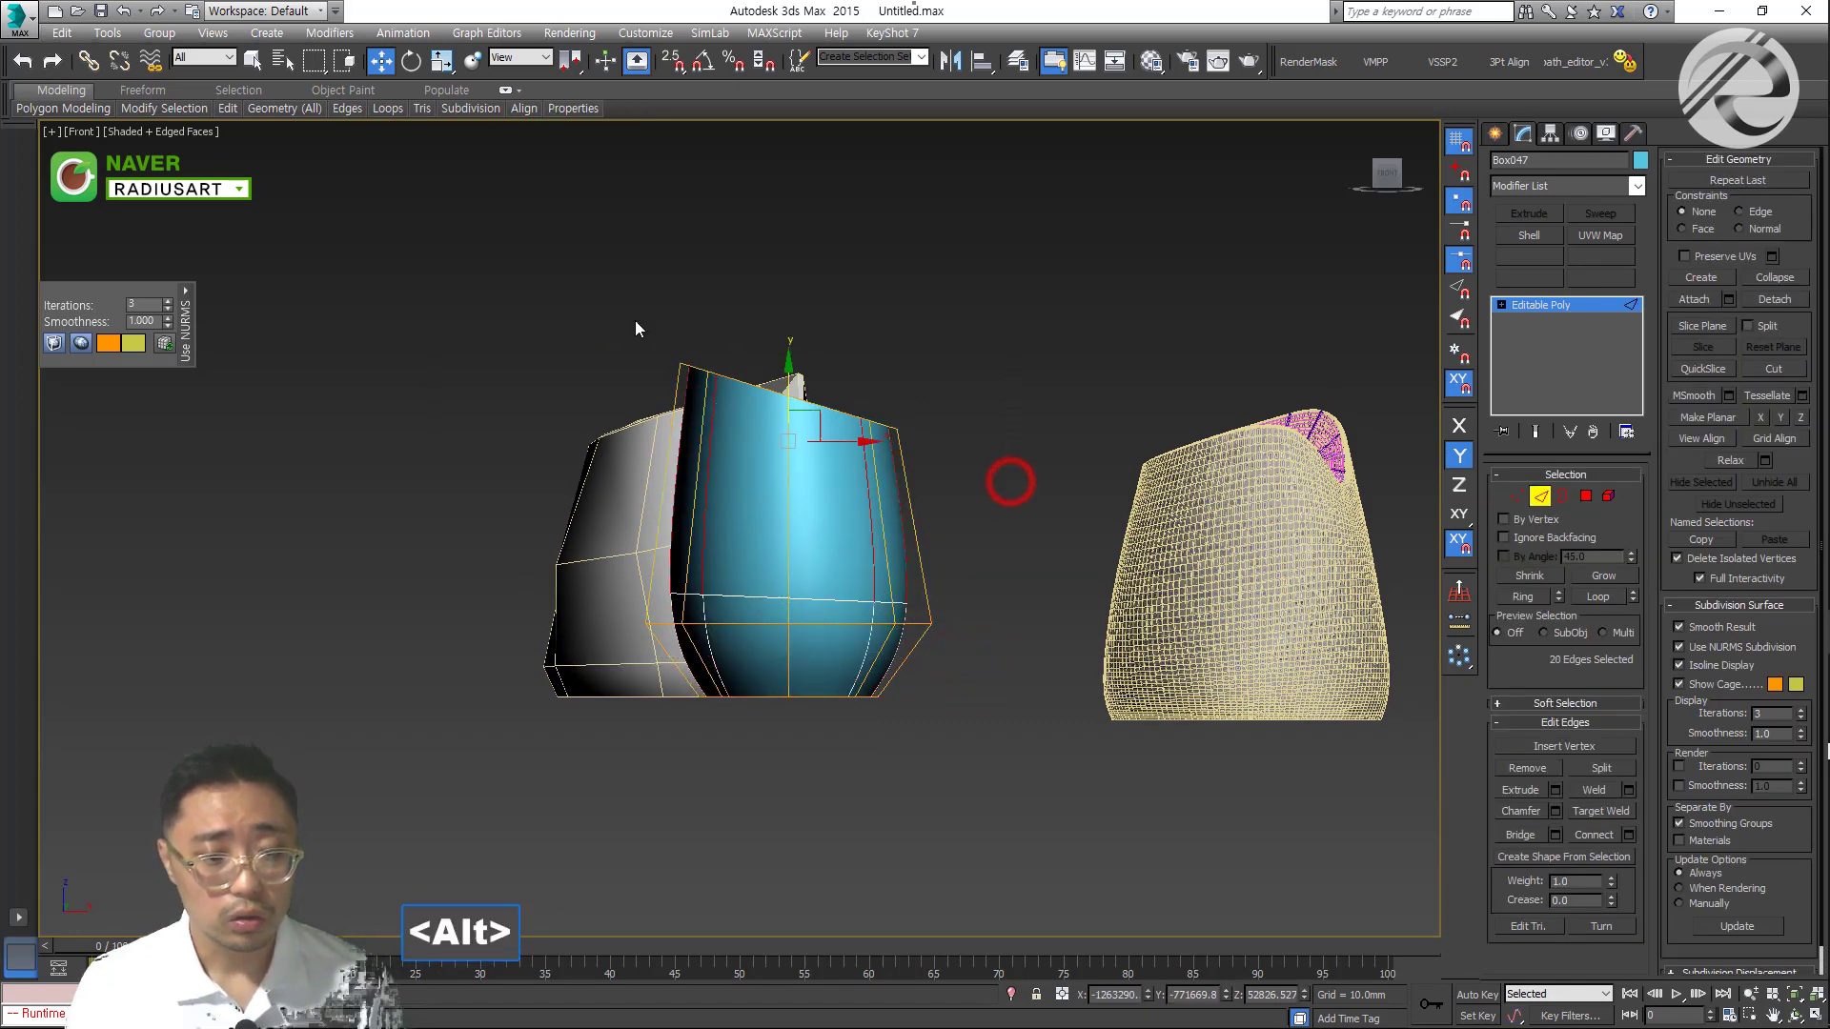
pyautogui.press('1')
pyautogui.keyDown('alt'); pyautogui.moveTo(951, 471); pyautogui.dragTo(813, 420, button='middle'); pyautogui.keyUp('alt')
pyautogui.press('r')
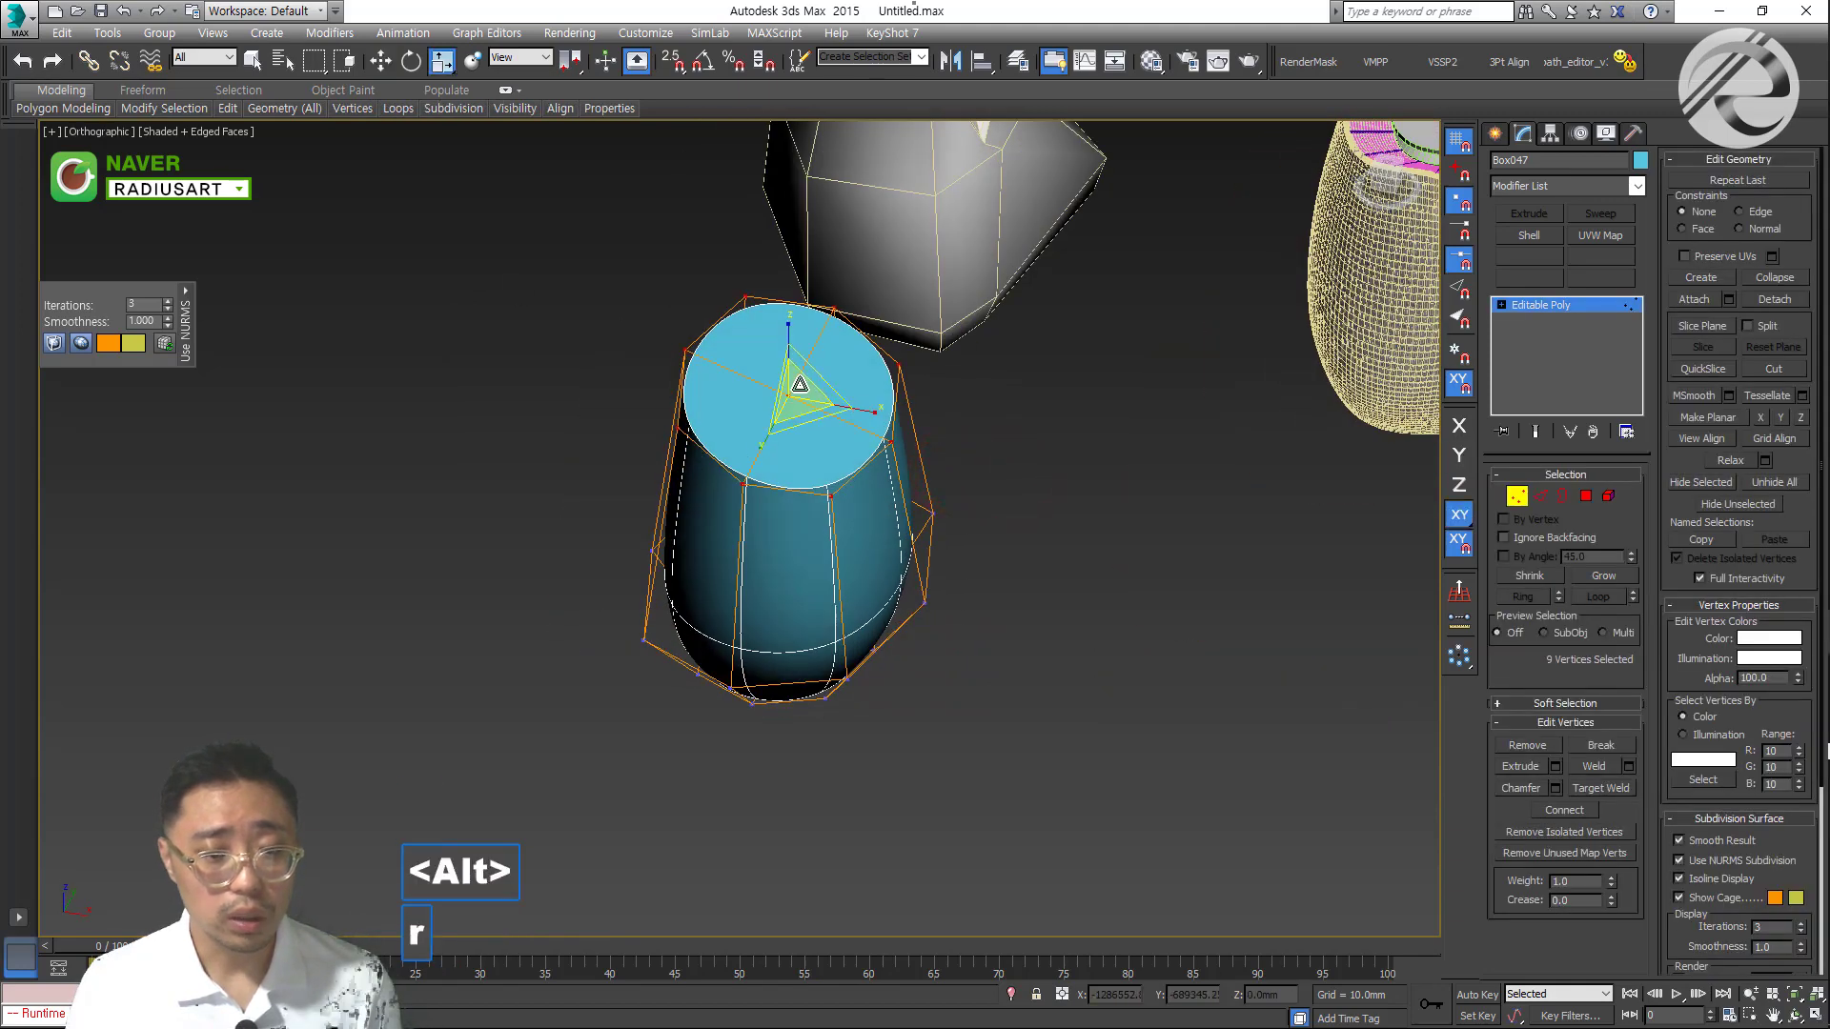
pyautogui.moveTo(813, 420); pyautogui.dragTo(869, 496)
# Try to shift a single side edge of the middle ring along the Y axis
pyautogui.keyDown('alt'); pyautogui.moveTo(869, 496); pyautogui.dragTo(1186, 488, button='middle'); pyautogui.keyUp('alt')
pyautogui.press('4')
pyautogui.scroll(-3, 793, 543)
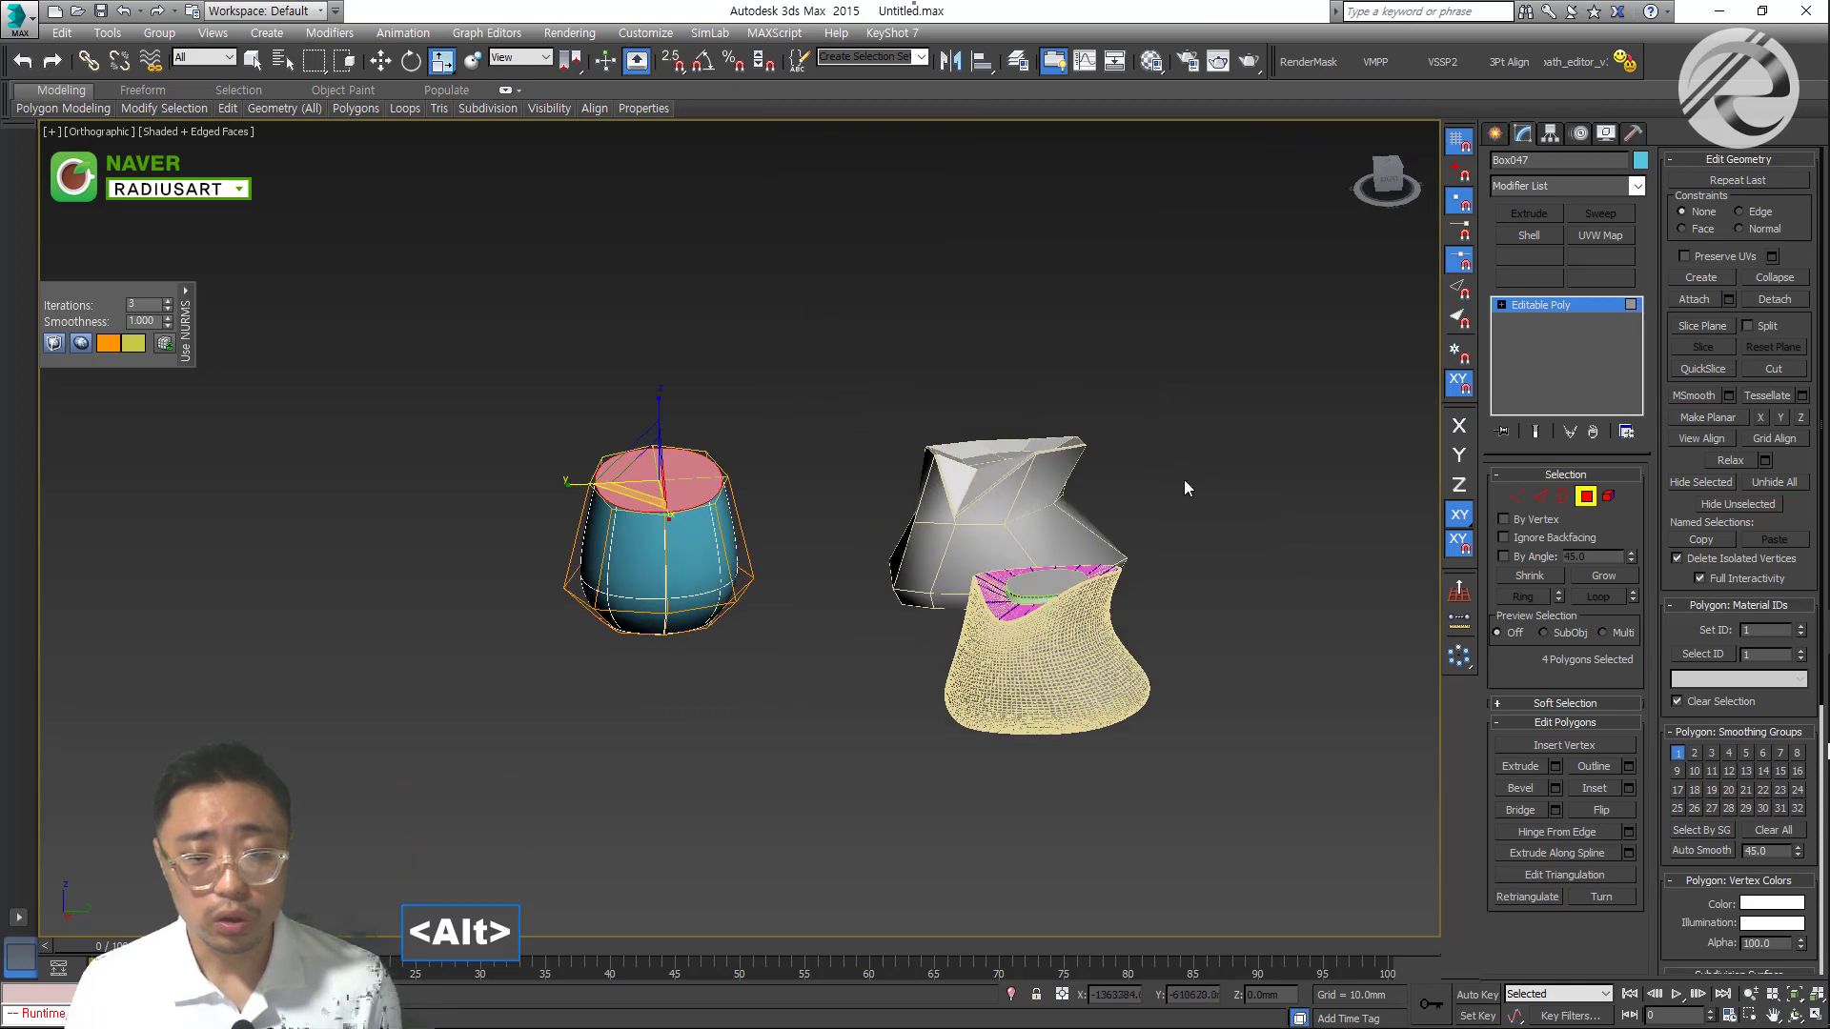
pyautogui.scroll(4, 726, 550)
pyautogui.keyDown('alt'); pyautogui.moveTo(732, 562); pyautogui.dragTo(739, 522, button='middle'); pyautogui.keyUp('alt')
pyautogui.press('2')
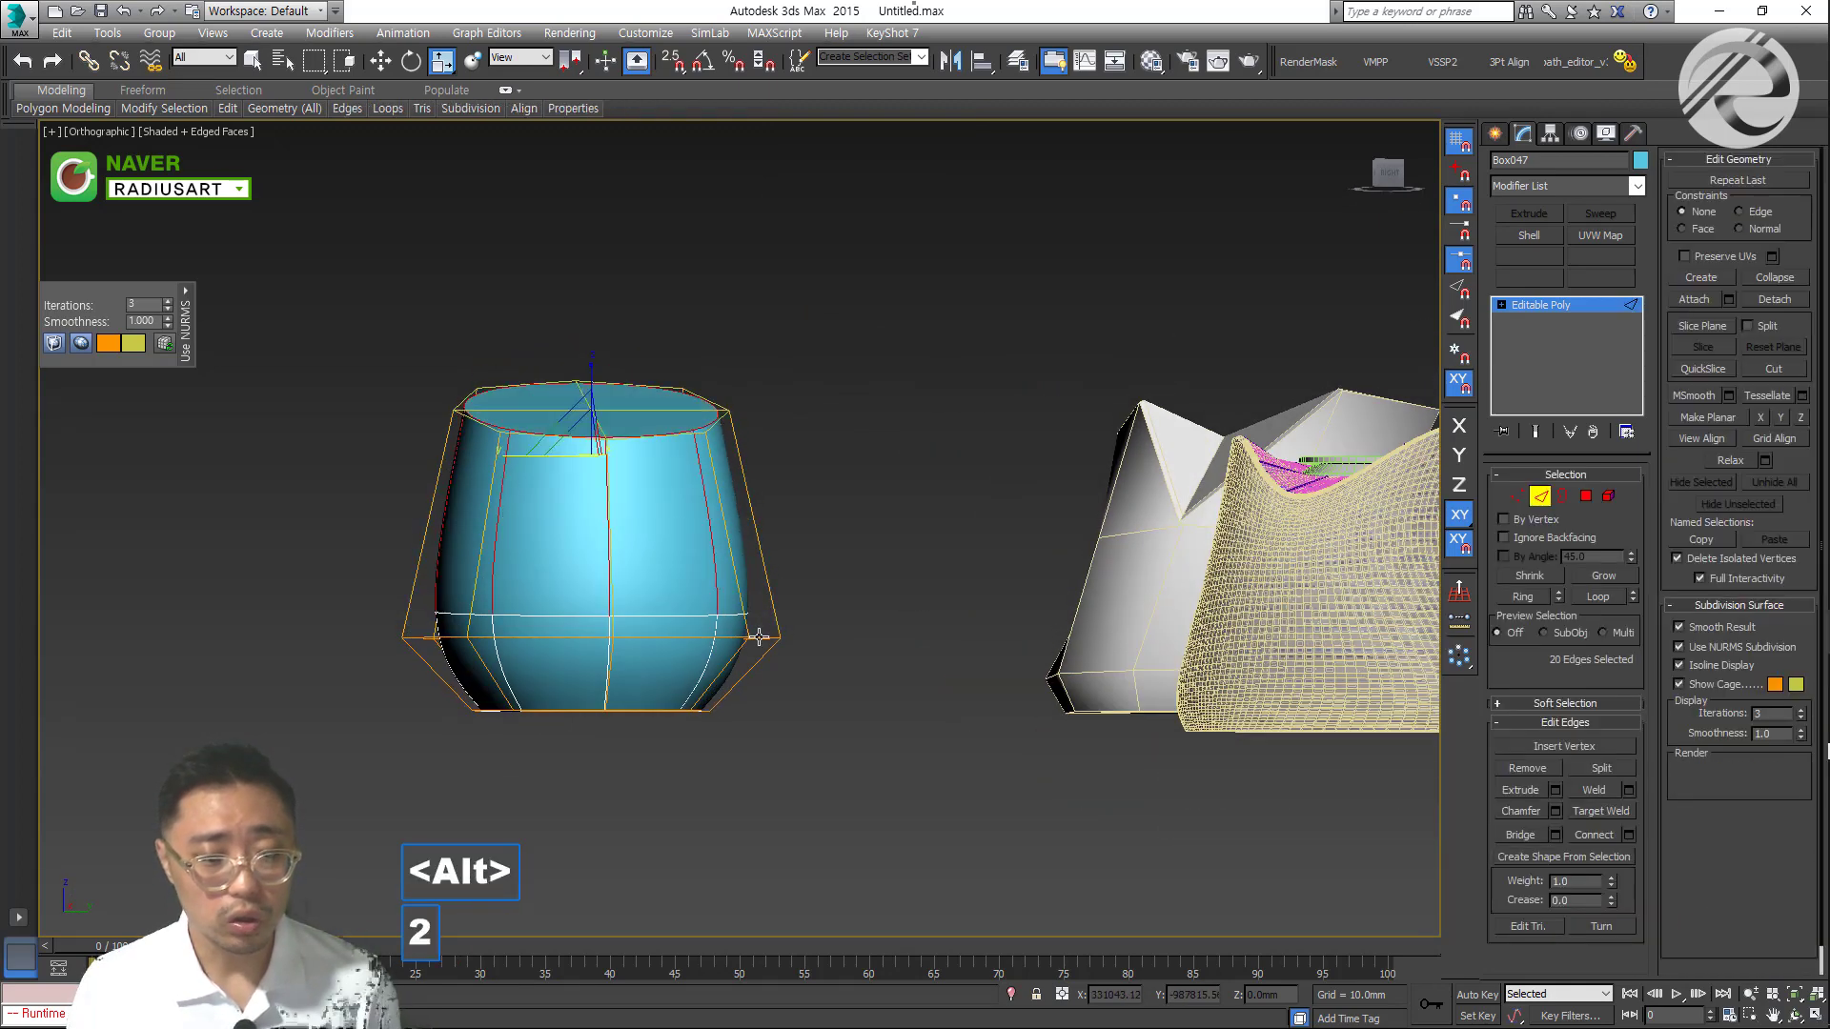
pyautogui.click(763, 637)
pyautogui.keyDown('alt'); pyautogui.moveTo(768, 637); pyautogui.dragTo(781, 646, button='middle'); pyautogui.keyUp('alt')
pyautogui.press('w')
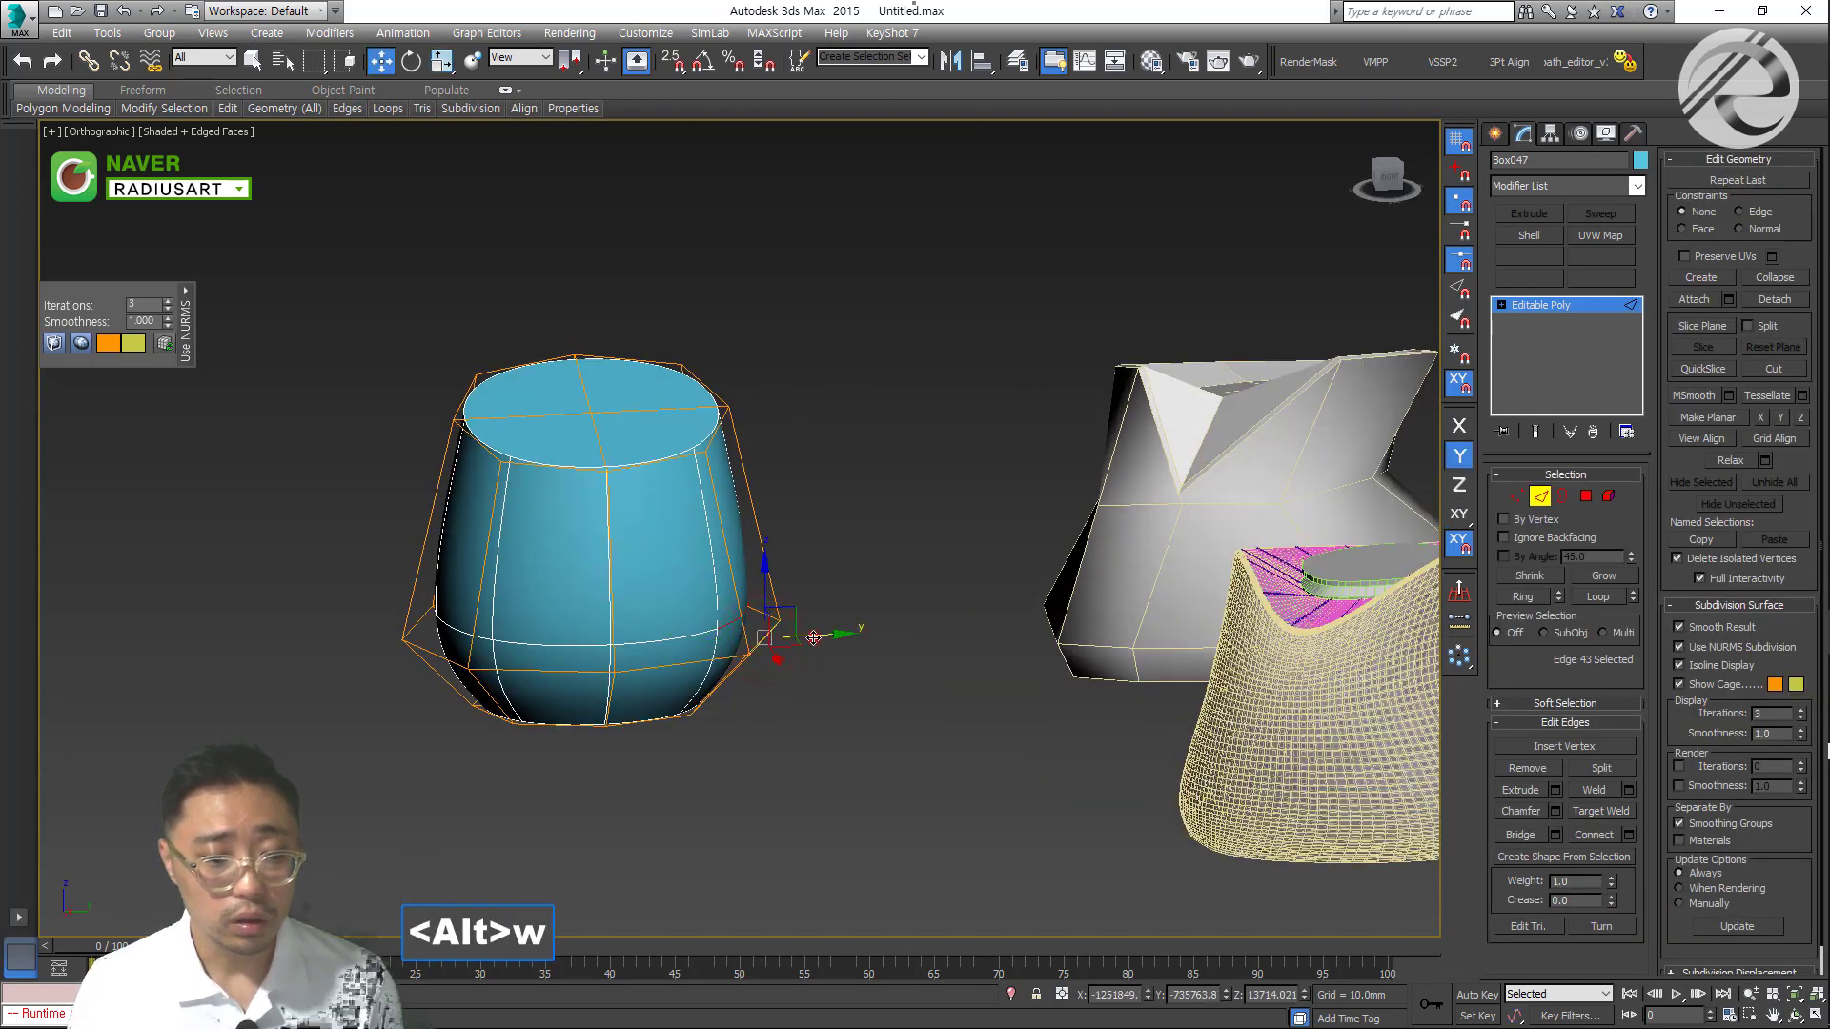
pyautogui.moveTo(813, 638); pyautogui.dragTo(804, 637)
pyautogui.keyDown('alt'); pyautogui.moveTo(803, 645); pyautogui.dragTo(660, 667, button='middle'); pyautogui.keyUp('alt')
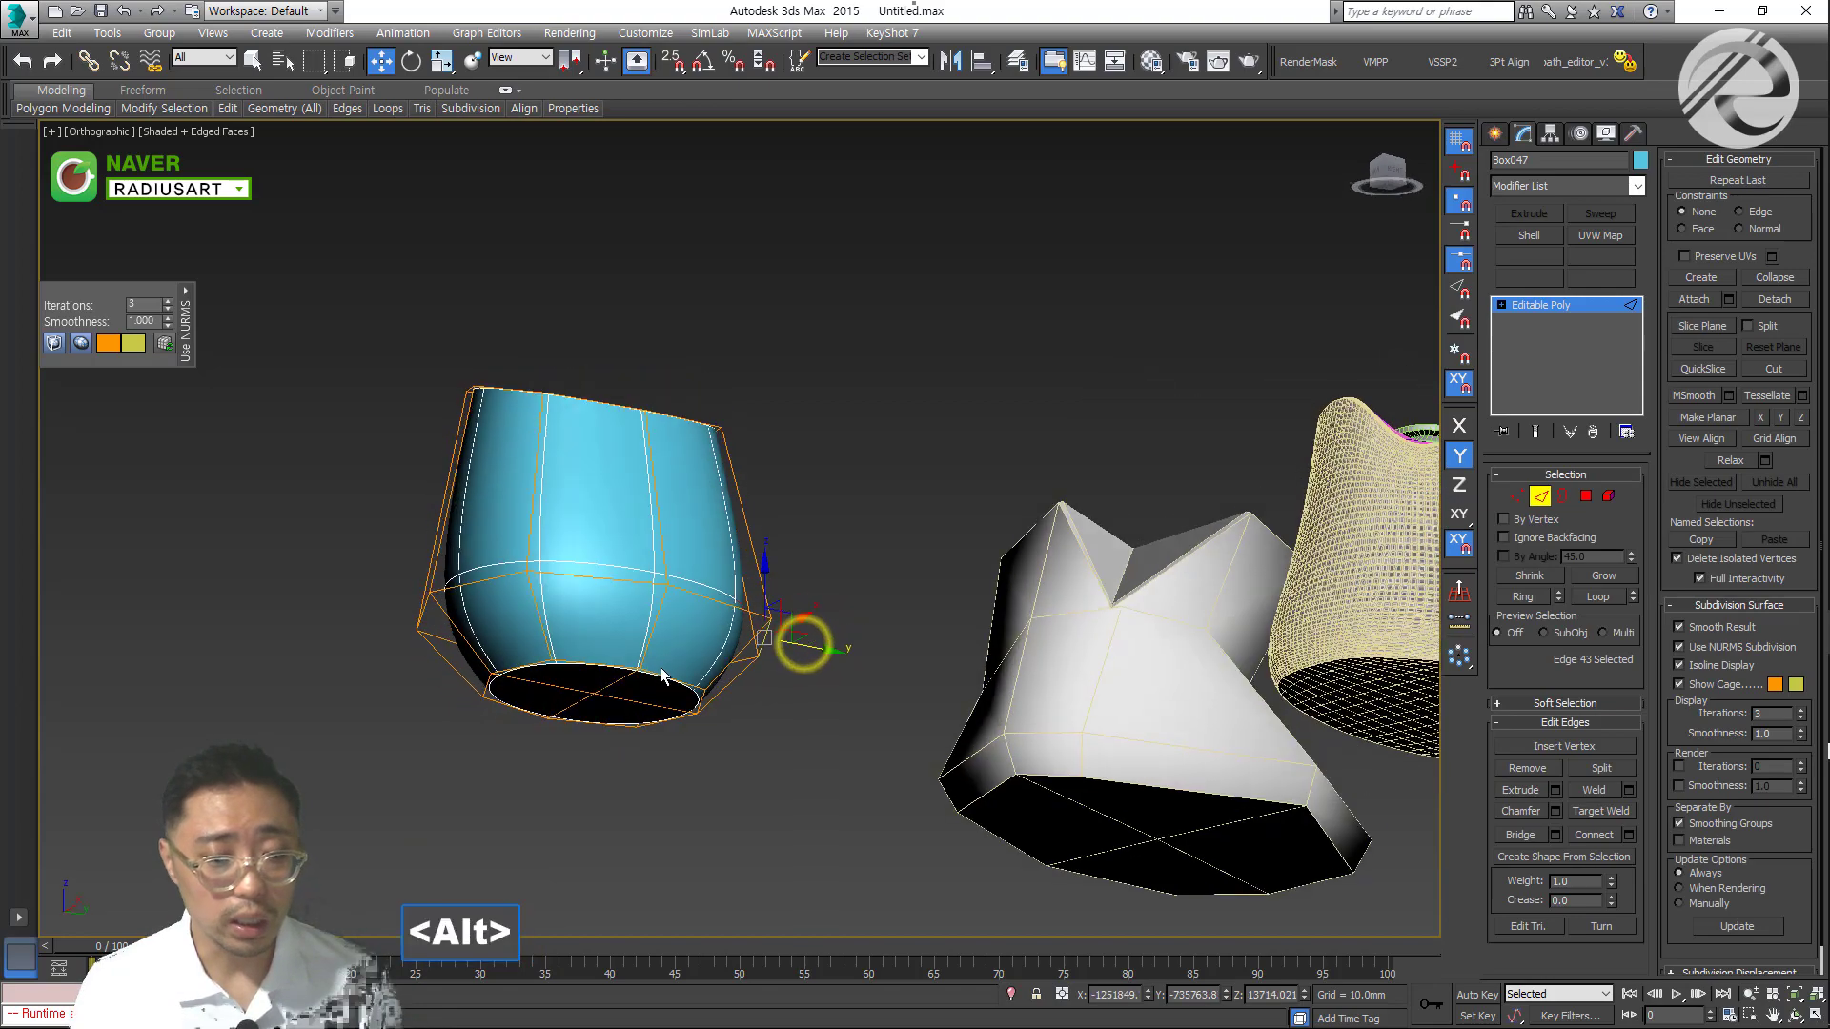
# In the front view, select the eight vertical edges of the blue object's upper body and connect them with a new edge ring
pyautogui.press('v')
pyautogui.press('f')
pyautogui.press('z')
pyautogui.press('F3')
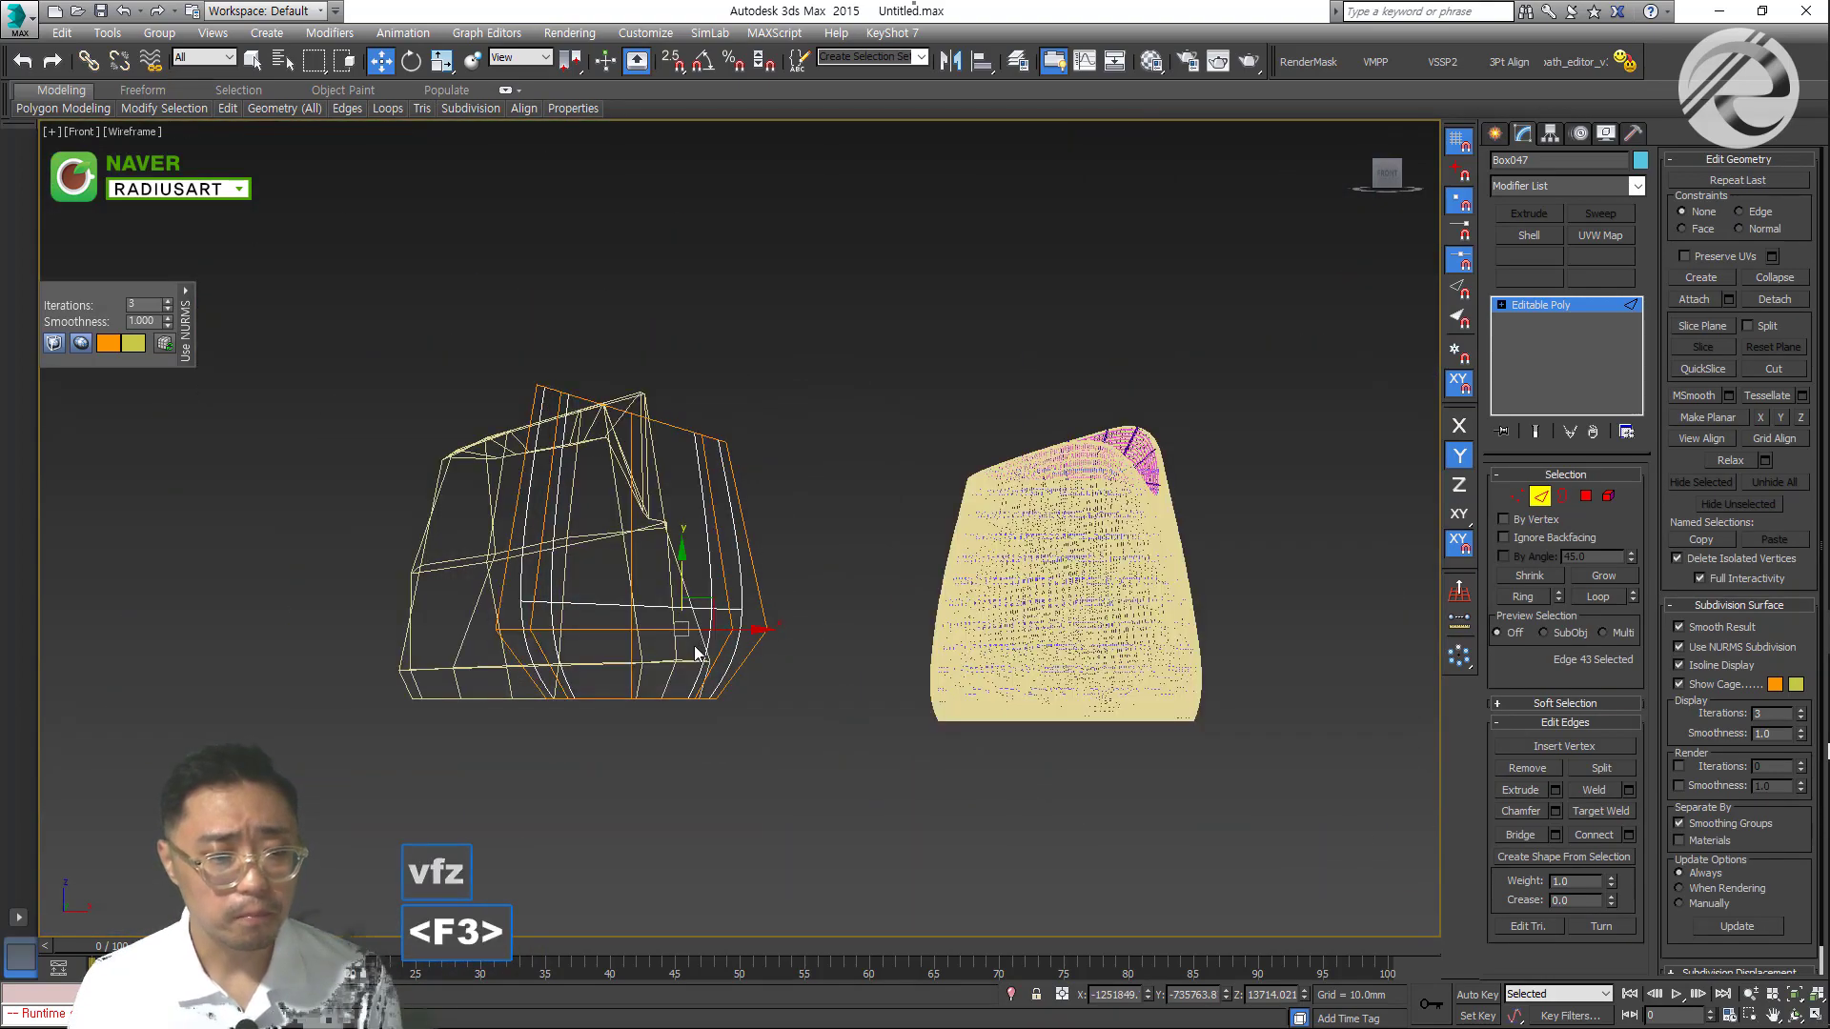
pyautogui.moveTo(237, 536); pyautogui.dragTo(234, 538)
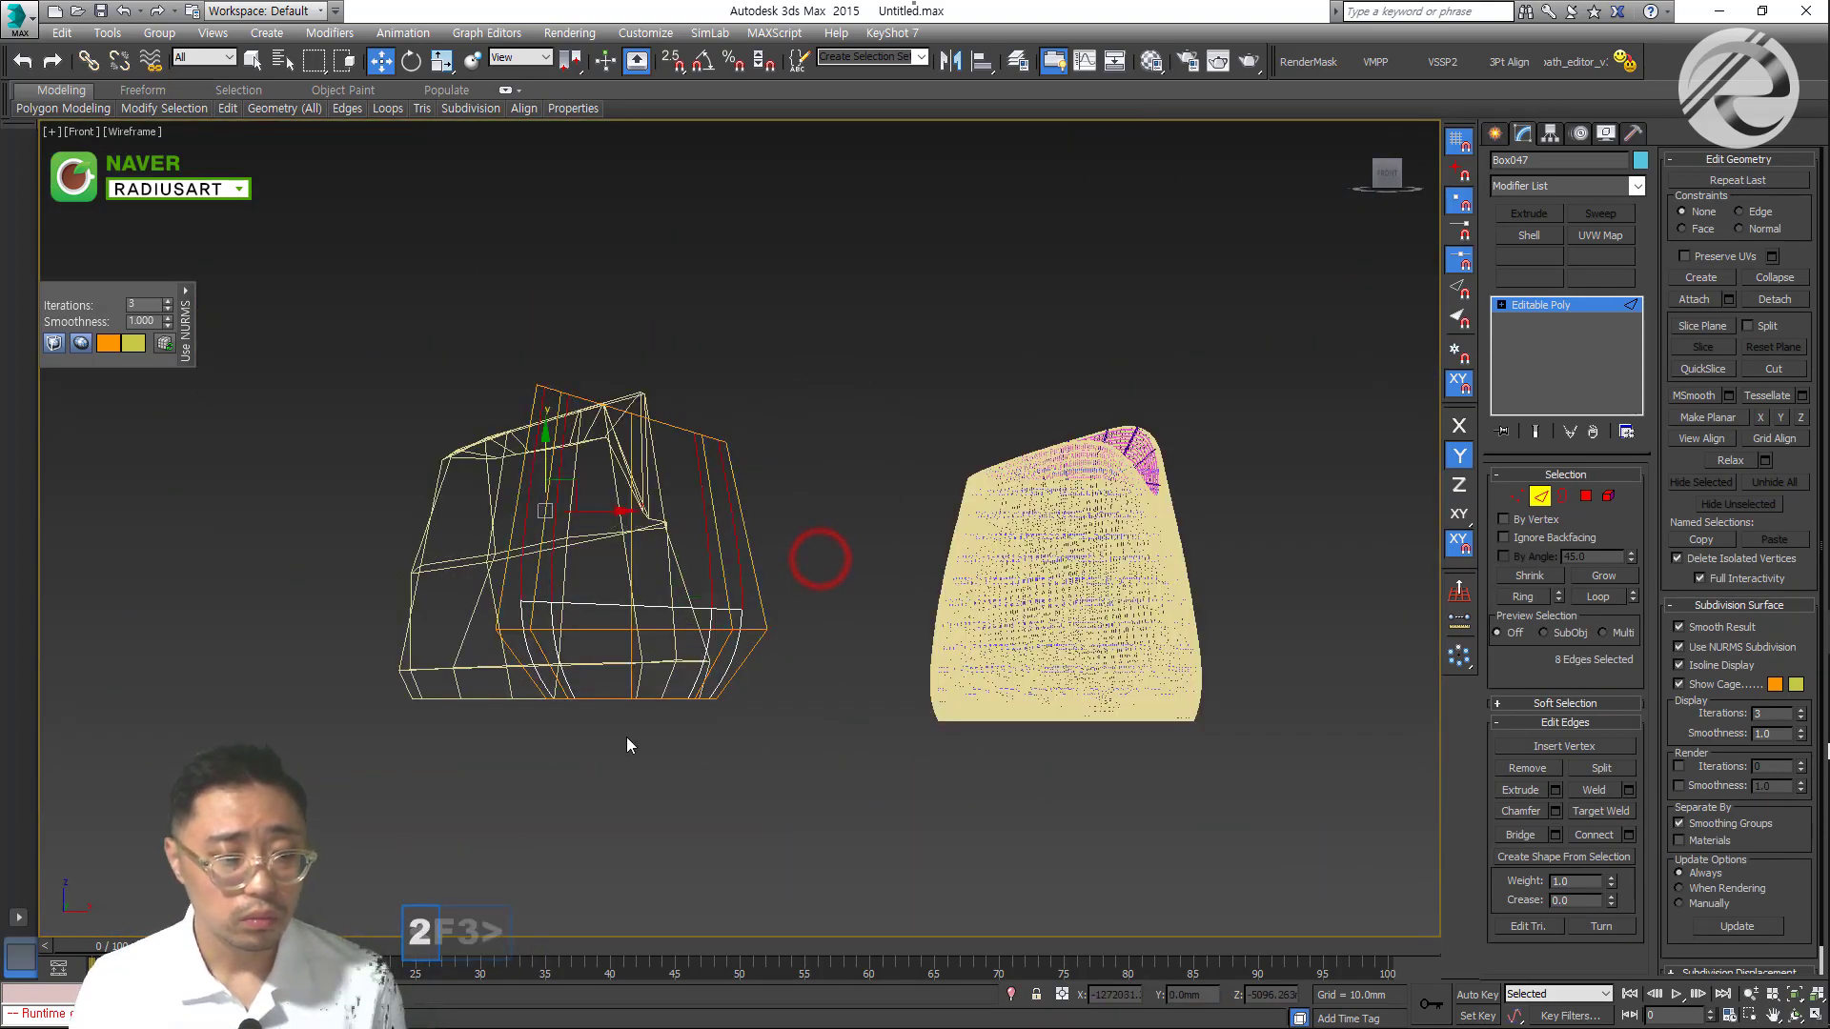
pyautogui.rightClick(645, 747)
pyautogui.click(625, 805)
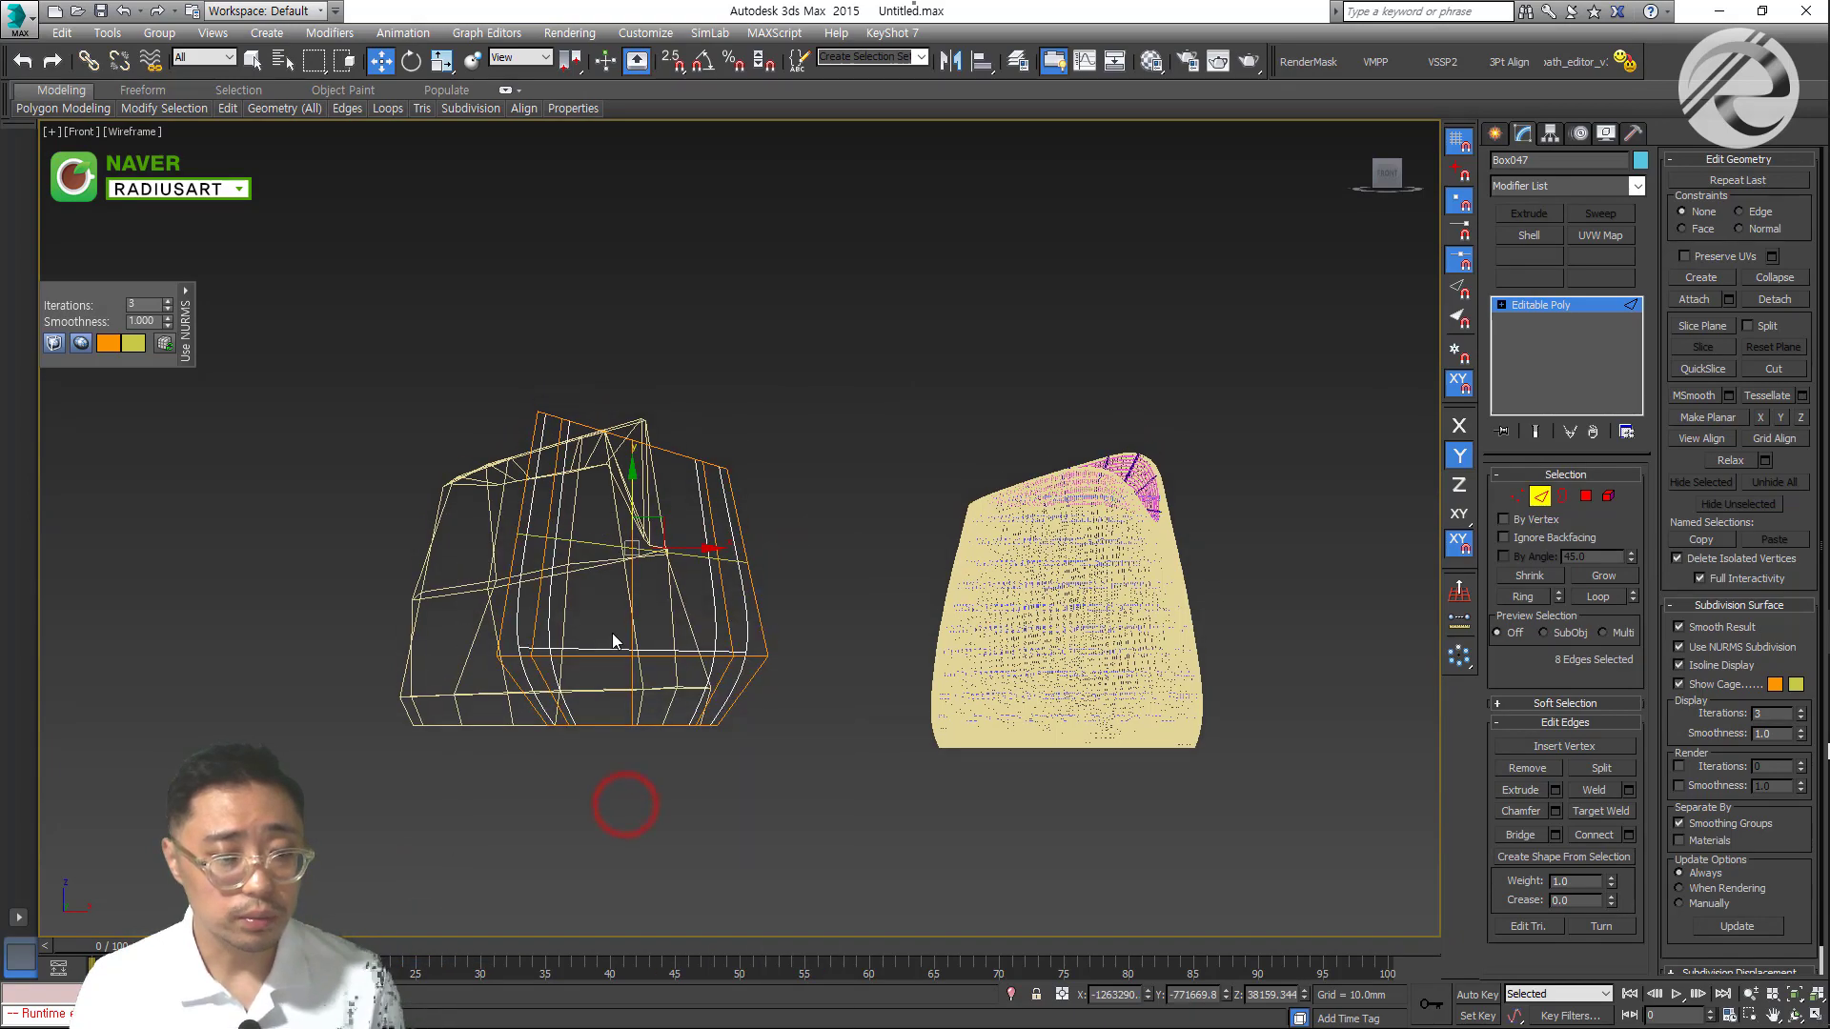
# Select a single side edge of the new upper ring and move it inward along the Y axis to curve the side profile
pyautogui.press('1')
pyautogui.press('F3')
pyautogui.moveTo(684, 599)
pyautogui.keyDown('alt'); pyautogui.mouseDown(button='middle')
pyautogui.moveTo(581, 644)
pyautogui.moveTo(699, 614)
pyautogui.moveTo(644, 605)
pyautogui.moveTo(746, 572)
pyautogui.moveTo(682, 600)
pyautogui.mouseUp(button='middle'); pyautogui.keyUp('alt')
pyautogui.press('2')
pyautogui.click(660, 606)
pyautogui.scroll(3, 709, 610)
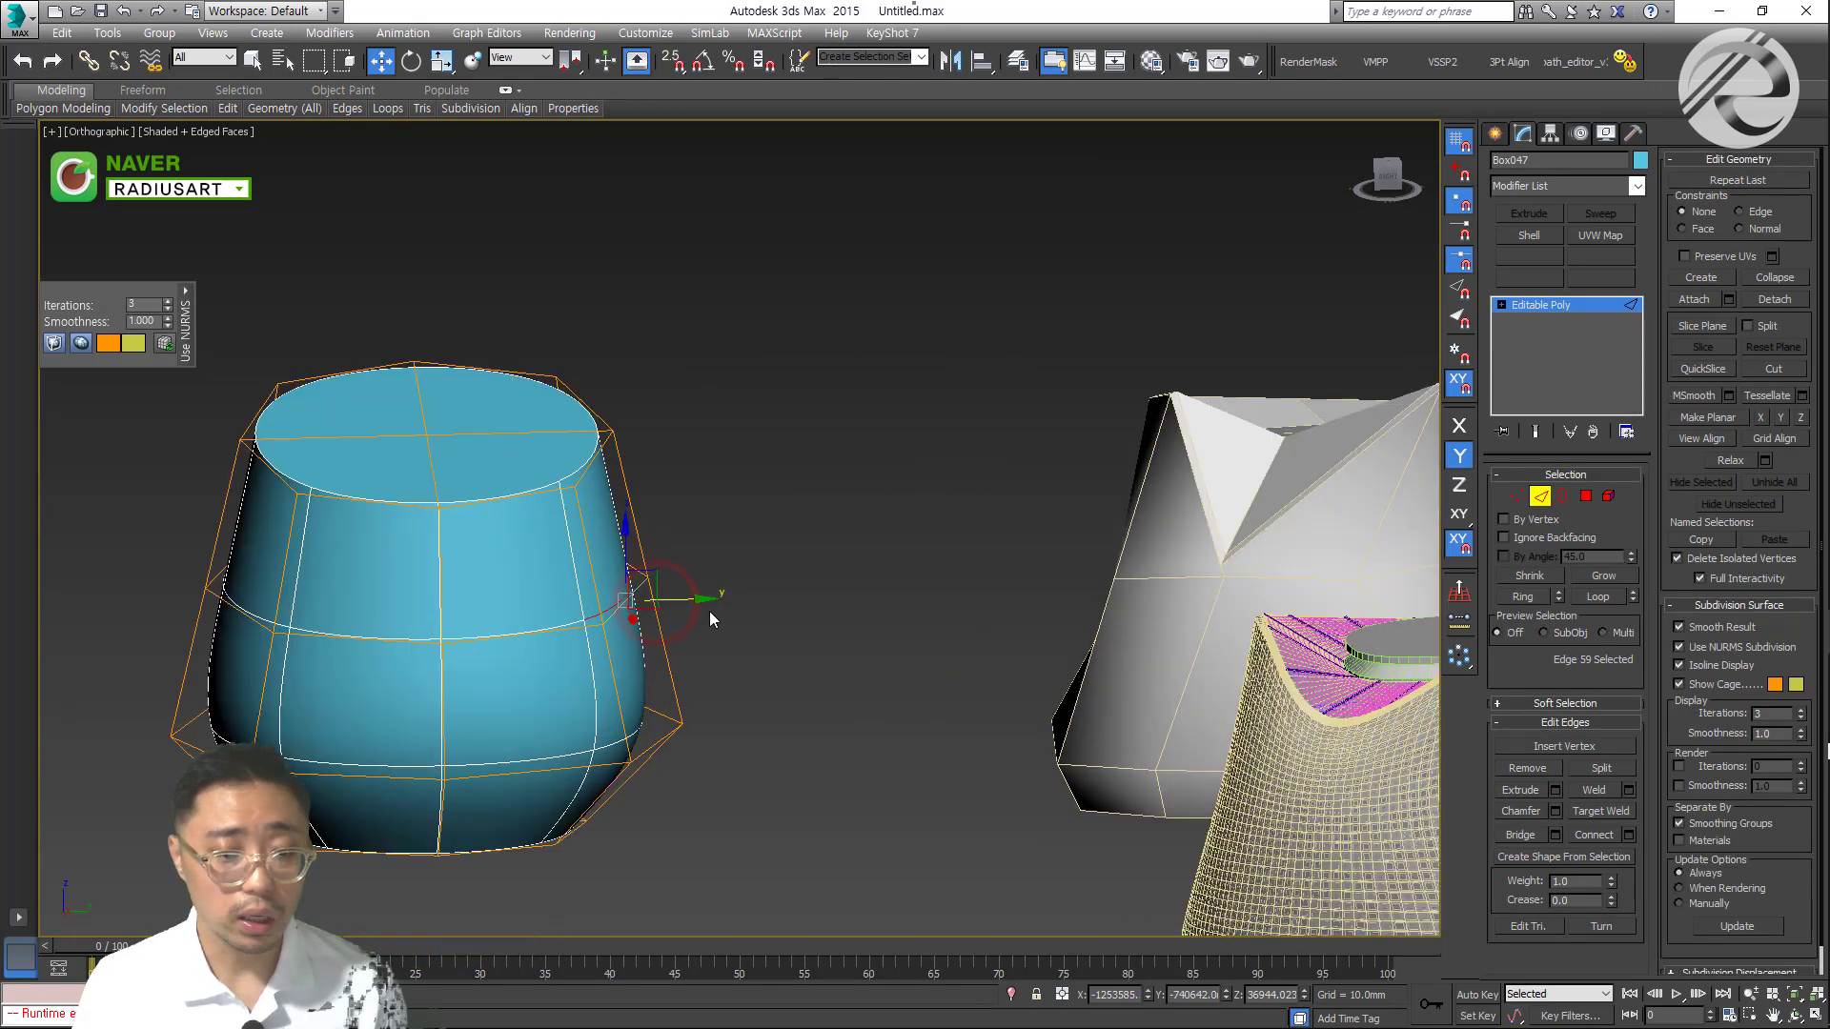
pyautogui.moveTo(693, 597); pyautogui.dragTo(628, 603)
pyautogui.scroll(-3, 628, 603)
pyautogui.keyDown('alt'); pyautogui.moveTo(628, 603); pyautogui.dragTo(655, 477, button='middle'); pyautogui.keyUp('alt')
pyautogui.keyDown('alt'); pyautogui.moveTo(627, 755); pyautogui.dragTo(457, 732, button='middle'); pyautogui.keyUp('alt')
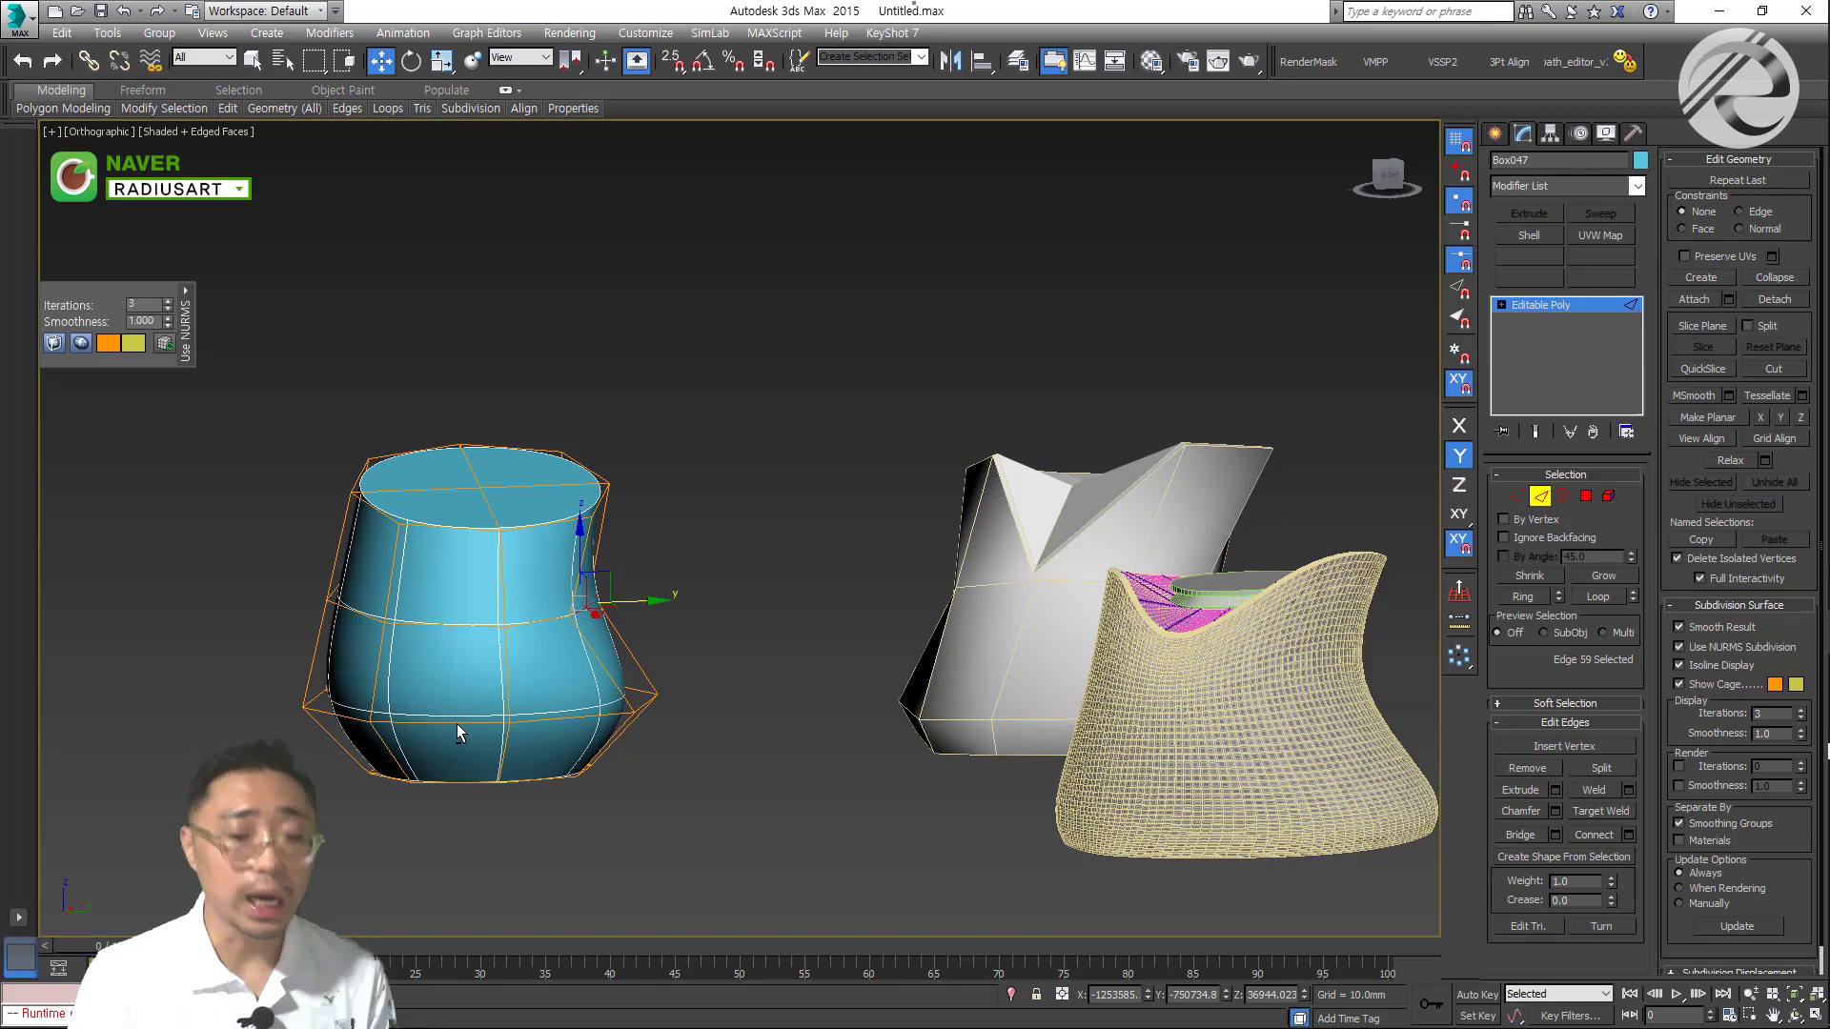
# Turn on NURMS subdivision for the gray vessel and compare its shape with the blue object from several angles
pyautogui.keyDown('alt'); pyautogui.moveTo(660, 653); pyautogui.dragTo(1075, 525, button='middle'); pyautogui.keyUp('alt')
pyautogui.click(1498, 135)
pyautogui.click(764, 541)
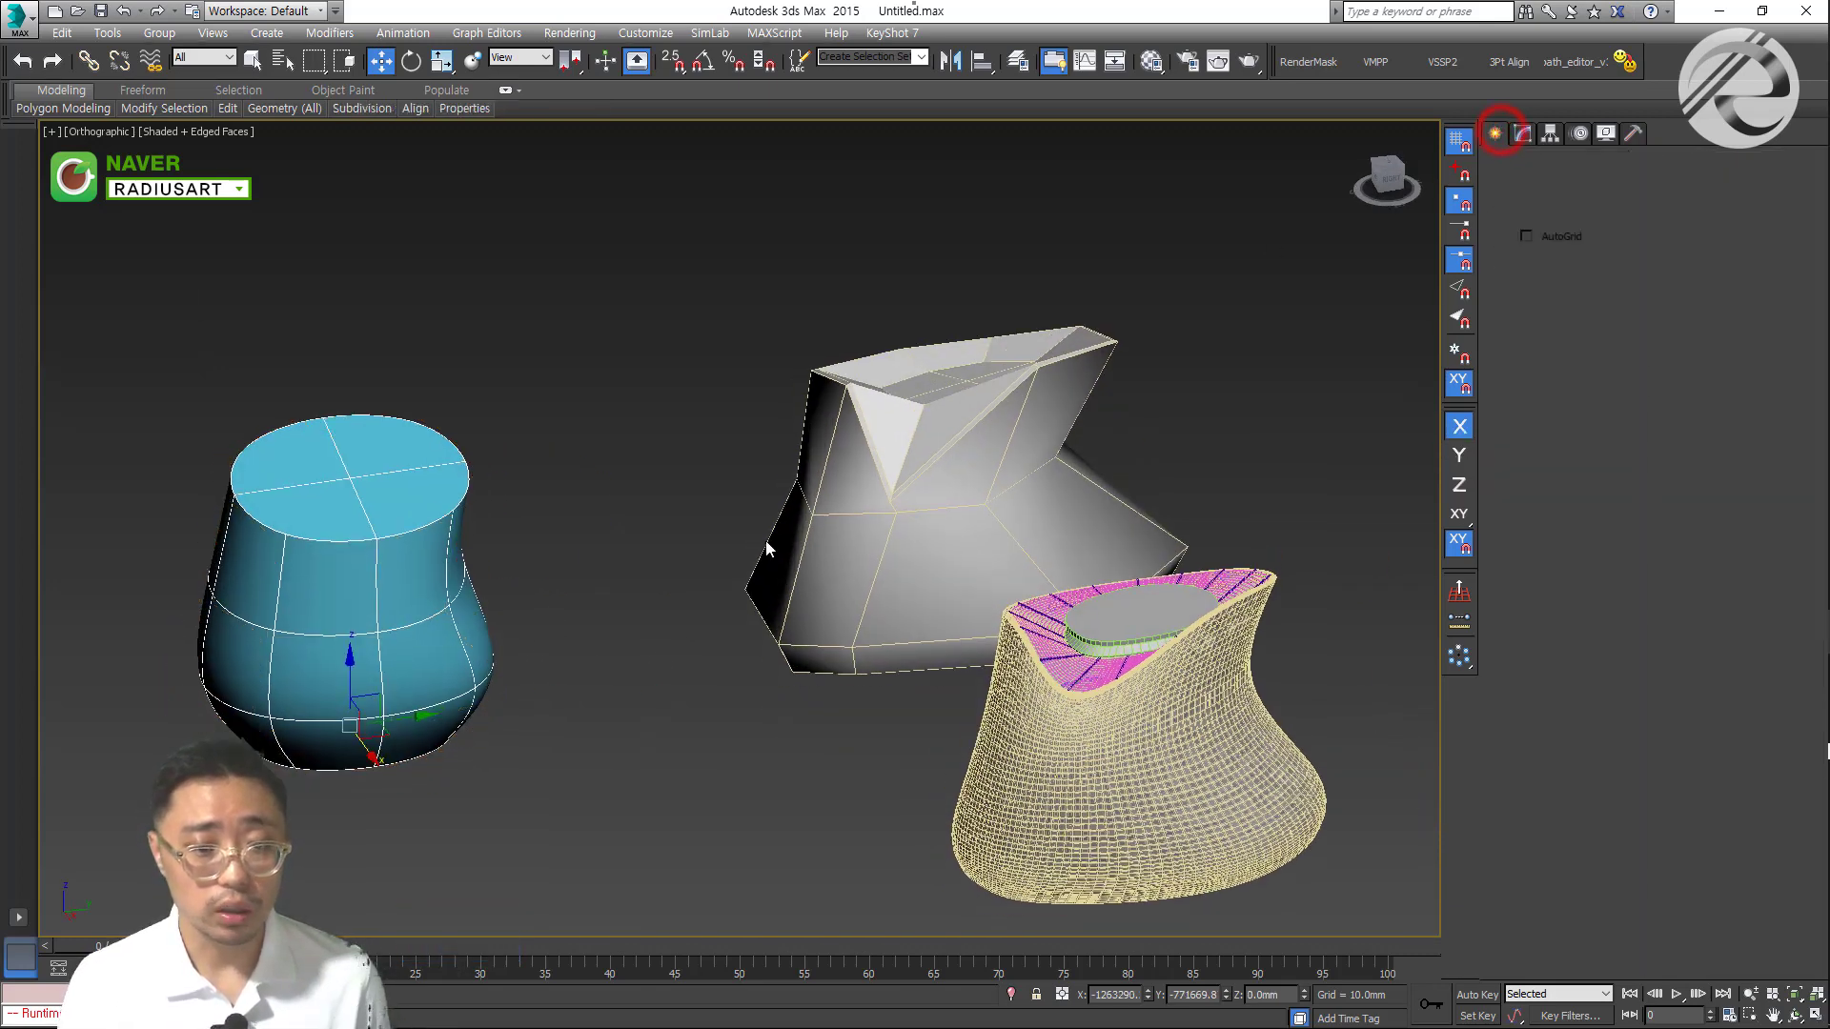
pyautogui.rightClick(953, 438)
pyautogui.click(905, 319)
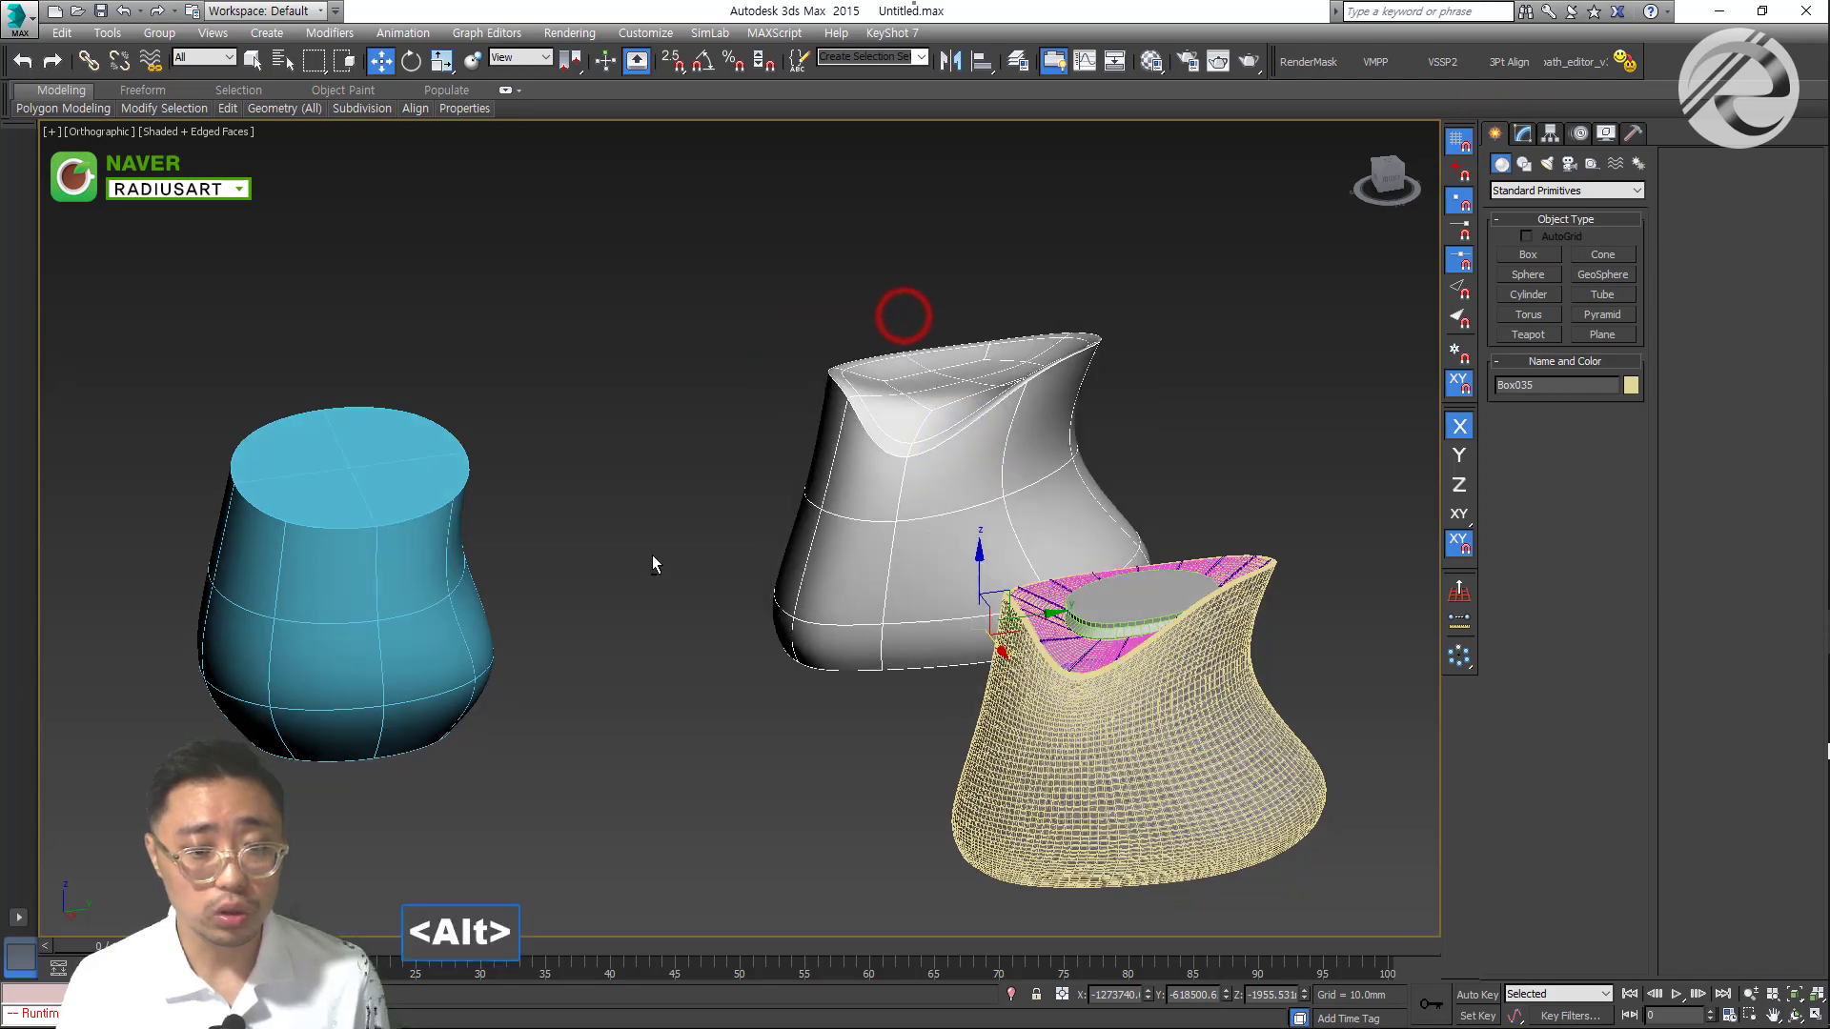
pyautogui.keyDown('alt'); pyautogui.moveTo(654, 564); pyautogui.dragTo(910, 634, button='middle'); pyautogui.keyUp('alt')
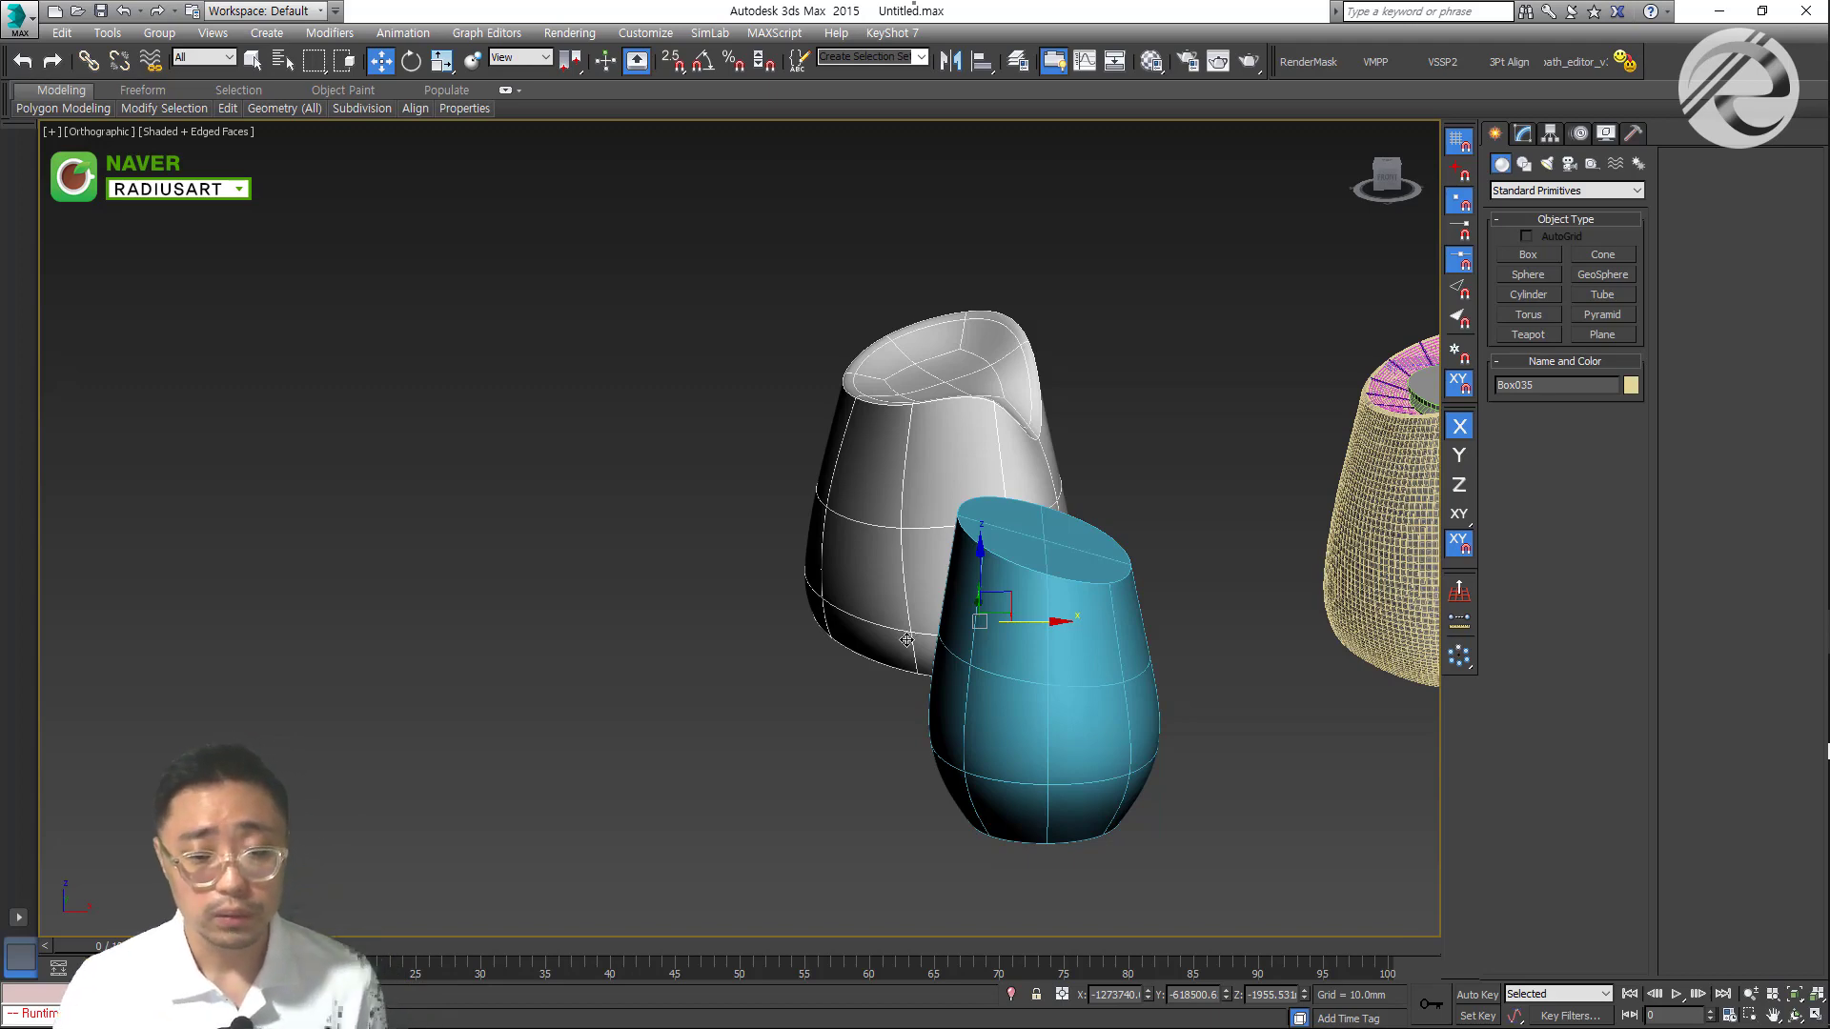
pyautogui.keyDown('alt'); pyautogui.moveTo(999, 603); pyautogui.dragTo(982, 656, button='middle'); pyautogui.keyUp('alt')
pyautogui.keyDown('alt'); pyautogui.moveTo(732, 661); pyautogui.dragTo(780, 622, button='middle'); pyautogui.keyUp('alt')
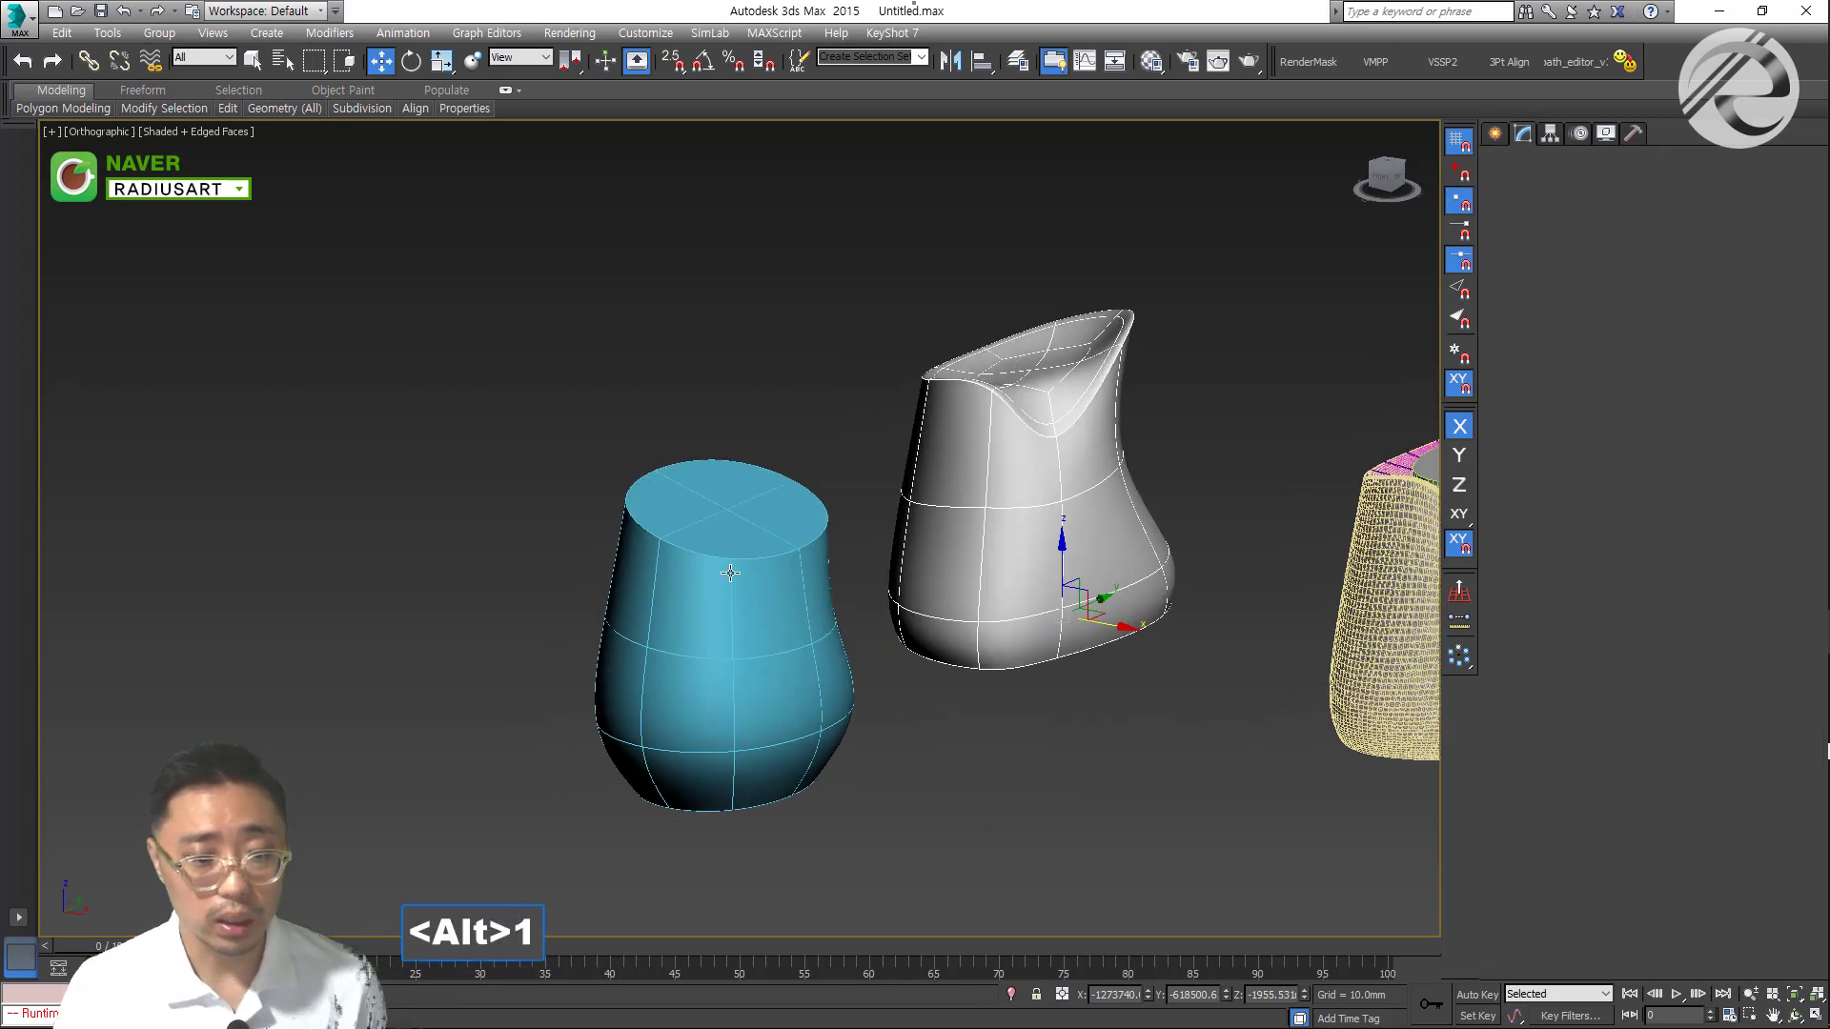
# Select the front corner vertex of the blue object's top rim and lower it along Z to form a spout-like dip
pyautogui.hotkey('alt', '1')
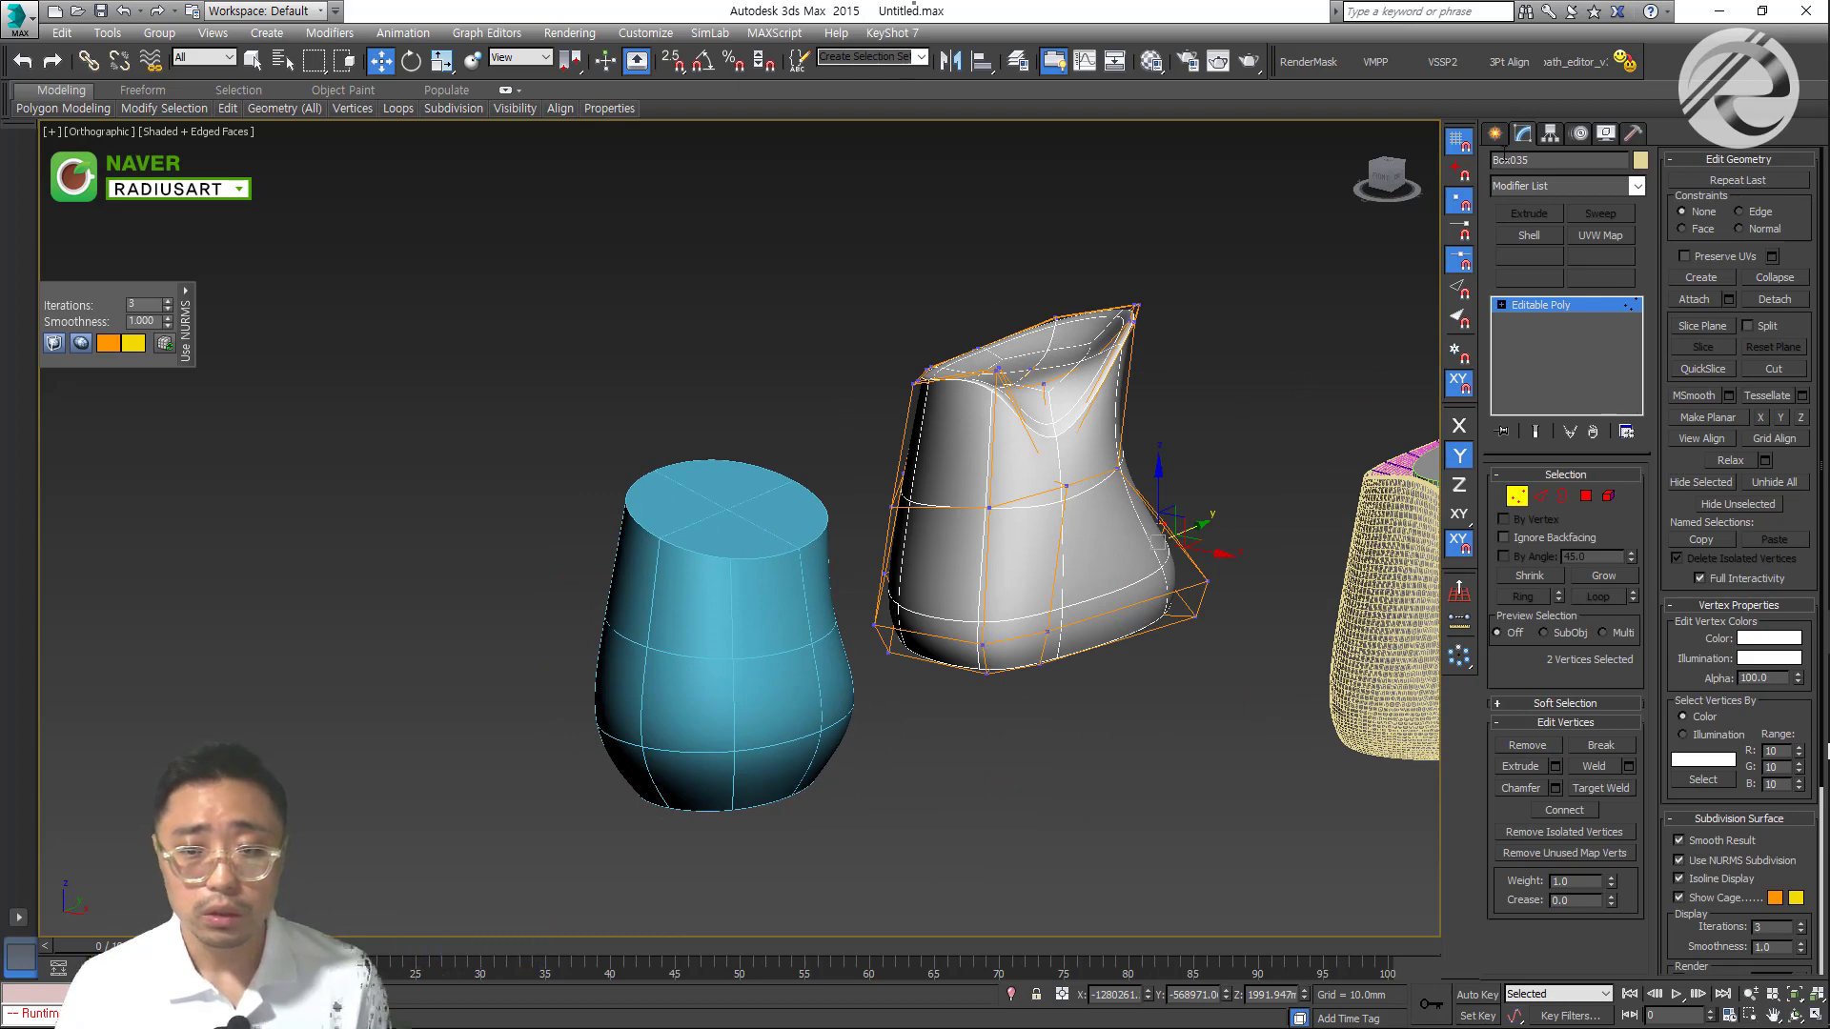
pyautogui.click(918, 877)
pyautogui.click(776, 563)
pyautogui.scroll(3, 753, 570)
pyautogui.press('1')
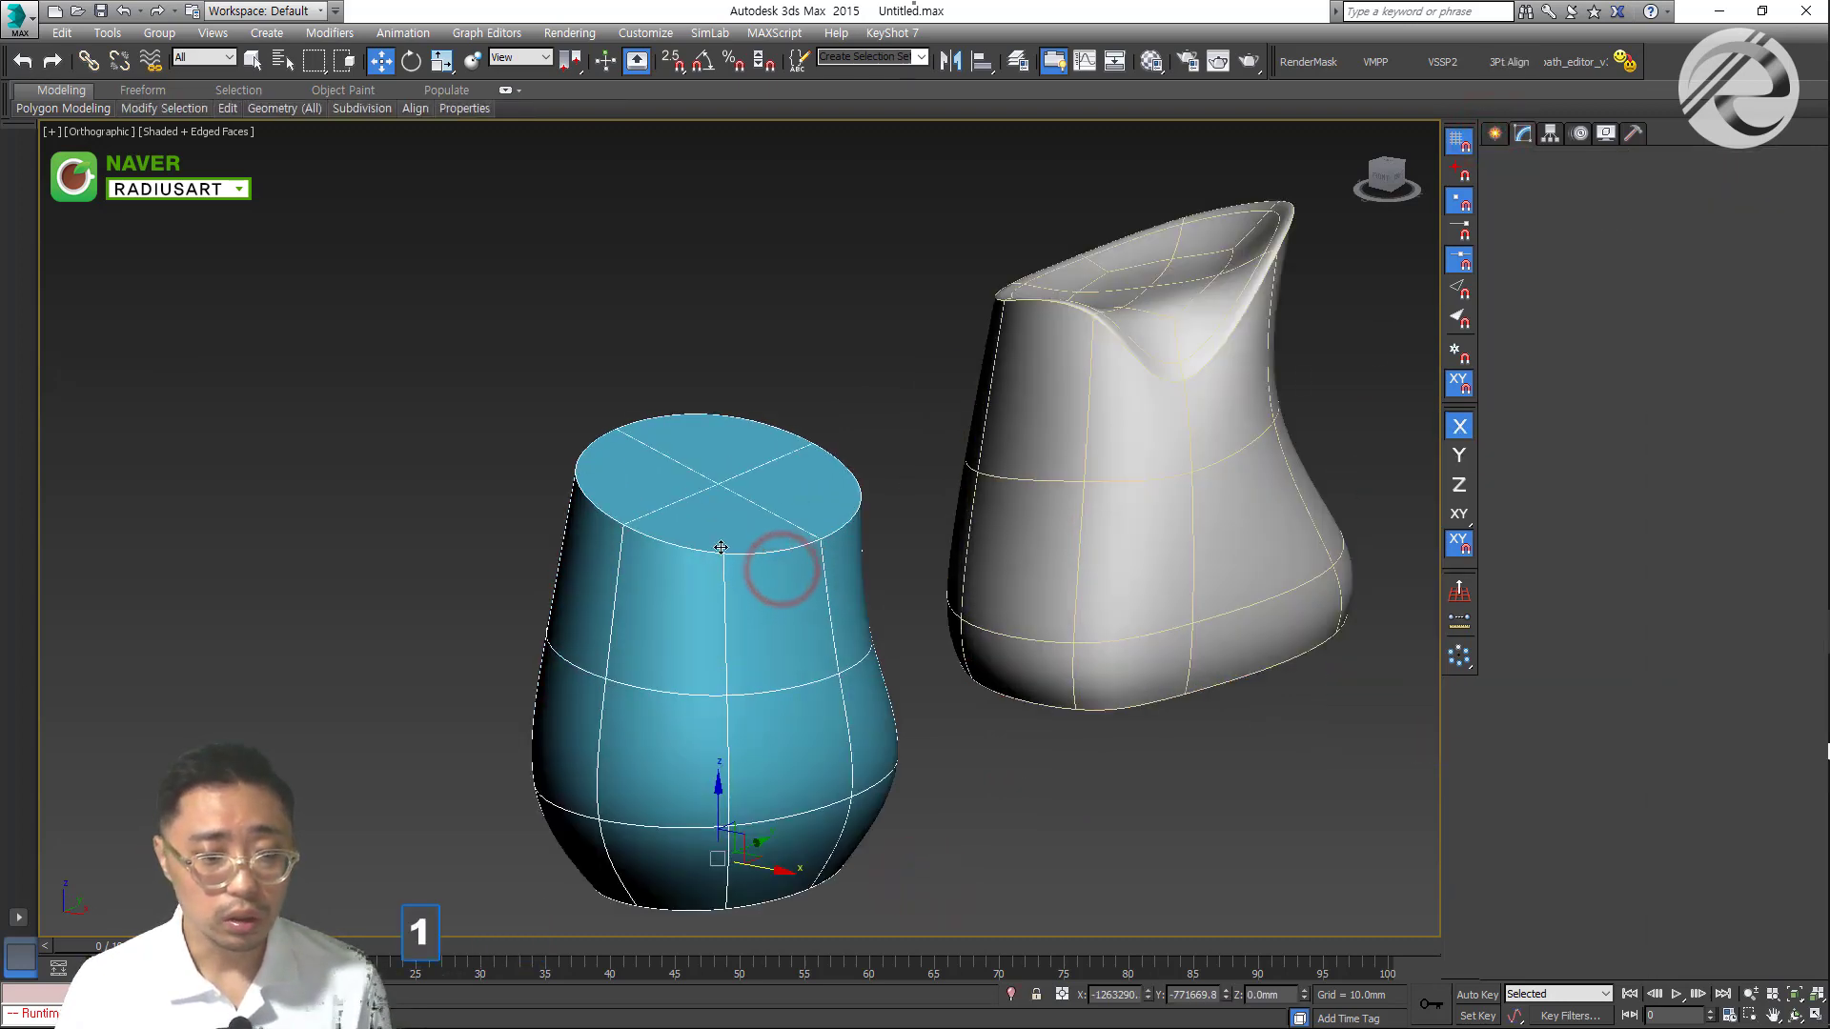
pyautogui.press('s')
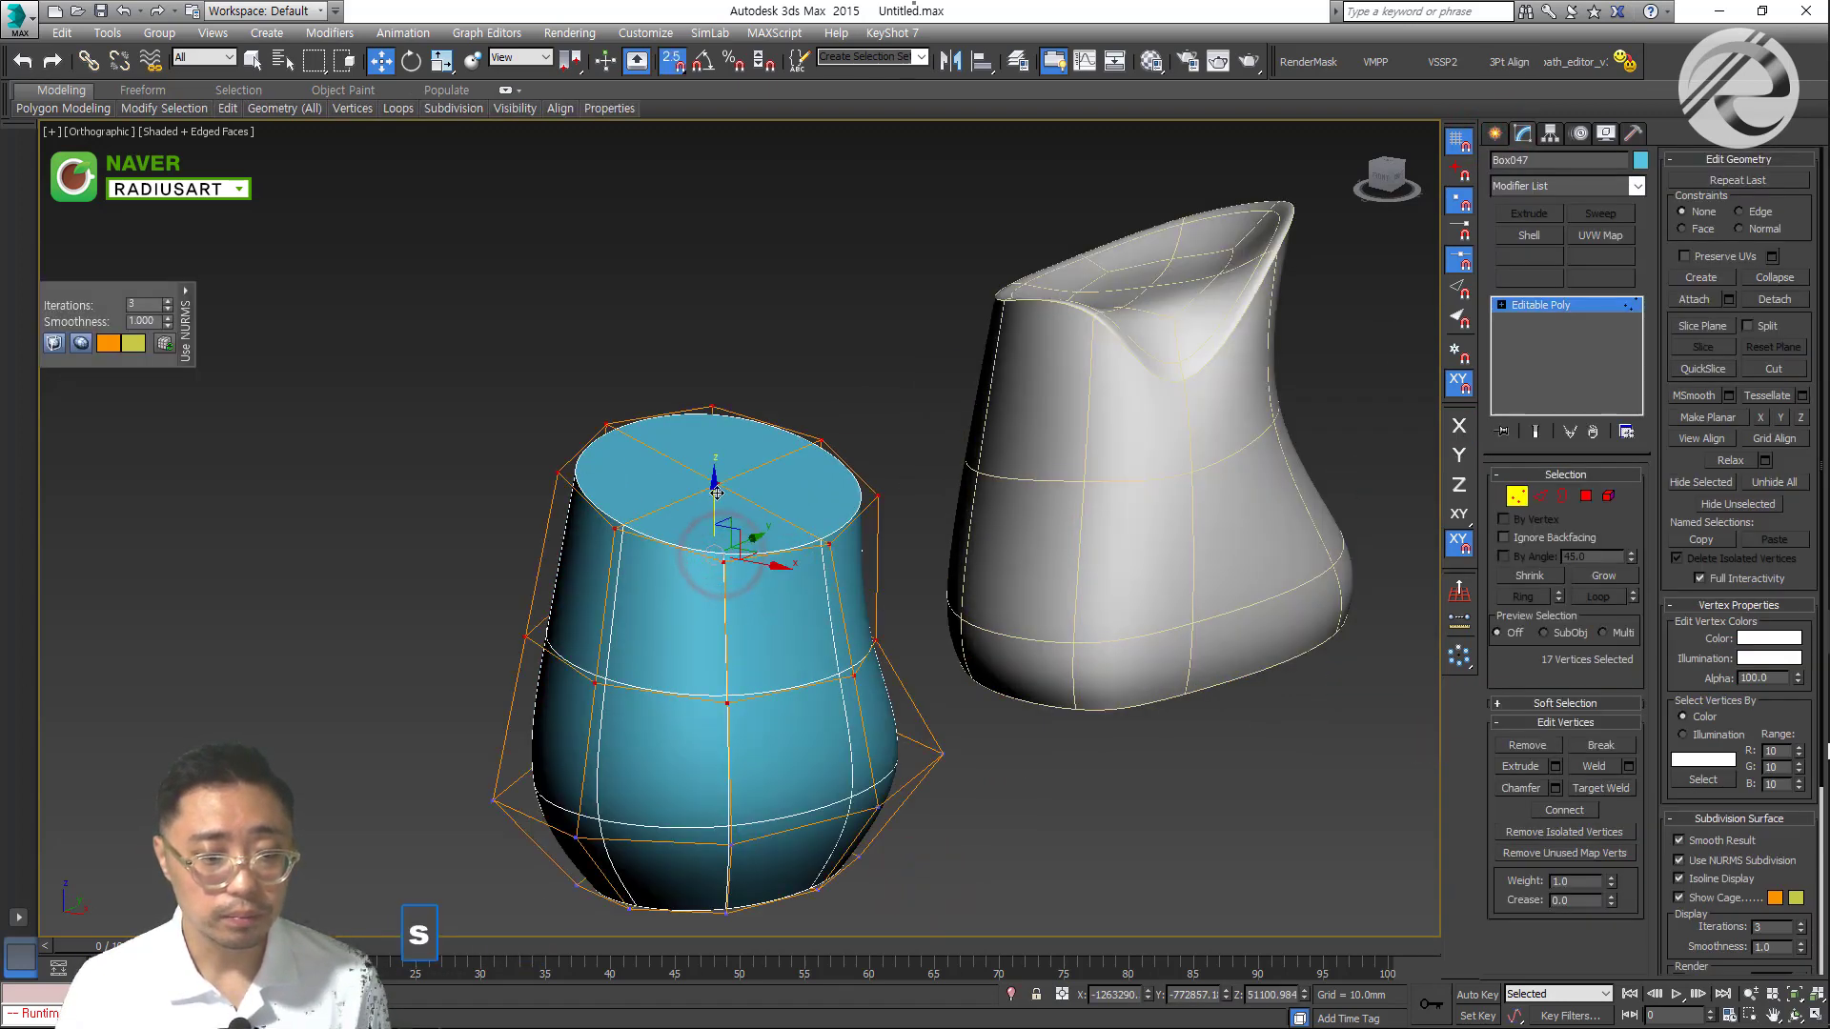
pyautogui.moveTo(715, 513); pyautogui.dragTo(717, 560)
pyautogui.click(724, 561)
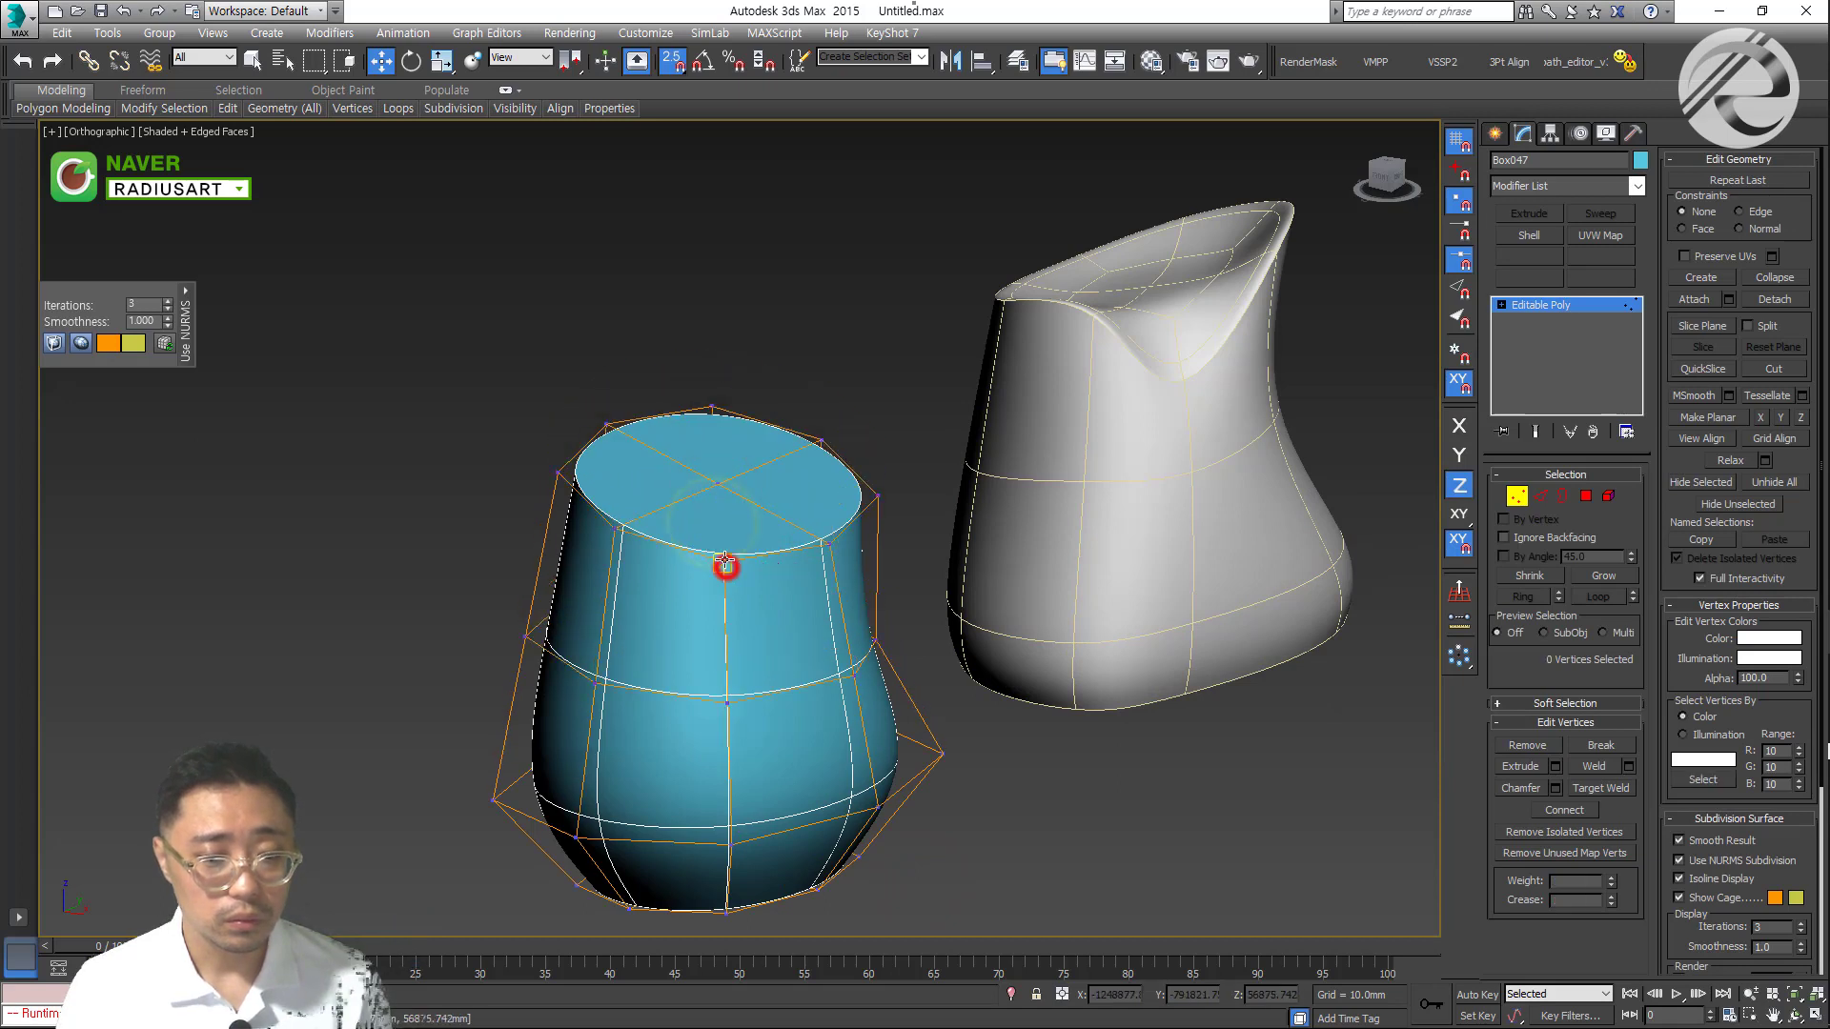
pyautogui.press('s')
pyautogui.moveTo(724, 496); pyautogui.dragTo(706, 667)
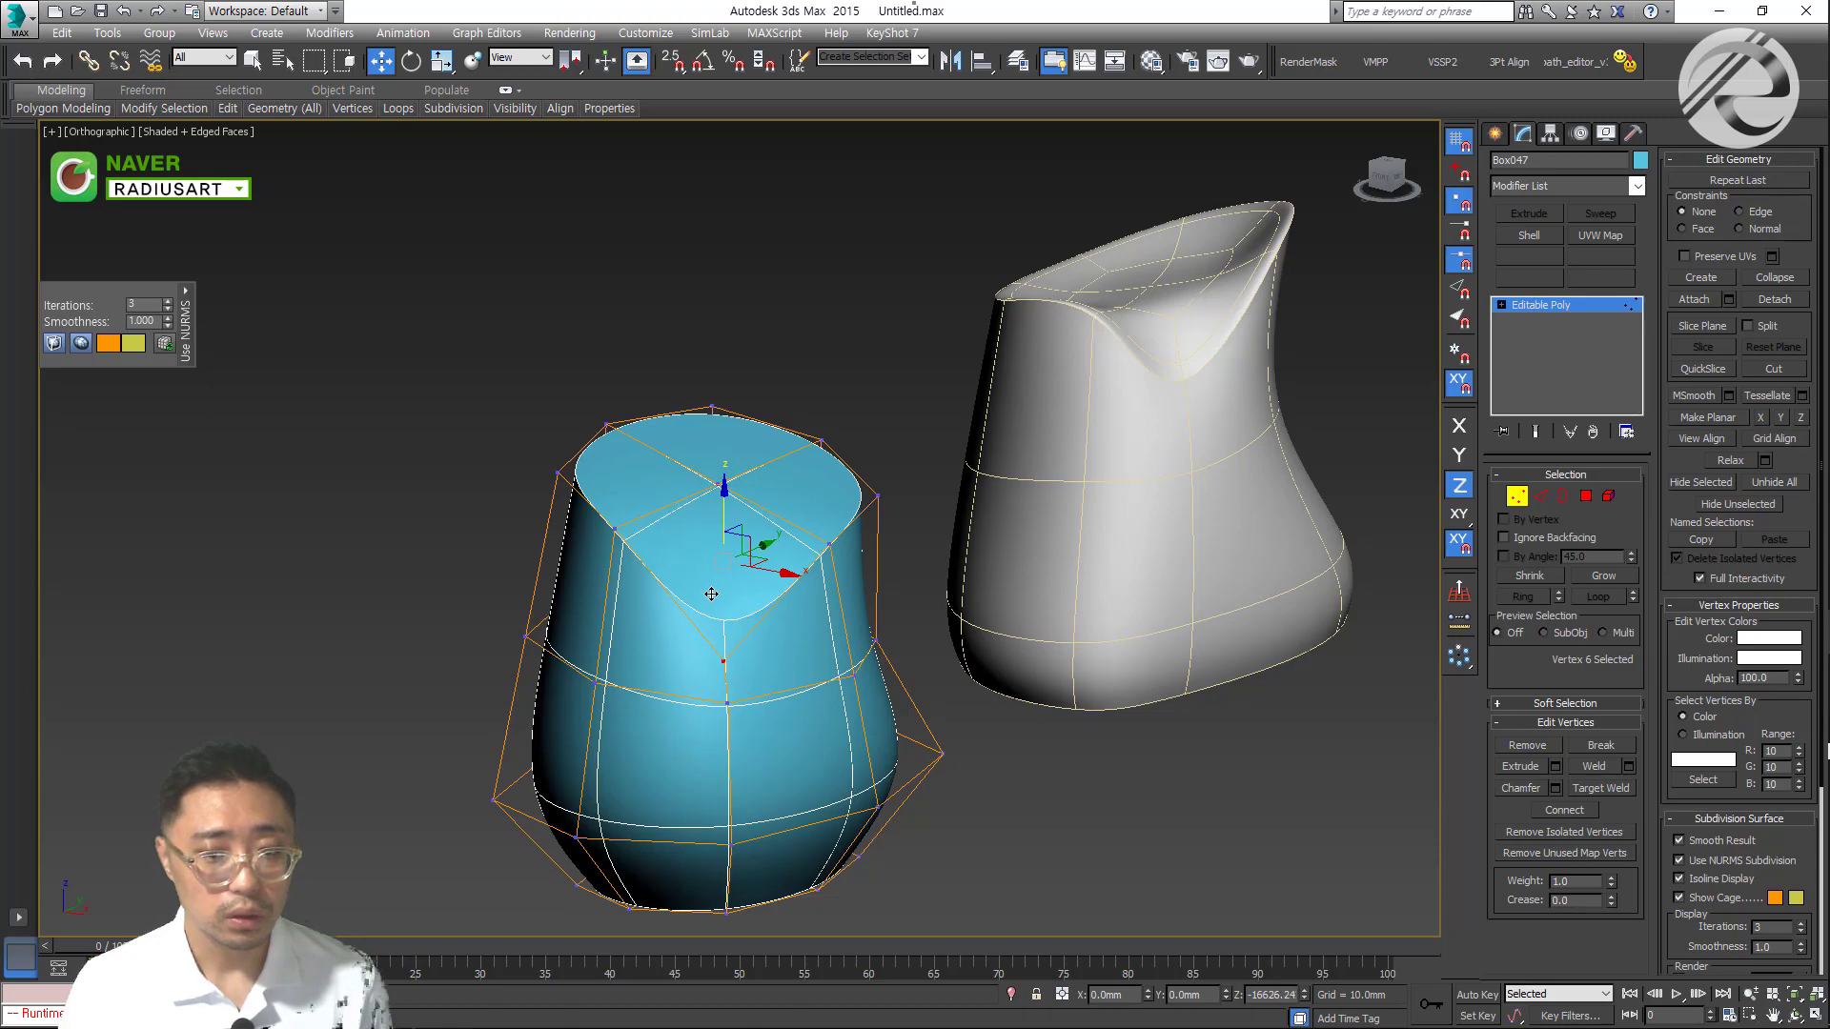
# Select the ring vertex just below the lowered rim corner and nudge it slightly in the XY plane
pyautogui.keyDown('alt'); pyautogui.moveTo(706, 667); pyautogui.dragTo(760, 673, button='middle'); pyautogui.keyUp('alt')
pyautogui.scroll(5, 746, 703)
pyautogui.click(762, 678)
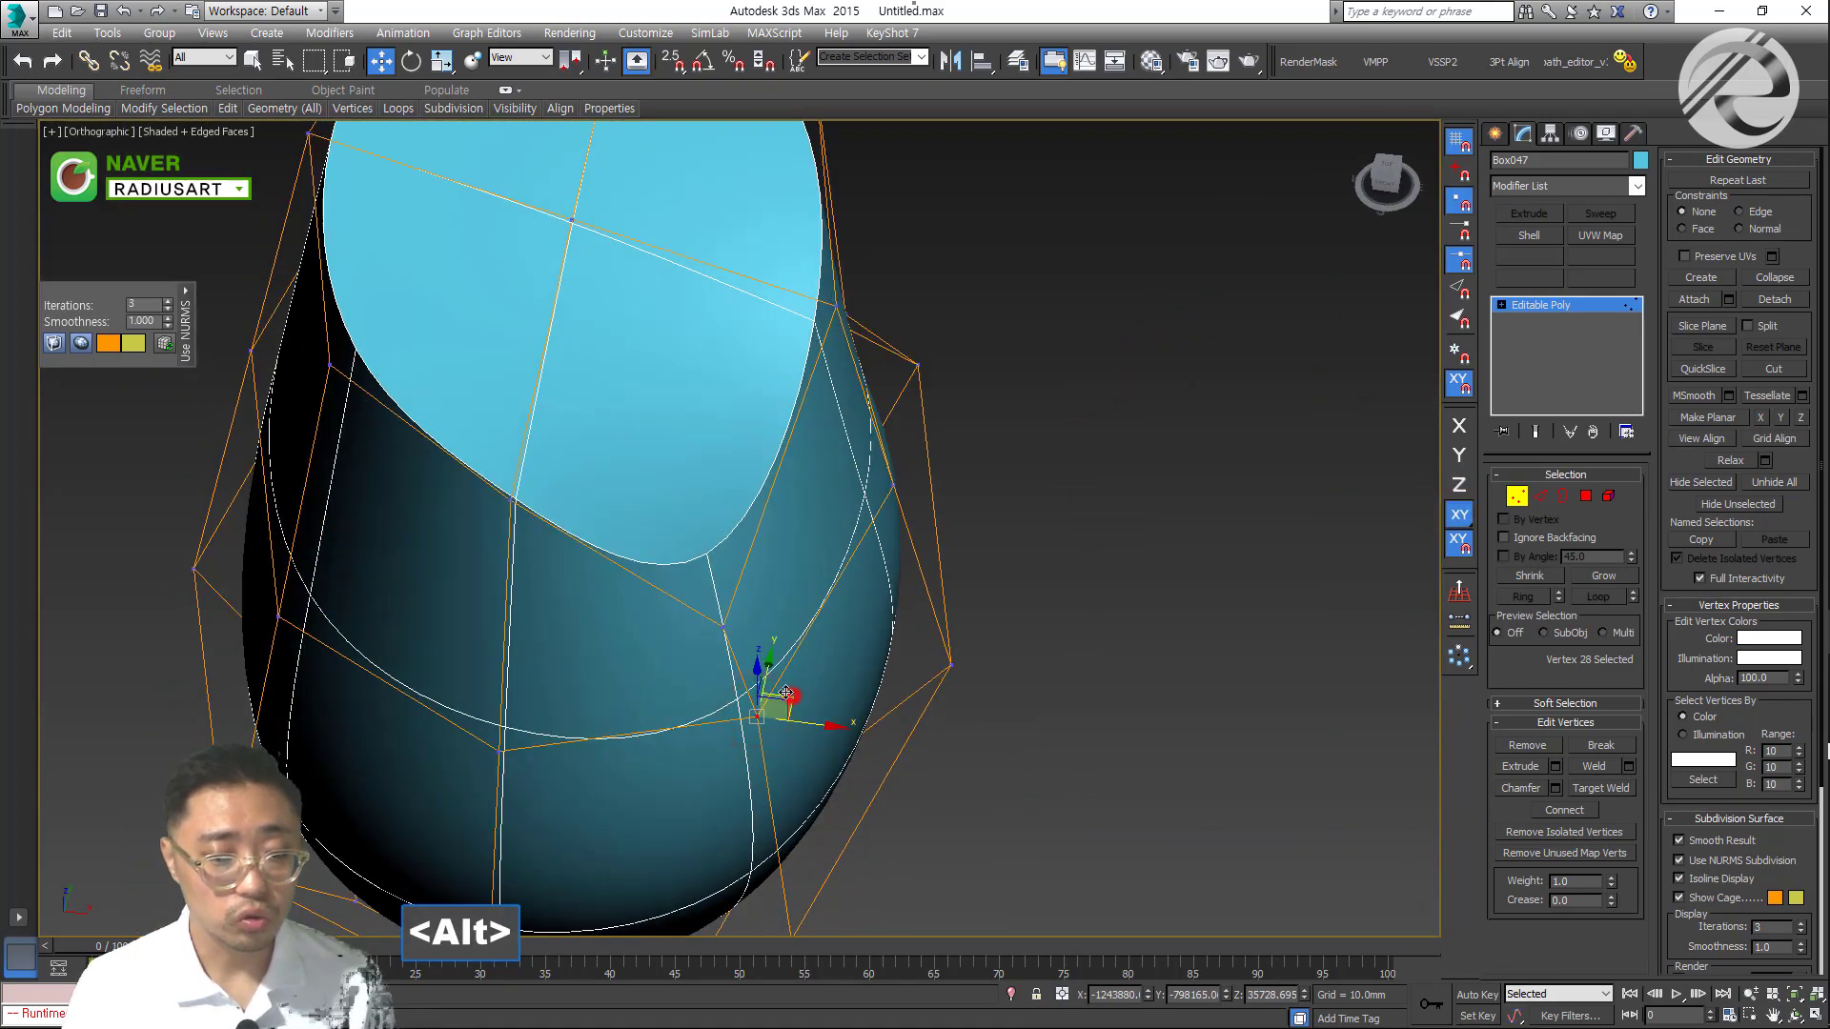
pyautogui.moveTo(762, 679); pyautogui.dragTo(766, 692)
pyautogui.keyDown('alt'); pyautogui.moveTo(766, 691); pyautogui.dragTo(542, 604, button='middle'); pyautogui.keyUp('alt')
pyautogui.scroll(-4, 672, 637)
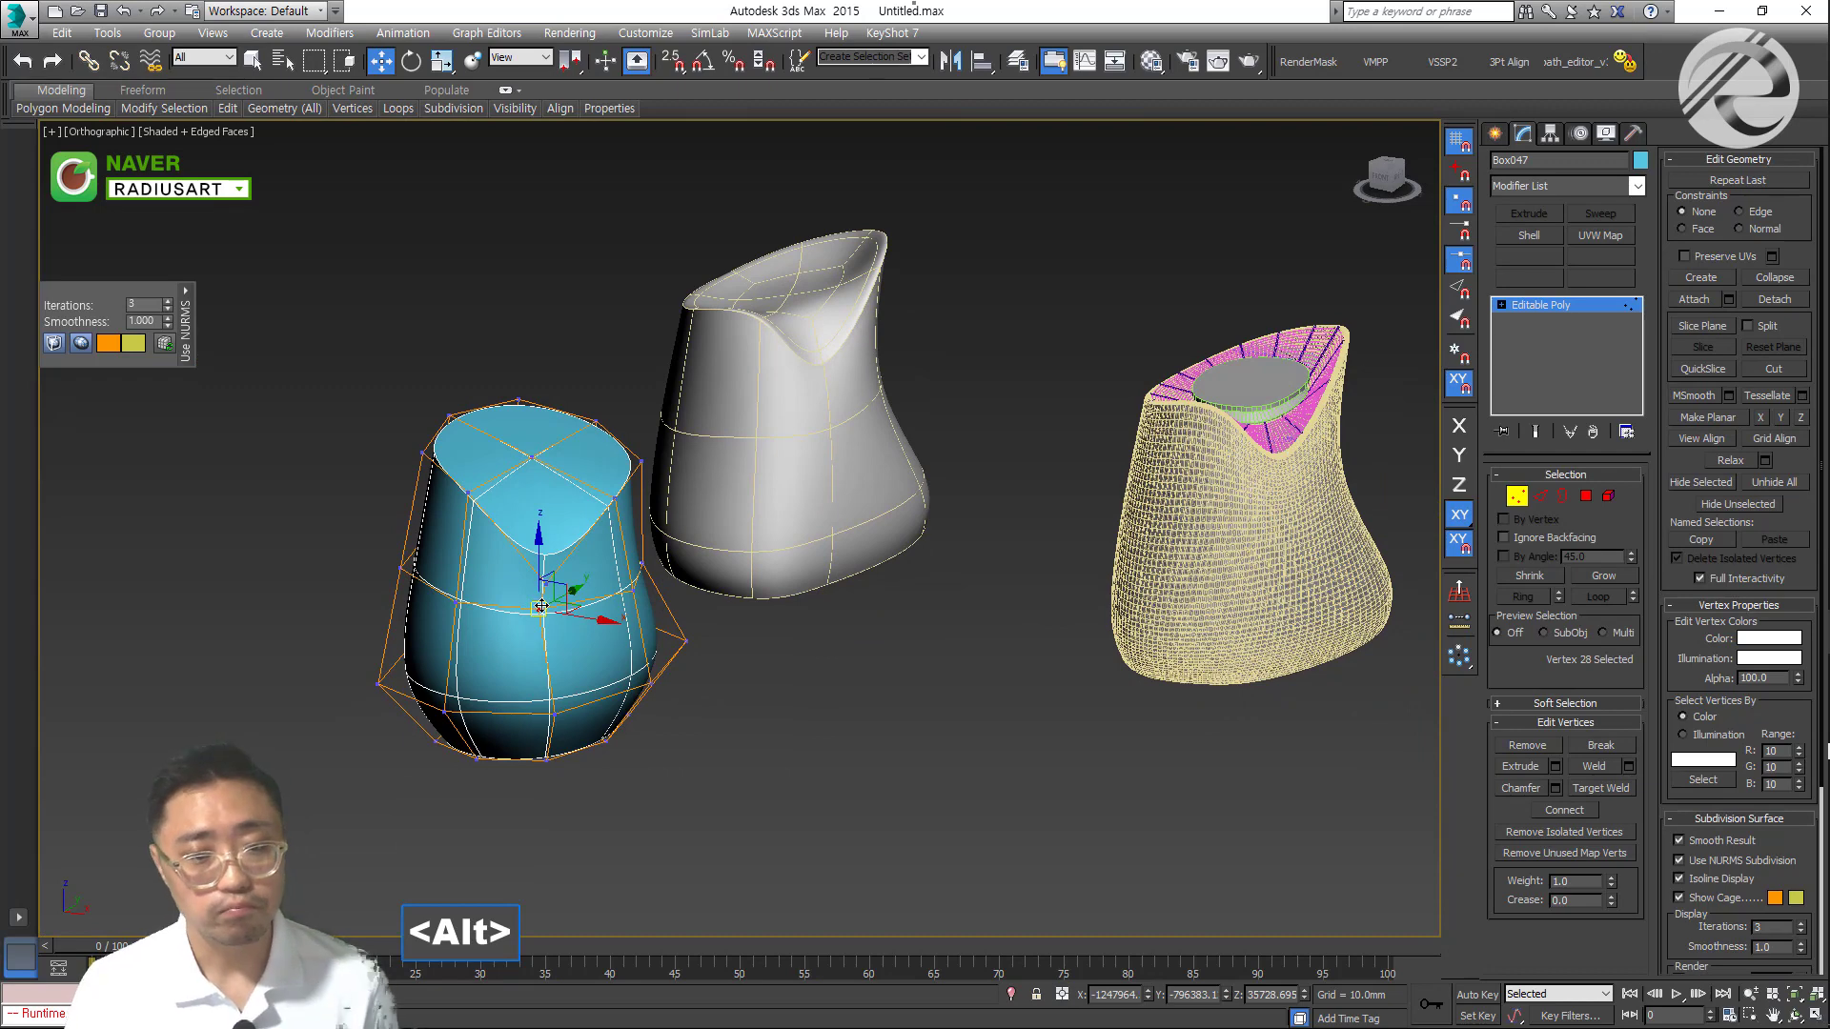
# Select the four top polygons of the blue object, turn off NURMS subdivision and inset them slightly for a thin rim
pyautogui.press('4')
pyautogui.click(529, 503)
pyautogui.keyDown('ctrl'); pyautogui.click(564, 464); pyautogui.keyUp('ctrl')
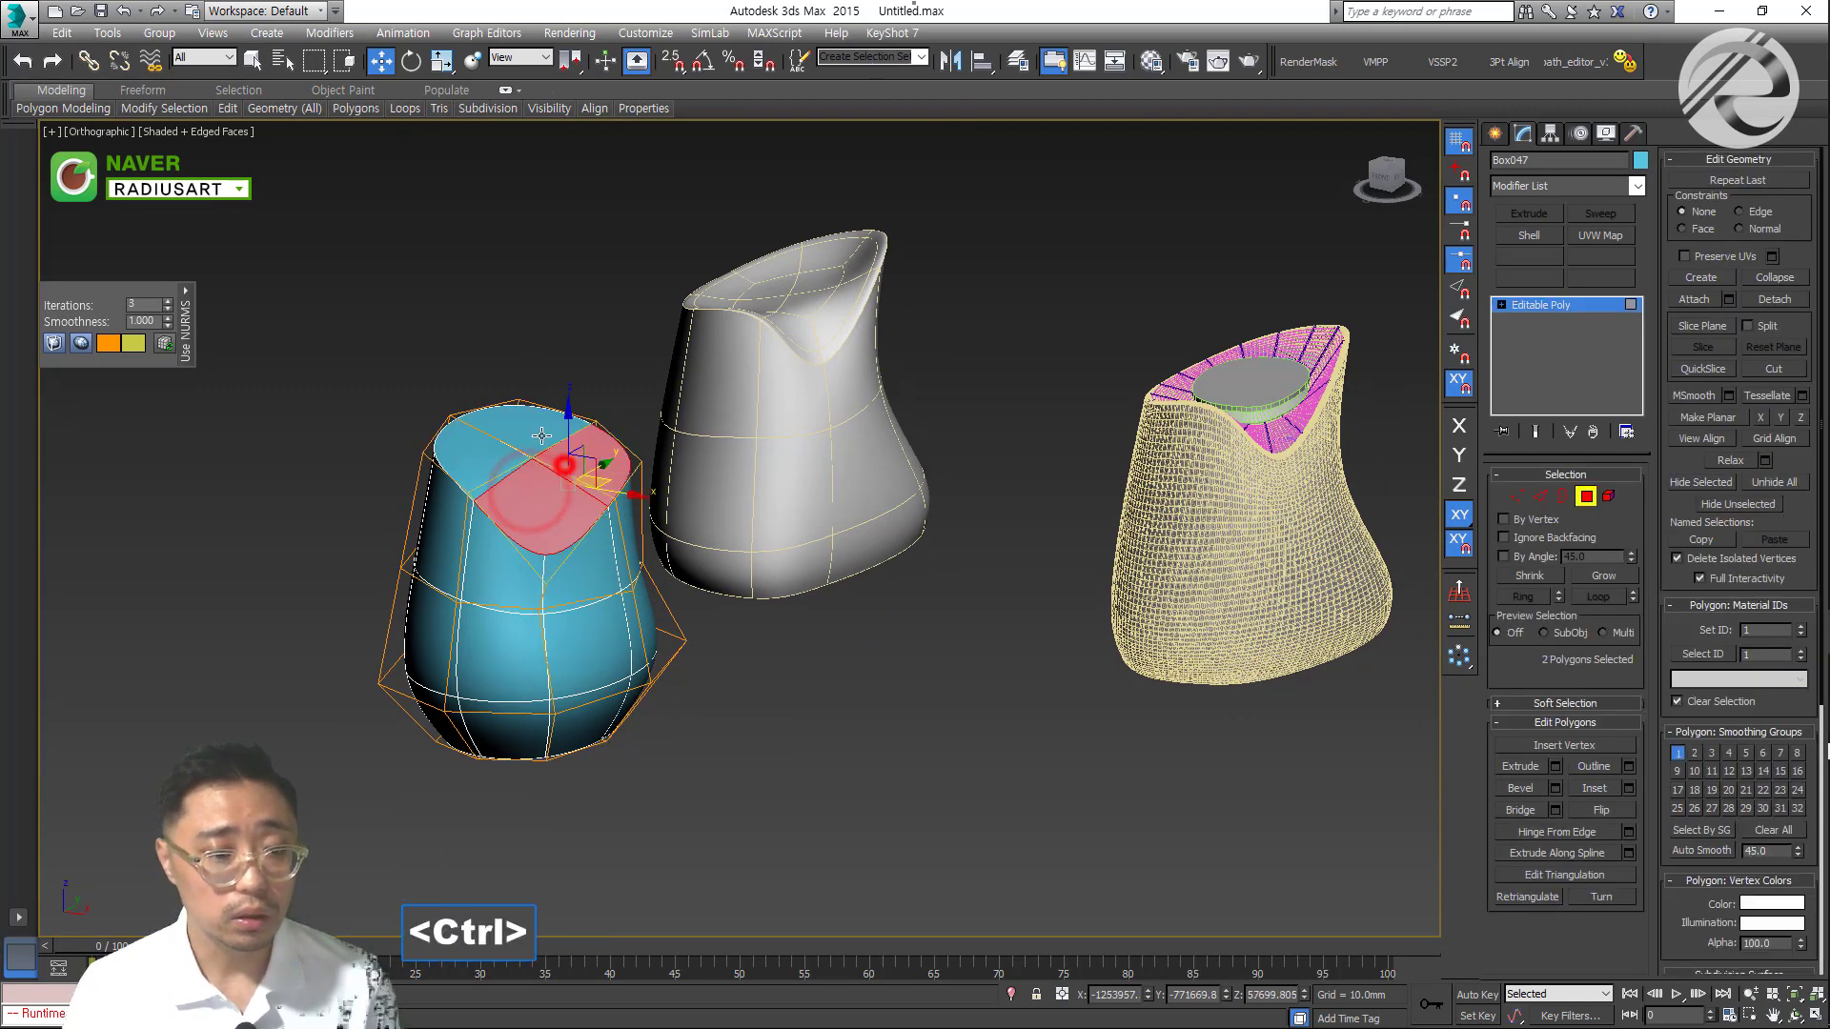
pyautogui.keyDown('ctrl'); pyautogui.click(534, 434); pyautogui.keyUp('ctrl')
pyautogui.keyDown('ctrl'); pyautogui.click(498, 441); pyautogui.keyUp('ctrl')
pyautogui.scroll(3, 529, 504)
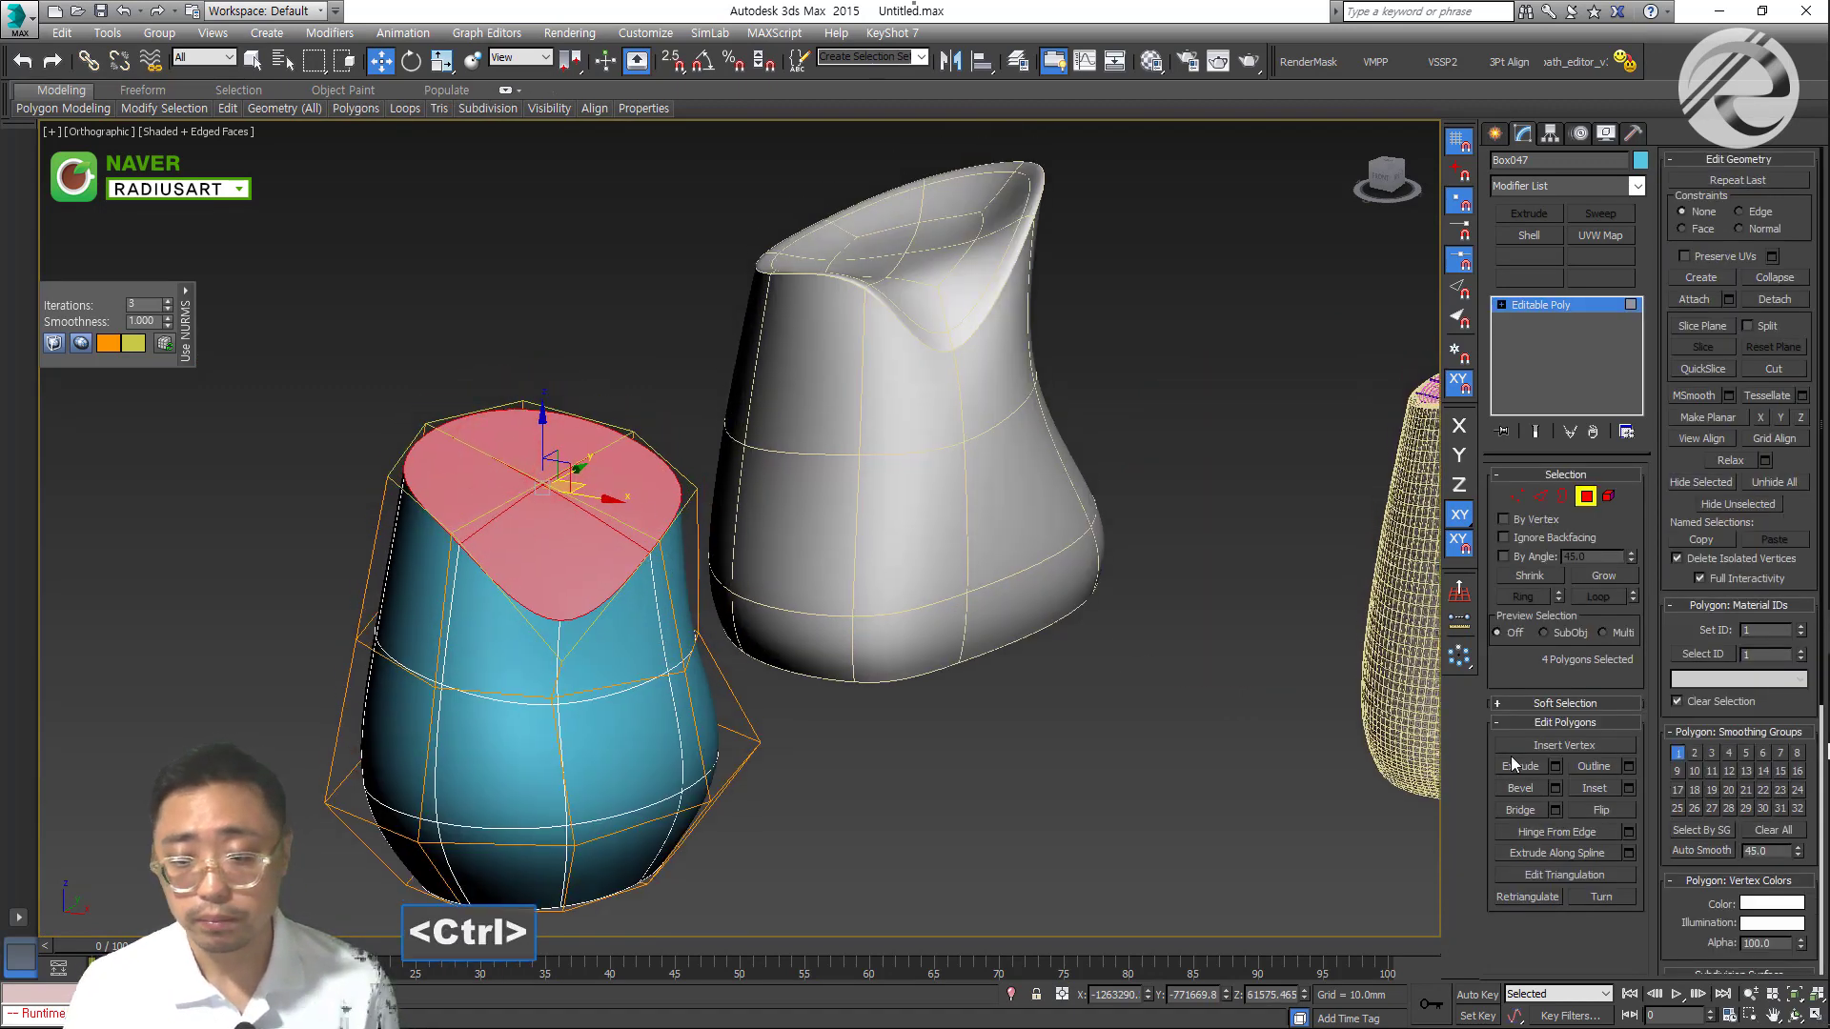
pyautogui.rightClick(742, 529)
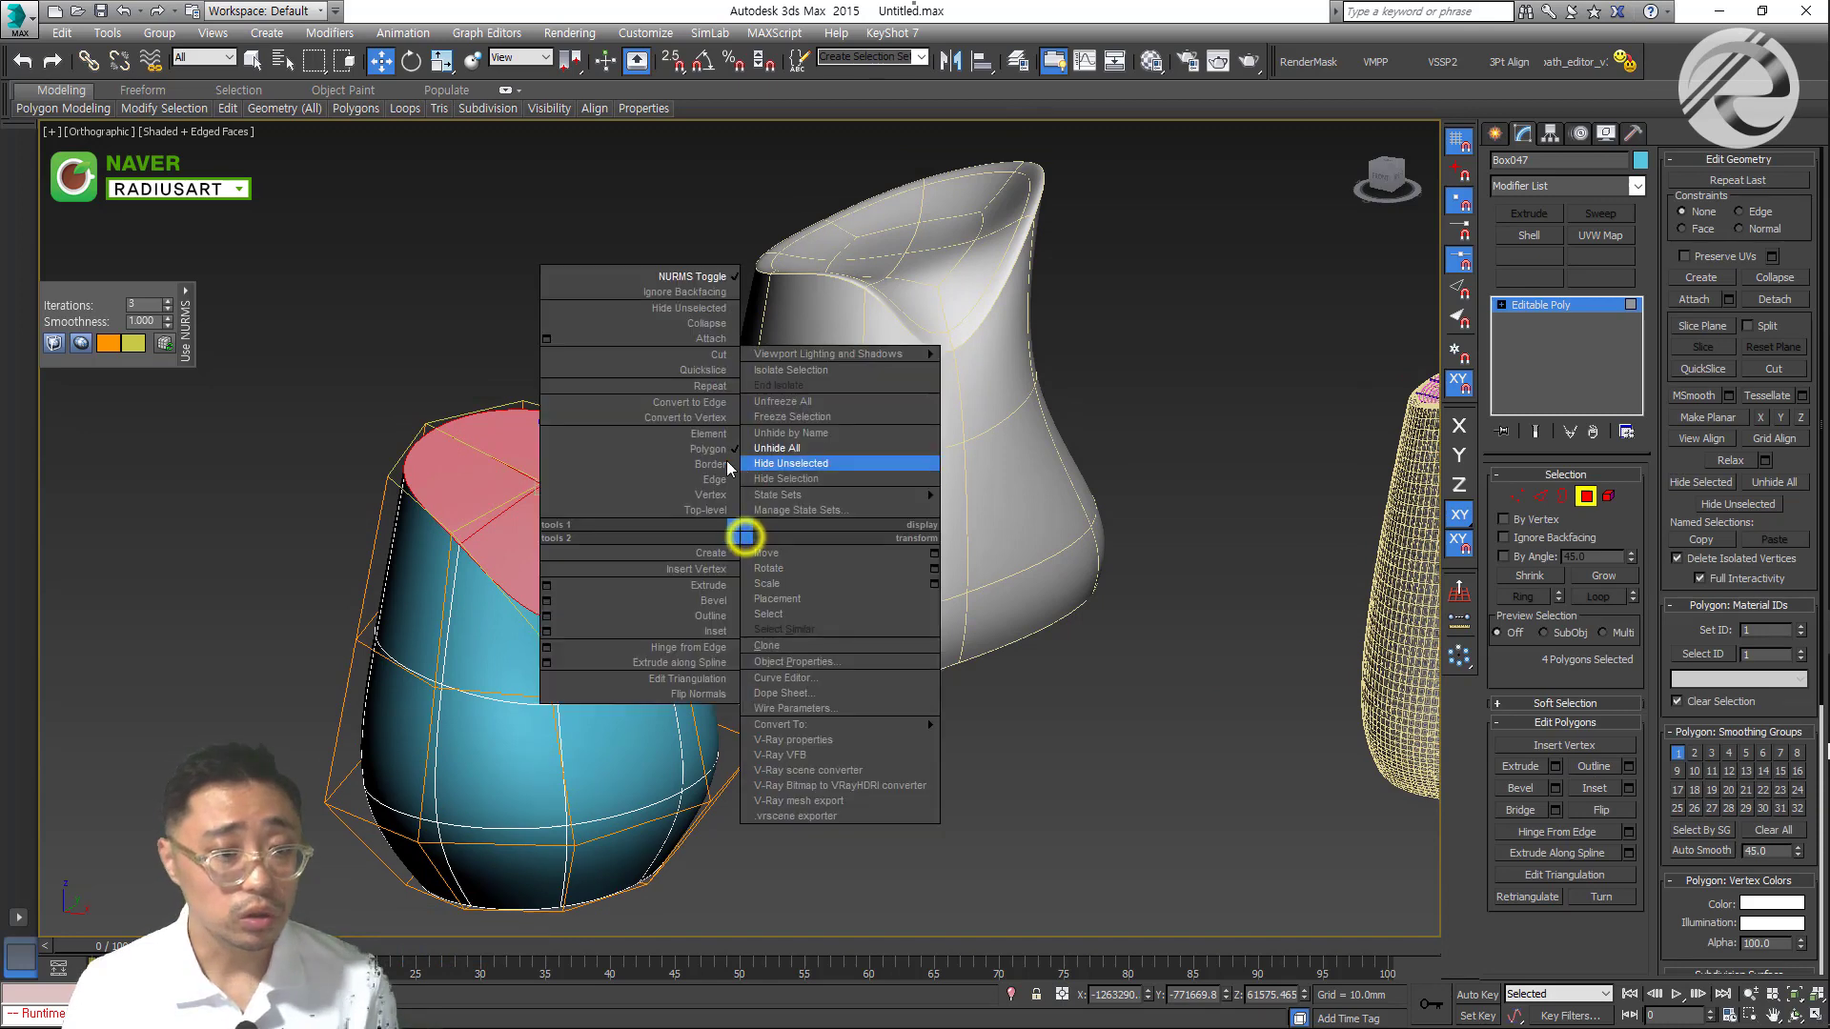
pyautogui.click(665, 274)
pyautogui.click(1595, 788)
pyautogui.scroll(5, 472, 501)
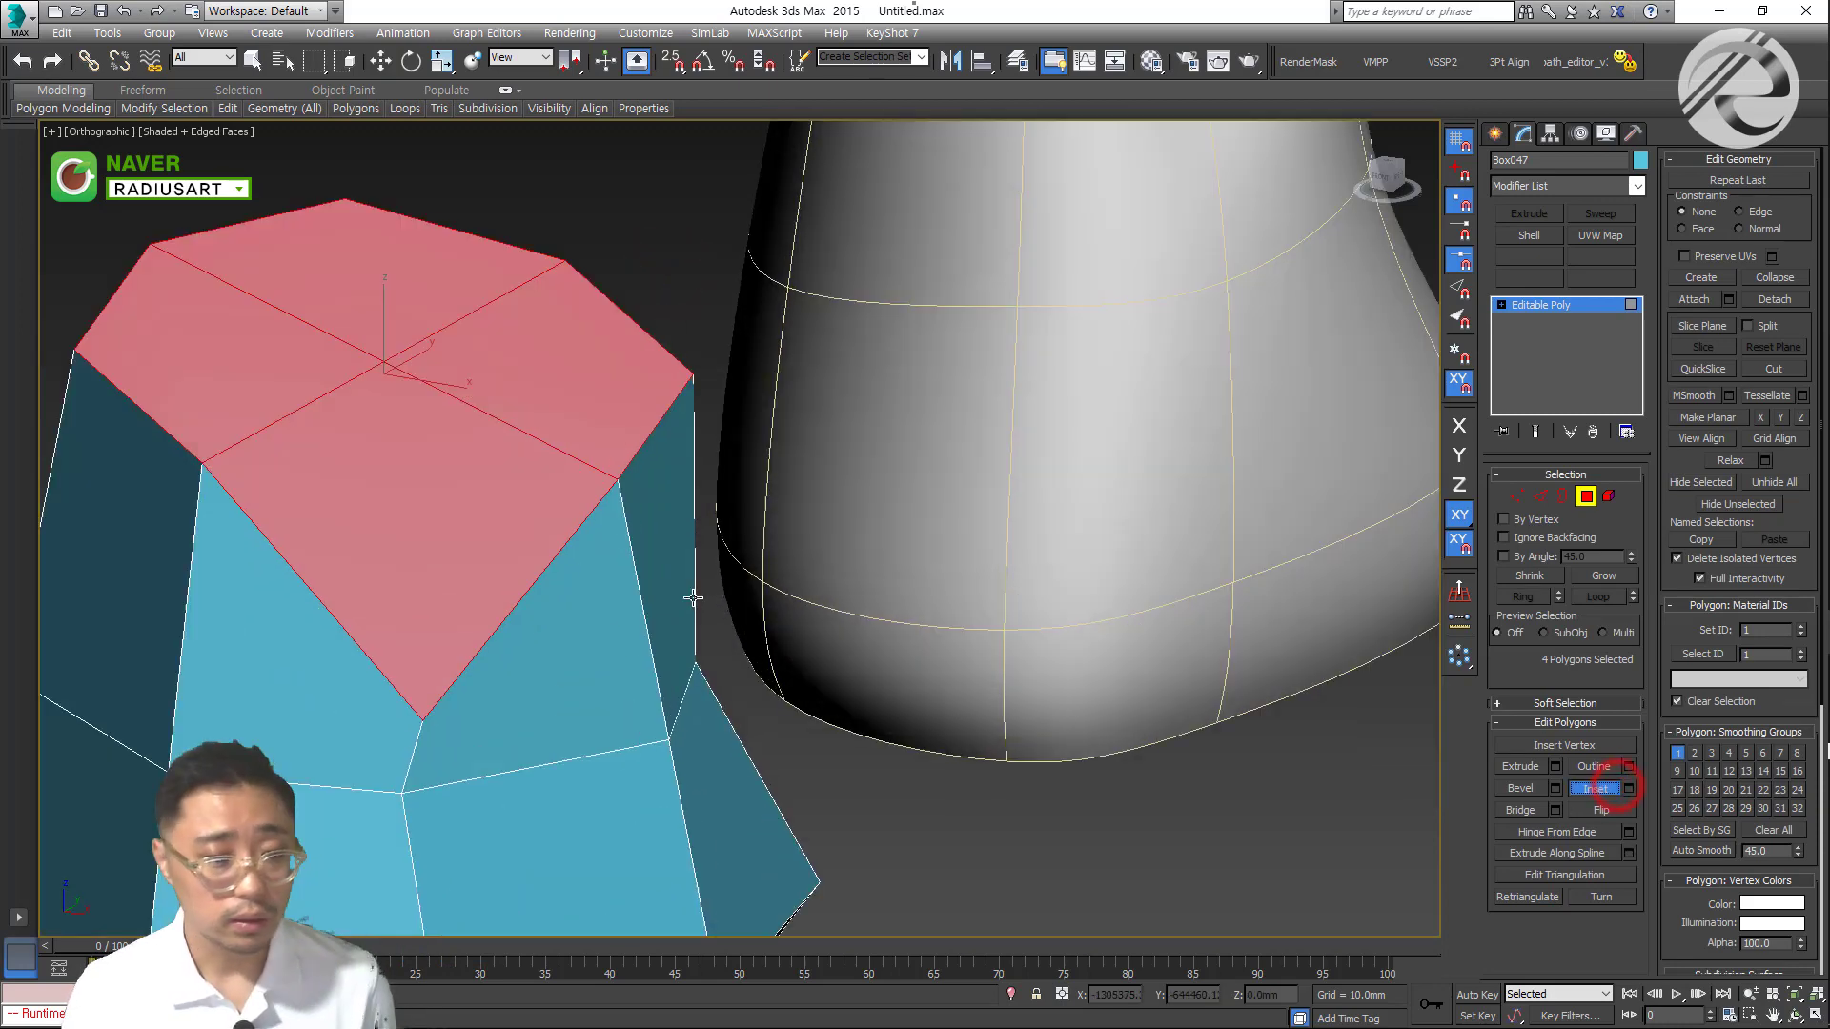
pyautogui.moveTo(479, 499); pyautogui.dragTo(483, 514)
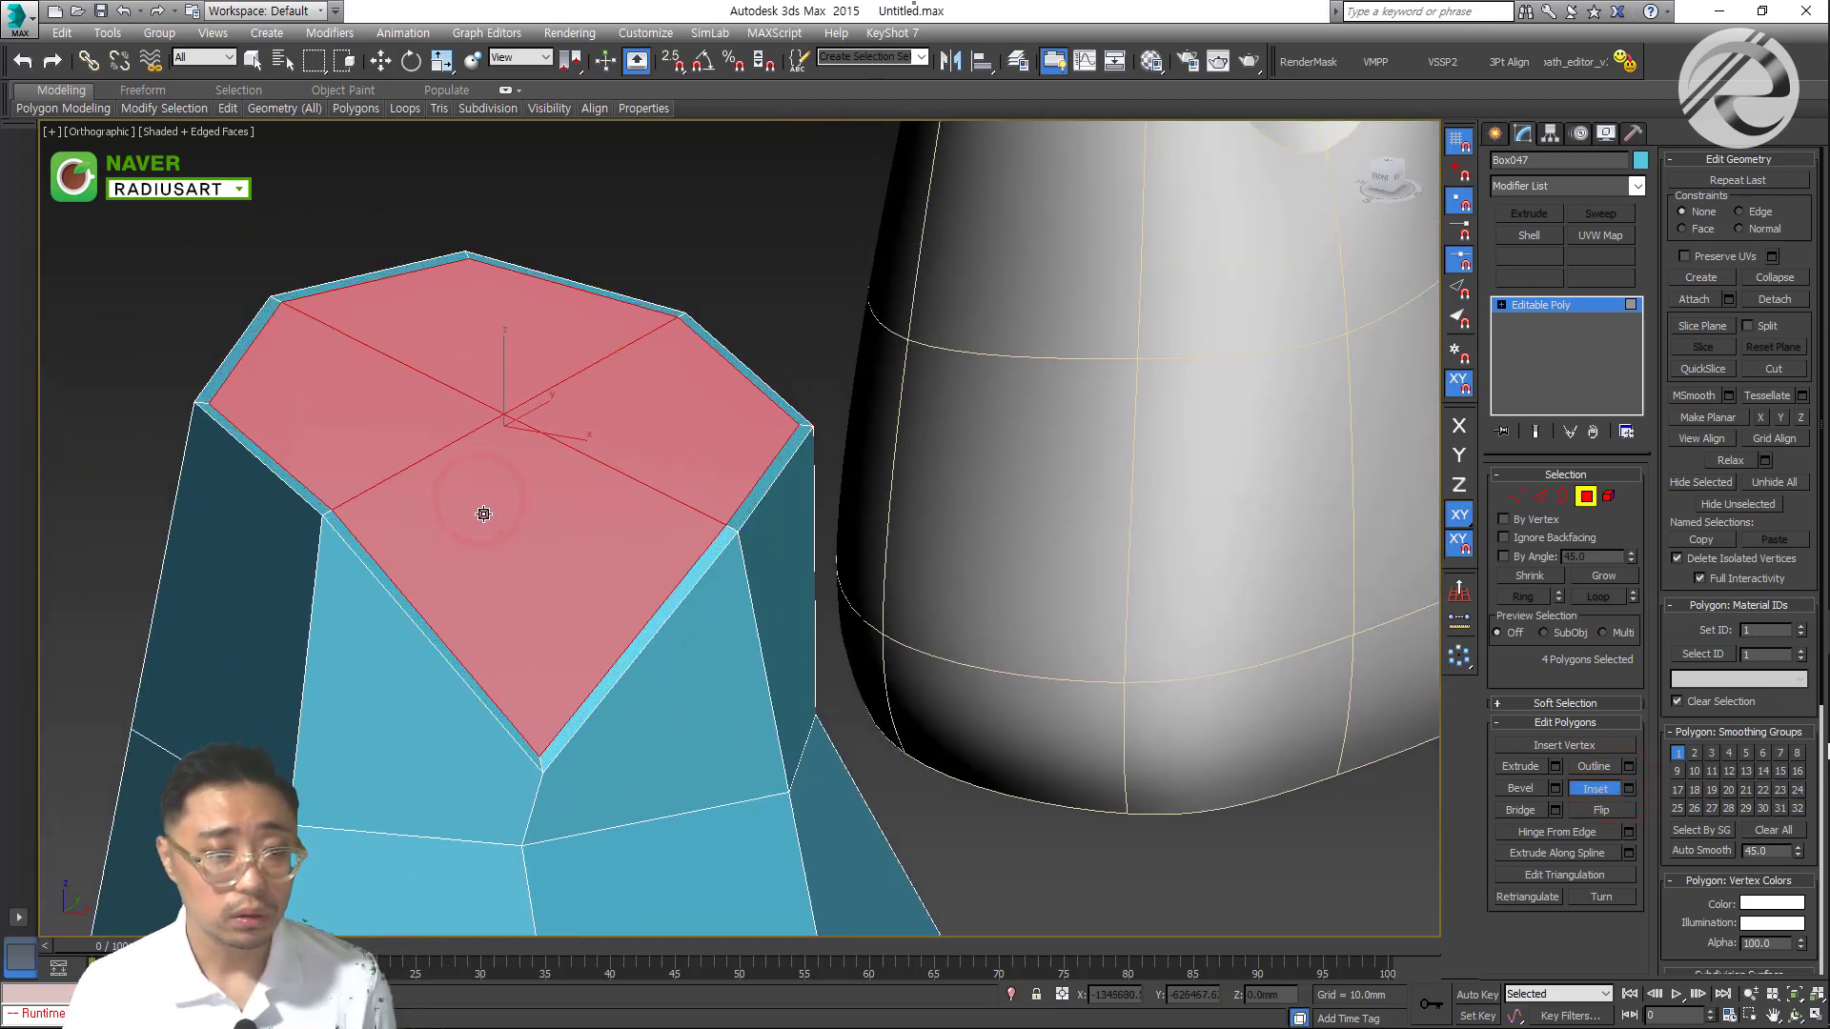
# Inset the top polygons a second time towards the center and scale the inner faces to 50% along Z
pyautogui.scroll(-6, 483, 514)
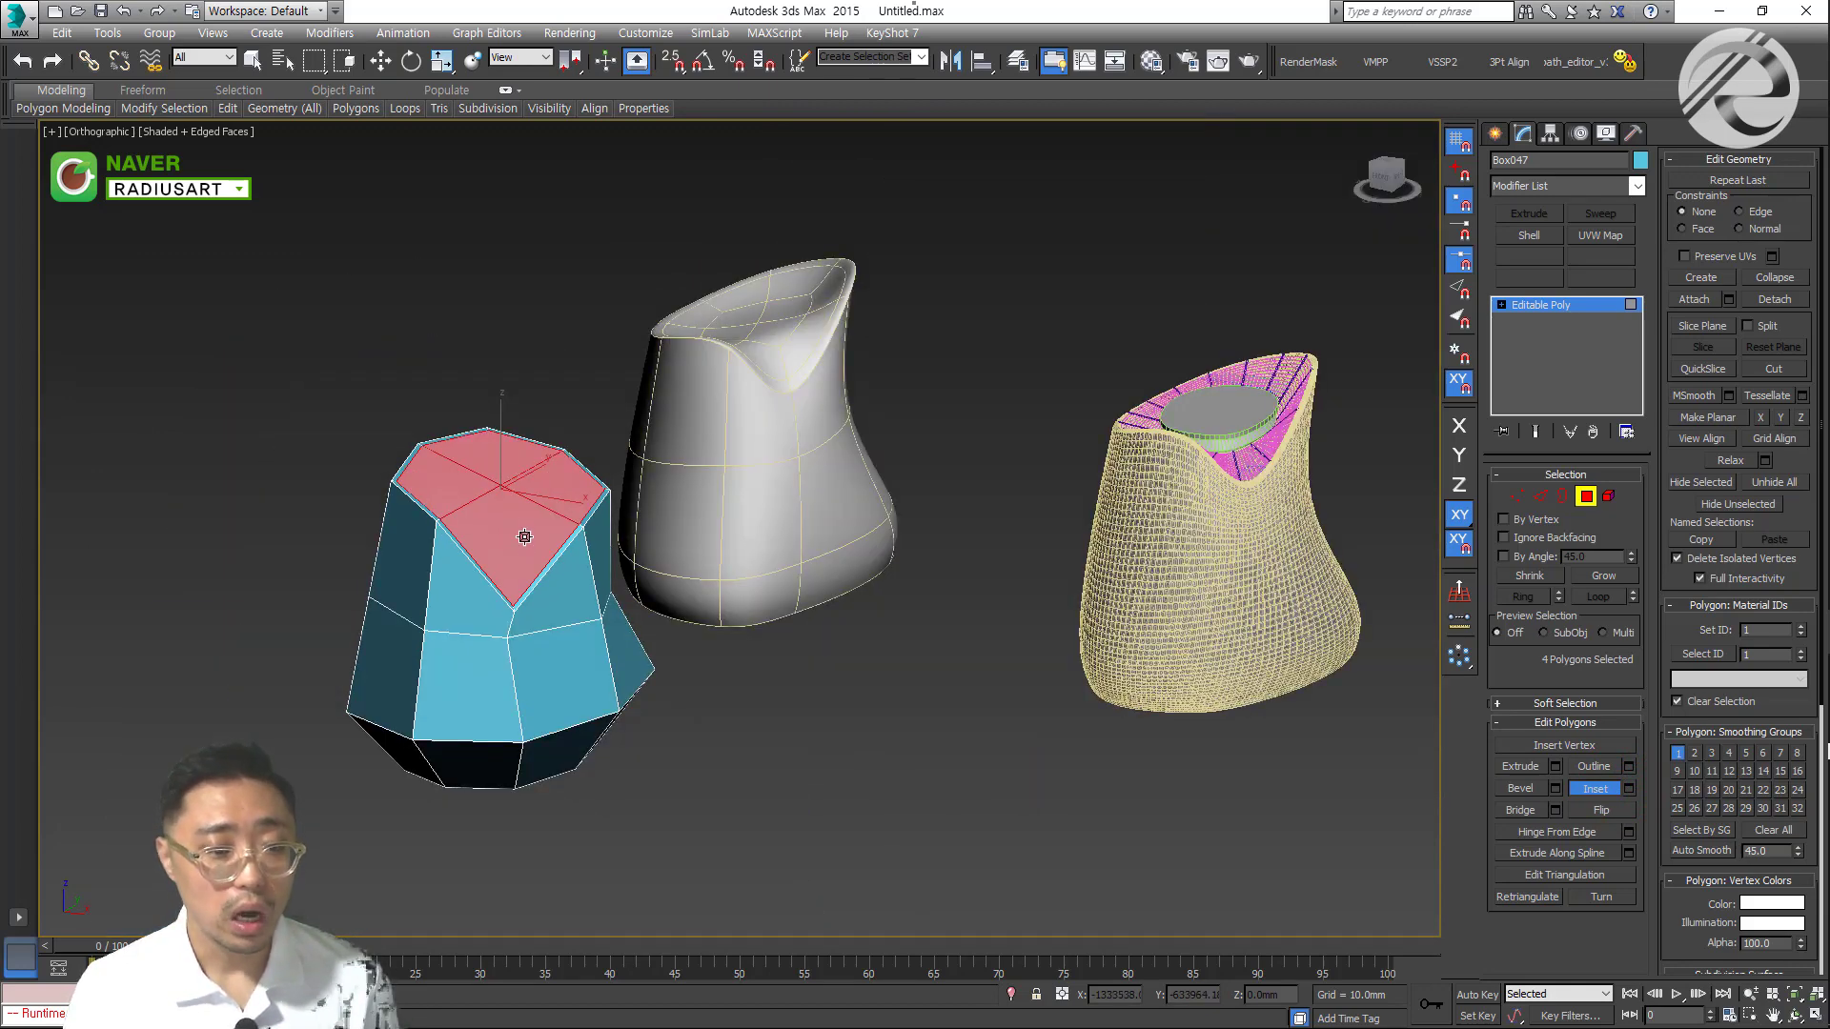
pyautogui.moveTo(511, 517); pyautogui.dragTo(522, 570)
pyautogui.scroll(2, 509, 523)
pyautogui.hotkey('ctrl', 'z')
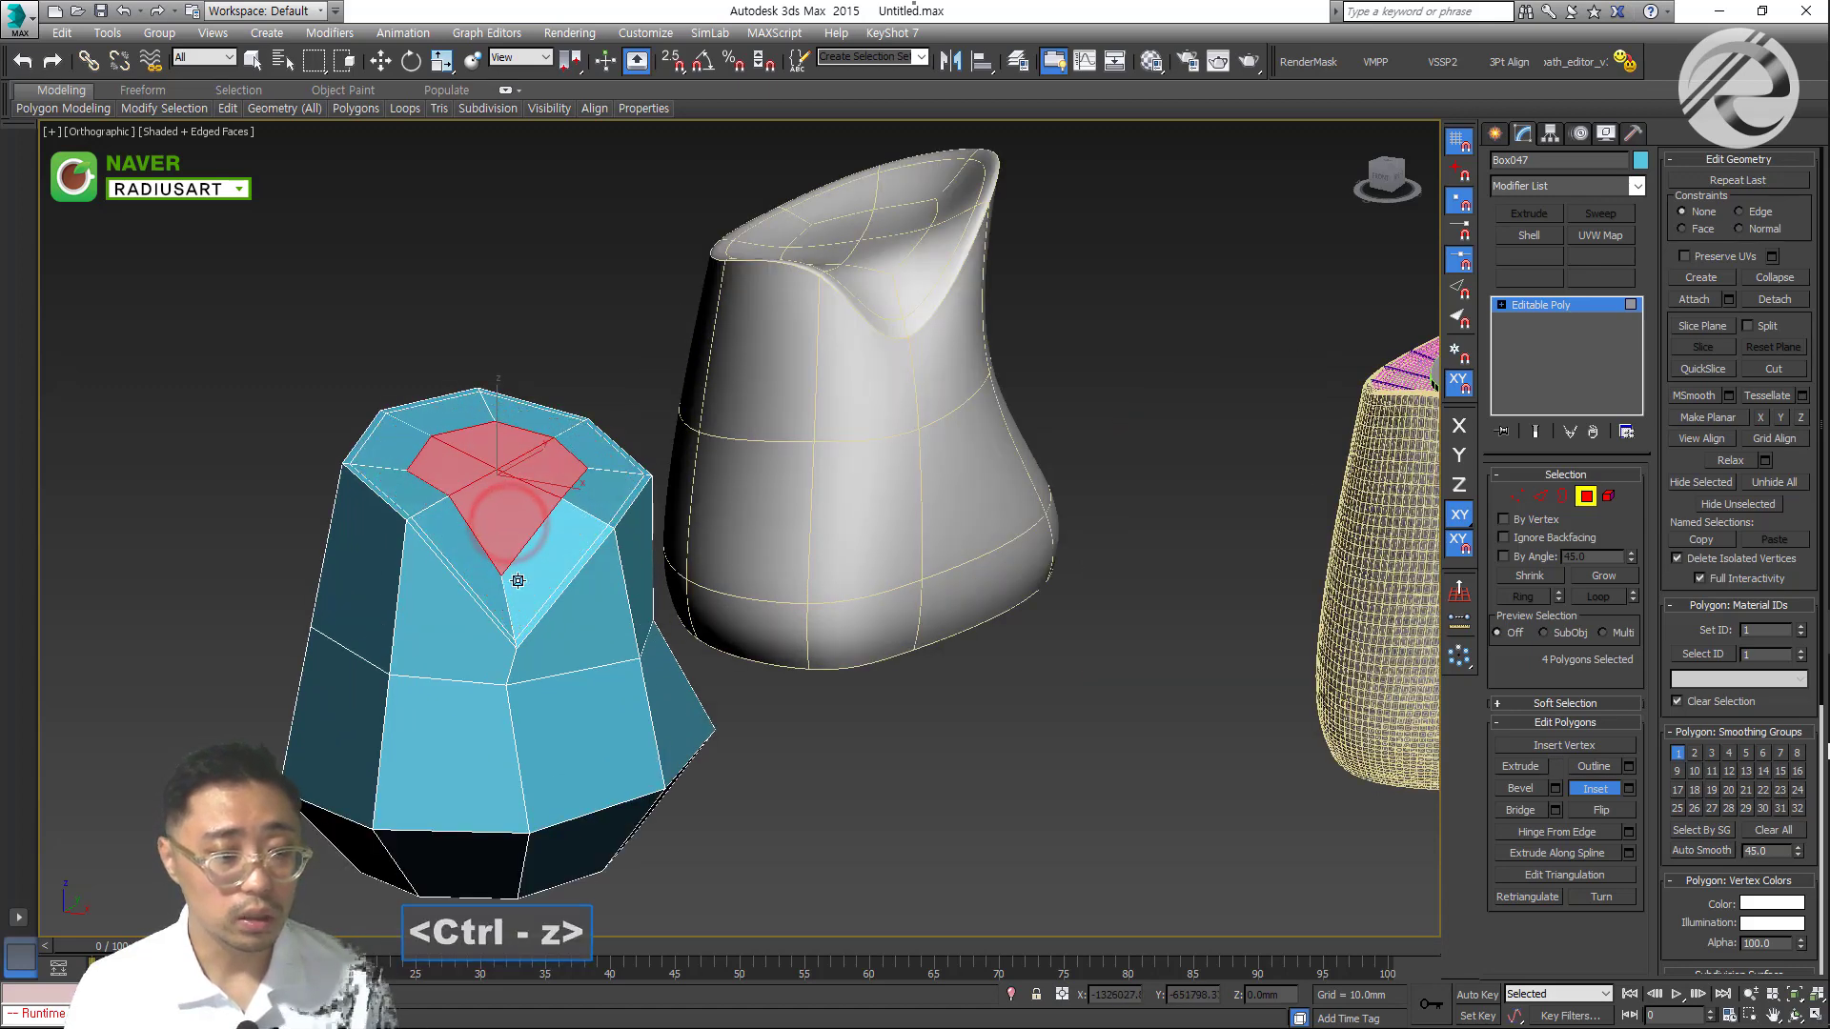
pyautogui.press('r')
pyautogui.moveTo(497, 383); pyautogui.dragTo(499, 434)
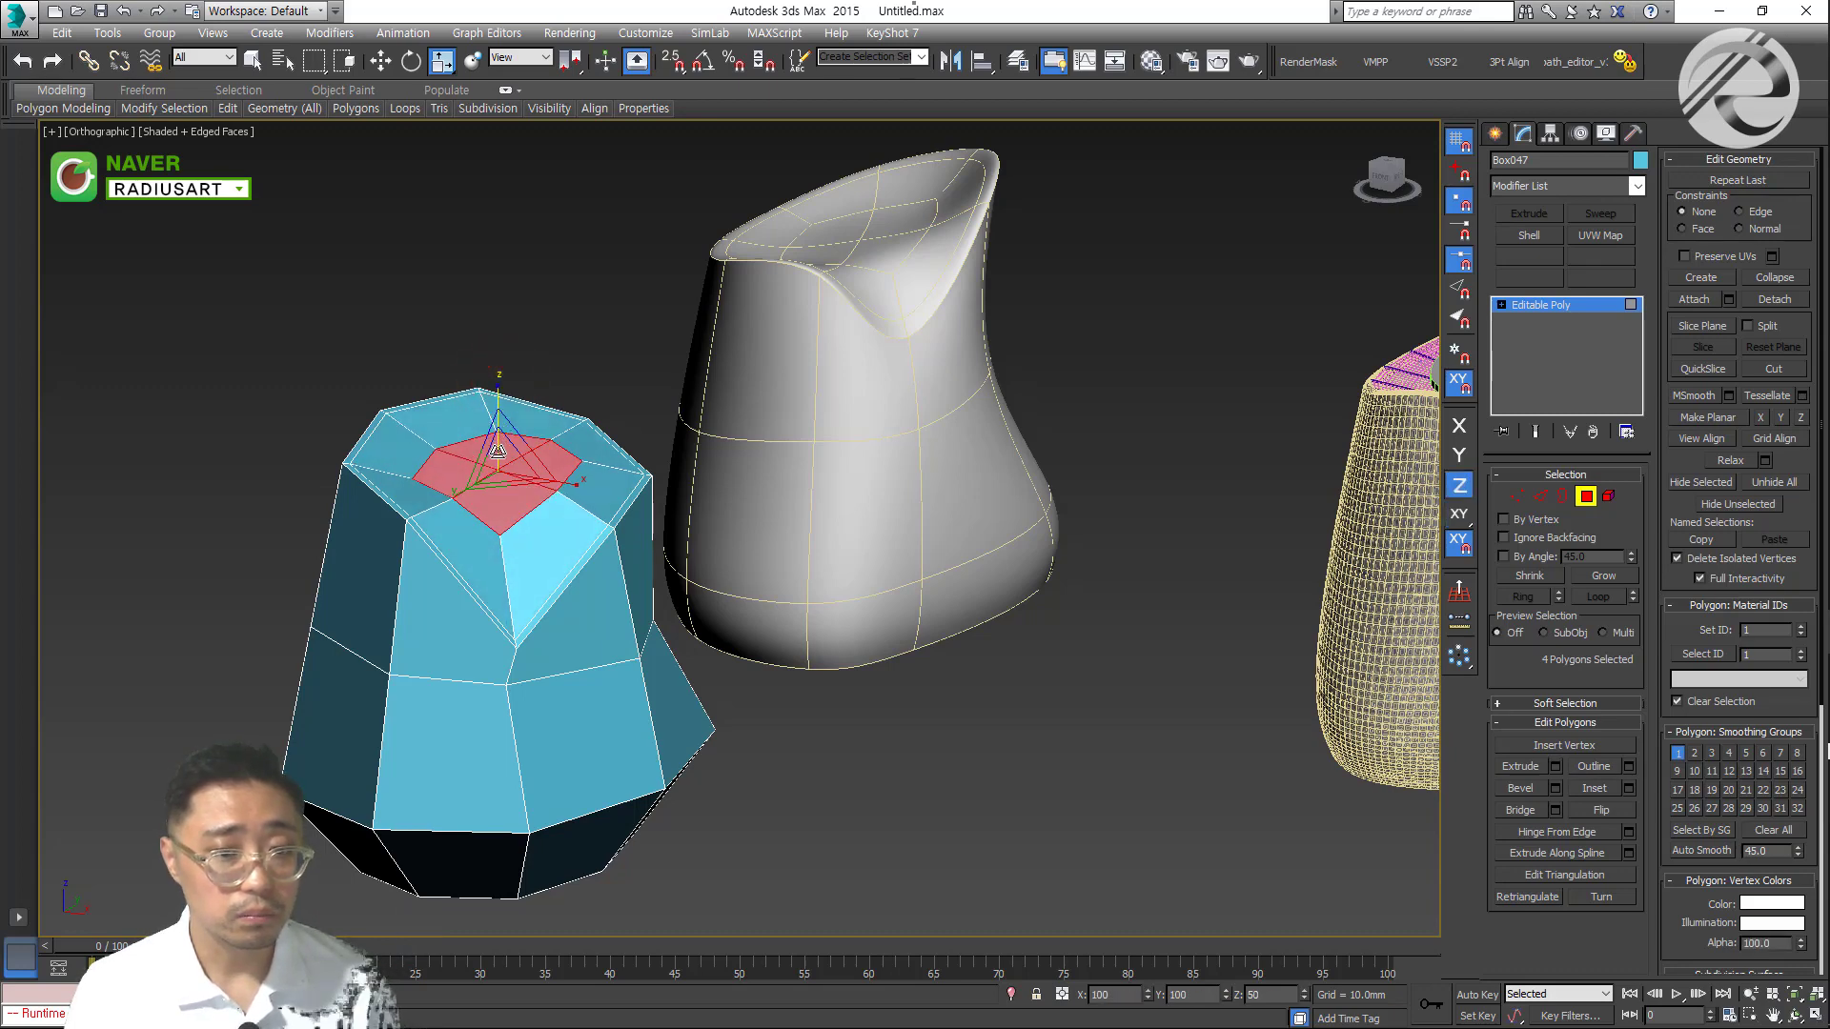
# Turn NURMS subdivision back on for the blue object and examine the rim of the wireframe reference vessel
pyautogui.keyDown('alt'); pyautogui.moveTo(491, 460); pyautogui.dragTo(552, 531, button='middle'); pyautogui.keyUp('alt')
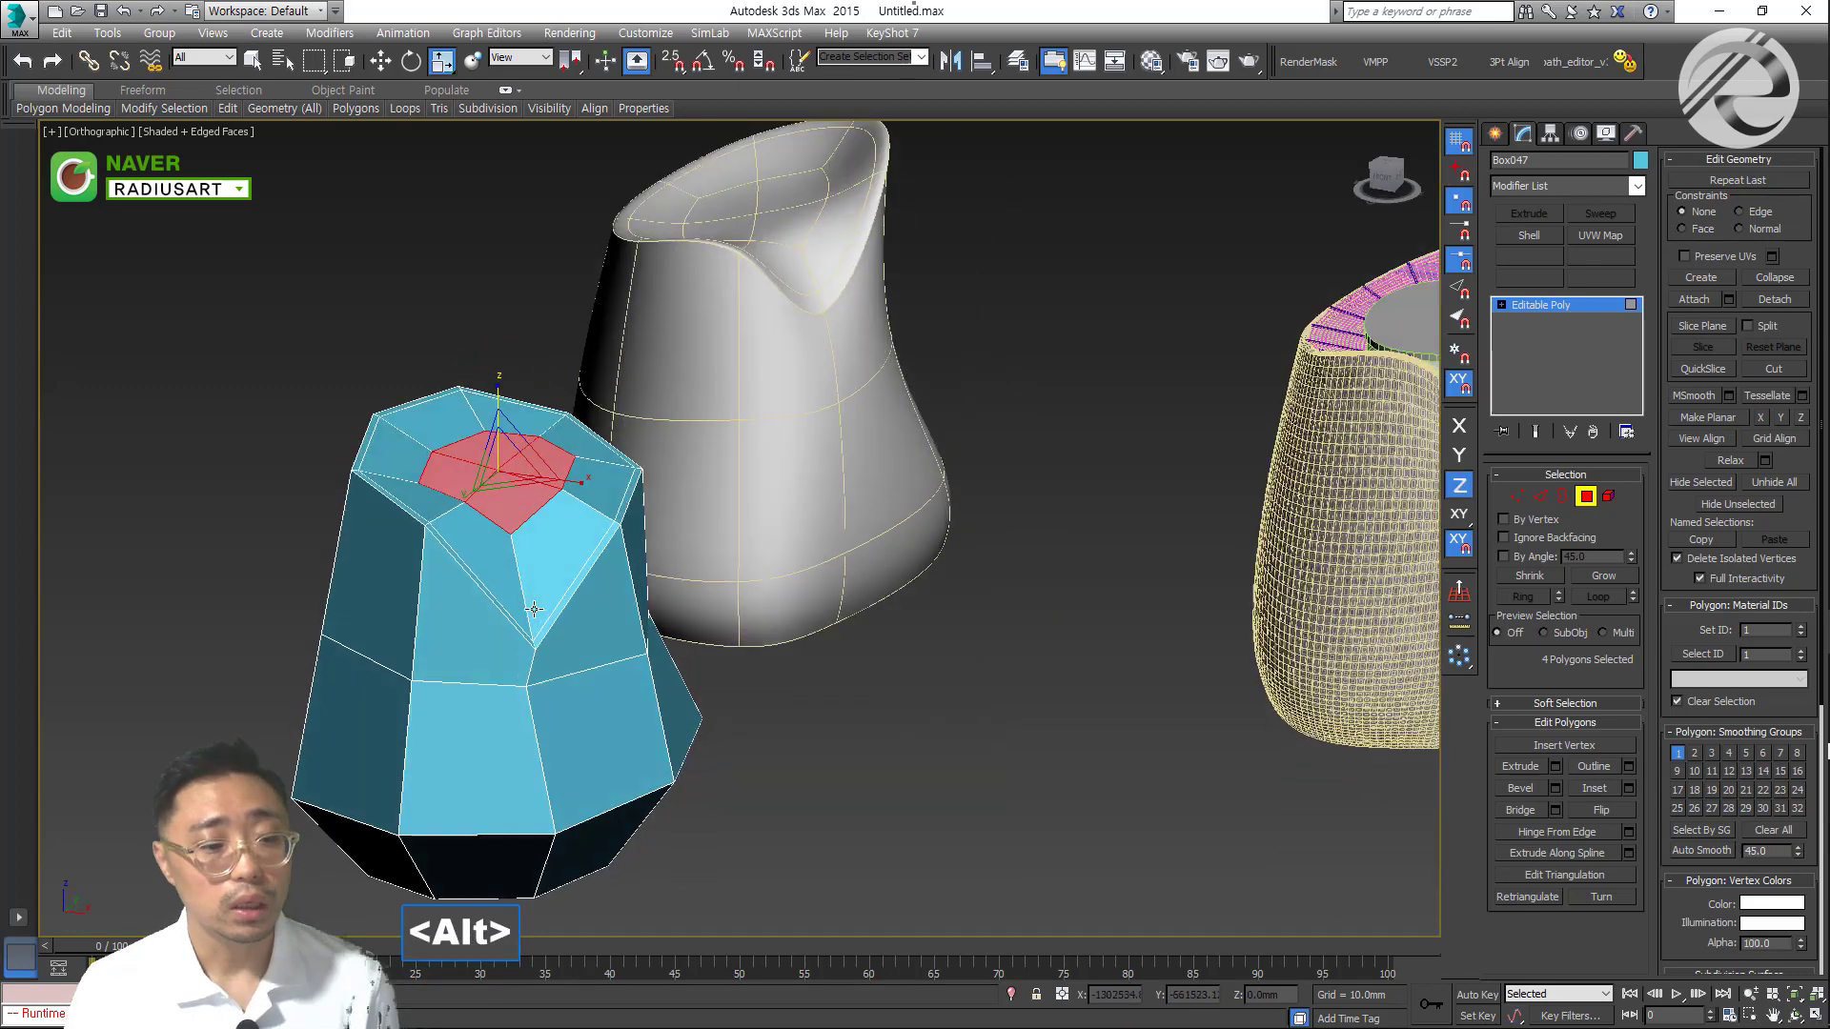
pyautogui.rightClick(552, 531)
pyautogui.click(495, 277)
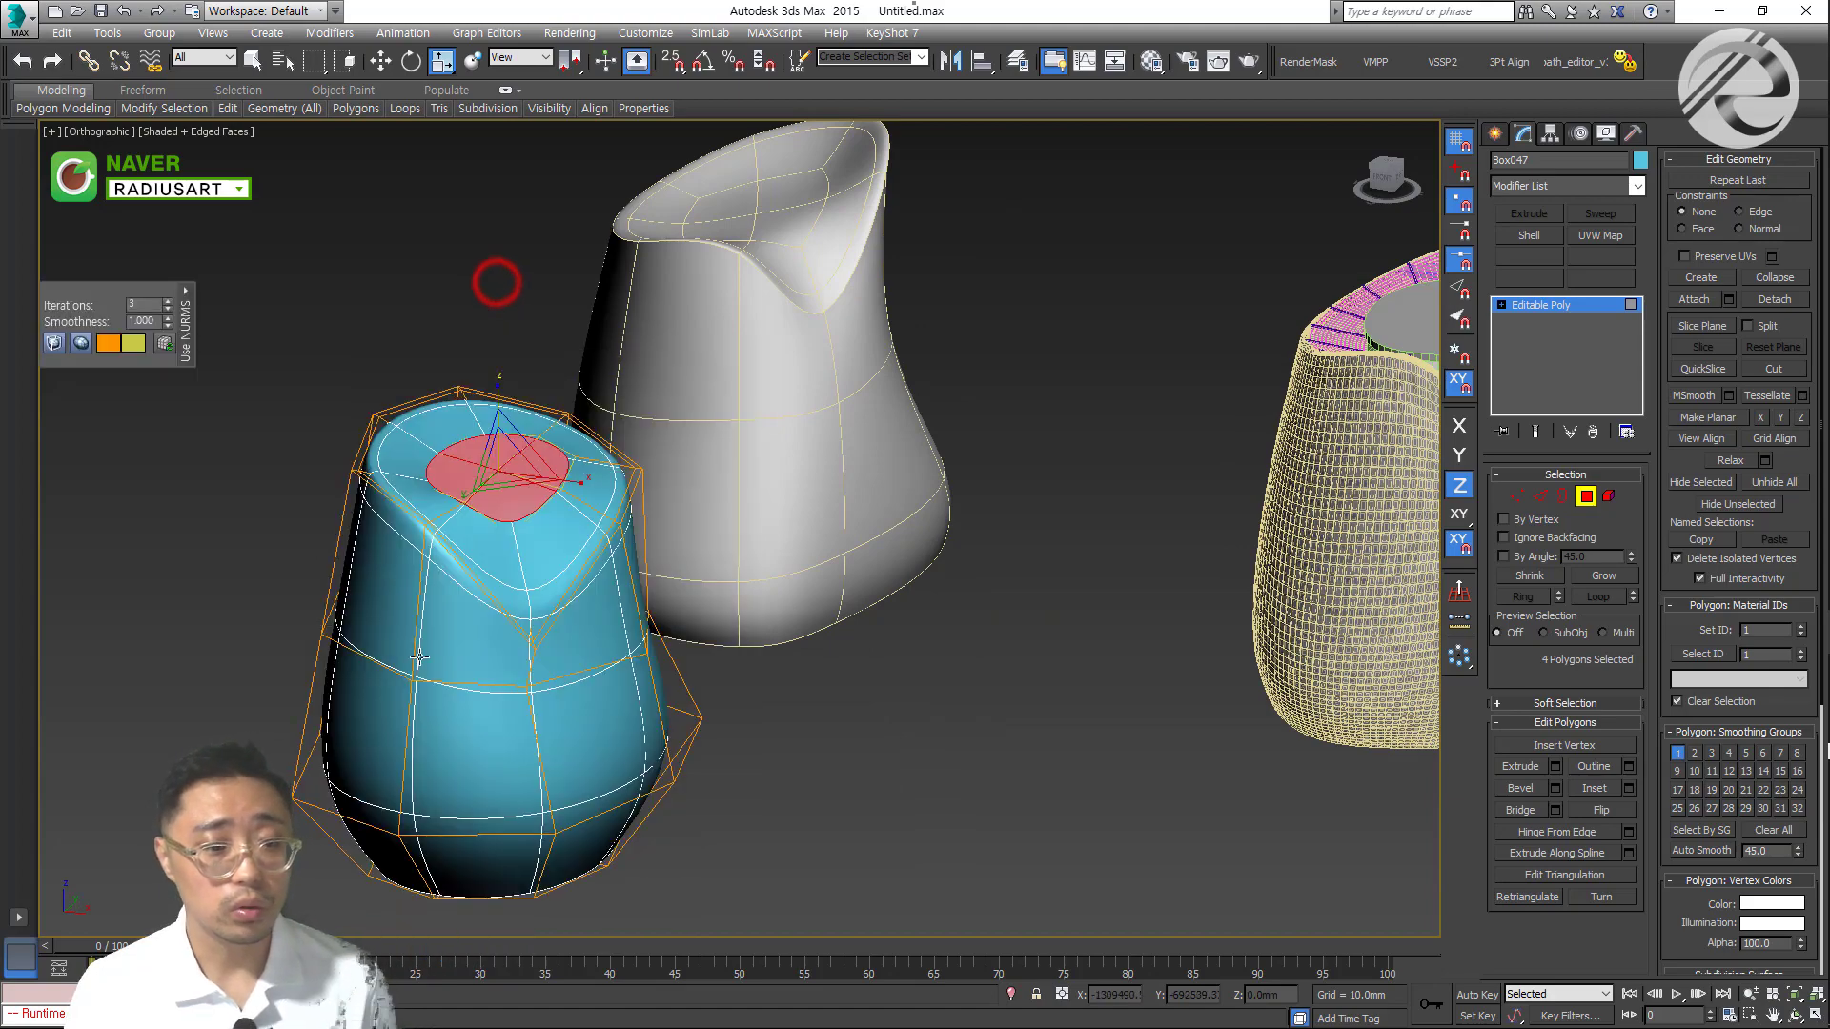
pyautogui.scroll(-4, 508, 660)
pyautogui.scroll(5, 1008, 537)
pyautogui.scroll(4, 863, 467)
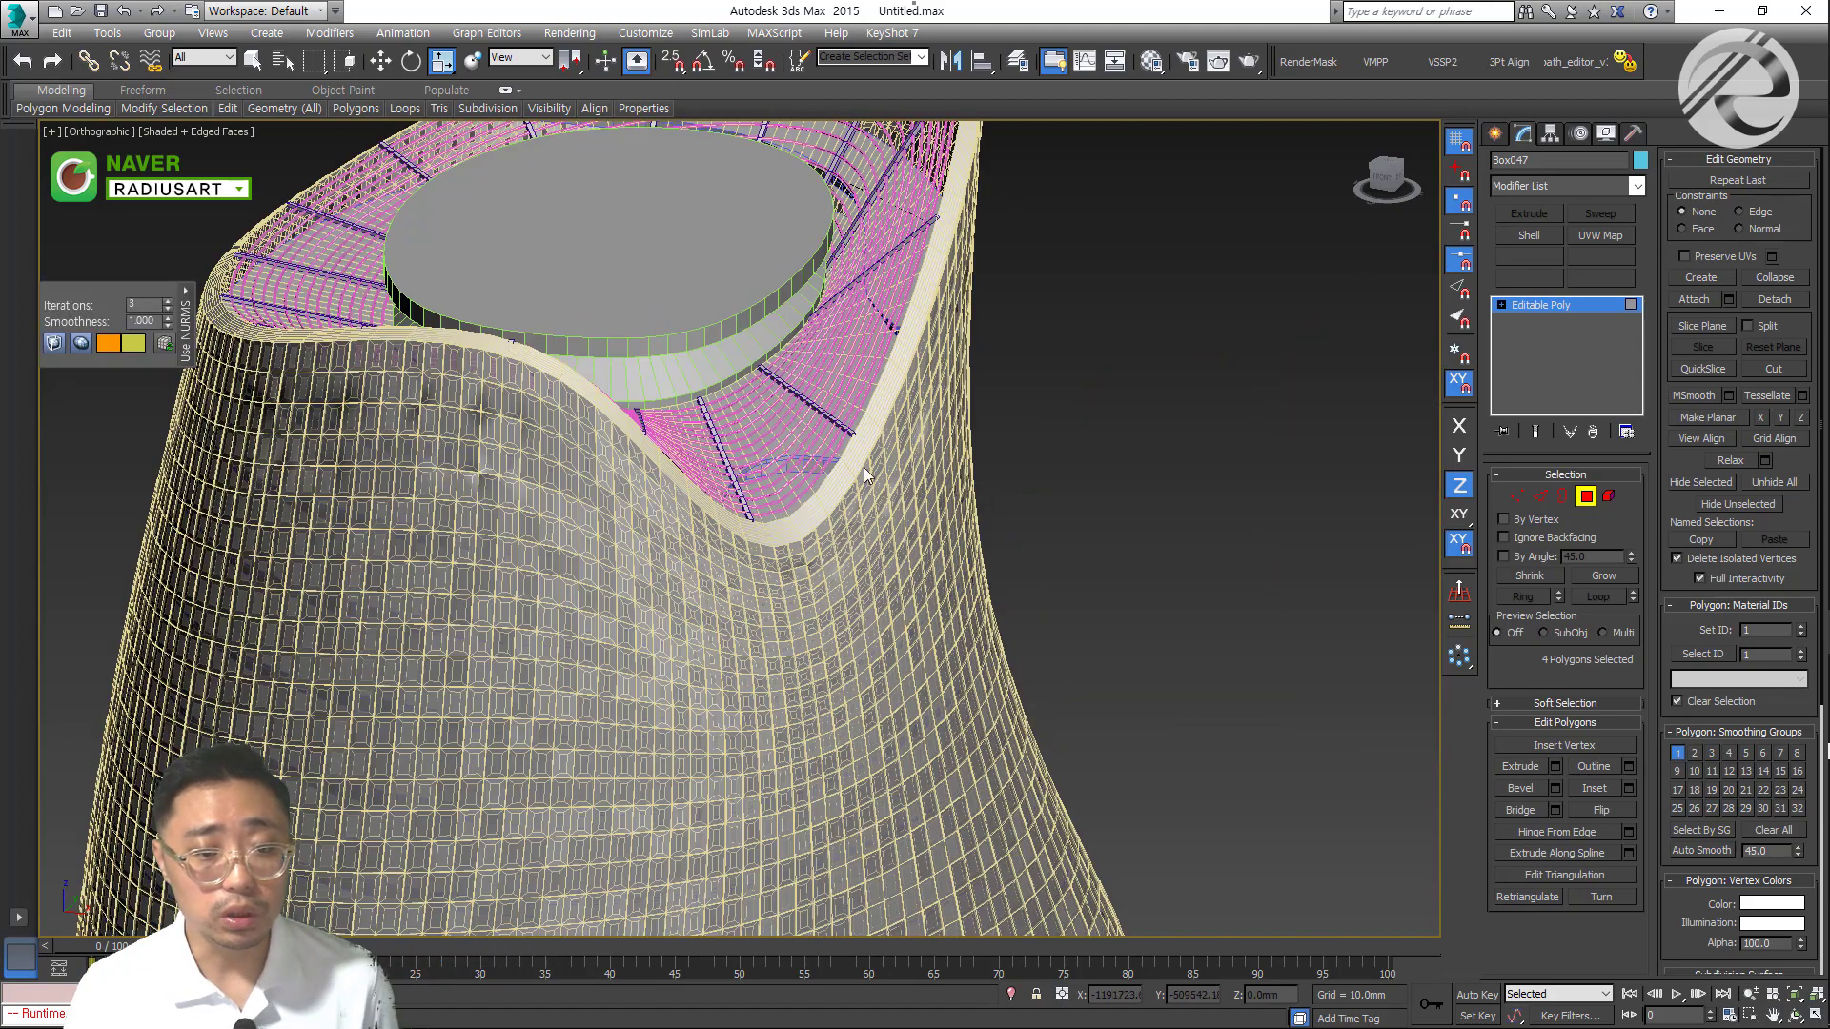
pyautogui.scroll(-5, 888, 433)
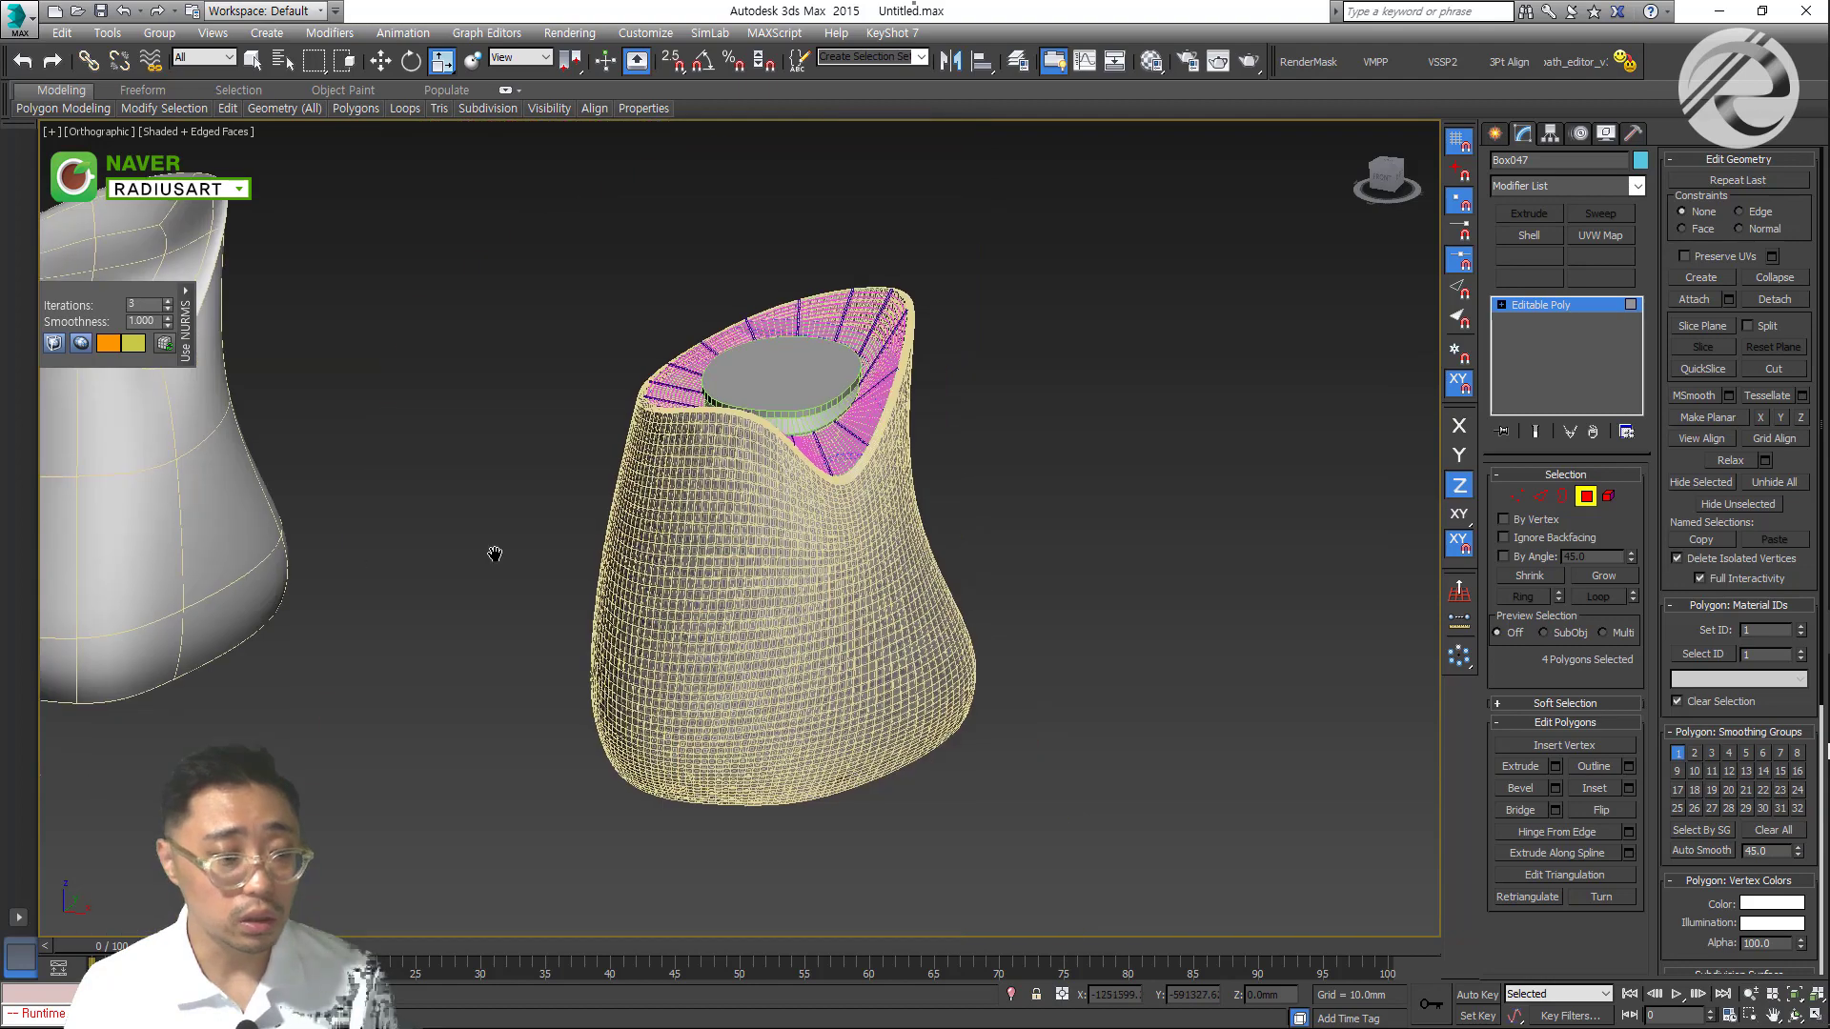
pyautogui.scroll(3, 446, 571)
pyautogui.scroll(8, 315, 442)
# Select the ring of short edges across the thin rim, turn off NURMS subdivision and convert the selection to the eight rim polygons
pyautogui.press('2')
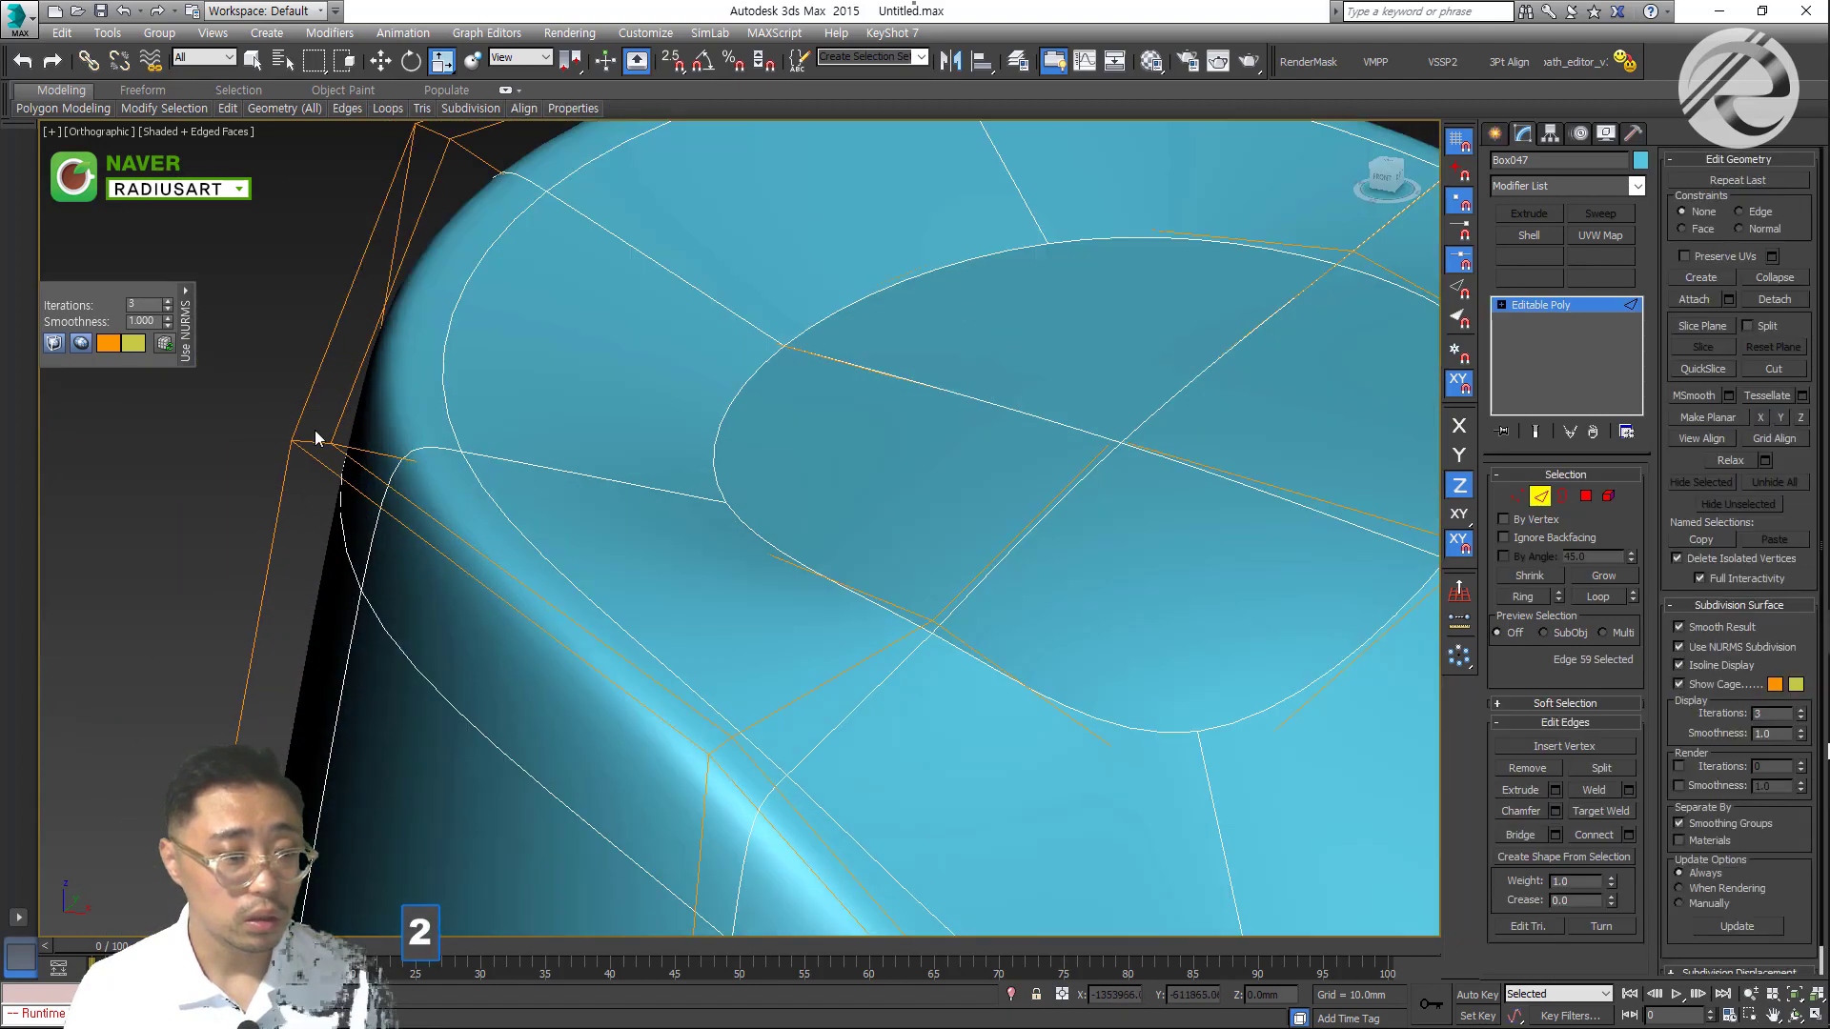
pyautogui.click(314, 442)
pyautogui.scroll(-6, 315, 442)
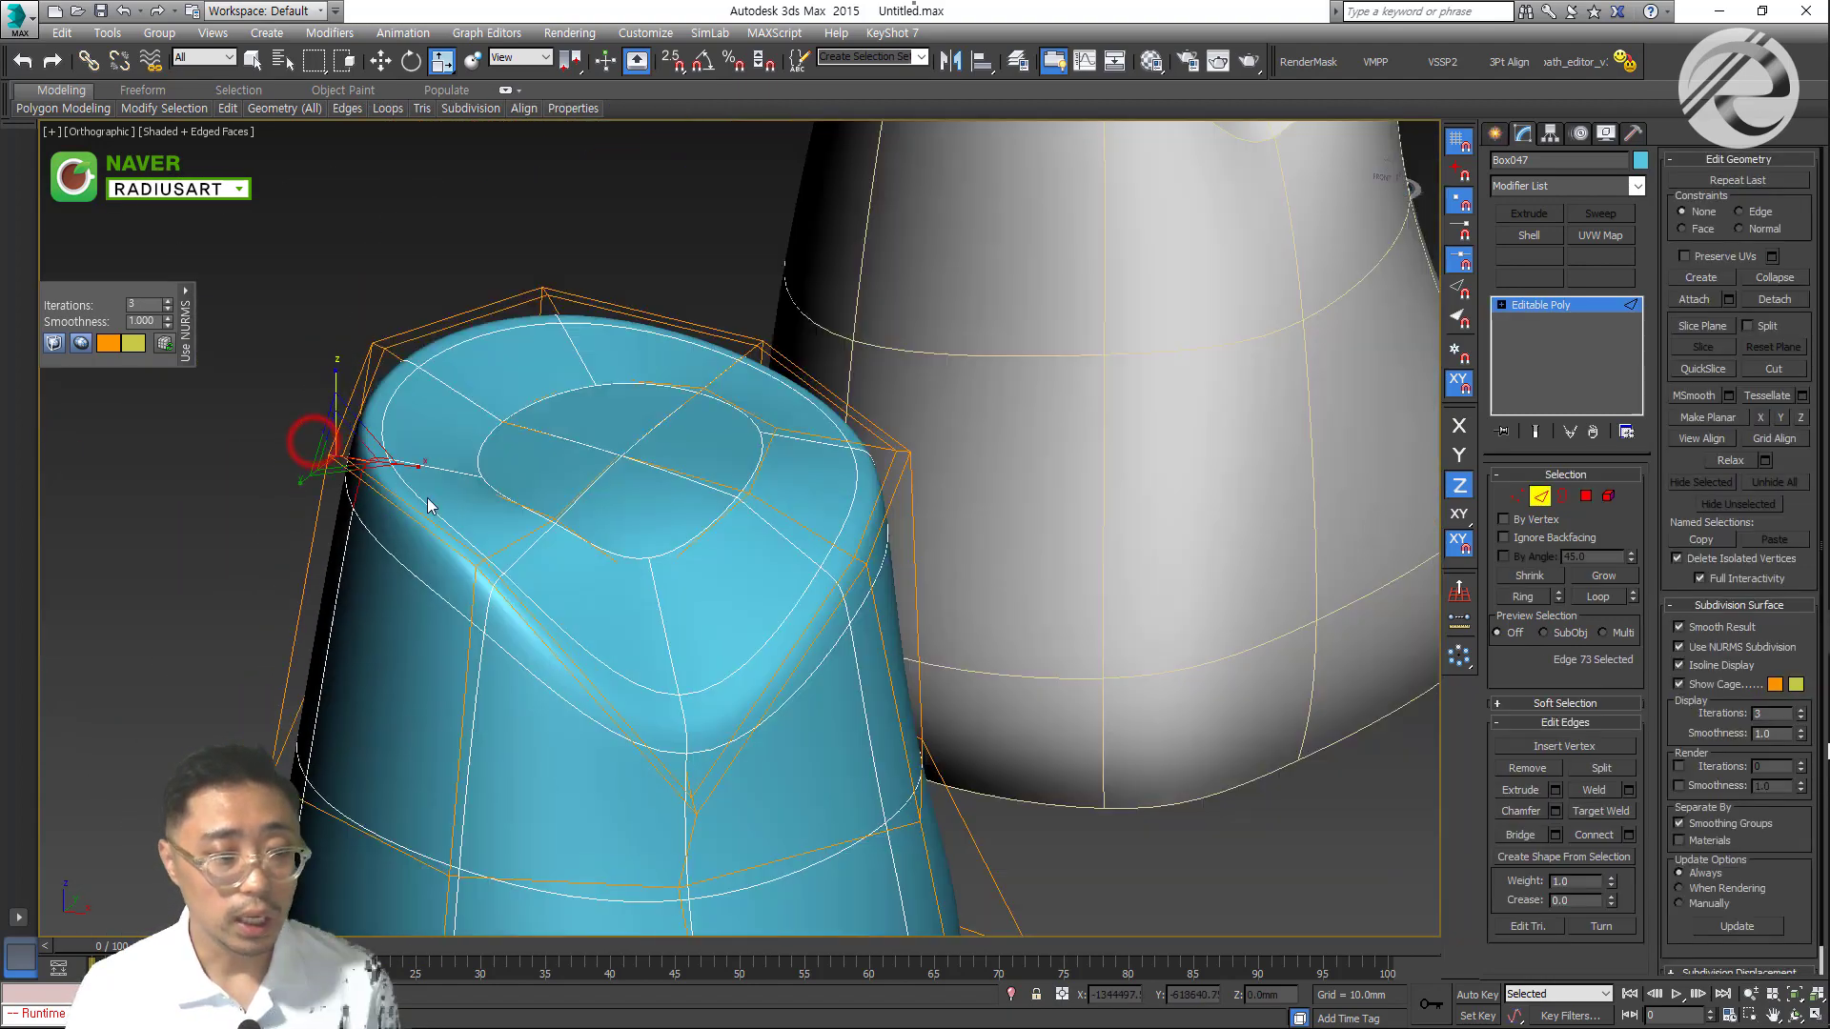
pyautogui.click(1520, 598)
pyautogui.rightClick(772, 383)
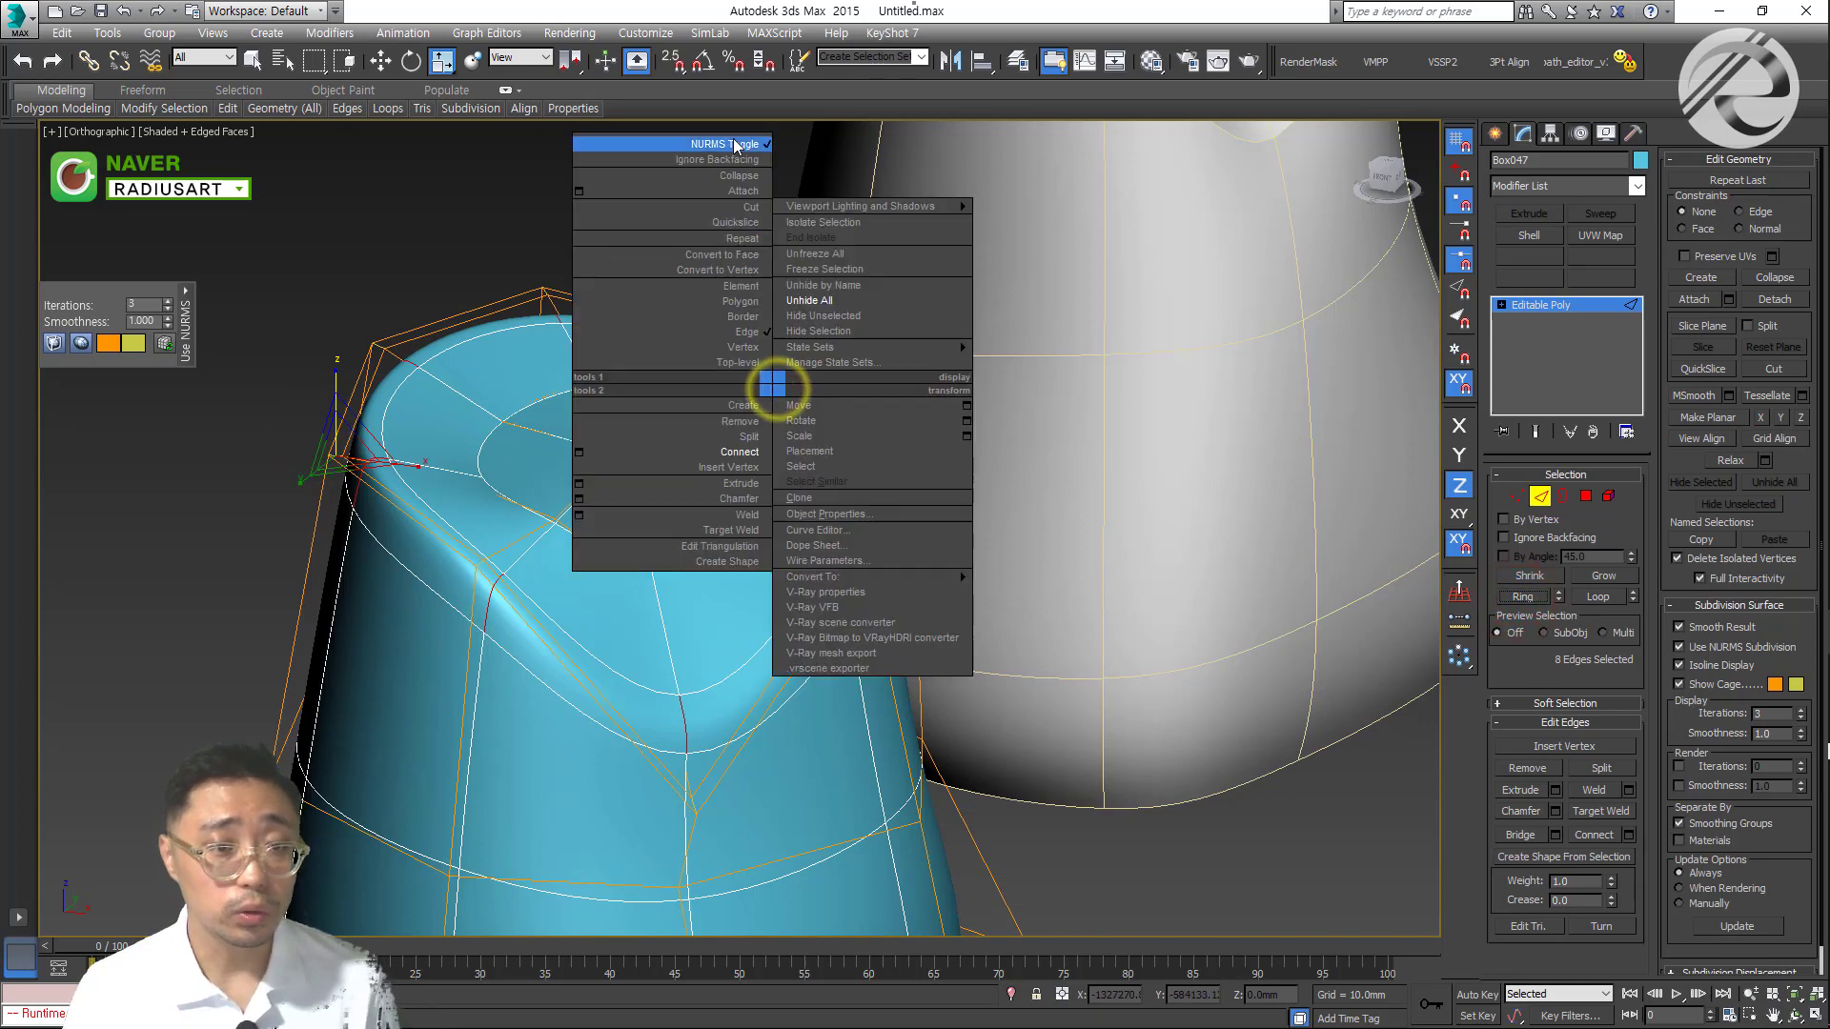
pyautogui.click(762, 376)
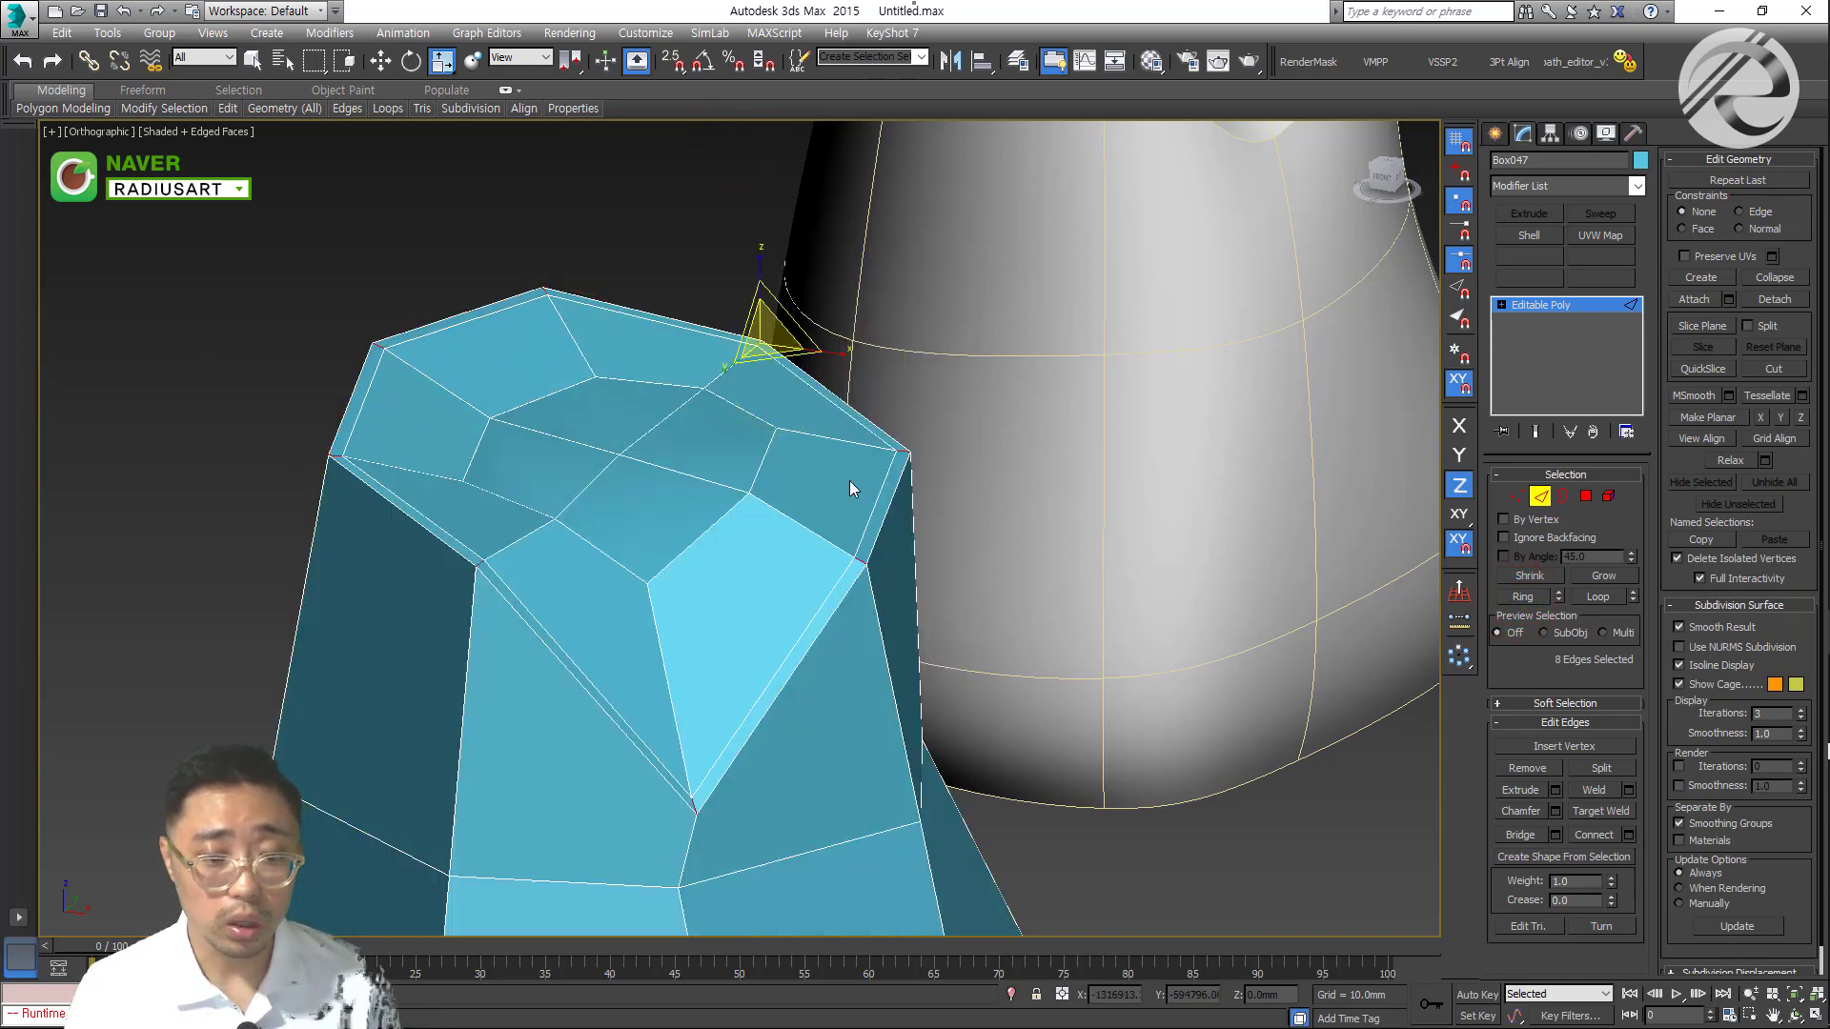
pyautogui.keyDown('ctrl'); pyautogui.click(1586, 499); pyautogui.keyUp('ctrl')
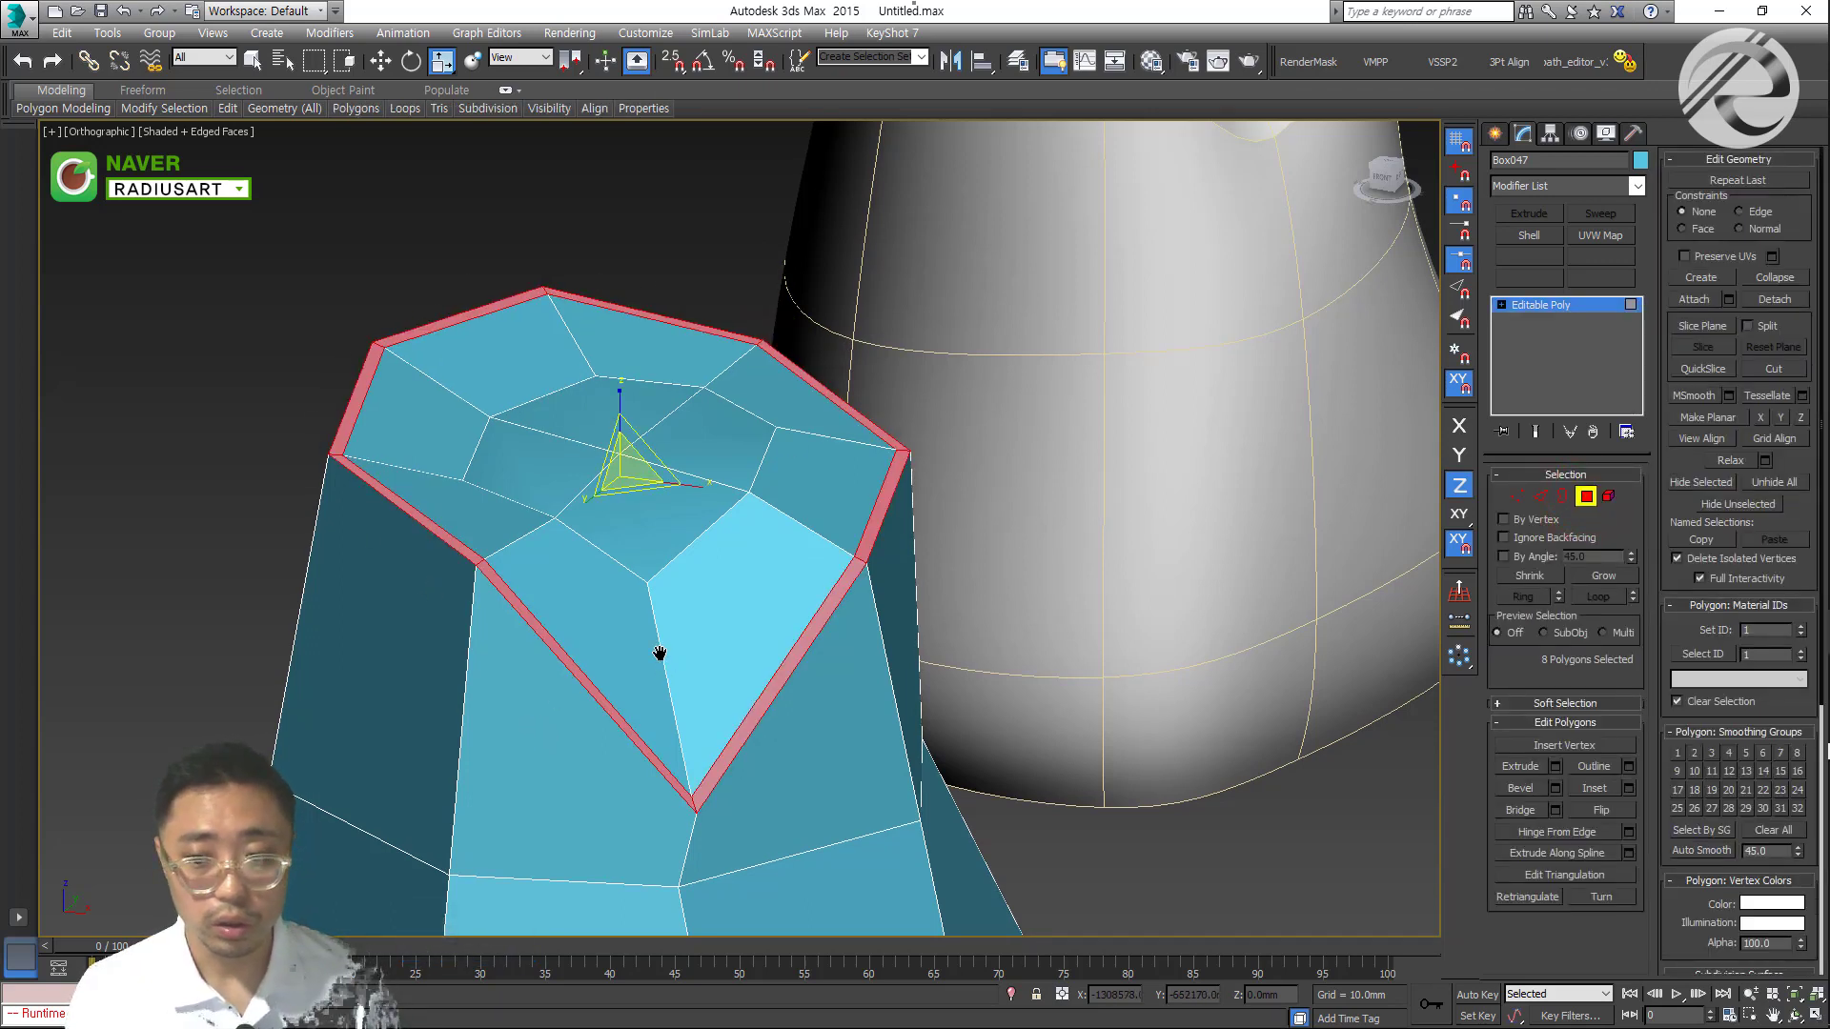
# Assign smoothing group 9 to the eight rim polygons and turn NURMS subdivision back on
pyautogui.moveTo(657, 654); pyautogui.dragTo(640, 616, button='middle')
pyautogui.click(1678, 770)
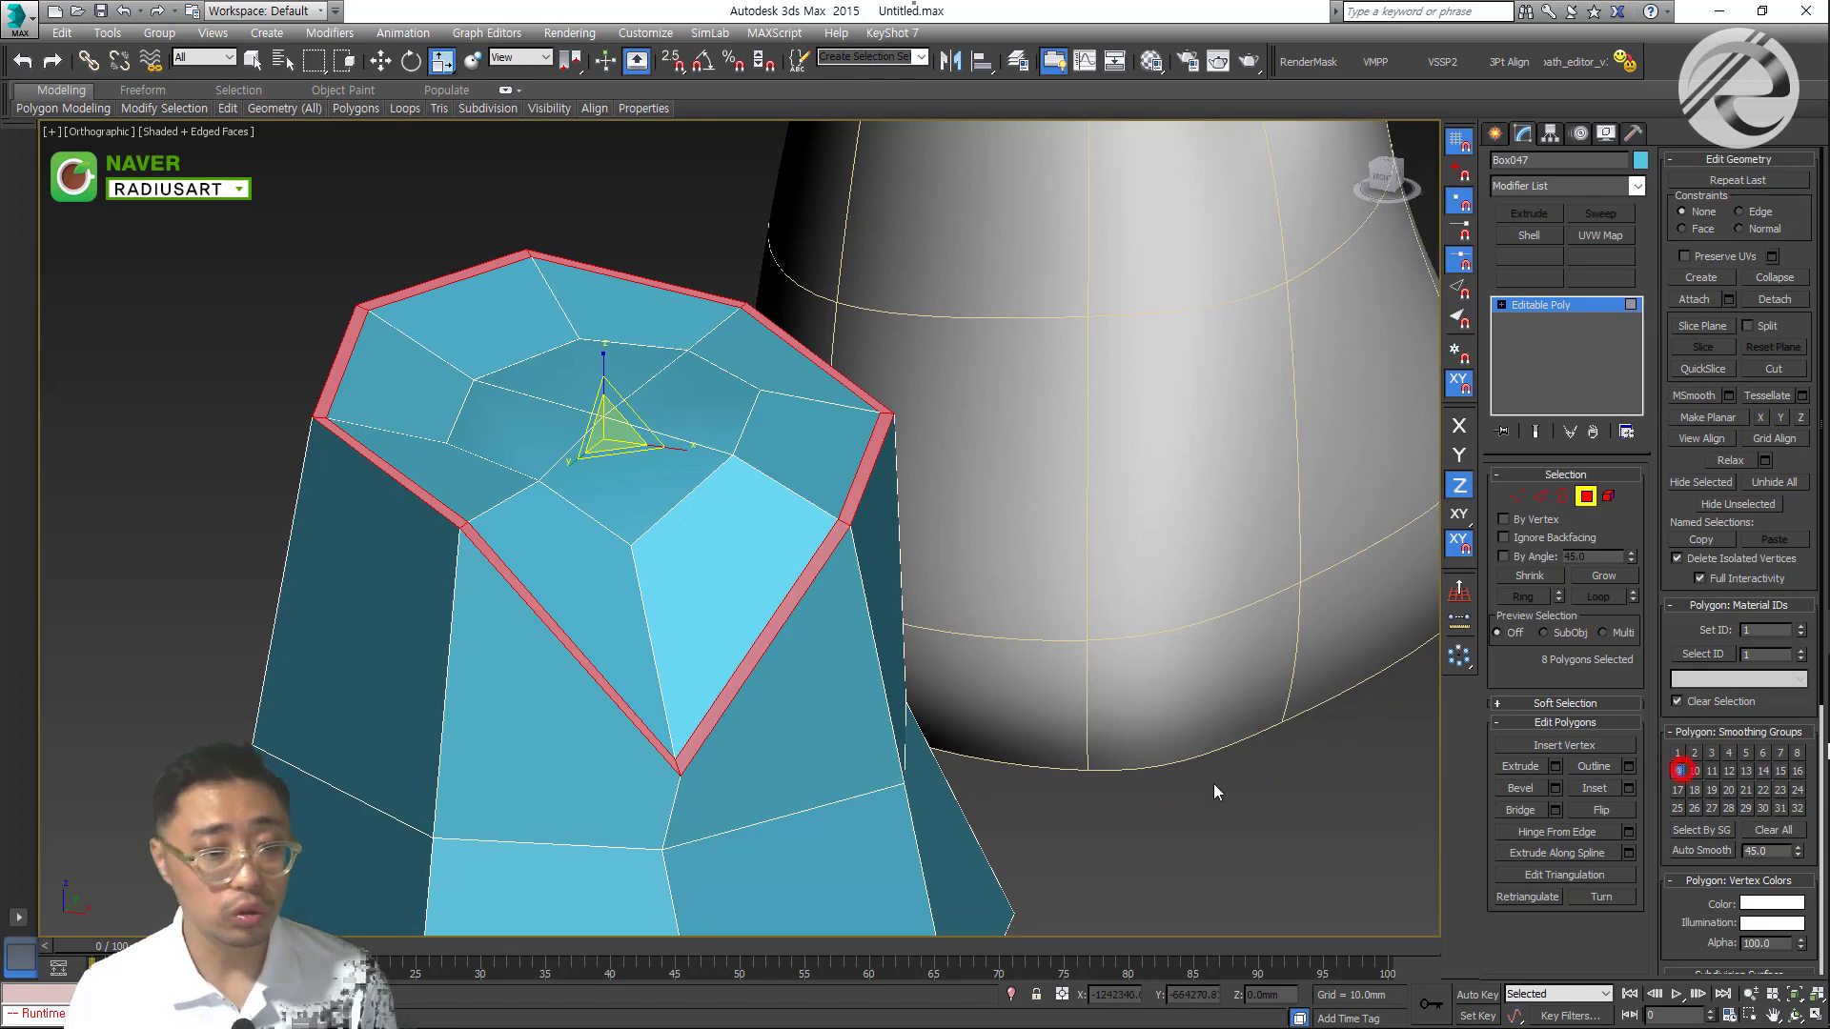
pyautogui.rightClick(825, 597)
pyautogui.click(781, 343)
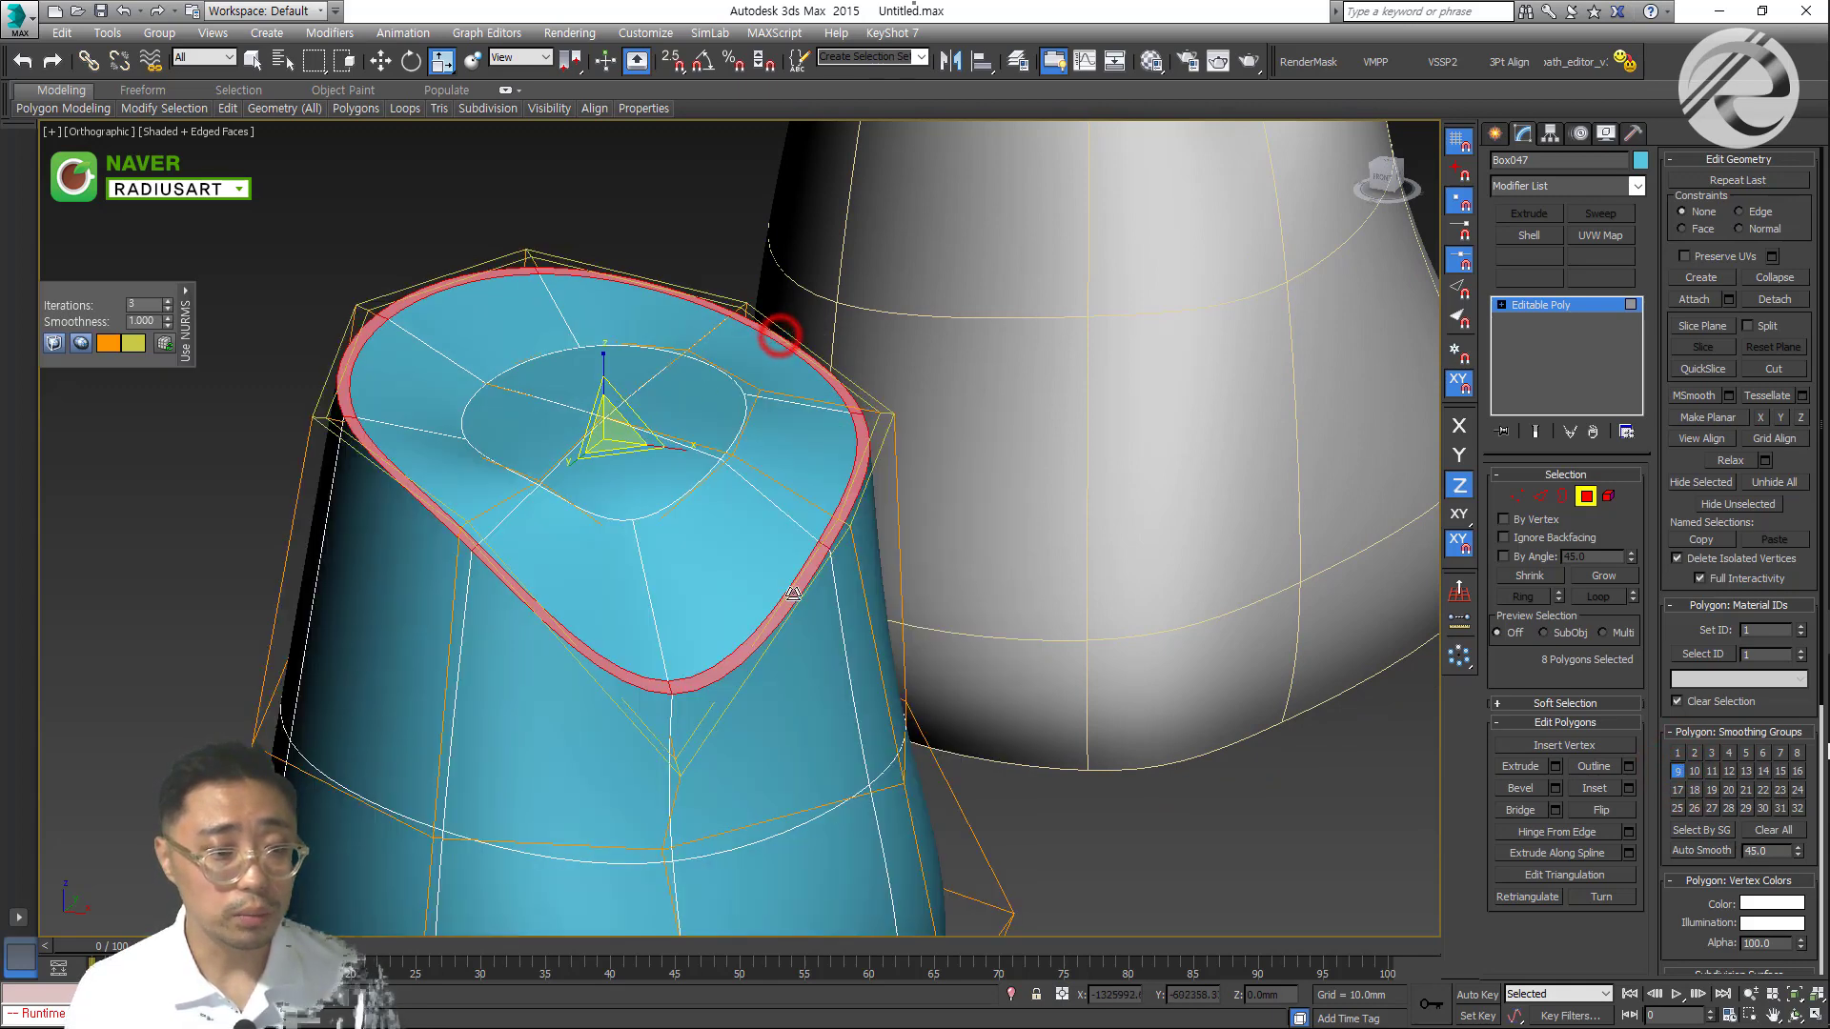
# Select the eight sloped polygons between the rim and the central dip, assign them smoothing group 10, and clear the selection
pyautogui.scroll(-5, 587, 532)
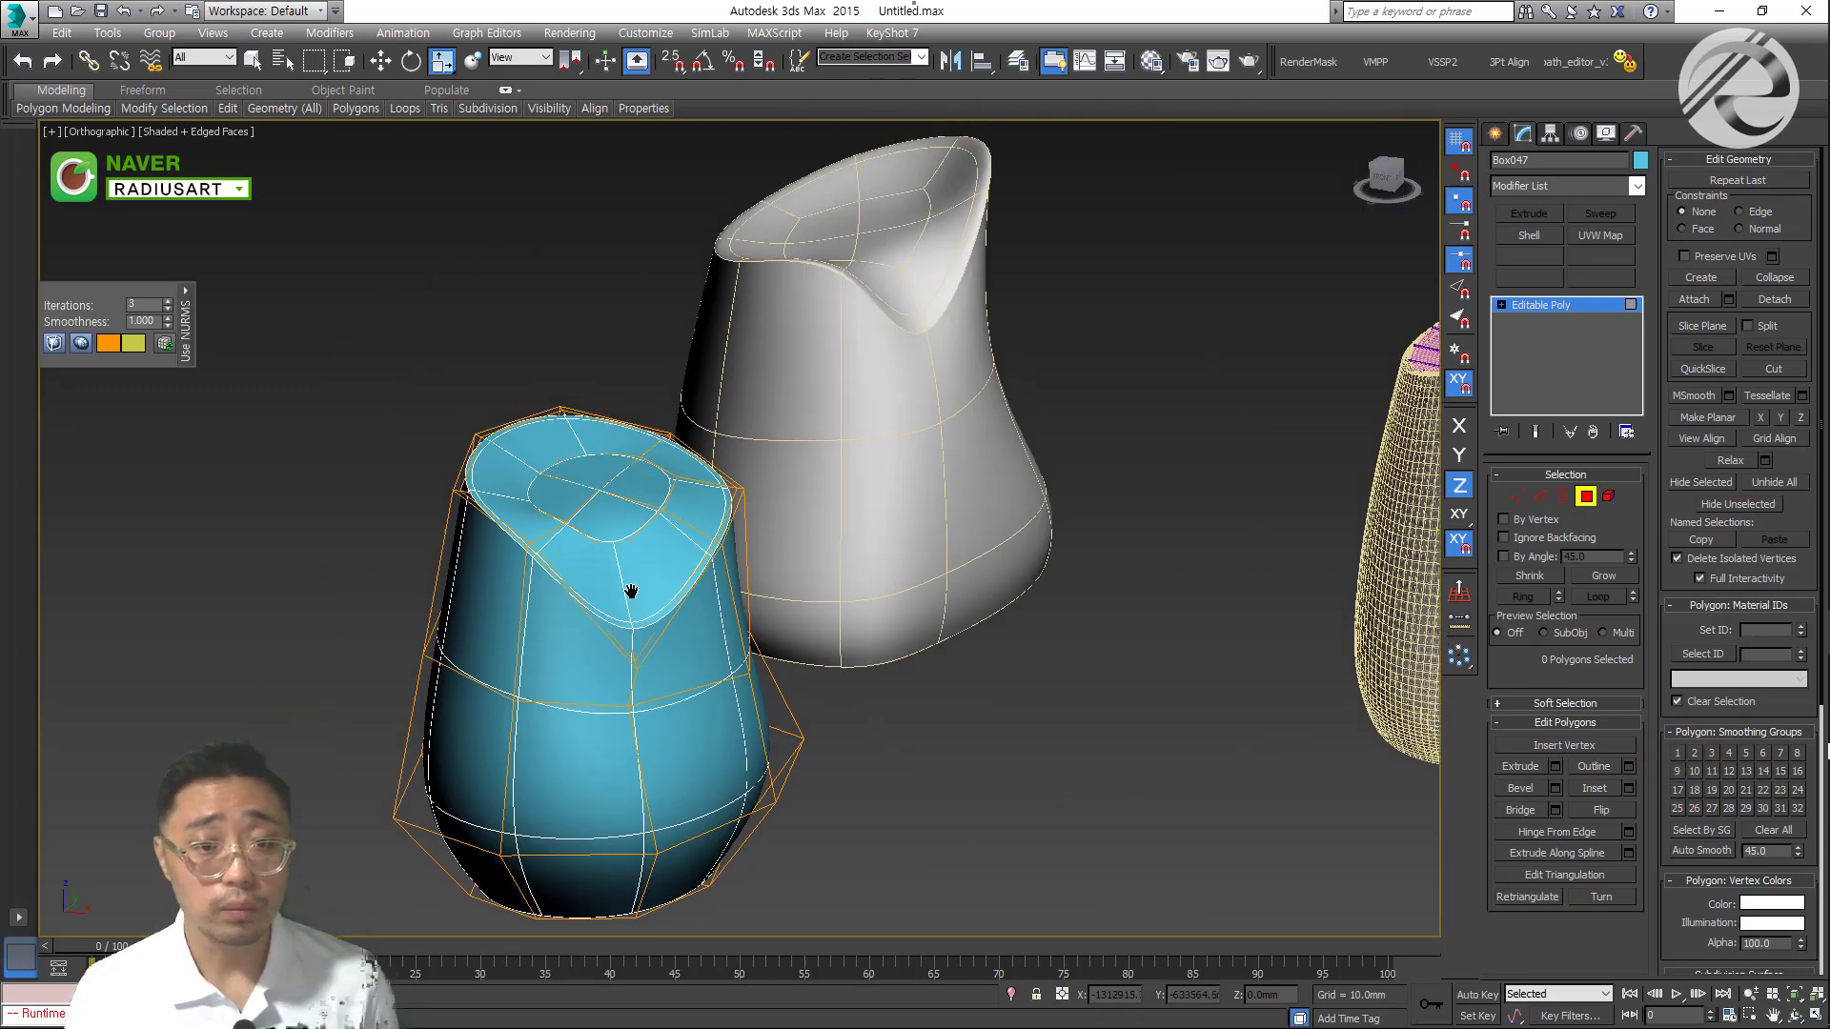
pyautogui.scroll(12, 1067, 440)
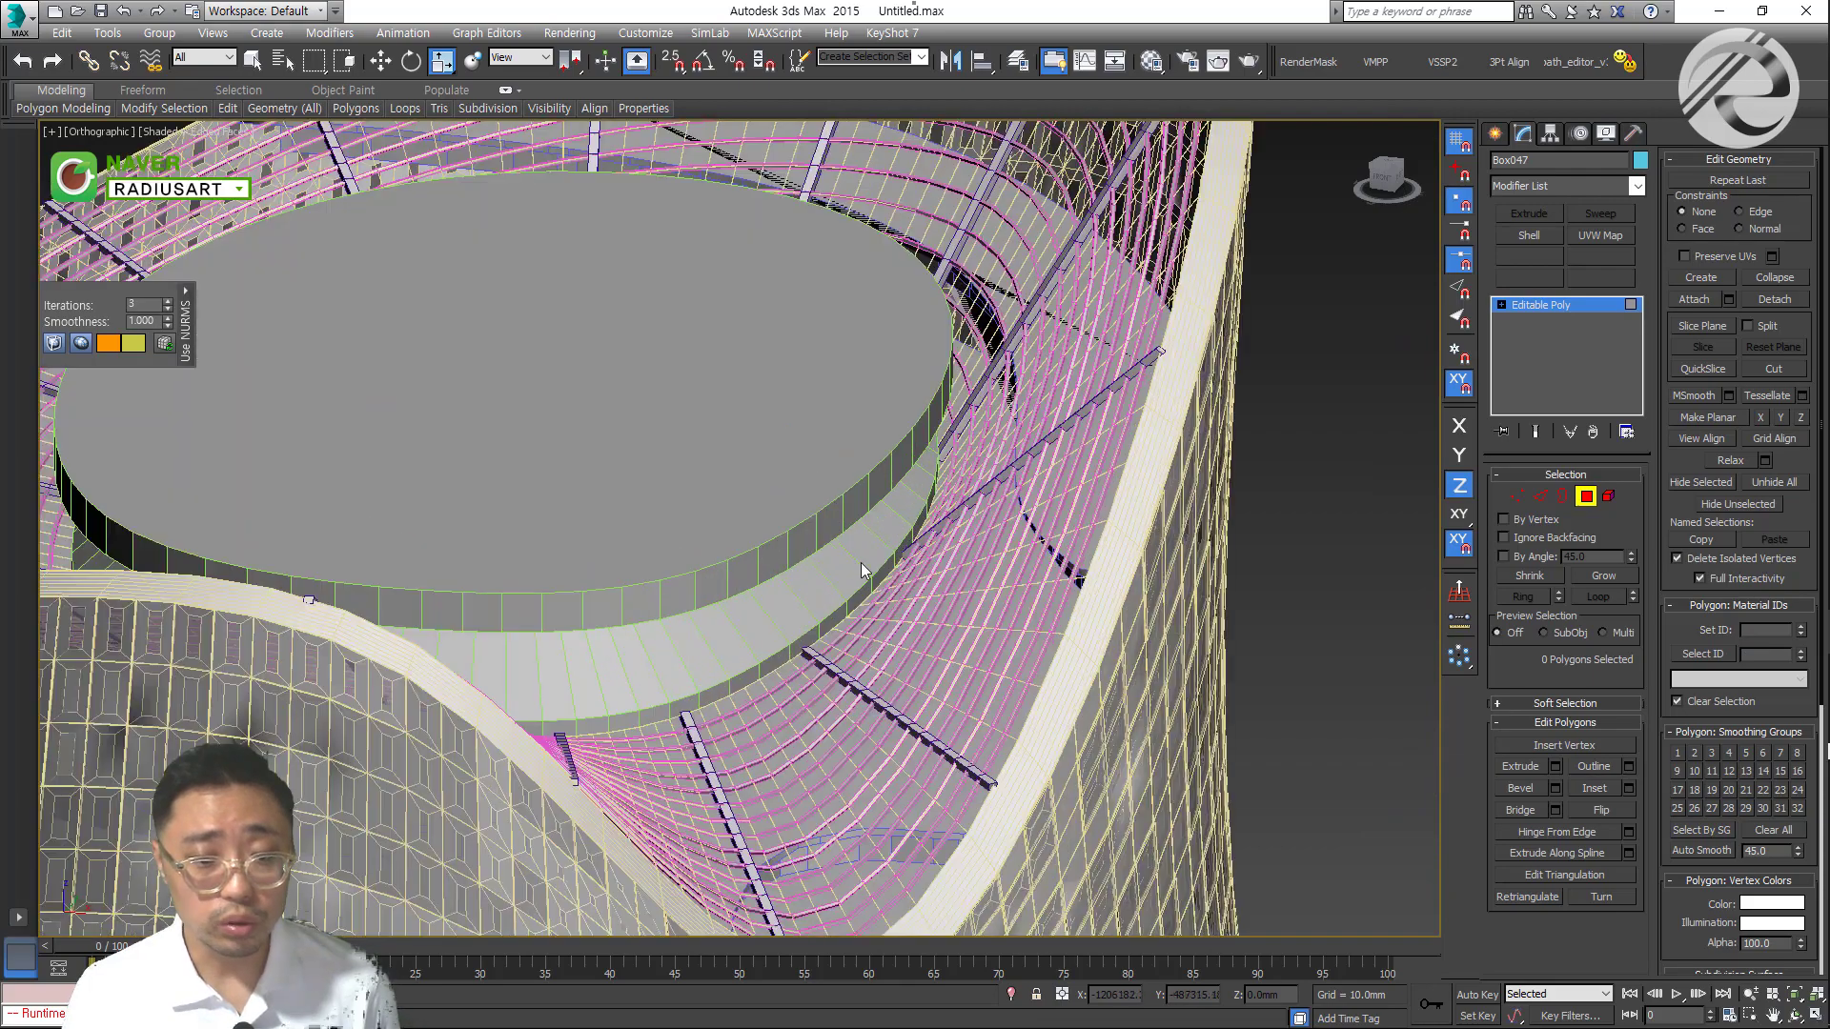
pyautogui.scroll(-5, 860, 563)
pyautogui.scroll(8, 413, 597)
pyautogui.moveTo(496, 476); pyautogui.dragTo(803, 428, button='middle')
pyautogui.click(696, 567)
pyautogui.keyDown('ctrl'); pyautogui.click(498, 415); pyautogui.keyUp('ctrl')
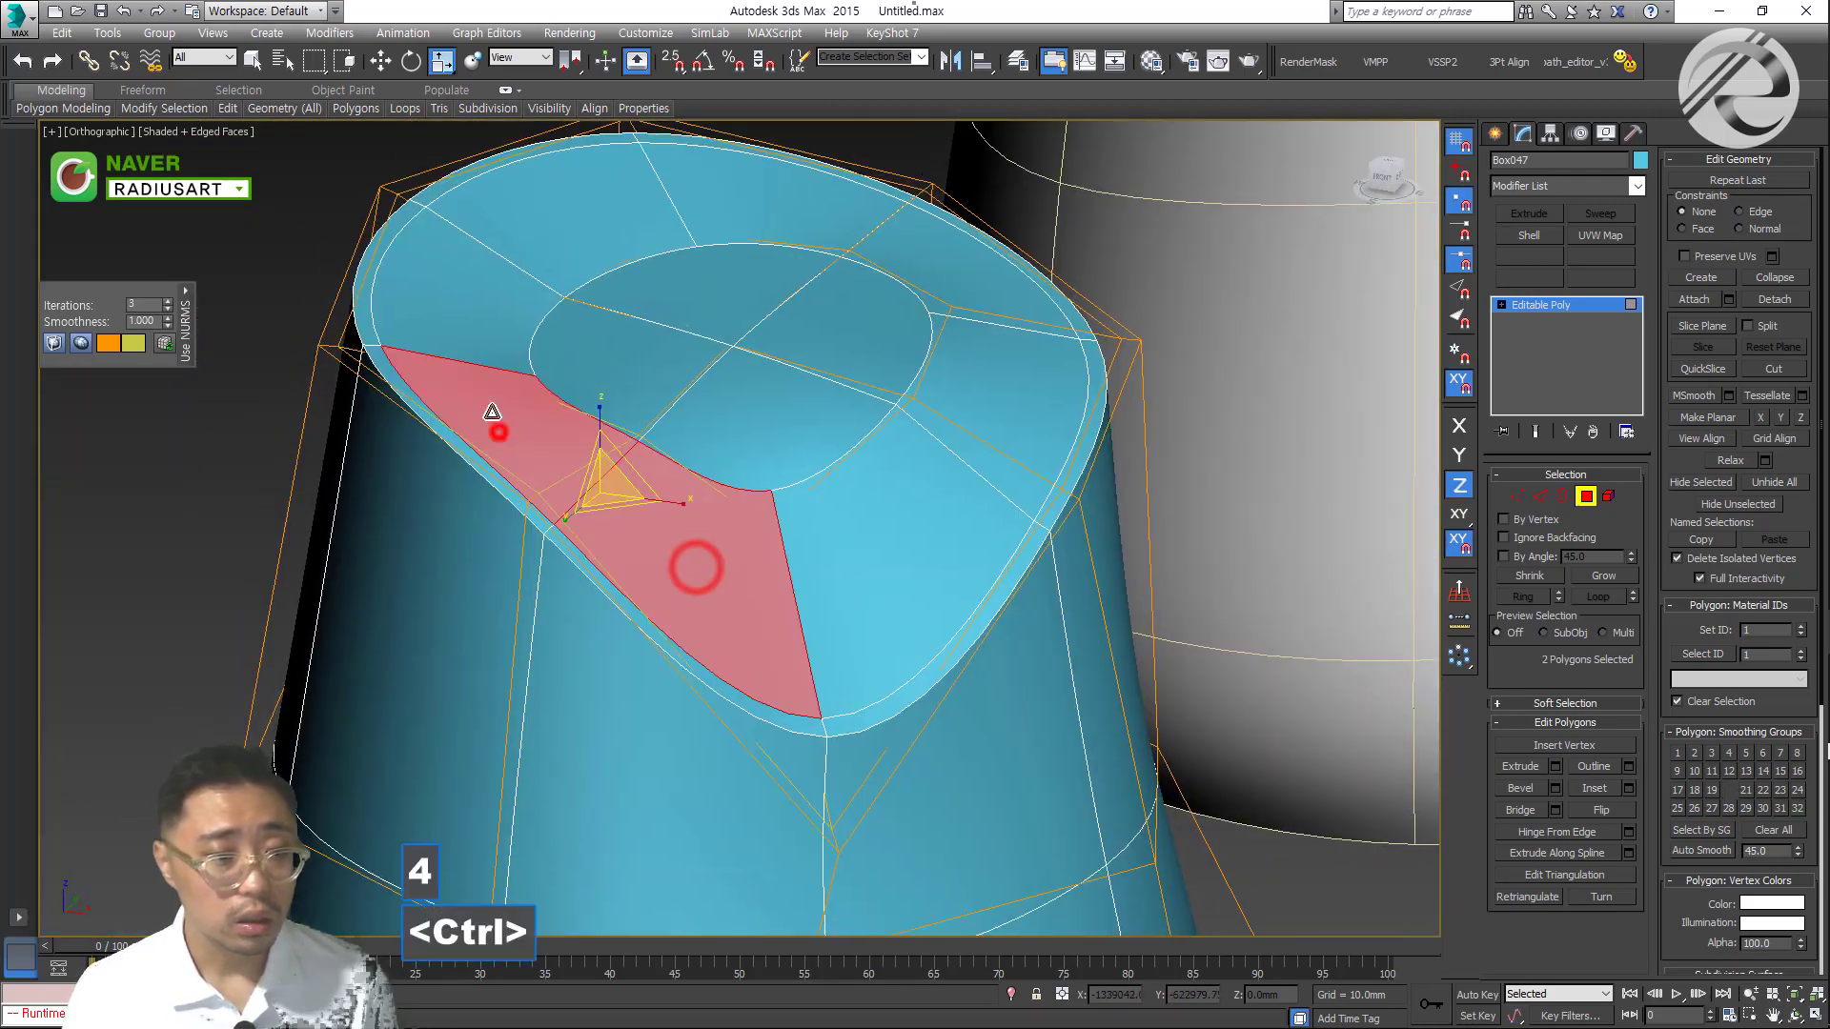
pyautogui.keyDown('ctrl'); pyautogui.click(454, 334); pyautogui.keyUp('ctrl')
pyautogui.keyDown('ctrl'); pyautogui.click(636, 171); pyautogui.keyUp('ctrl')
pyautogui.keyDown('ctrl'); pyautogui.click(750, 164); pyautogui.keyUp('ctrl')
pyautogui.keyDown('ctrl'); pyautogui.click(968, 269); pyautogui.keyUp('ctrl')
pyautogui.keyDown('ctrl'); pyautogui.click(968, 347); pyautogui.keyUp('ctrl')
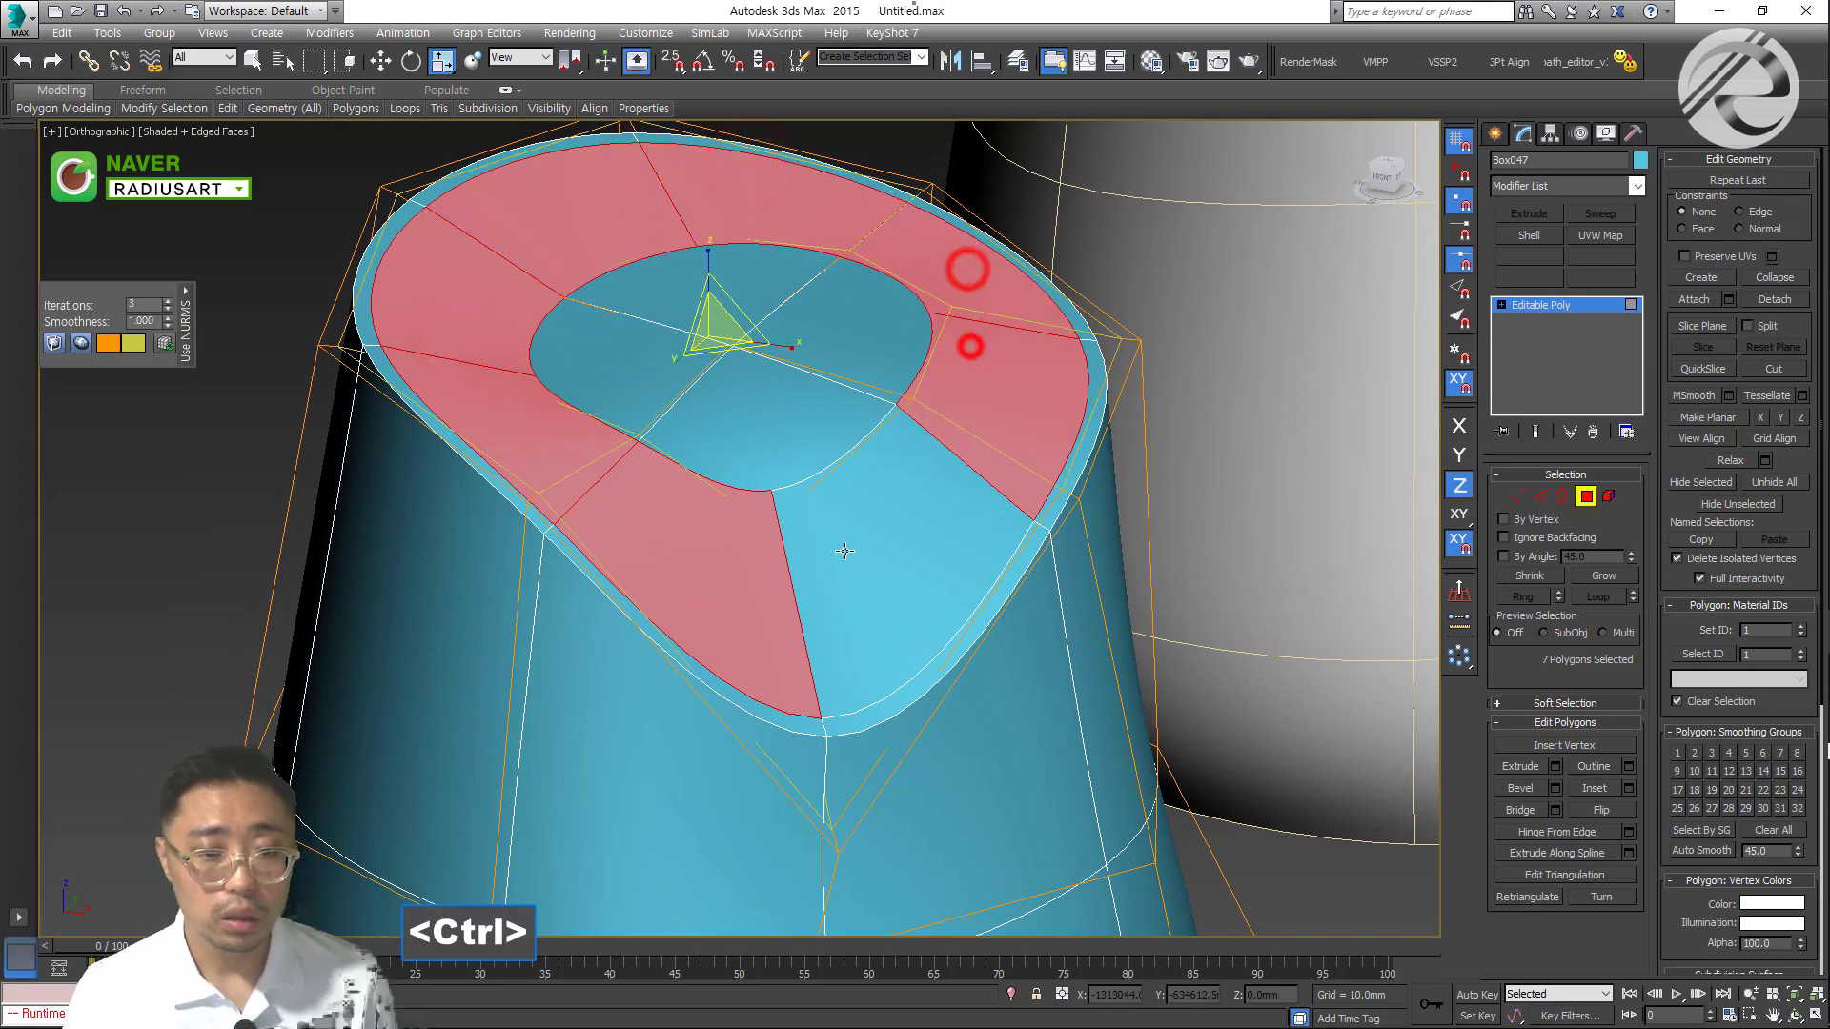
pyautogui.keyDown('alt'); pyautogui.moveTo(968, 347); pyautogui.dragTo(702, 376, button='middle'); pyautogui.keyUp('alt')
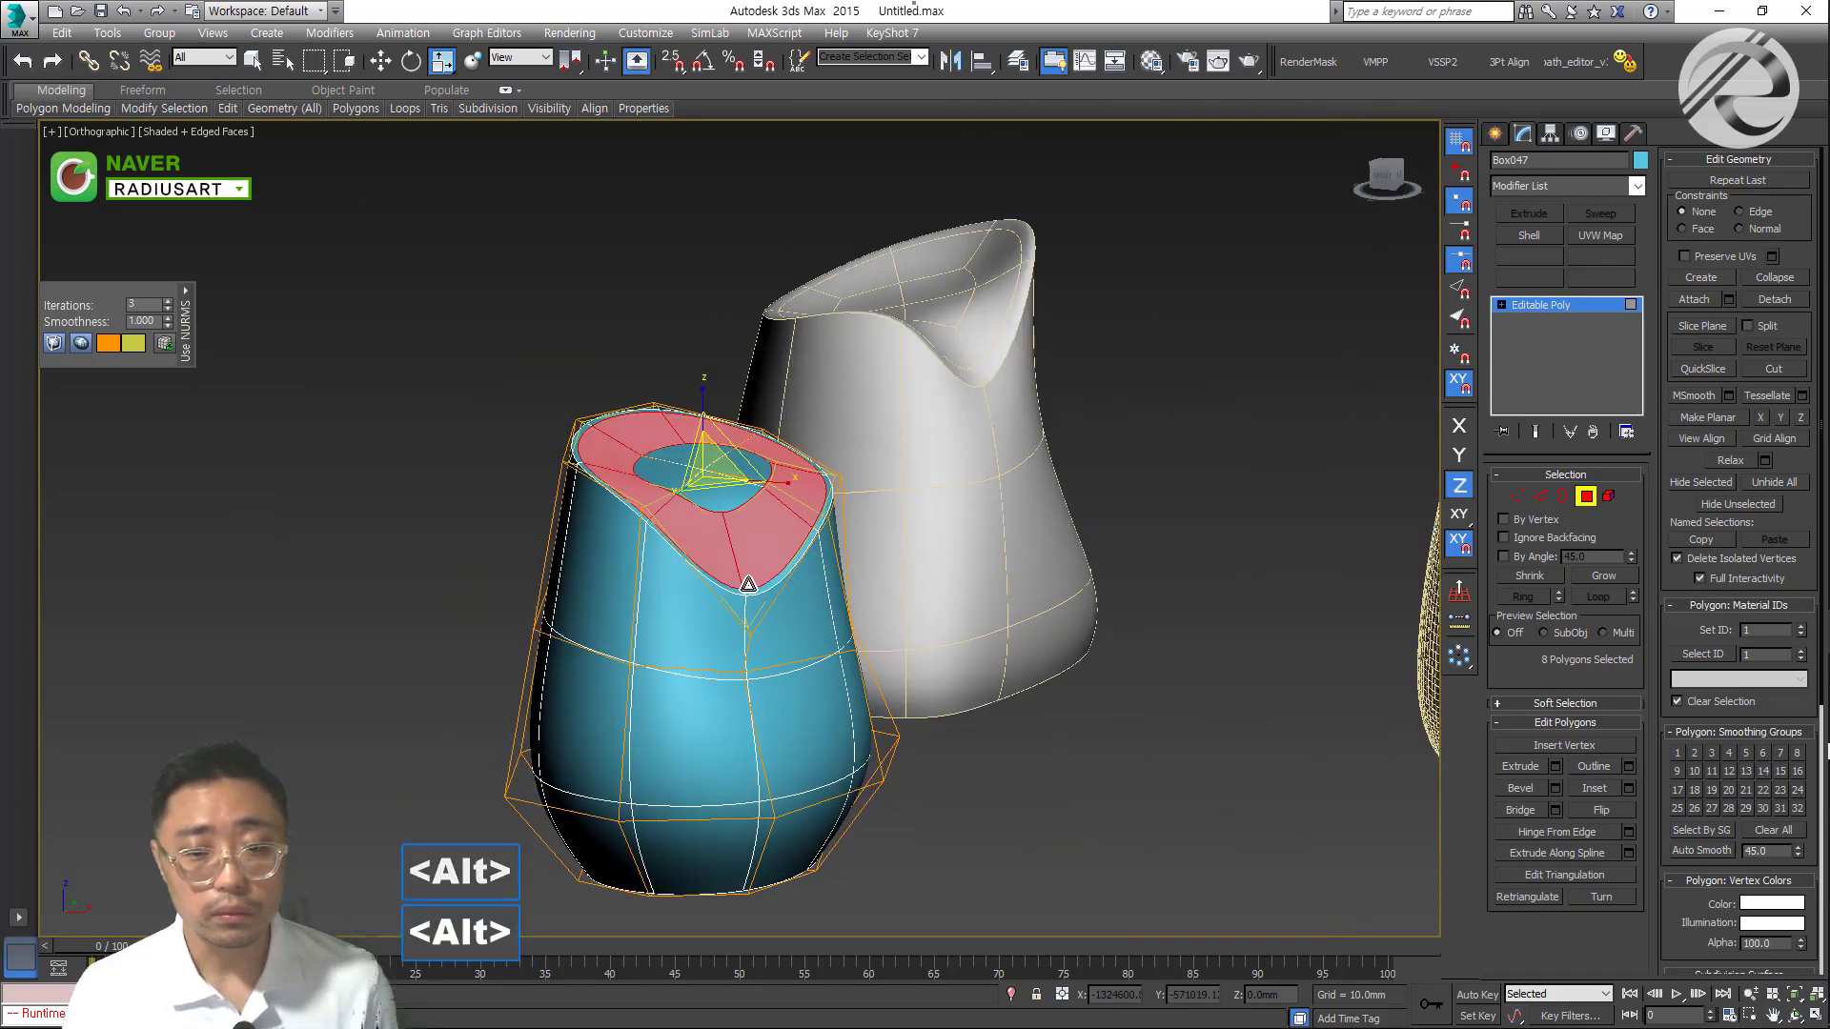
pyautogui.scroll(-5, 946, 577)
pyautogui.scroll(4, 815, 593)
pyautogui.keyDown('alt'); pyautogui.moveTo(815, 593); pyautogui.dragTo(781, 585, button='middle'); pyautogui.keyUp('alt')
pyautogui.scroll(3, 780, 585)
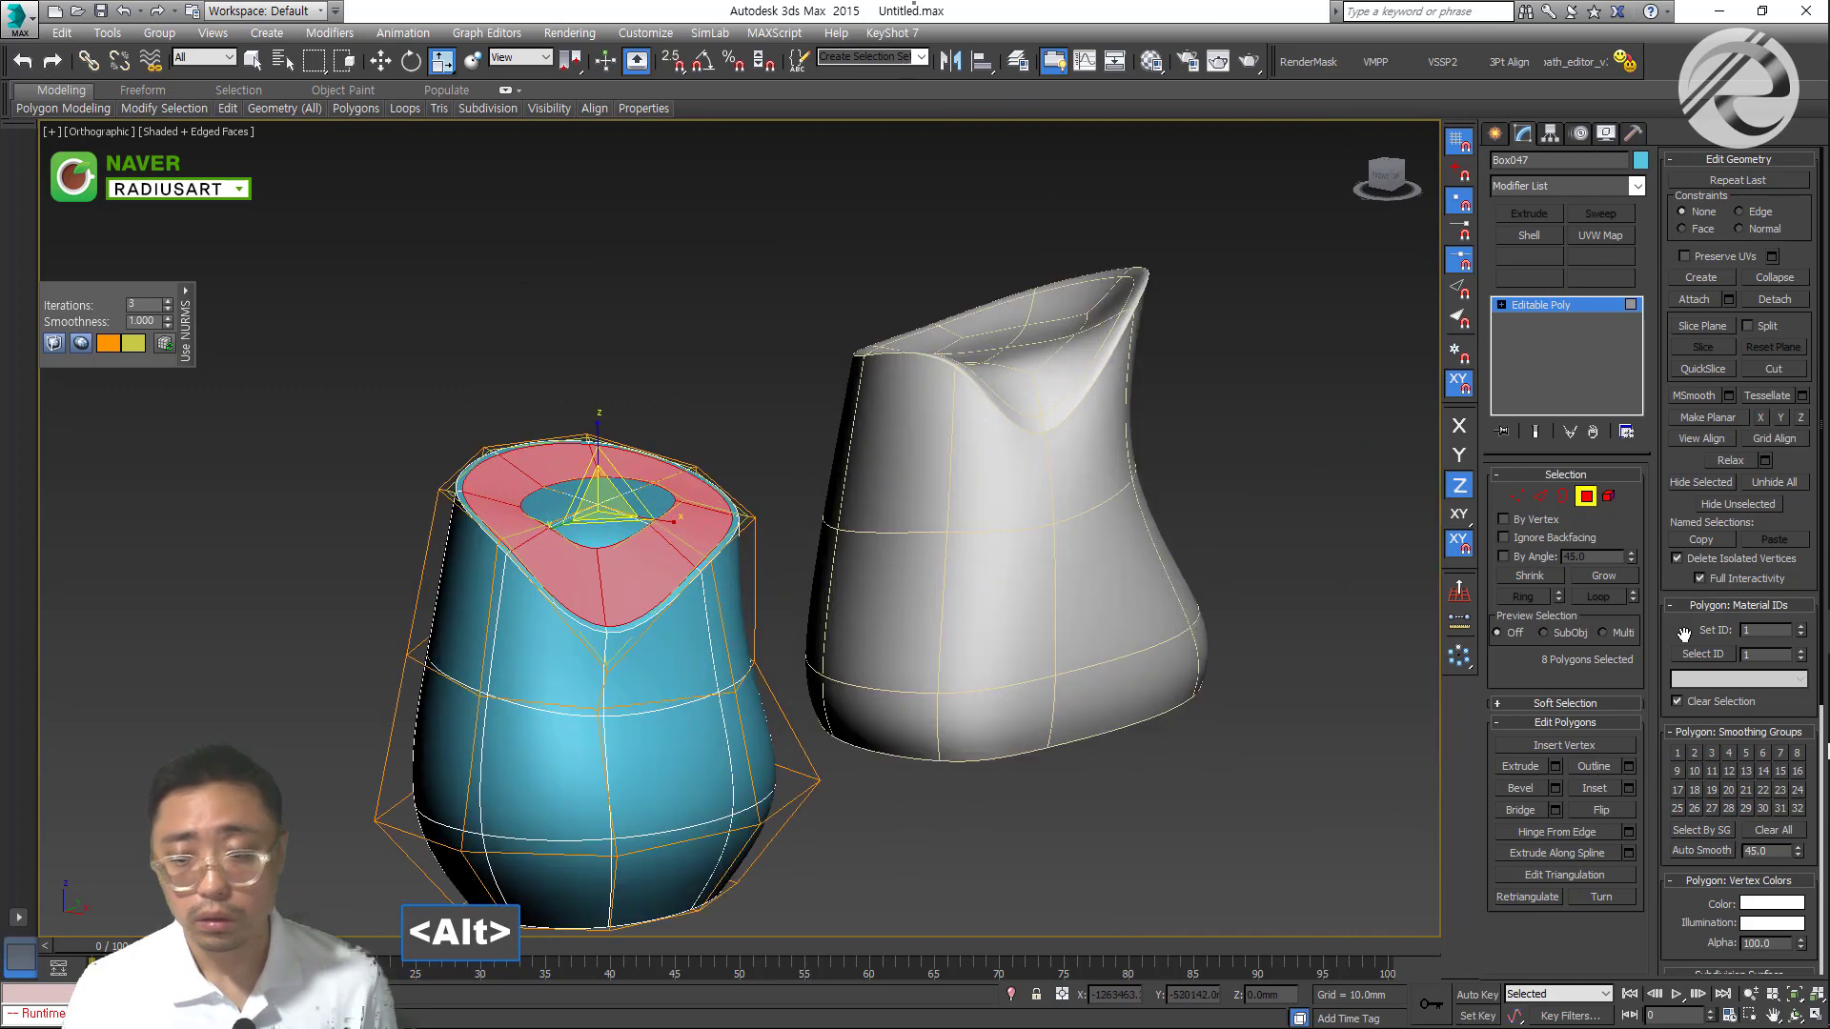
pyautogui.click(1694, 770)
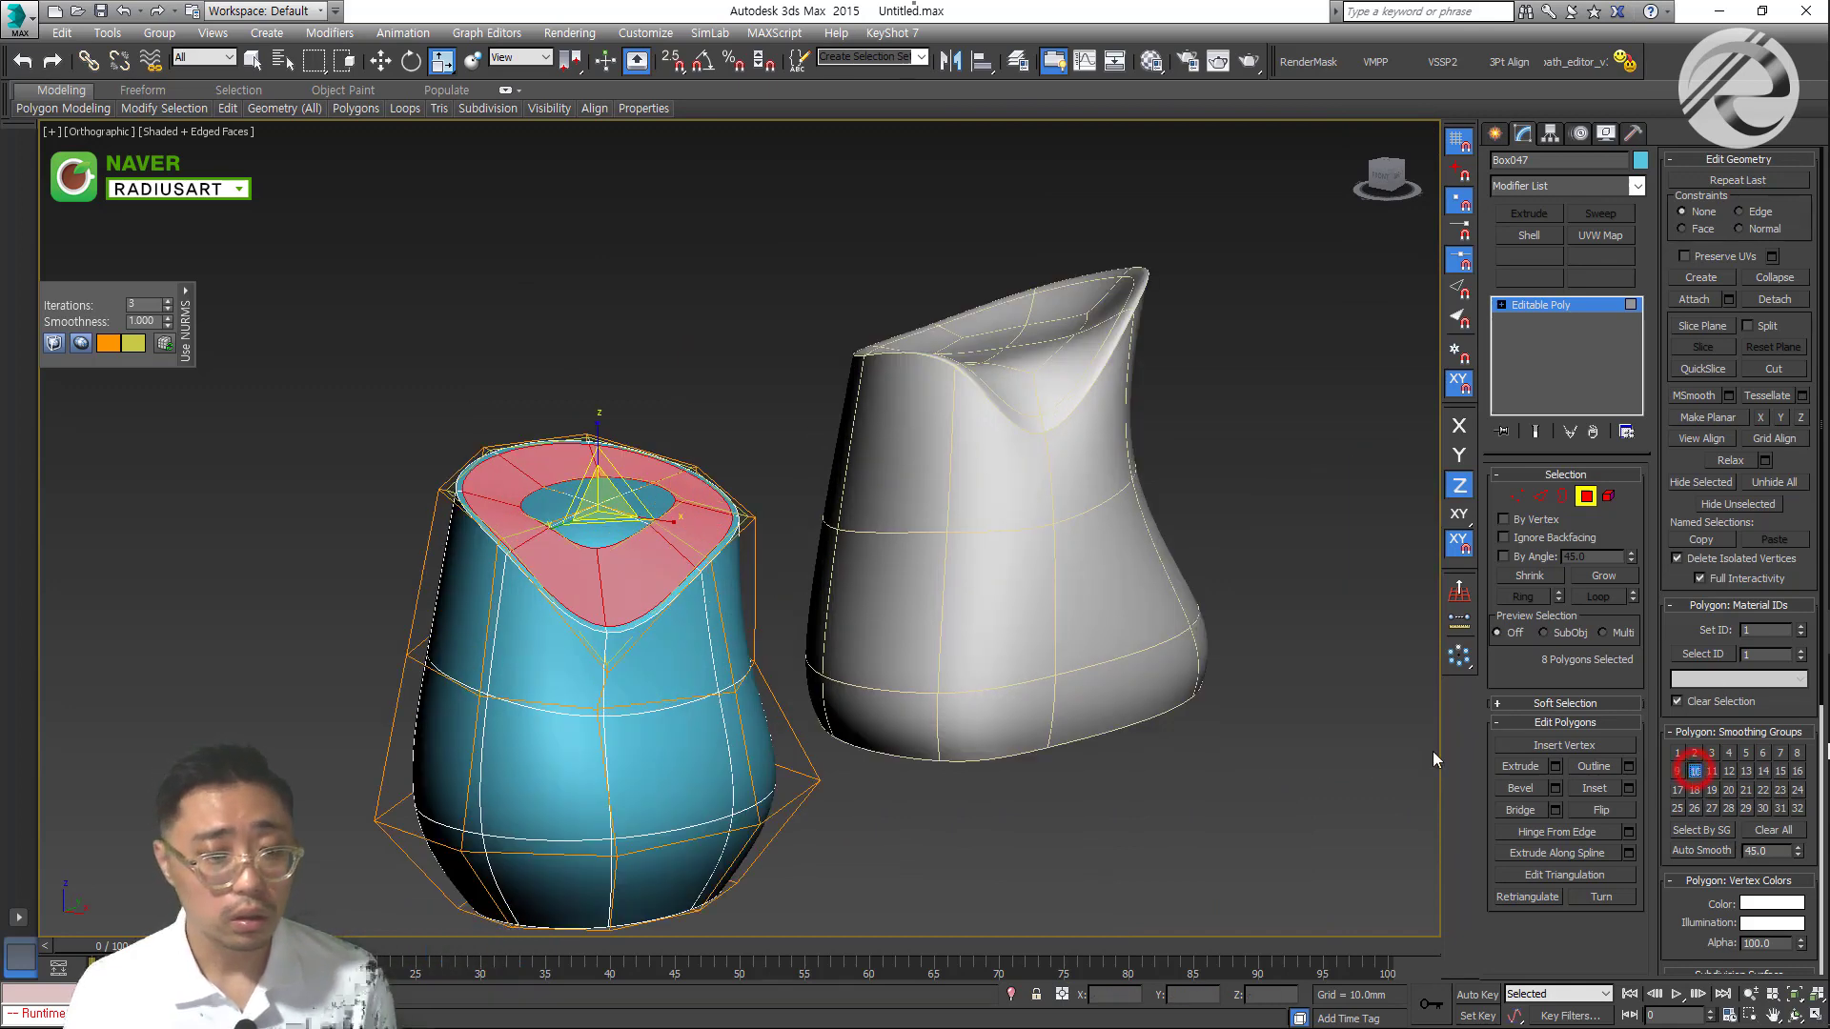
pyautogui.click(1084, 806)
# Exit polygon editing, deselect the blue vessel and examine its smoothed rim from low side angles beside the grey vessel
pyautogui.scroll(3, 1084, 806)
pyautogui.keyDown('alt'); pyautogui.moveTo(1085, 806); pyautogui.dragTo(762, 386, button='middle'); pyautogui.keyUp('alt')
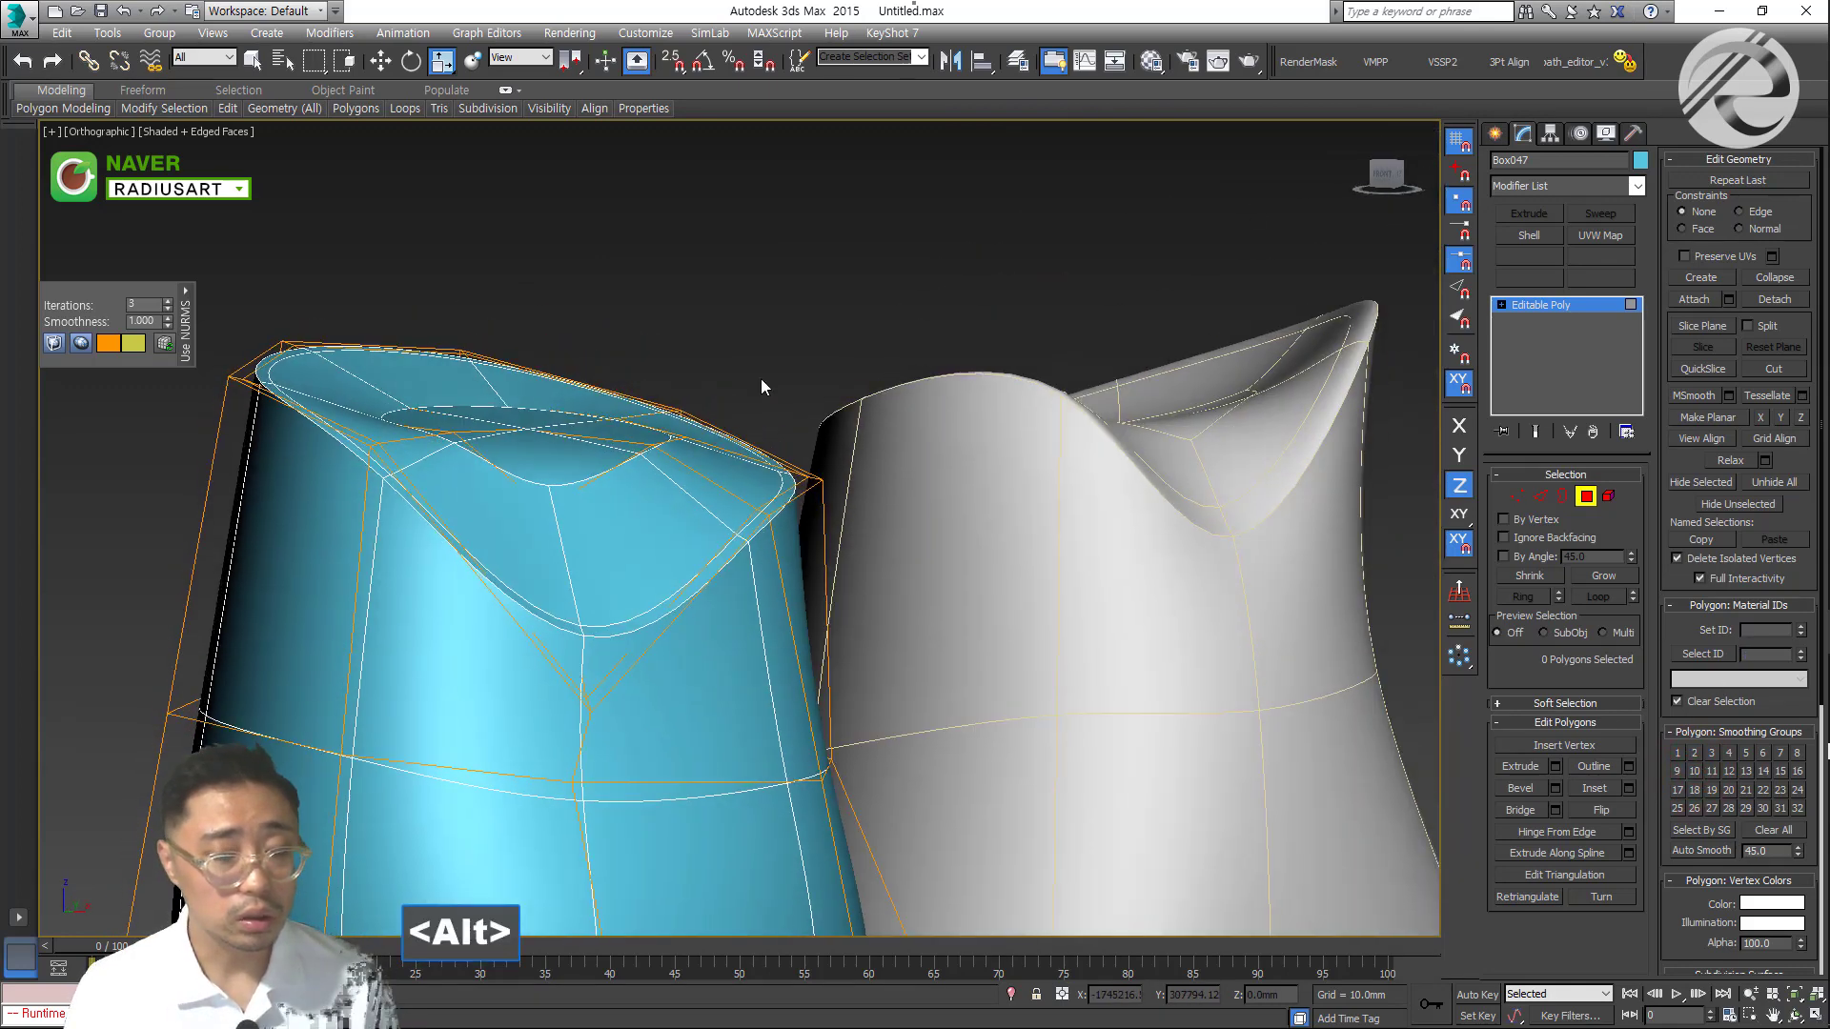
pyautogui.click(1515, 133)
pyautogui.click(853, 295)
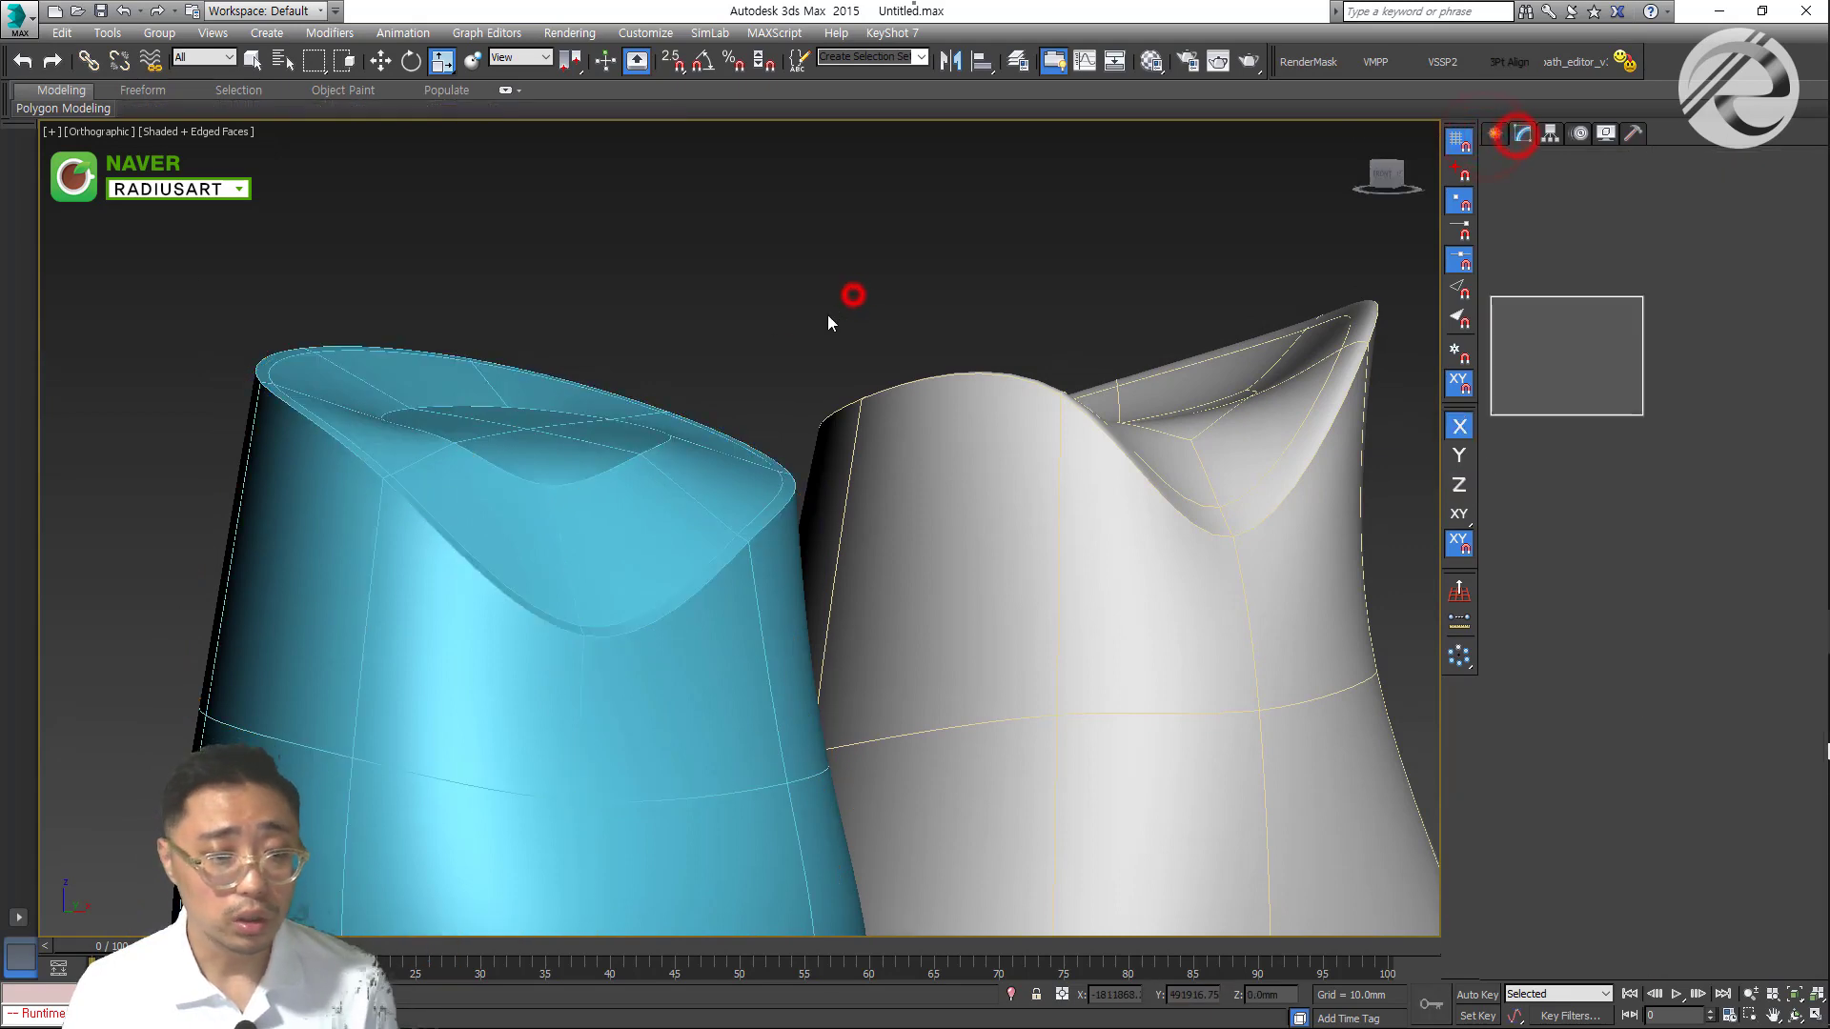
pyautogui.keyDown('alt'); pyautogui.moveTo(631, 629); pyautogui.dragTo(872, 498, button='middle'); pyautogui.keyUp('alt')
pyautogui.scroll(5, 872, 499)
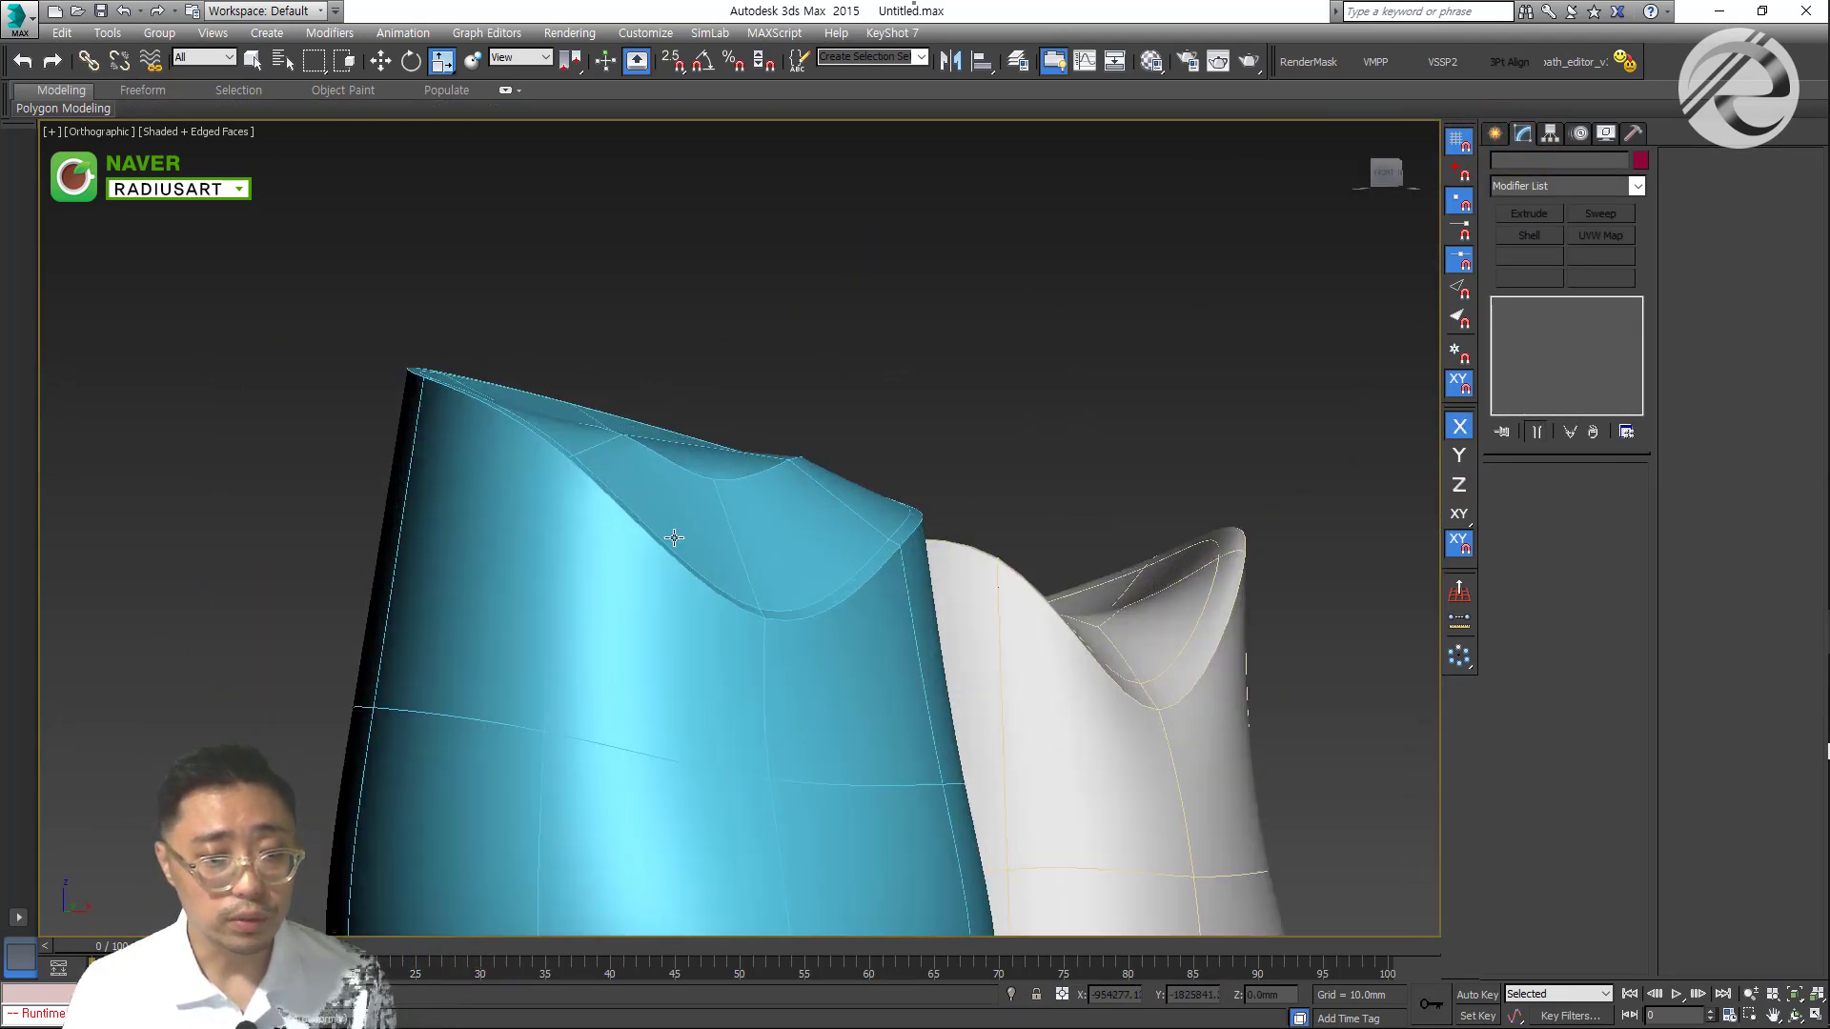
pyautogui.keyDown('alt'); pyautogui.moveTo(749, 553); pyautogui.dragTo(650, 359, button='middle'); pyautogui.keyUp('alt')
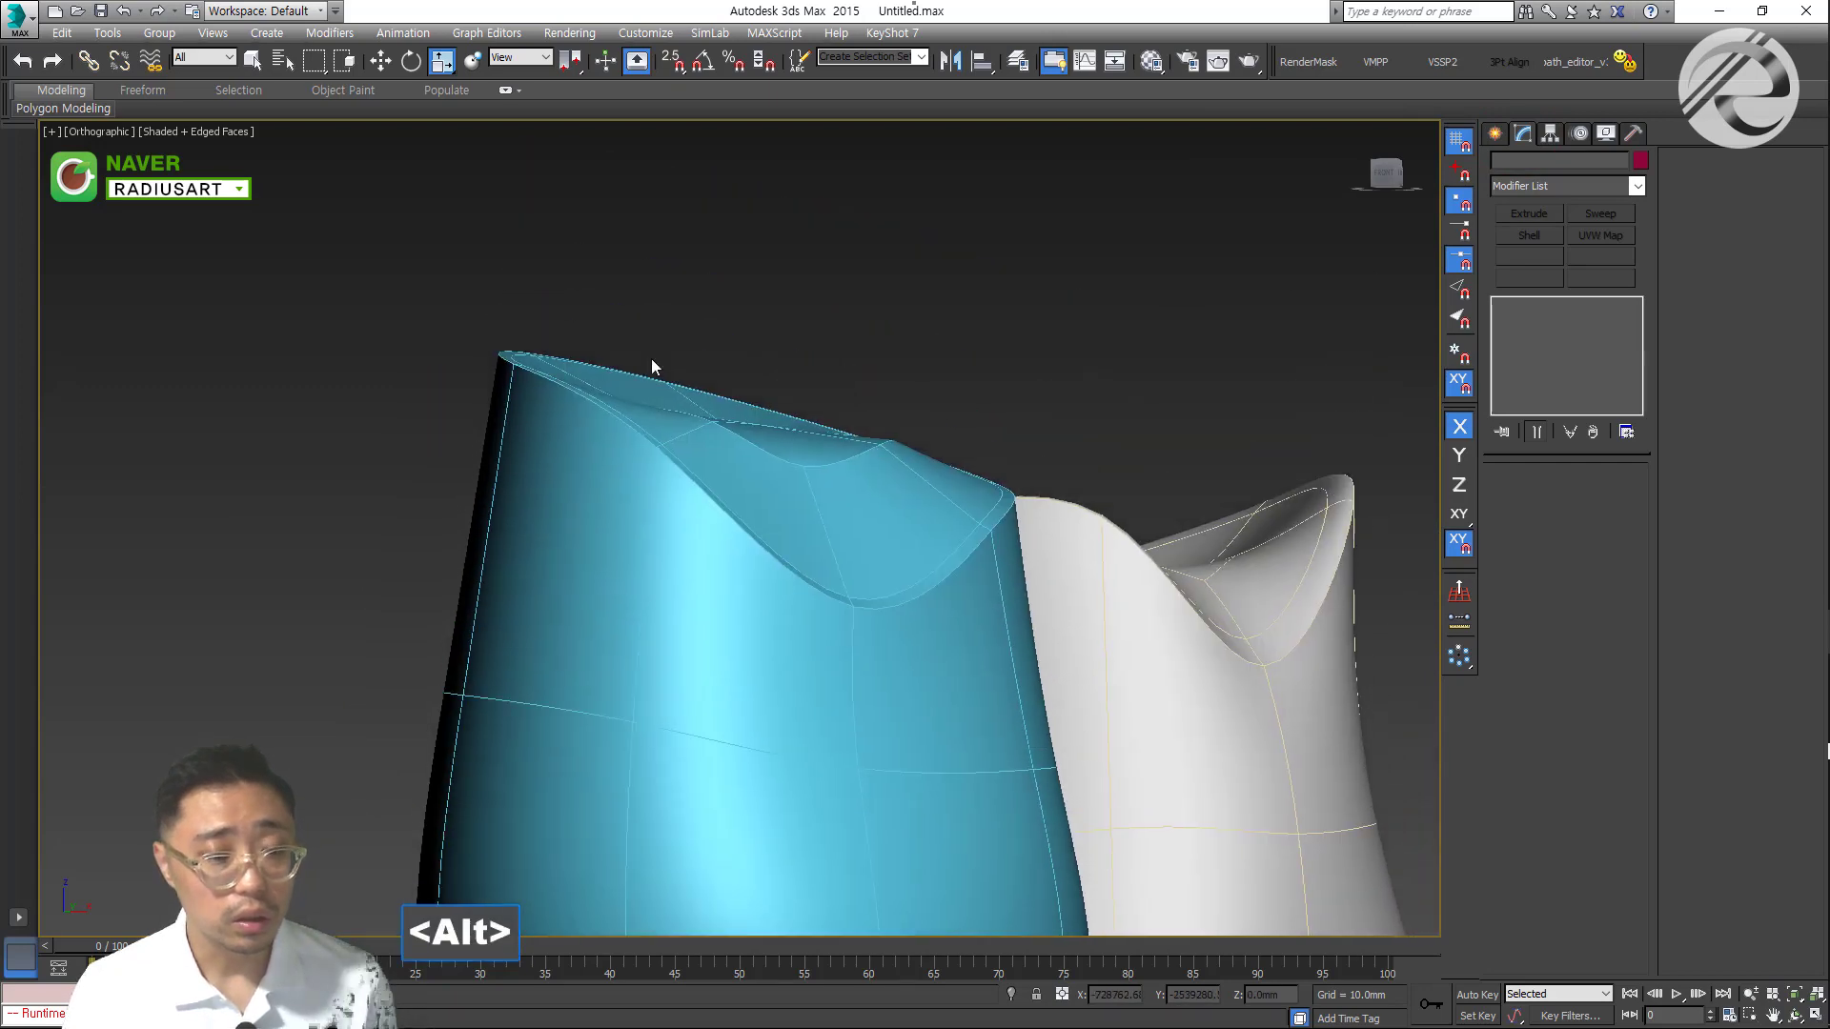
pyautogui.scroll(4, 650, 358)
pyautogui.moveTo(574, 496); pyautogui.dragTo(621, 585, button='middle')
# Select the blue vessel and clone it as one independent copy beside it along the X axis
pyautogui.click(445, 498)
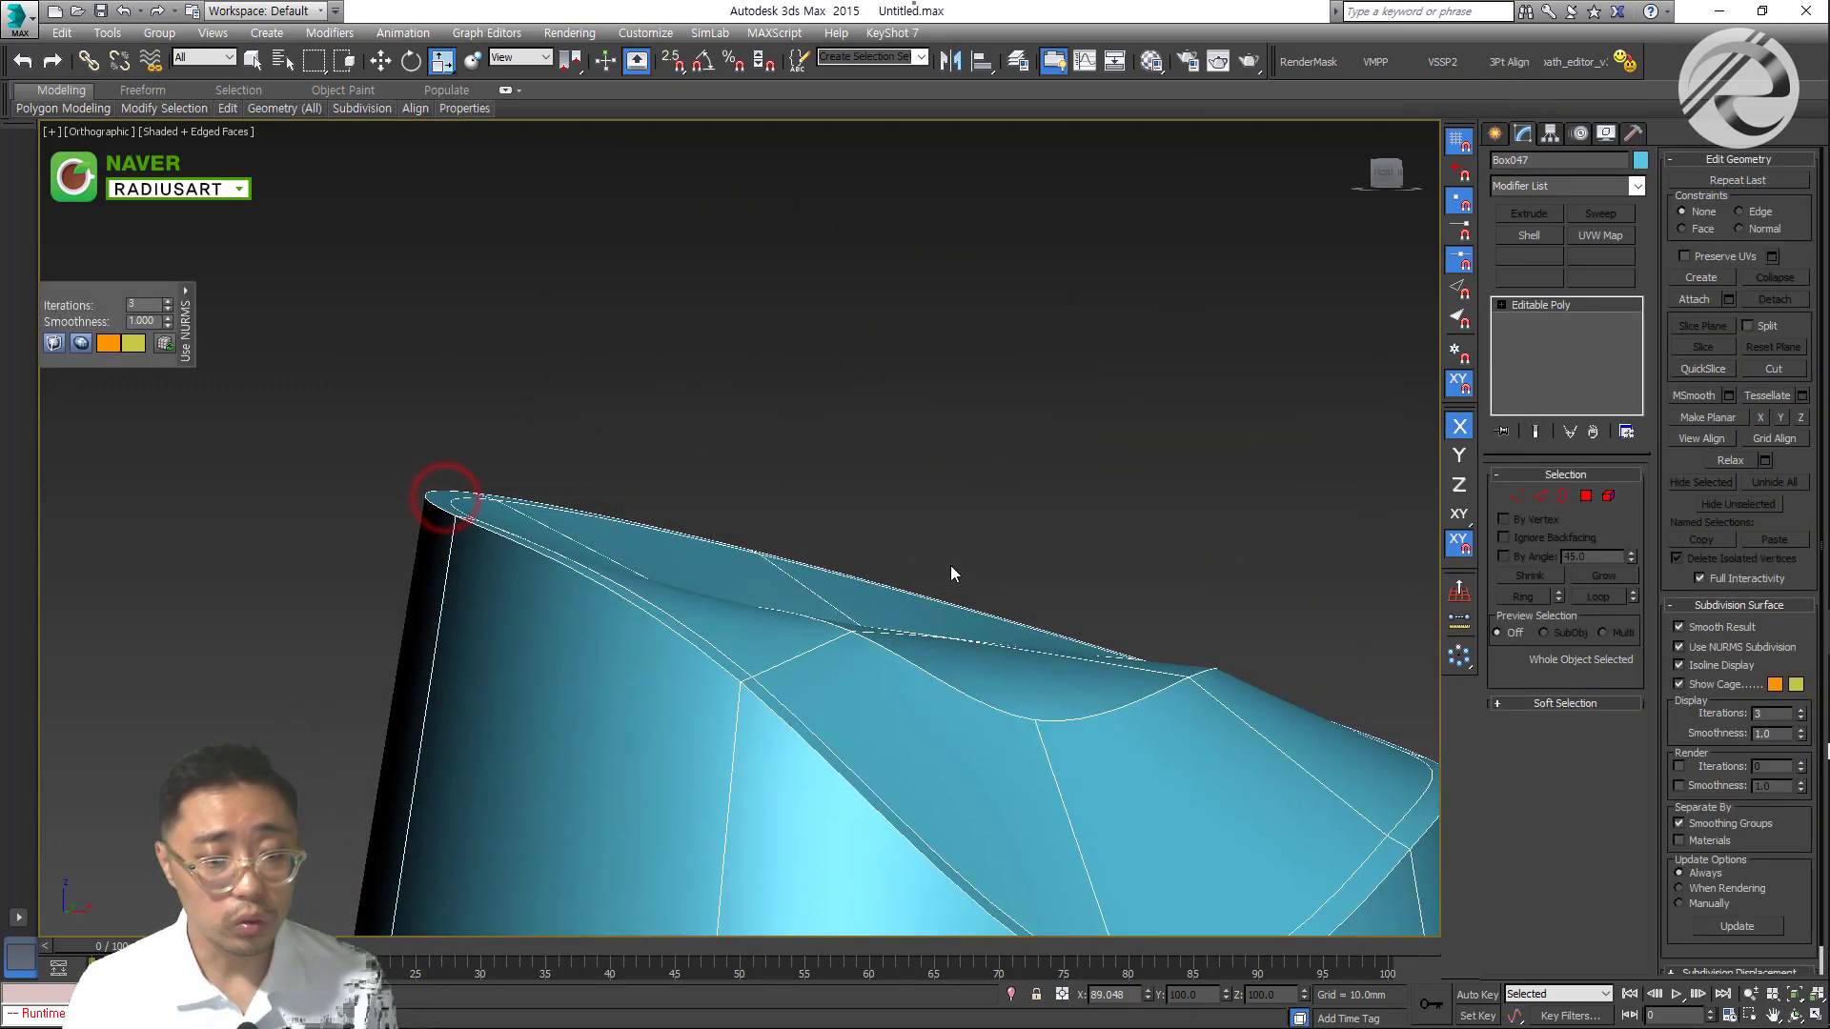
pyautogui.scroll(-5, 952, 655)
pyautogui.keyDown('alt'); pyautogui.moveTo(952, 656); pyautogui.dragTo(665, 594, button='middle'); pyautogui.keyUp('alt')
pyautogui.keyDown('alt'); pyautogui.moveTo(615, 660); pyautogui.dragTo(545, 707, button='middle'); pyautogui.keyUp('alt')
pyautogui.scroll(-3, 561, 678)
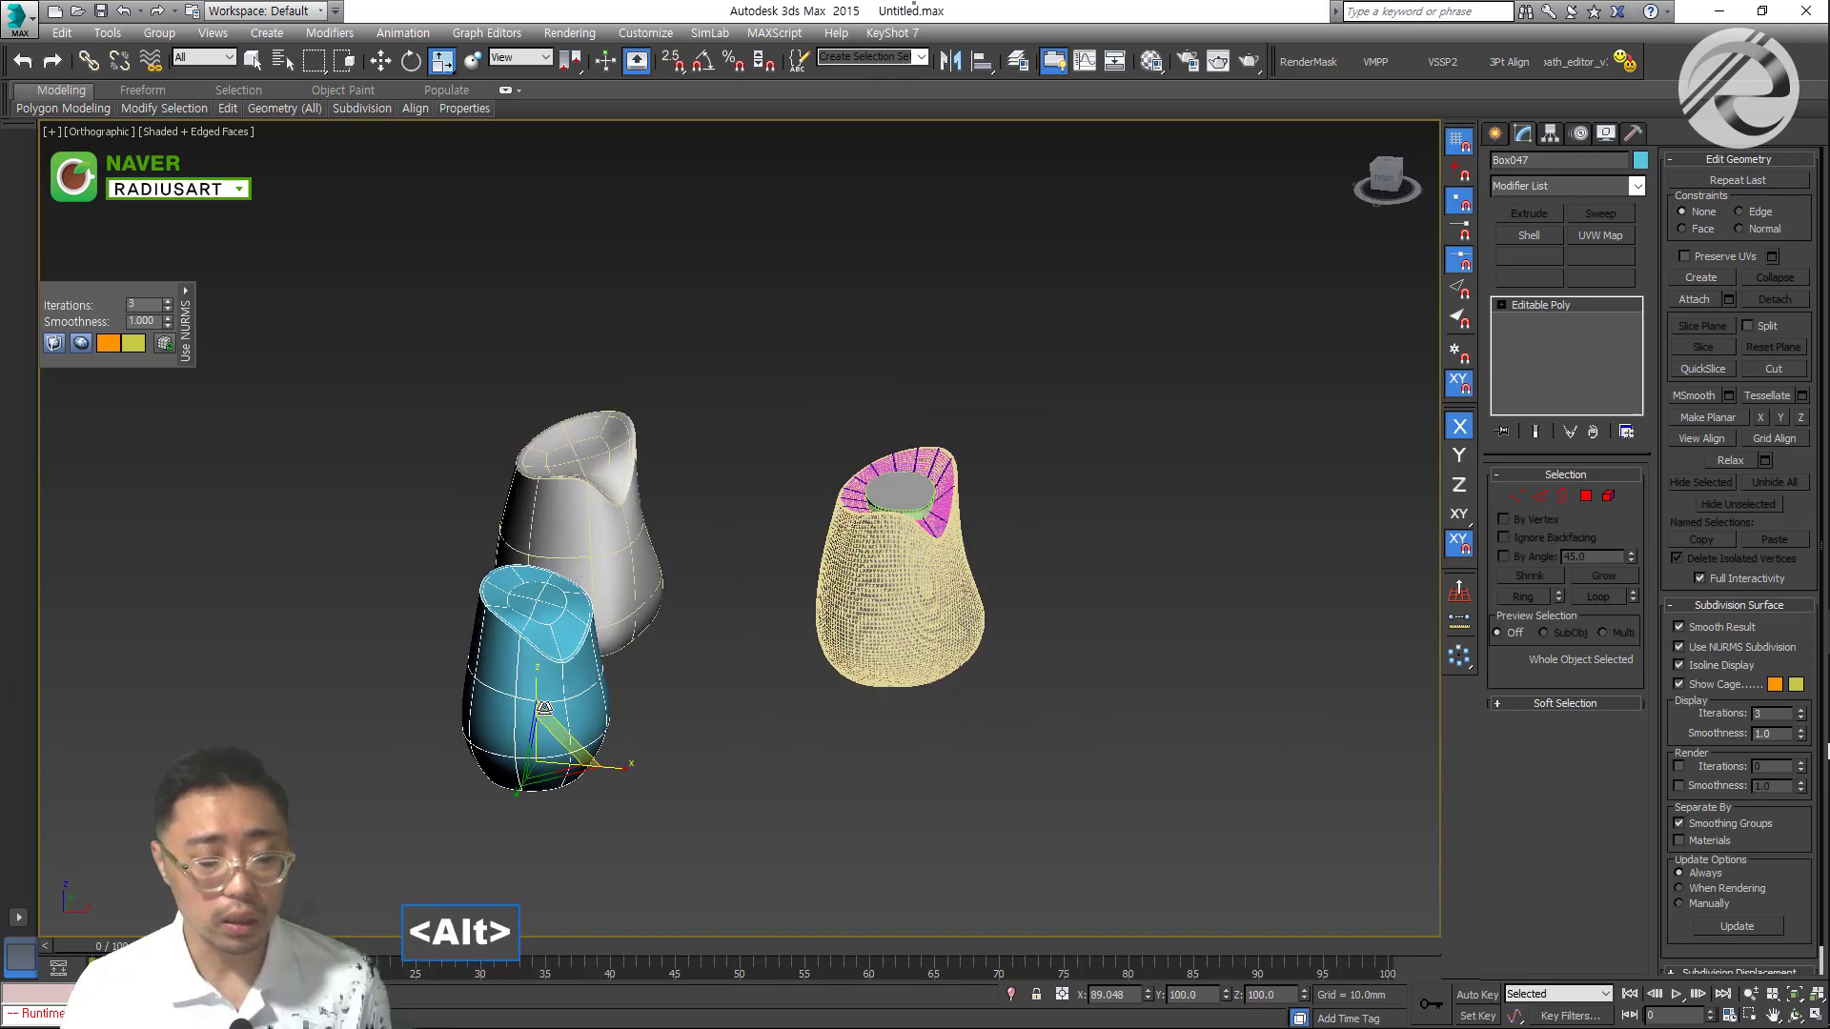
pyautogui.press('w')
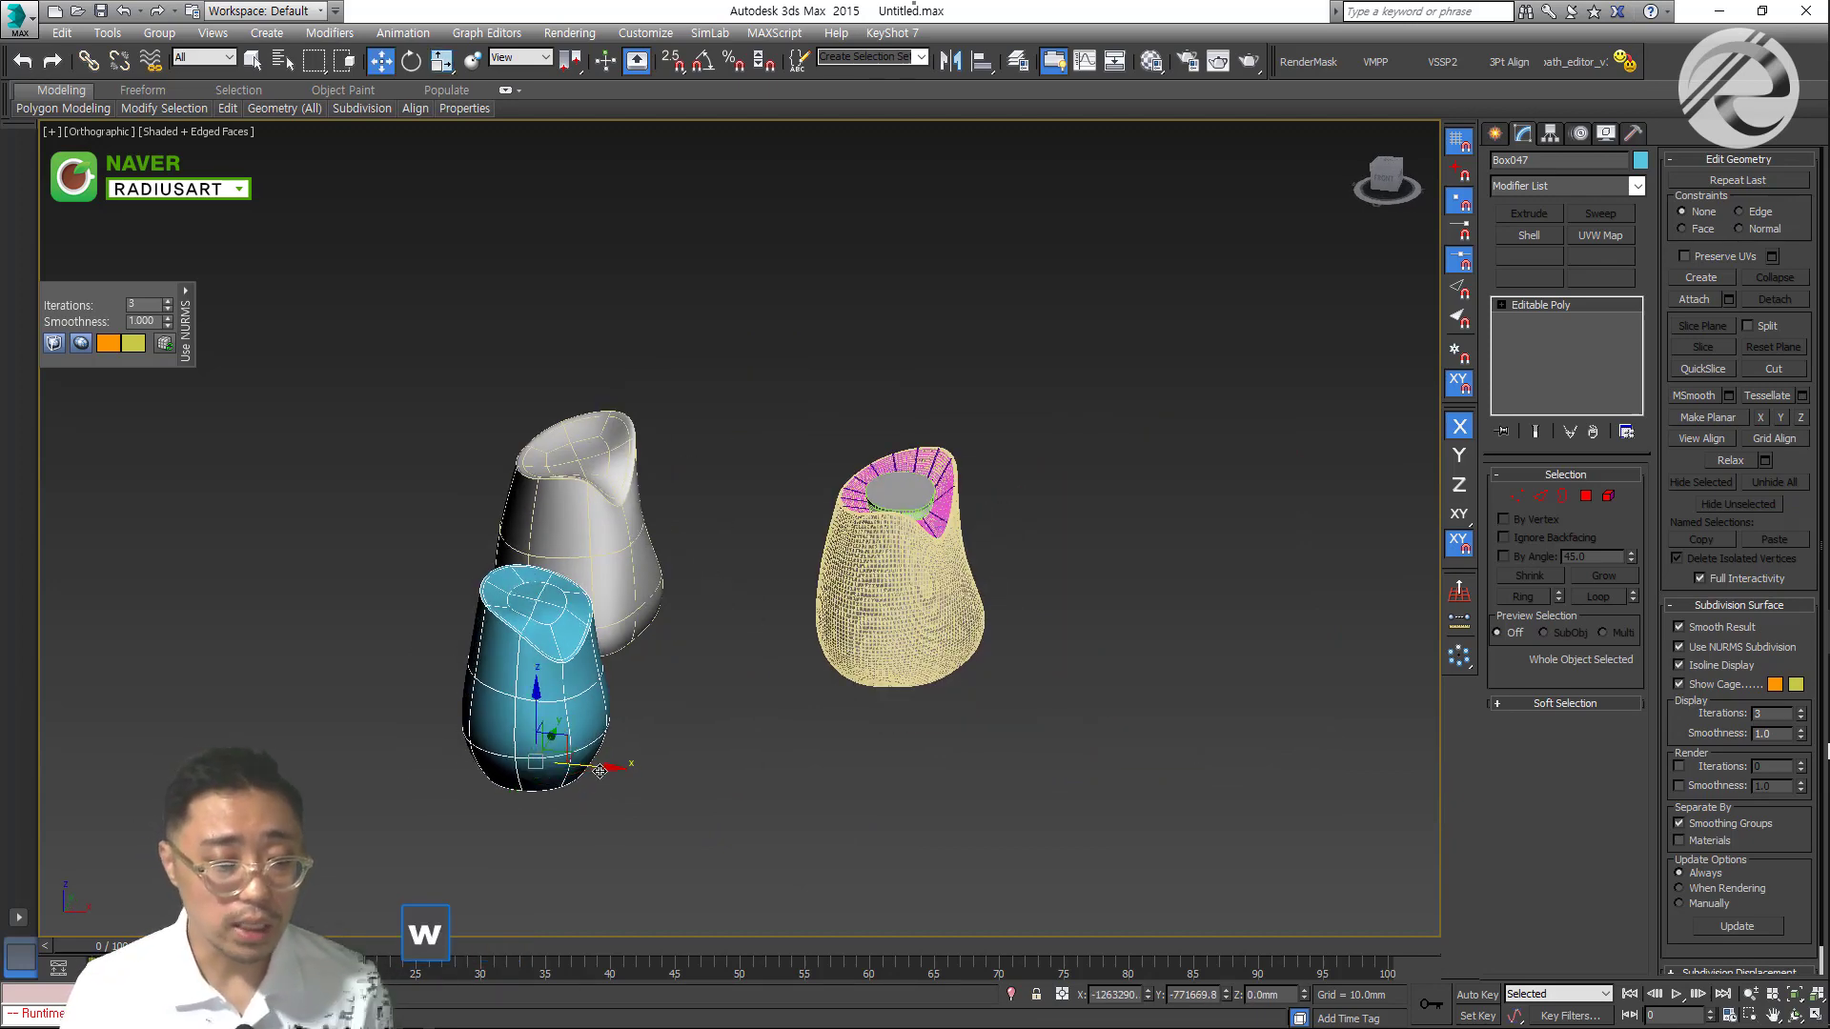
pyautogui.keyDown('shift'); pyautogui.moveTo(599, 770); pyautogui.dragTo(843, 792); pyautogui.keyUp('shift')
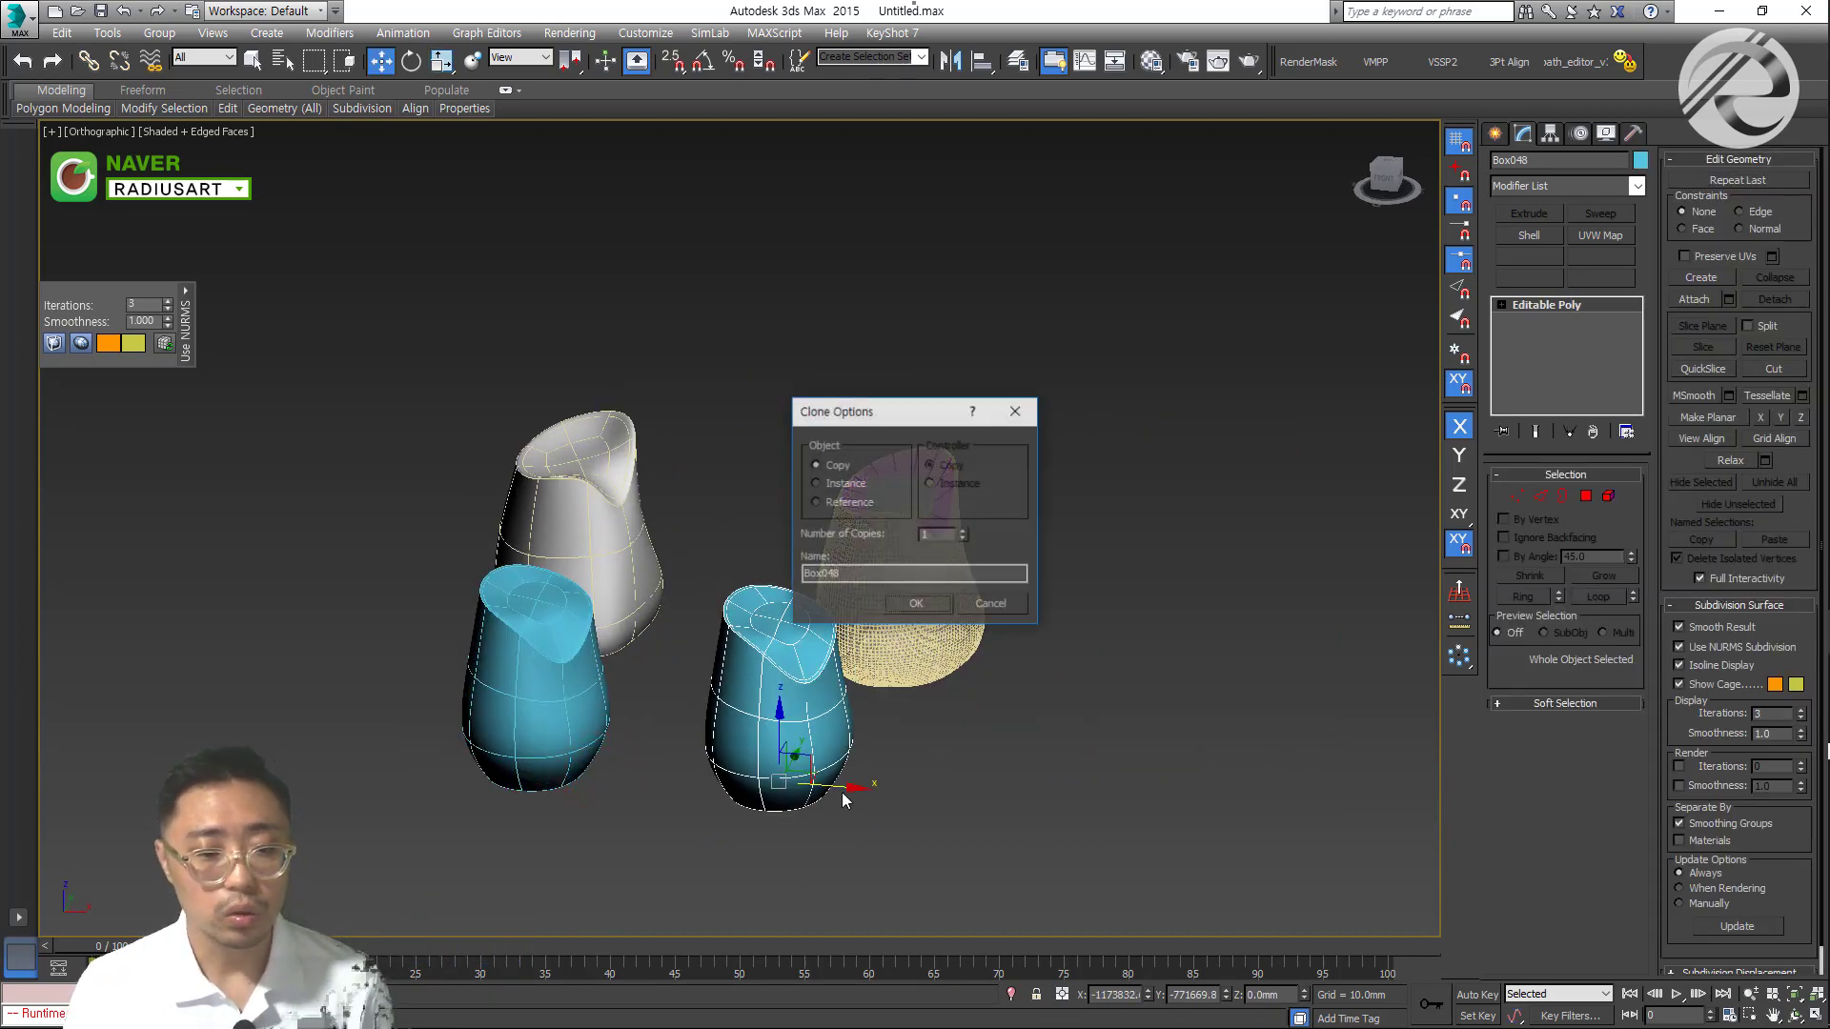
pyautogui.click(938, 602)
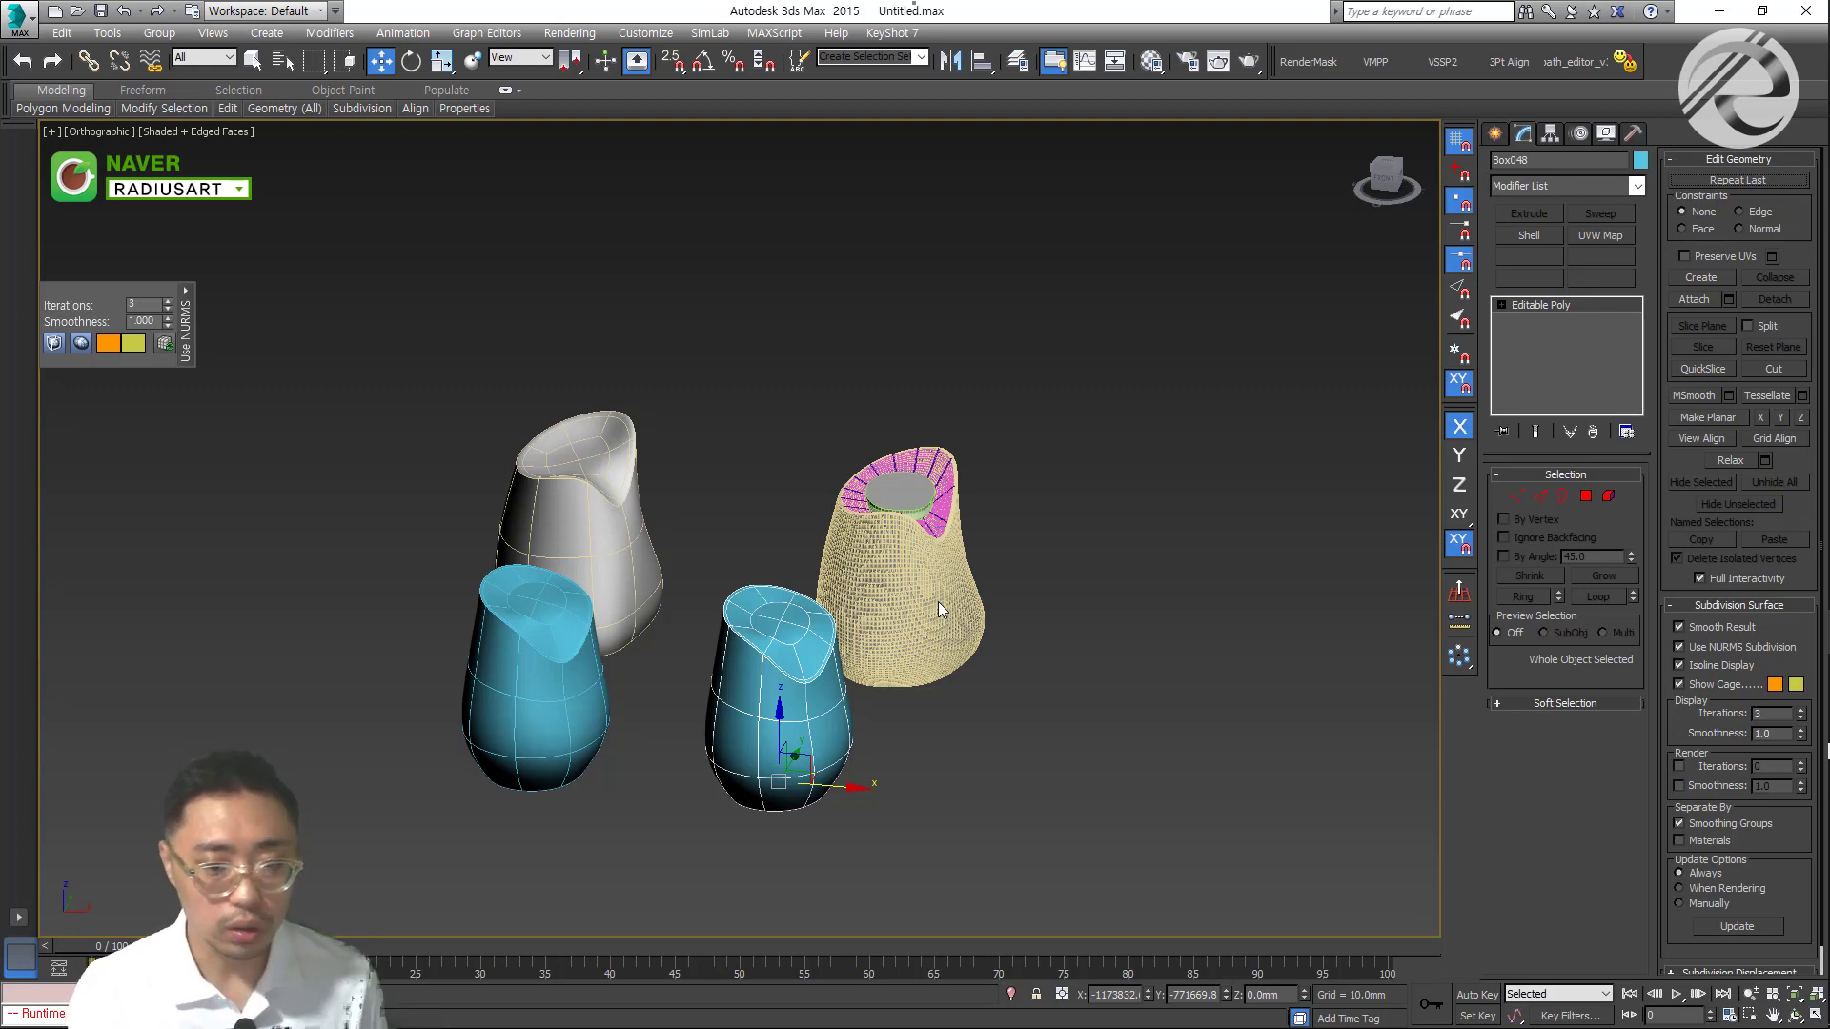
# Try converting the copied vessel to Editable Poly to bake its NURMS subdivision into real mesh
pyautogui.keyDown('alt'); pyautogui.moveTo(809, 710); pyautogui.dragTo(601, 584, button='middle'); pyautogui.keyUp('alt')
pyautogui.scroll(5, 705, 695)
pyautogui.scroll(-3, 619, 610)
pyautogui.scroll(1, 724, 724)
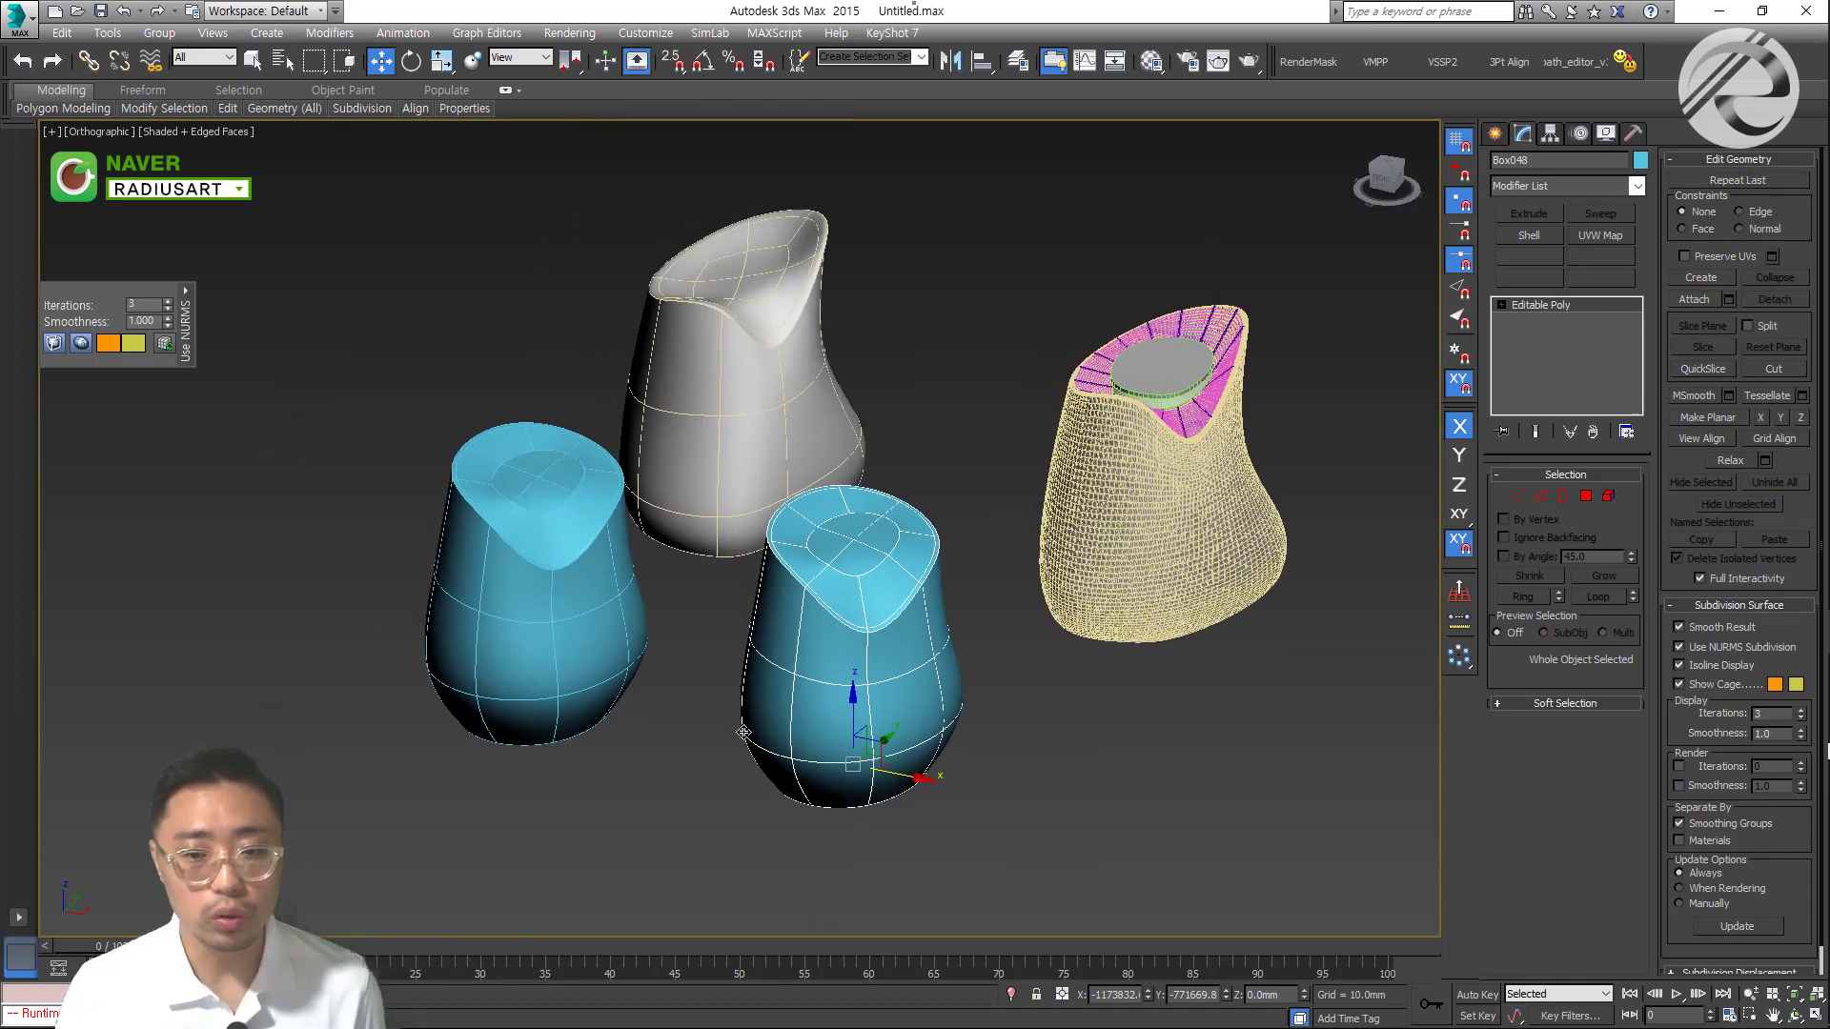
pyautogui.keyDown('alt'); pyautogui.moveTo(758, 745); pyautogui.dragTo(779, 754, button='middle'); pyautogui.keyUp('alt')
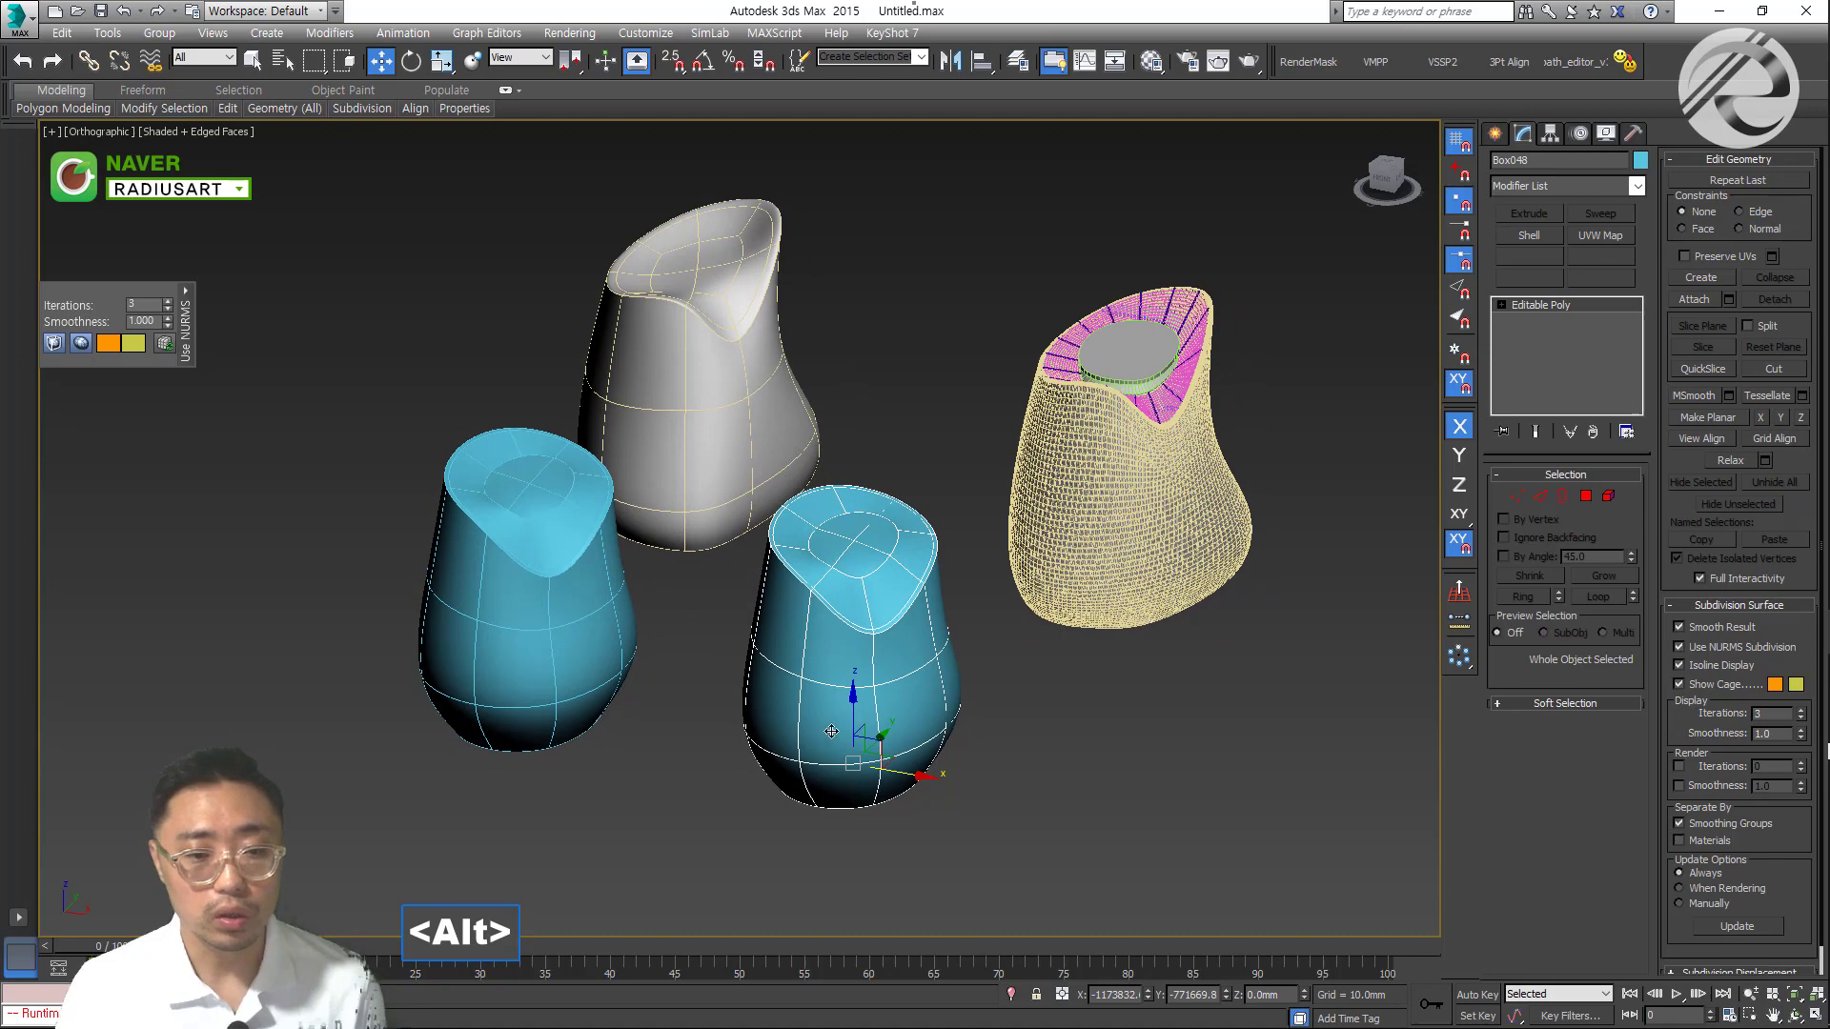
pyautogui.keyDown('alt'); pyautogui.scroll(3, 832, 732); pyautogui.keyUp('alt')
pyautogui.moveTo(877, 717); pyautogui.dragTo(855, 666, button='middle')
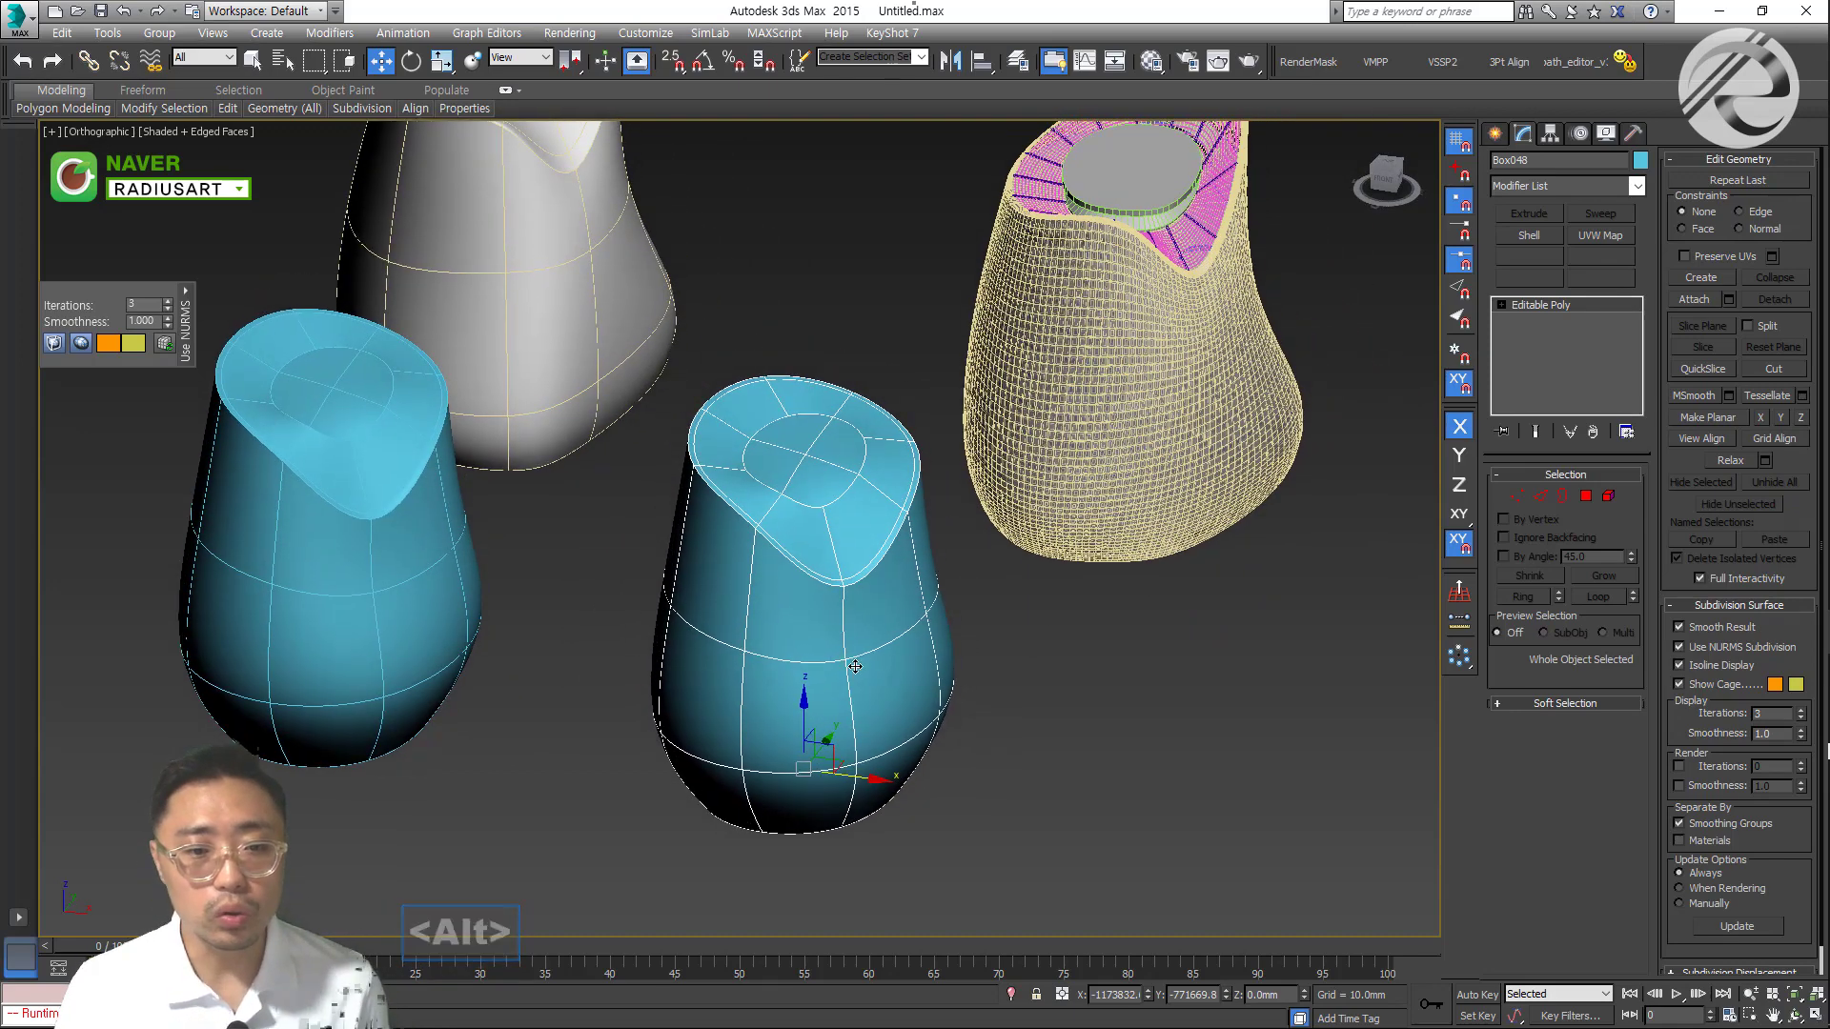
pyautogui.rightClick(832, 605)
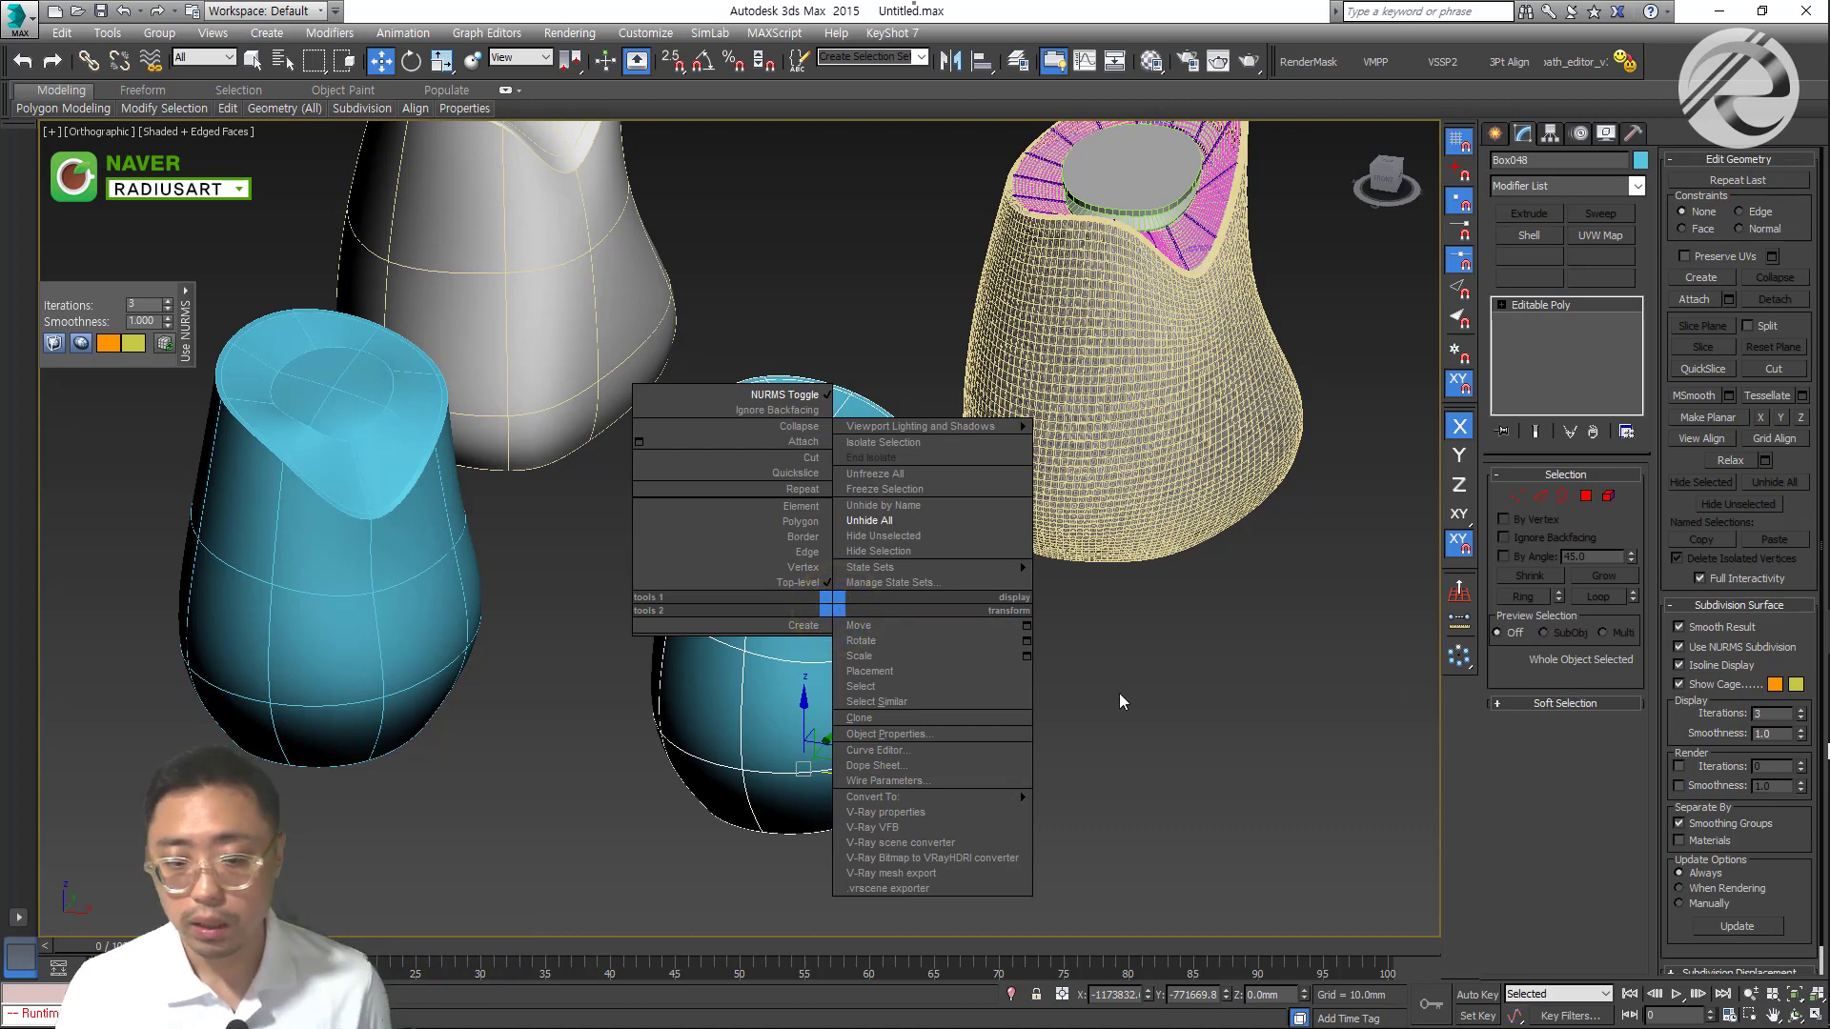
pyautogui.moveTo(952, 796)
pyautogui.click(1167, 812)
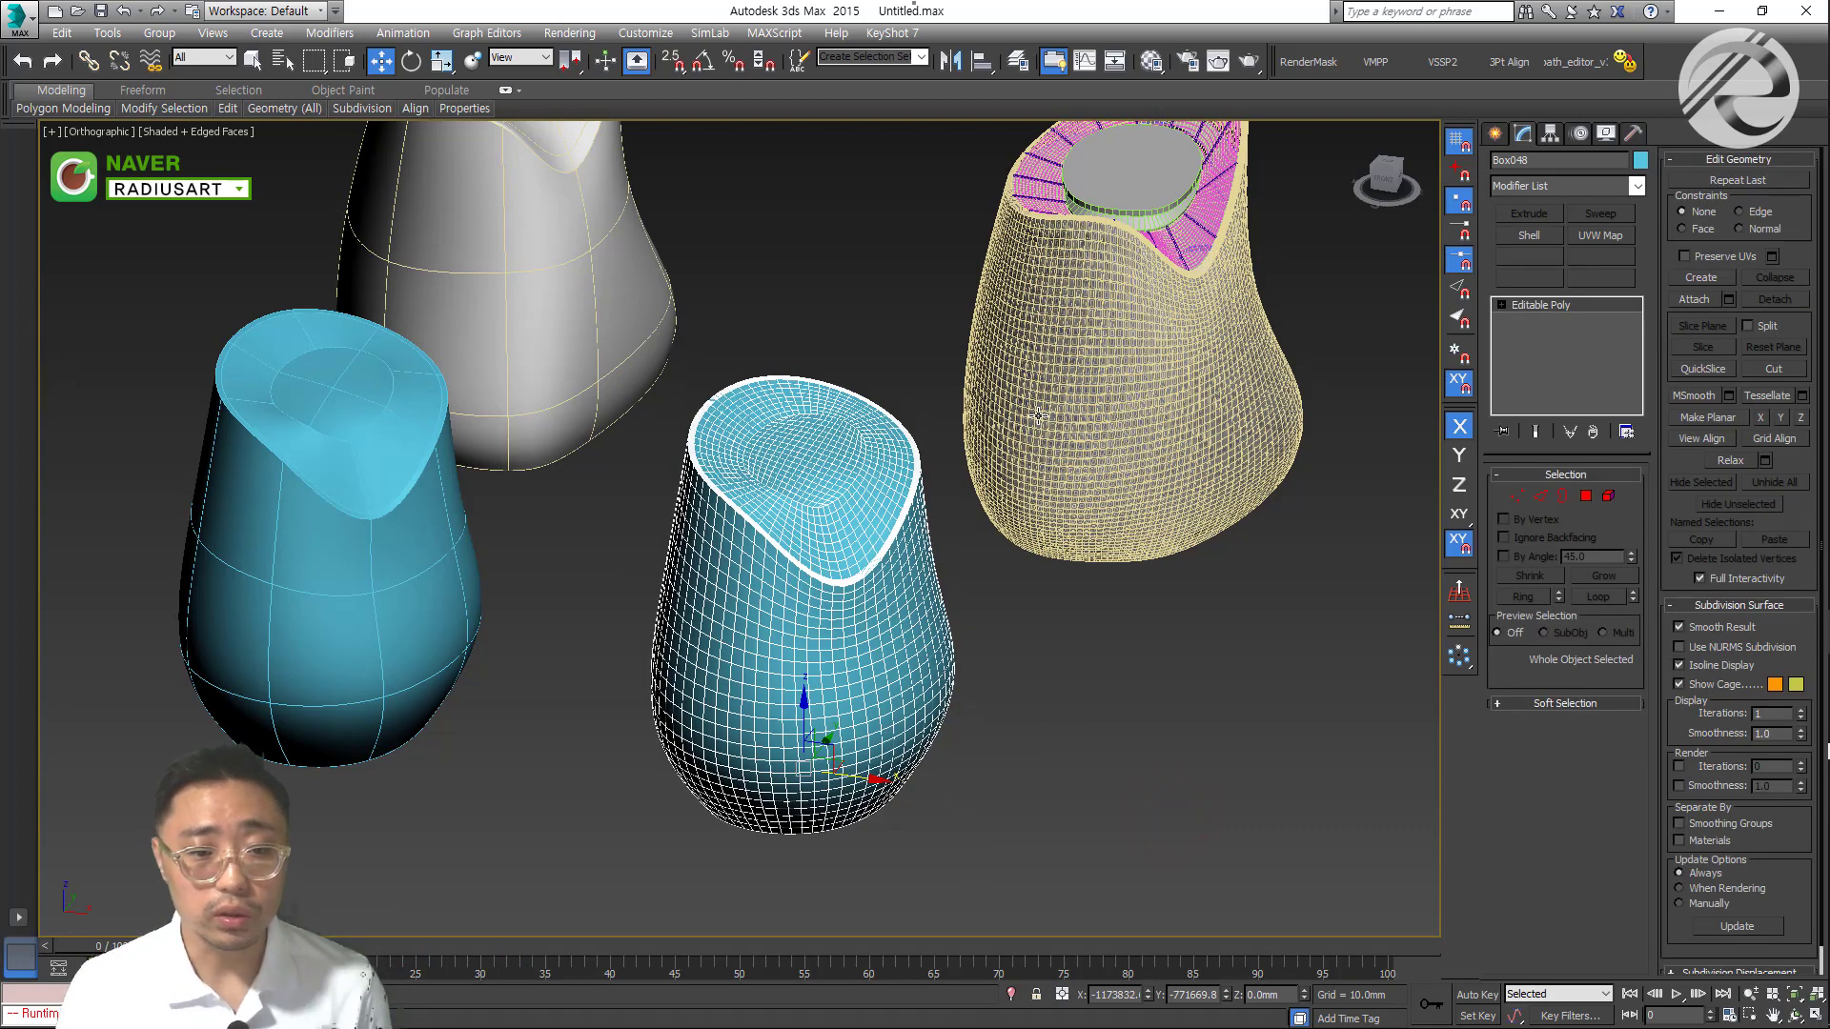
# Undo the Editable Poly conversion and set the copied vessel's NURMS display iterations to 4
pyautogui.press('ctrl')
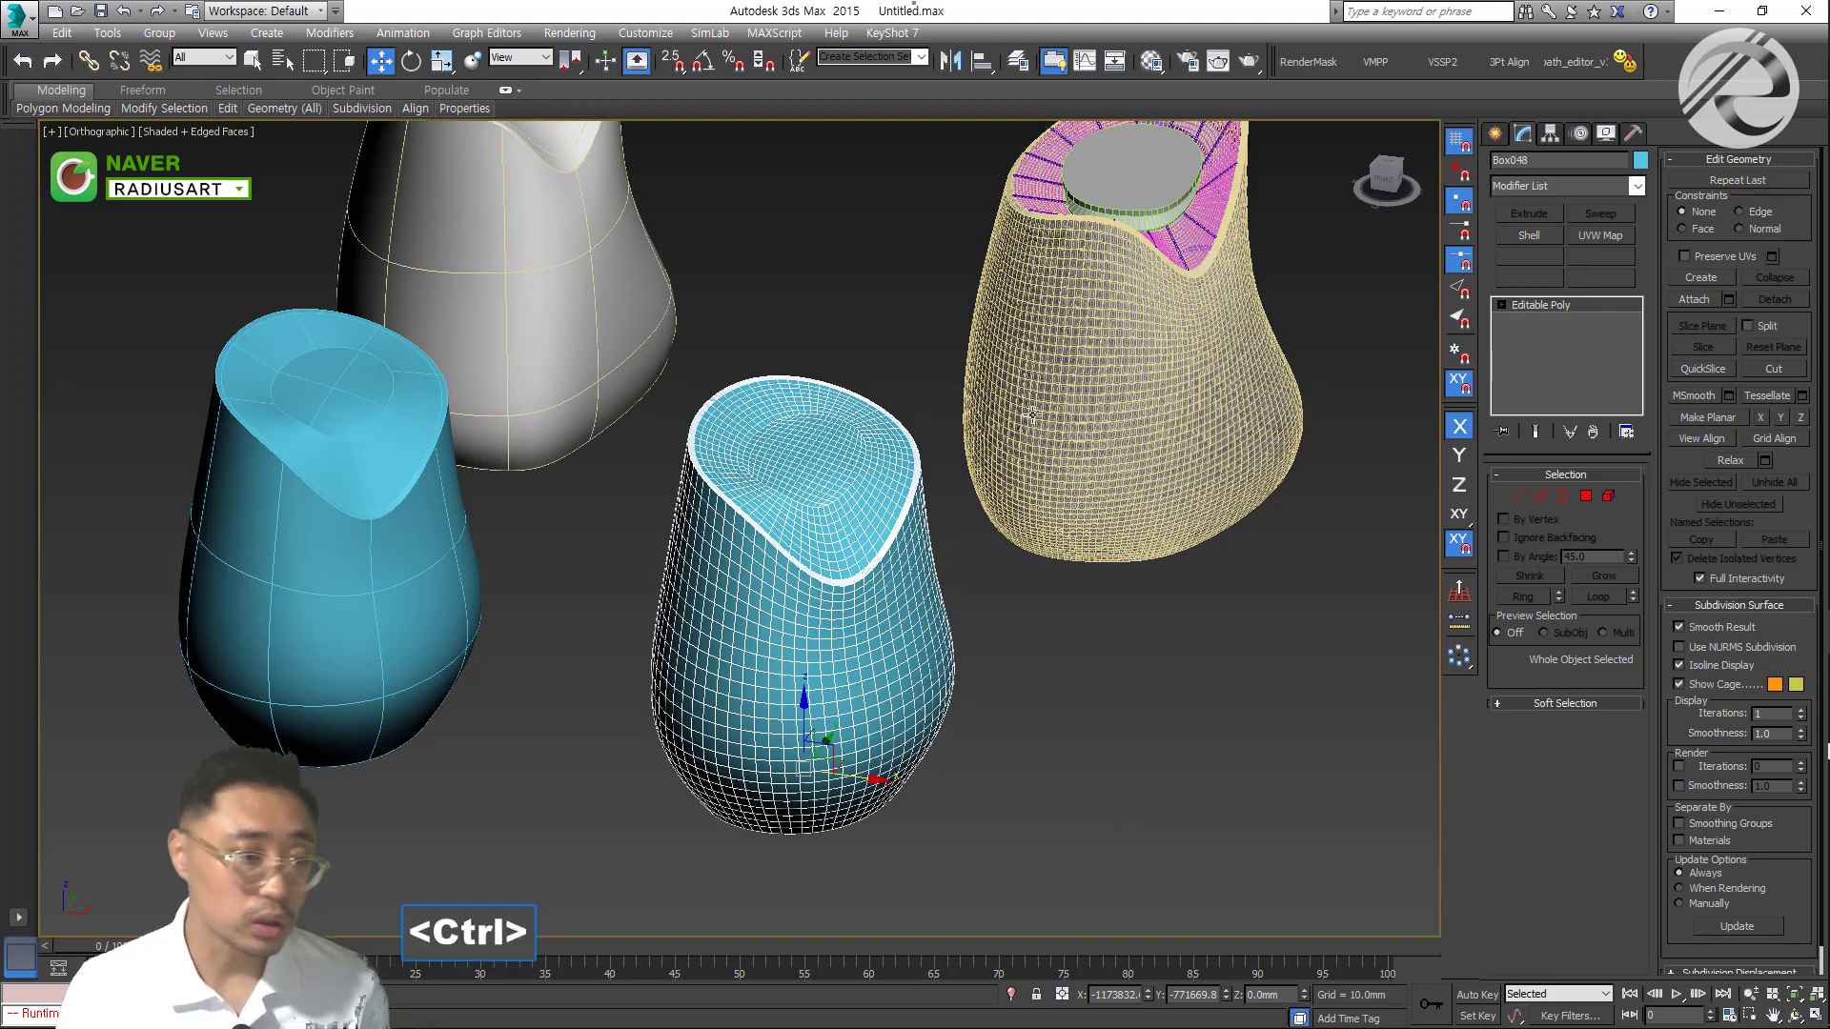
pyautogui.keyDown('alt'); pyautogui.moveTo(1032, 415); pyautogui.dragTo(1458, 553, button='middle'); pyautogui.keyUp('alt')
pyautogui.hotkey('ctrl', 'z')
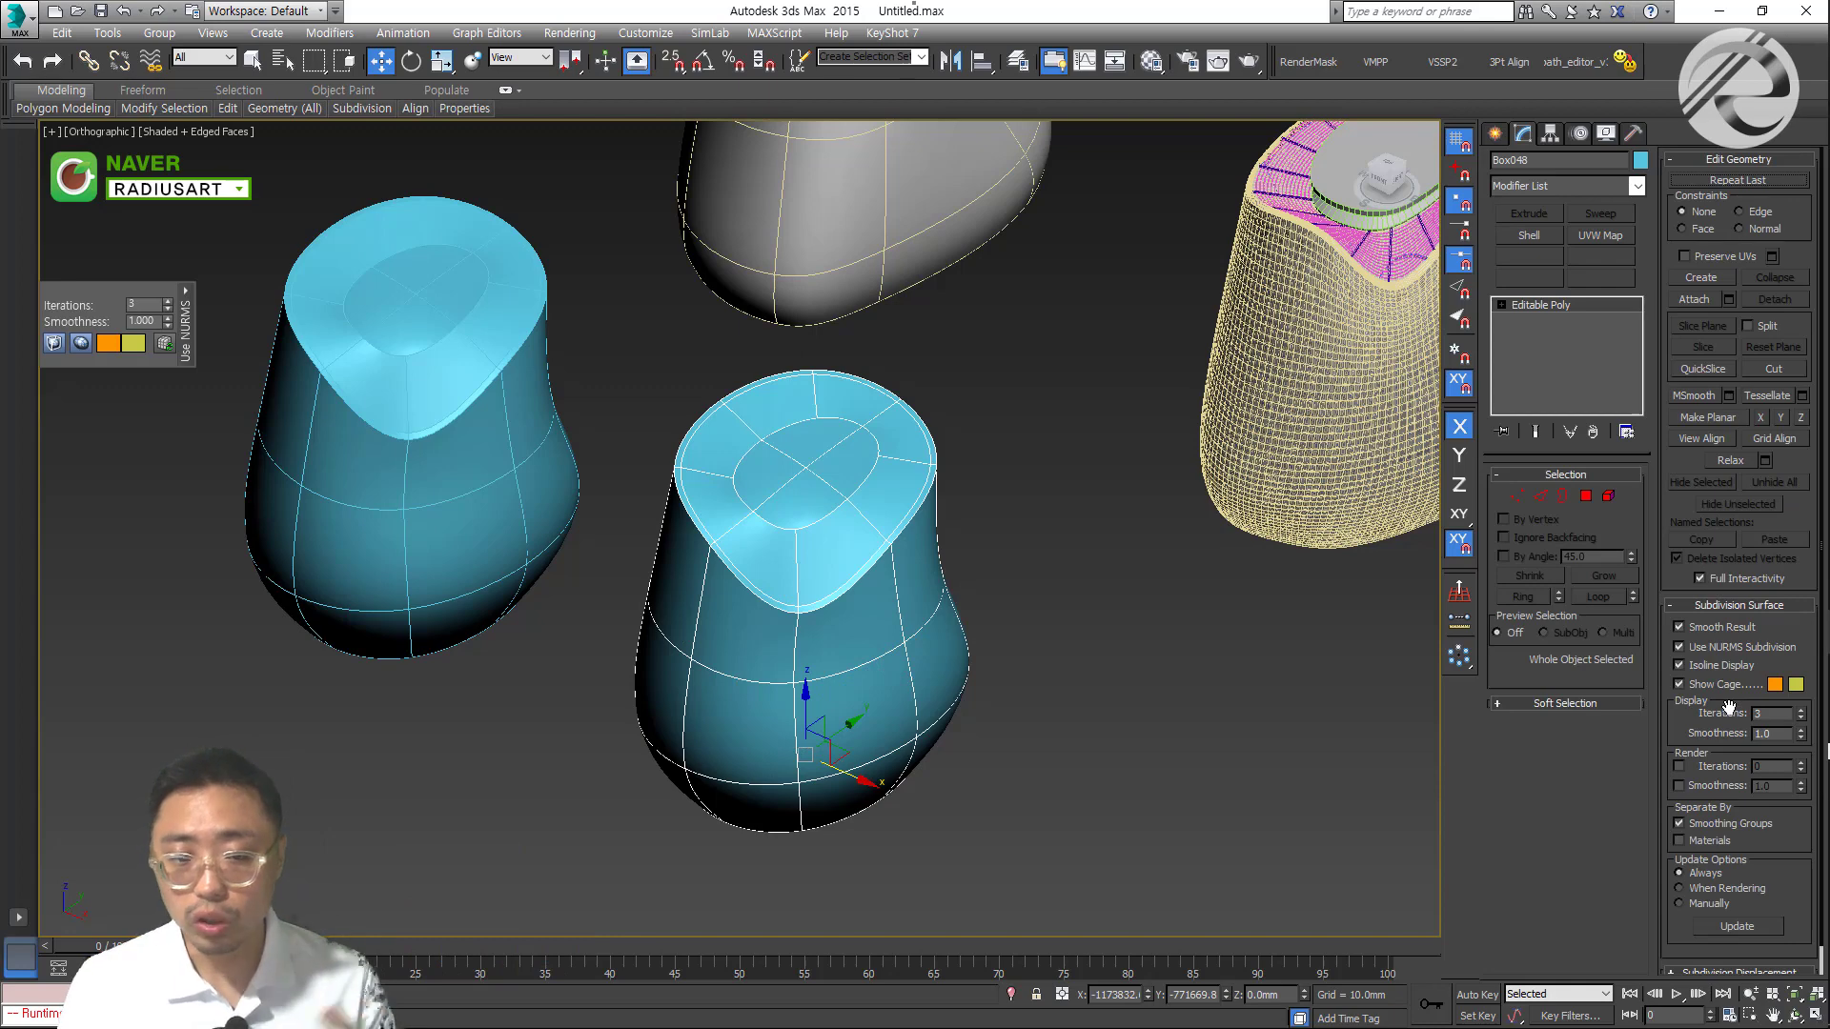
pyautogui.click(1801, 710)
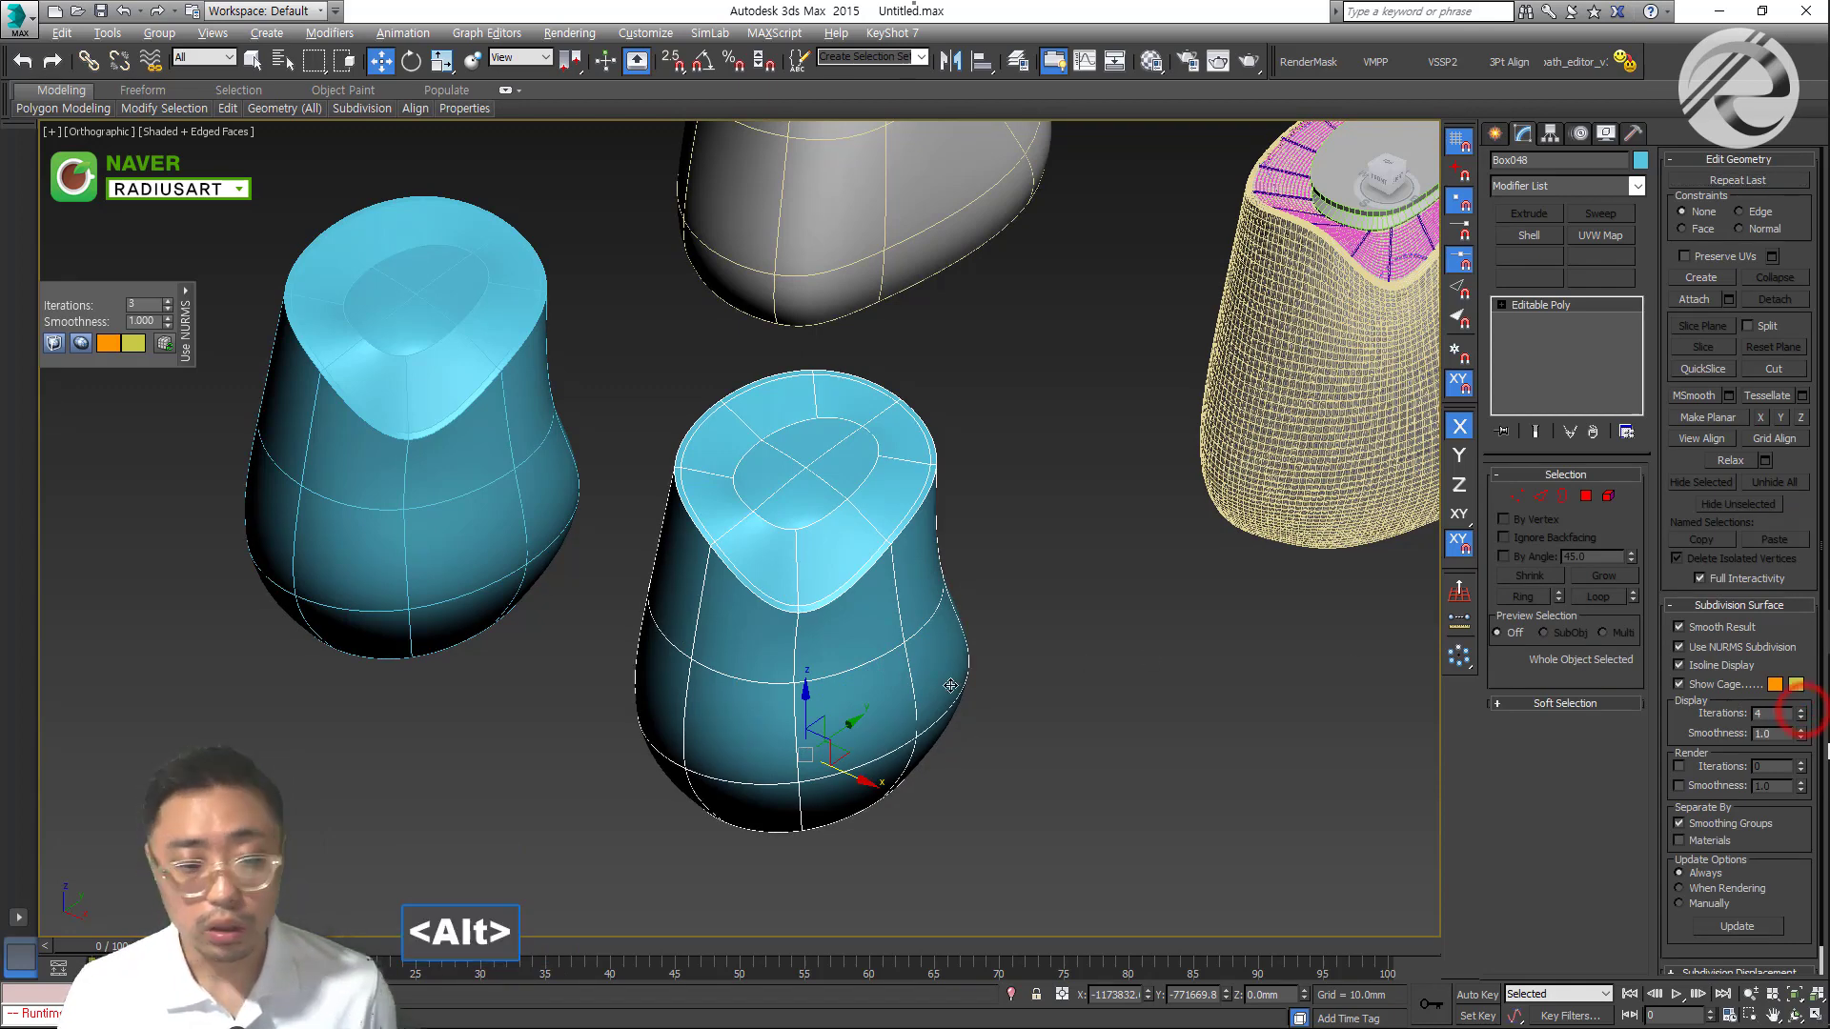
# Try converting the copied vessel to Editable Poly at the finer subdivision and examine the mesh around its opening
pyautogui.keyDown('alt'); pyautogui.moveTo(1096, 610); pyautogui.dragTo(991, 657, button='middle'); pyautogui.keyUp('alt')
pyautogui.hotkey('ctrl', '`')
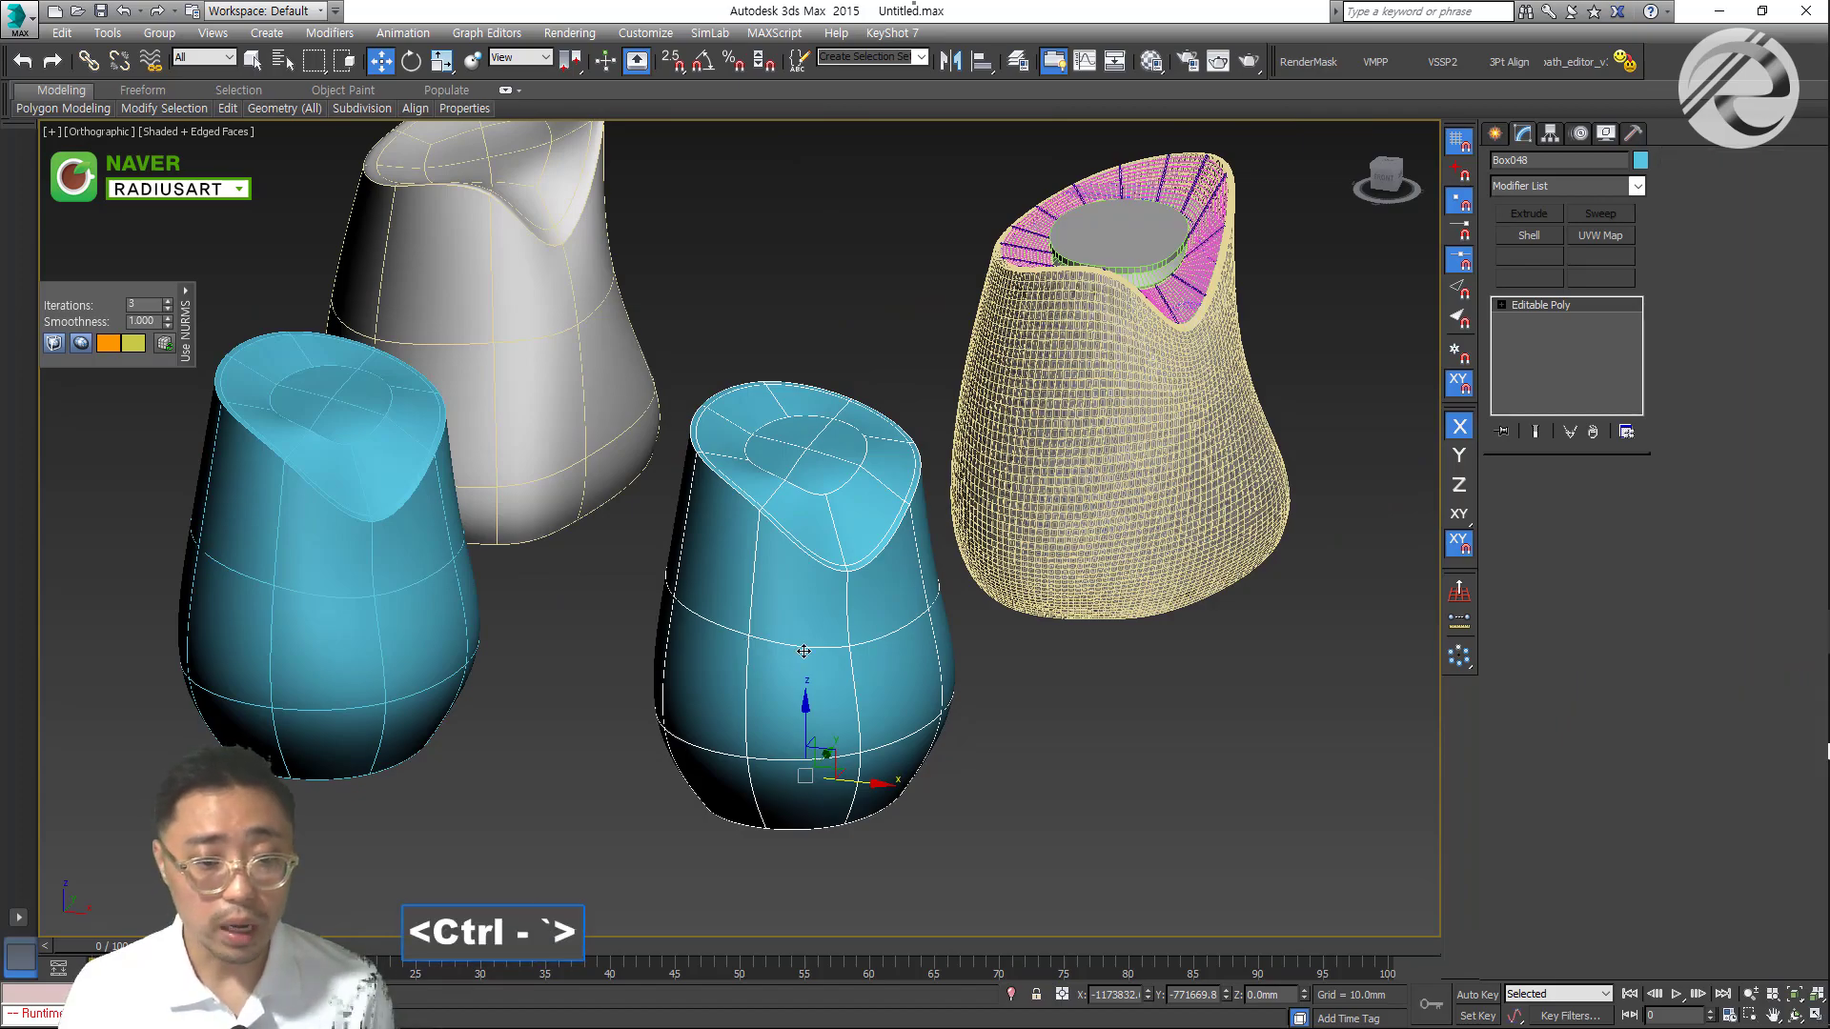
pyautogui.keyDown('alt'); pyautogui.moveTo(806, 695); pyautogui.dragTo(791, 694, button='middle'); pyautogui.keyUp('alt')
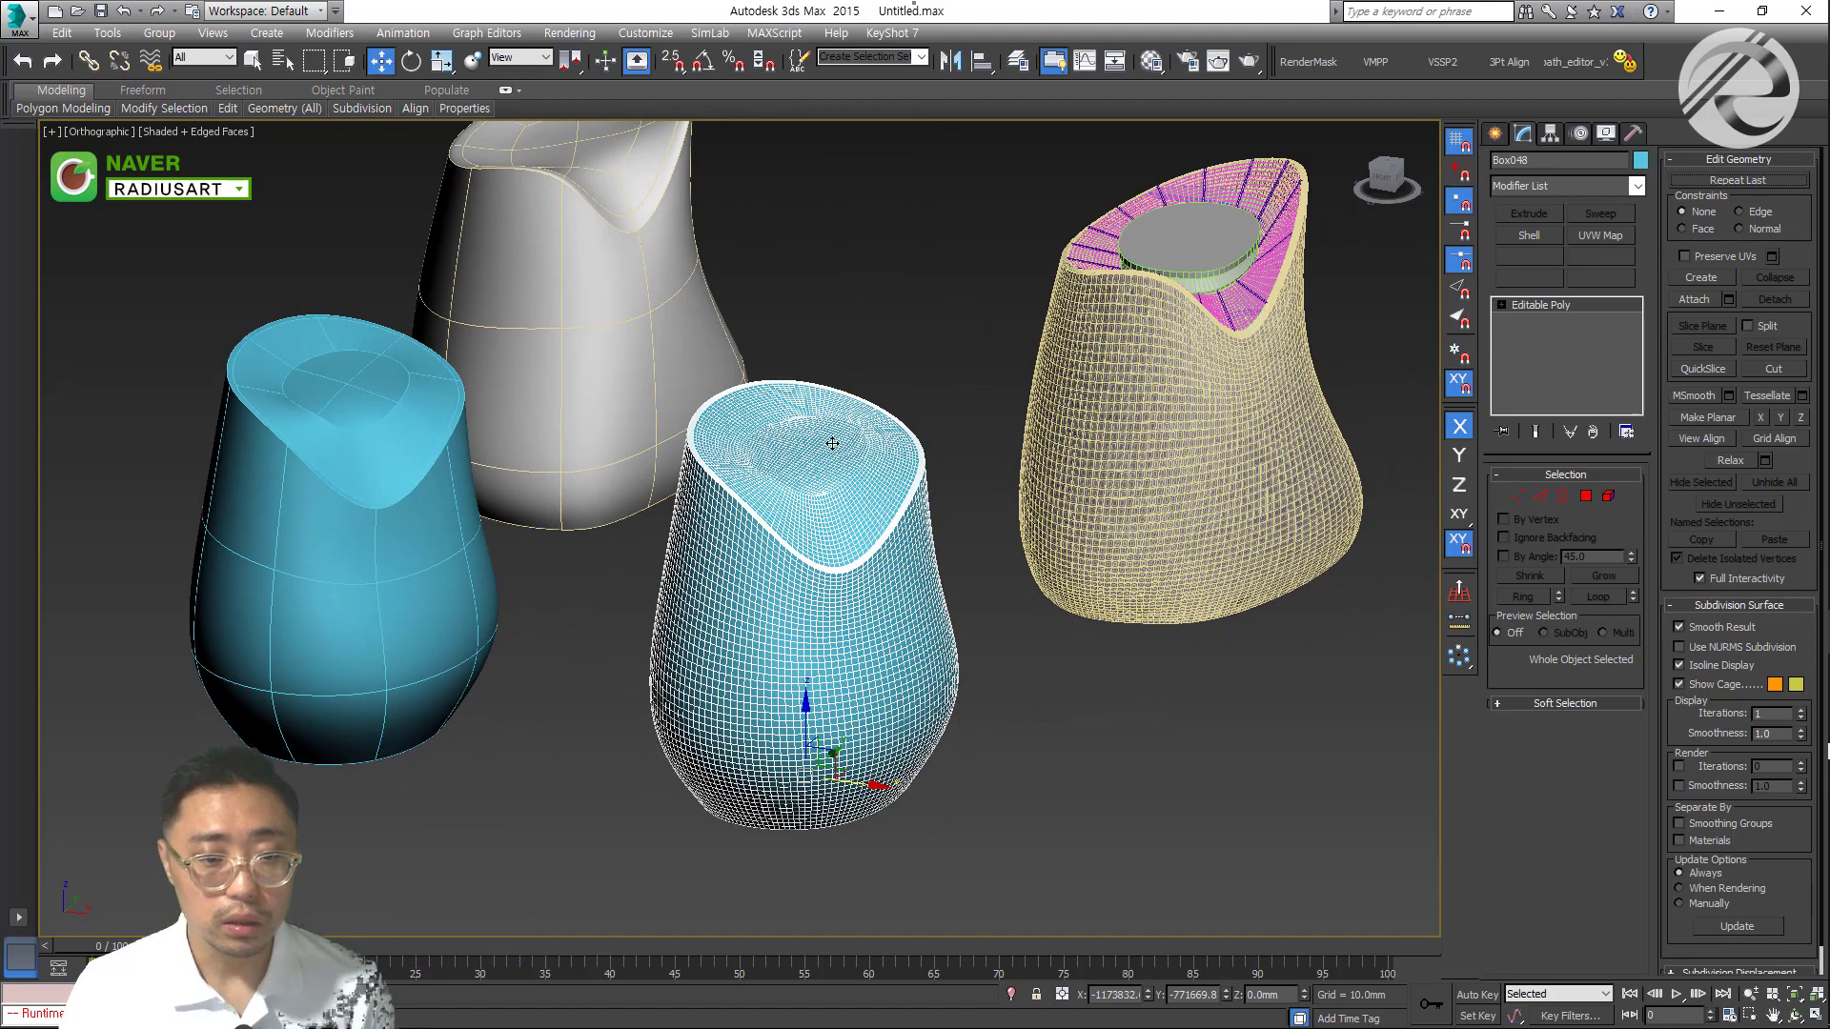
pyautogui.scroll(4, 833, 444)
pyautogui.scroll(-2, 831, 483)
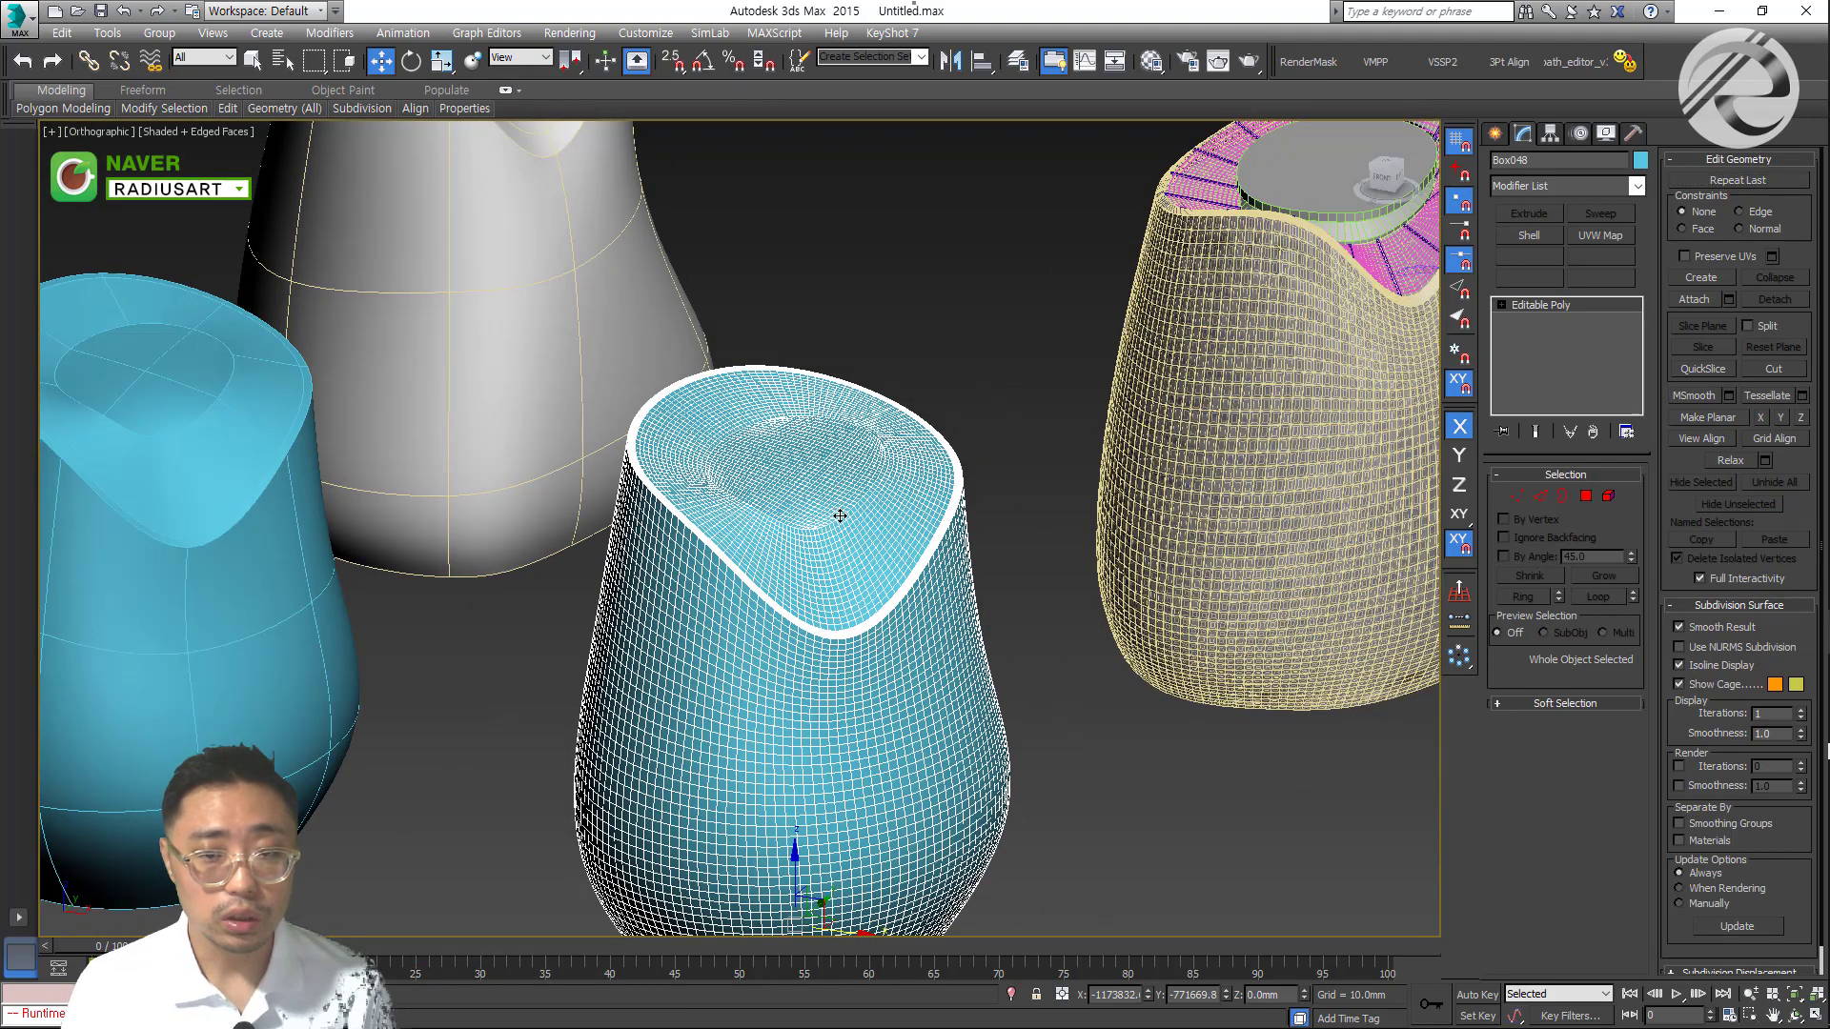
pyautogui.moveTo(838, 513); pyautogui.dragTo(641, 631, button='middle')
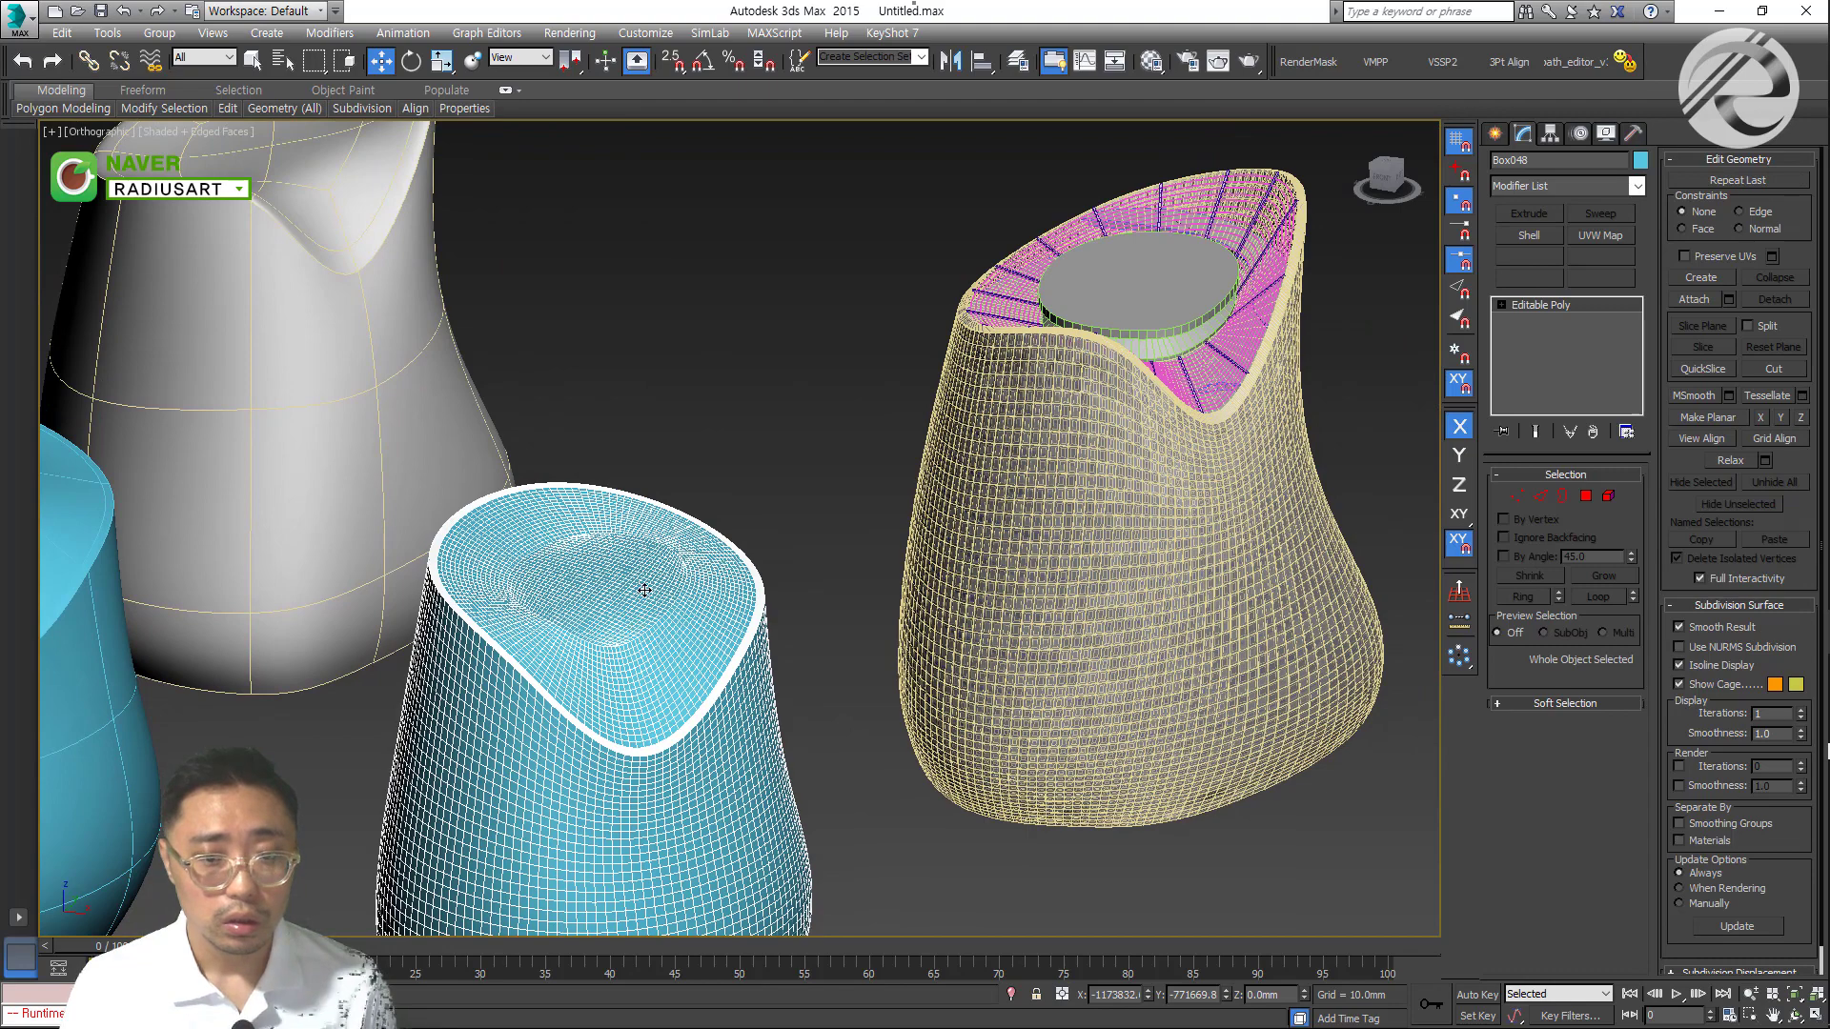
pyautogui.scroll(3, 536, 652)
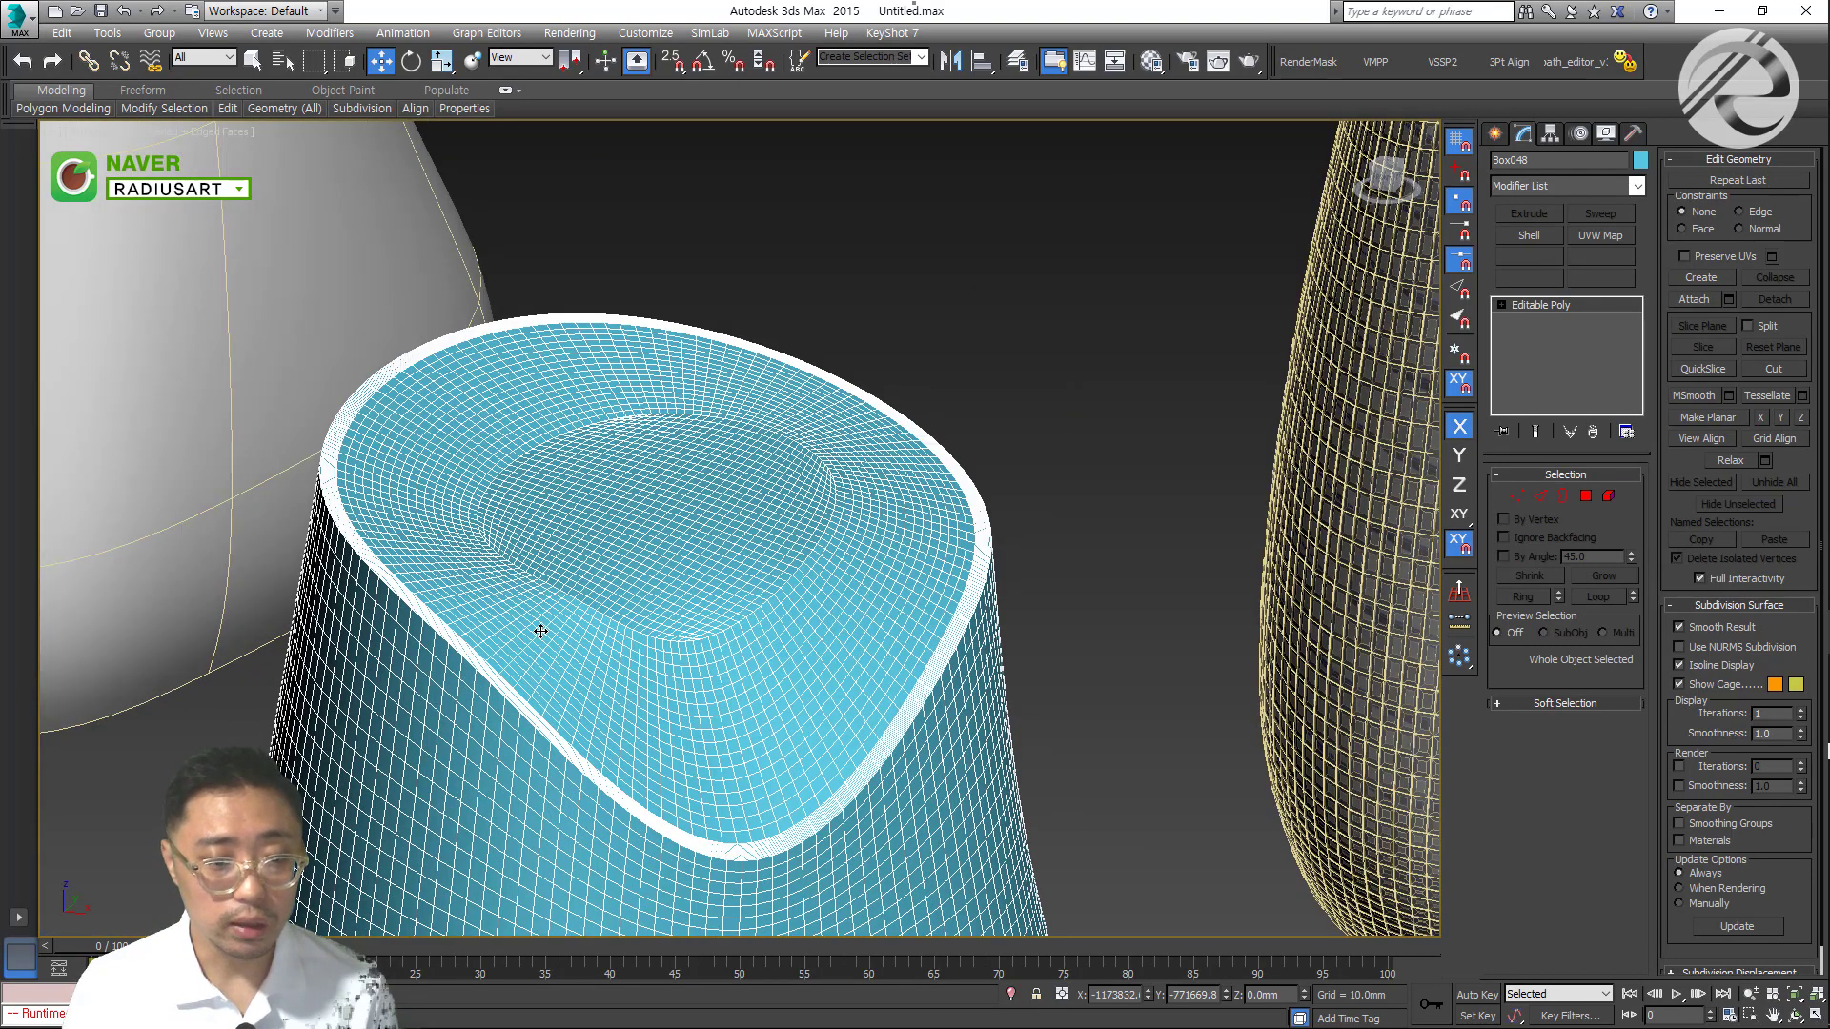
pyautogui.scroll(-3, 585, 607)
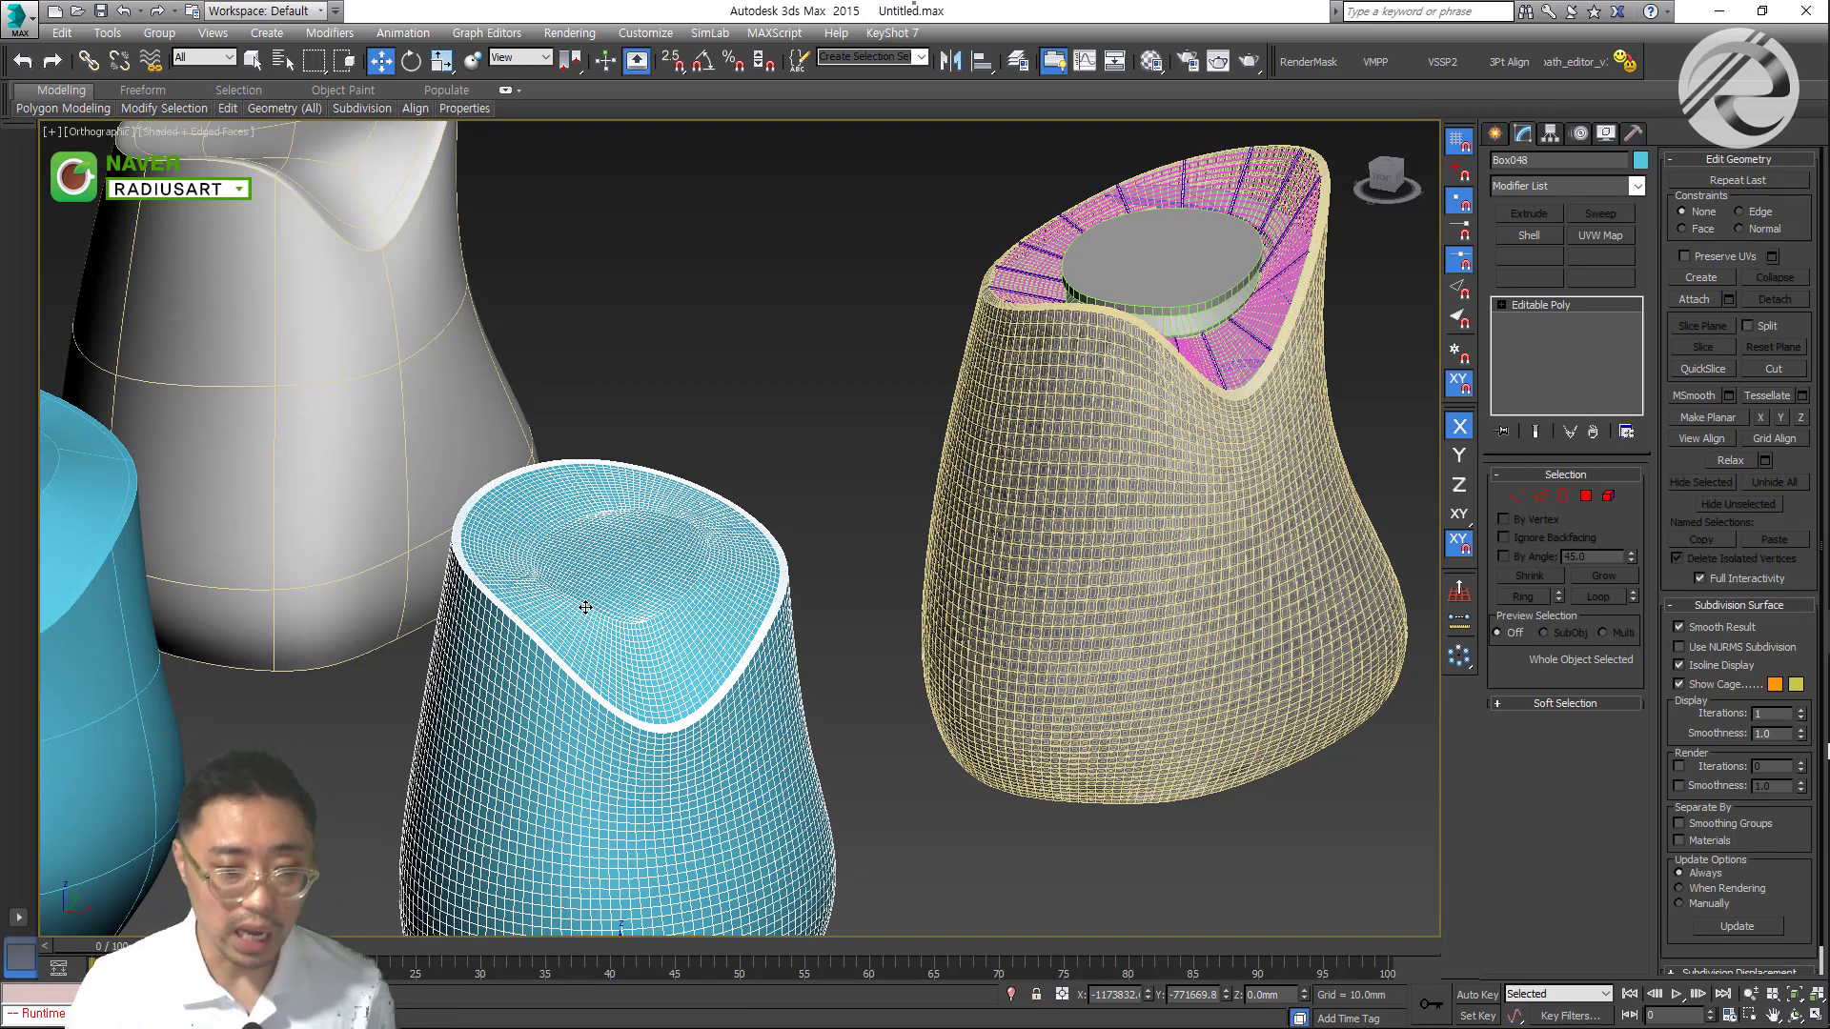
pyautogui.hotkey('ctrl', 'z')
# Undo the Editable Poly conversion and select the full ring of narrow rim polygons around the copied vessel's opening
pyautogui.press('4')
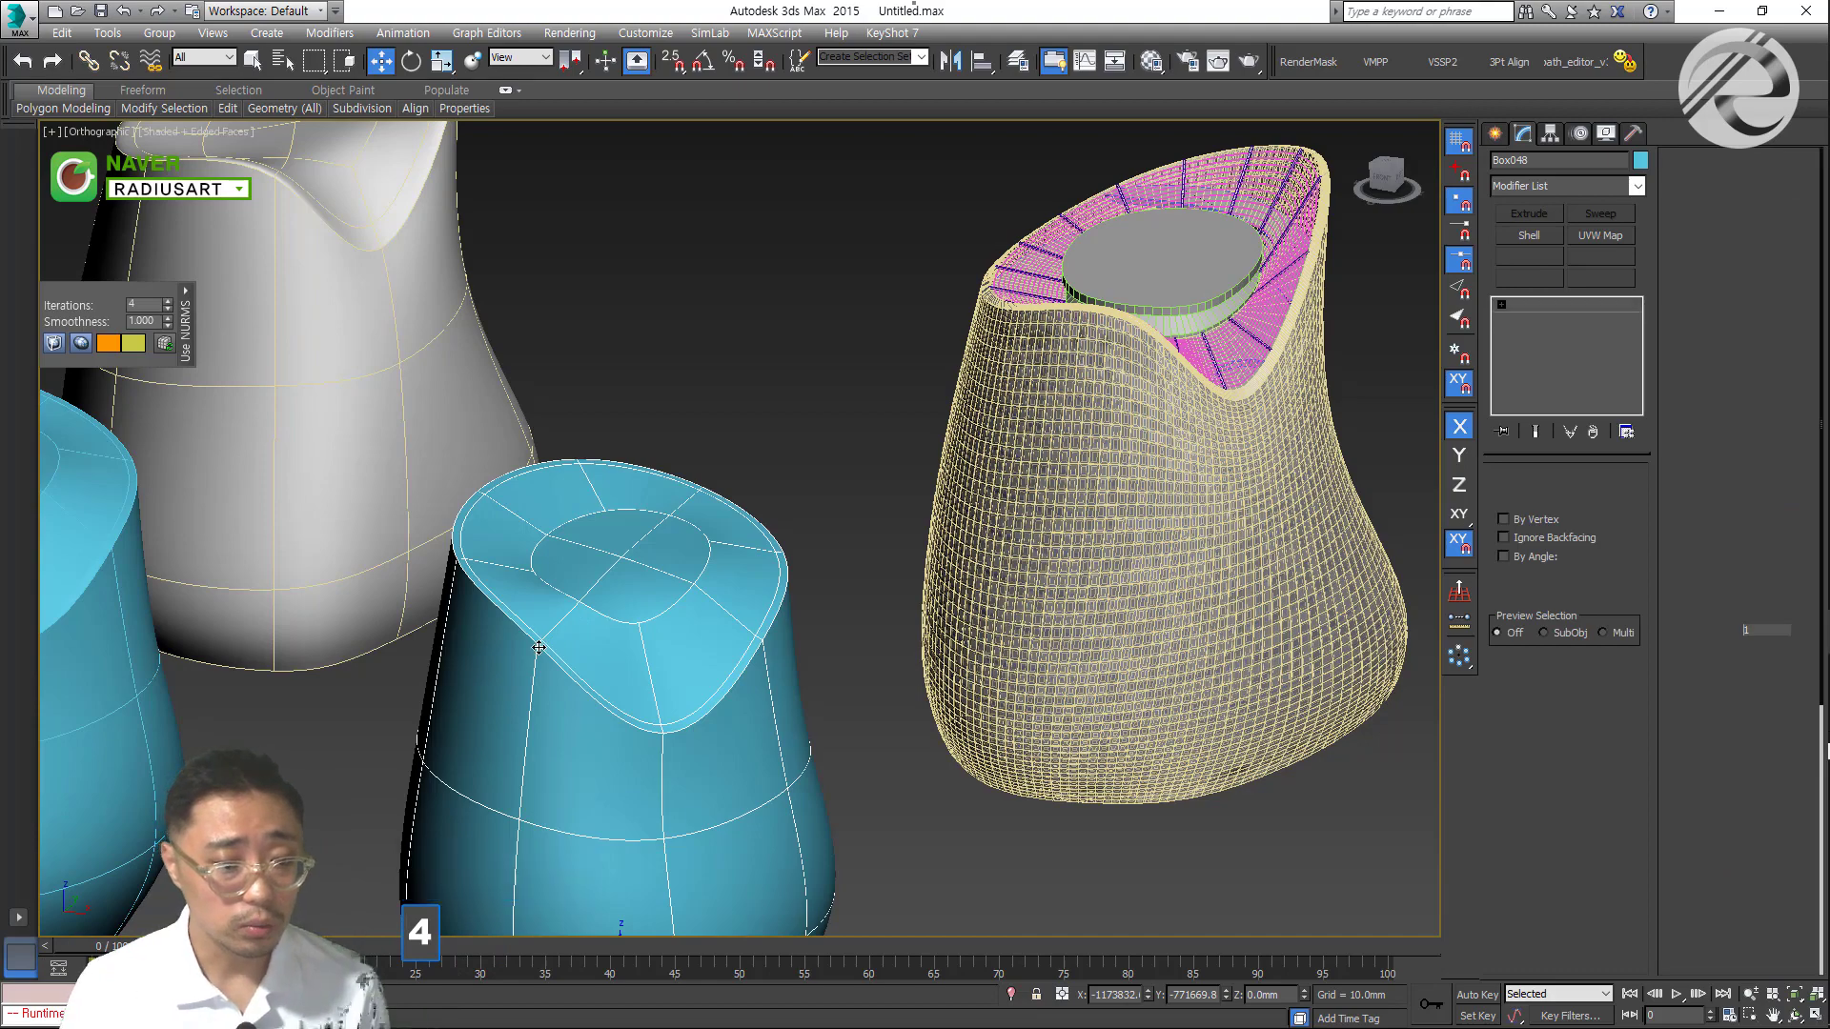
pyautogui.scroll(5, 538, 647)
pyautogui.press('2')
pyautogui.click(519, 595)
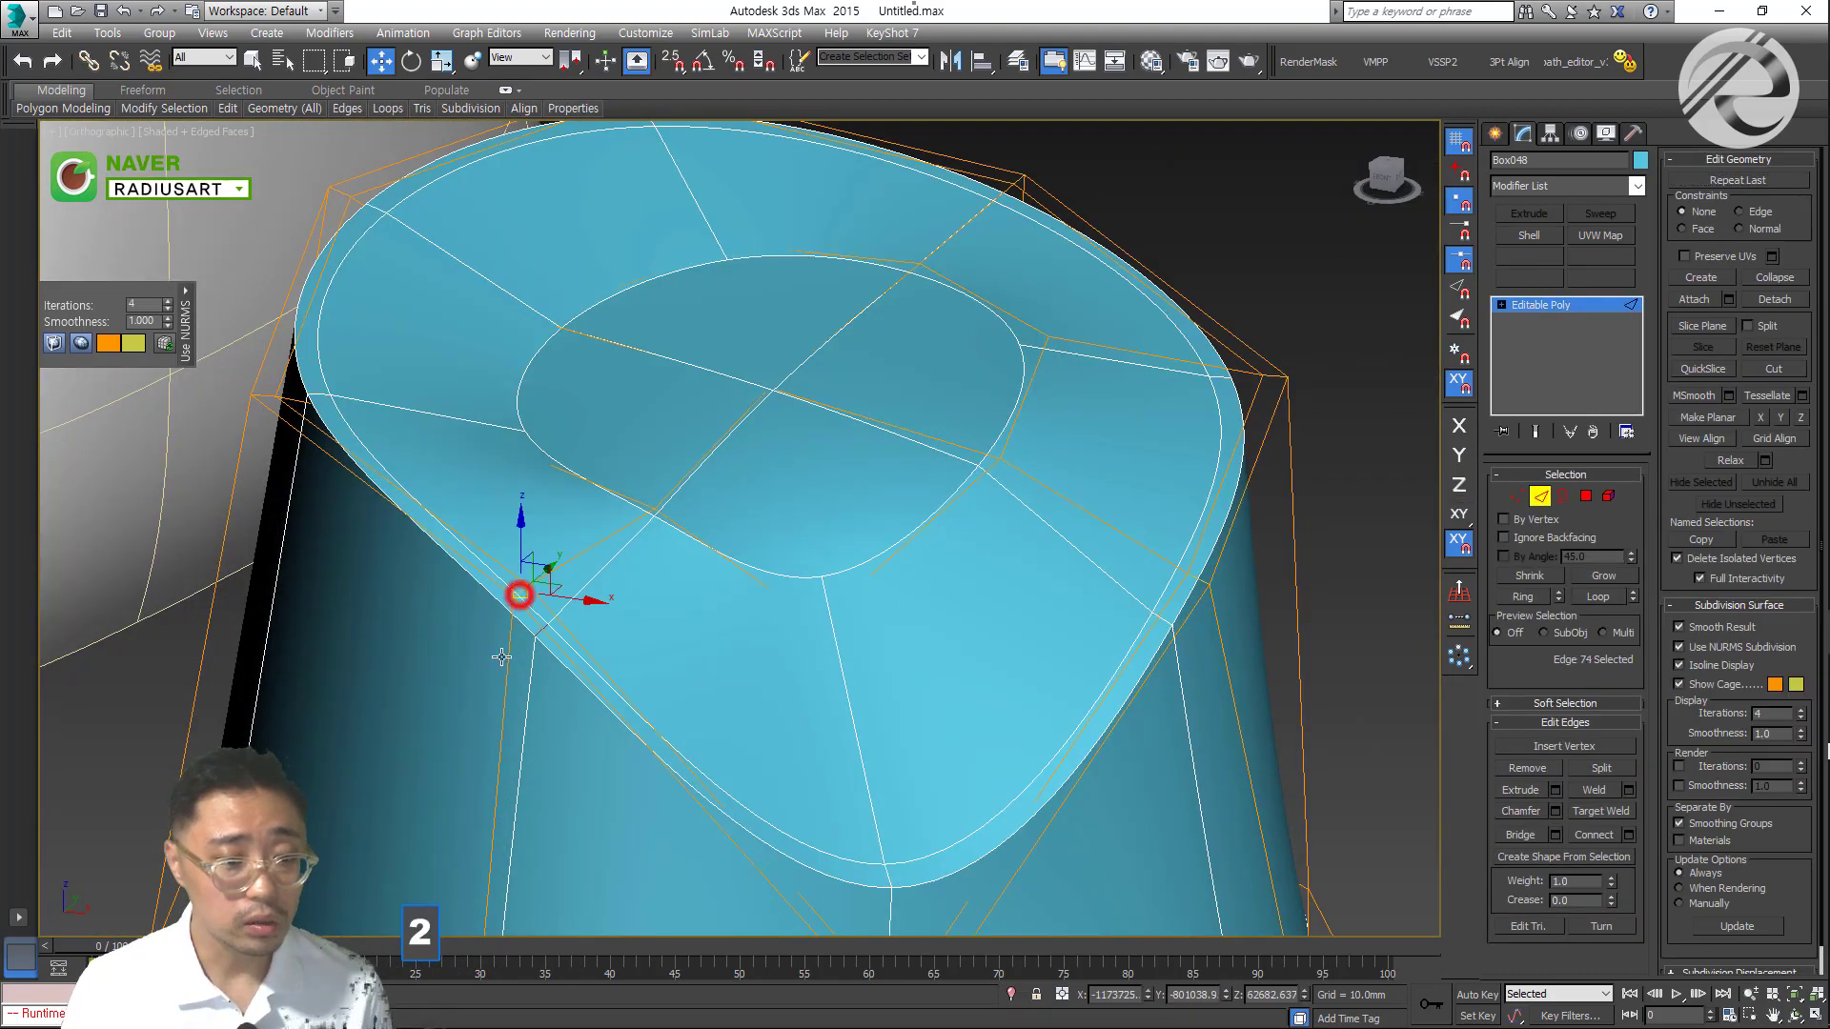
pyautogui.scroll(3, 619, 552)
pyautogui.scroll(-5, 725, 510)
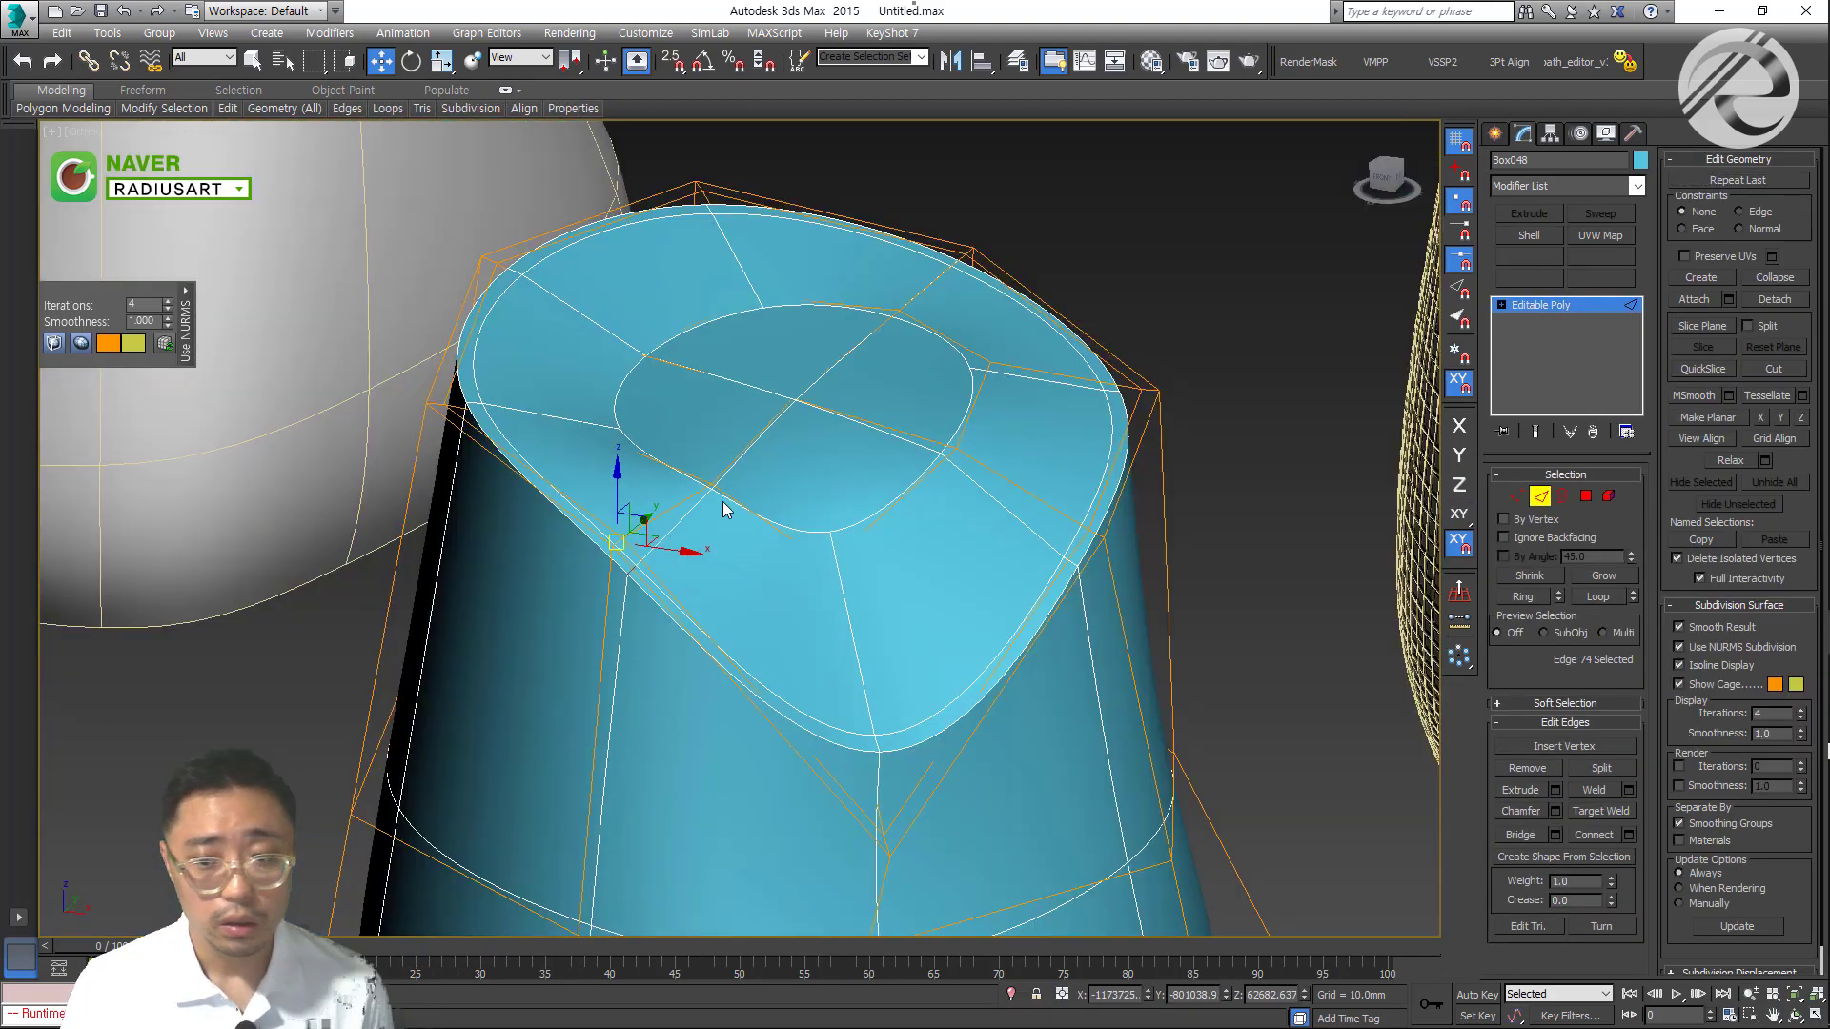
pyautogui.scroll(-2, 724, 510)
pyautogui.click(1523, 596)
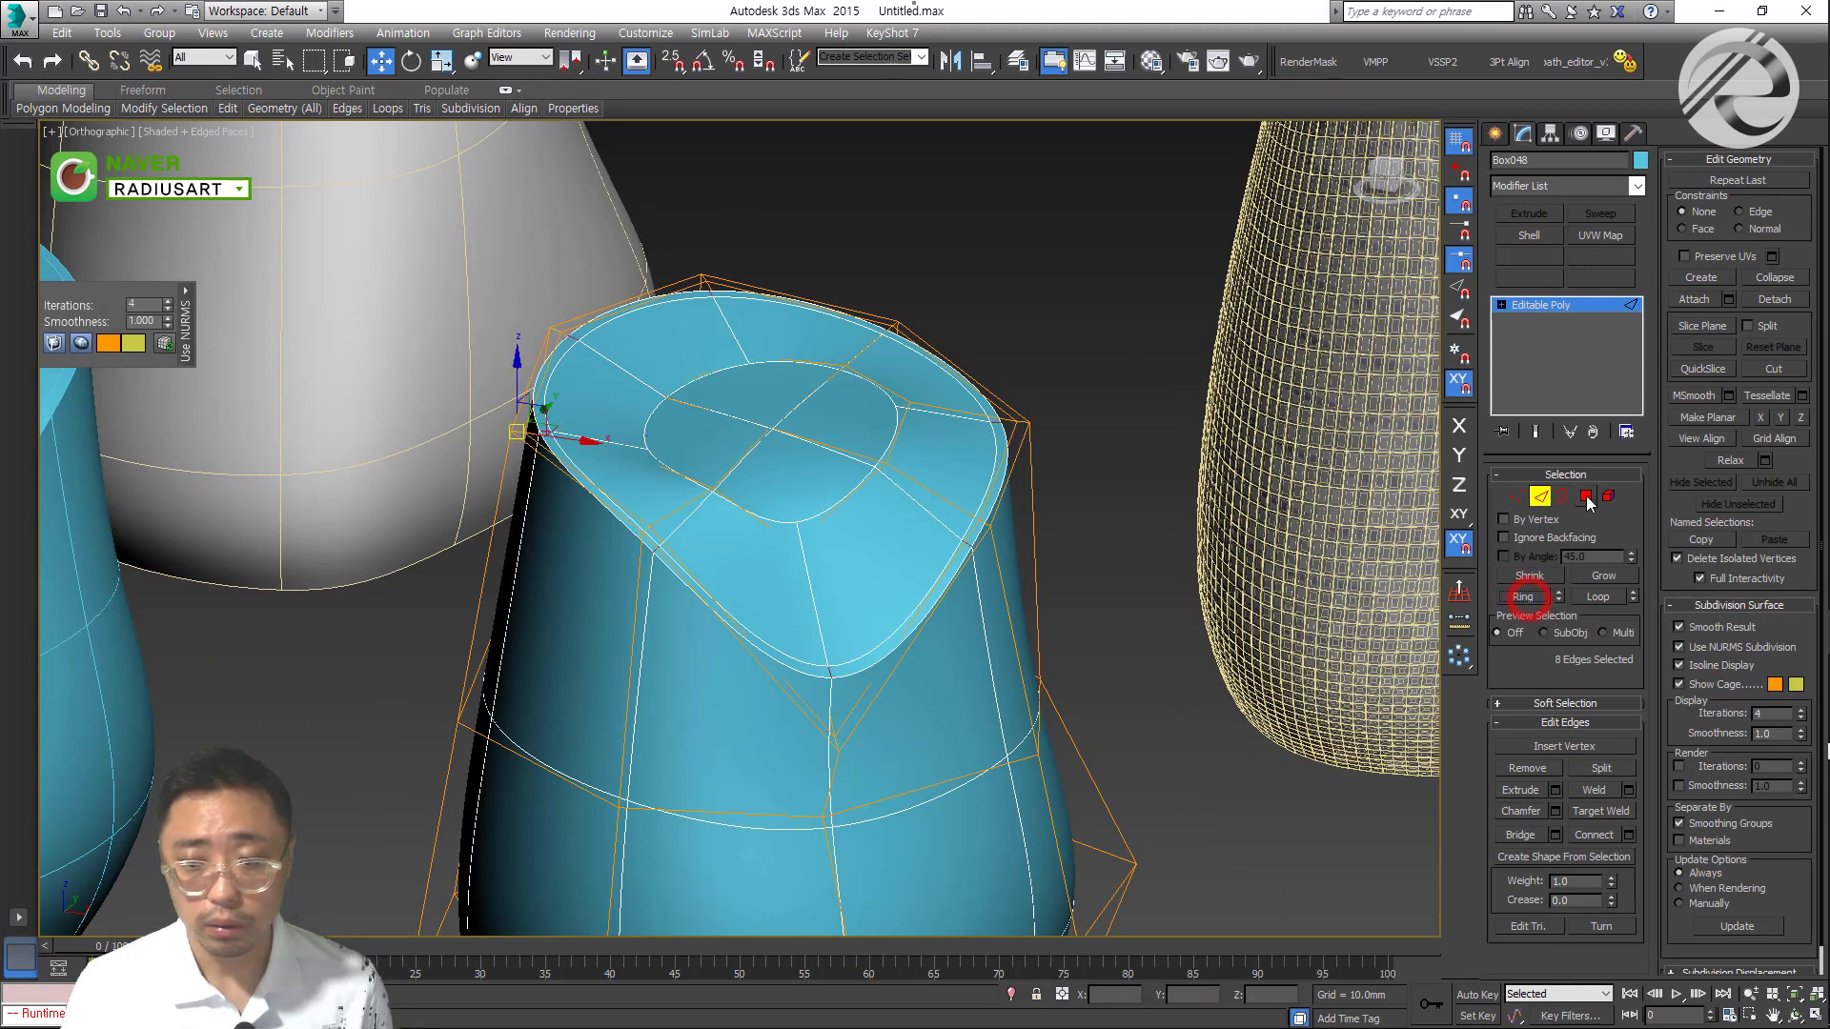
pyautogui.keyDown('ctrl'); pyautogui.click(1586, 496); pyautogui.keyUp('ctrl')
# Add the four centre polygons of the dipped top and the four polygons of the base to the selection
pyautogui.keyDown('ctrl'); pyautogui.click(809, 479); pyautogui.keyUp('ctrl')
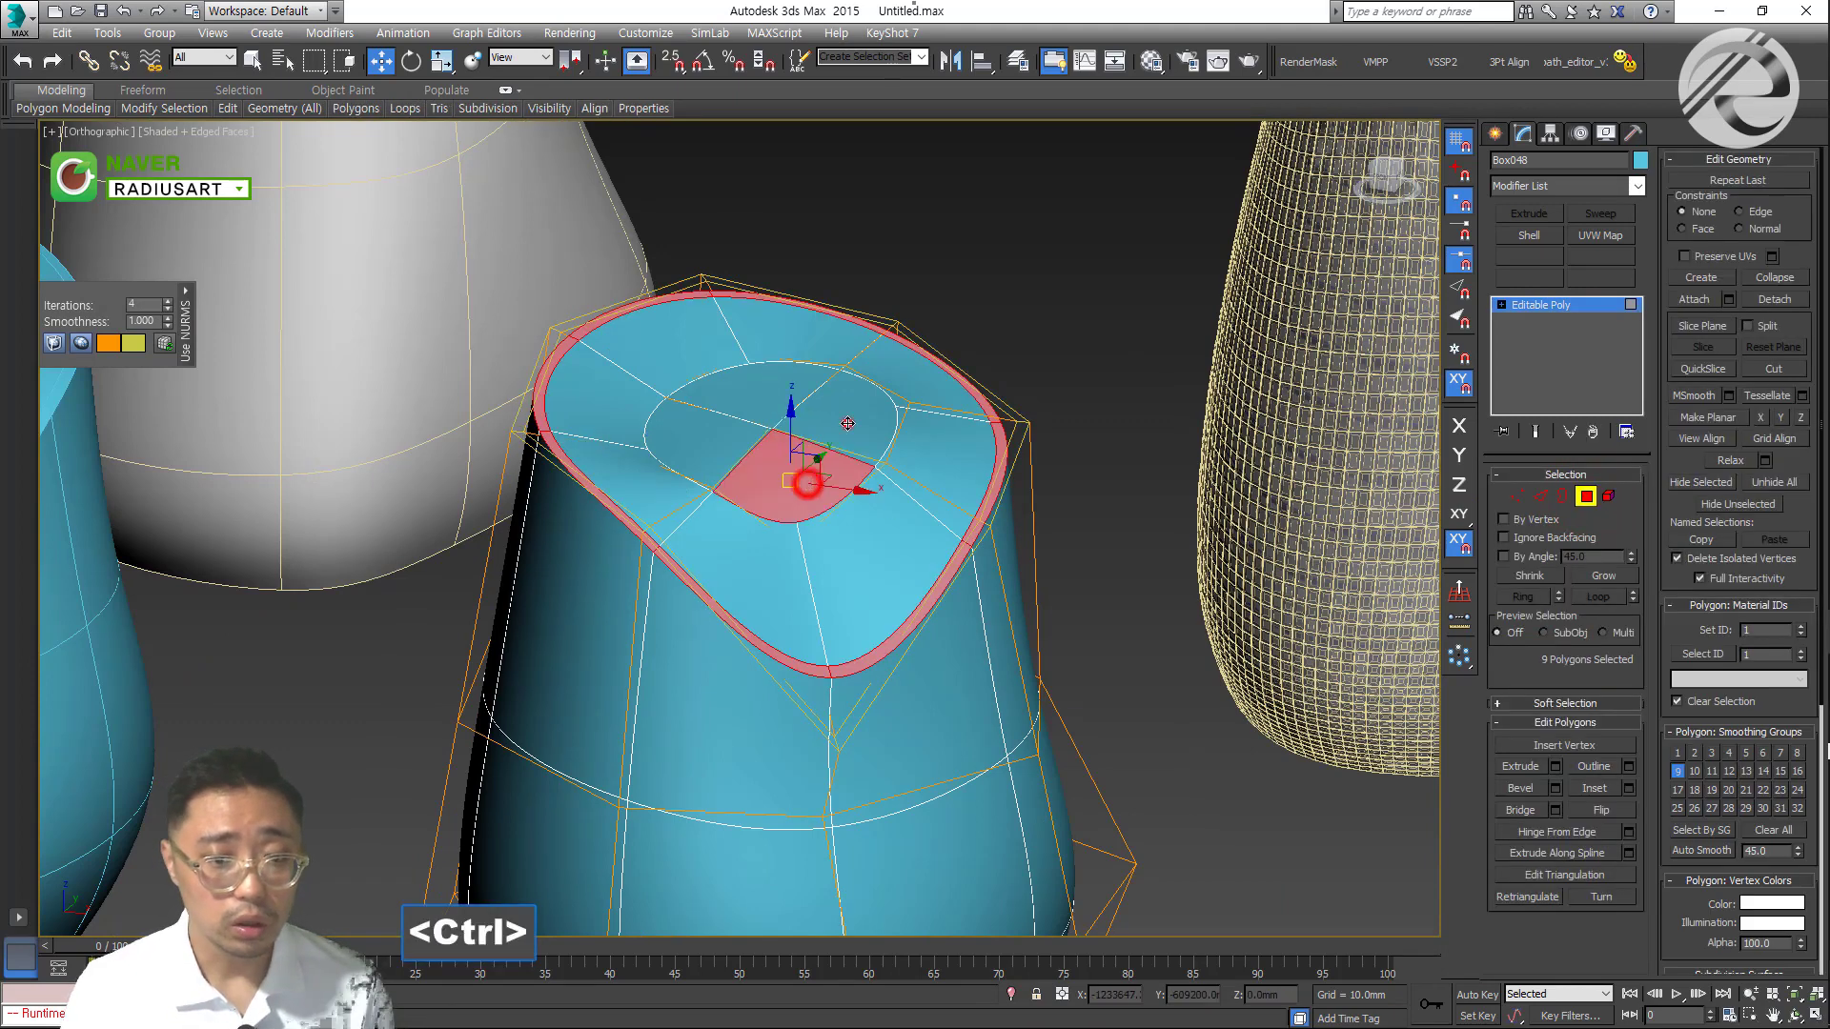
pyautogui.keyDown('ctrl'); pyautogui.click(845, 413); pyautogui.keyUp('ctrl')
pyautogui.keyDown('ctrl'); pyautogui.click(801, 402); pyautogui.keyUp('ctrl')
pyautogui.keyDown('ctrl'); pyautogui.click(730, 428); pyautogui.keyUp('ctrl')
pyautogui.scroll(-3, 730, 429)
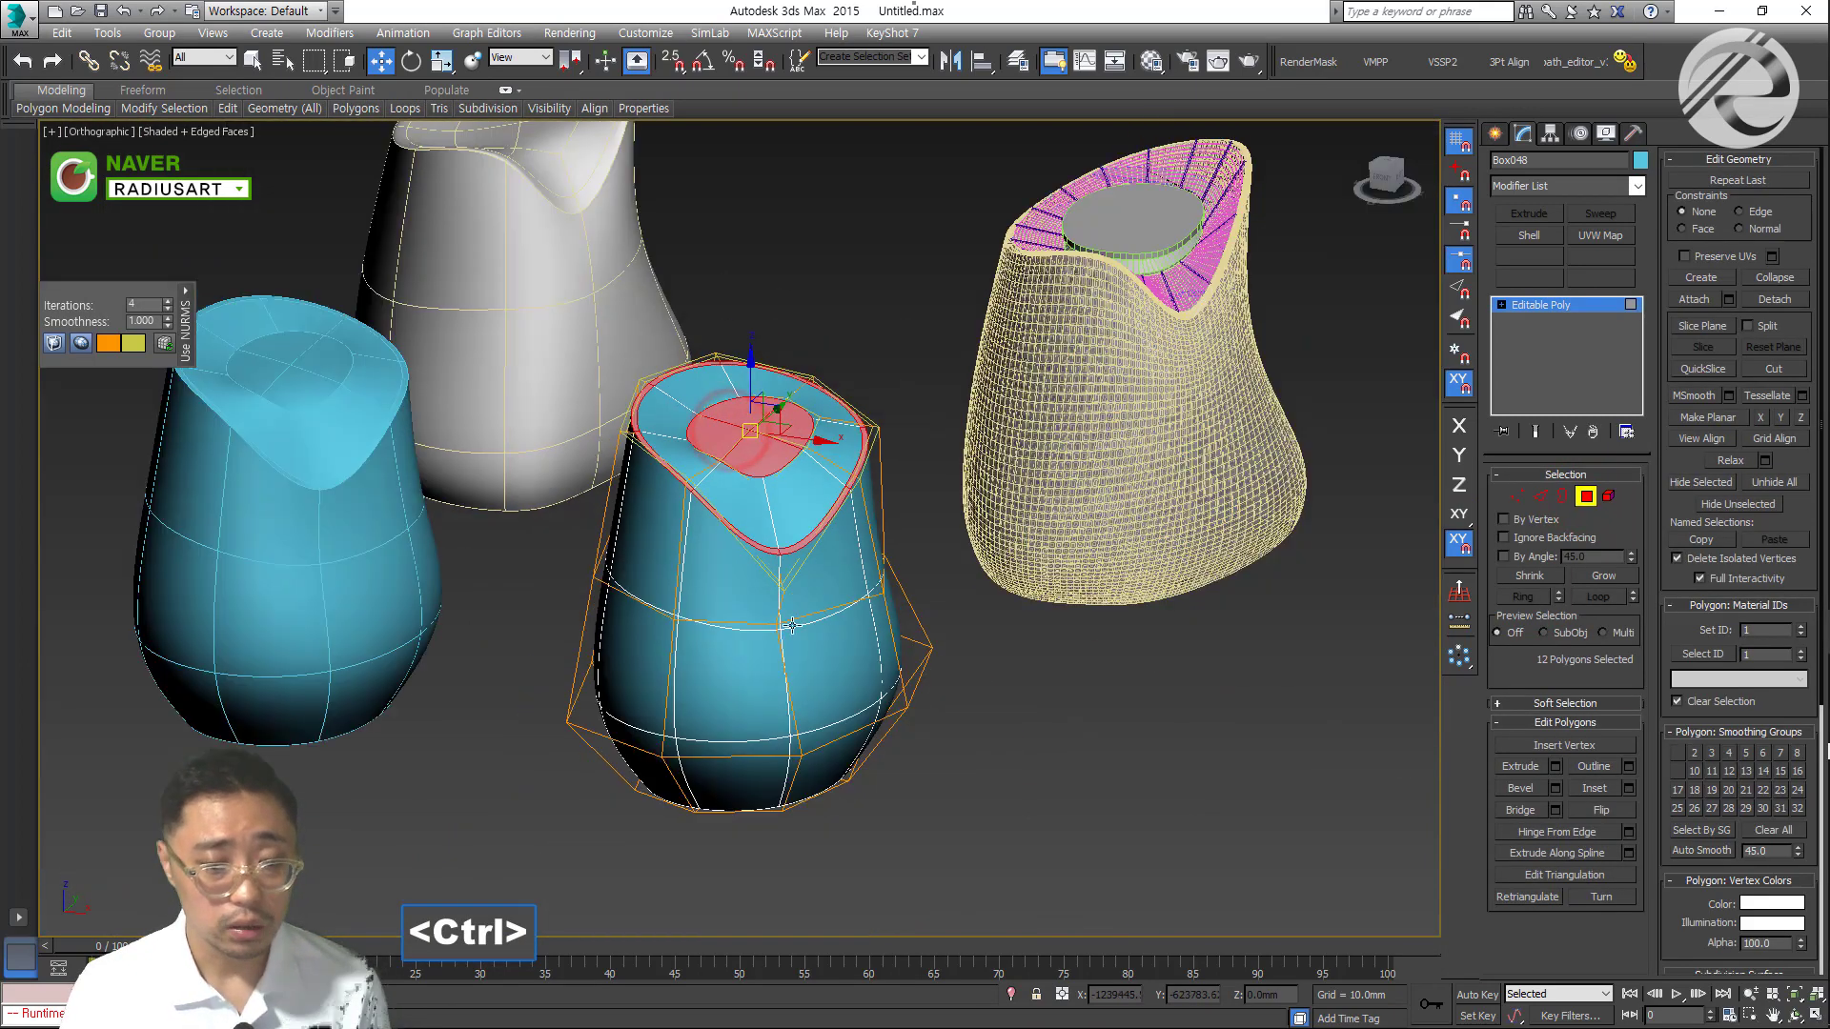
pyautogui.keyDown('alt'); pyautogui.moveTo(730, 428); pyautogui.dragTo(753, 591, button='middle'); pyautogui.keyUp('alt')
pyautogui.keyDown('ctrl'); pyautogui.click(757, 598); pyautogui.keyUp('ctrl')
pyautogui.keyDown('ctrl'); pyautogui.click(779, 661); pyautogui.keyUp('ctrl')
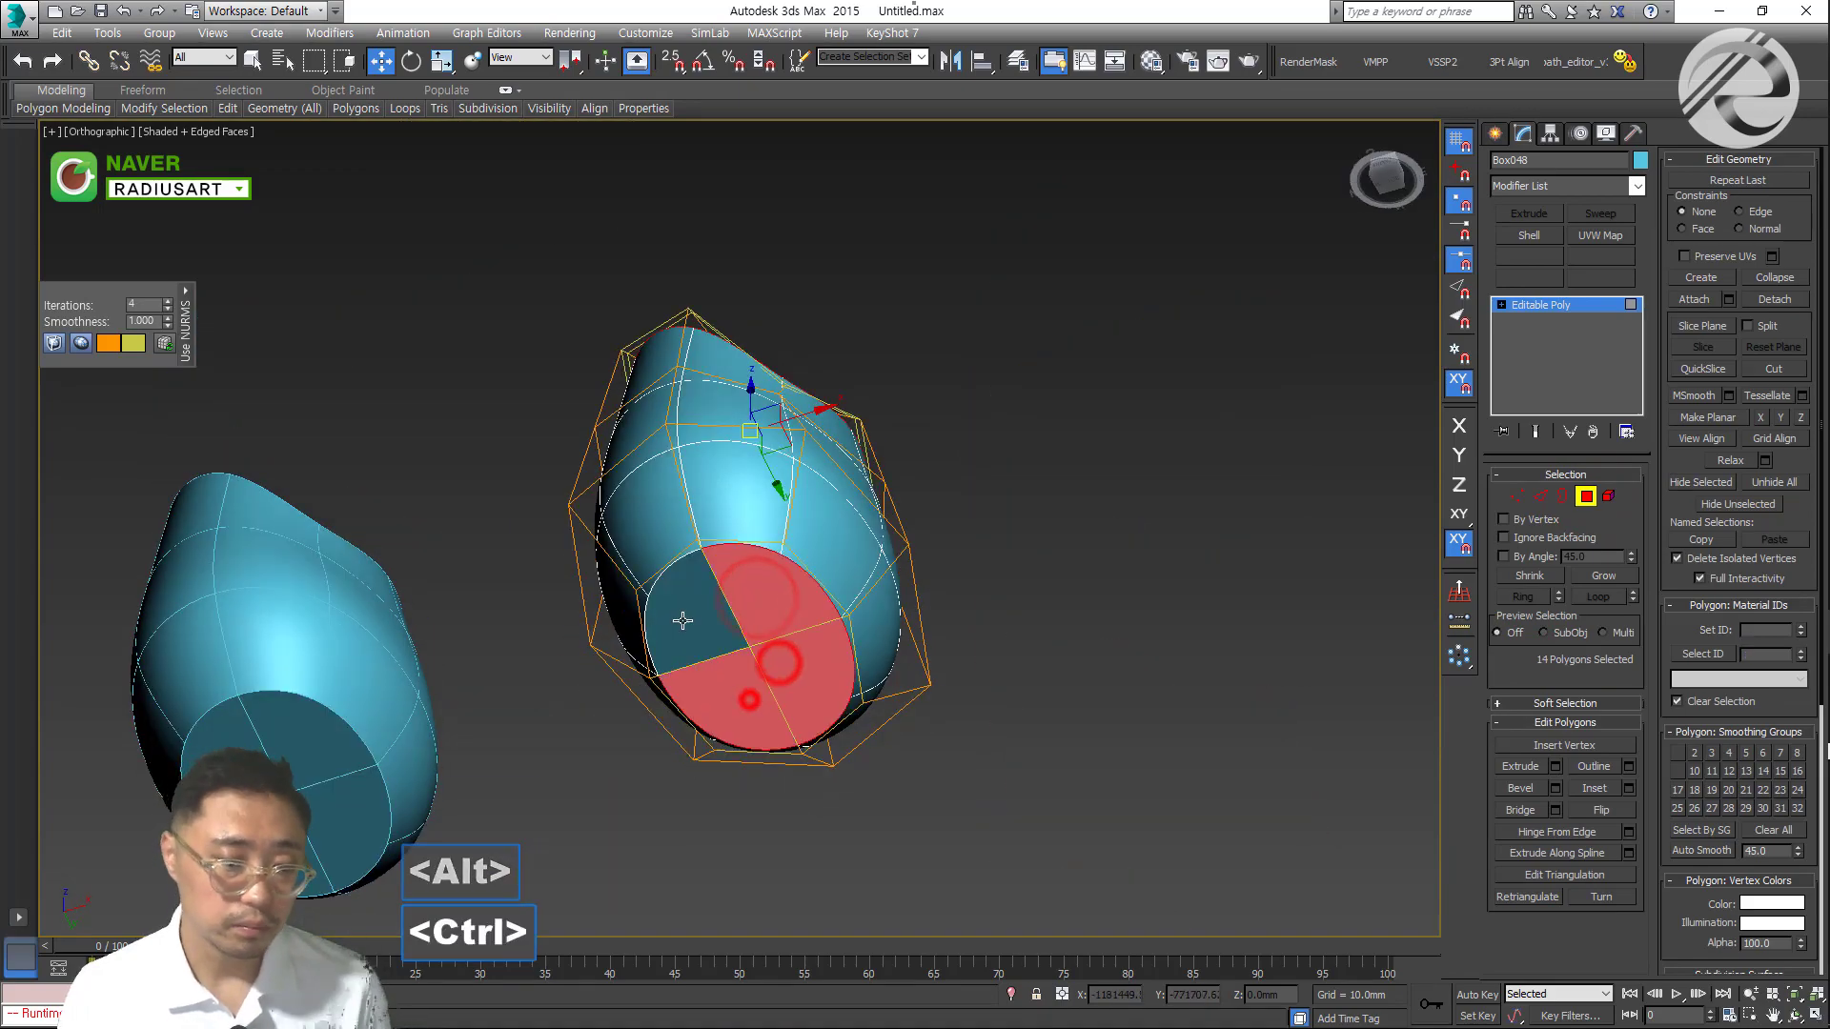
pyautogui.keyDown('ctrl'); pyautogui.click(691, 657); pyautogui.keyUp('ctrl')
pyautogui.keyDown('ctrl'); pyautogui.click(747, 695); pyautogui.keyUp('ctrl')
# Convert the copied vessel to Editable Poly and detach its selected rim, centre and base polygons as a separate object
pyautogui.keyDown('alt'); pyautogui.moveTo(747, 695); pyautogui.dragTo(801, 776, button='middle'); pyautogui.keyUp('alt')
pyautogui.scroll(3, 861, 658)
pyautogui.keyDown('alt'); pyautogui.moveTo(860, 657); pyautogui.dragTo(805, 665, button='middle'); pyautogui.keyUp('alt')
pyautogui.hotkey('ctrl', 'b')
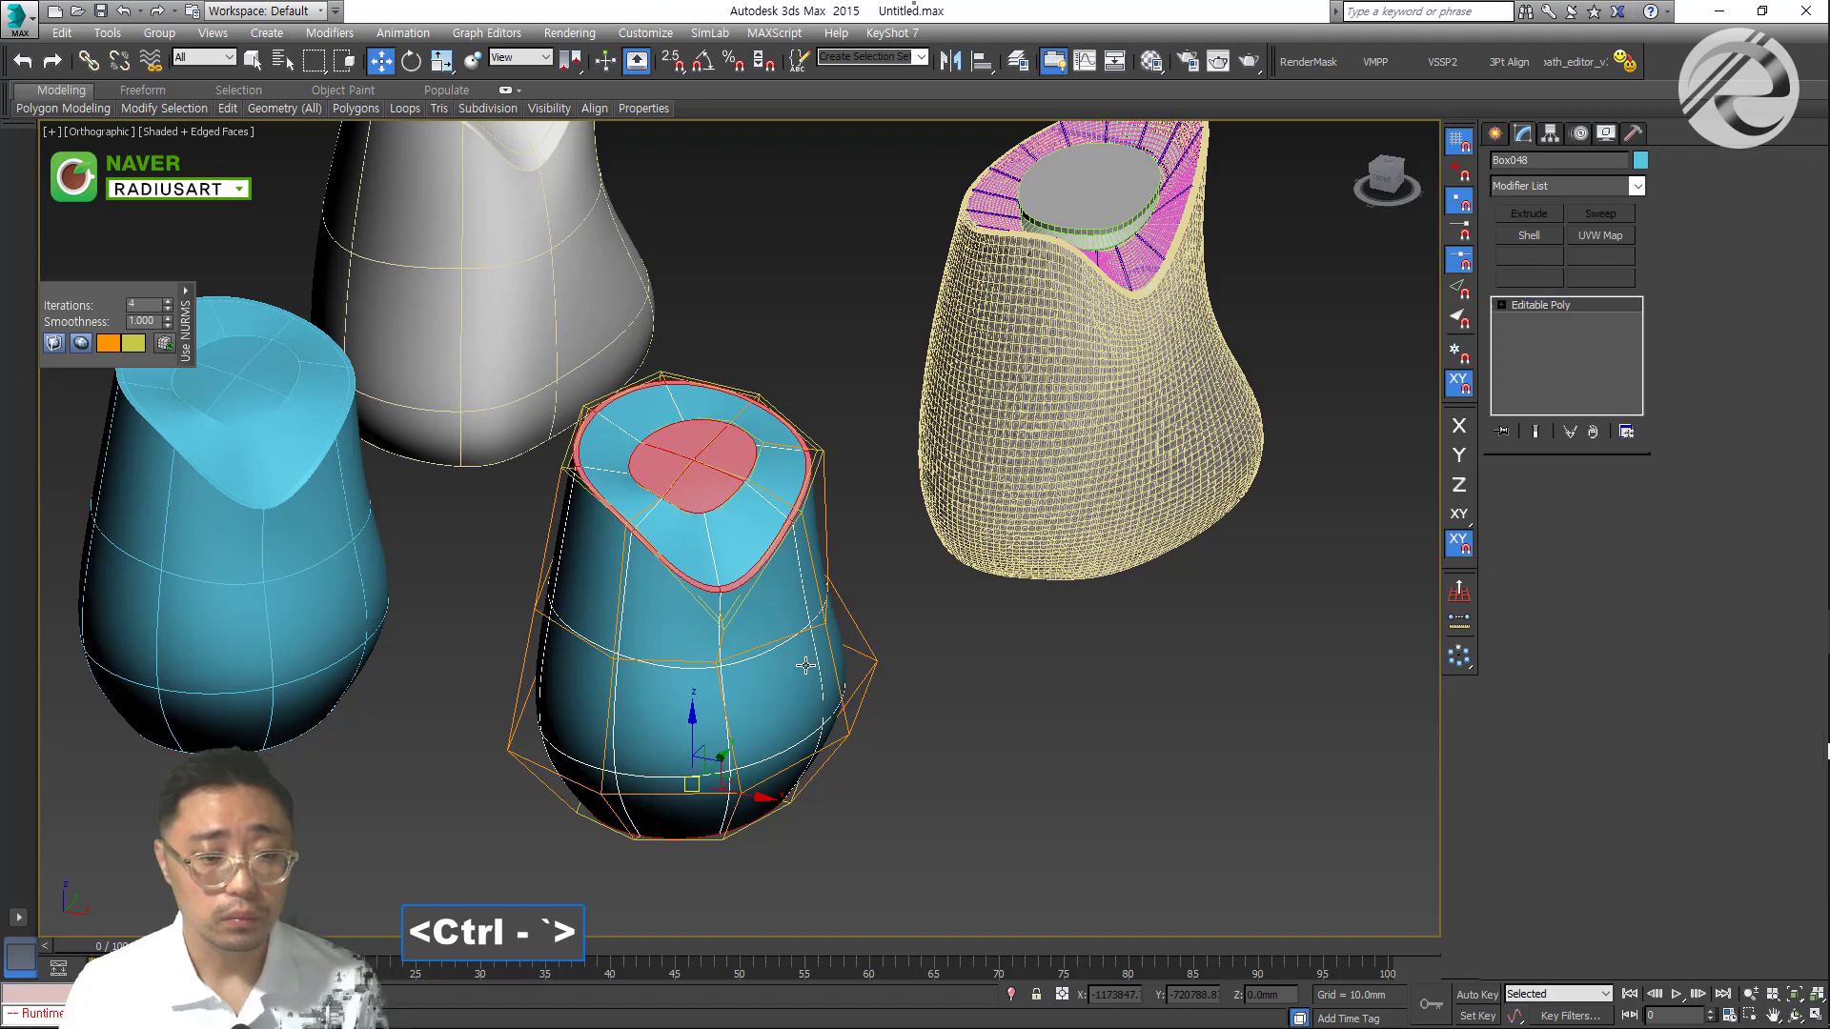
pyautogui.press('4')
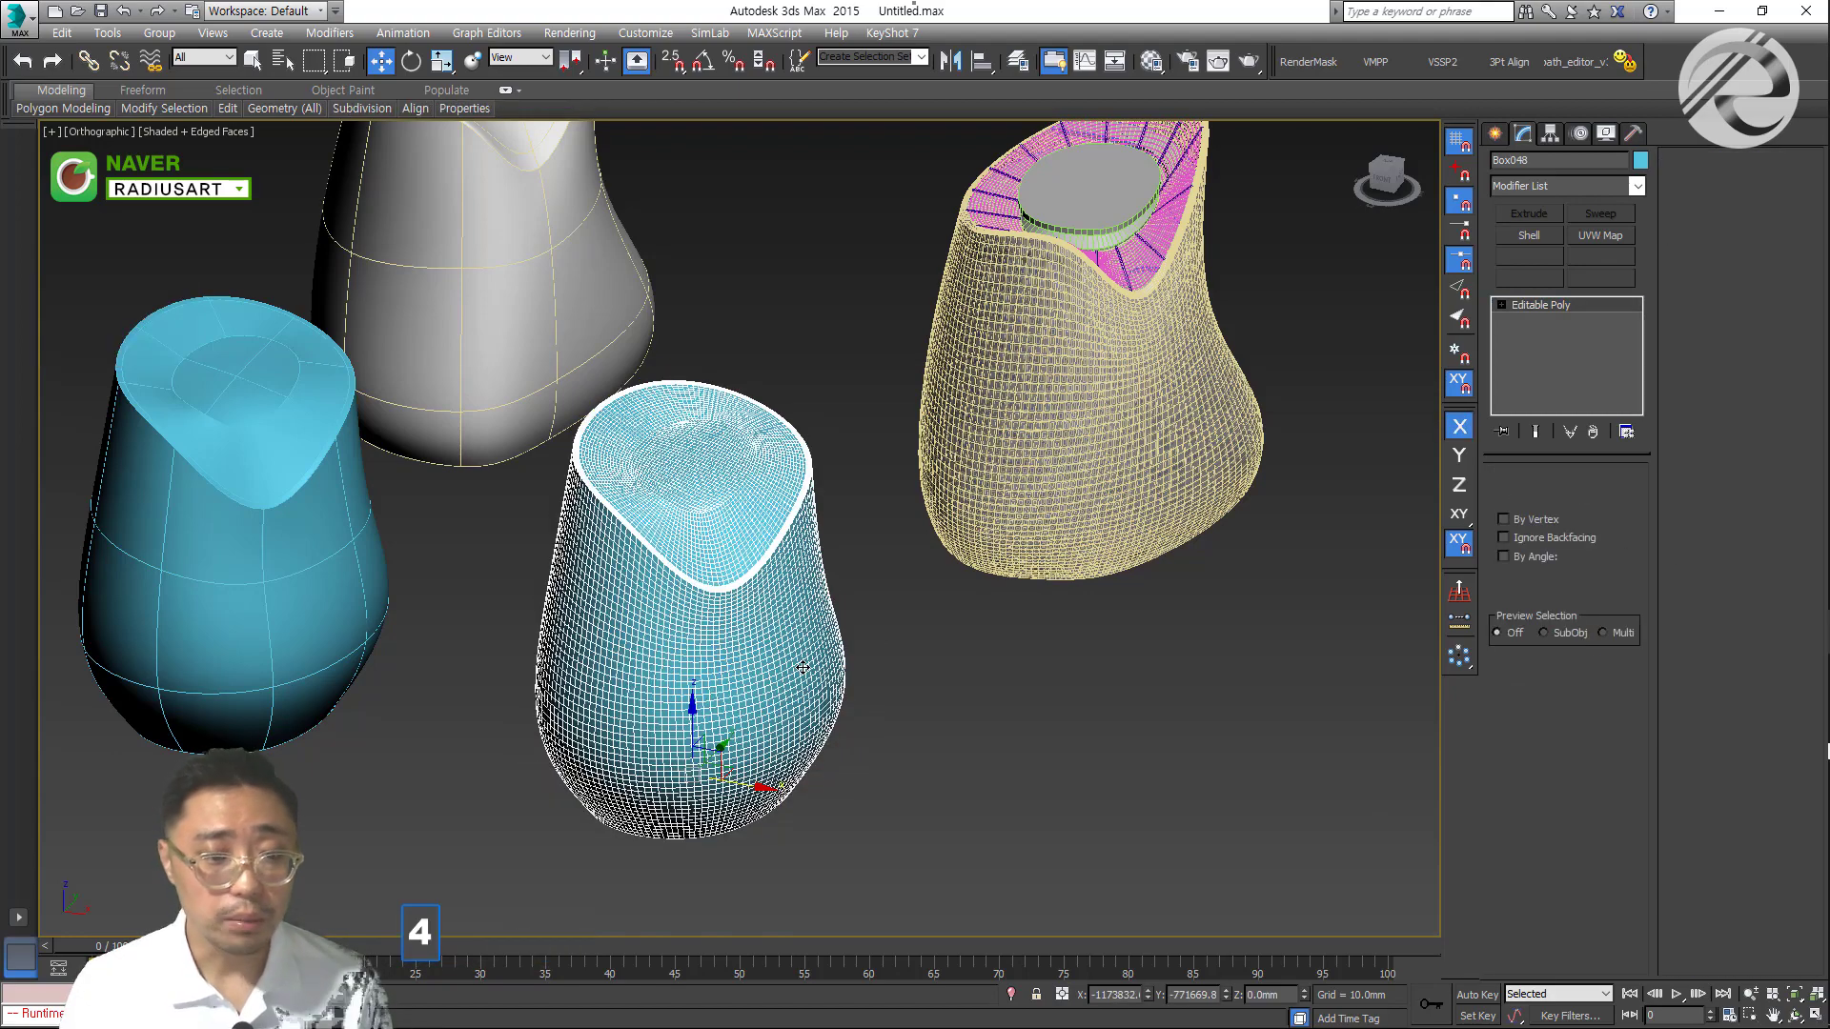
pyautogui.keyDown('alt'); pyautogui.moveTo(570, 803); pyautogui.dragTo(1198, 552, button='middle'); pyautogui.keyUp('alt')
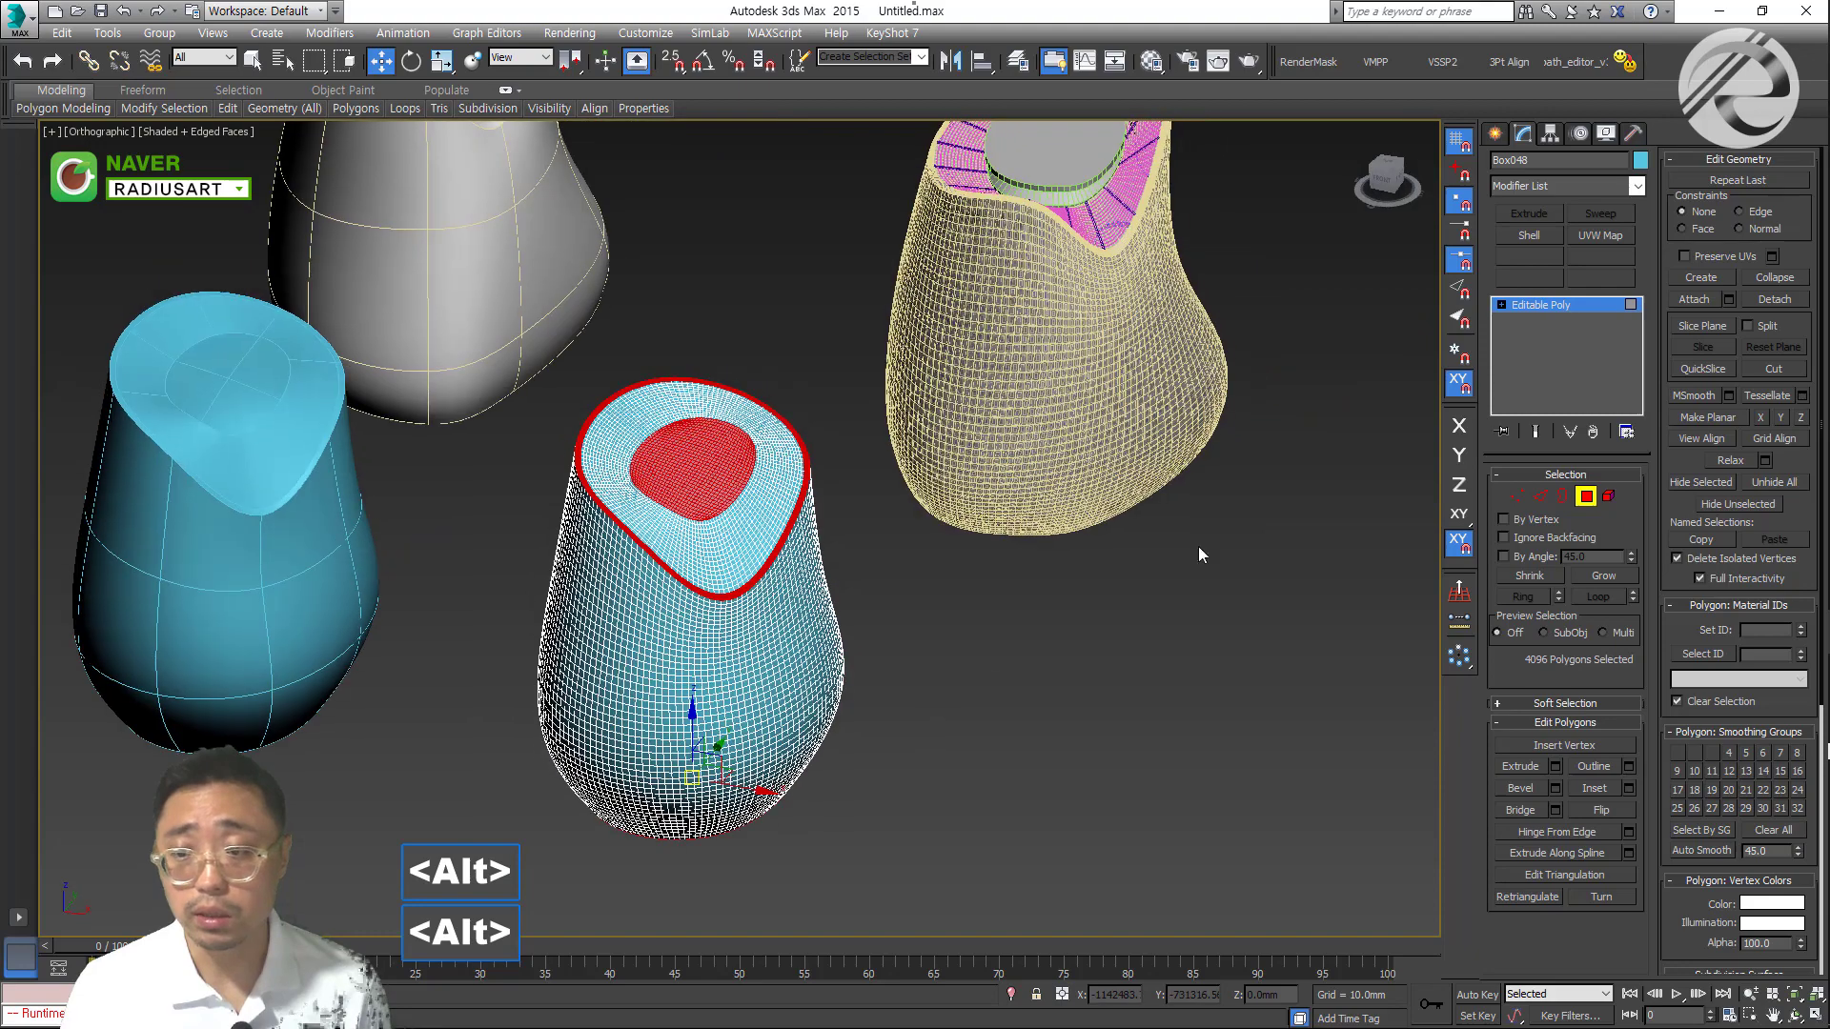
pyautogui.click(1770, 299)
pyautogui.click(1006, 527)
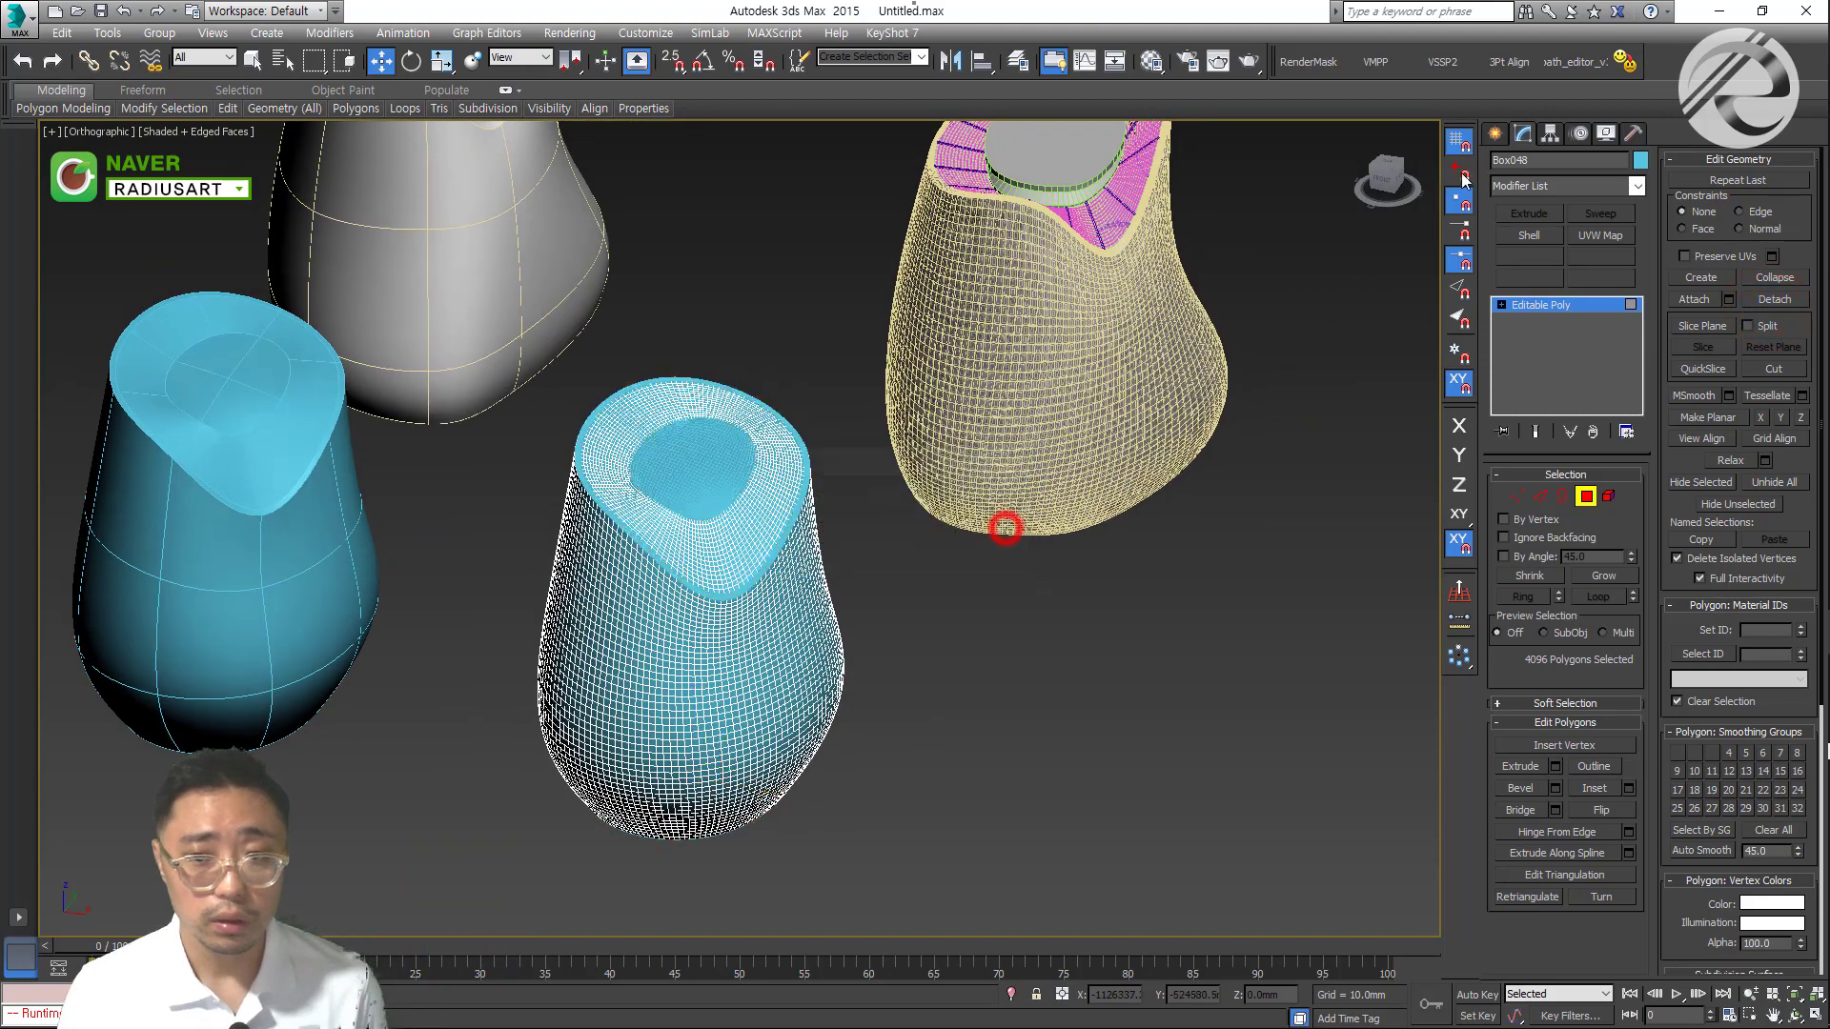
# Hide the detached rim, centre and base object, then select the remaining vessel mesh and examine the gaps around its opening
pyautogui.click(1515, 133)
pyautogui.click(1022, 810)
pyautogui.click(666, 455)
pyautogui.hotkey('ctrl', '1')
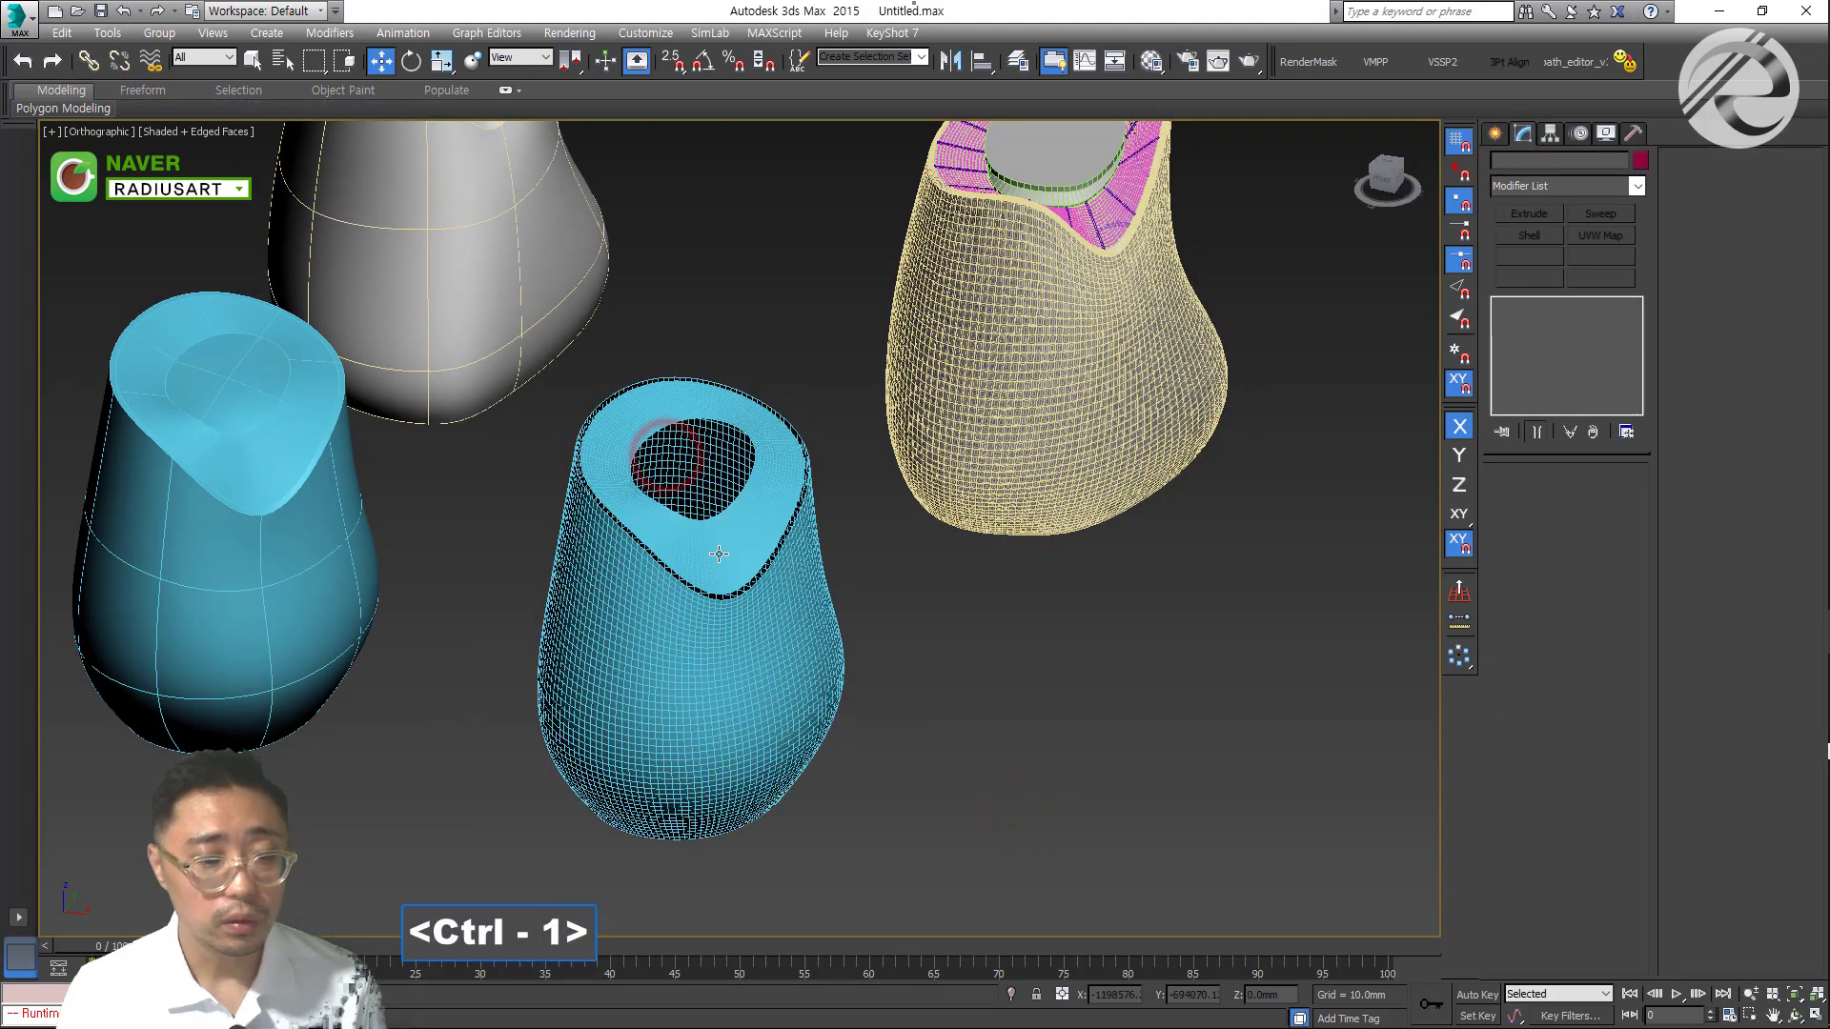
pyautogui.click(714, 547)
pyautogui.keyDown('alt'); pyautogui.moveTo(715, 547); pyautogui.dragTo(658, 546, button='middle'); pyautogui.keyUp('alt')
pyautogui.scroll(3, 645, 545)
pyautogui.scroll(5, 644, 545)
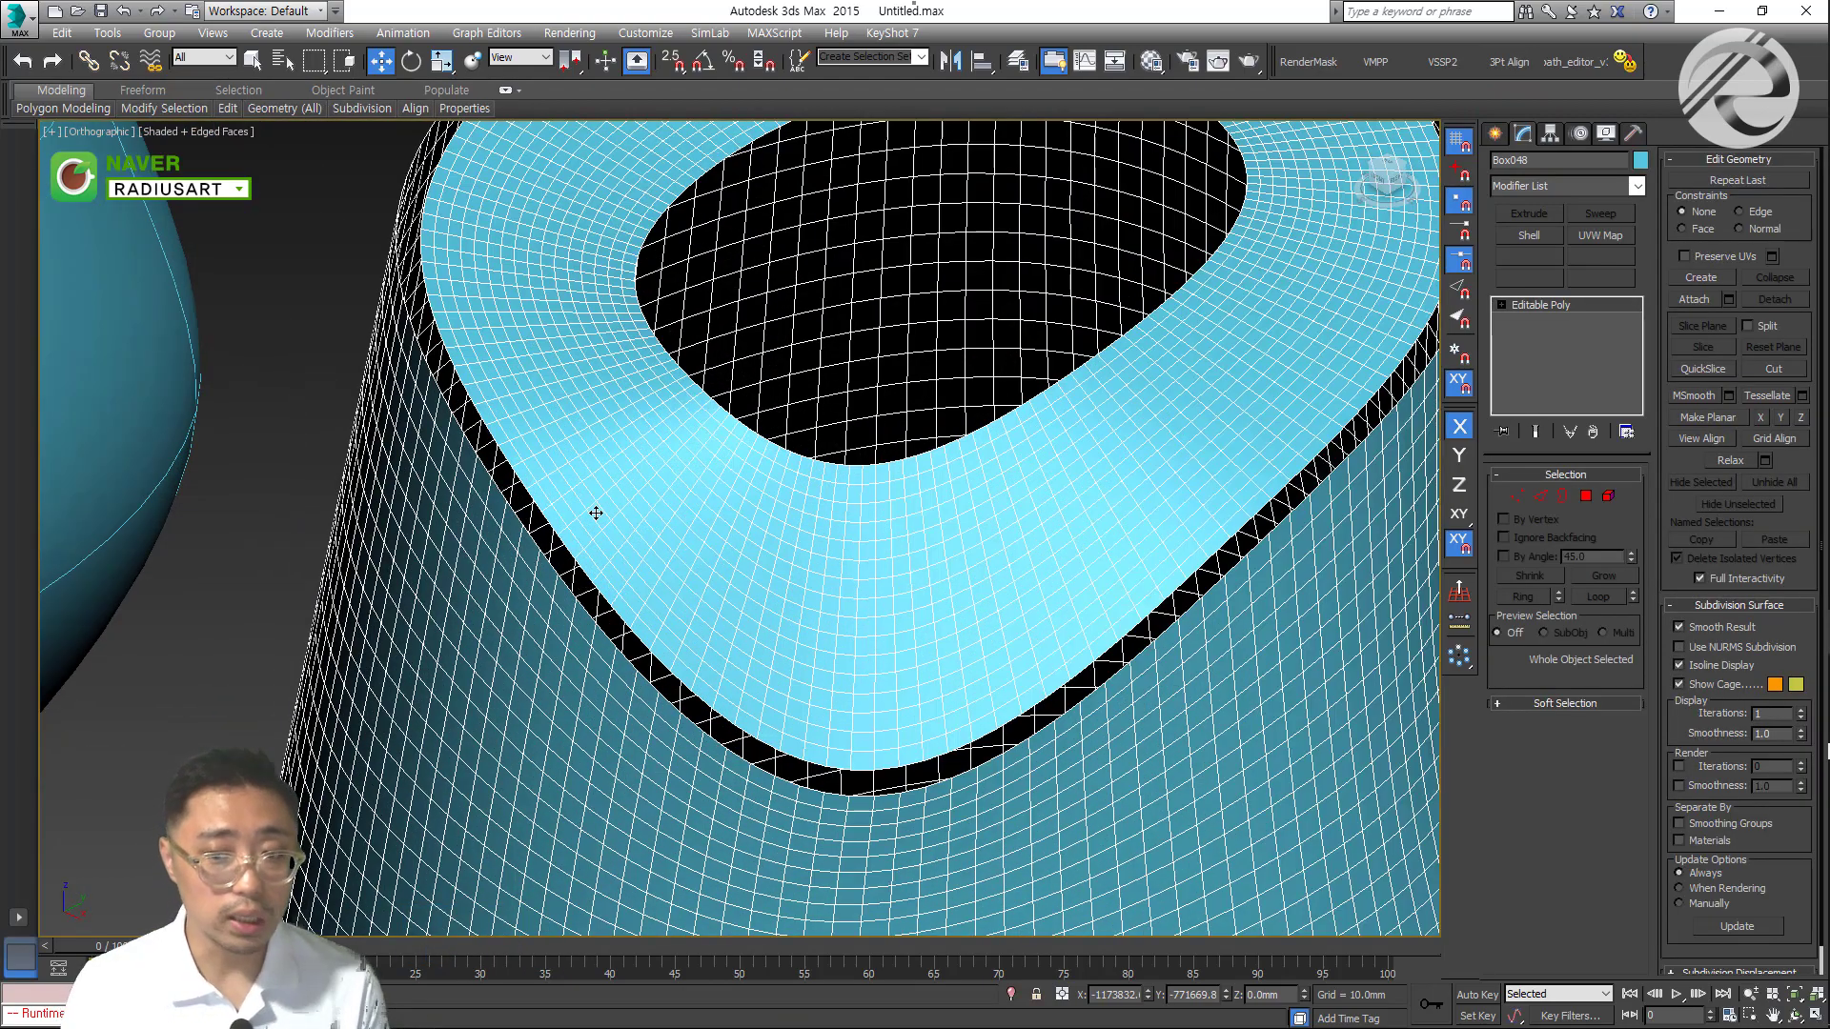
pyautogui.scroll(-8, 593, 515)
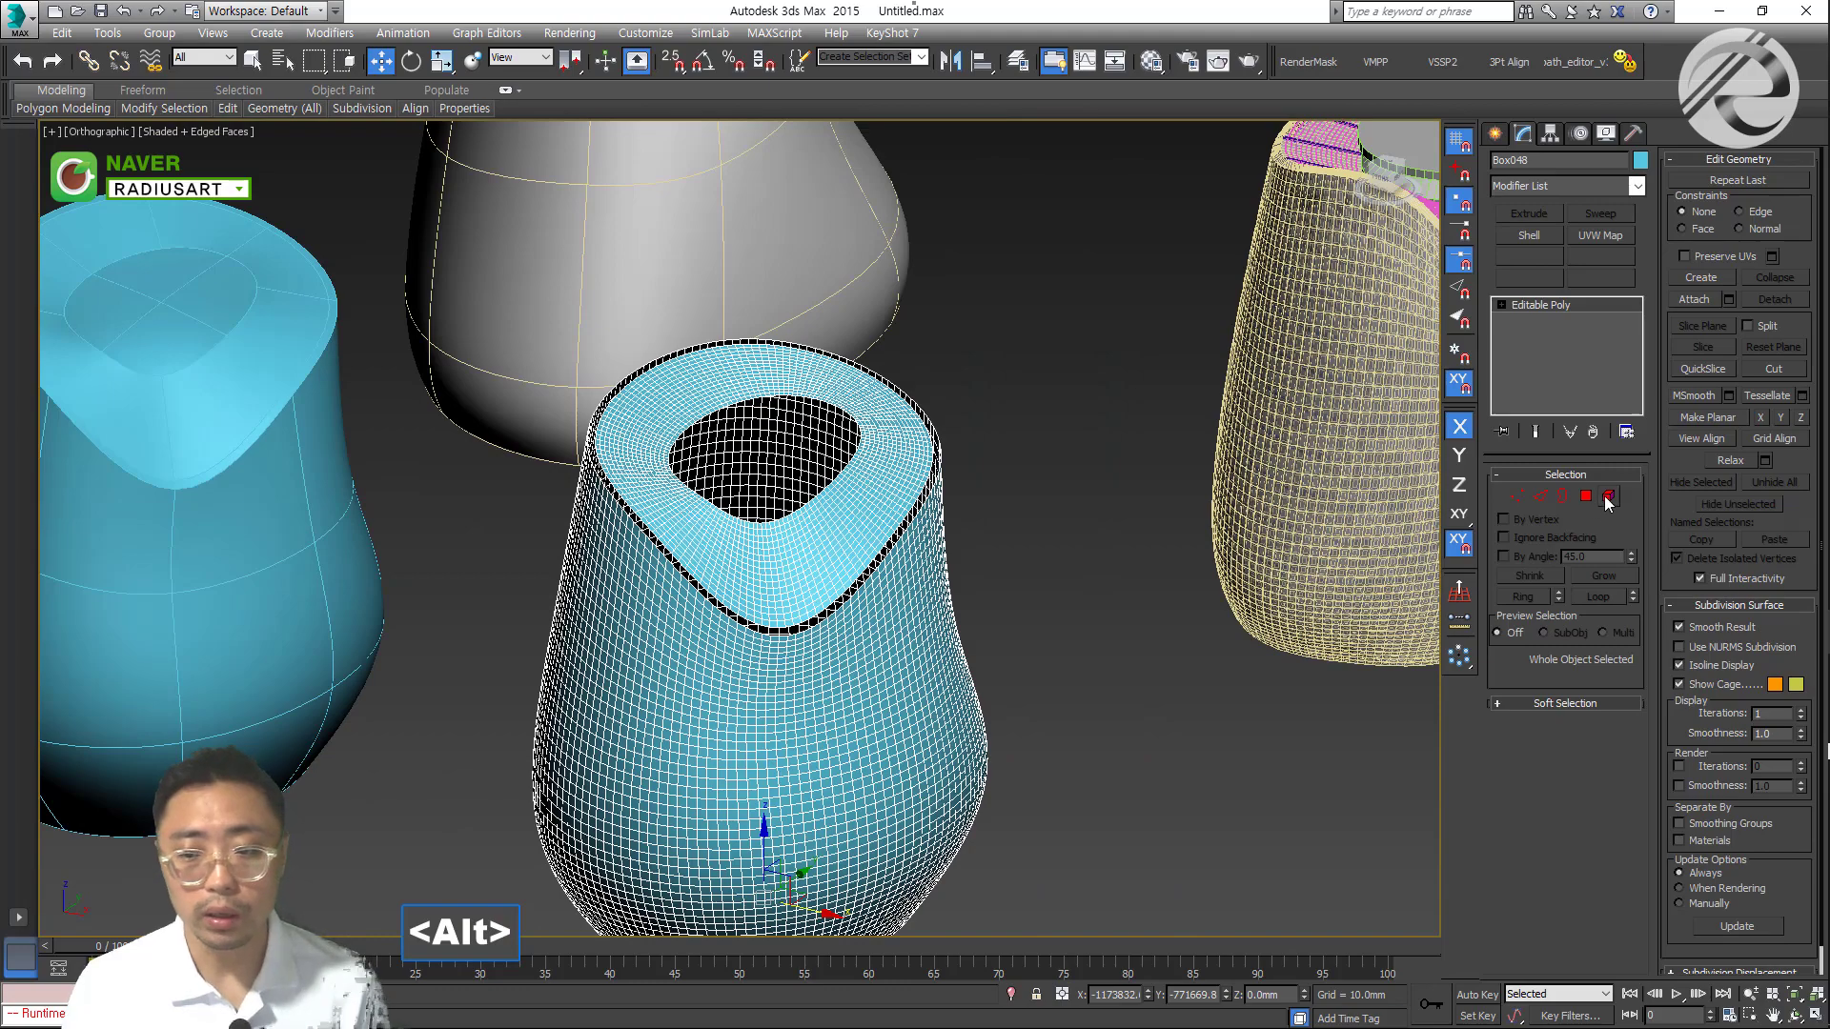
# Detach the sloped inner band of the opening from the vessel body as its own object, Object047
pyautogui.click(1607, 495)
pyautogui.click(783, 544)
pyautogui.keyDown('ctrl'); pyautogui.click(747, 728); pyautogui.keyUp('ctrl')
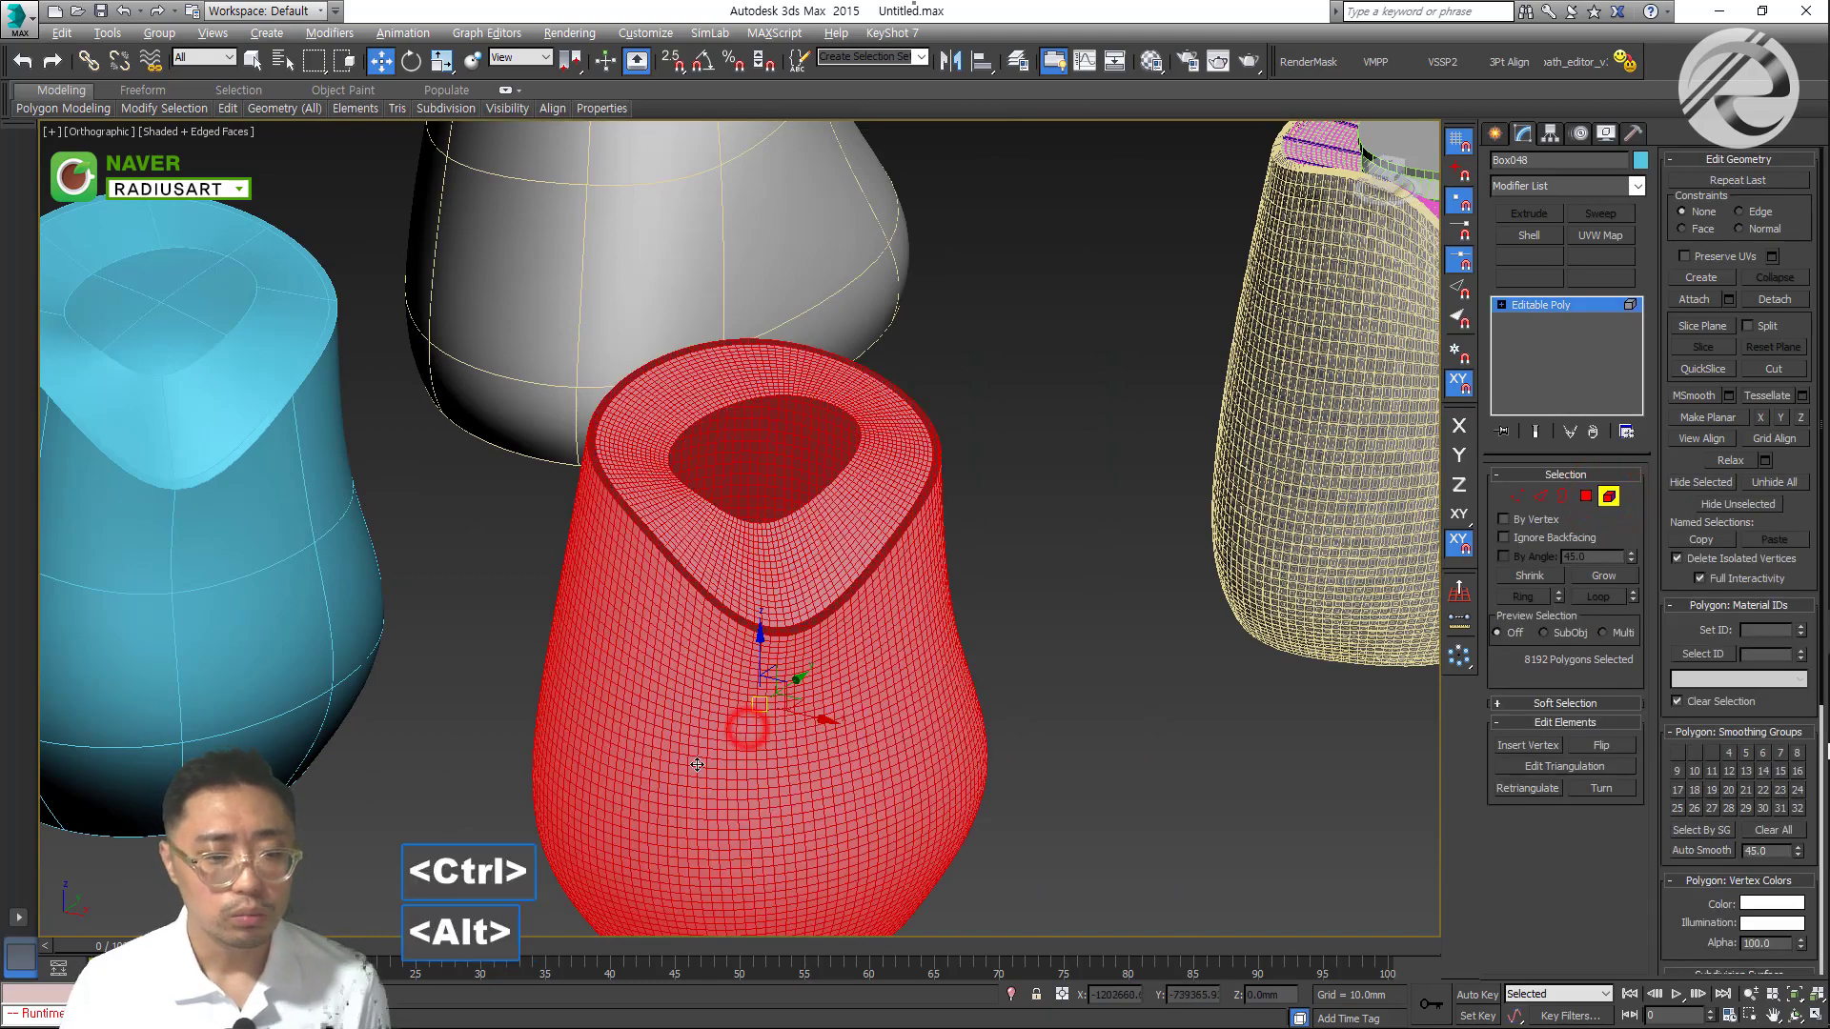
pyautogui.keyDown('alt'); pyautogui.moveTo(747, 728); pyautogui.dragTo(773, 624, button='middle'); pyautogui.keyUp('alt')
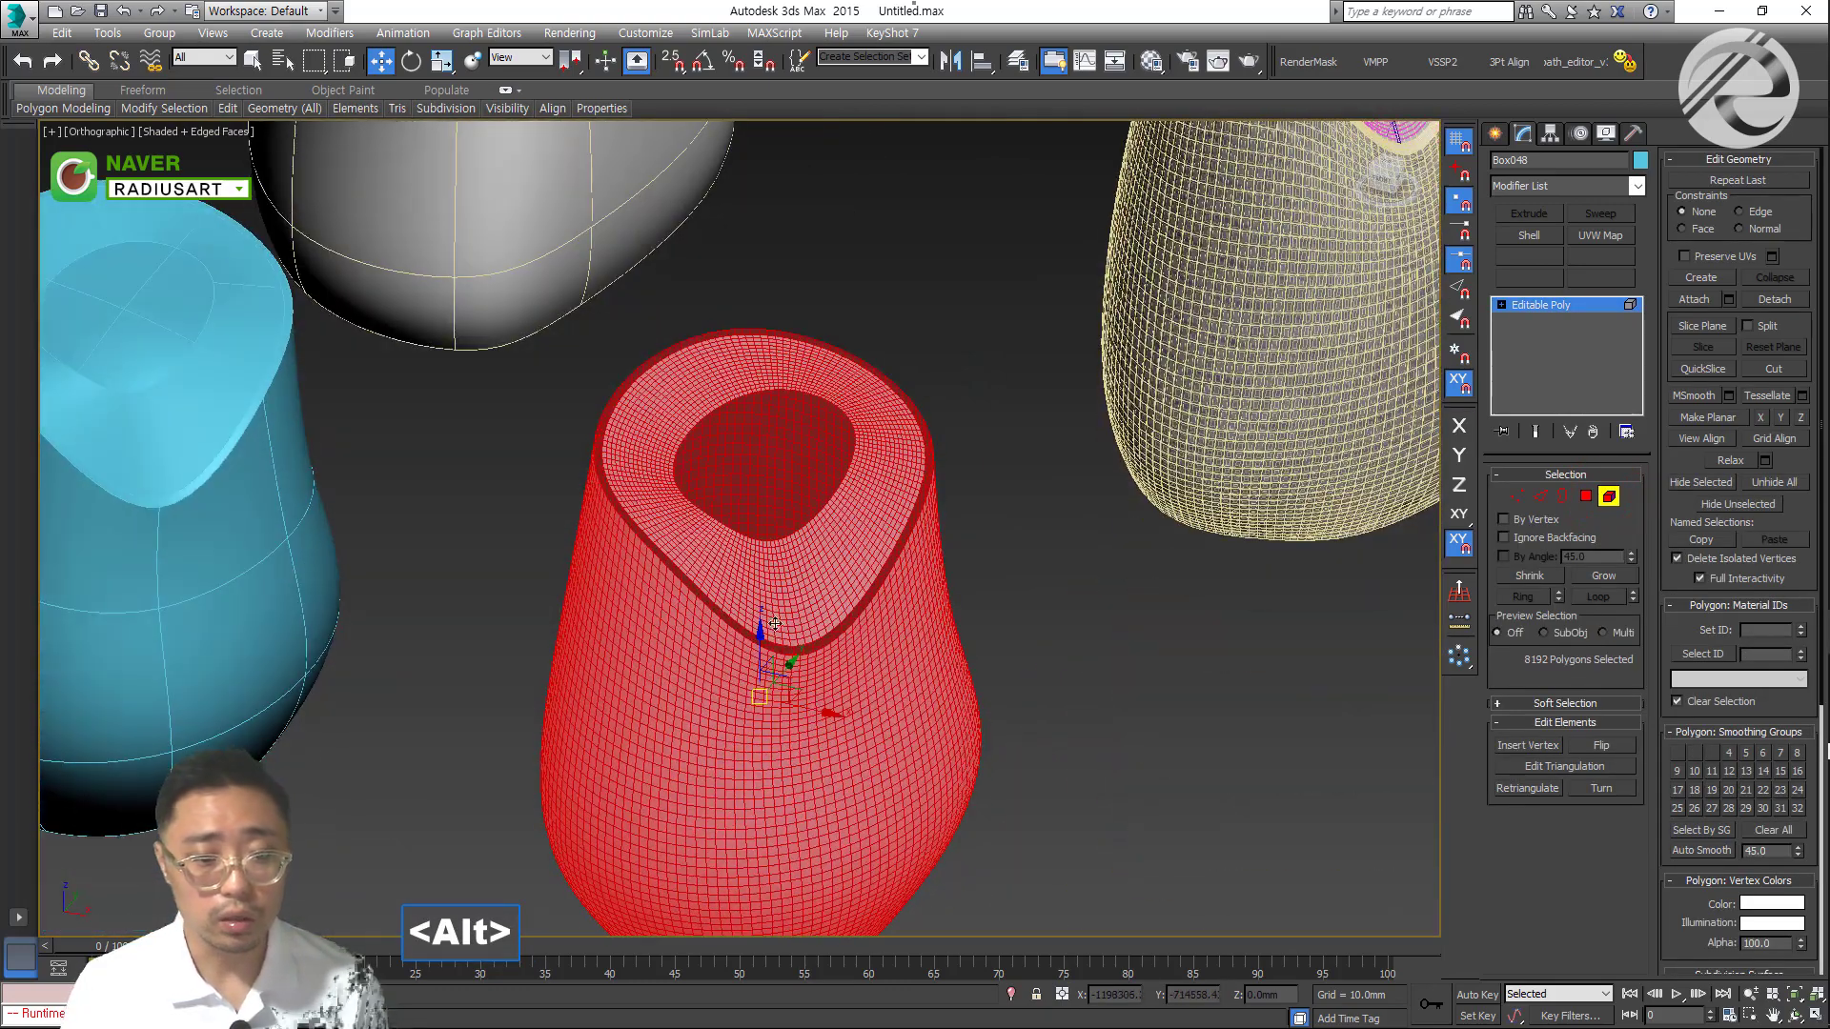
pyautogui.click(783, 583)
pyautogui.click(1765, 296)
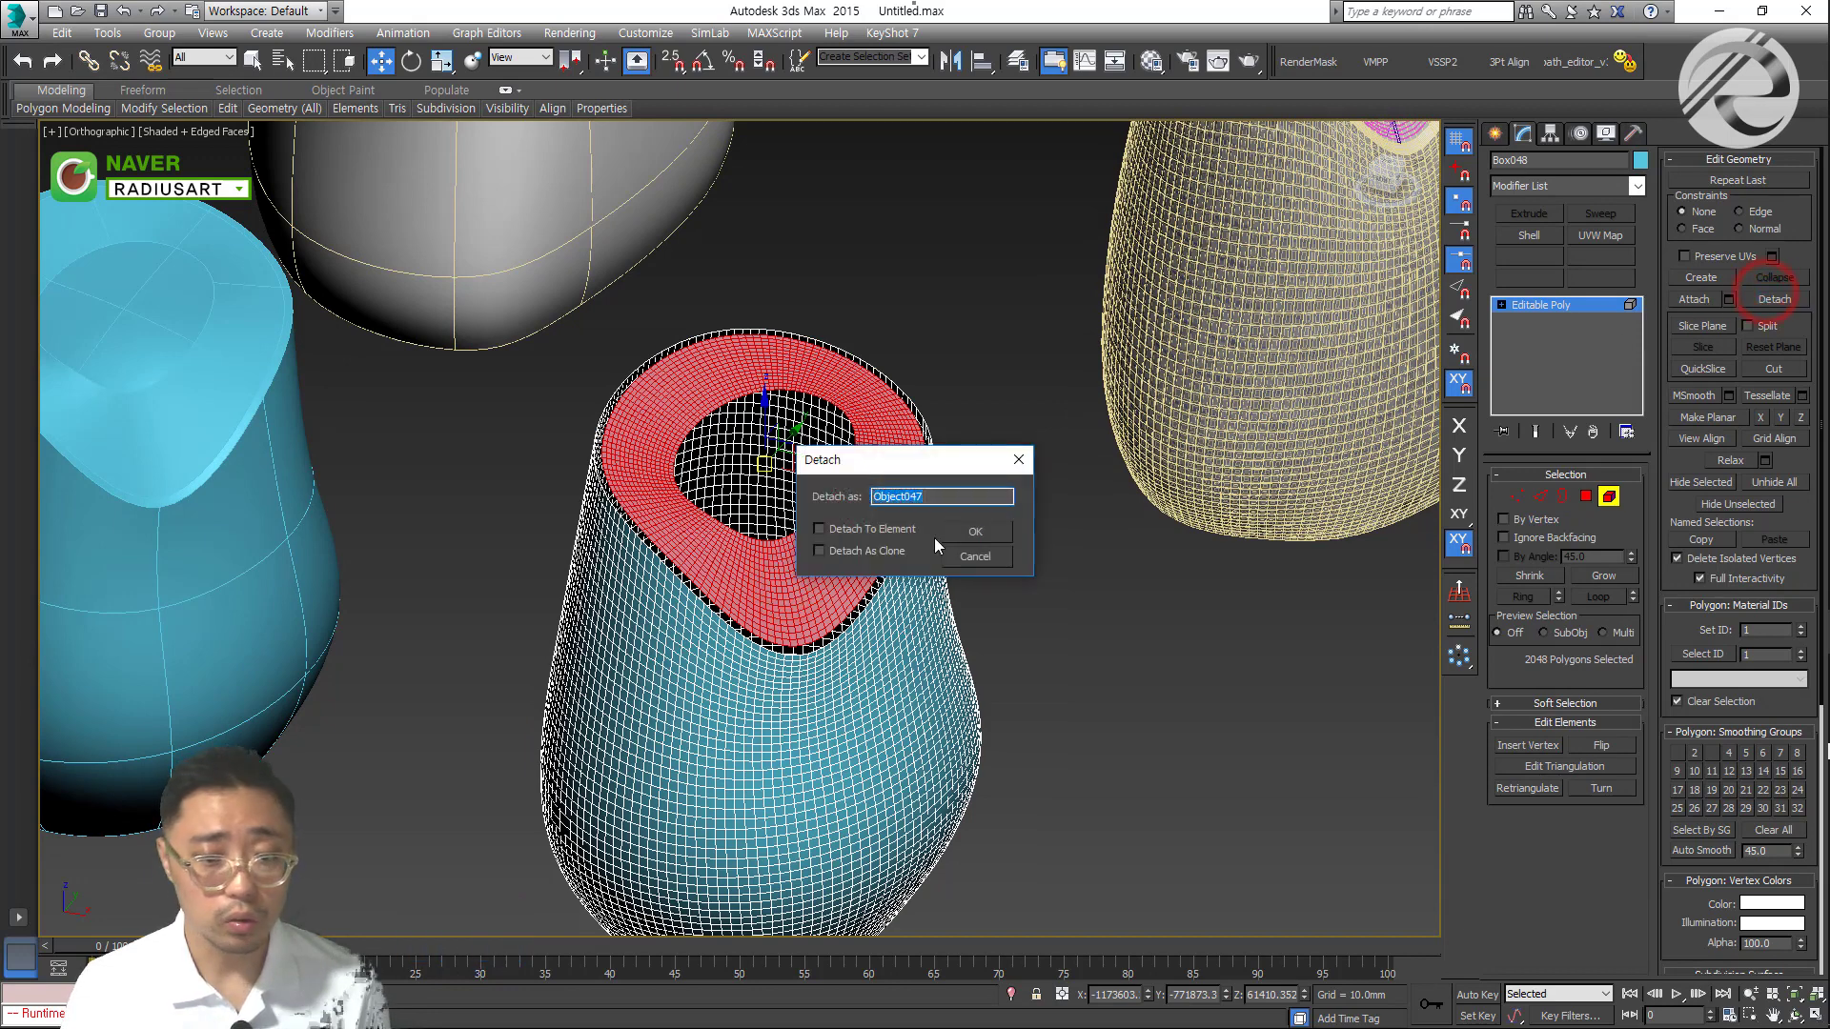
pyautogui.click(947, 534)
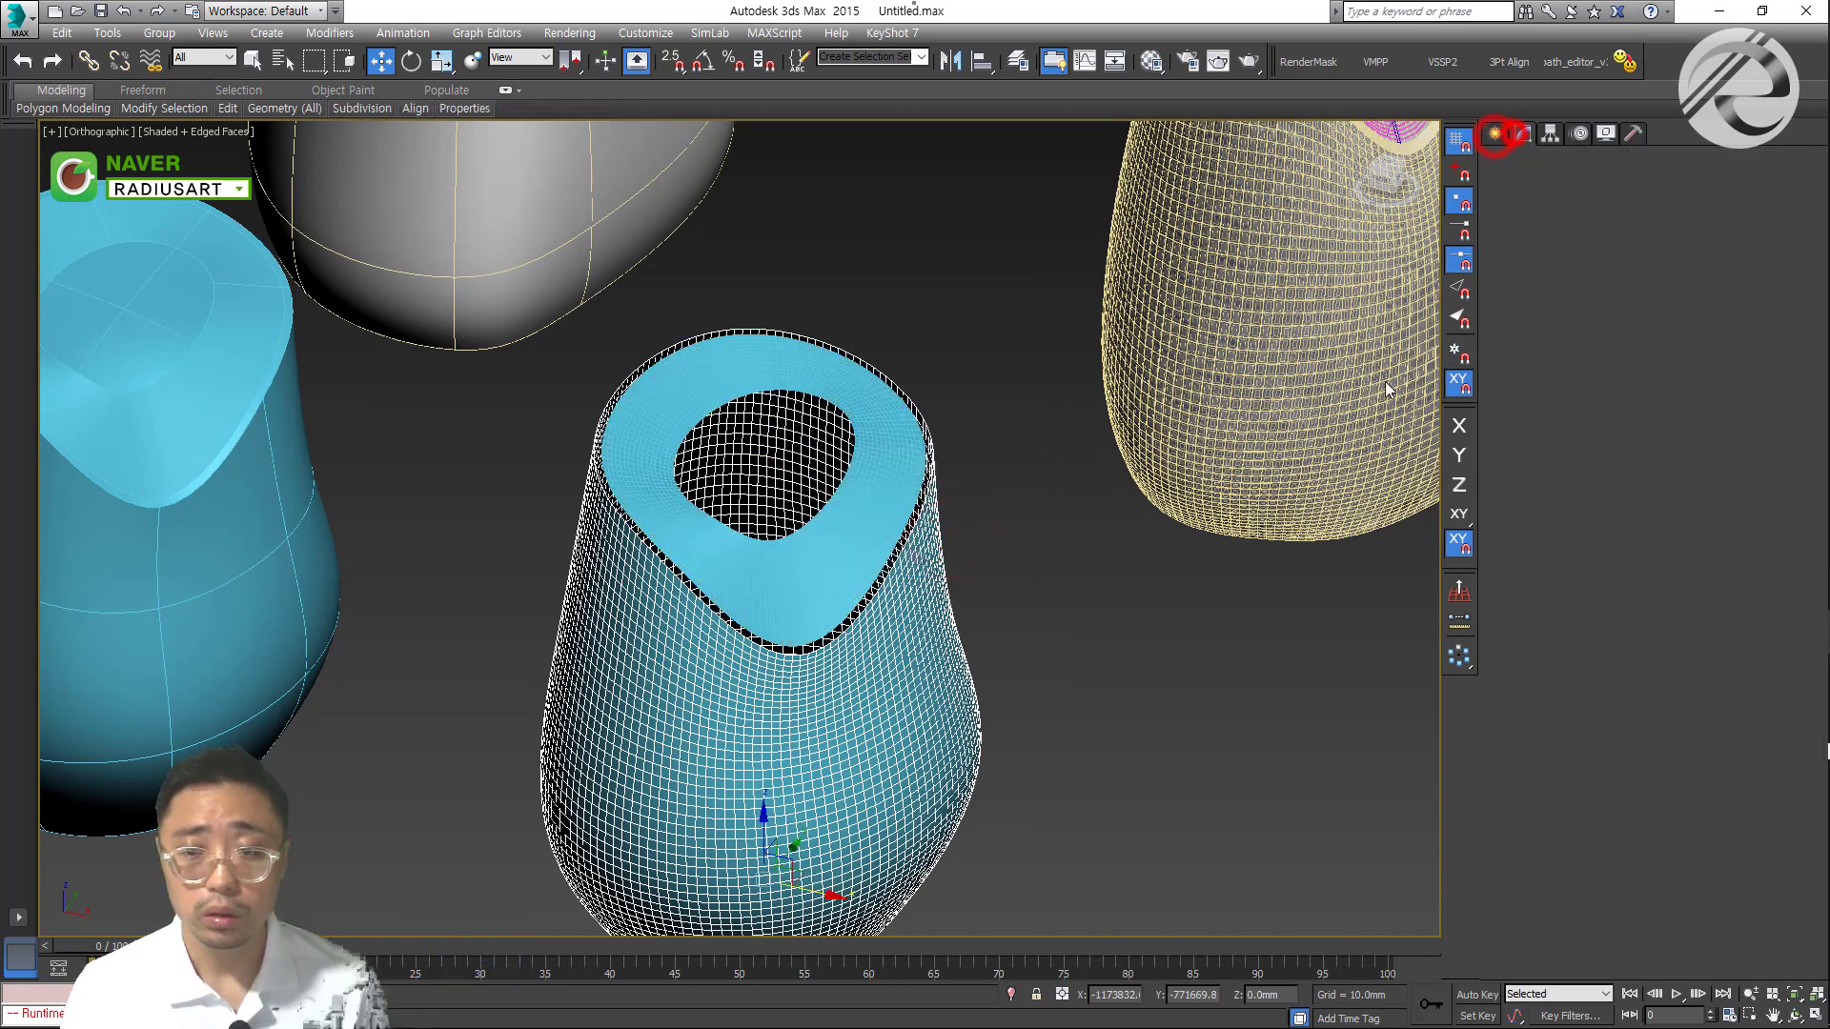
# Unhide all parts and isolate the object holding the rim, centre cap and base for element editing
pyautogui.hotkey('ctrl', '3')
pyautogui.scroll(5, 737, 621)
pyautogui.click(738, 621)
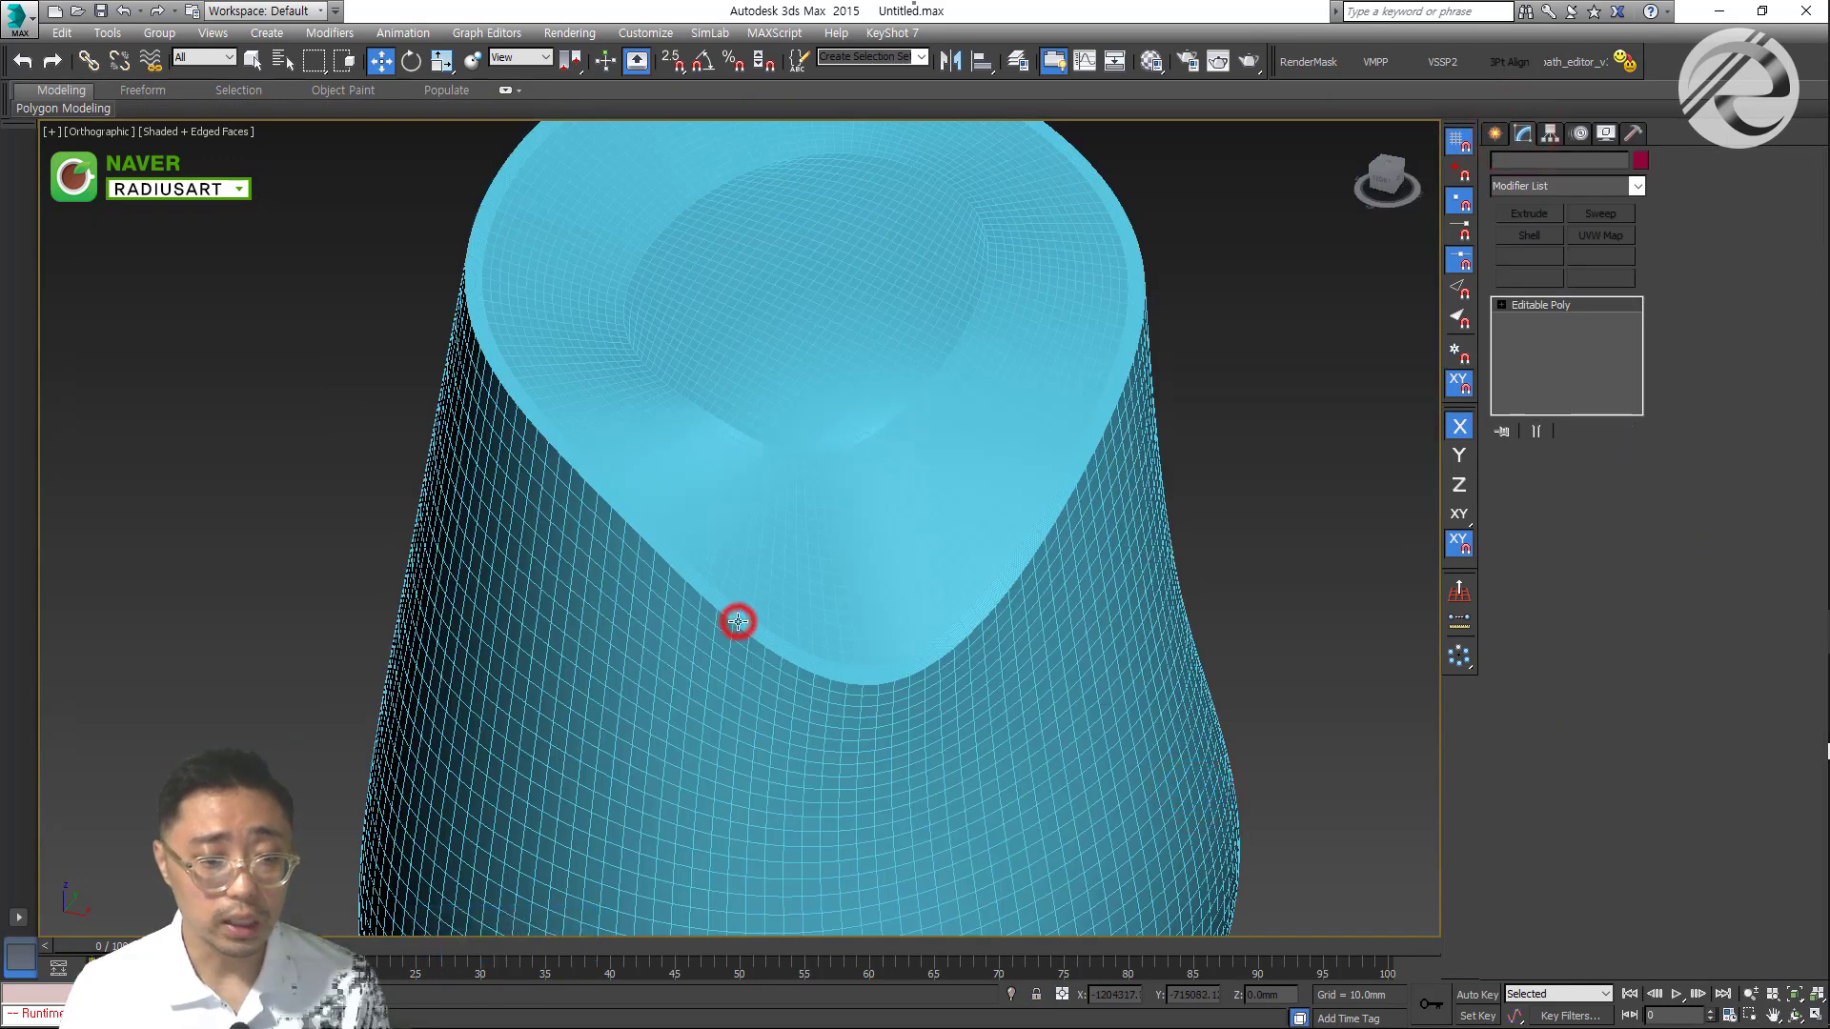
pyautogui.hotkey('ctrl', '2')
pyautogui.press('5')
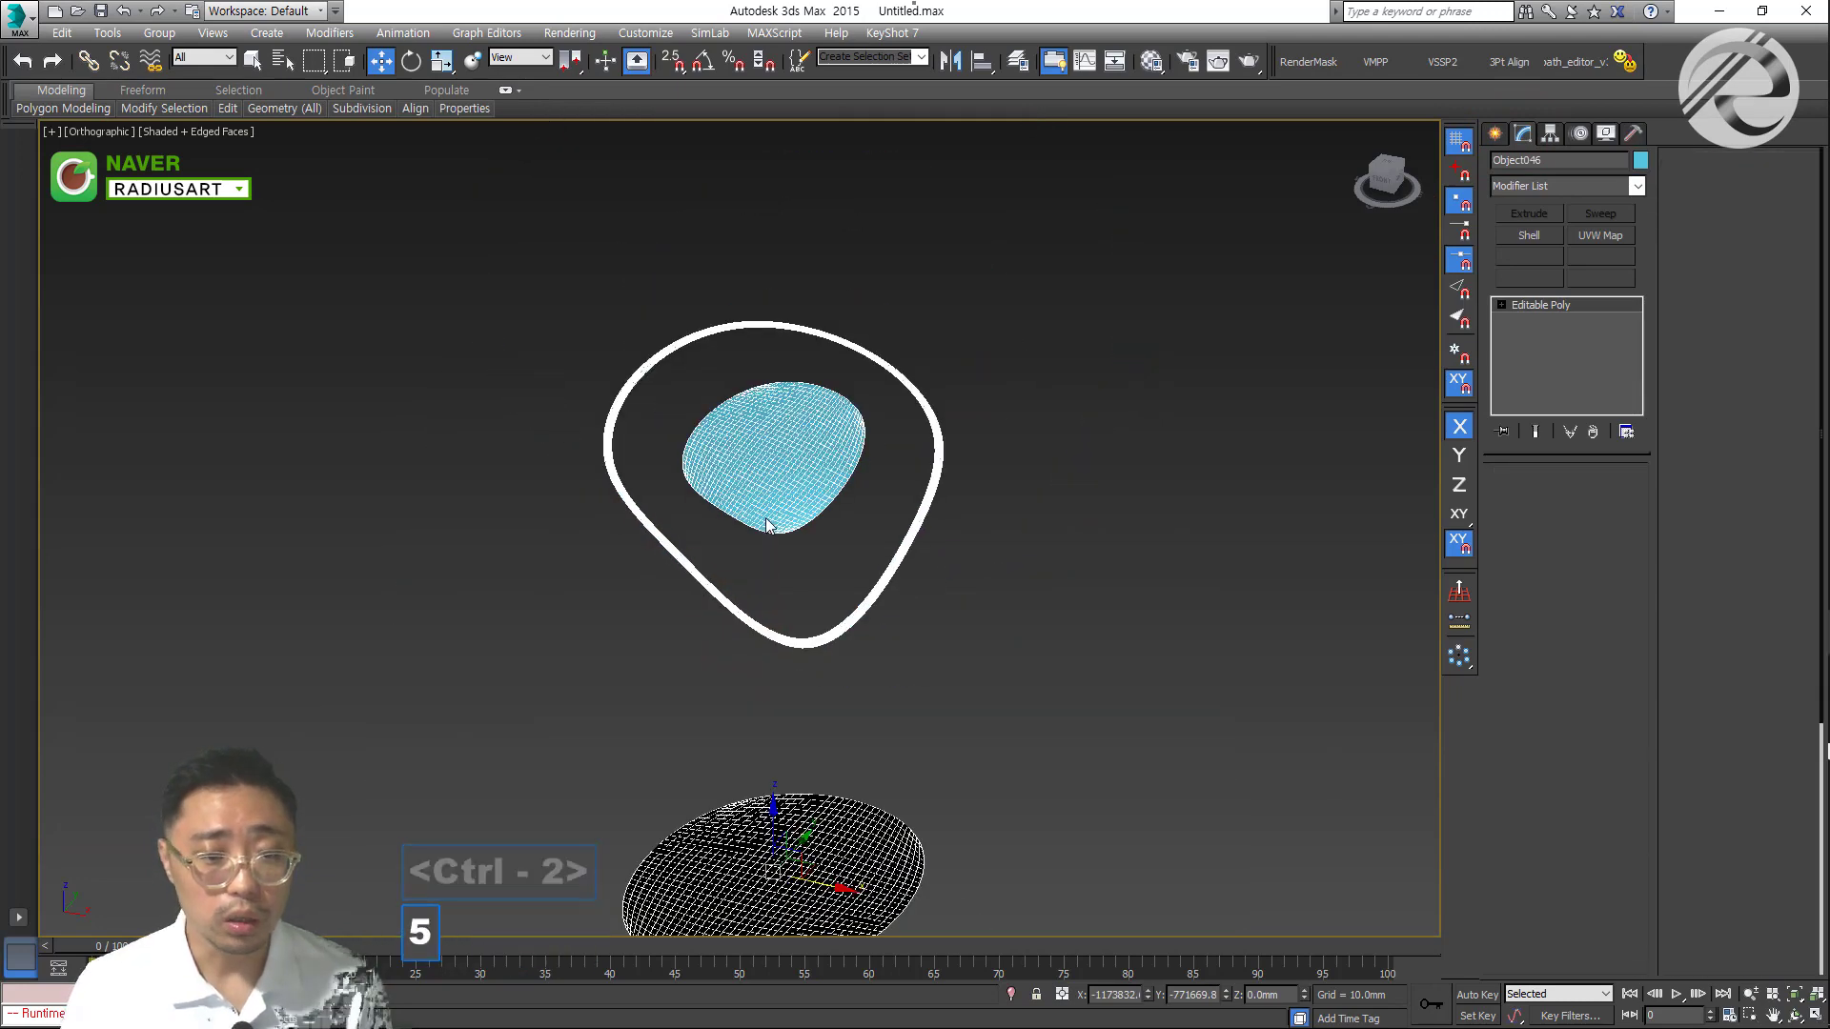
# Detach the centre cap and the base disc from the rim as two separate objects
pyautogui.click(773, 458)
pyautogui.click(1791, 300)
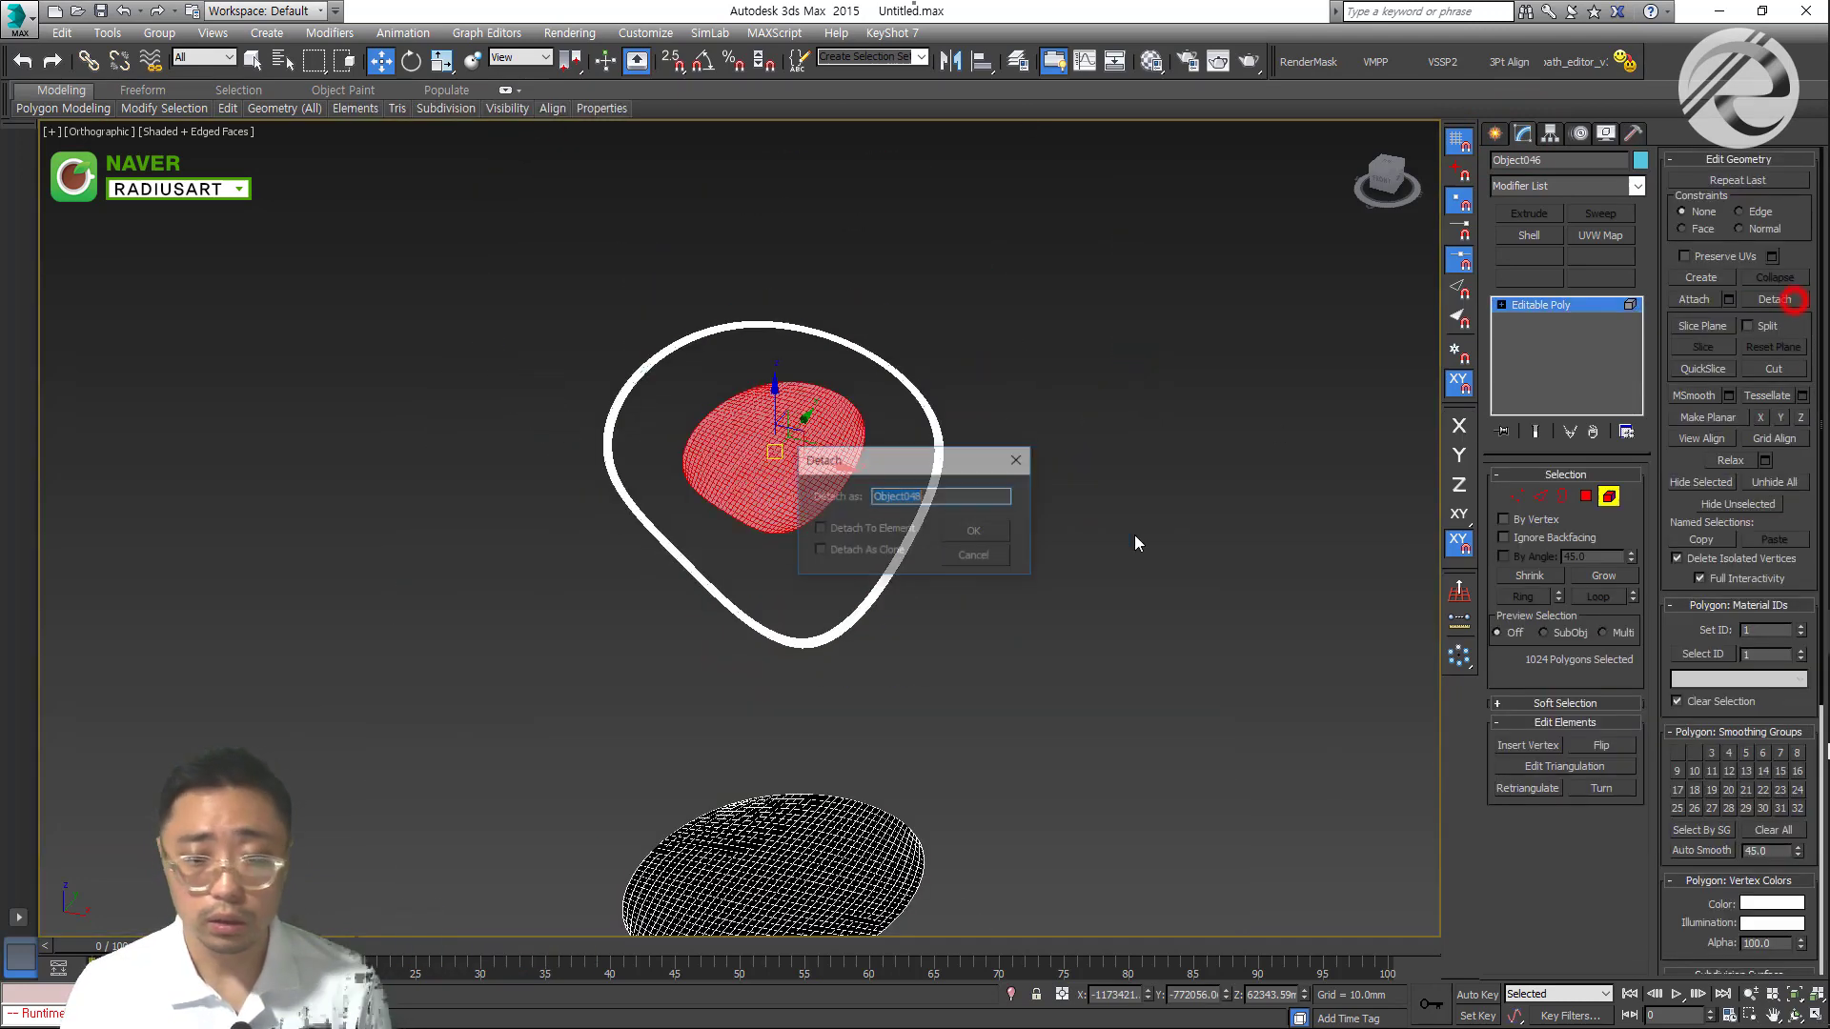
pyautogui.click(996, 526)
pyautogui.click(793, 817)
pyautogui.click(1803, 302)
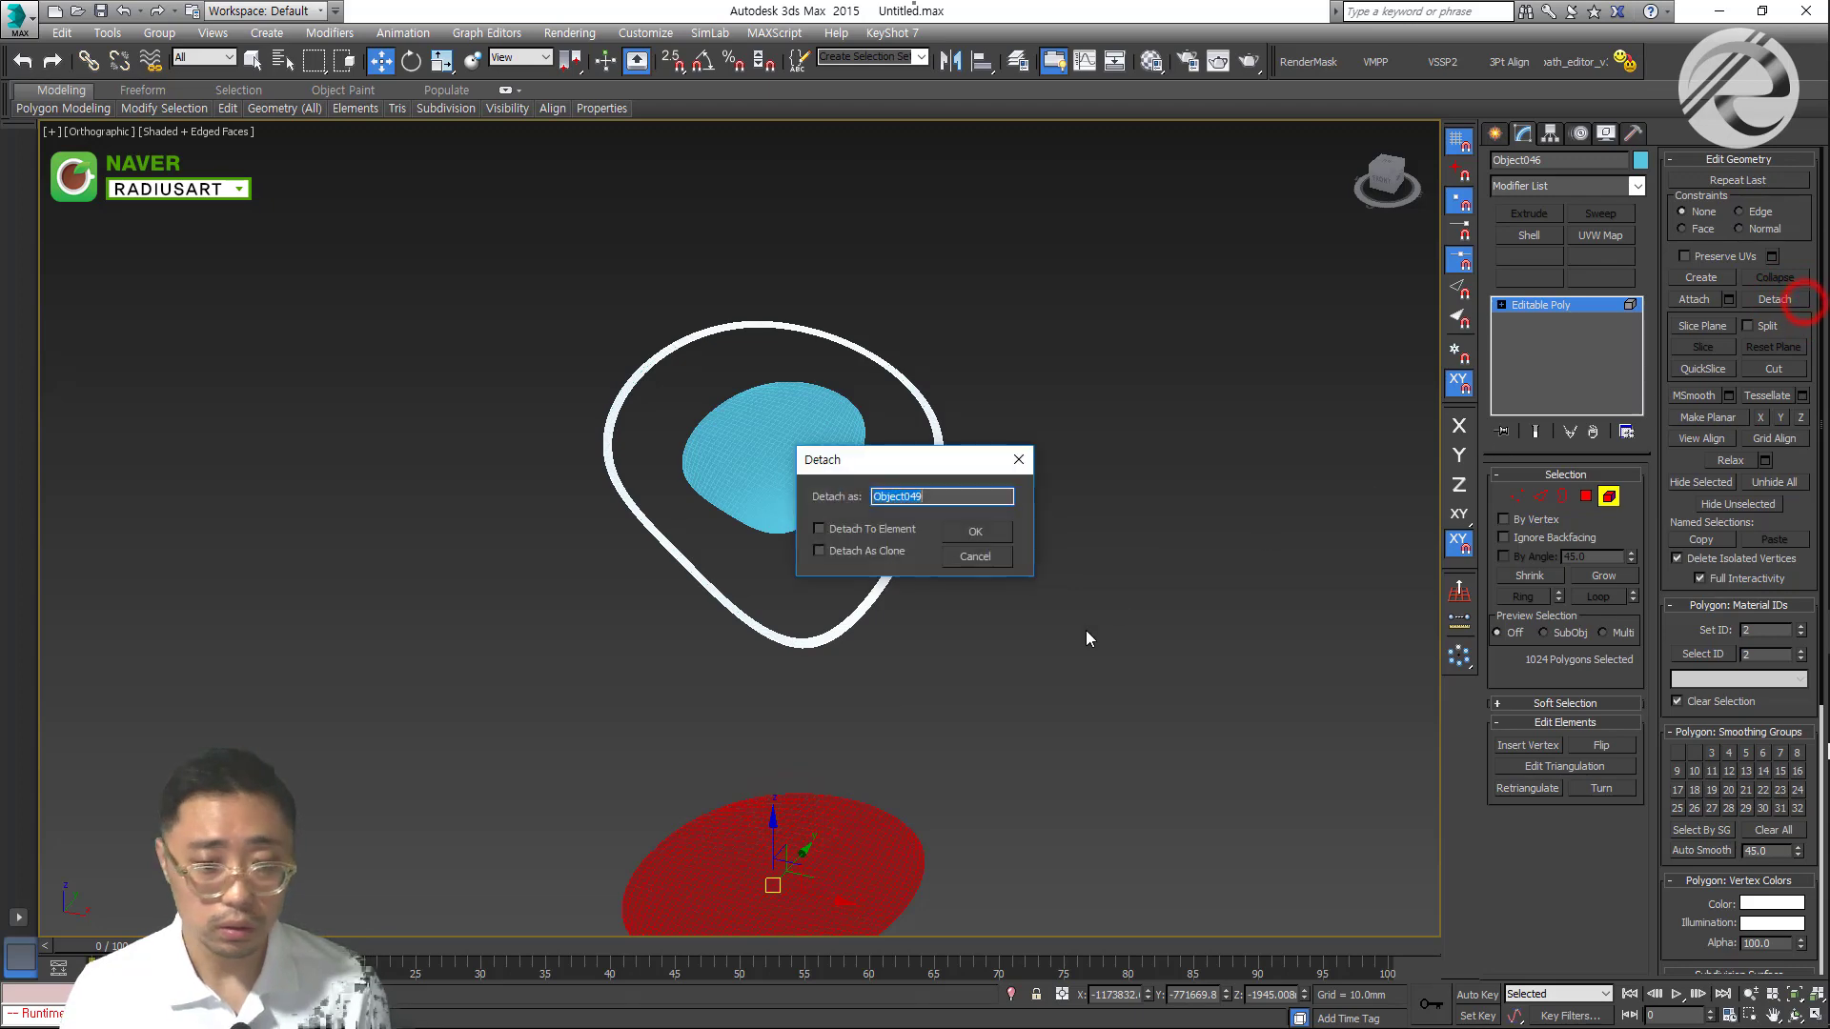
pyautogui.click(998, 539)
# Leave element editing, bring all the vessel's parts back into view and select the body
pyautogui.click(1496, 135)
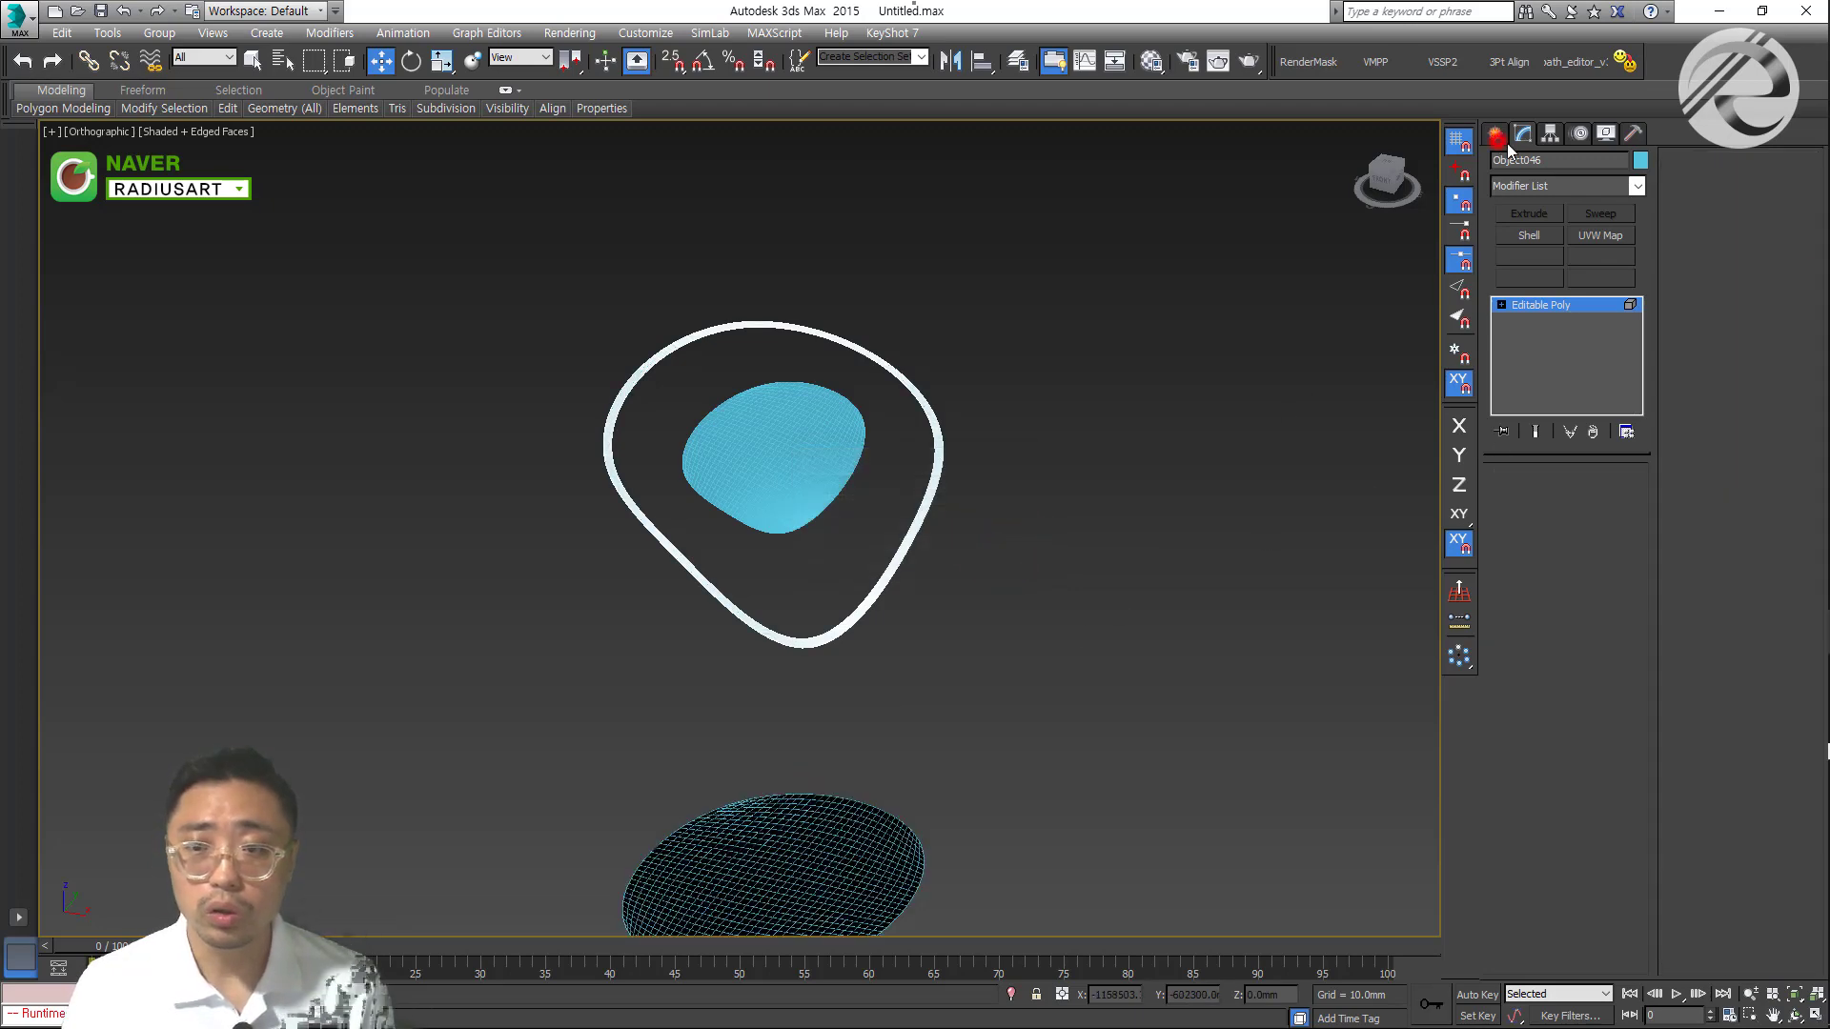
pyautogui.click(1525, 135)
pyautogui.click(1192, 519)
pyautogui.keyDown('alt'); pyautogui.moveTo(1154, 541); pyautogui.dragTo(878, 645, button='middle'); pyautogui.keyUp('alt')
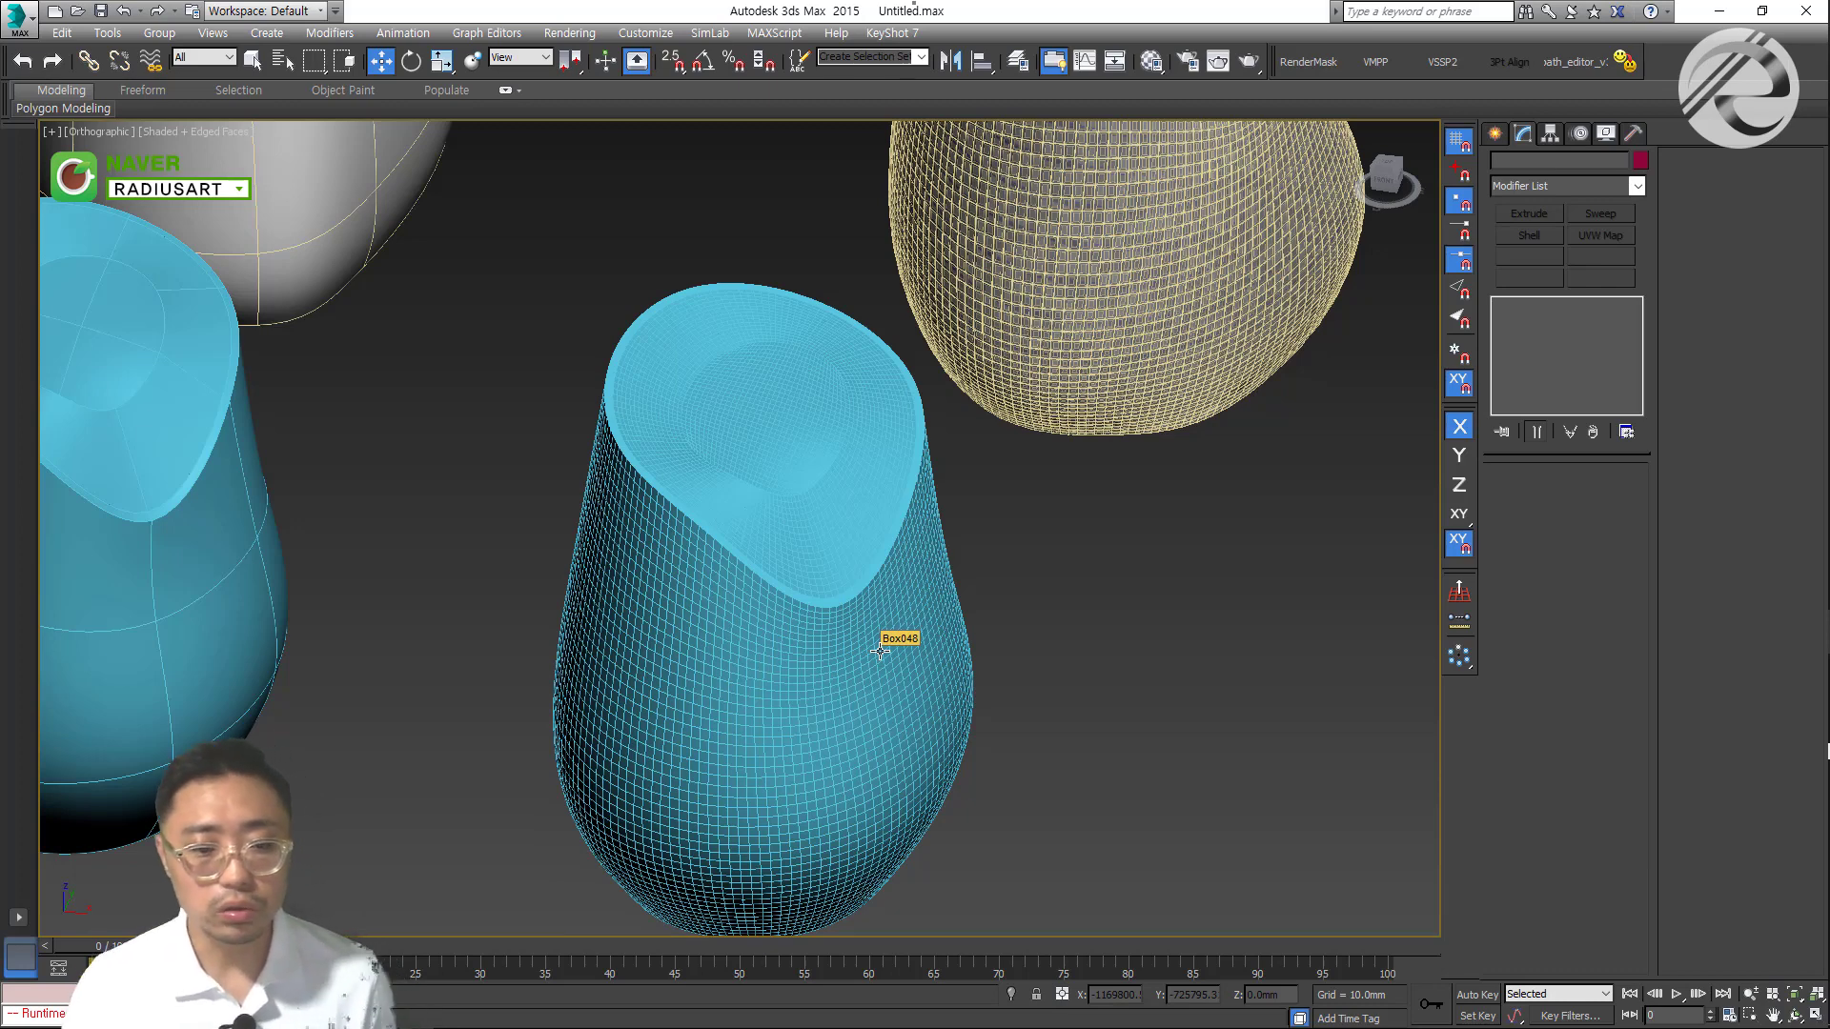
pyautogui.click(1054, 621)
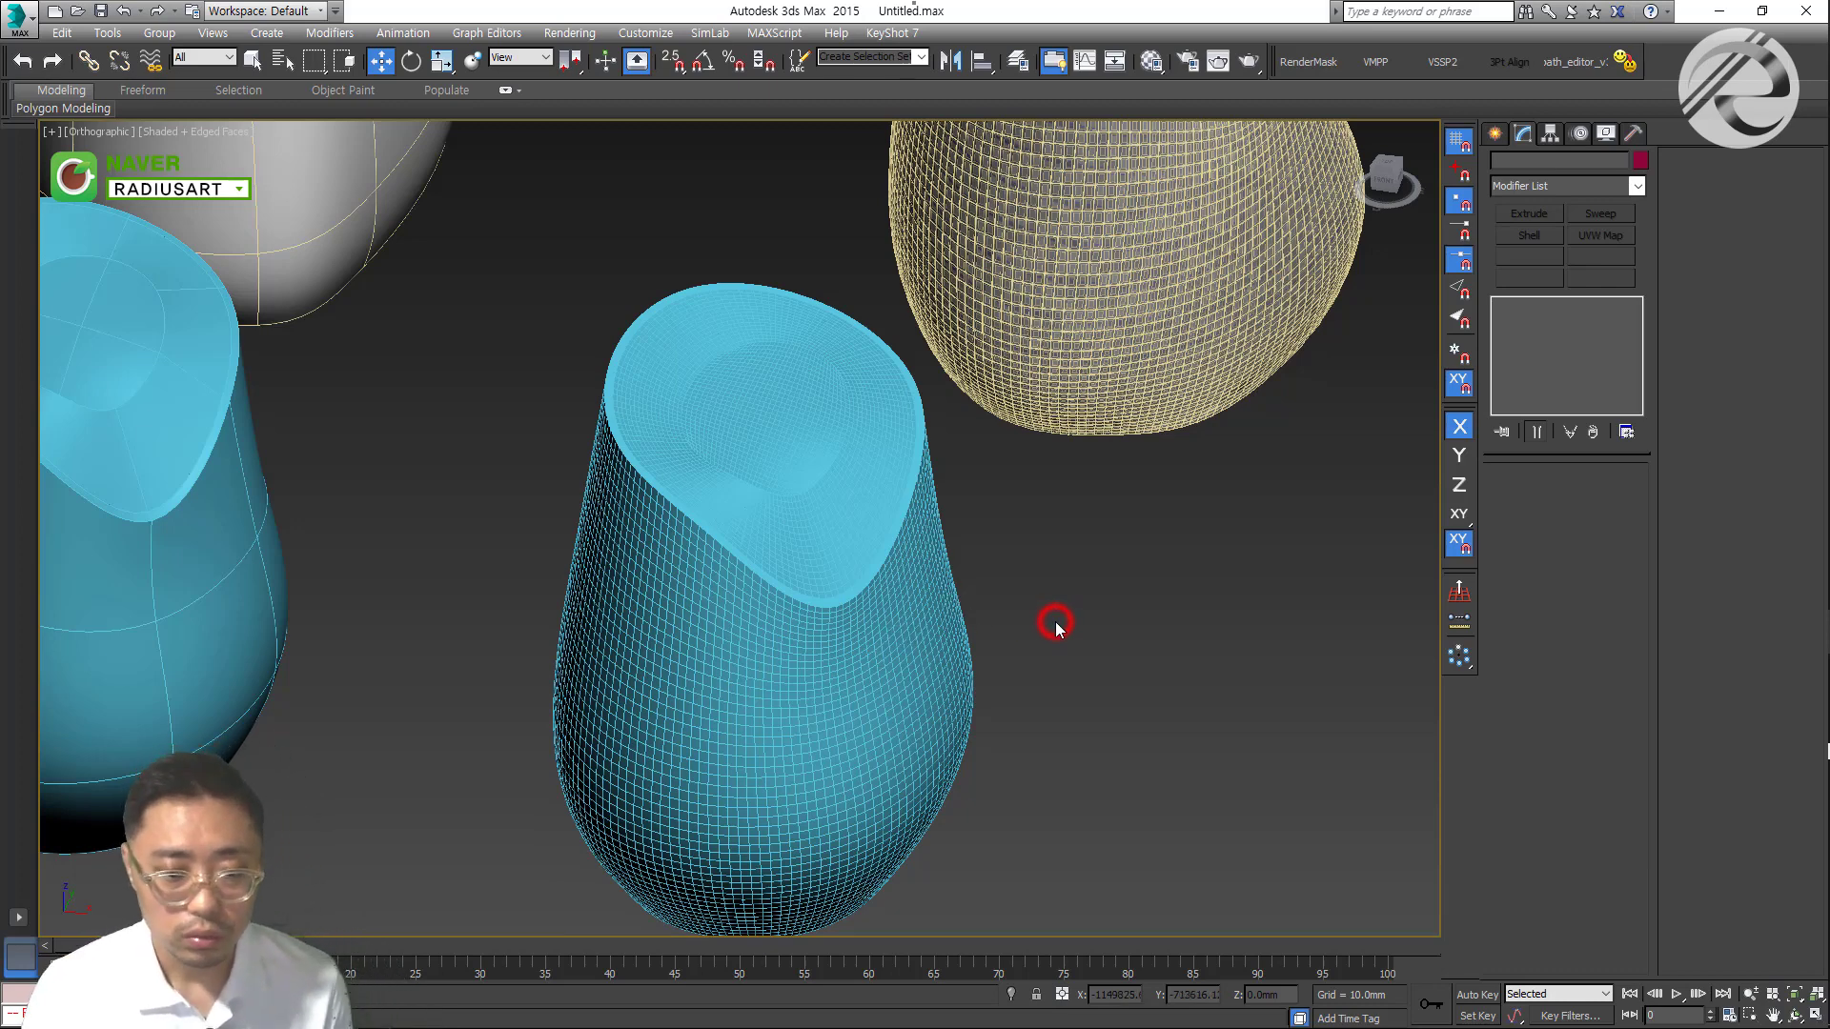
pyautogui.click(956, 636)
pyautogui.keyDown('alt'); pyautogui.moveTo(964, 560); pyautogui.dragTo(899, 648, button='middle'); pyautogui.keyUp('alt')
pyautogui.scroll(2, 878, 636)
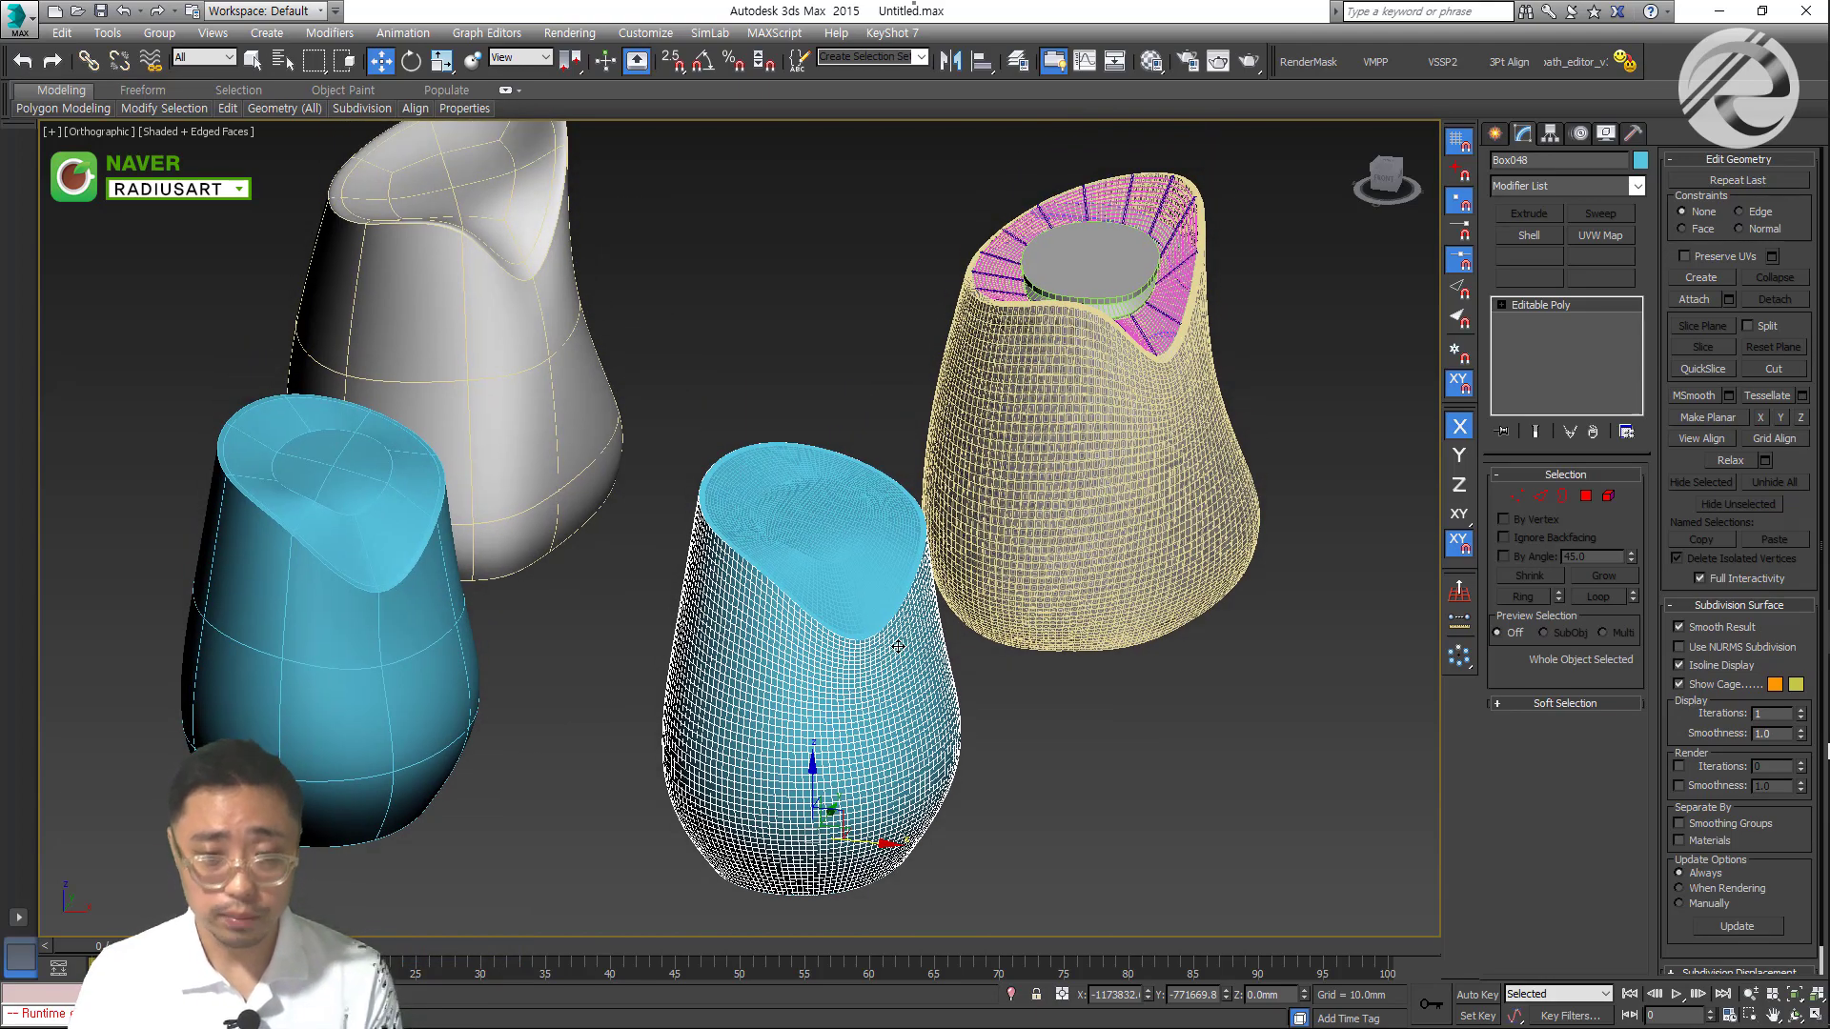
# Select all polygons of the detached centre cap and compare it with the raised disc in the reference vessel's opening
pyautogui.scroll(3, 1080, 329)
pyautogui.keyDown('alt'); pyautogui.moveTo(1079, 329); pyautogui.dragTo(682, 585, button='middle'); pyautogui.keyUp('alt')
pyautogui.click(682, 584)
pyautogui.press('4')
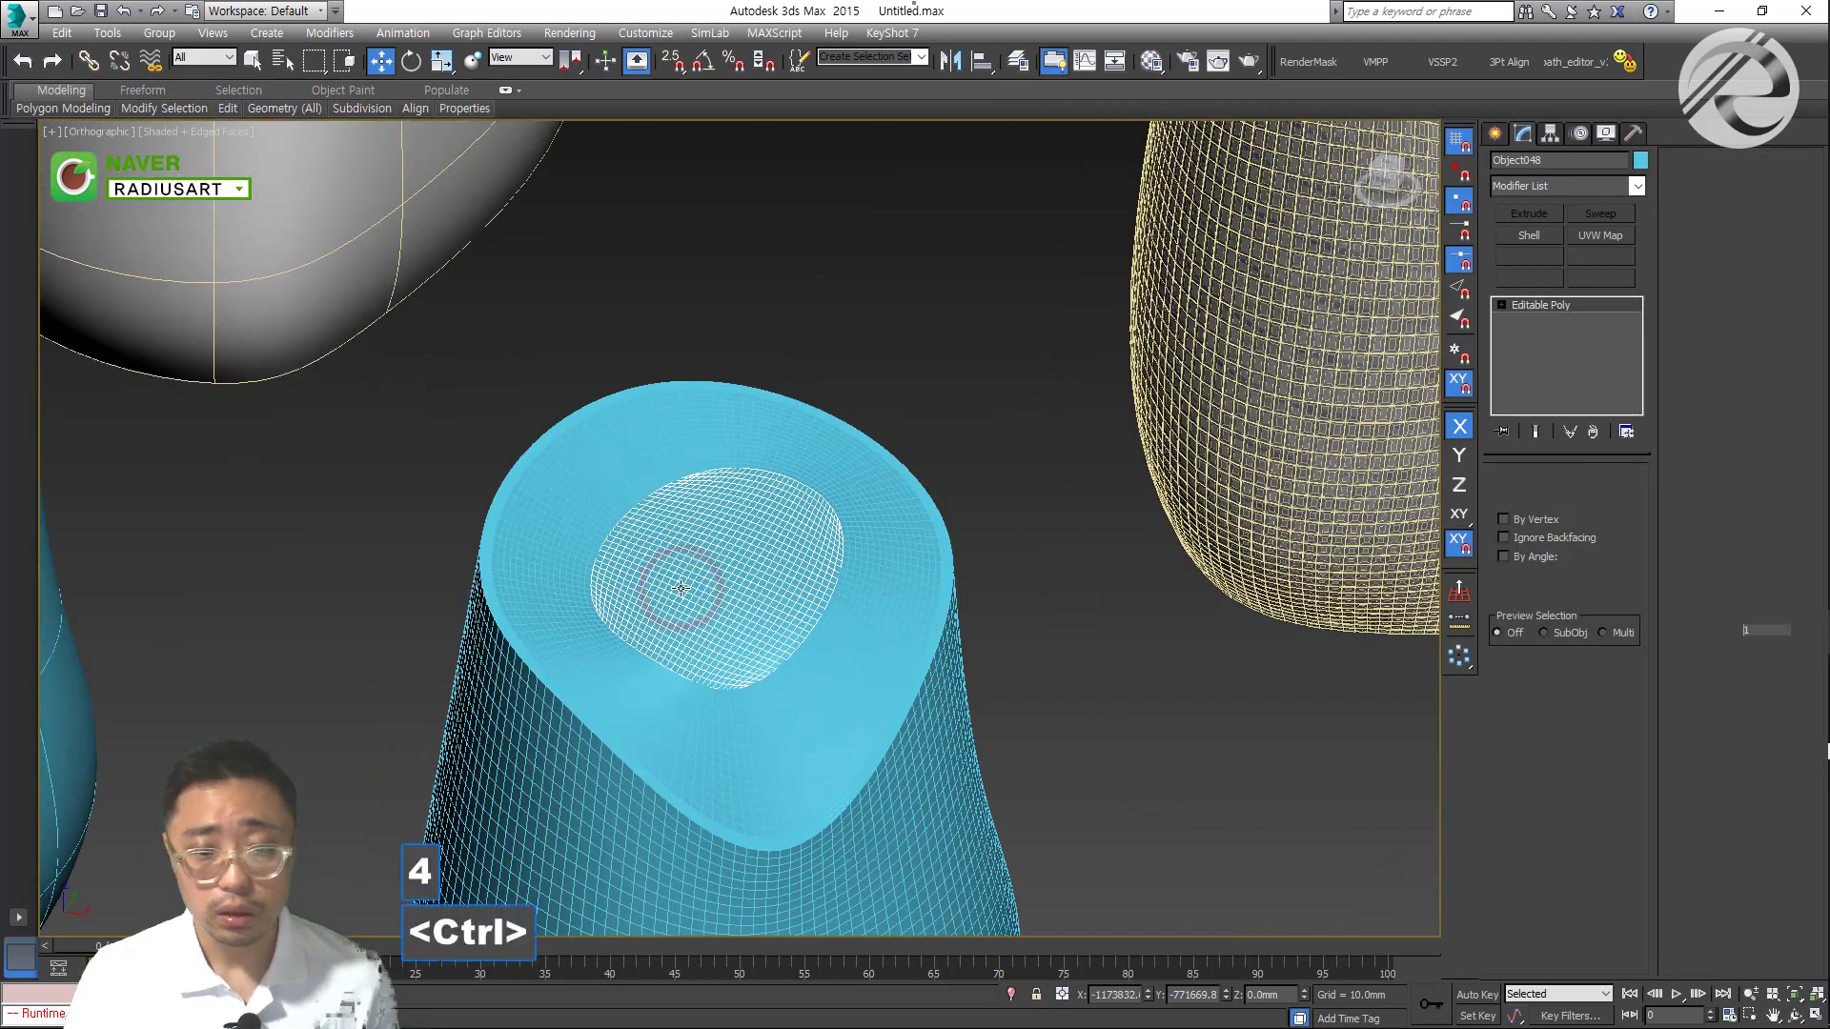
pyautogui.hotkey('ctrl', 'a')
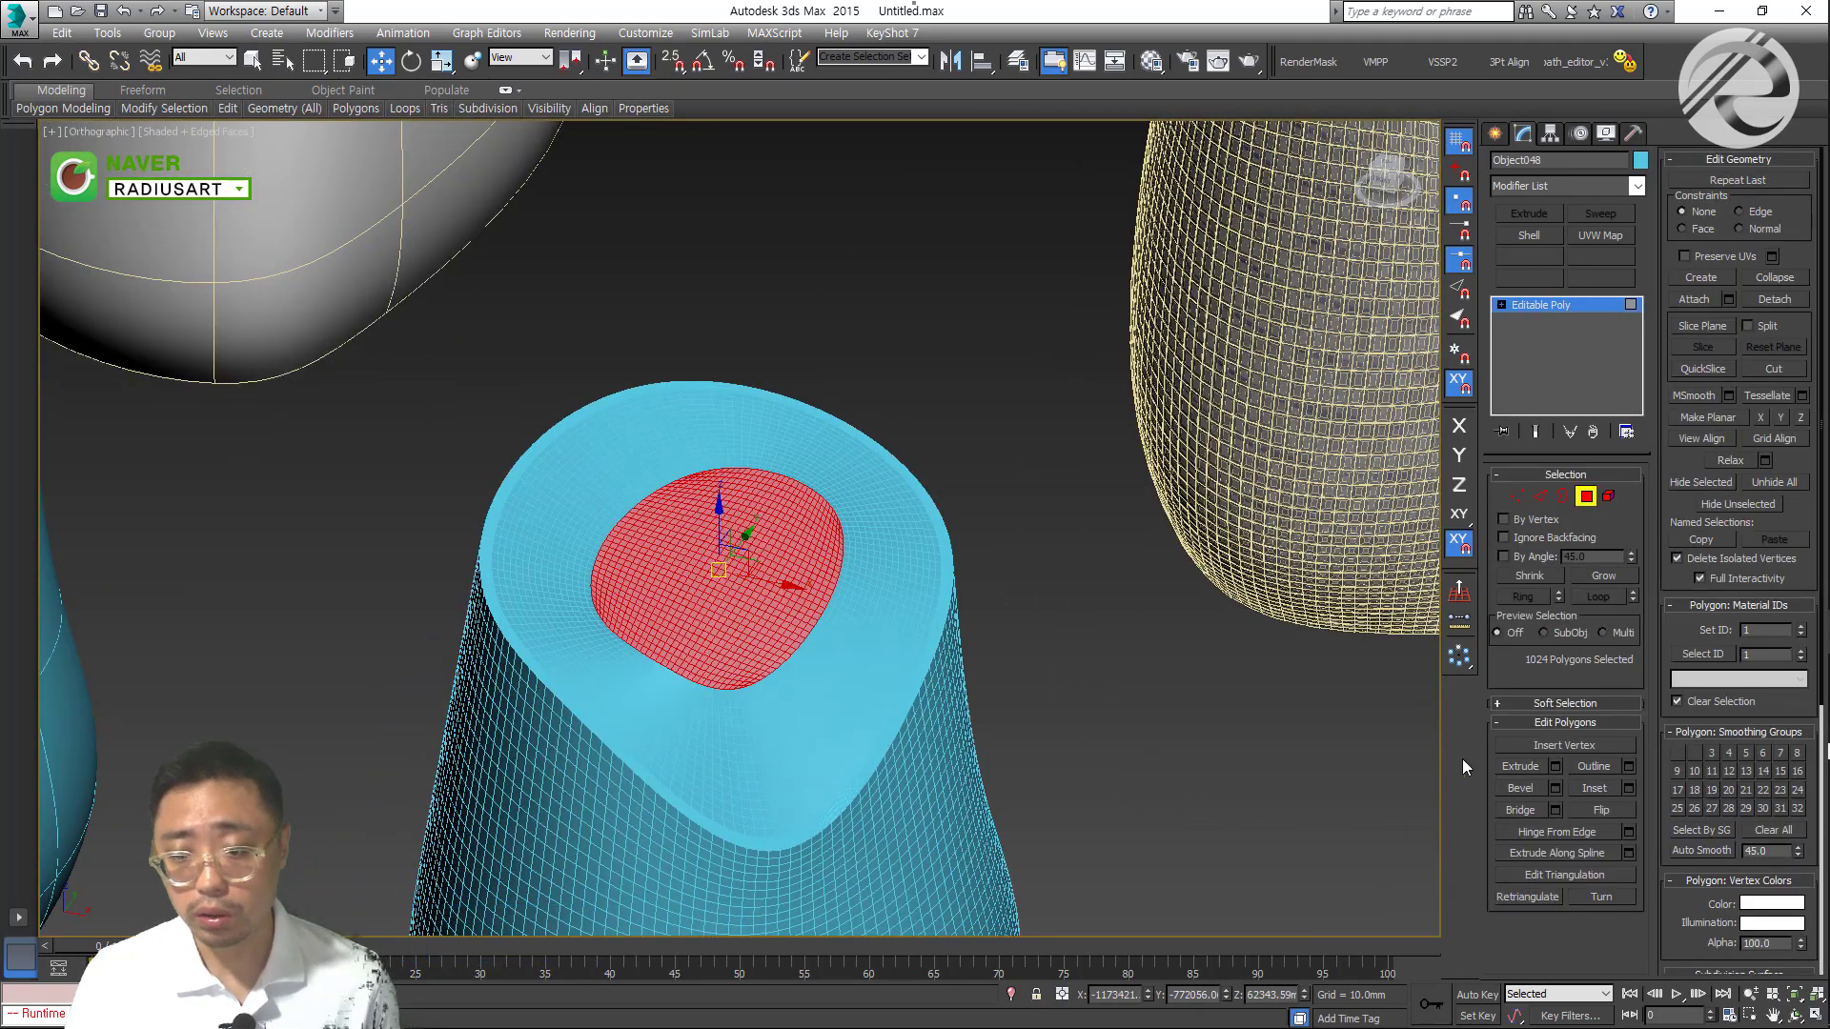
pyautogui.scroll(-5, 1329, 619)
pyautogui.scroll(6, 1115, 461)
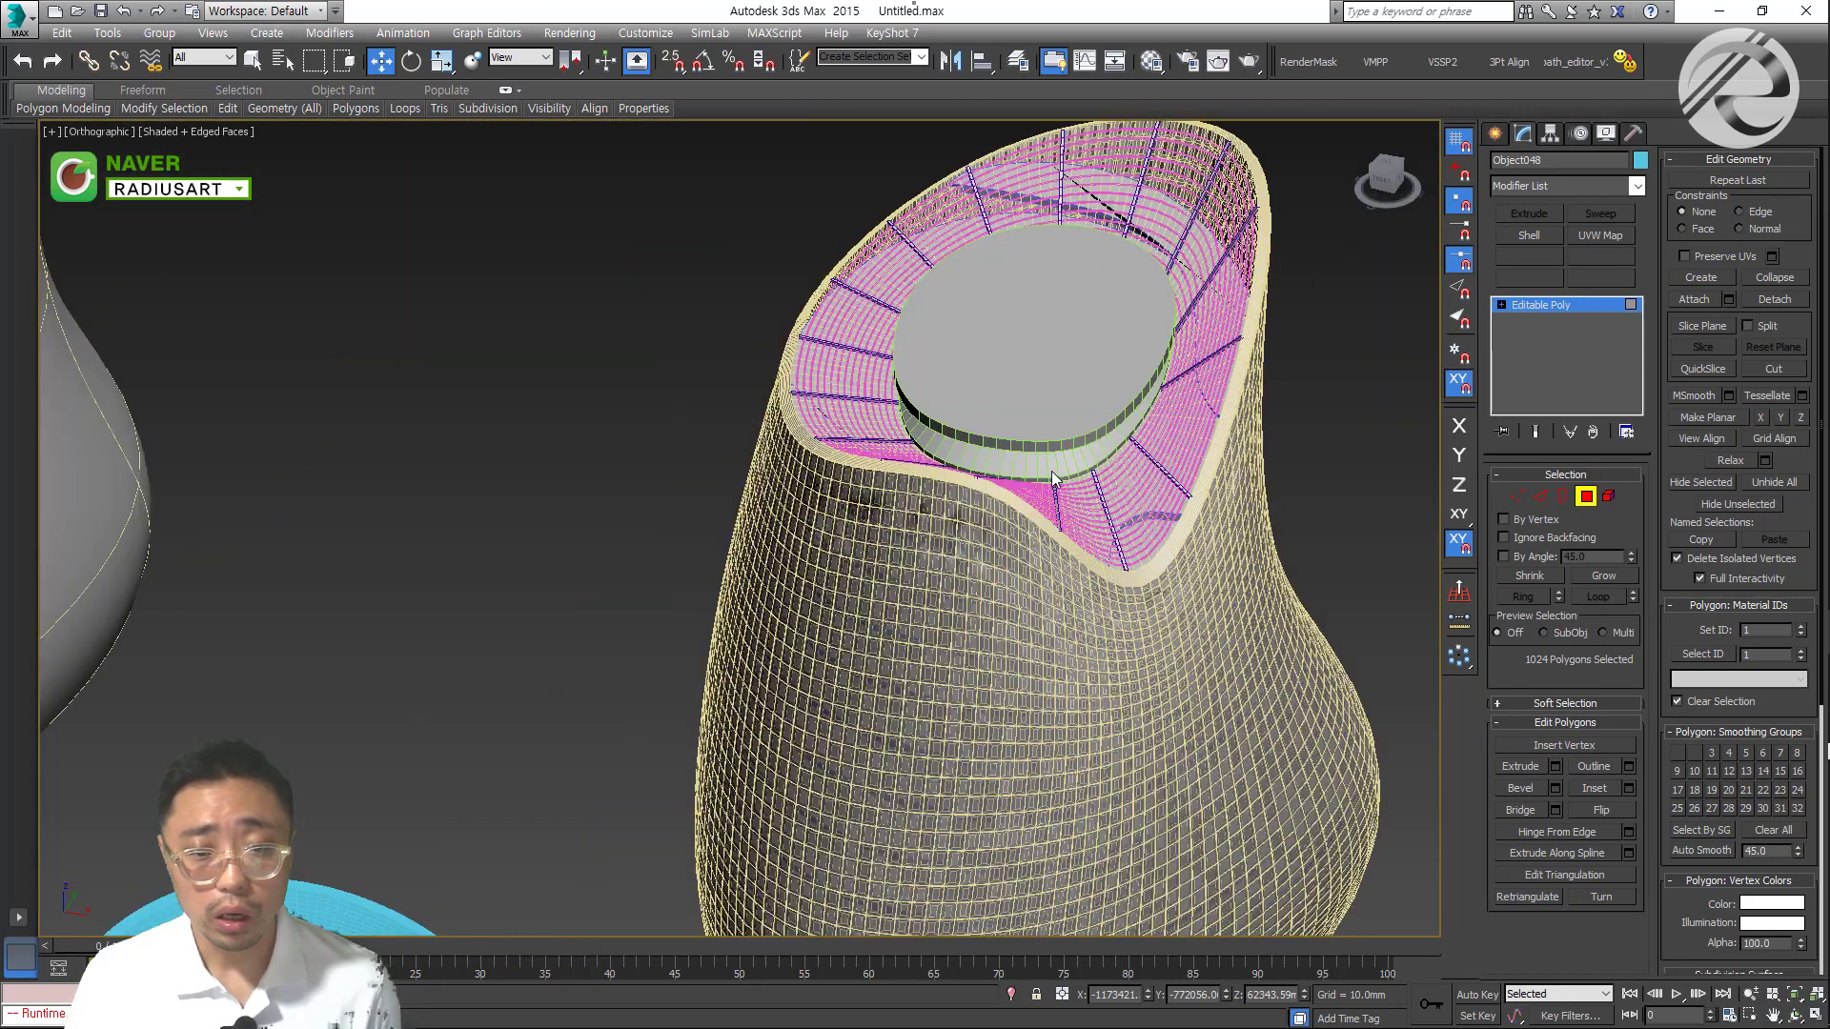
pyautogui.press('z')
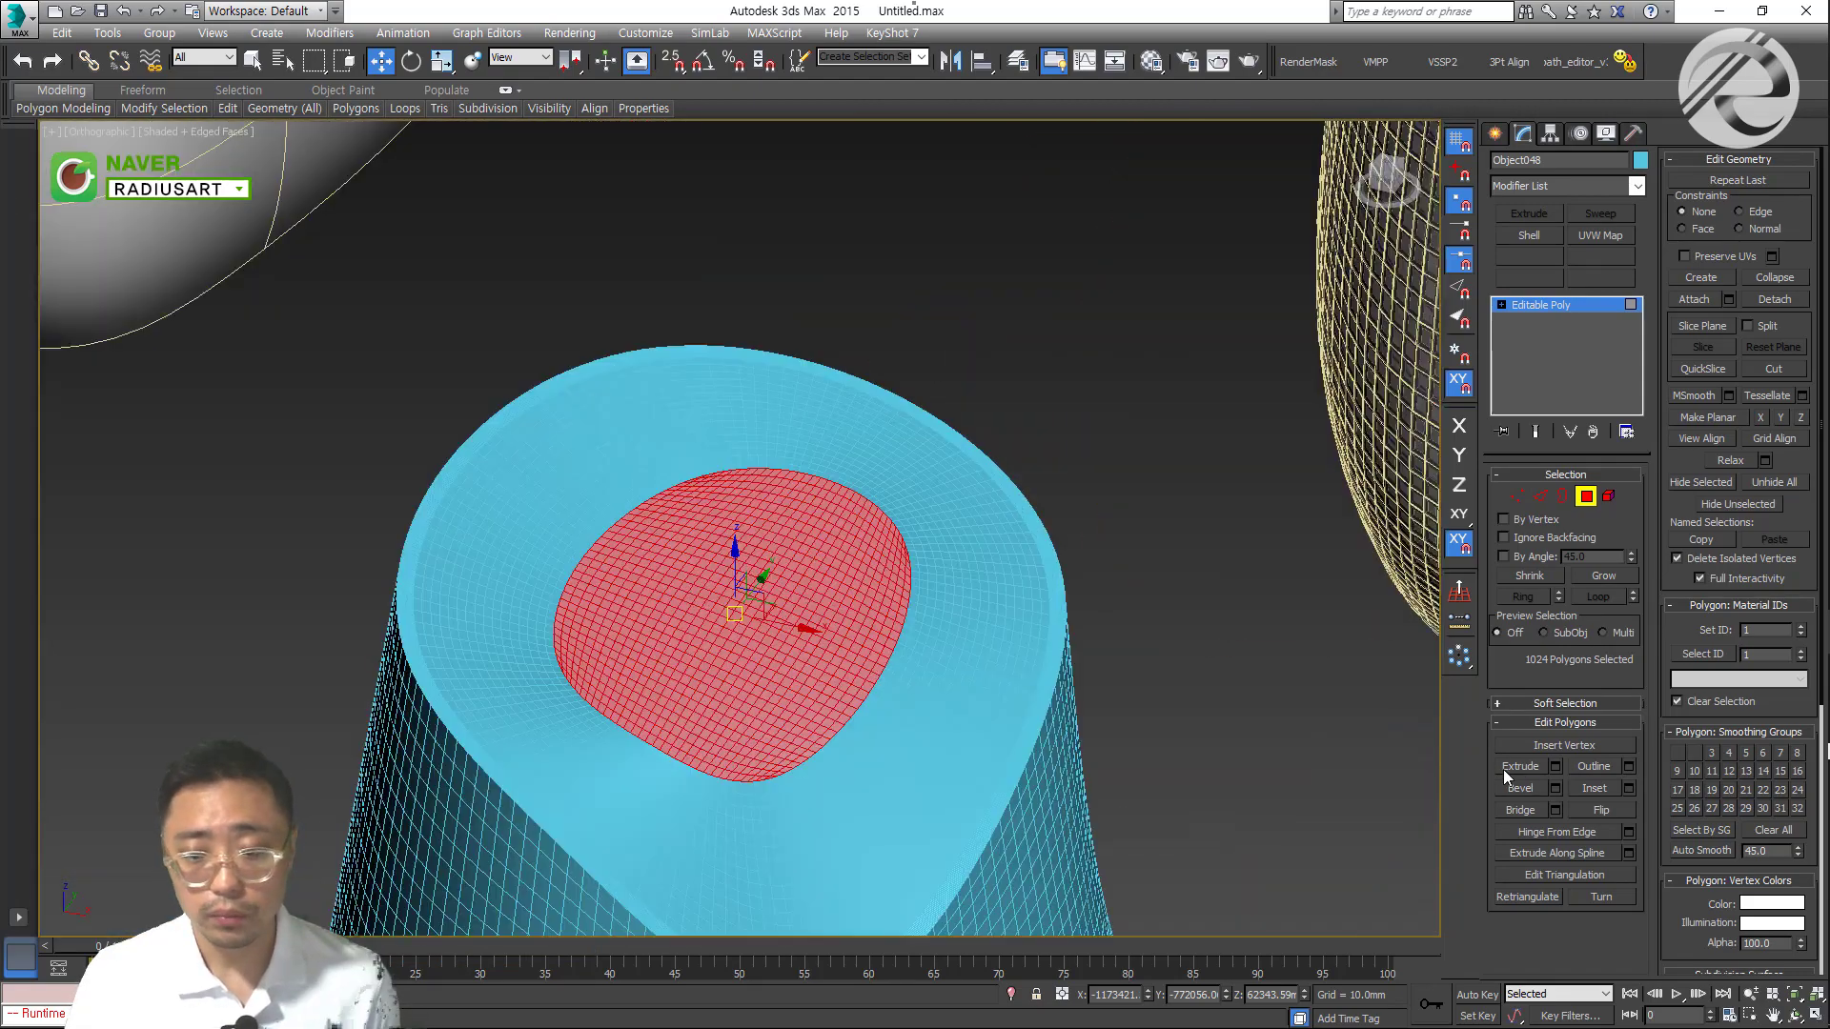
# Extrude the centre cap's polygons by 786.572 mm and make the raised top face planar along Z
pyautogui.click(1518, 767)
pyautogui.click(797, 632)
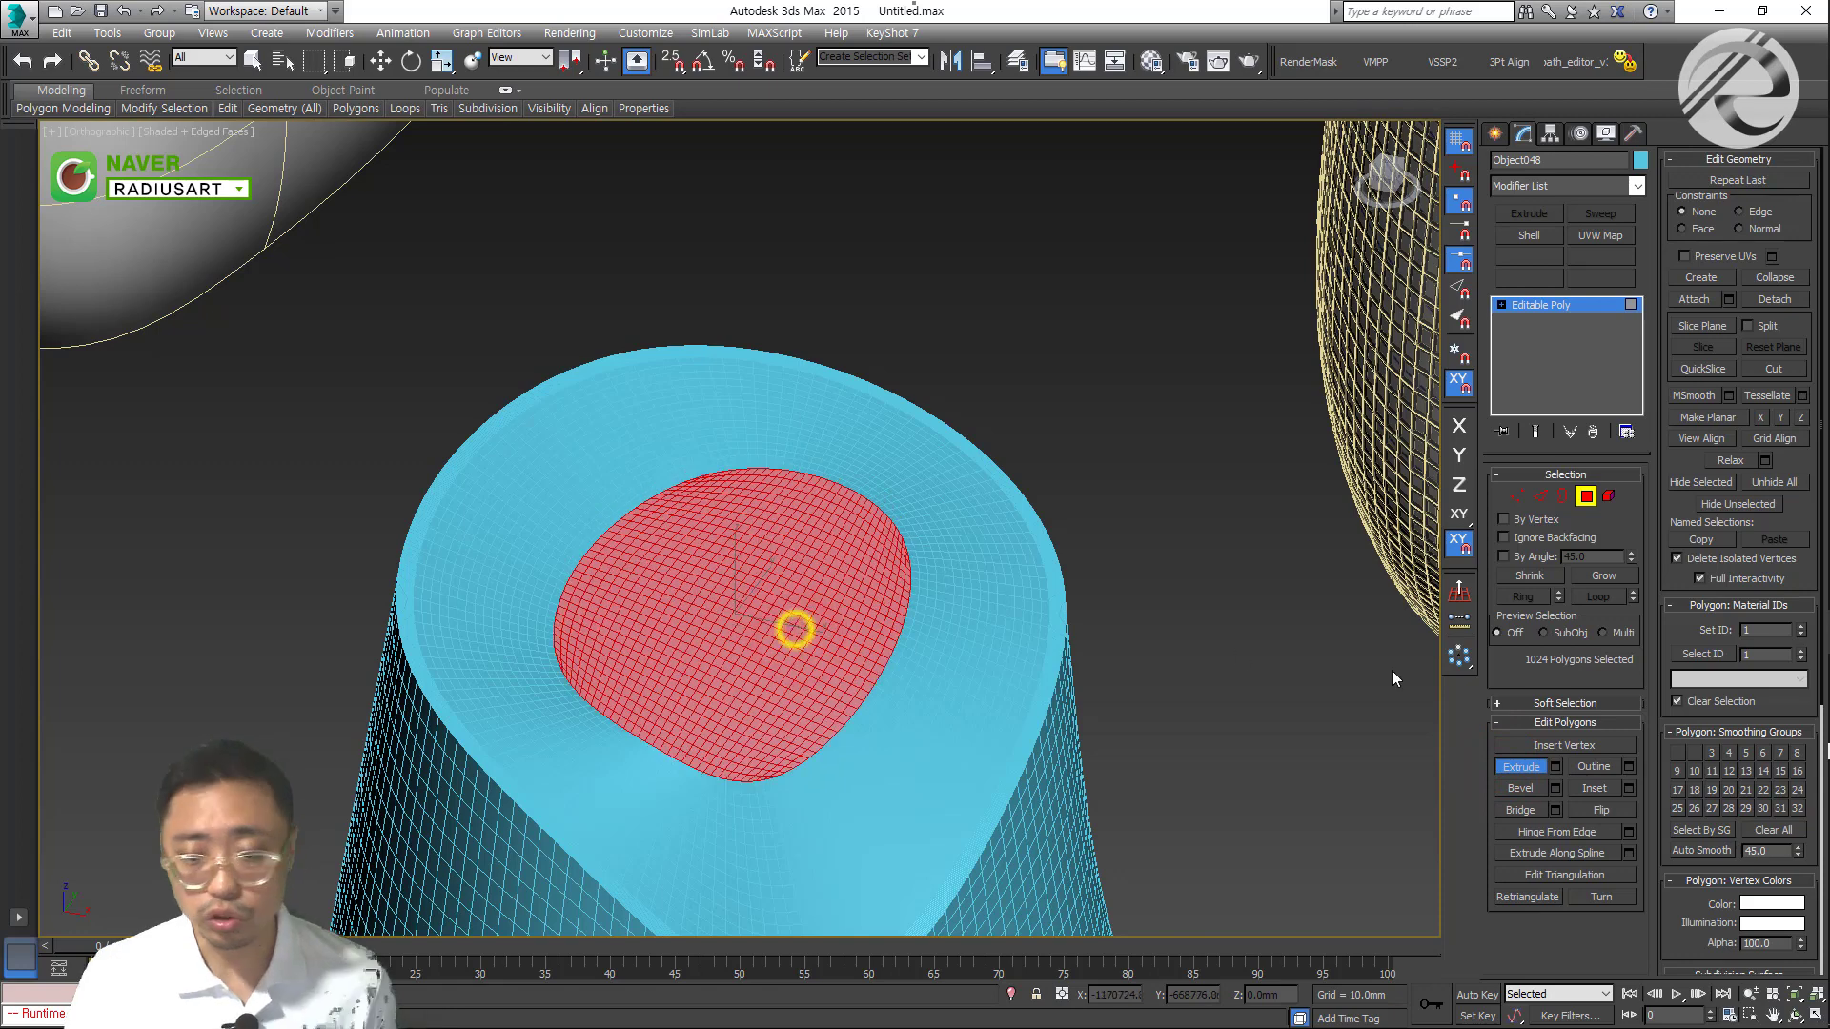
pyautogui.keyDown('ctrl'); pyautogui.click(1555, 766); pyautogui.keyUp('ctrl')
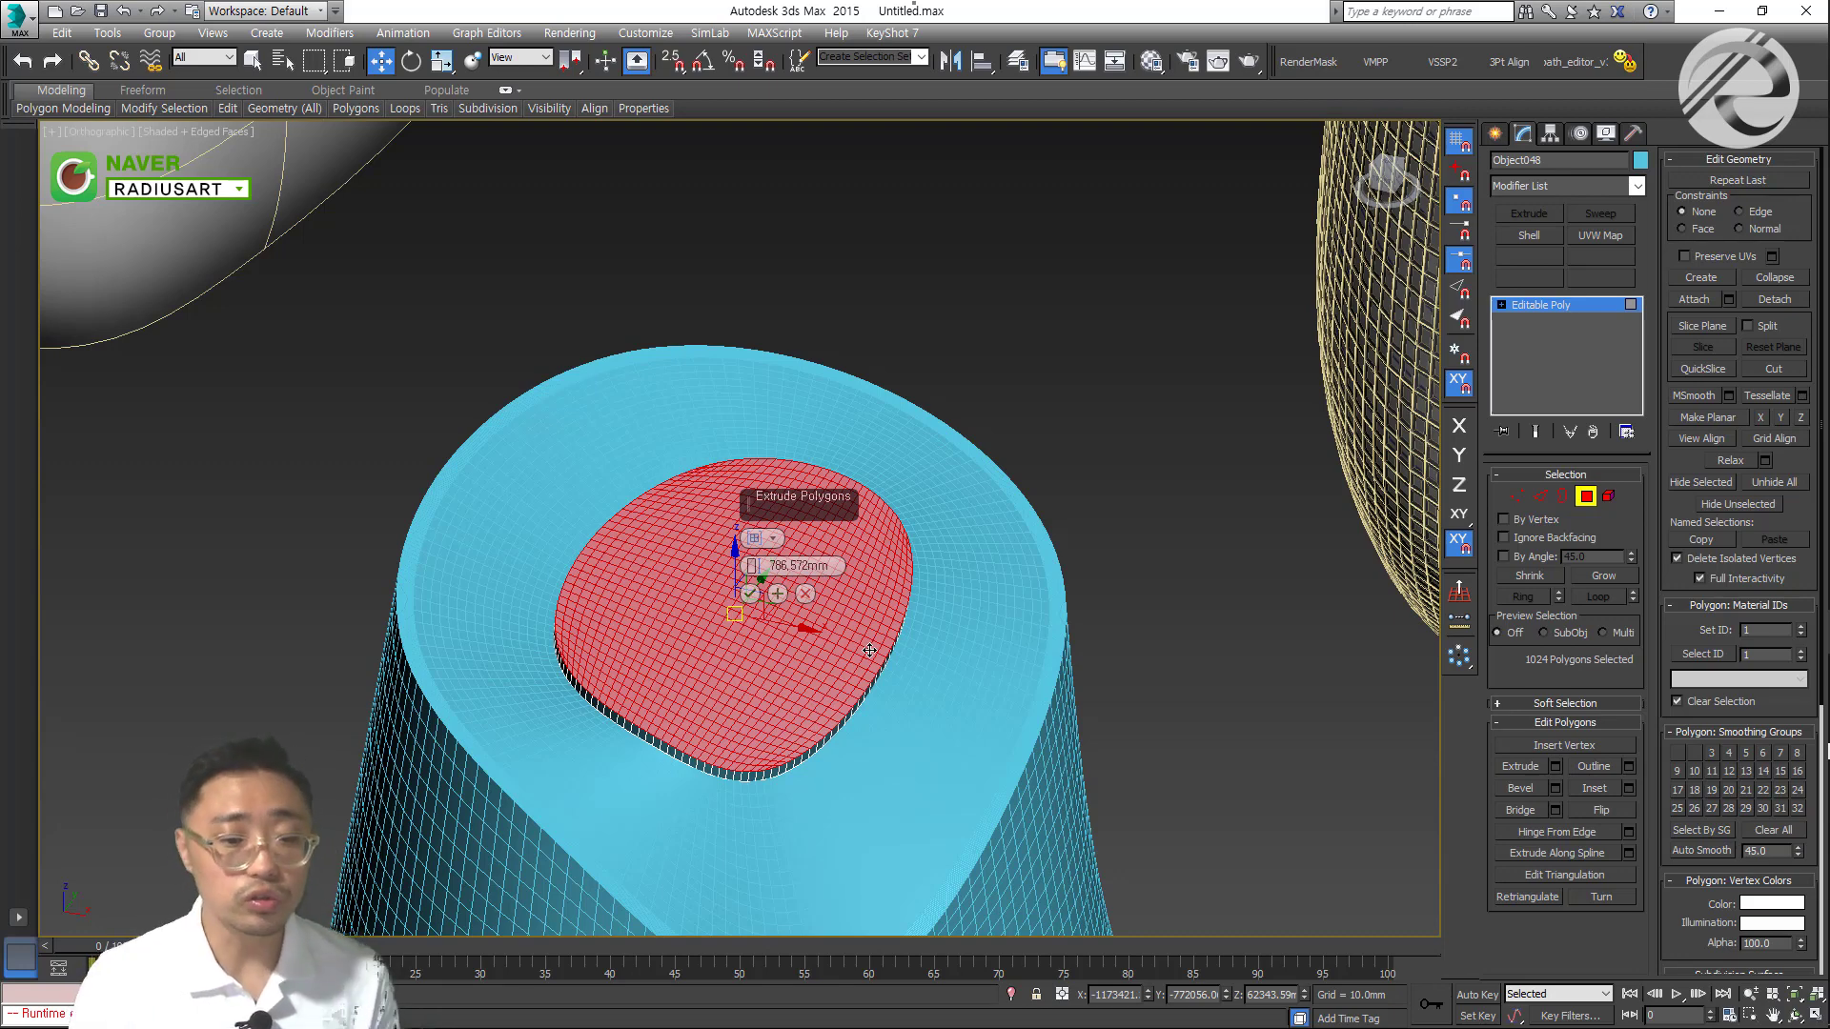
pyautogui.keyDown('alt'); pyautogui.moveTo(899, 574); pyautogui.dragTo(867, 684, button='middle'); pyautogui.keyUp('alt')
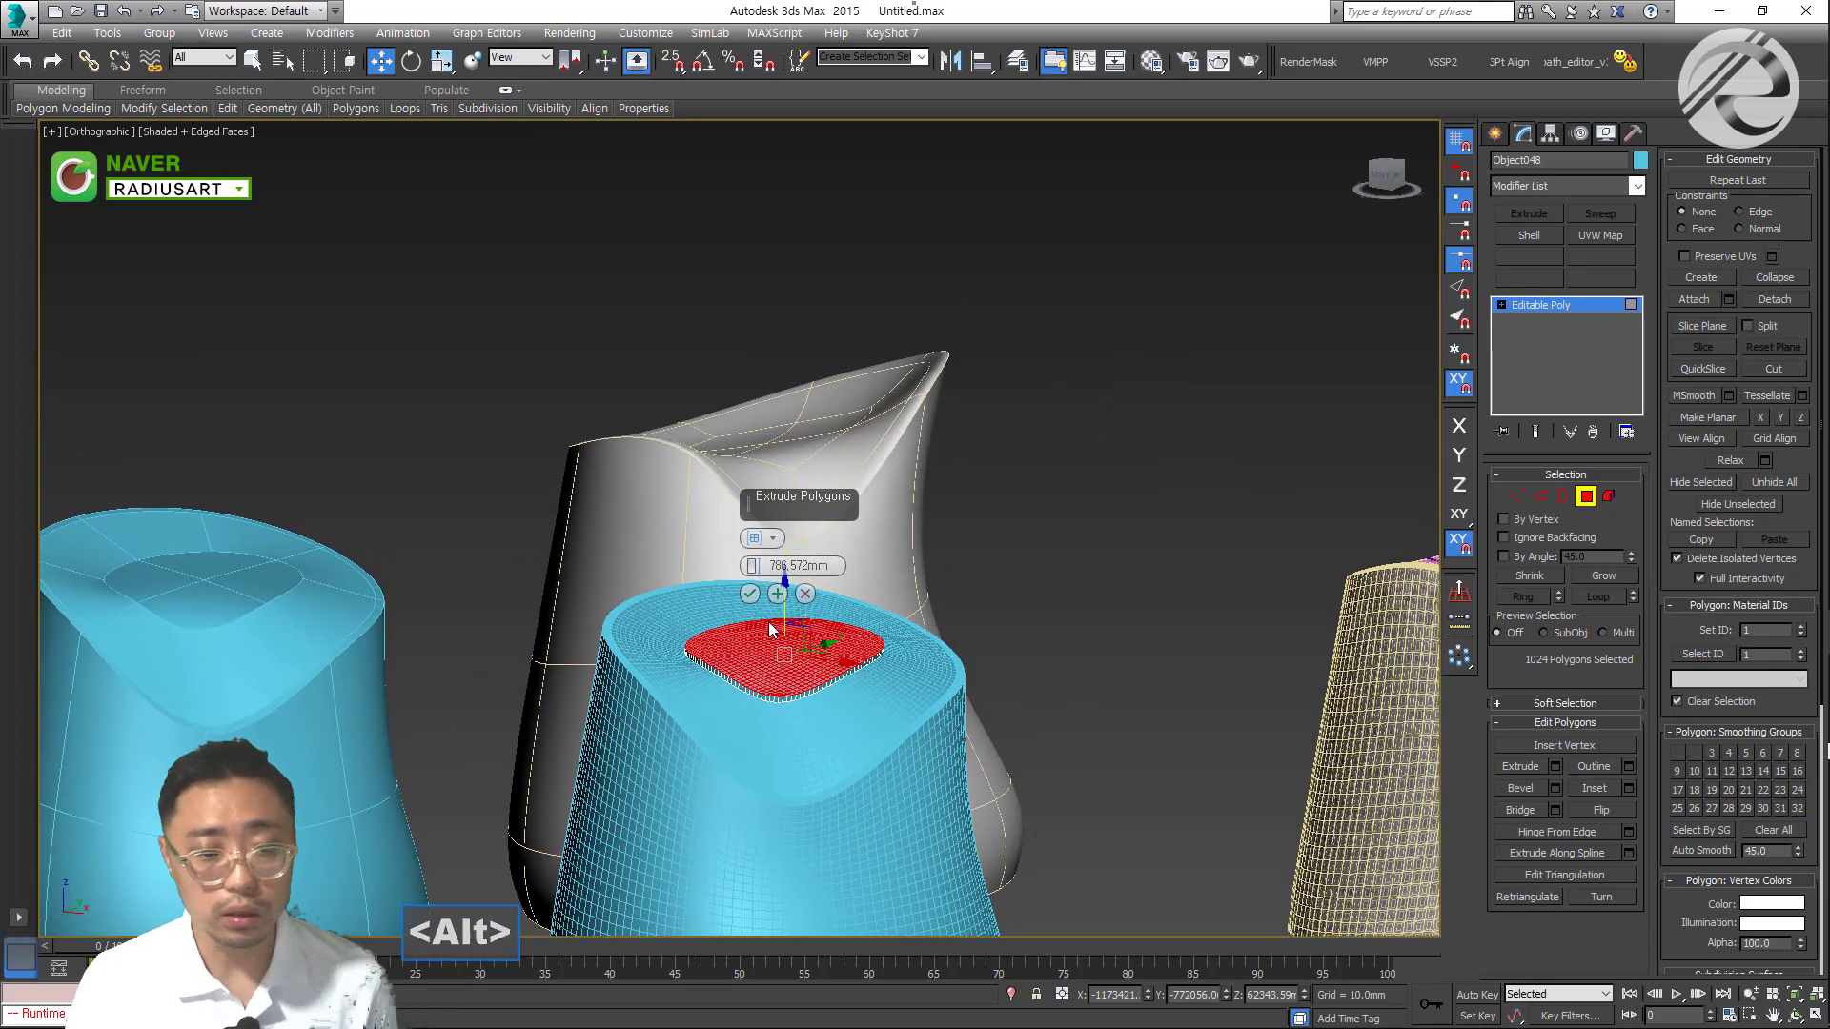
pyautogui.scroll(3, 854, 673)
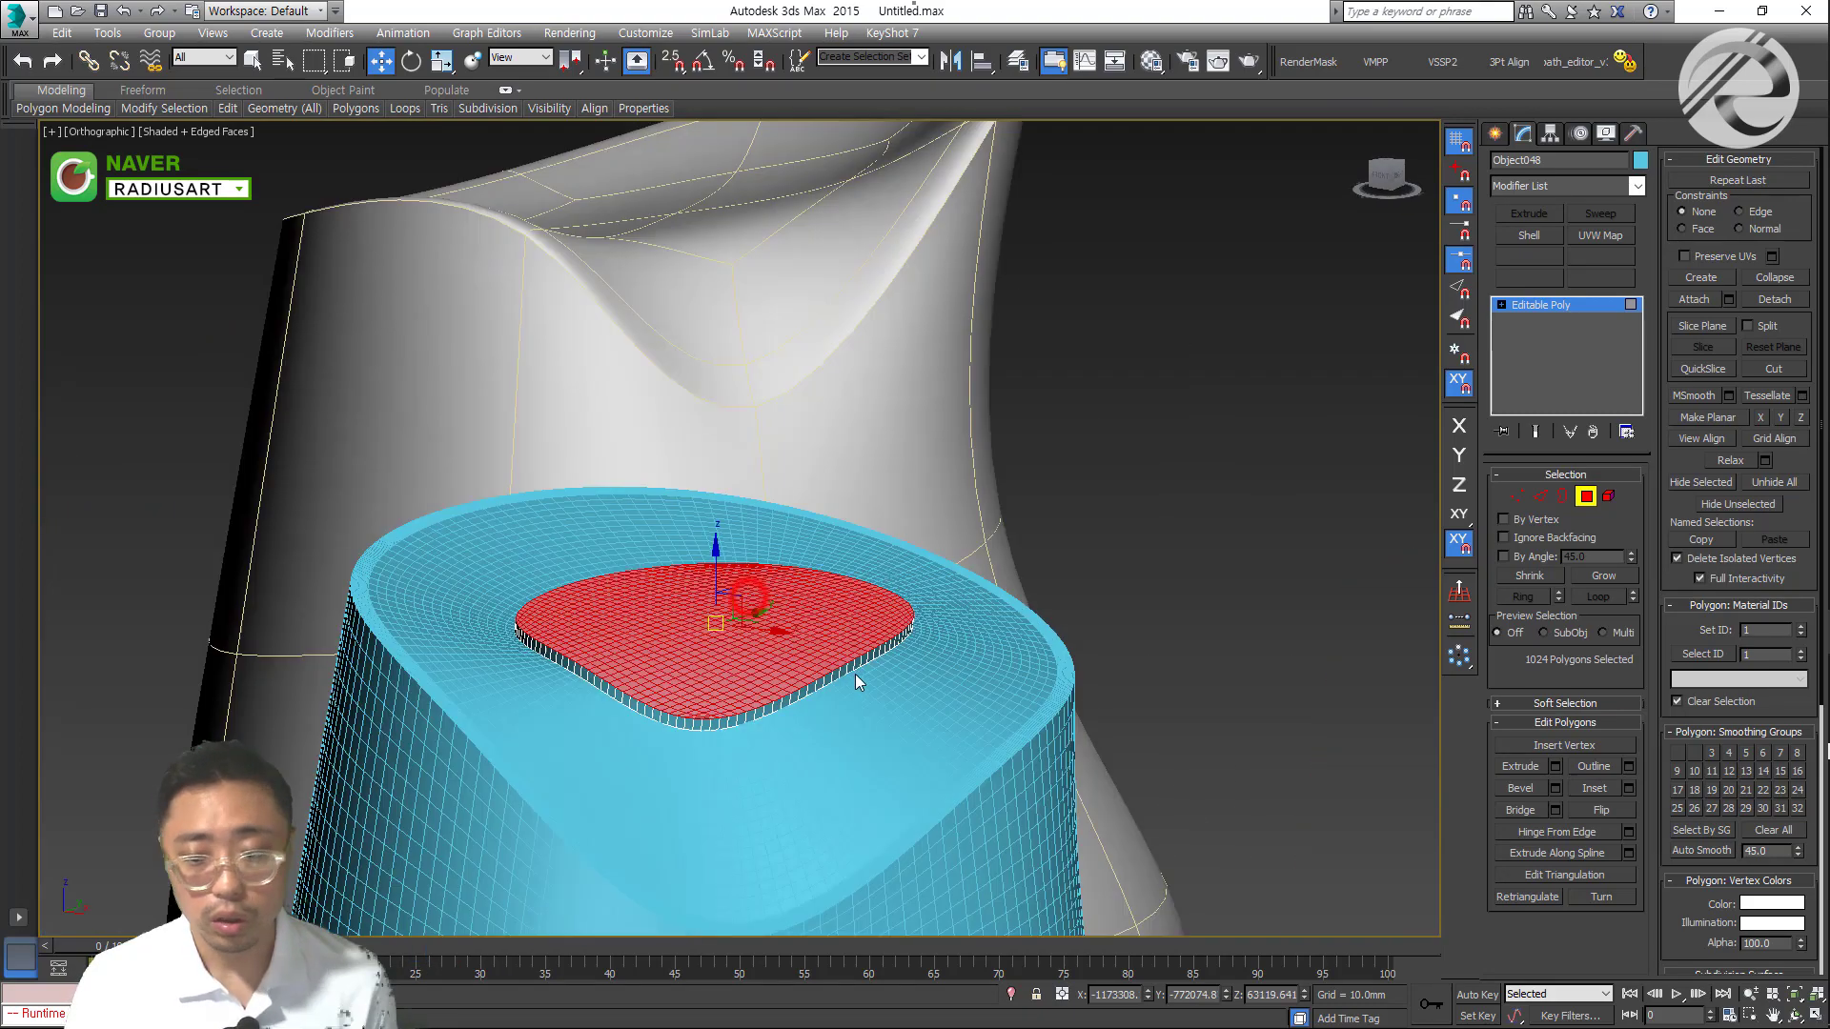
pyautogui.click(1801, 417)
pyautogui.scroll(-5, 681, 701)
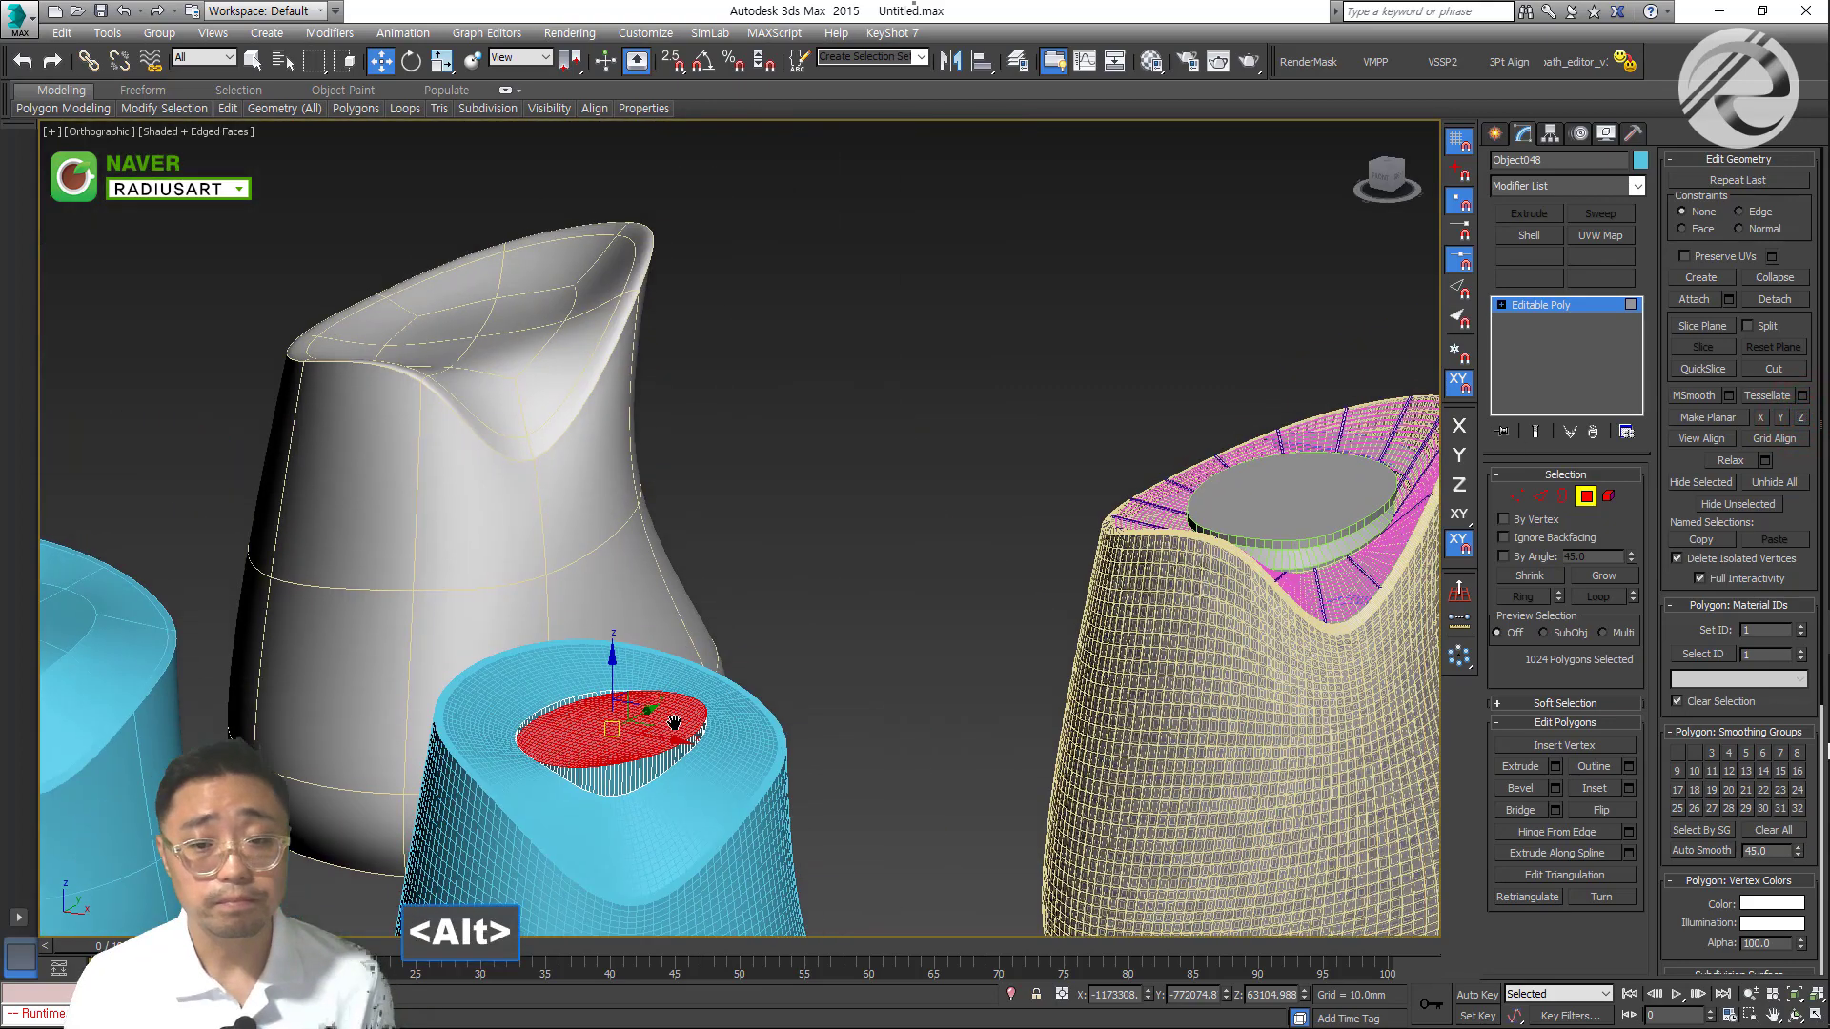
# Undo the last move and the planar flattening of the raised centre cap's top face
pyautogui.moveTo(681, 700); pyautogui.dragTo(572, 732, button='middle')
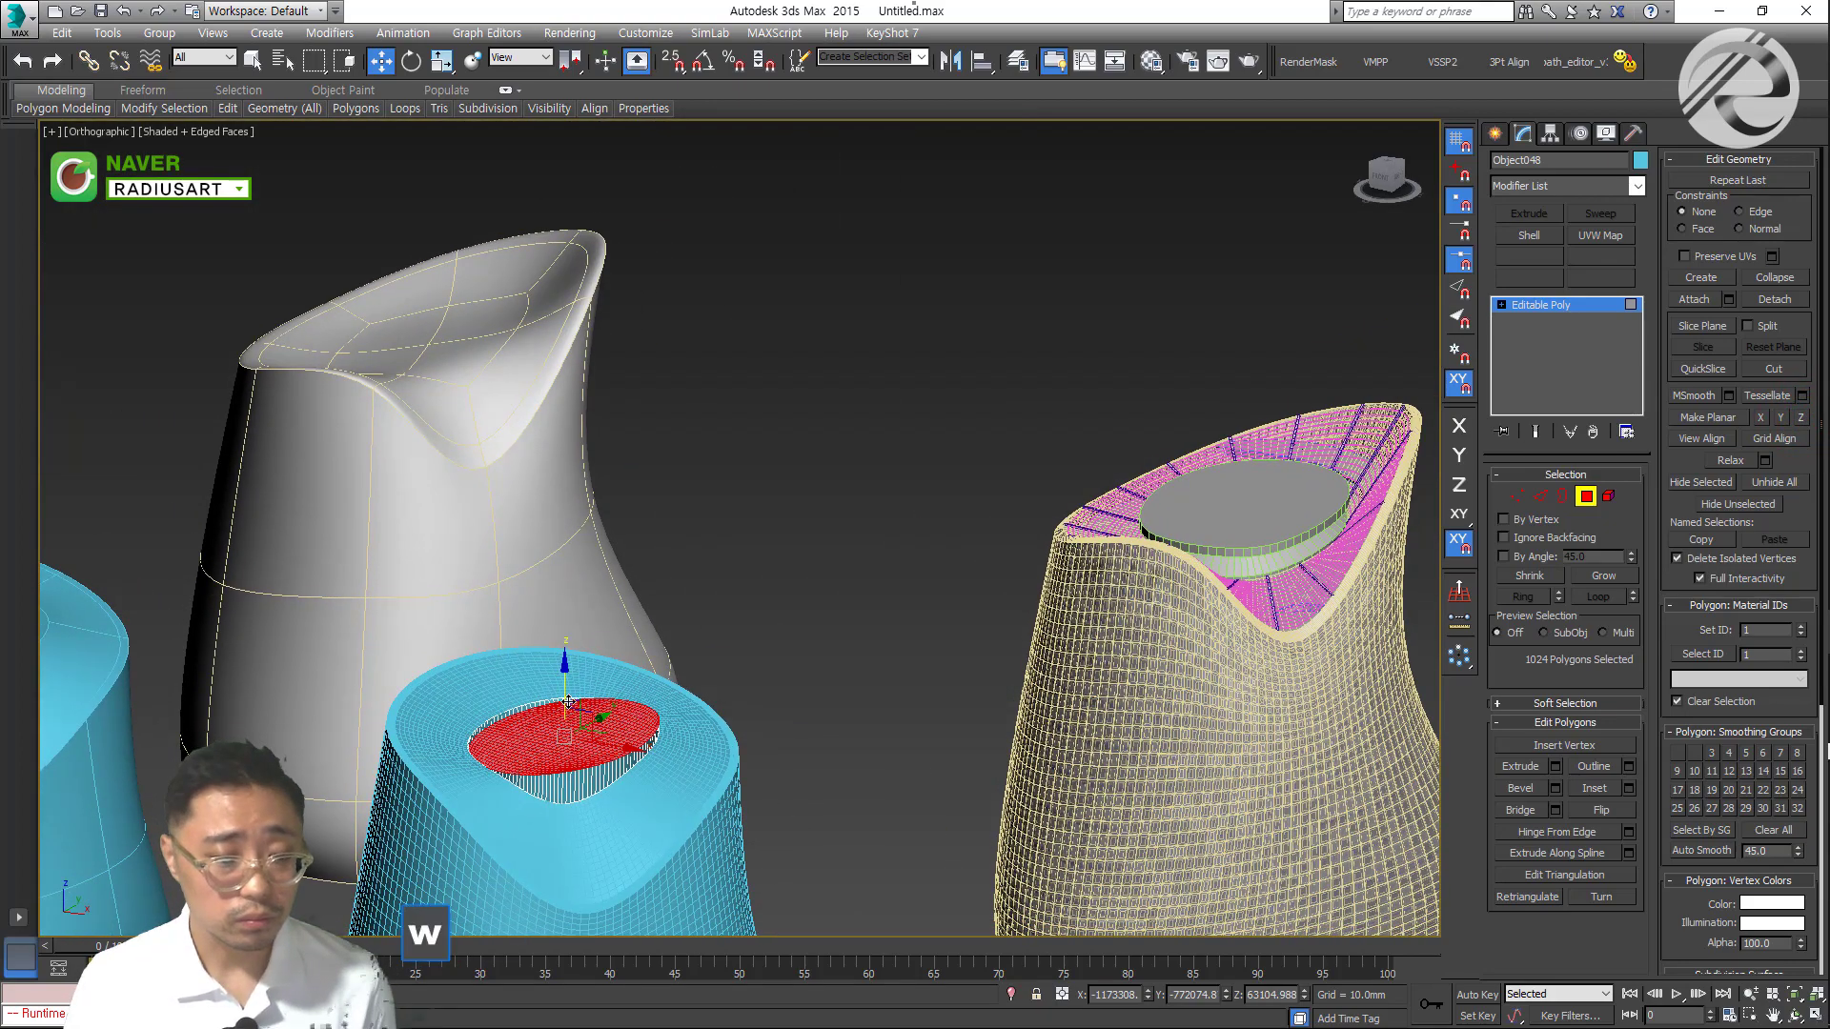
pyautogui.moveTo(568, 687); pyautogui.dragTo(568, 676)
pyautogui.hotkey('ctrl', 'z')
pyautogui.hotkey('ctrl', 'z')
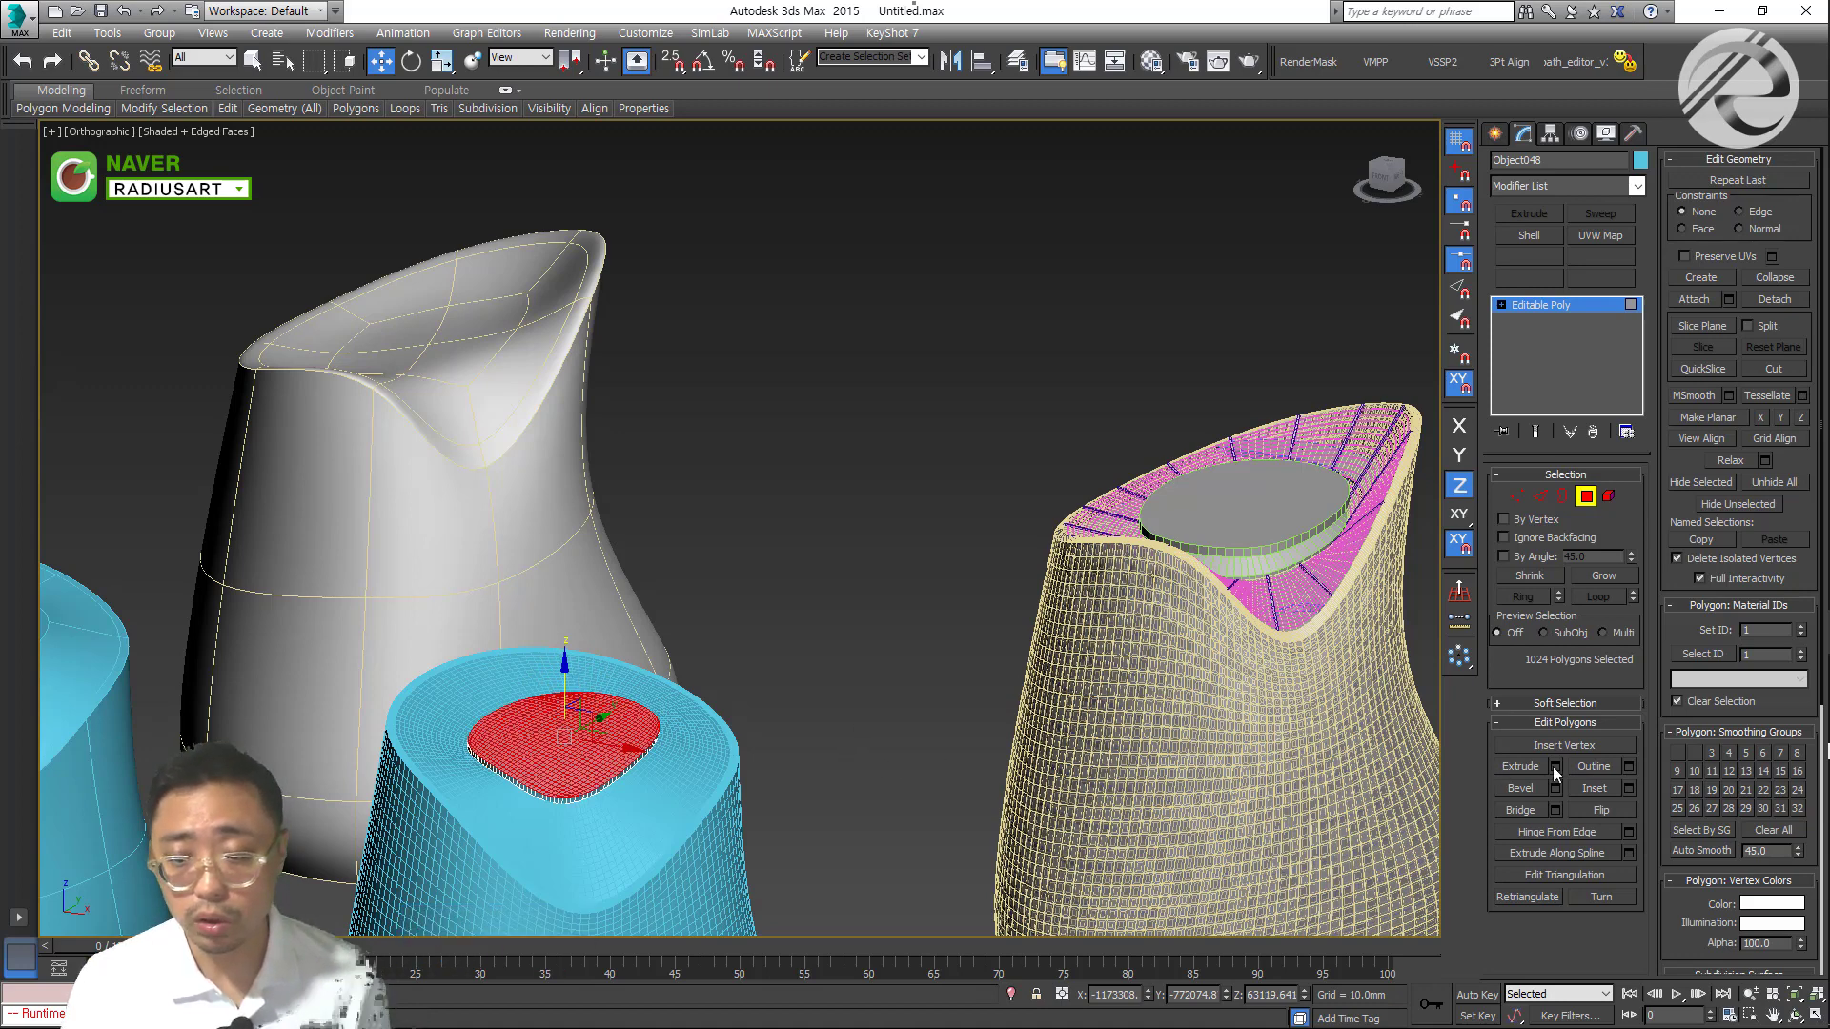
# Try to bevel the centre cap's top polygons inward
pyautogui.click(1521, 788)
pyautogui.scroll(2, 688, 766)
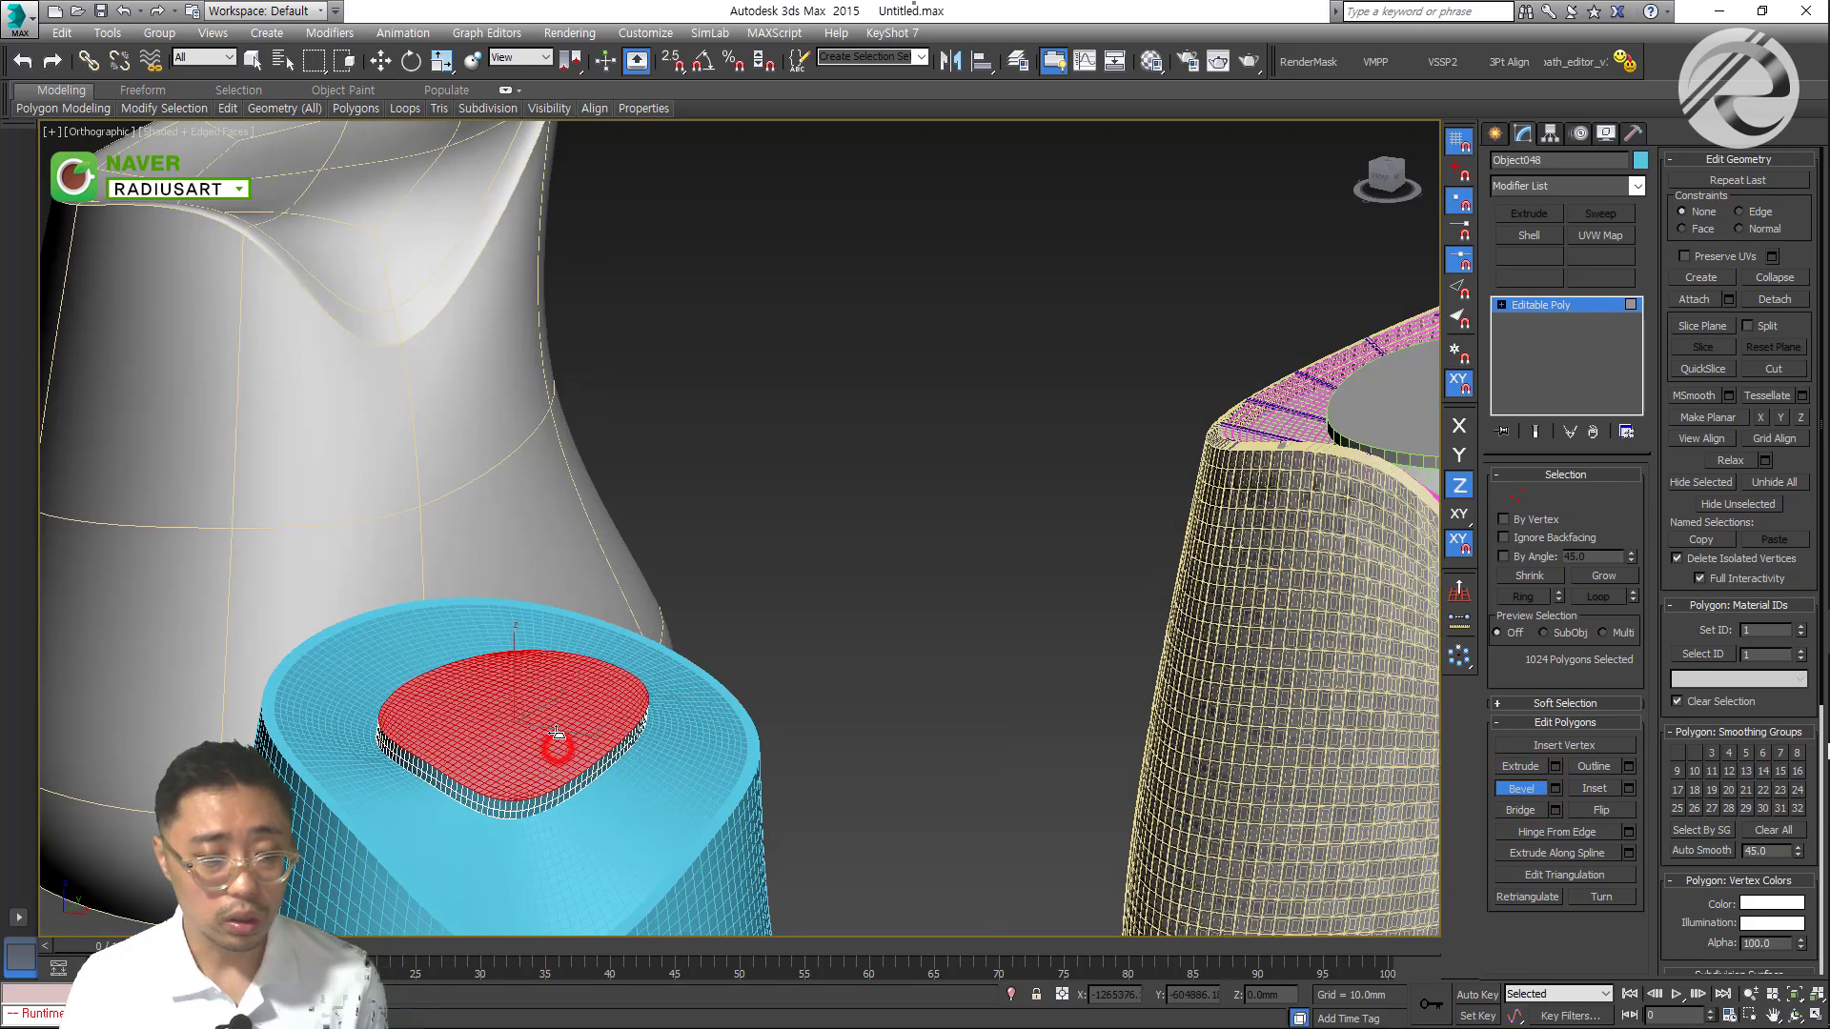
pyautogui.moveTo(557, 737); pyautogui.dragTo(557, 757)
pyautogui.scroll(3, 555, 748)
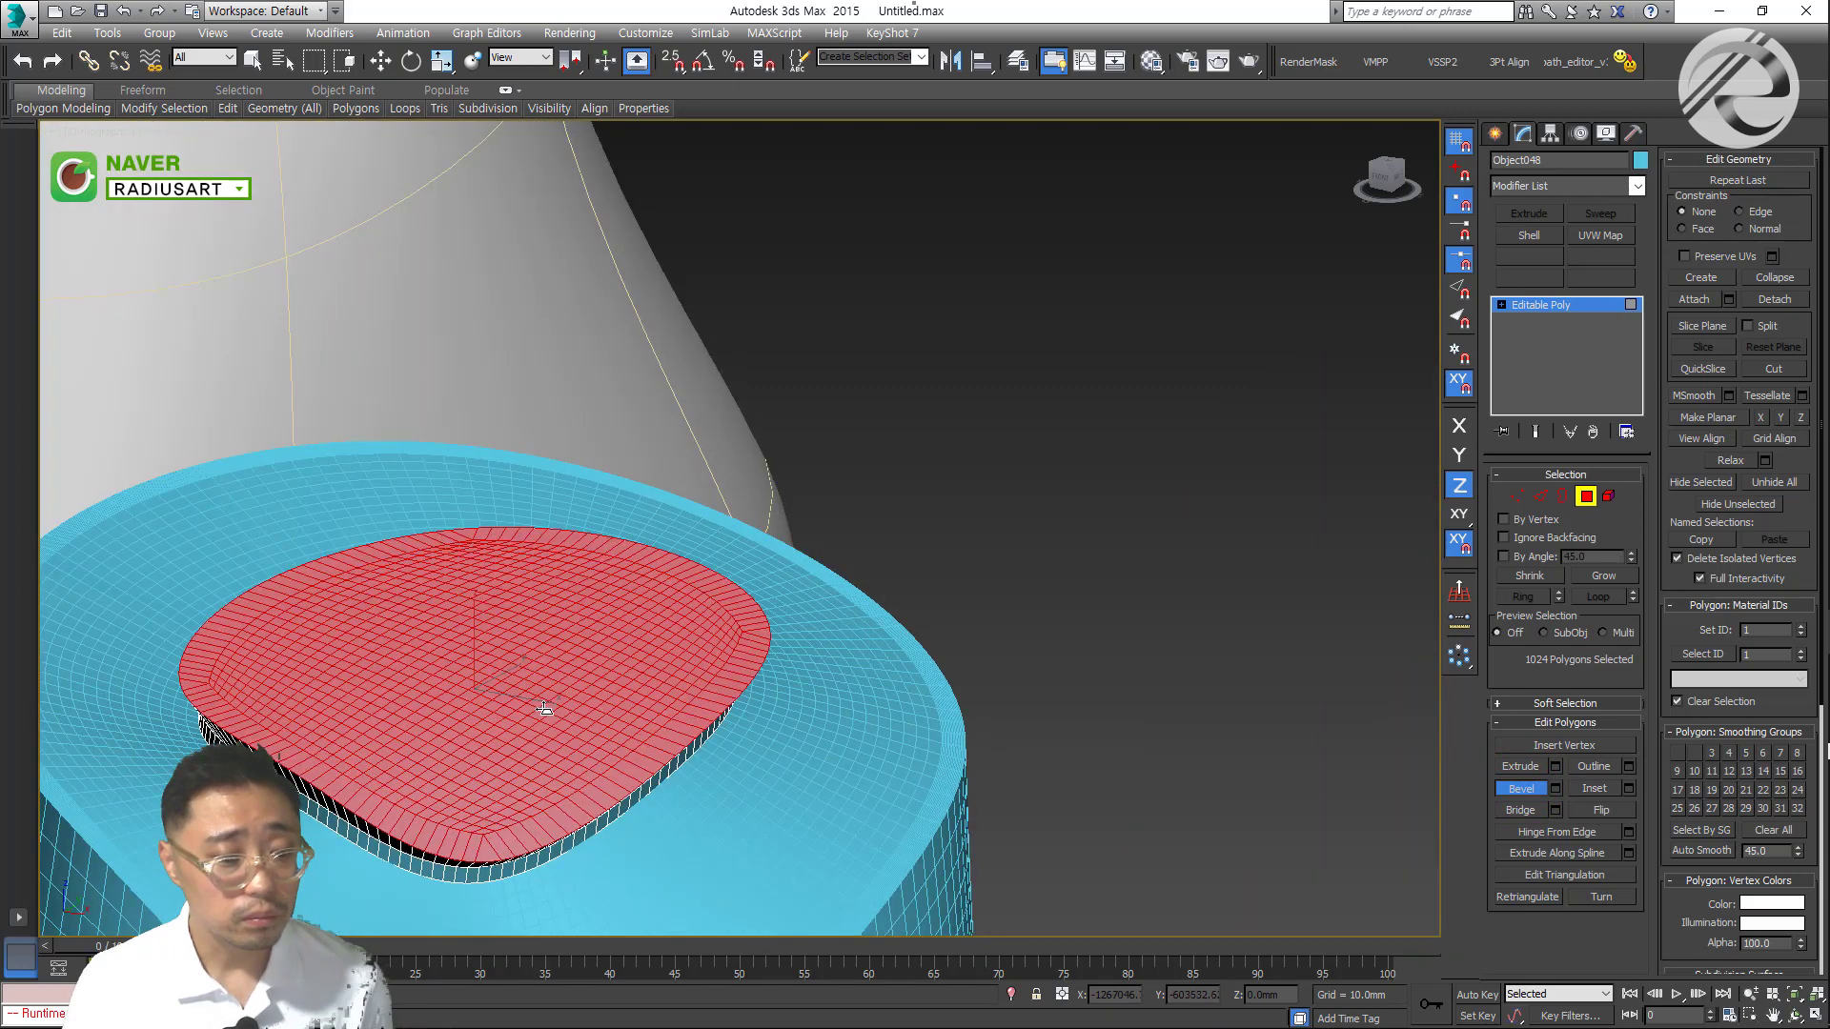
pyautogui.click(551, 733)
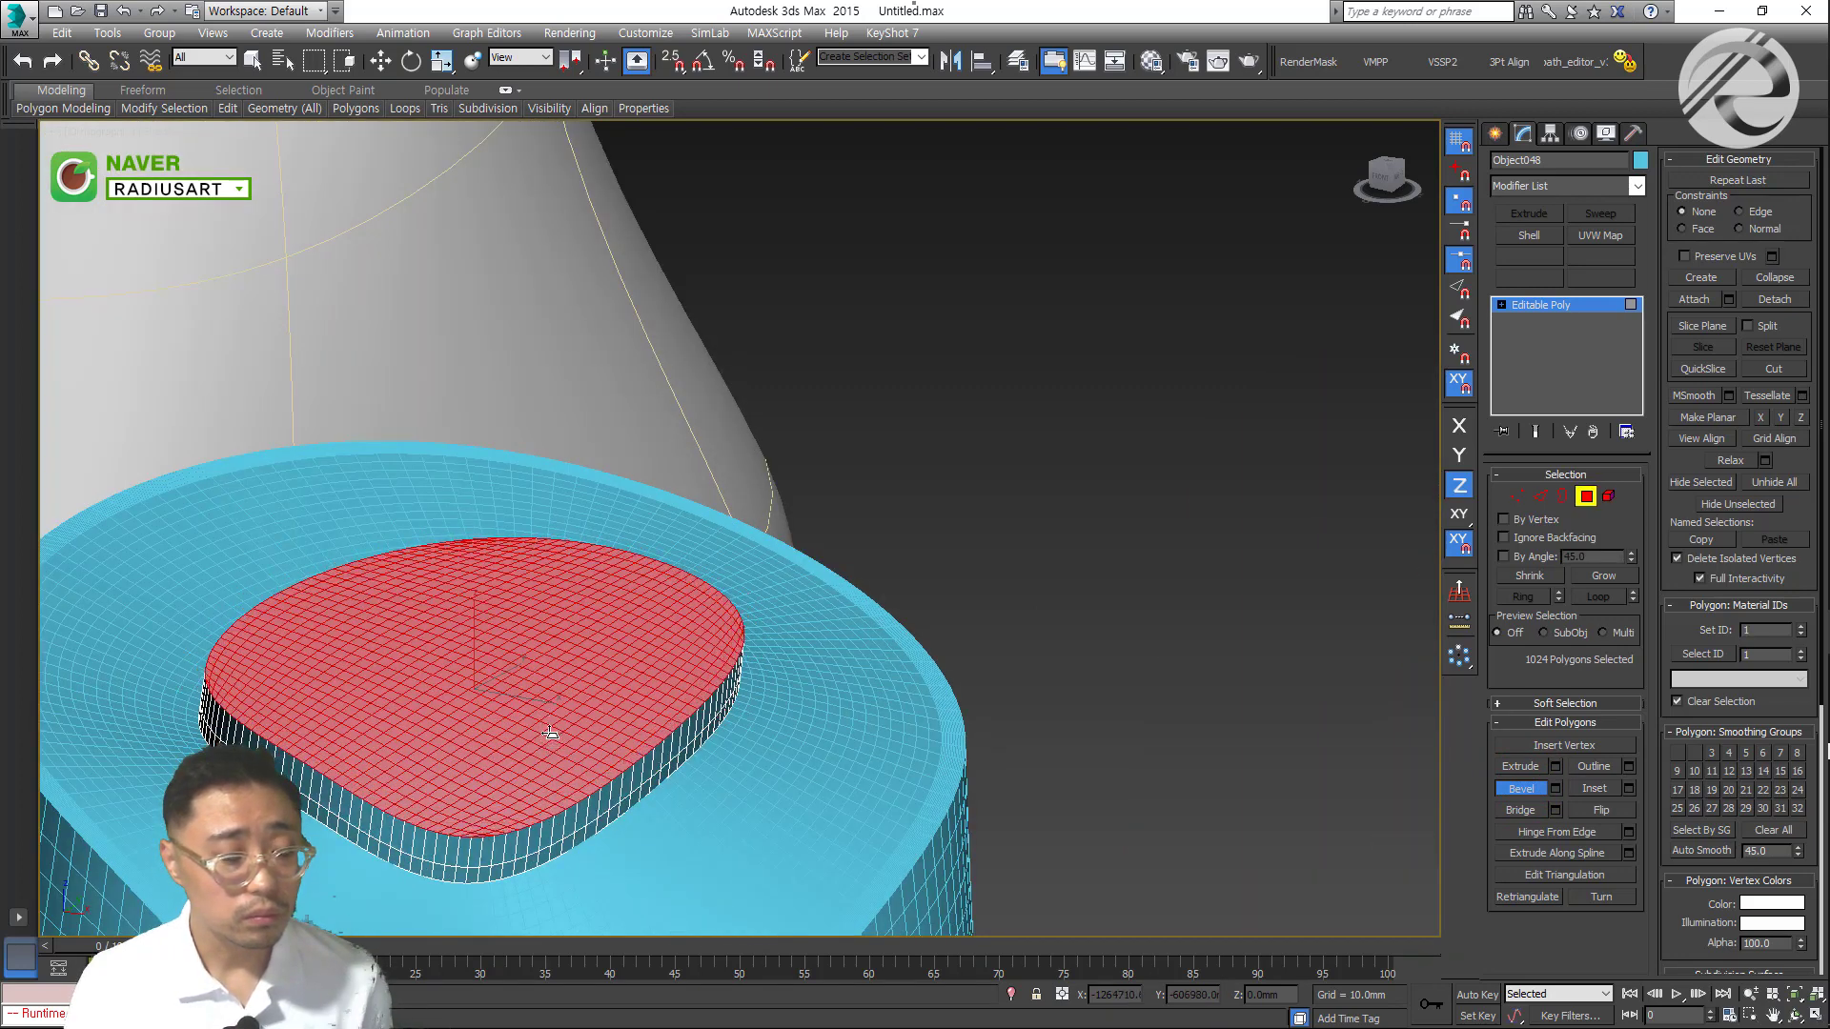
pyautogui.scroll(-2, 551, 733)
pyautogui.scroll(4, 548, 735)
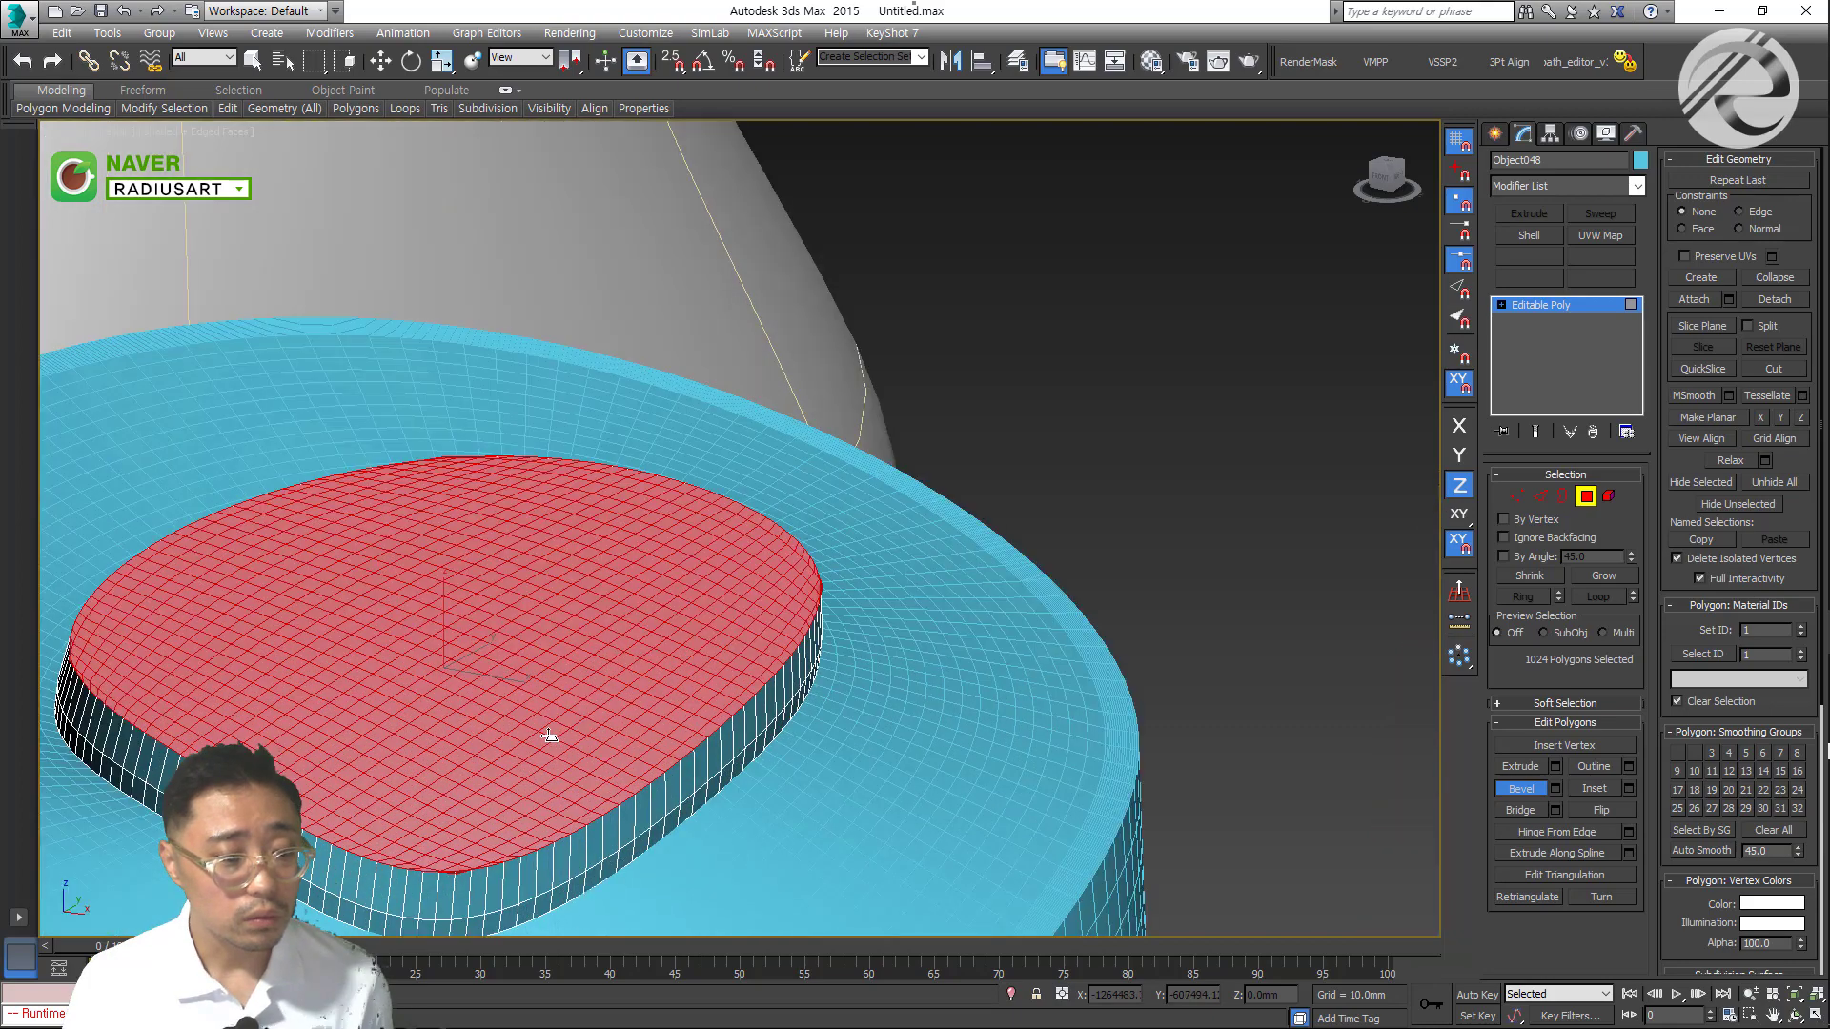
pyautogui.moveTo(548, 741); pyautogui.dragTo(547, 705)
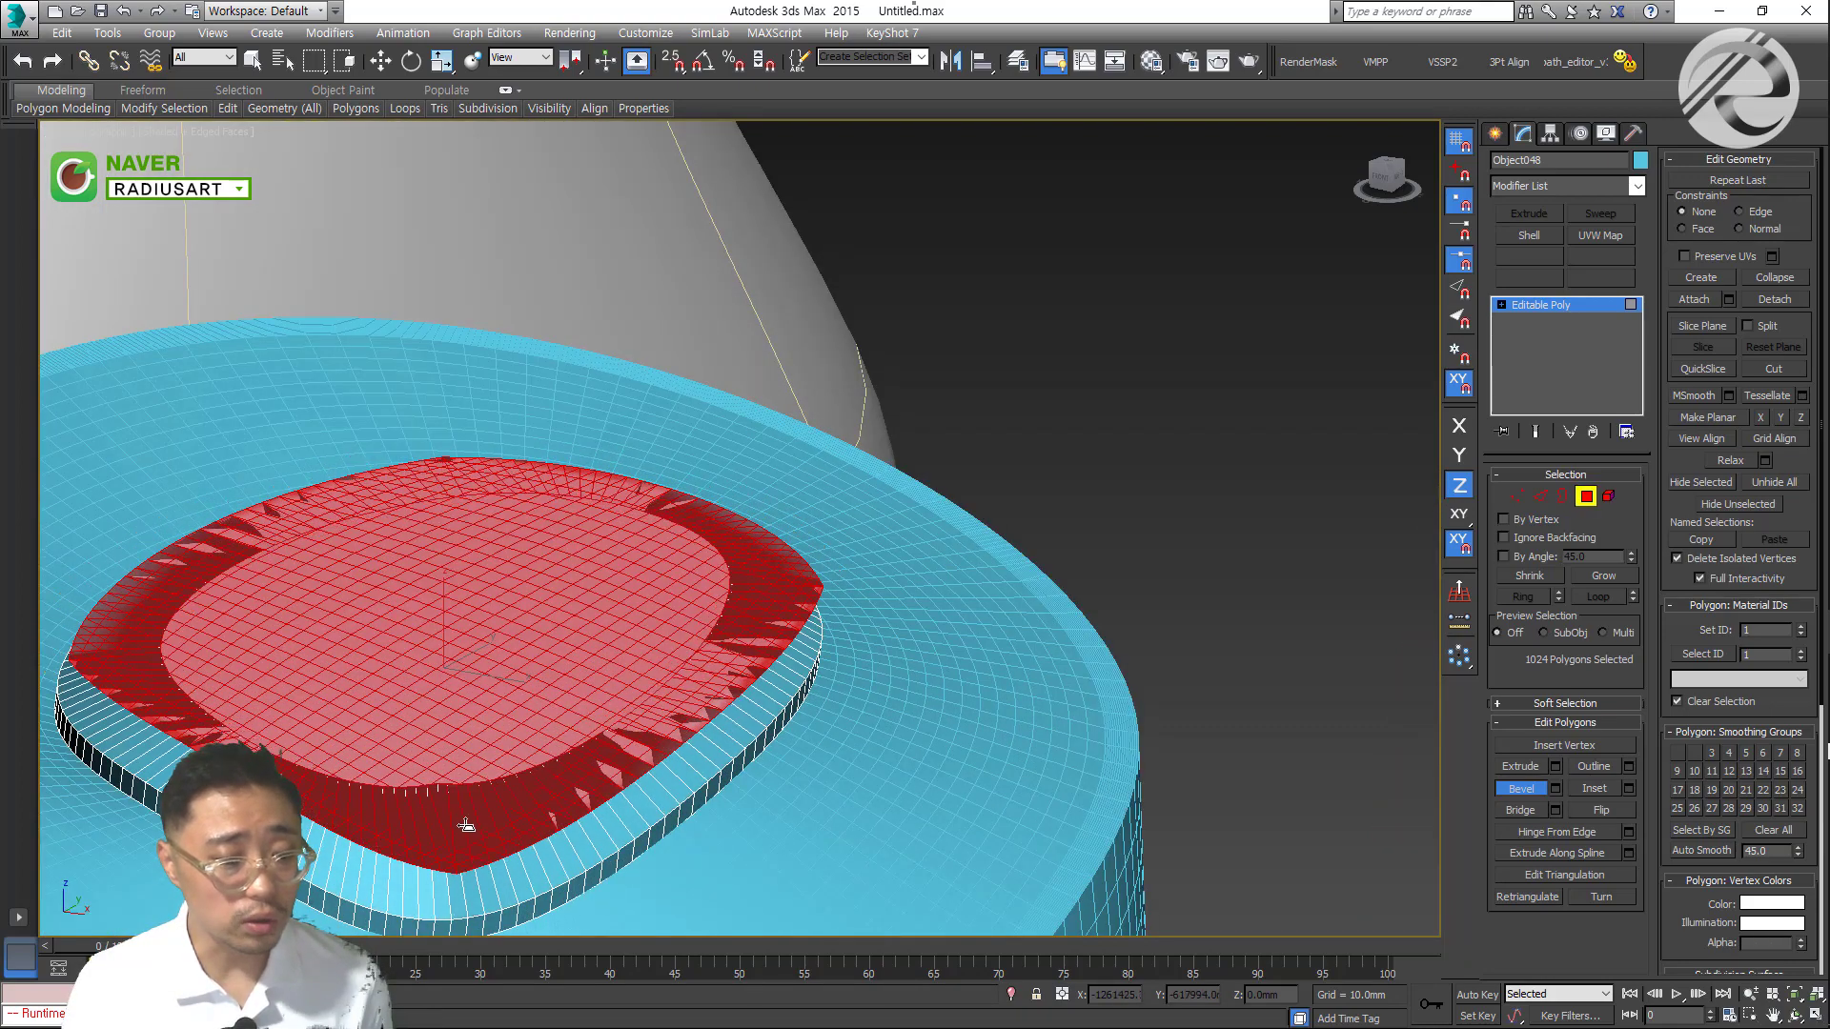
pyautogui.click(474, 801)
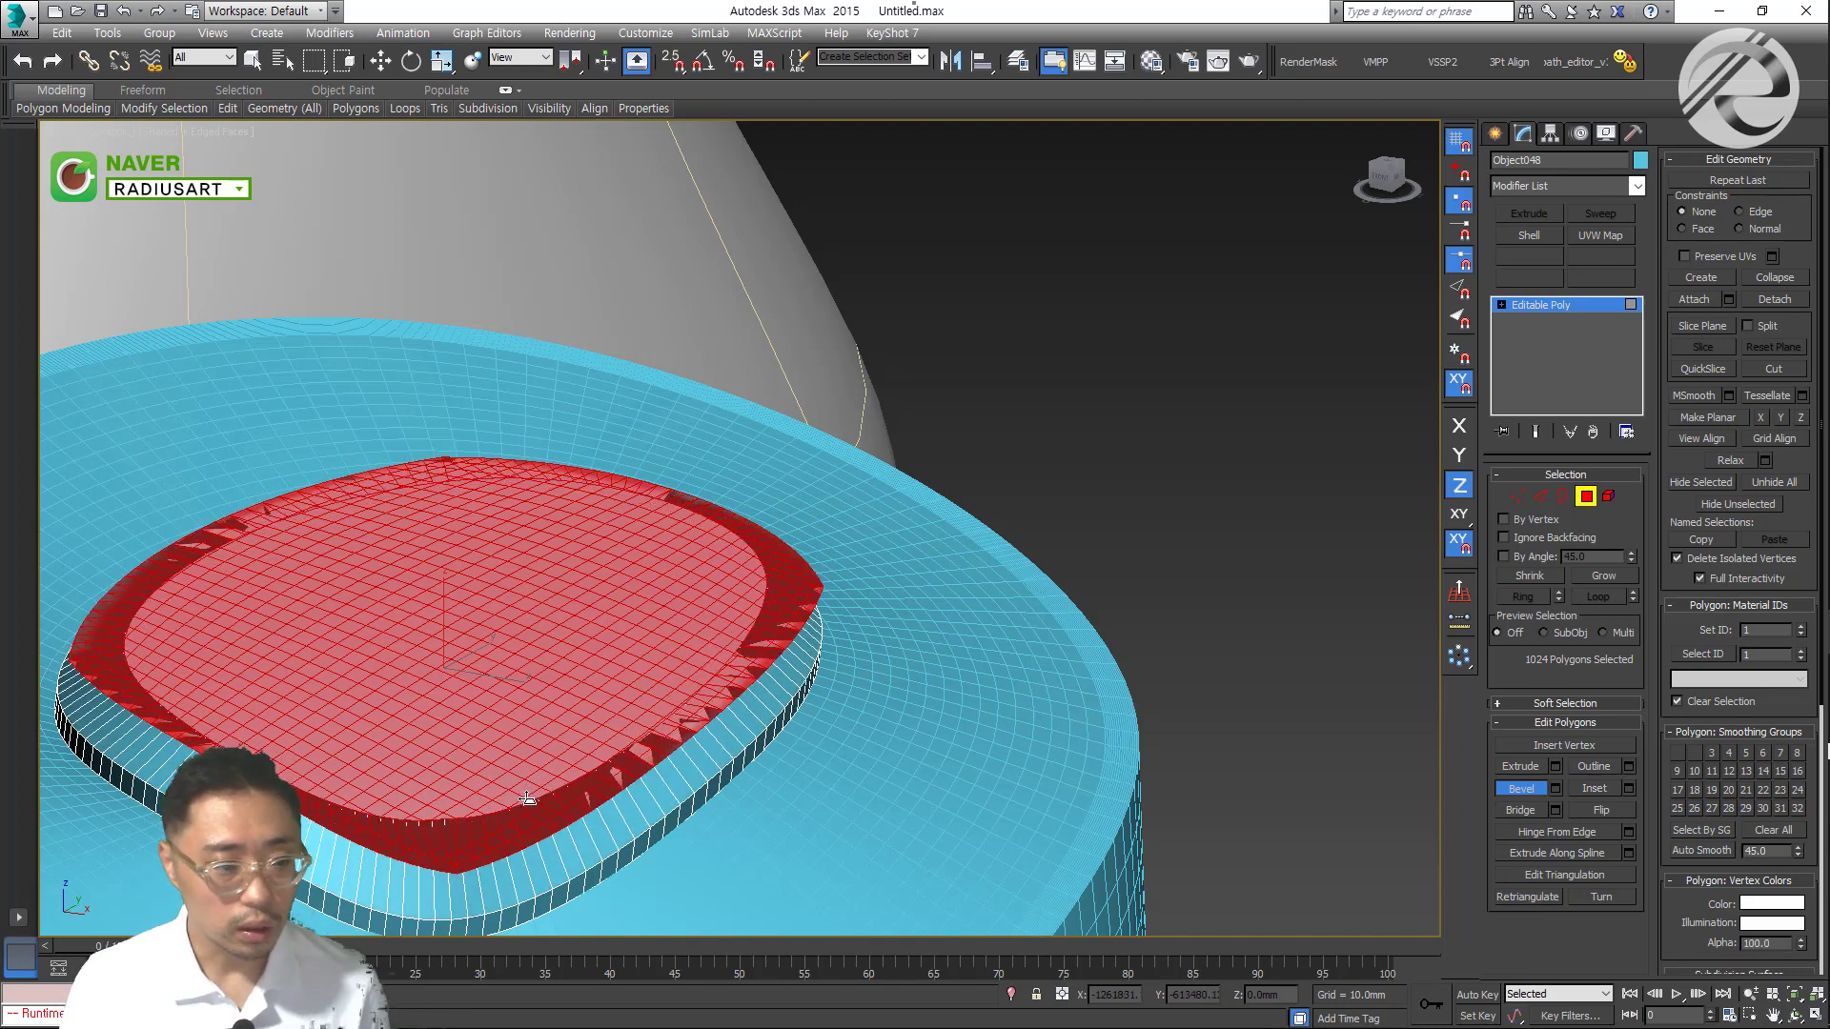
pyautogui.press('Escape')
# Delete the centre cap's top polygons and select the open border of the remaining wall
pyautogui.moveTo(526, 793); pyautogui.dragTo(584, 715, button='middle')
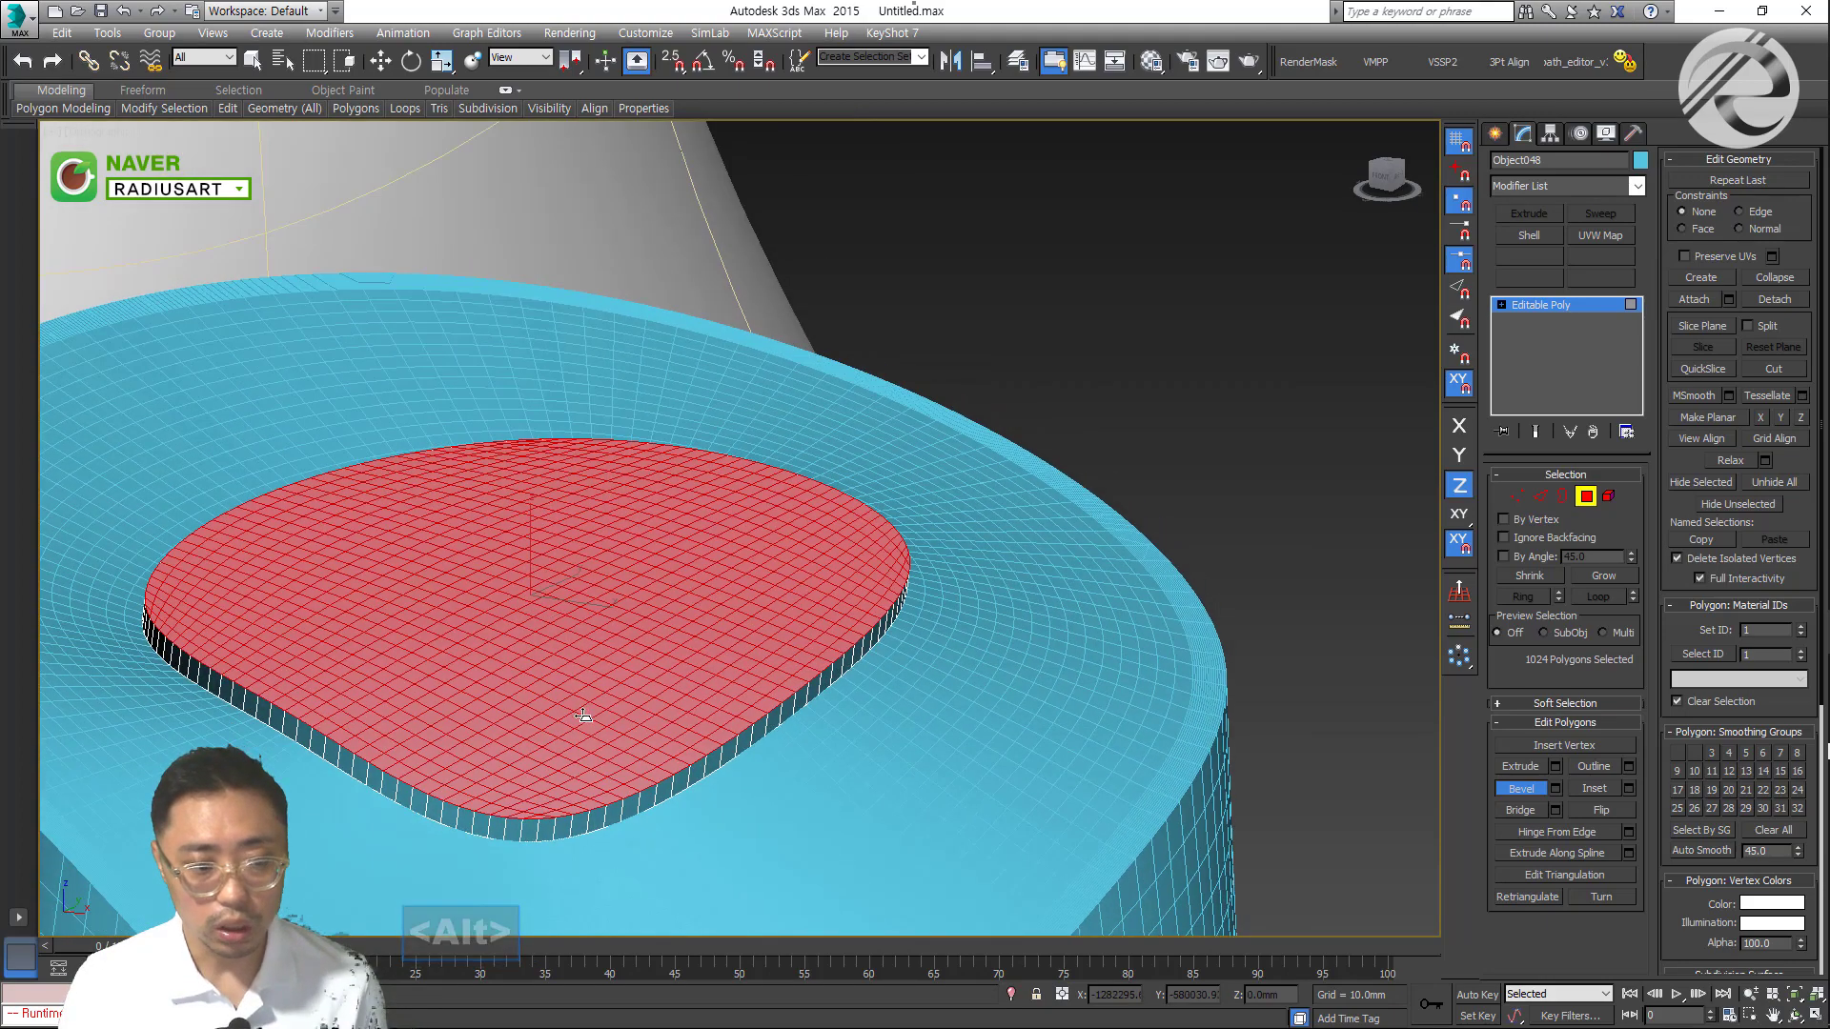
pyautogui.scroll(-7, 584, 715)
pyautogui.scroll(4, 584, 715)
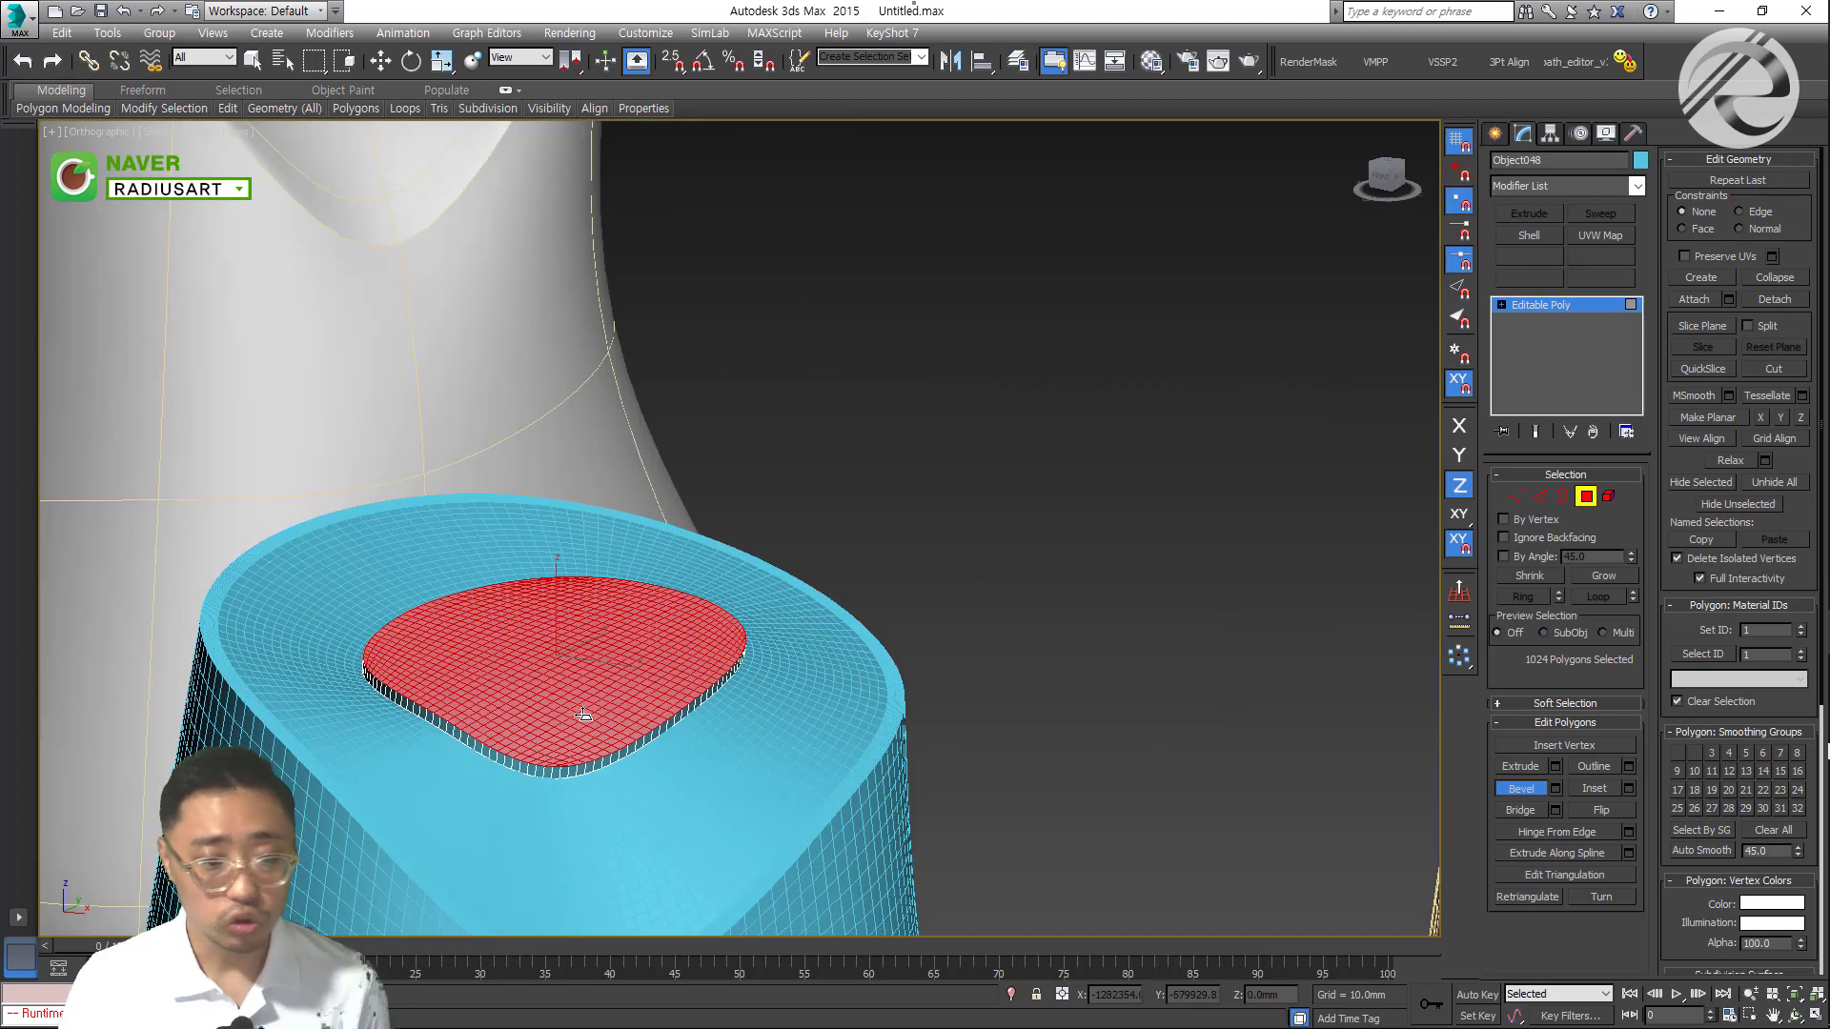
pyautogui.press('Delete')
pyautogui.press('3')
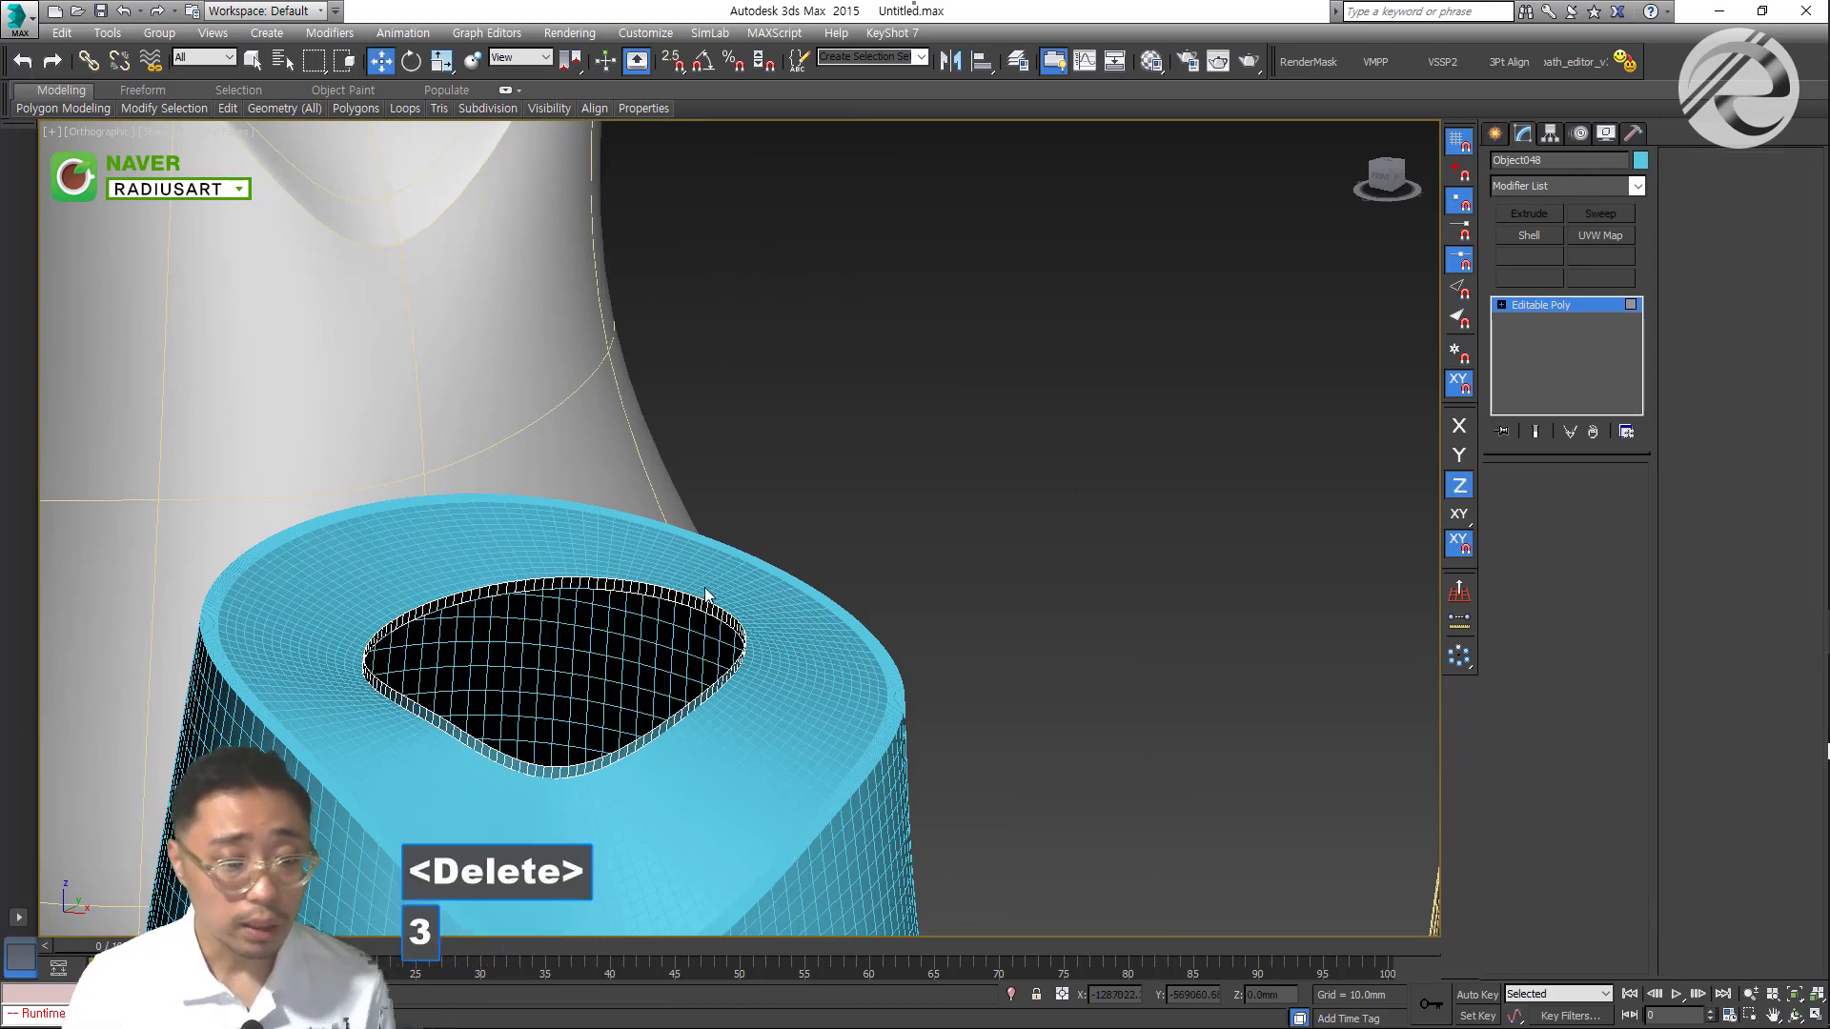
pyautogui.click(707, 603)
pyautogui.scroll(4, 625, 643)
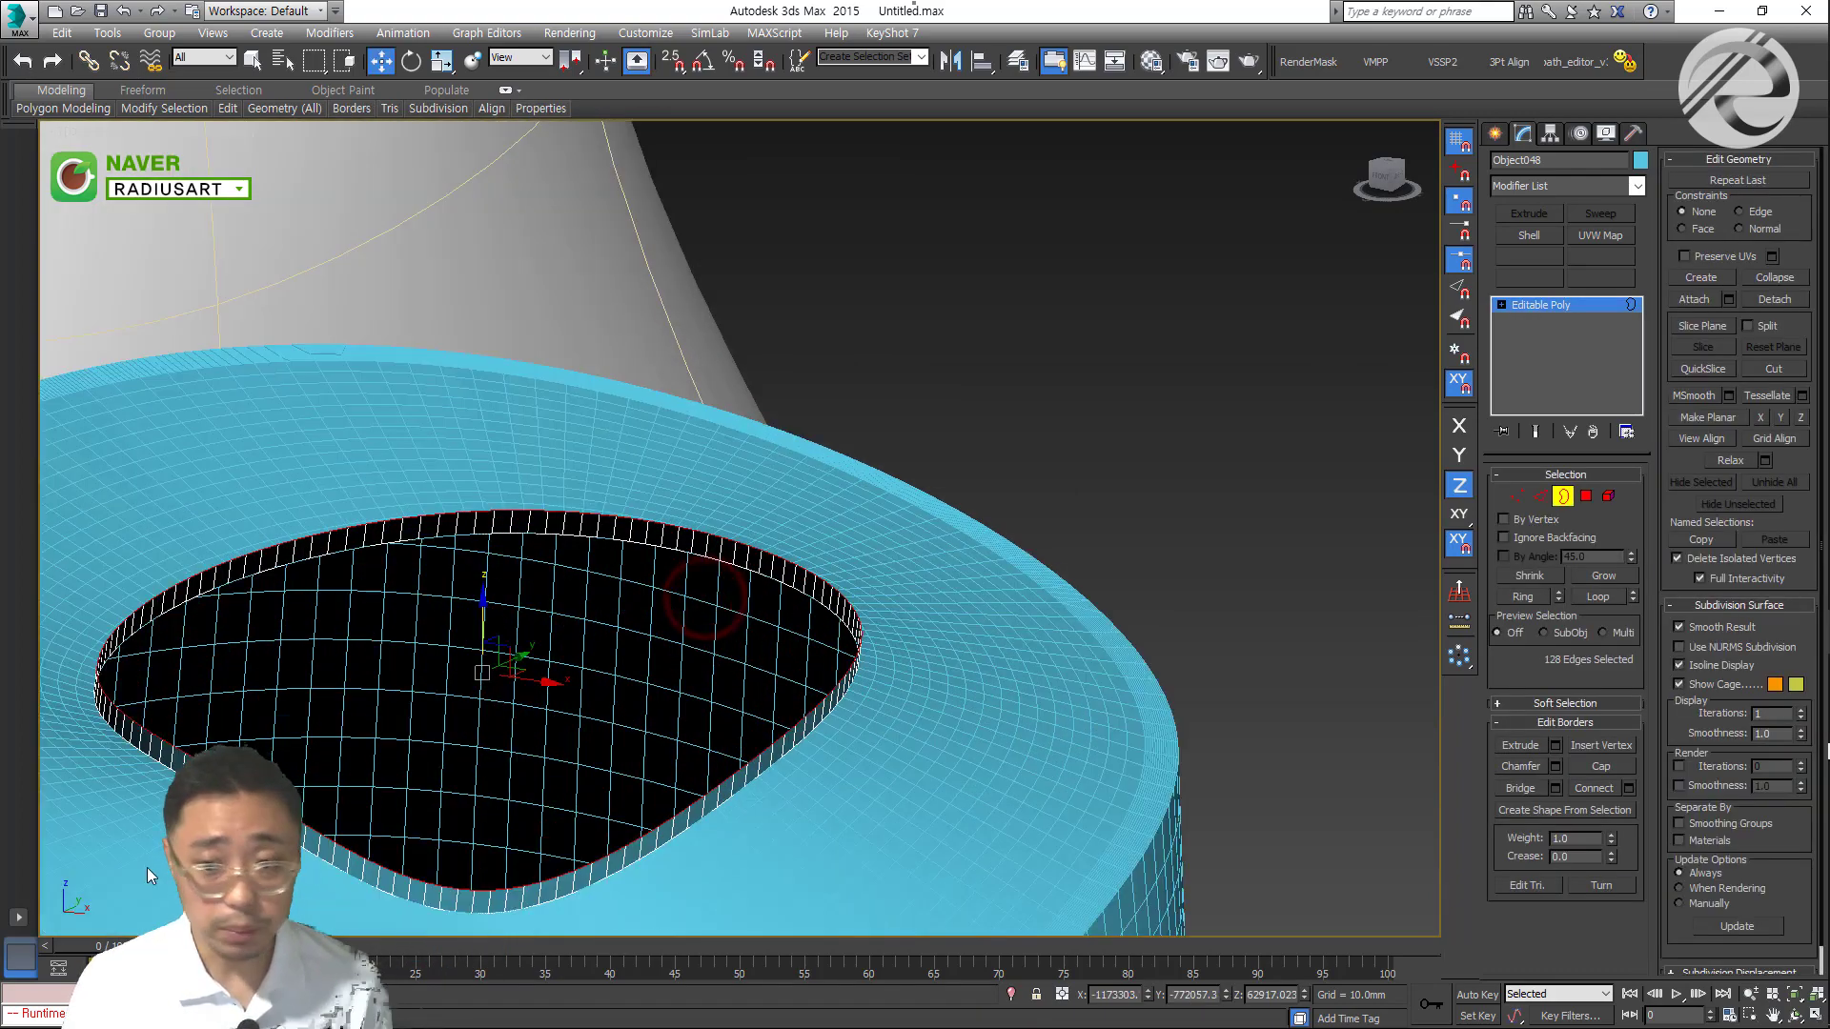
# Extend the selected border inward as a new ring of polygons scaled to 83% in X and Y
pyautogui.scroll(-6, 313, 809)
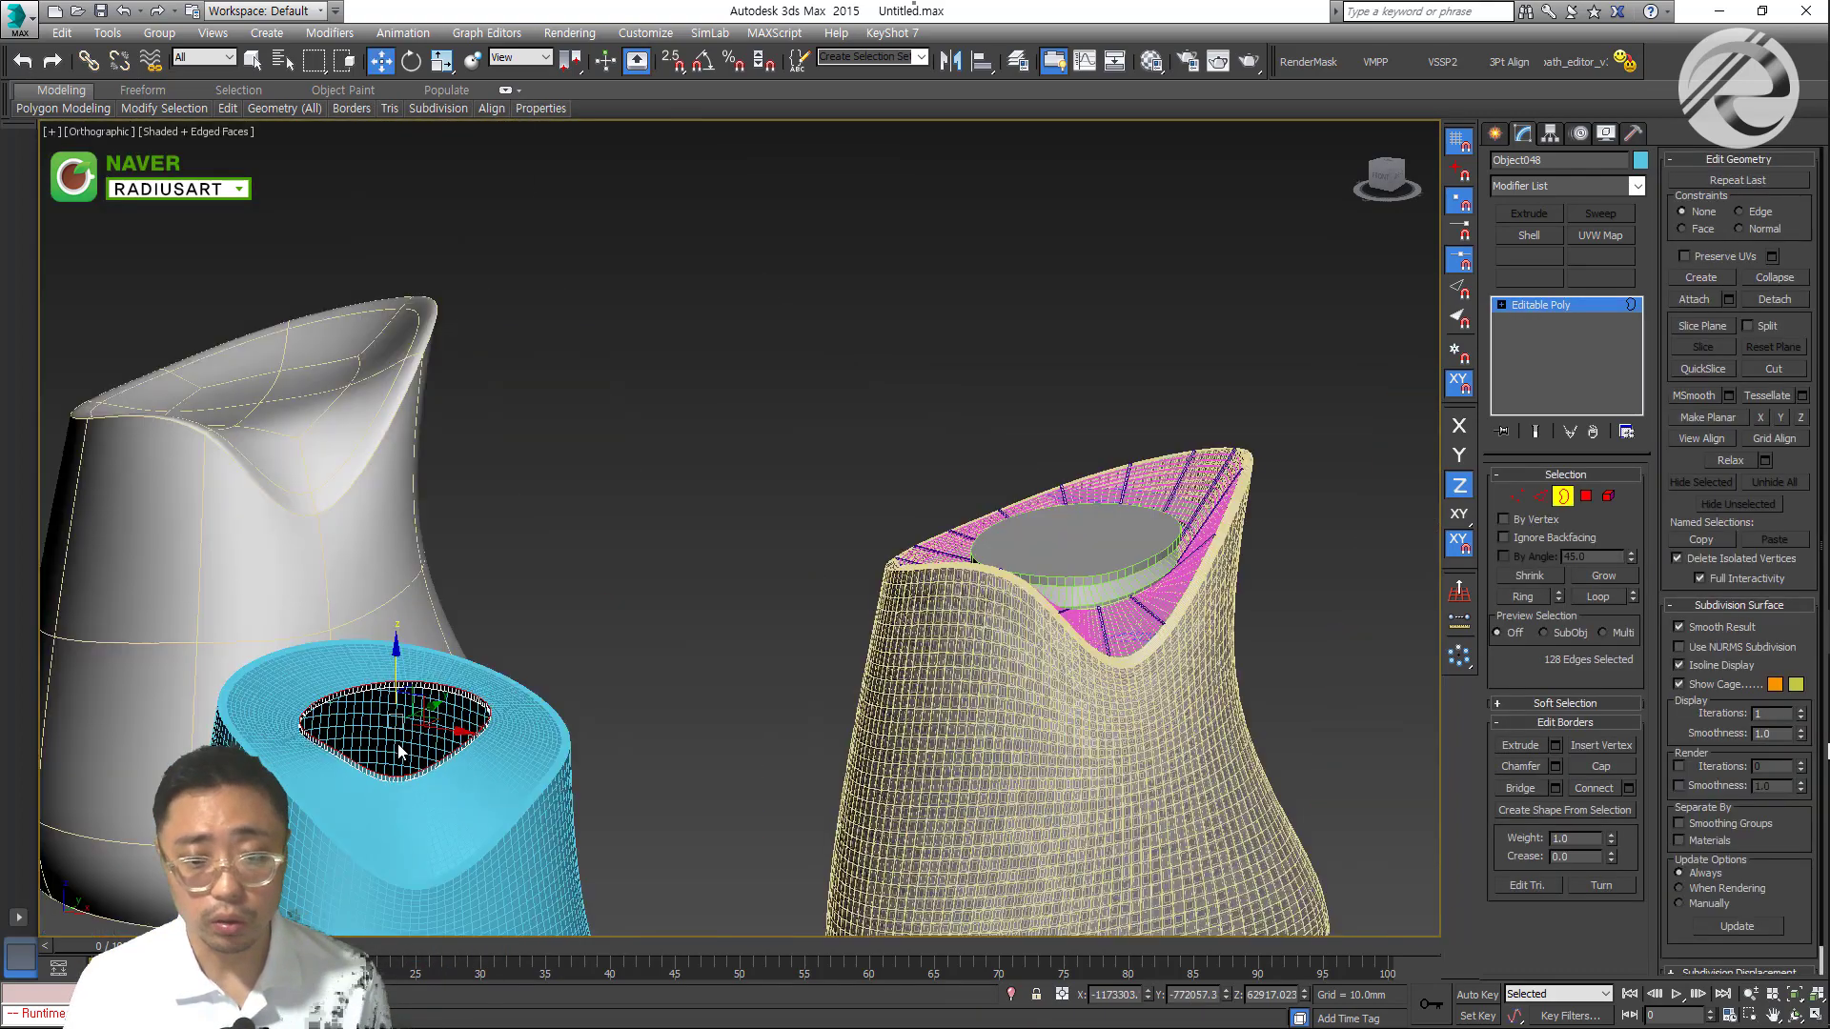
pyautogui.scroll(1, 396, 745)
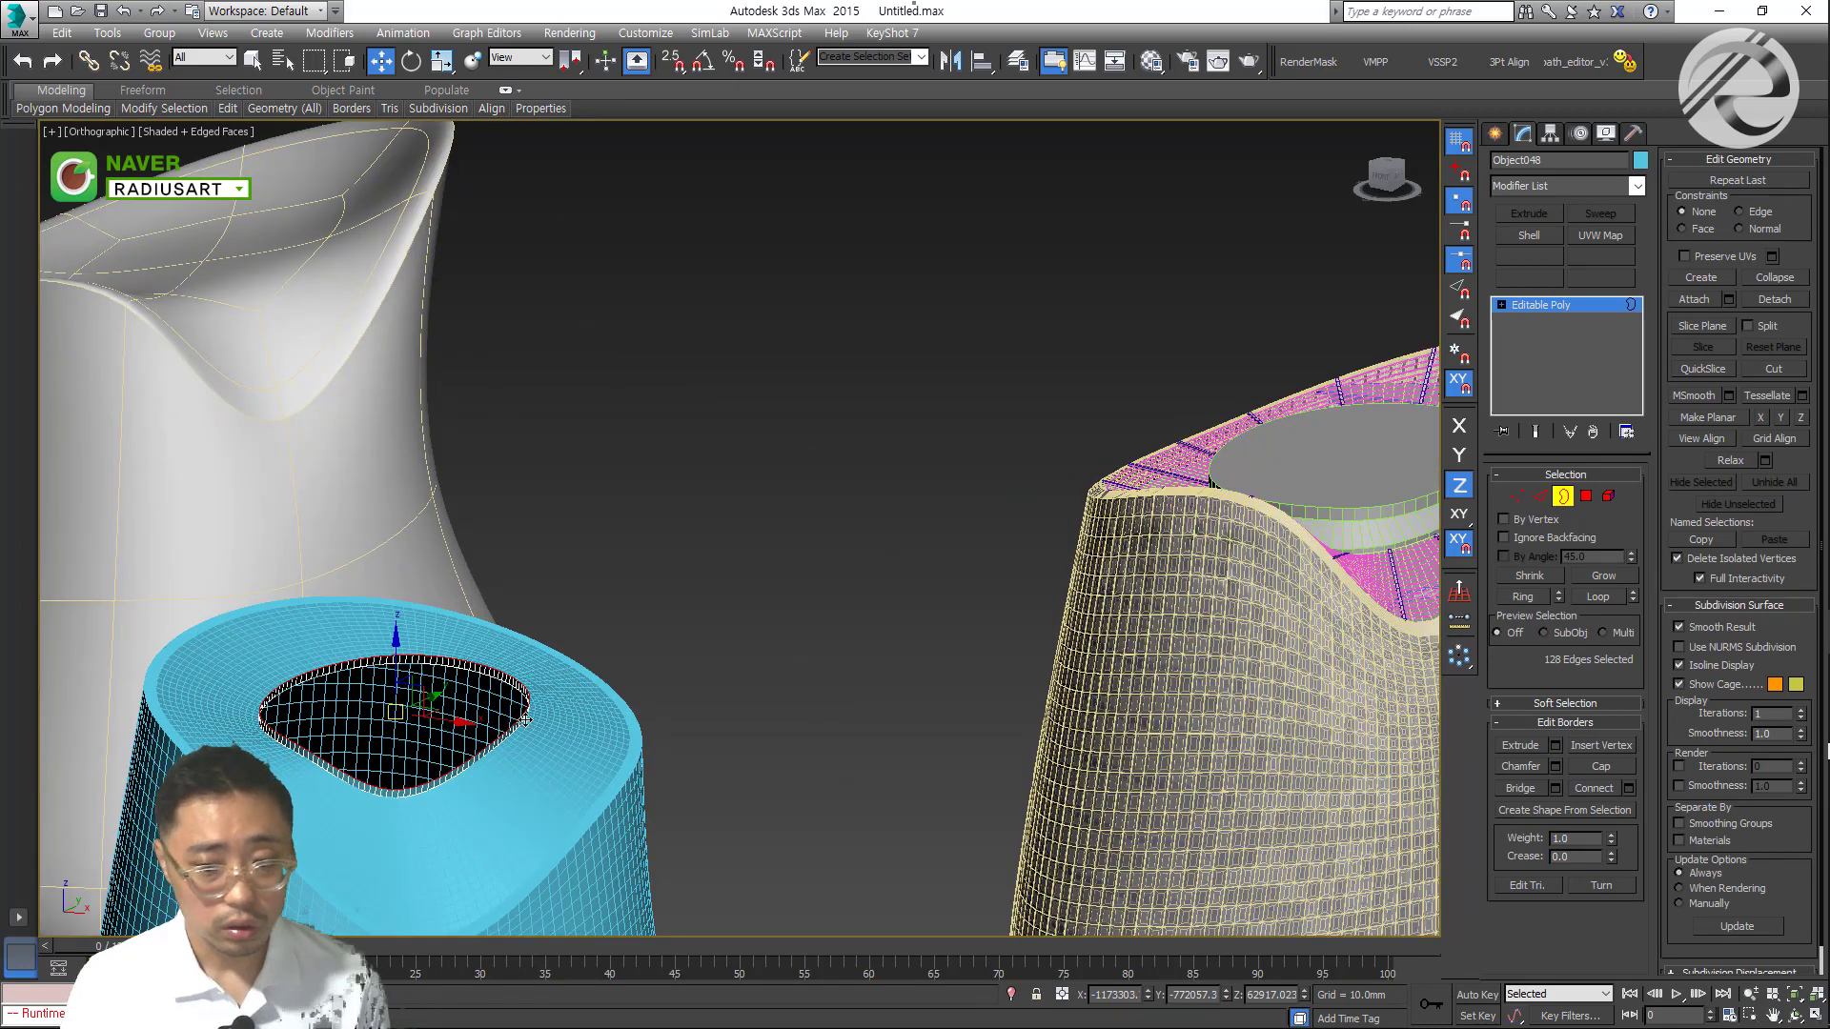
pyautogui.scroll(2, 397, 745)
pyautogui.moveTo(430, 667); pyautogui.dragTo(432, 626)
pyautogui.press('r')
pyautogui.moveTo(427, 696); pyautogui.dragTo(433, 694)
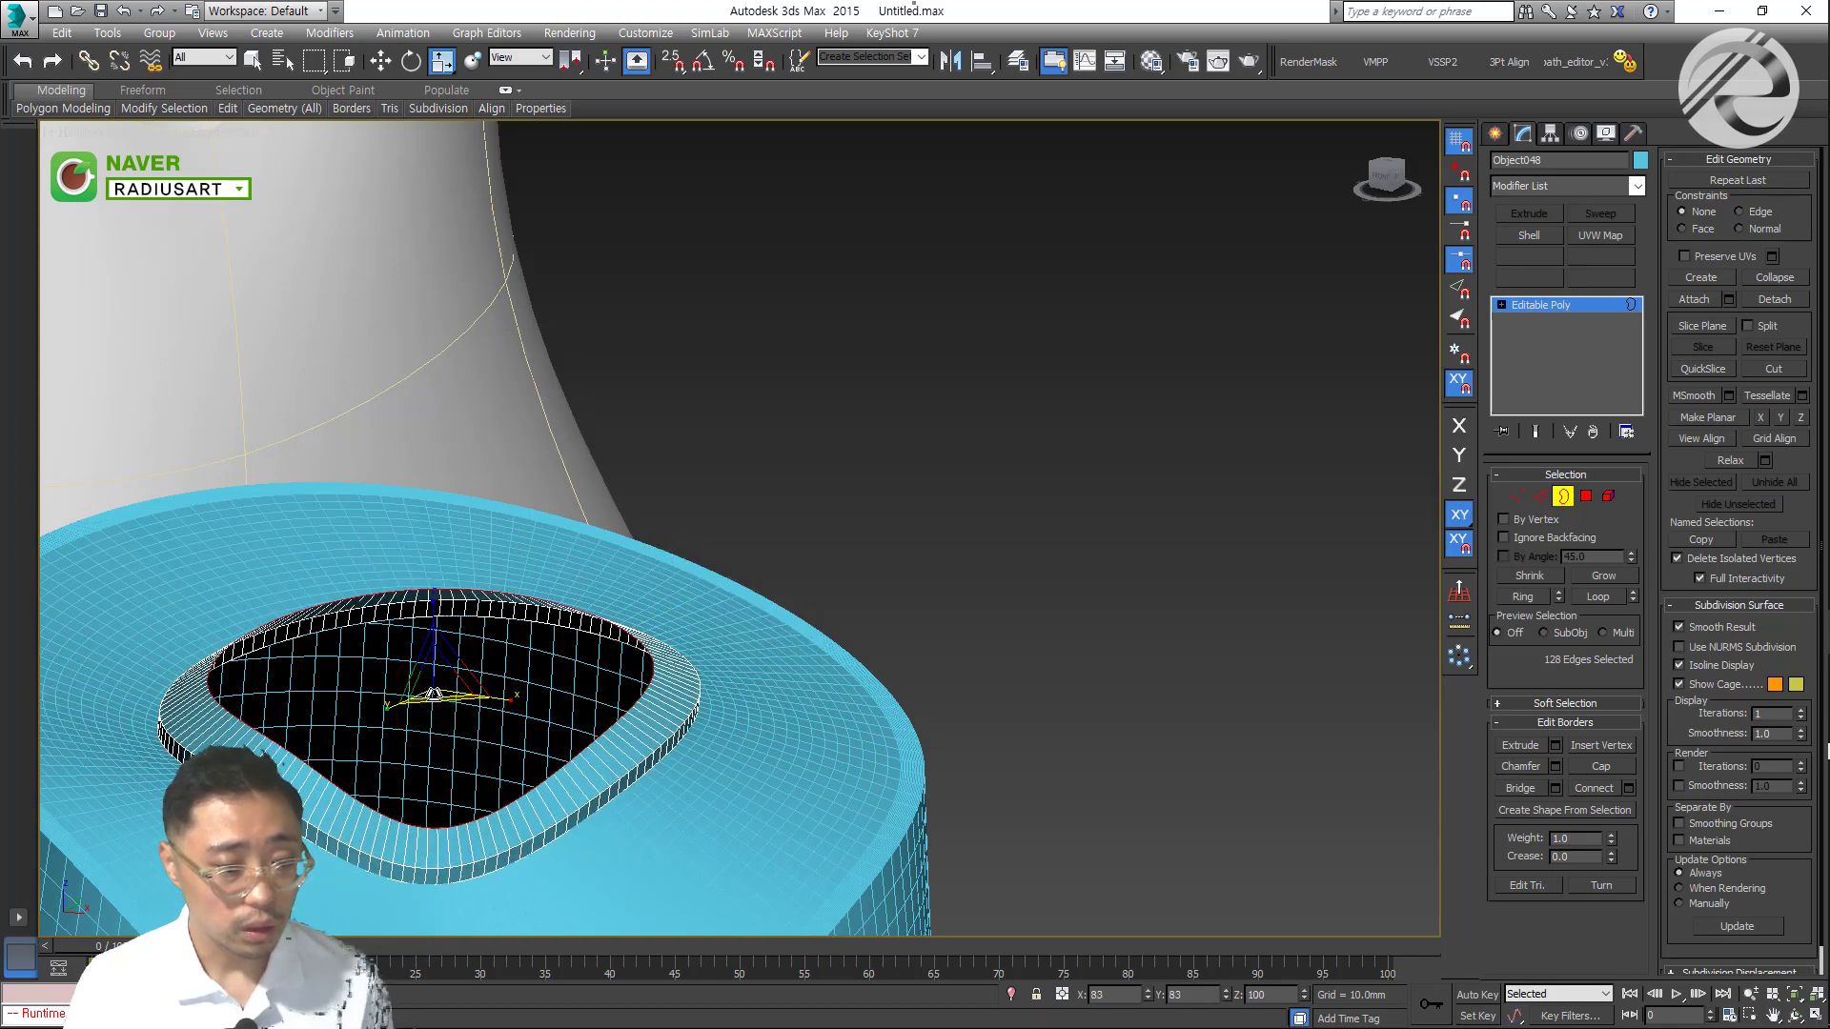
# Make the ring's inner border planar along Z and adjust its height above the vessel opening
pyautogui.keyDown('alt'); pyautogui.moveTo(434, 693); pyautogui.dragTo(351, 688, button='middle'); pyautogui.keyUp('alt')
pyautogui.scroll(3, 351, 687)
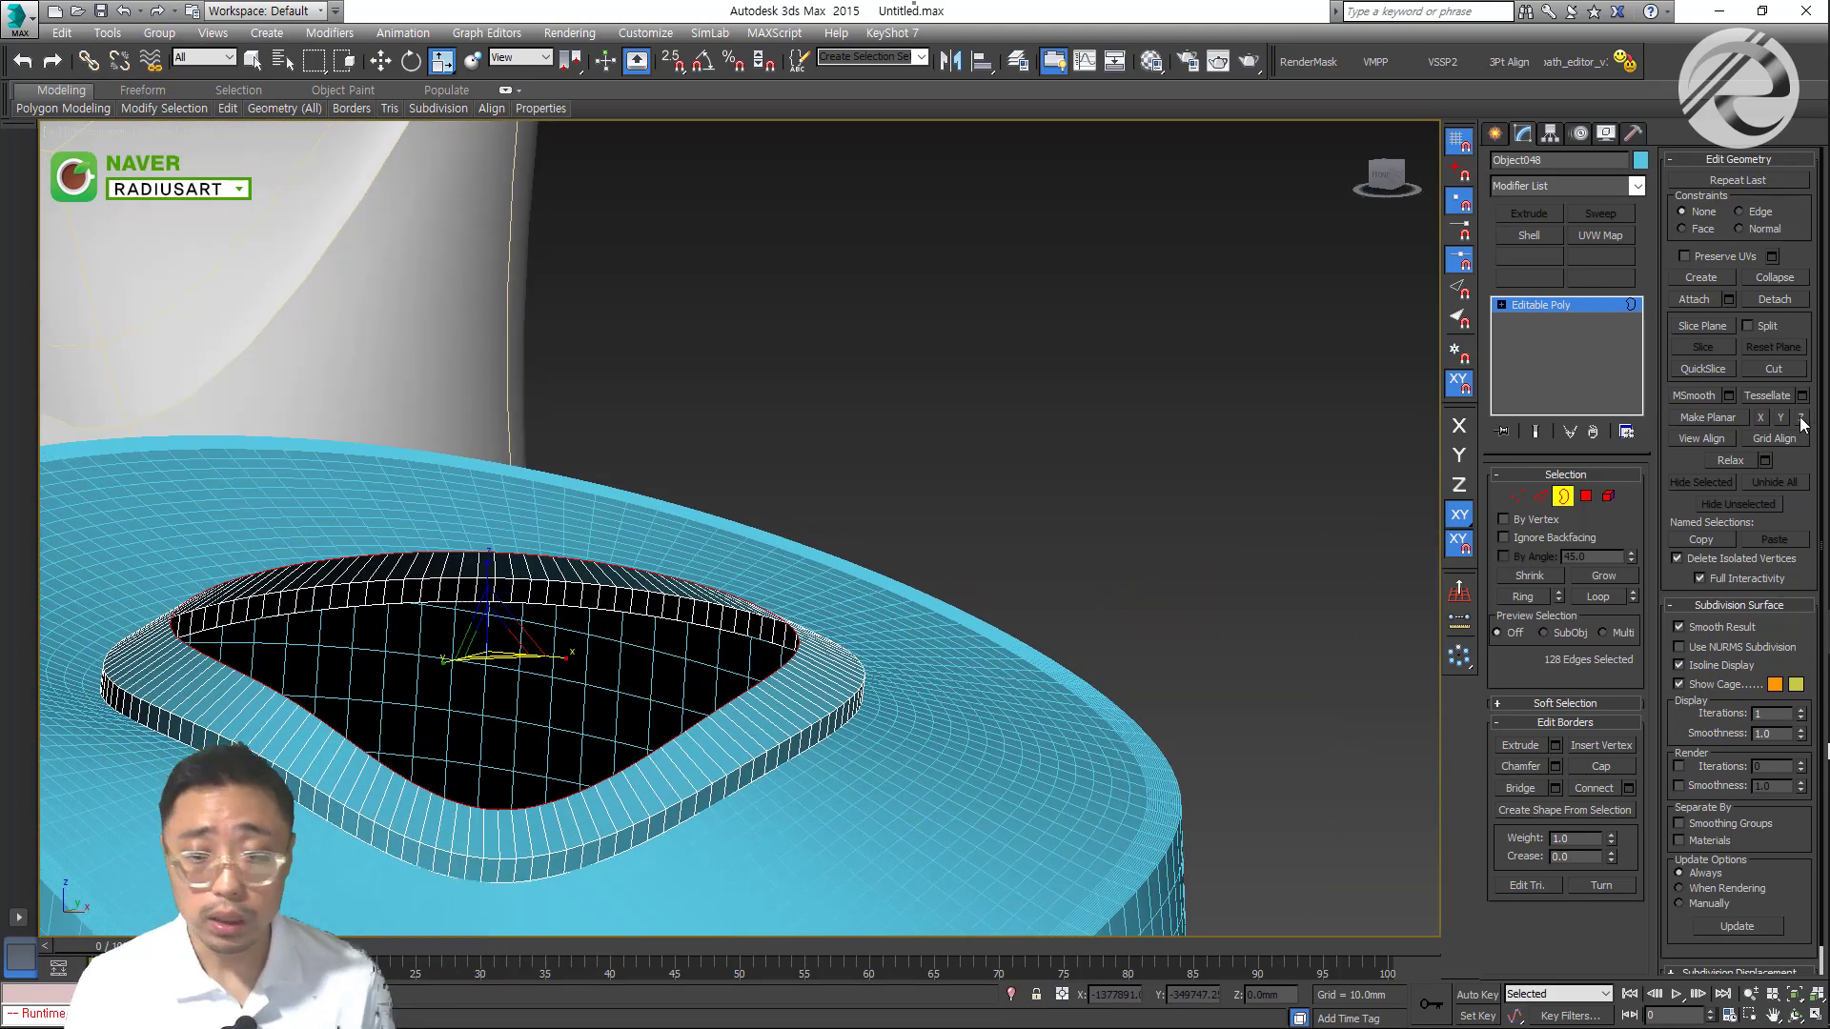
pyautogui.click(1800, 417)
pyautogui.press('w')
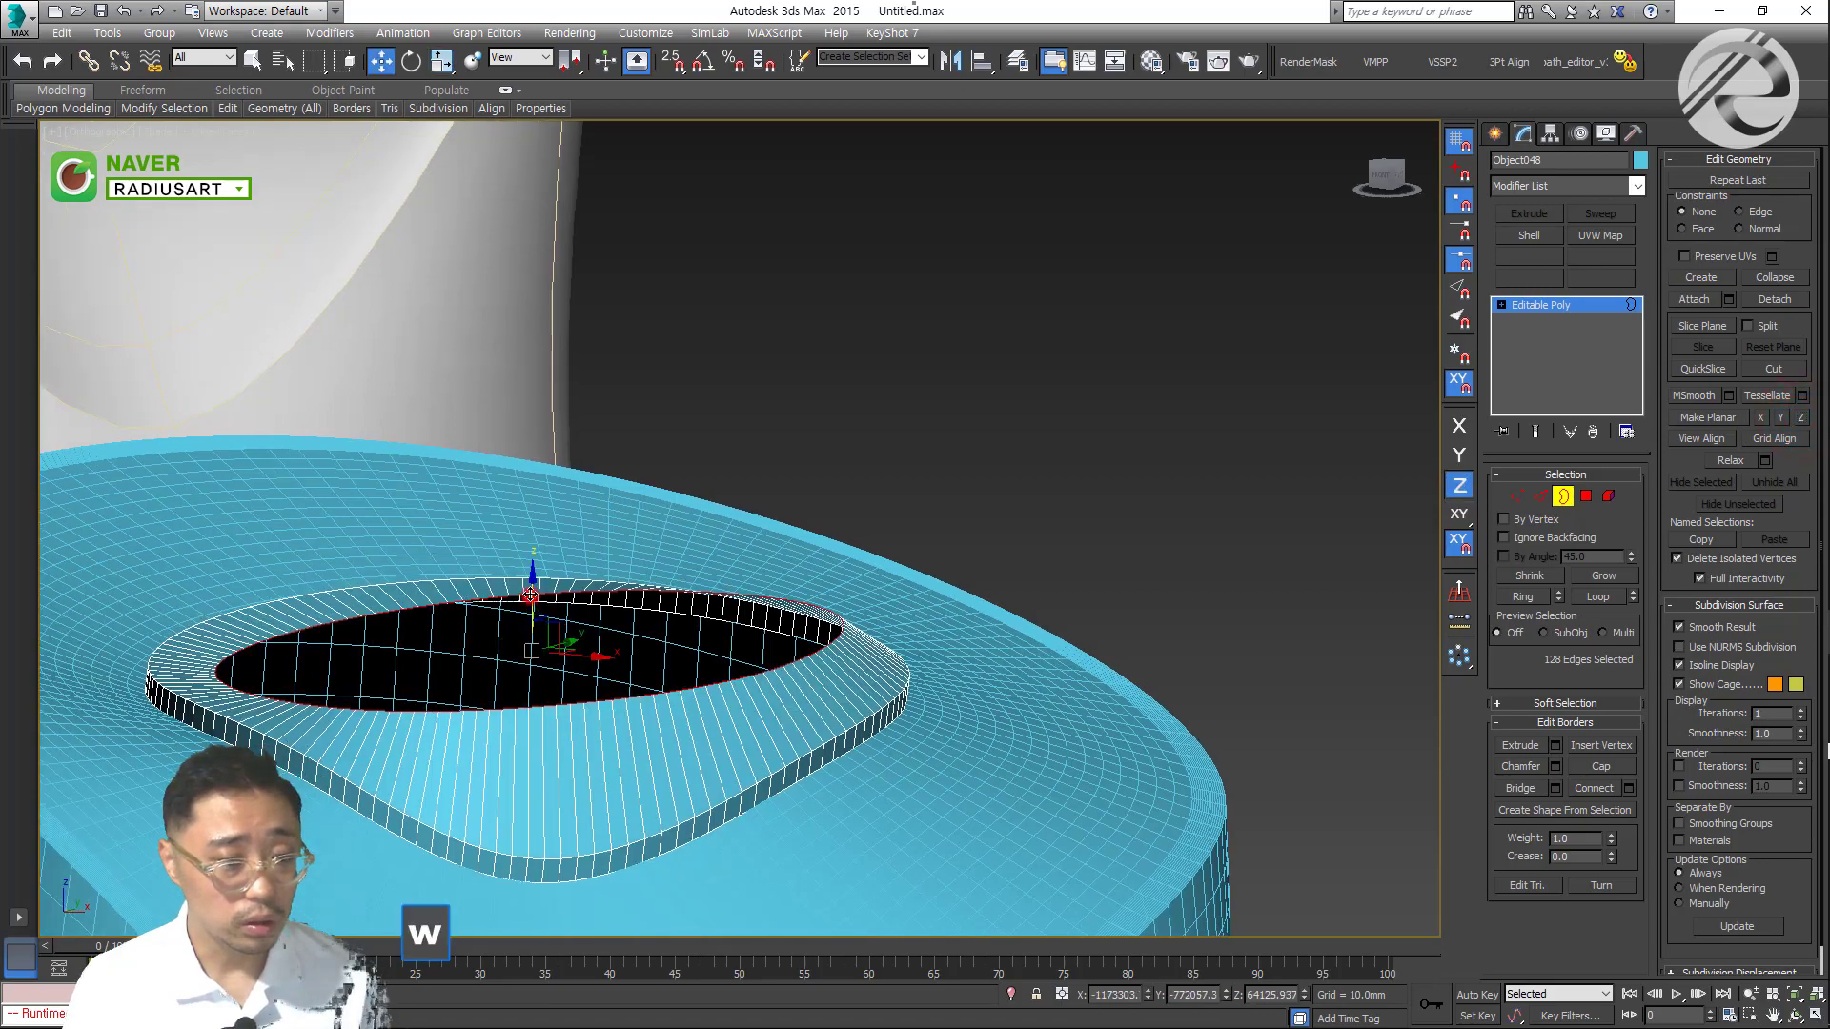
pyautogui.moveTo(529, 593); pyautogui.dragTo(534, 535)
pyautogui.keyDown('alt'); pyautogui.moveTo(533, 536); pyautogui.dragTo(912, 555, button='middle'); pyautogui.keyUp('alt')
pyautogui.scroll(-3, 912, 555)
pyautogui.keyDown('alt'); pyautogui.moveTo(1250, 541); pyautogui.dragTo(782, 472, button='middle'); pyautogui.keyUp('alt')
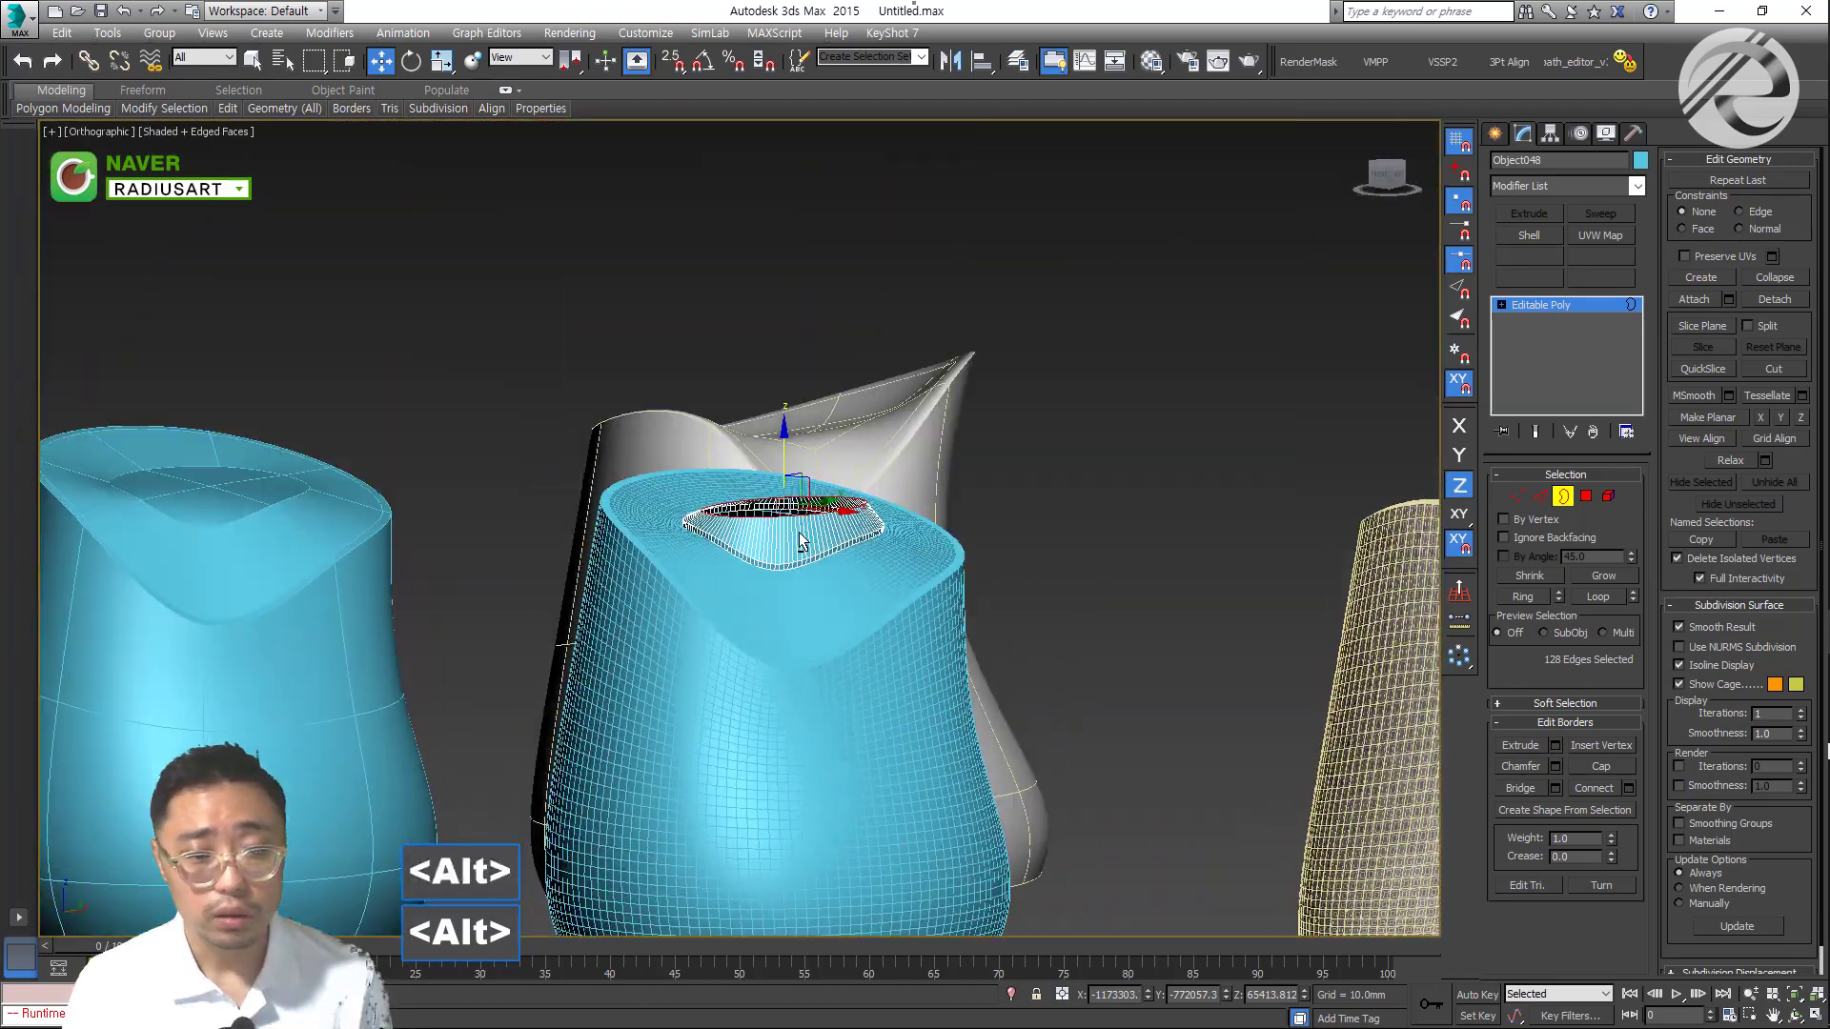
pyautogui.scroll(3, 782, 472)
pyautogui.moveTo(765, 434); pyautogui.dragTo(766, 441)
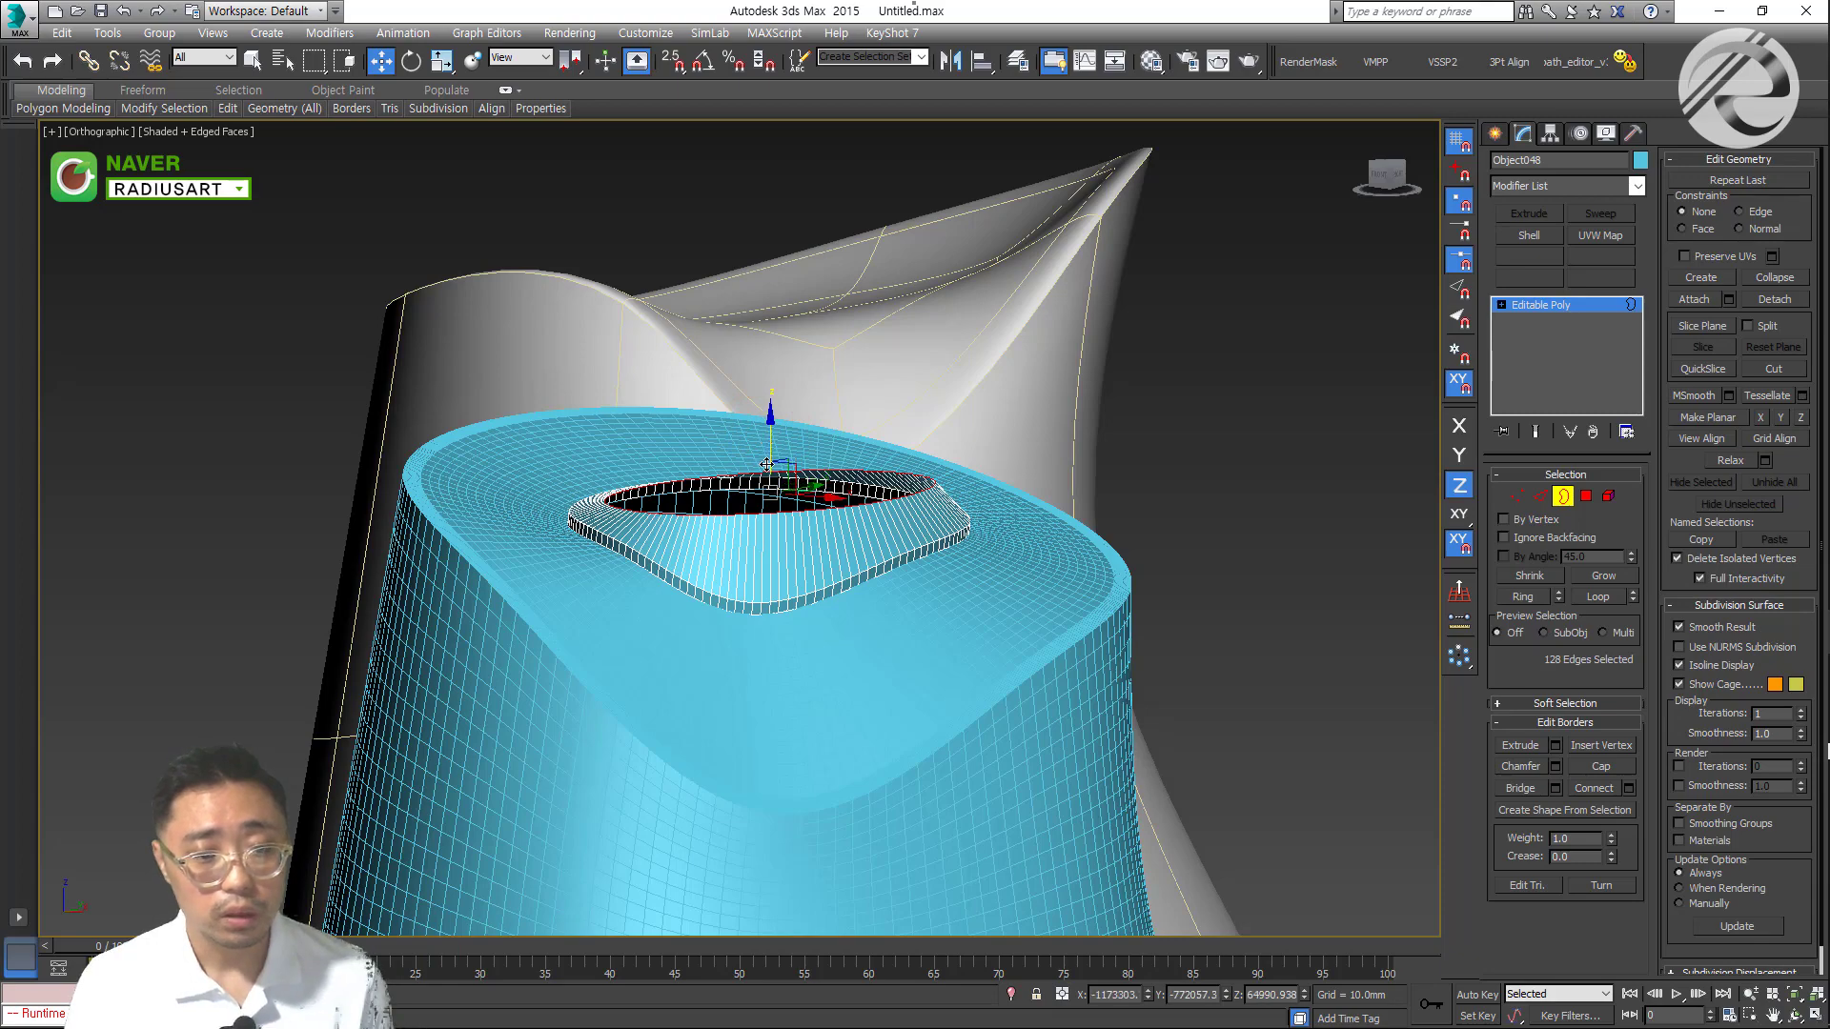
# Extend the border outward and upward with new bands of polygons and cap the open top
pyautogui.scroll(-2, 570, 572)
pyautogui.scroll(-2, 582, 583)
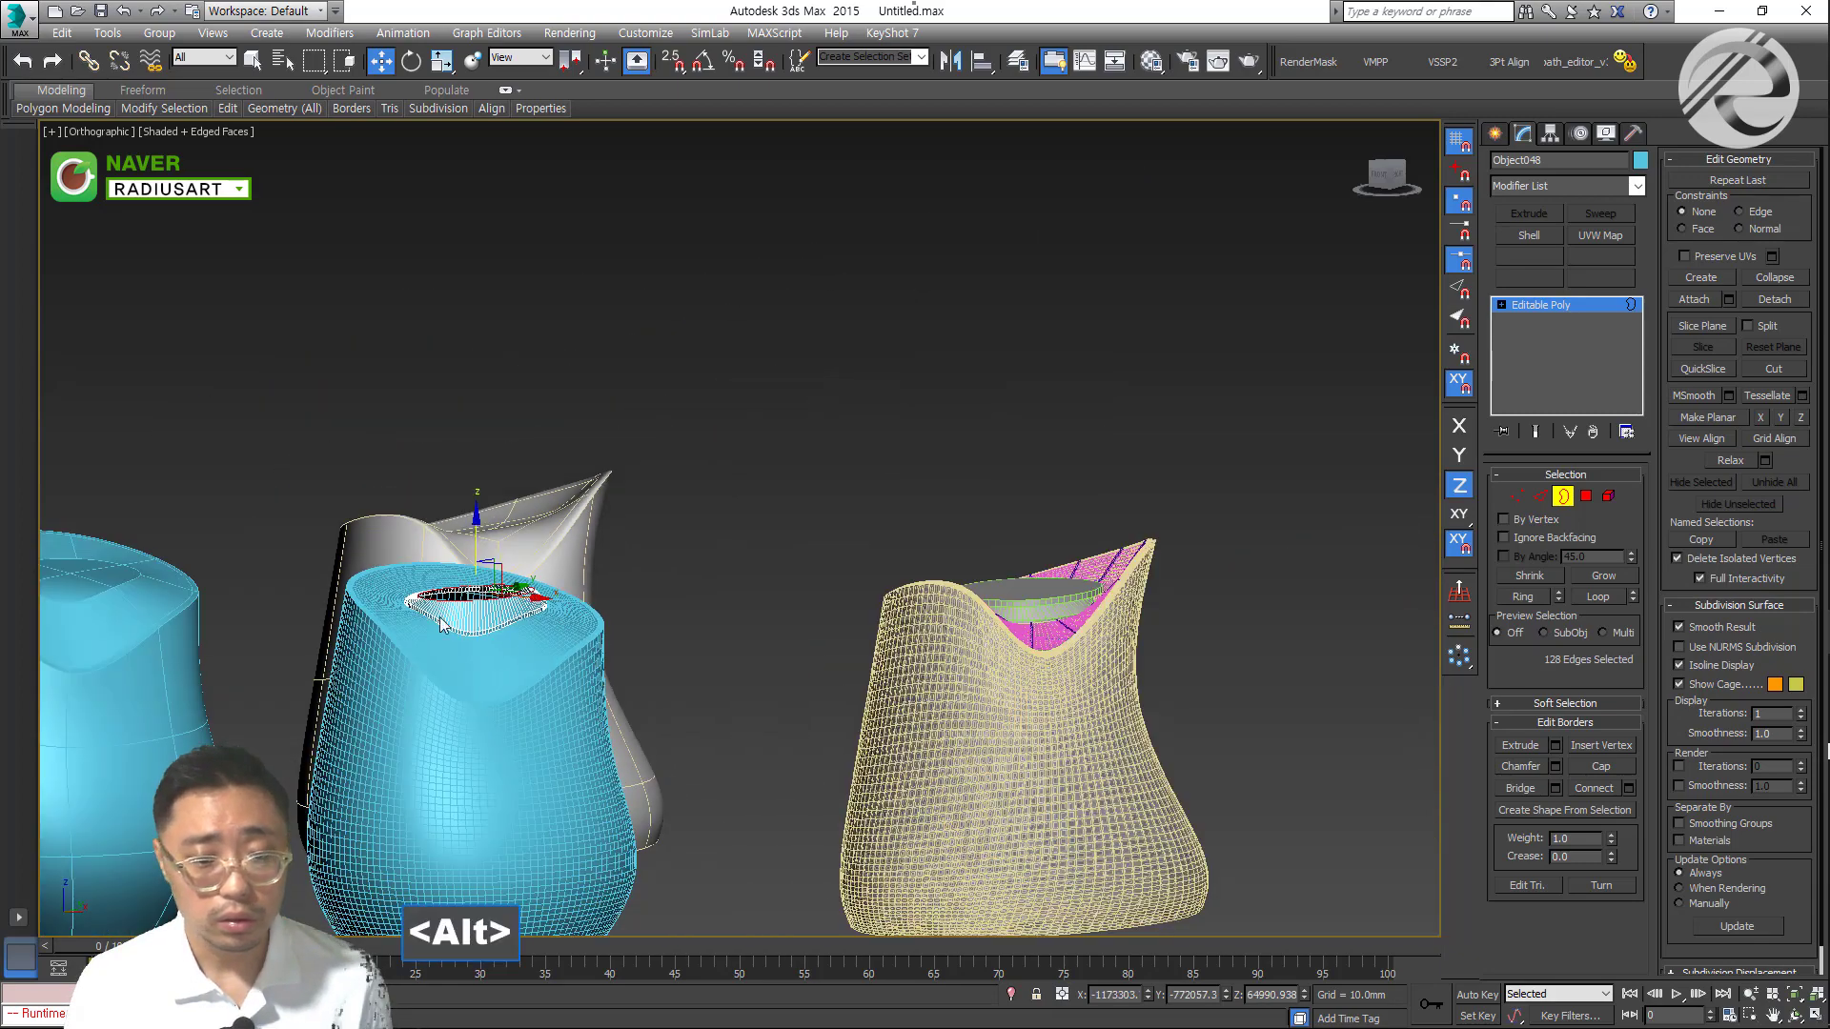
pyautogui.scroll(3, 444, 593)
pyautogui.moveTo(529, 593); pyautogui.dragTo(400, 617, button='middle')
pyautogui.scroll(2, 581, 620)
pyautogui.press('r')
pyautogui.press('w')
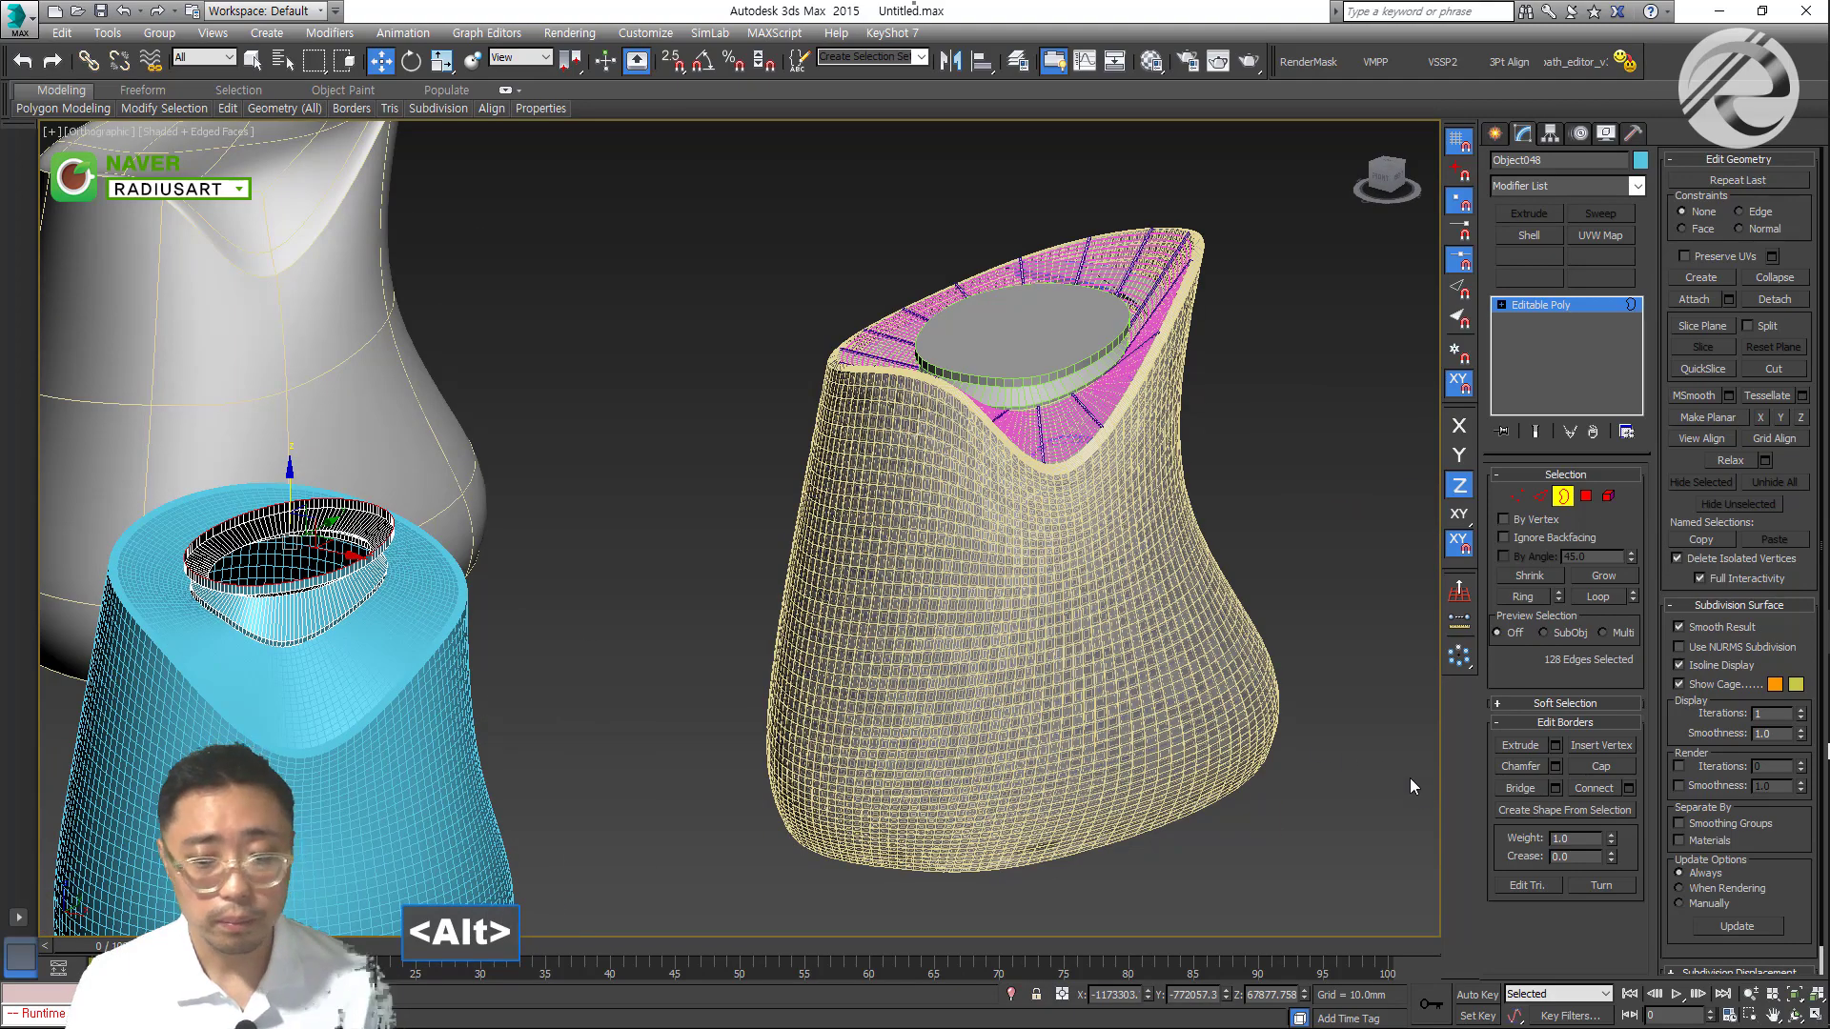
pyautogui.click(1600, 765)
pyautogui.click(565, 612)
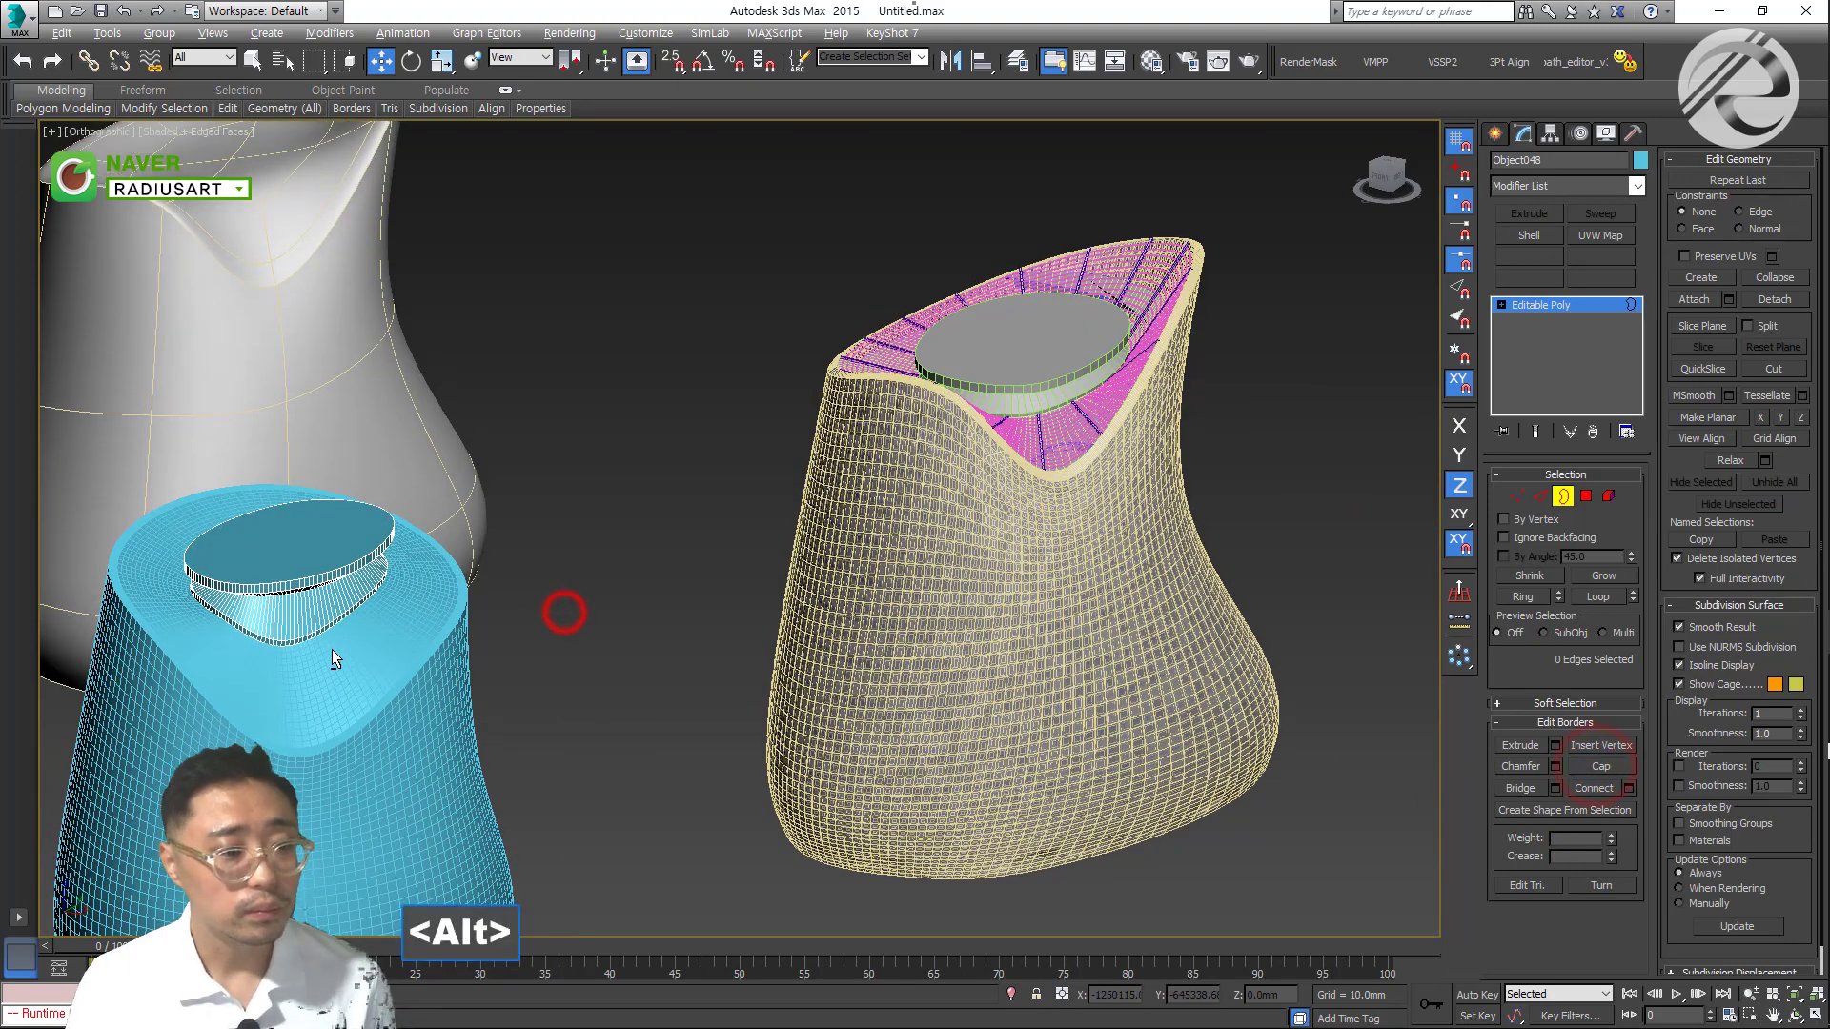
# Select the capped disc's top vertices from the front in wireframe and lower them to thin the disc
pyautogui.keyDown('alt'); pyautogui.moveTo(331, 649); pyautogui.dragTo(536, 593, button='middle'); pyautogui.keyUp('alt')
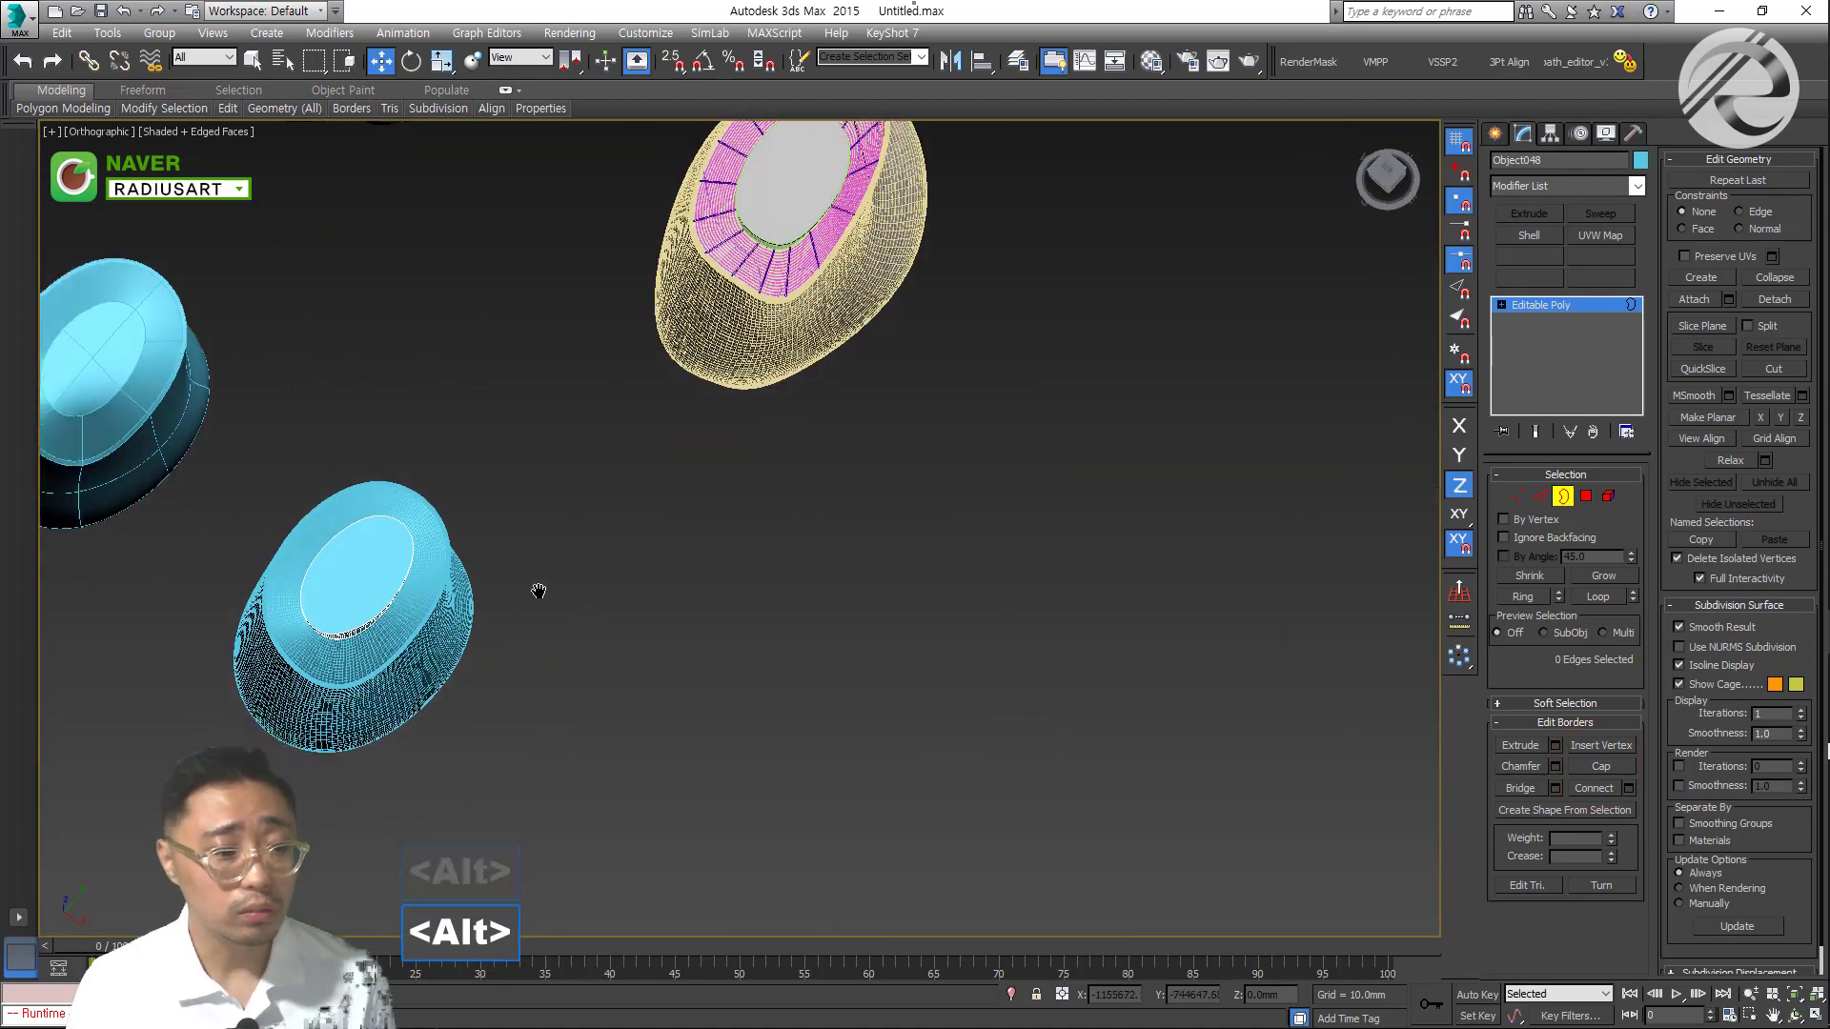
pyautogui.scroll(5, 522, 516)
pyautogui.keyDown('alt'); pyautogui.moveTo(522, 516); pyautogui.dragTo(649, 476, button='middle'); pyautogui.keyUp('alt')
pyautogui.press('4')
pyautogui.click(663, 363)
pyautogui.press('v')
pyautogui.press('f')
pyautogui.press('z')
pyautogui.press('1')
pyautogui.press('F3')
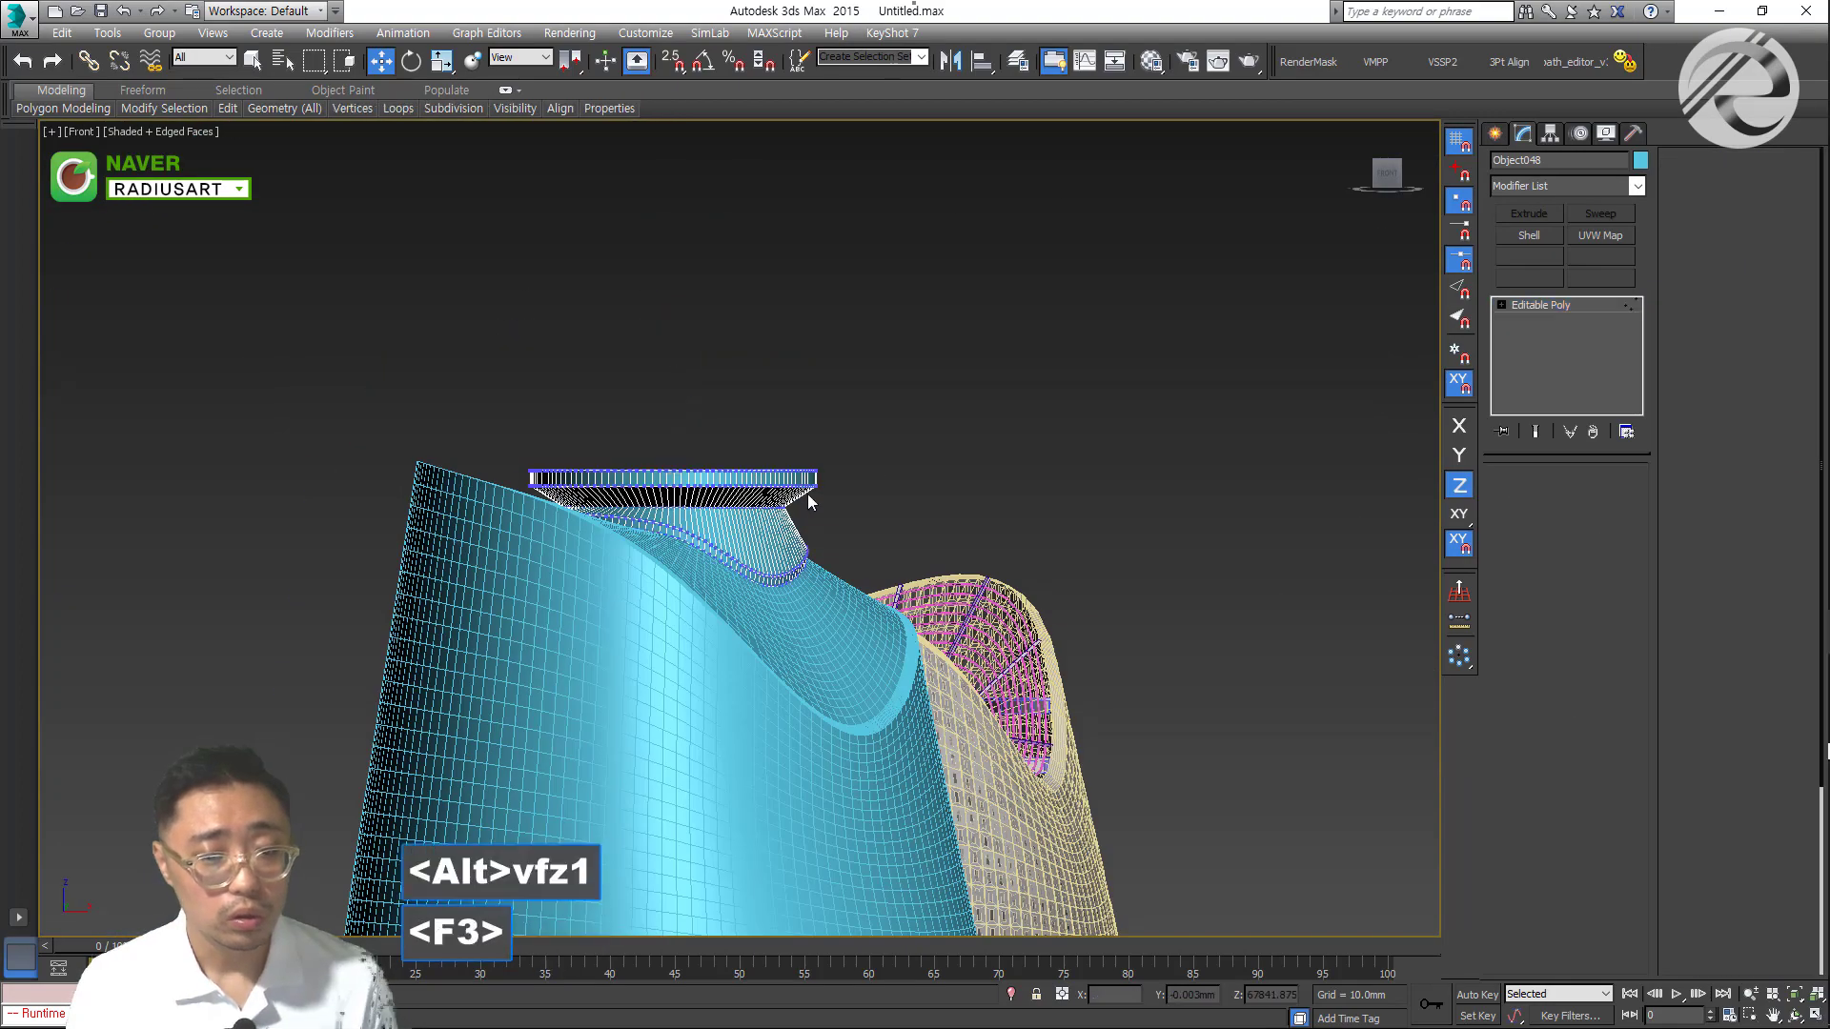
pyautogui.click(869, 472)
pyautogui.scroll(4, 294, 435)
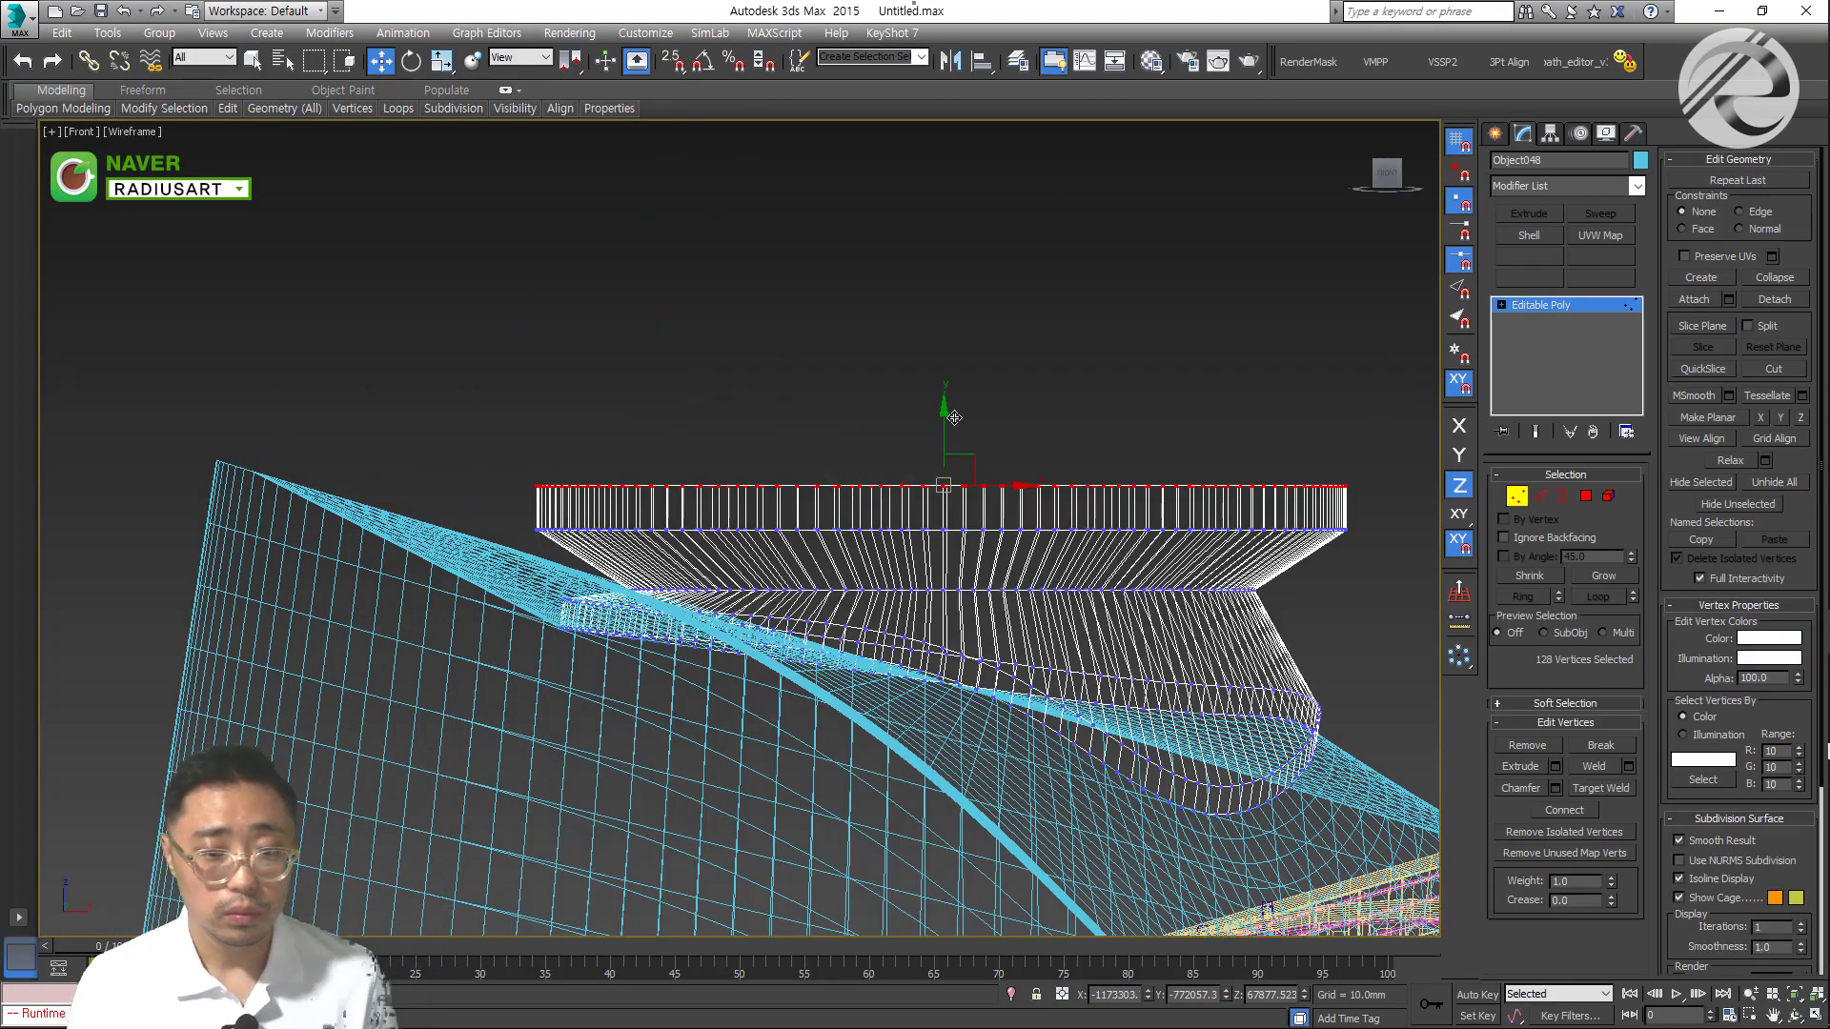
pyautogui.moveTo(941, 418); pyautogui.dragTo(941, 429)
# Select the disc's upper and lower vertex rings together and lower them closer to the neck
pyautogui.moveTo(945, 430); pyautogui.dragTo(769, 449, button='middle')
pyautogui.click(1277, 512)
pyautogui.moveTo(1256, 577); pyautogui.dragTo(343, 467)
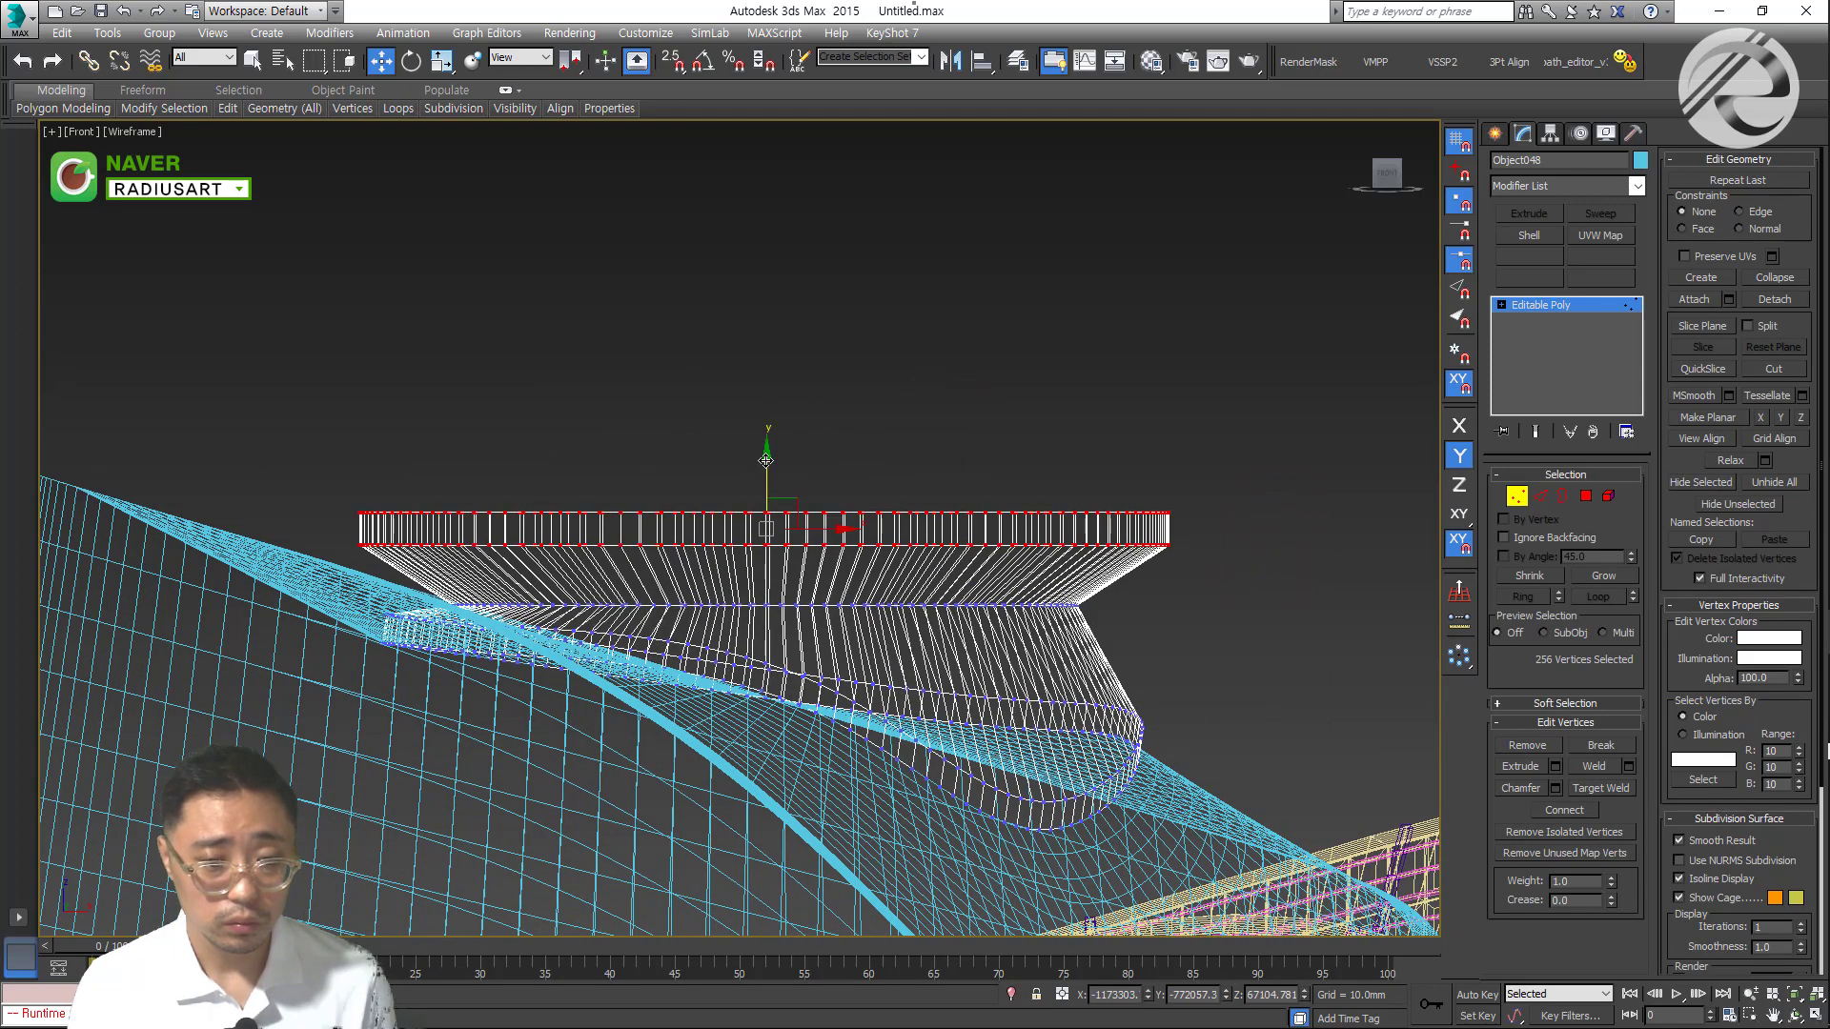
pyautogui.moveTo(768, 464); pyautogui.dragTo(768, 471)
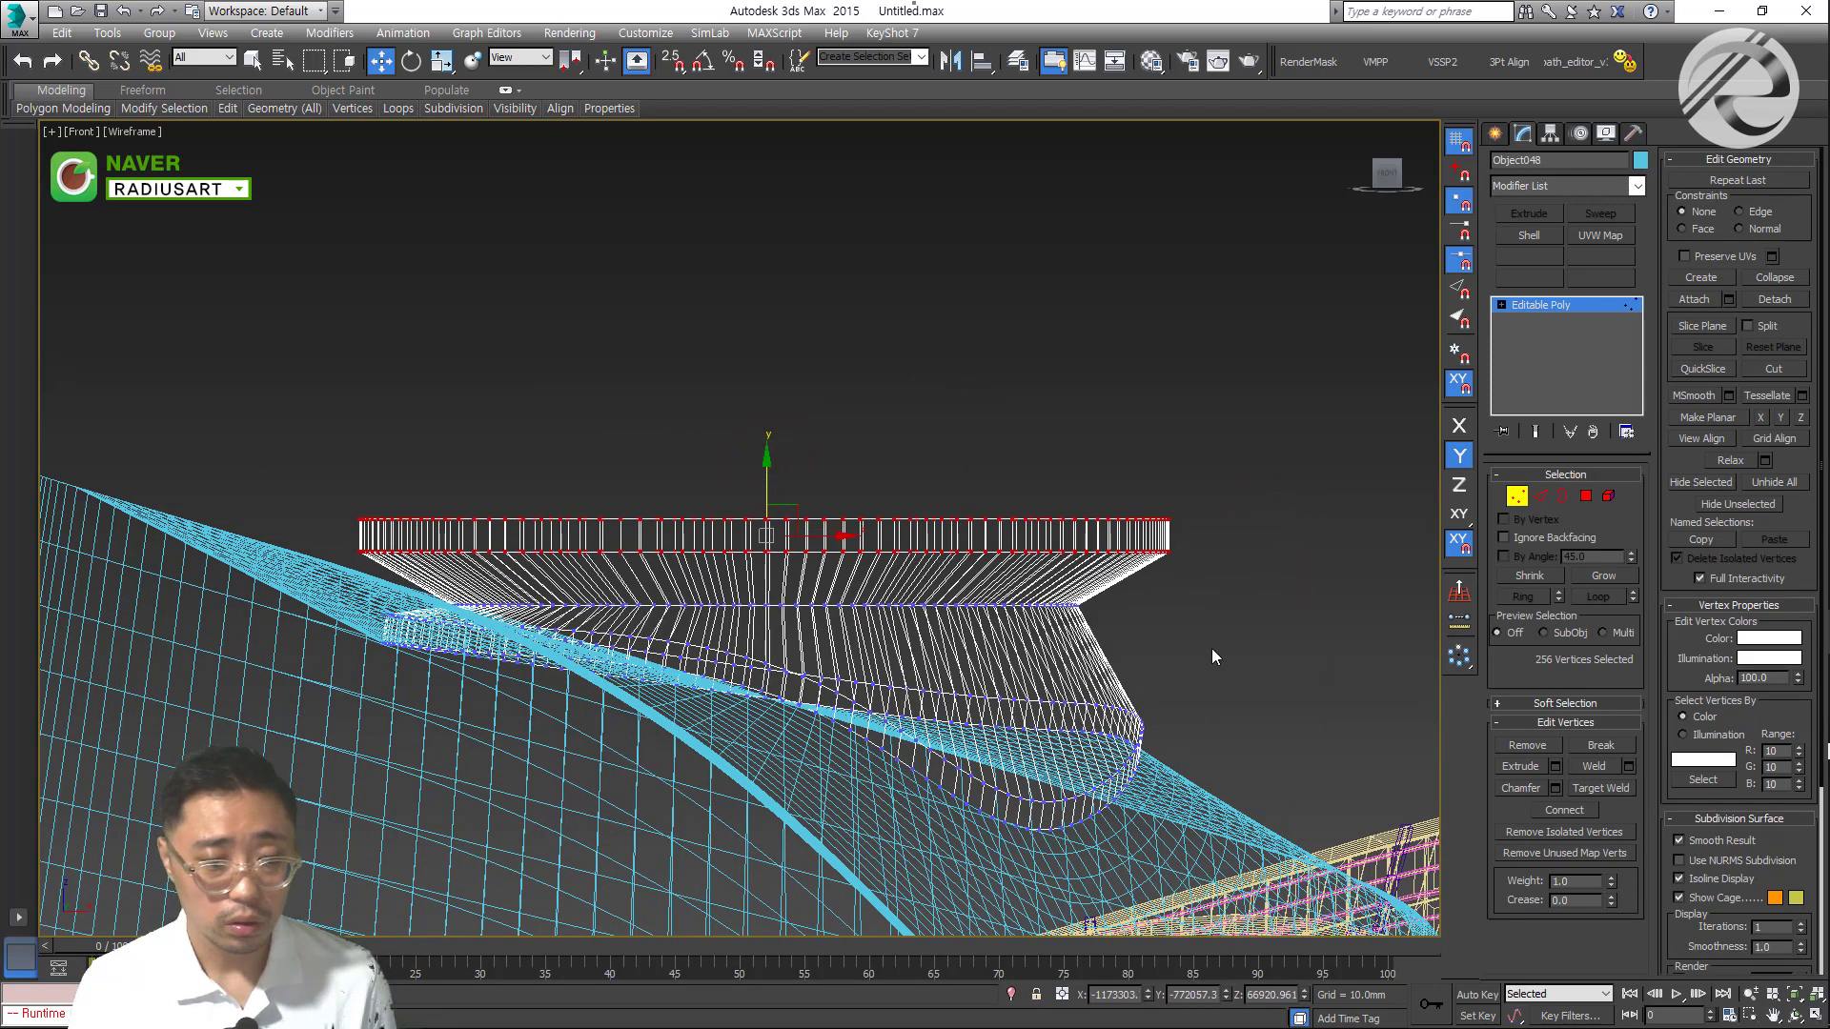
# Restore shaded display, leave vertex editing and clear the object selection
pyautogui.moveTo(688, 600)
pyautogui.keyDown('alt'); pyautogui.mouseDown(button='middle')
pyautogui.moveTo(900, 688)
pyautogui.moveTo(773, 629)
pyautogui.mouseUp(button='middle'); pyautogui.keyUp('alt')
pyautogui.press('F3')
pyautogui.scroll(-4, 797, 609)
pyautogui.scroll(-5, 899, 688)
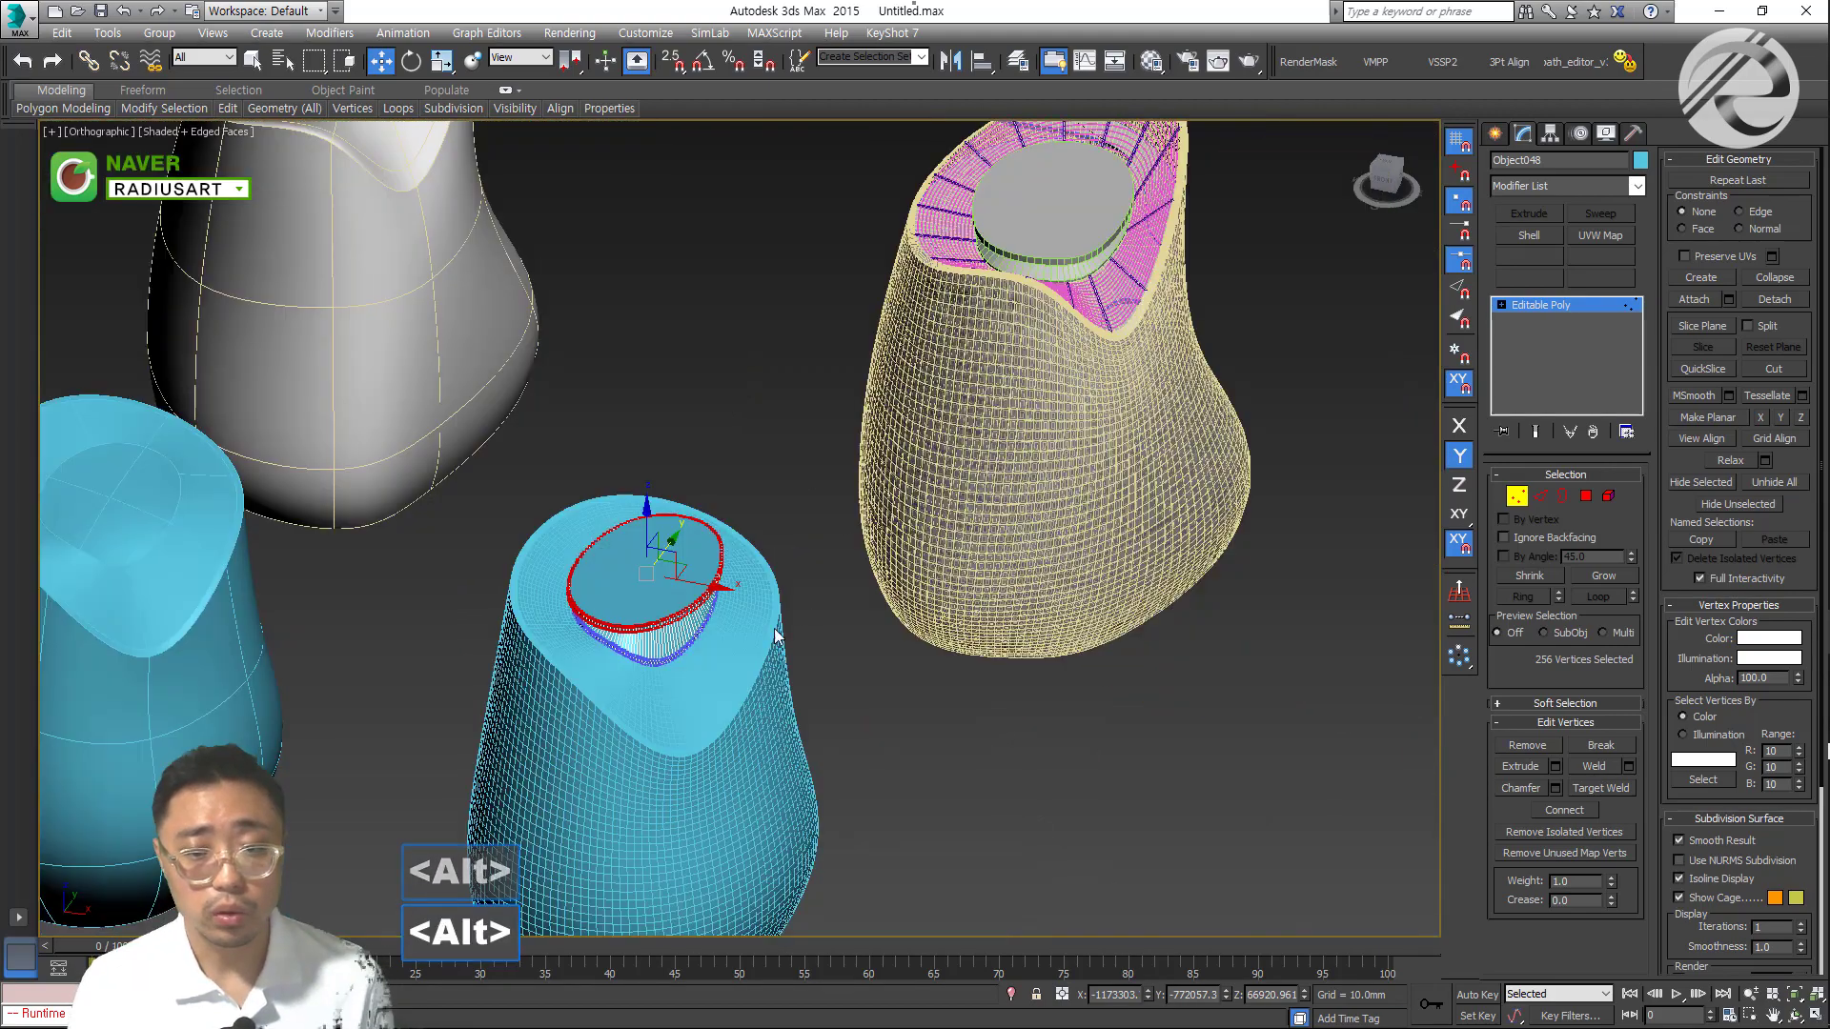
pyautogui.click(1494, 133)
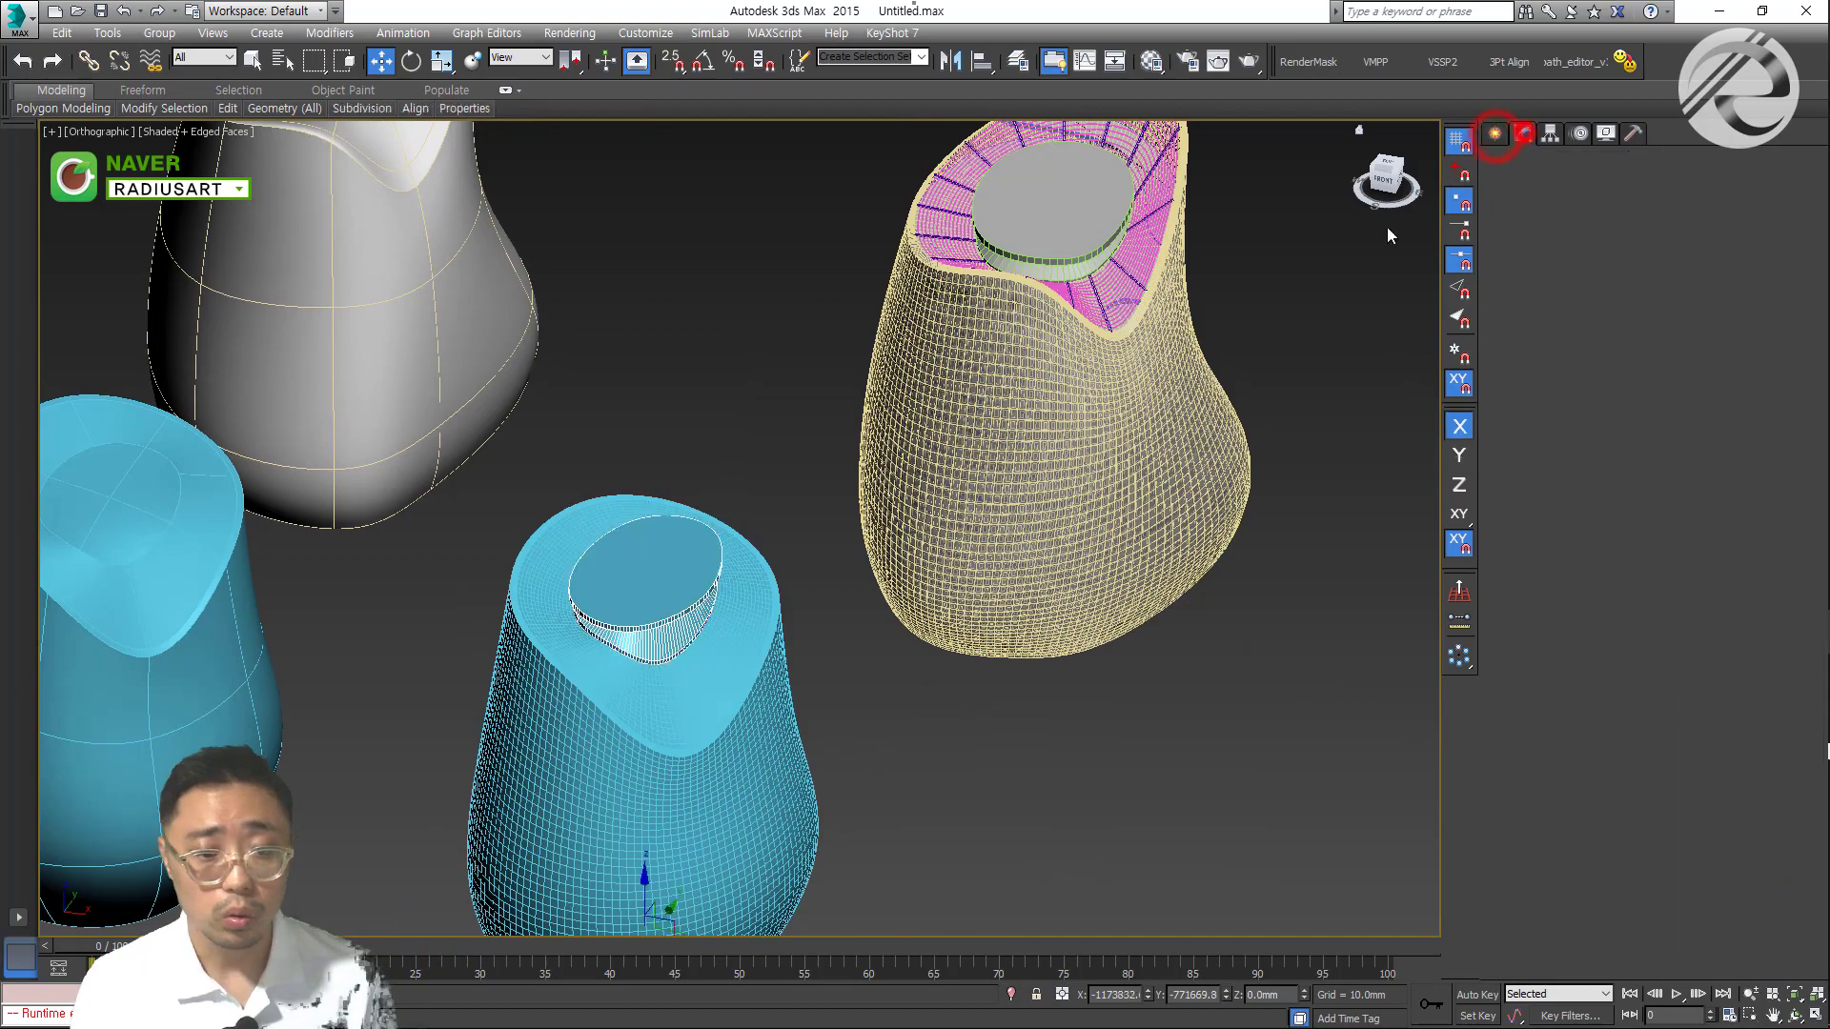
pyautogui.click(1029, 780)
pyautogui.moveTo(836, 791); pyautogui.dragTo(848, 768, button='middle')
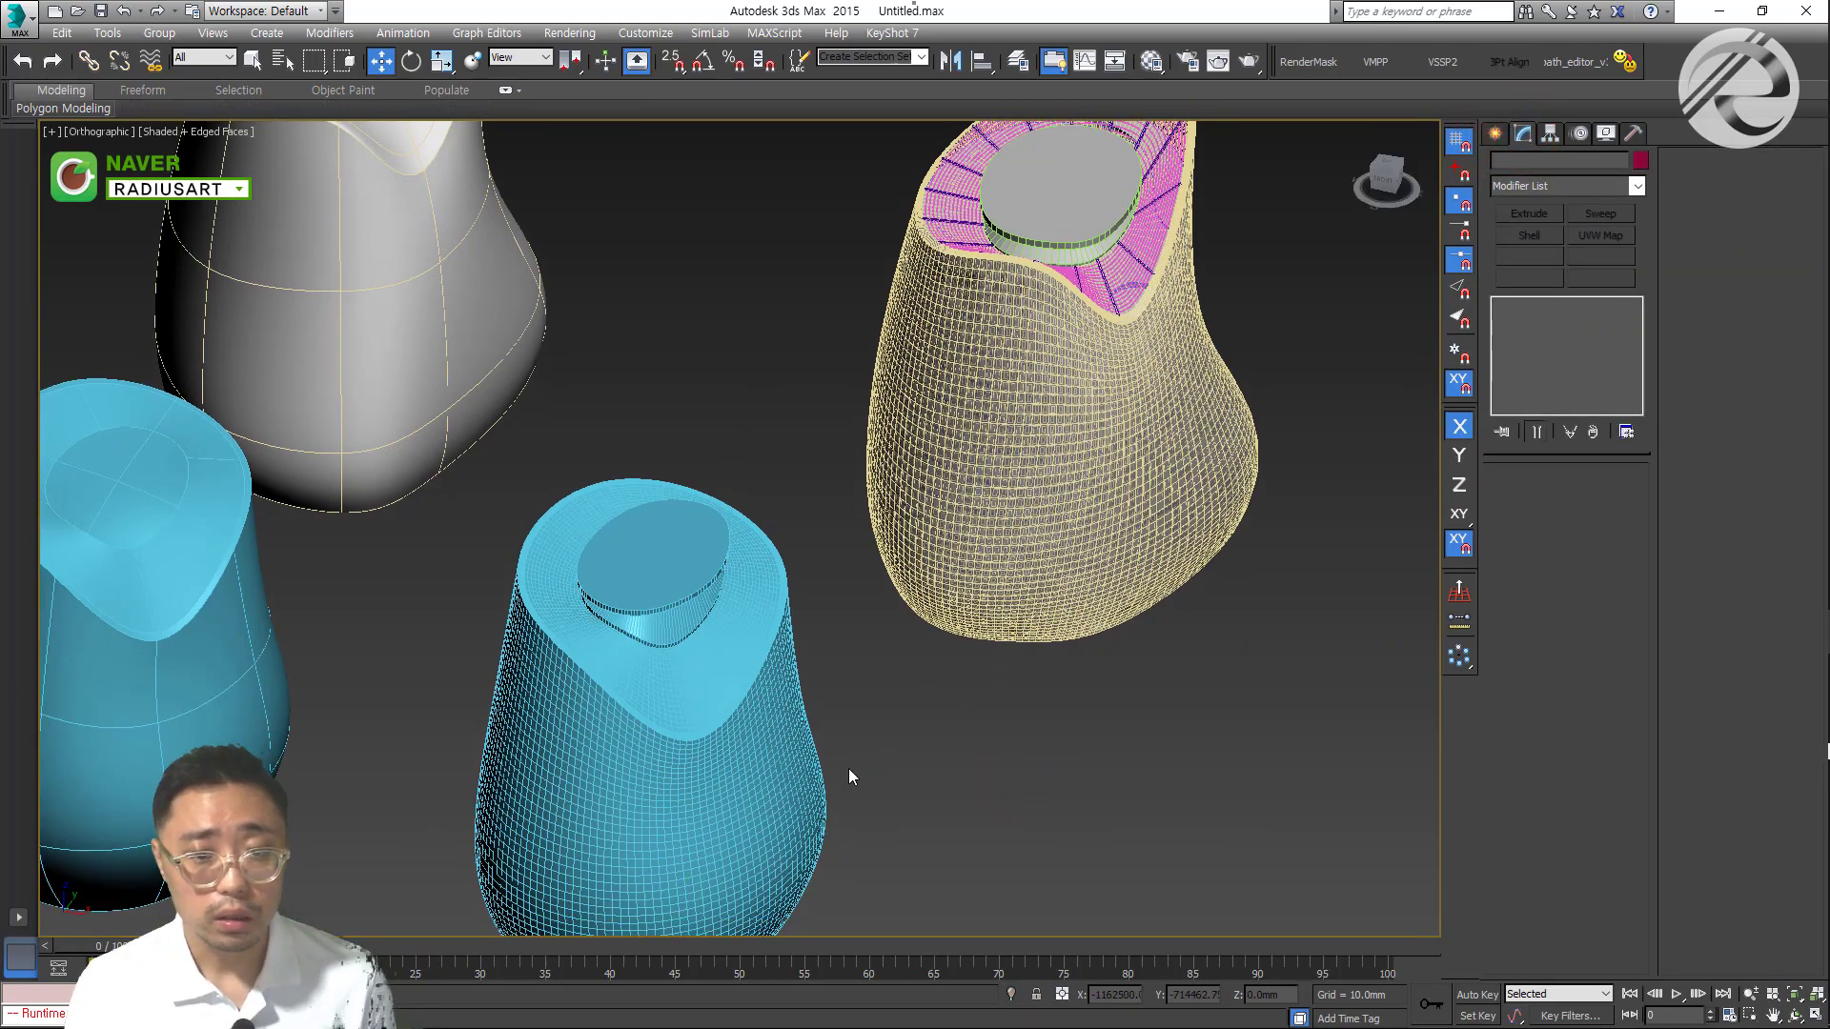
# Examine the panel pattern on the reference vessel's body up close and compare it with the new body's mesh
pyautogui.click(1029, 449)
pyautogui.scroll(3, 1029, 449)
pyautogui.keyDown('alt'); pyautogui.moveTo(1029, 449); pyautogui.dragTo(857, 543, button='middle'); pyautogui.keyUp('alt')
pyautogui.scroll(5, 873, 502)
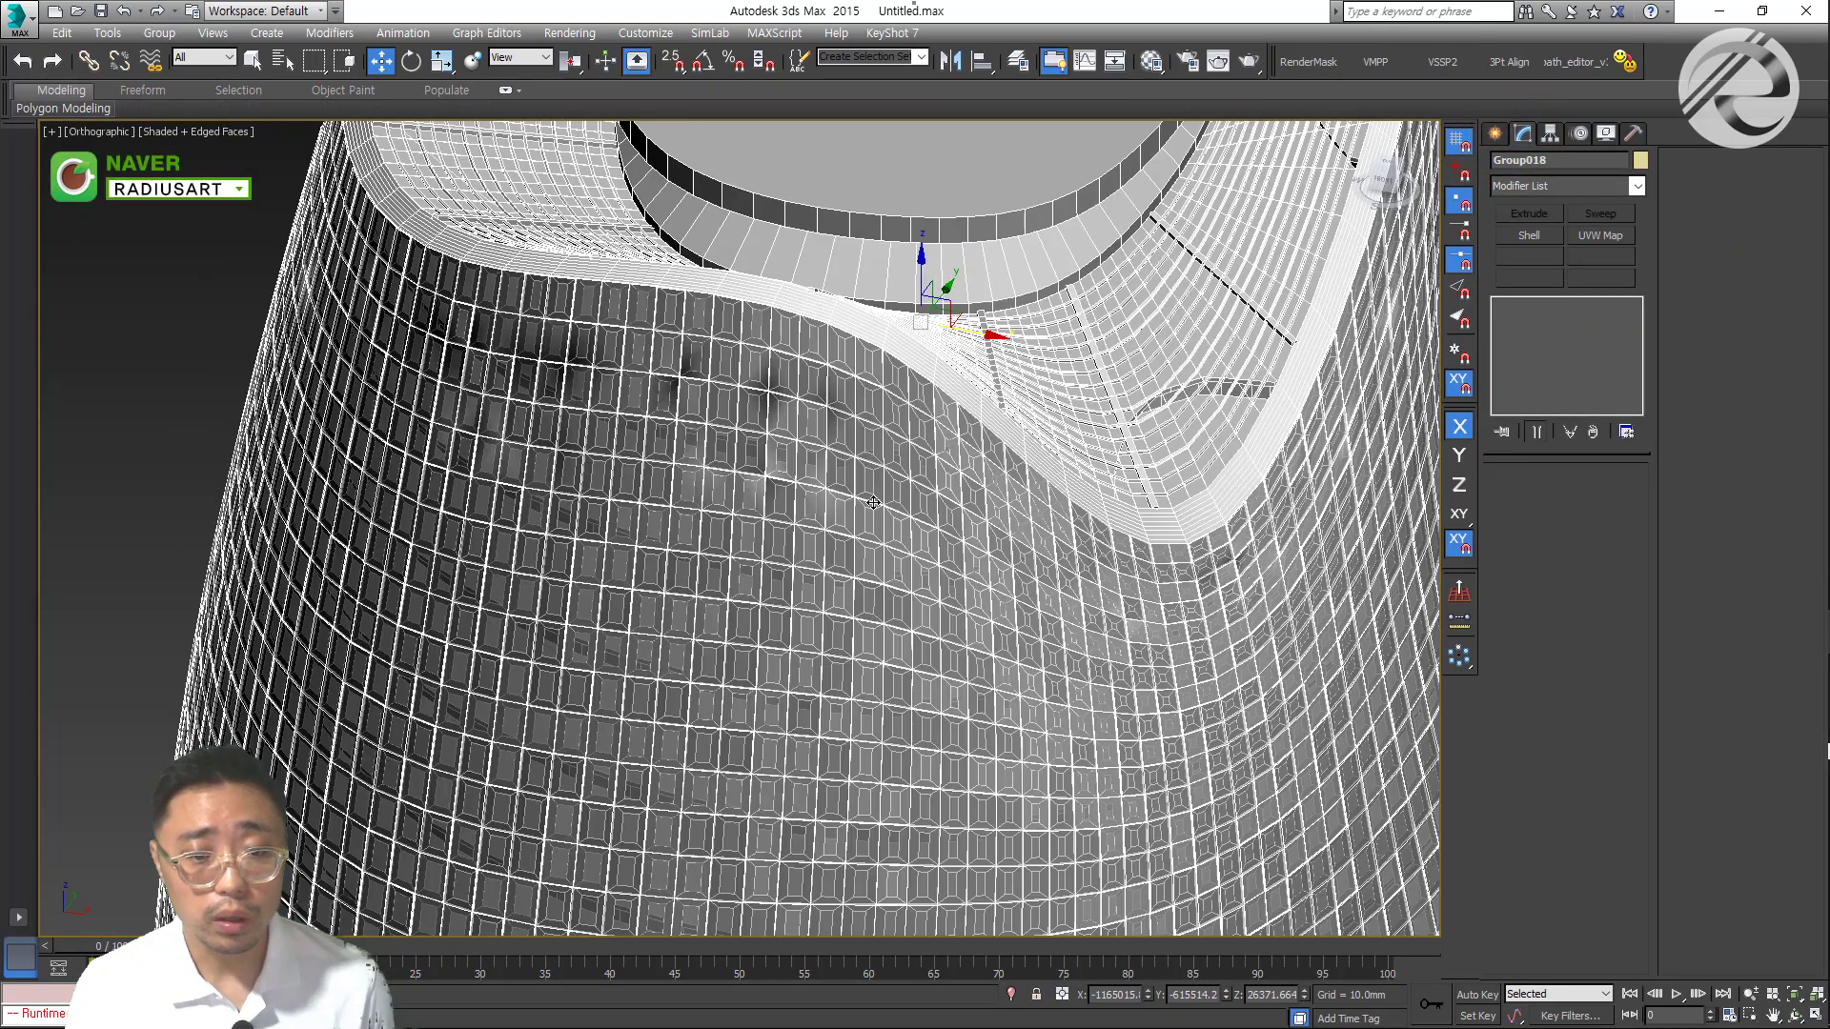
pyautogui.scroll(-8, 821, 430)
pyautogui.click(588, 640)
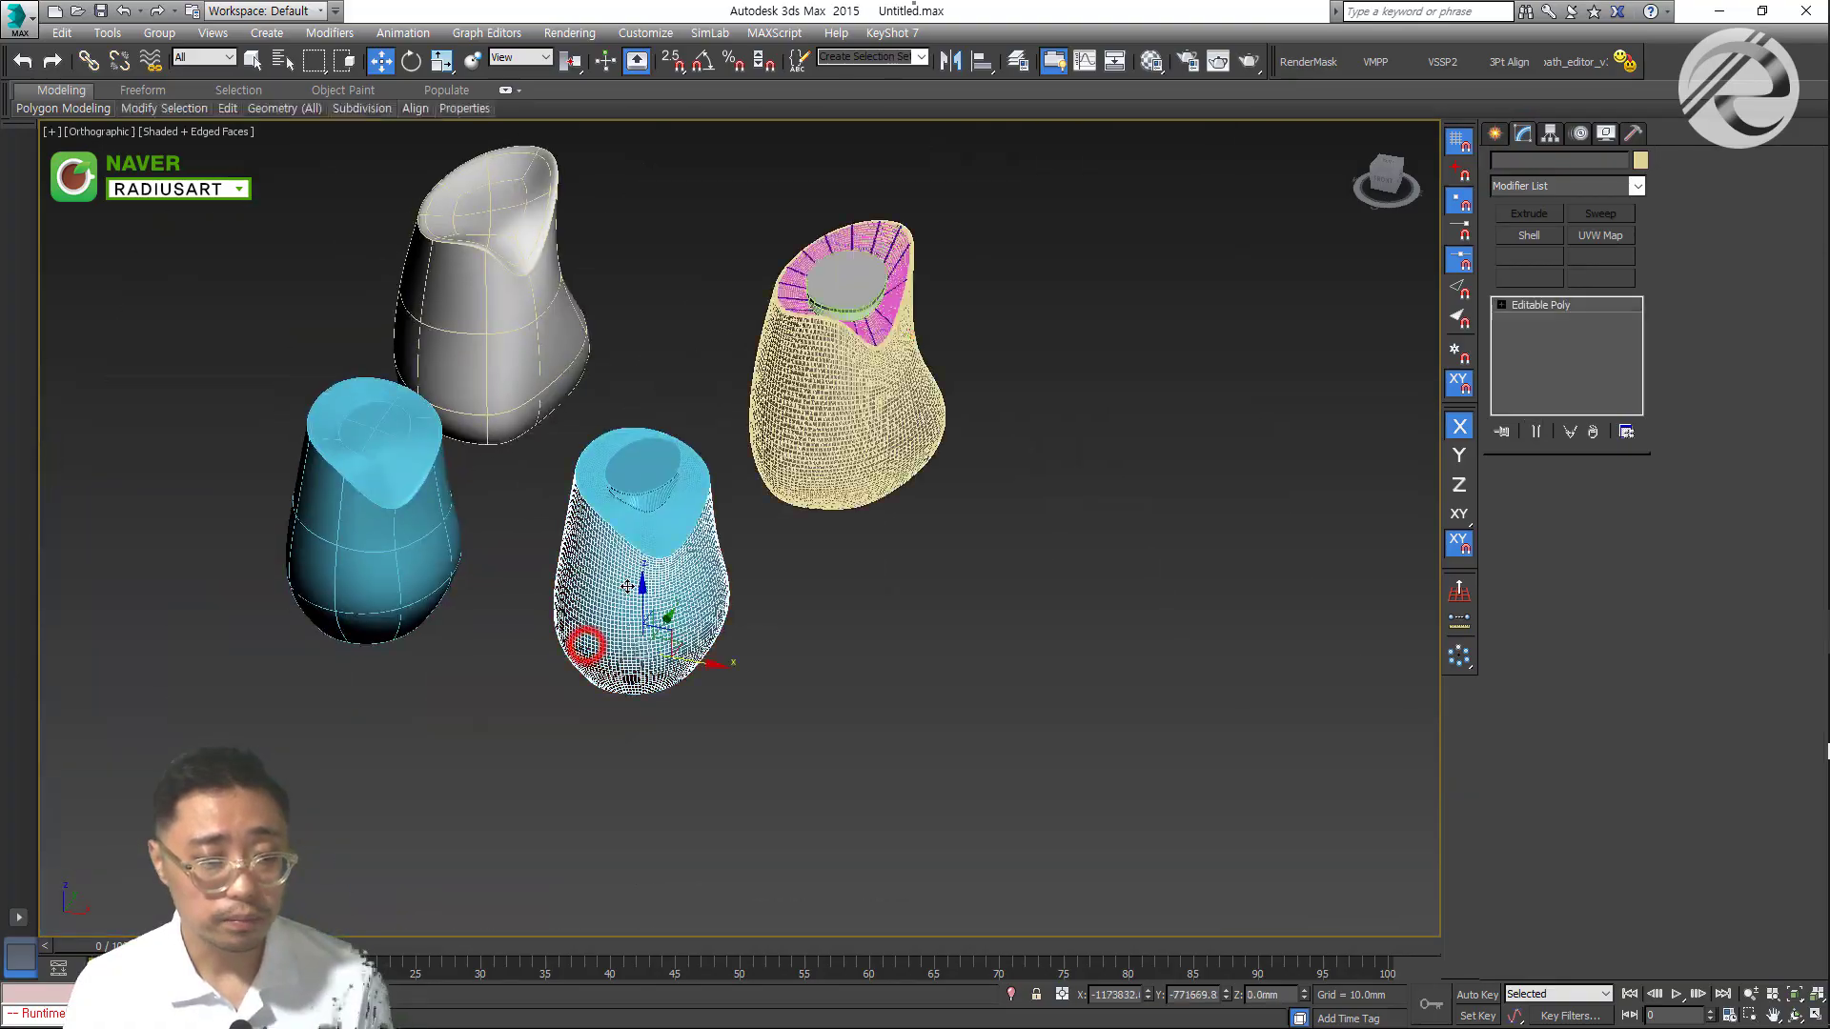
pyautogui.scroll(5, 619, 595)
pyautogui.keyDown('alt'); pyautogui.moveTo(619, 596); pyautogui.dragTo(593, 665, button='middle'); pyautogui.keyUp('alt')
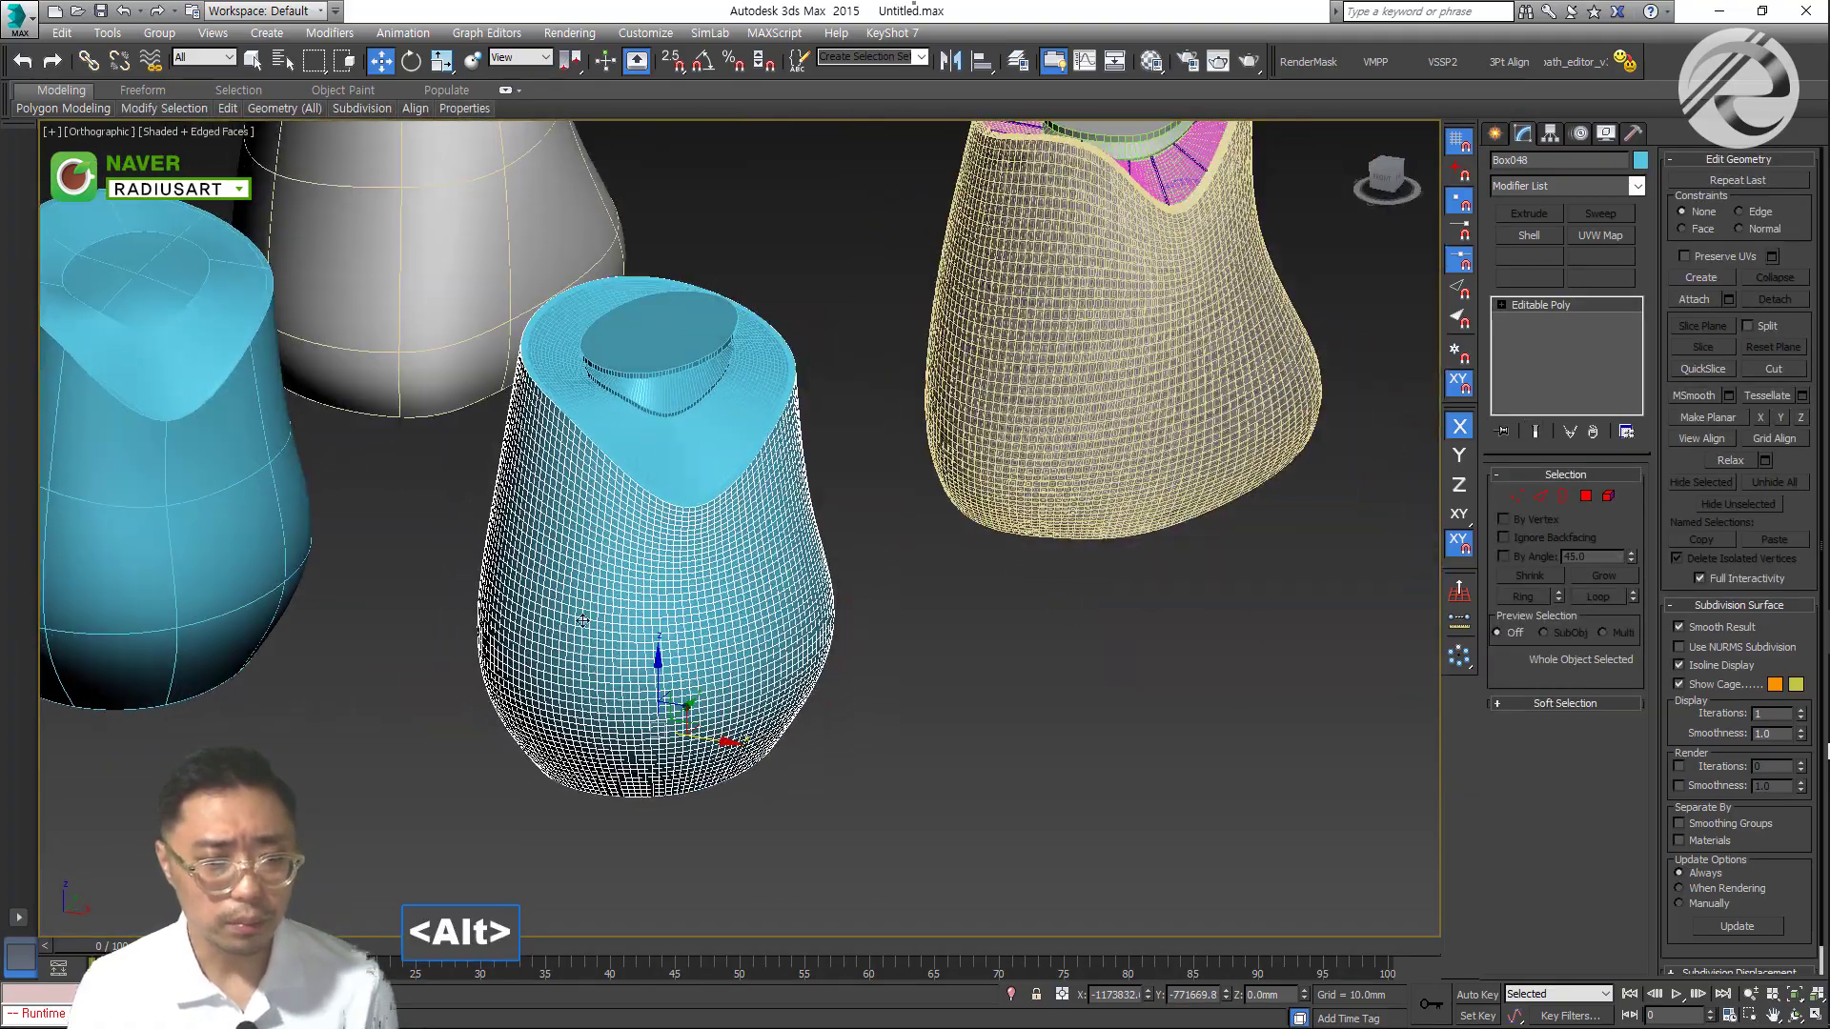
pyautogui.scroll(2, 582, 621)
pyautogui.scroll(8, 807, 433)
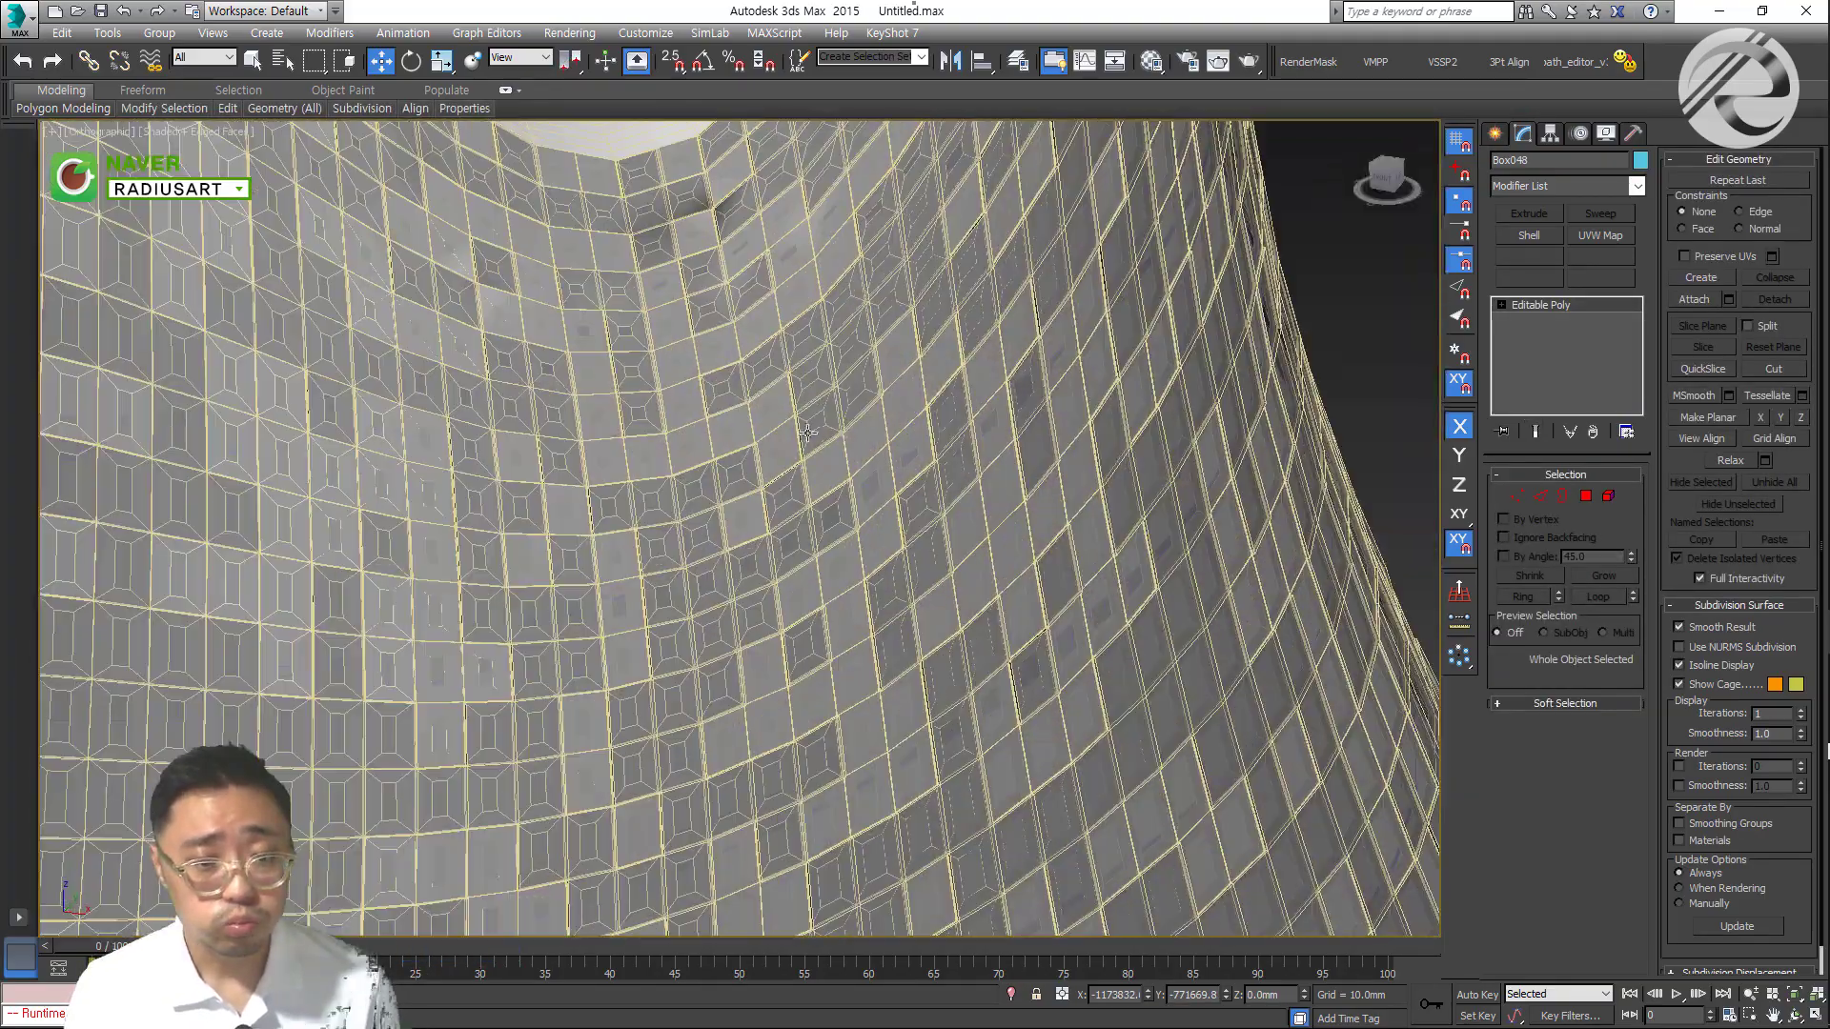
pyautogui.scroll(6, 807, 433)
pyautogui.click(795, 414)
pyautogui.scroll(-3, 796, 414)
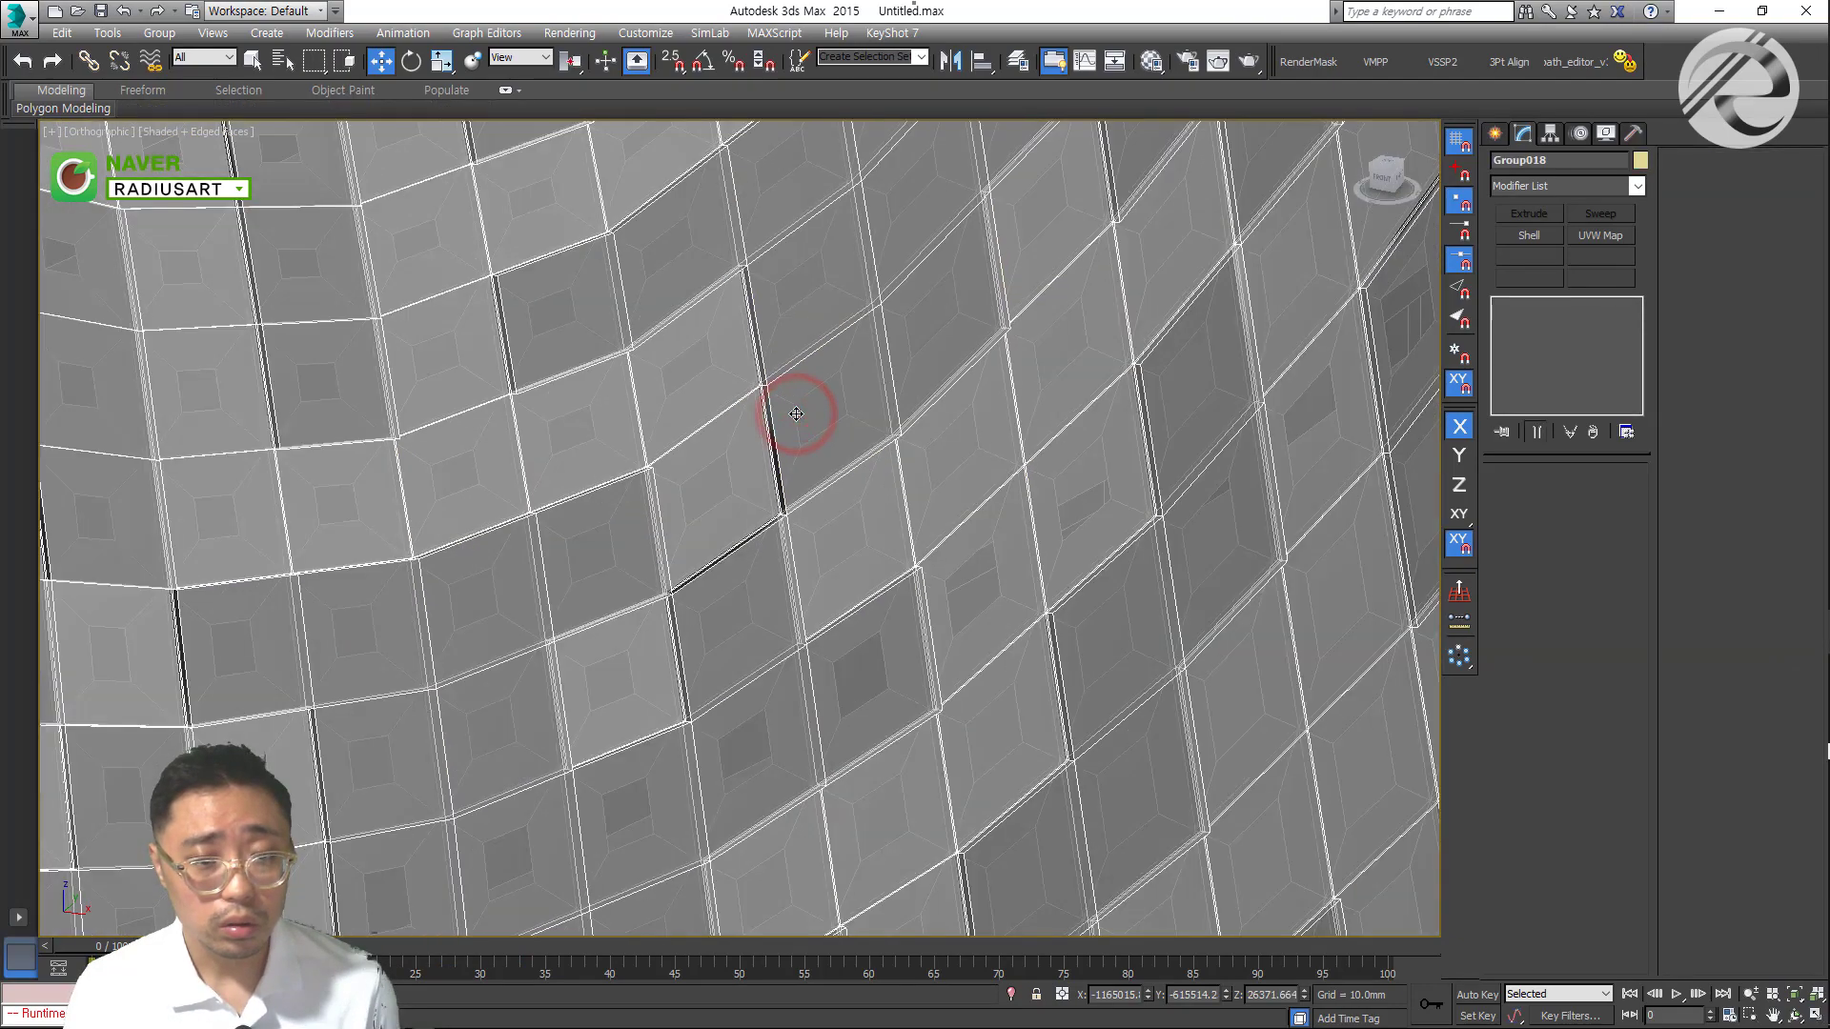
# Ungroup the reference vessel and select the shelled panel layer on its body
pyautogui.hotkey('ctrl', '5')
pyautogui.scroll(-8, 795, 413)
pyautogui.click(1139, 494)
pyautogui.scroll(8, 728, 483)
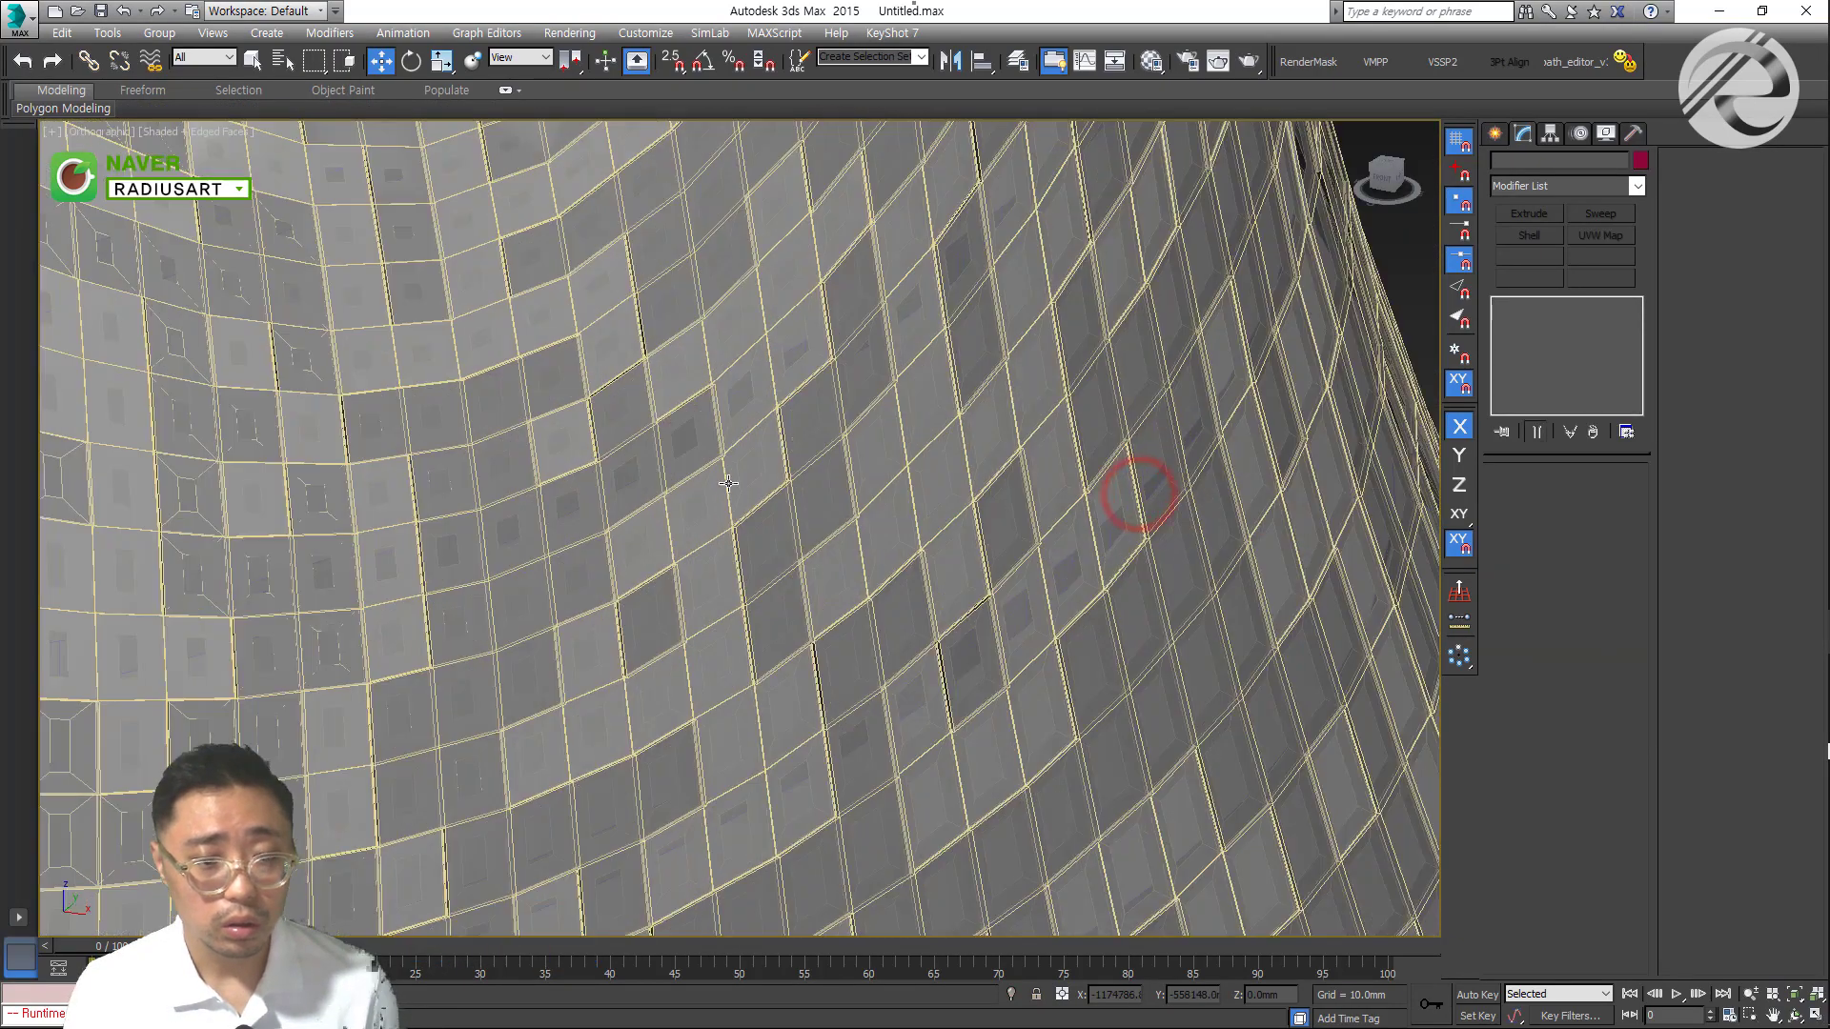
pyautogui.click(681, 508)
pyautogui.scroll(2, 686, 499)
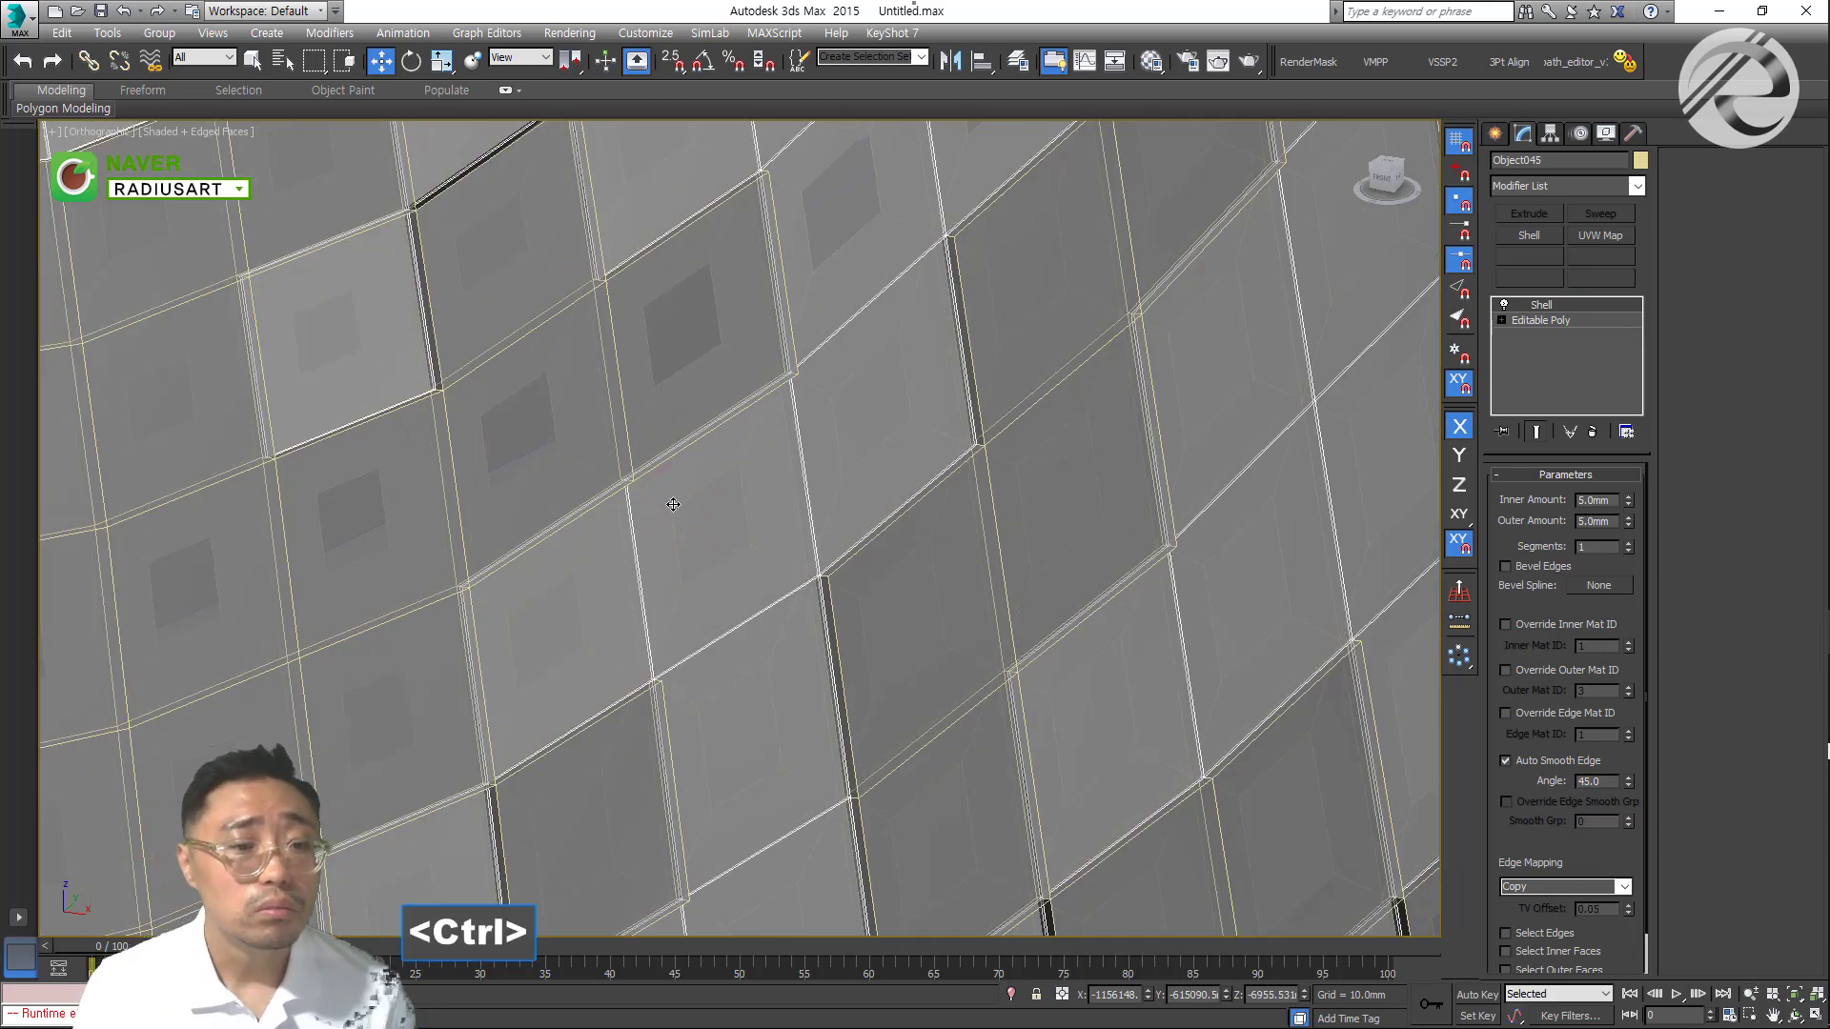
# Hide the reference's shelled panel layer to inspect the surface beneath it, and undo the hiding
pyautogui.hotkey('ctrl', '1')
pyautogui.scroll(-5, 672, 505)
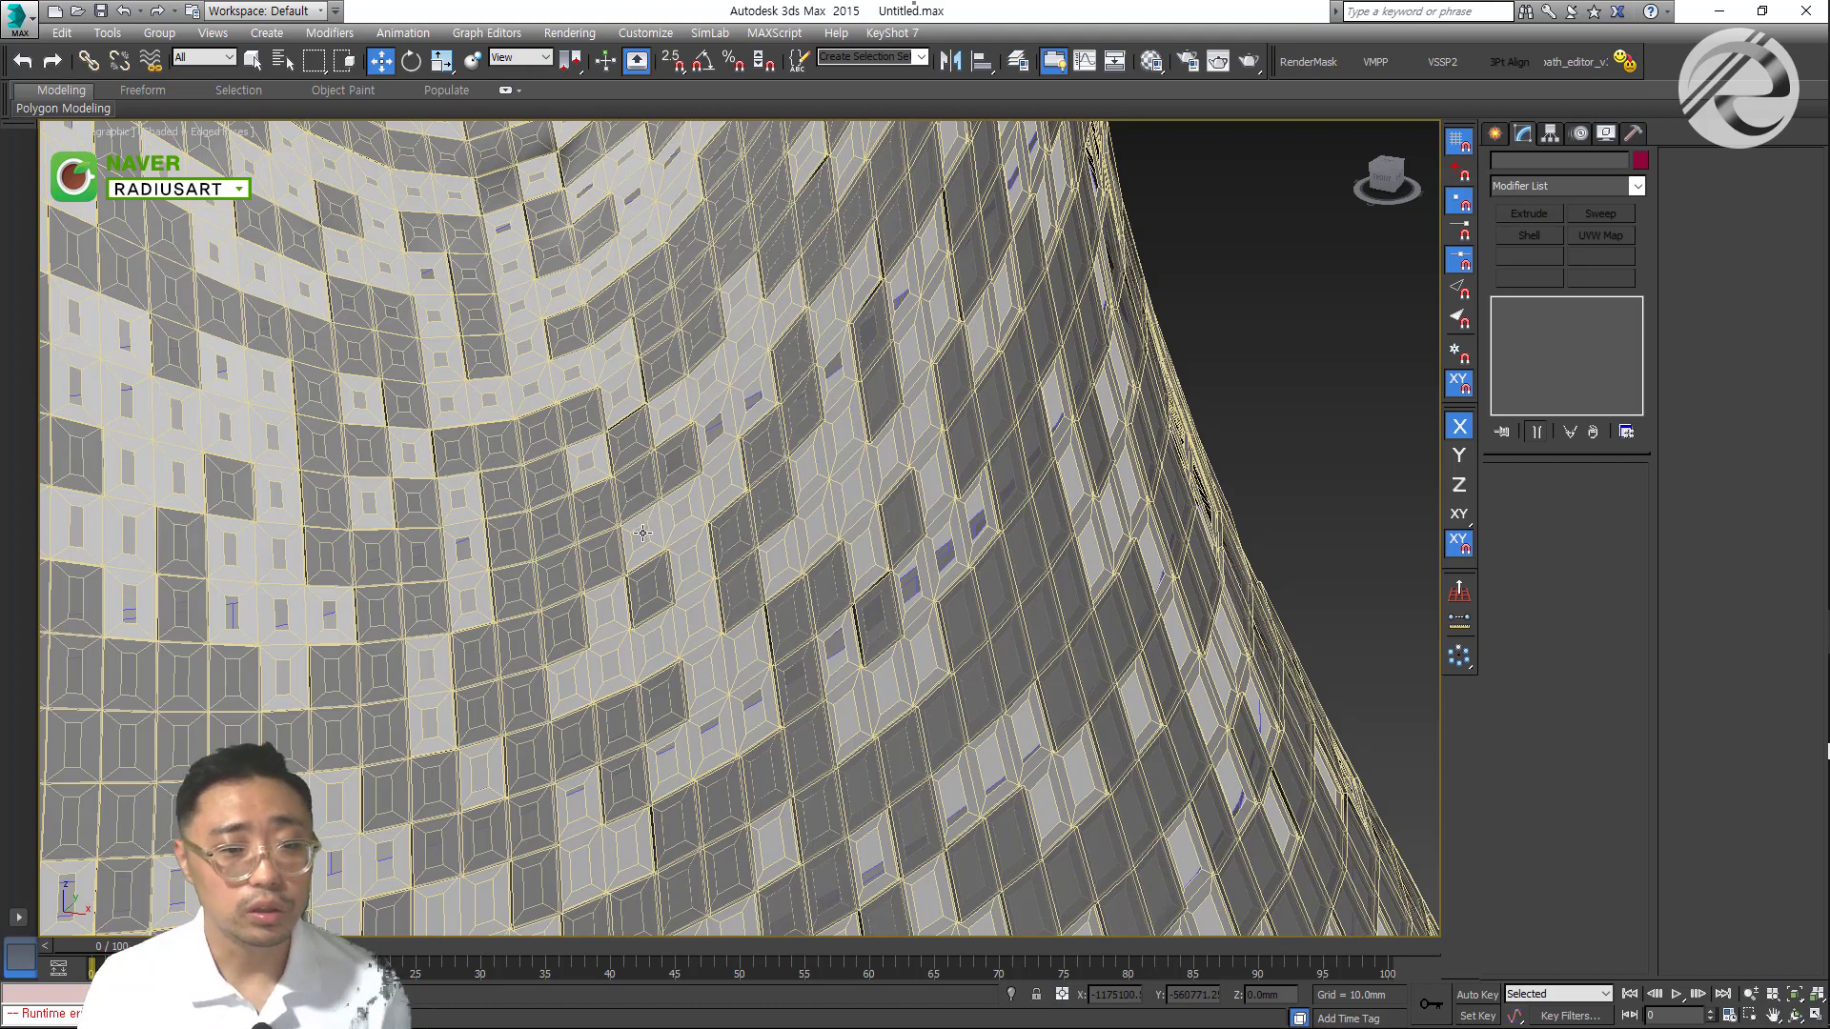
pyautogui.hotkey('ctrl', 'z')
pyautogui.scroll(6, 642, 438)
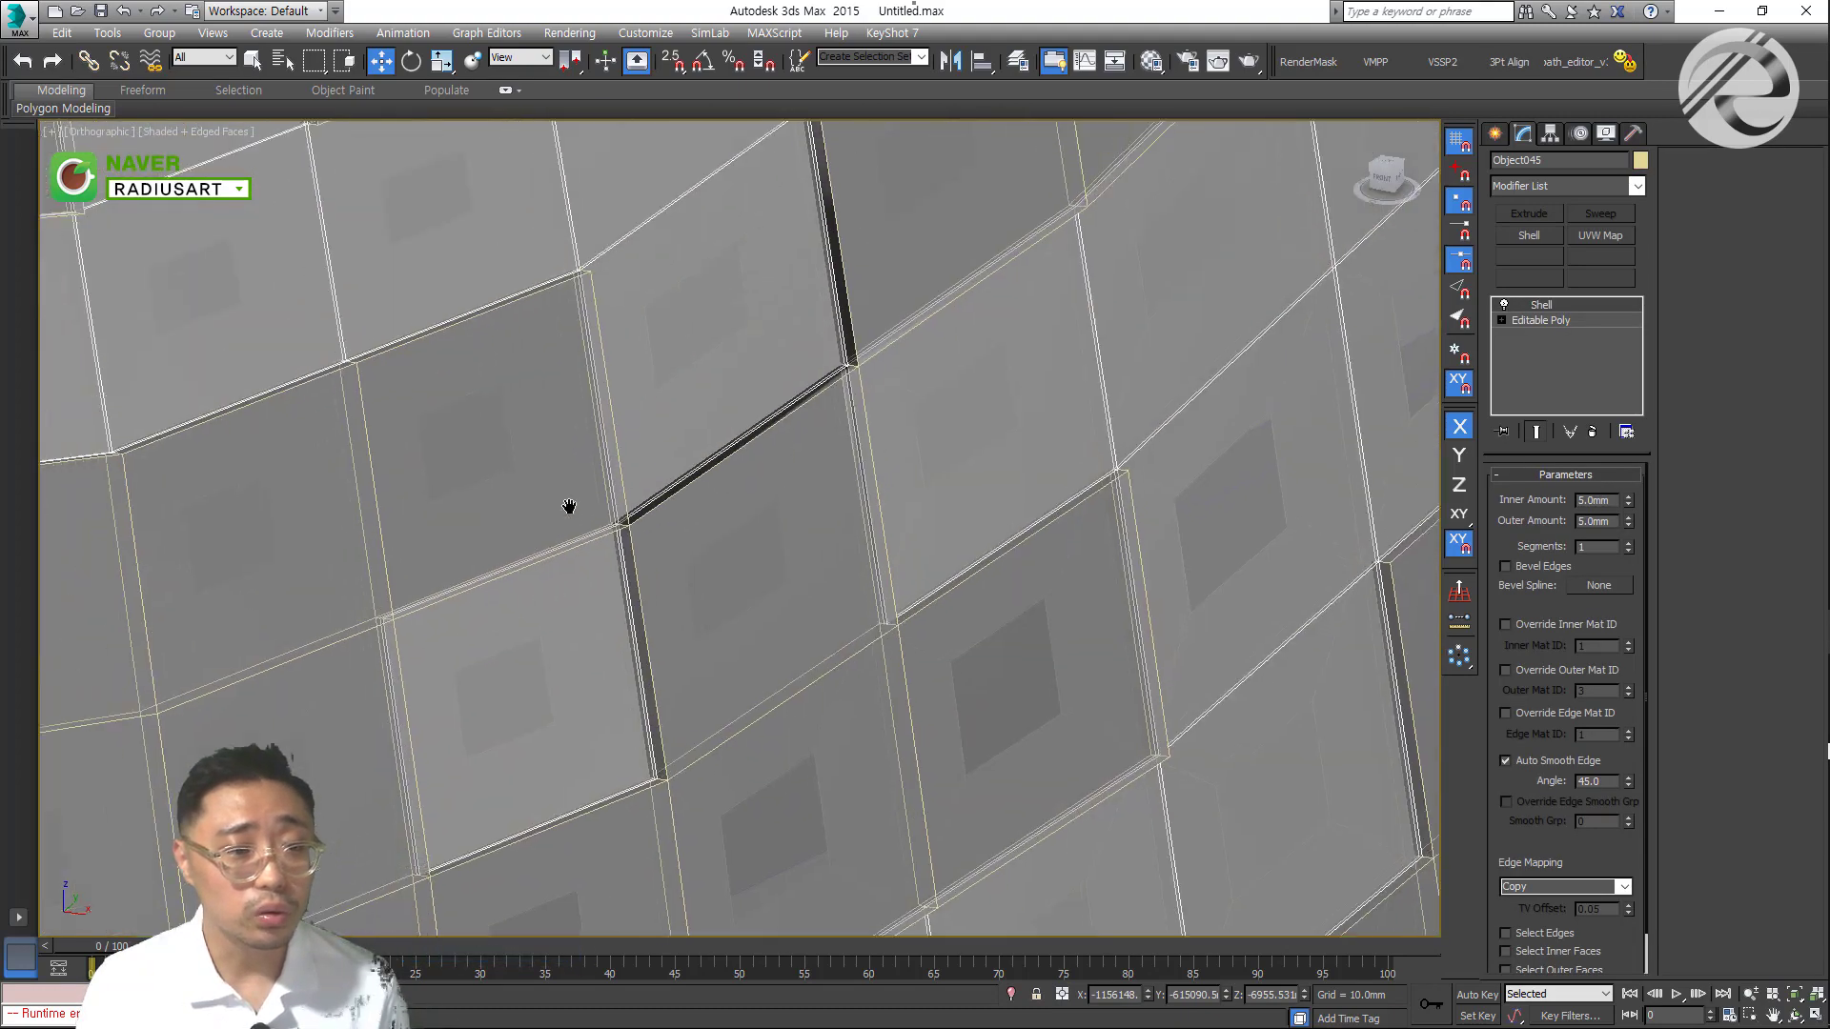
pyautogui.scroll(3, 563, 286)
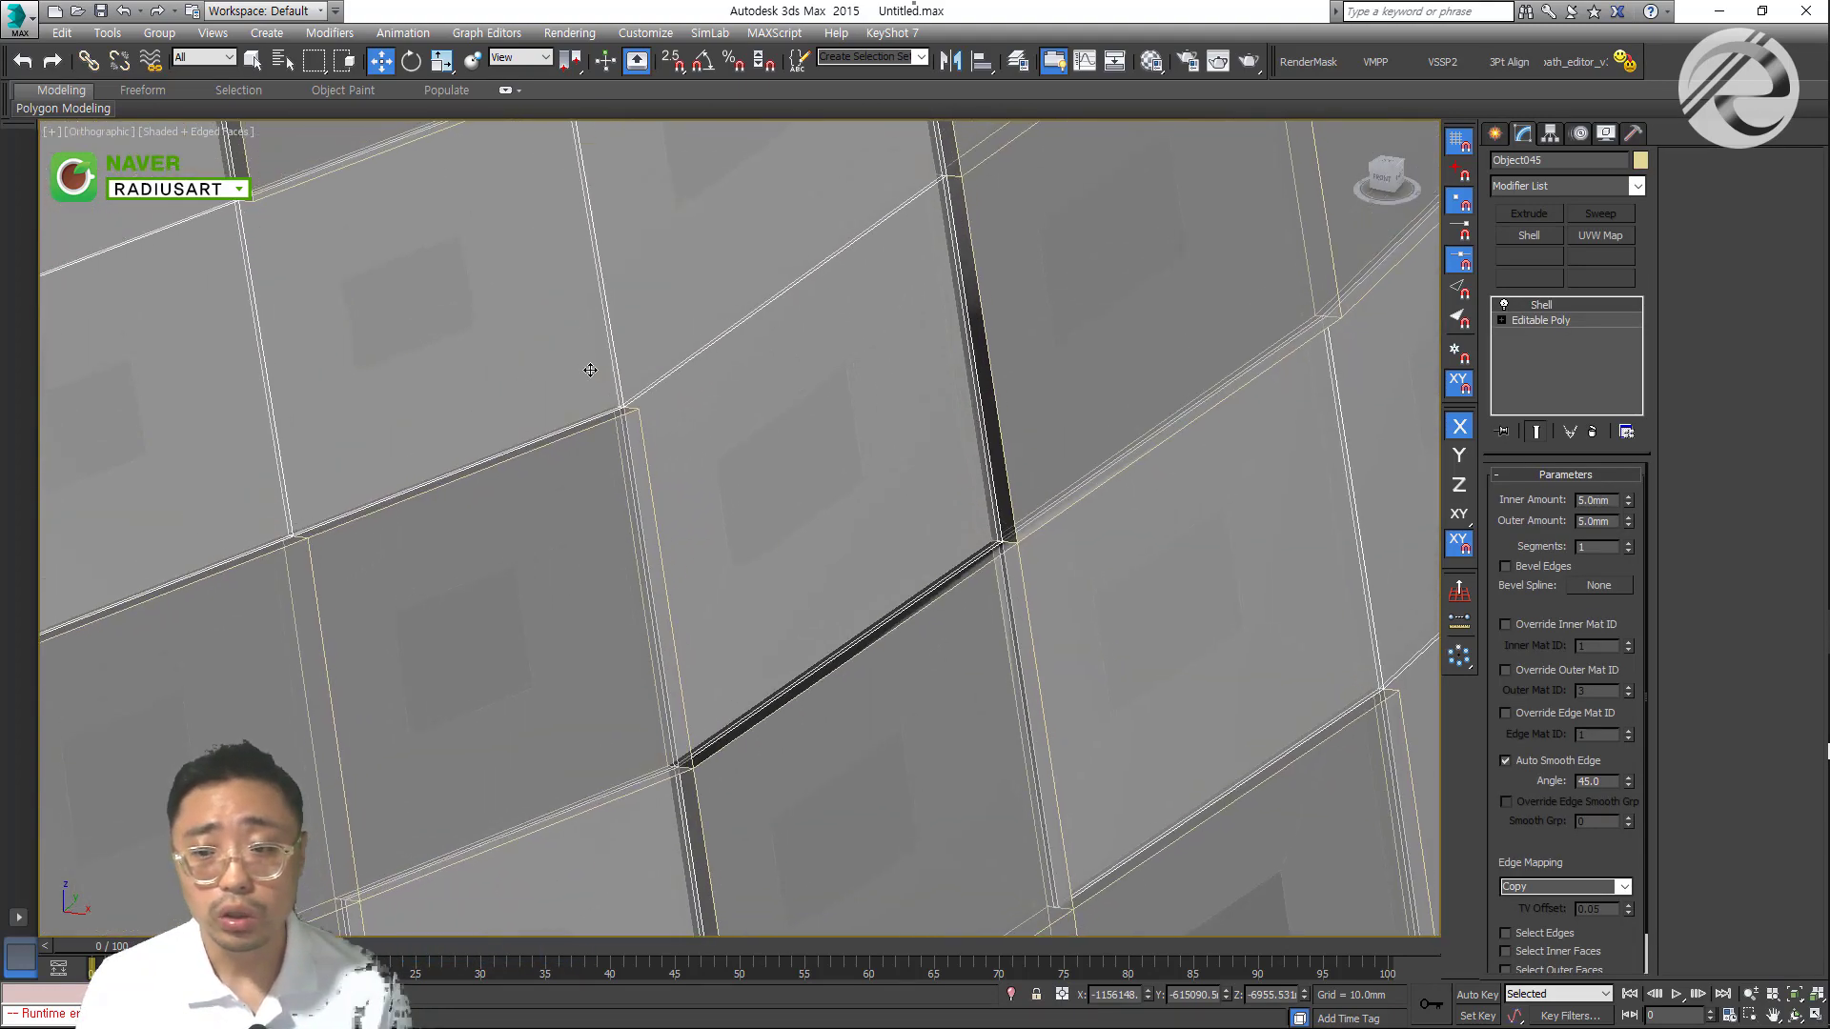
# Hide the reference vessel's panel layers one after another to examine the surfaces beneath, and undo the last hides
pyautogui.hotkey('ctrl', '1')
pyautogui.click(577, 526)
pyautogui.hotkey('ctrl', '1')
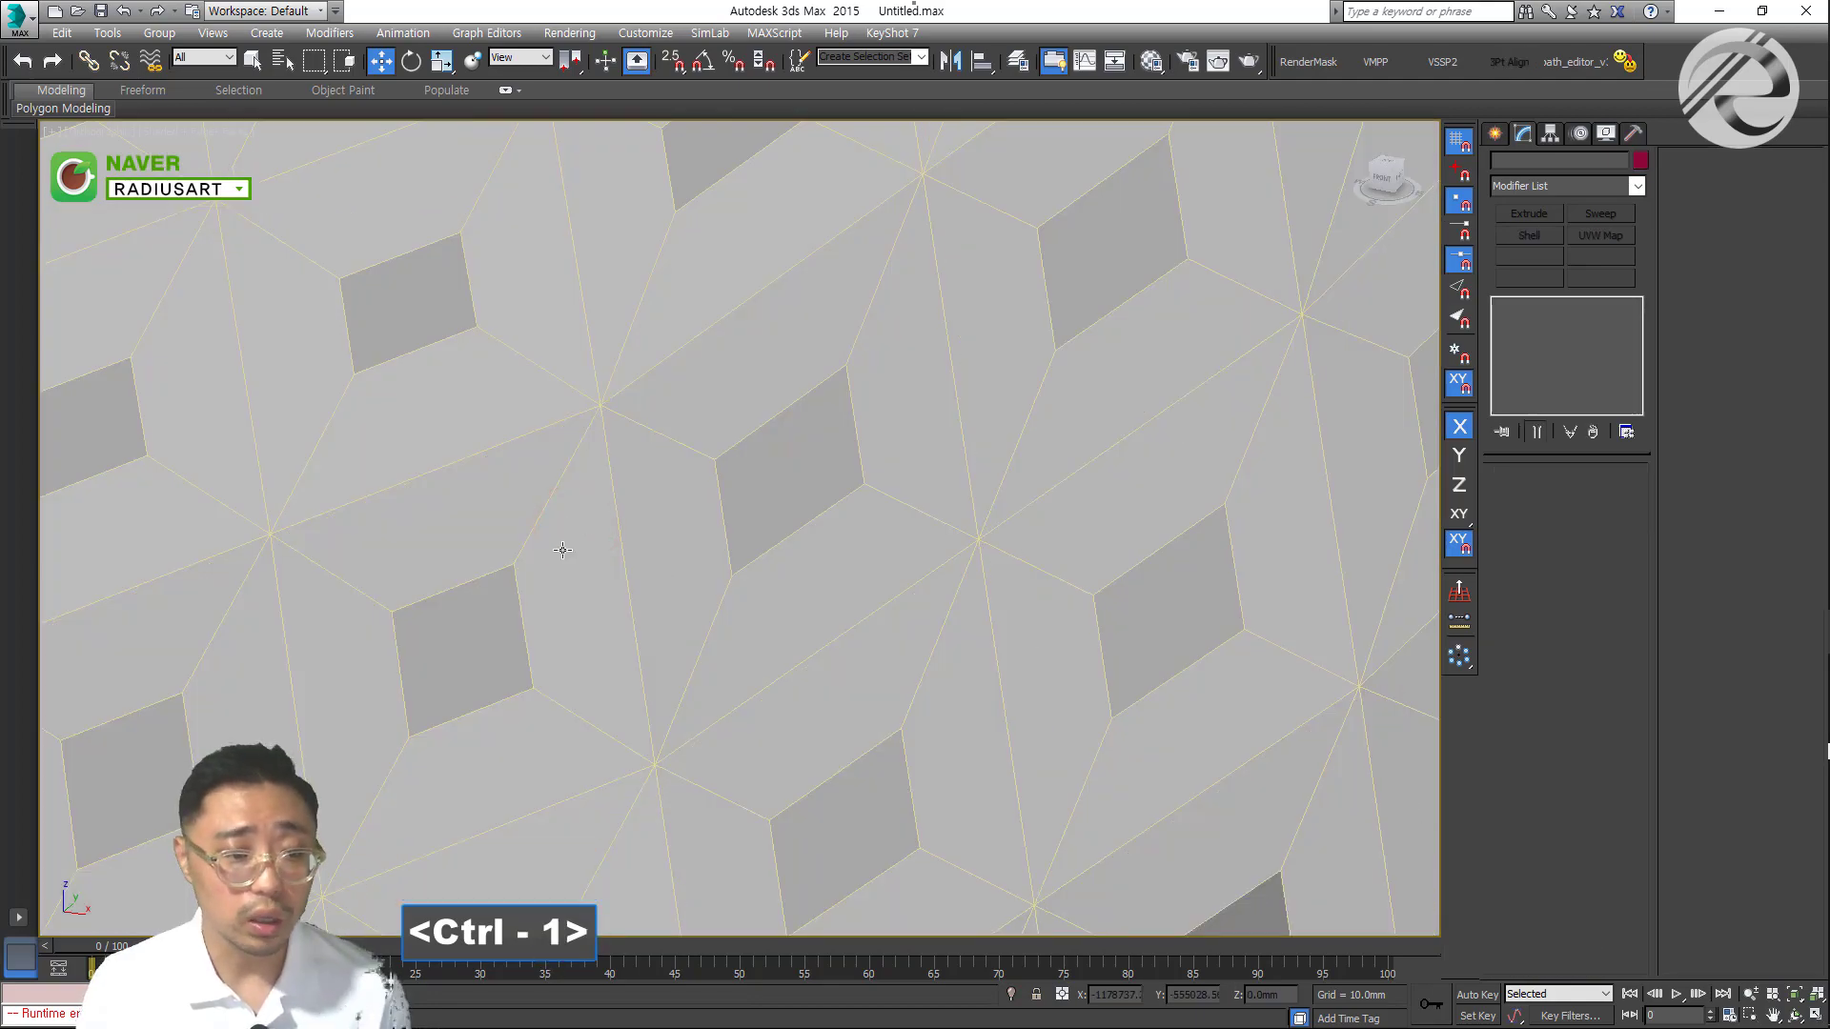
pyautogui.click(563, 547)
pyautogui.scroll(-5, 562, 550)
pyautogui.scroll(-4, 563, 548)
pyautogui.scroll(5, 563, 543)
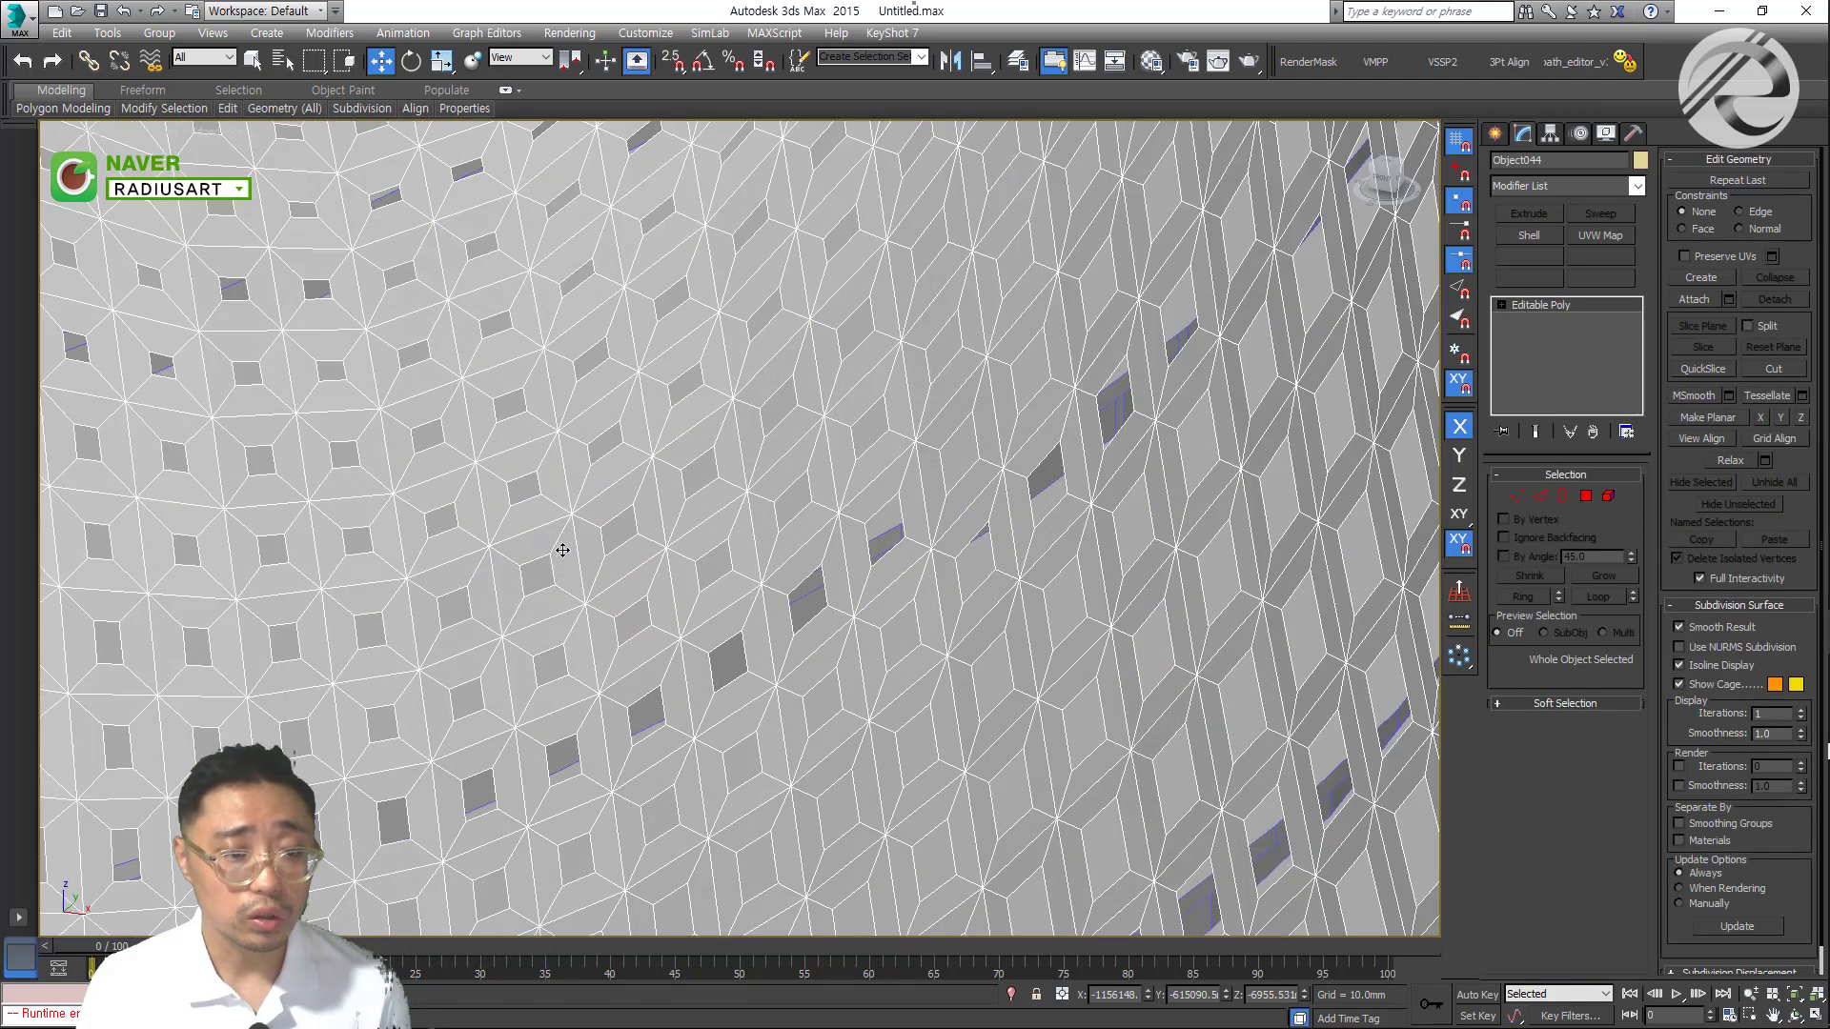
pyautogui.hotkey('ctrl', '1')
pyautogui.hotkey('ctrl', 'z')
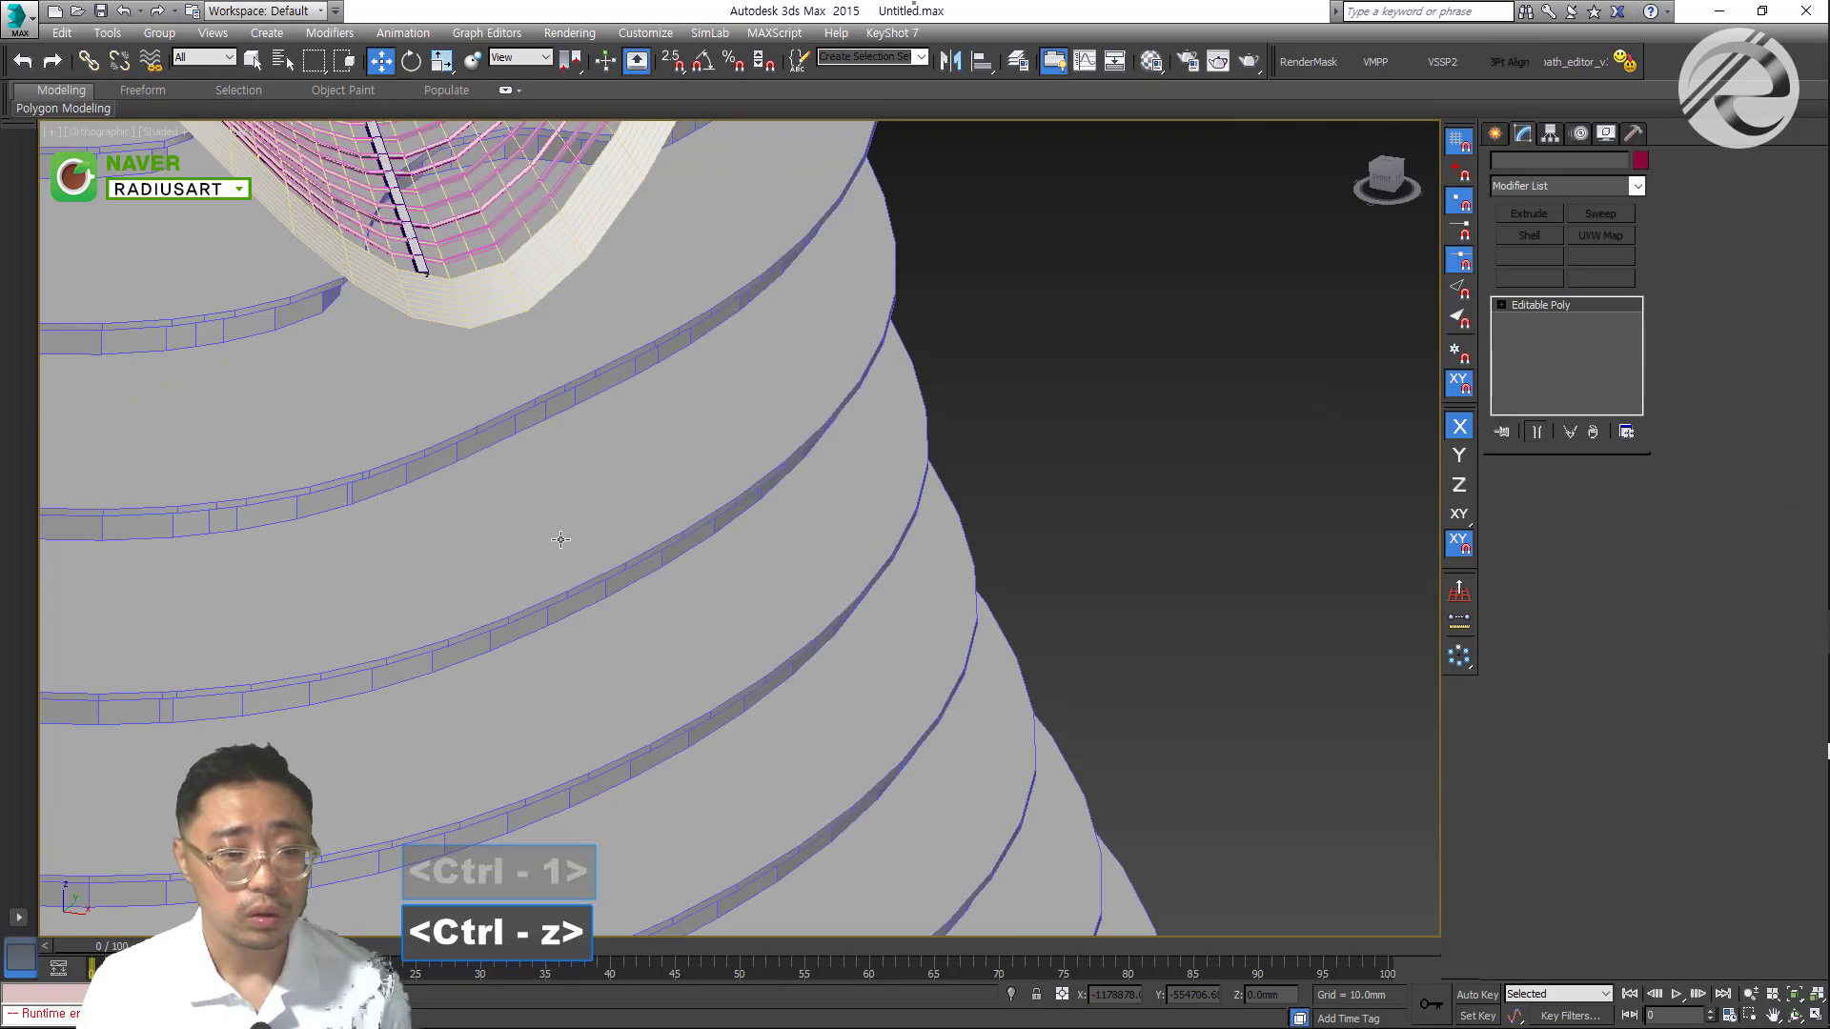
pyautogui.hotkey('ctrl', 'z')
pyautogui.scroll(-5, 560, 539)
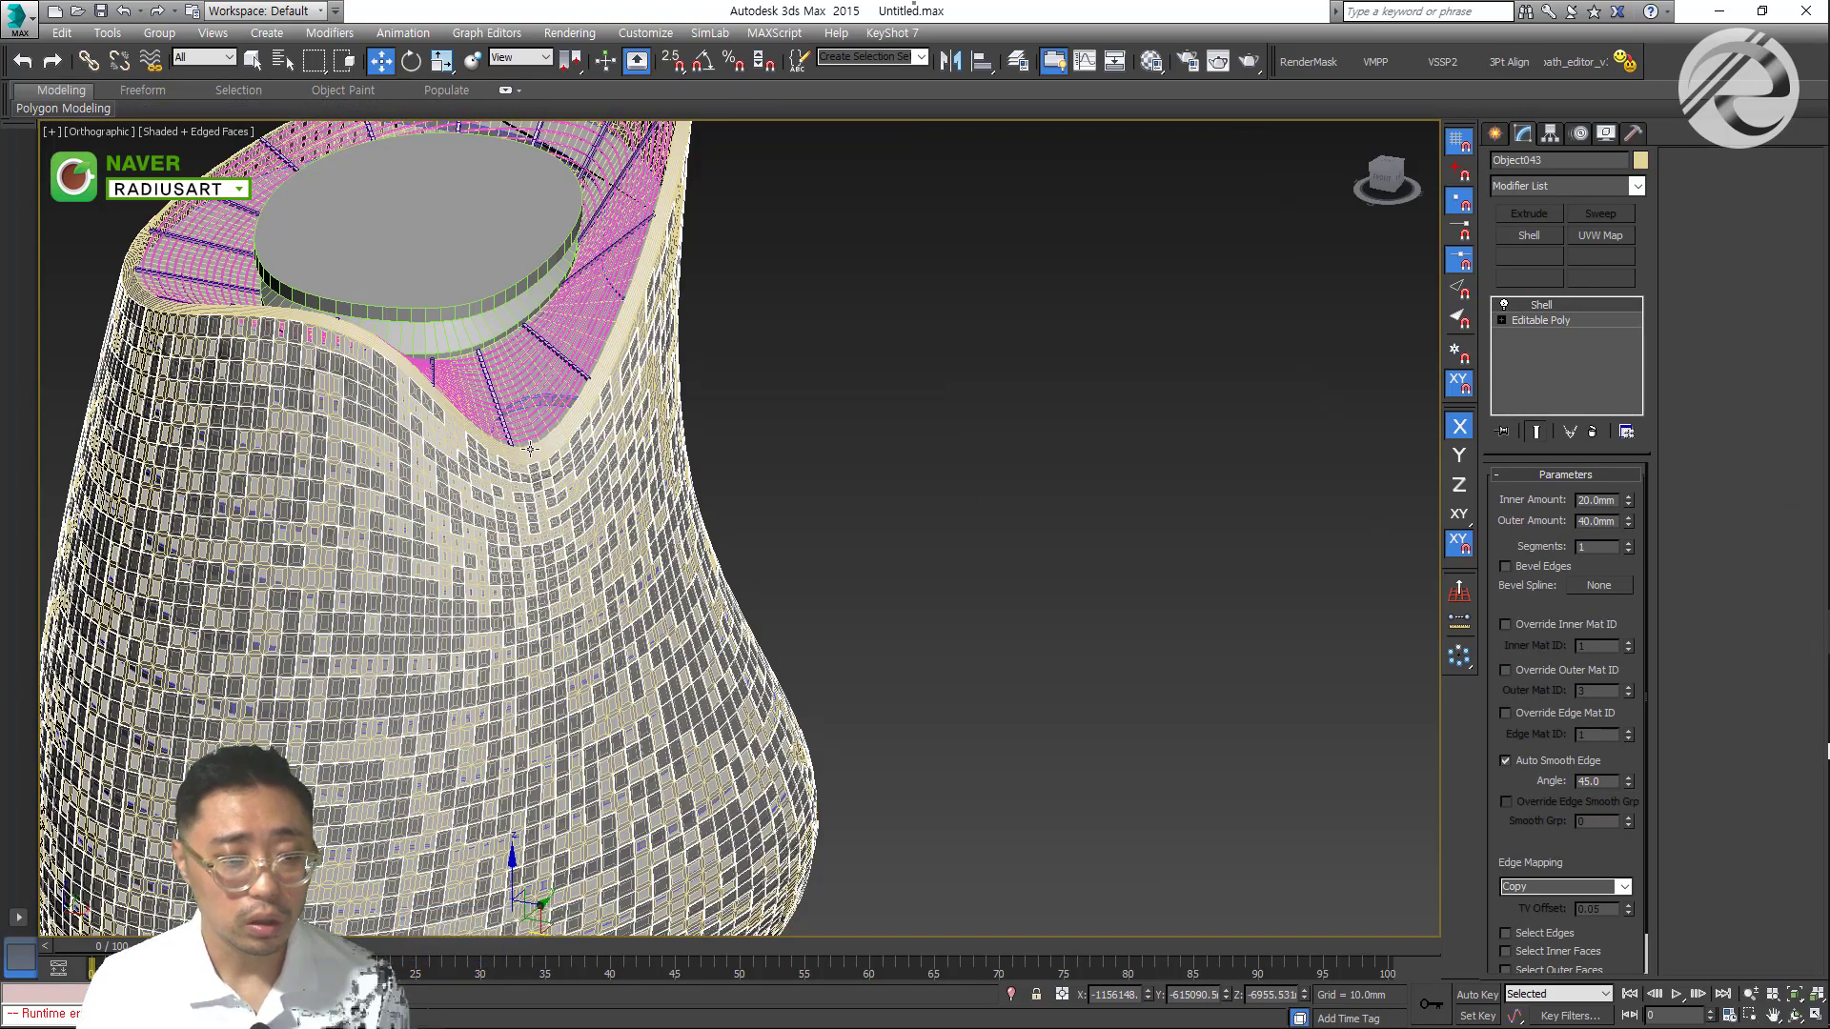
# Examine the reference vessel's remaining shelled panel layer up close along the rim
pyautogui.scroll(6, 553, 539)
pyautogui.scroll(3, 539, 538)
pyautogui.hotkey('ctrl', '3')
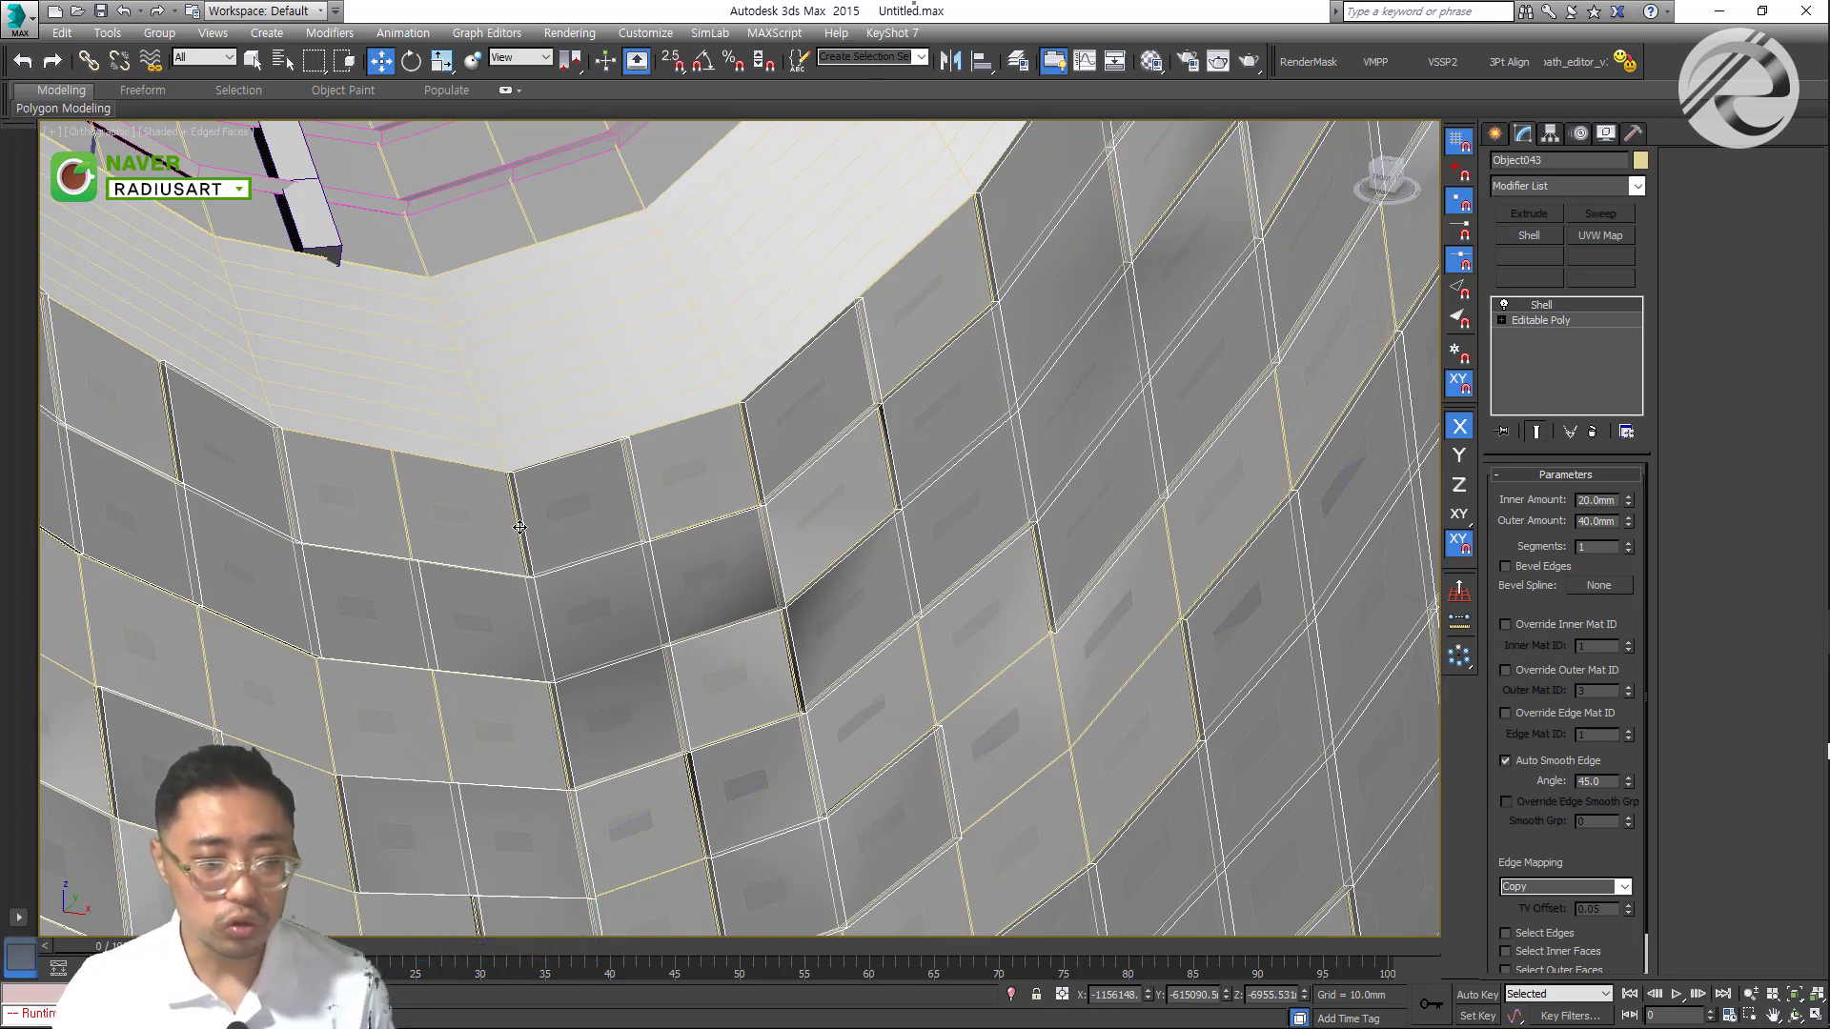
# Select the new body's mesh, isolate it and apply a Shell modifier
pyautogui.scroll(-8, 519, 527)
pyautogui.keyDown('alt'); pyautogui.moveTo(519, 527); pyautogui.dragTo(741, 405, button='middle'); pyautogui.keyUp('alt')
pyautogui.click(511, 473)
pyautogui.press('z')
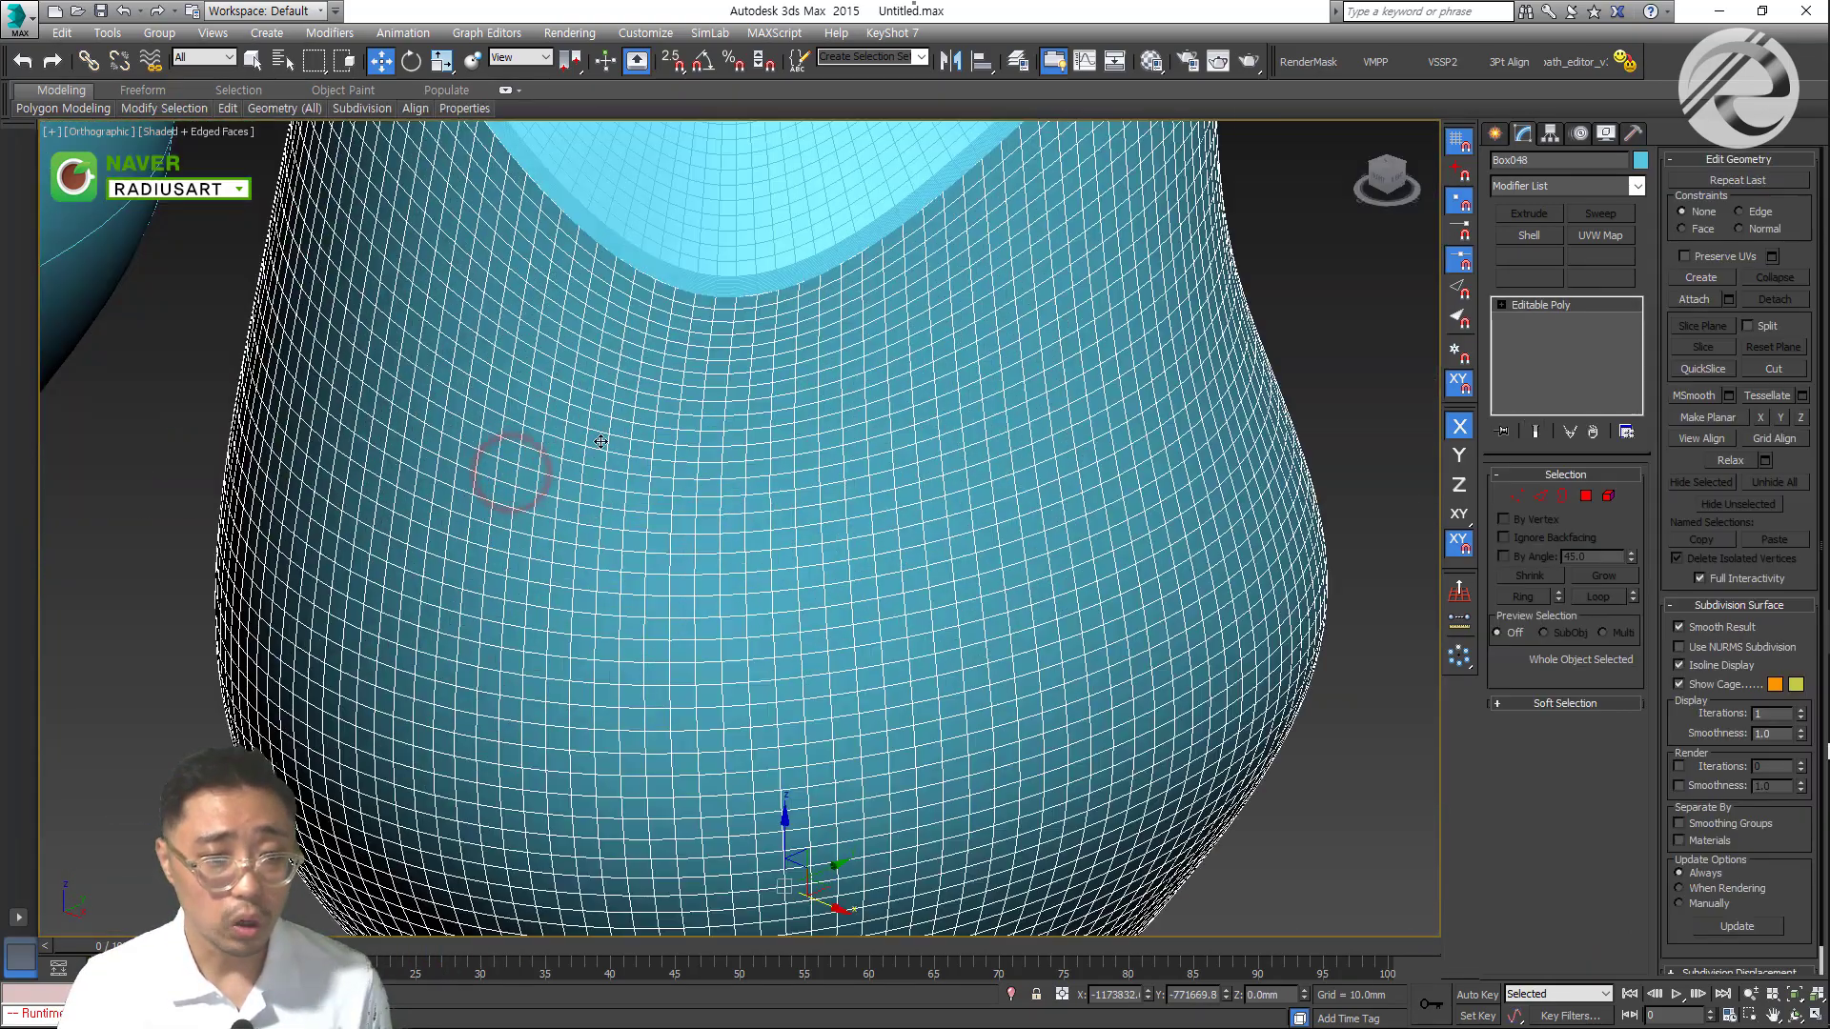
pyautogui.hotkey('ctrl', '2')
pyautogui.click(1528, 235)
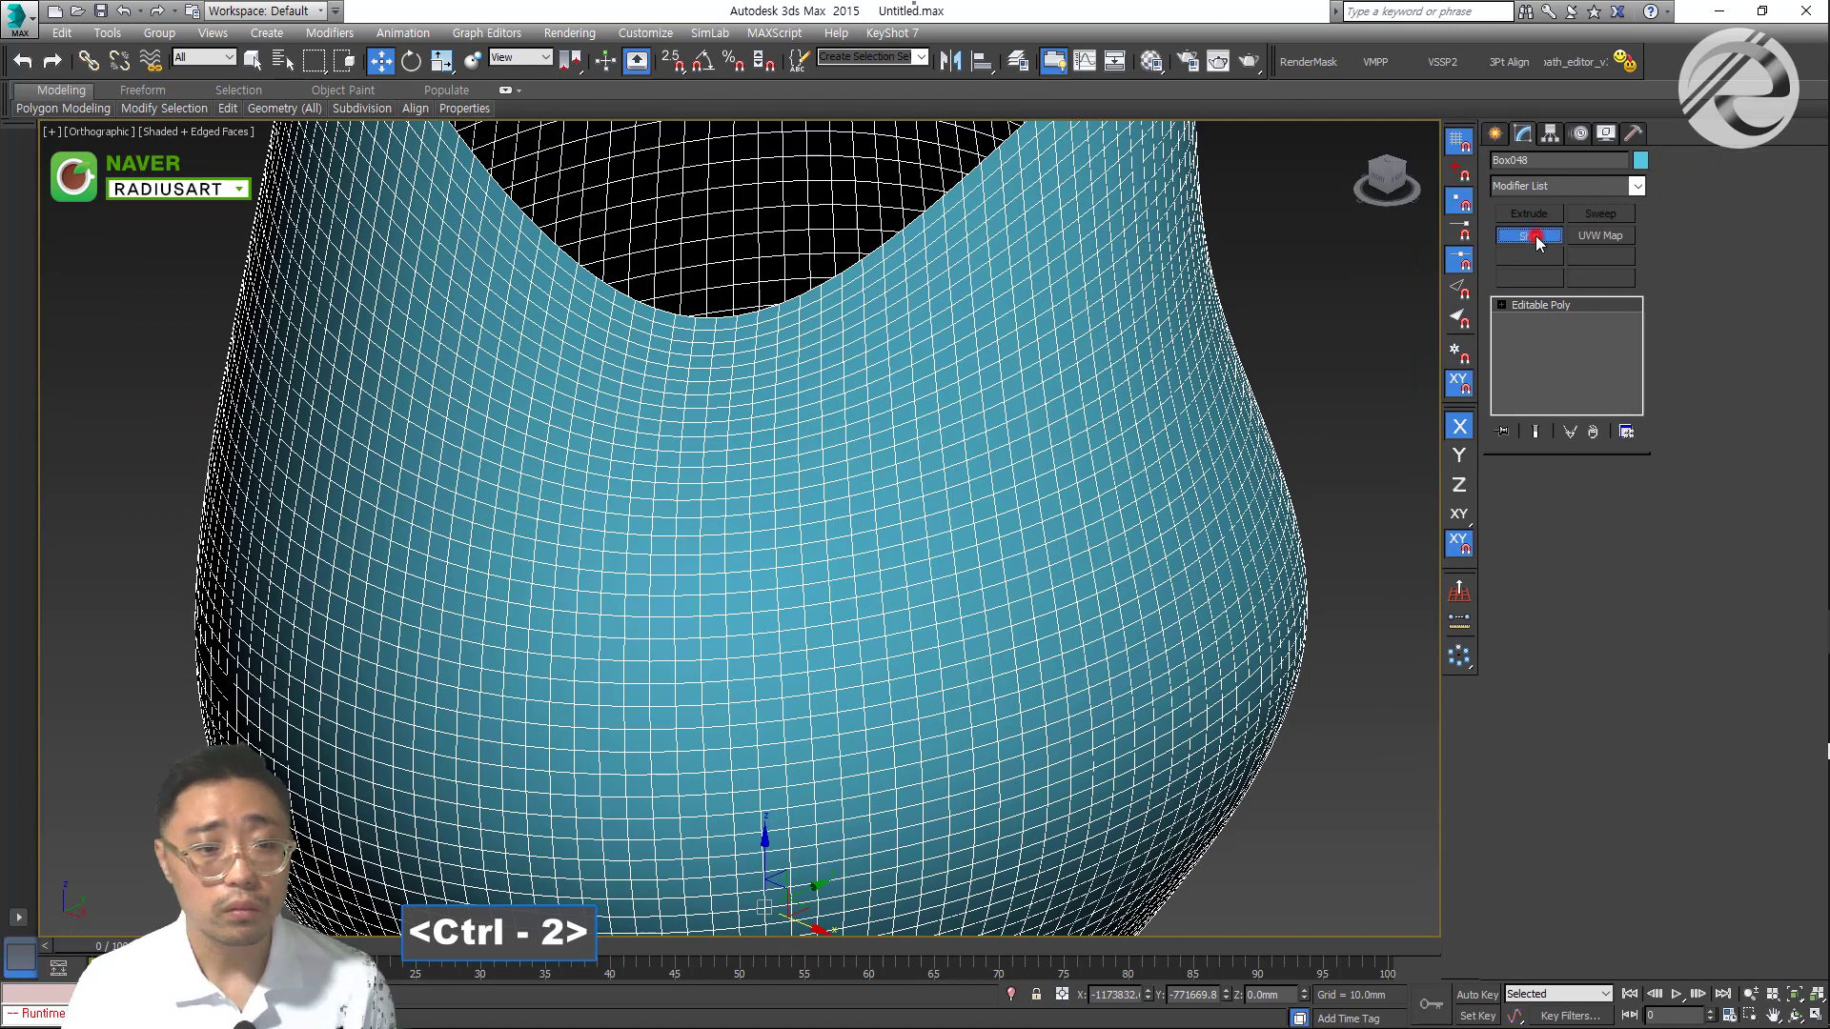
pyautogui.keyDown('alt'); pyautogui.moveTo(937, 667); pyautogui.dragTo(937, 563, button='middle'); pyautogui.keyUp('alt')
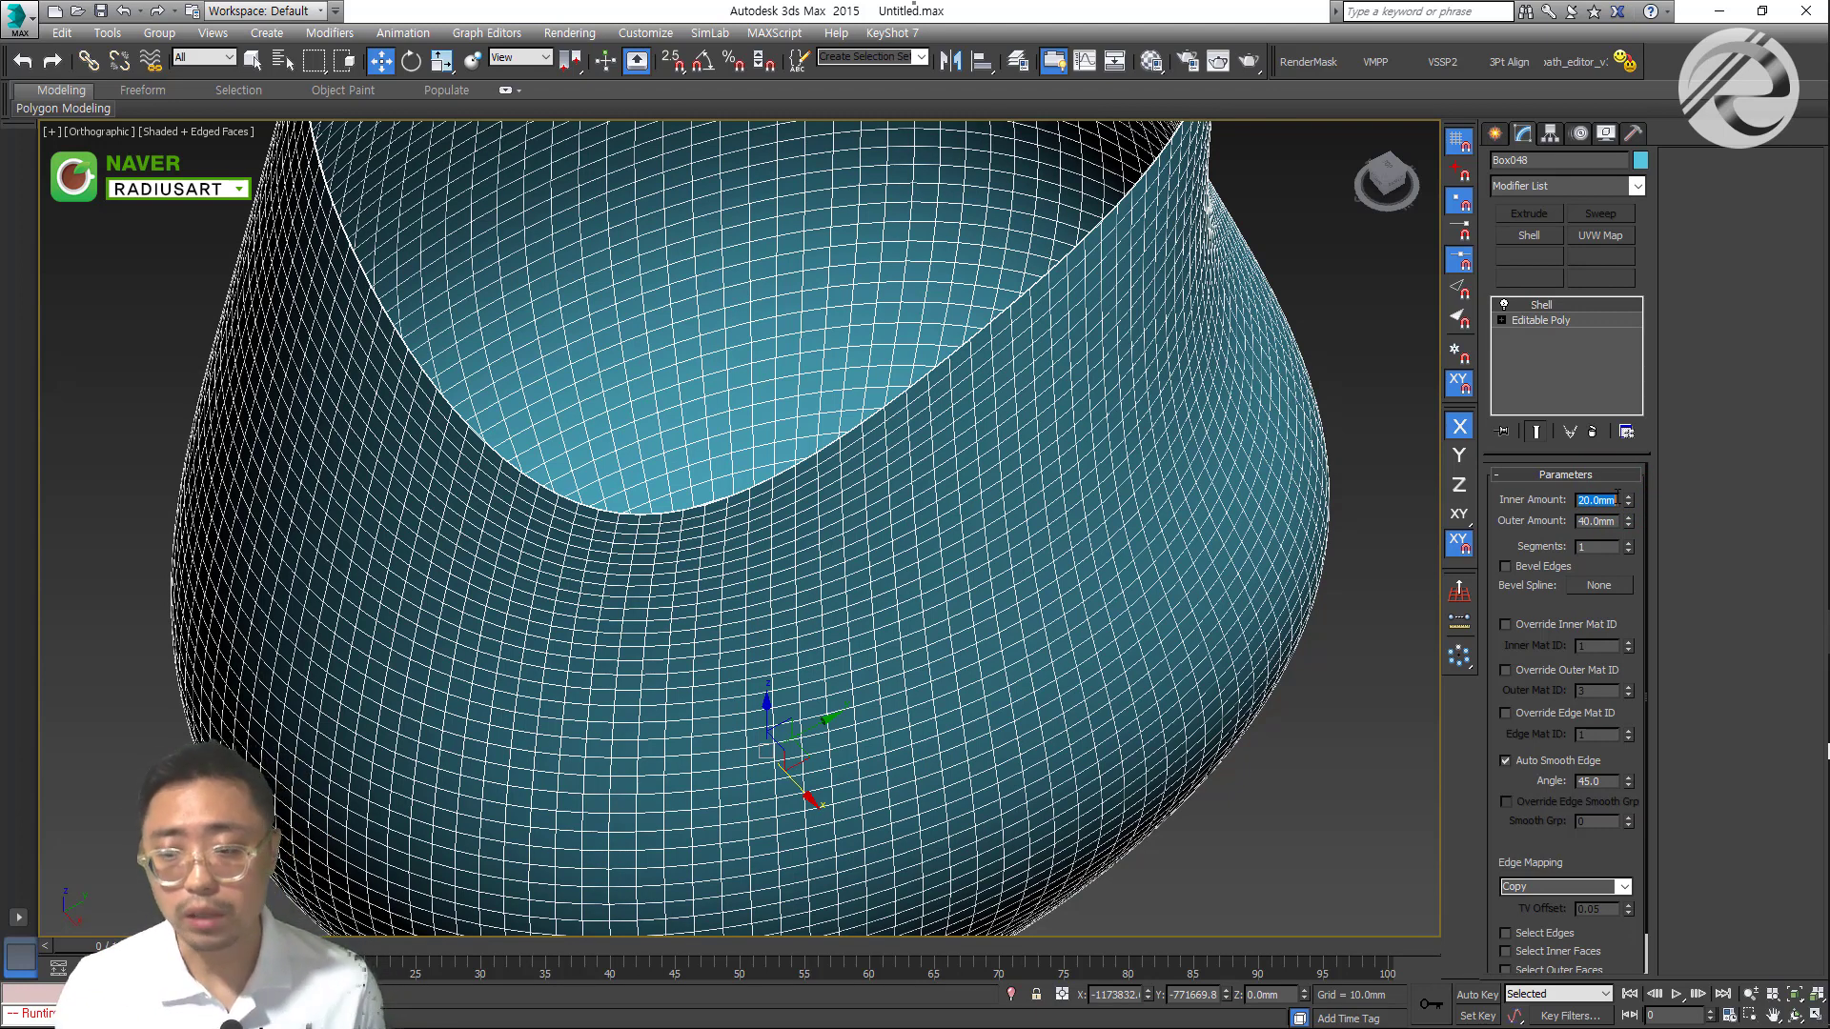
# Set the shell's outer amount to 200 mm and its inner amount to 0 mm
pyautogui.press('Tab')
pyautogui.write('100')
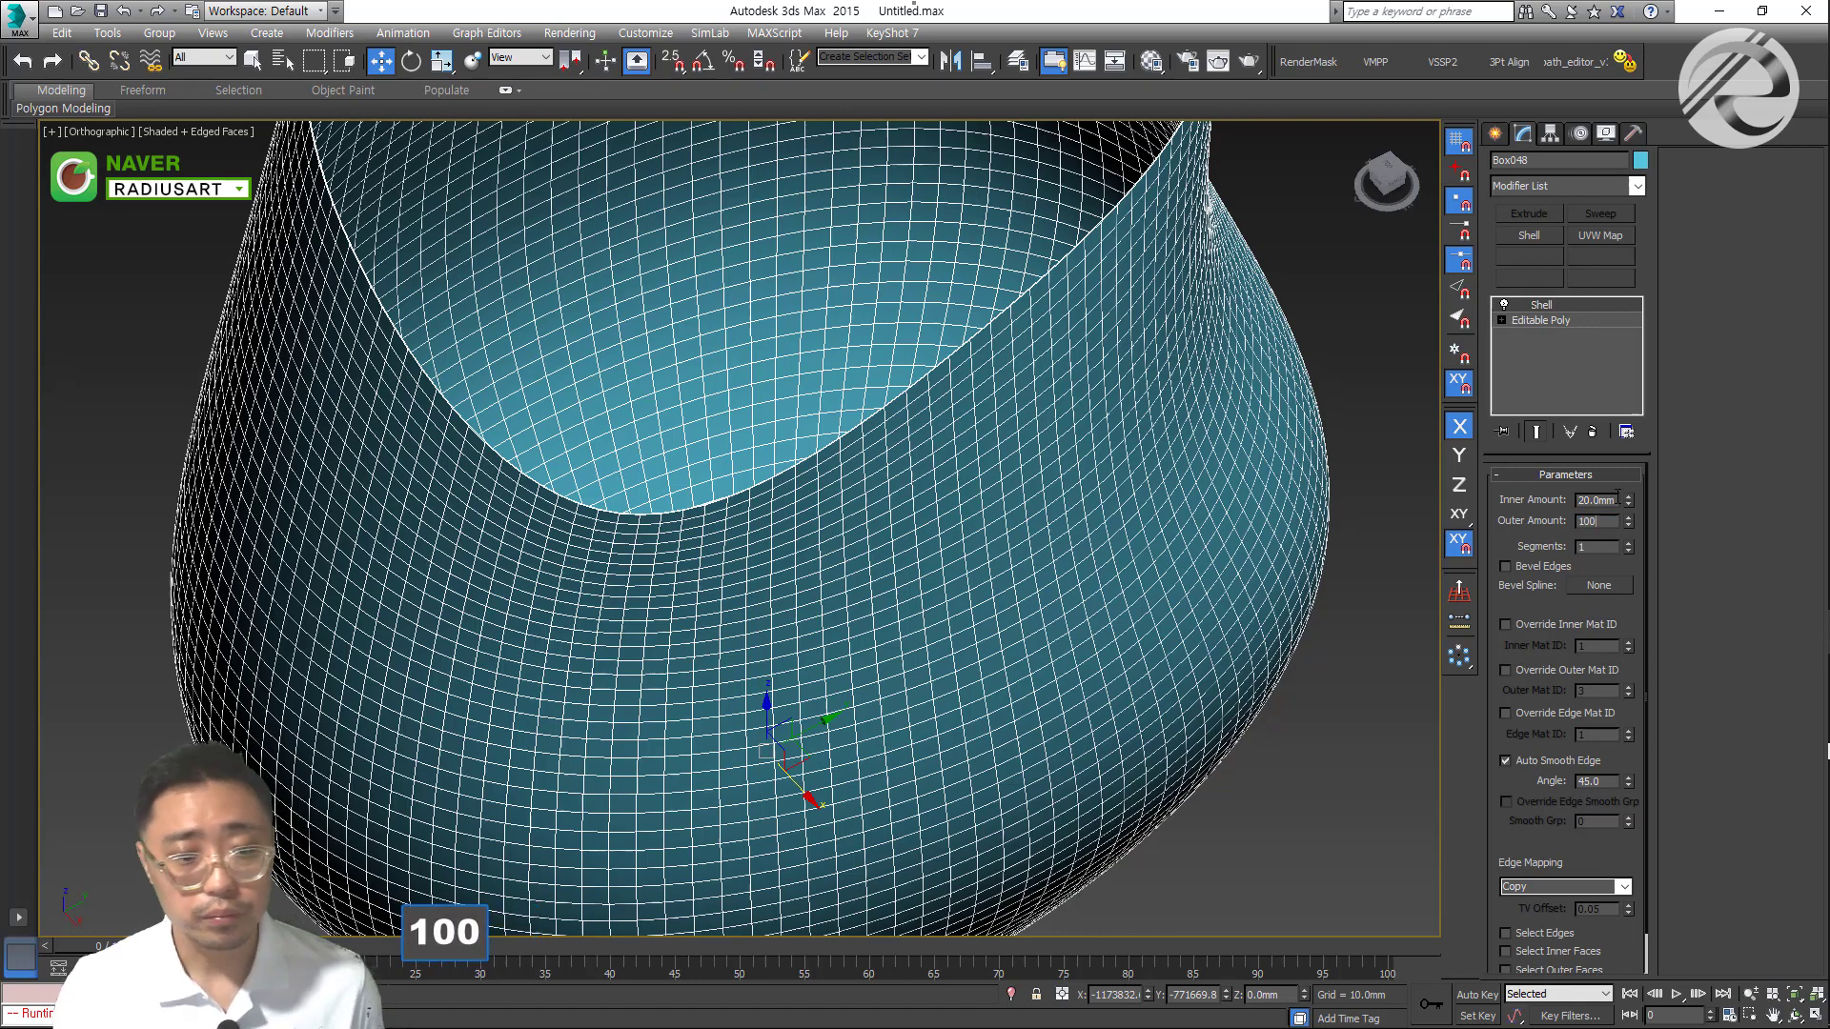
pyautogui.press('Return')
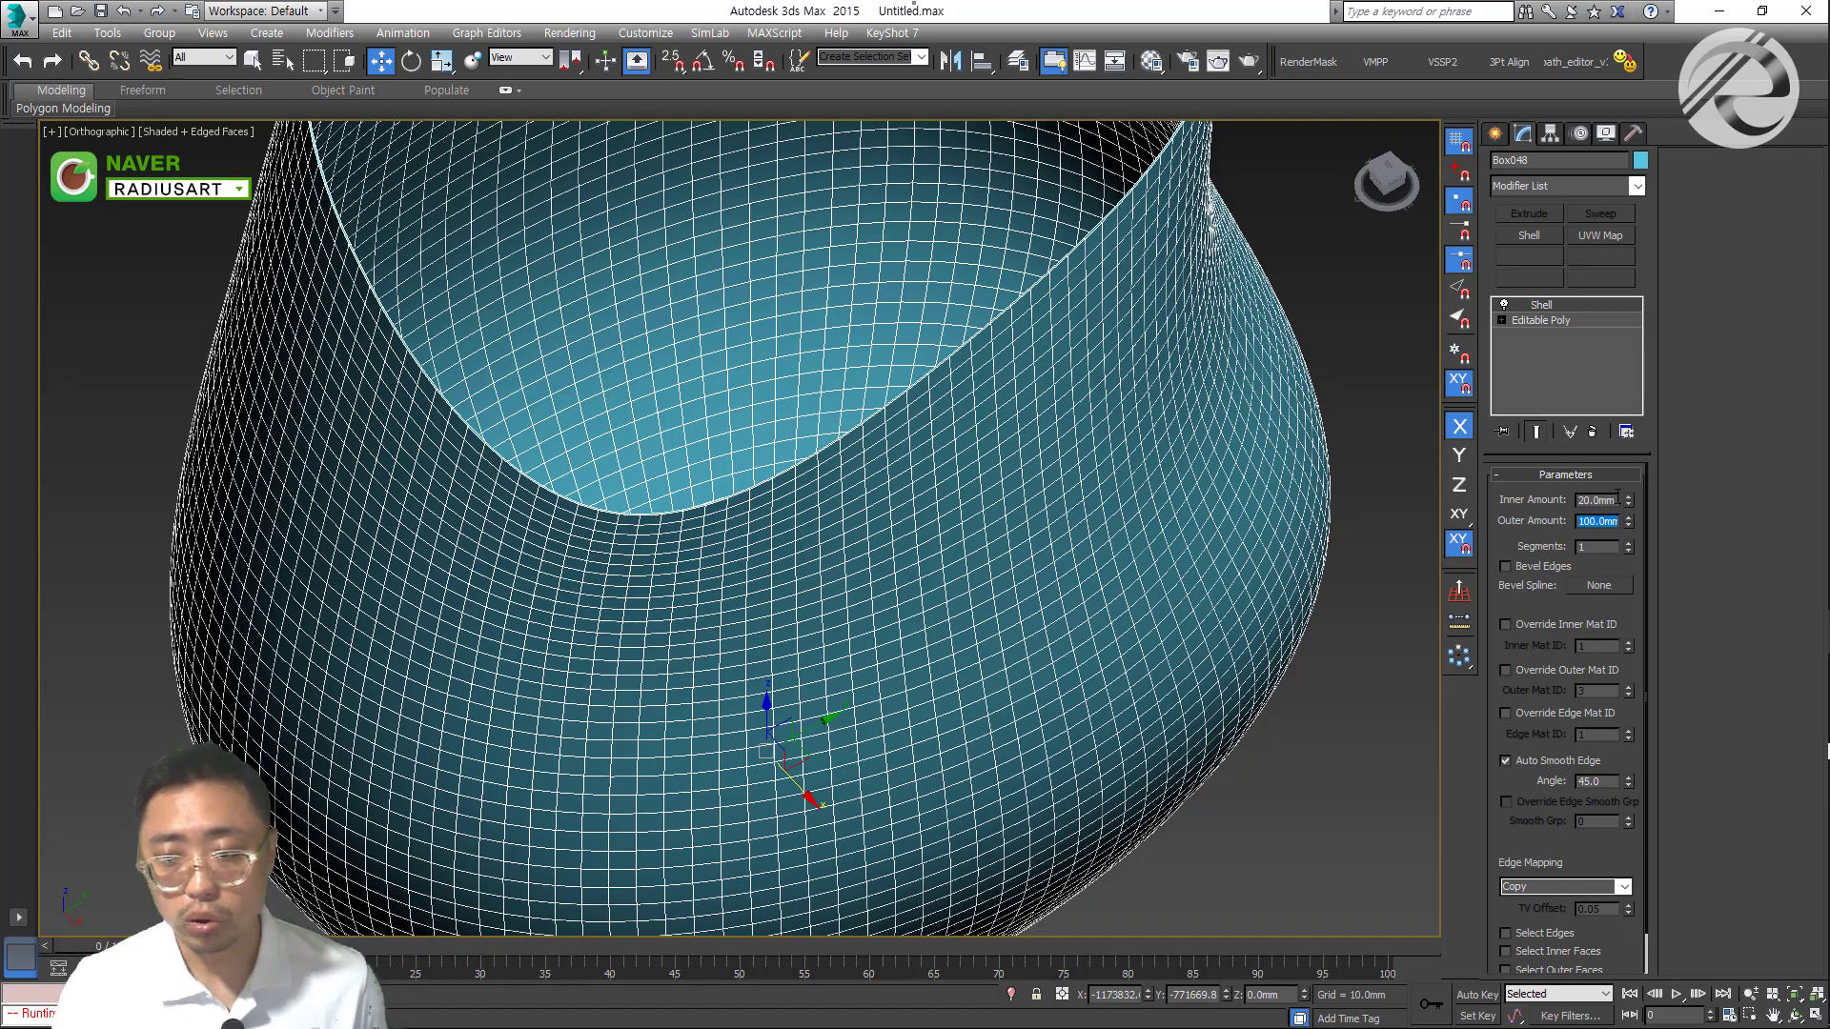
pyautogui.write('200')
pyautogui.press('Return')
pyautogui.click(1597, 502)
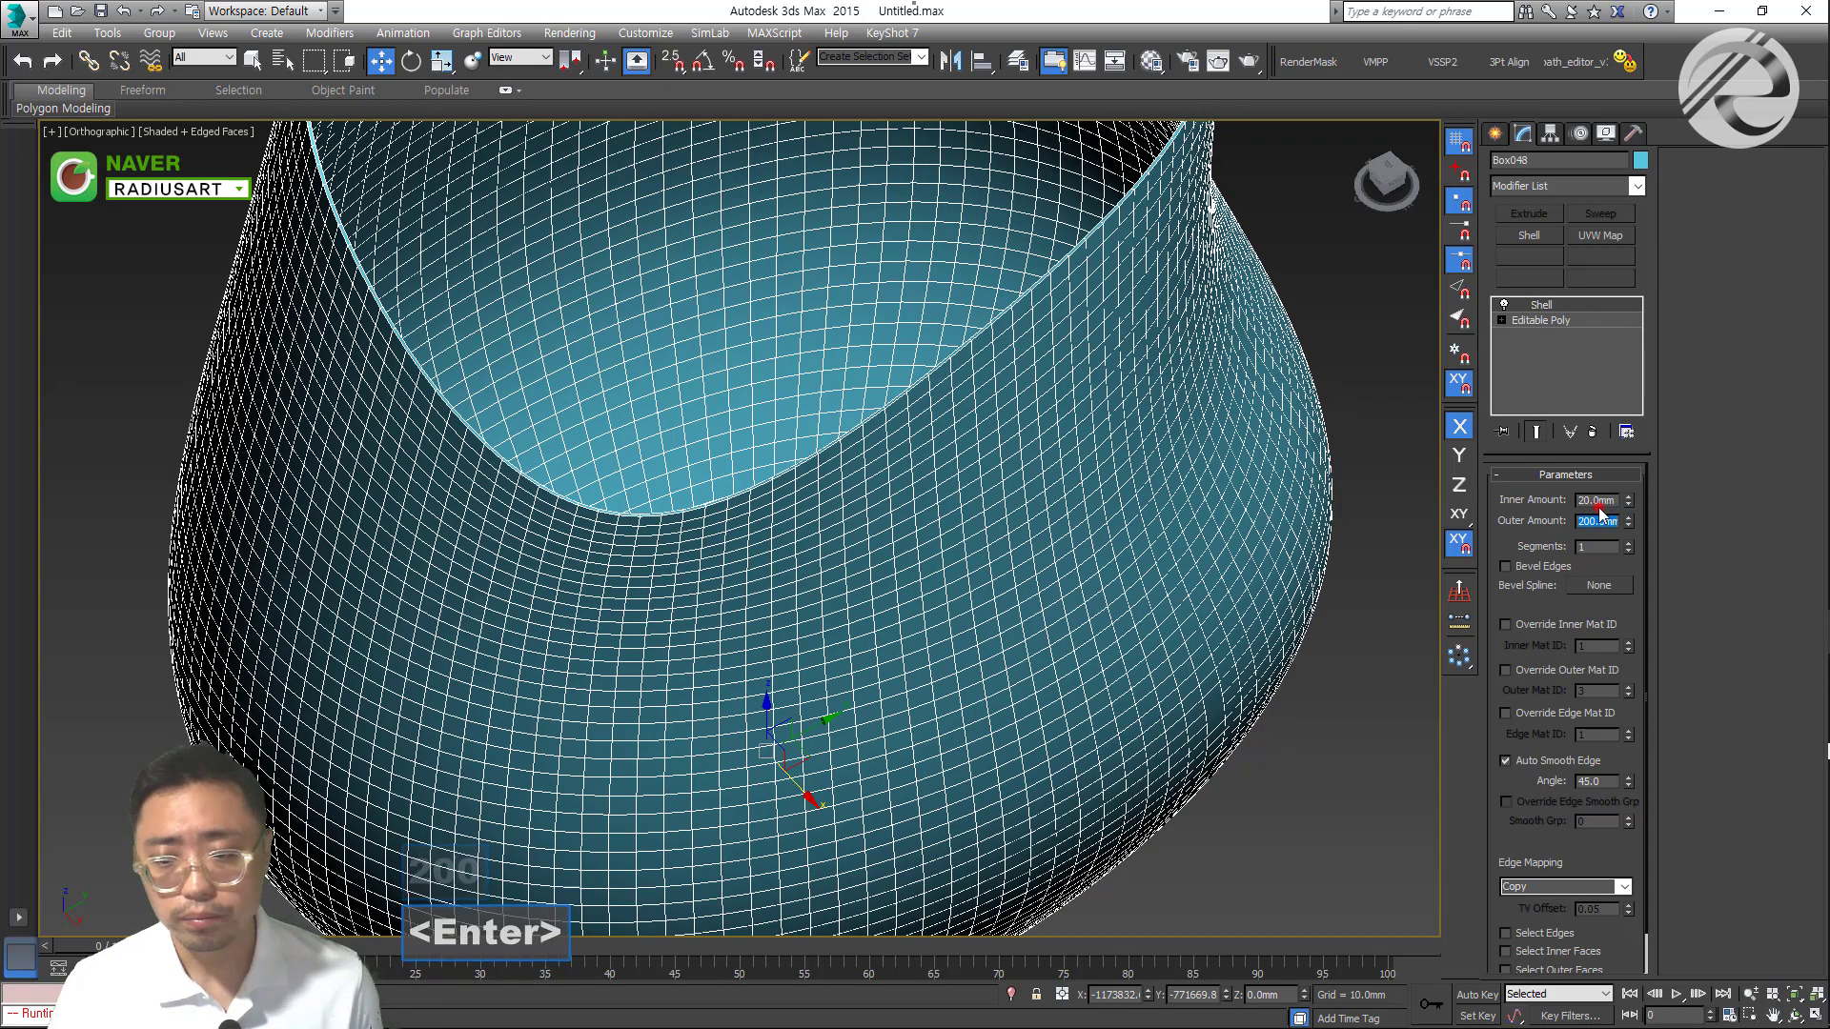
pyautogui.write('0')
pyautogui.press('Return')
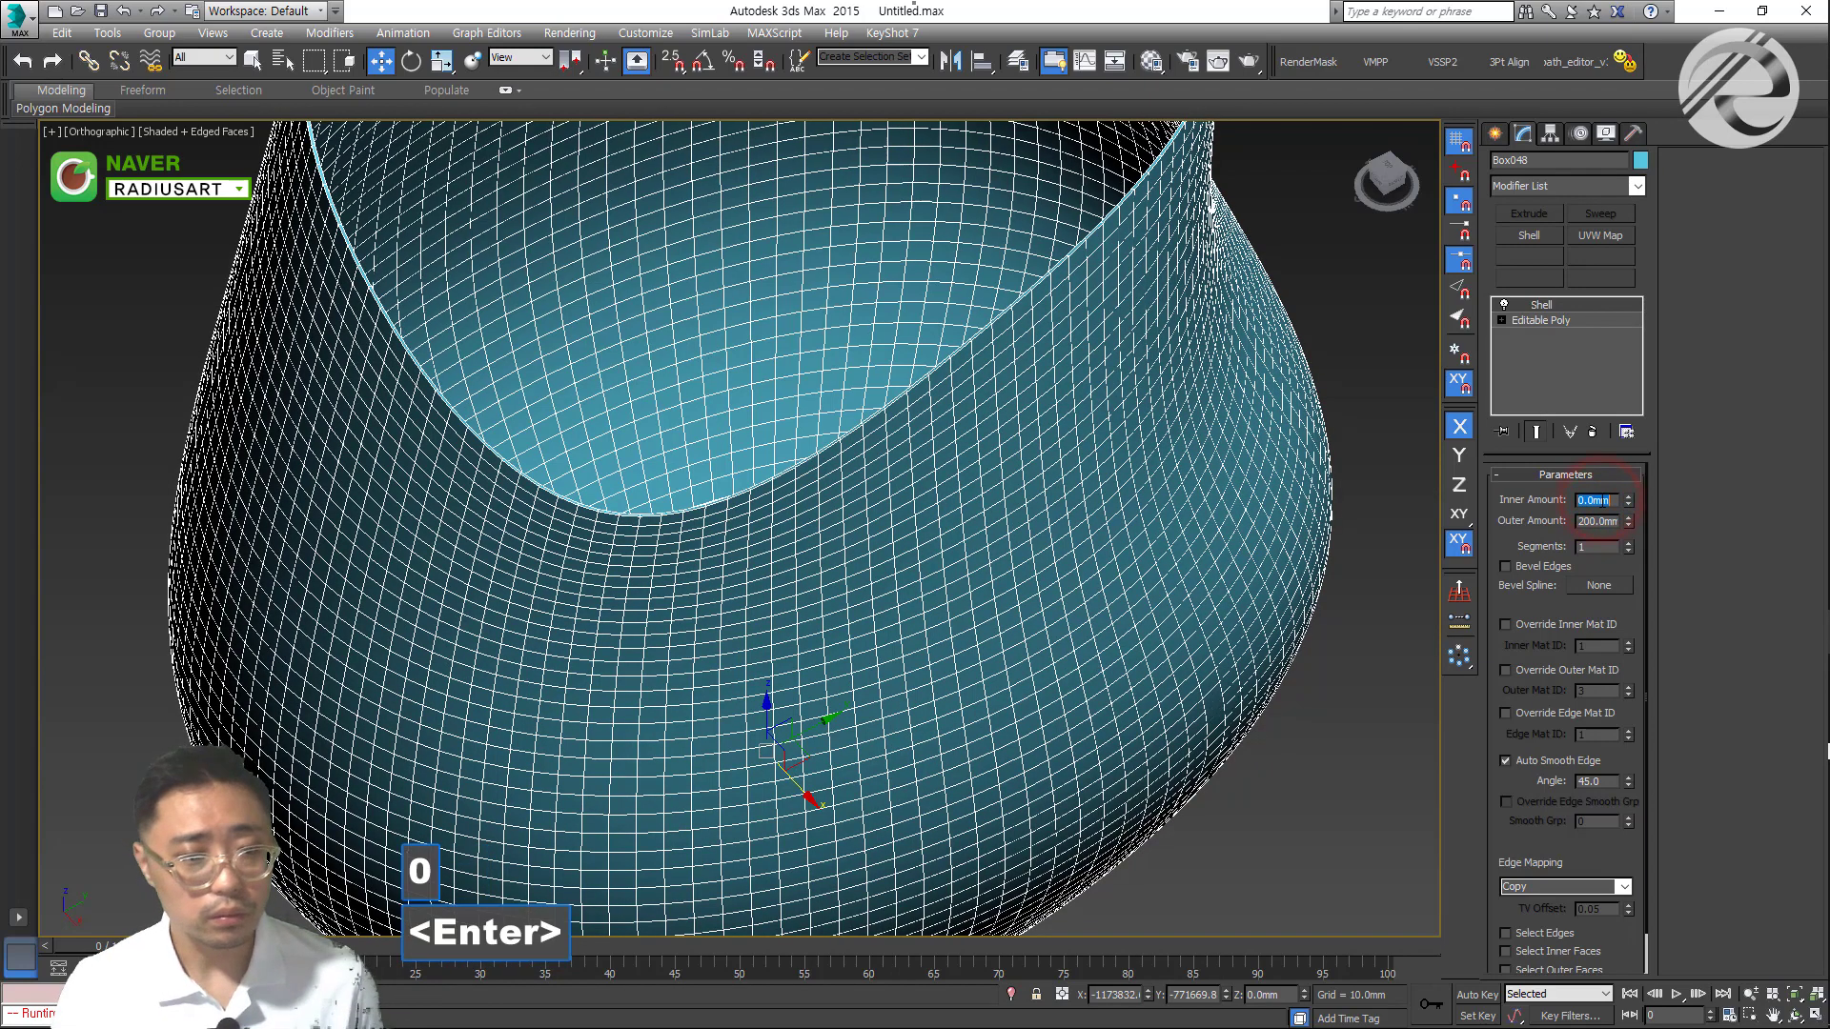
pyautogui.moveTo(991, 636); pyautogui.dragTo(1043, 645, button='middle')
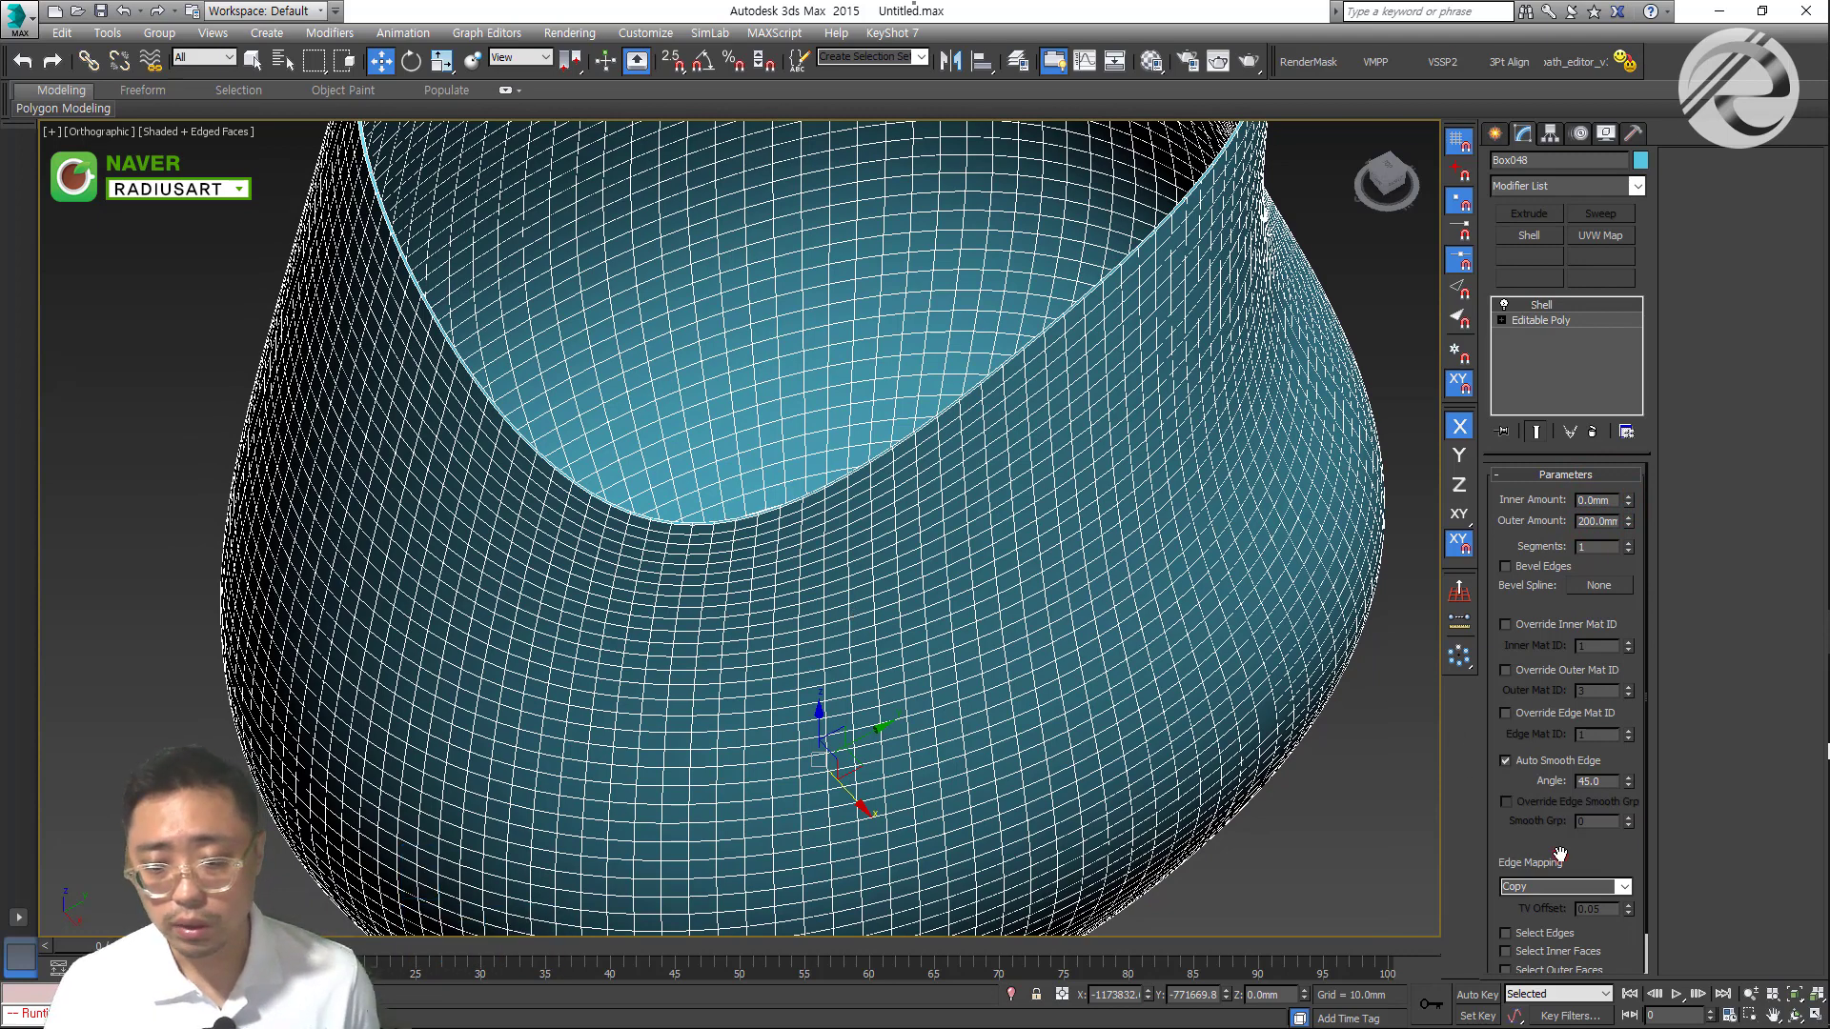
# Enable selection of the shell's outer and inner faces and collapse the body to an editable poly
pyautogui.moveTo(1560, 855); pyautogui.dragTo(1535, 667)
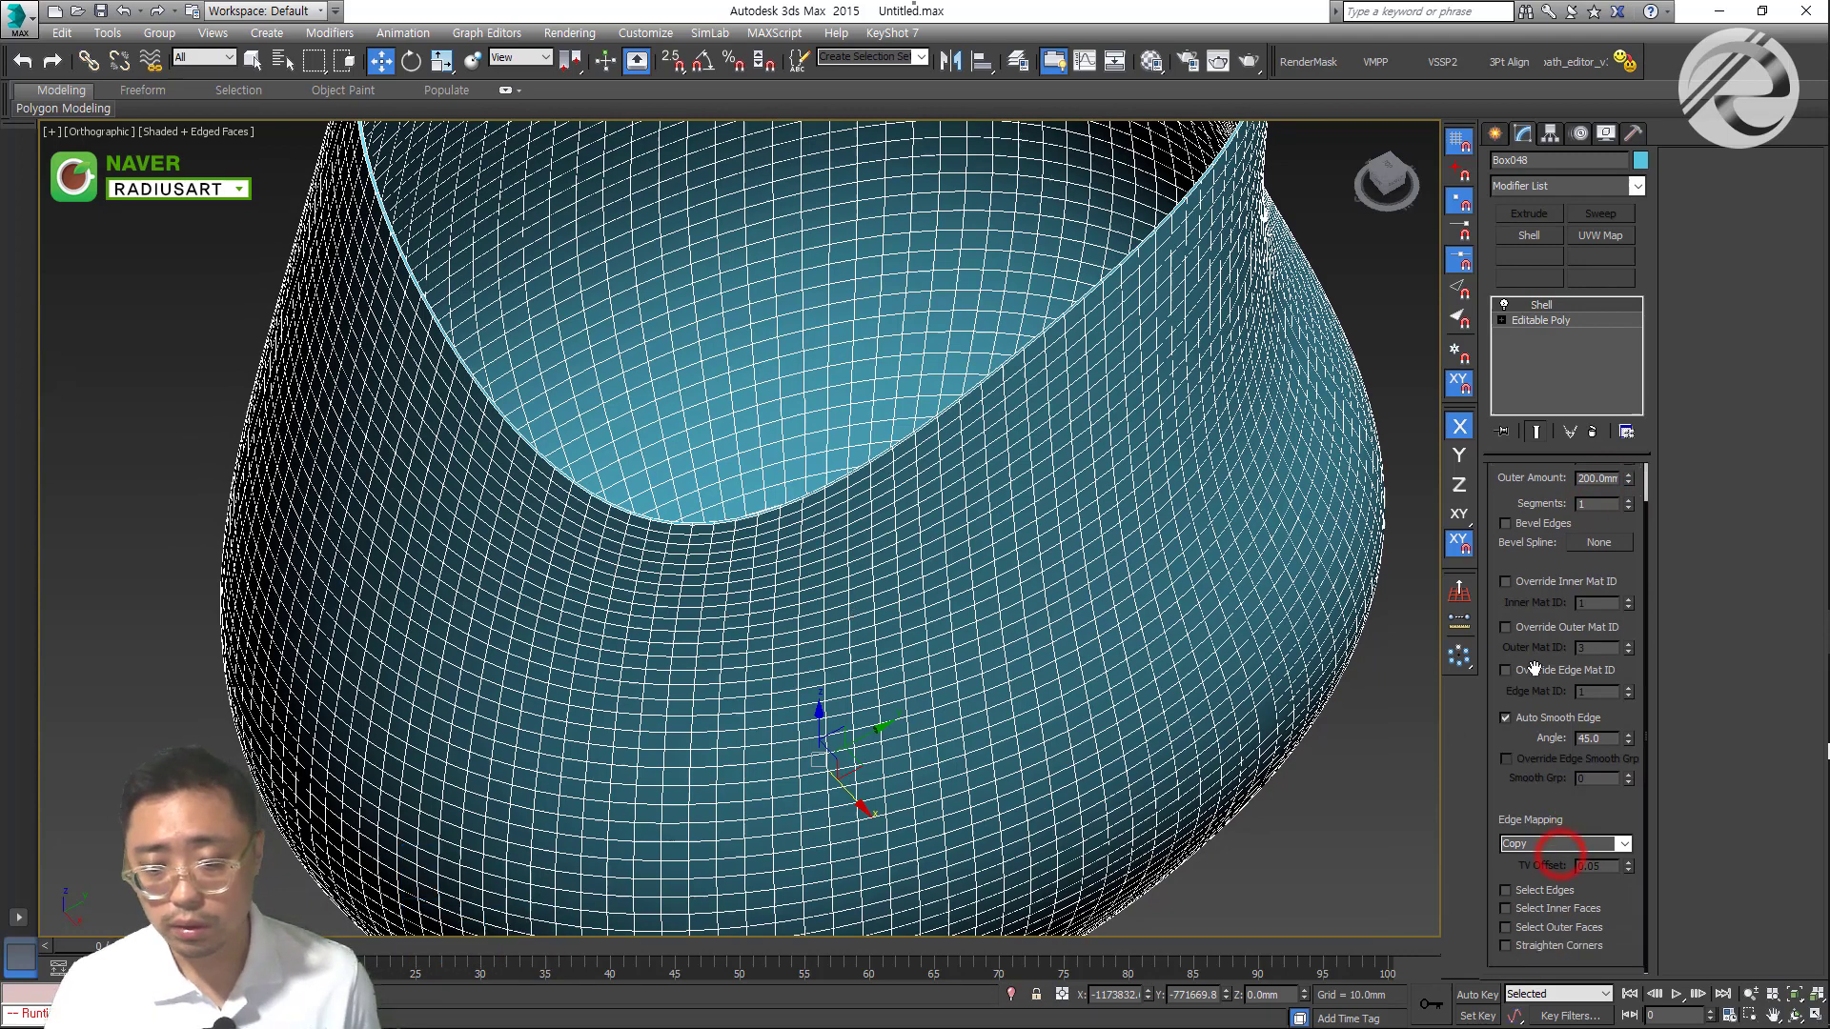
pyautogui.click(1536, 925)
pyautogui.click(1540, 910)
pyautogui.scroll(-5, 822, 552)
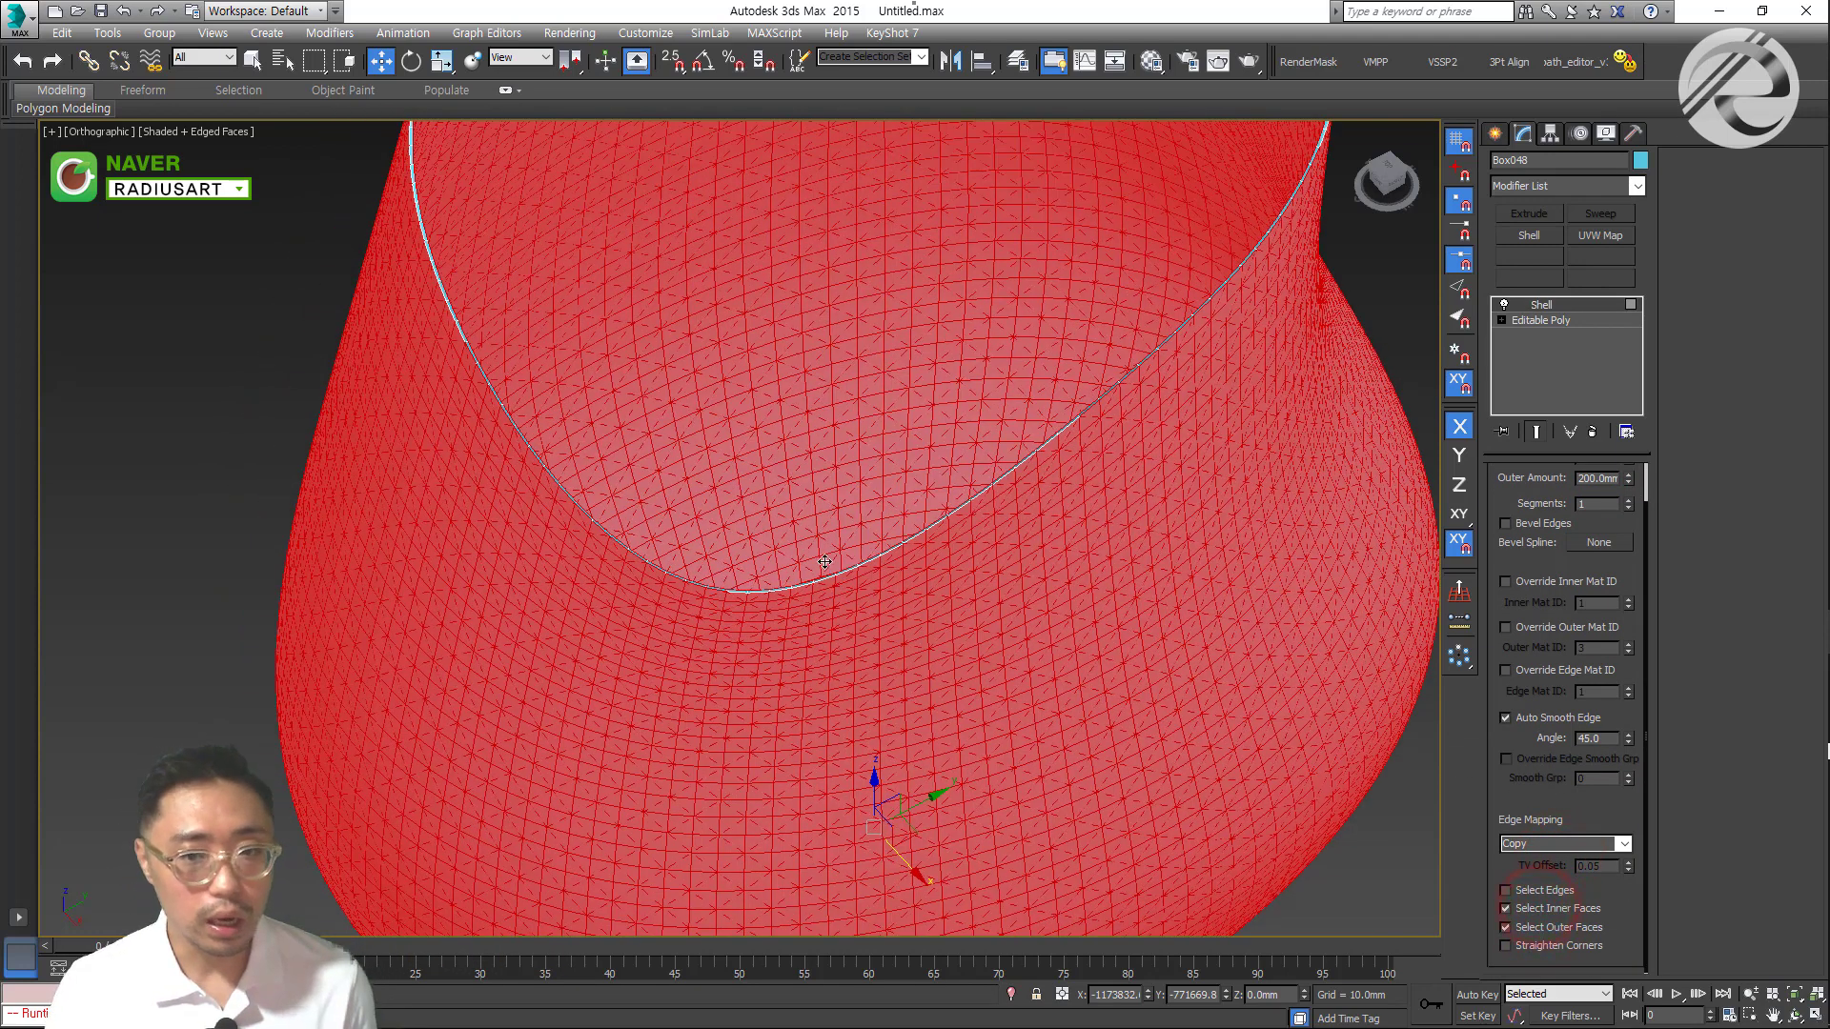
pyautogui.moveTo(793, 545)
pyautogui.keyDown('alt'); pyautogui.mouseDown(button='middle')
pyautogui.moveTo(822, 547)
pyautogui.moveTo(810, 557)
pyautogui.mouseUp(button='middle'); pyautogui.keyUp('alt')
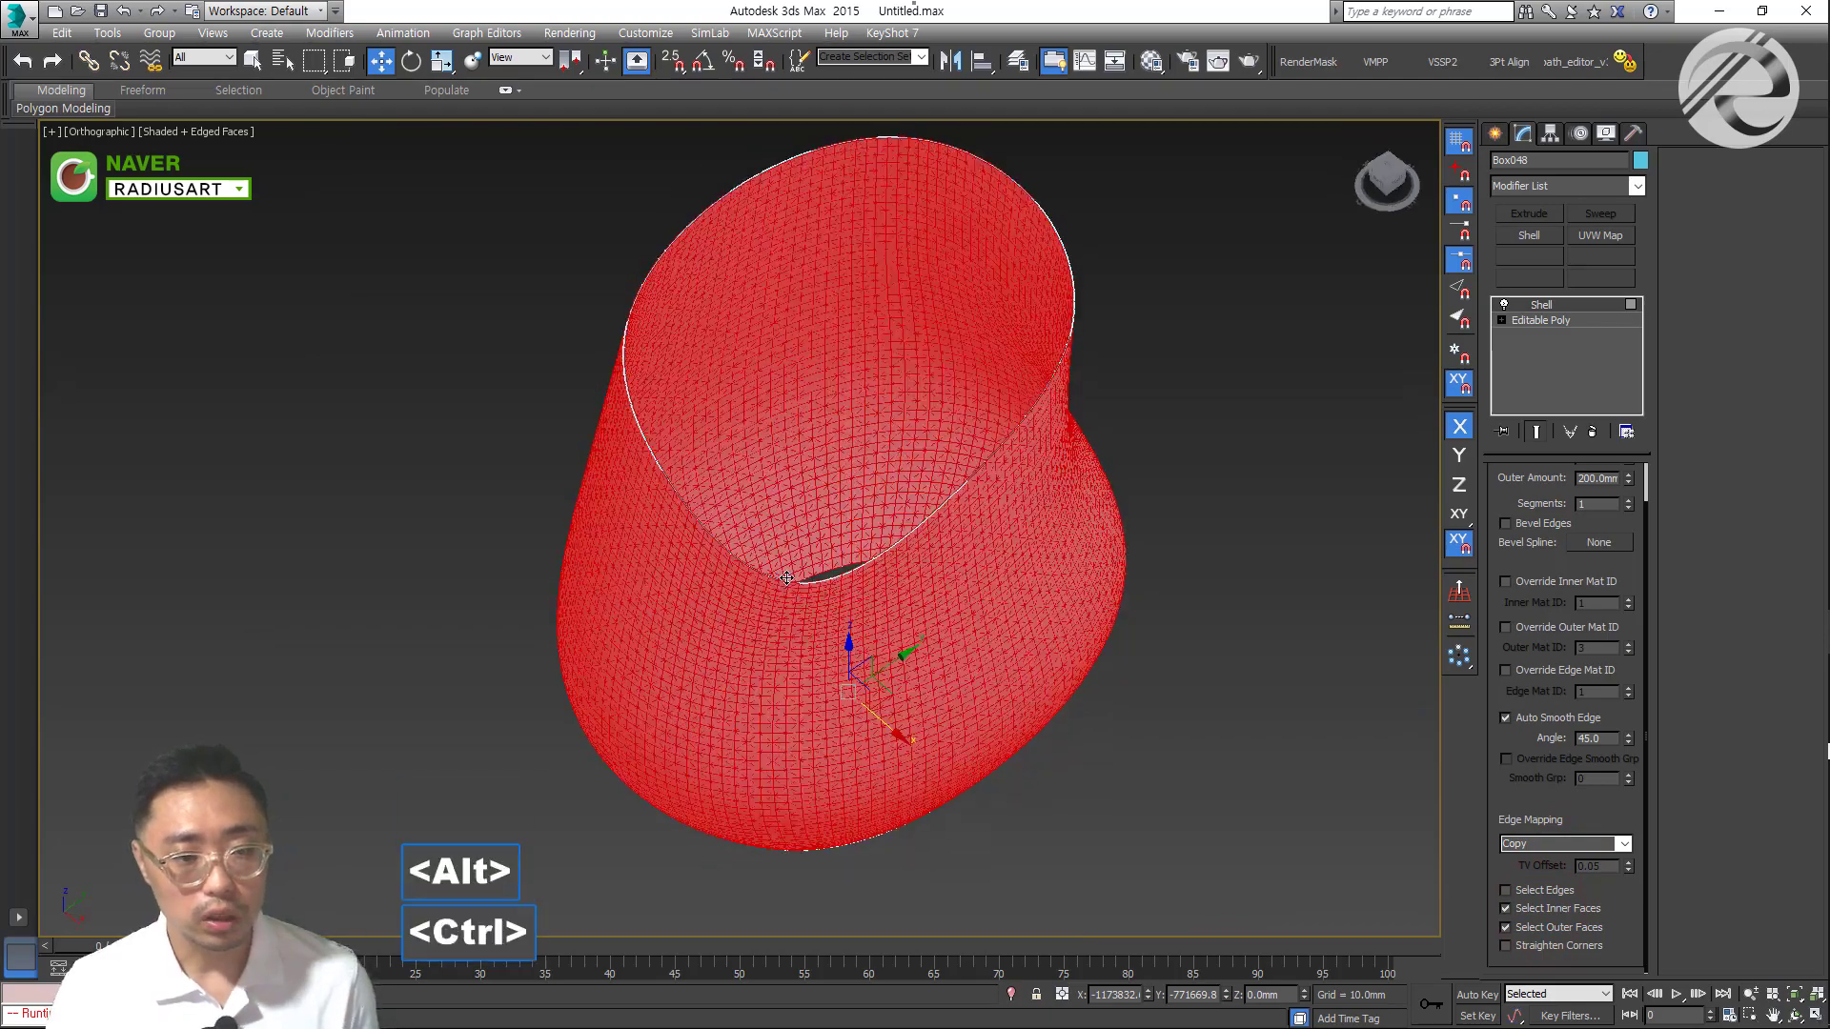
pyautogui.hotkey('ctrl', '`')
pyautogui.scroll(5, 743, 605)
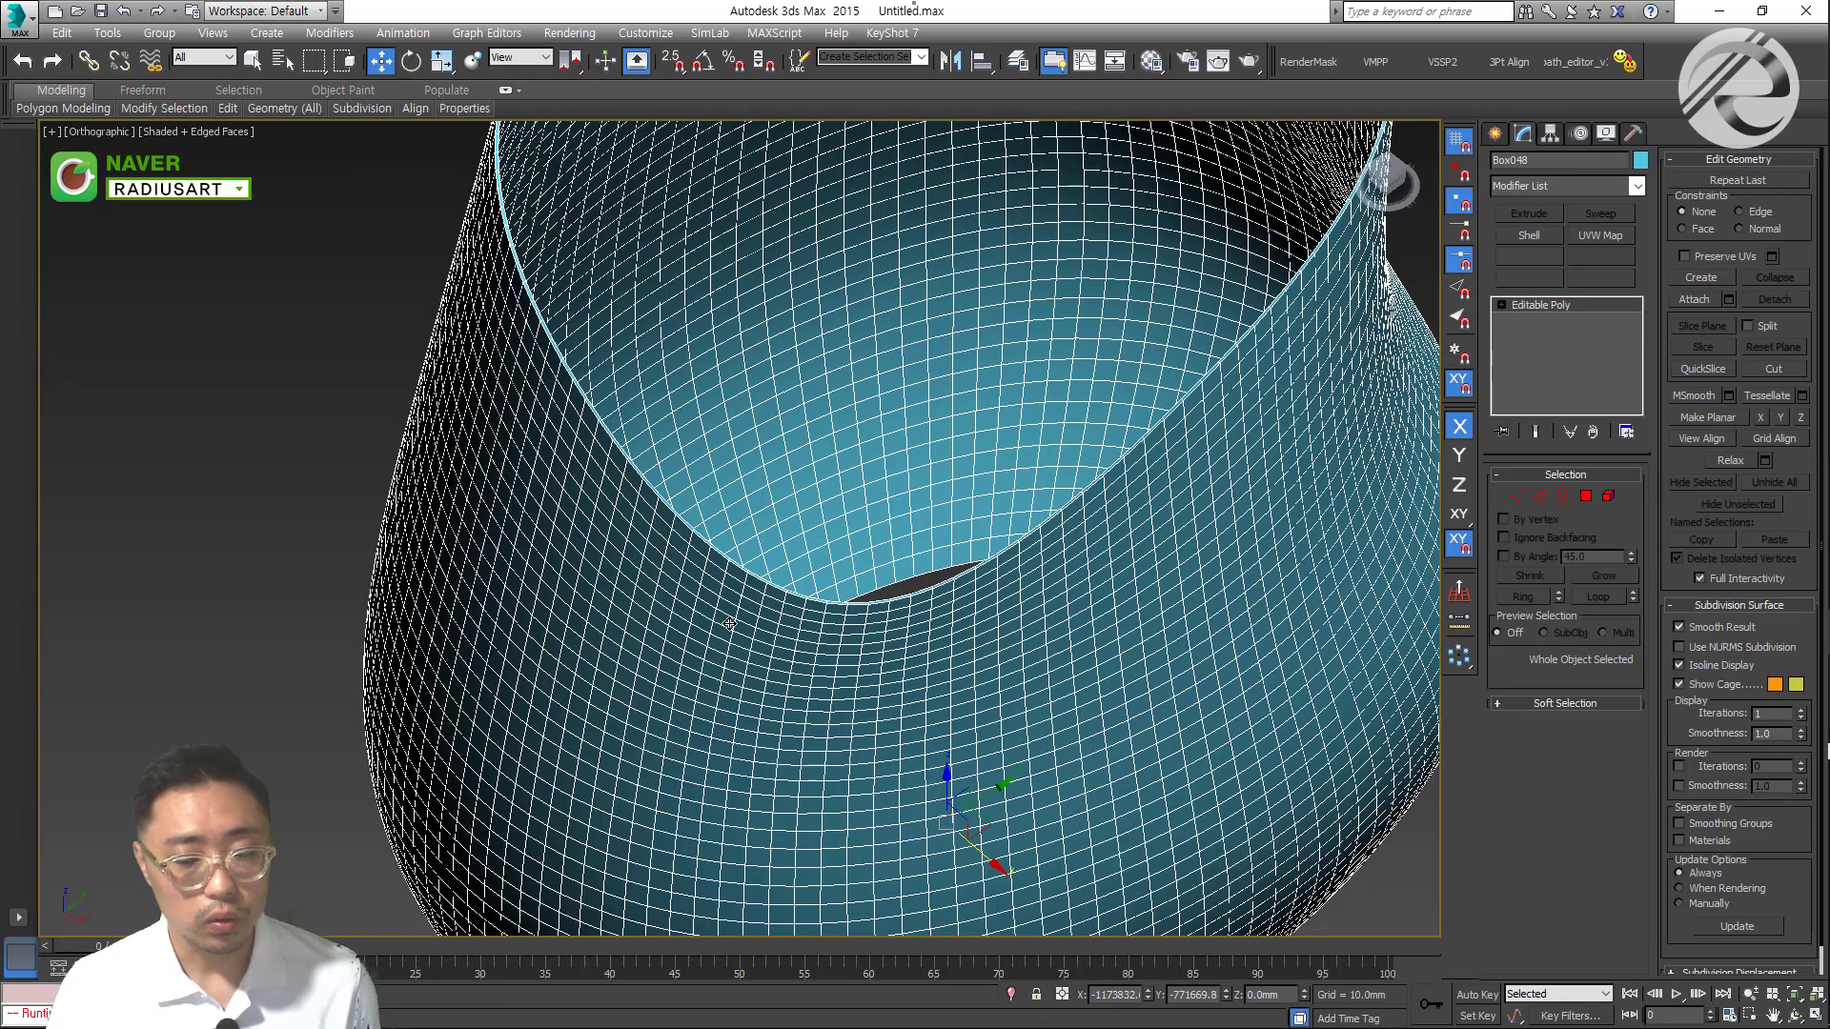
# Detach the selected inner and outer polygons from the body as a separate object and clear the selection
pyautogui.press('4')
pyautogui.click(1775, 299)
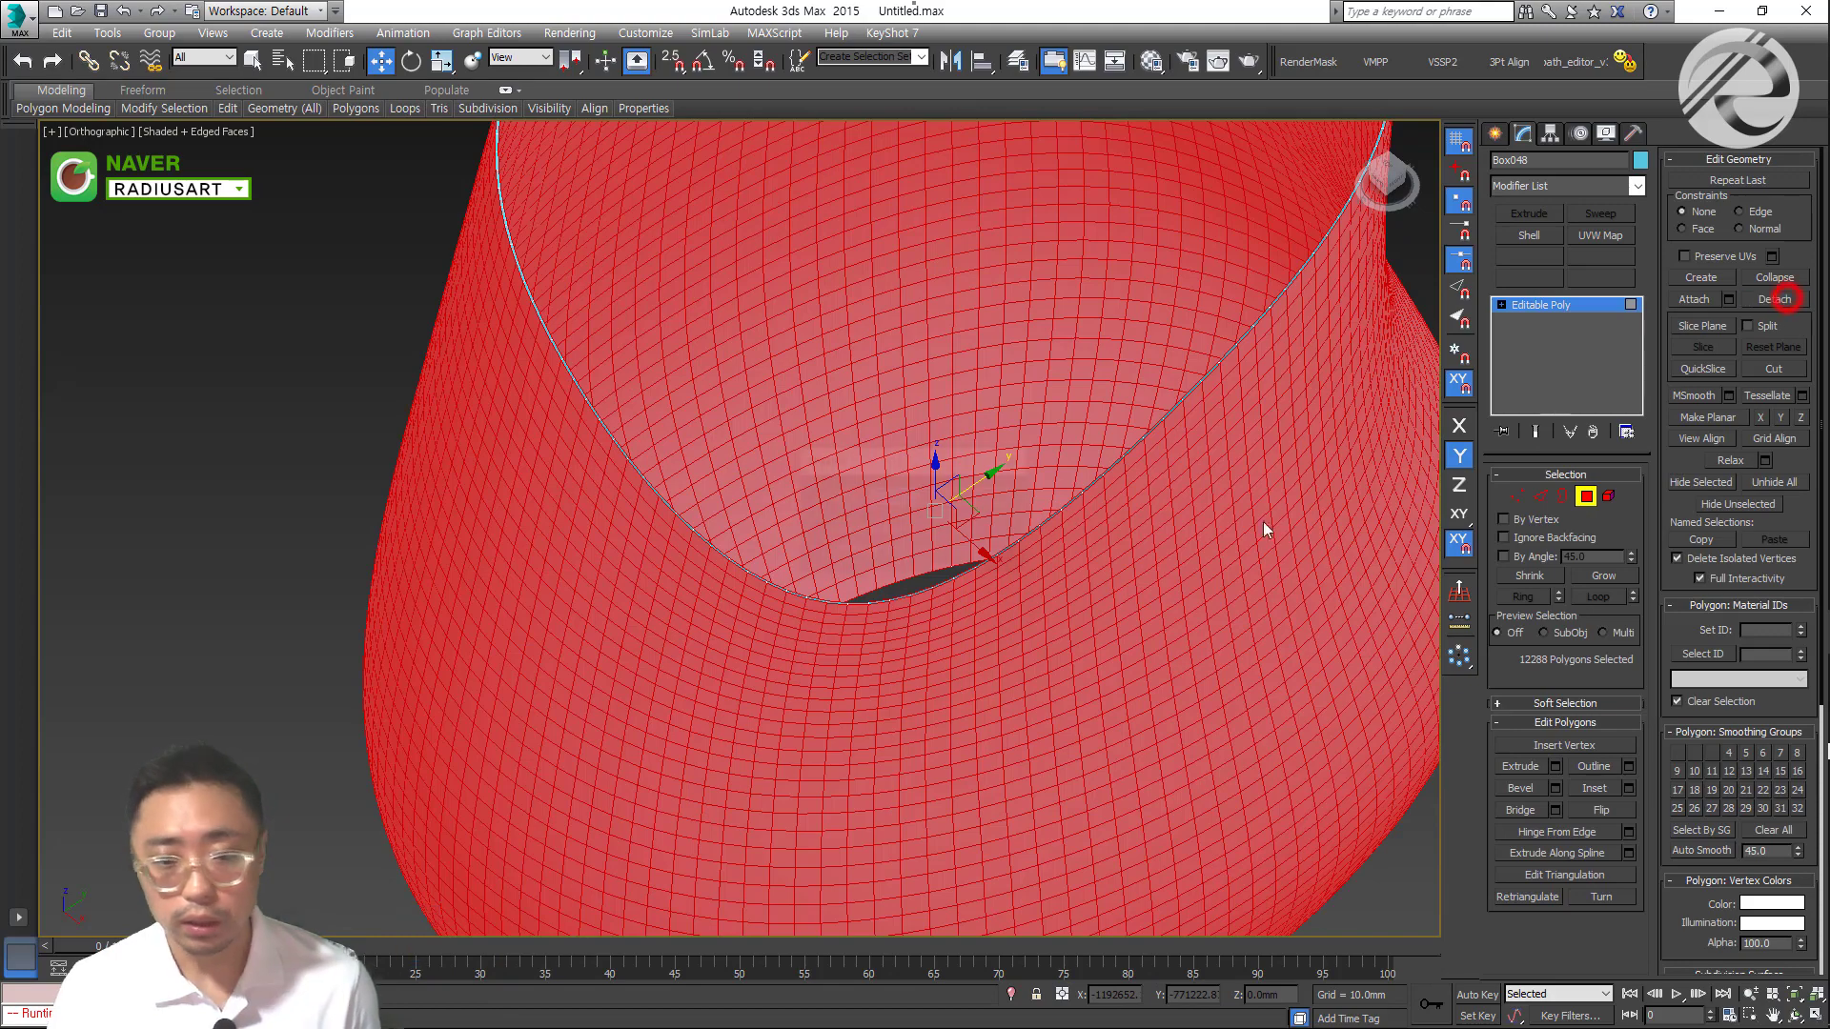
pyautogui.click(977, 530)
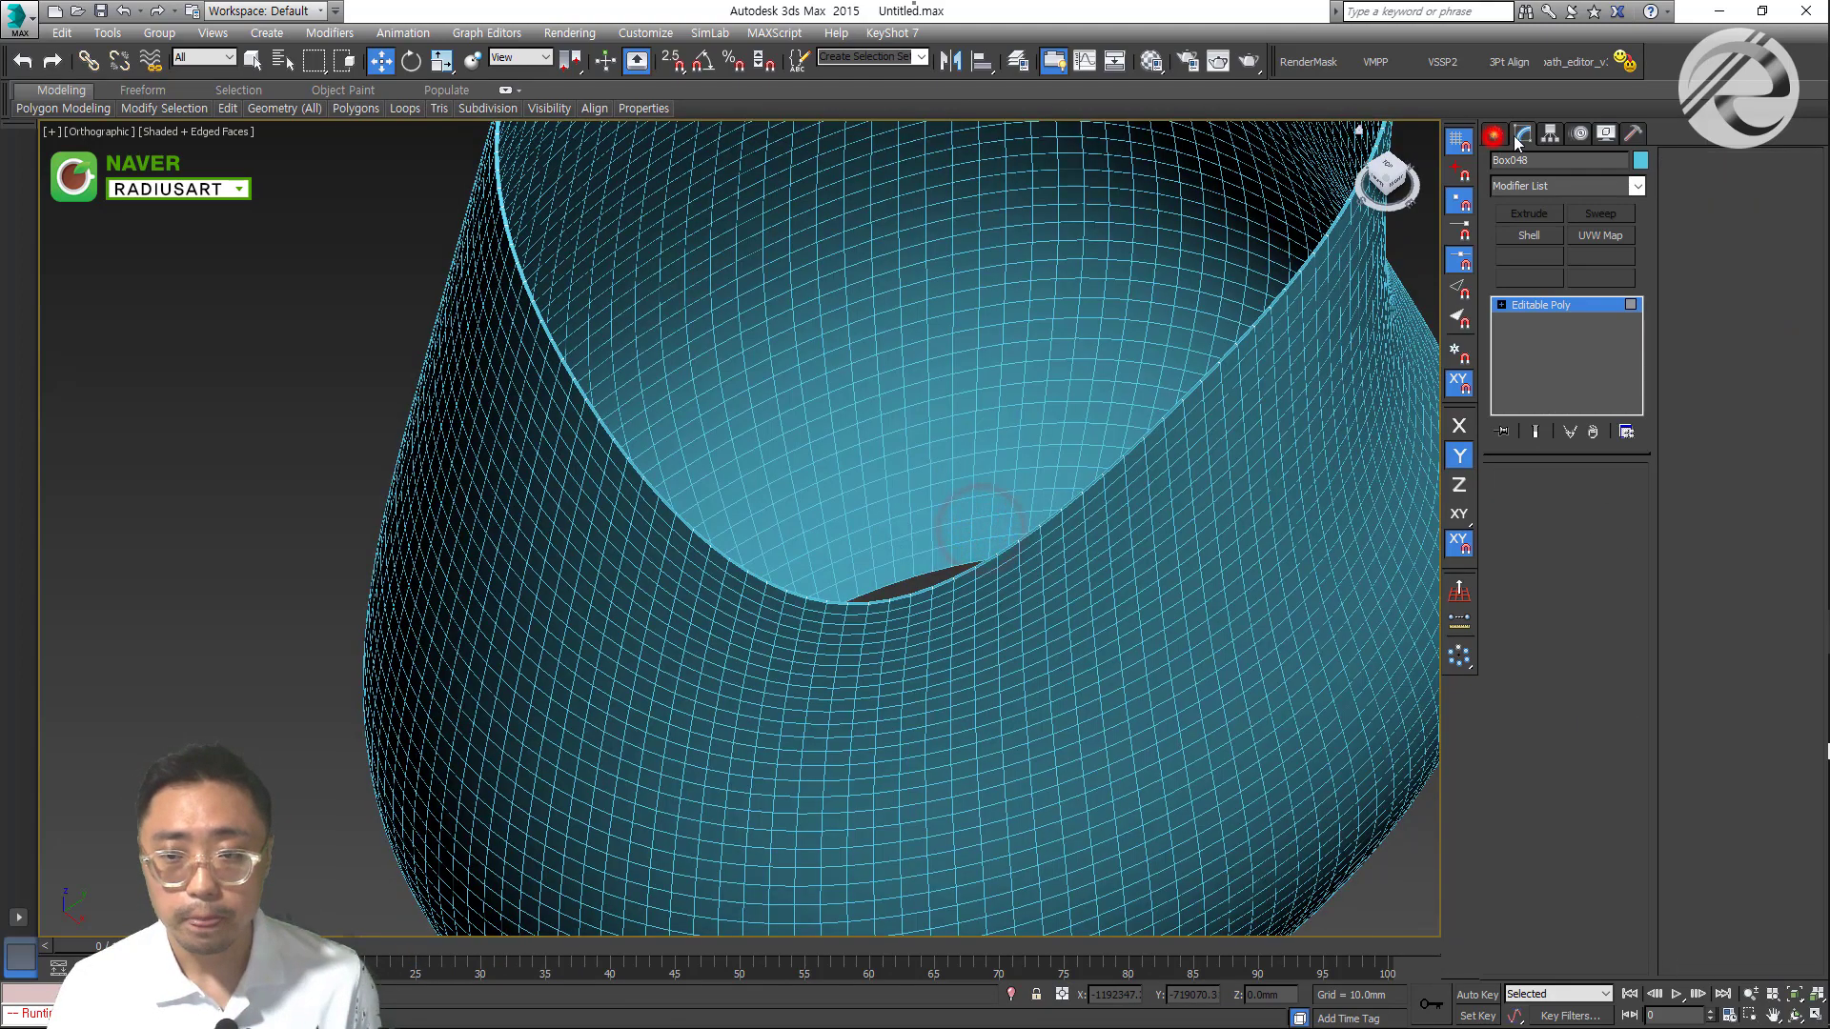
pyautogui.click(1515, 130)
pyautogui.click(279, 410)
# Select the leftover rim strip between the inner and outer walls and delete it
pyautogui.scroll(10, 670, 392)
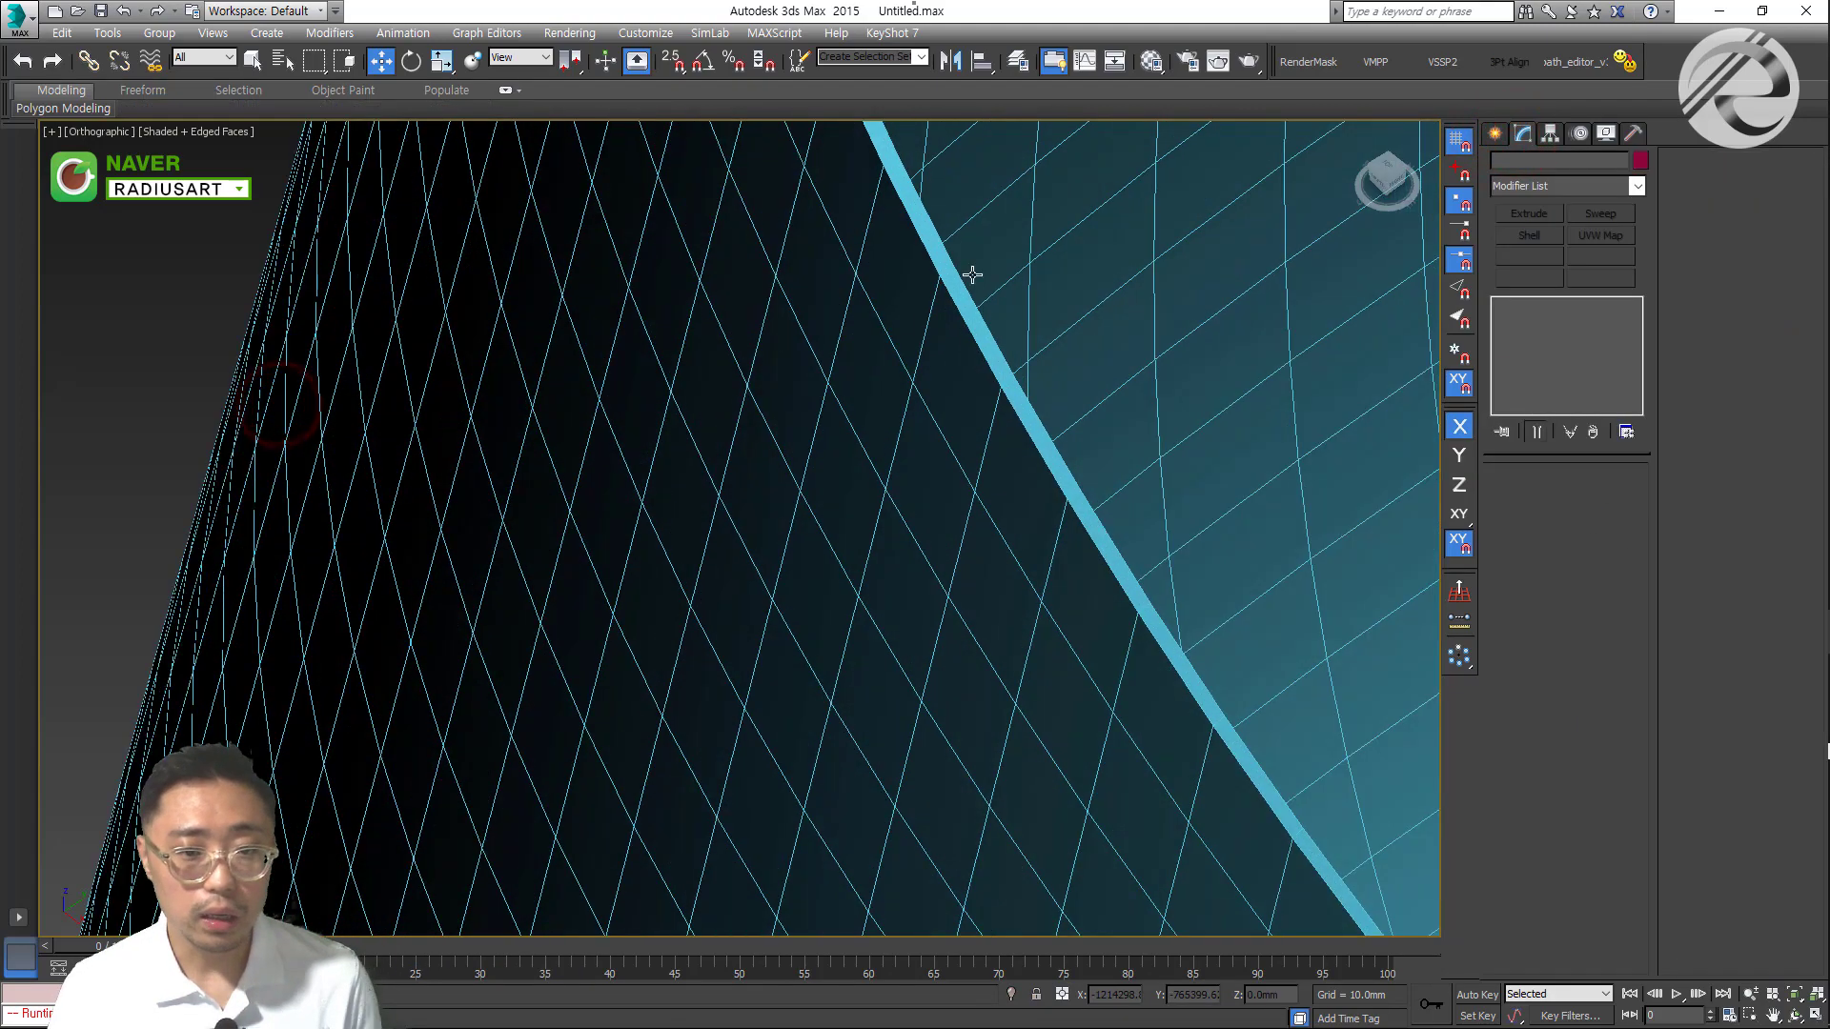
pyautogui.click(951, 285)
pyautogui.scroll(-10, 951, 286)
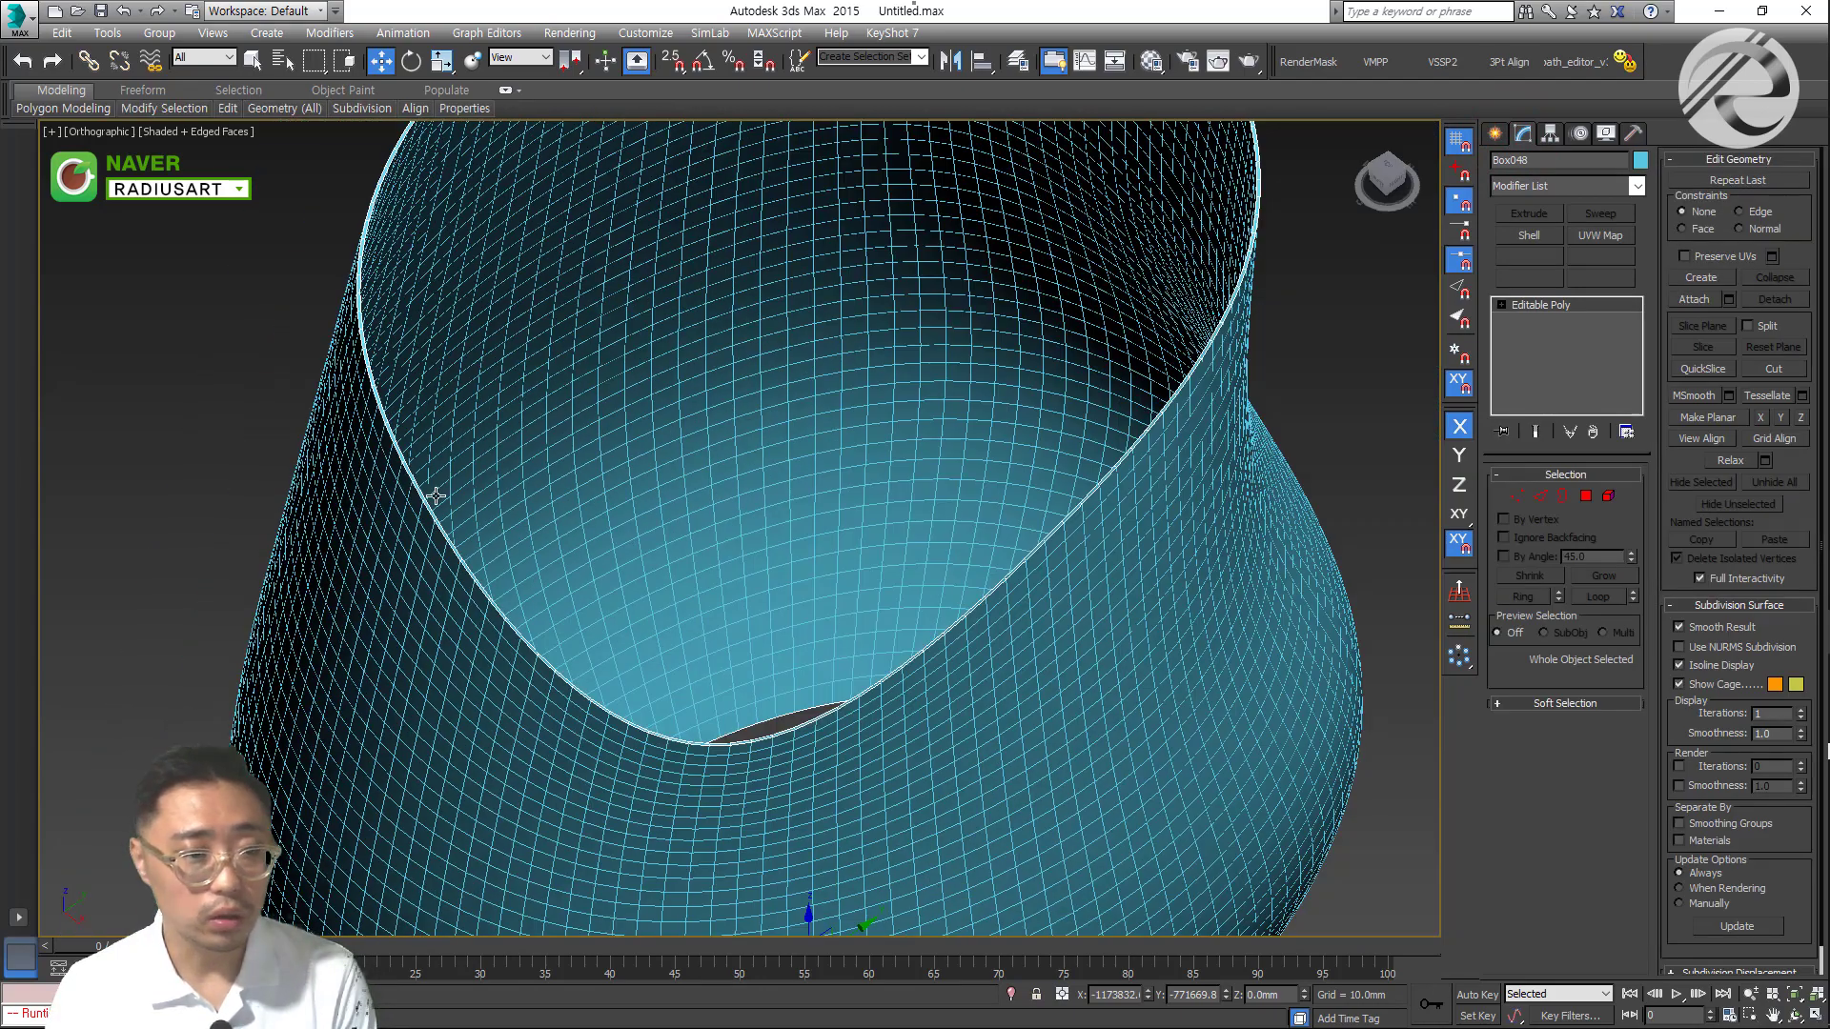
pyautogui.press('Delete')
# Detach the inner wall element from the double-walled body as its own object and deselect everything
pyautogui.click(380, 626)
pyautogui.scroll(5, 380, 625)
pyautogui.click(500, 474)
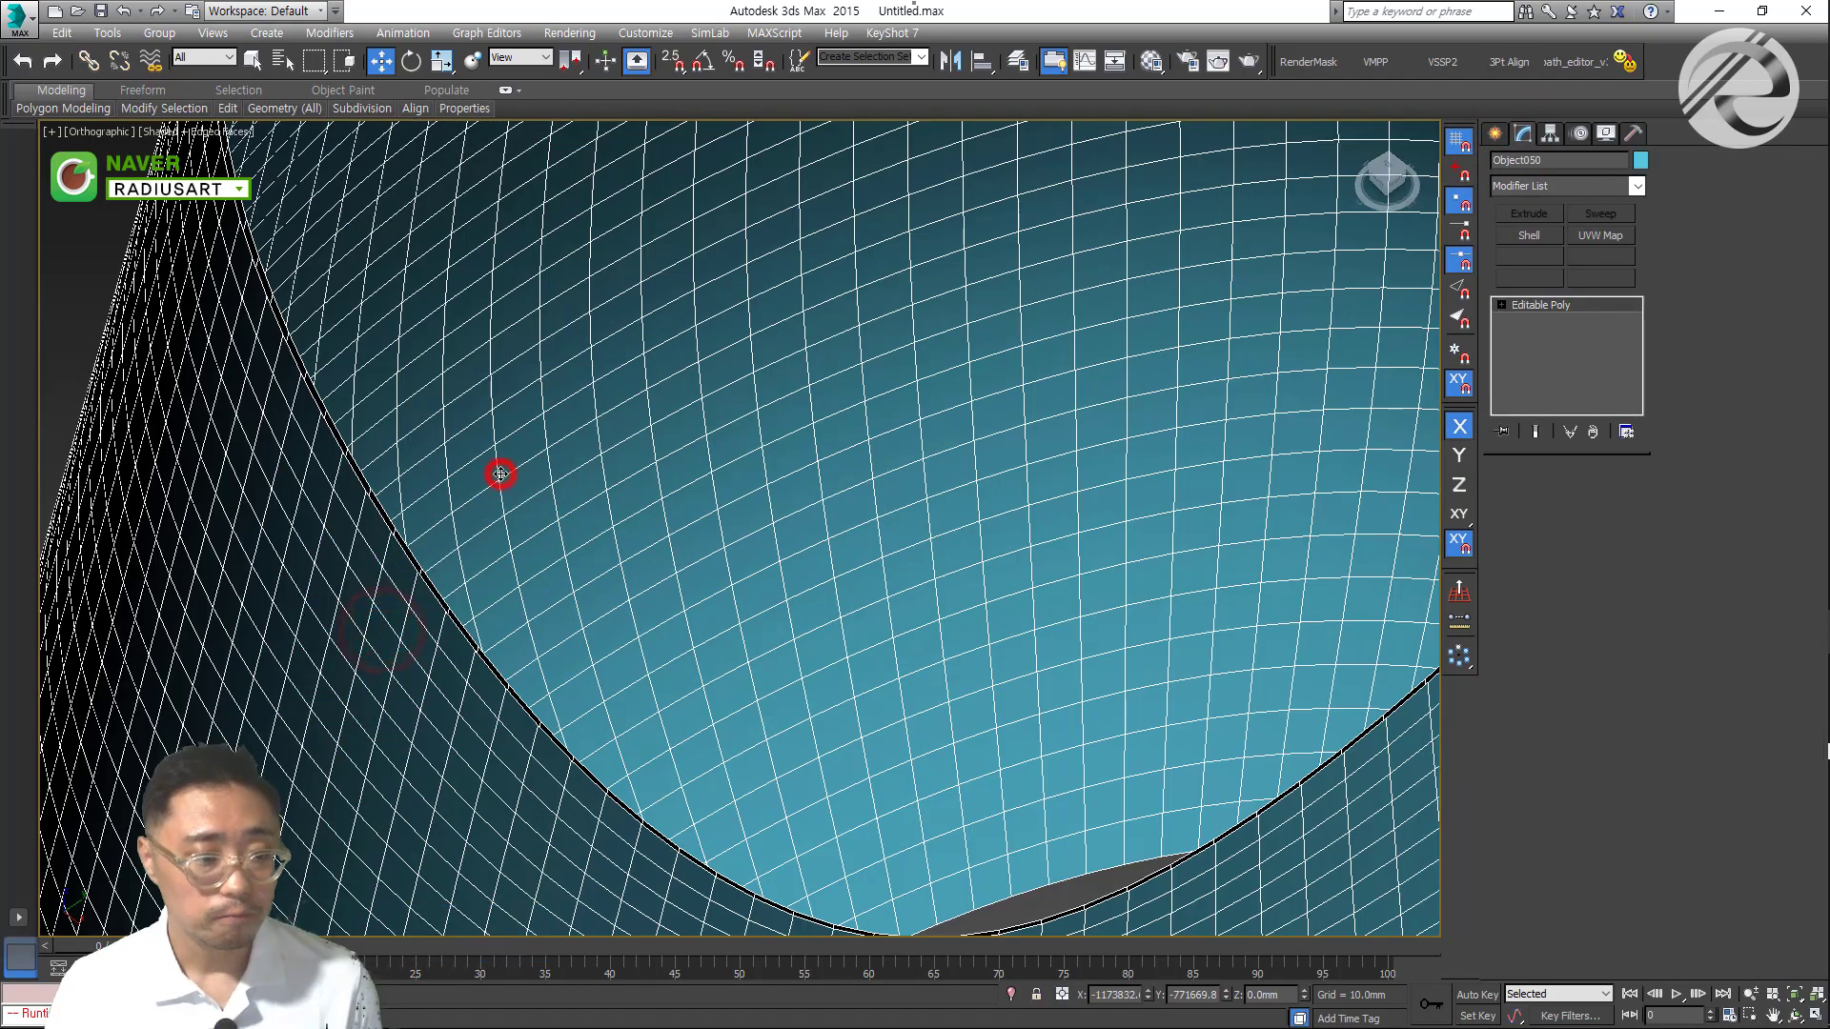
pyautogui.scroll(-5, 501, 473)
pyautogui.press('5')
pyautogui.click(547, 449)
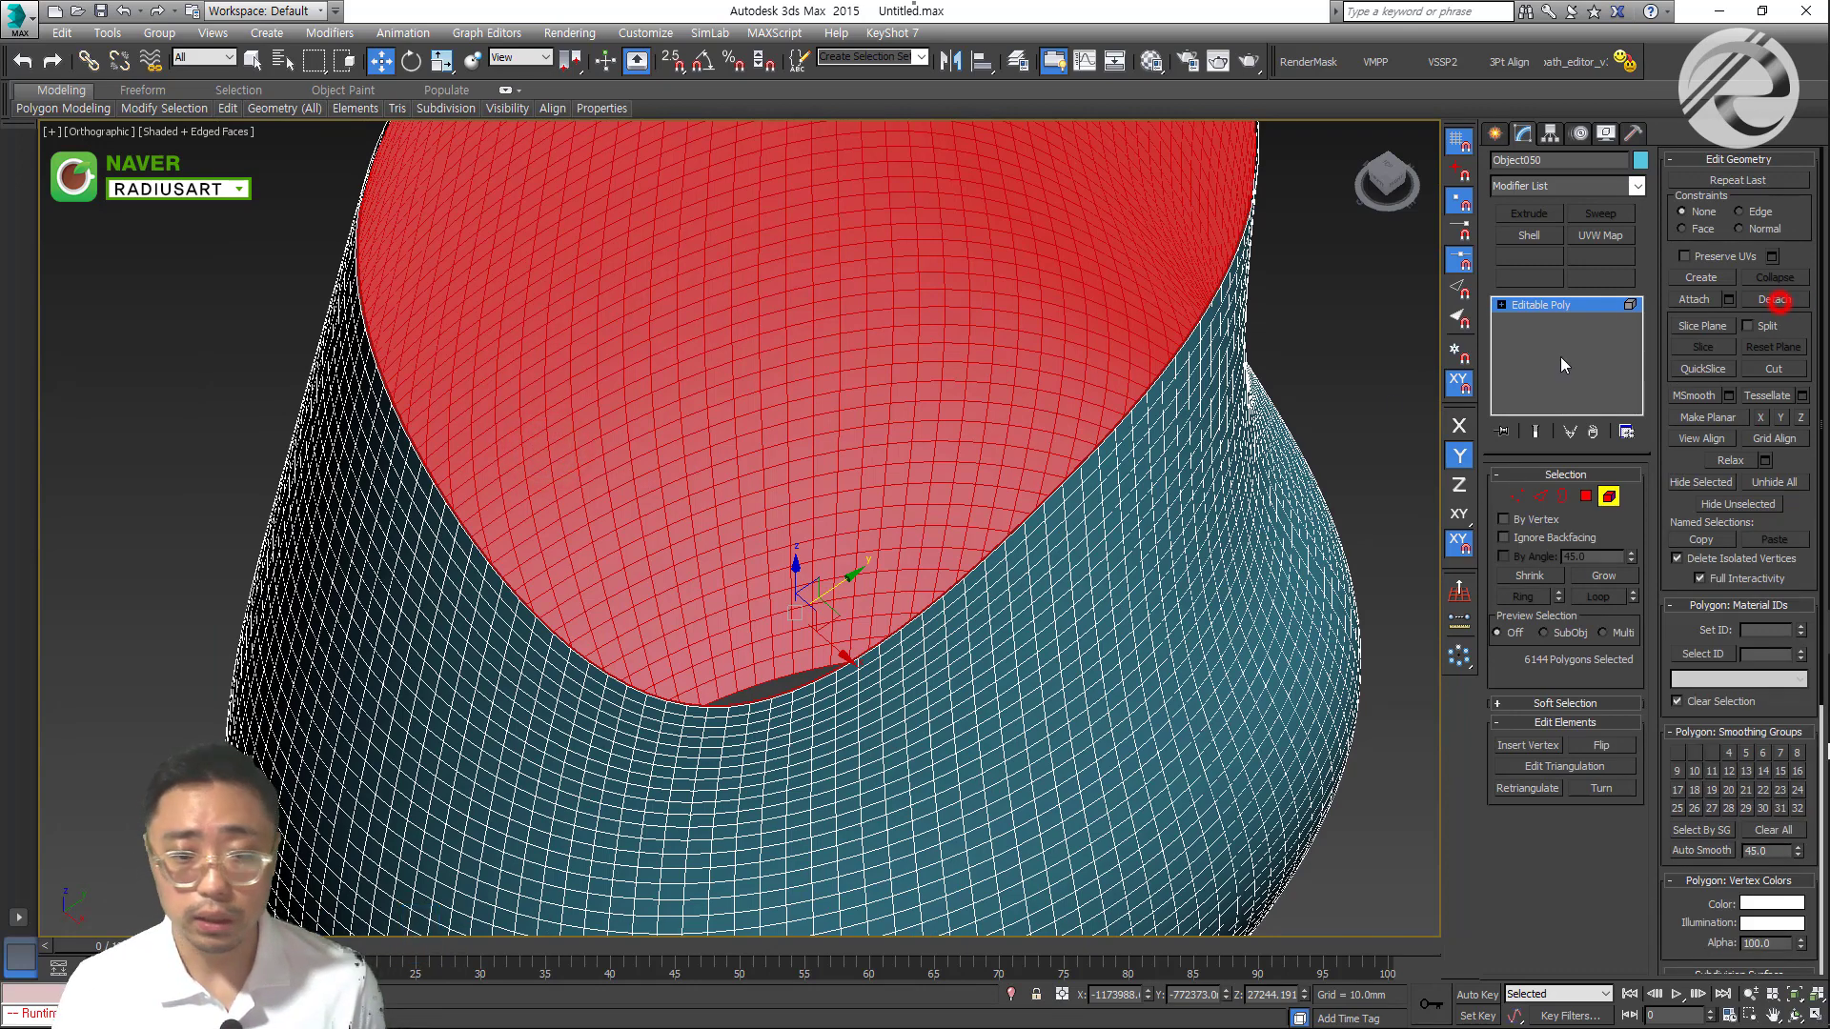
pyautogui.click(1774, 299)
pyautogui.click(972, 531)
pyautogui.click(1492, 133)
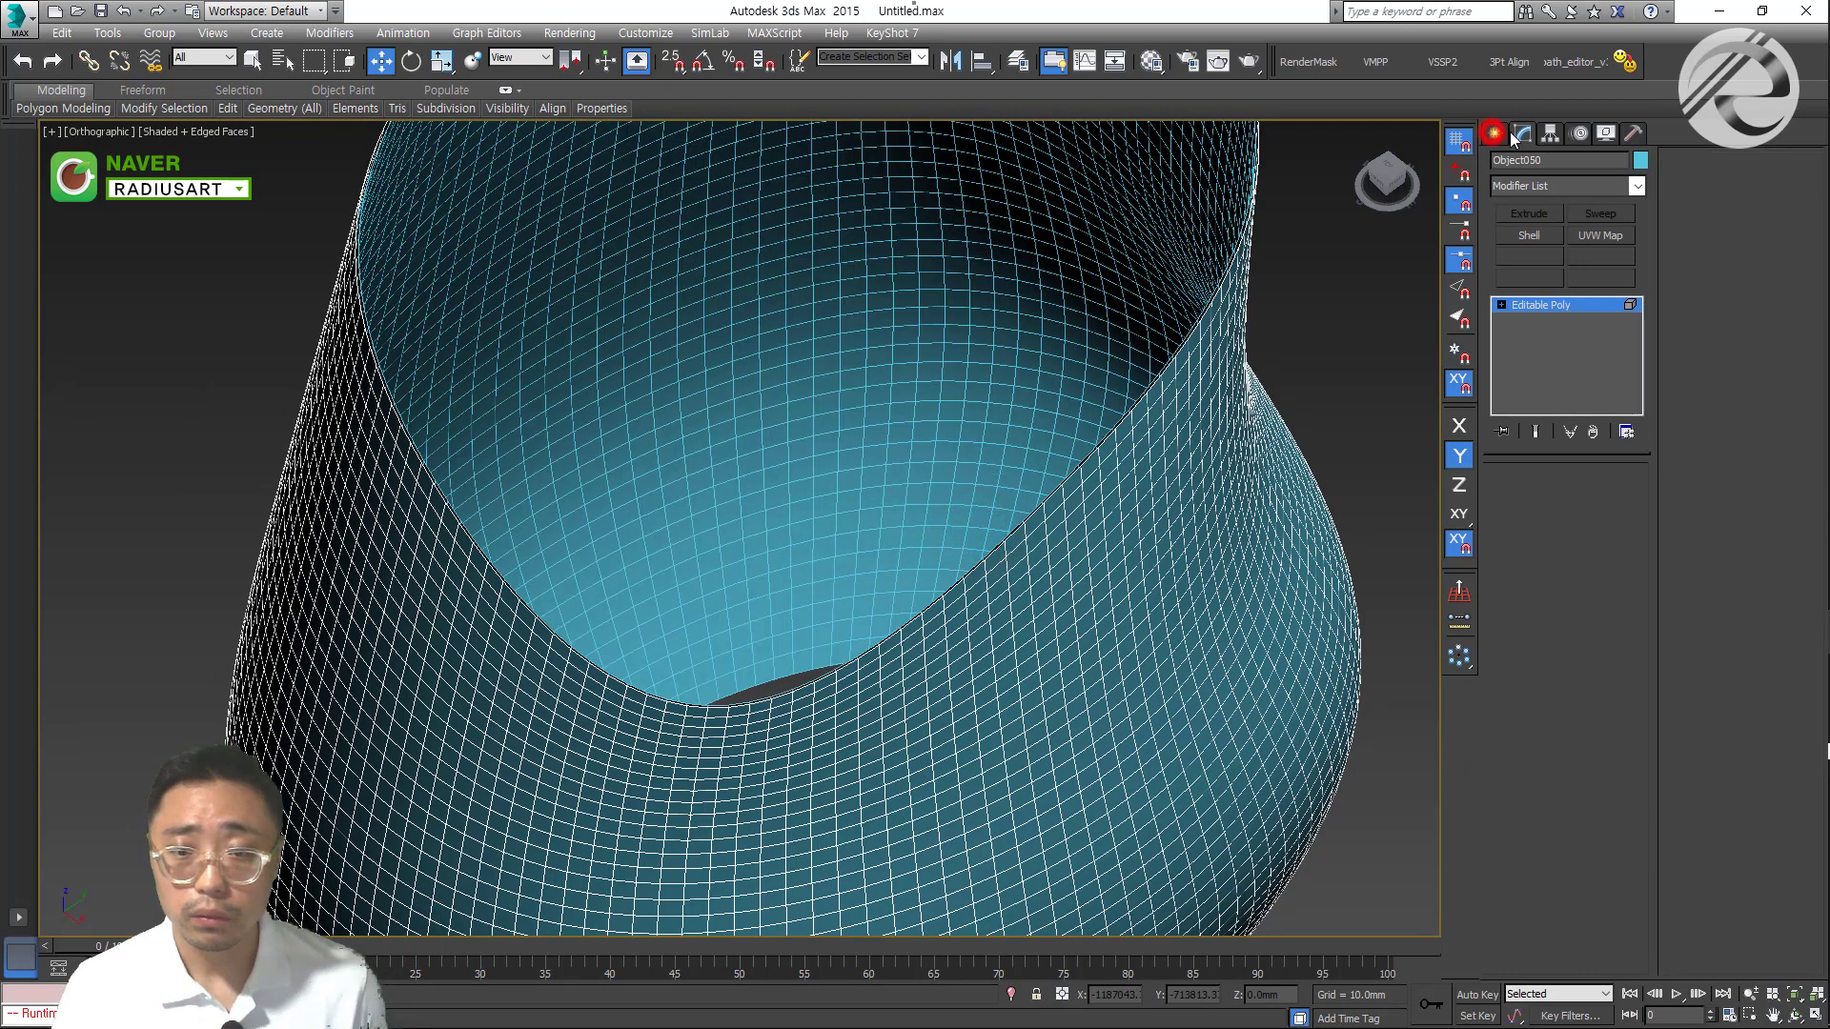
pyautogui.click(1319, 339)
# Flip all polygons of the detached inner wall so they face outward, and isolate the wall
pyautogui.click(1113, 249)
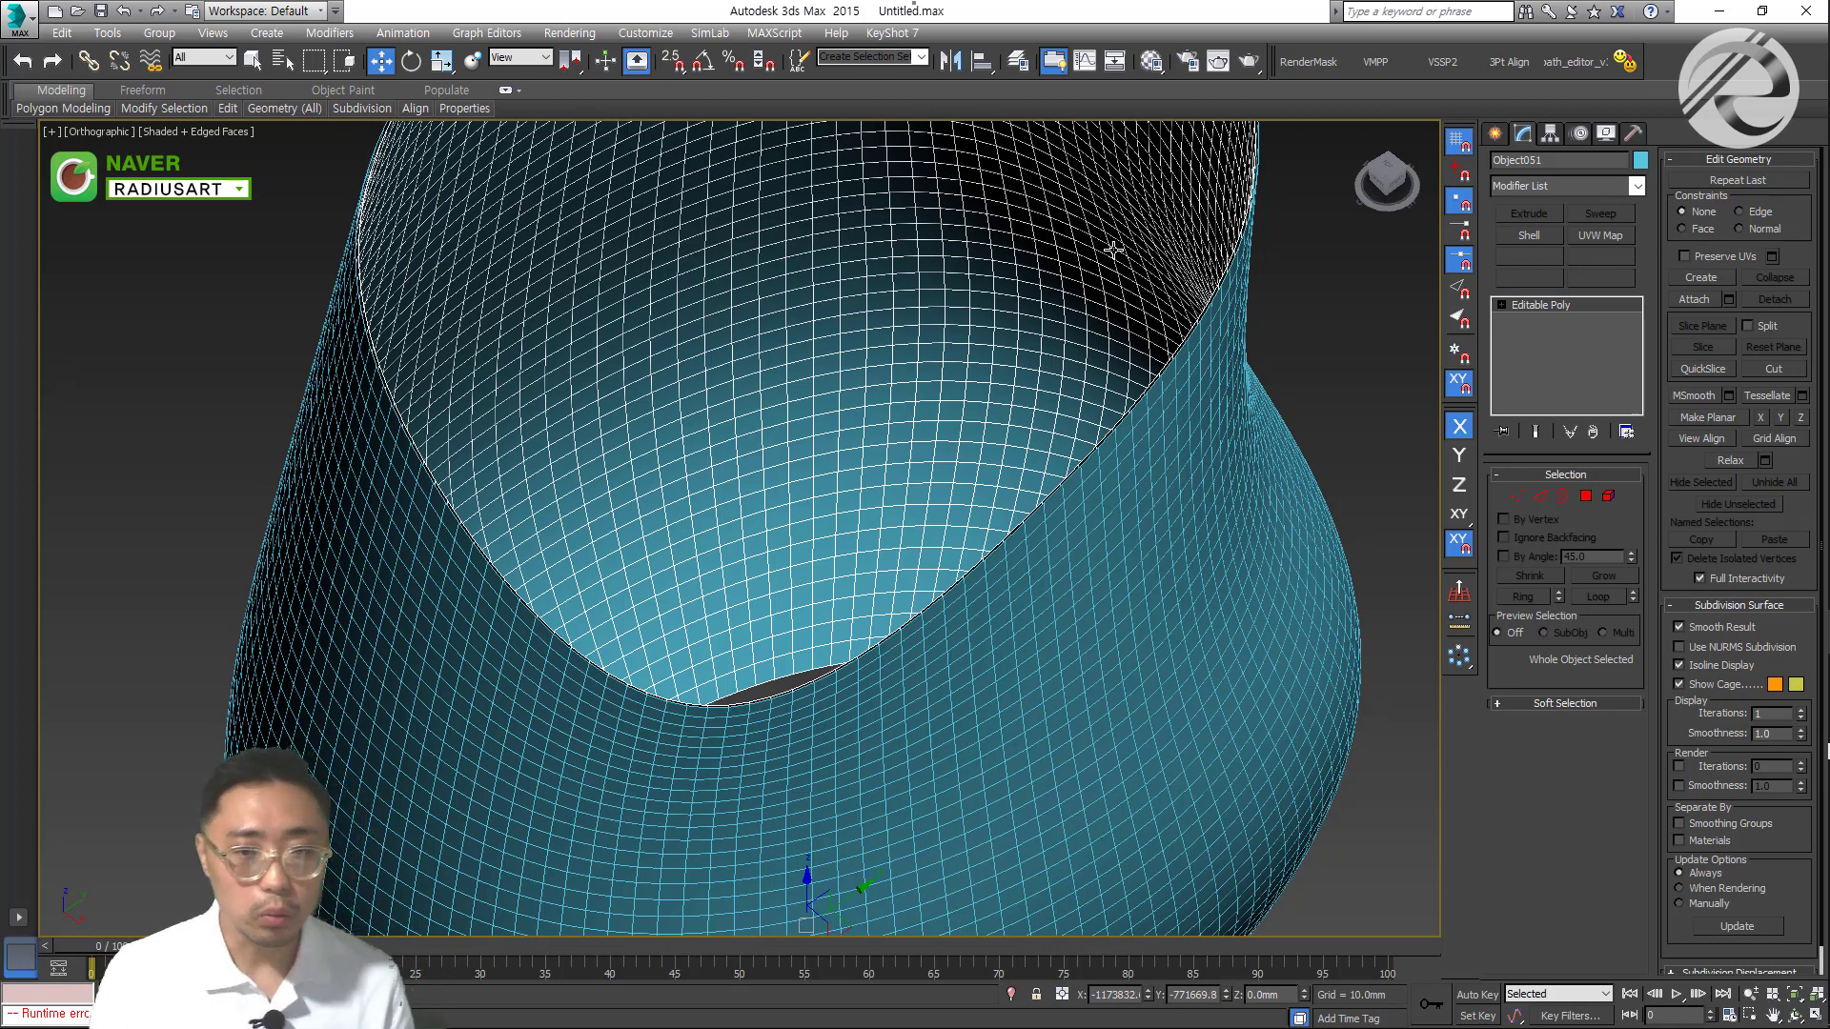
pyautogui.press('4')
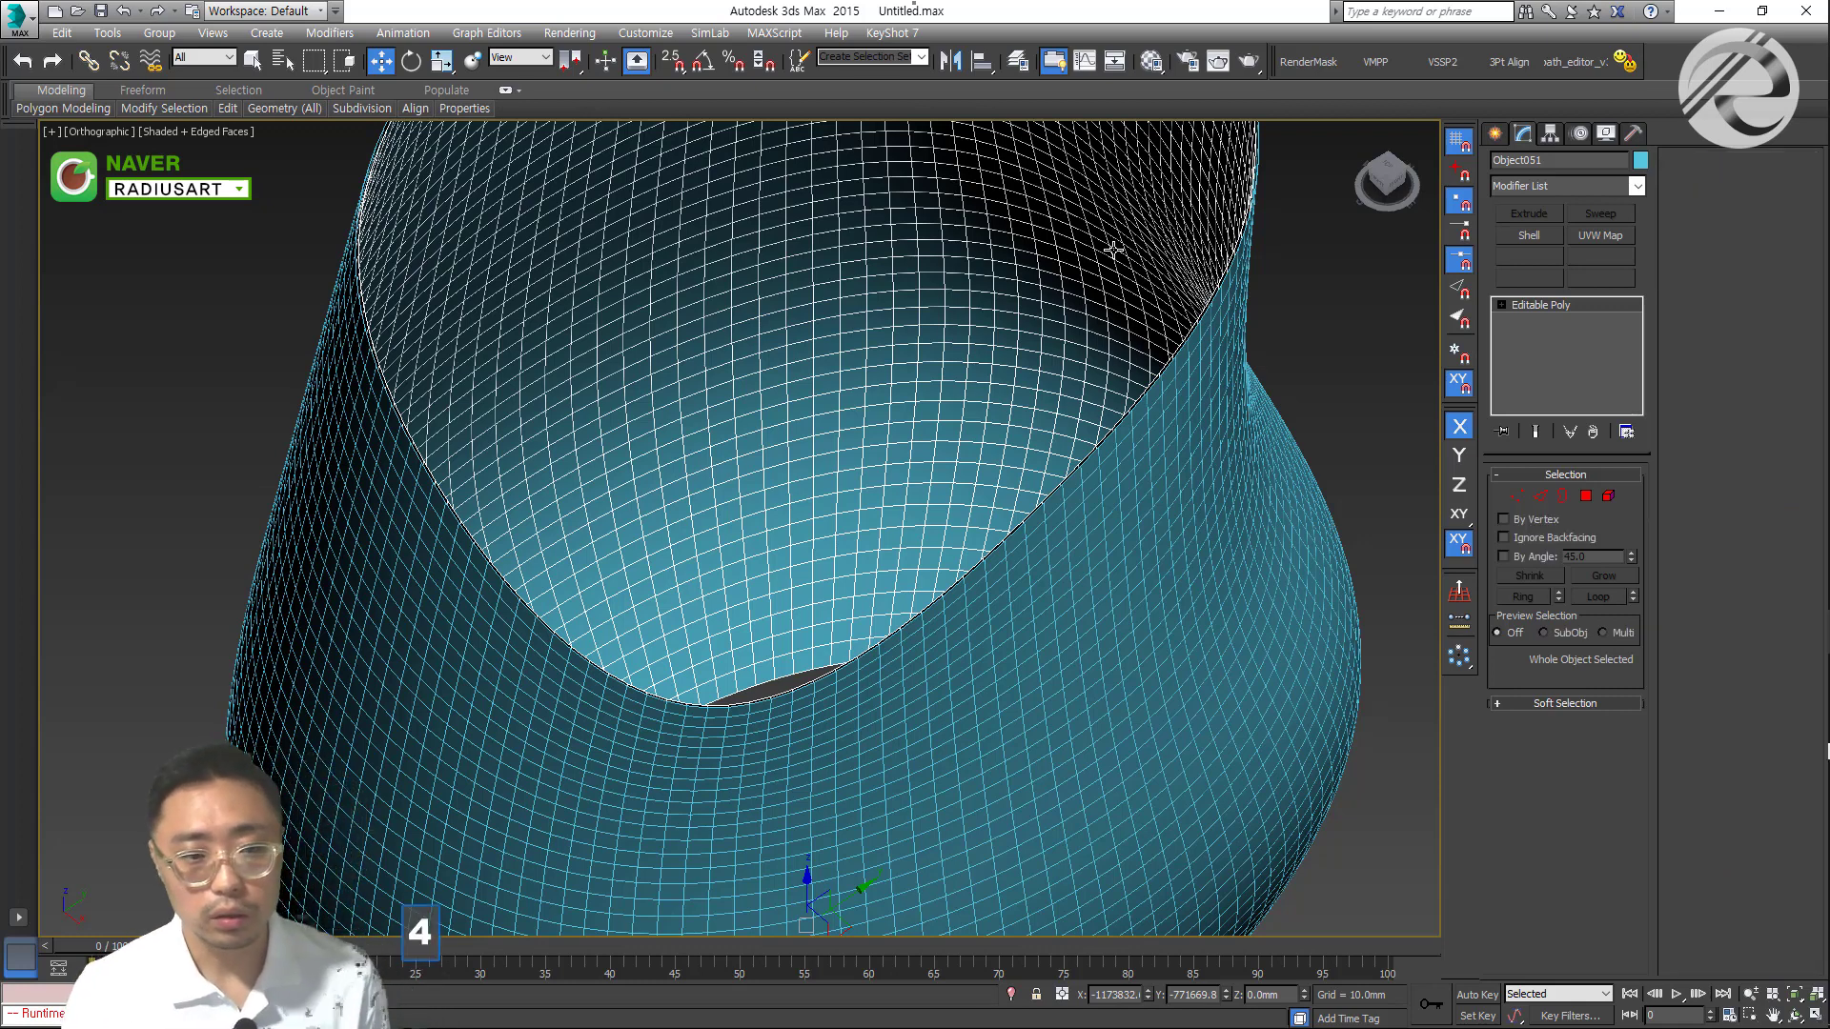
pyautogui.hotkey('ctrl', 'a')
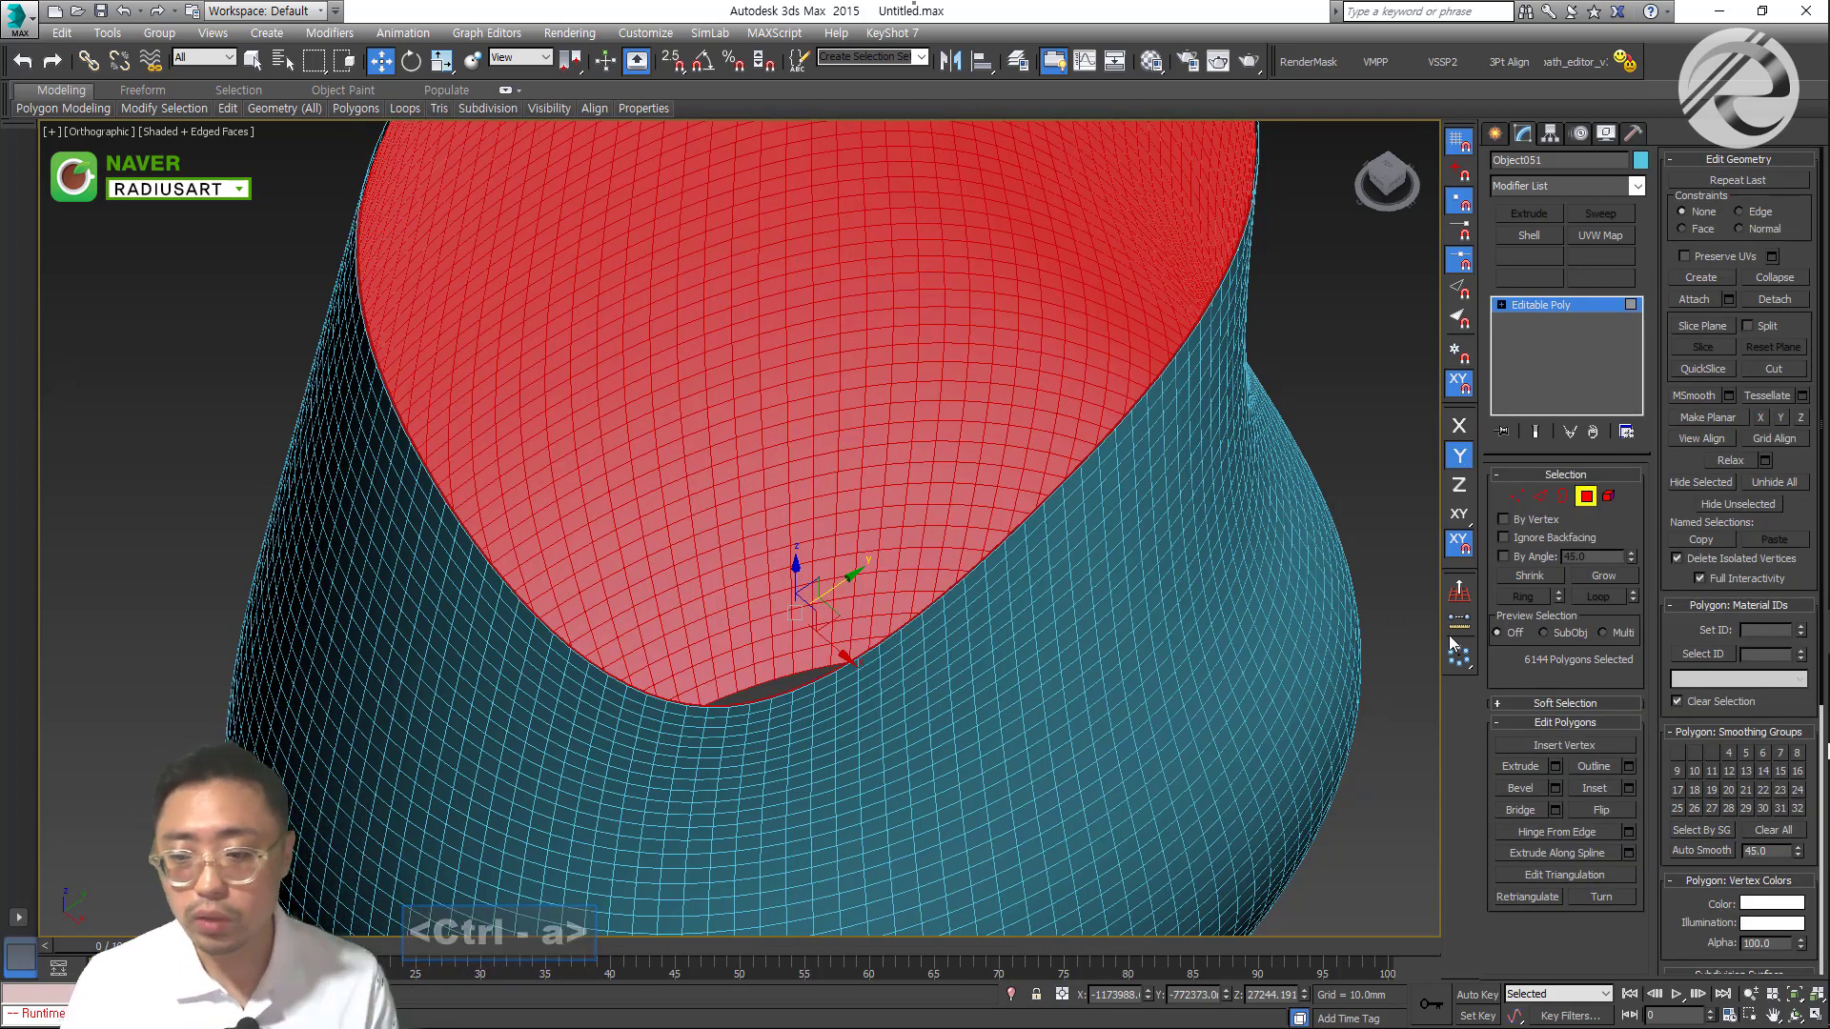
pyautogui.click(1609, 810)
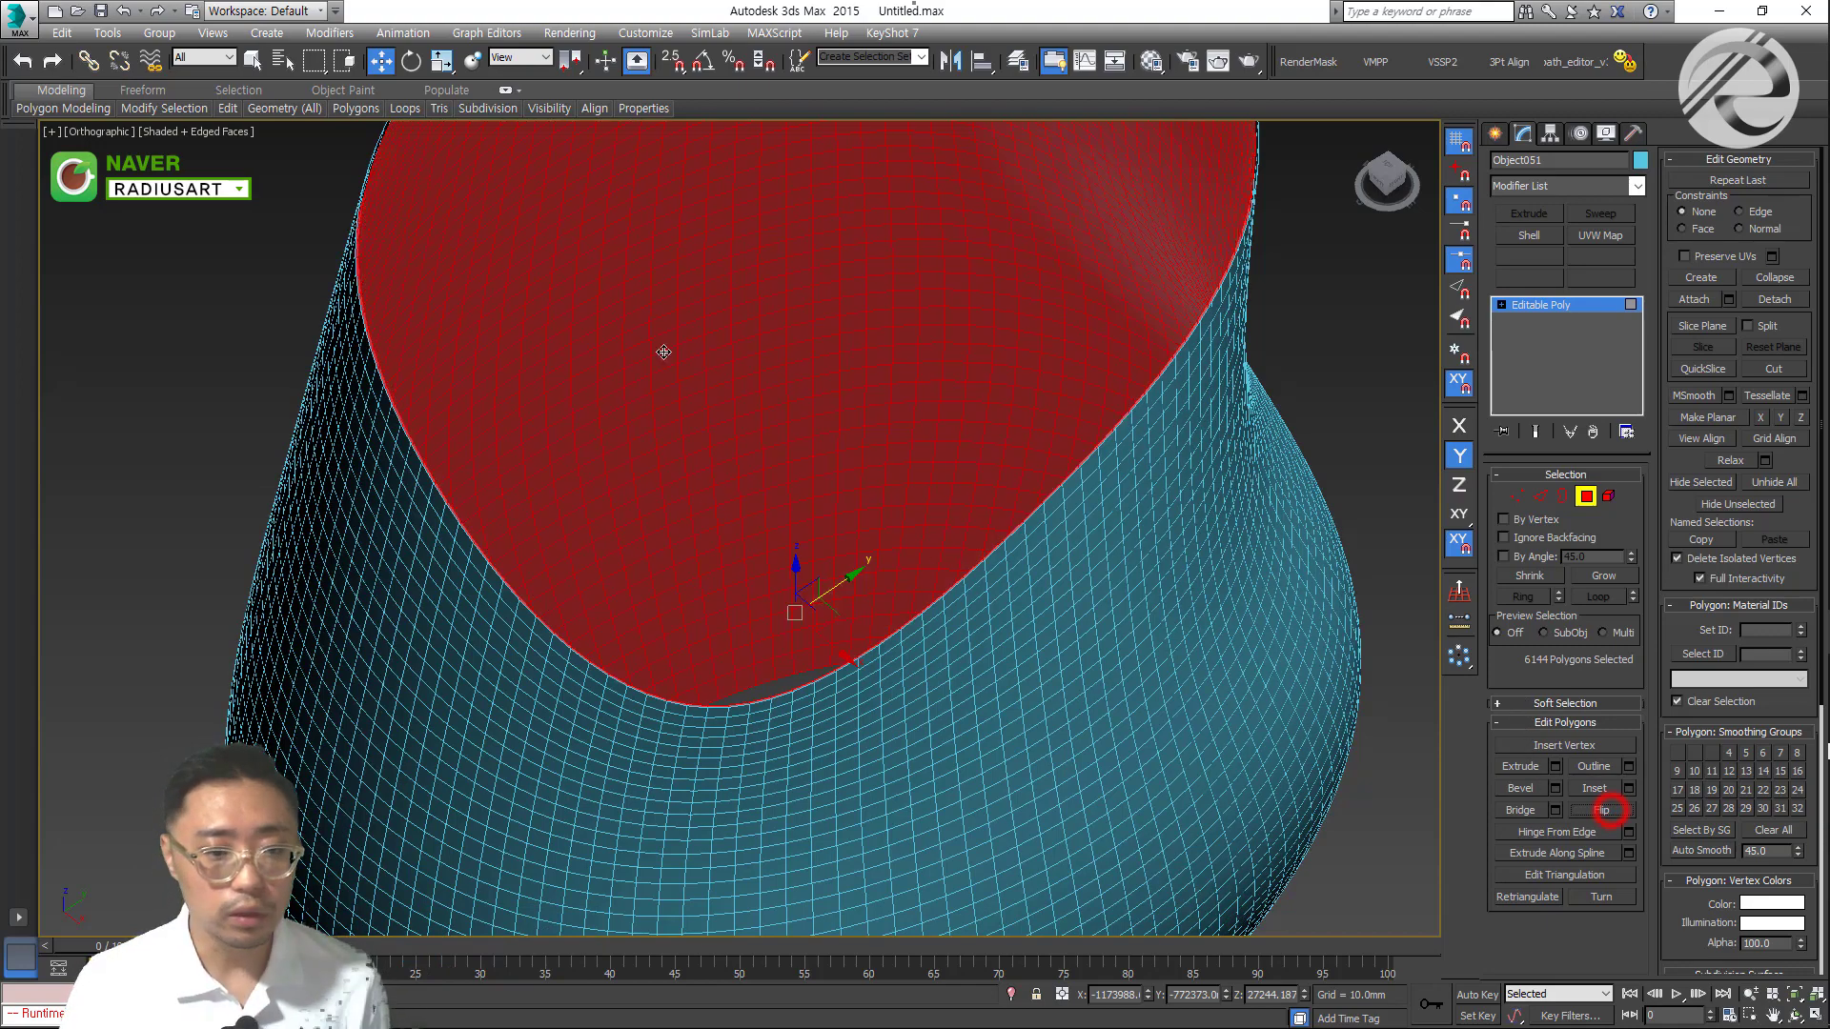
pyautogui.keyDown('ctrl'); pyautogui.keyDown('alt'); pyautogui.moveTo(620, 493); pyautogui.dragTo(843, 480, button='middle'); pyautogui.keyUp('alt'); pyautogui.keyUp('ctrl')
# Select all polygons of the isolated wall and inset them By Polygon with an amount of 50 mm
pyautogui.press('4')
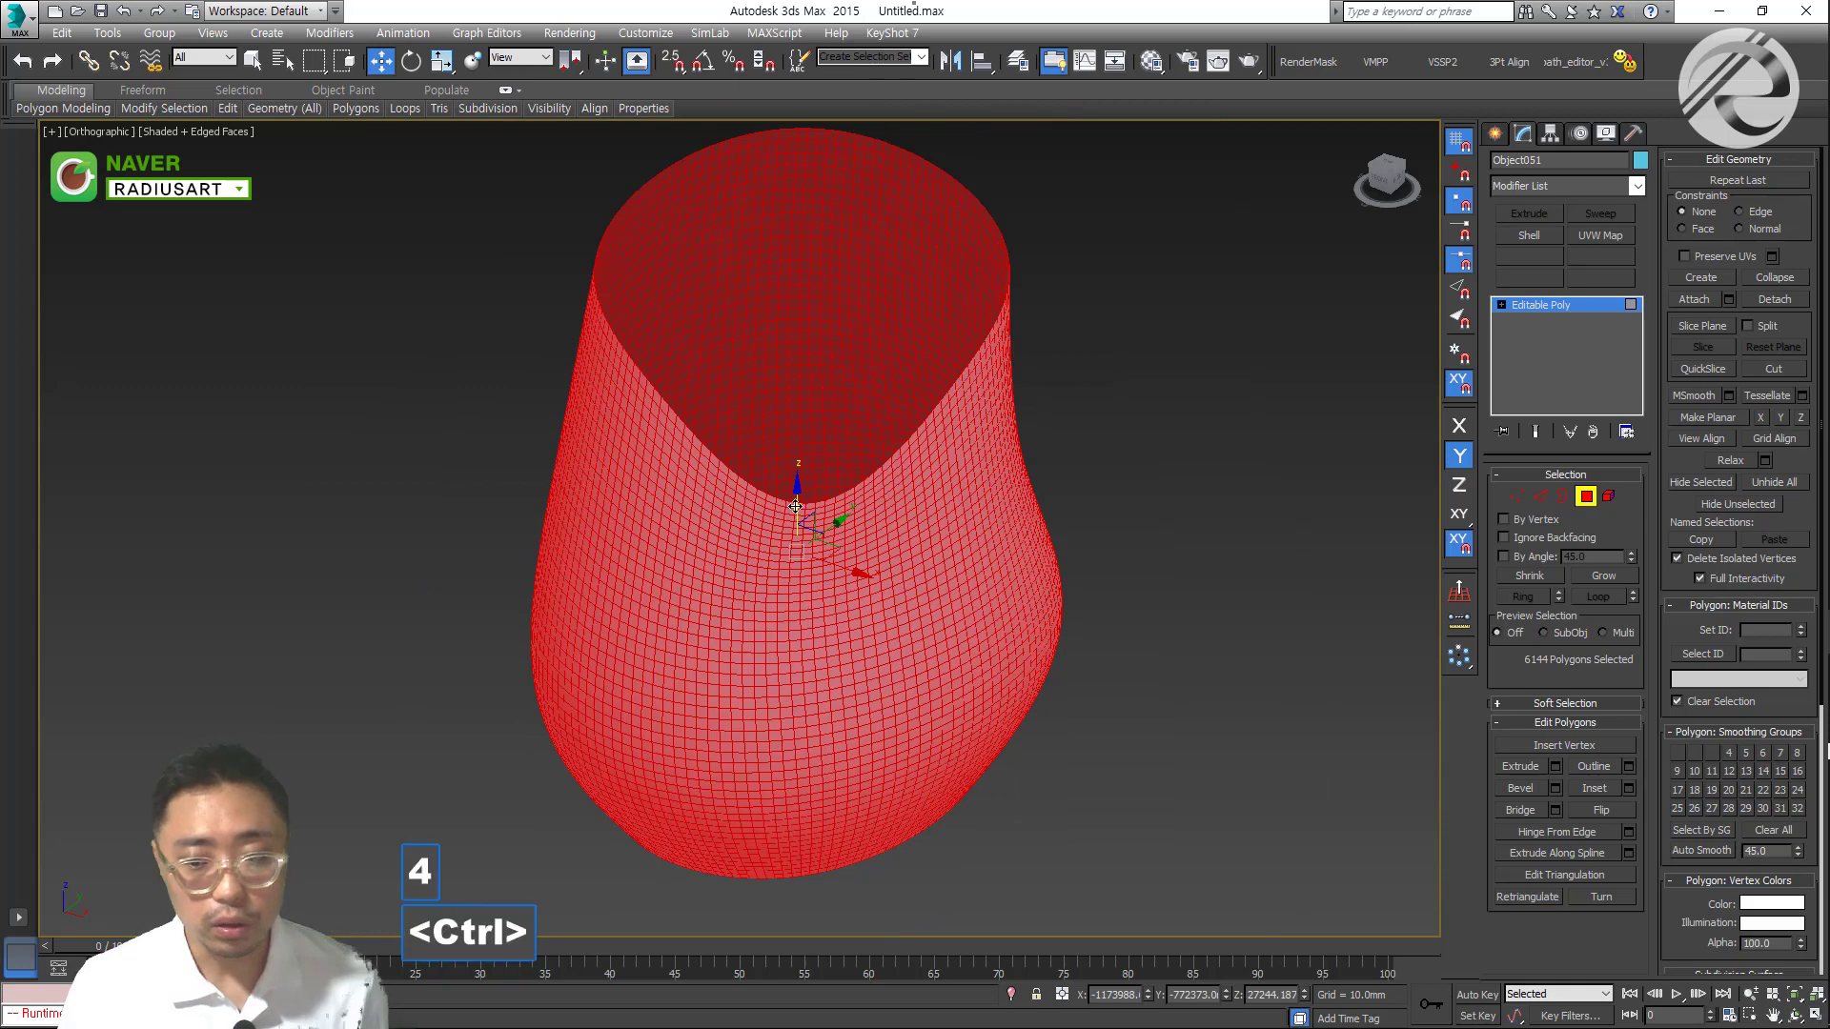
pyautogui.hotkey('ctrl', 'a')
pyautogui.click(1628, 788)
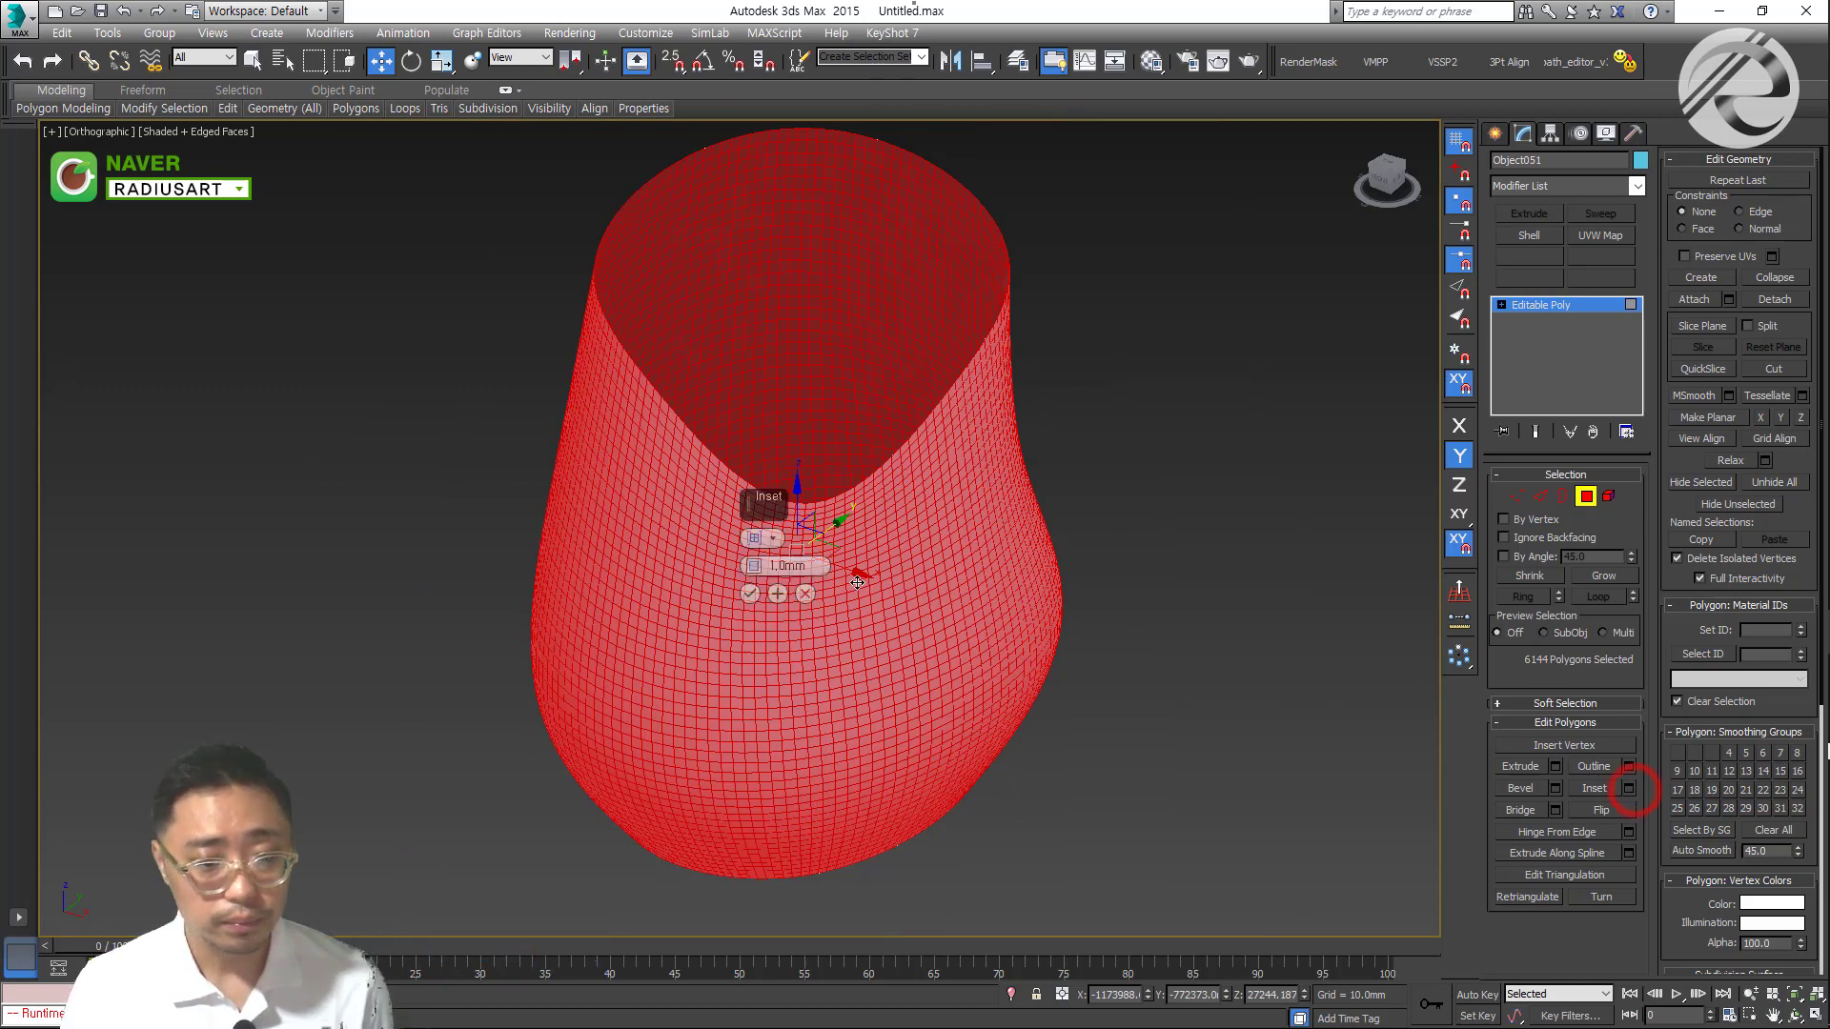
pyautogui.scroll(3, 785, 629)
pyautogui.click(791, 566)
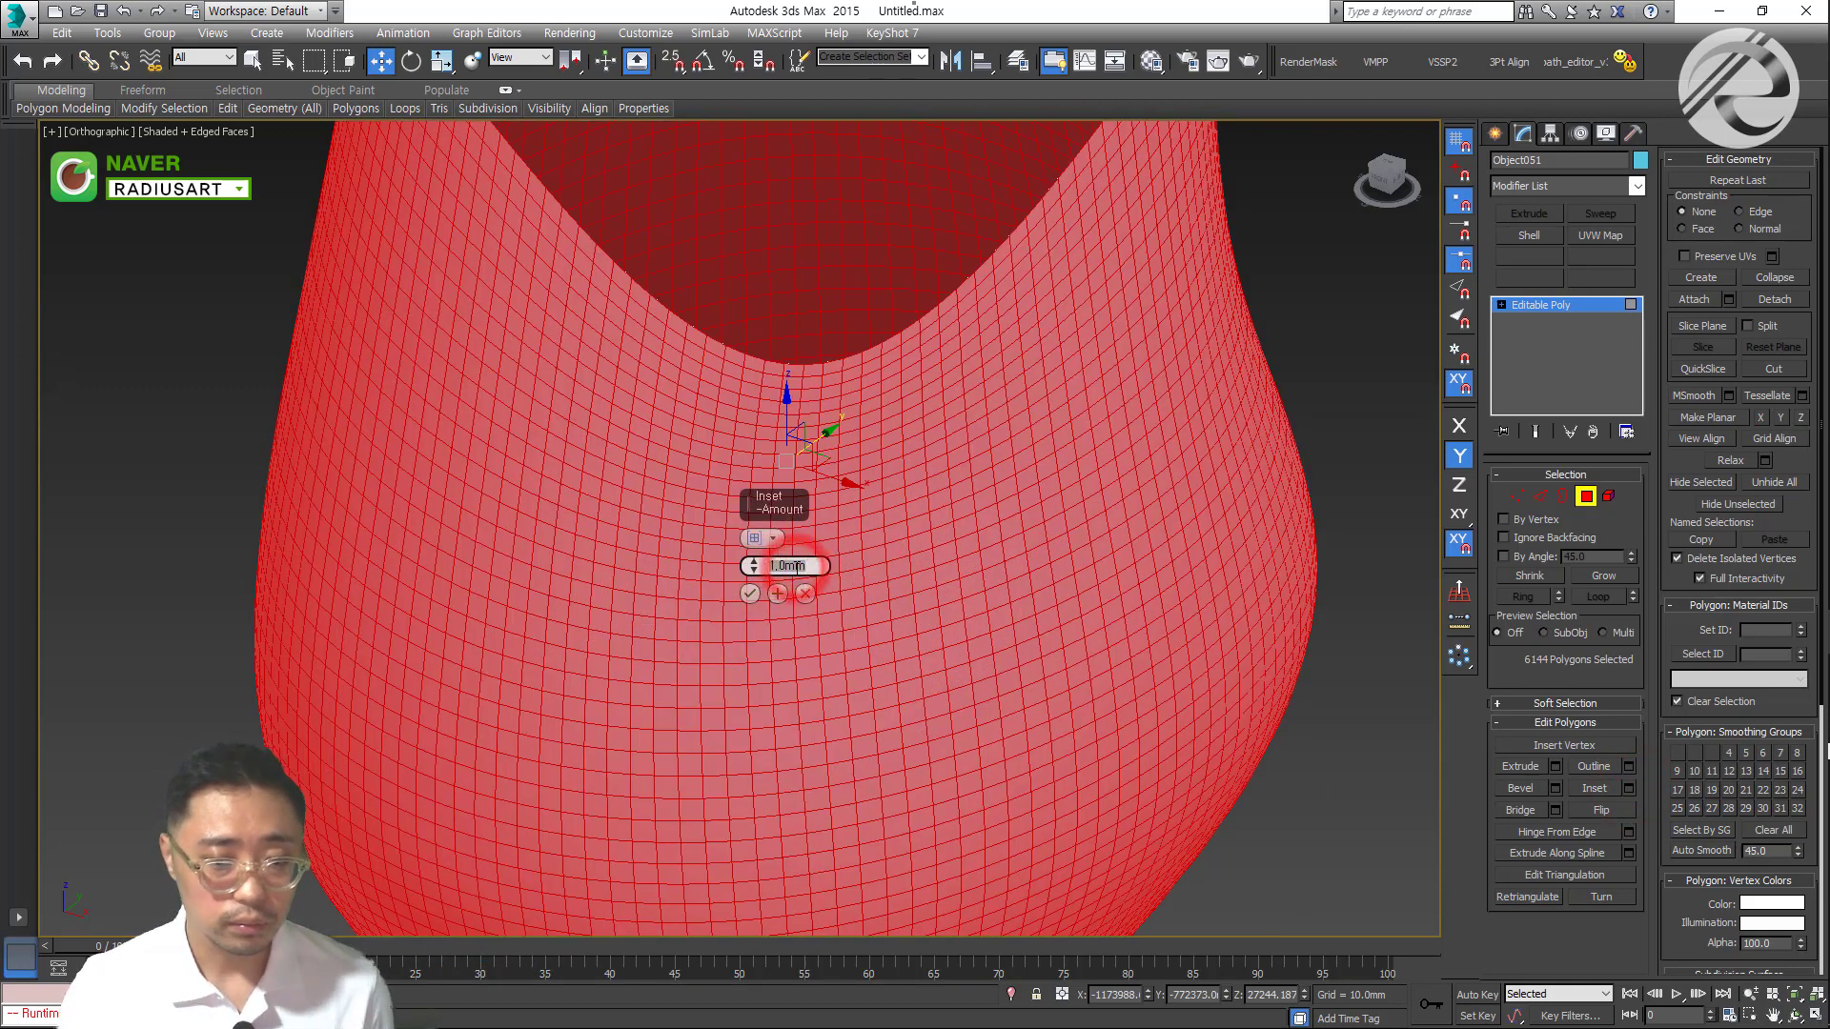
pyautogui.write('50')
pyautogui.press('Return')
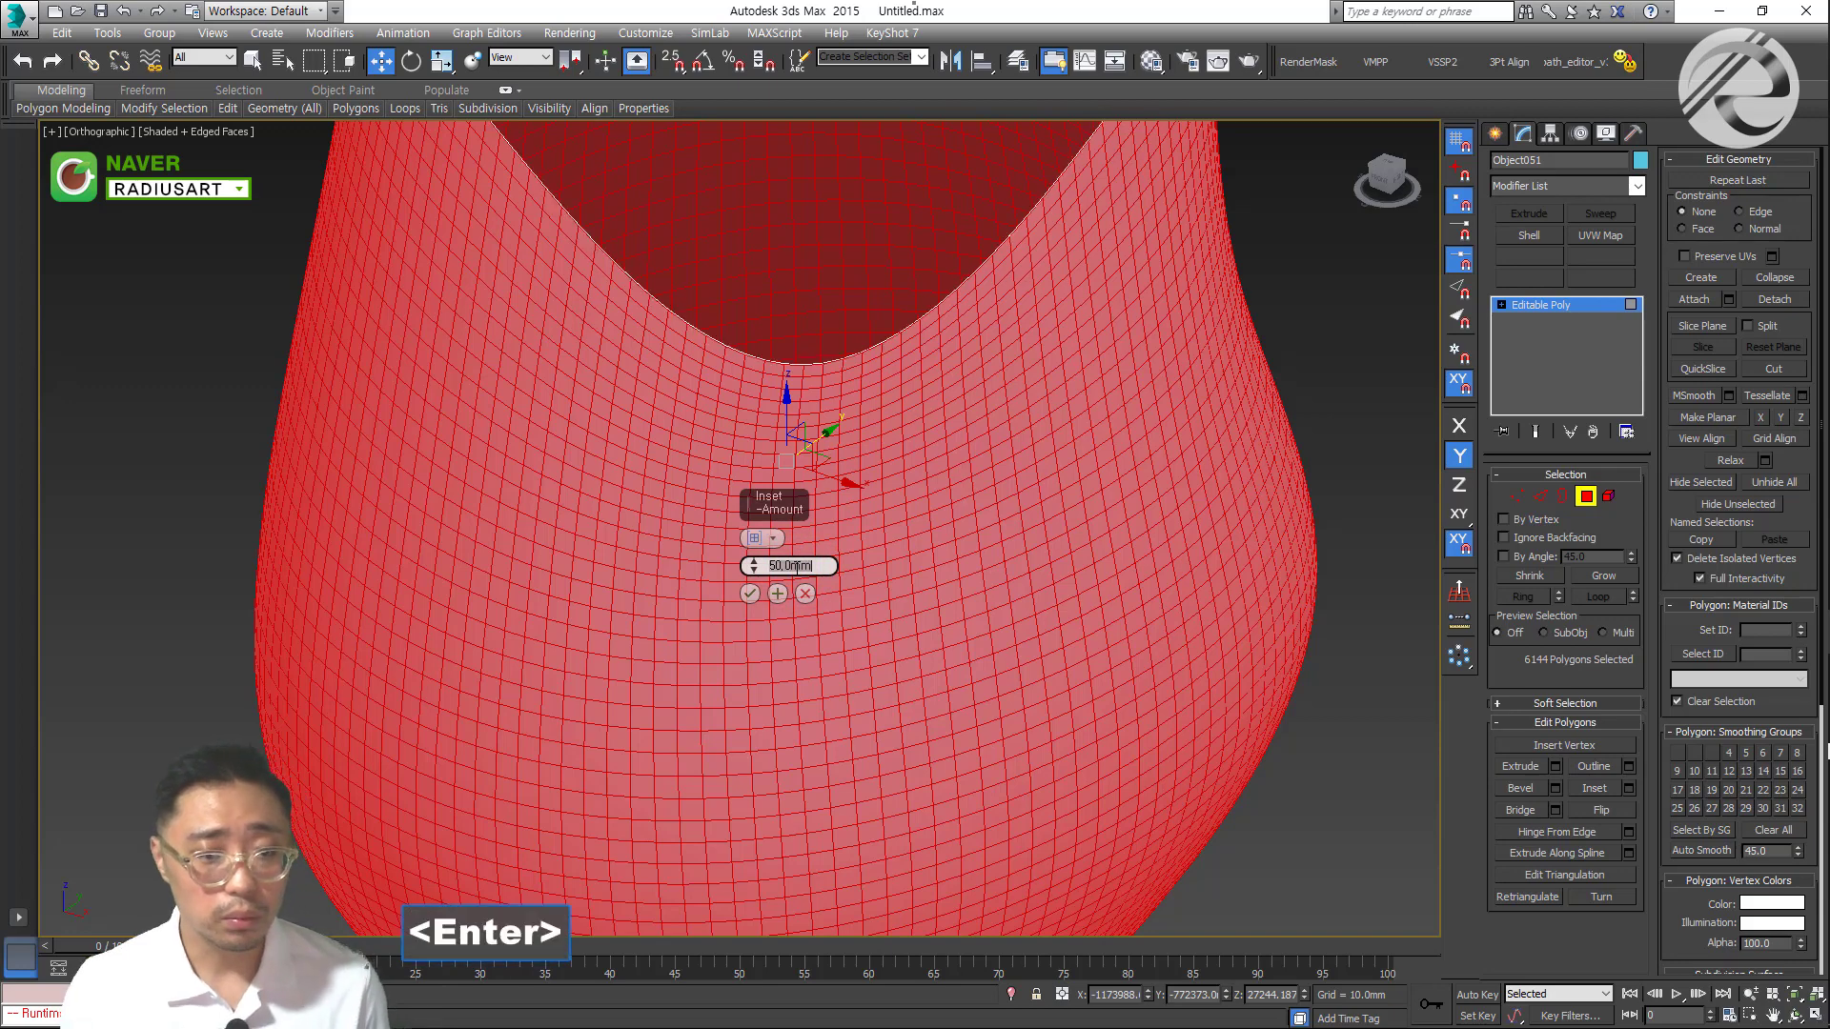
pyautogui.click(772, 539)
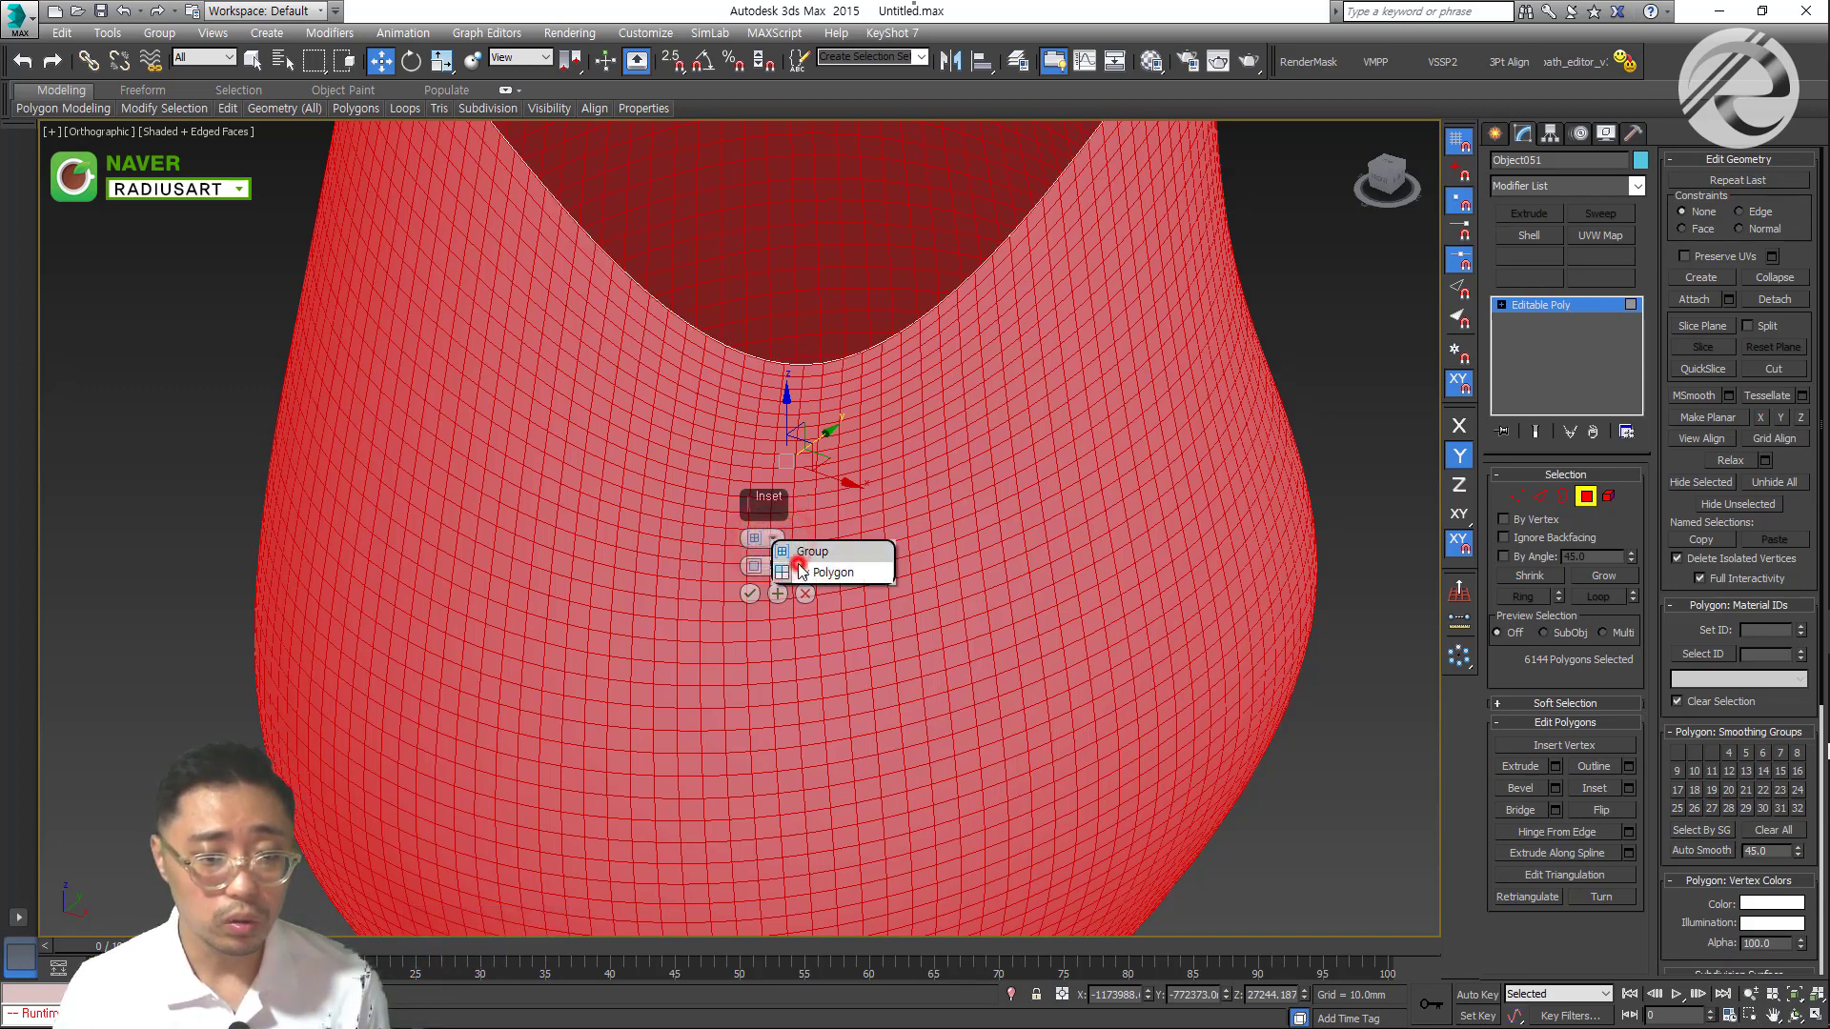
pyautogui.click(819, 575)
pyautogui.scroll(5, 762, 512)
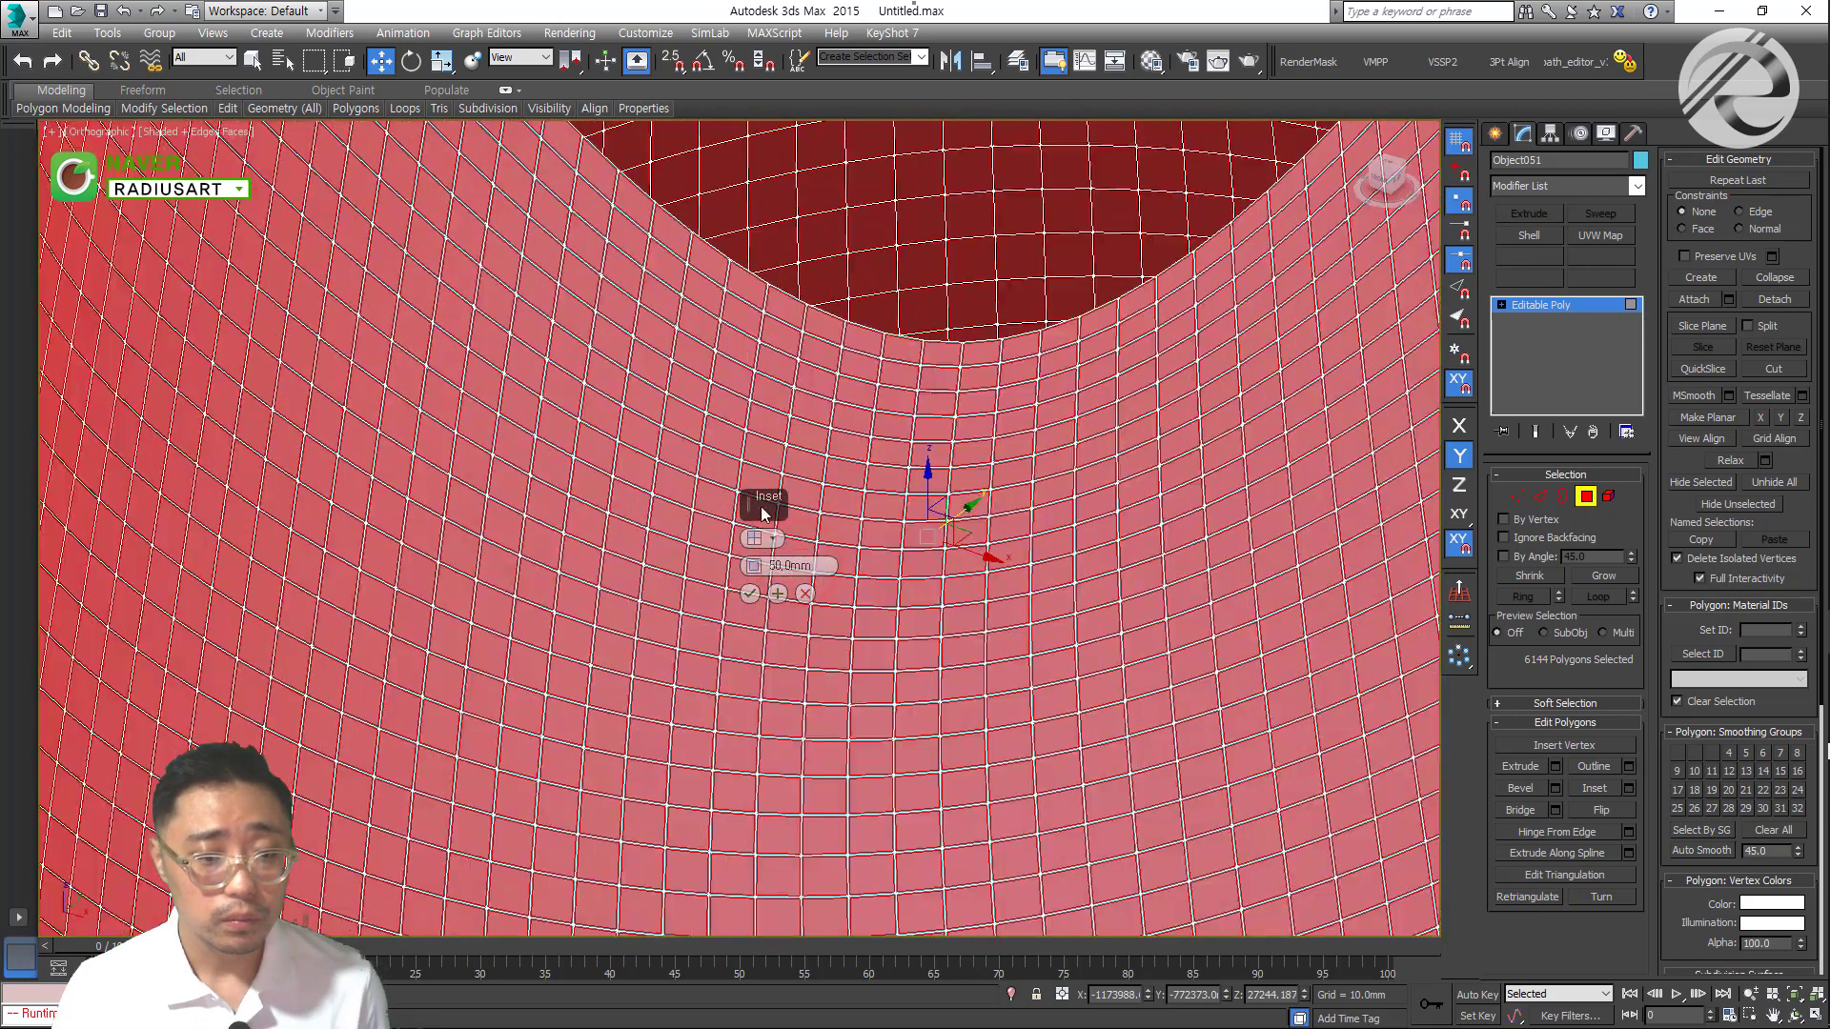
# Try inset amounts of 30 mm and 100 mm, and set the wall's per-polygon inset amount to 200 mm
pyautogui.click(786, 567)
pyautogui.write('30')
pyautogui.press('Return')
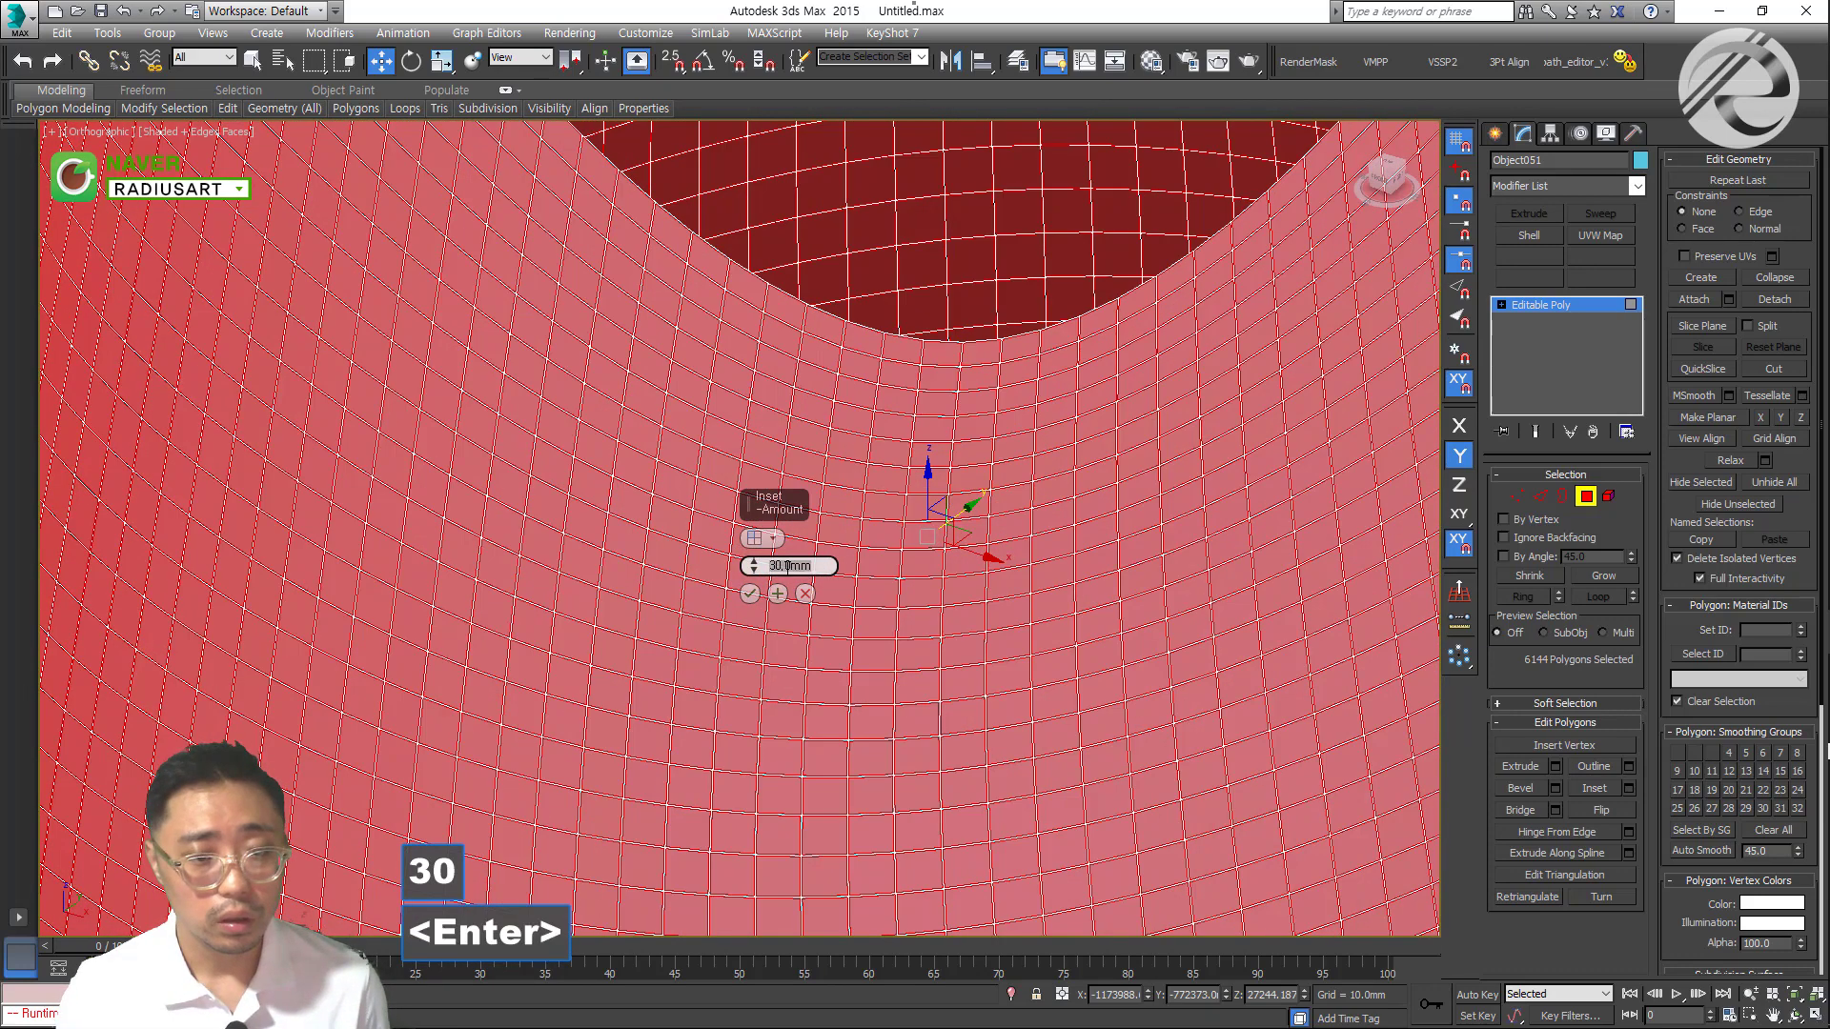
pyautogui.write('100')
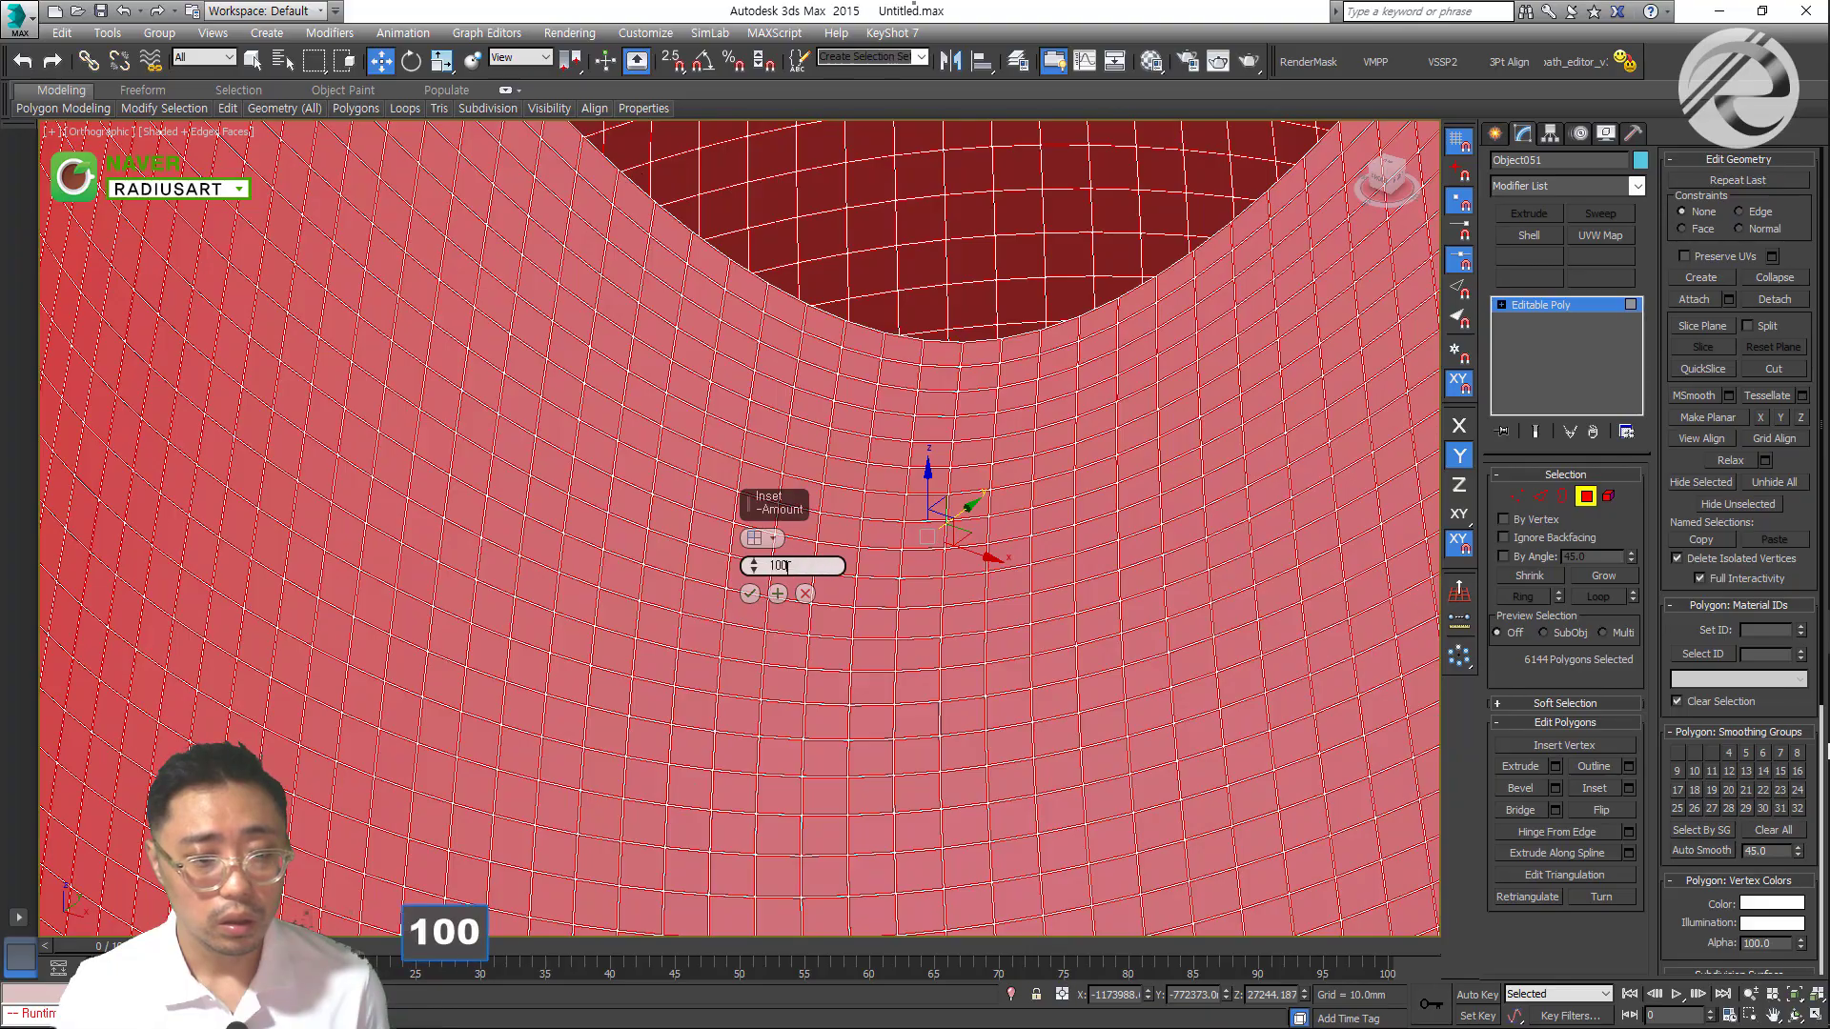
pyautogui.press('Return')
pyautogui.write('200')
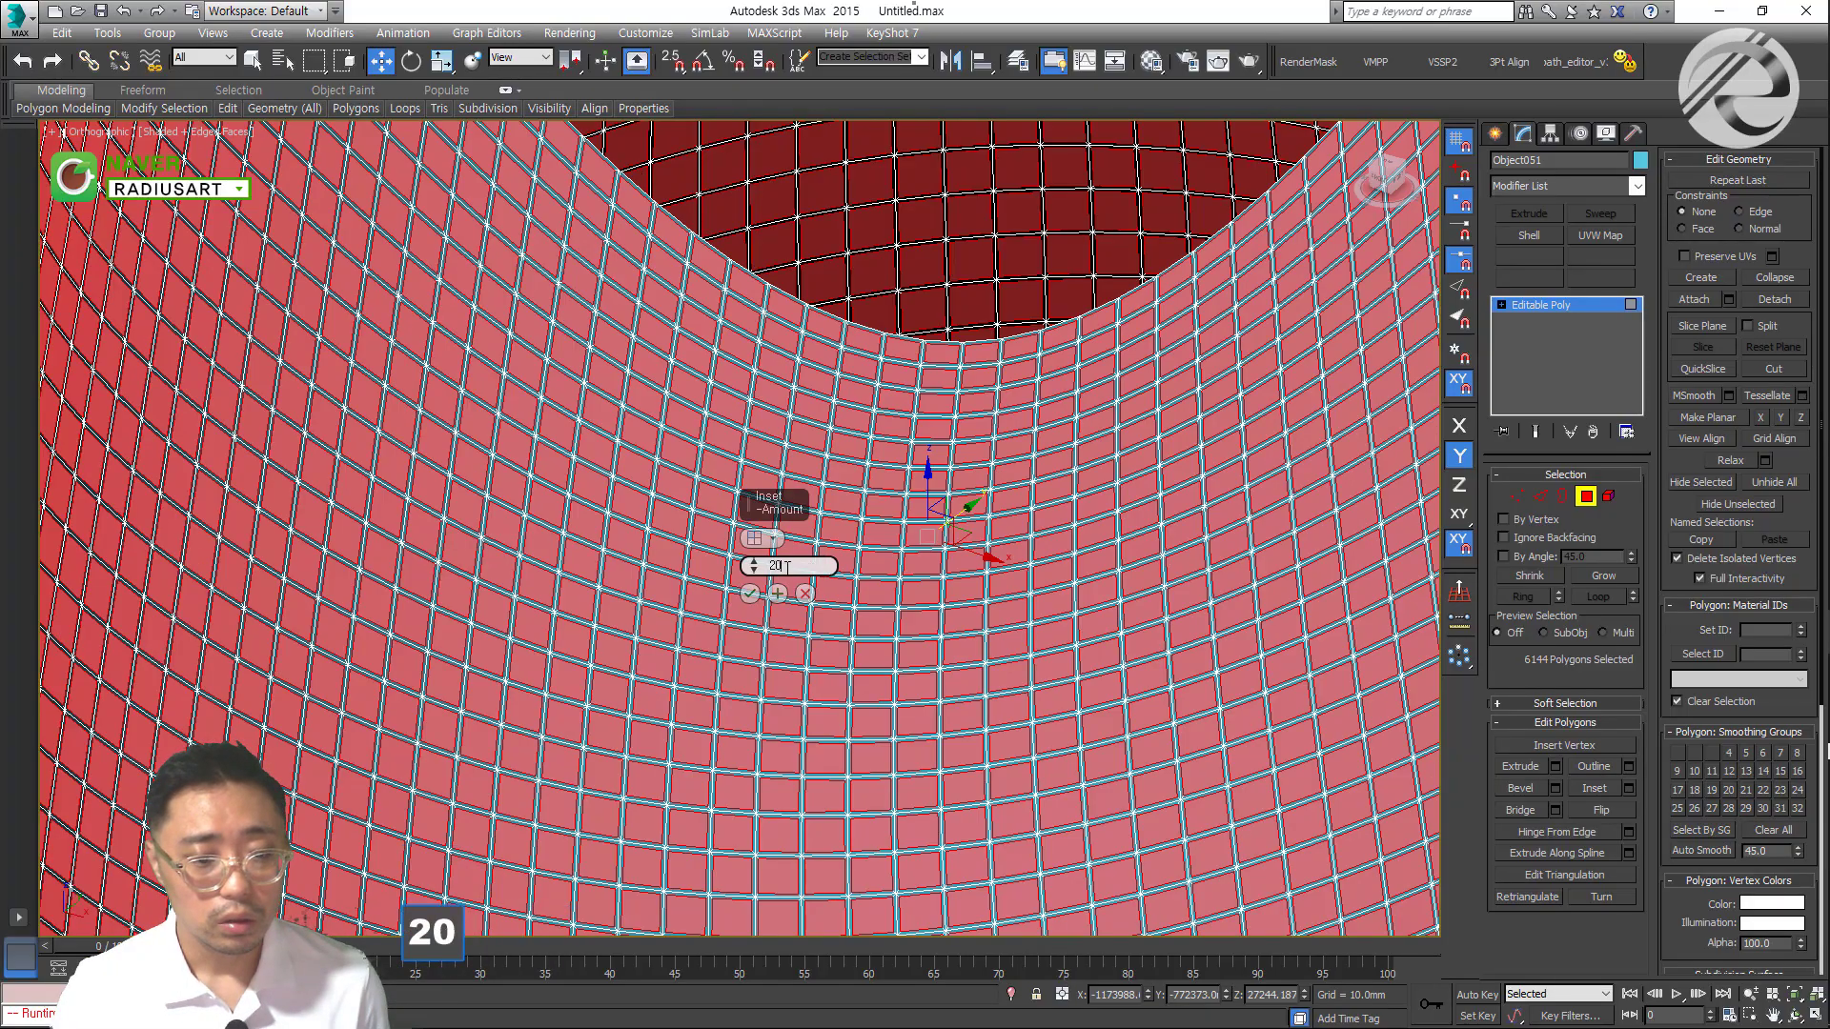
pyautogui.press('Return')
pyautogui.scroll(-5, 963, 461)
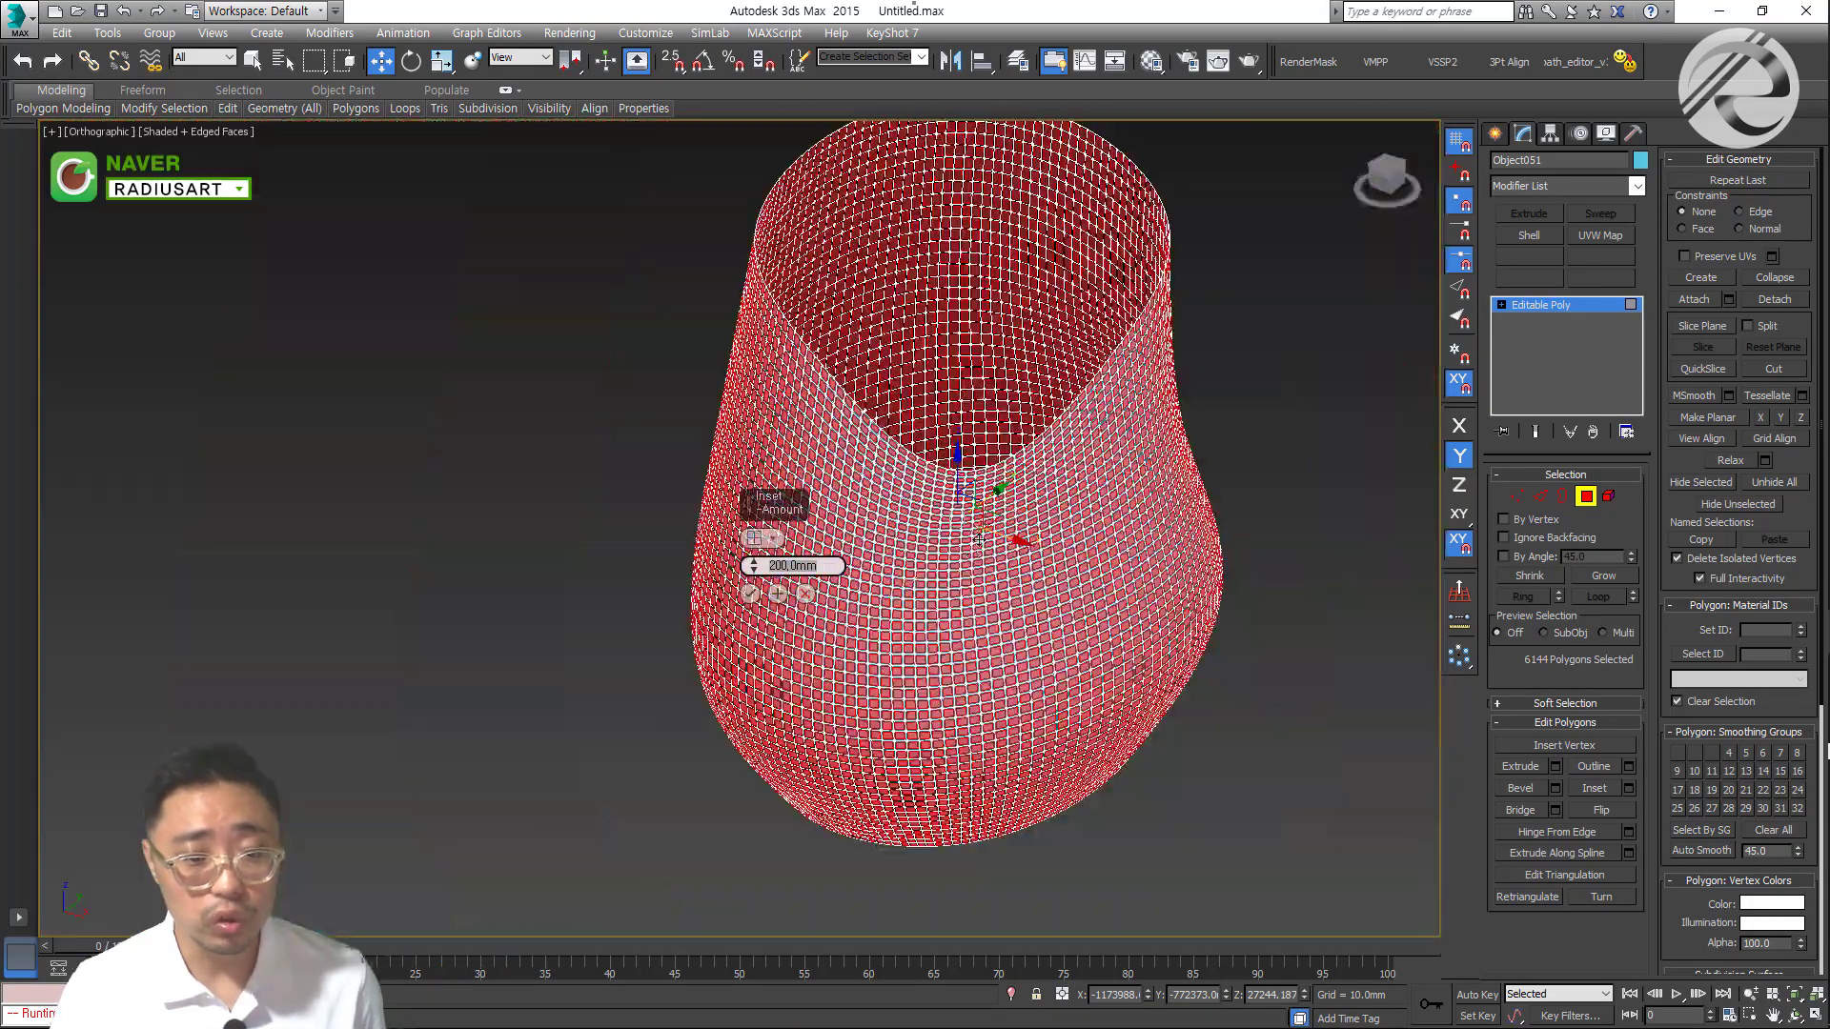
pyautogui.keyDown('alt'); pyautogui.moveTo(964, 461); pyautogui.dragTo(984, 511, button='middle'); pyautogui.keyUp('alt')
pyautogui.scroll(5, 1000, 447)
pyautogui.scroll(4, 990, 366)
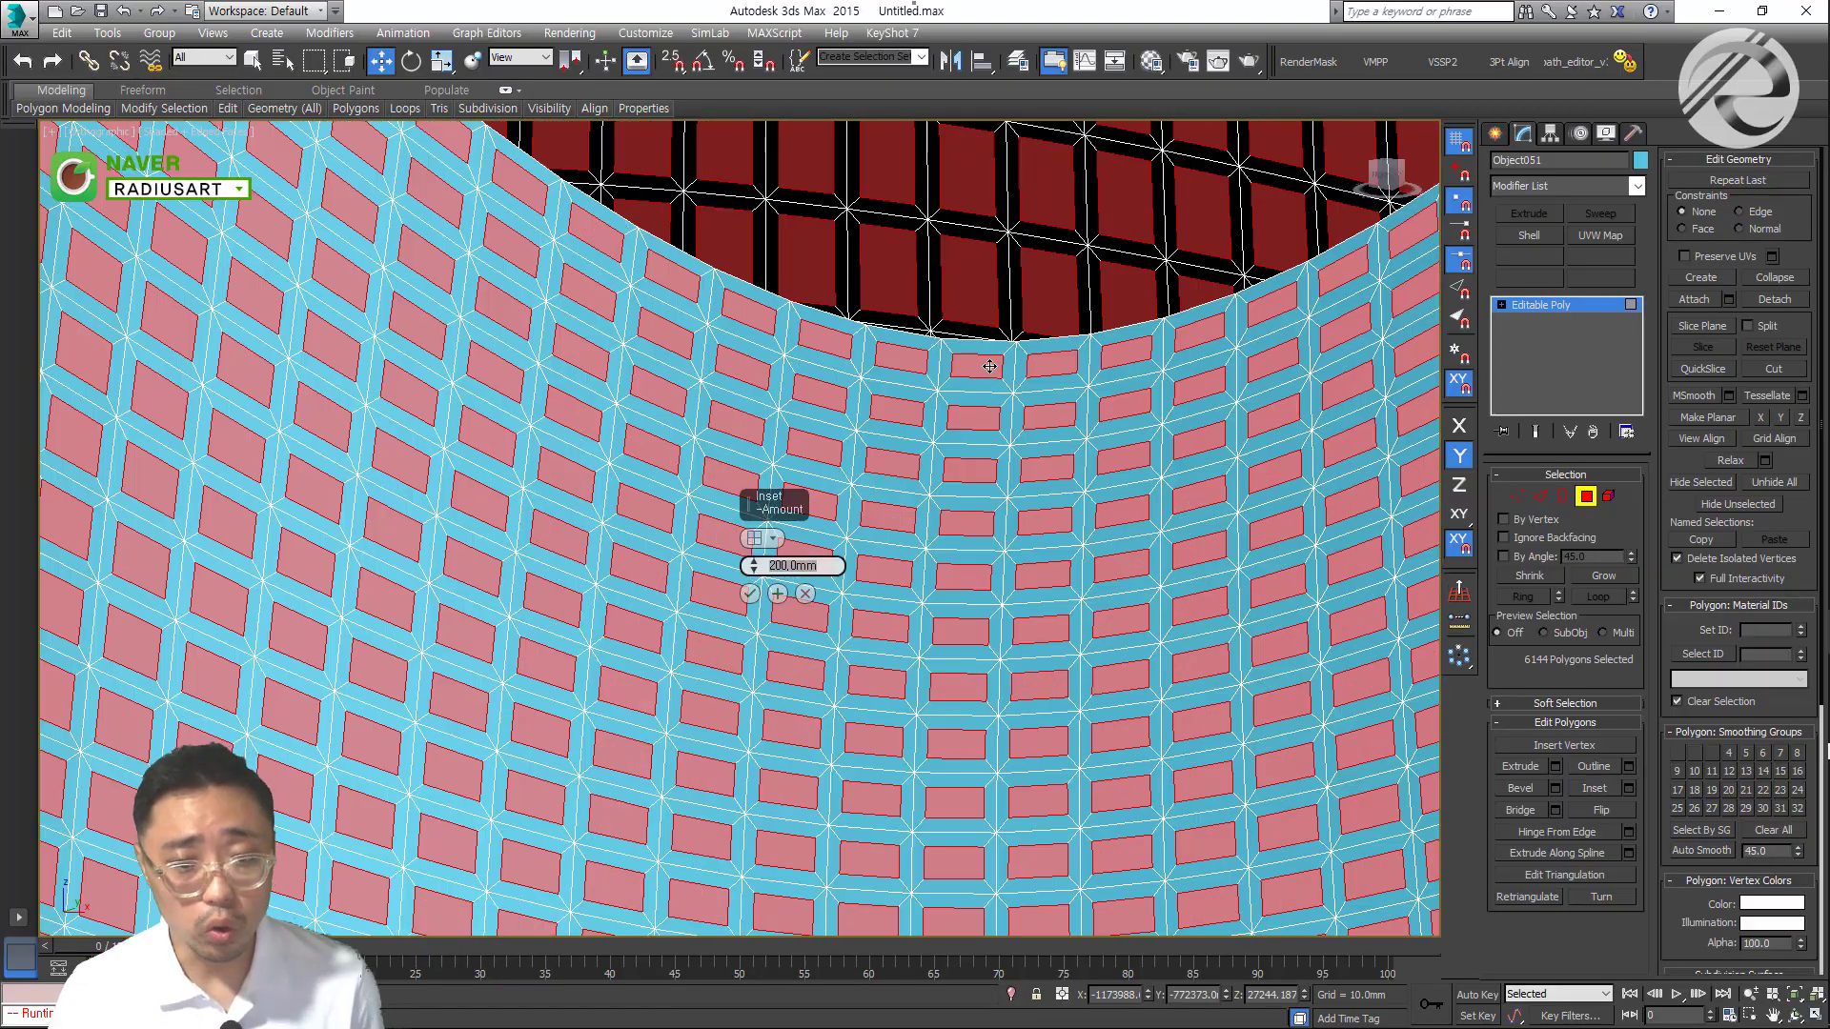
# Inset the selected facade polygons by 200 mm, keeping each panel separate
pyautogui.scroll(-5, 982, 363)
pyautogui.keyDown('alt'); pyautogui.moveTo(981, 363); pyautogui.dragTo(940, 632, button='middle'); pyautogui.keyUp('alt')
pyautogui.scroll(3, 940, 632)
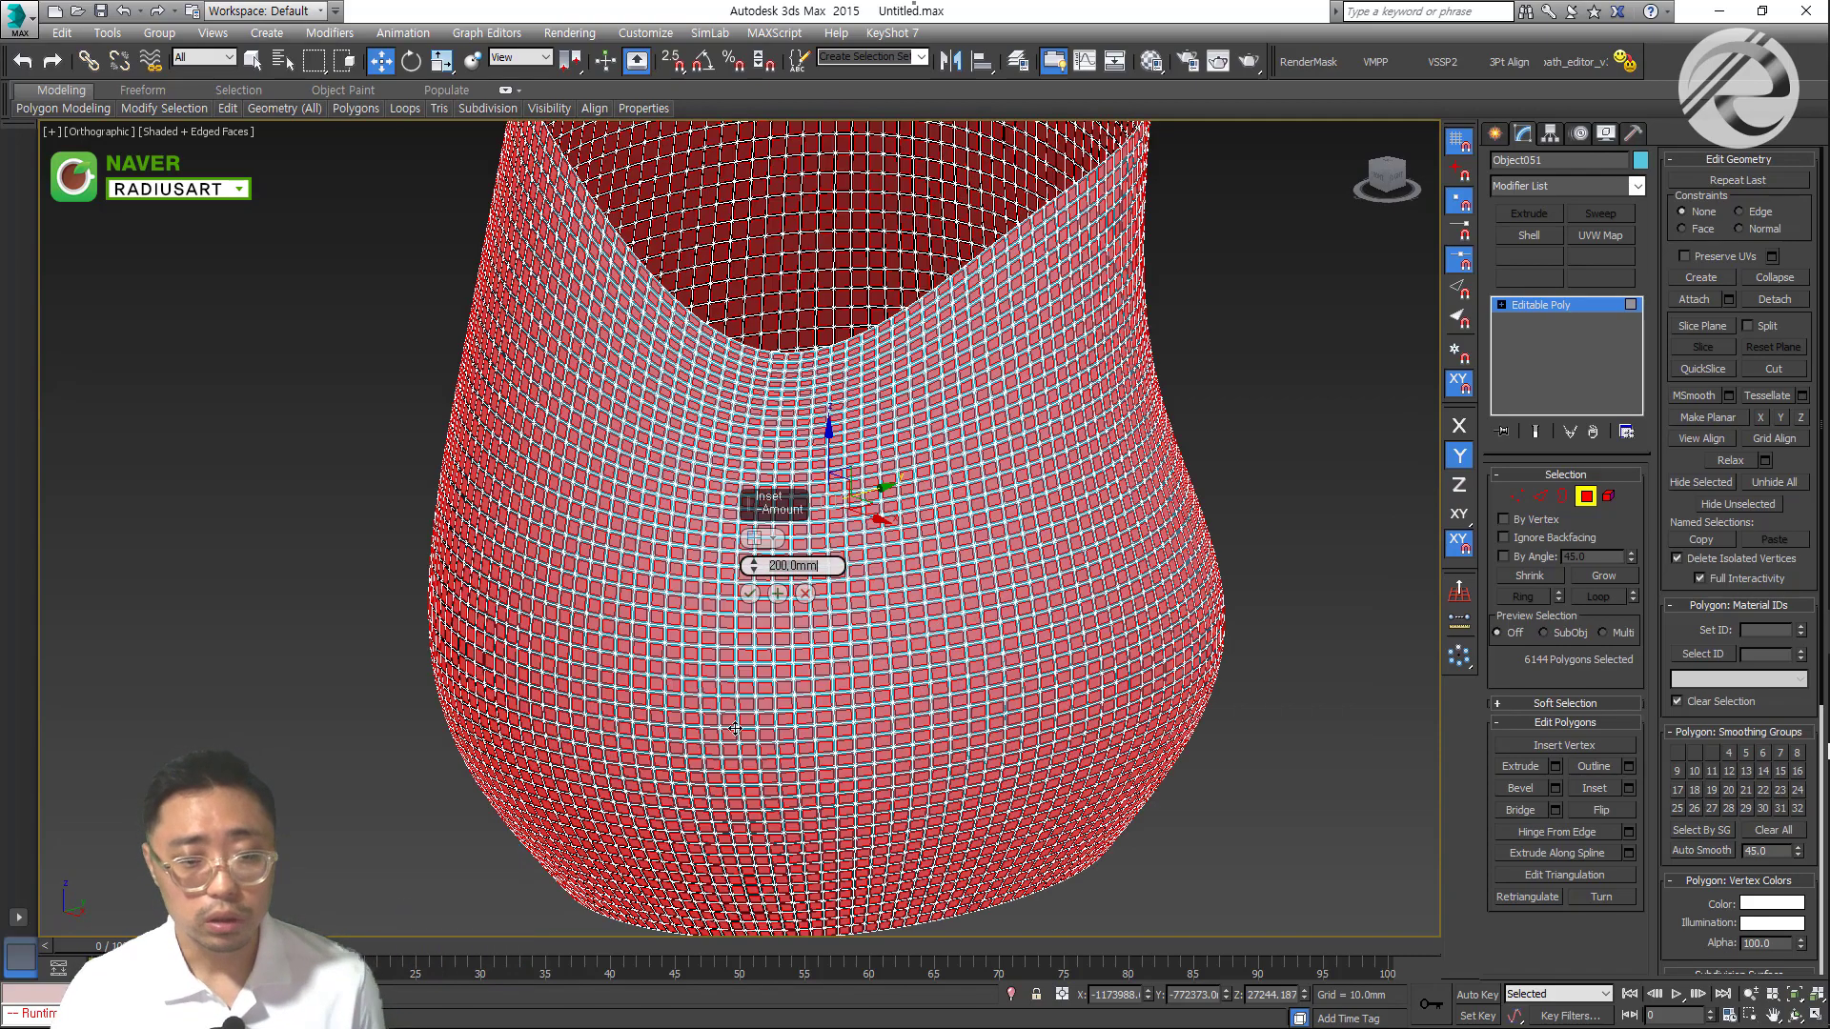
pyautogui.scroll(-5, 959, 654)
pyautogui.scroll(5, 772, 634)
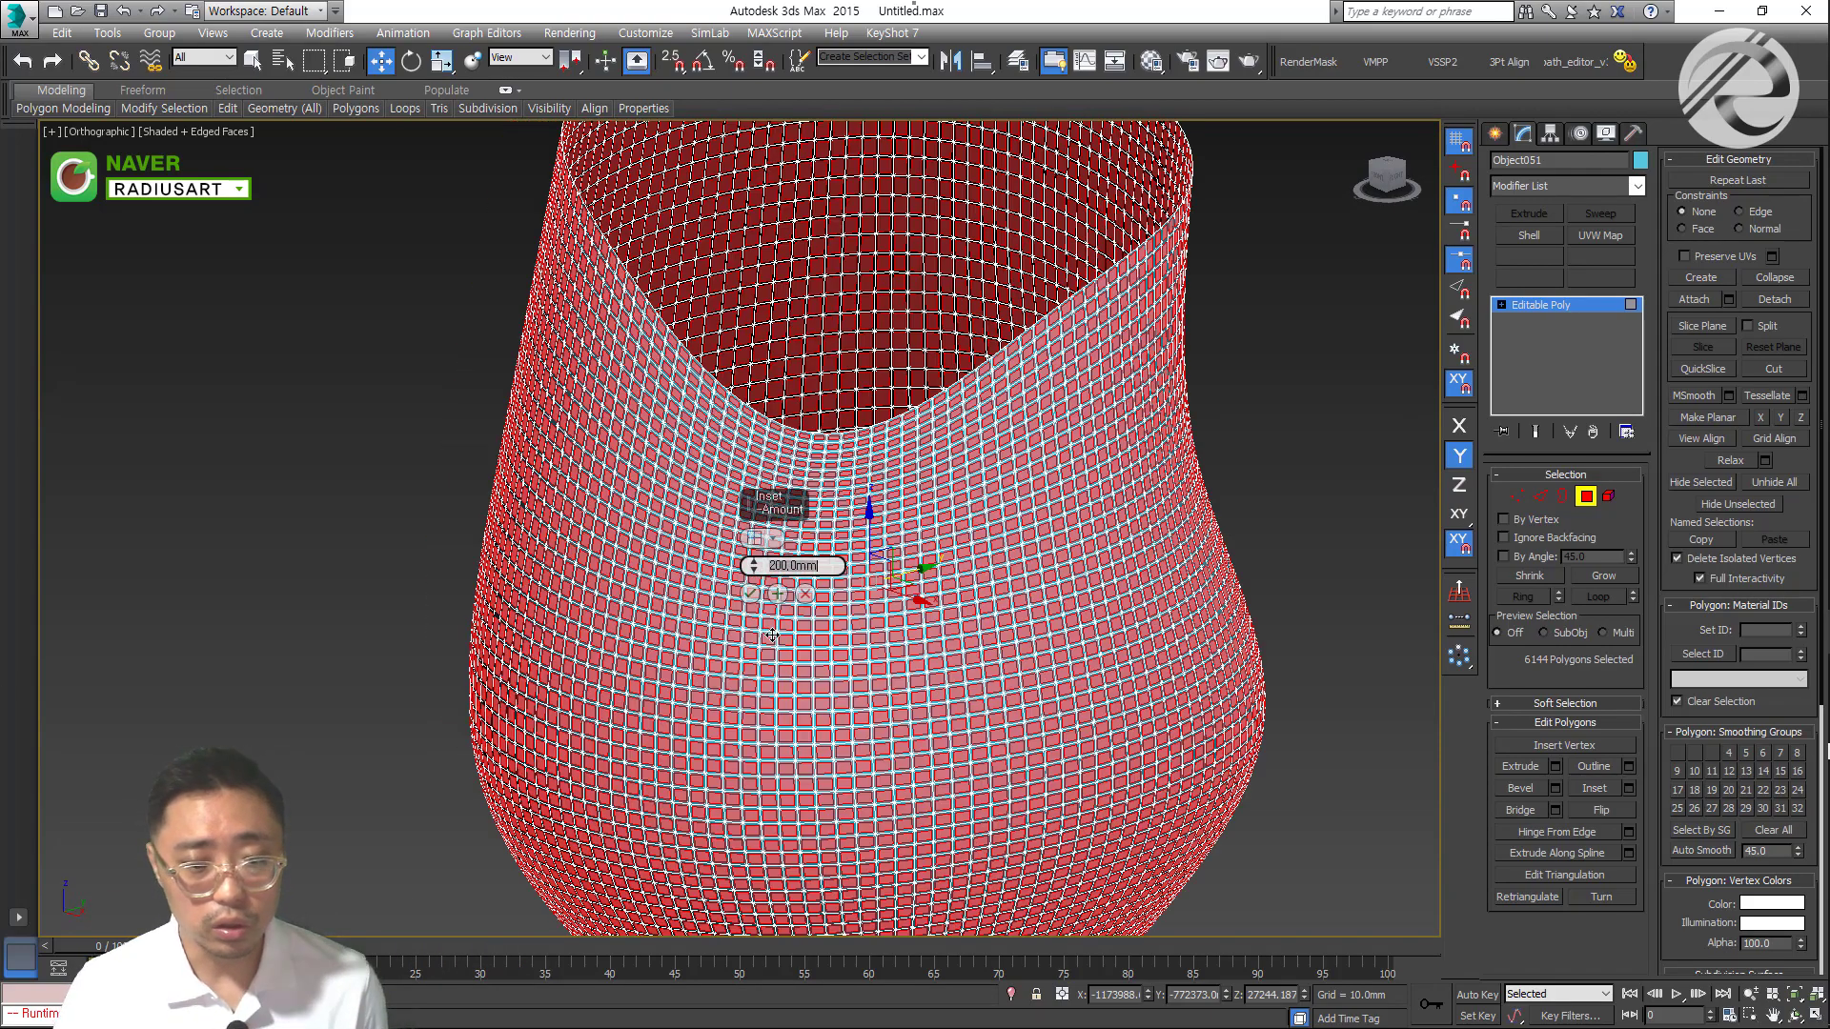
pyautogui.click(751, 593)
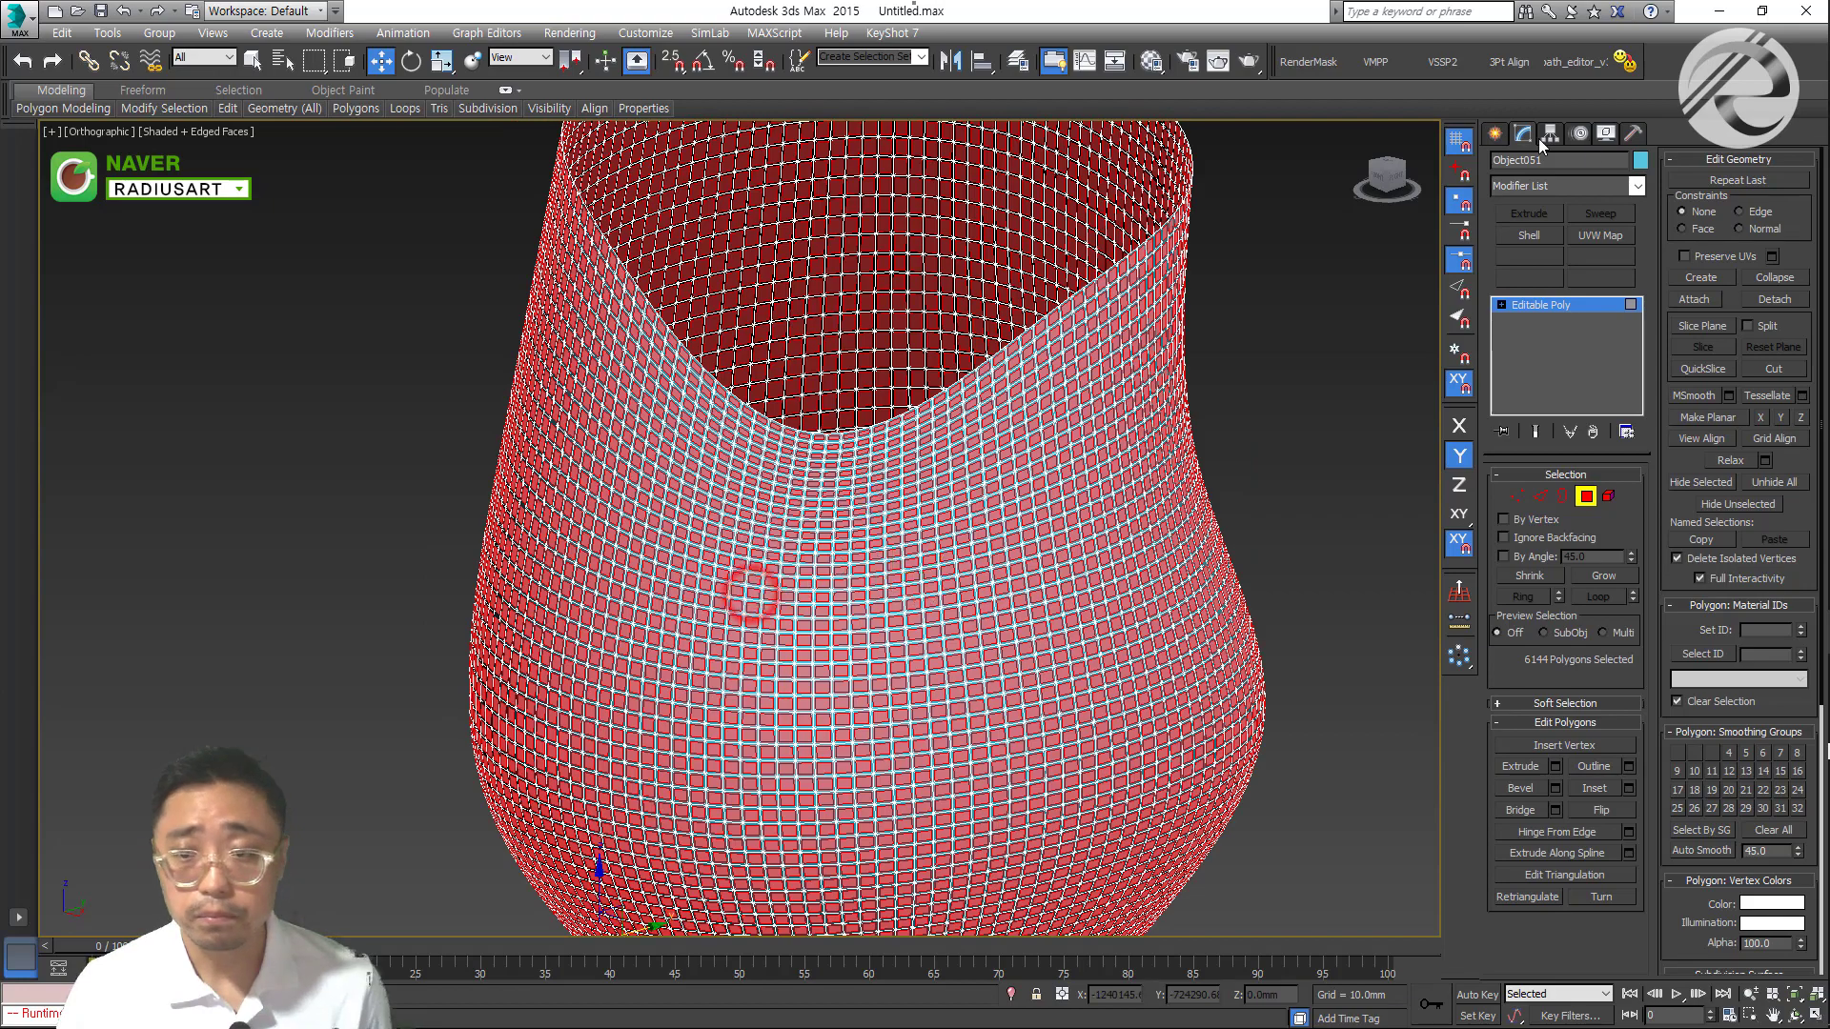
# Leave polygon editing, clear the selection and bring the hidden towers back into view
pyautogui.click(1495, 132)
pyautogui.click(1522, 134)
pyautogui.click(1364, 343)
pyautogui.hotkey('ctrl', '3')
# Examine the graded panel pattern on the finished reference tower's facade
pyautogui.scroll(-5, 1284, 370)
pyautogui.moveTo(910, 434); pyautogui.dragTo(286, 563, button='middle')
pyautogui.keyDown('alt'); pyautogui.moveTo(286, 563); pyautogui.dragTo(362, 552, button='middle'); pyautogui.keyUp('alt')
pyautogui.scroll(6, 1085, 418)
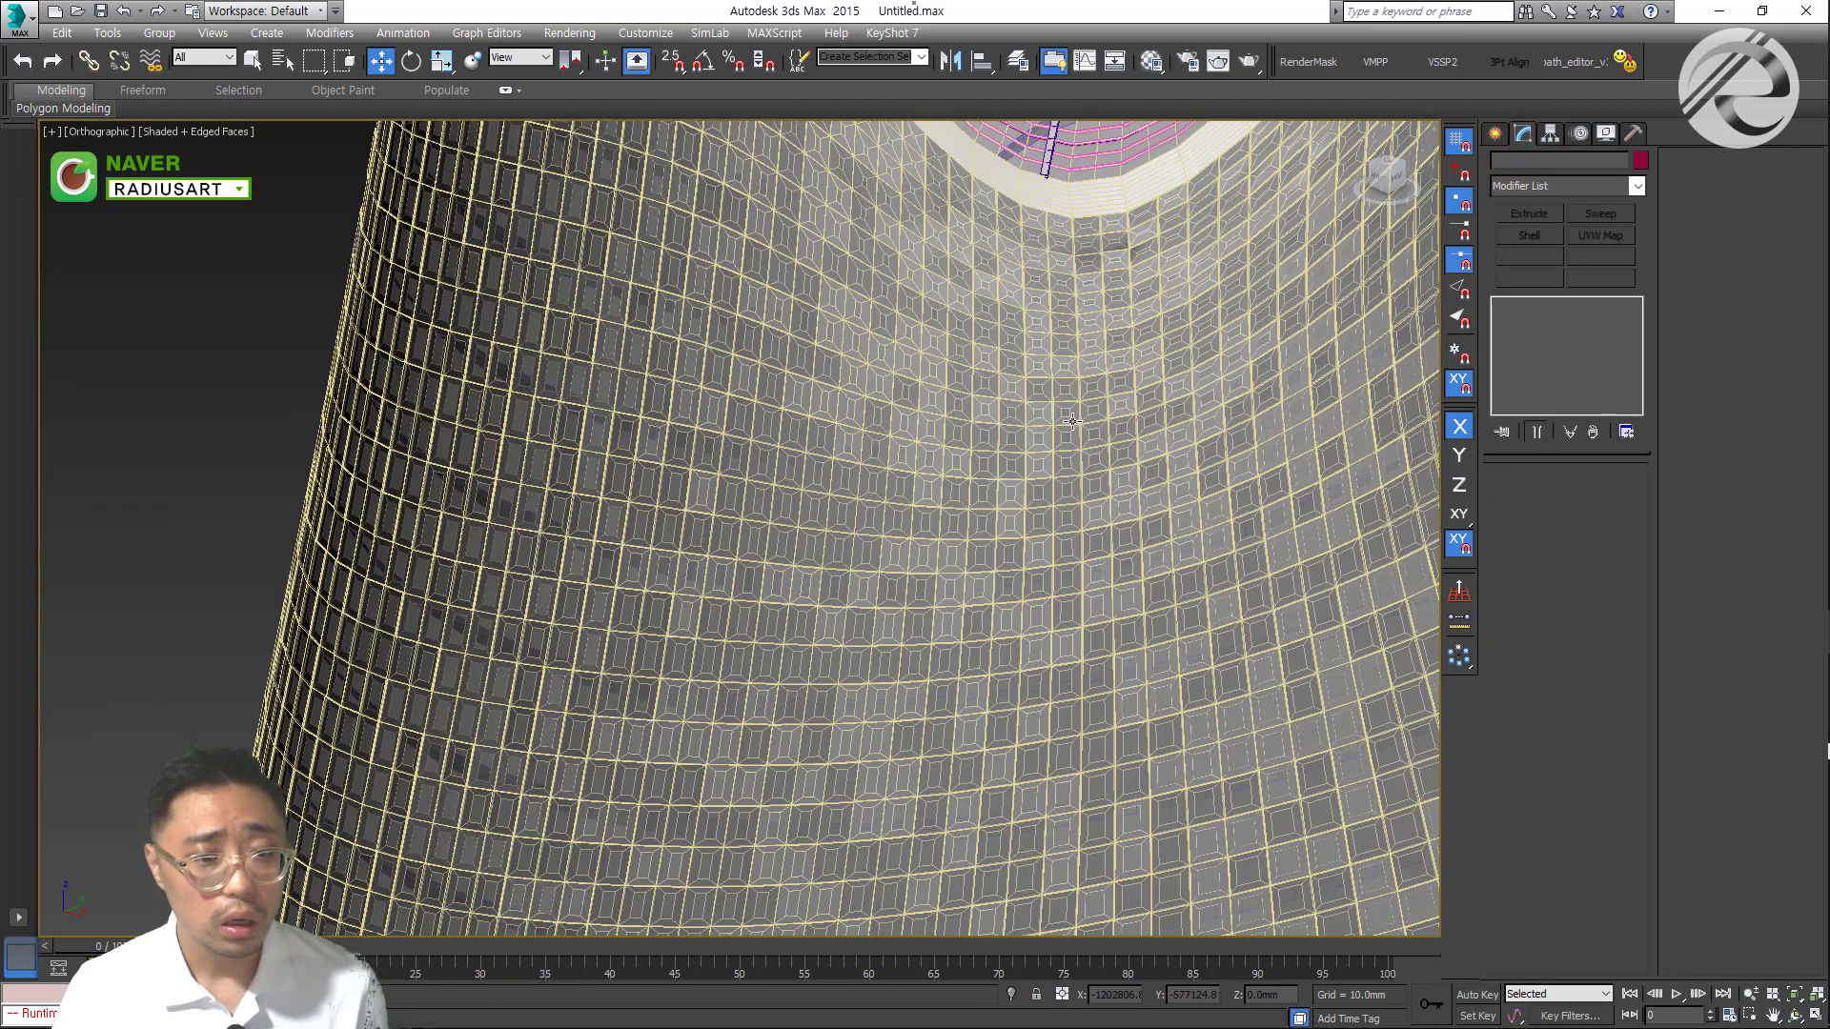
pyautogui.moveTo(759, 299); pyautogui.dragTo(827, 401, button='middle')
pyautogui.scroll(-3, 824, 395)
pyautogui.scroll(2, 1020, 523)
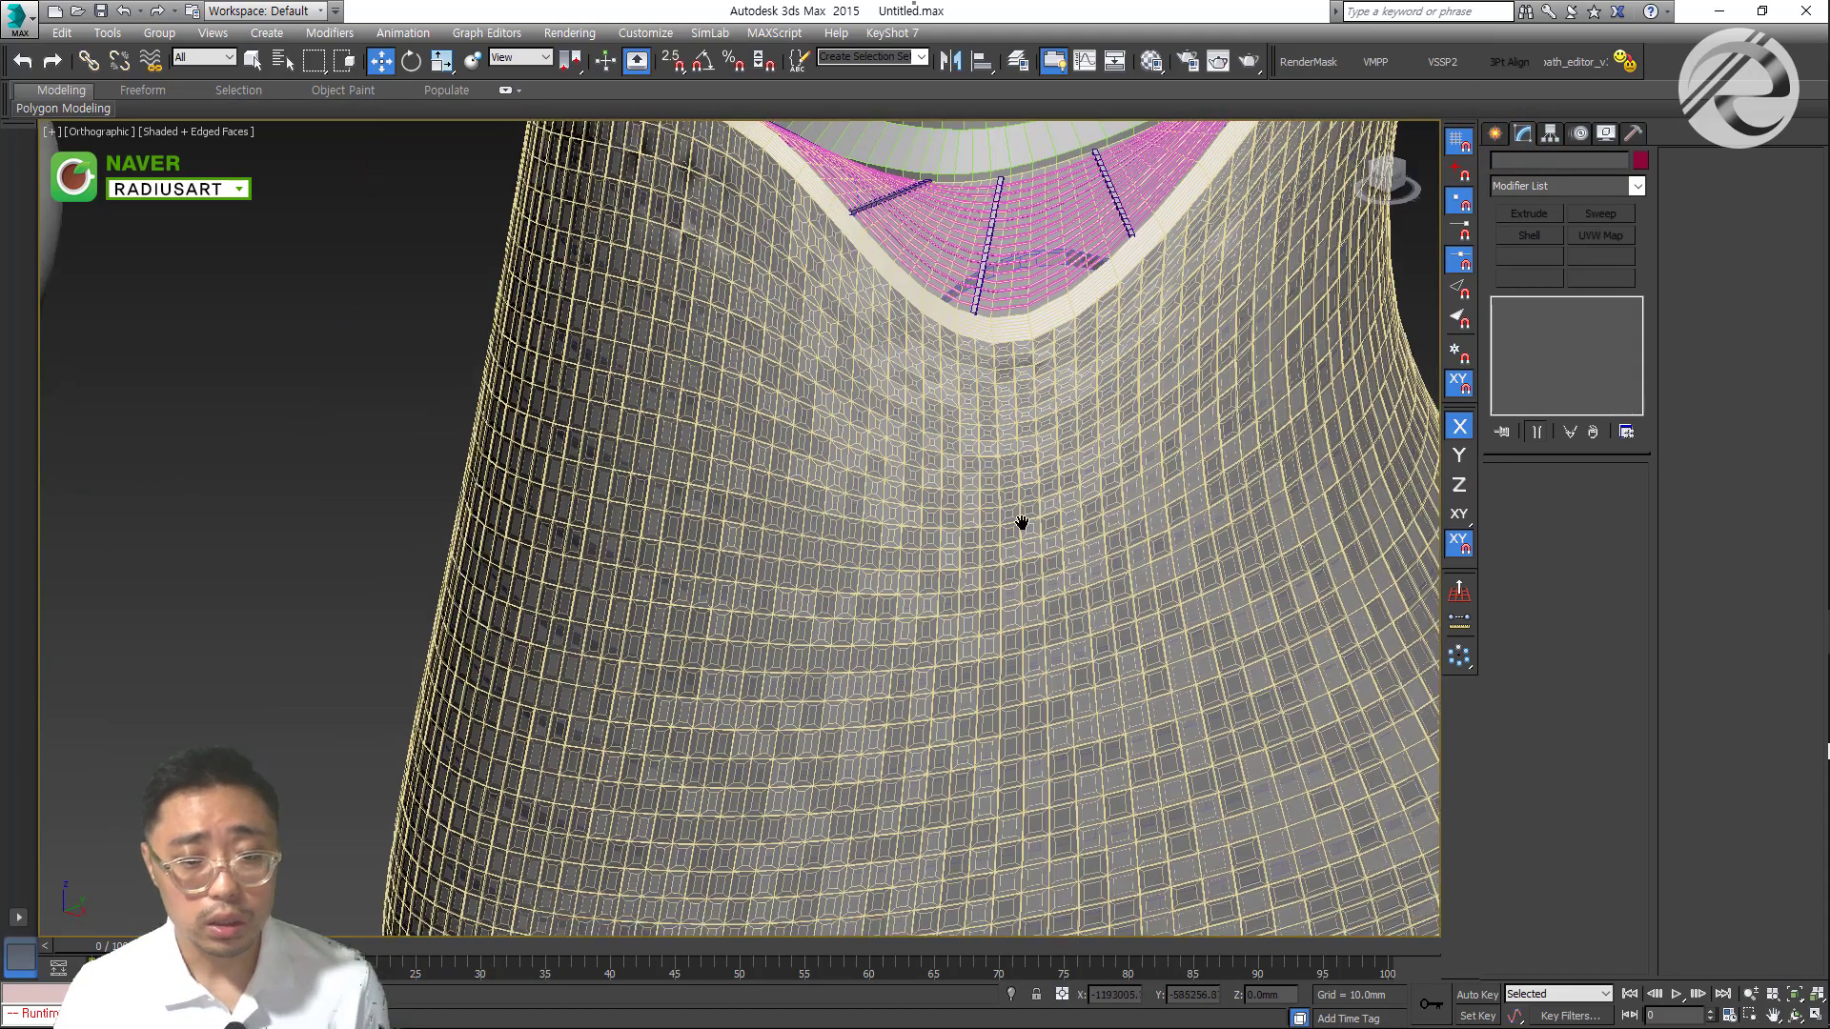
pyautogui.scroll(-5, 1020, 512)
pyautogui.scroll(6, 740, 534)
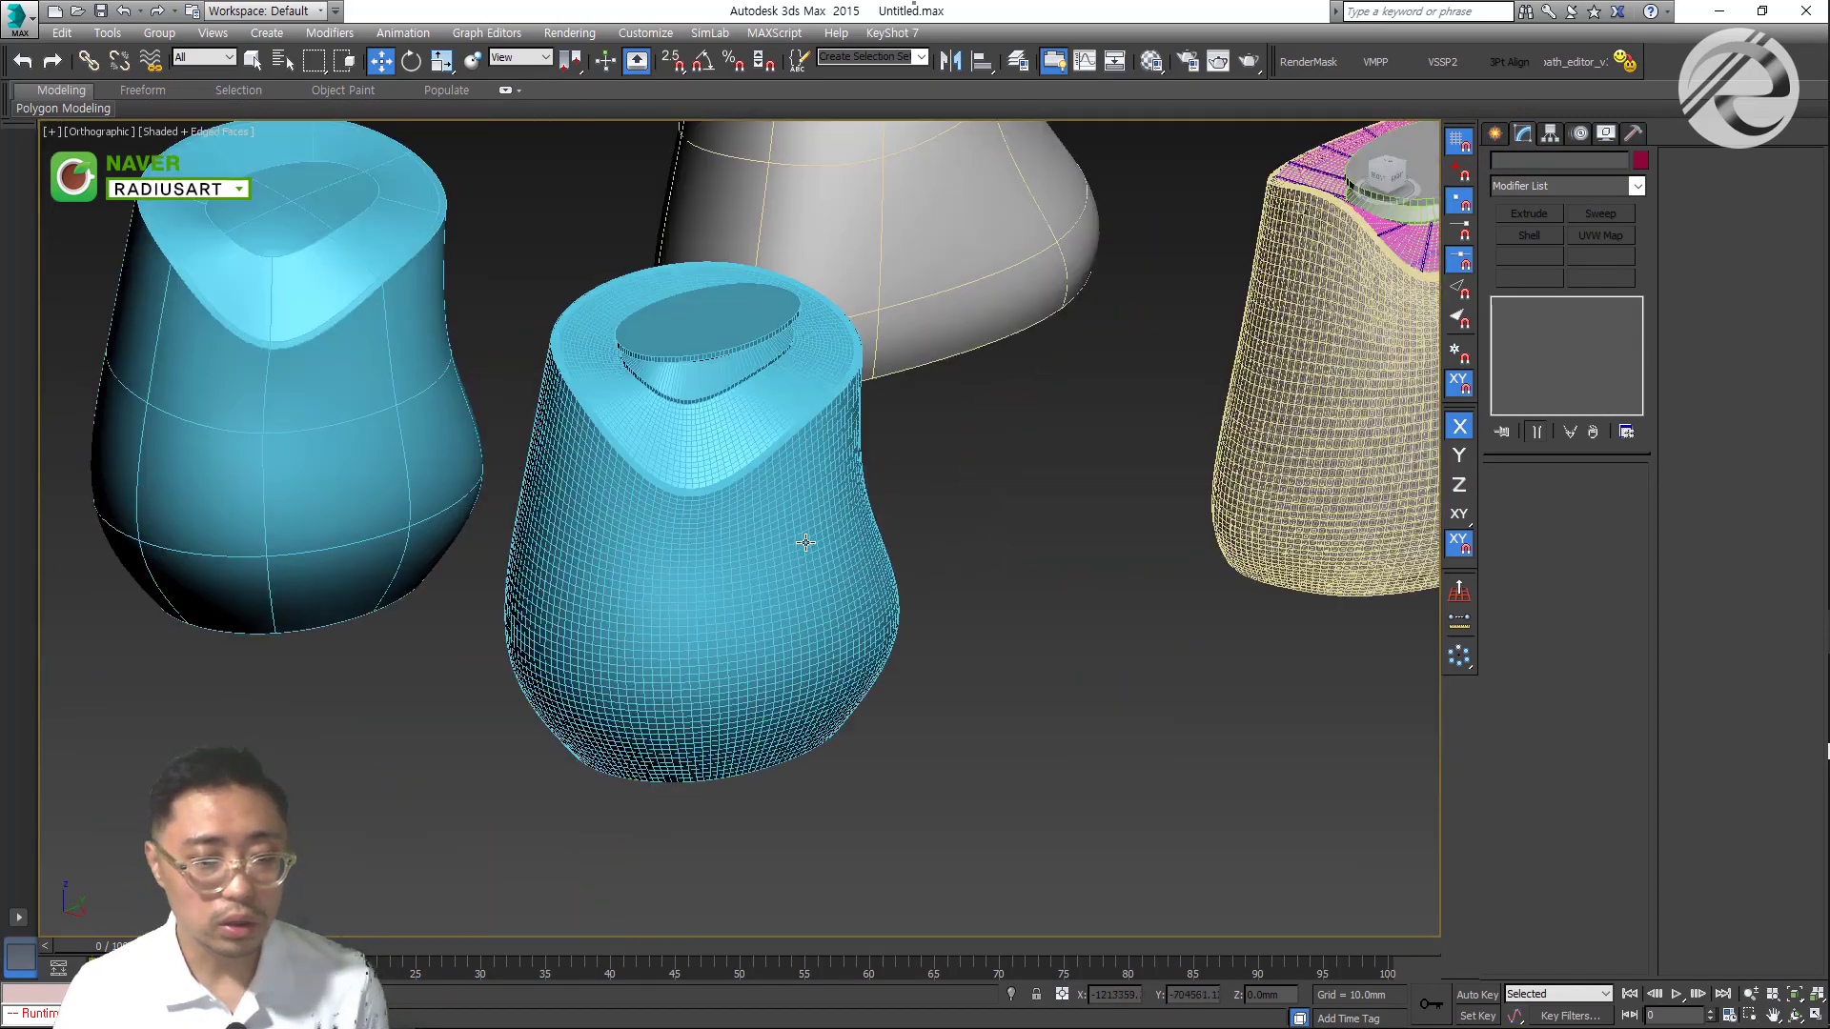
# Select the outer facade object and return to polygon level with its inset panel polygons selected
pyautogui.click(740, 525)
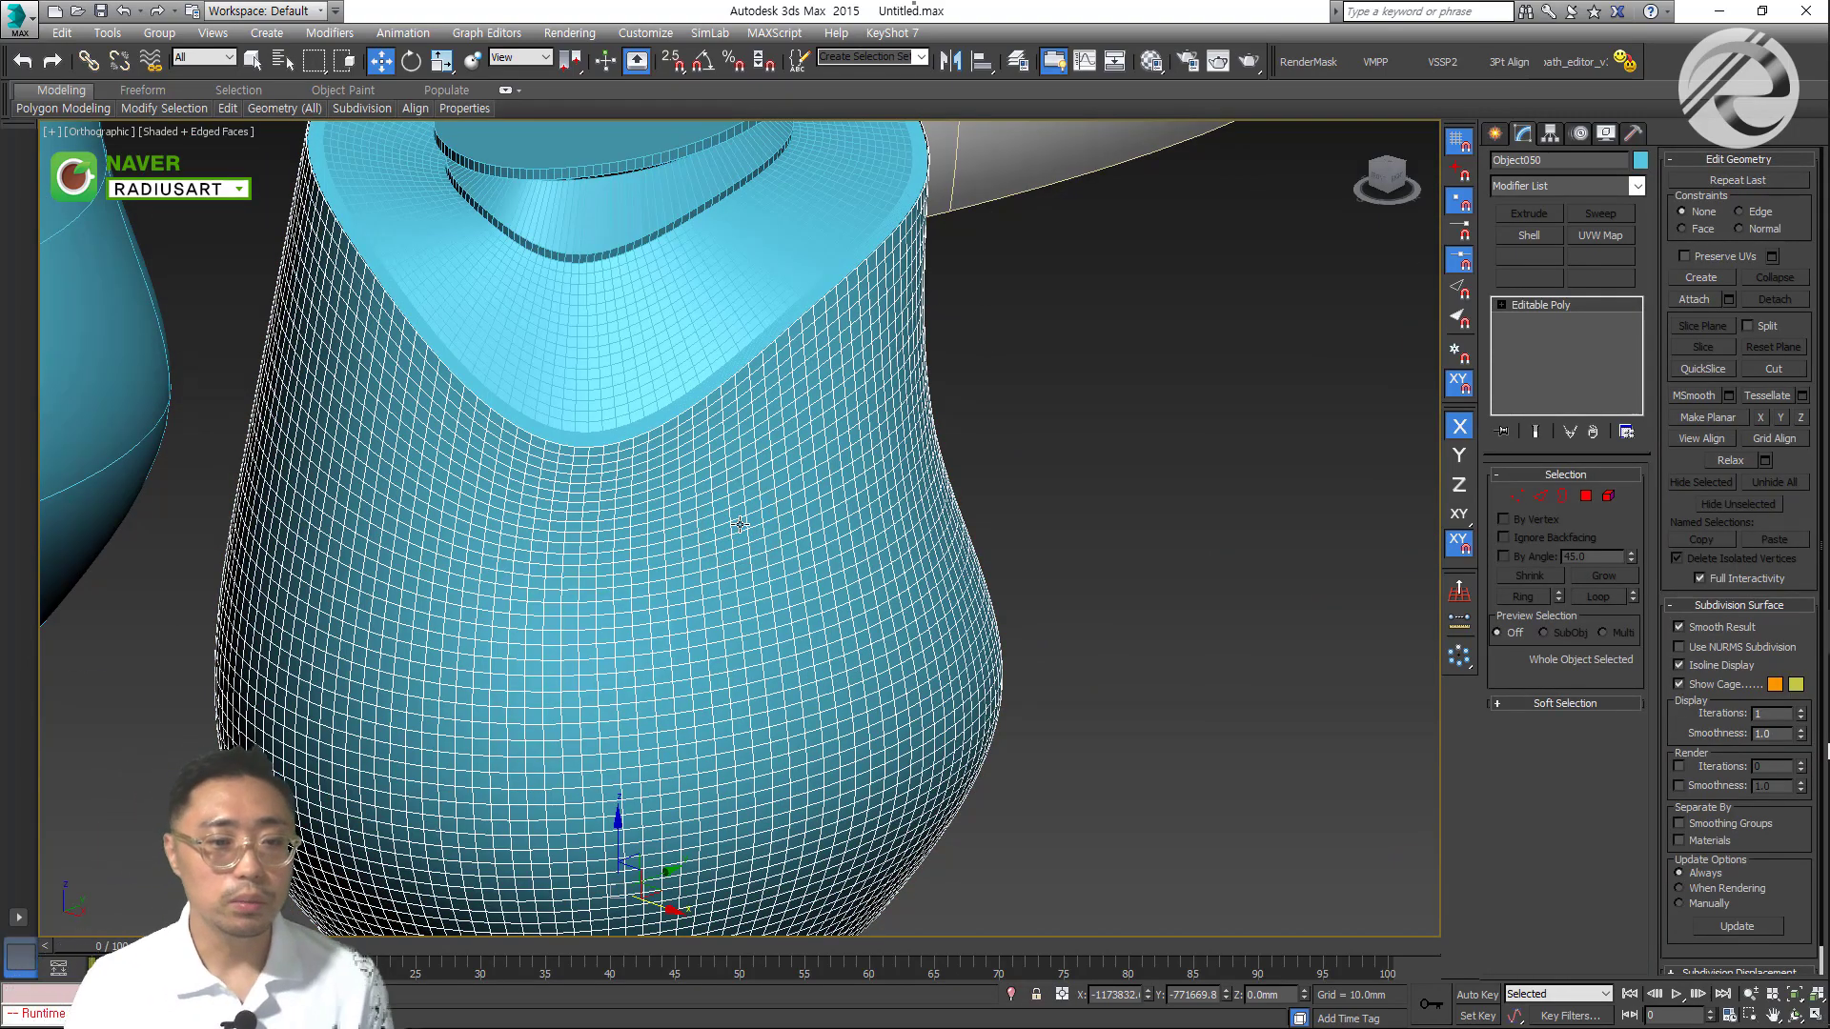
pyautogui.hotkey('ctrl', '1')
pyautogui.click(645, 490)
pyautogui.scroll(3, 645, 491)
pyautogui.press('4')
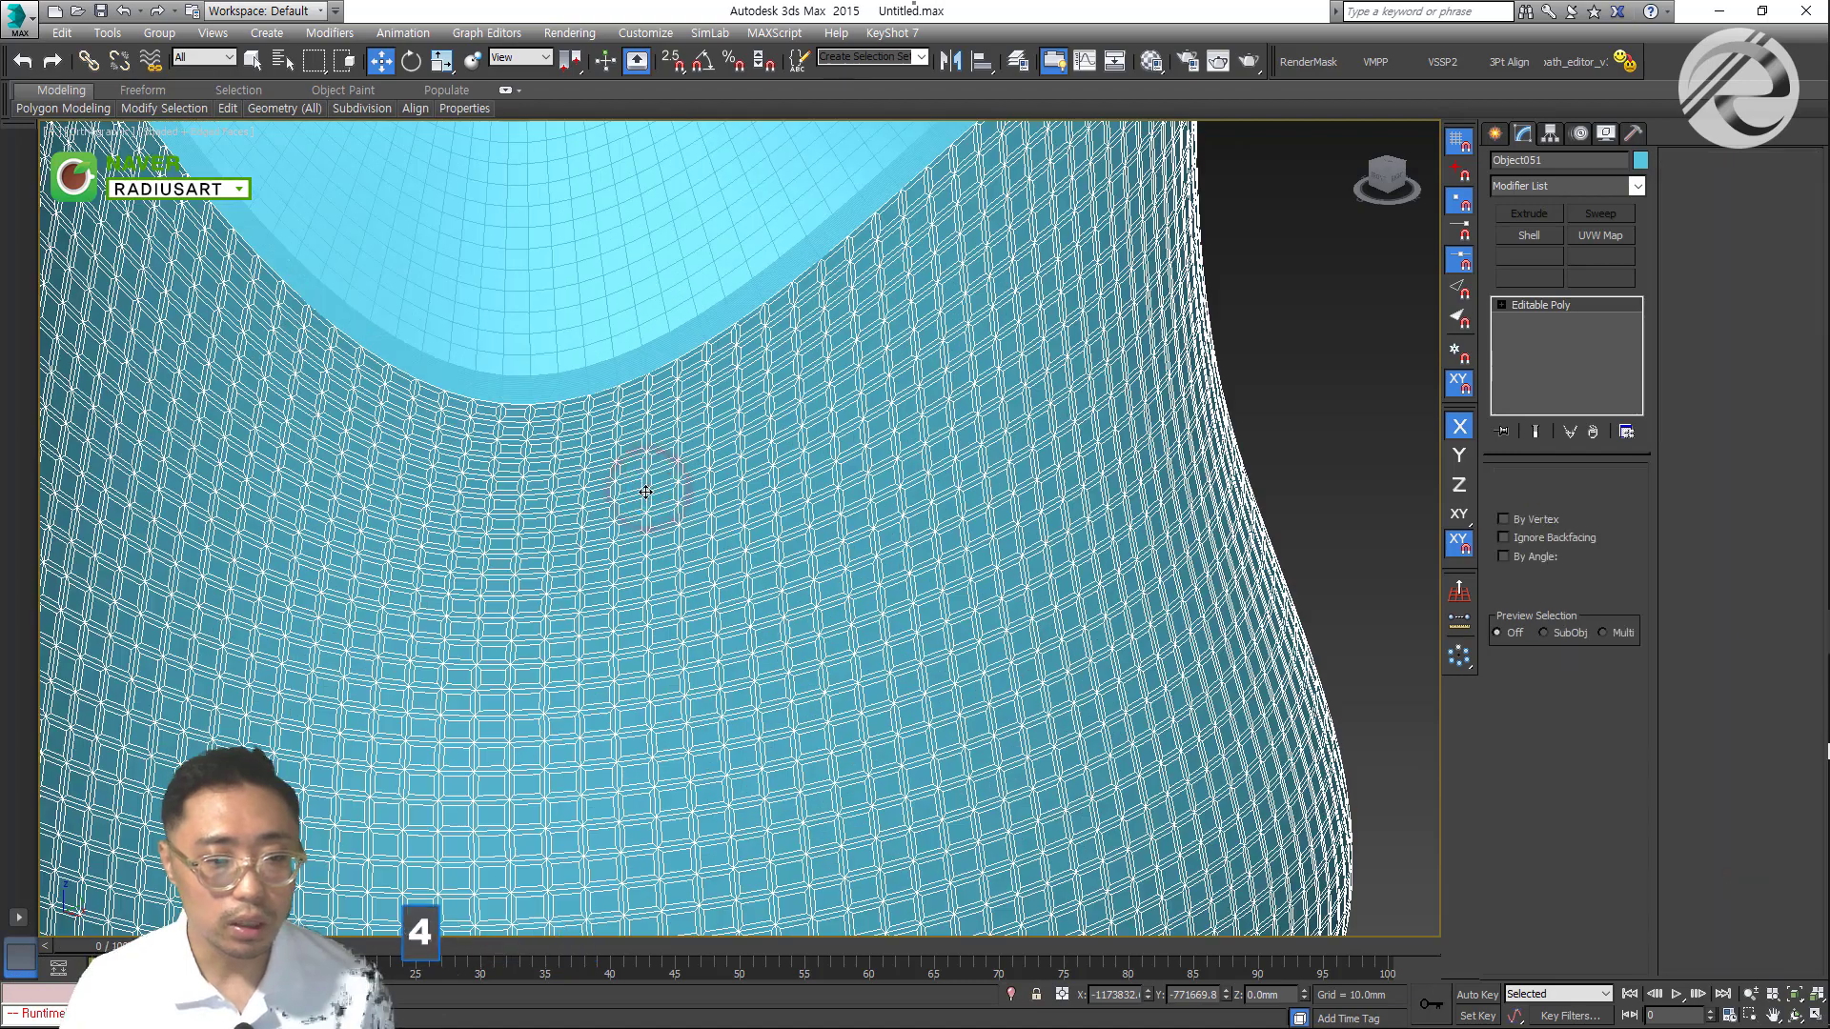
pyautogui.hotkey('ctrl', 'a')
pyautogui.hotkey('ctrl', 'z')
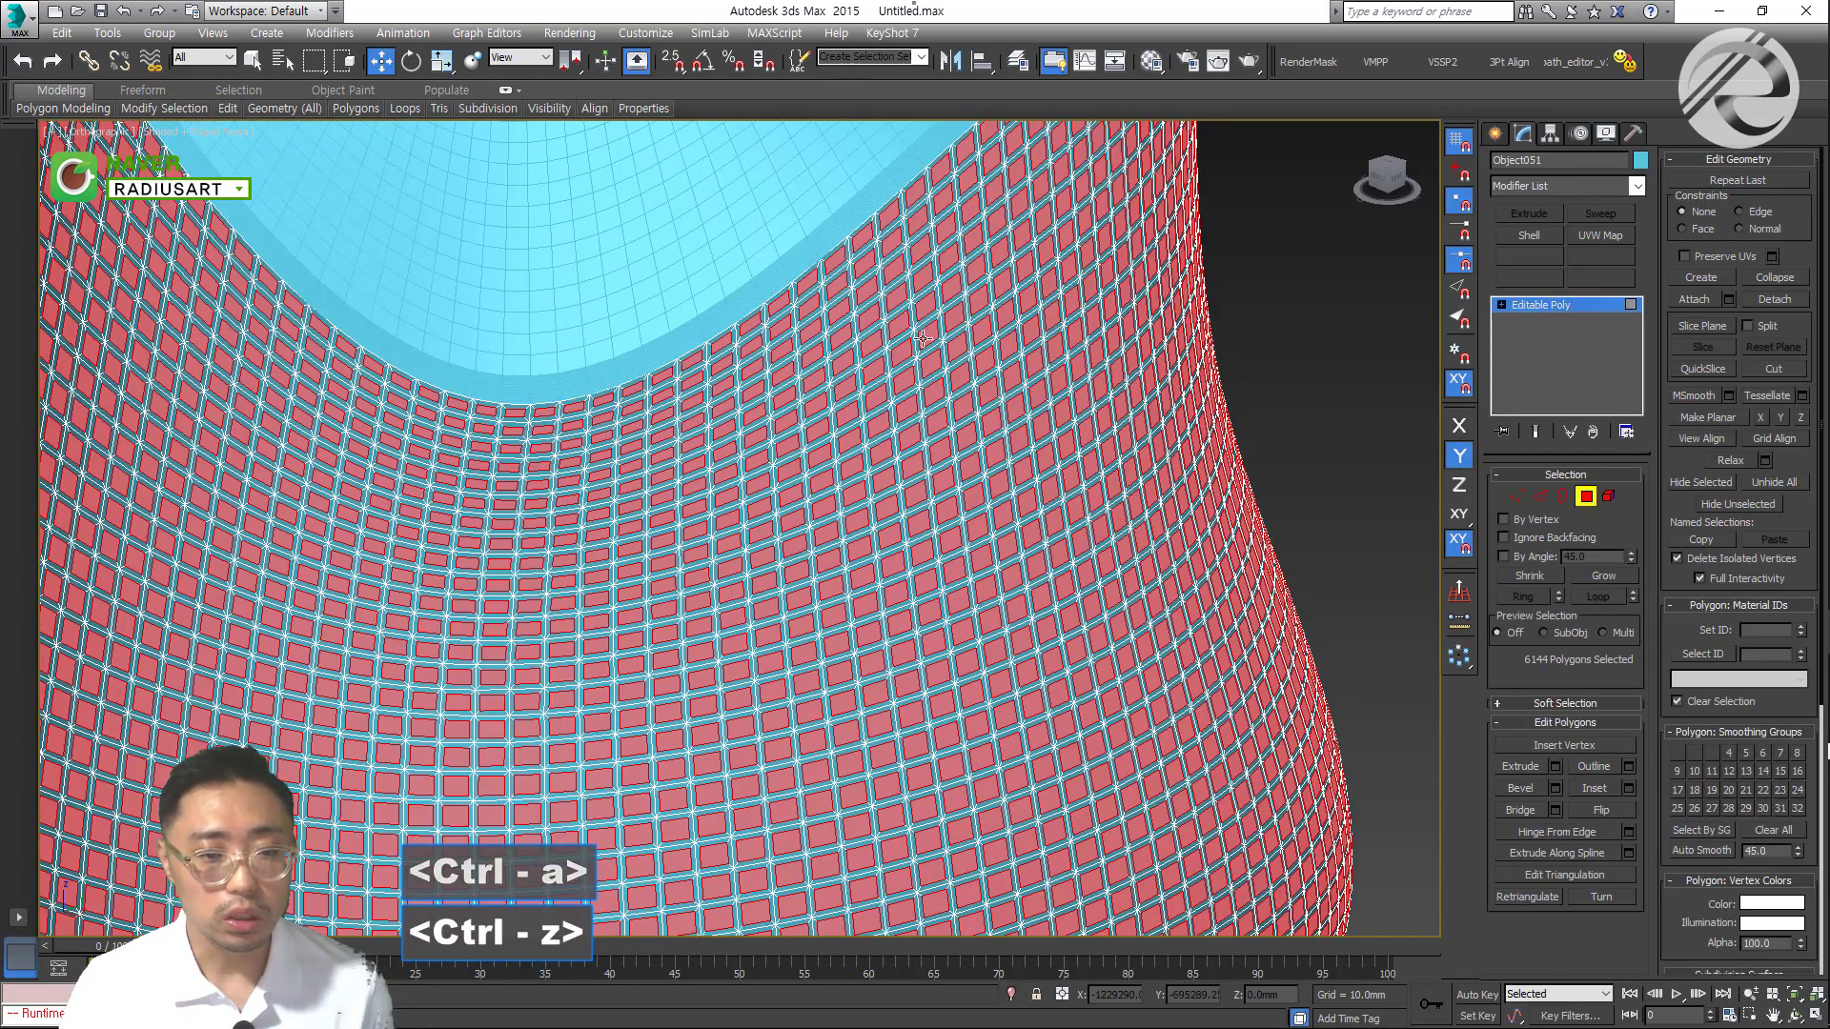
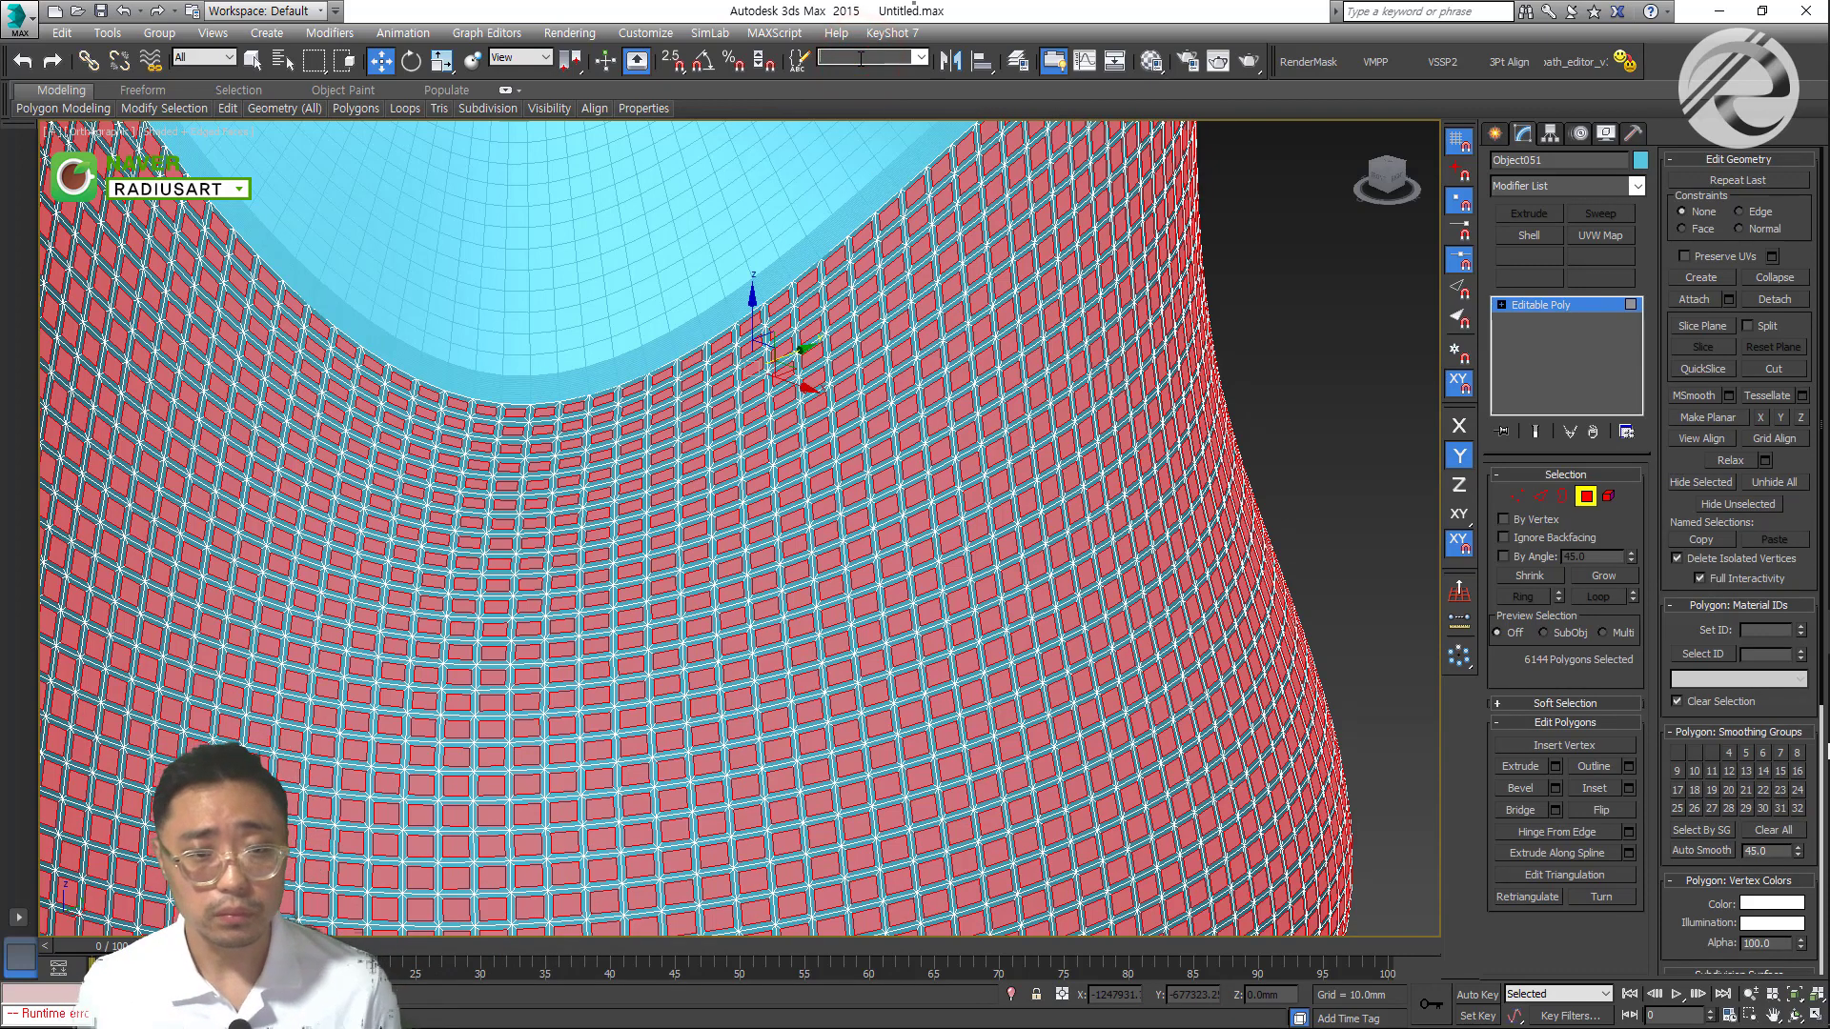
# Save the inset panel polygons as a named selection set, clear the selection and recall the set
pyautogui.press('Return')
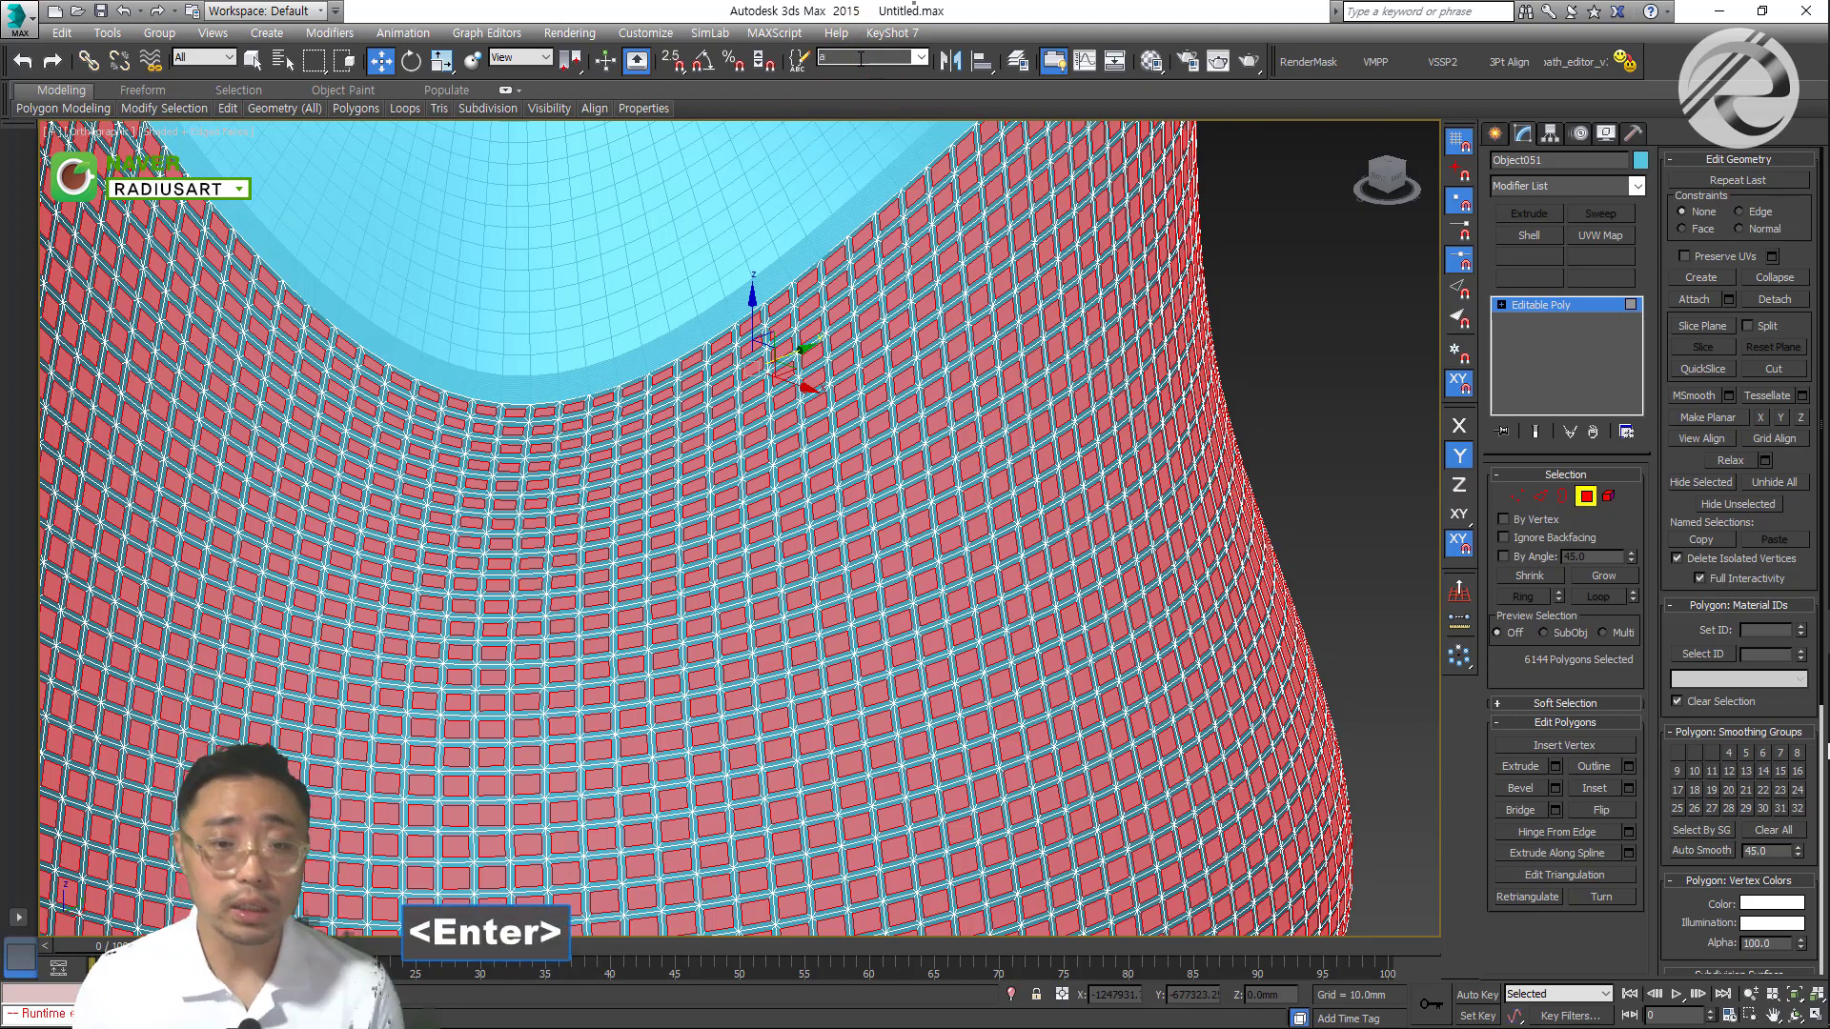
pyautogui.click(1262, 226)
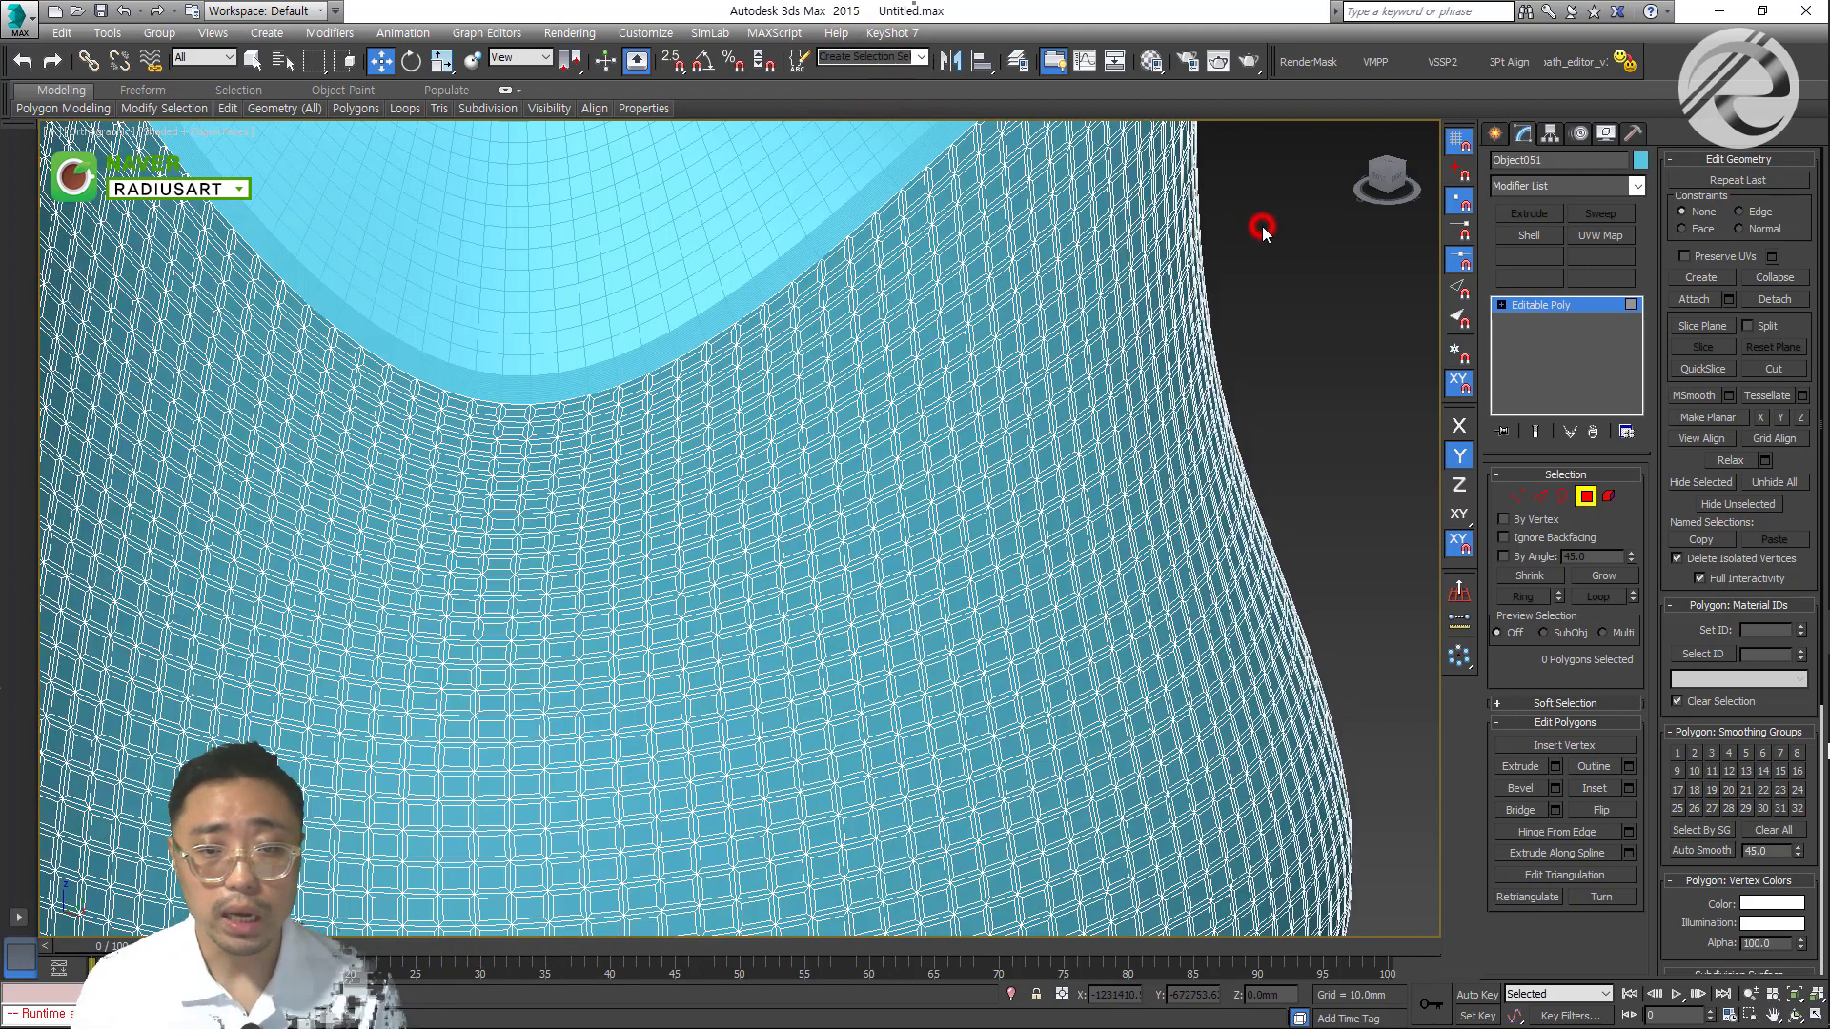
pyautogui.click(921, 58)
pyautogui.click(901, 71)
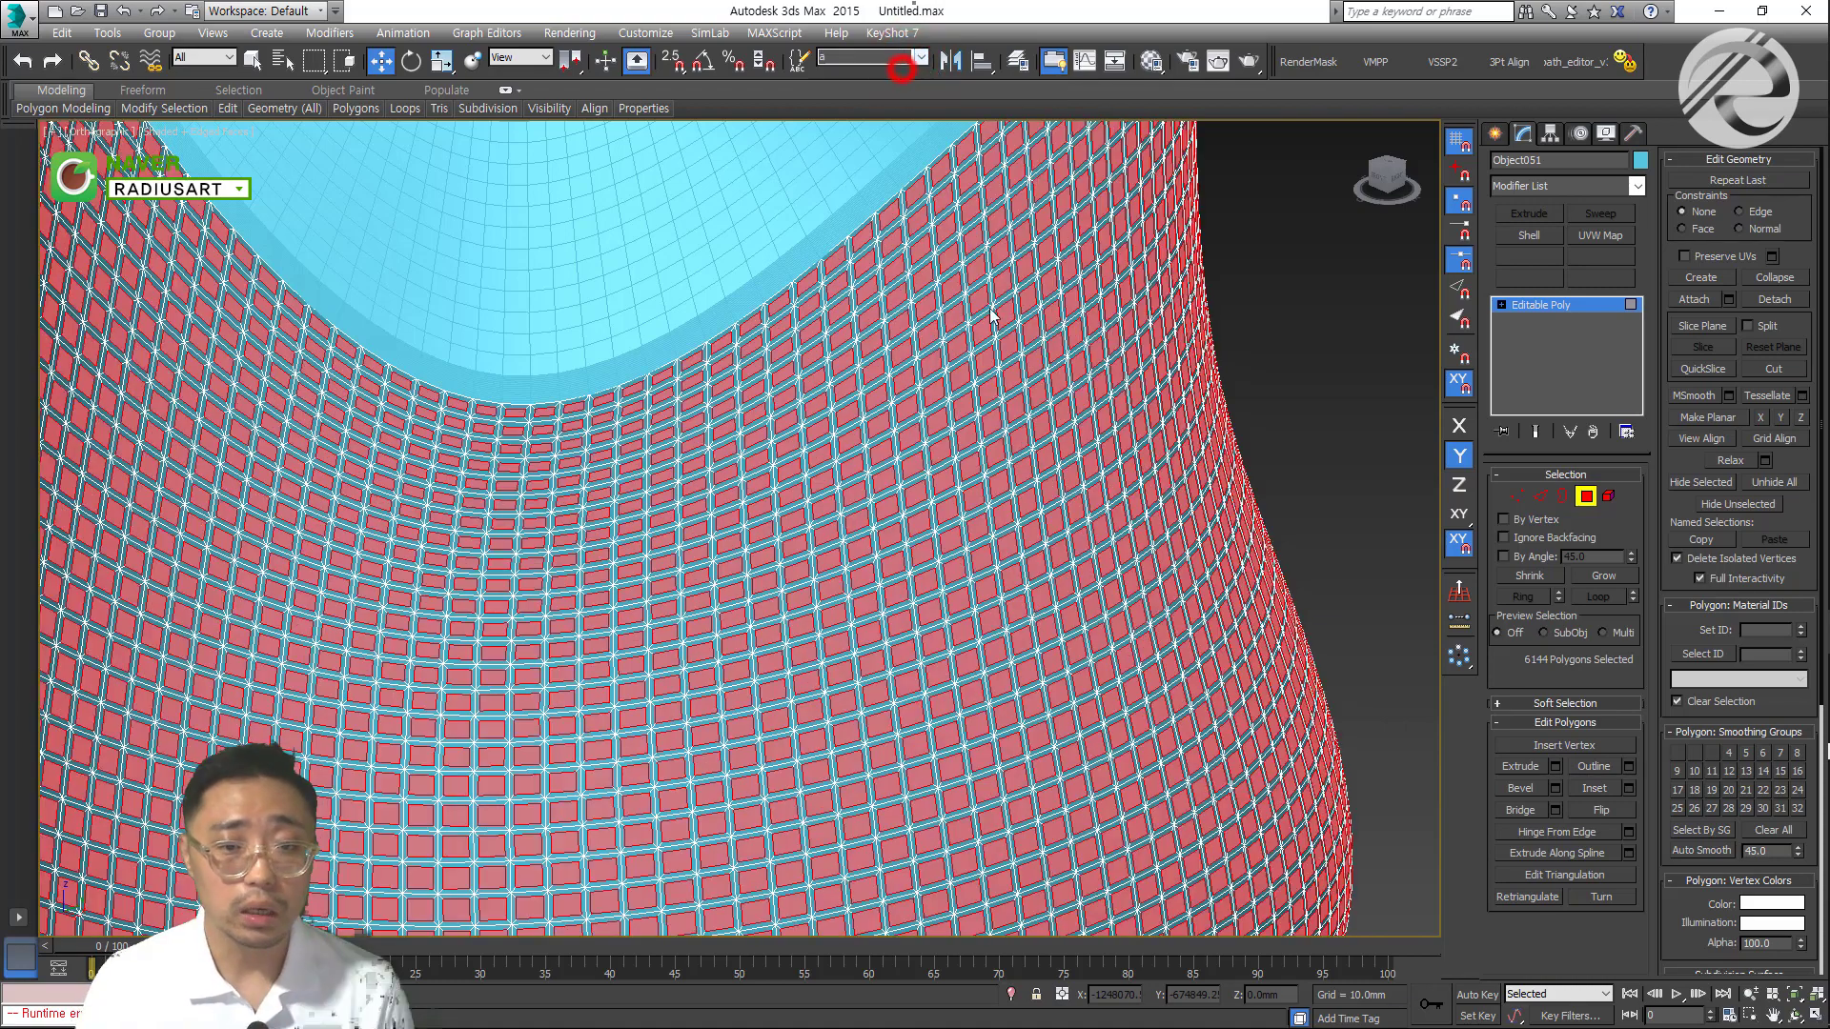
# Switch the selection tool to the Paint Selection Region
pyautogui.scroll(-5, 558, 440)
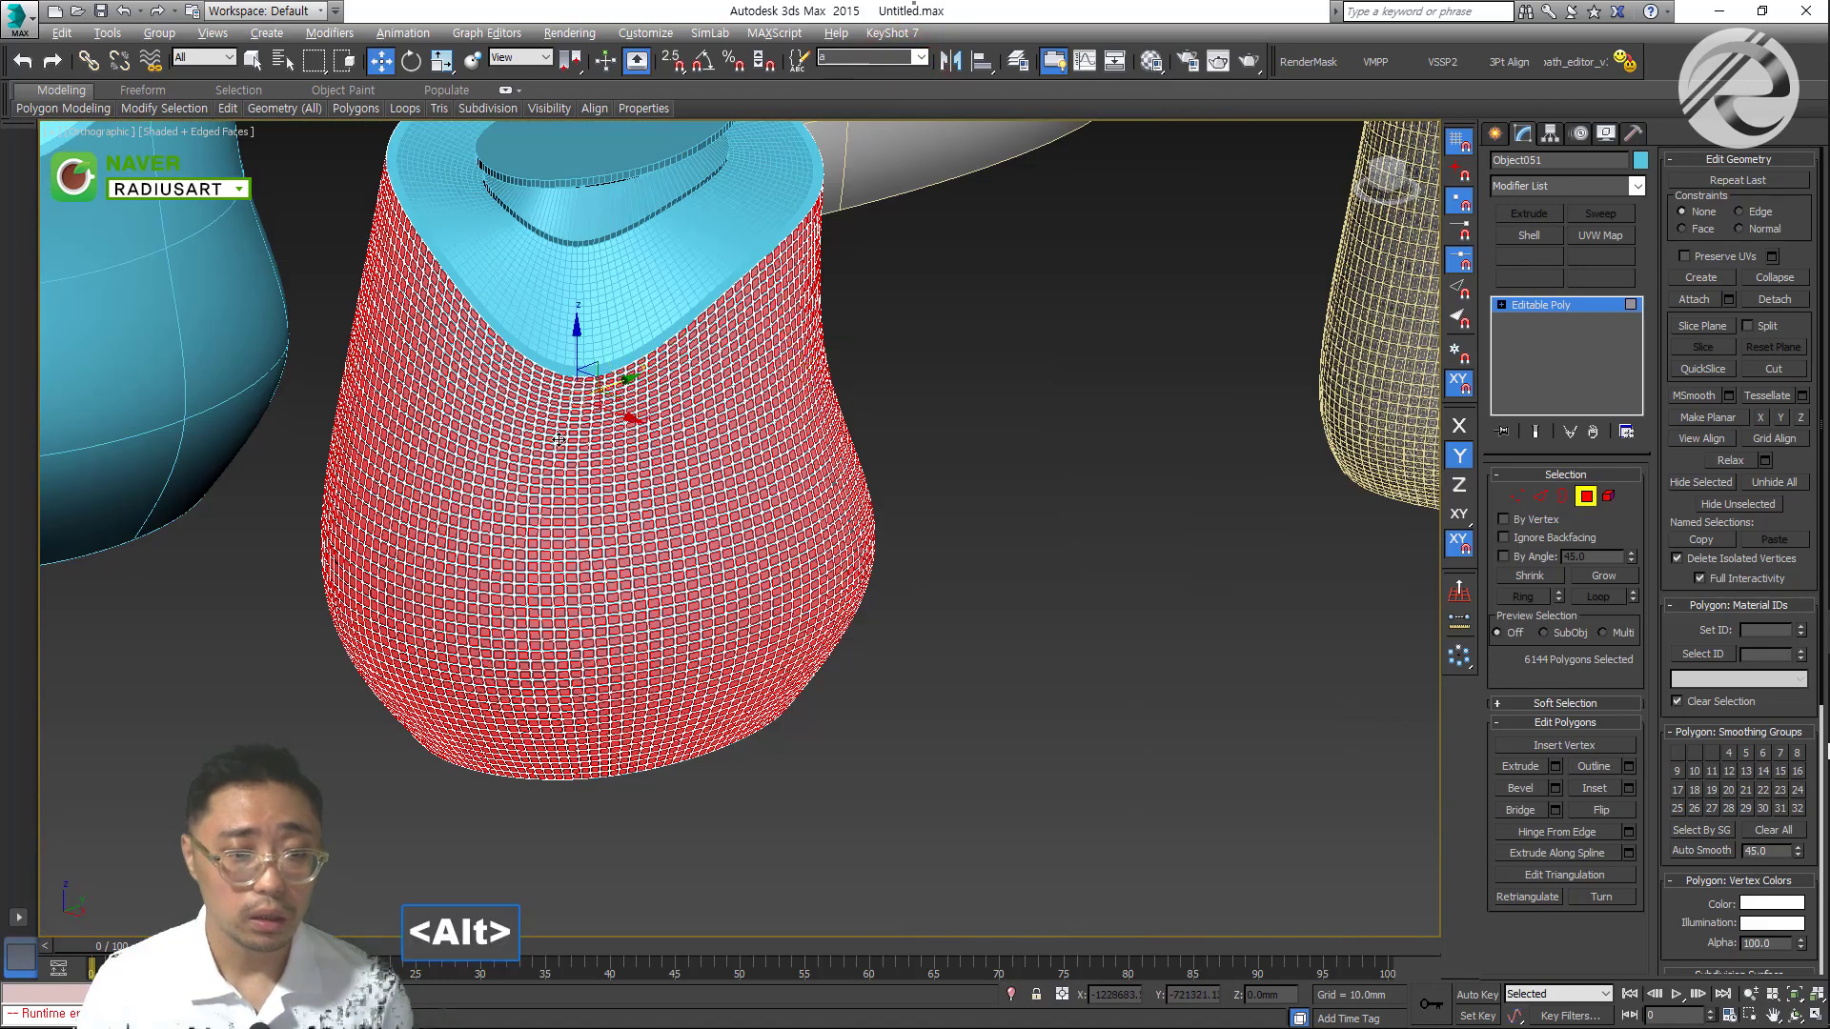
pyautogui.keyDown('alt'); pyautogui.moveTo(559, 439); pyautogui.dragTo(581, 433, button='middle'); pyautogui.keyUp('alt')
pyautogui.press('q')
pyautogui.press('q')
pyautogui.press('q')
pyautogui.press('q')
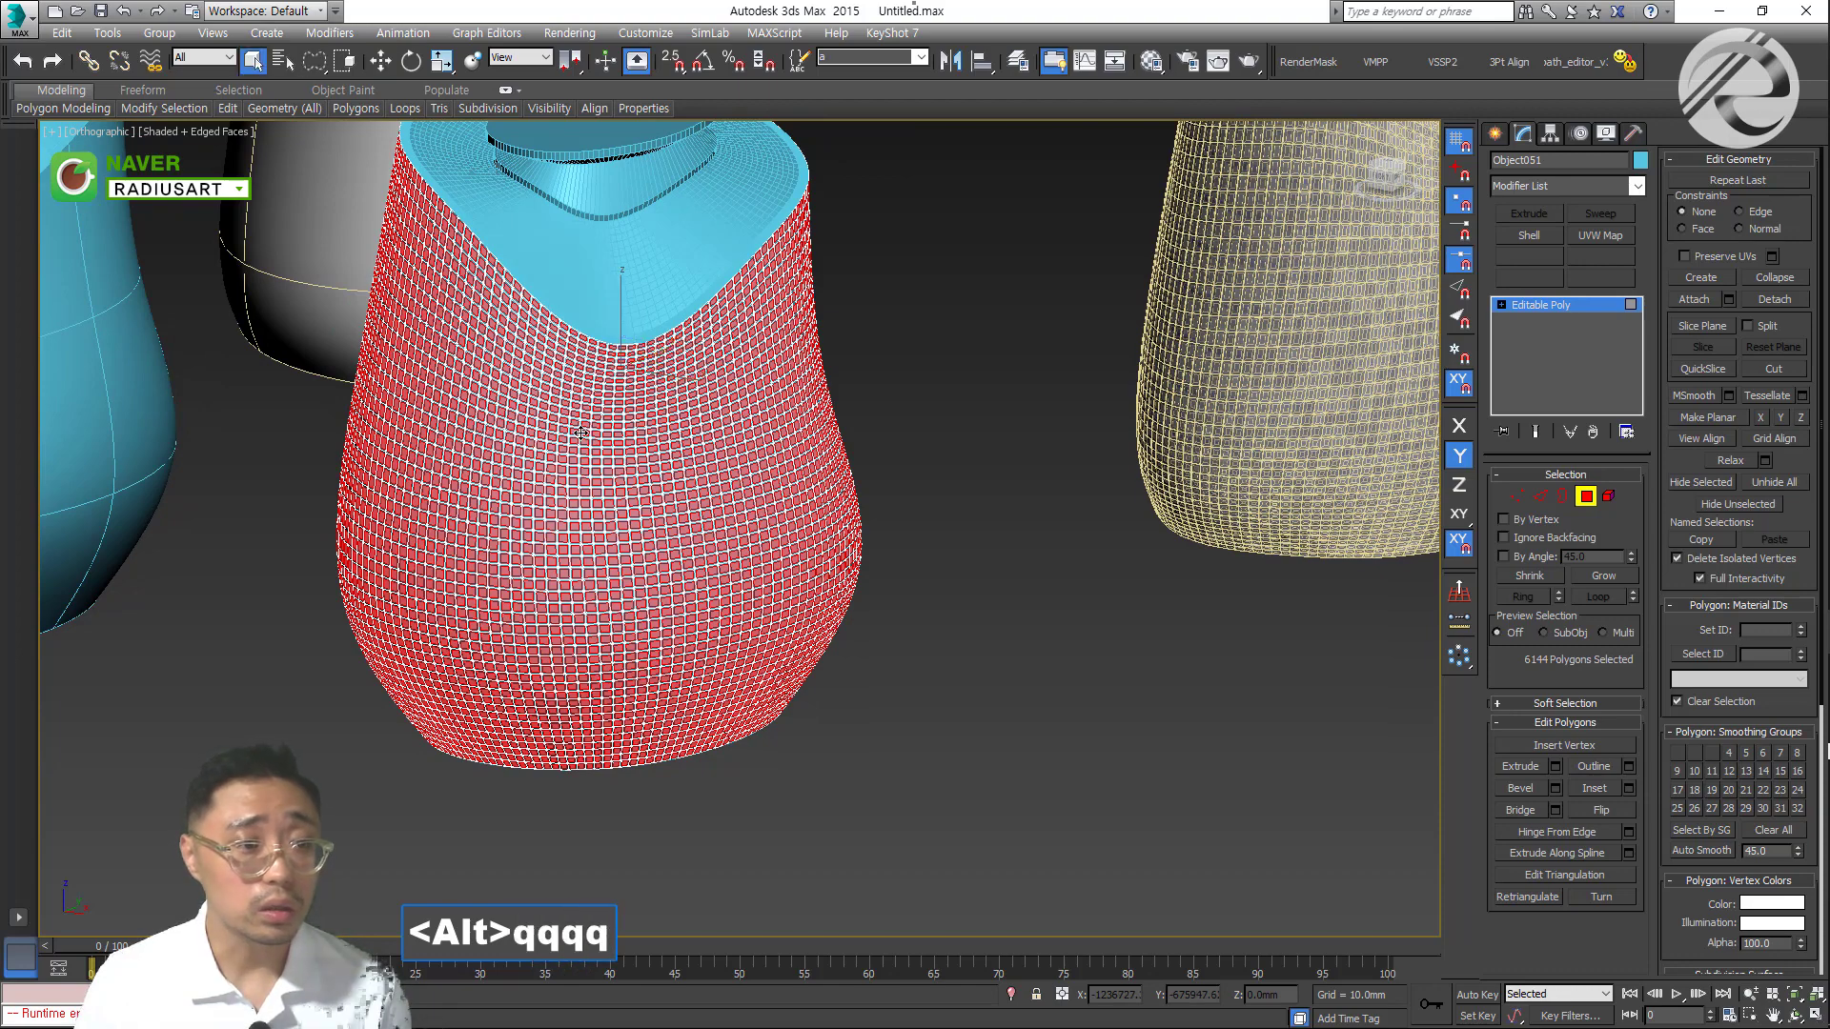
pyautogui.press('q')
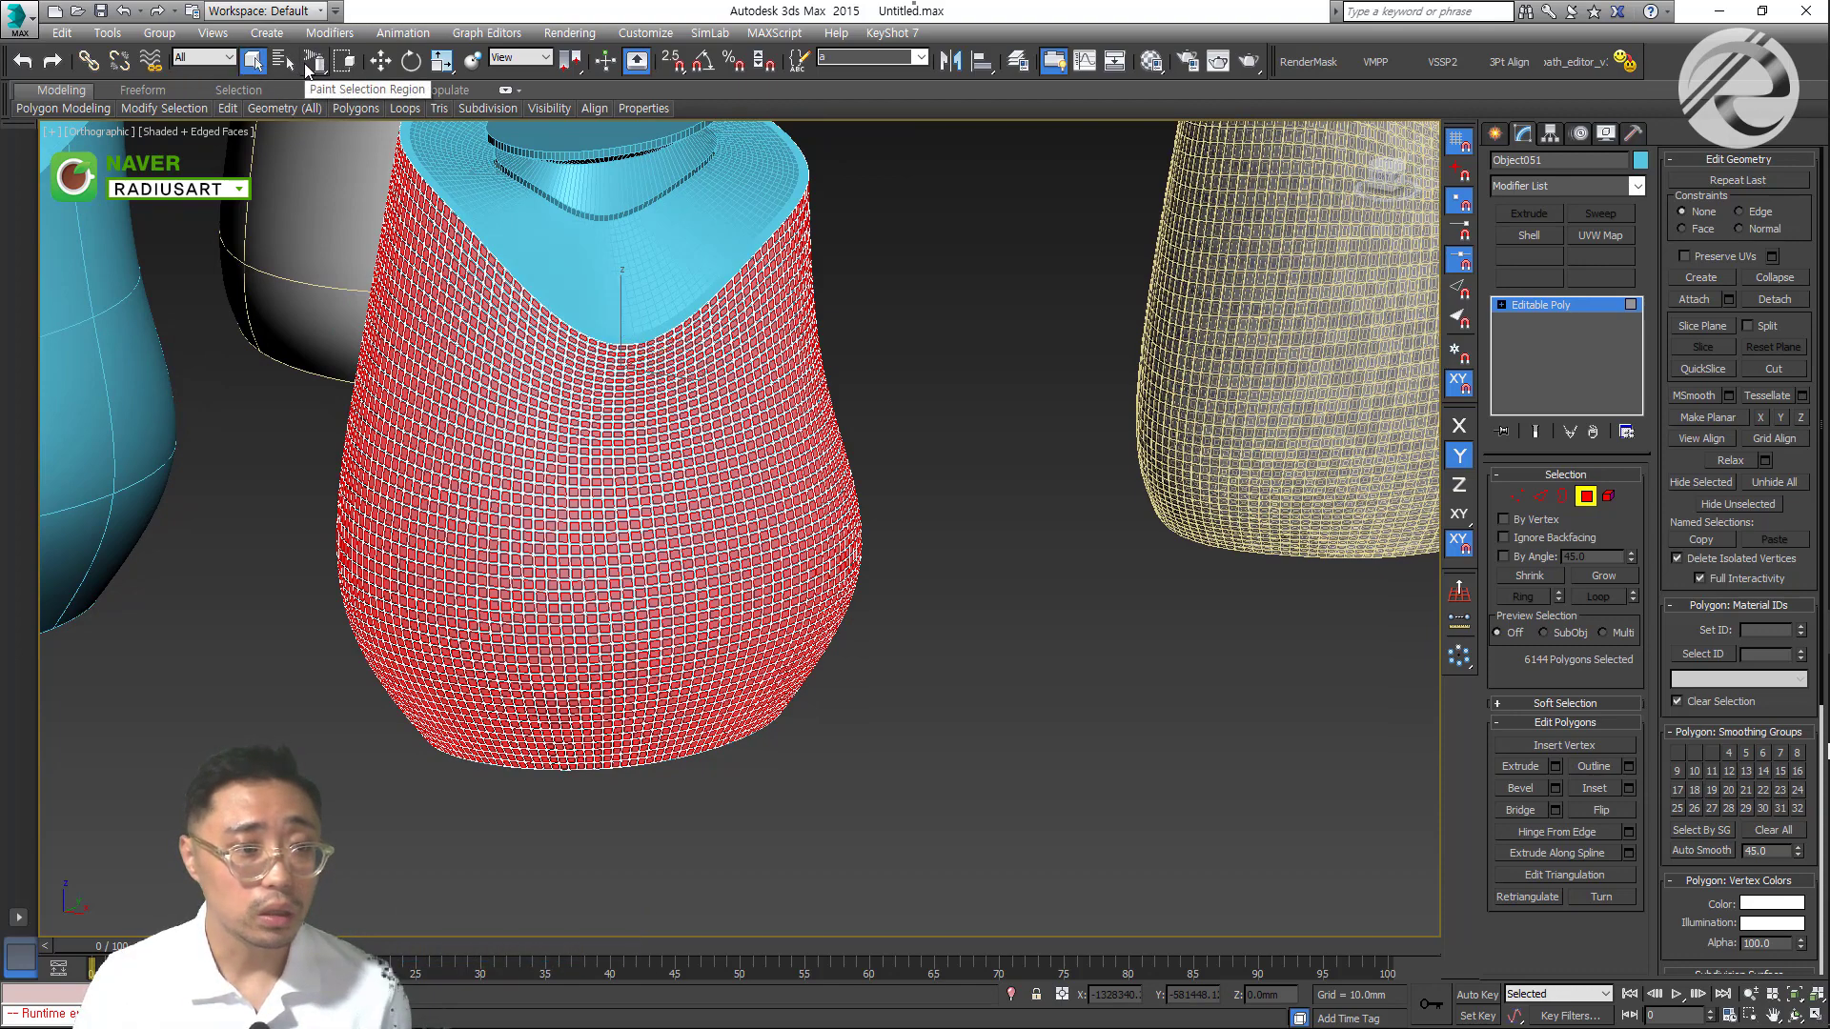
# Try to paint a narrow patch of panels below the facade's front rim out of the selection
pyautogui.keyDown('alt'); pyautogui.moveTo(543, 391); pyautogui.dragTo(548, 324, button='middle'); pyautogui.keyUp('alt')
pyautogui.keyDown('alt'); pyautogui.moveTo(543, 391); pyautogui.dragTo(637, 472, button='middle'); pyautogui.keyUp('alt')
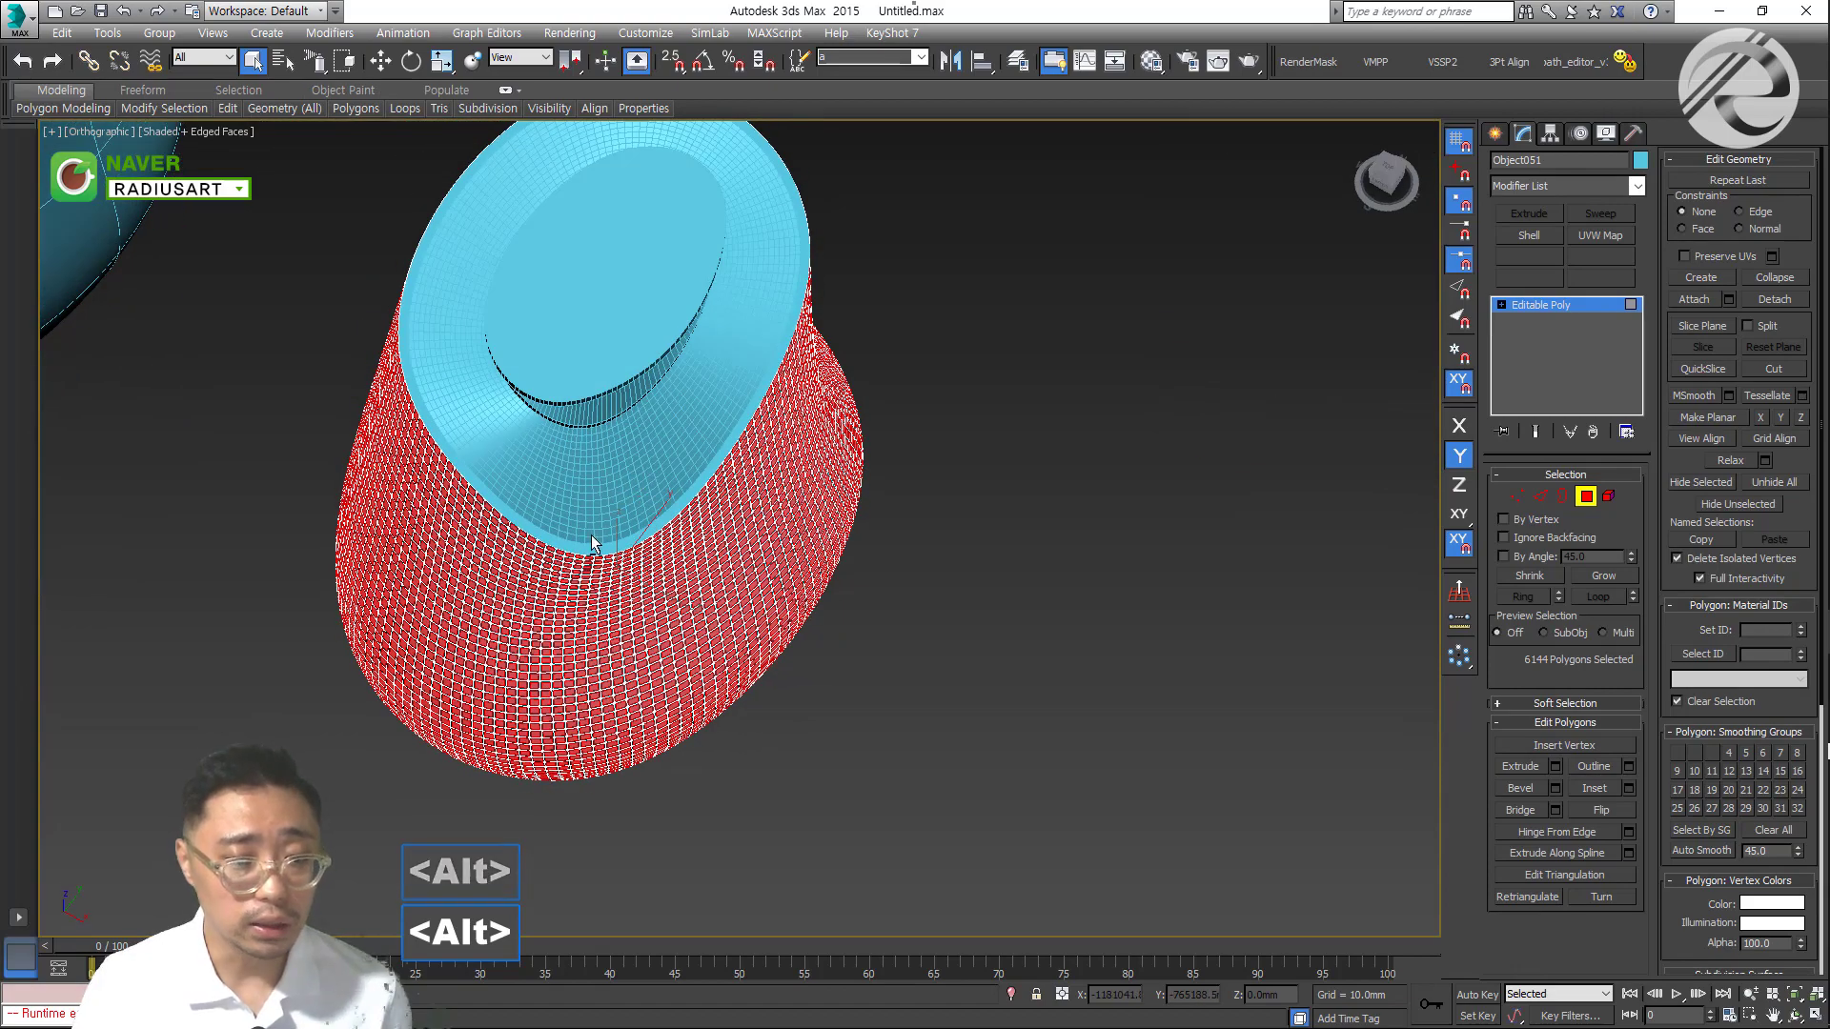
pyautogui.moveTo(591, 539)
pyautogui.keyDown('alt'); pyautogui.mouseDown(button='middle')
pyautogui.moveTo(593, 493)
pyautogui.moveTo(543, 425)
pyautogui.mouseUp(button='middle'); pyautogui.keyUp('alt')
pyautogui.keyDown('alt'); pyautogui.moveTo(558, 481); pyautogui.dragTo(623, 594); pyautogui.keyUp('alt')
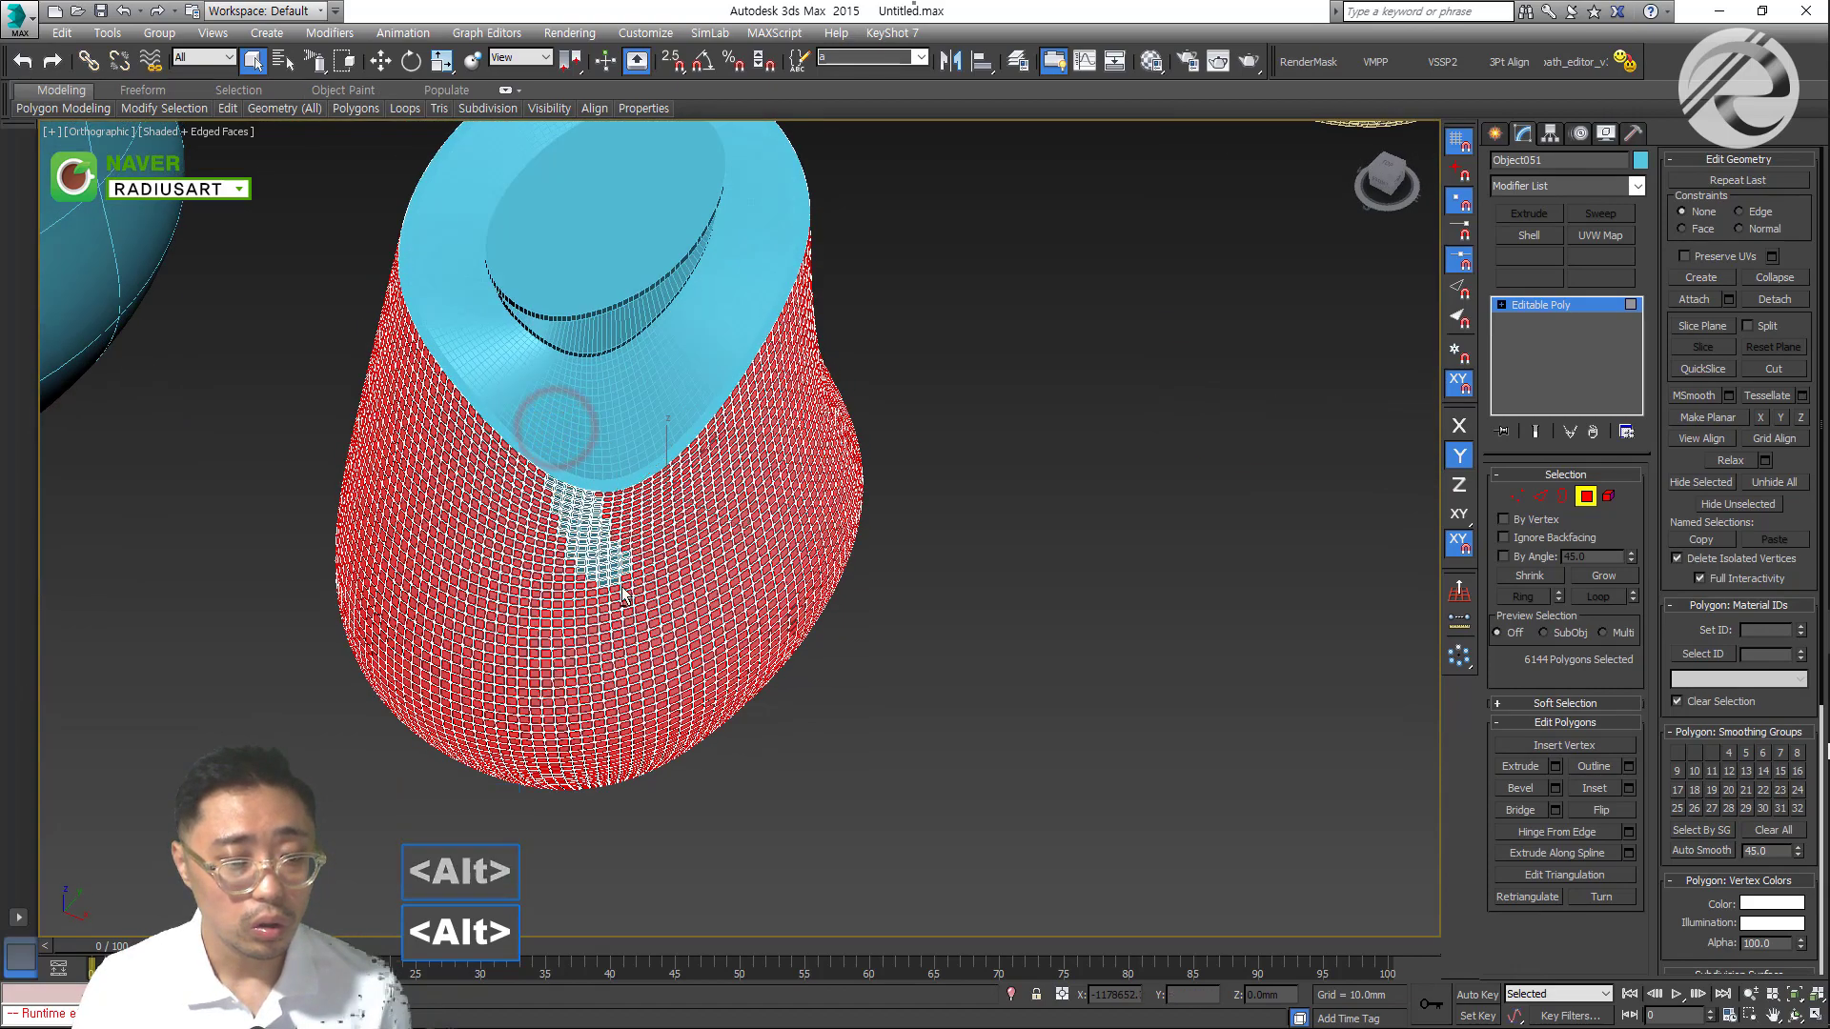
pyautogui.hotkey('ctrl', 'z')
# Paint a patch beneath the lowest part of the rim and a tapering patch at the facade's base out of the selection
pyautogui.moveTo(622, 593)
pyautogui.keyDown('alt'); pyautogui.mouseDown(button='middle')
pyautogui.moveTo(615, 534)
pyautogui.moveTo(591, 538)
pyautogui.mouseUp(button='middle'); pyautogui.keyUp('alt')
pyautogui.scroll(-3, 615, 534)
pyautogui.moveTo(591, 538)
pyautogui.keyDown('alt'); pyautogui.mouseDown()
pyautogui.moveTo(624, 613)
pyautogui.moveTo(667, 558)
pyautogui.mouseUp(); pyautogui.keyUp('alt')
pyautogui.scroll(5, 667, 558)
pyautogui.moveTo(619, 582)
pyautogui.keyDown('alt'); pyautogui.mouseDown(button='middle')
pyautogui.moveTo(610, 608)
pyautogui.moveTo(427, 734)
pyautogui.moveTo(438, 715)
pyautogui.mouseUp(button='middle'); pyautogui.keyUp('alt')
pyautogui.moveTo(437, 715)
pyautogui.keyDown('alt'); pyautogui.mouseDown()
pyautogui.moveTo(524, 648)
pyautogui.moveTo(639, 780)
pyautogui.moveTo(562, 681)
pyautogui.moveTo(524, 676)
pyautogui.moveTo(505, 746)
pyautogui.moveTo(584, 768)
pyautogui.moveTo(519, 753)
pyautogui.mouseUp(); pyautogui.keyUp('alt')
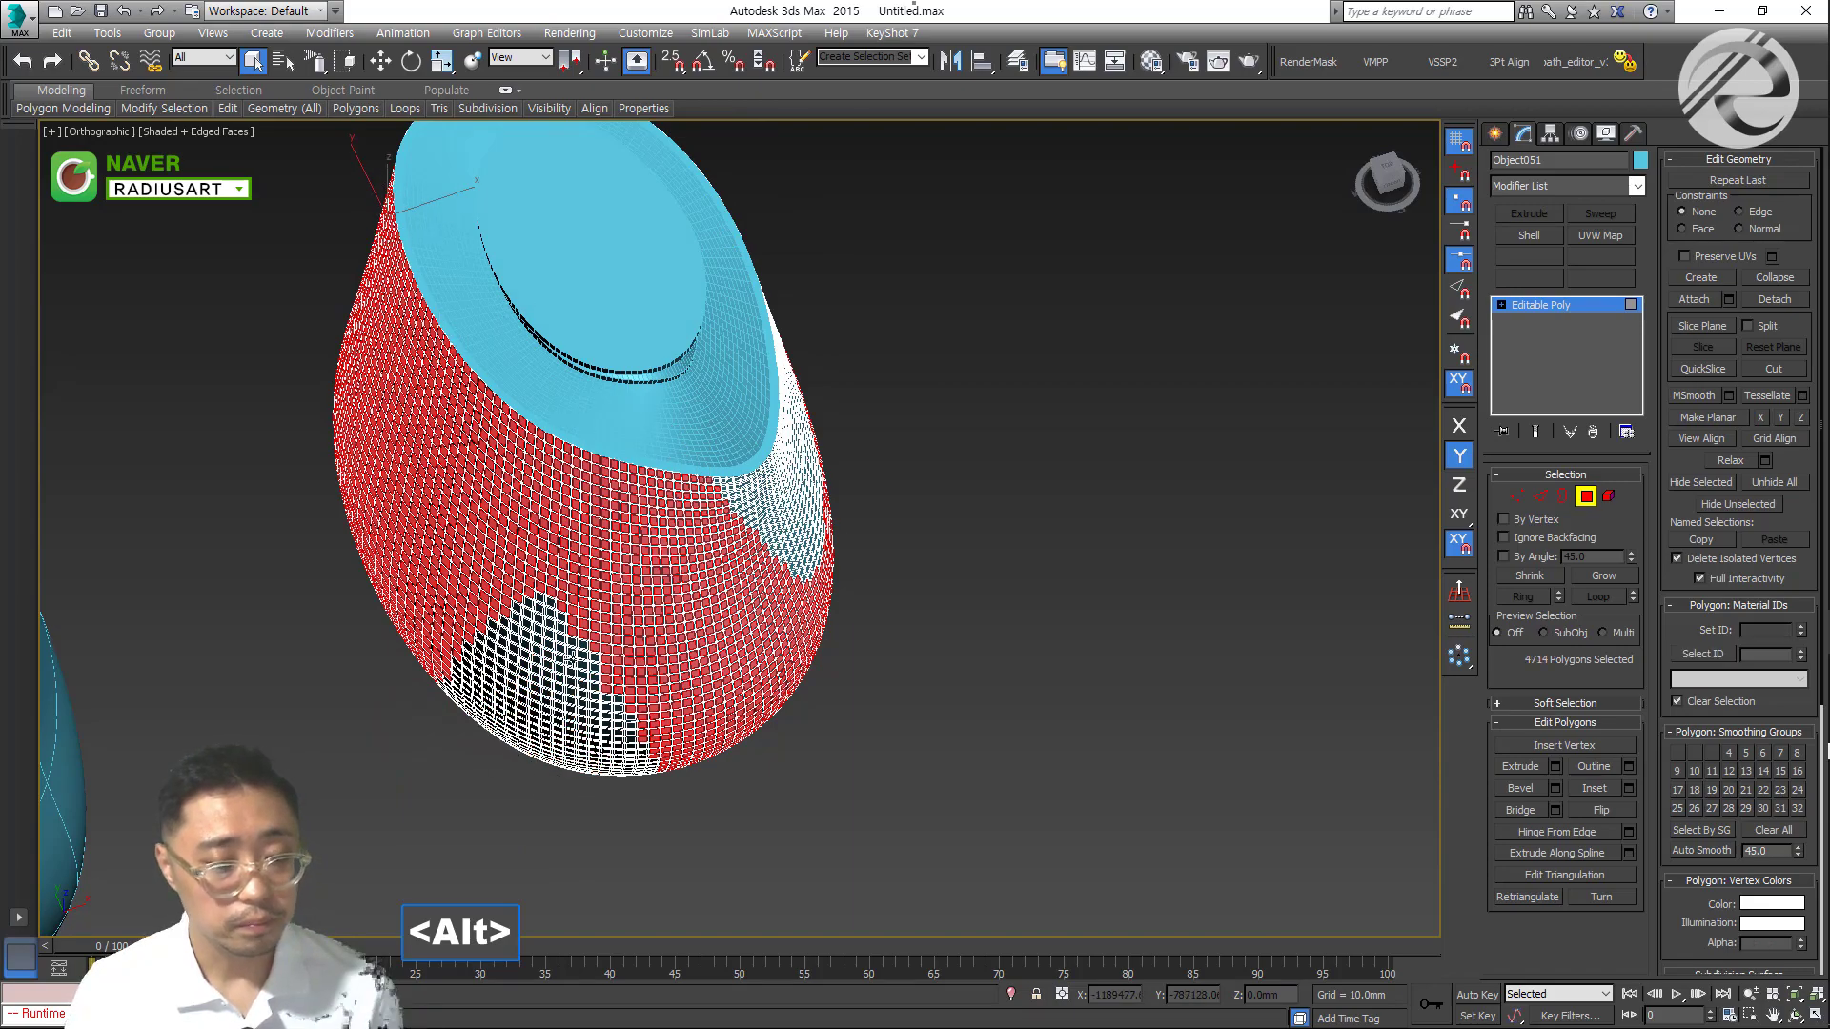
# Paint another triangular patch at the facade's base and a tapering patch below the rim out of the selection
pyautogui.keyDown('alt'); pyautogui.moveTo(519, 753); pyautogui.dragTo(585, 733, button='middle'); pyautogui.keyUp('alt')
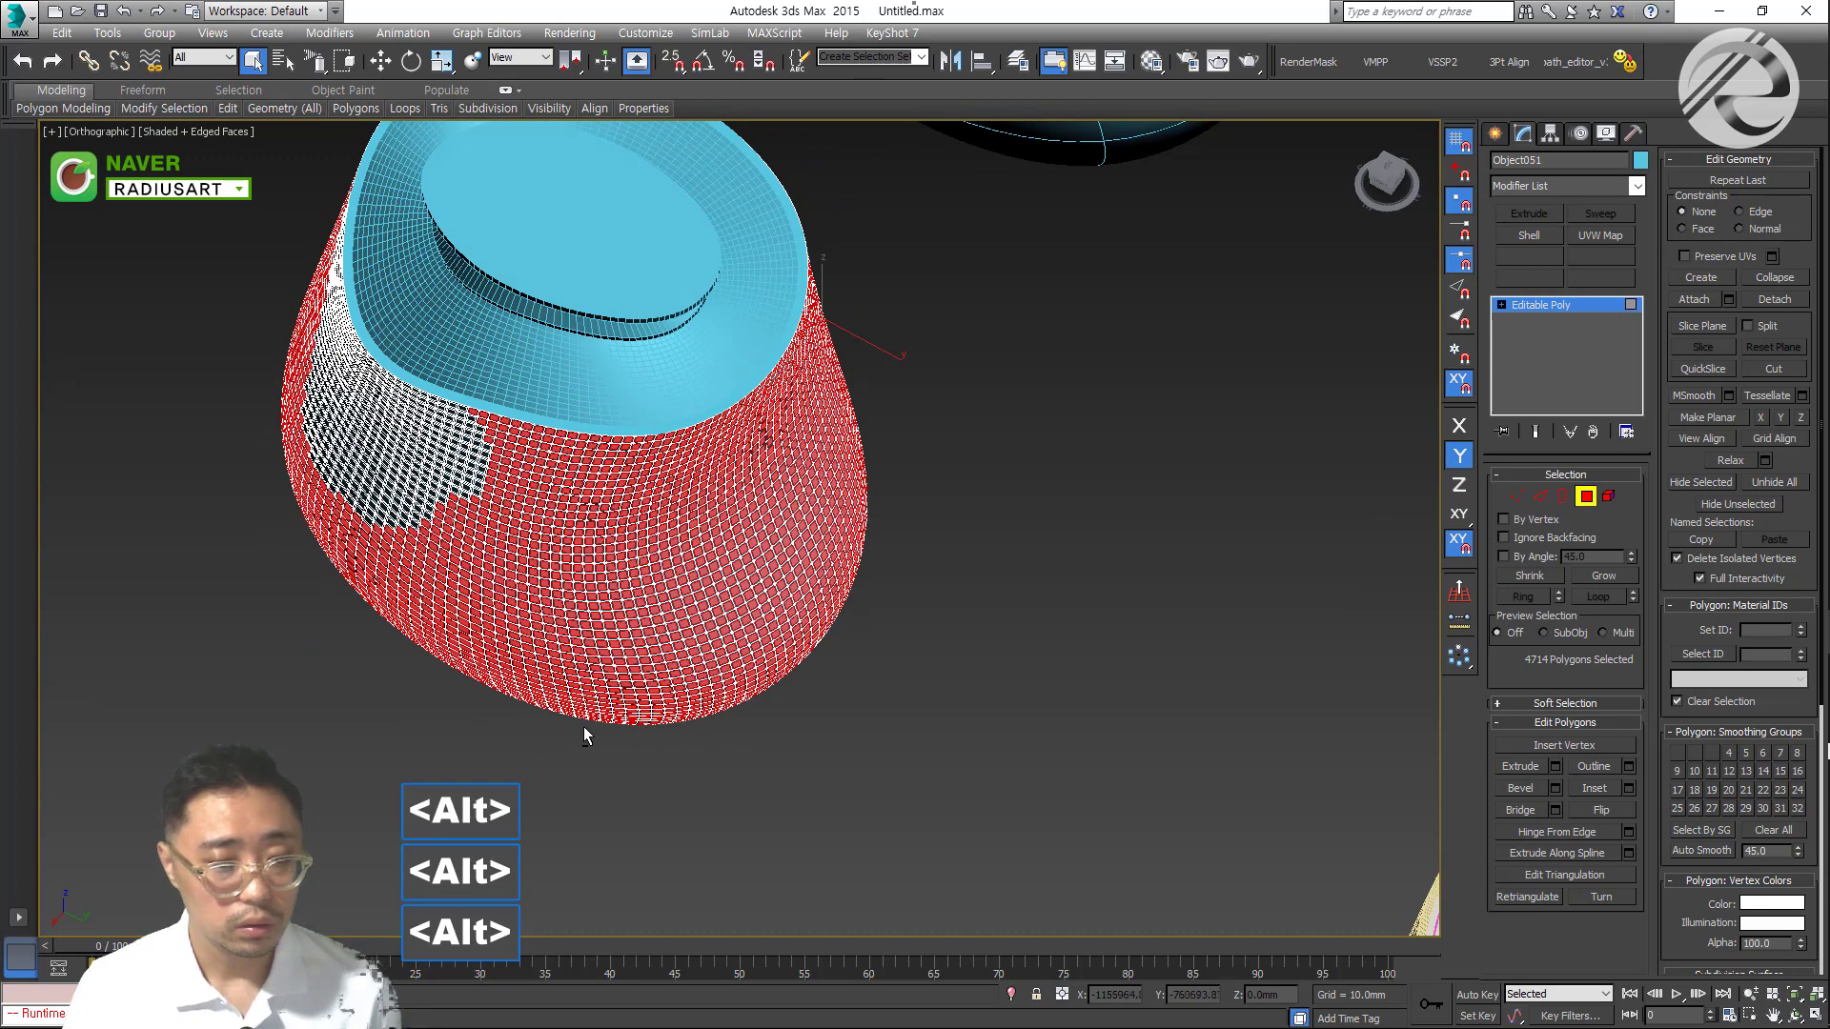
pyautogui.keyDown('alt'); pyautogui.moveTo(584, 739); pyautogui.dragTo(745, 699); pyautogui.keyUp('alt')
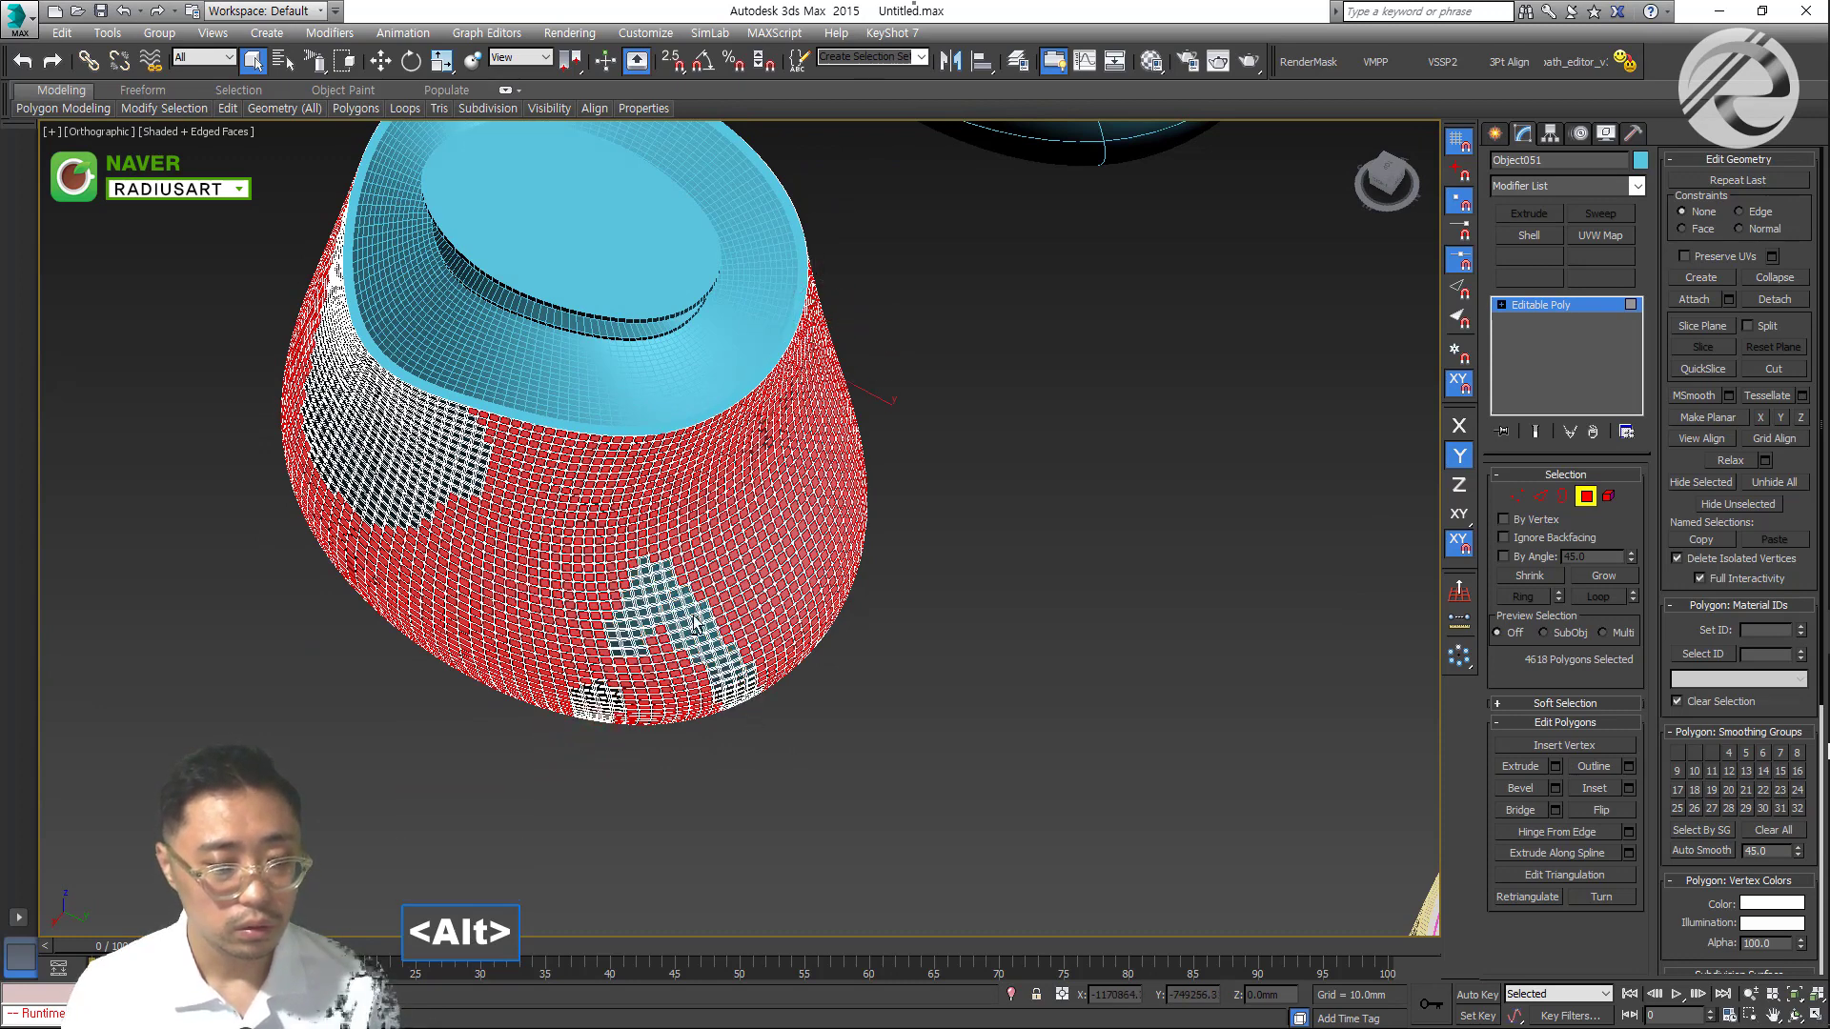
pyautogui.moveTo(695, 624)
pyautogui.keyDown('alt'); pyautogui.mouseDown()
pyautogui.moveTo(572, 705)
pyautogui.moveTo(722, 732)
pyautogui.mouseUp(); pyautogui.keyUp('alt')
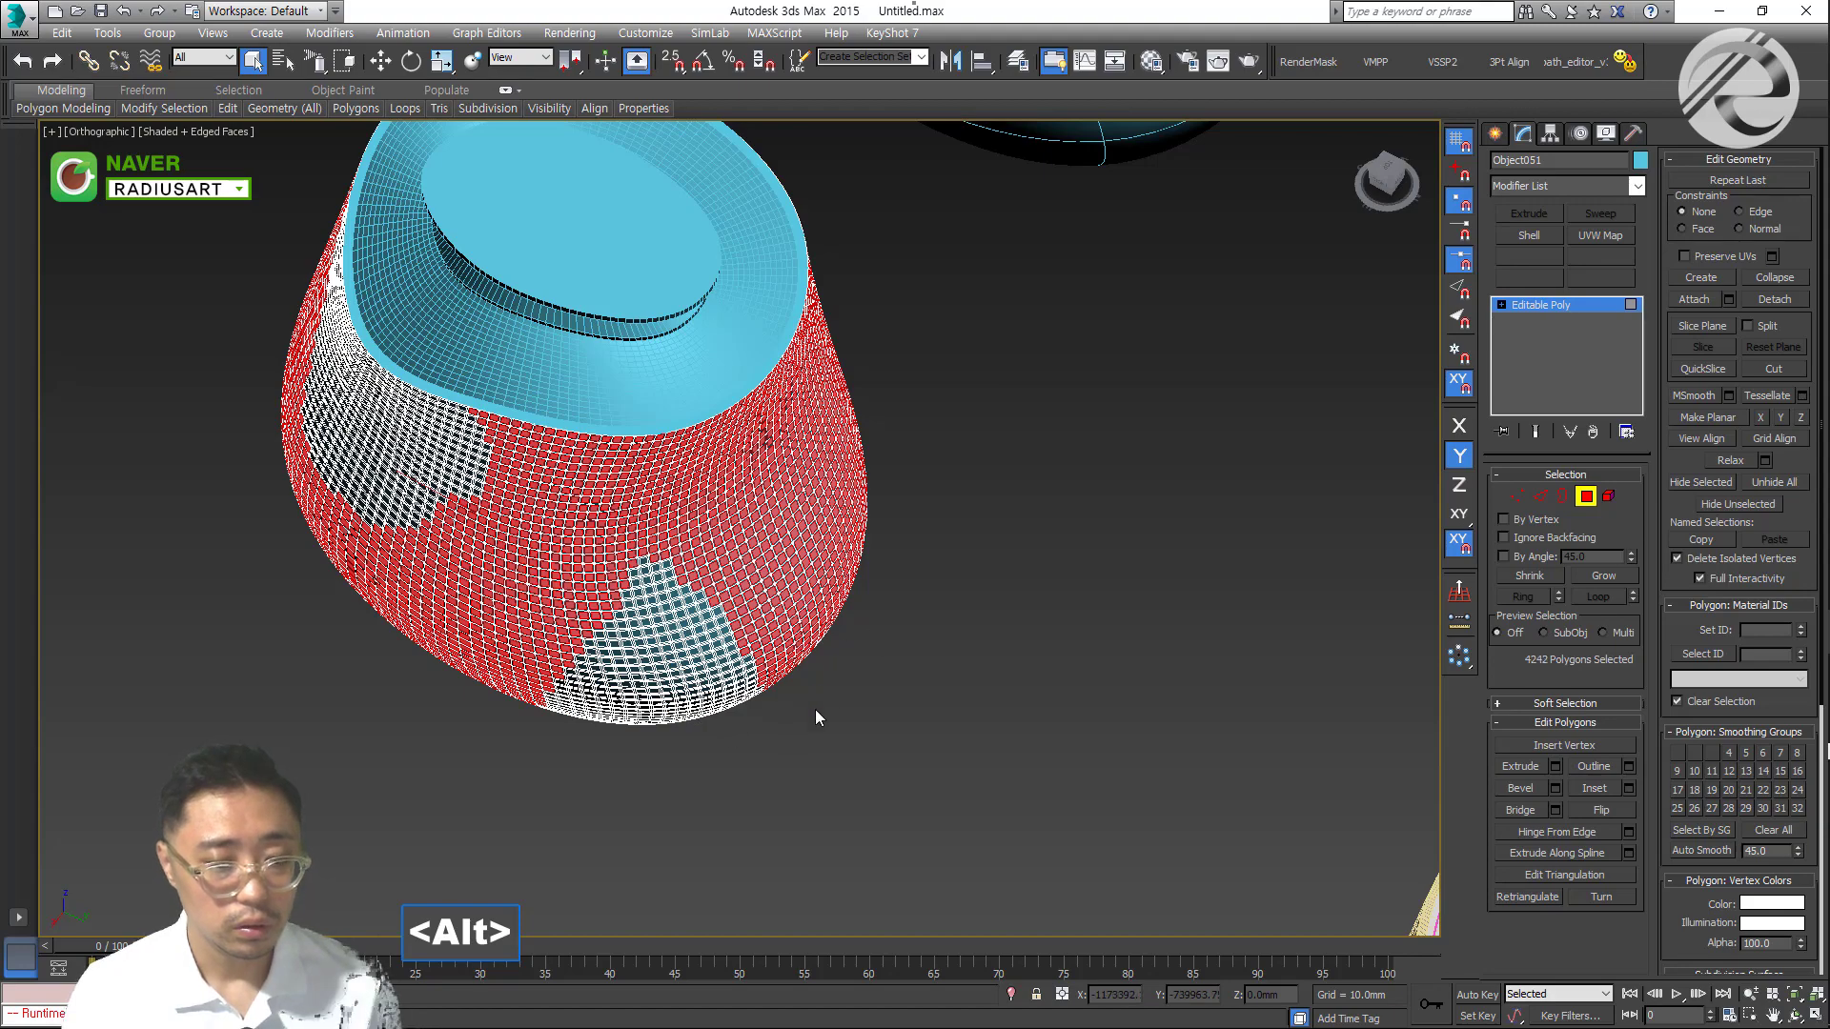
pyautogui.keyDown('alt'); pyautogui.moveTo(839, 717); pyautogui.dragTo(689, 606); pyautogui.keyUp('alt')
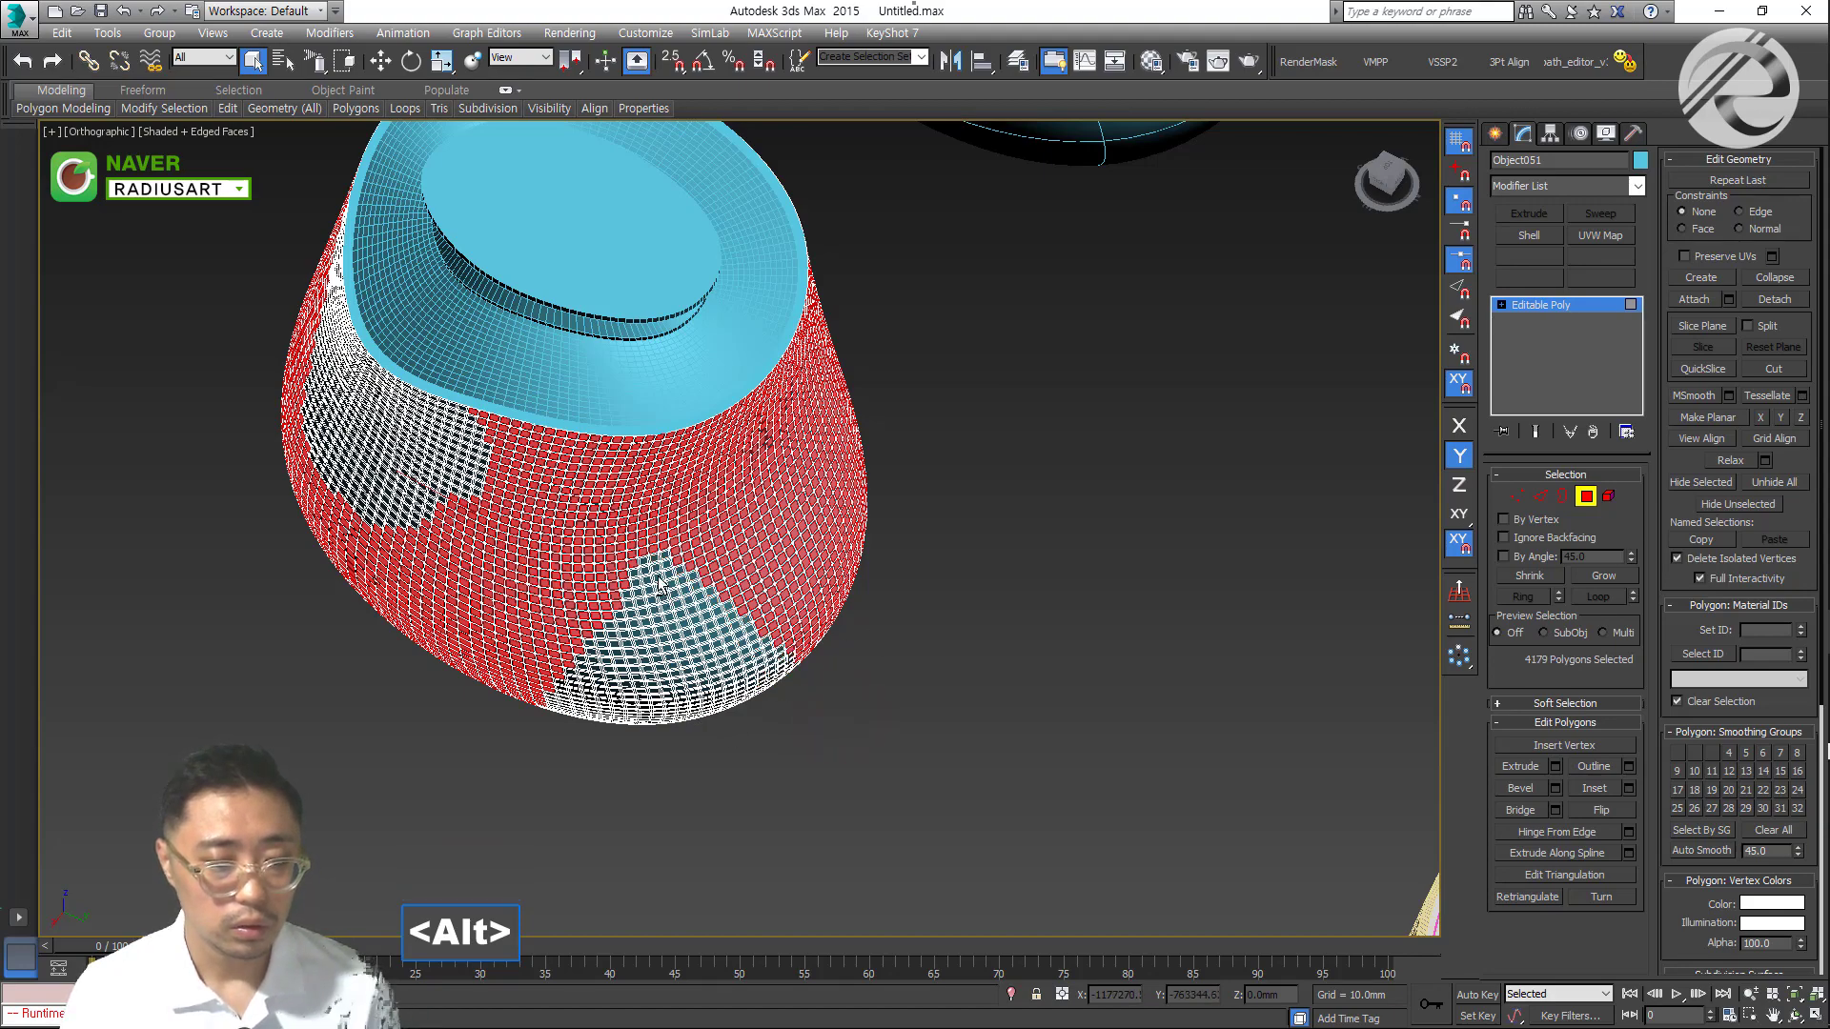
pyautogui.keyDown('alt'); pyautogui.moveTo(762, 434); pyautogui.dragTo(600, 515, button='middle'); pyautogui.keyUp('alt')
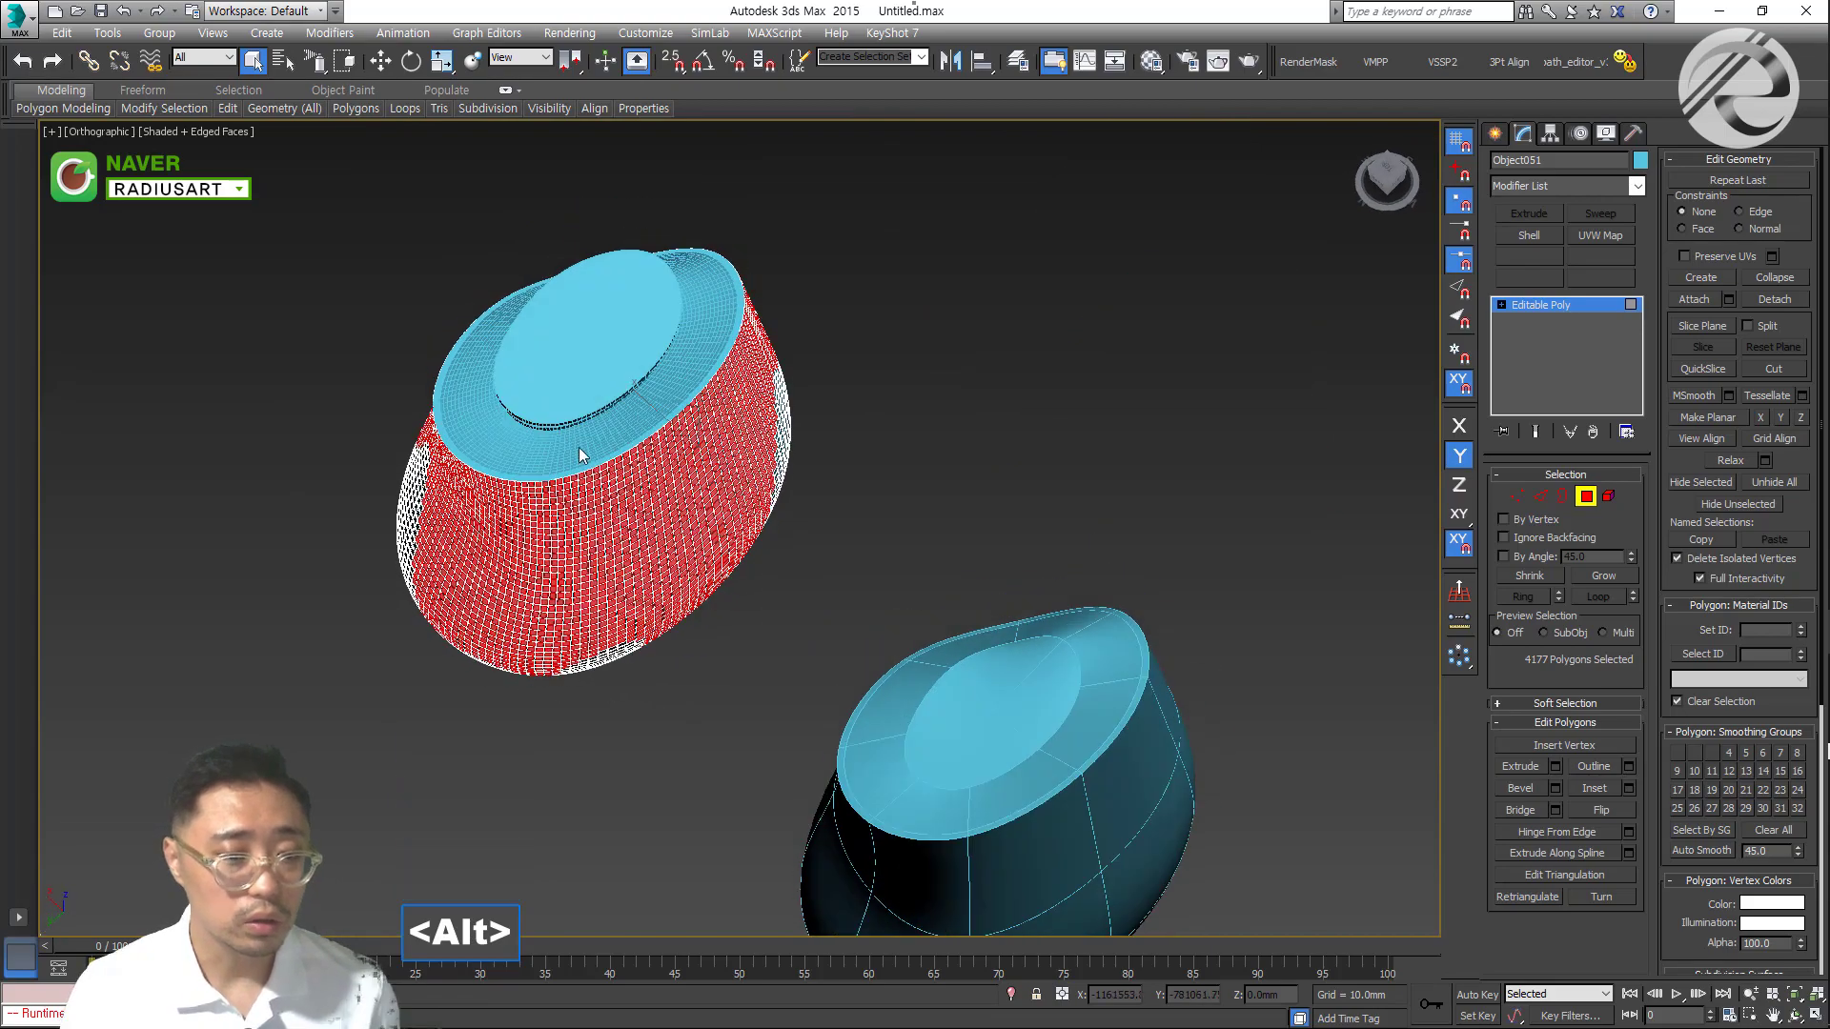
pyautogui.moveTo(596, 511)
pyautogui.keyDown('alt'); pyautogui.mouseDown()
pyautogui.moveTo(553, 440)
pyautogui.moveTo(656, 441)
pyautogui.mouseUp(); pyautogui.keyUp('alt')
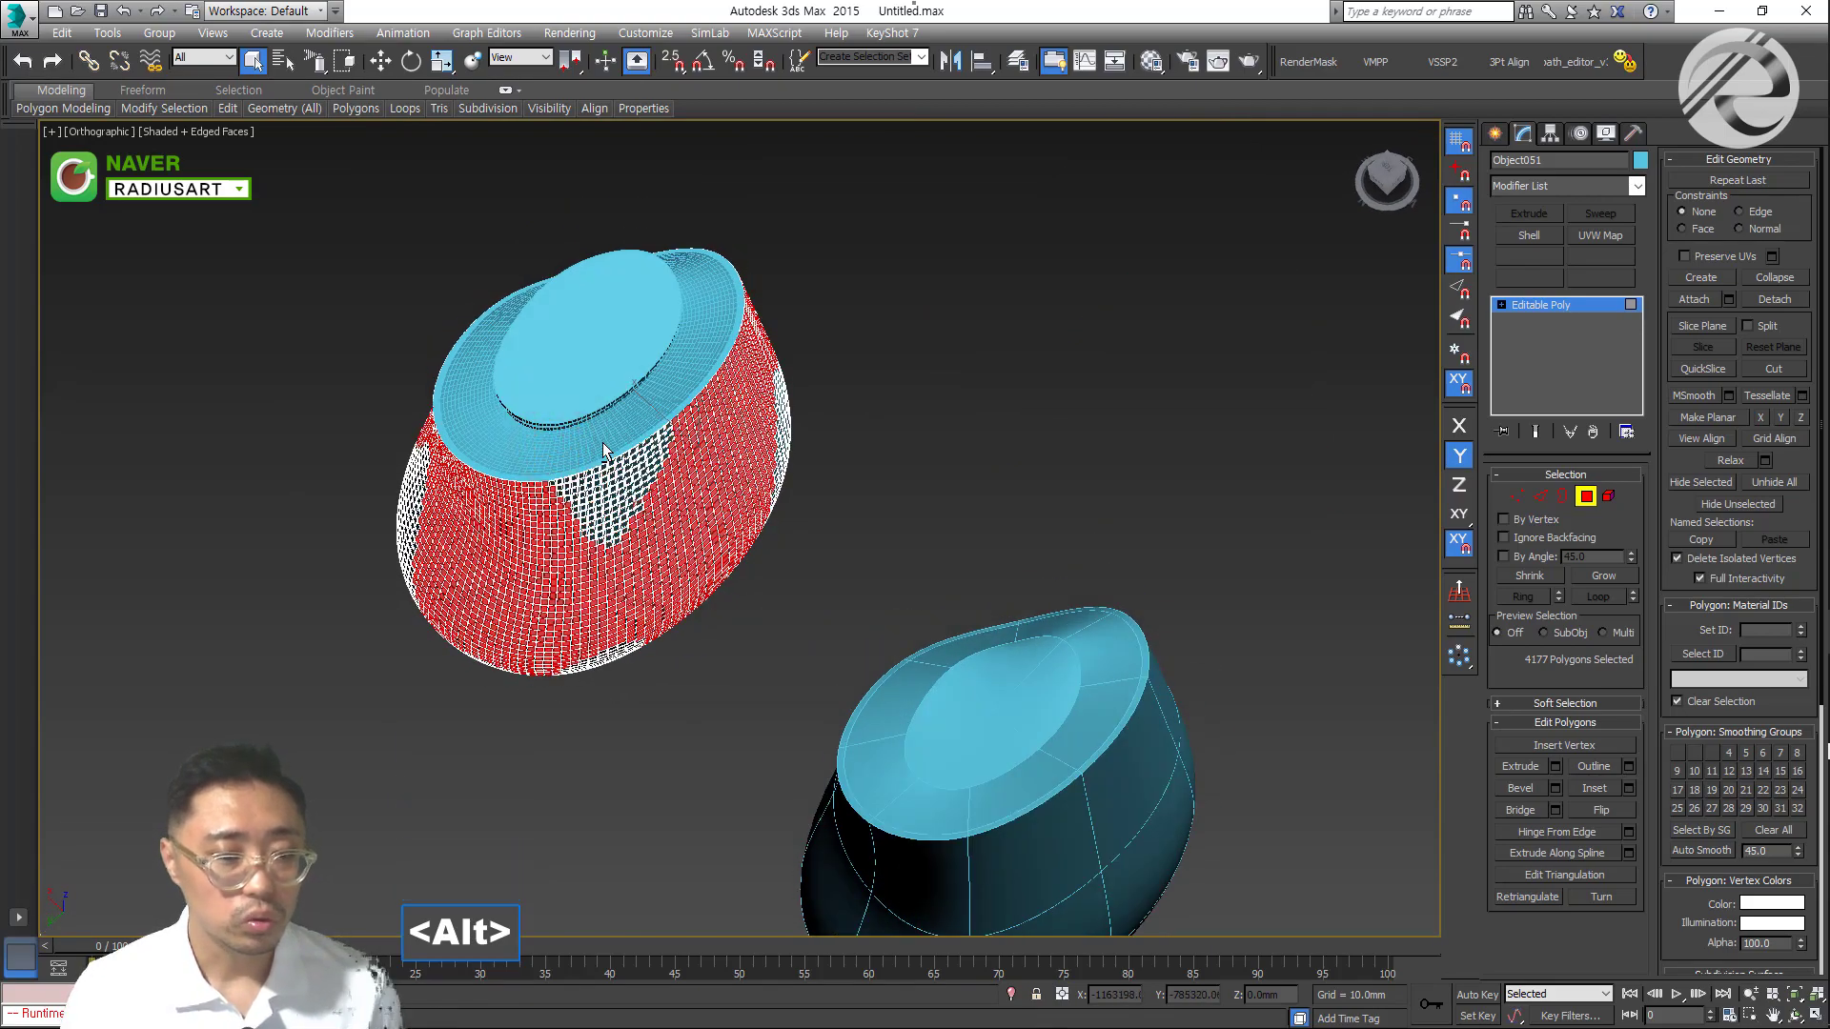
pyautogui.keyDown('alt'); pyautogui.moveTo(806, 552); pyautogui.dragTo(510, 519, button='middle'); pyautogui.keyUp('alt')
pyautogui.scroll(8, 572, 533)
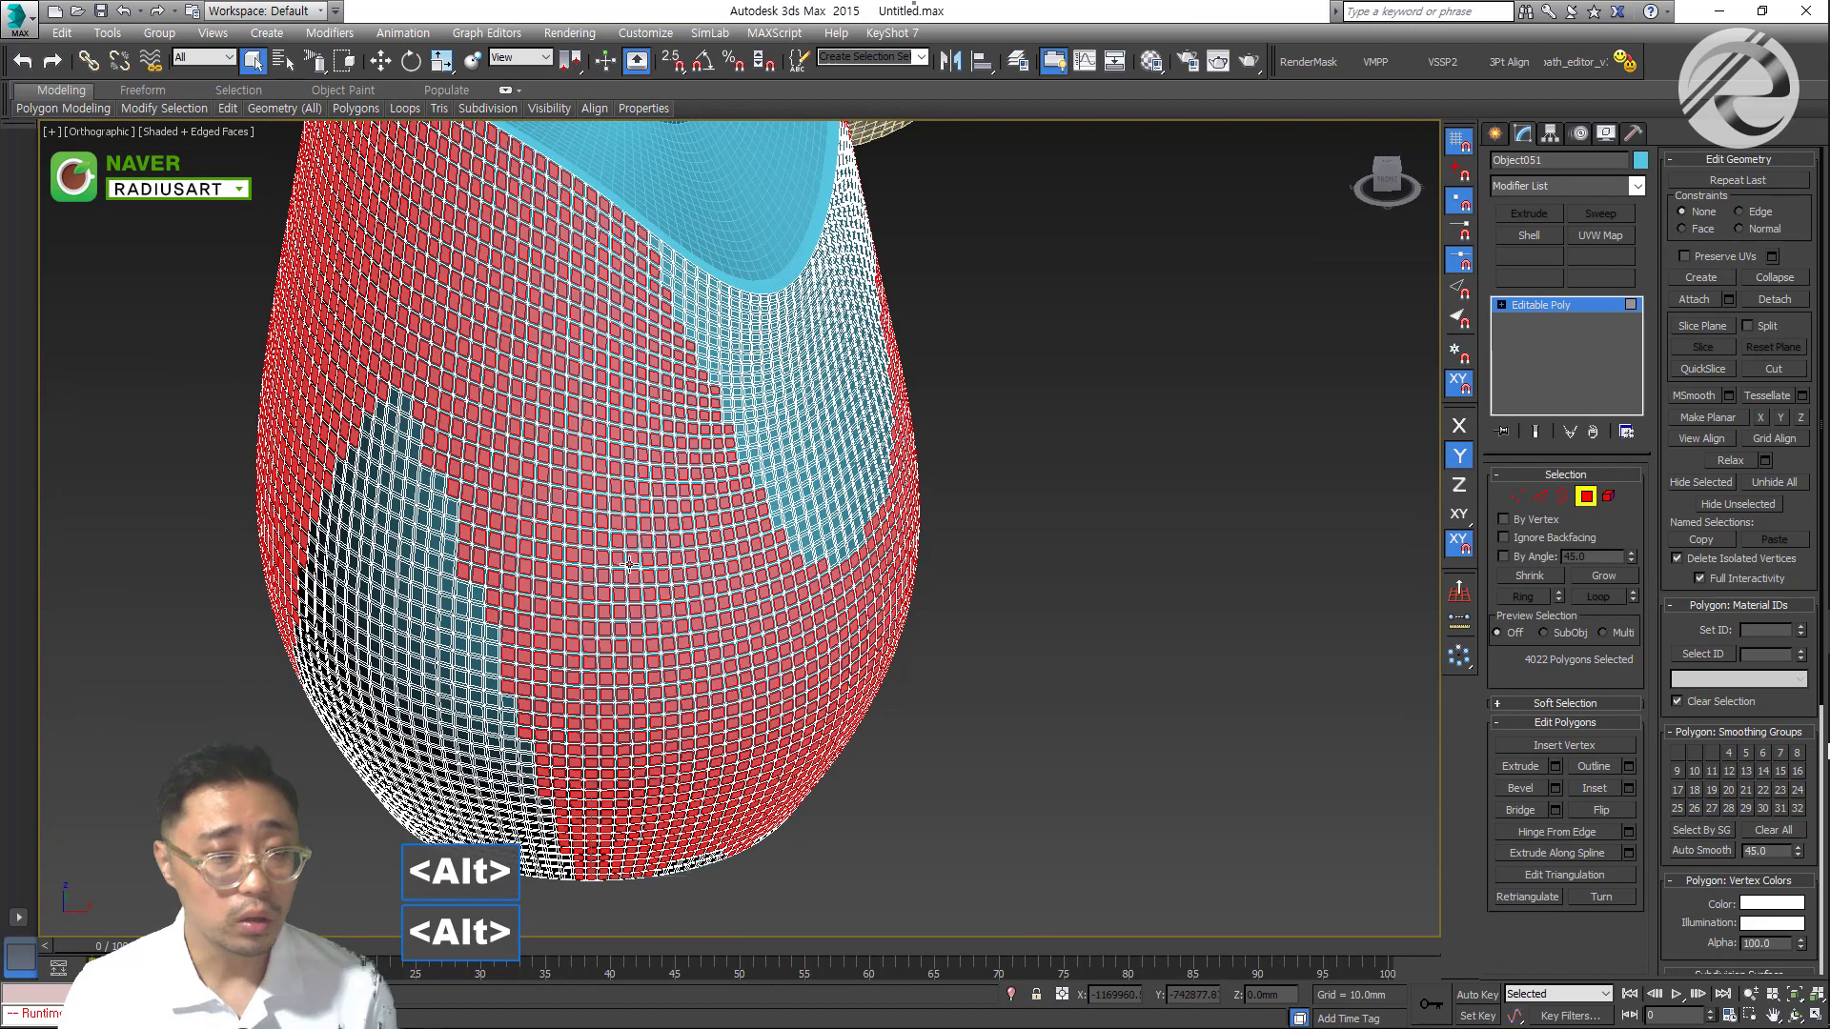
pyautogui.press('r')
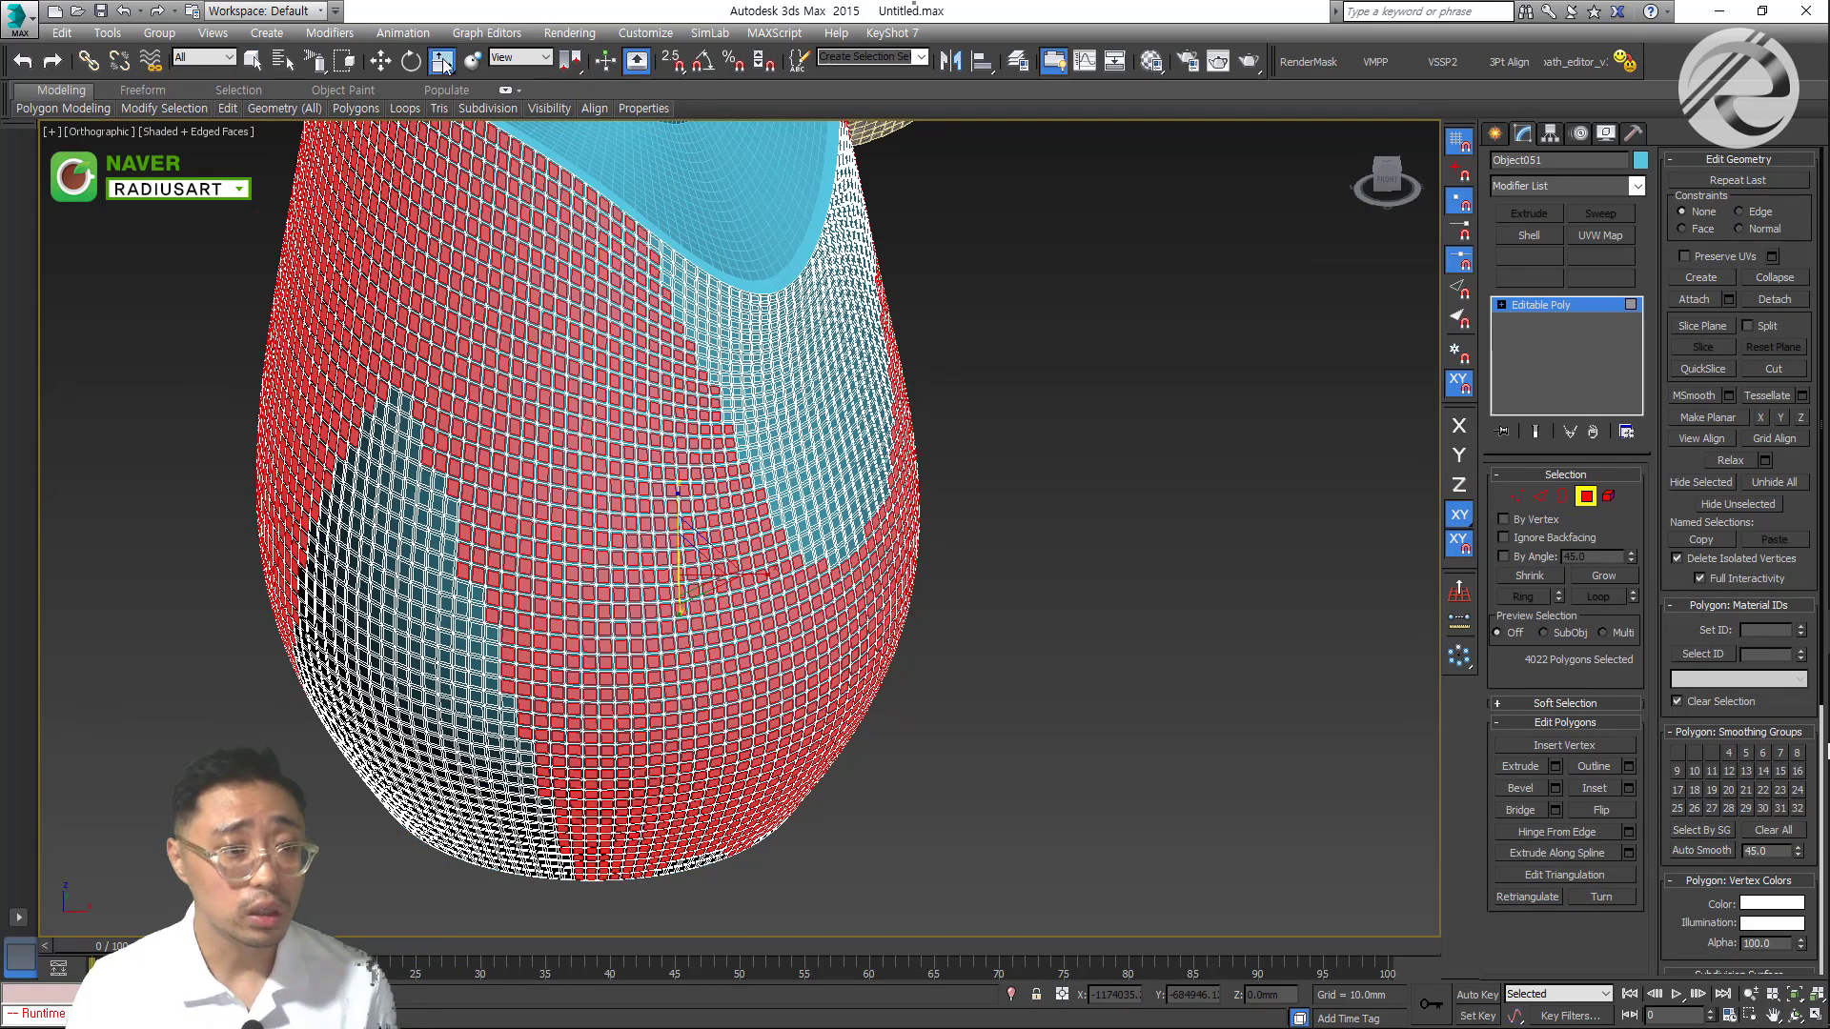
pyautogui.rightClick(443, 62)
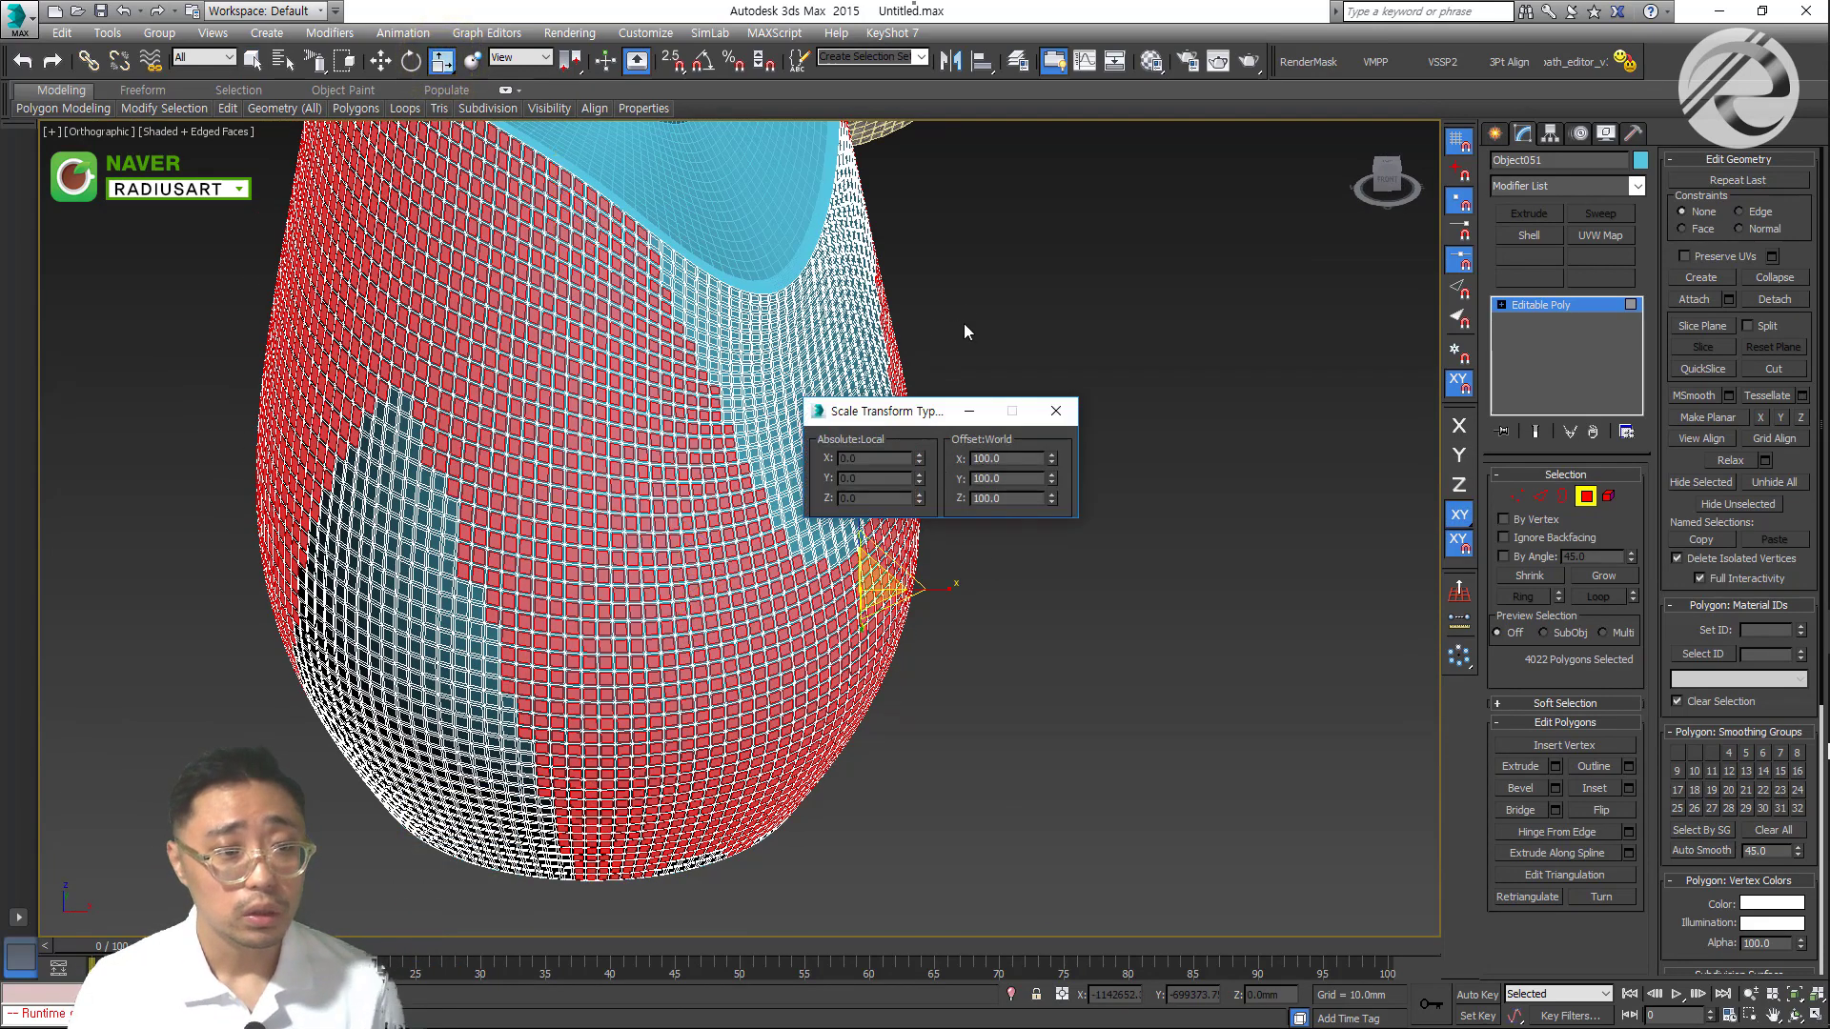
pyautogui.click(1055, 411)
# Scale the selected facade panels uniformly to 70% with the Scale Transform Type-In
pyautogui.click(441, 62)
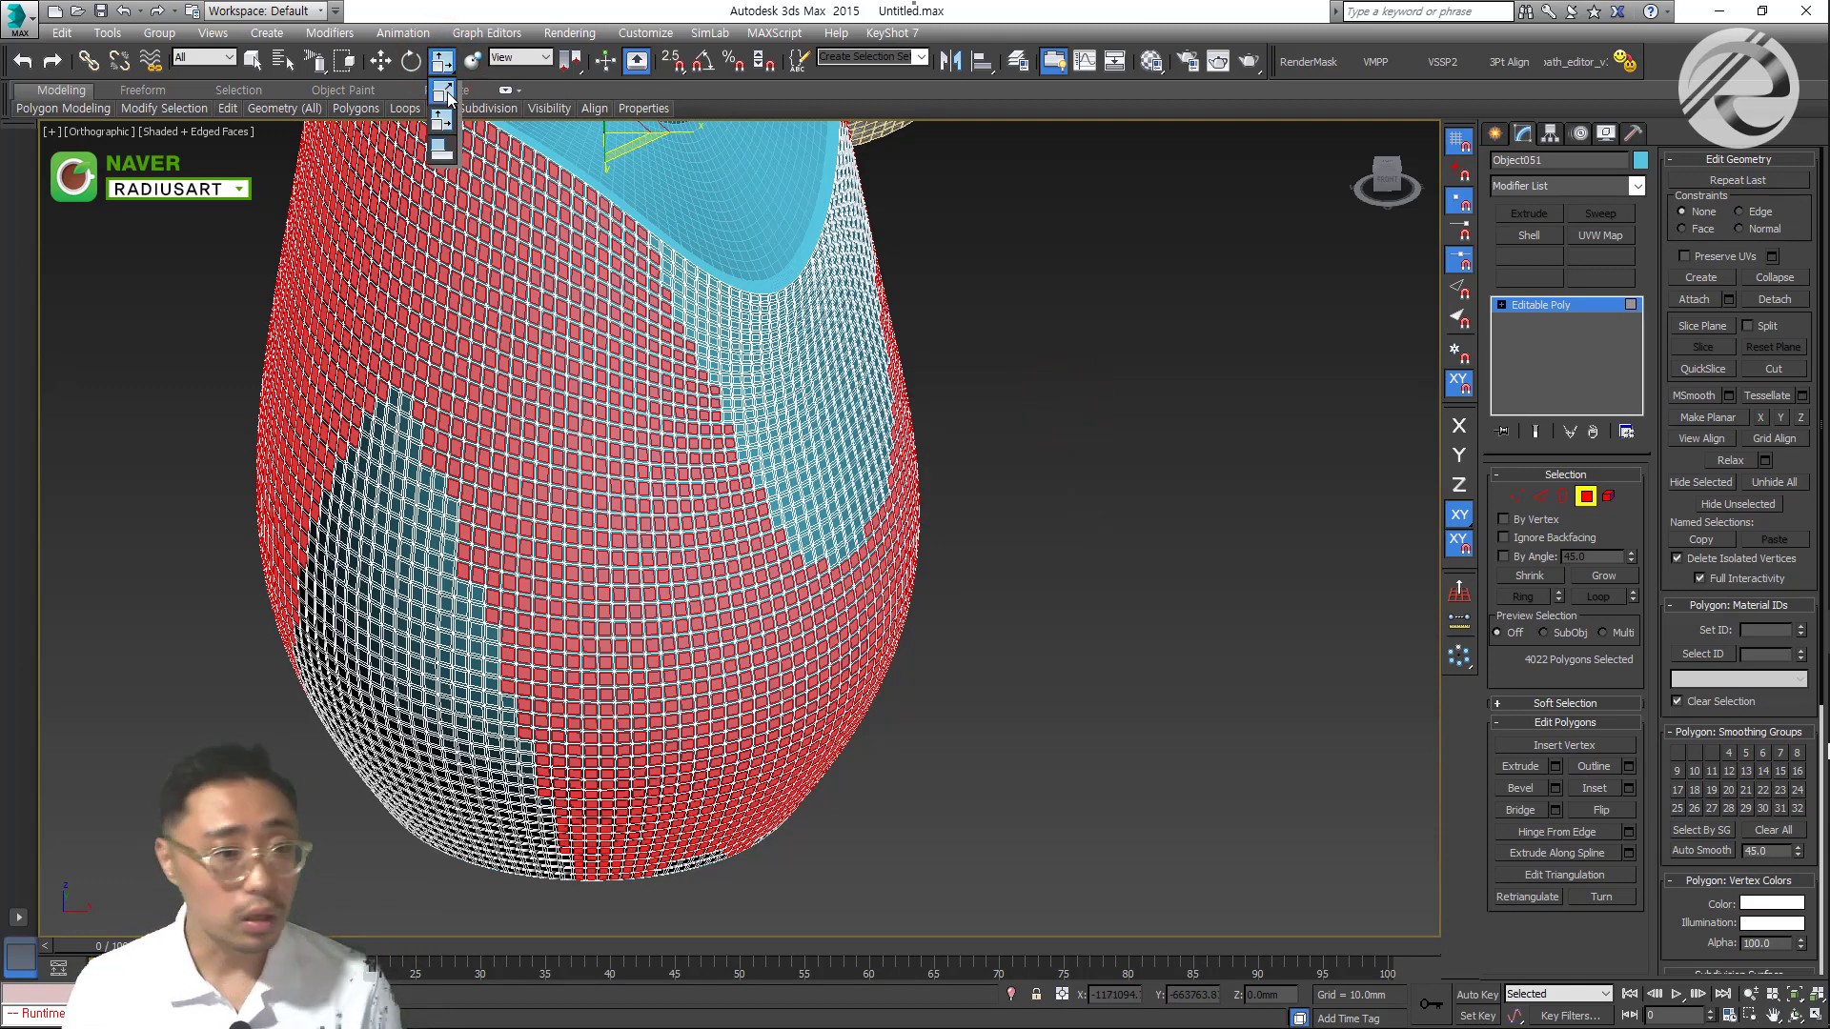
pyautogui.moveTo(448, 96); pyautogui.dragTo(444, 93)
pyautogui.press('F12')
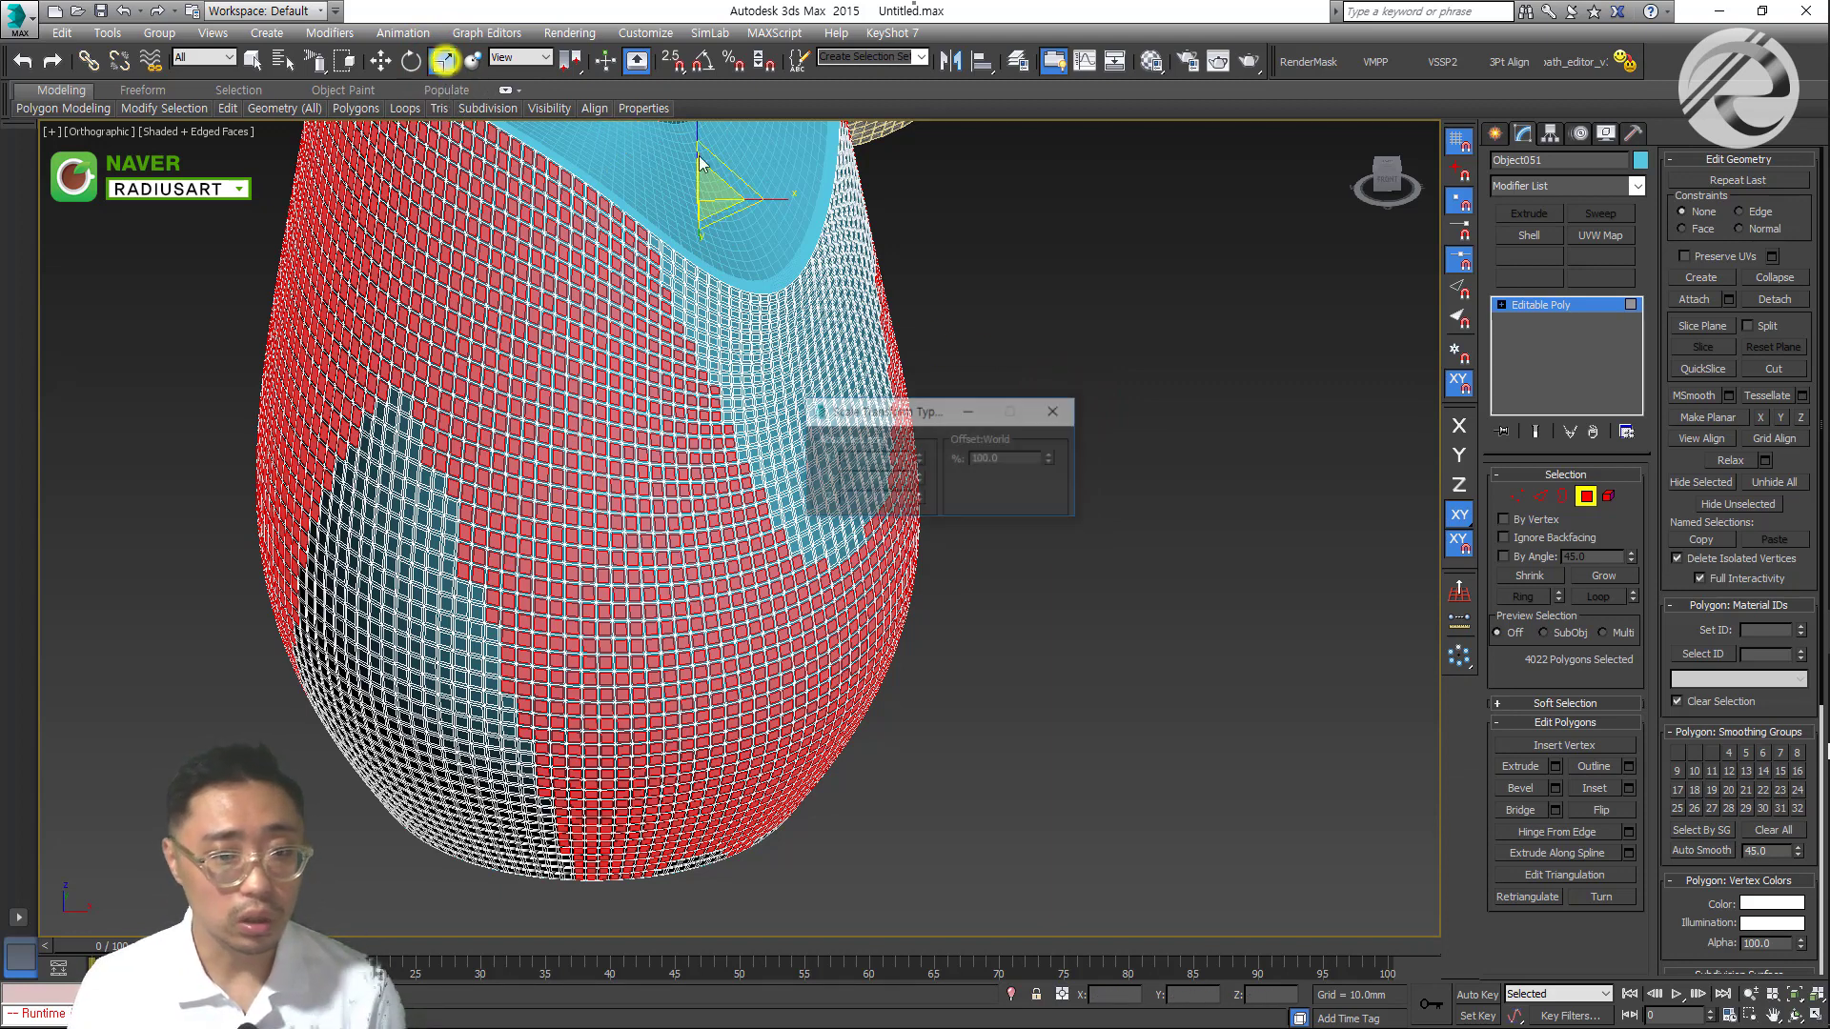
pyautogui.doubleClick(1008, 458)
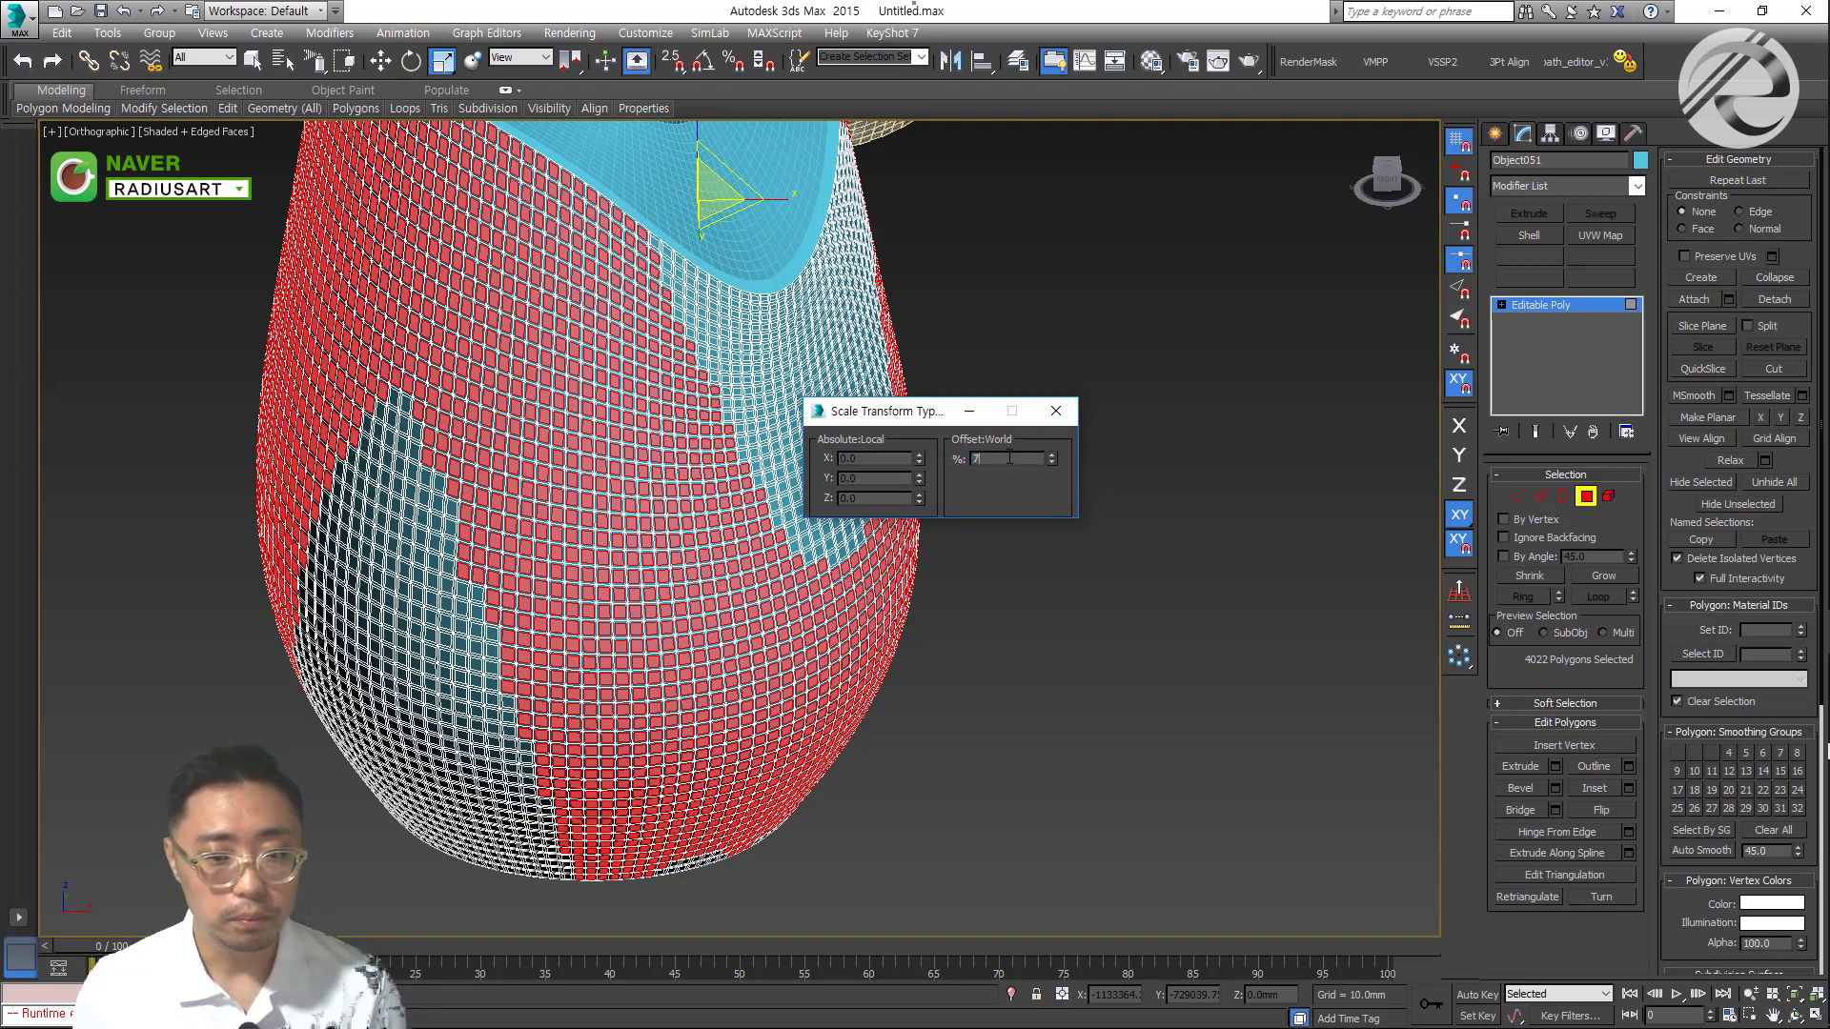
pyautogui.write('70')
pyautogui.press('Return')
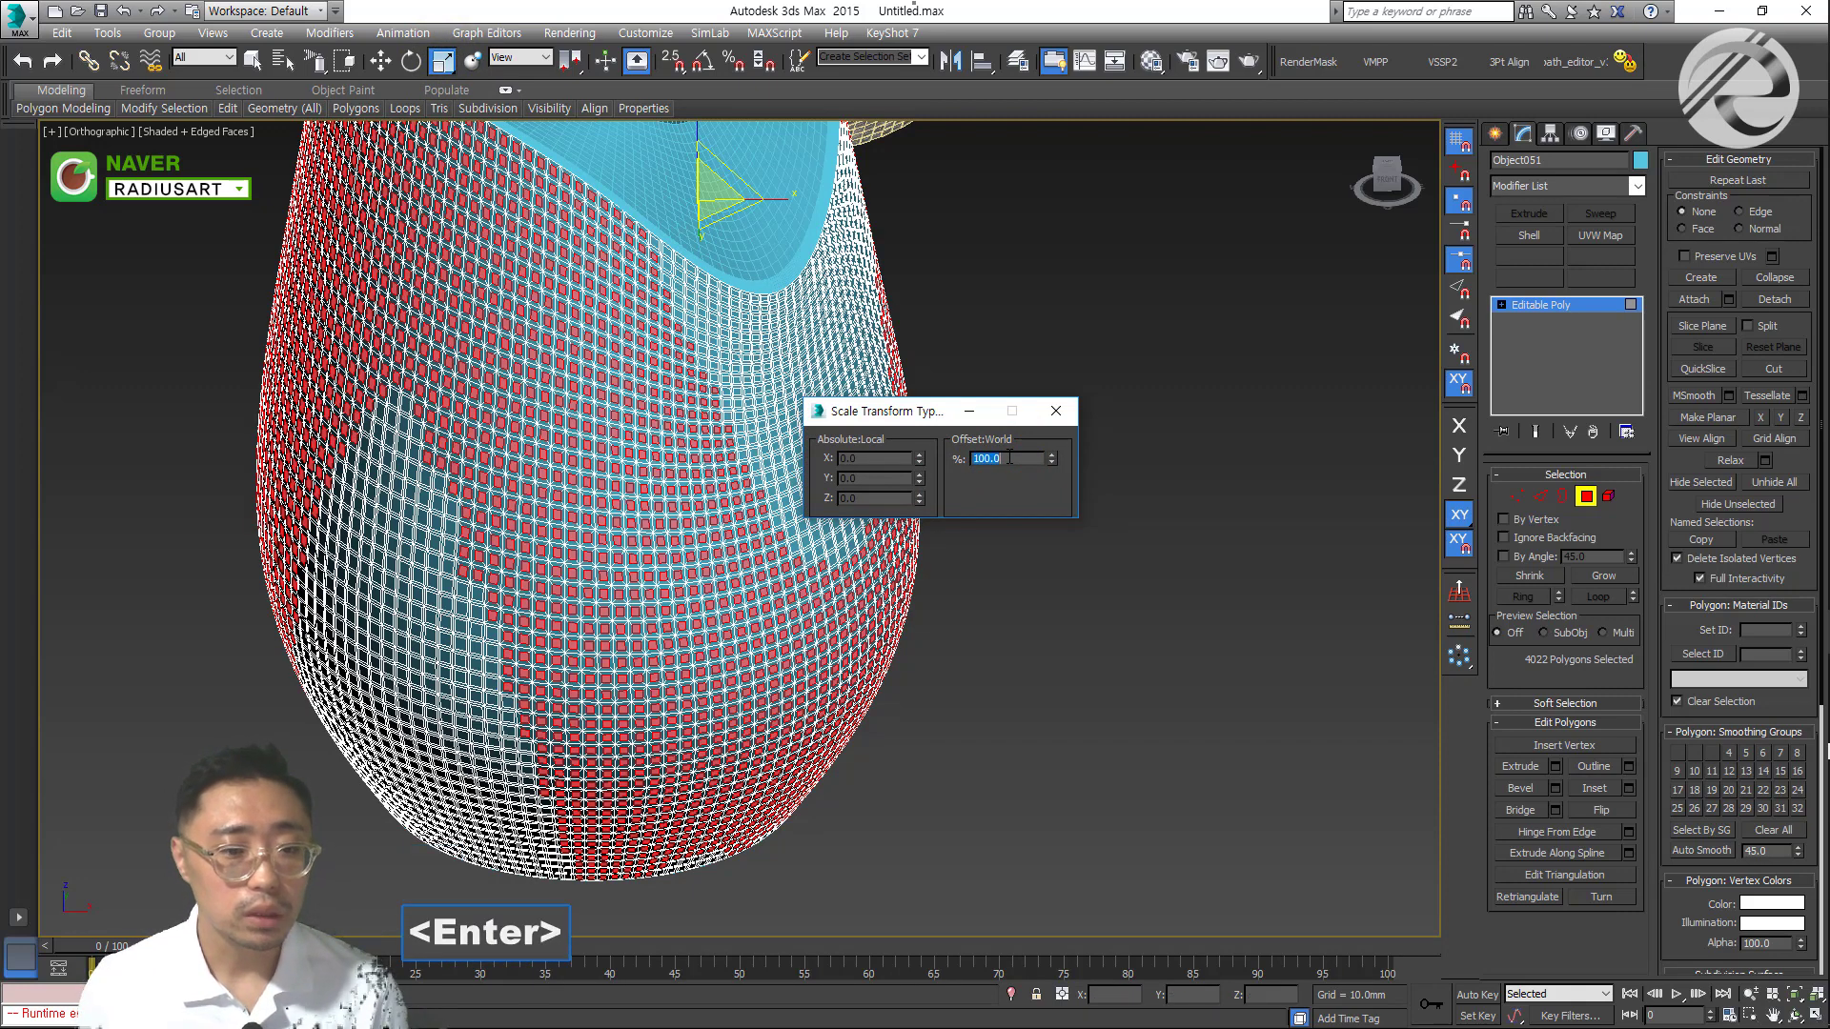
pyautogui.click(1055, 412)
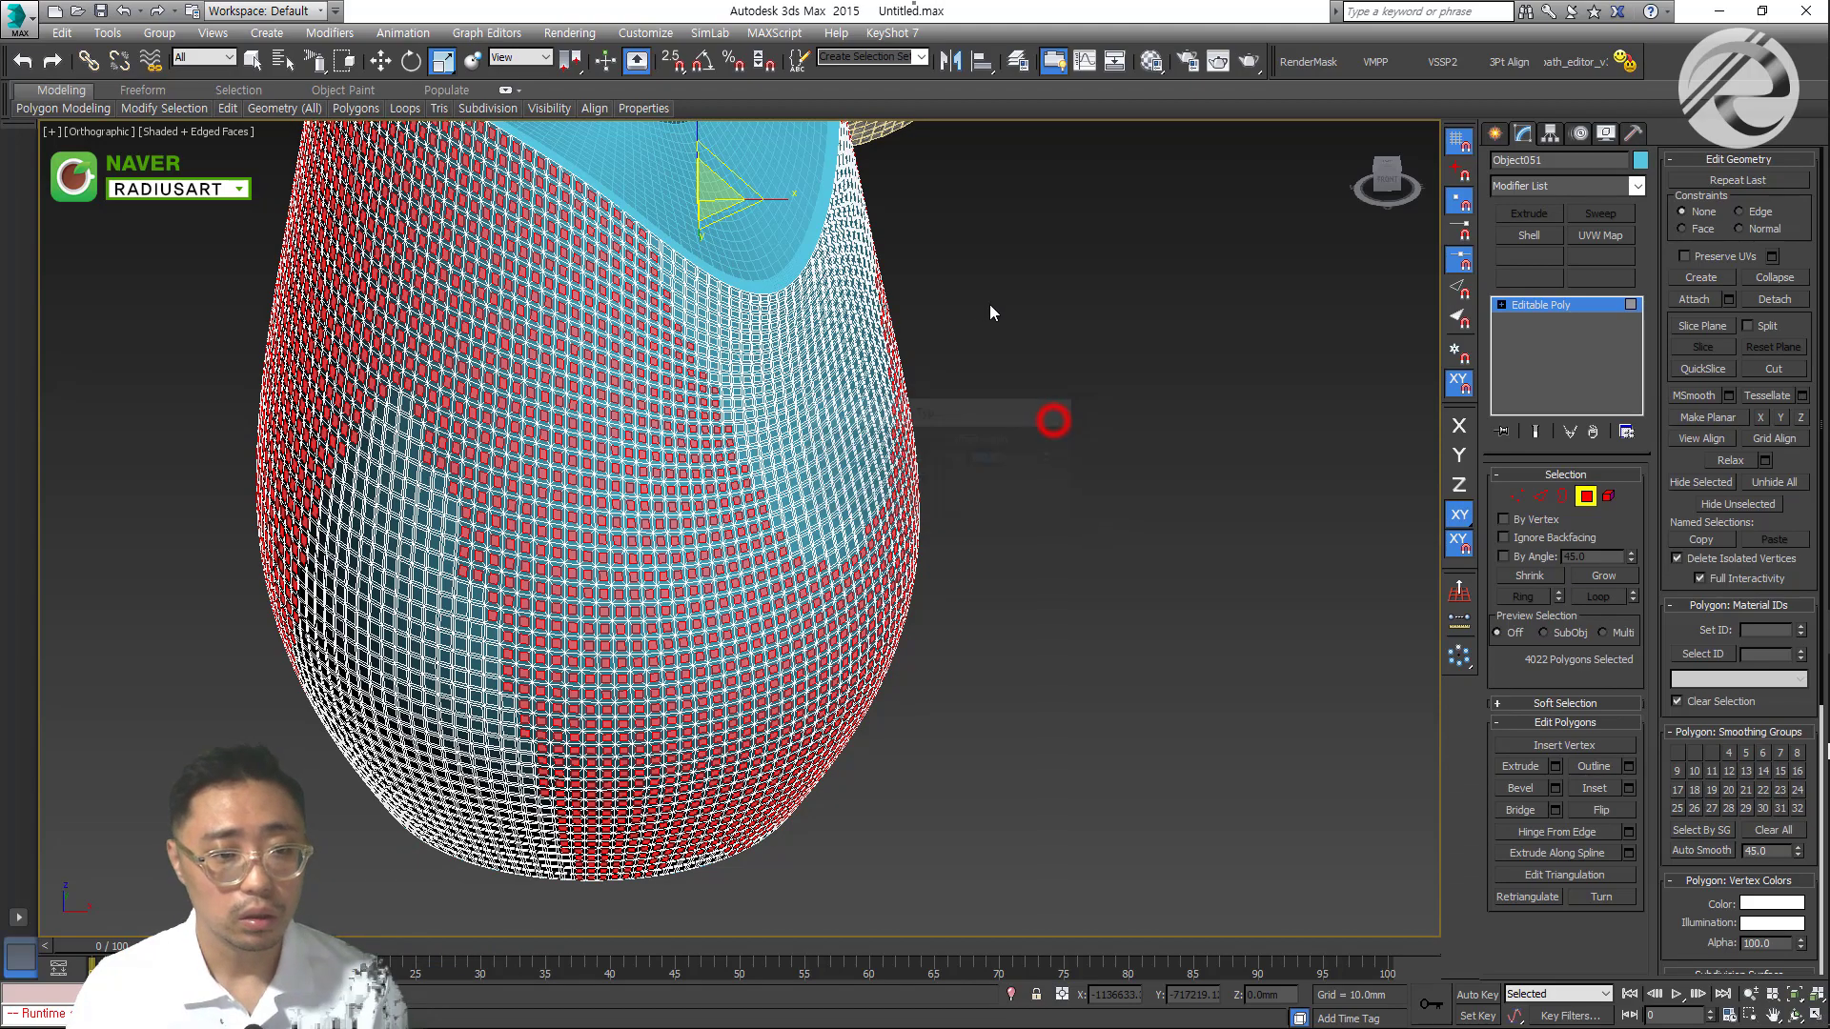
# Activate paint selection and paint a patch of panels beneath the lowest part of the facade's rim out of the selection
pyautogui.keyDown('alt'); pyautogui.moveTo(1054, 420); pyautogui.dragTo(771, 443, button='middle'); pyautogui.keyUp('alt')
pyautogui.scroll(-5, 772, 443)
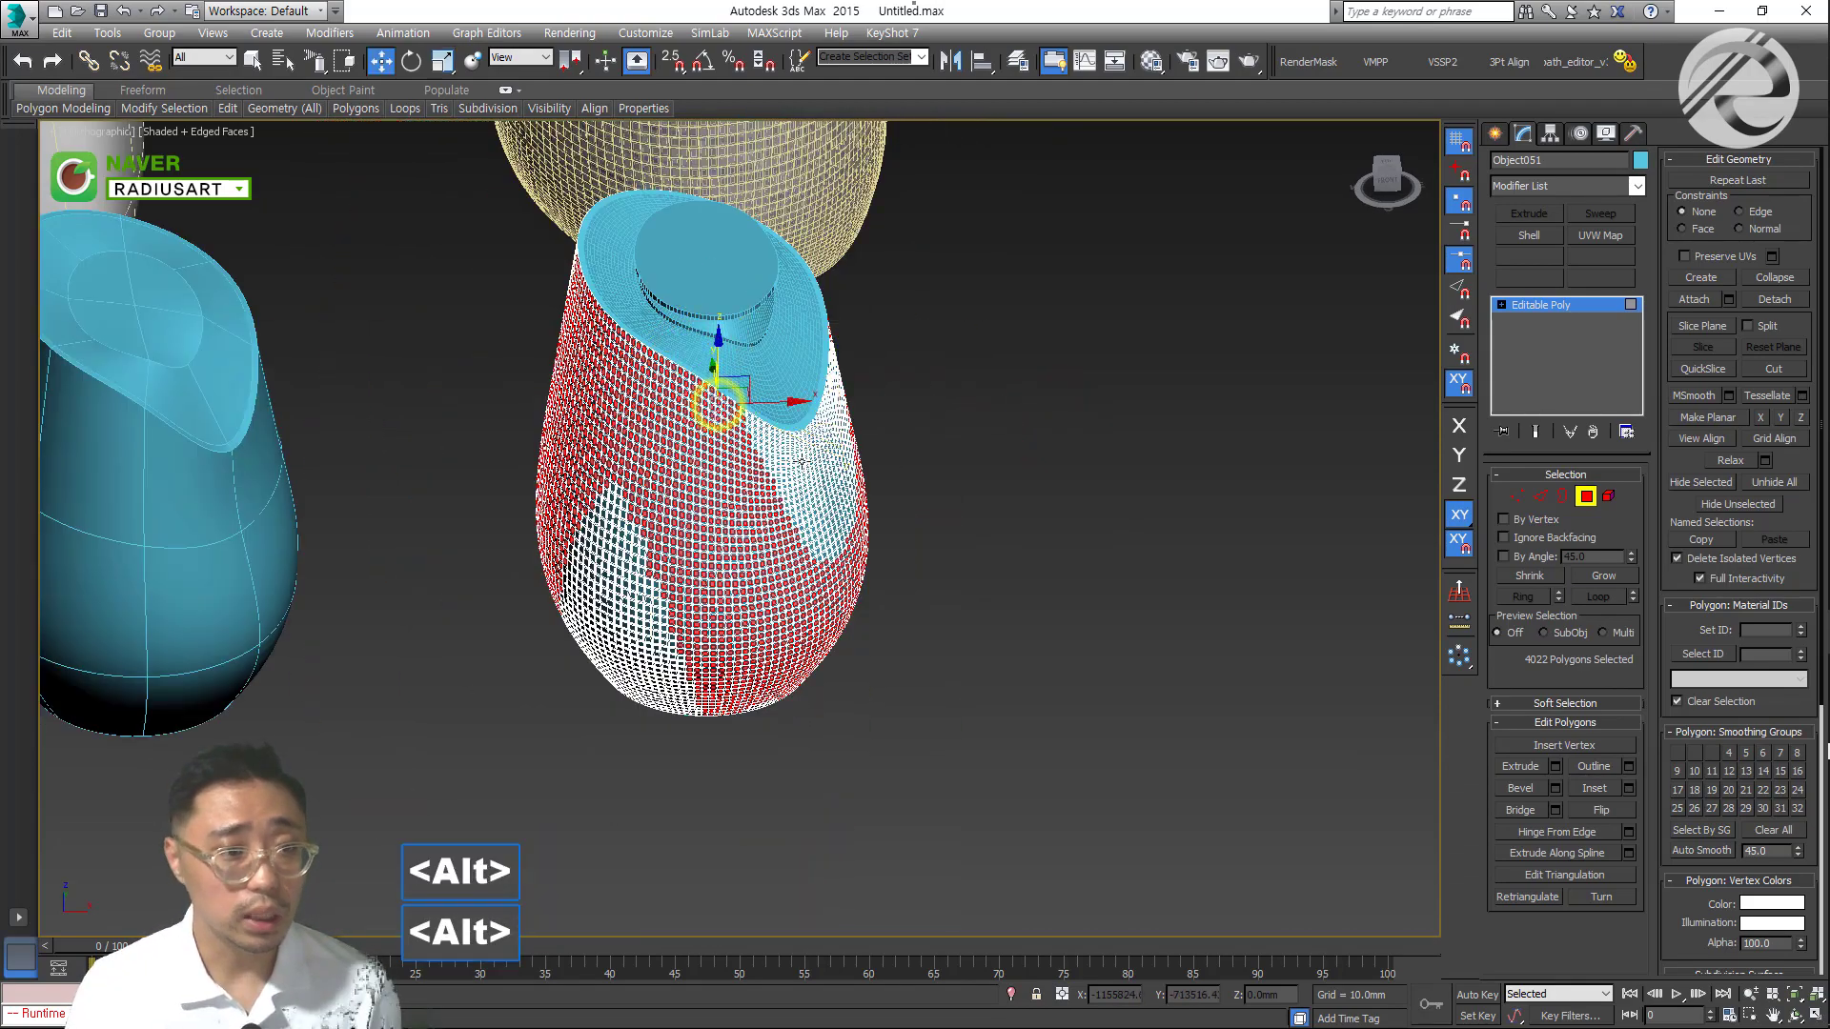
pyautogui.keyDown('alt'); pyautogui.click(803, 443); pyautogui.keyUp('alt')
pyautogui.press('q')
pyautogui.press('q')
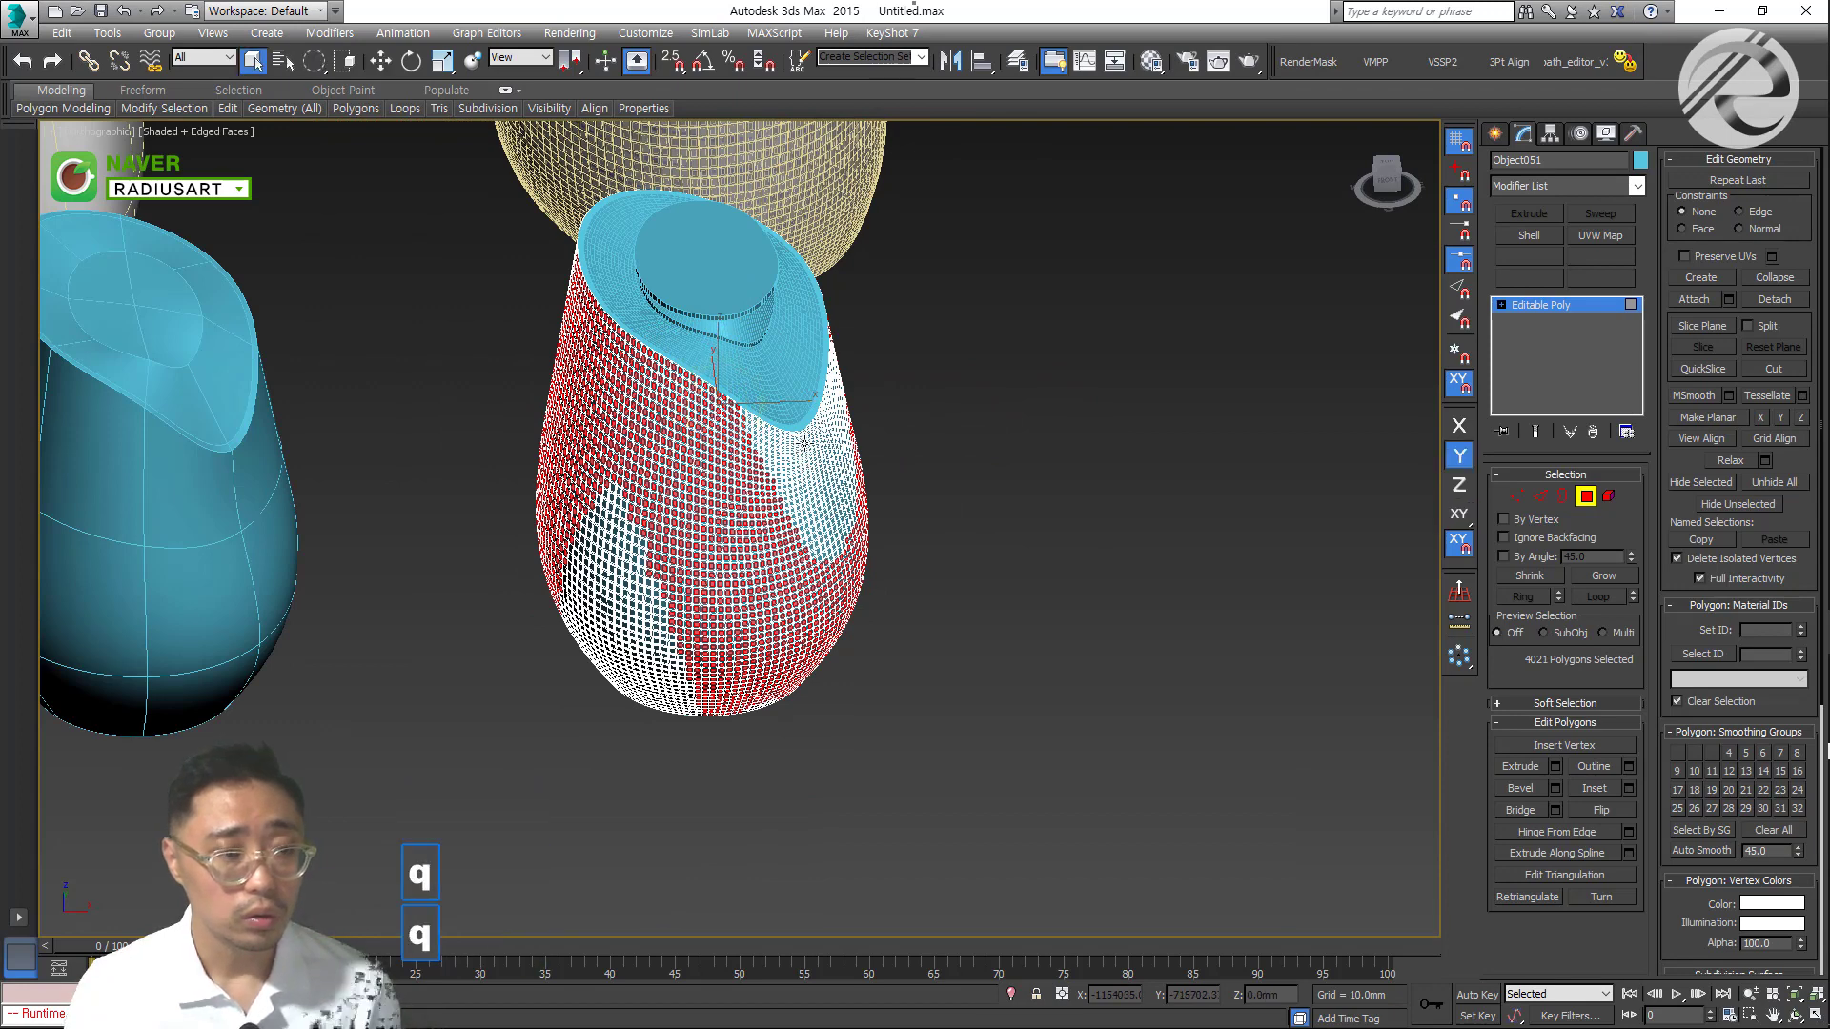
pyautogui.keyDown('alt'); pyautogui.moveTo(804, 443); pyautogui.dragTo(710, 395, button='middle'); pyautogui.keyUp('alt')
pyautogui.keyDown('alt'); pyautogui.click(710, 396); pyautogui.keyUp('alt')
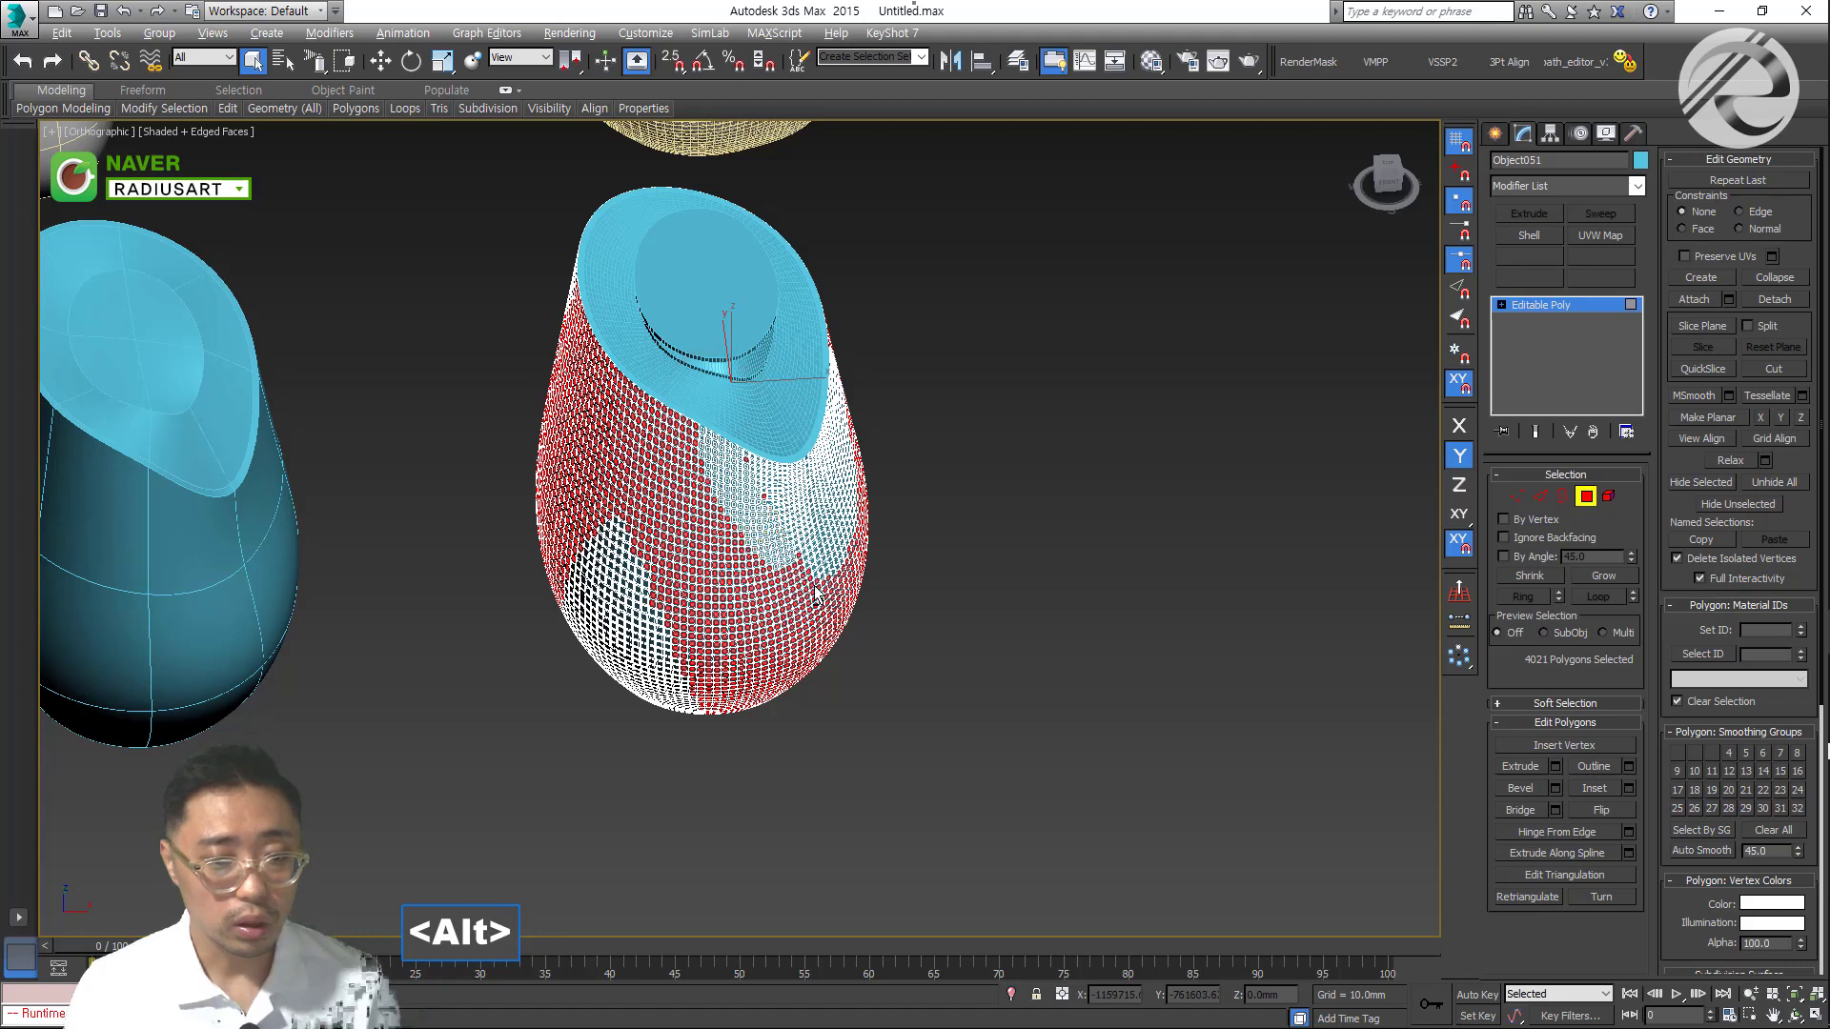
# Paint further patches below the rim and near the base on the tower's other sides out of the selection
pyautogui.moveTo(816, 592)
pyautogui.keyDown('alt'); pyautogui.mouseDown(button='middle')
pyautogui.moveTo(737, 467)
pyautogui.moveTo(833, 518)
pyautogui.moveTo(902, 437)
pyautogui.moveTo(703, 544)
pyautogui.mouseUp(button='middle'); pyautogui.keyUp('alt')
pyautogui.moveTo(703, 543)
pyautogui.keyDown('alt'); pyautogui.mouseDown()
pyautogui.moveTo(717, 570)
pyautogui.moveTo(764, 575)
pyautogui.moveTo(808, 546)
pyautogui.moveTo(832, 417)
pyautogui.mouseUp(); pyautogui.keyUp('alt')
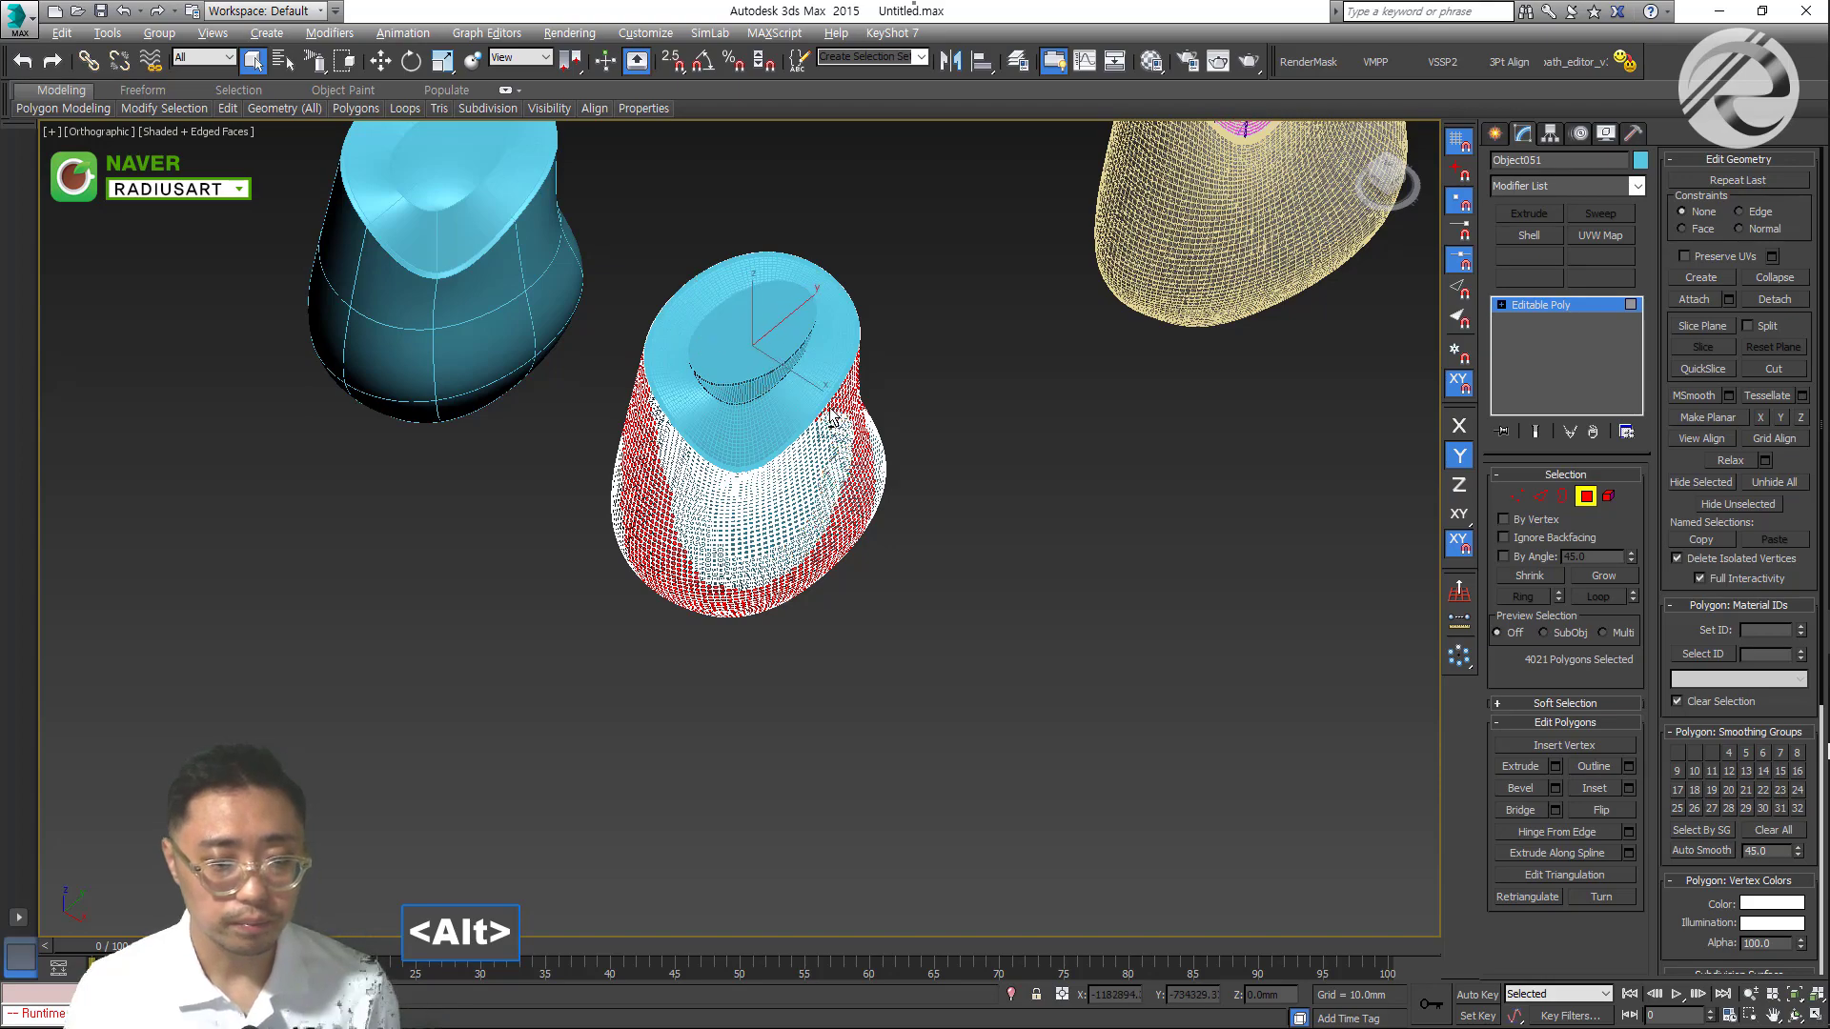
pyautogui.keyDown('alt'); pyautogui.moveTo(905, 465); pyautogui.dragTo(728, 610, button='middle'); pyautogui.keyUp('alt')
pyautogui.moveTo(727, 613)
pyautogui.keyDown('alt'); pyautogui.mouseDown()
pyautogui.moveTo(858, 495)
pyautogui.moveTo(902, 545)
pyautogui.mouseUp(); pyautogui.keyUp('alt')
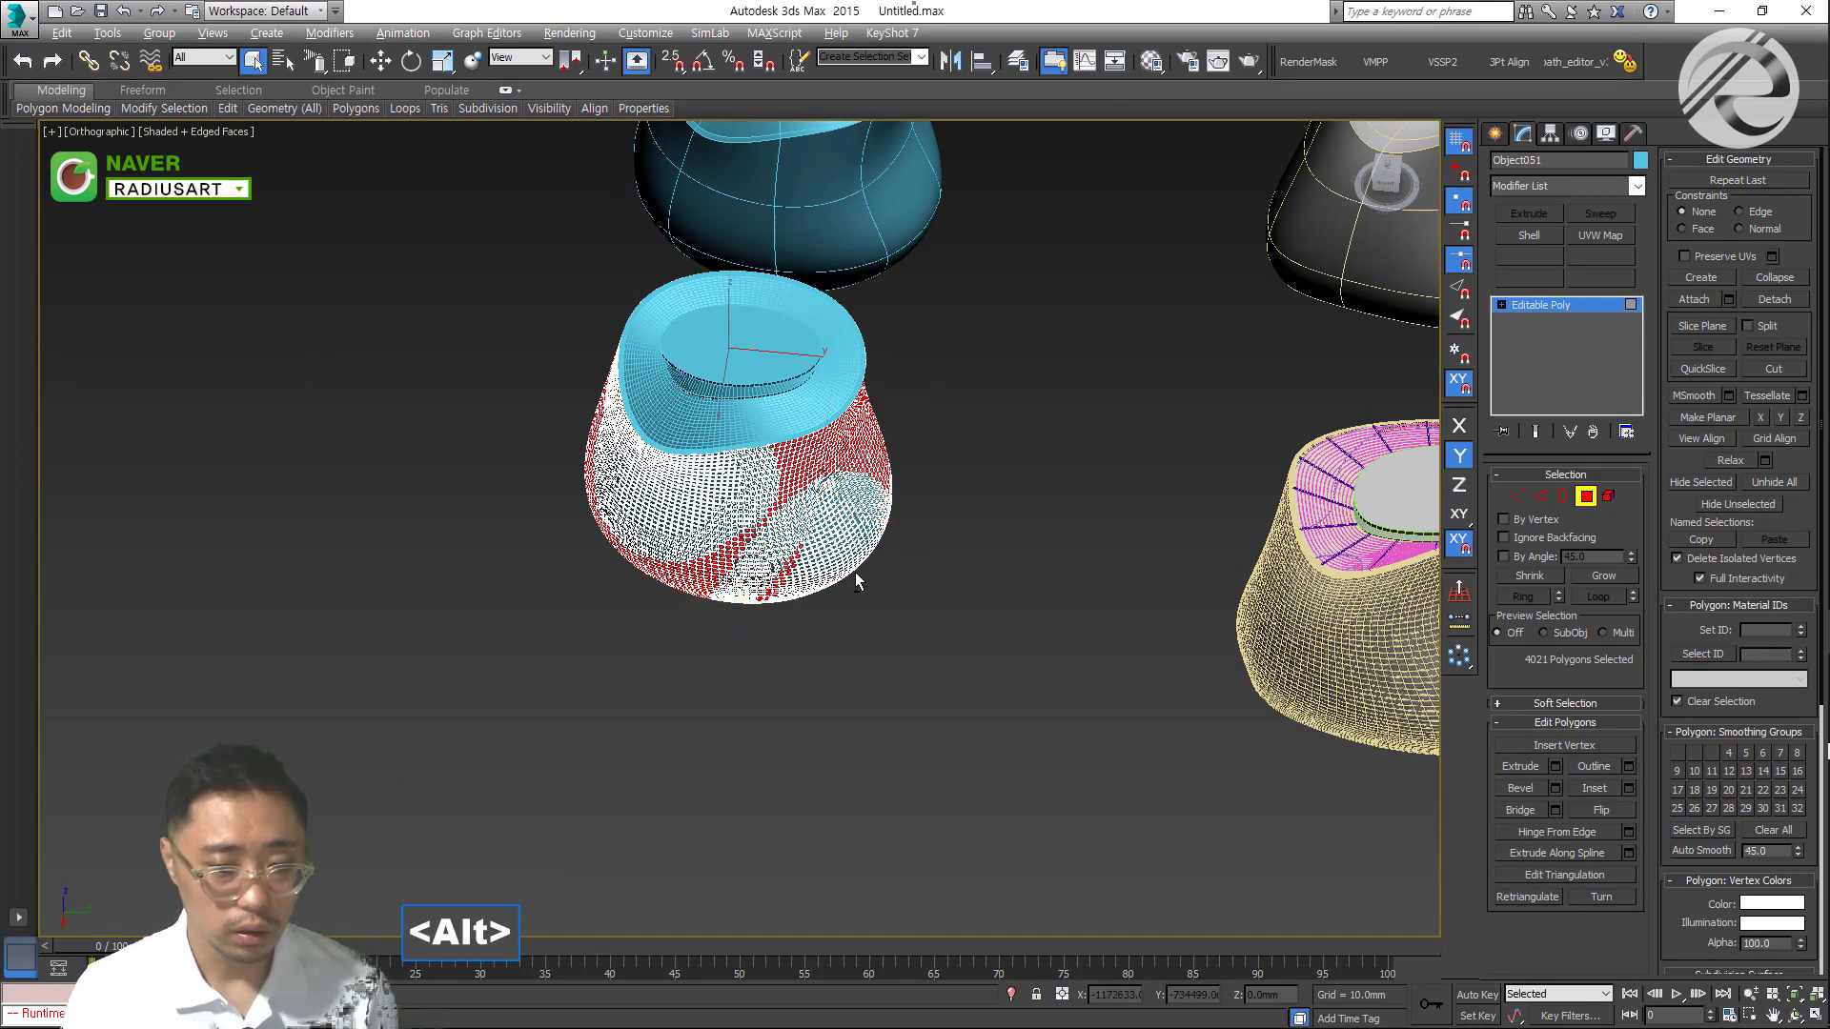
pyautogui.keyDown('alt'); pyautogui.moveTo(929, 587); pyautogui.dragTo(658, 376, button='middle'); pyautogui.keyUp('alt')
pyautogui.moveTo(658, 376)
pyautogui.keyDown('alt'); pyautogui.mouseDown()
pyautogui.moveTo(753, 484)
pyautogui.moveTo(786, 378)
pyautogui.mouseUp(); pyautogui.keyUp('alt')
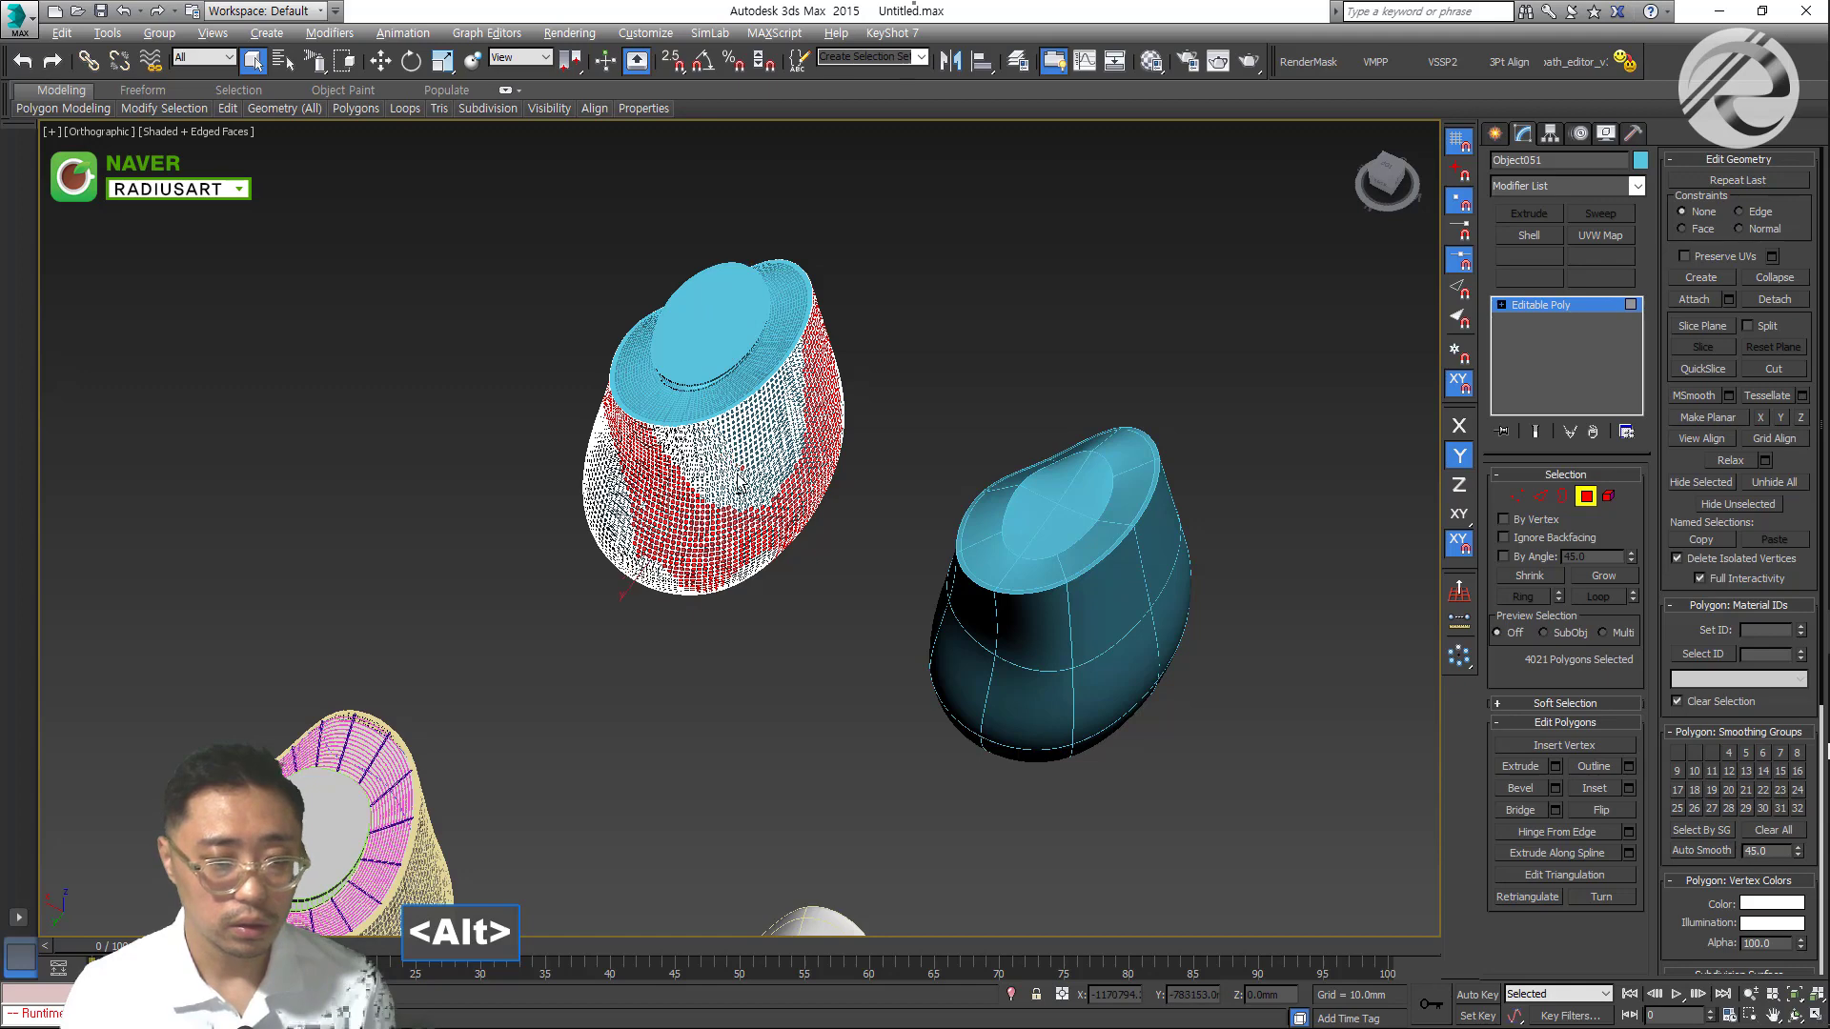
# Paint a rounded patch of panels at the facade's base out of the selection
pyautogui.keyDown('alt'); pyautogui.moveTo(667, 572); pyautogui.dragTo(735, 610, button='middle'); pyautogui.keyUp('alt')
pyautogui.keyDown('alt'); pyautogui.click(732, 602); pyautogui.keyUp('alt')
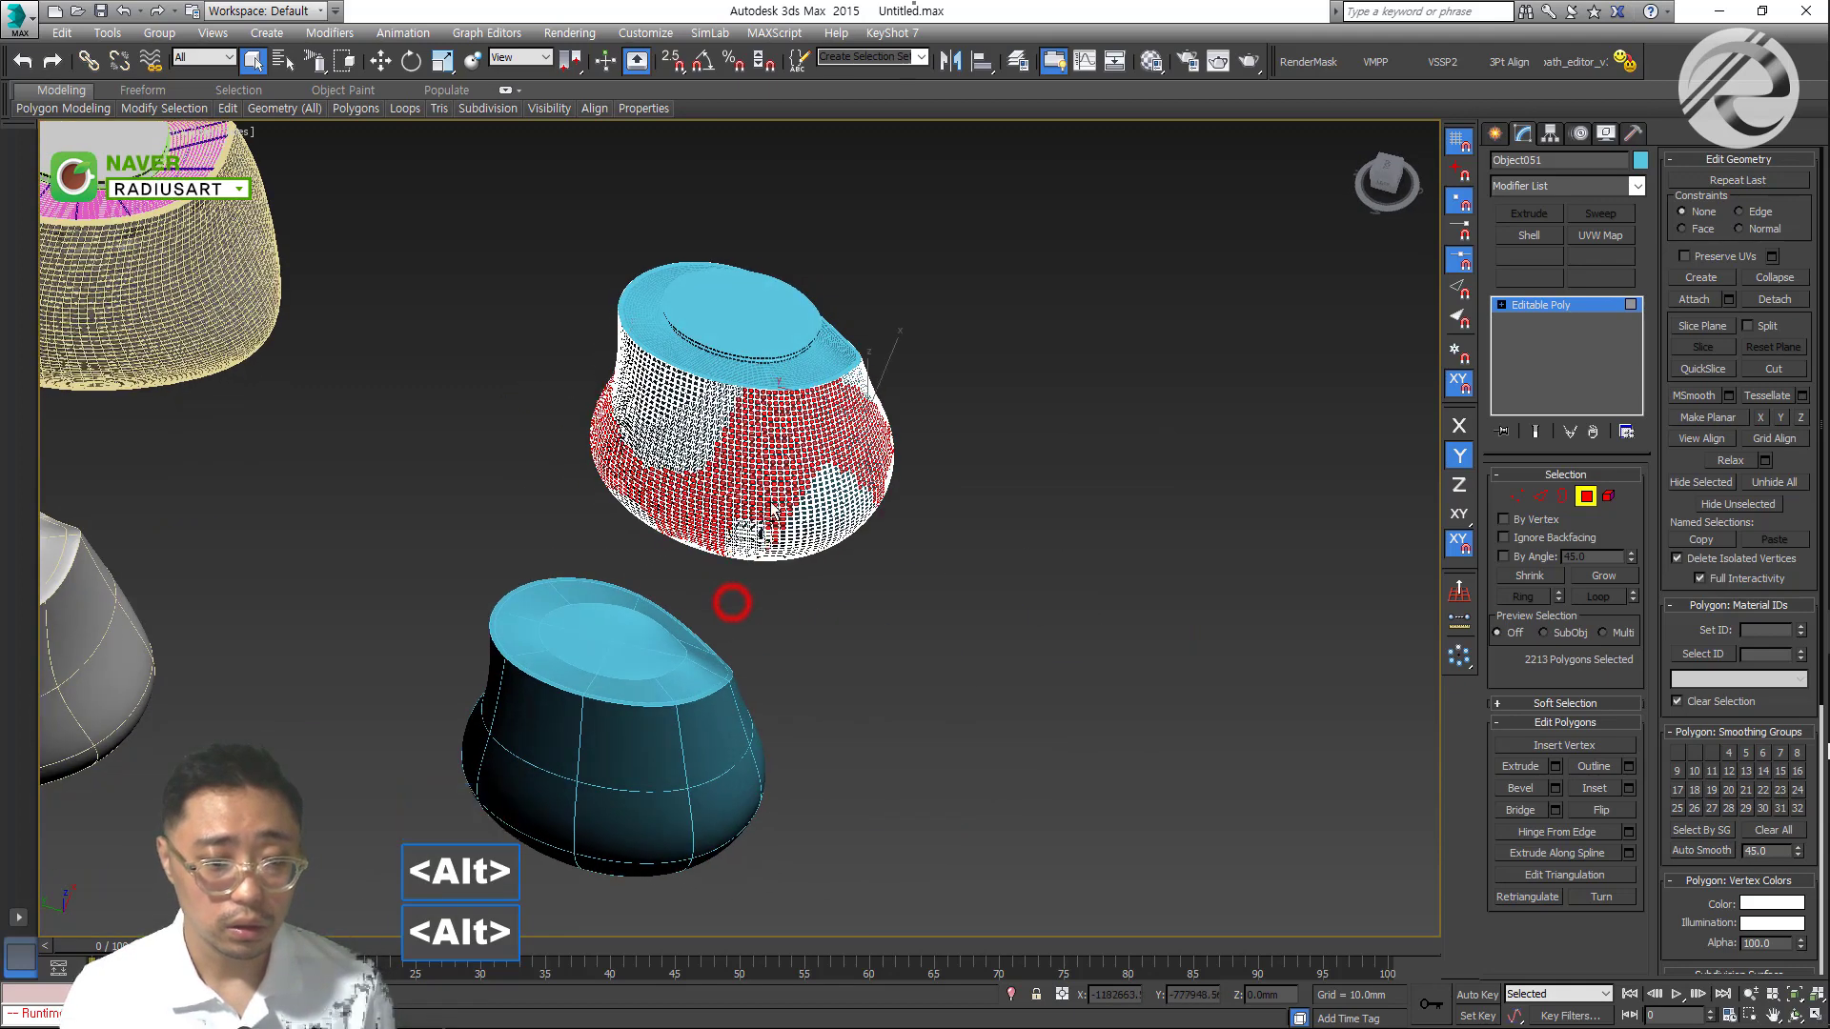
pyautogui.keyDown('alt'); pyautogui.moveTo(732, 602); pyautogui.dragTo(886, 498); pyautogui.keyUp('alt')
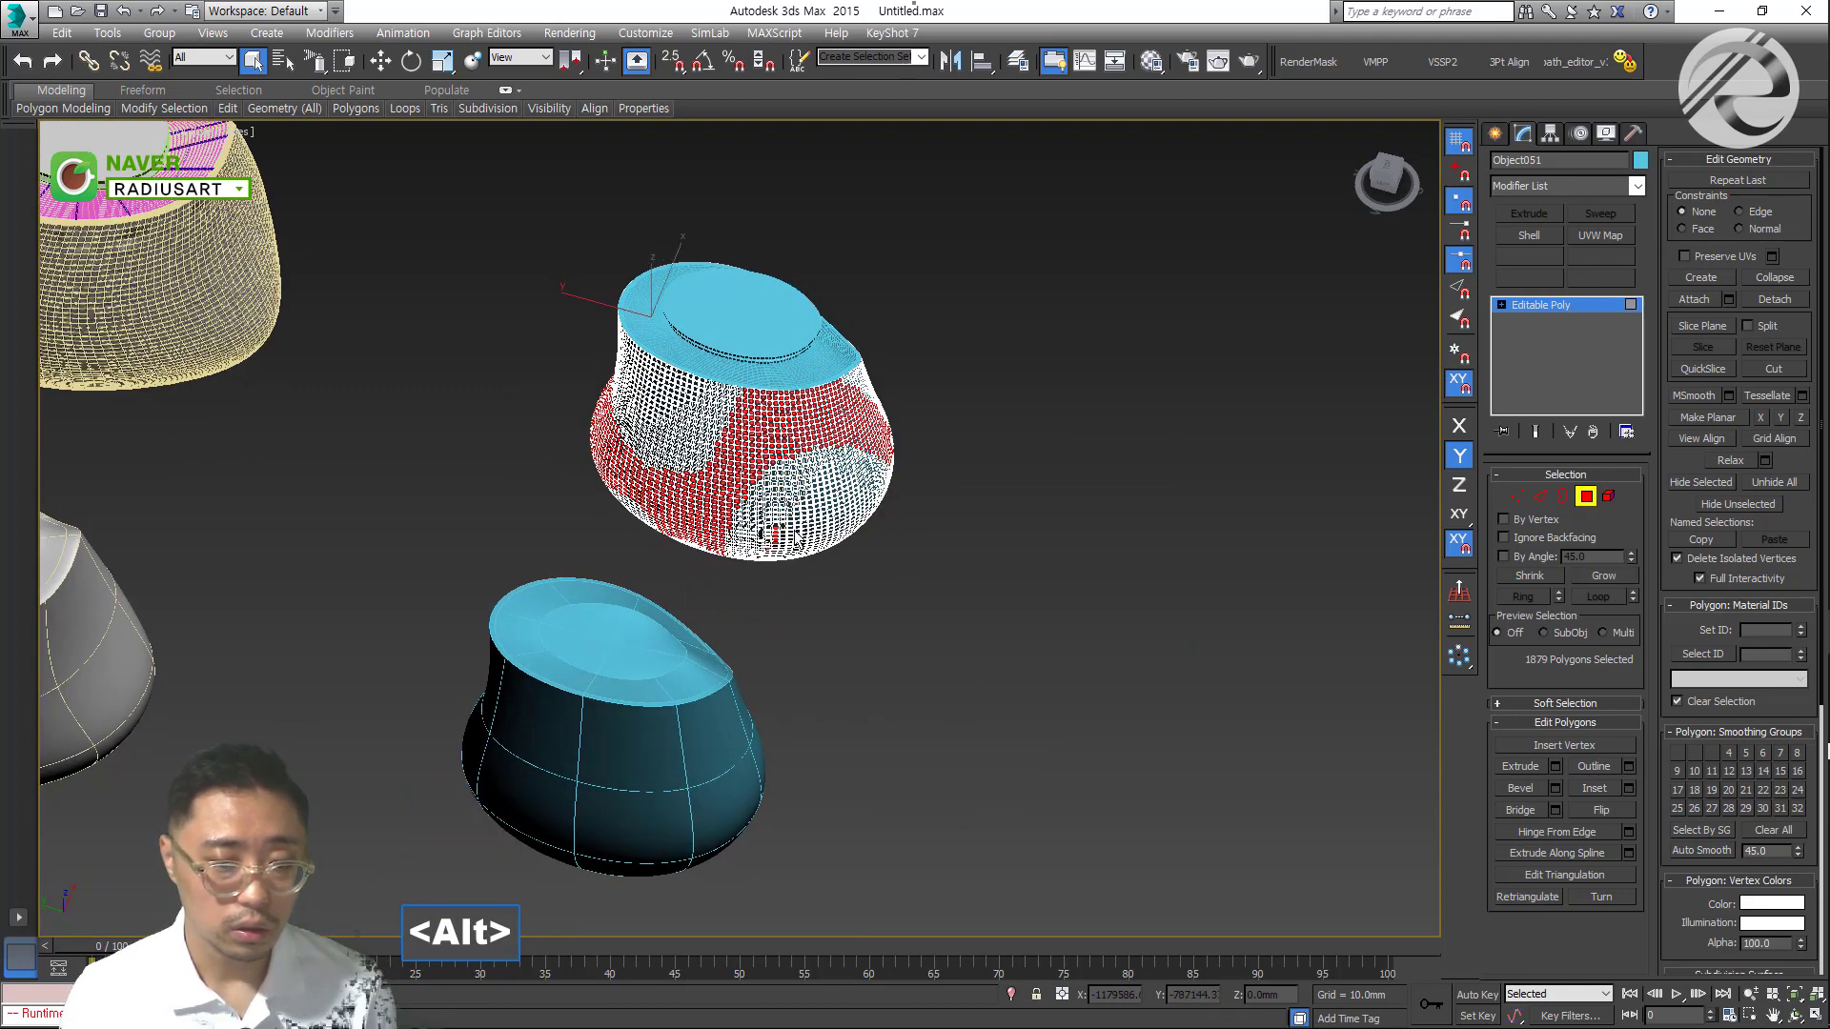
pyautogui.keyDown('alt'); pyautogui.moveTo(800, 529); pyautogui.dragTo(788, 412, button='middle'); pyautogui.keyUp('alt')
pyautogui.scroll(5, 789, 413)
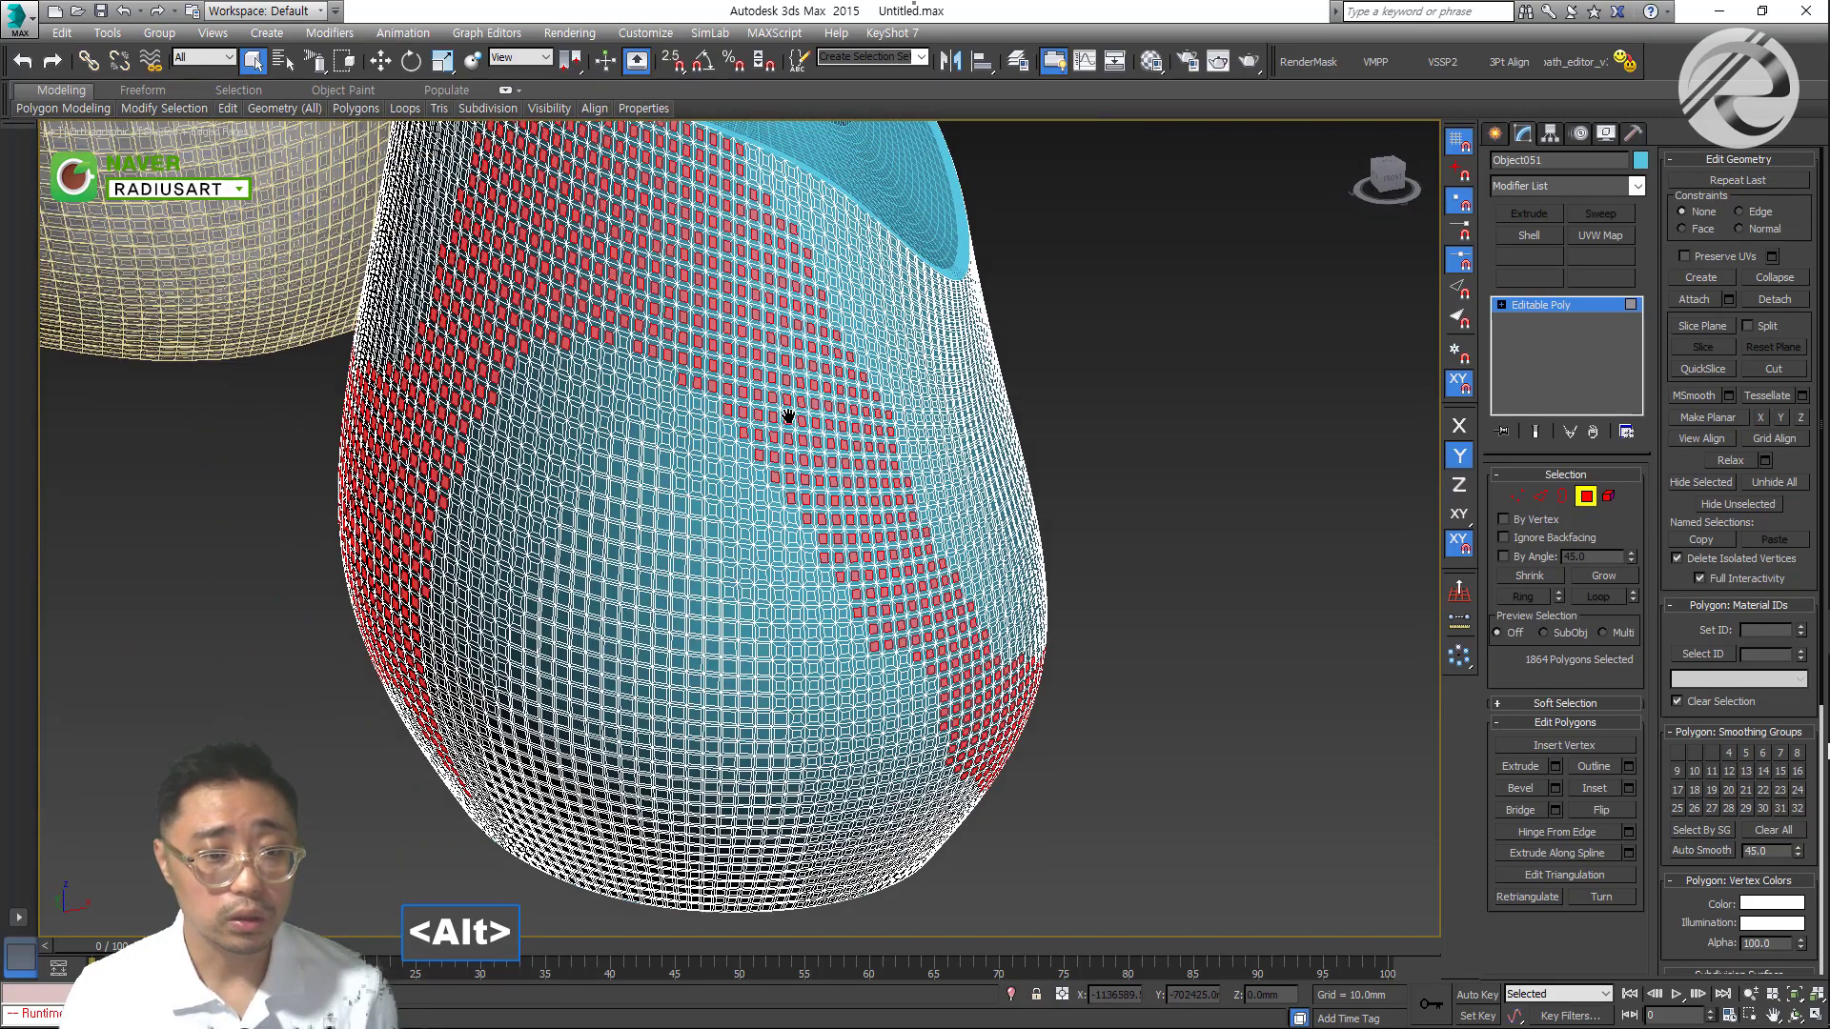
# Scale the remaining selected panels uniformly to 70% with the Scale Transform Type-In and clear the selection
pyautogui.rightClick(442, 61)
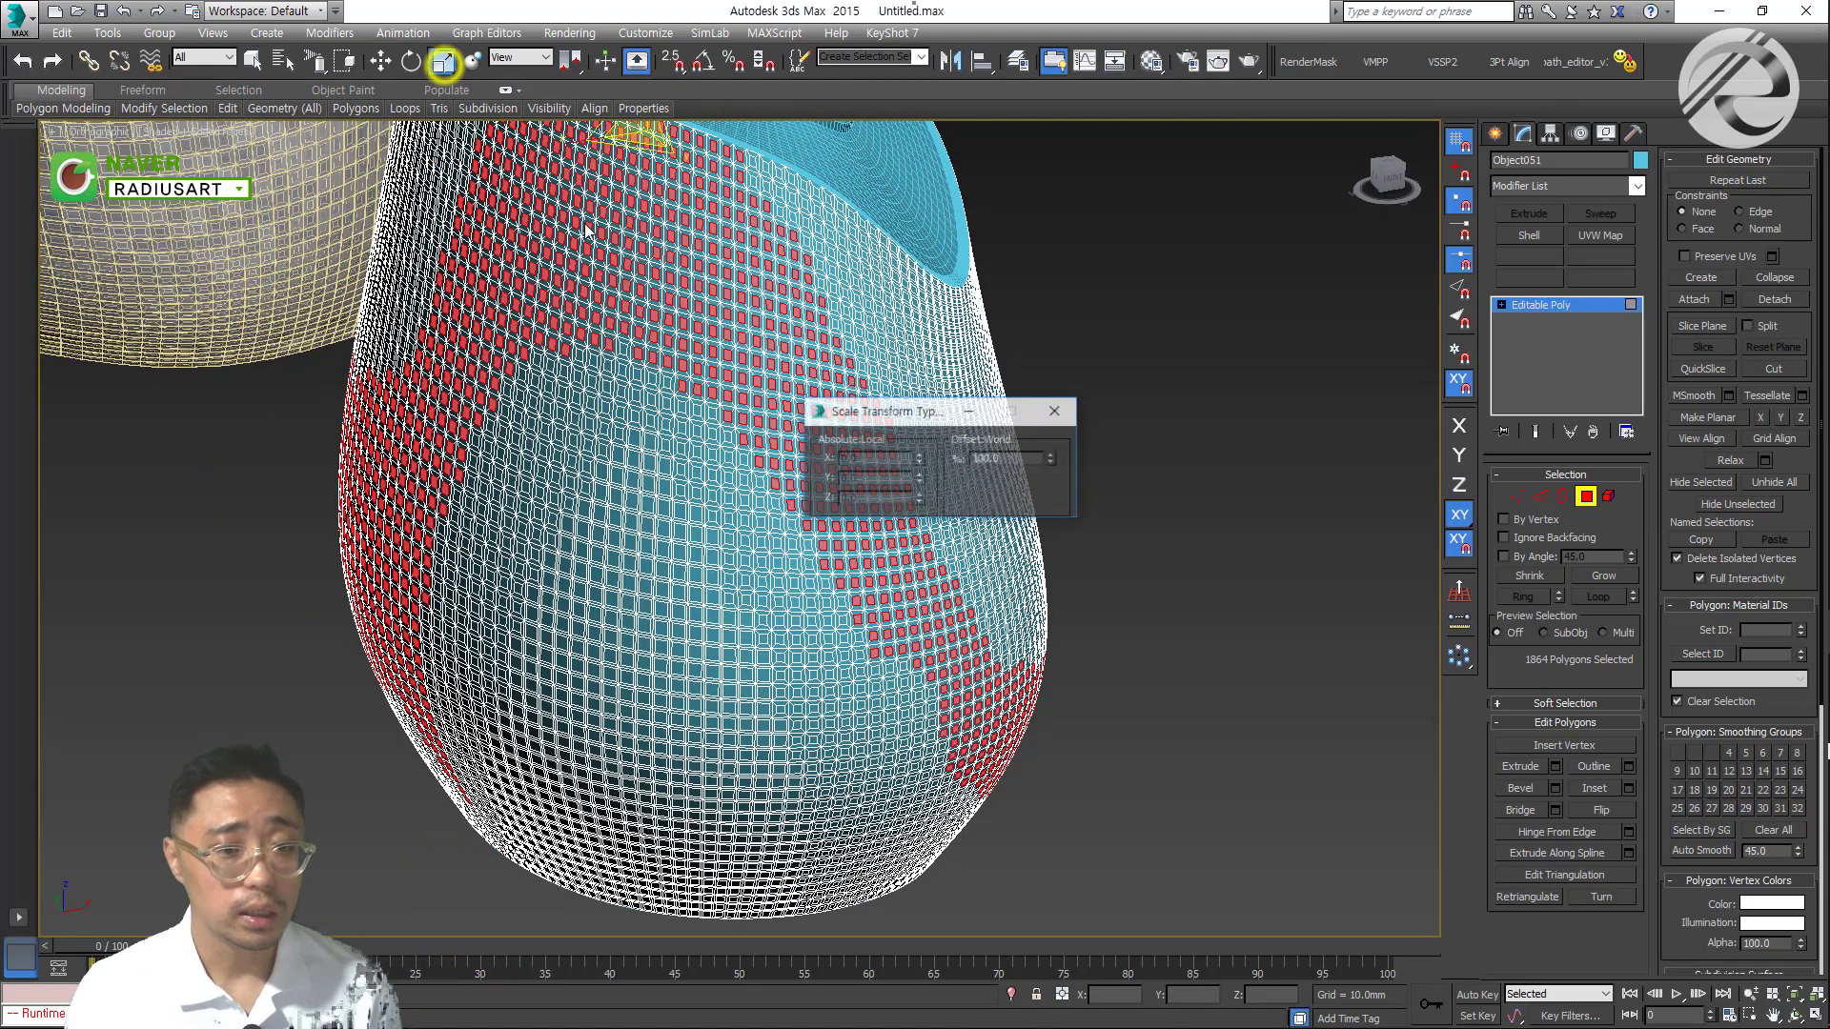
pyautogui.doubleClick(1018, 458)
pyautogui.write('7')
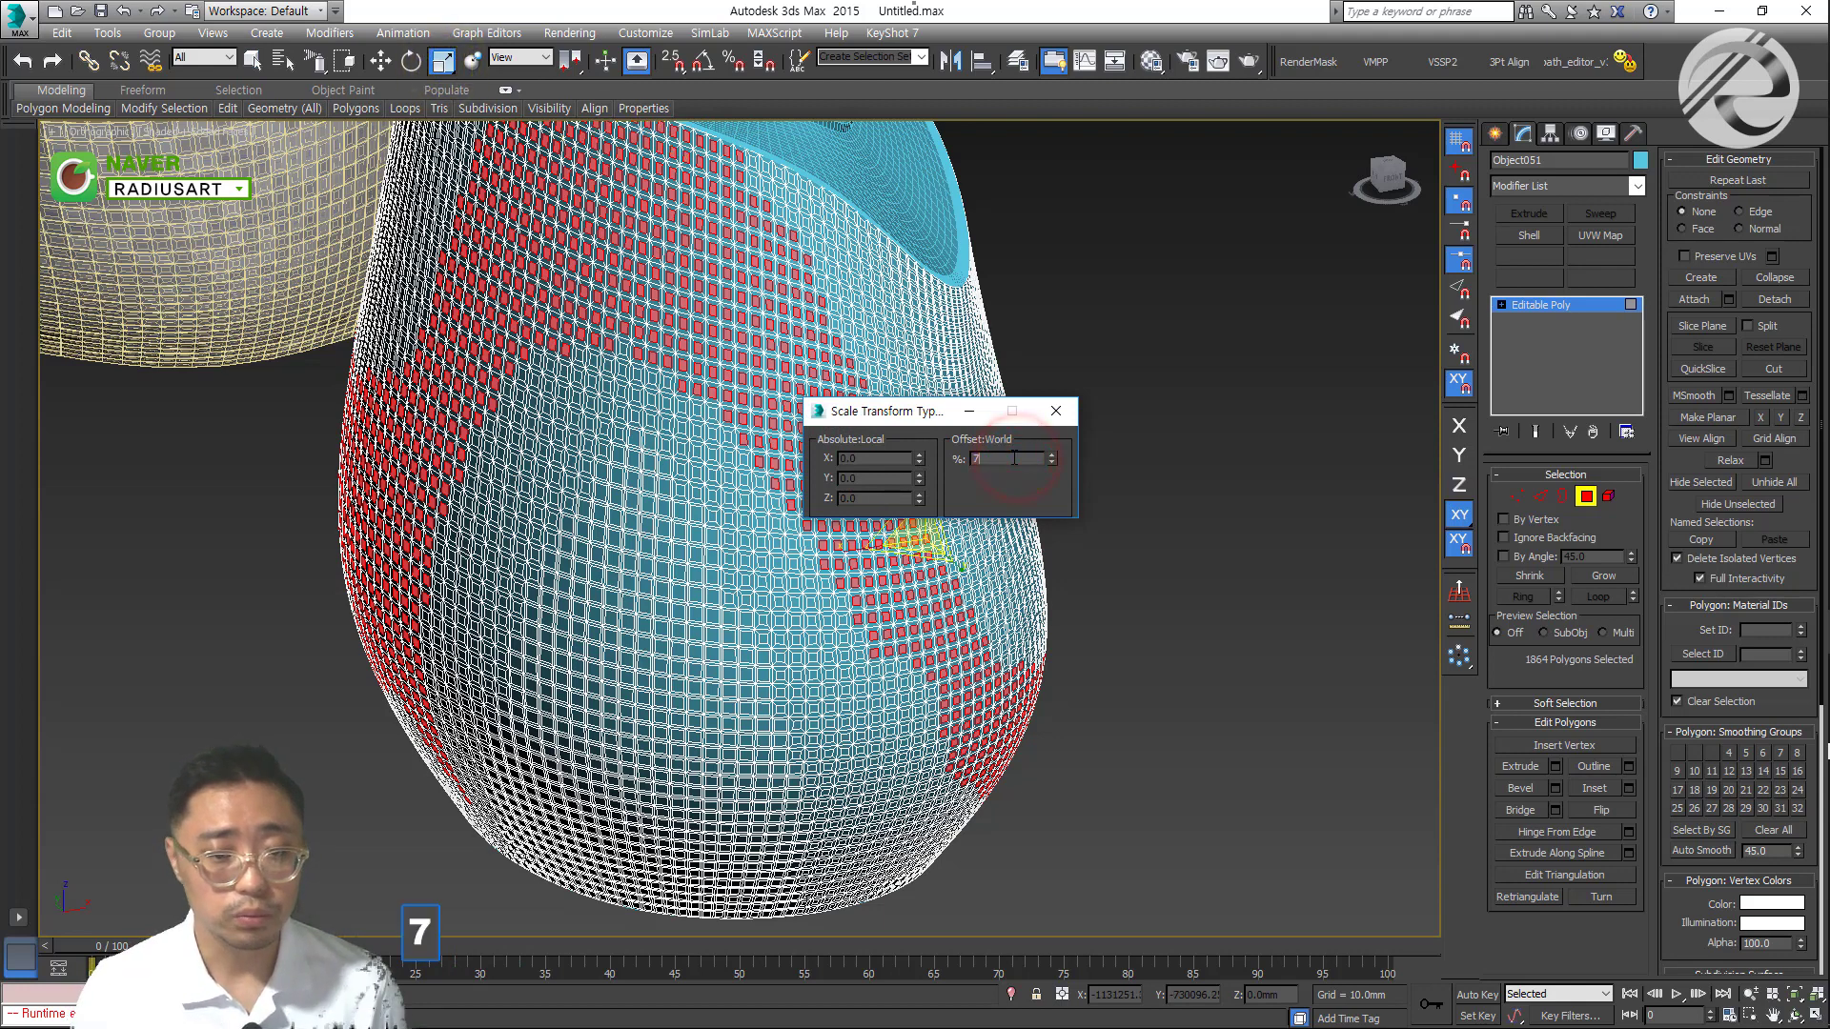
pyautogui.write('0')
pyautogui.press('Return')
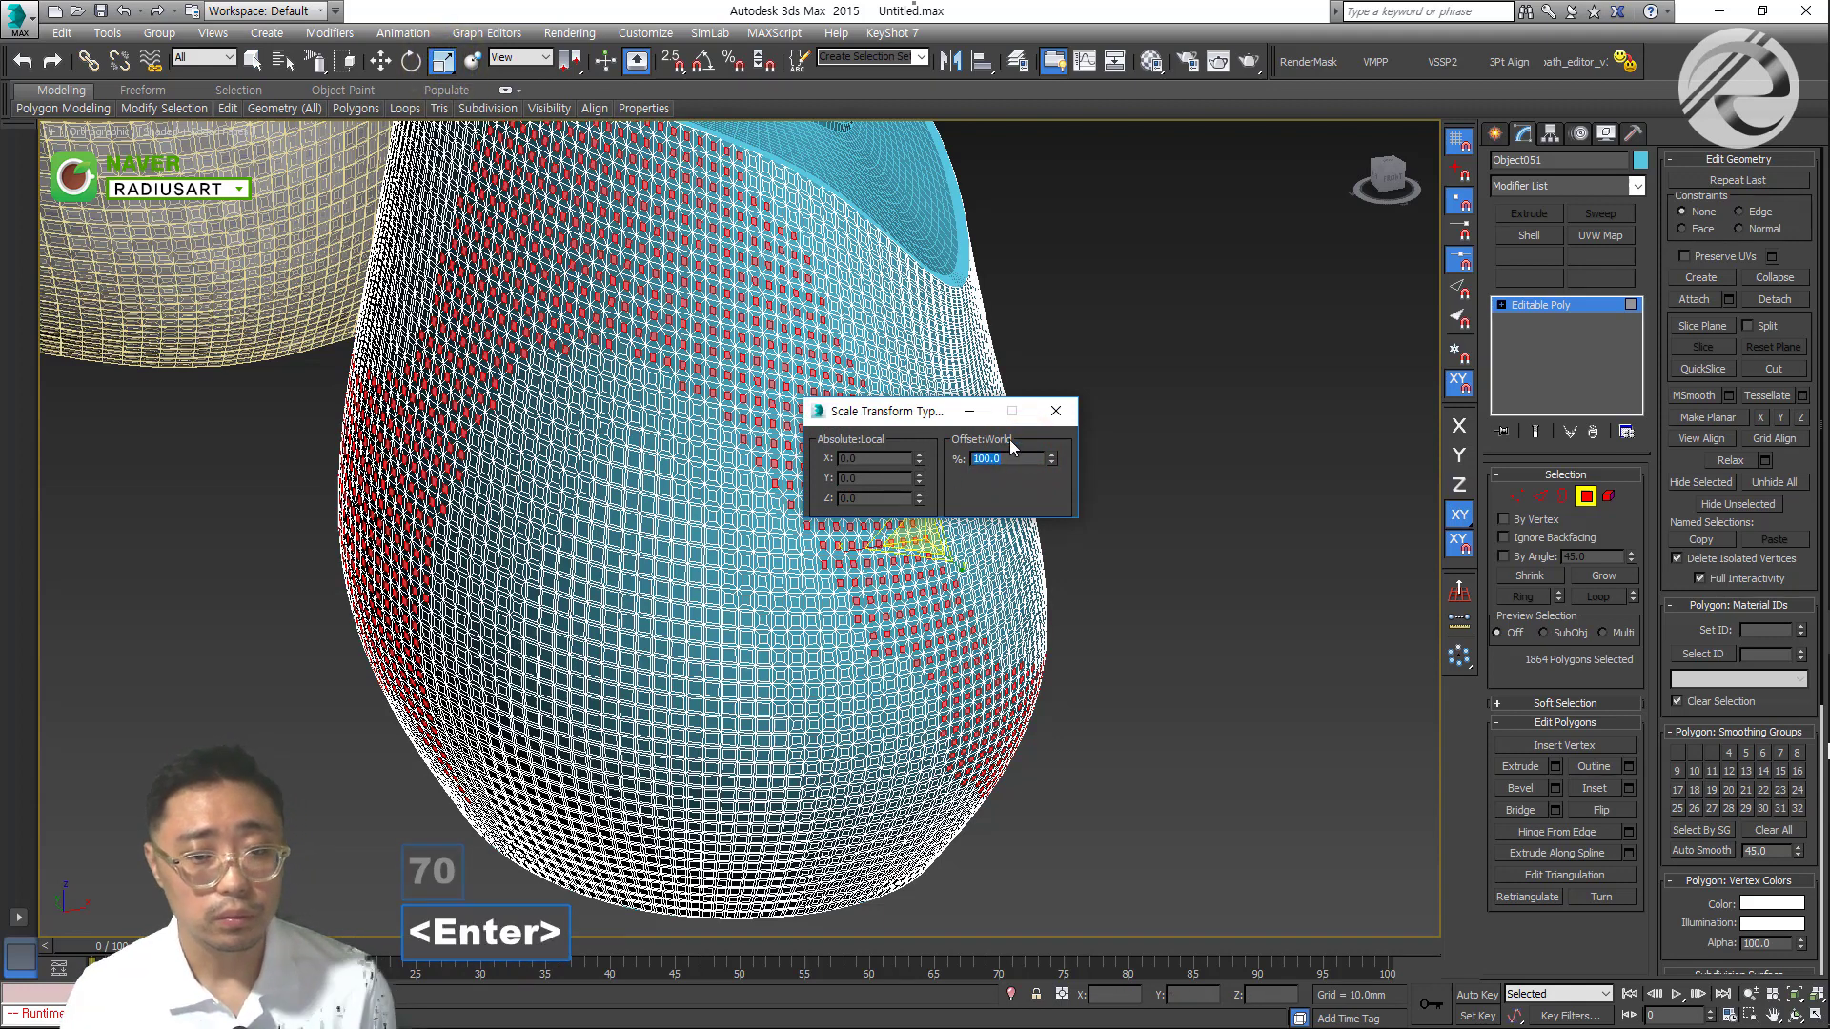
pyautogui.click(1065, 411)
pyautogui.click(1192, 456)
# Recall the saved named selection of all inset facade panels and delete those polygons to open the panels
pyautogui.keyDown('alt'); pyautogui.moveTo(854, 602); pyautogui.dragTo(610, 620, button='middle'); pyautogui.keyUp('alt')
pyautogui.click(920, 58)
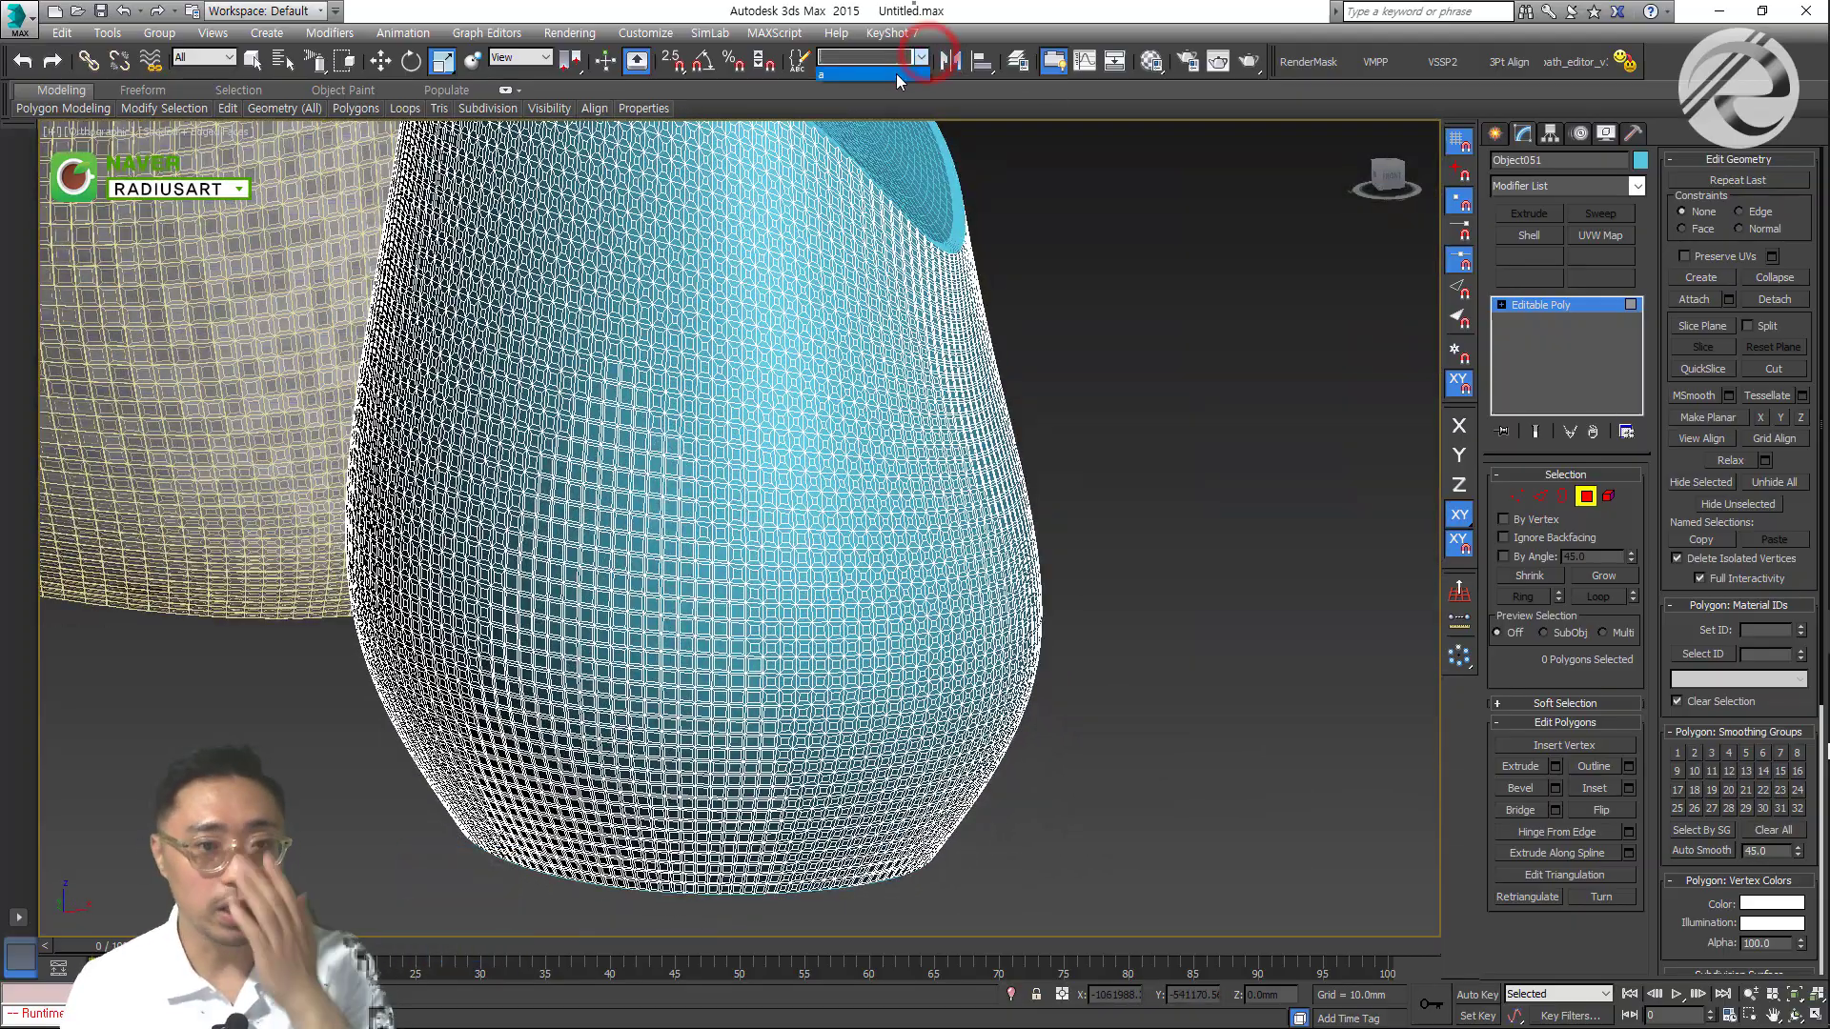
pyautogui.click(896, 72)
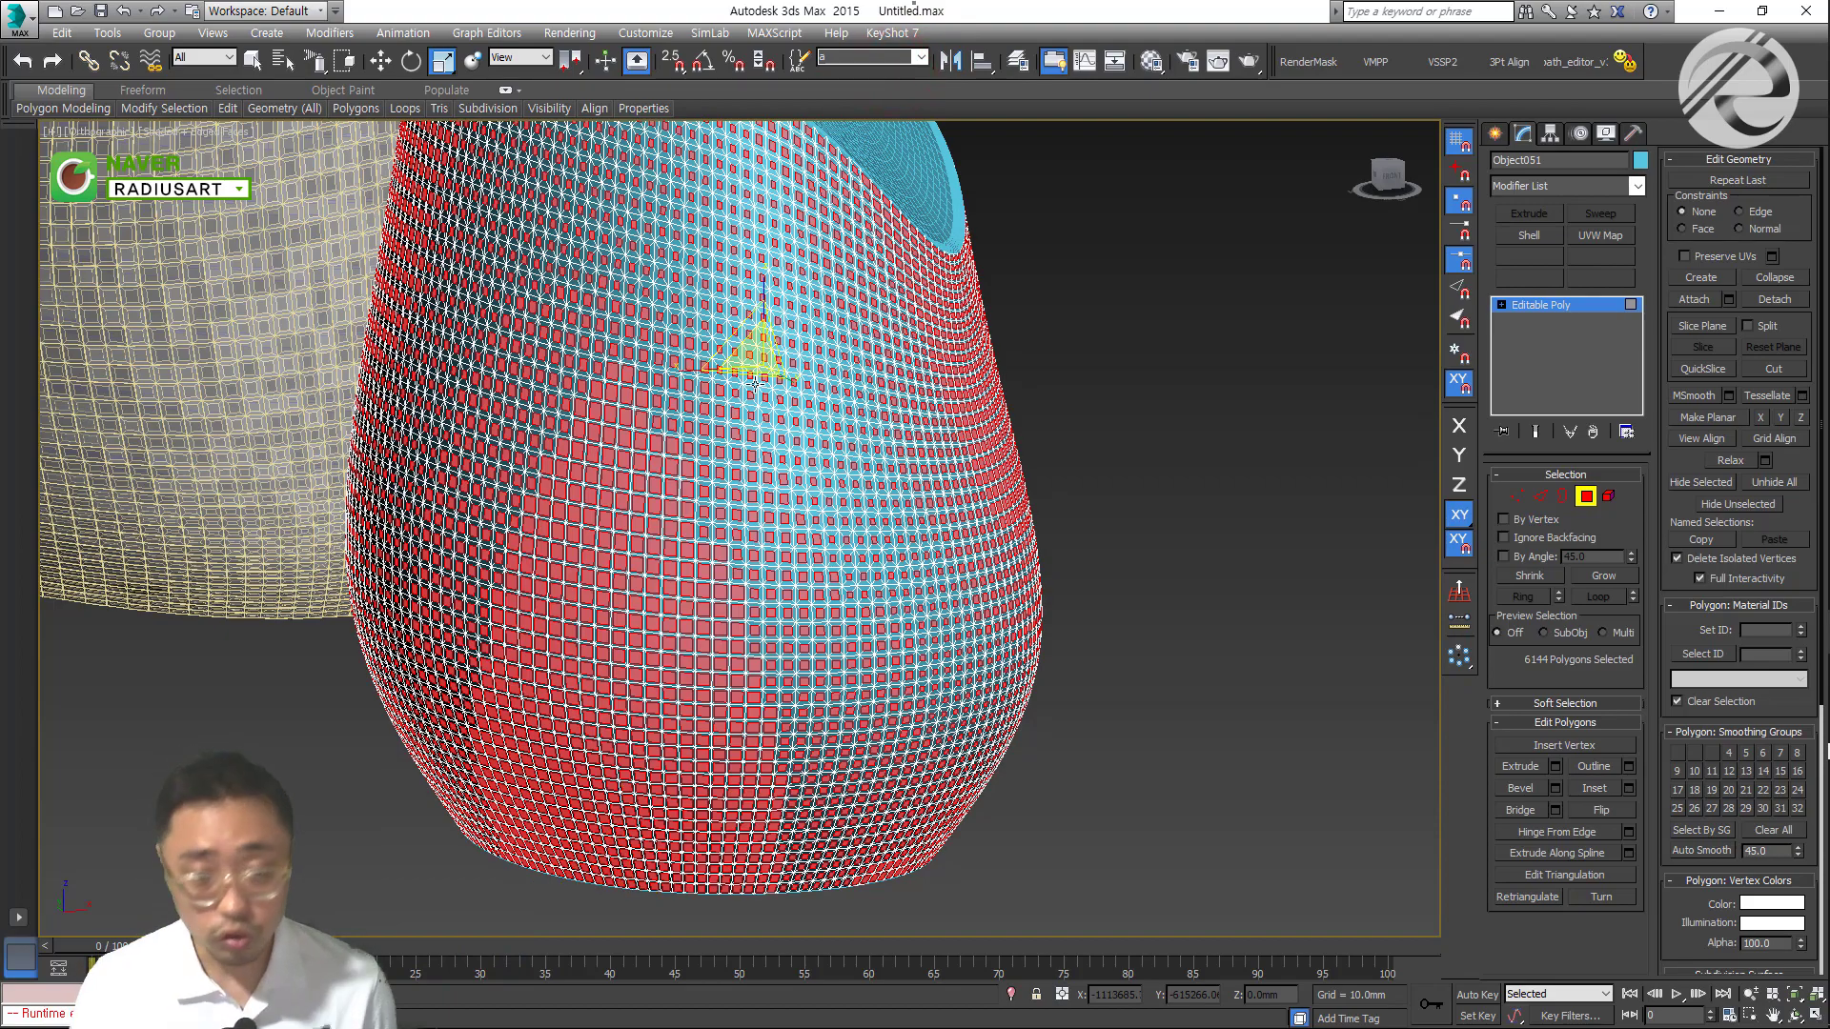
pyautogui.press('Delete')
pyautogui.keyDown('alt'); pyautogui.moveTo(1124, 400); pyautogui.dragTo(1193, 399, button='middle'); pyautogui.keyUp('alt')
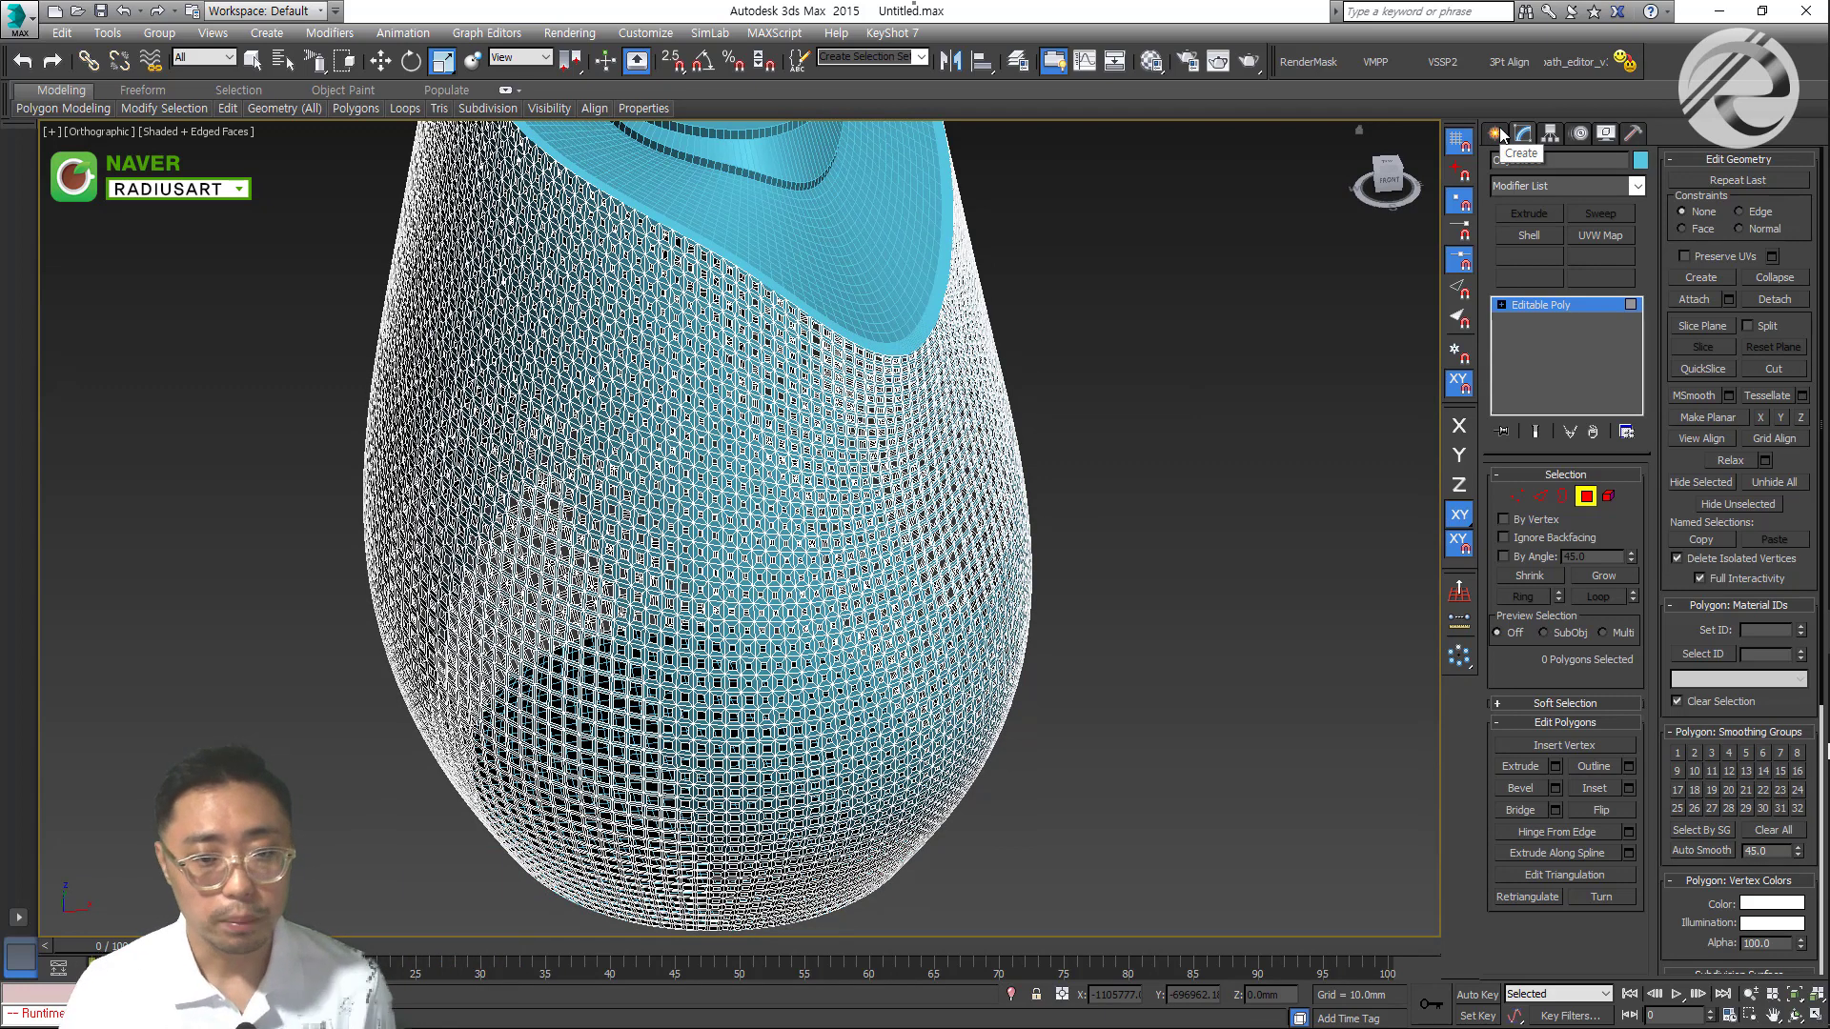
# Switch to the Photos app and examine the facade panel openings in the elevation drawings of Pannel(300).jpg
pyautogui.hotkey('alt', 'Tab')
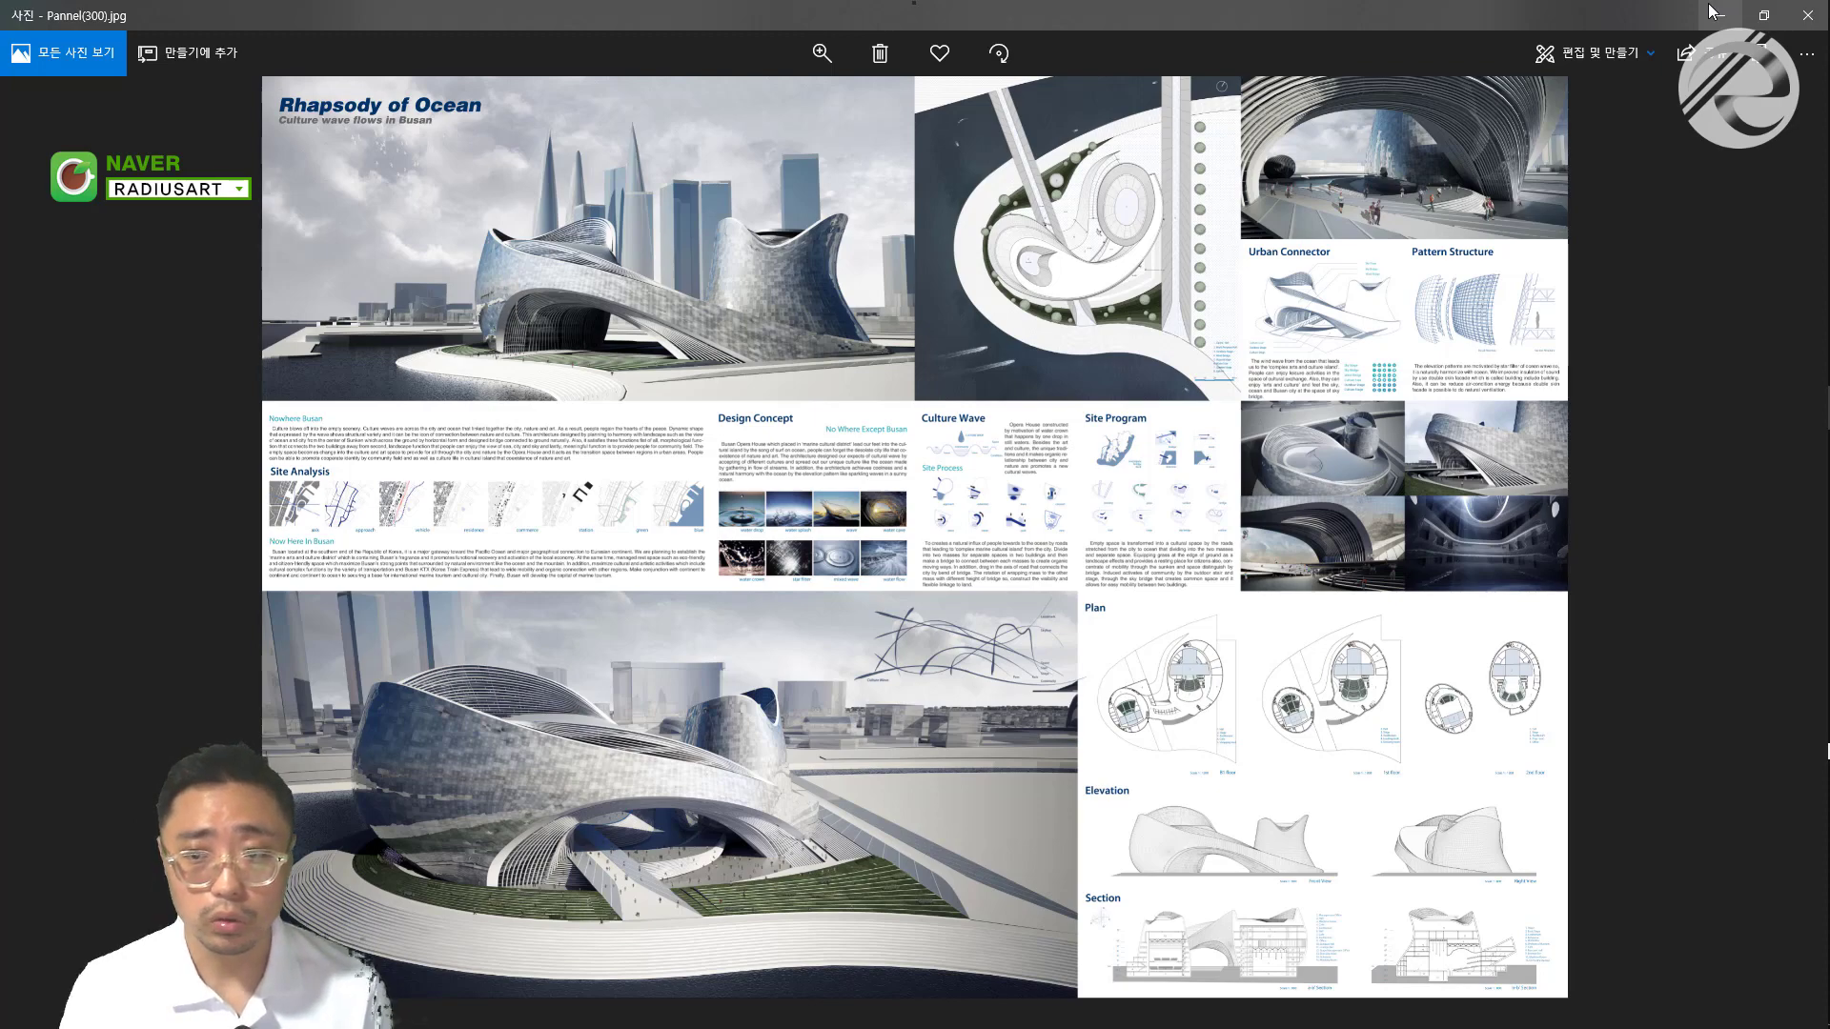
pyautogui.click(821, 52)
pyautogui.click(774, 97)
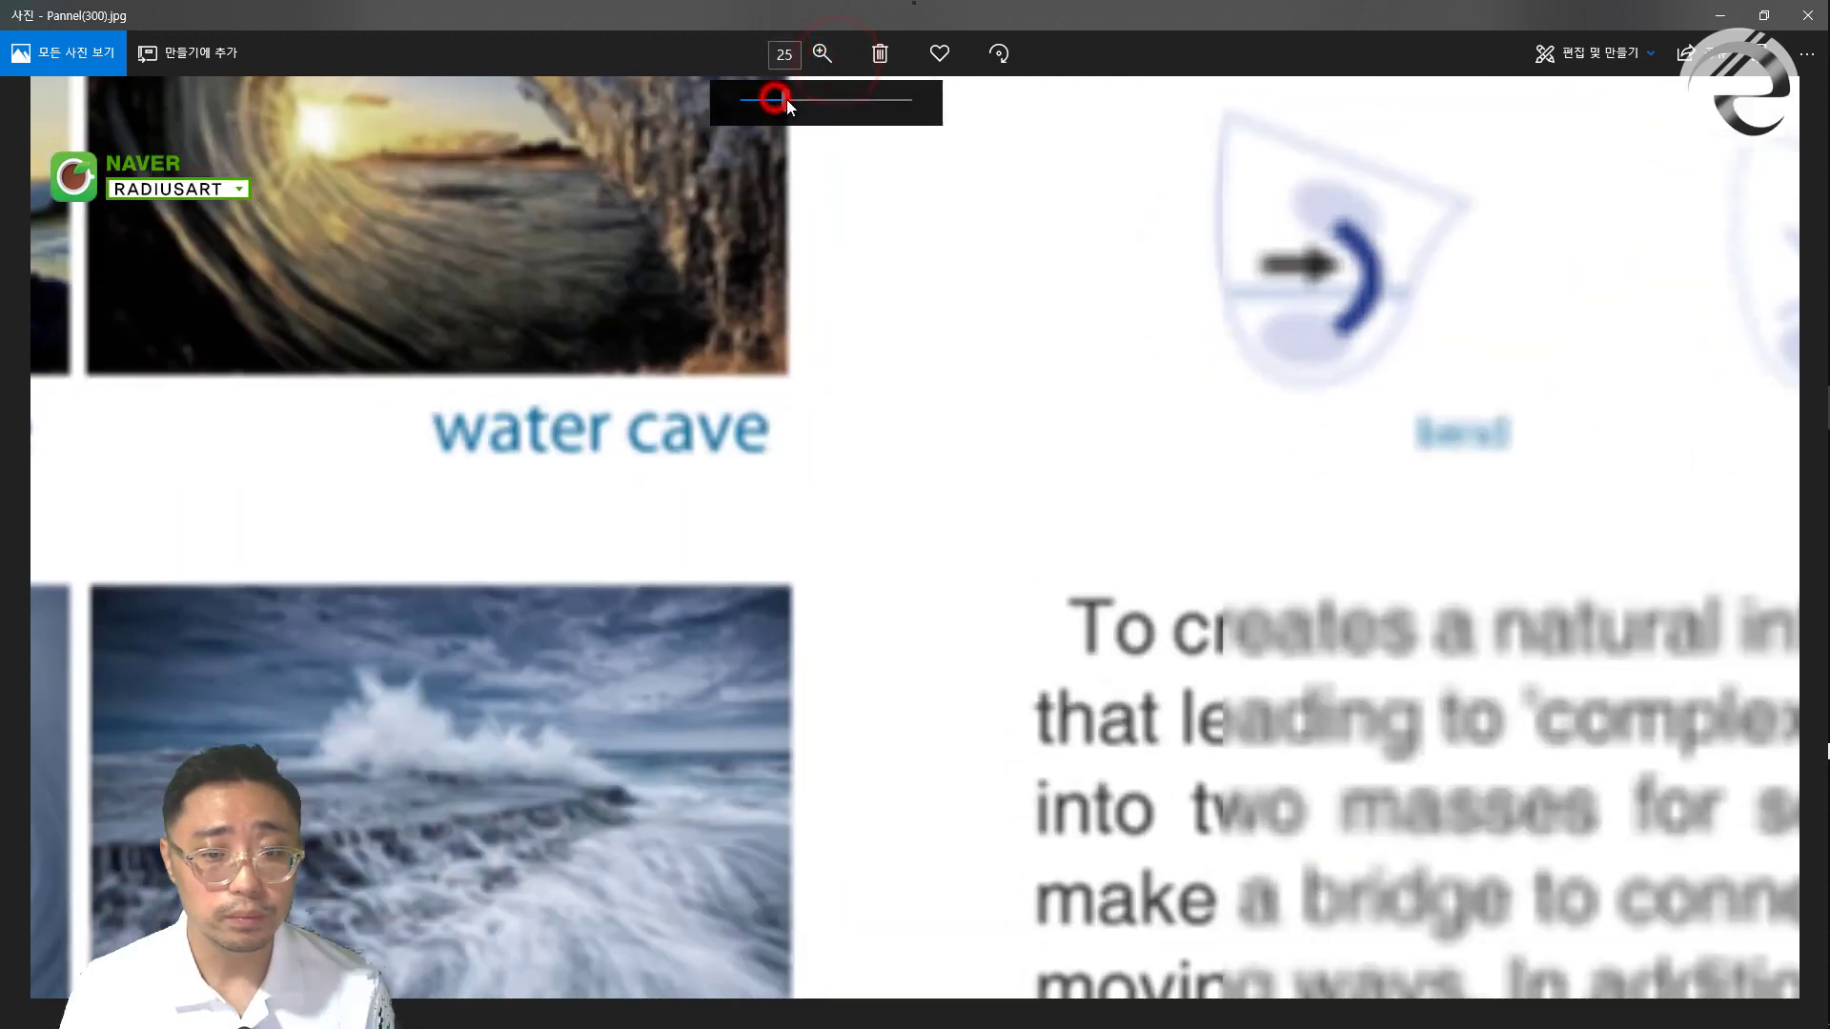
pyautogui.scroll(-10, 1564, 702)
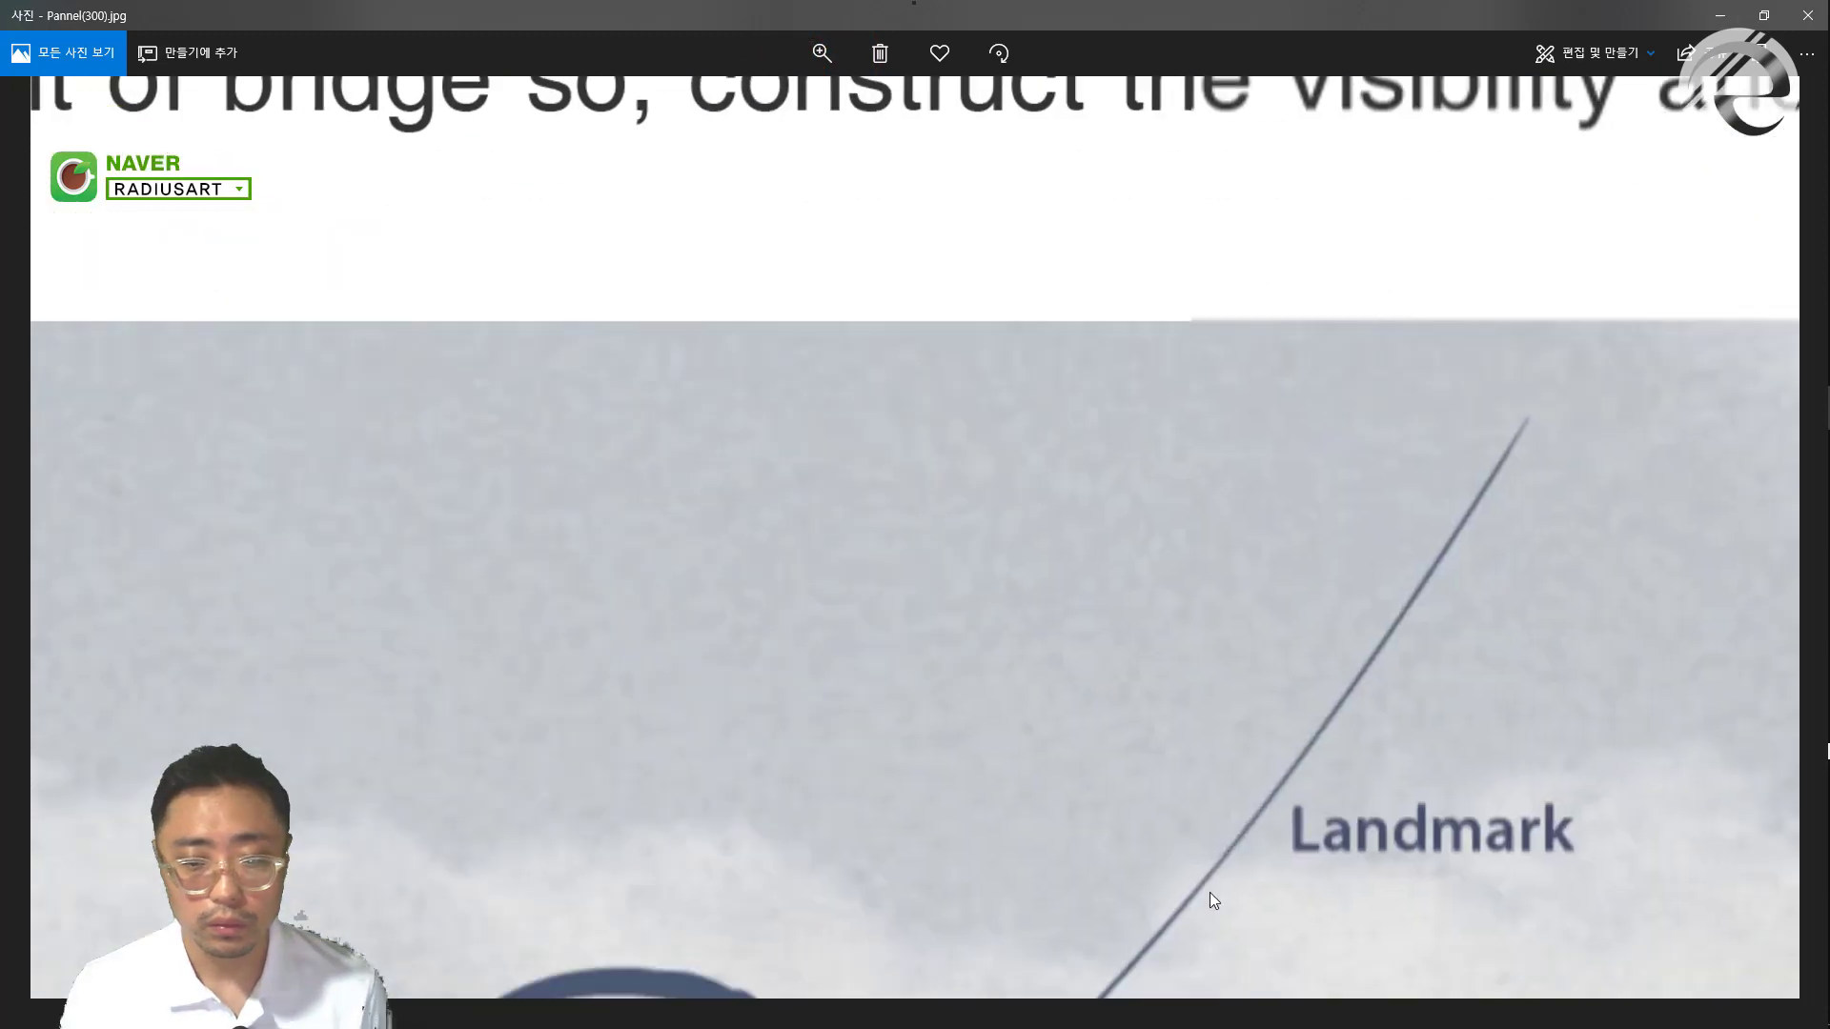
pyautogui.scroll(-15, 1334, 696)
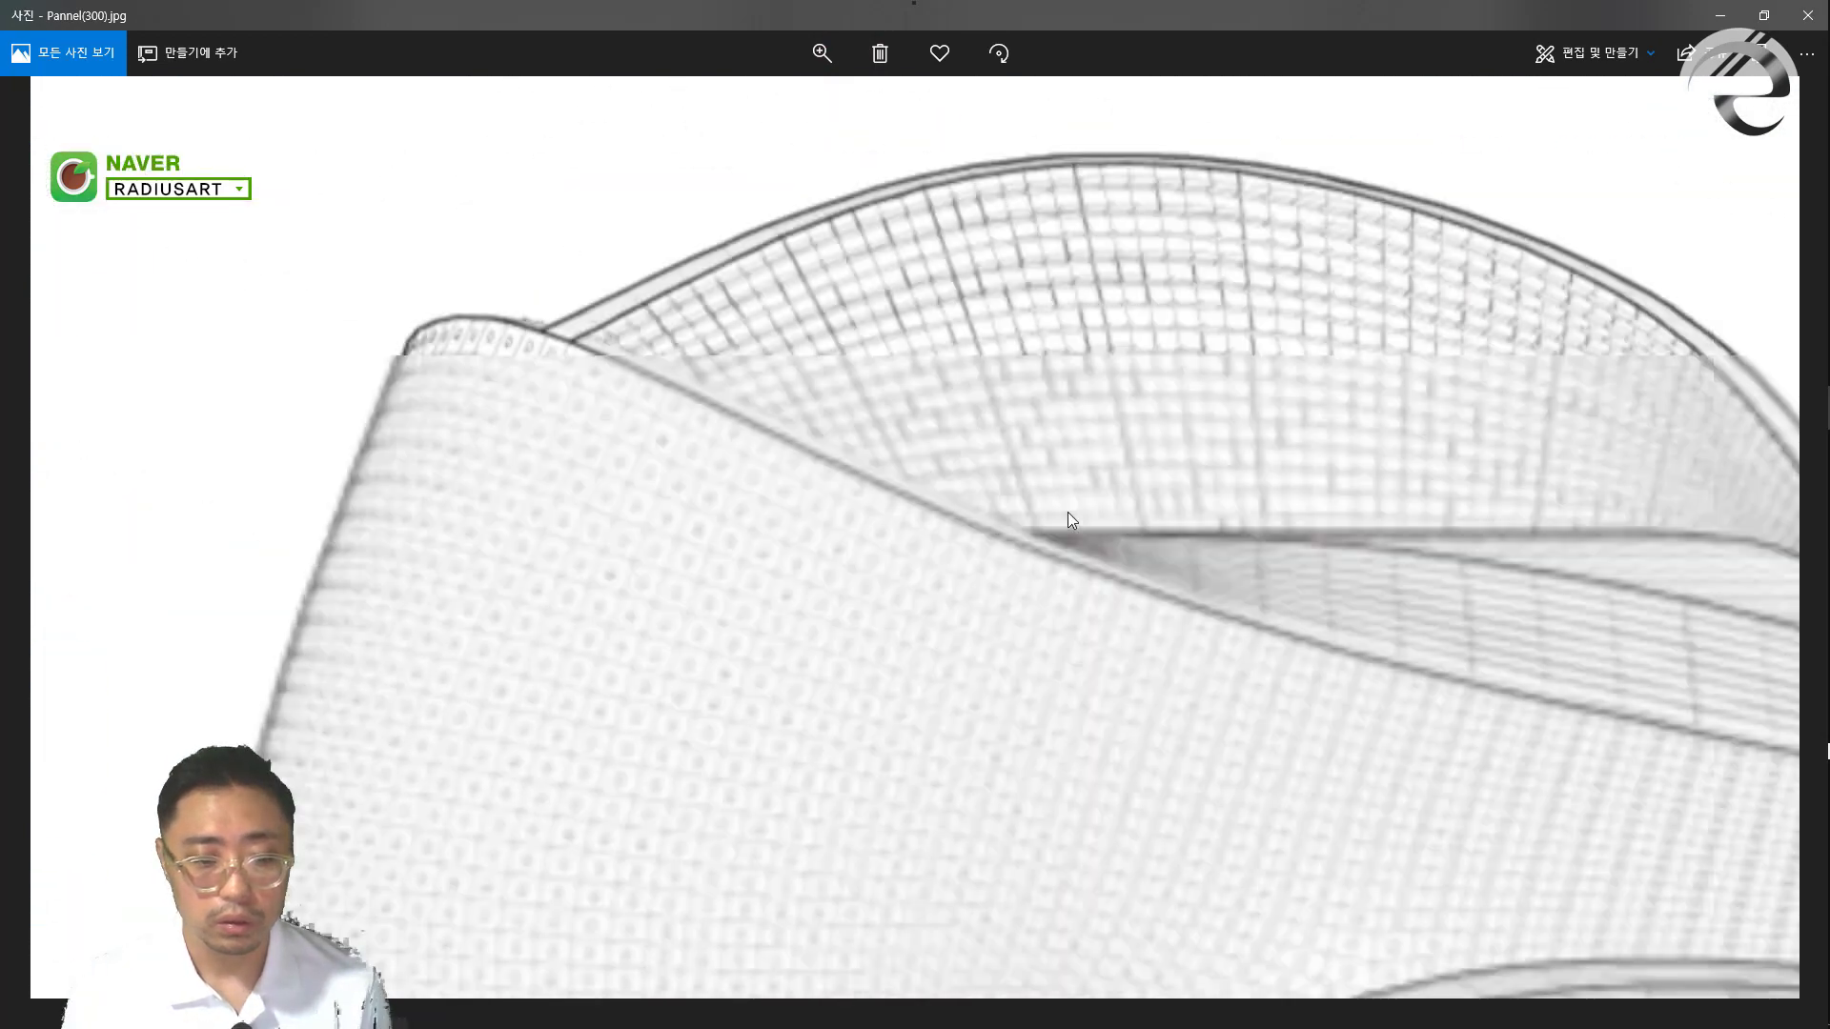
pyautogui.hscroll(2, 943, 495)
pyautogui.hscroll(10, 1229, 548)
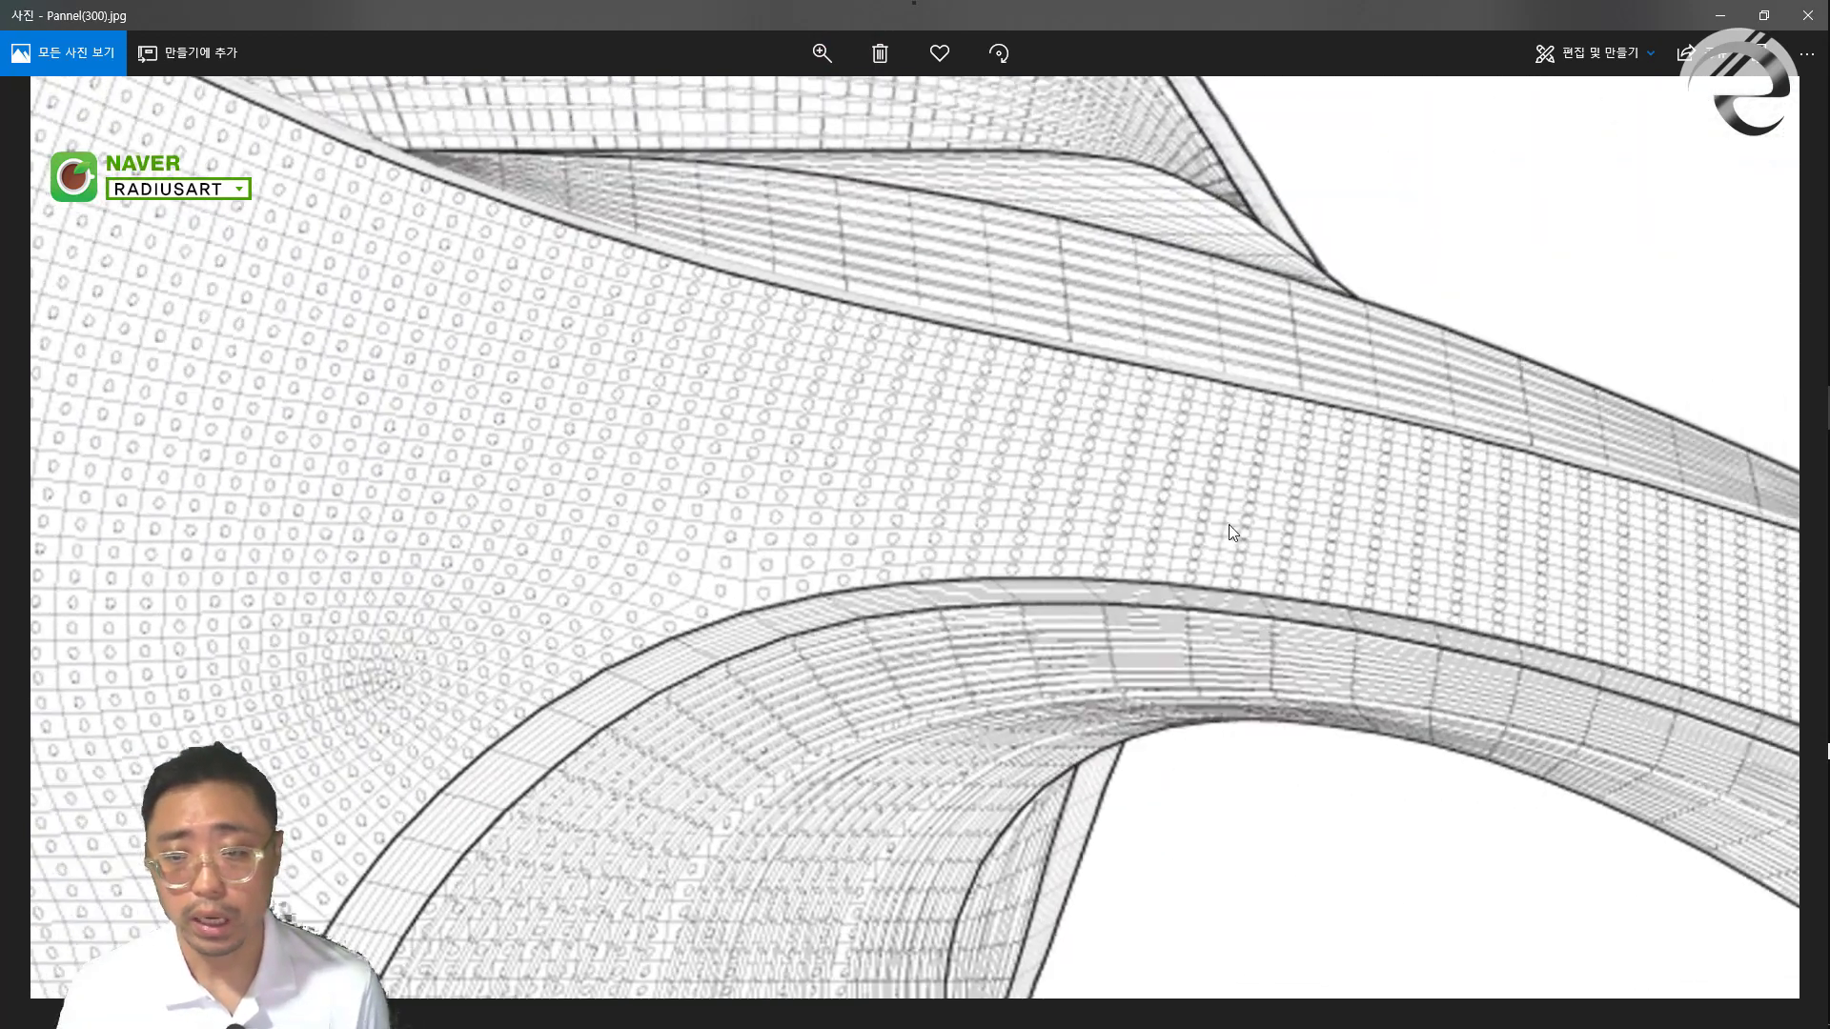
pyautogui.hscroll(8, 1063, 544)
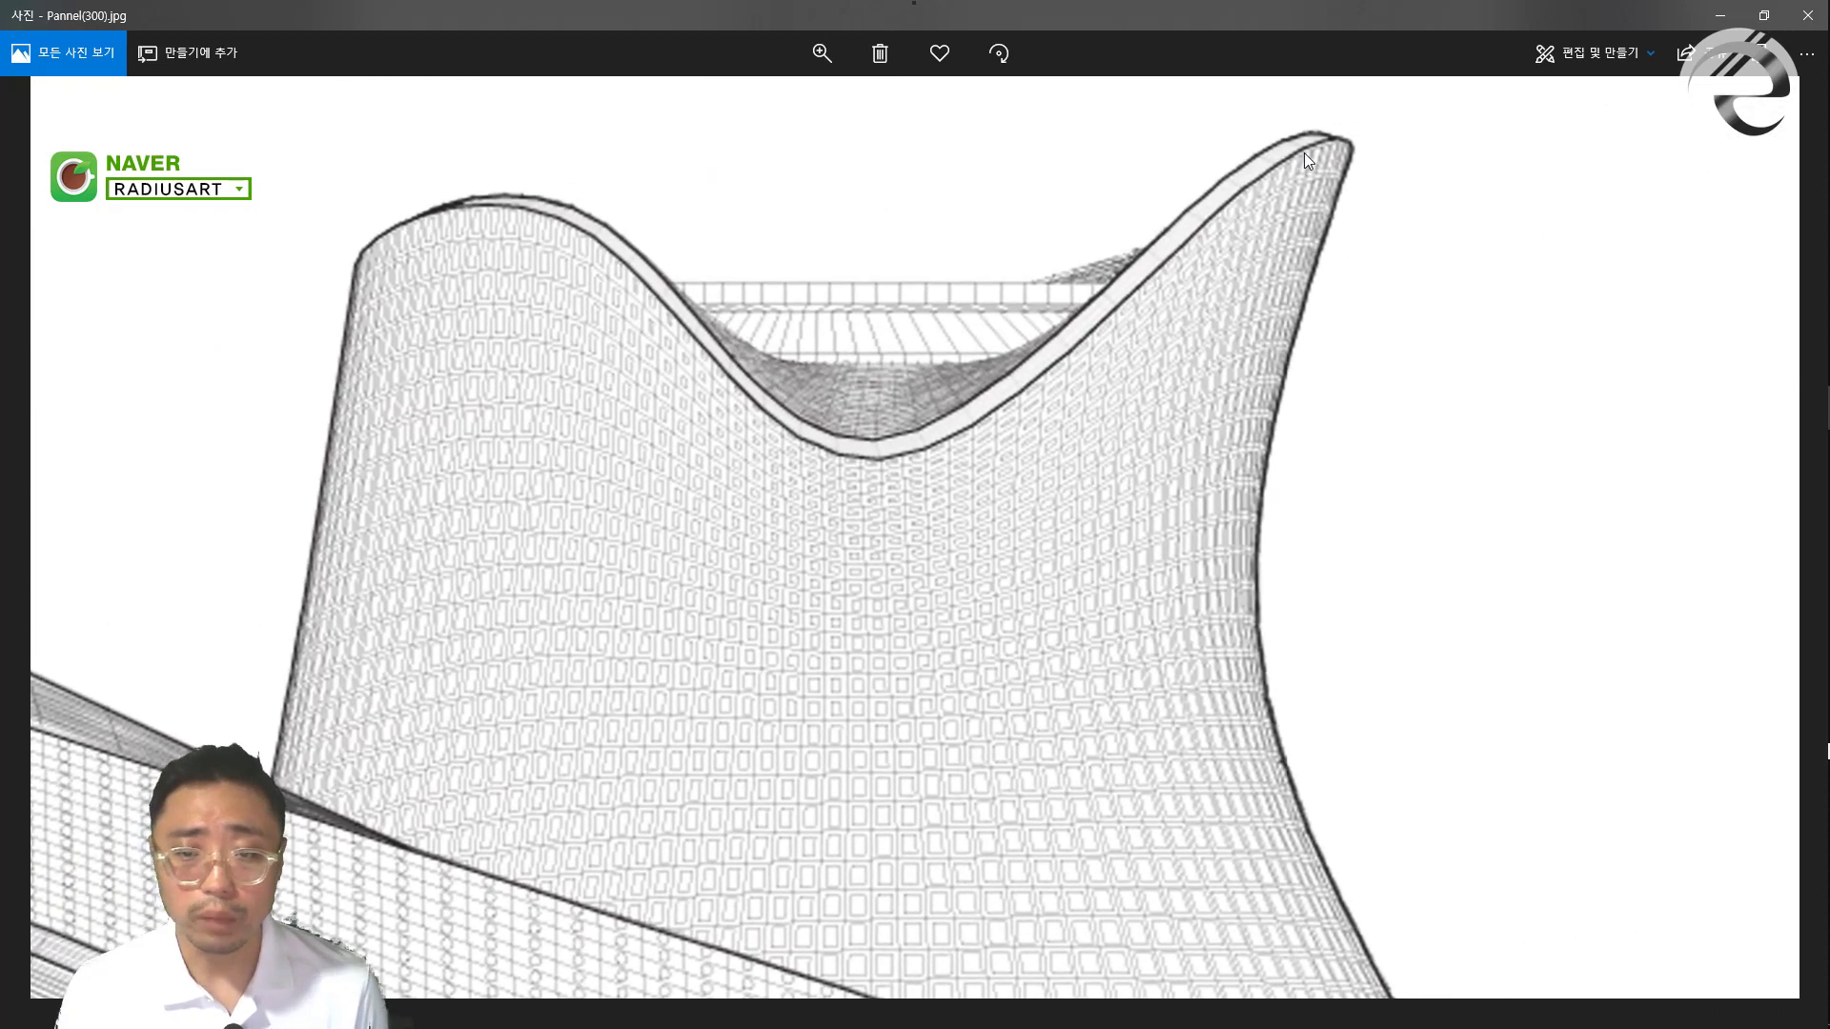
pyautogui.doubleClick(1304, 155)
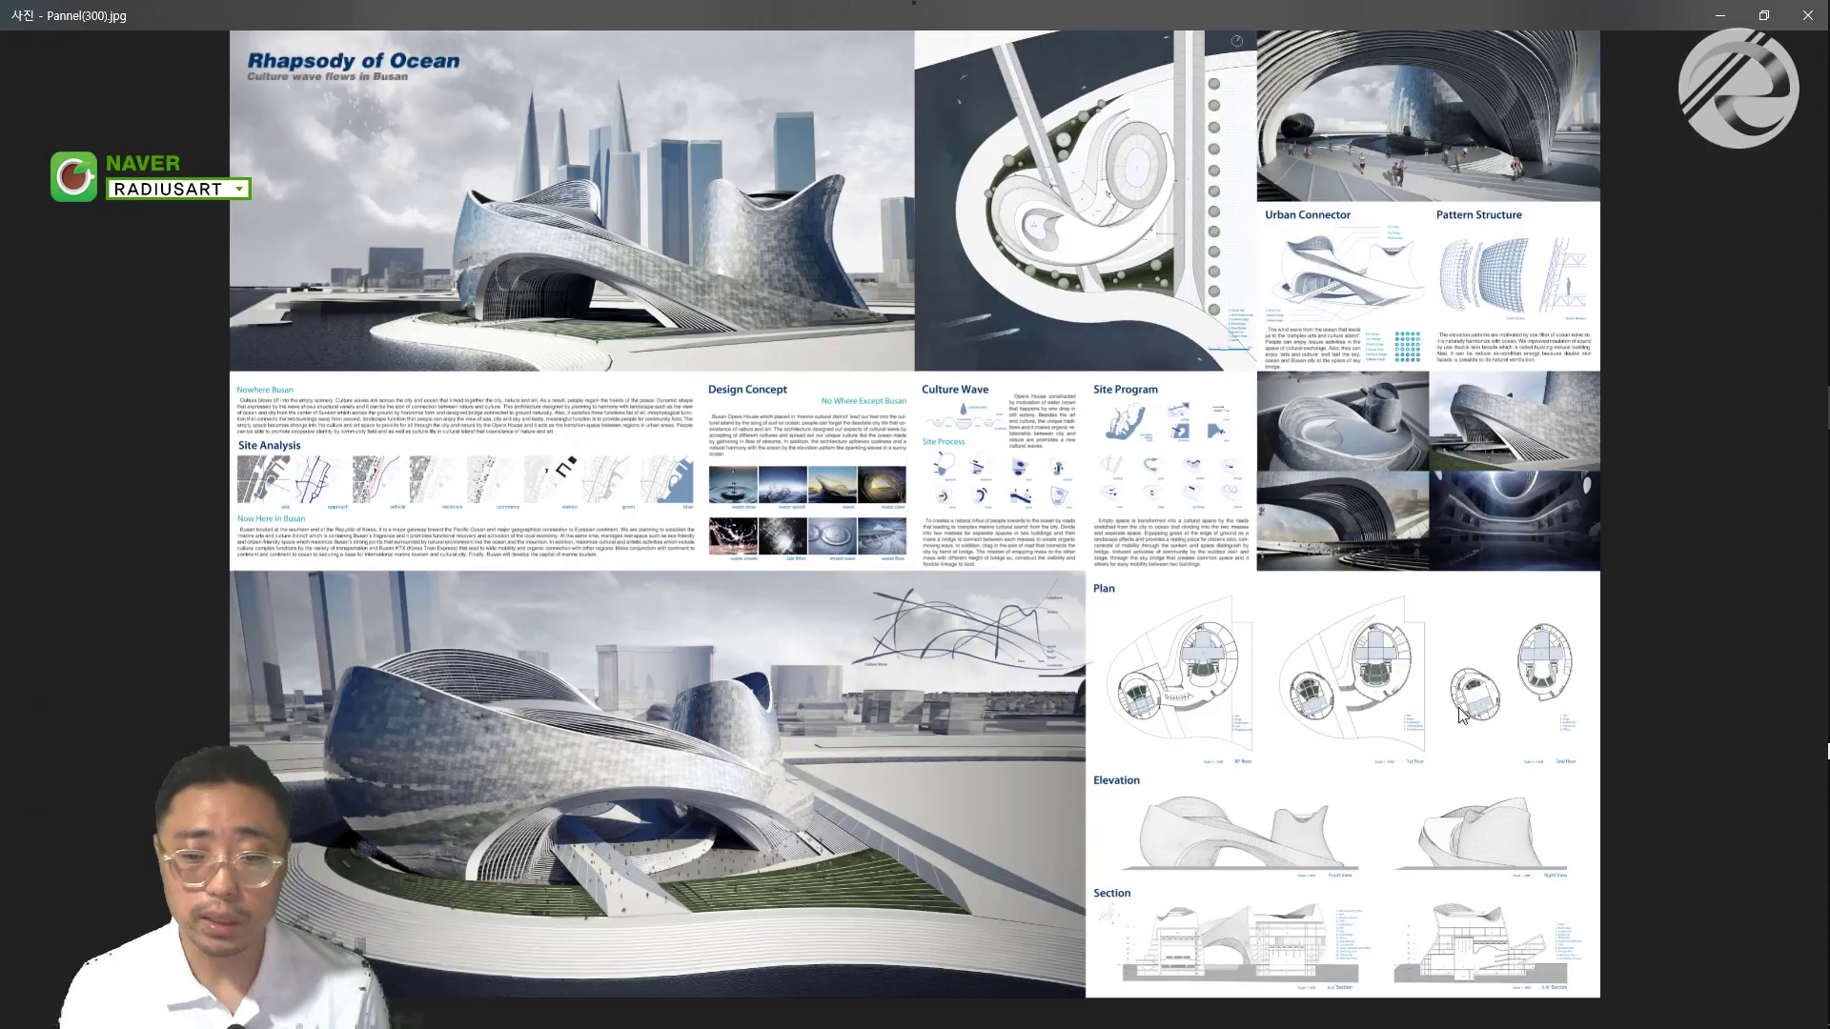
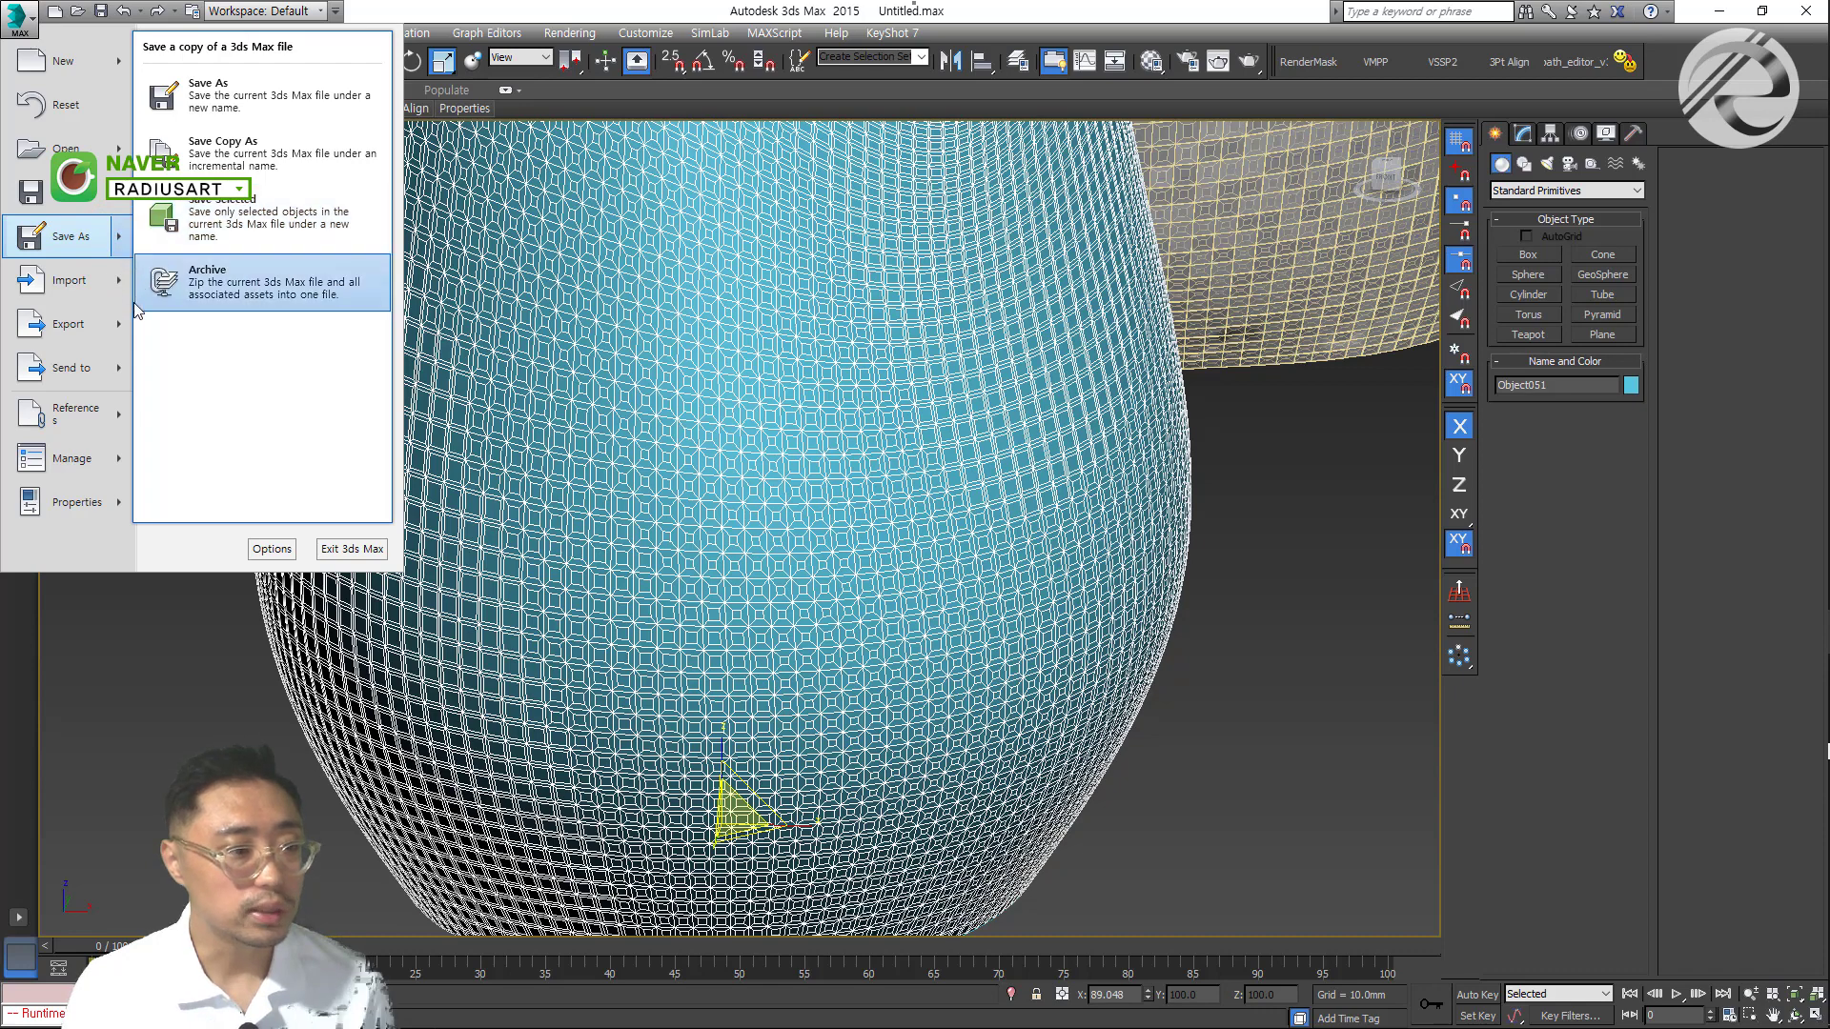
# Set up an export of the selected tower to the desktop as an AutoCAD DWG file named elevation
pyautogui.click(119, 324)
pyautogui.click(273, 183)
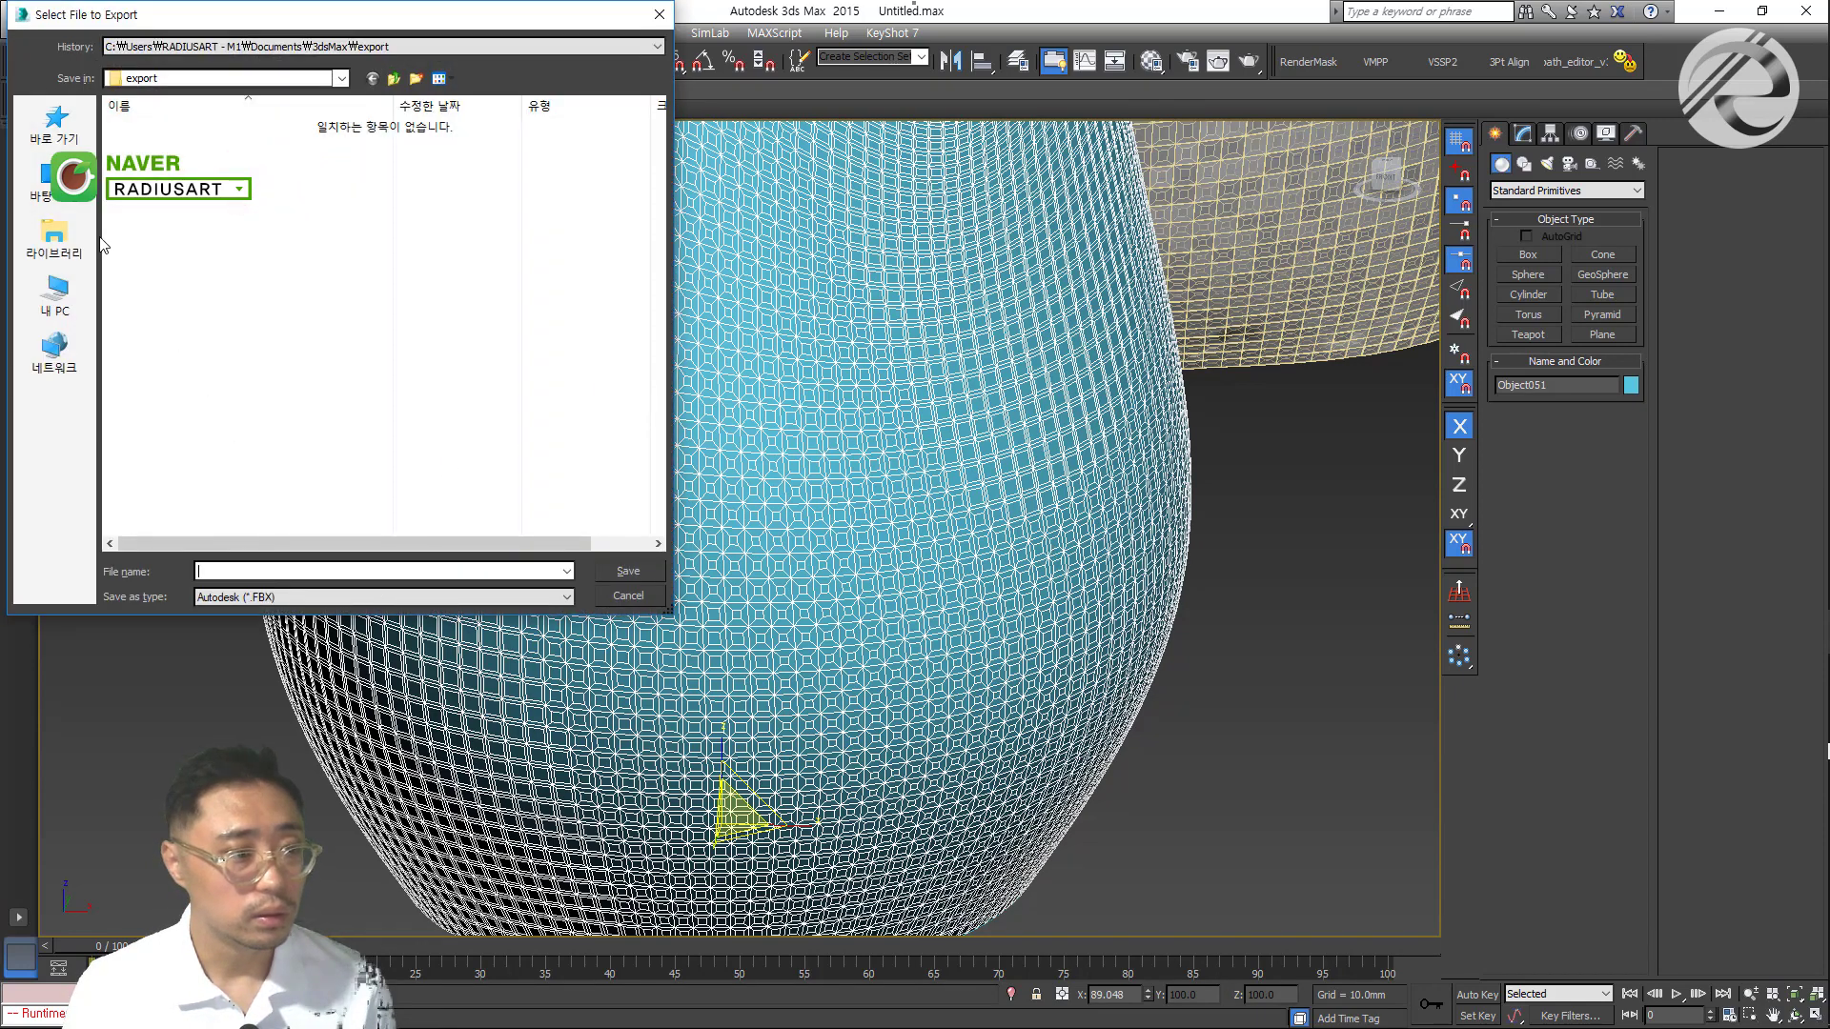
pyautogui.click(43, 181)
pyautogui.click(295, 595)
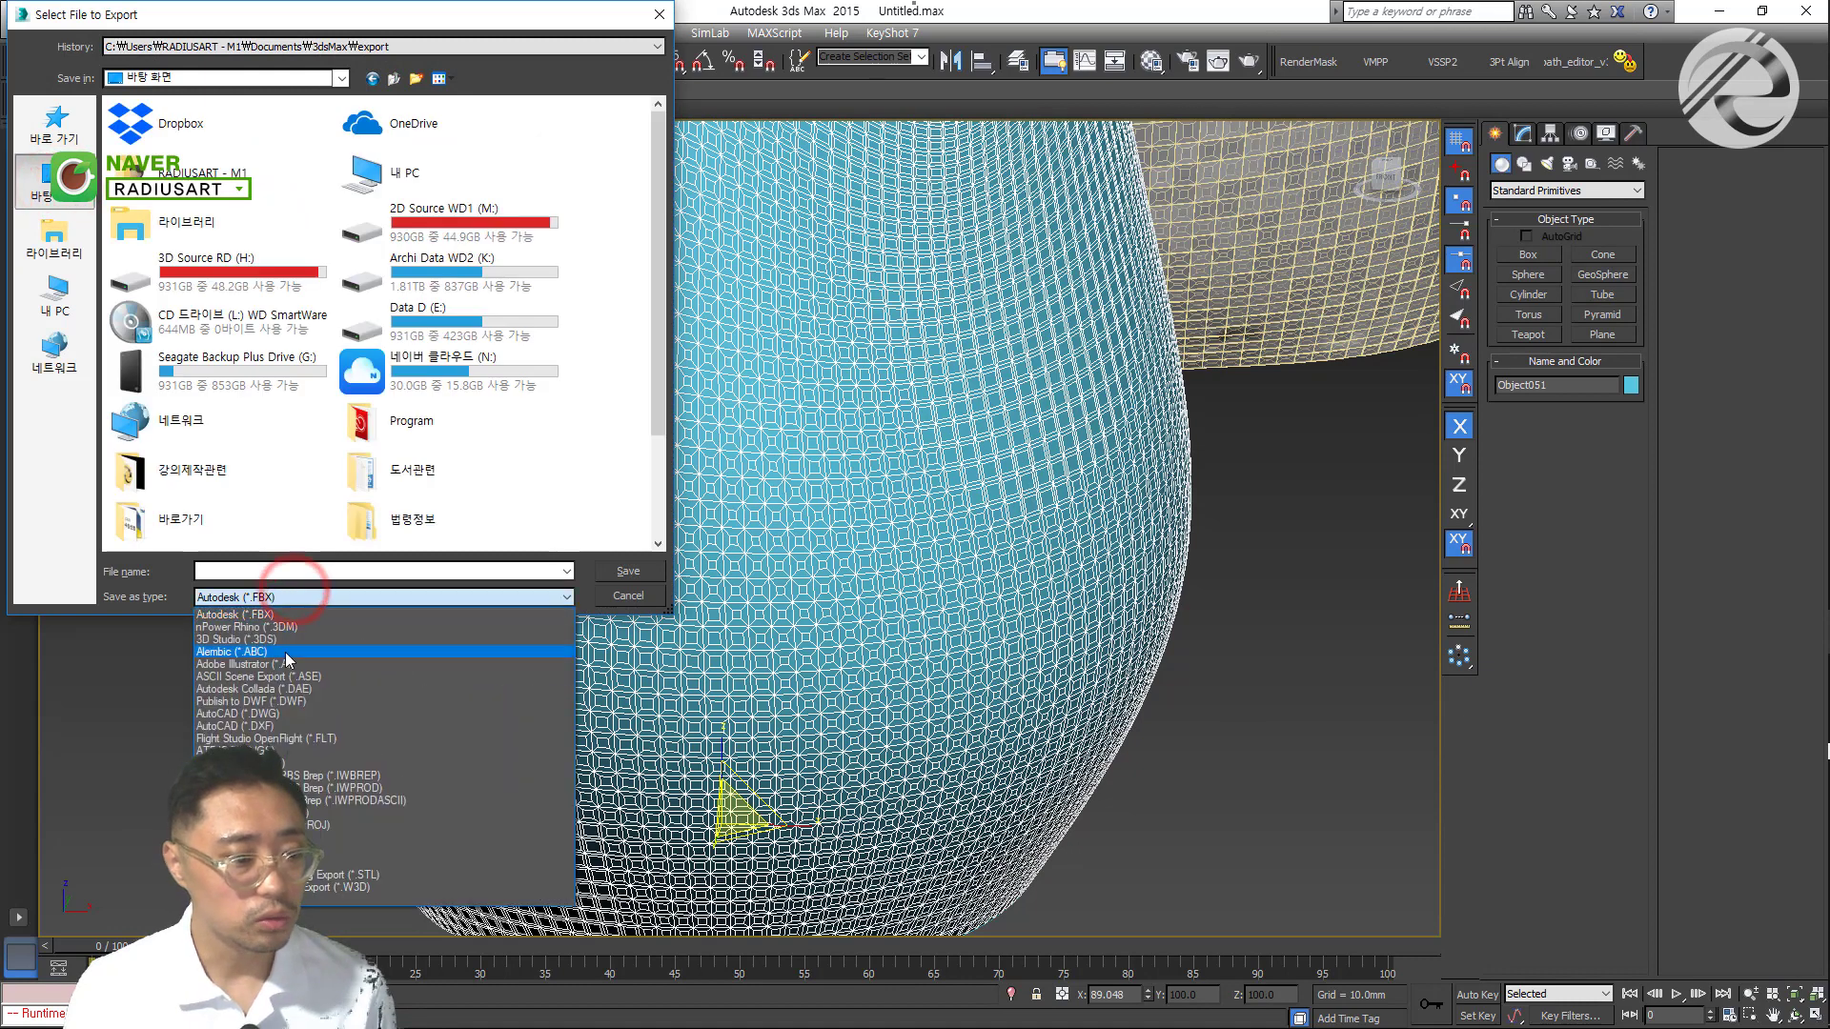
pyautogui.click(300, 714)
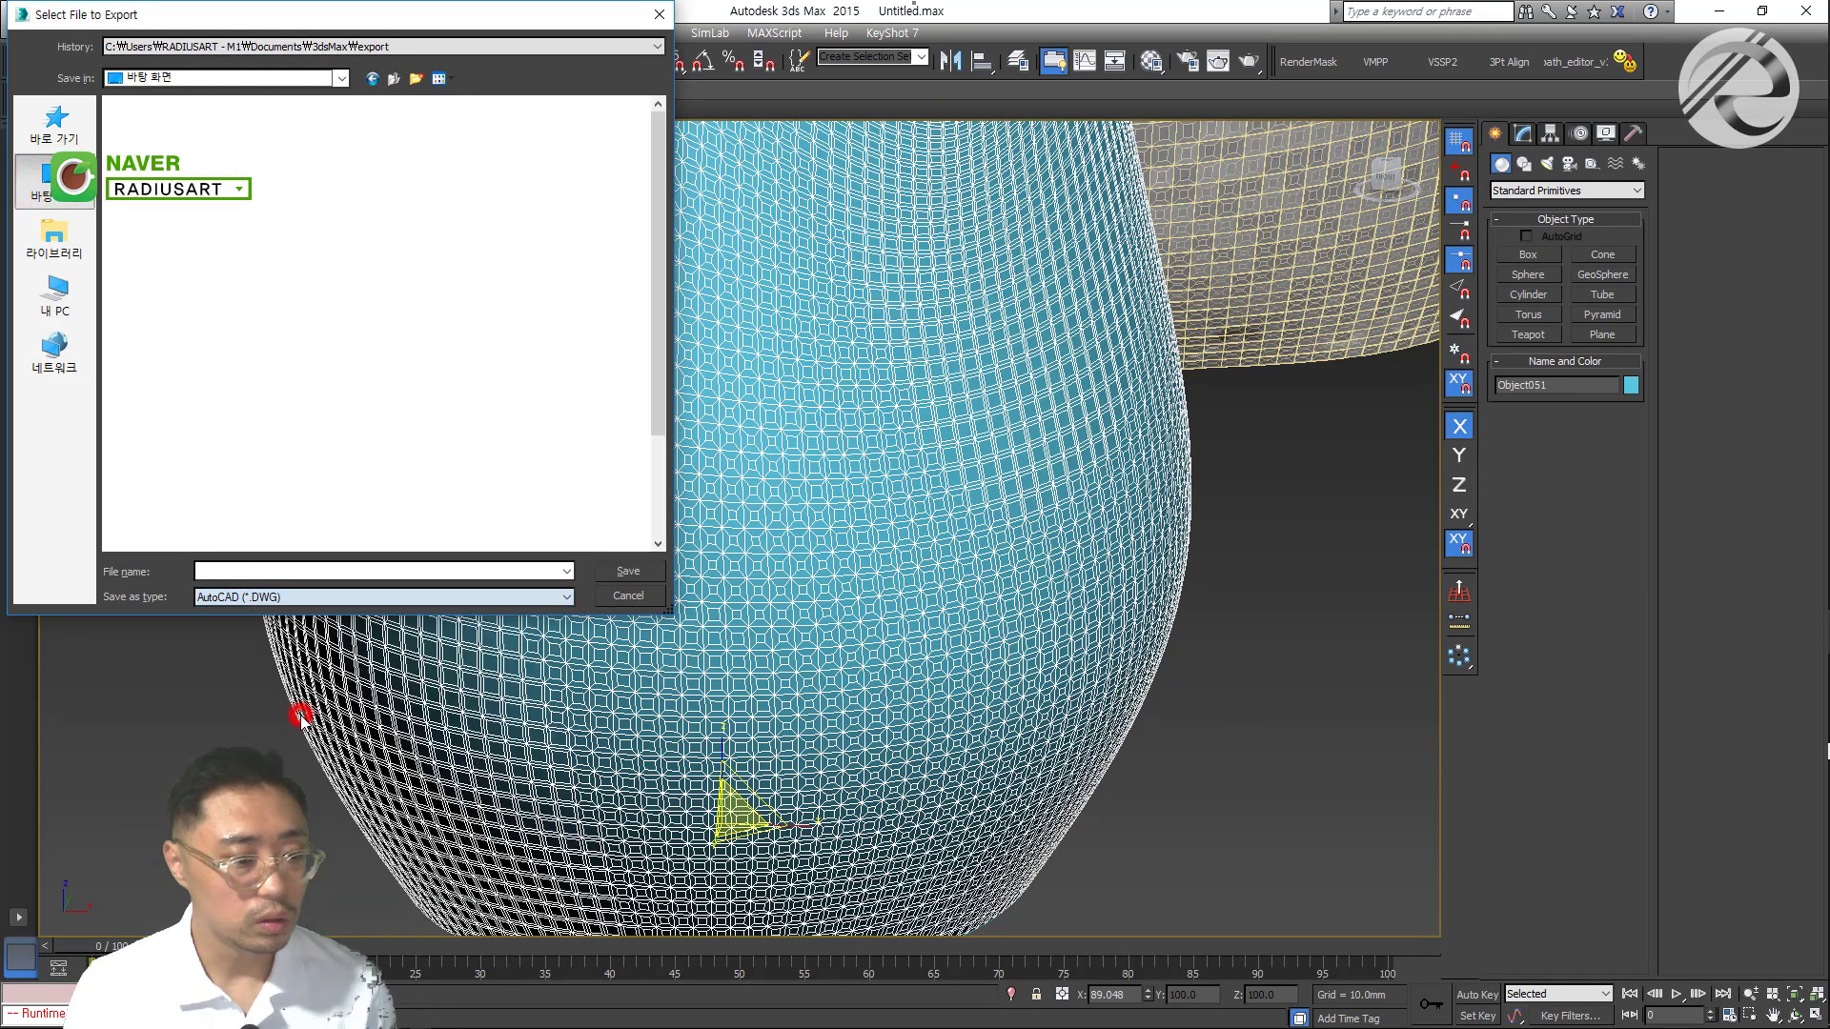
pyautogui.click(315, 570)
pyautogui.write('ele')
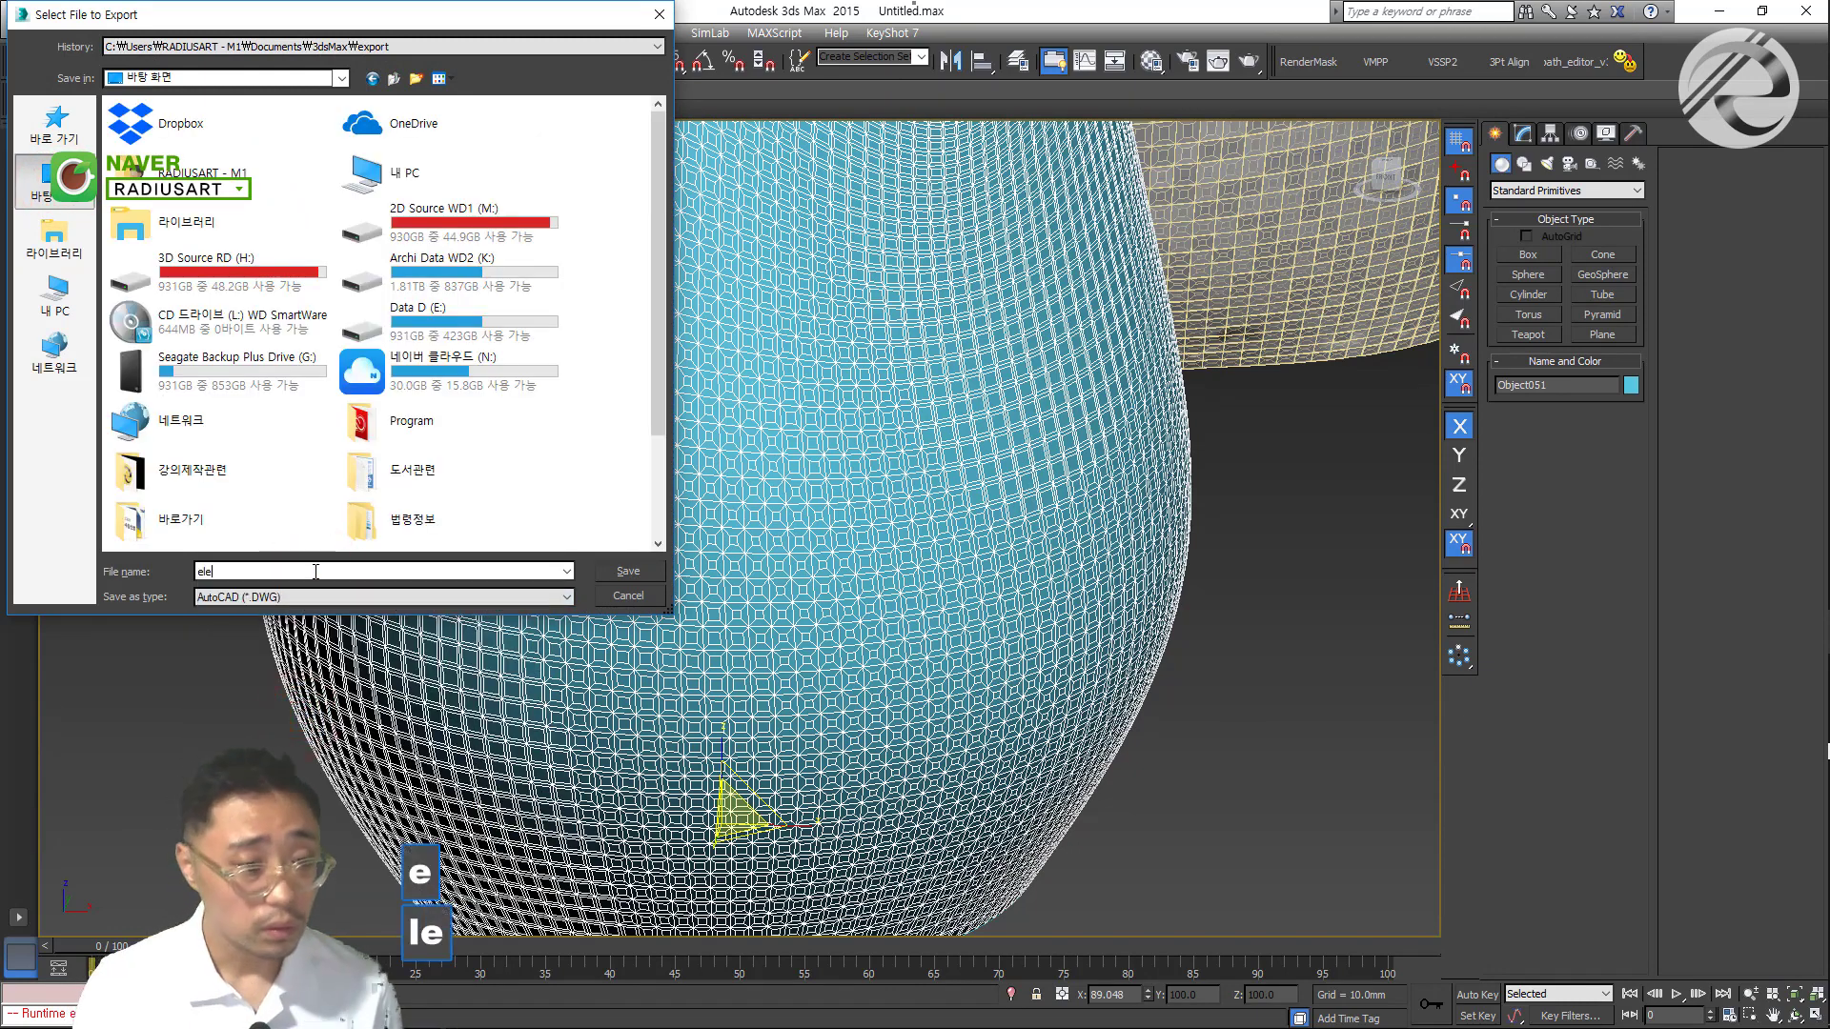
pyautogui.write('vation')
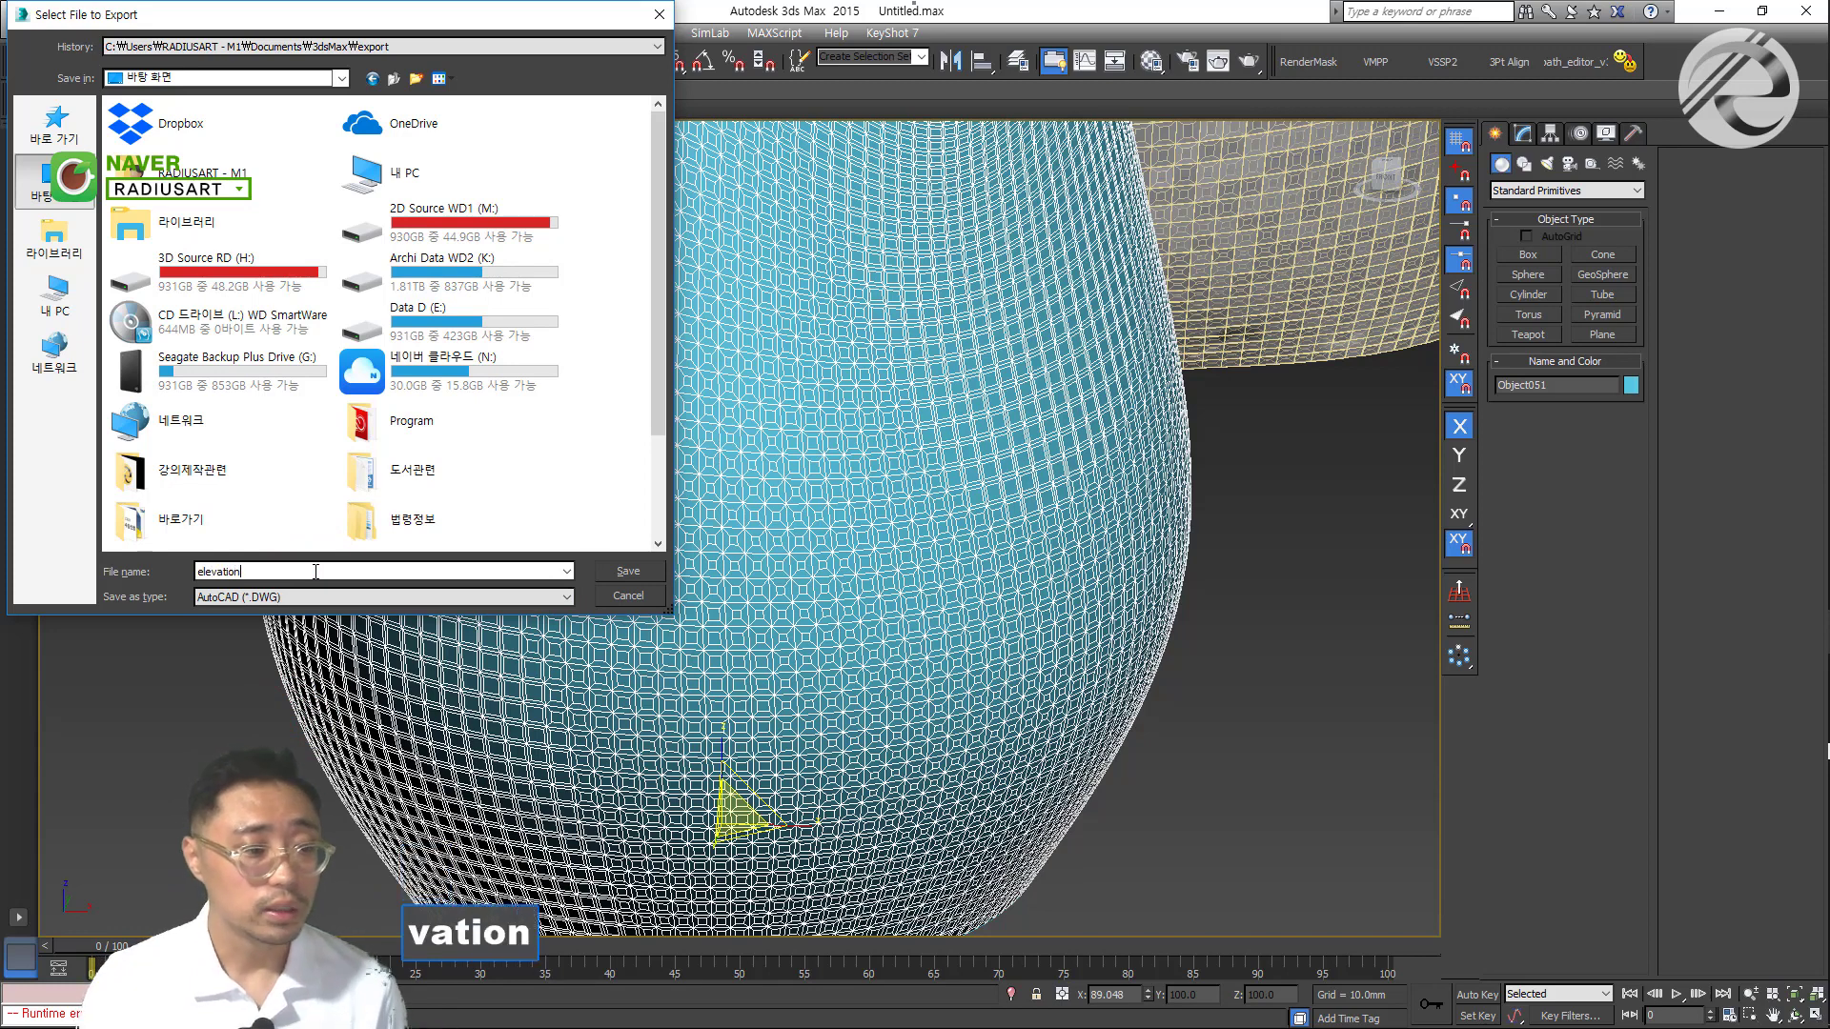
# Try to export only the selected objects in AutoCAD 2007 DWG format with instances converted to blocks
pyautogui.click(609, 571)
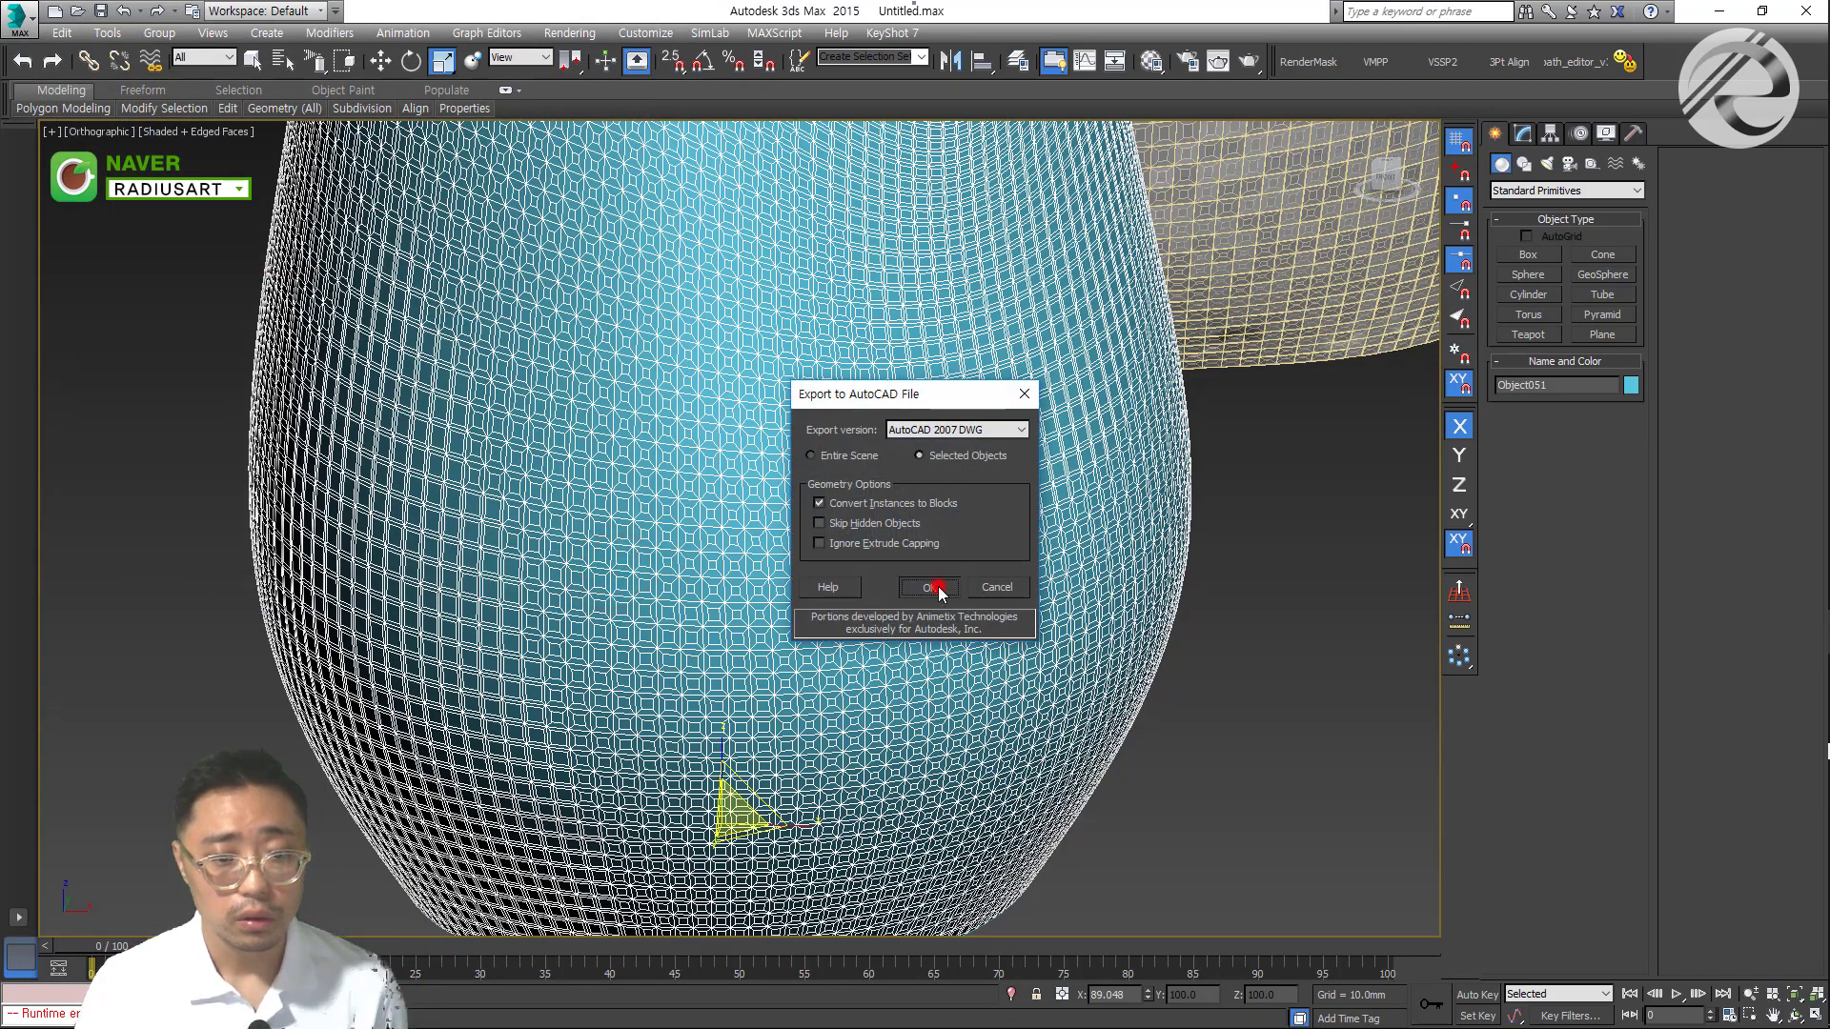
pyautogui.click(937, 588)
pyautogui.press('super')
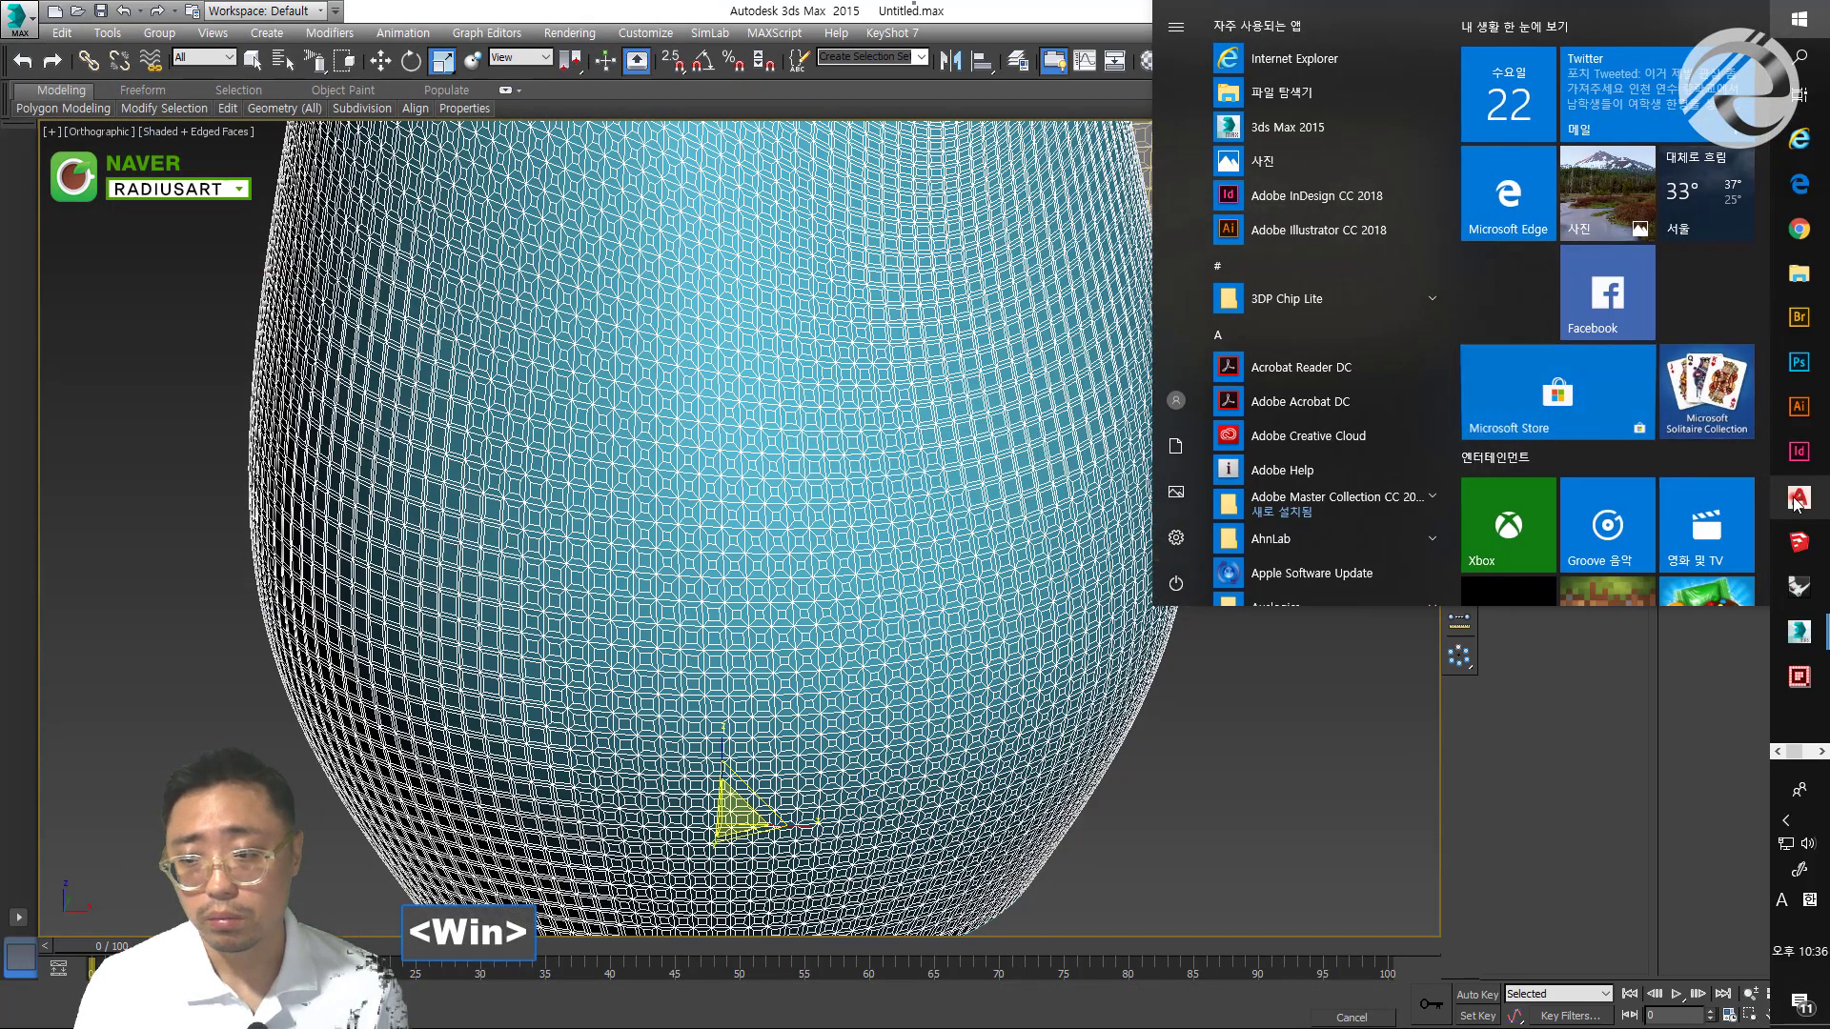
pyautogui.click(1259, 810)
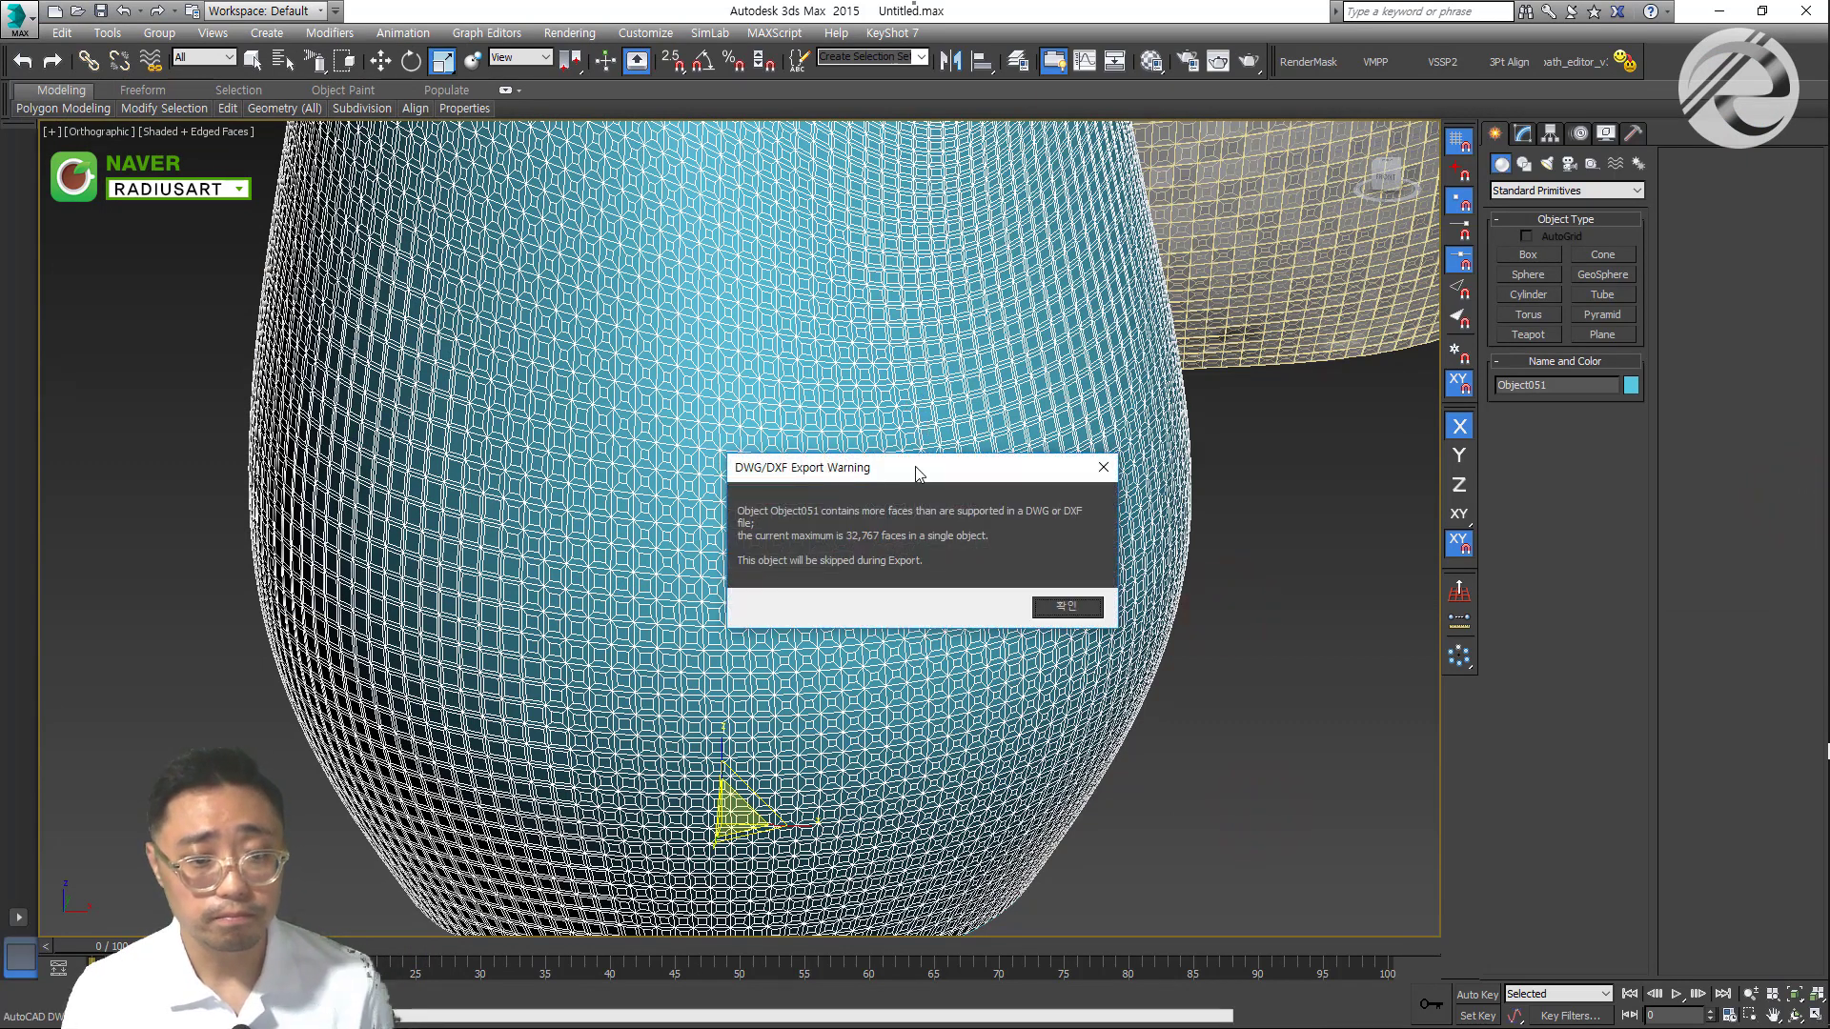
pyautogui.click(1050, 607)
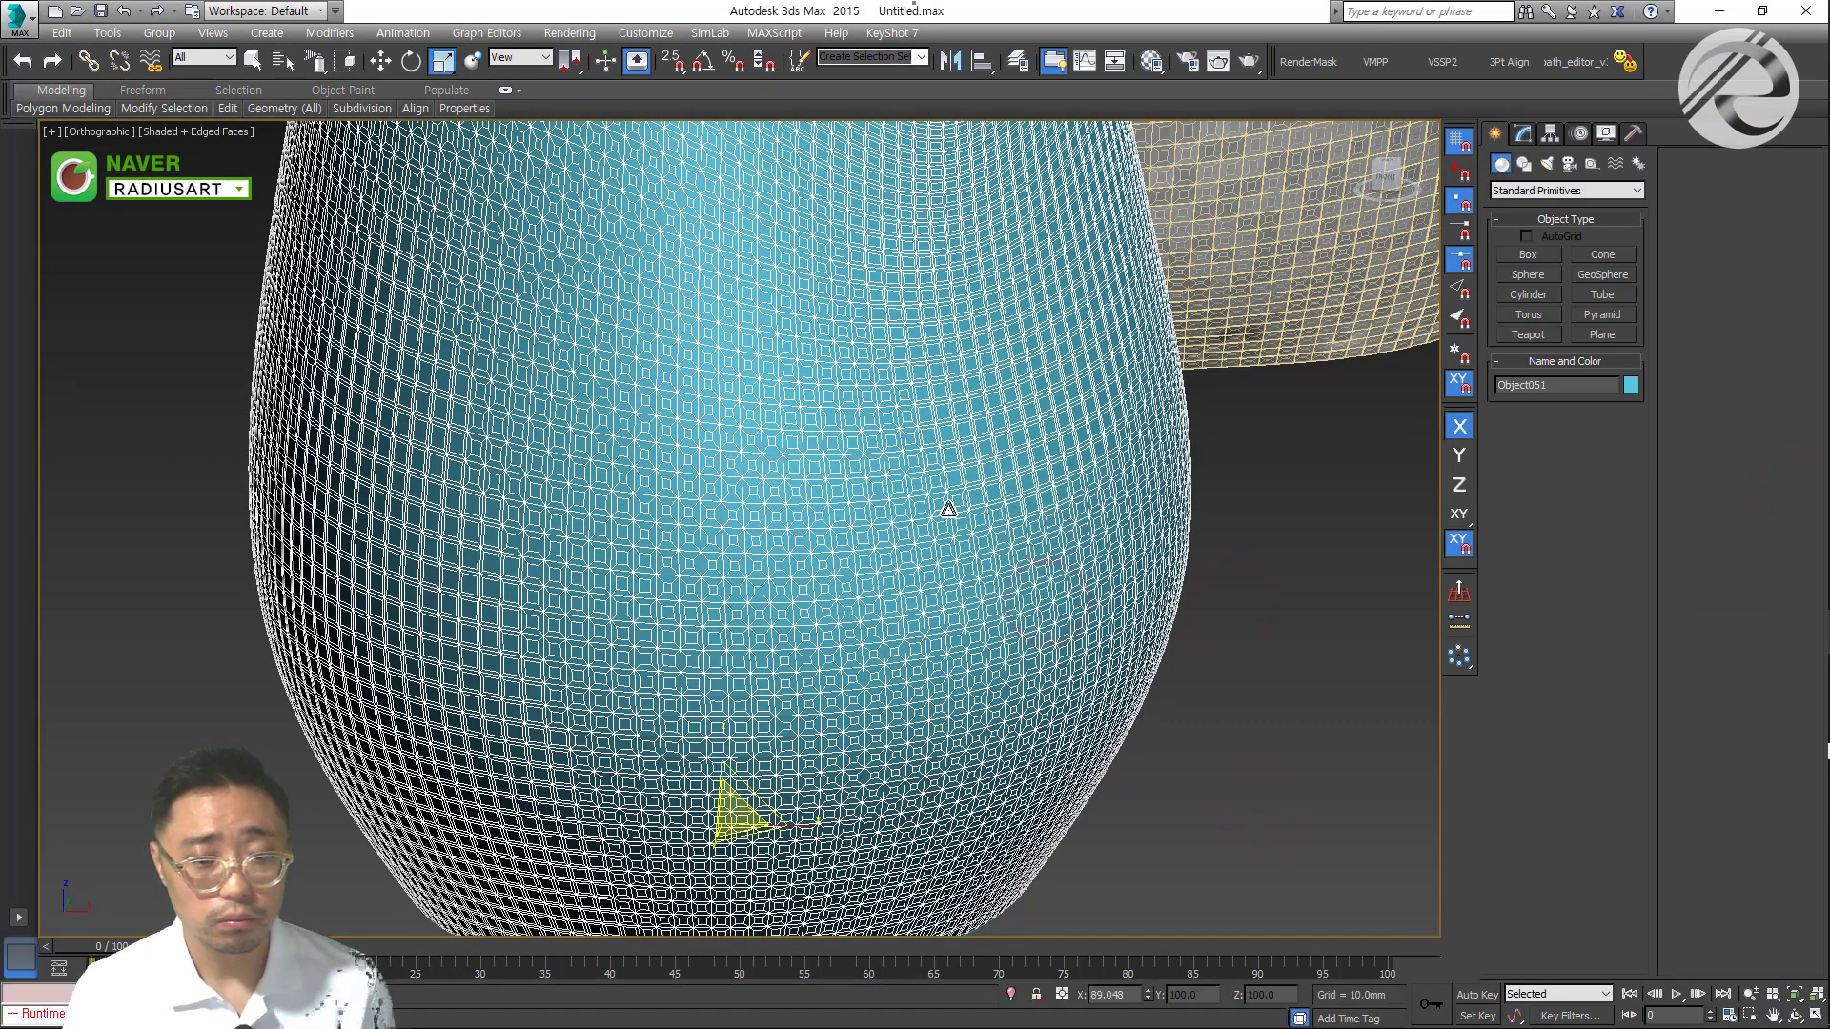
# Copy the panelled facade object along the X axis to the empty area beyond the plain blue tower
pyautogui.scroll(-5, 945, 509)
pyautogui.keyDown('alt'); pyautogui.moveTo(945, 509); pyautogui.dragTo(1134, 667, button='middle'); pyautogui.keyUp('alt')
pyautogui.press('q')
pyautogui.click(1137, 671)
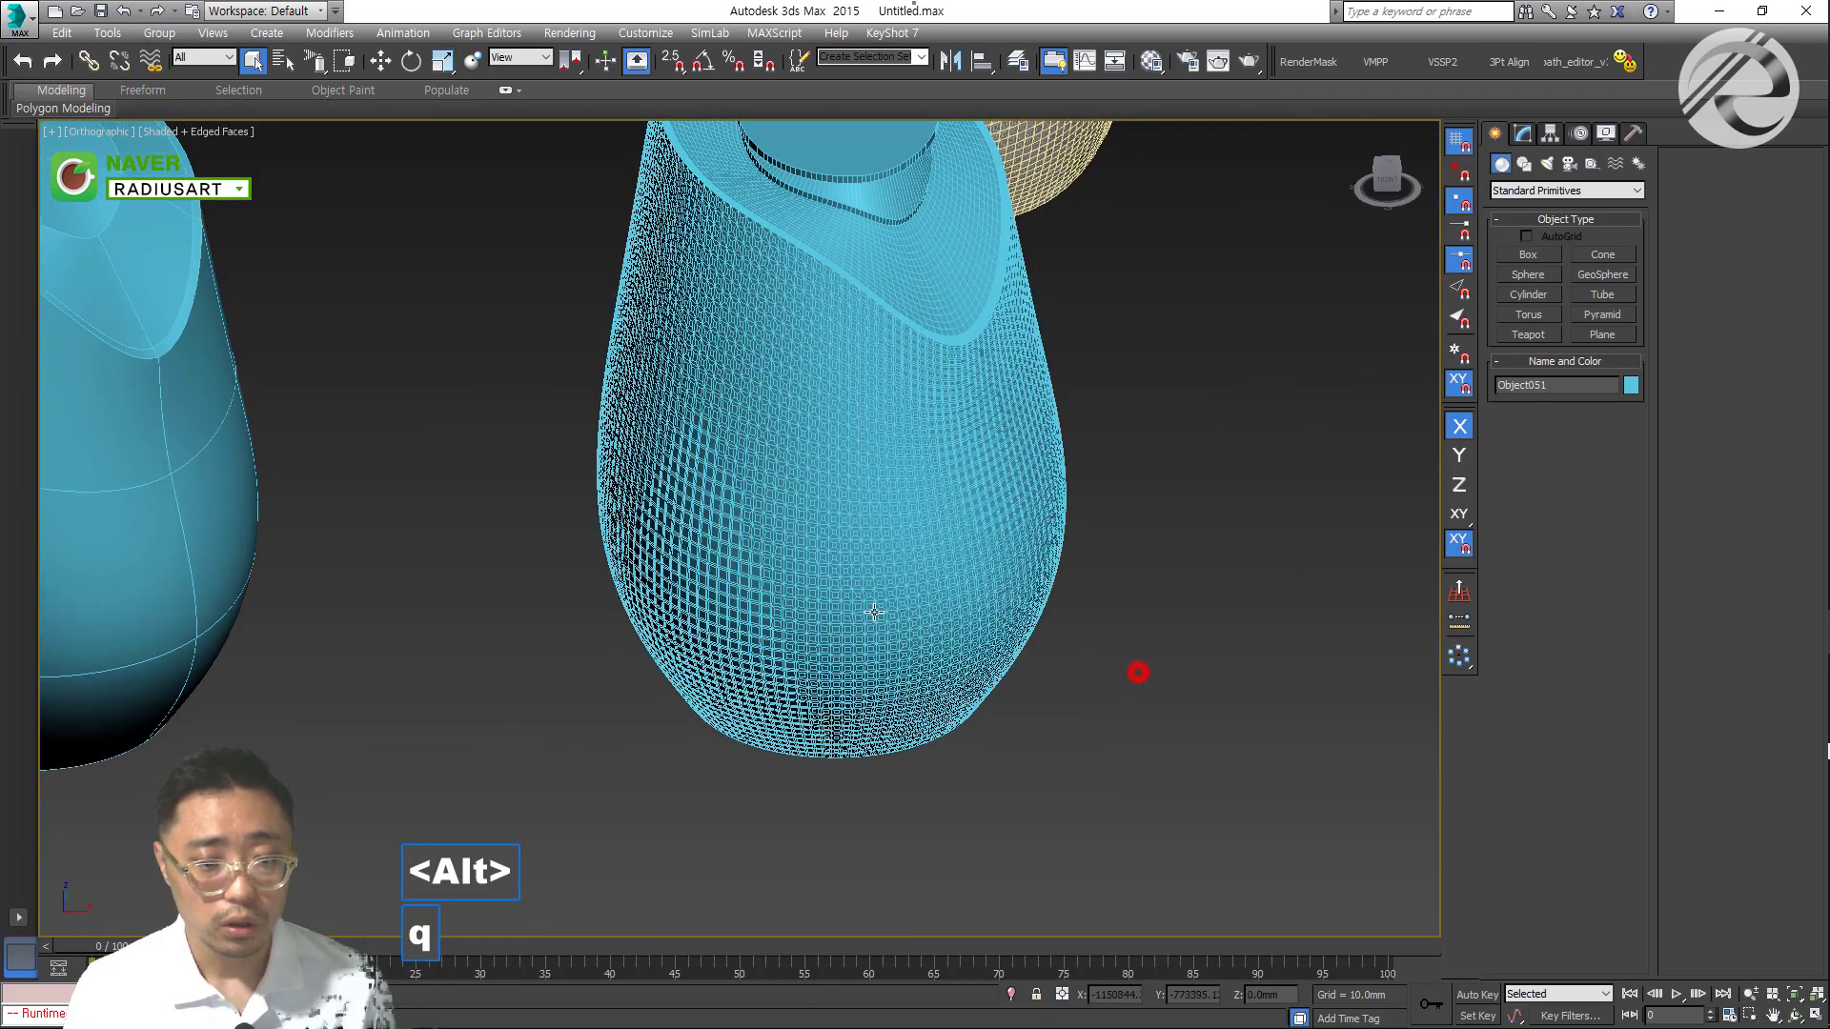
pyautogui.click(865, 601)
pyautogui.press('4')
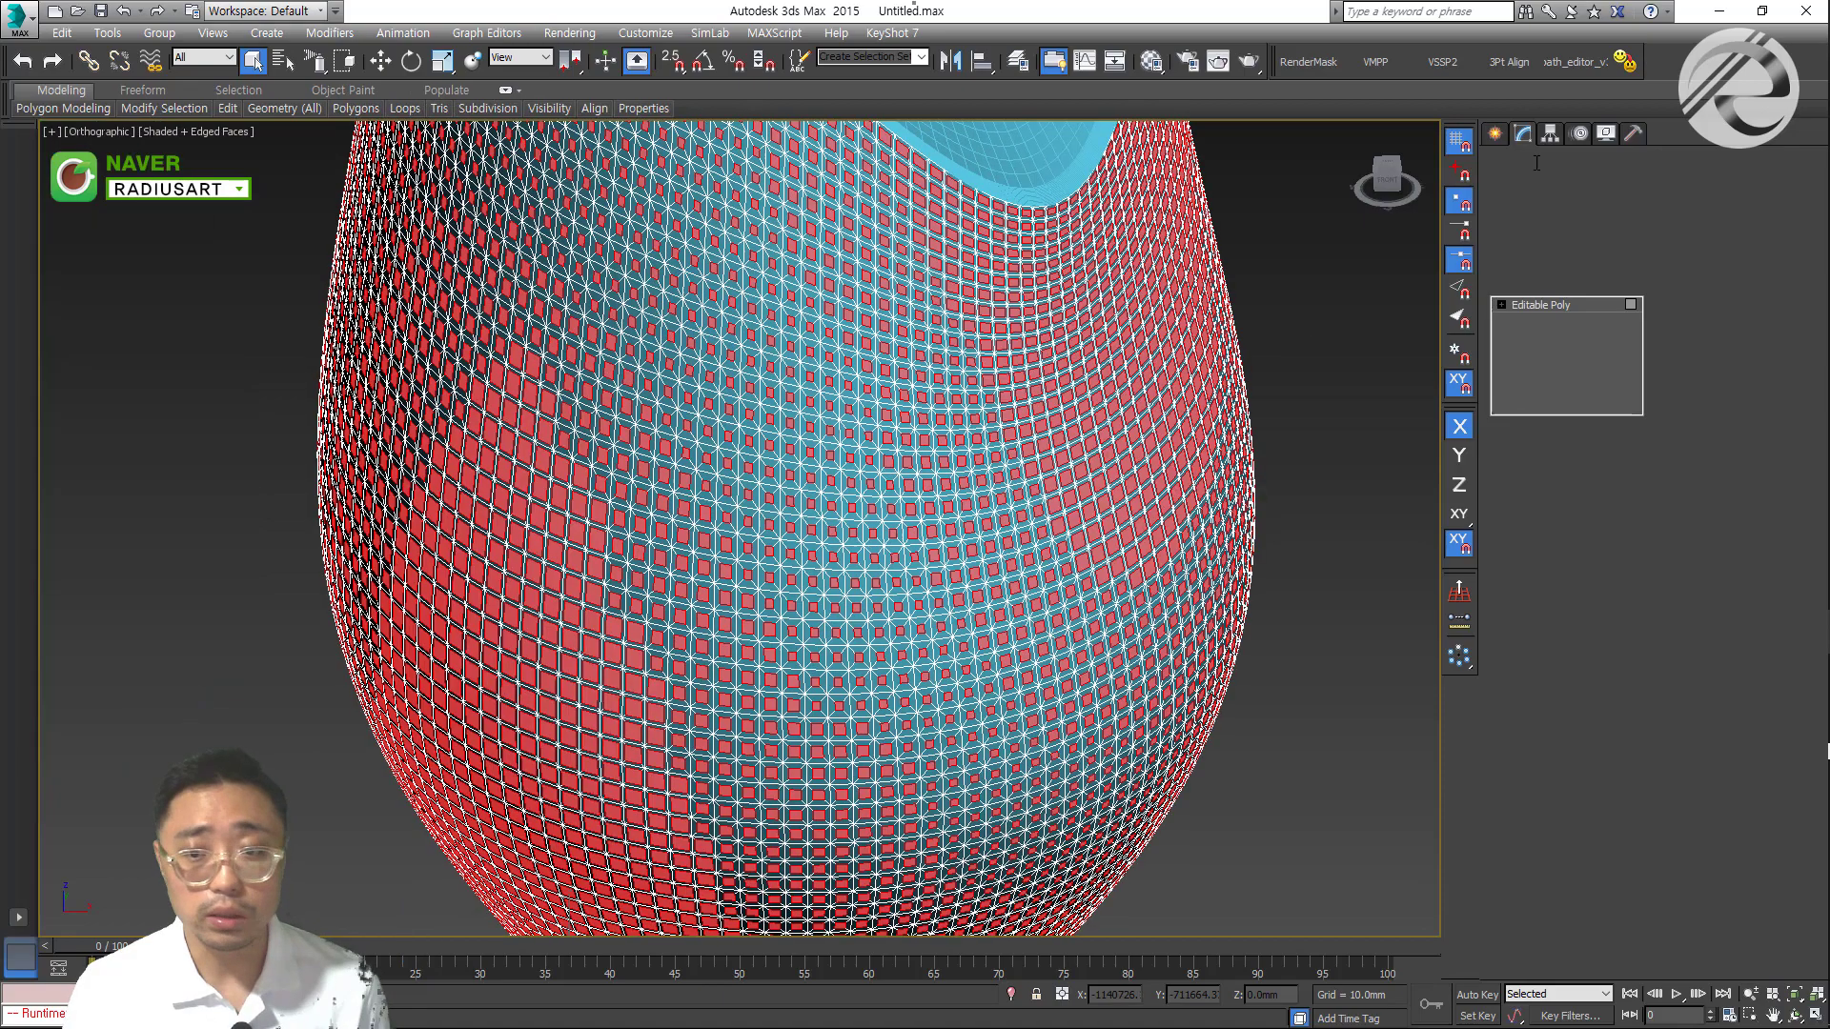
pyautogui.click(1494, 134)
pyautogui.press('w')
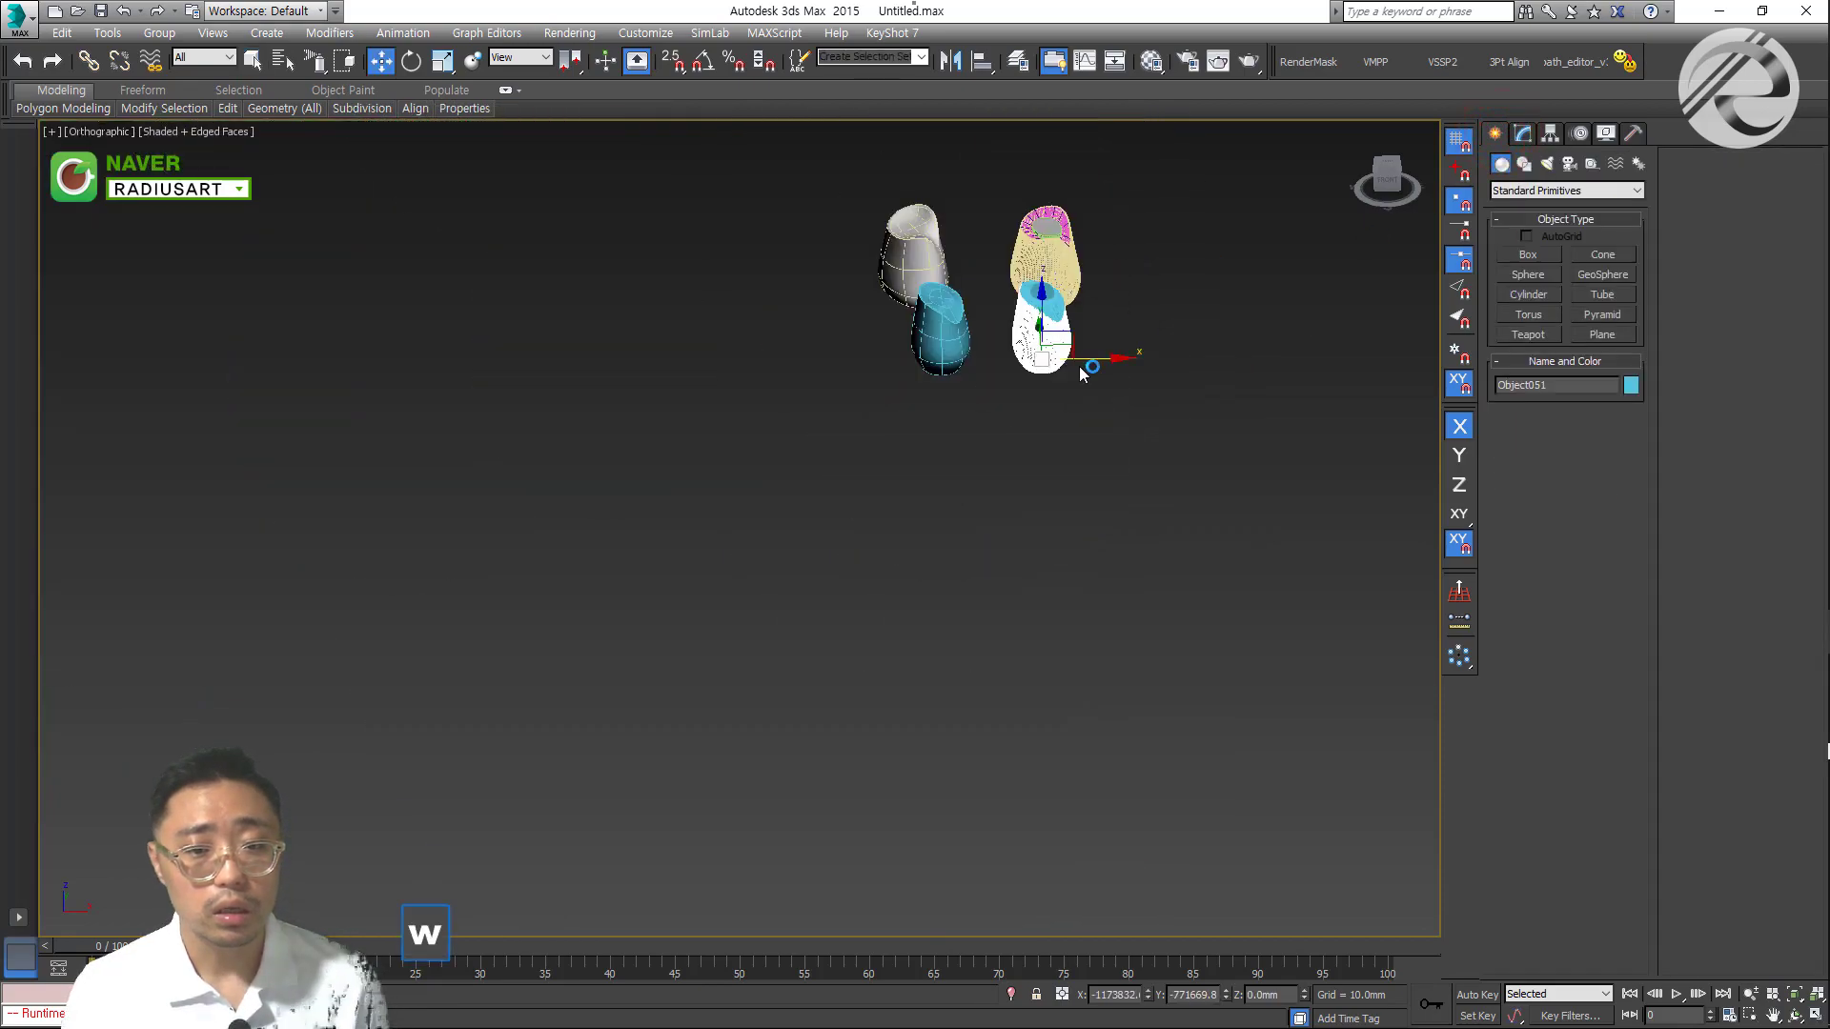
pyautogui.keyDown('shift'); pyautogui.moveTo(1108, 361); pyautogui.dragTo(824, 361); pyautogui.keyUp('shift')
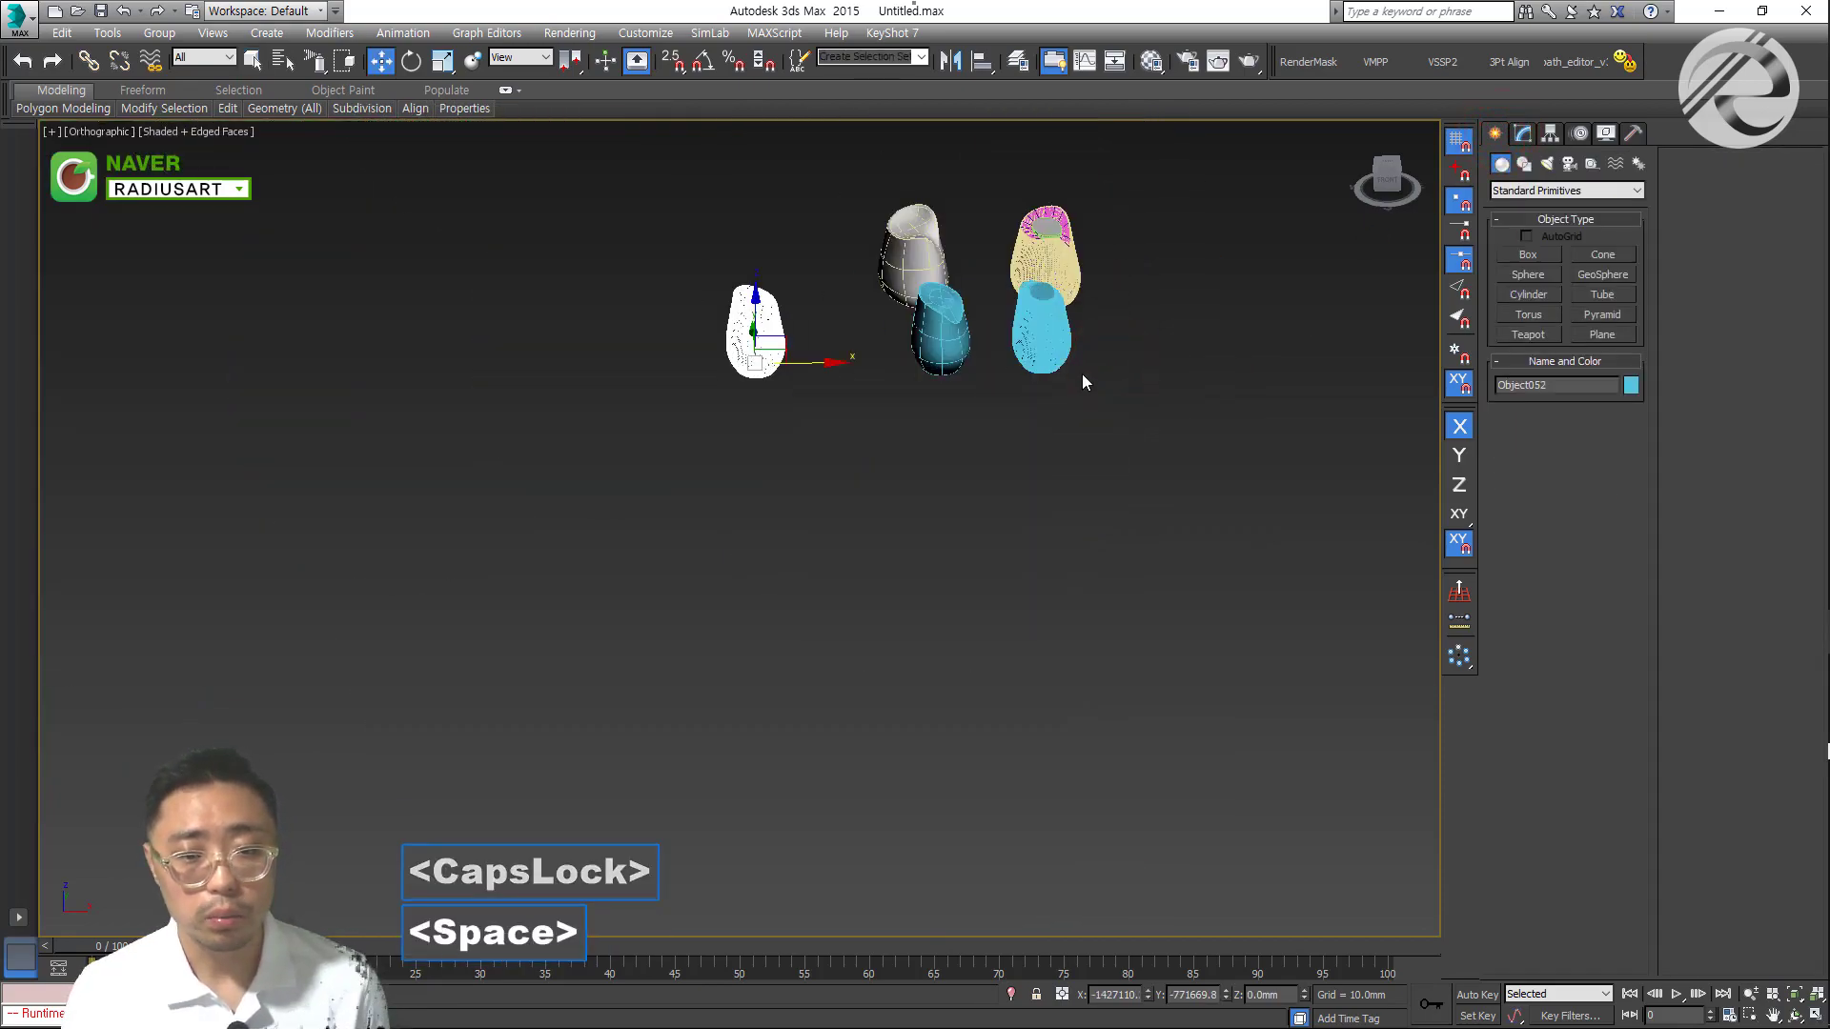
pyautogui.press('space')
# Delete the selected inset panel polygons of the original facade object to open the panels, and leave polygon editing
pyautogui.scroll(5, 1069, 468)
pyautogui.scroll(3, 1048, 448)
pyautogui.click(980, 355)
pyautogui.press('4')
pyautogui.scroll(5, 992, 400)
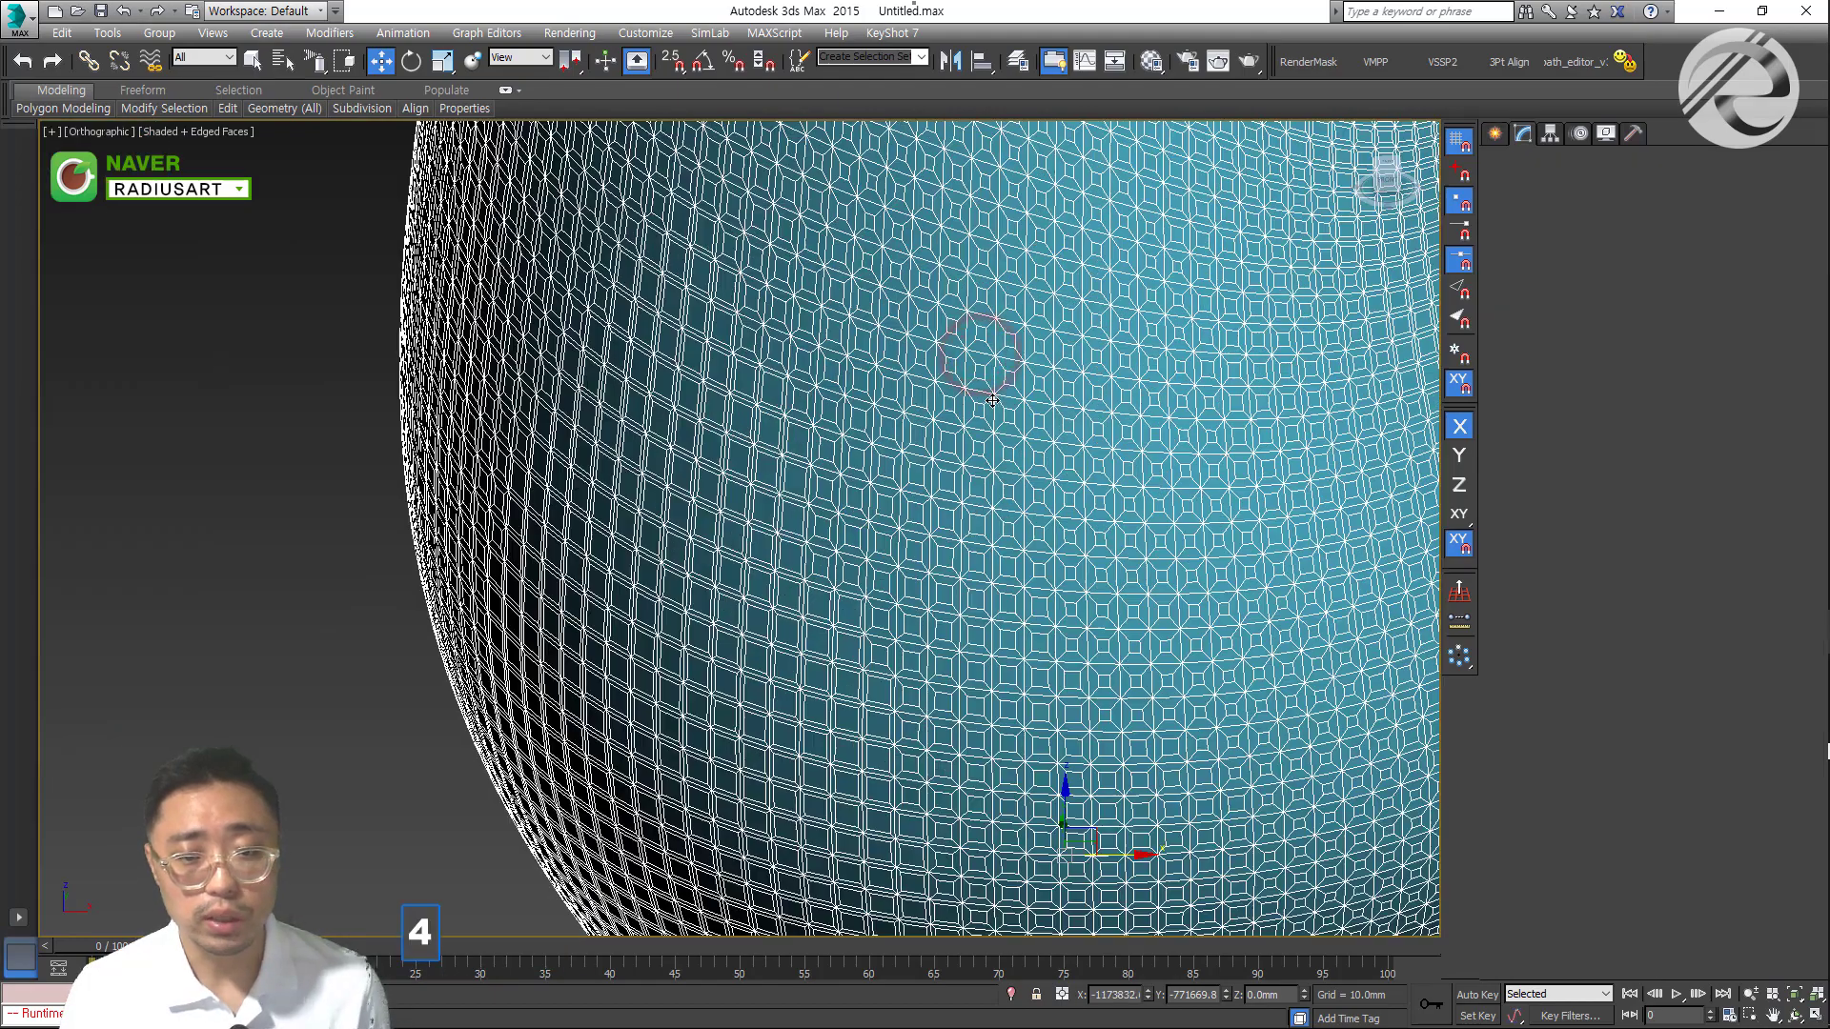
pyautogui.click(1039, 346)
pyautogui.scroll(-5, 1010, 382)
pyautogui.press('Delete')
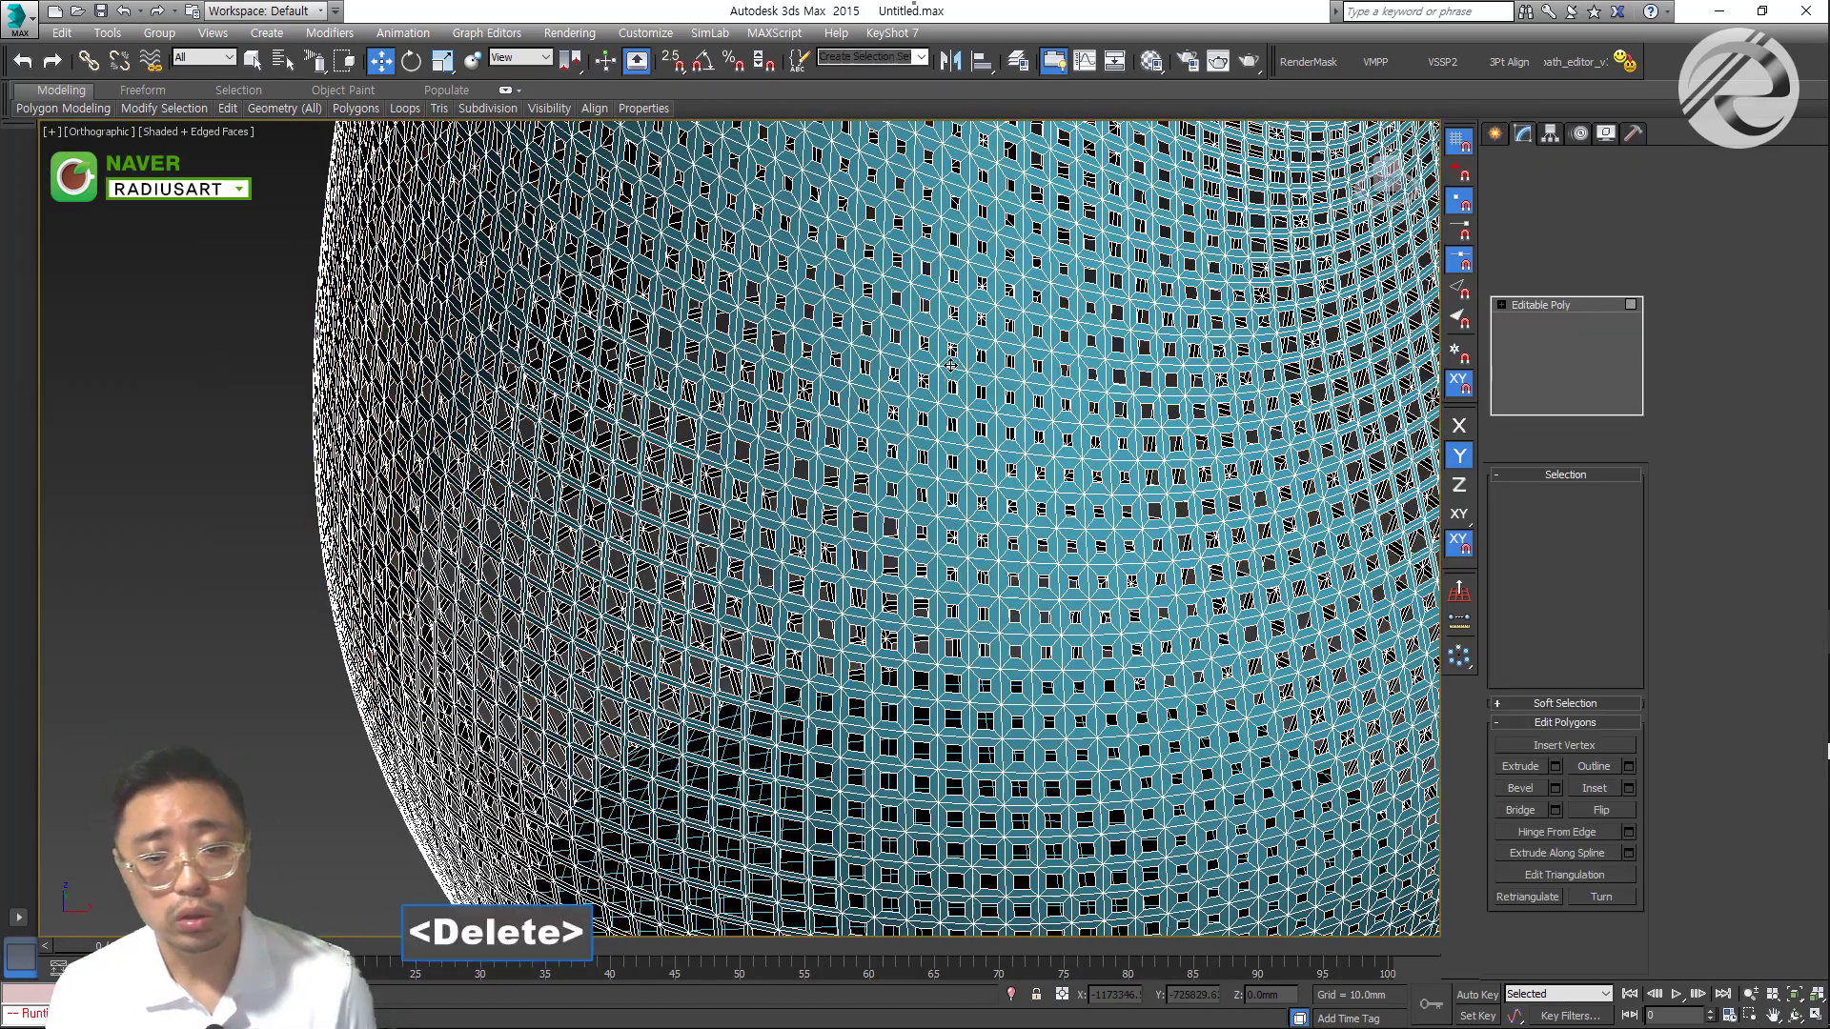
pyautogui.scroll(-5, 1008, 393)
pyautogui.scroll(8, 1008, 394)
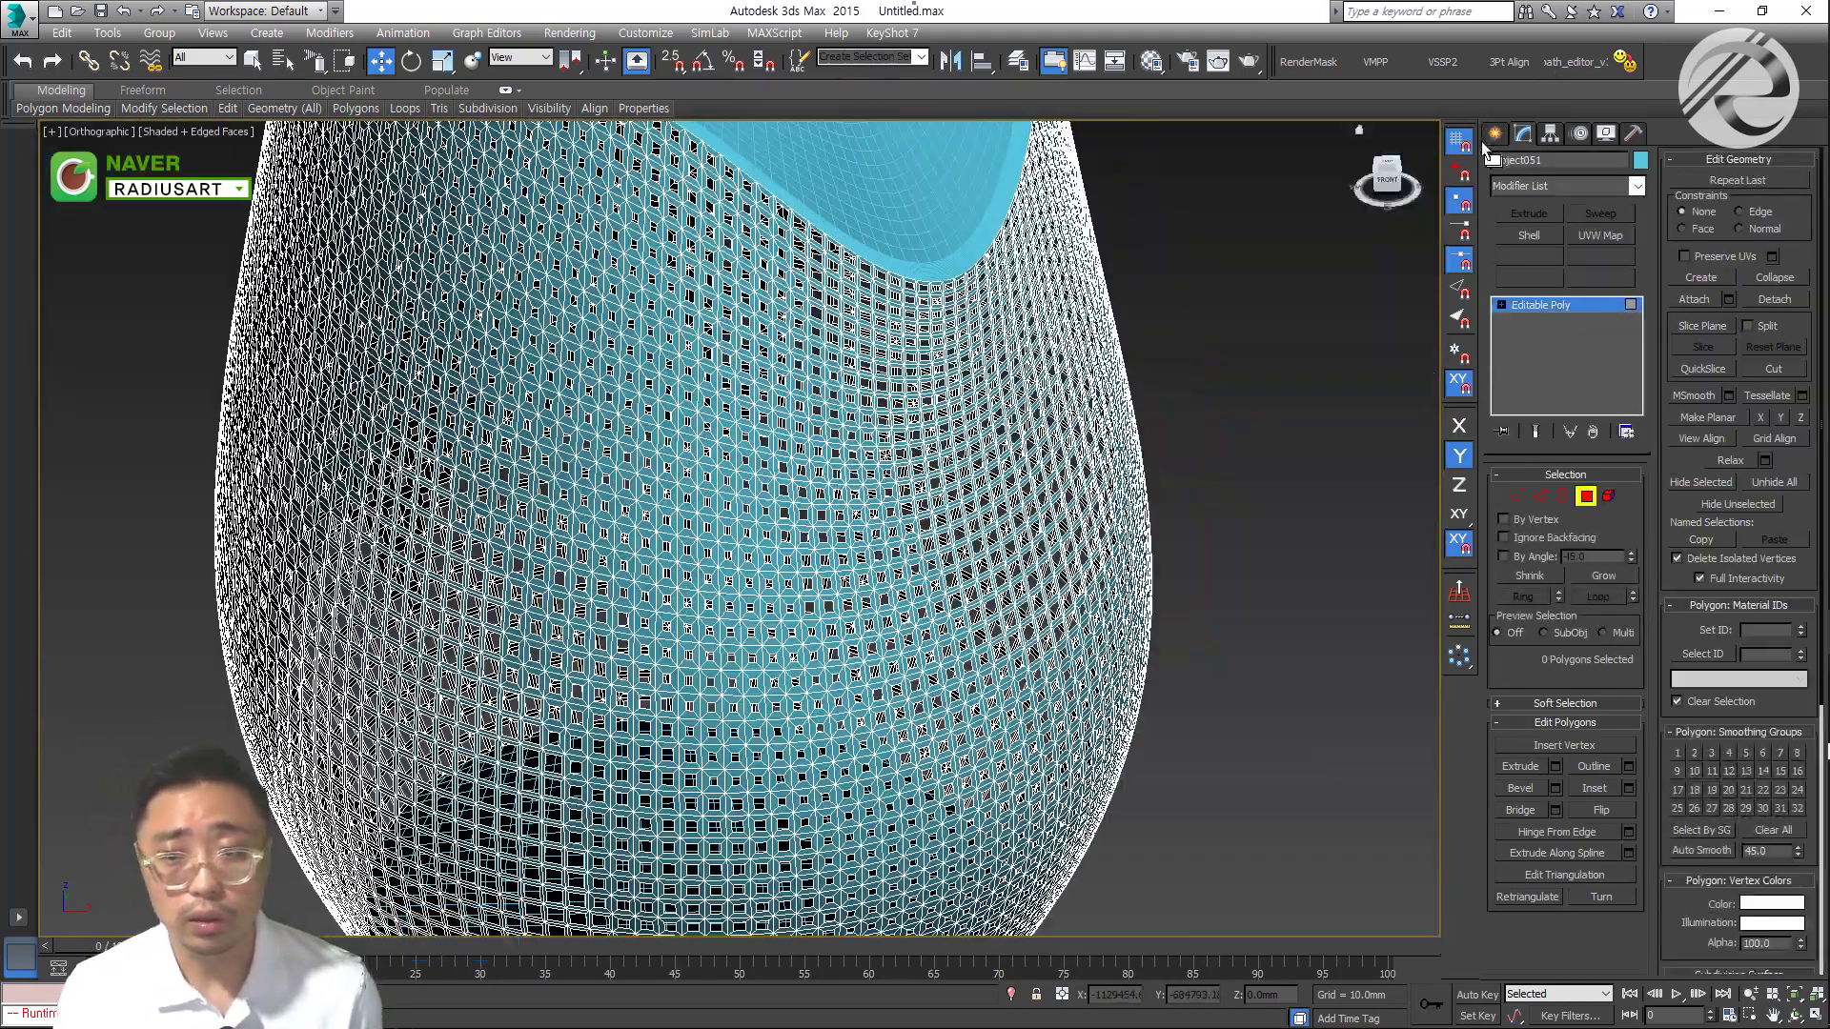
pyautogui.click(1494, 136)
# Try hiding the solid gridded facade surface, undo that, and recolour the surface dark crimson
pyautogui.click(1365, 375)
pyautogui.keyDown('alt'); pyautogui.moveTo(1366, 376); pyautogui.dragTo(629, 339, button='middle'); pyautogui.keyUp('alt')
pyautogui.click(604, 286)
pyautogui.scroll(-3, 638, 337)
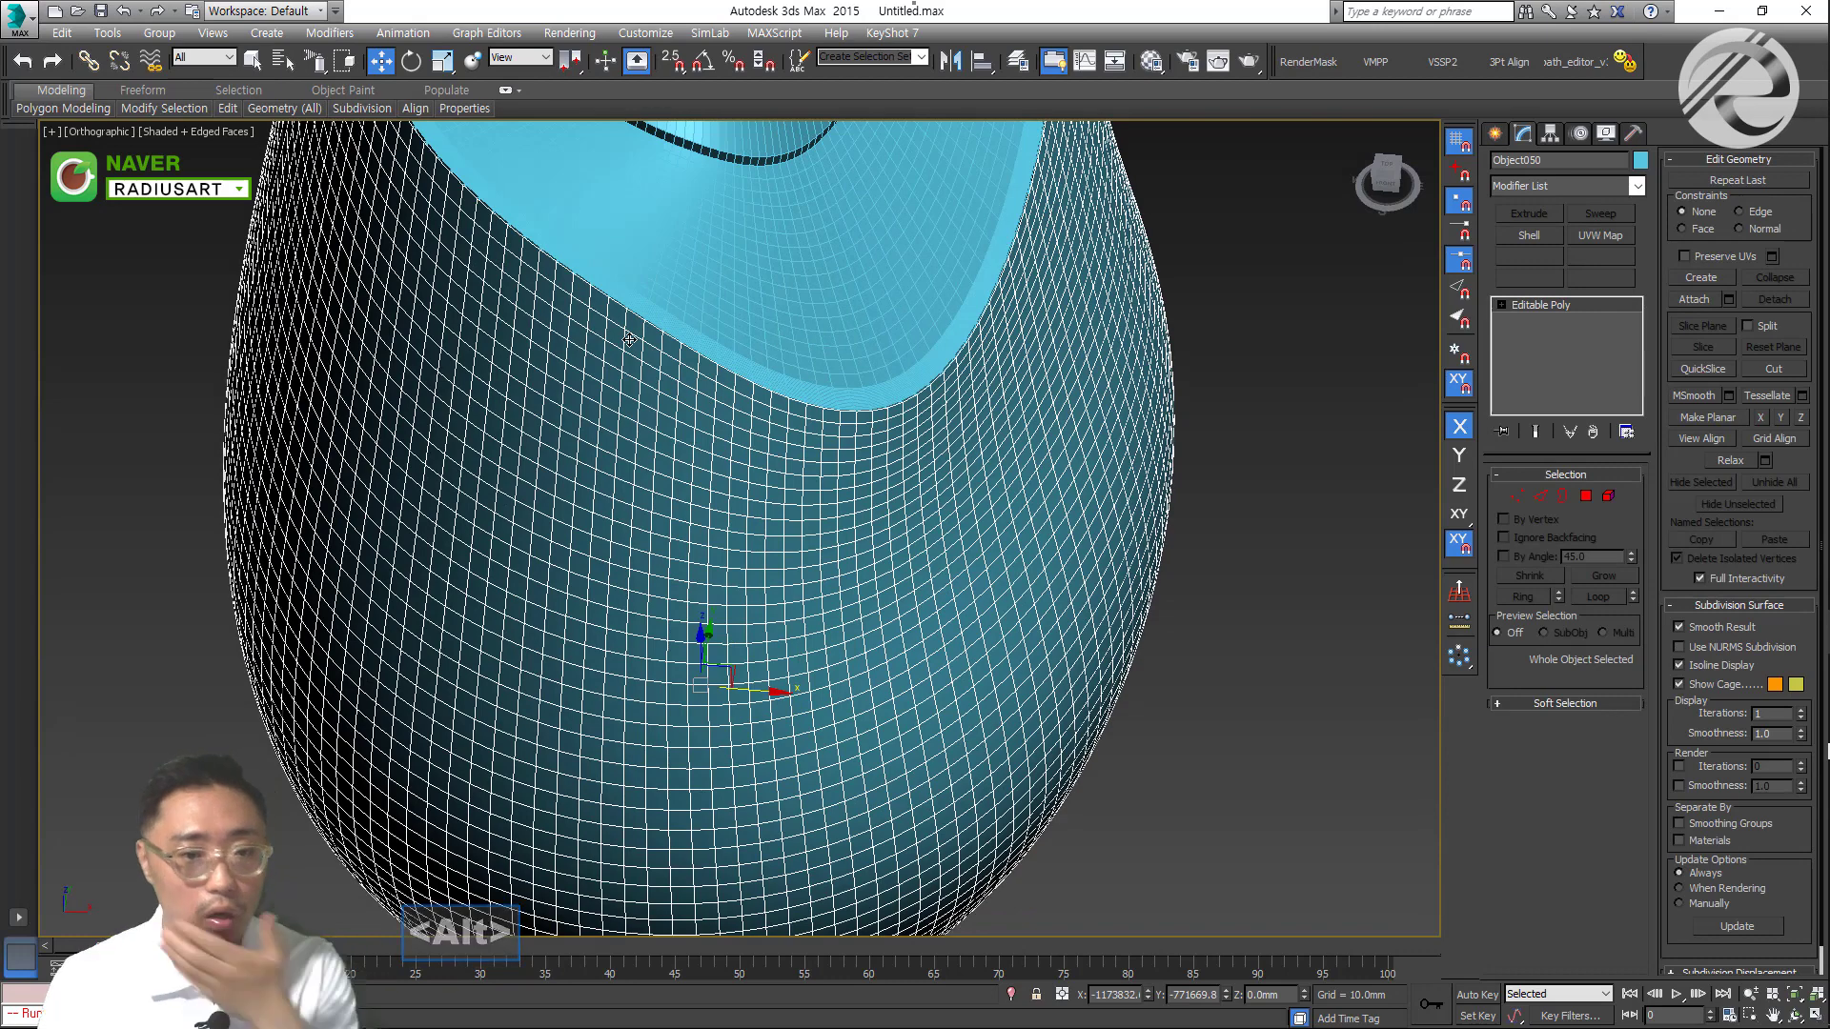
pyautogui.rightClick(629, 333)
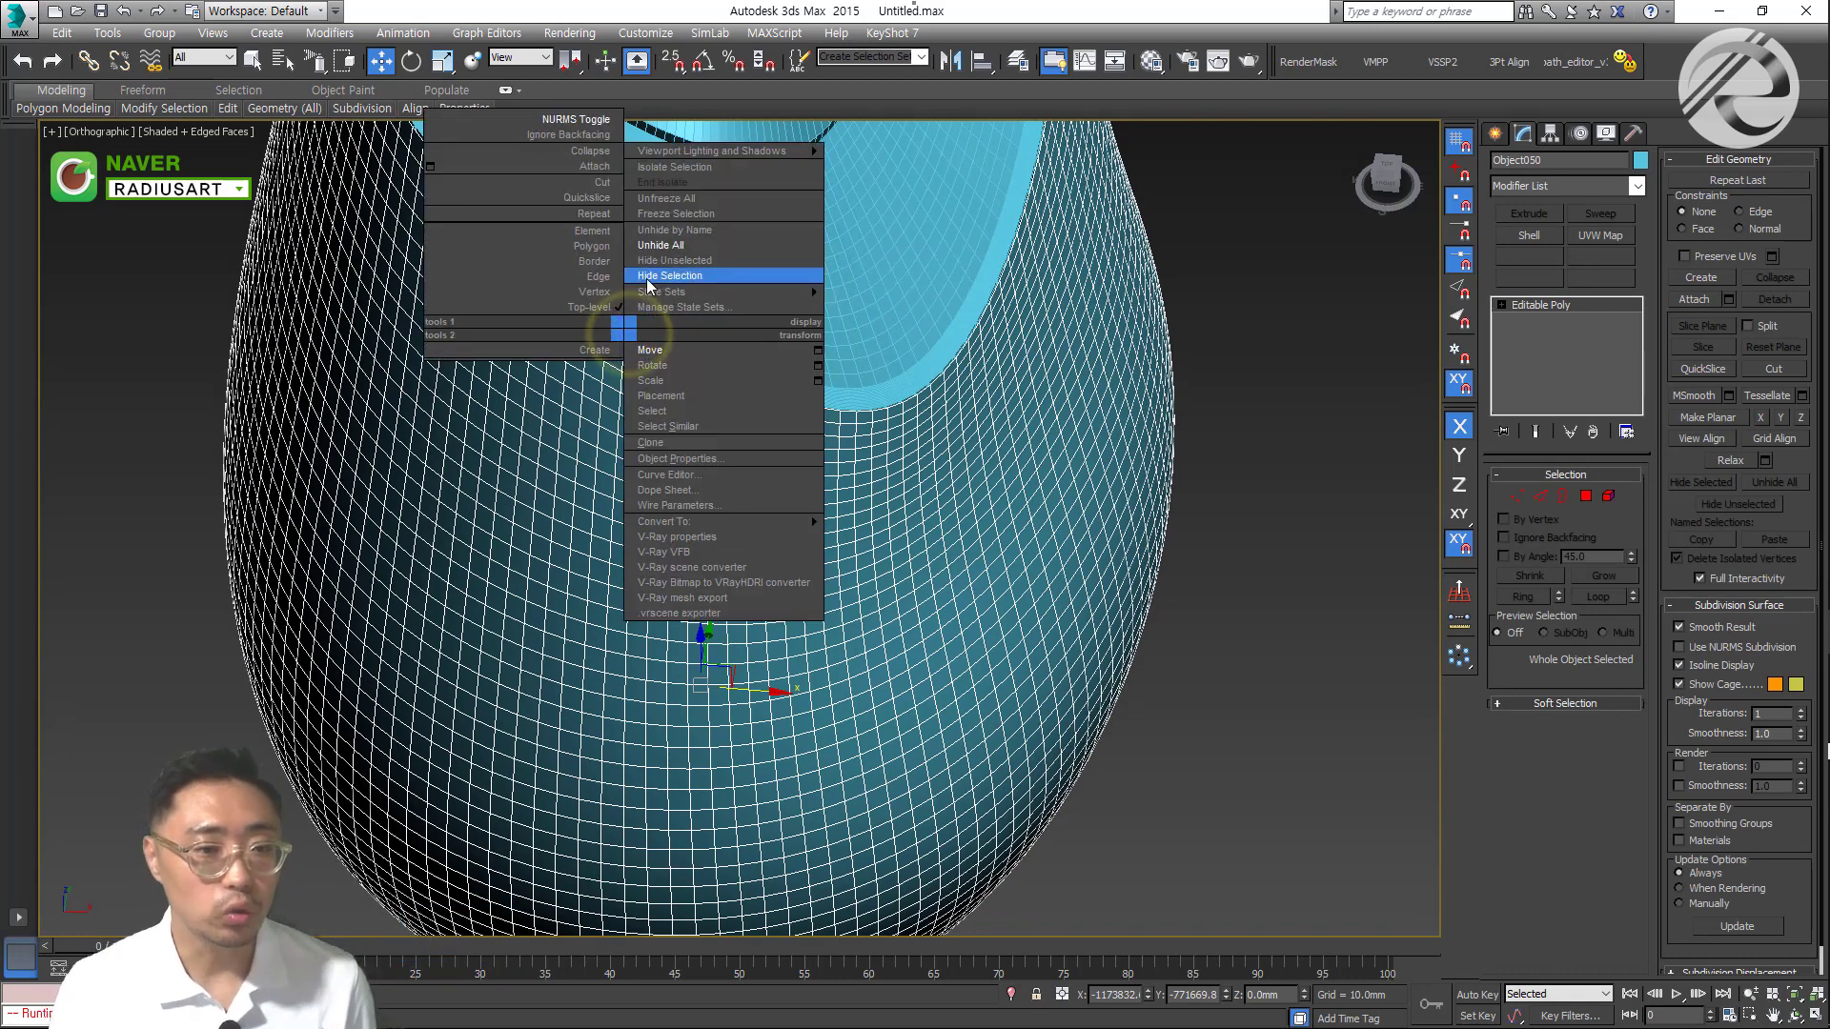
pyautogui.click(646, 276)
pyautogui.hotkey('ctrl', 'z')
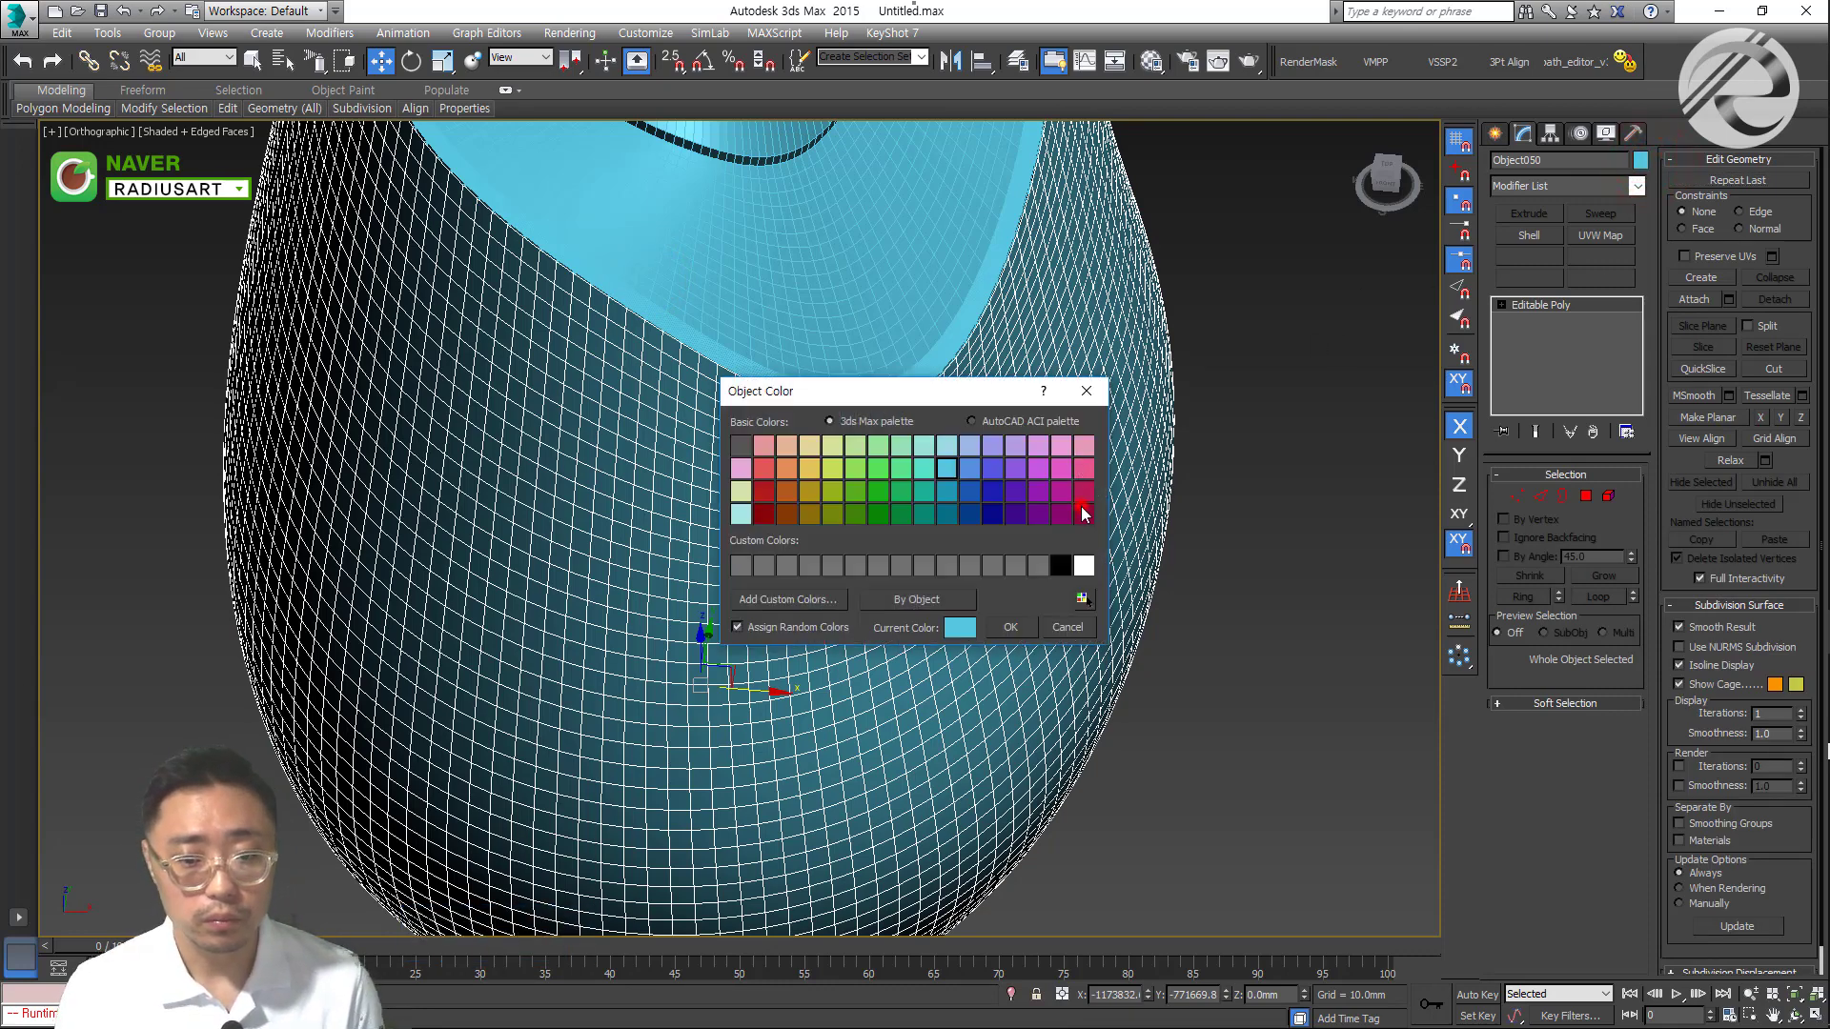
pyautogui.click(1248, 752)
pyautogui.keyDown('alt'); pyautogui.moveTo(716, 584); pyautogui.dragTo(678, 450, button='middle'); pyautogui.keyUp('alt')
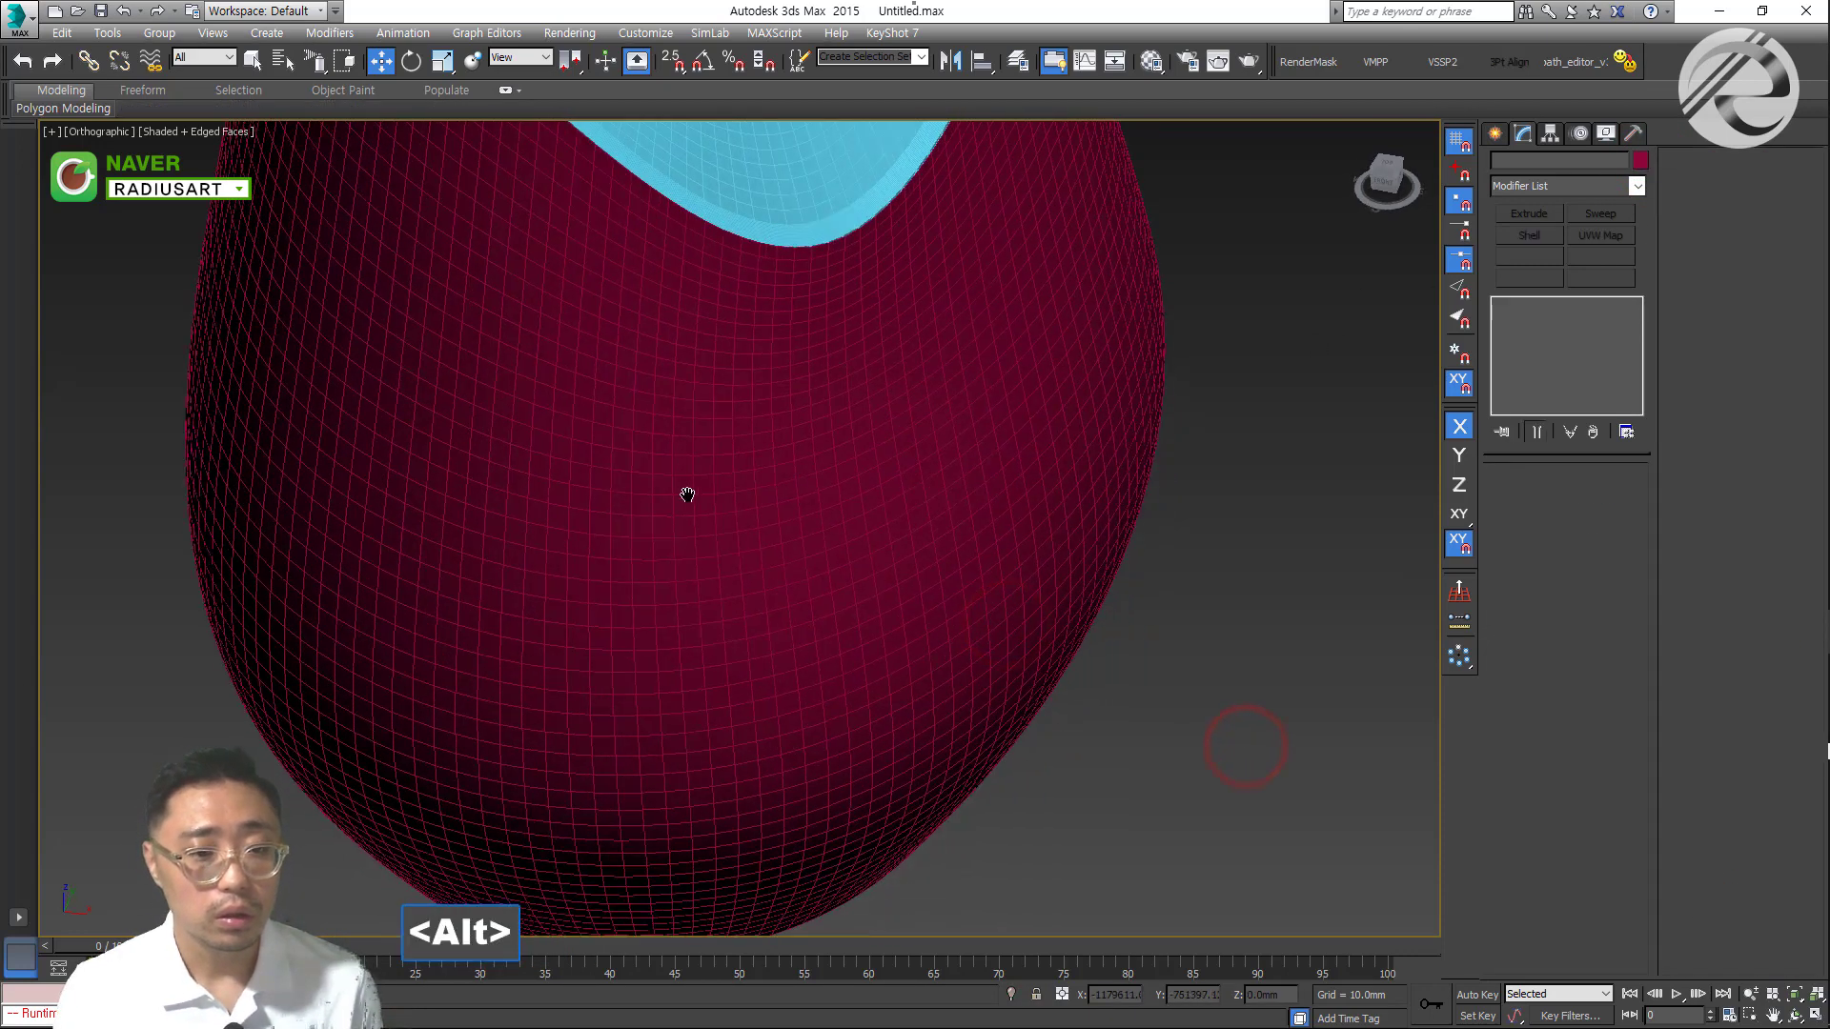
# Examine the overlapping edges of the crimson surface and the panelled facade in wireframe, and restore shaded display
pyautogui.press('F3')
pyautogui.scroll(5, 643, 232)
pyautogui.scroll(2, 643, 232)
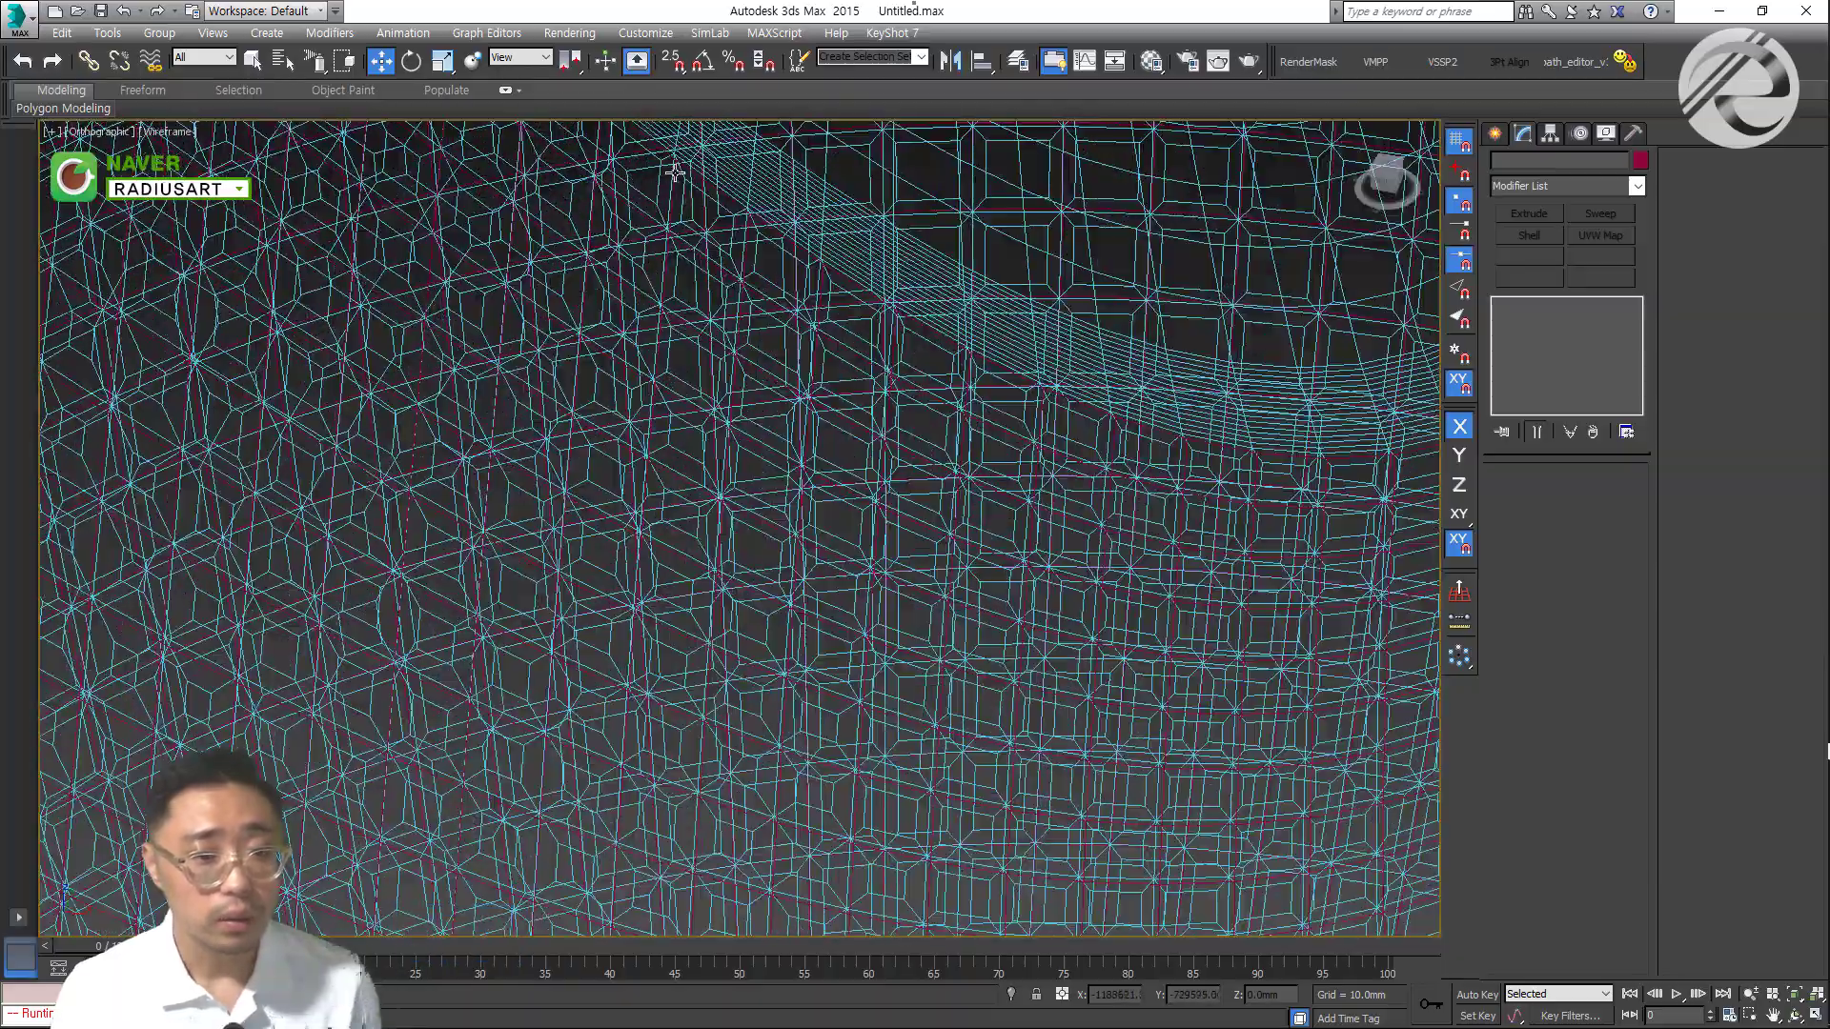
pyautogui.scroll(-2, 667, 216)
pyautogui.scroll(-5, 729, 293)
pyautogui.keyDown('alt'); pyautogui.moveTo(675, 355); pyautogui.dragTo(640, 410, button='middle'); pyautogui.keyUp('alt')
pyautogui.press('F3')
pyautogui.click(746, 317)
pyautogui.scroll(-2, 781, 324)
pyautogui.keyDown('alt'); pyautogui.moveTo(782, 324); pyautogui.dragTo(568, 555, button='middle'); pyautogui.keyUp('alt')
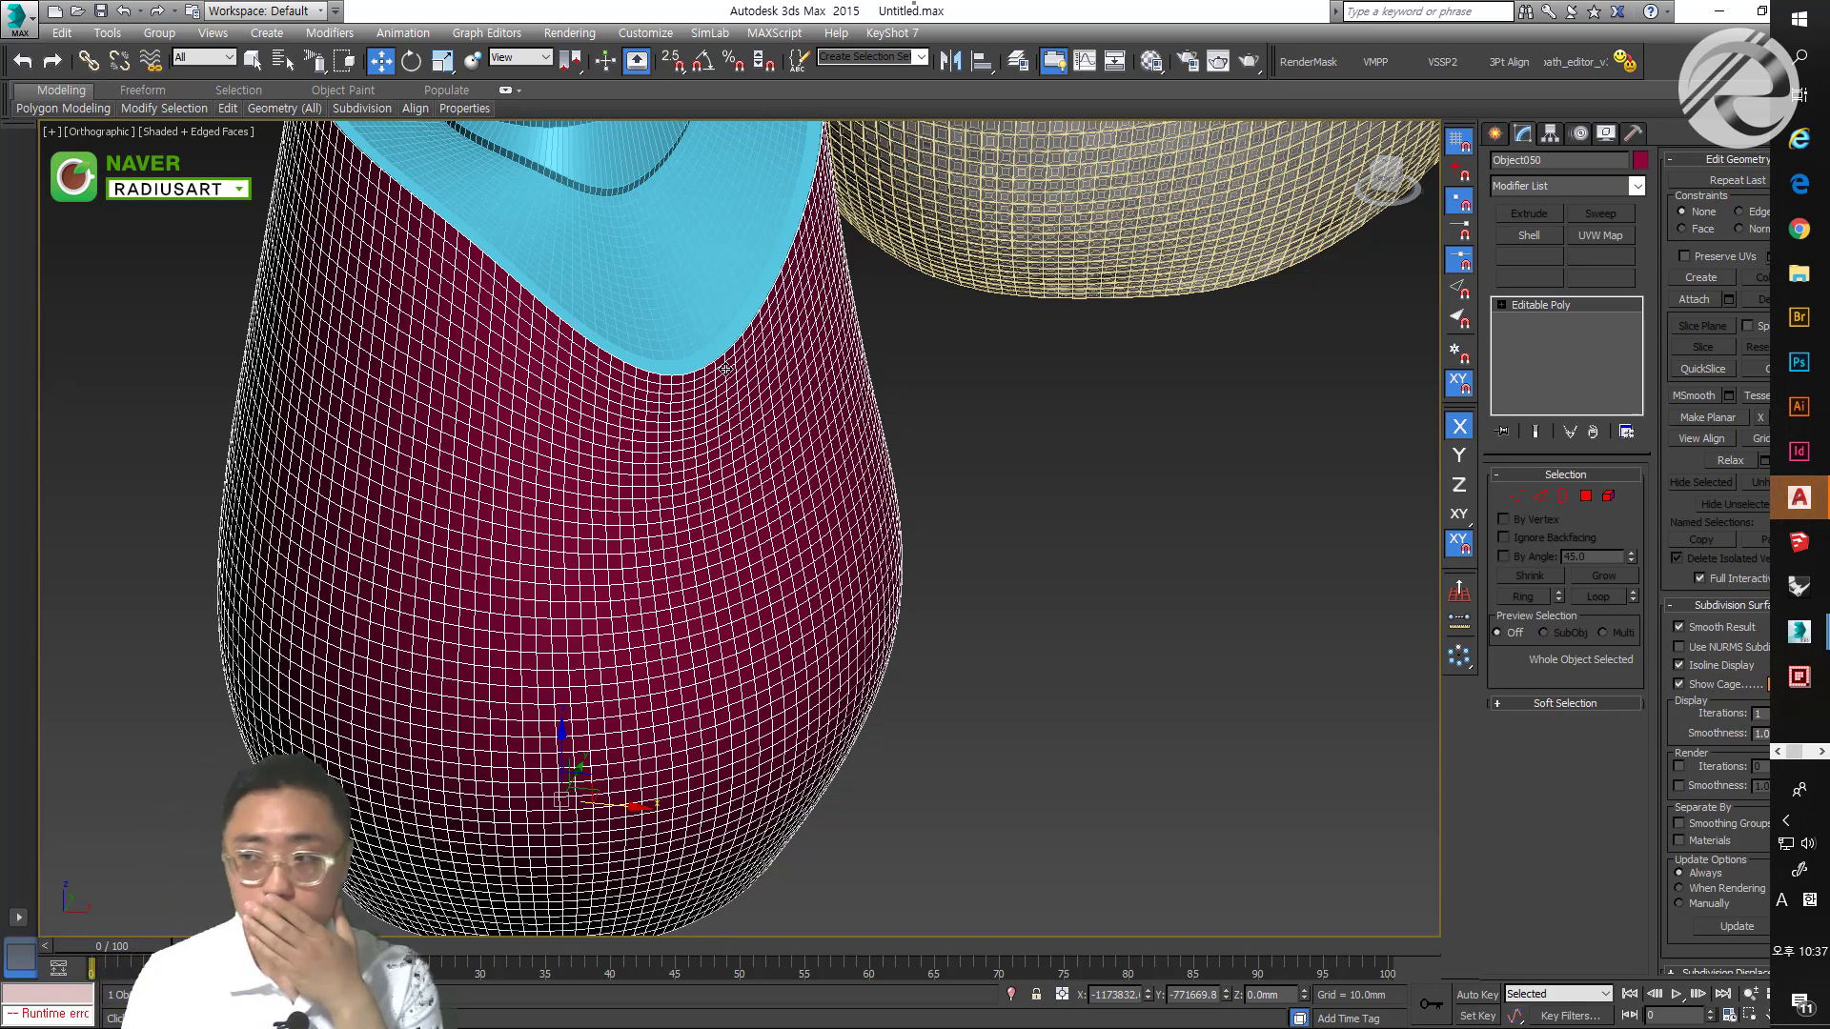
pyautogui.press('Return')
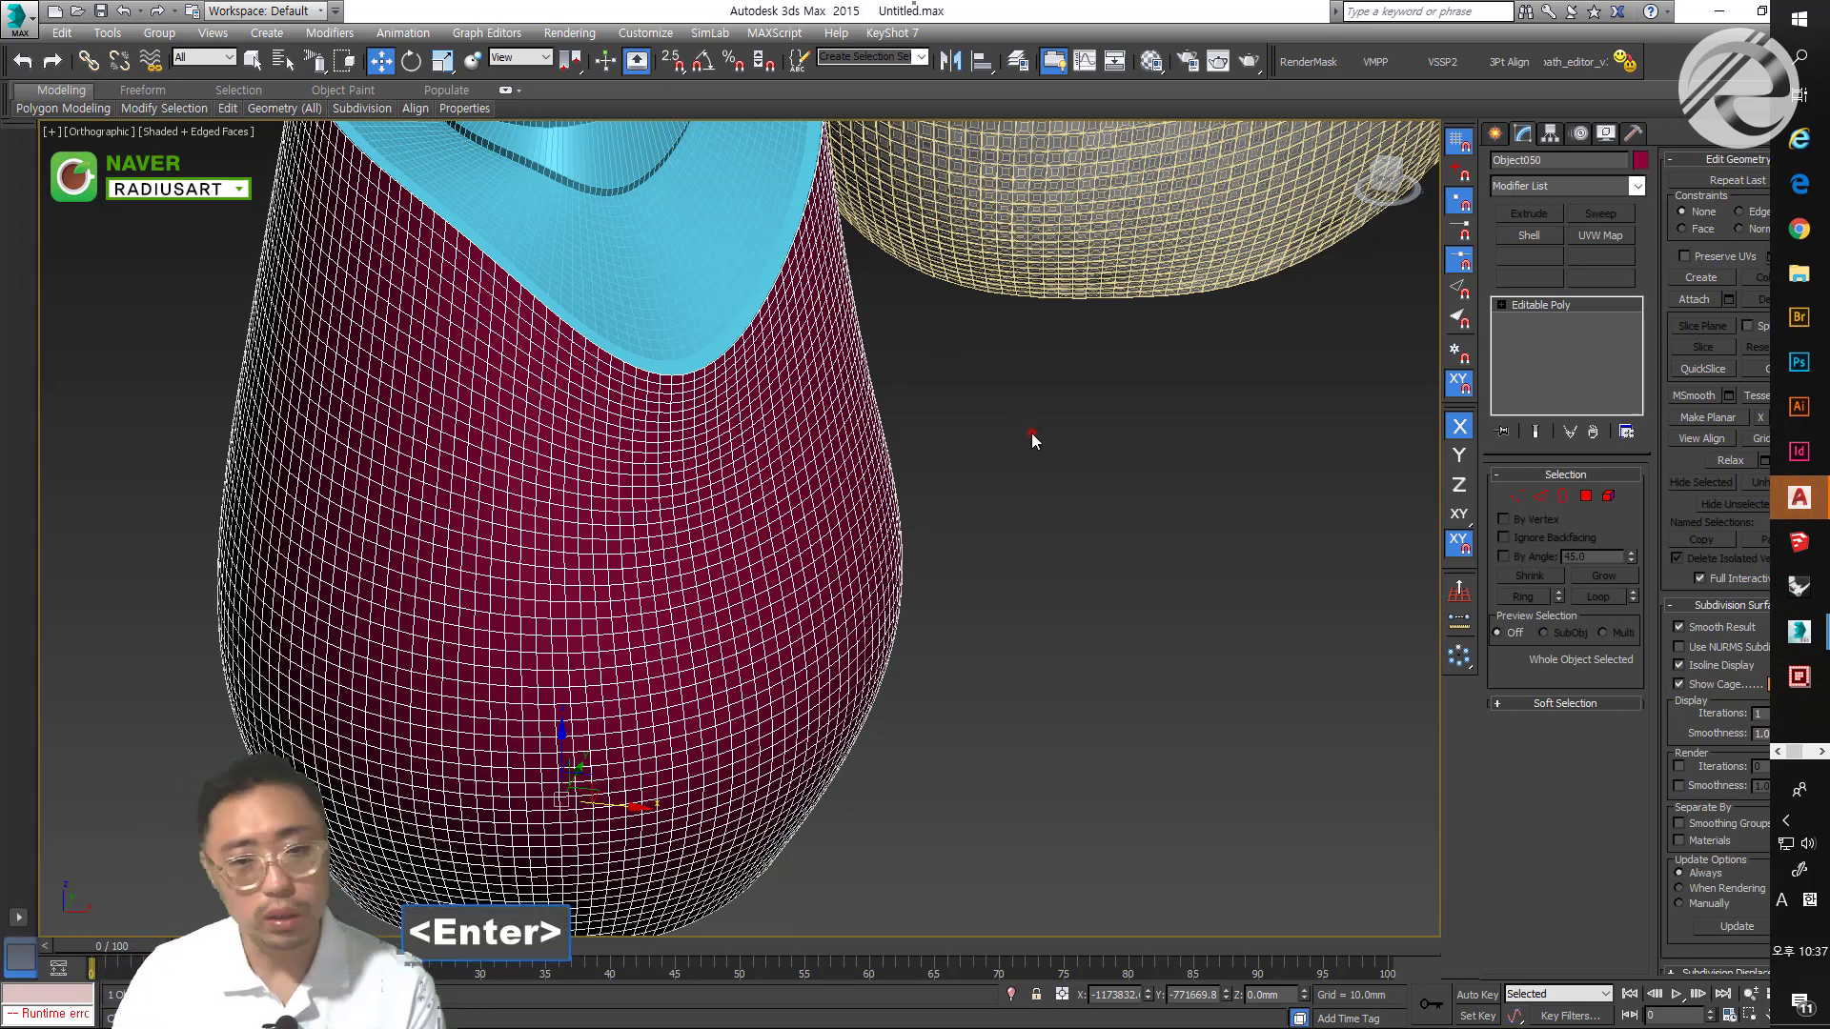
pyautogui.click(1031, 431)
pyautogui.click(1495, 133)
pyautogui.moveTo(1134, 505); pyautogui.dragTo(1031, 499, button='middle')
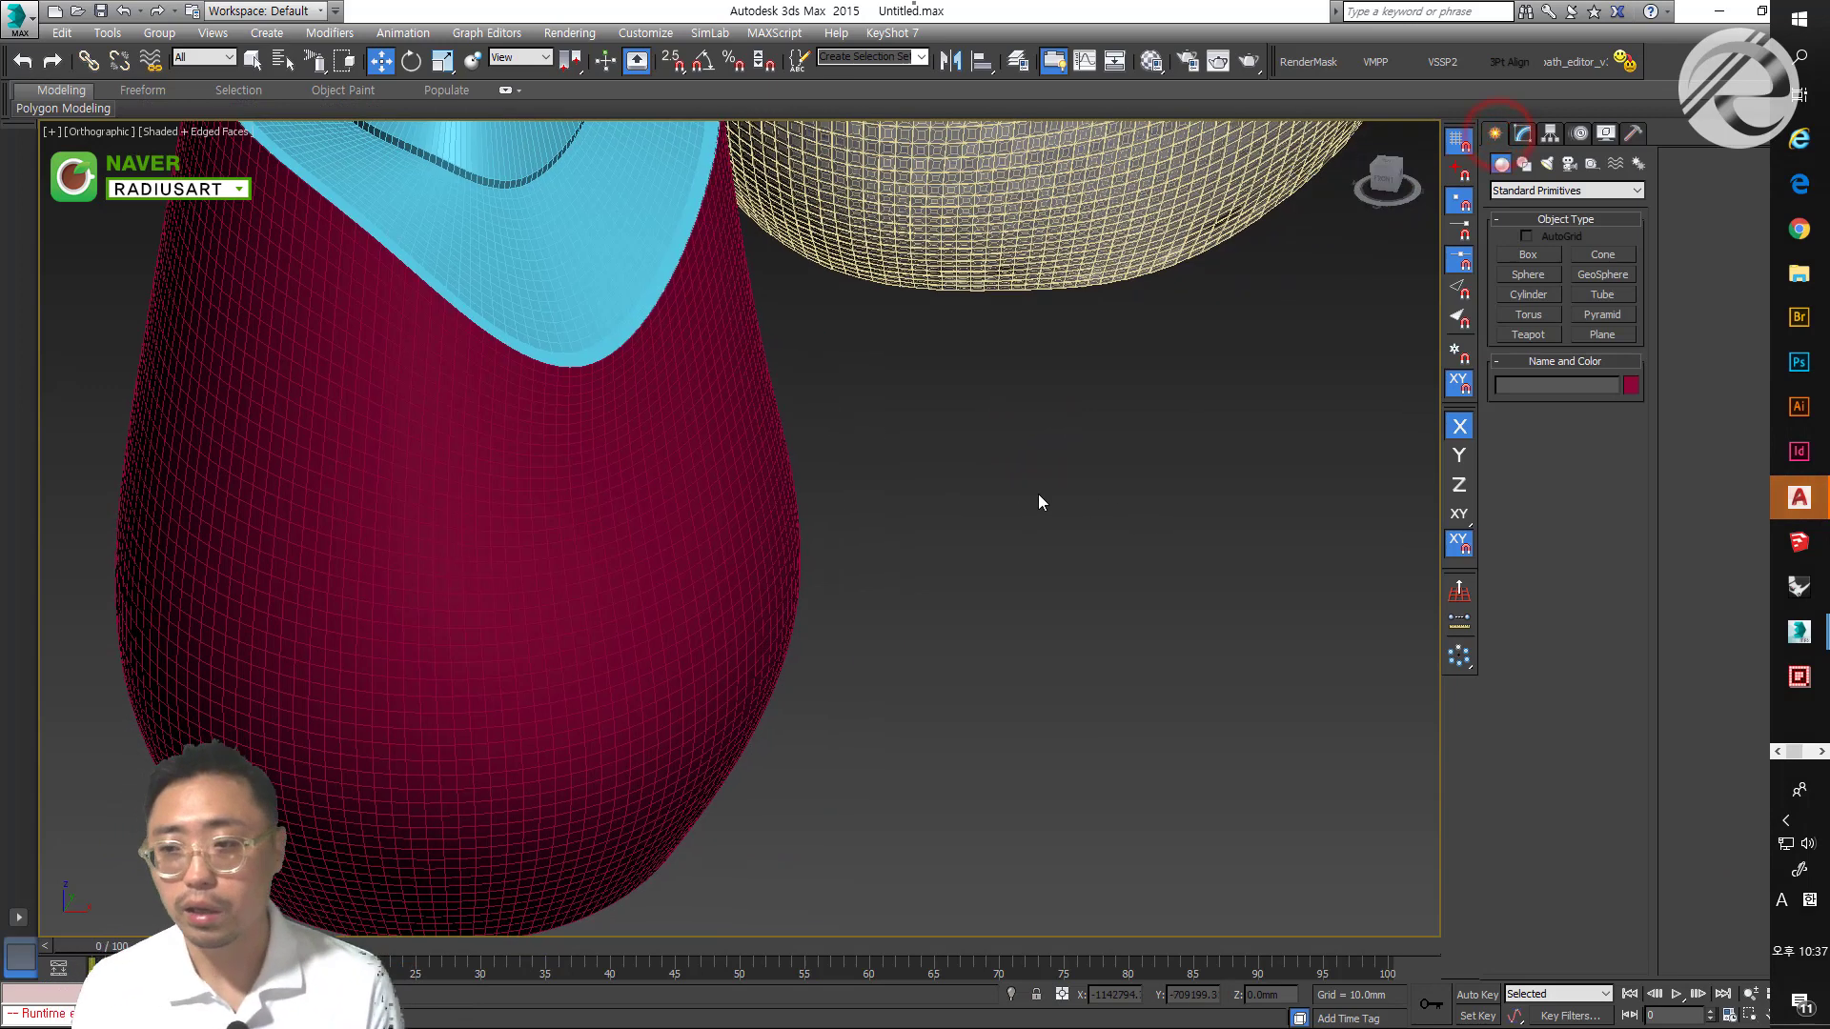
pyautogui.scroll(-4, 1031, 499)
pyautogui.click(1039, 490)
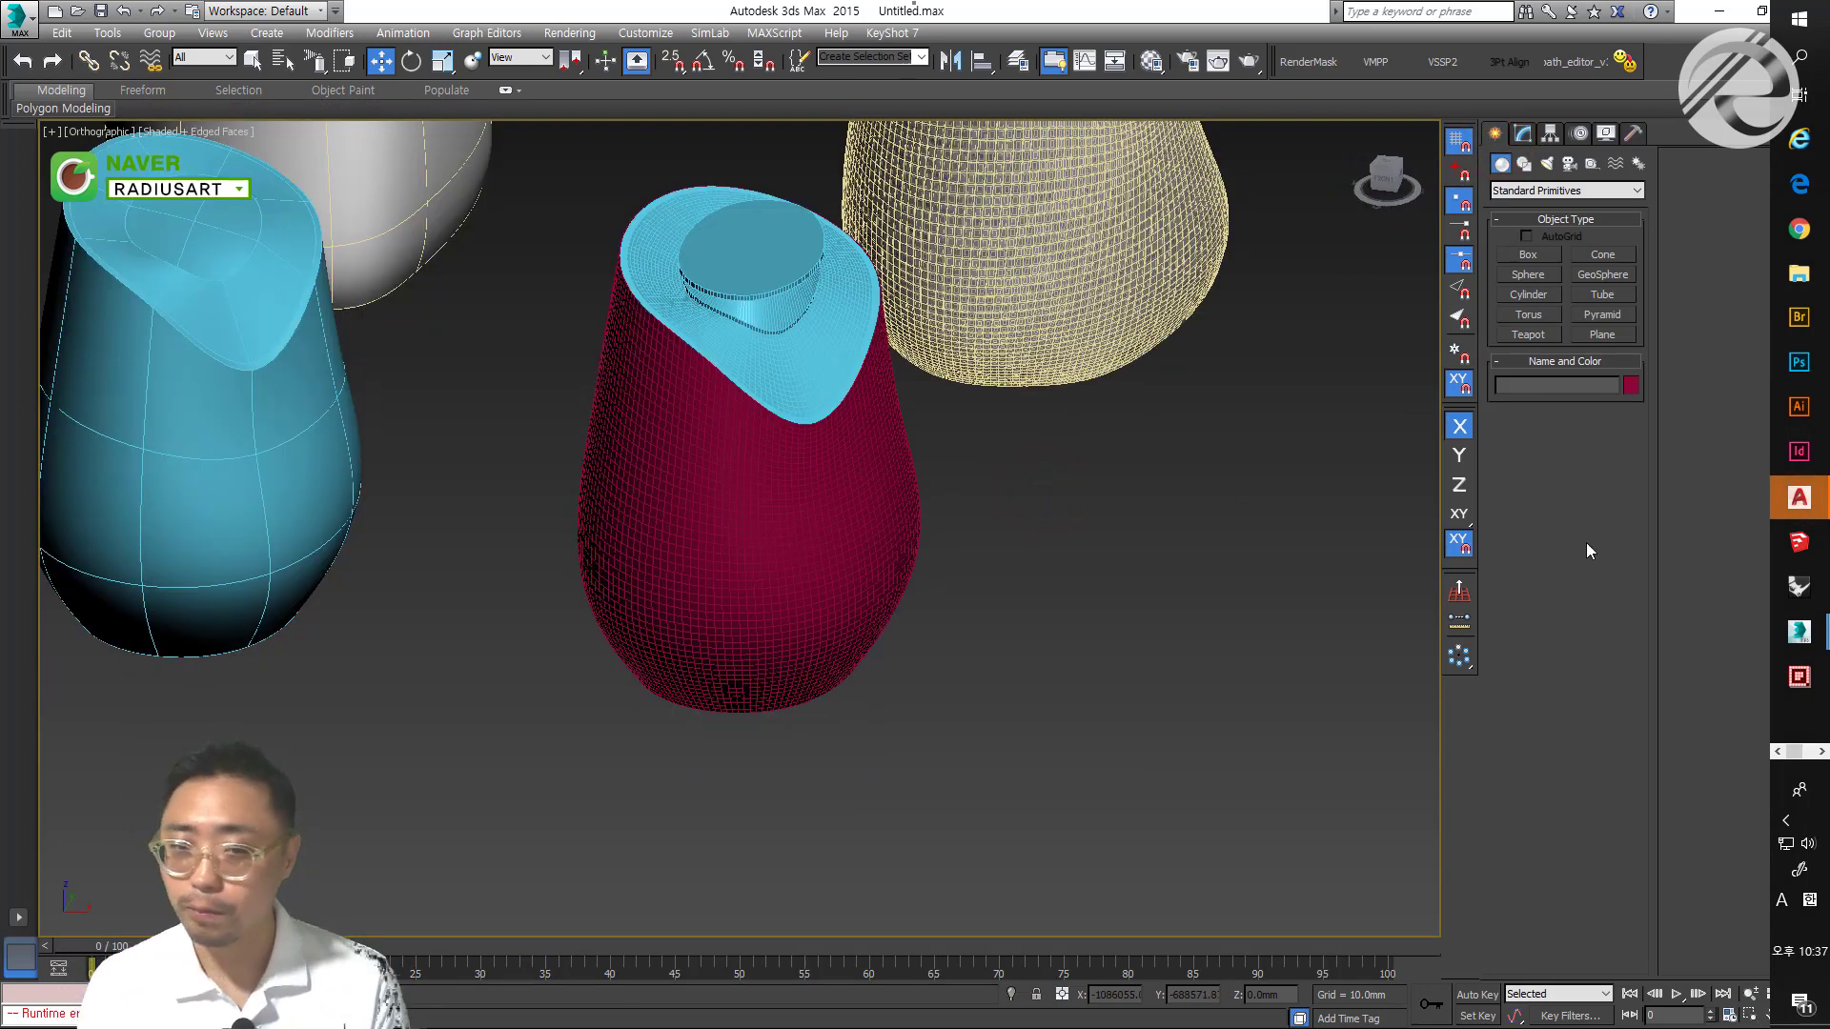
pyautogui.moveTo(1163, 482); pyautogui.dragTo(1132, 477, button='middle')
pyautogui.click(1094, 465)
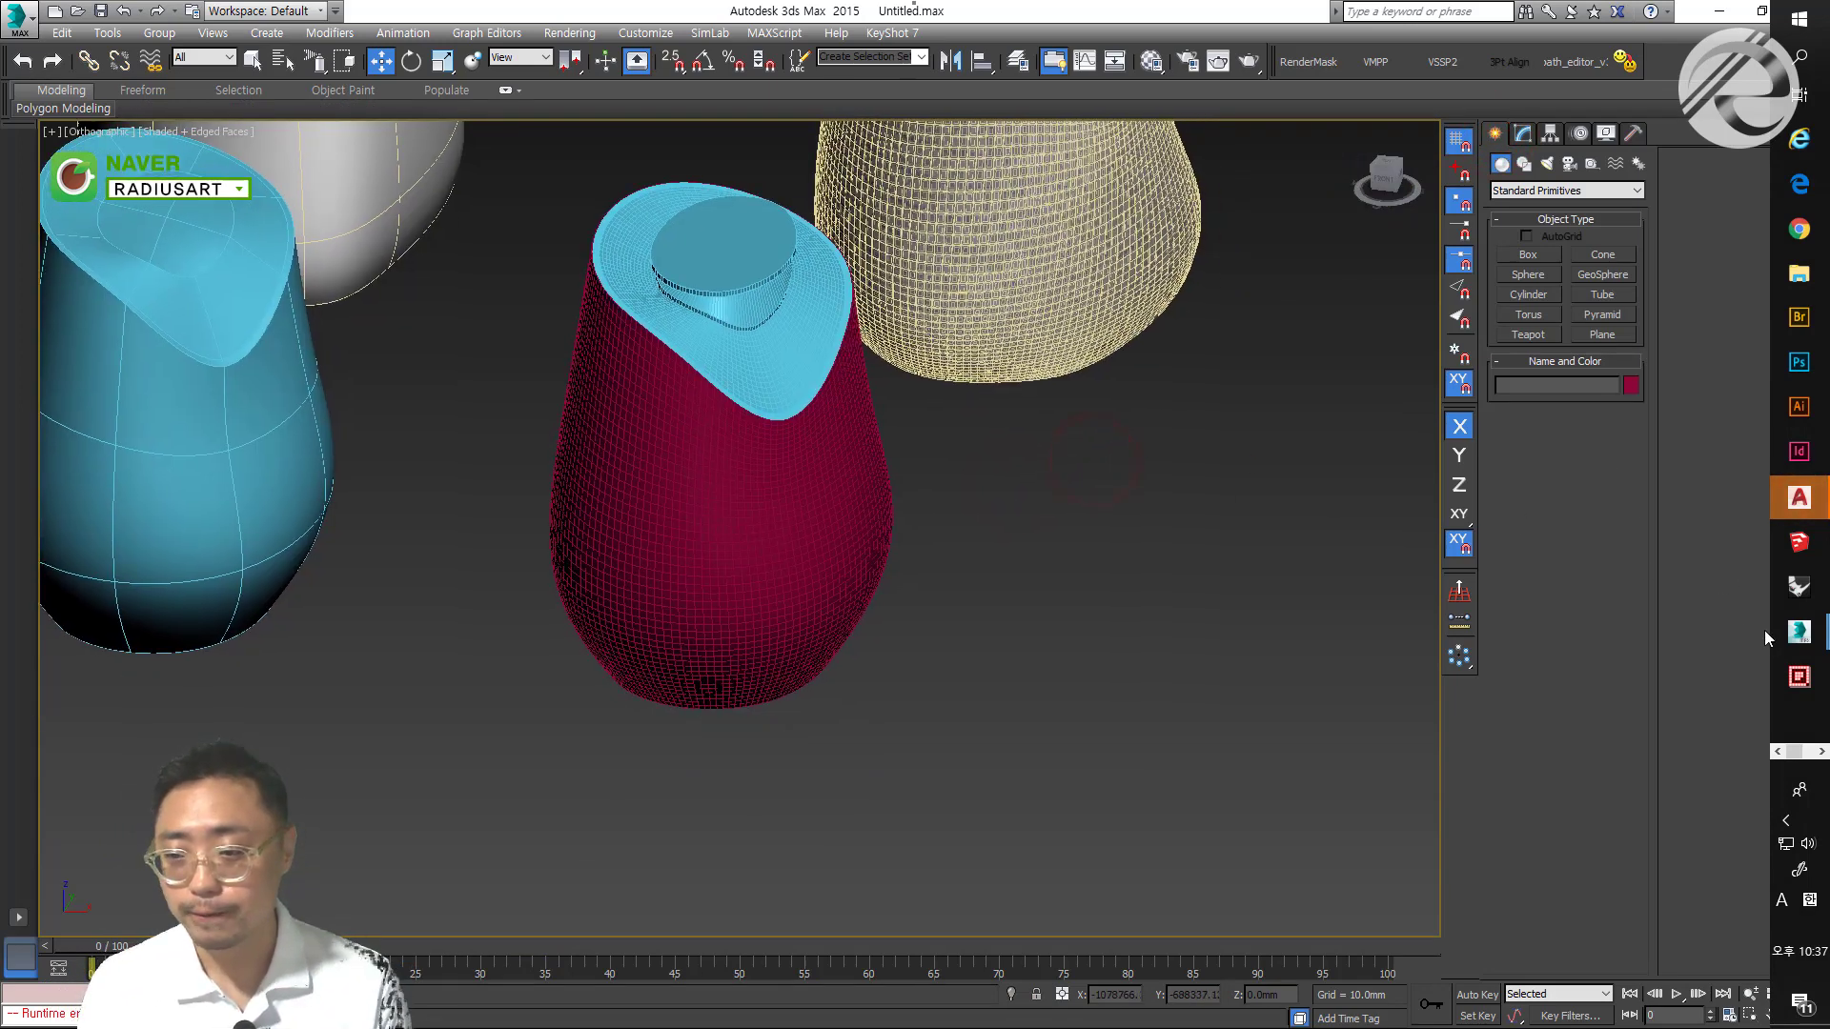
pyautogui.moveTo(1796, 634)
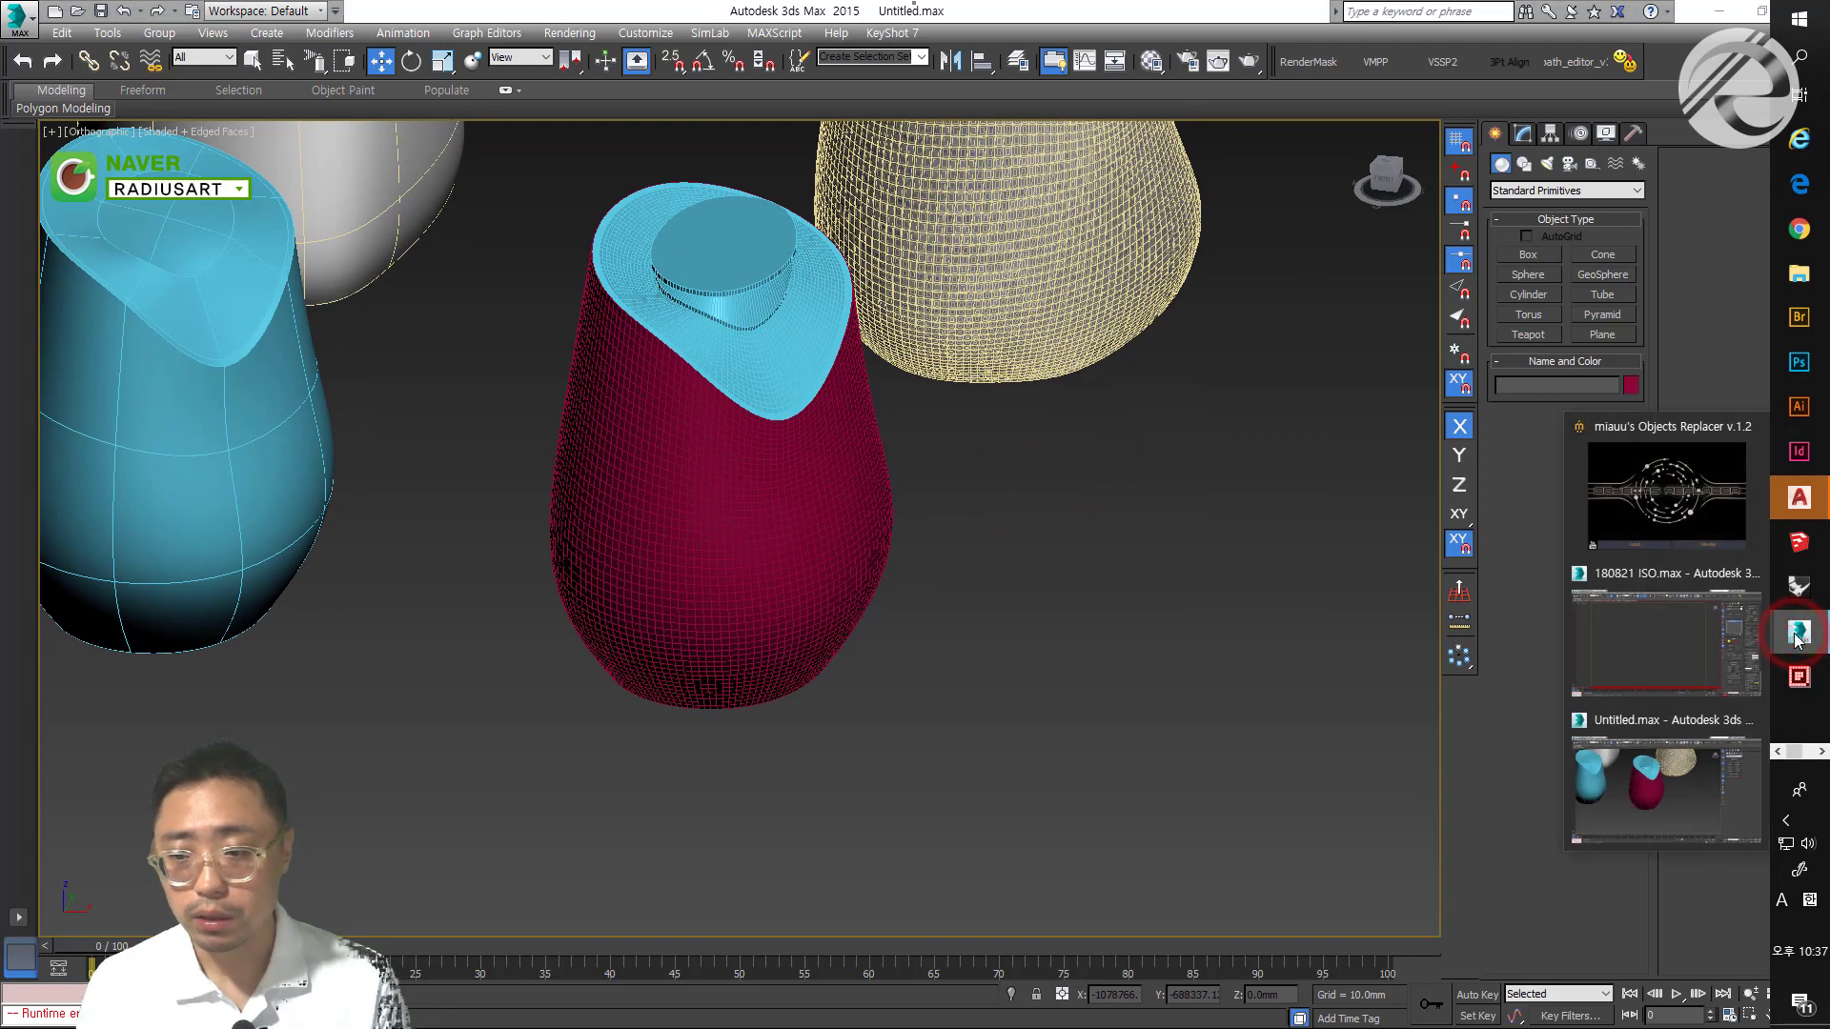
pyautogui.click(1667, 662)
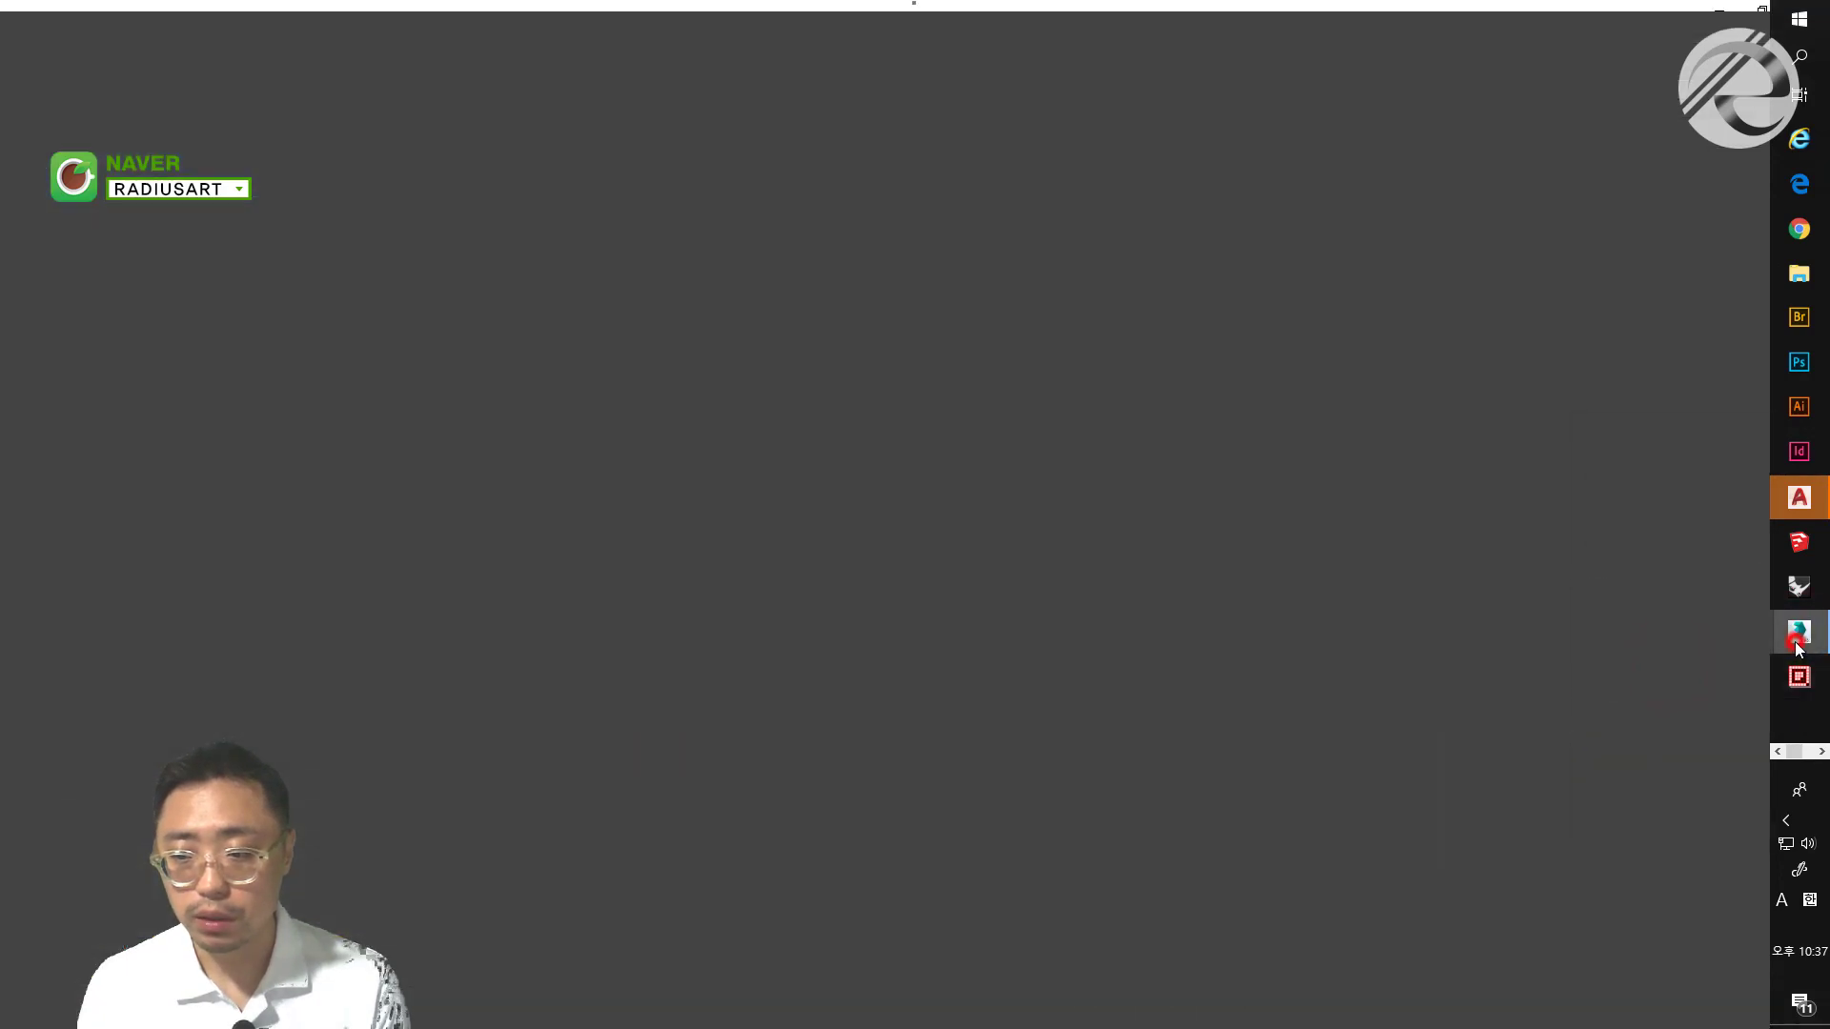
pyautogui.click(1799, 636)
pyautogui.click(1662, 772)
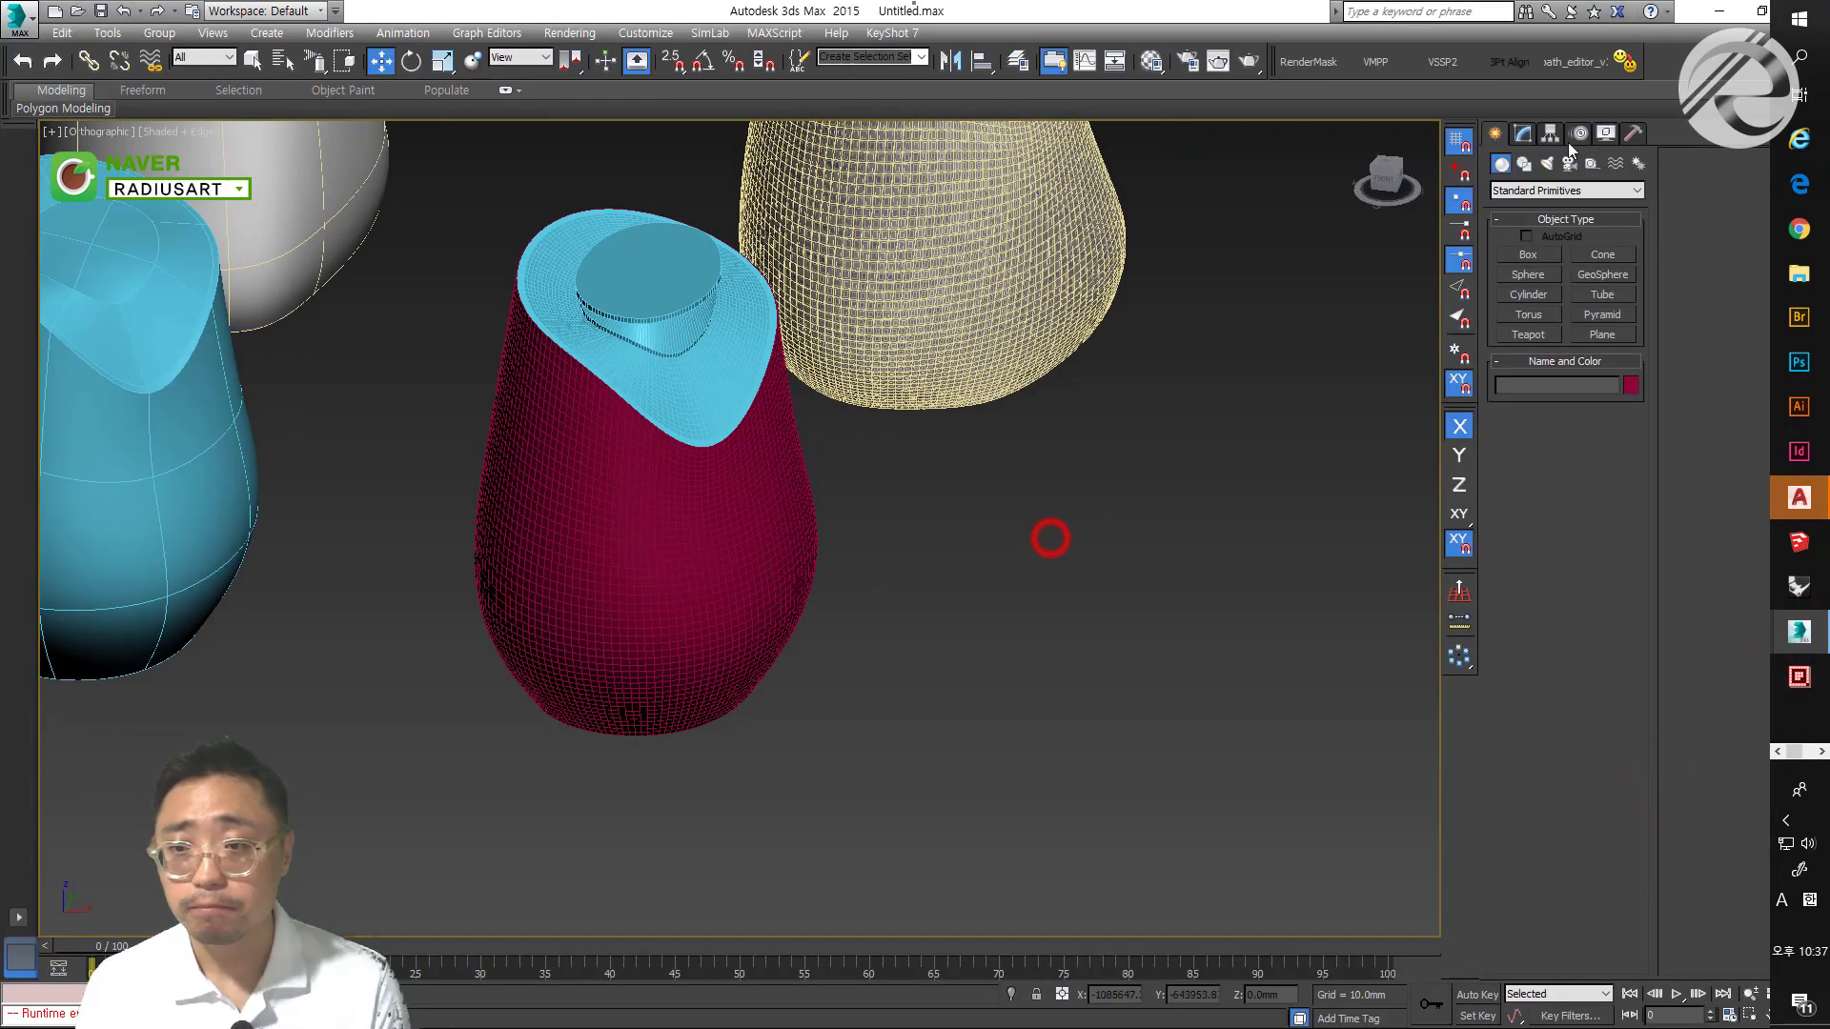
pyautogui.click(1501, 194)
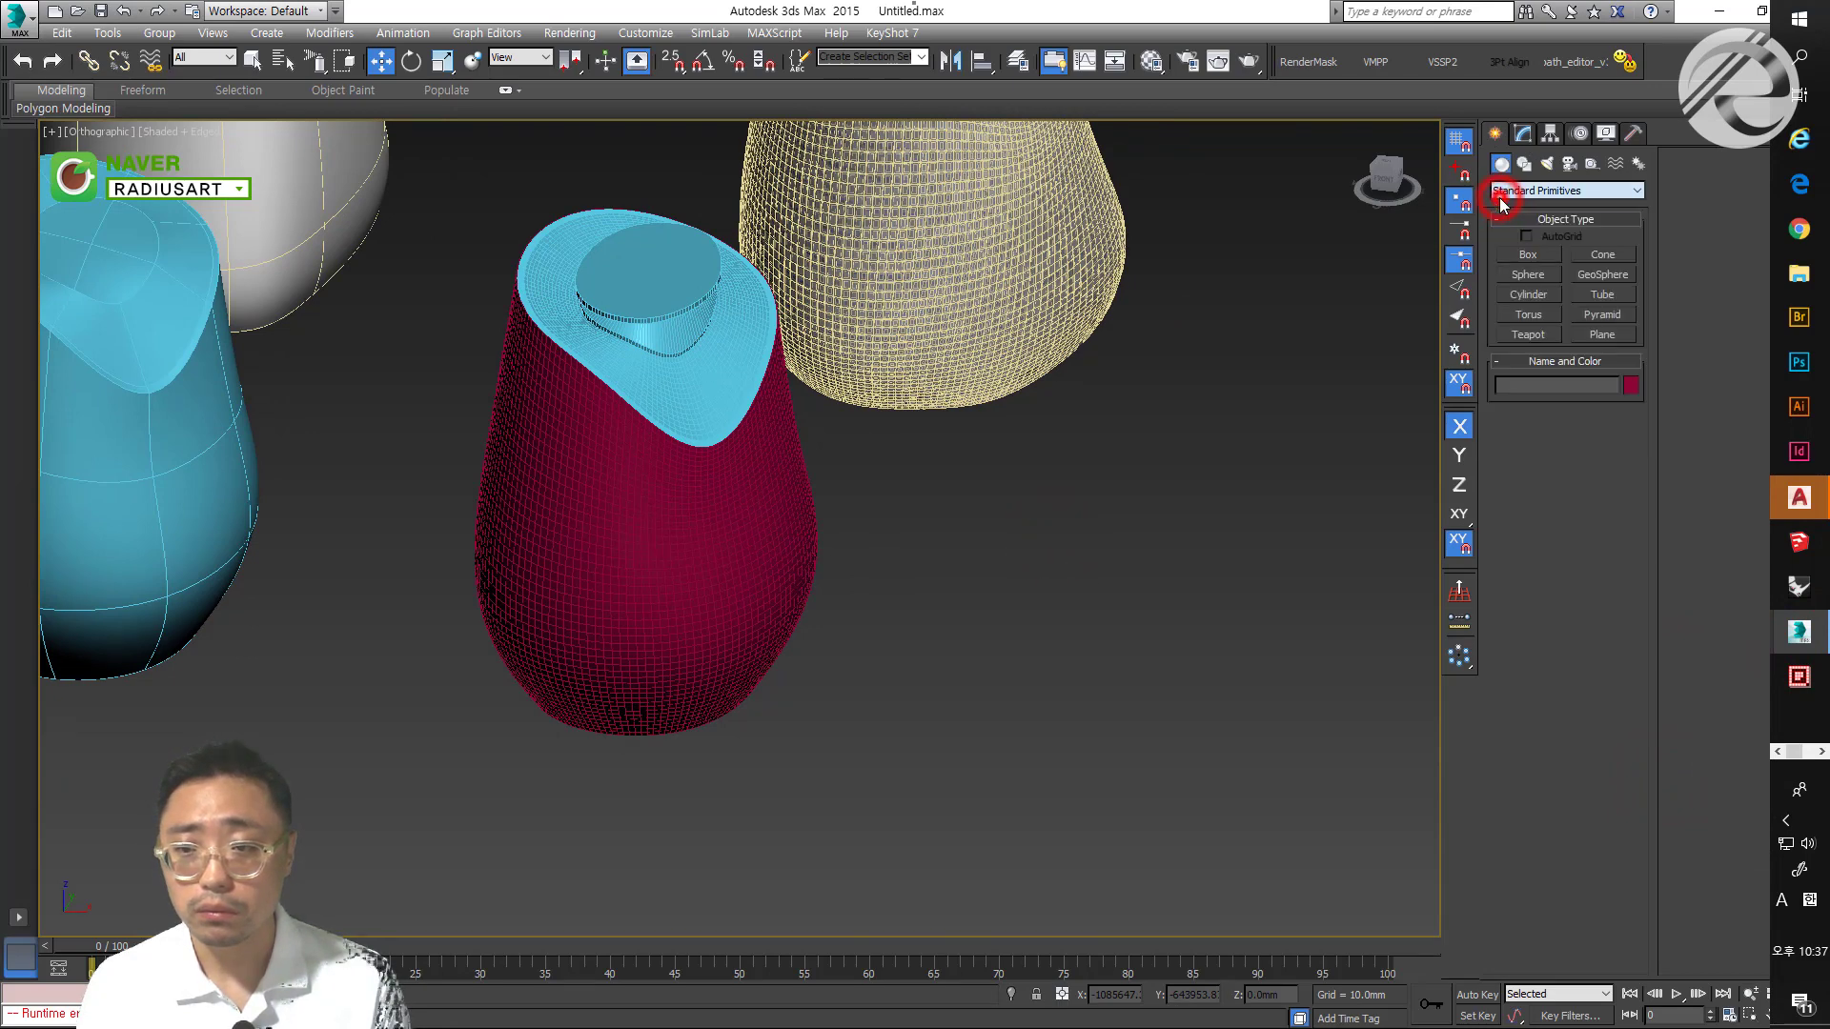
pyautogui.click(1503, 198)
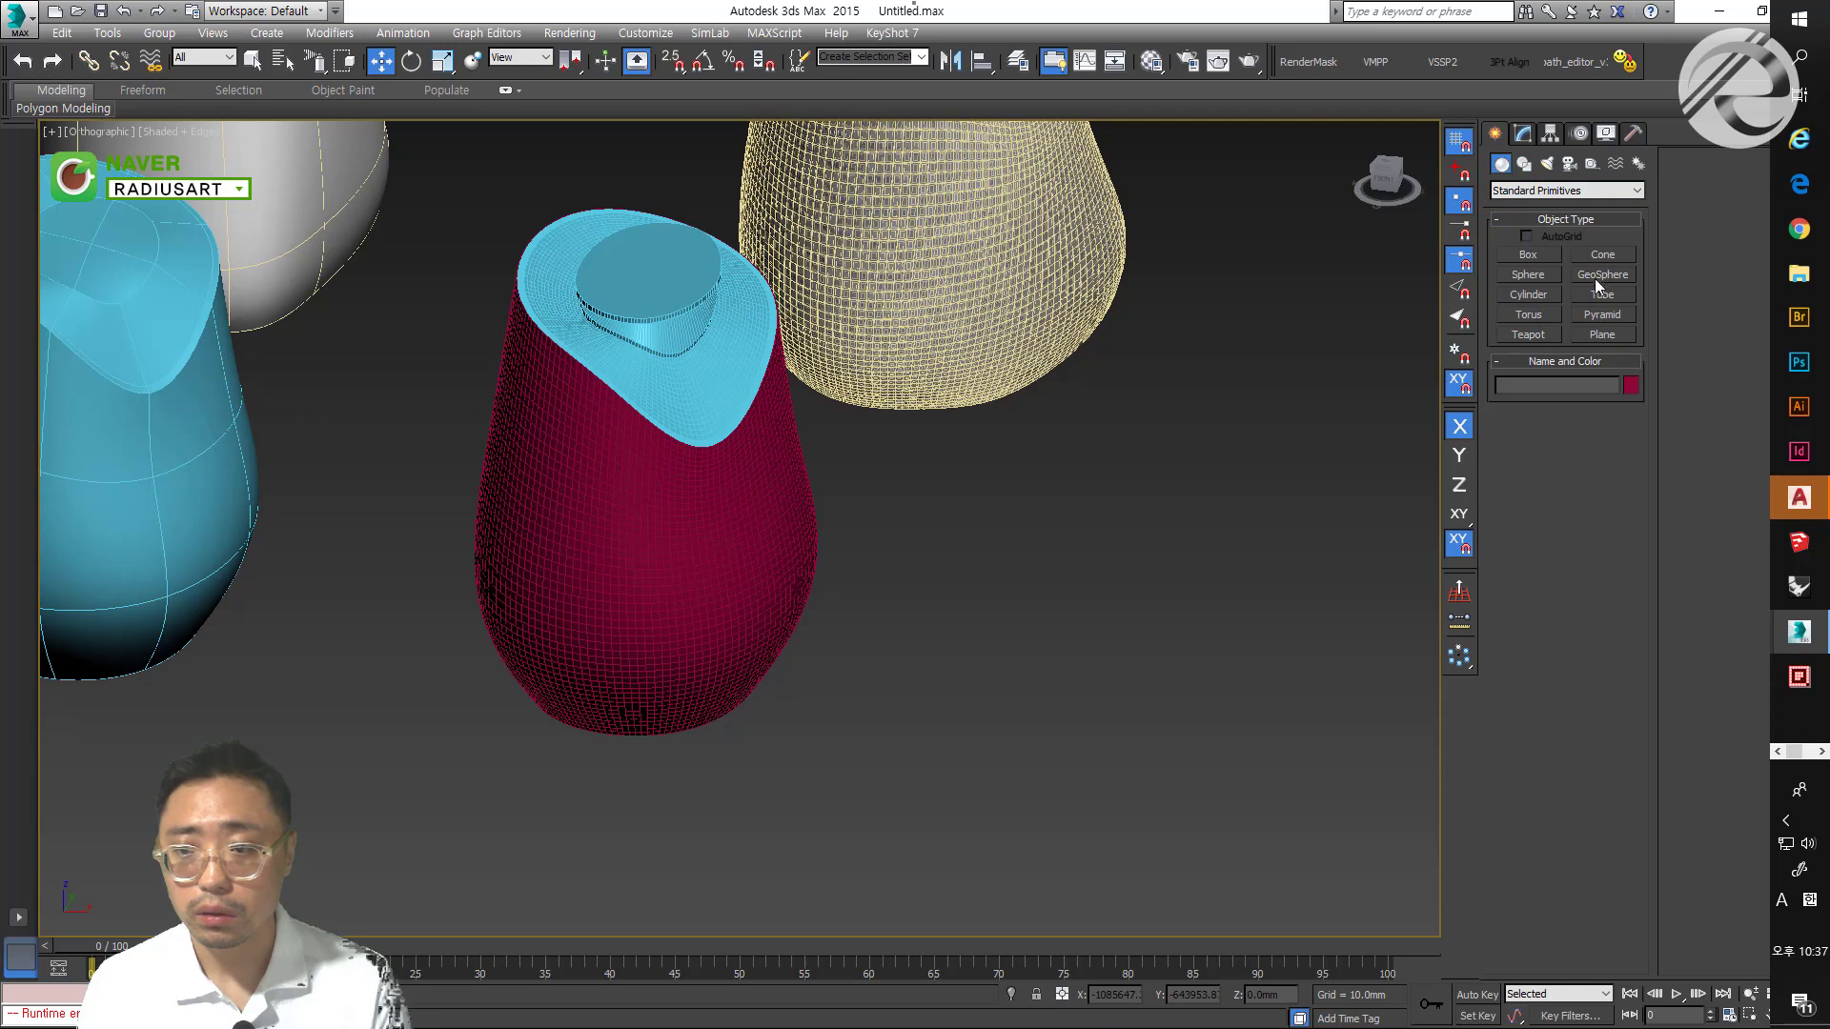
# Create a large sphere beside the crimson tower and convert it to an editable poly
pyautogui.click(1527, 275)
pyautogui.moveTo(1248, 538); pyautogui.dragTo(1249, 755)
pyautogui.moveTo(1263, 598); pyautogui.dragTo(1102, 580, button='middle')
pyautogui.hotkey('ctrl', '`')
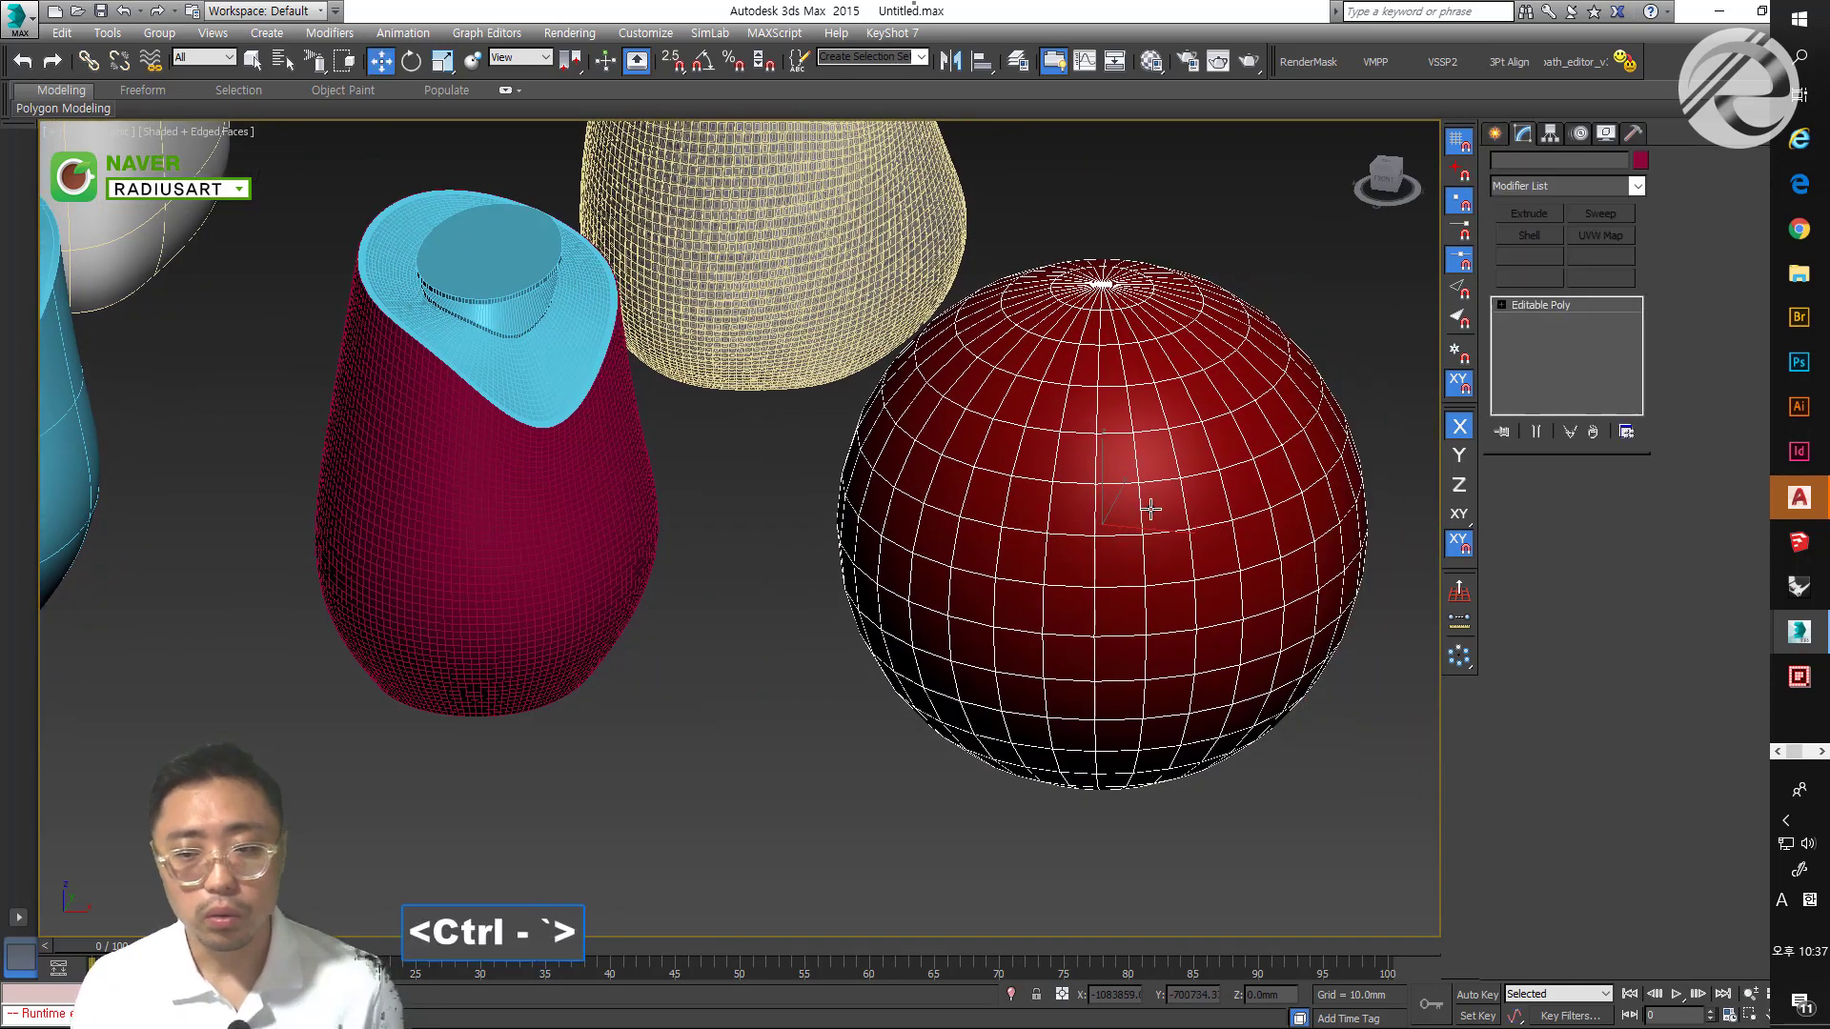
pyautogui.scroll(3, 1343, 777)
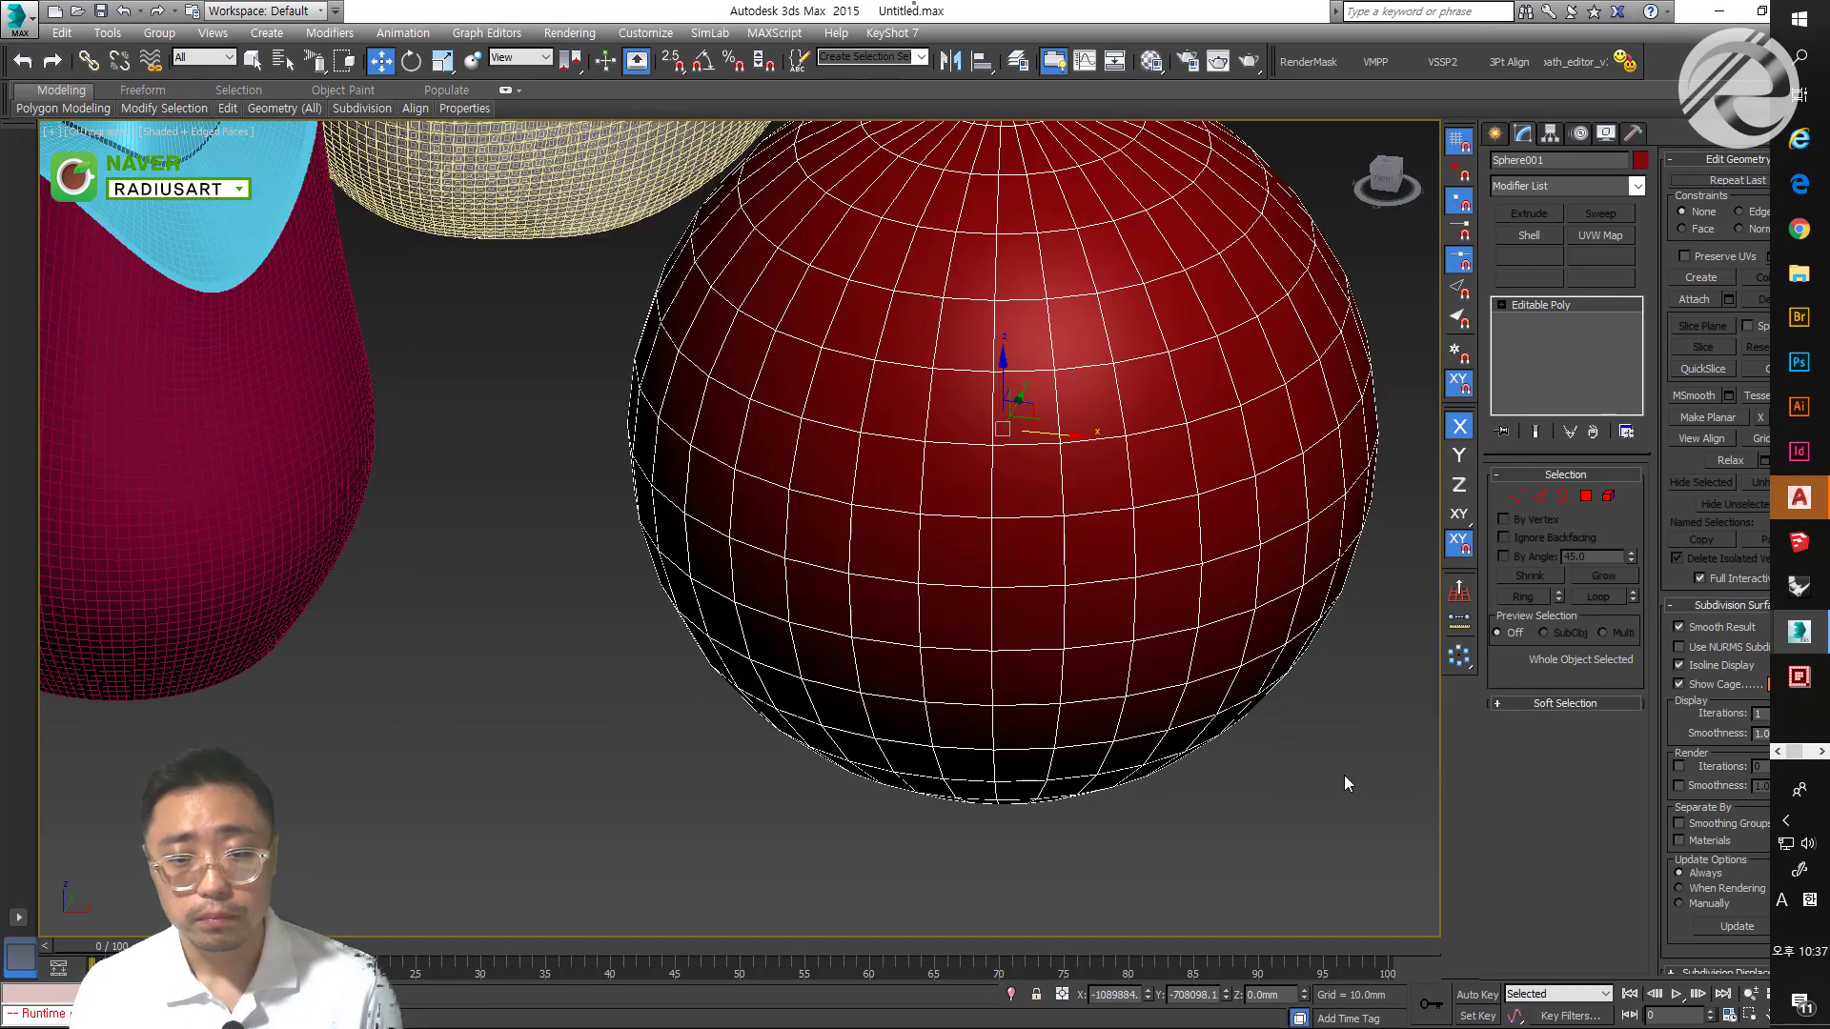
# Turn off the edge display in the viewport and select all polygons of the sphere
pyautogui.click(1344, 782)
pyautogui.scroll(-3, 1227, 609)
pyautogui.press('F4')
pyautogui.click(1132, 475)
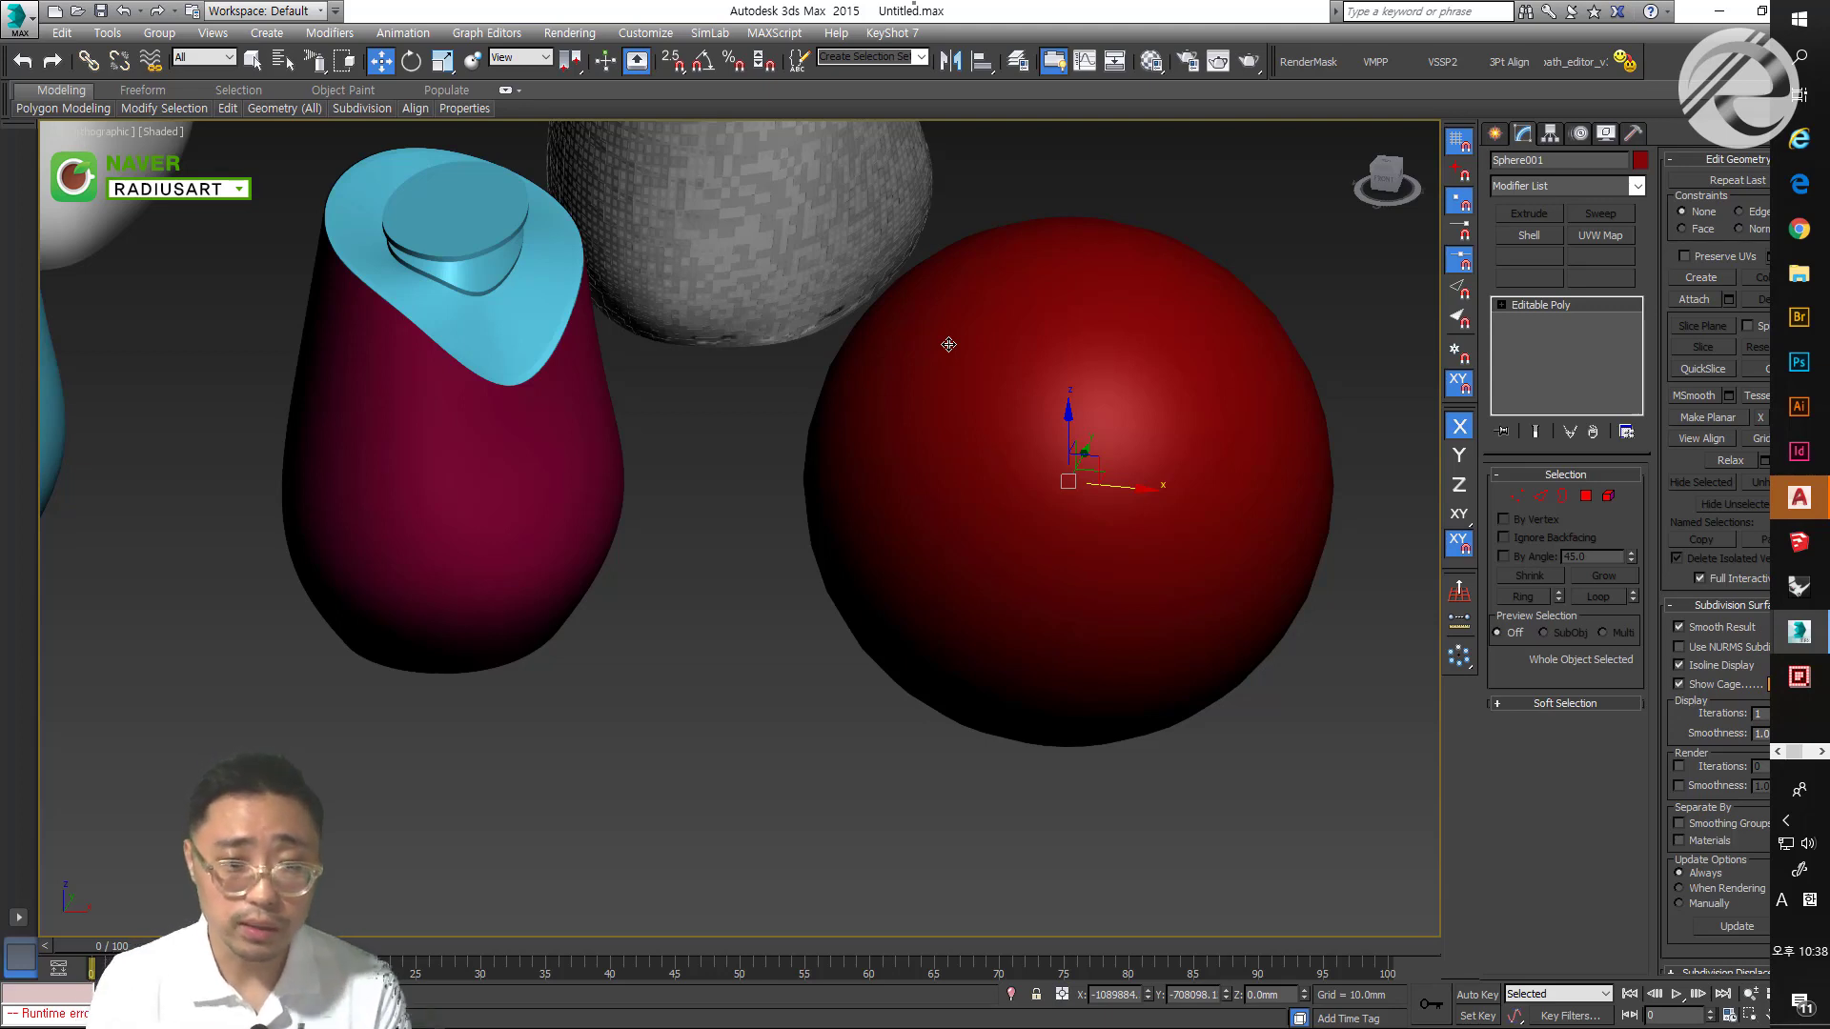
pyautogui.press('4')
pyautogui.hotkey('ctrl', 'a')
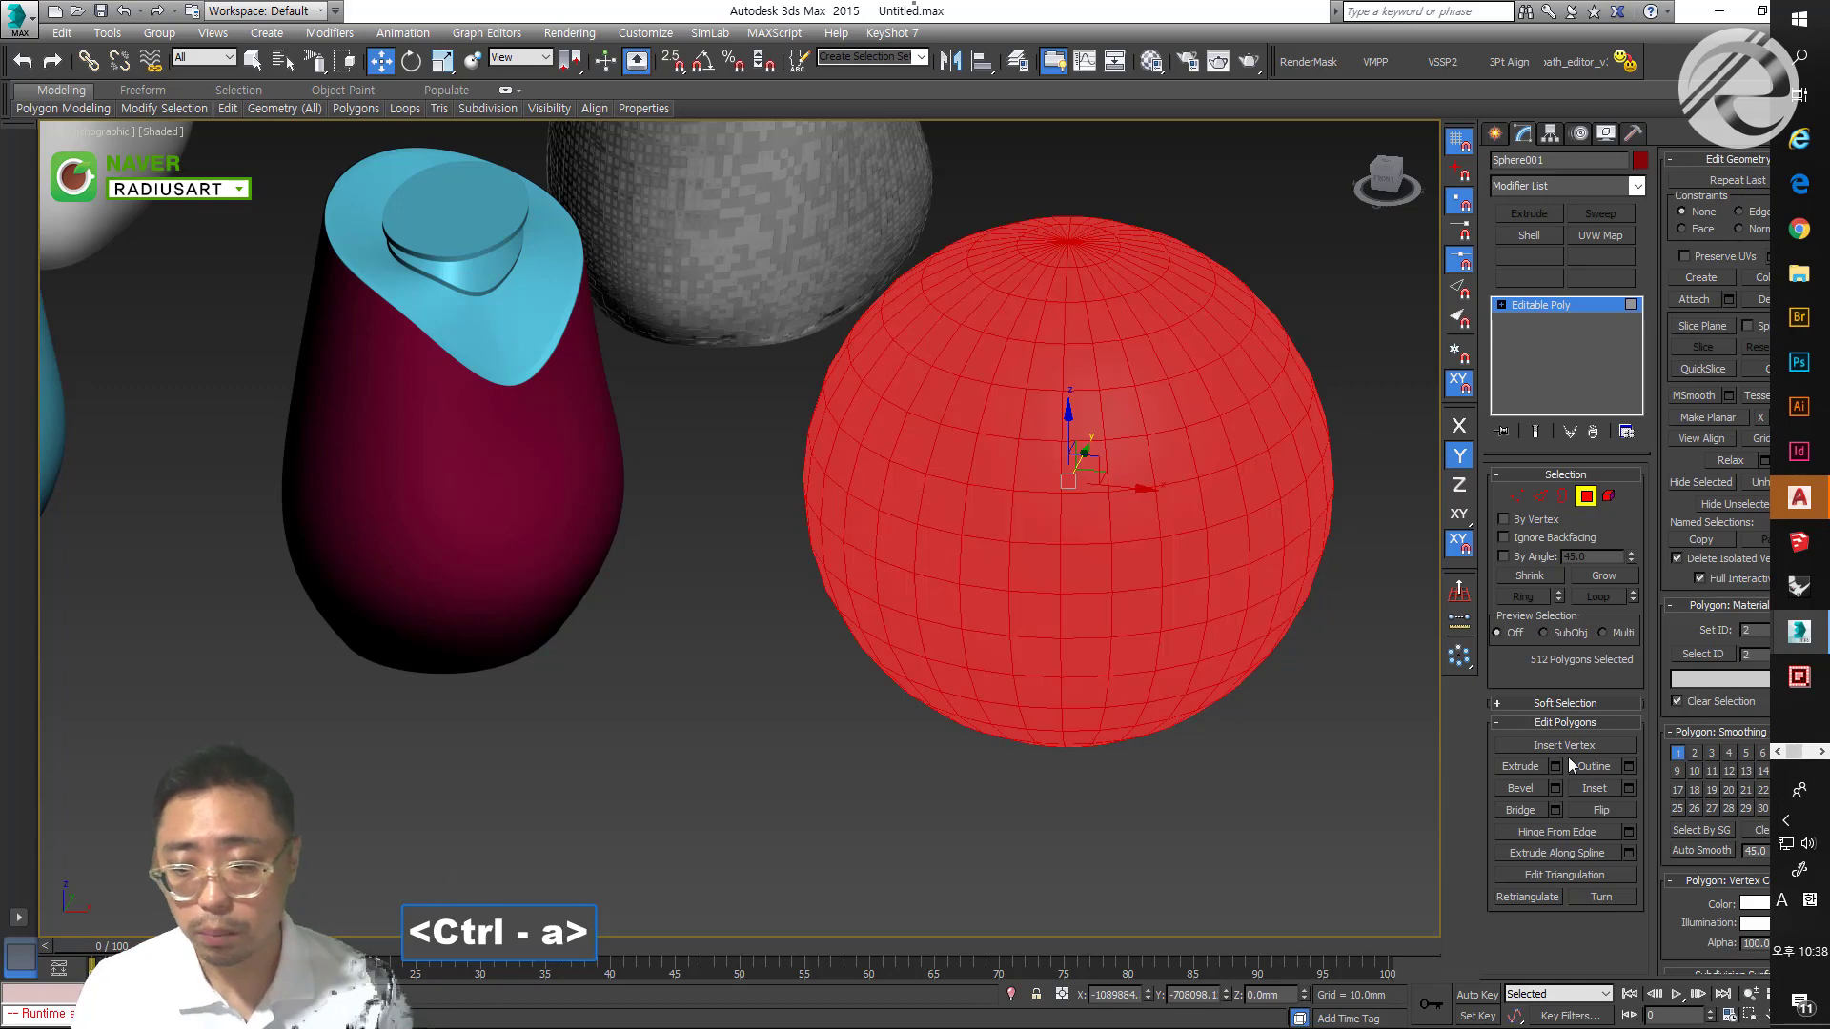
# Switch to AutoCAD and open the drawing elevation.DWG from the desktop
pyautogui.click(1798, 497)
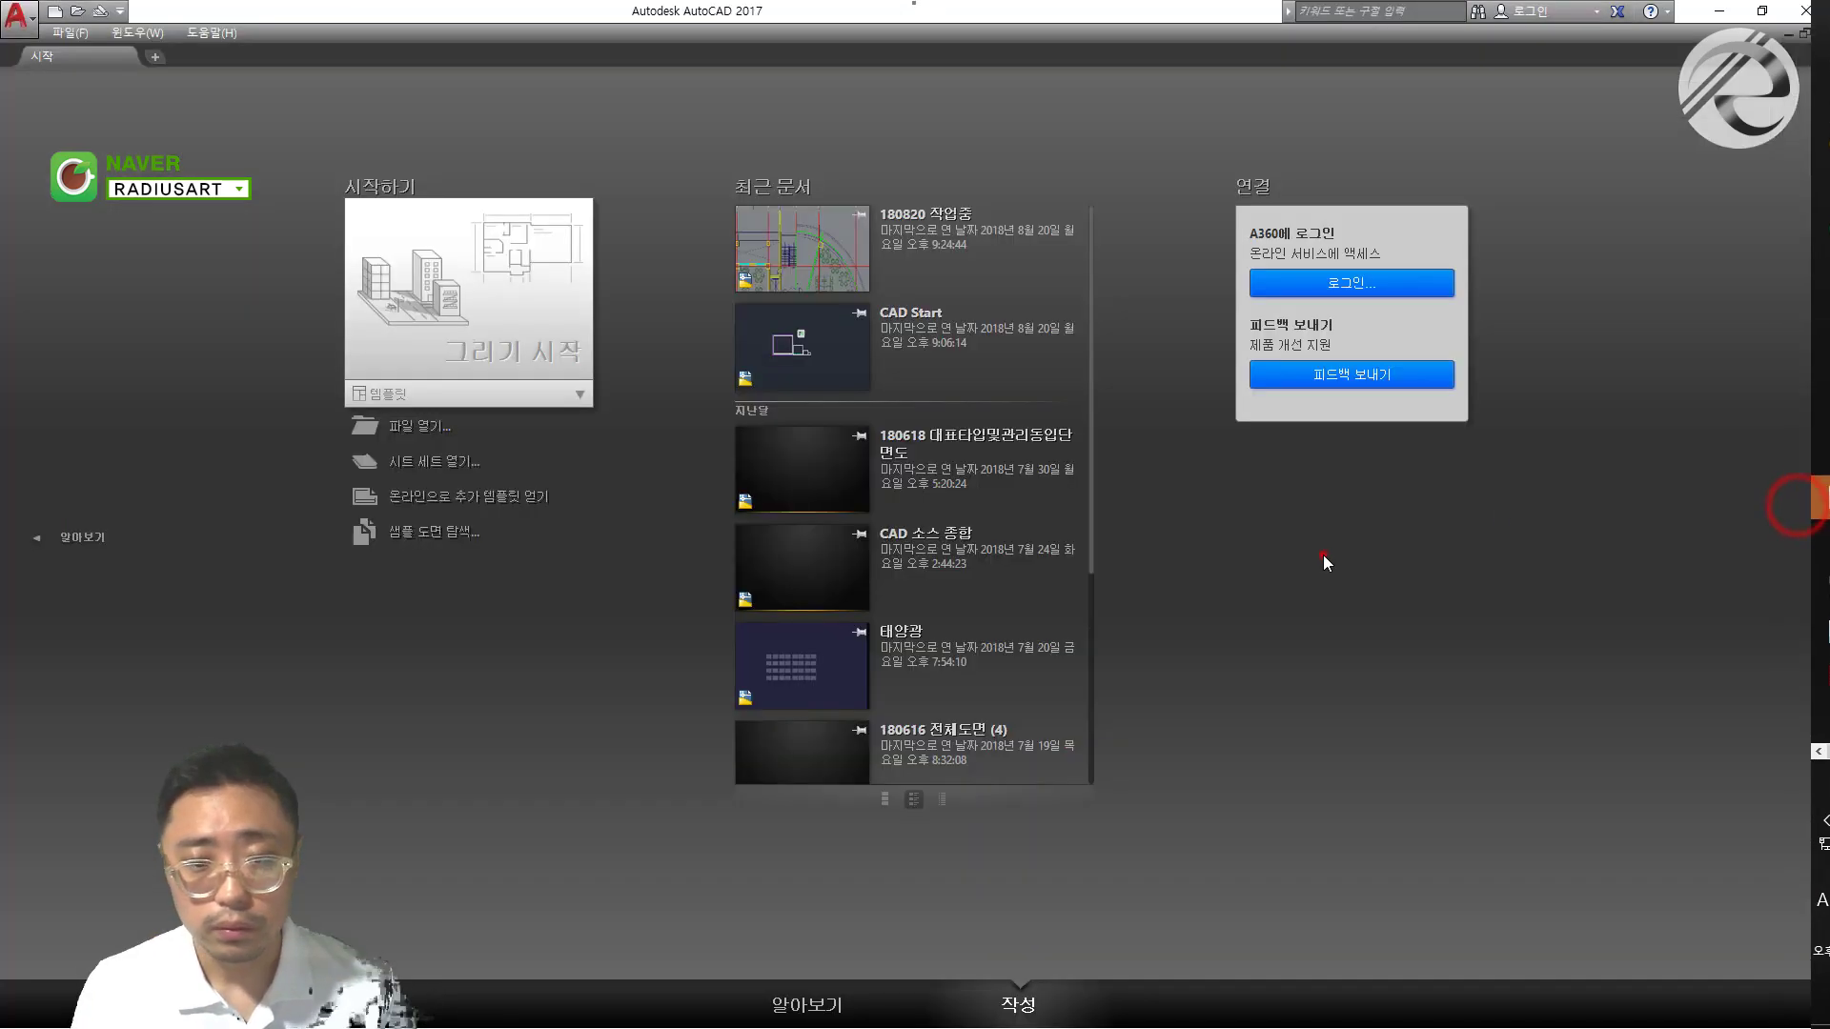
pyautogui.click(70, 32)
pyautogui.click(100, 73)
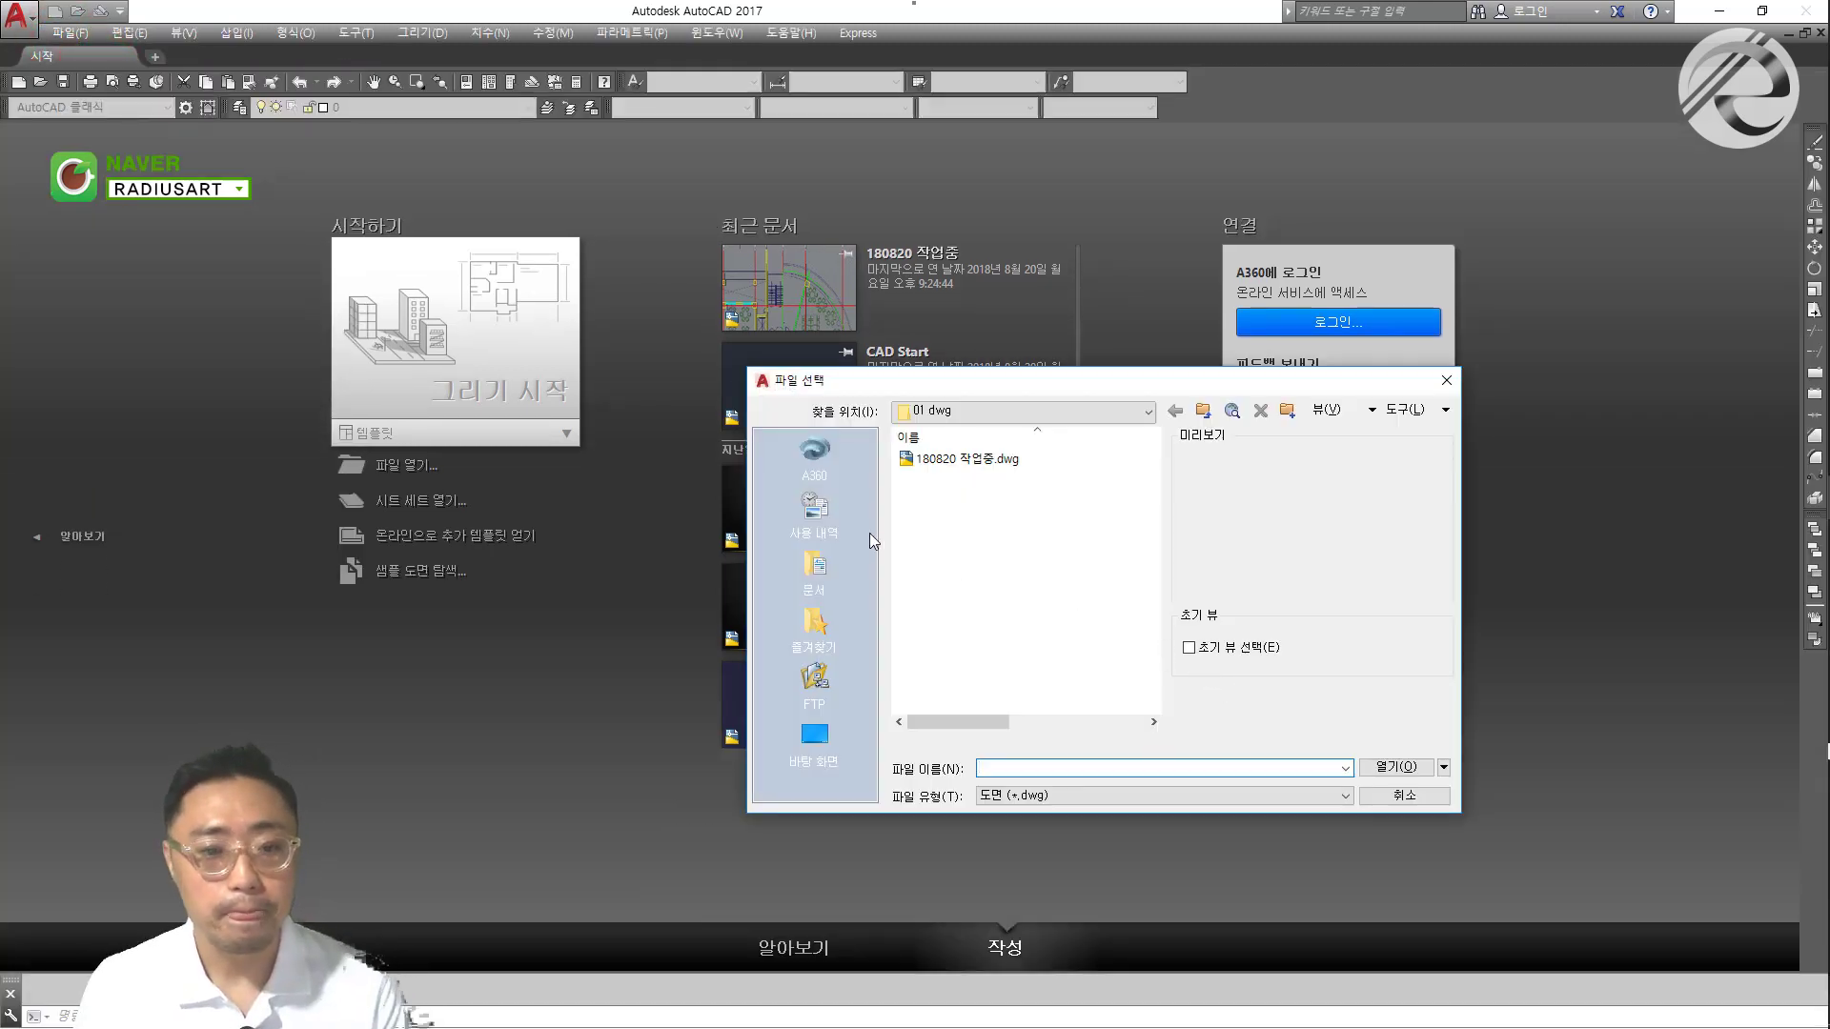
pyautogui.click(814, 744)
pyautogui.scroll(-2, 991, 629)
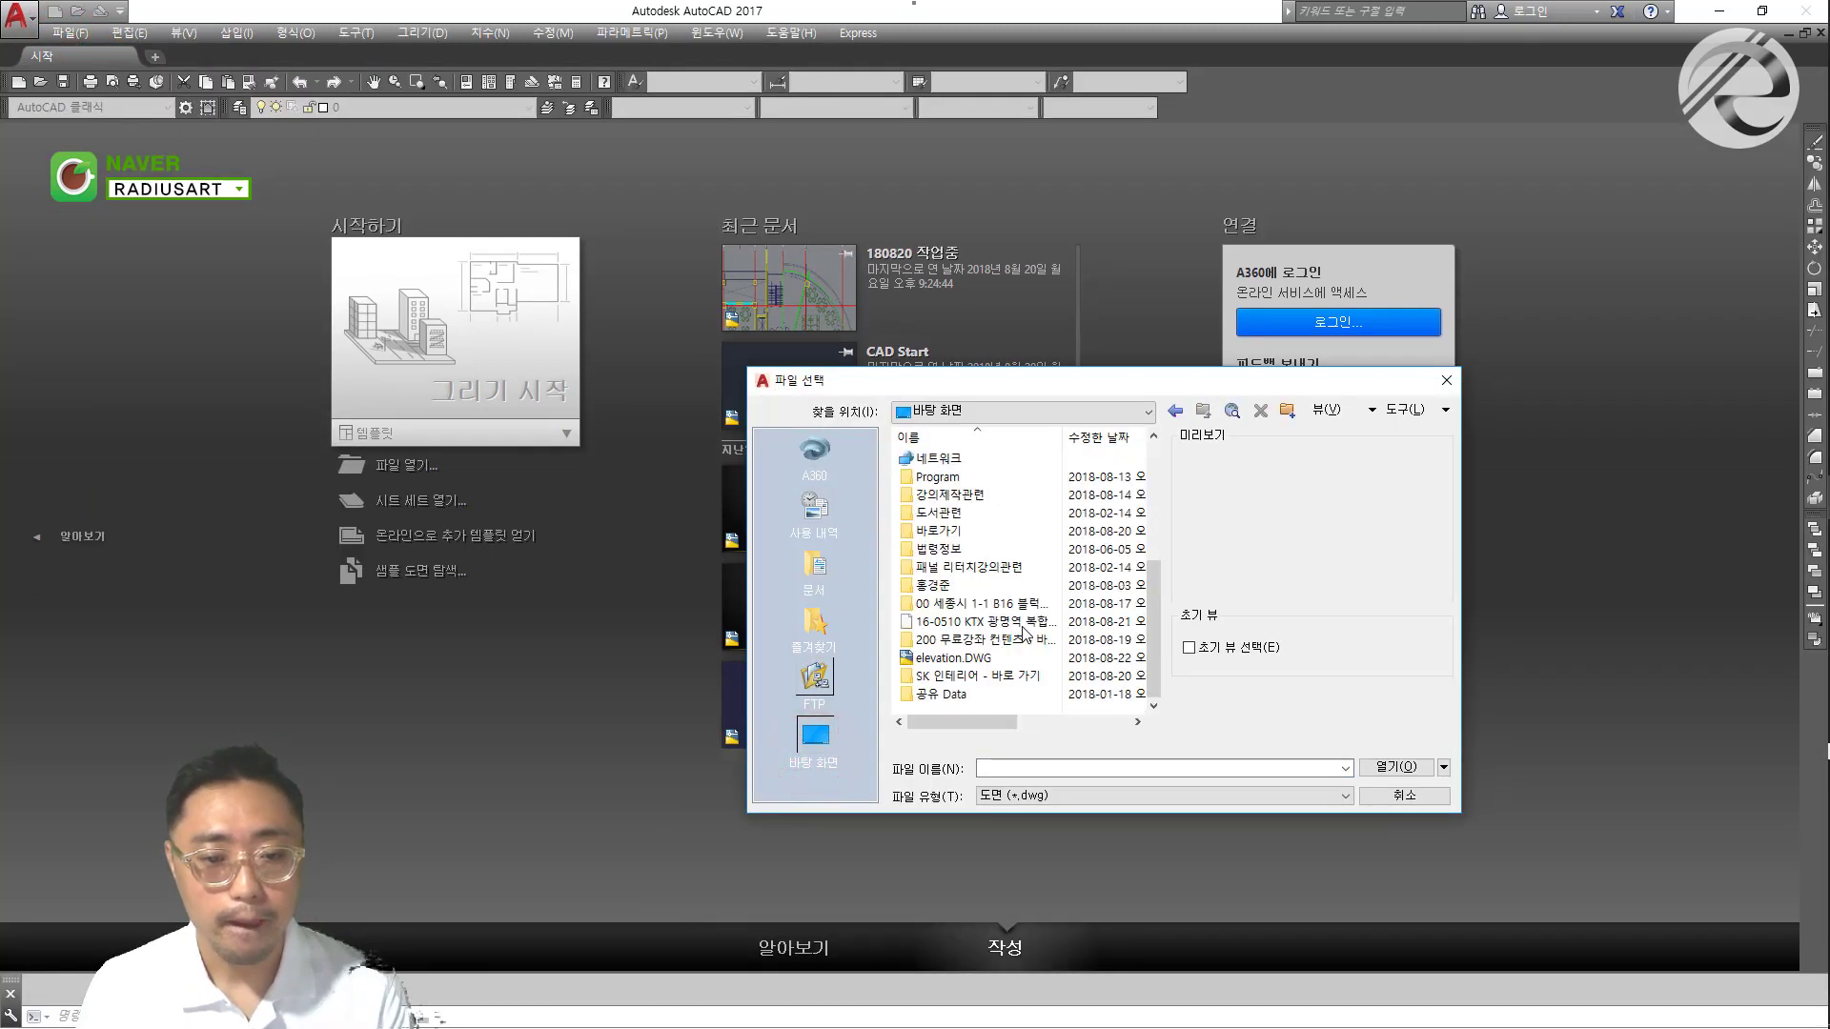
pyautogui.doubleClick(979, 656)
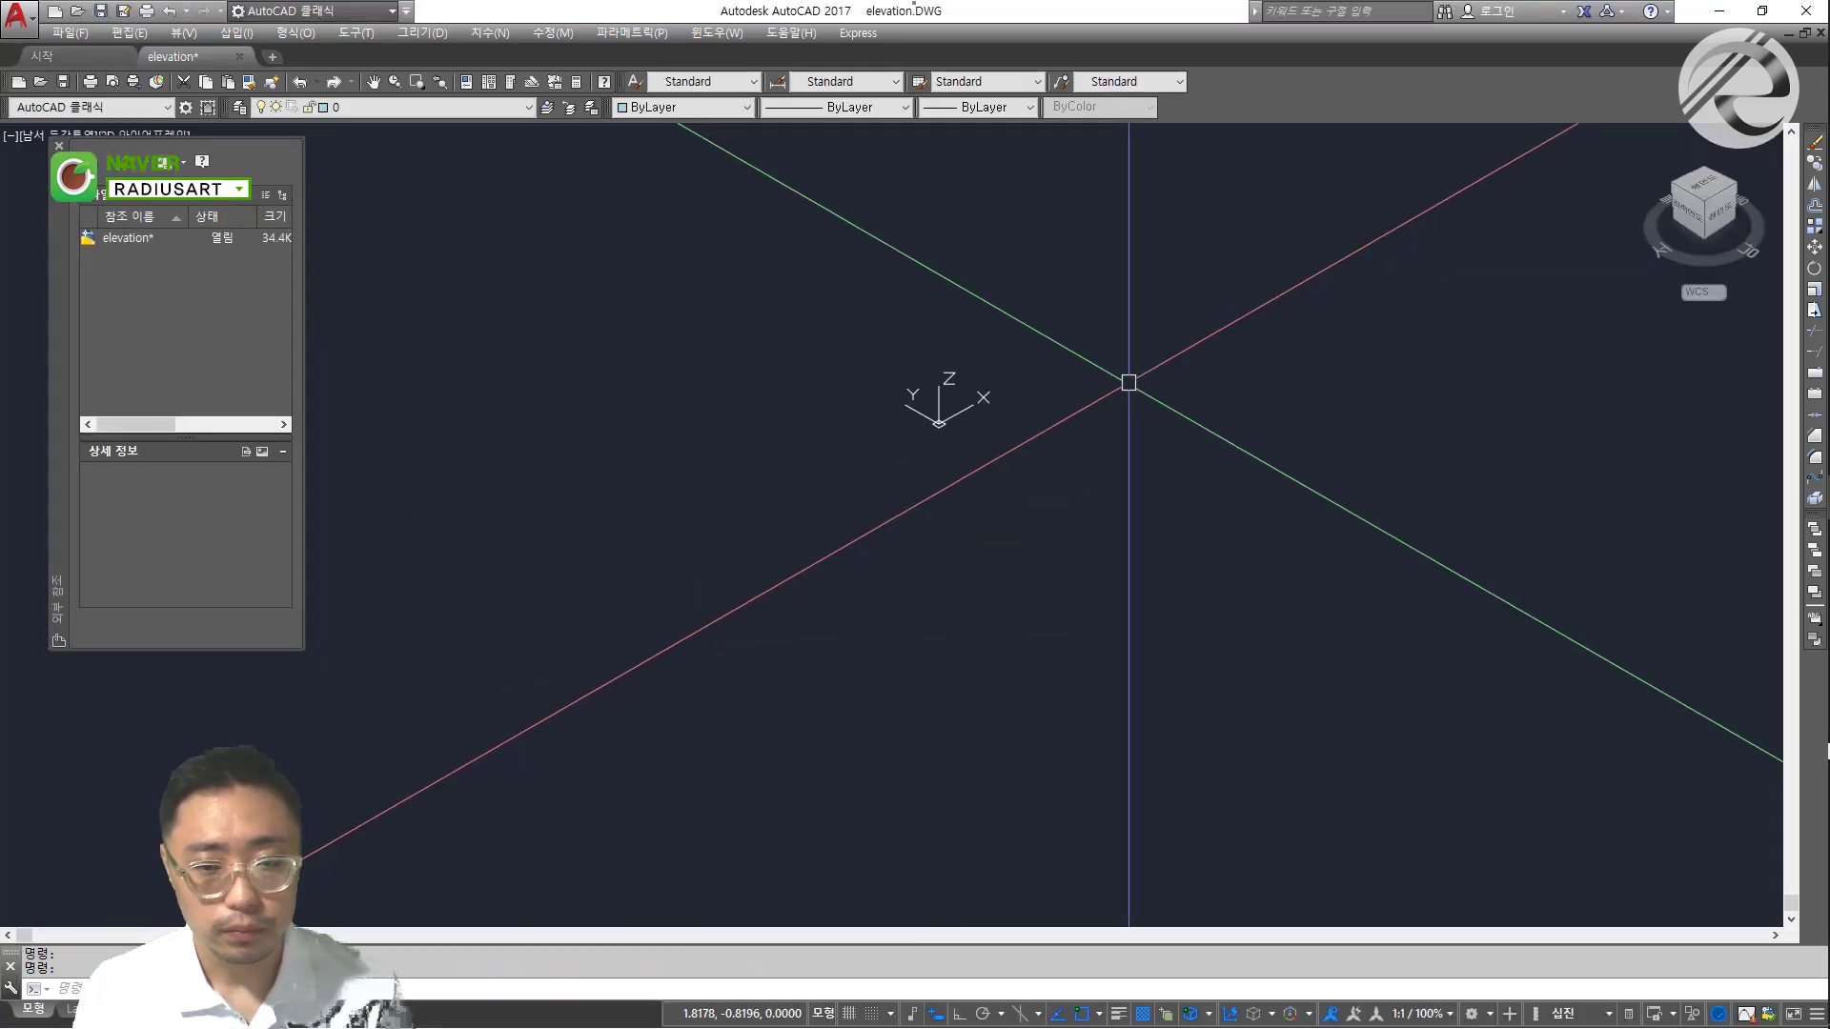
pyautogui.hotkey('ctrl', 'a')
pyautogui.write('z')
pyautogui.press('space')
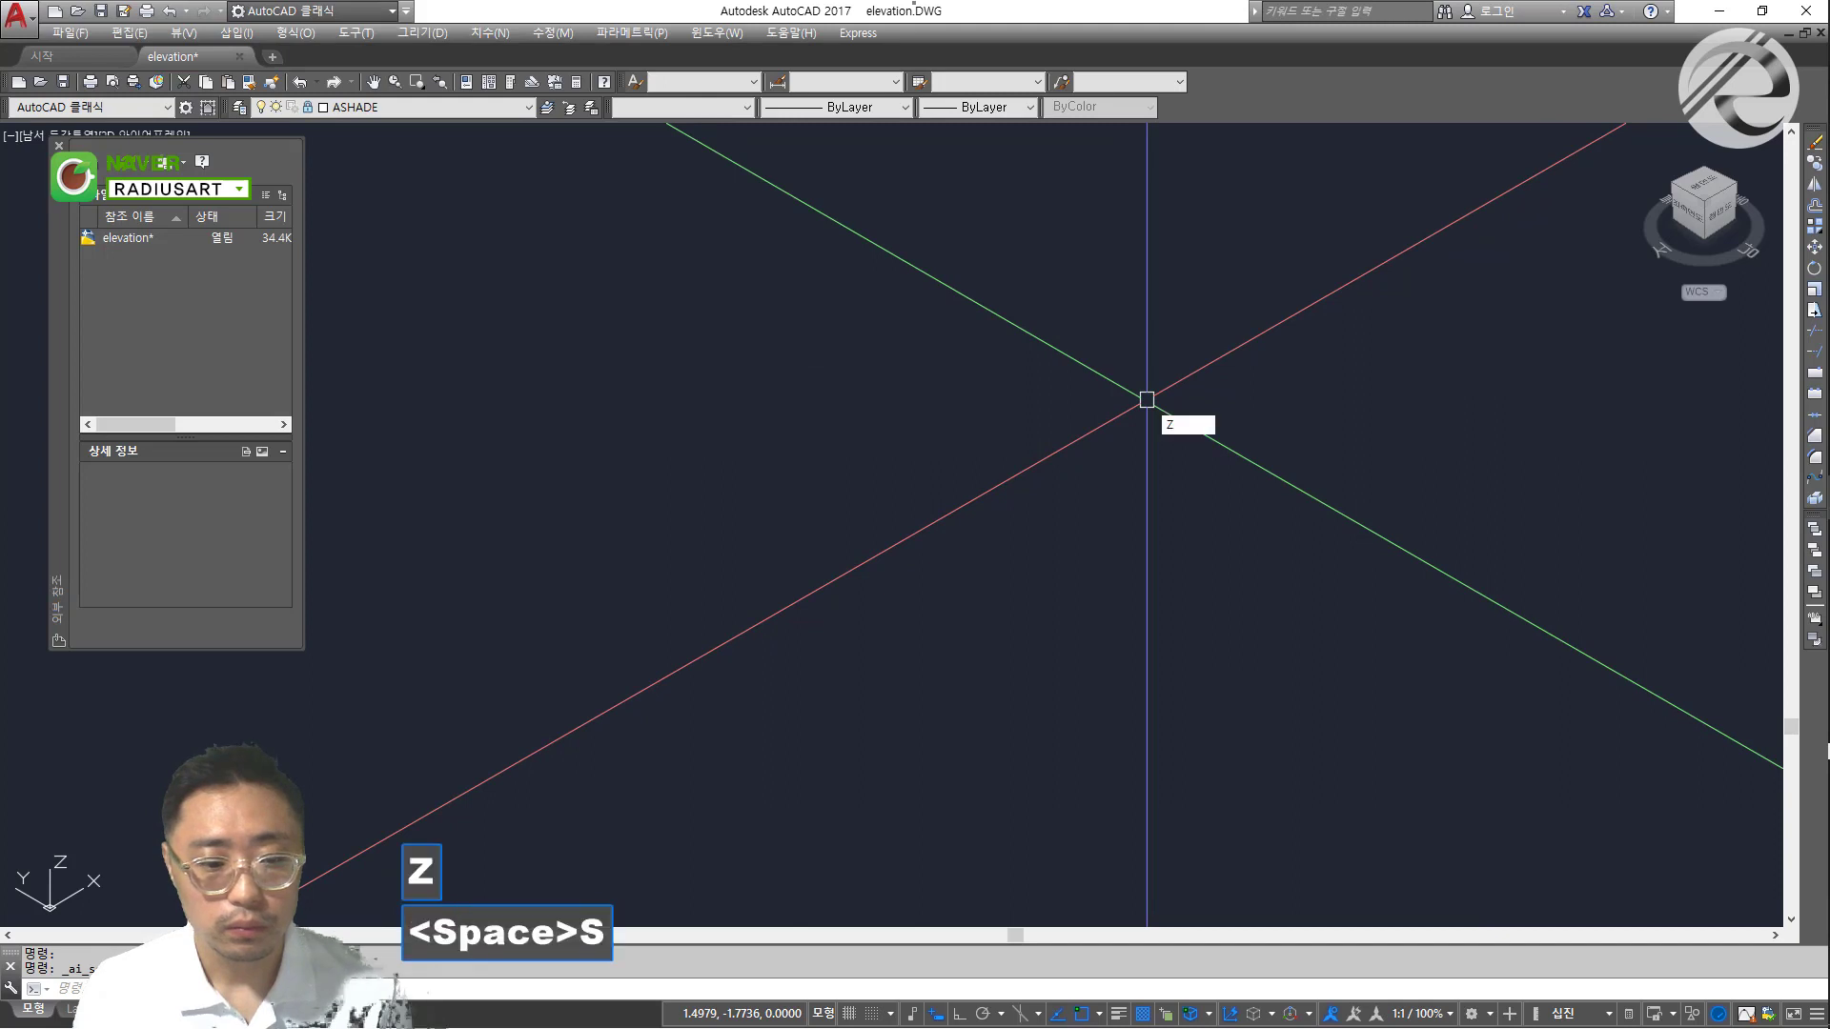
pyautogui.write('s')
pyautogui.press('space')
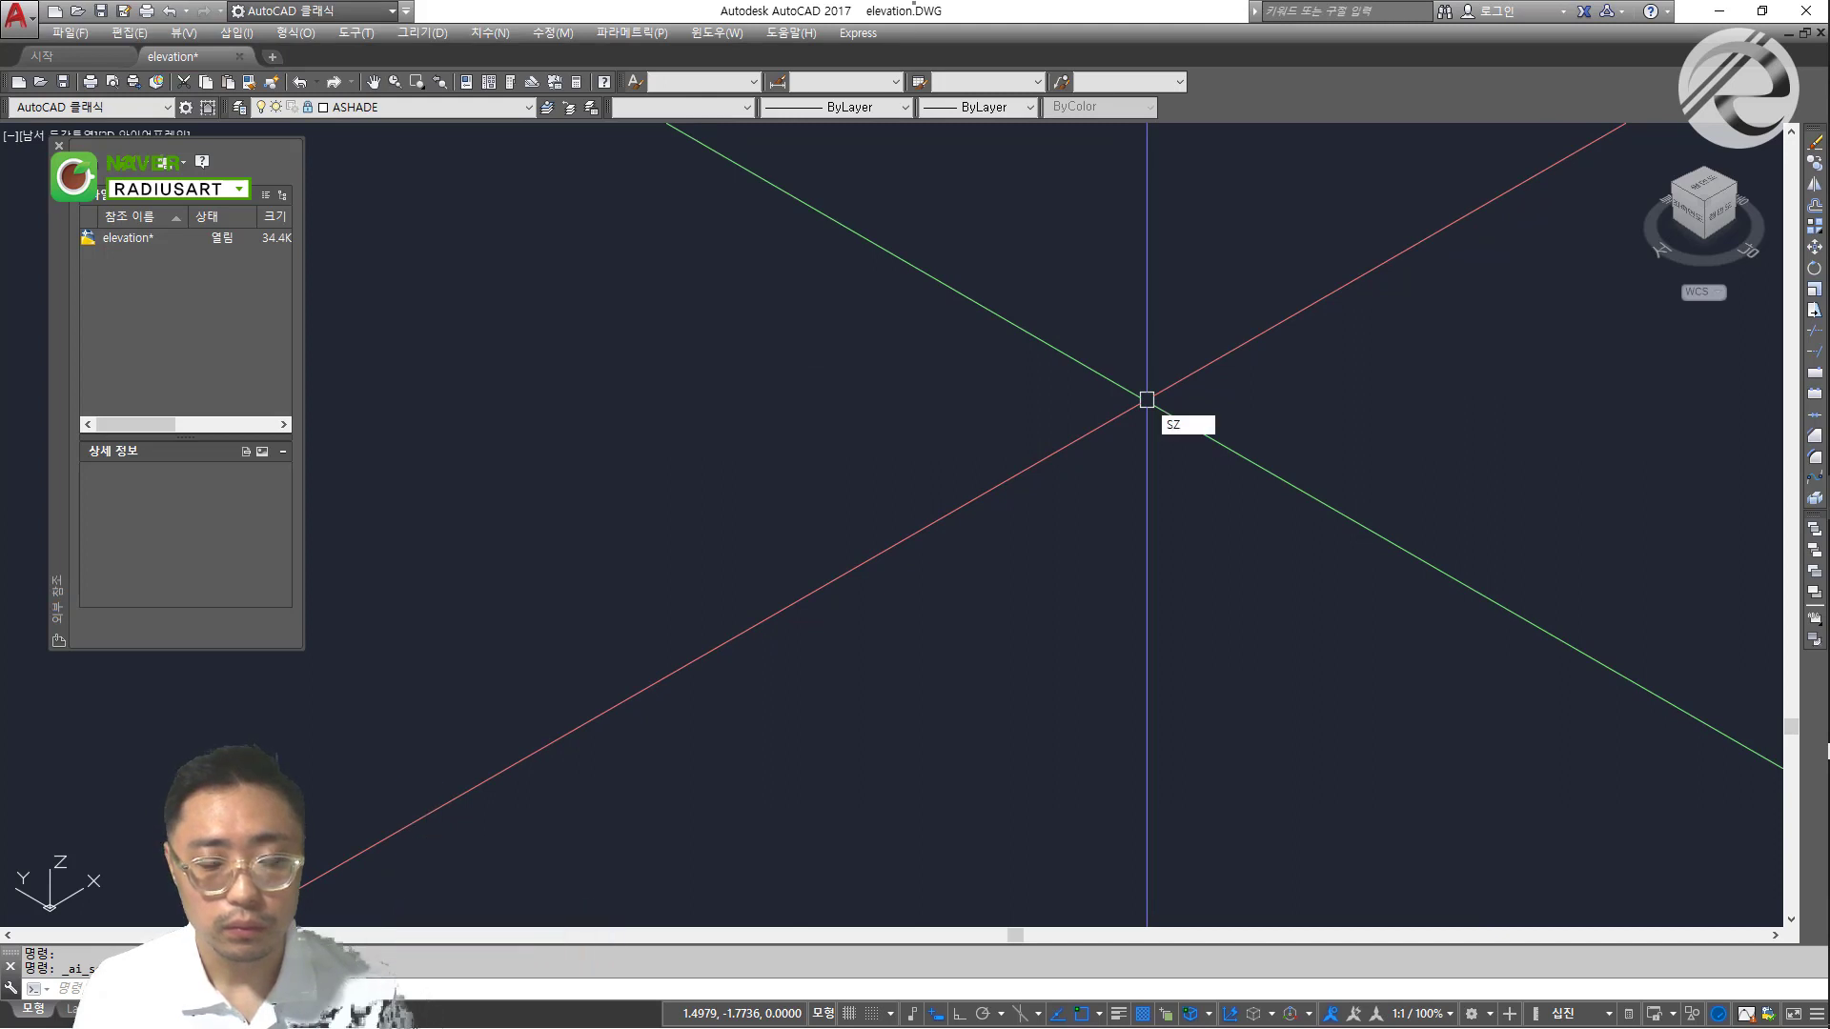
pyautogui.press('space')
pyautogui.scroll(-7, 790, 376)
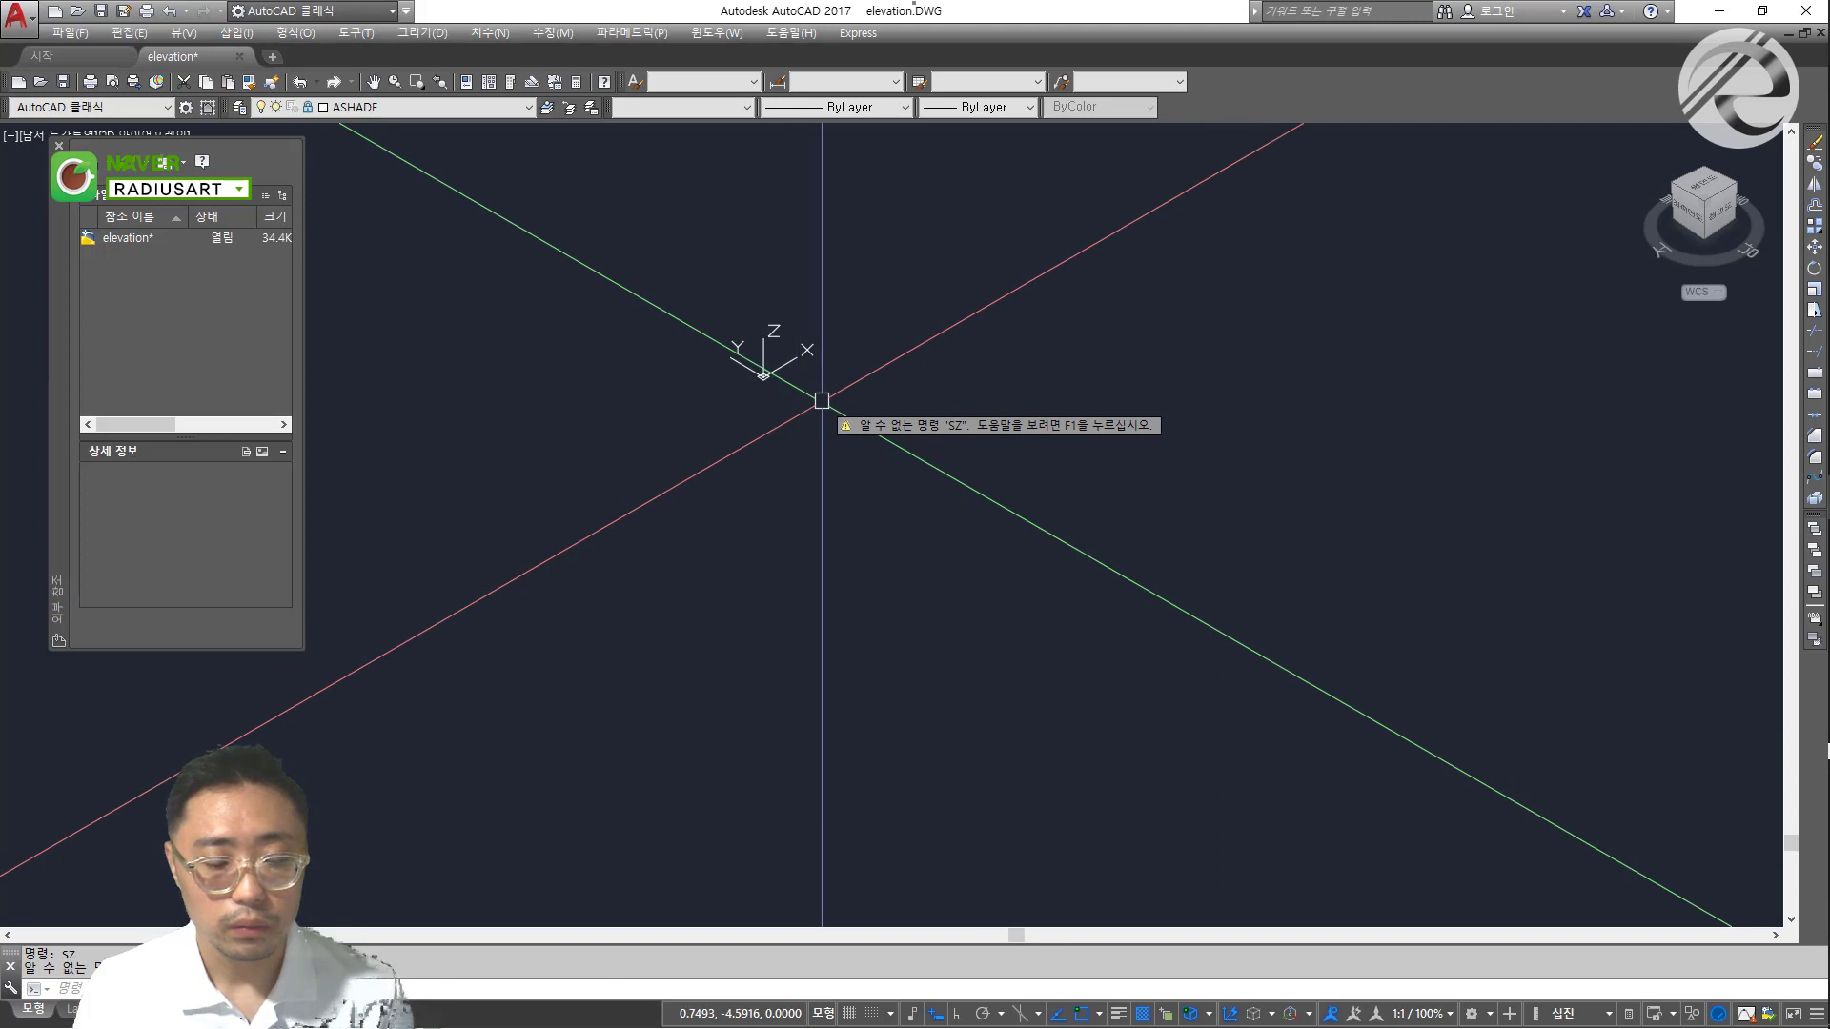
pyautogui.press('ctrl')
pyautogui.press('Escape')
pyautogui.press('Escape')
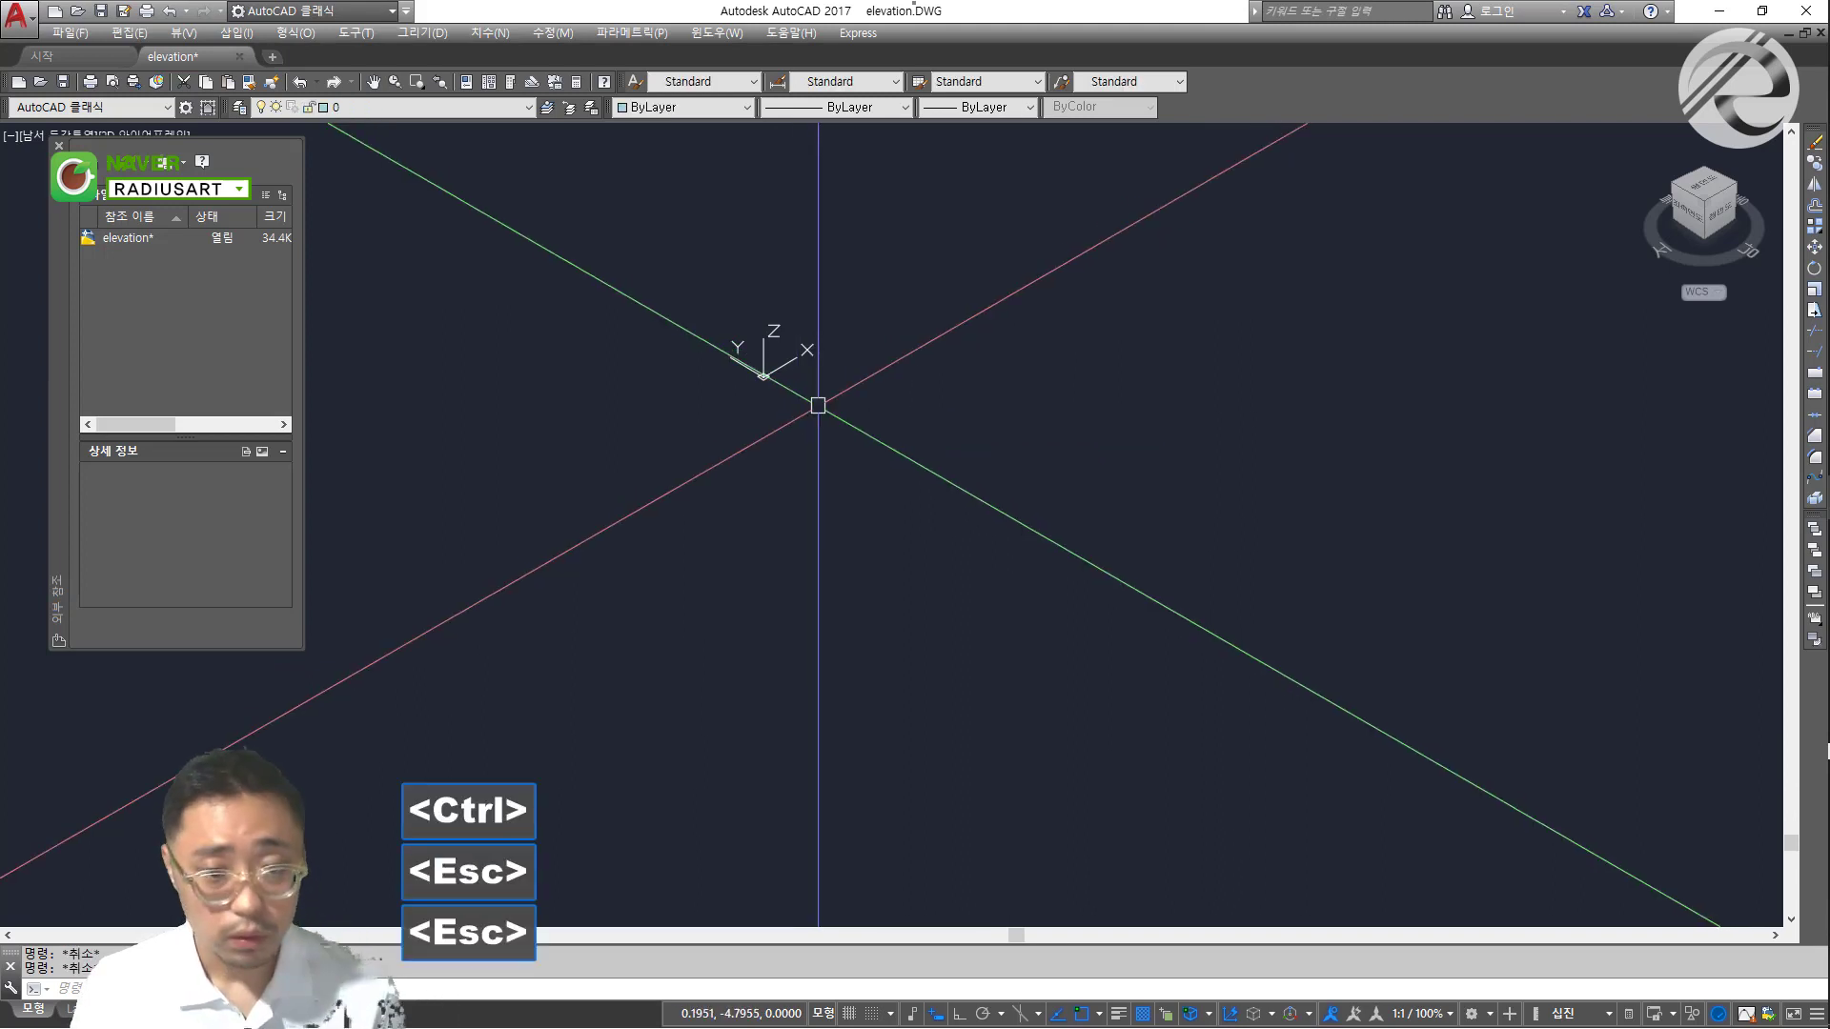
# Zoom to the whole drawing with the All option and select every object in it
pyautogui.write('z')
pyautogui.press('space')
pyautogui.write('a')
pyautogui.press('space')
pyautogui.hotkey('ctrl', 'a')
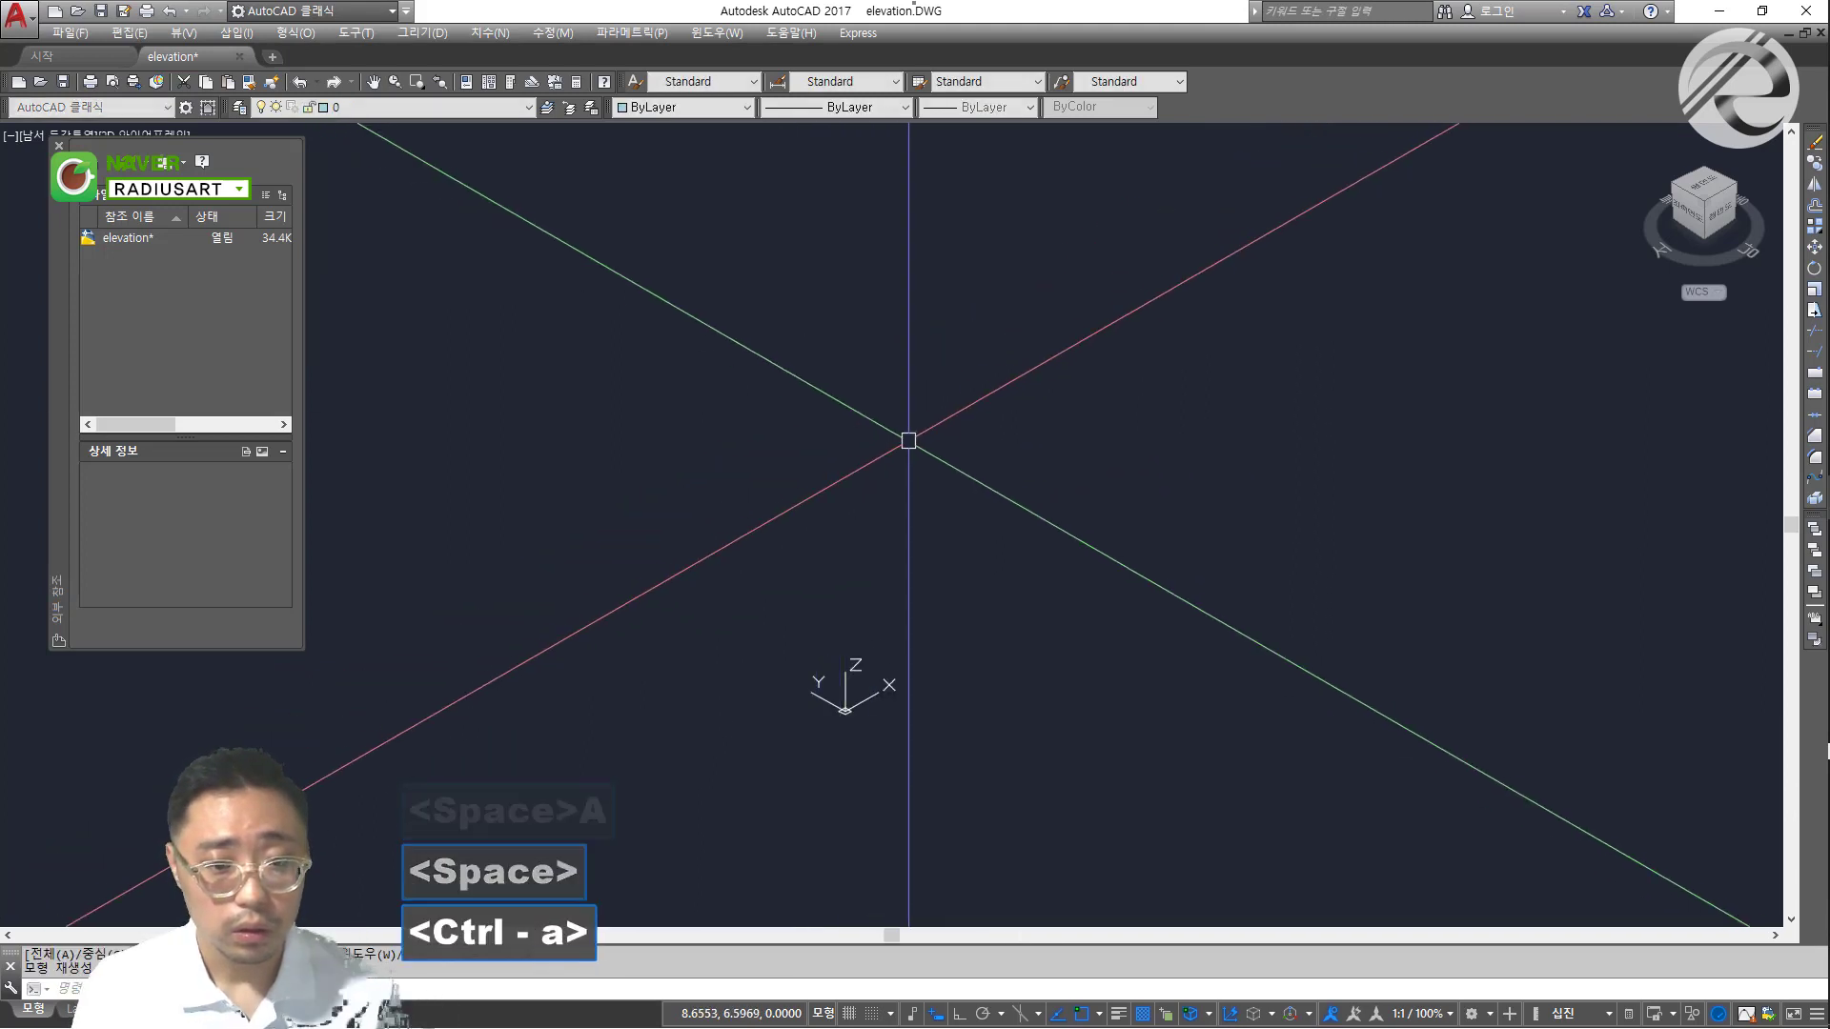
# Check the drawing for objects by selecting everything and window-selecting across the view, clearing the selection when done
pyautogui.click(1482, 835)
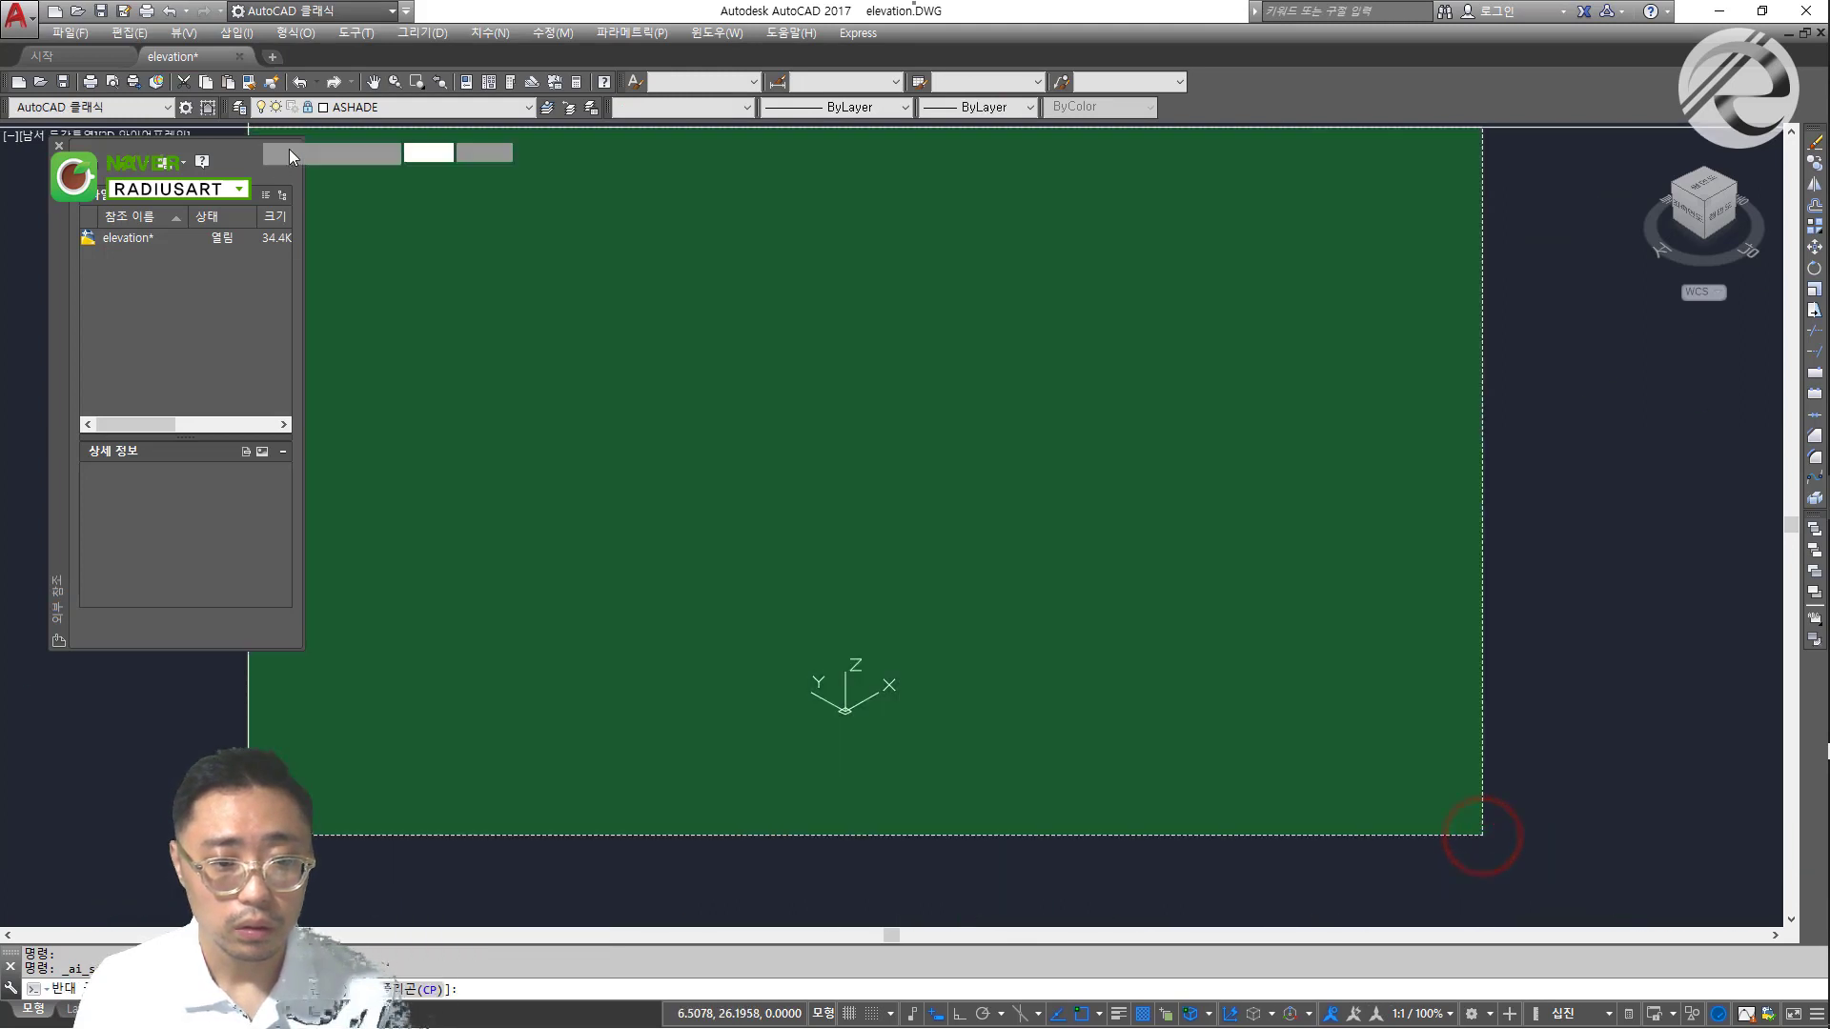
pyautogui.click(415, 288)
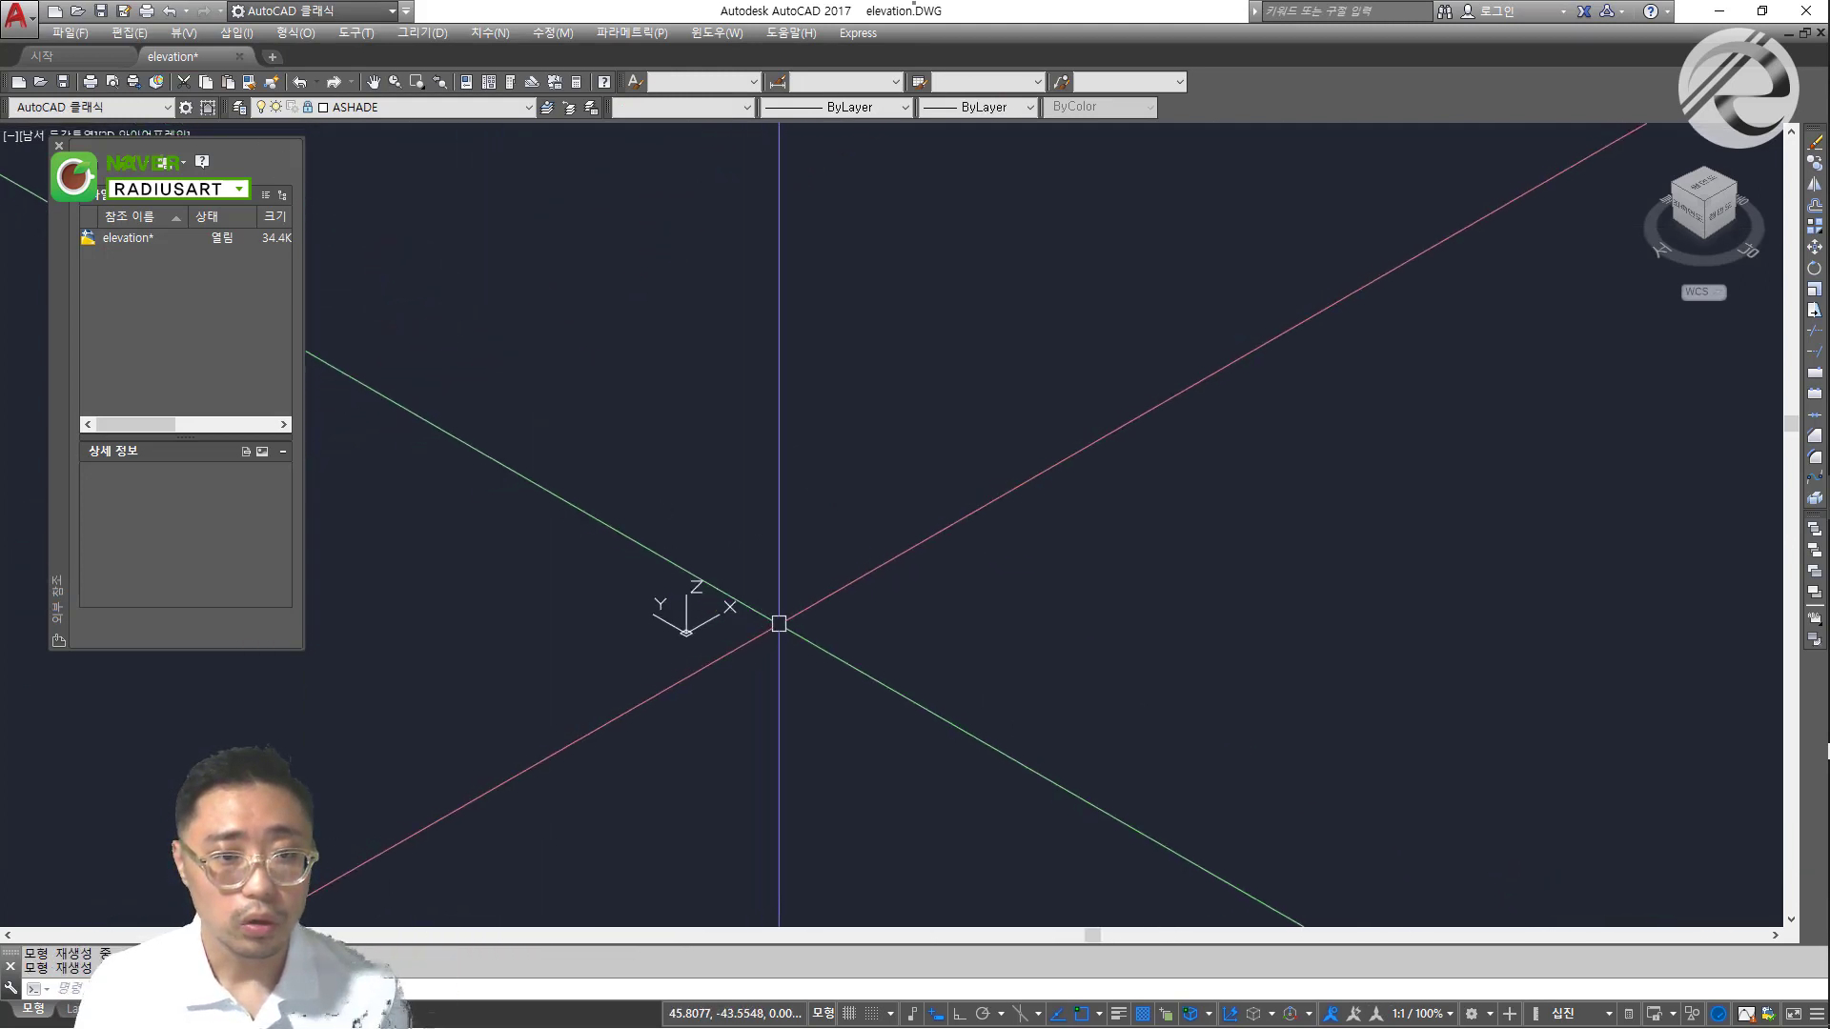
pyautogui.hotkey('ctrl', 'a')
pyautogui.click(1523, 784)
pyautogui.click(359, 262)
pyautogui.press('Escape')
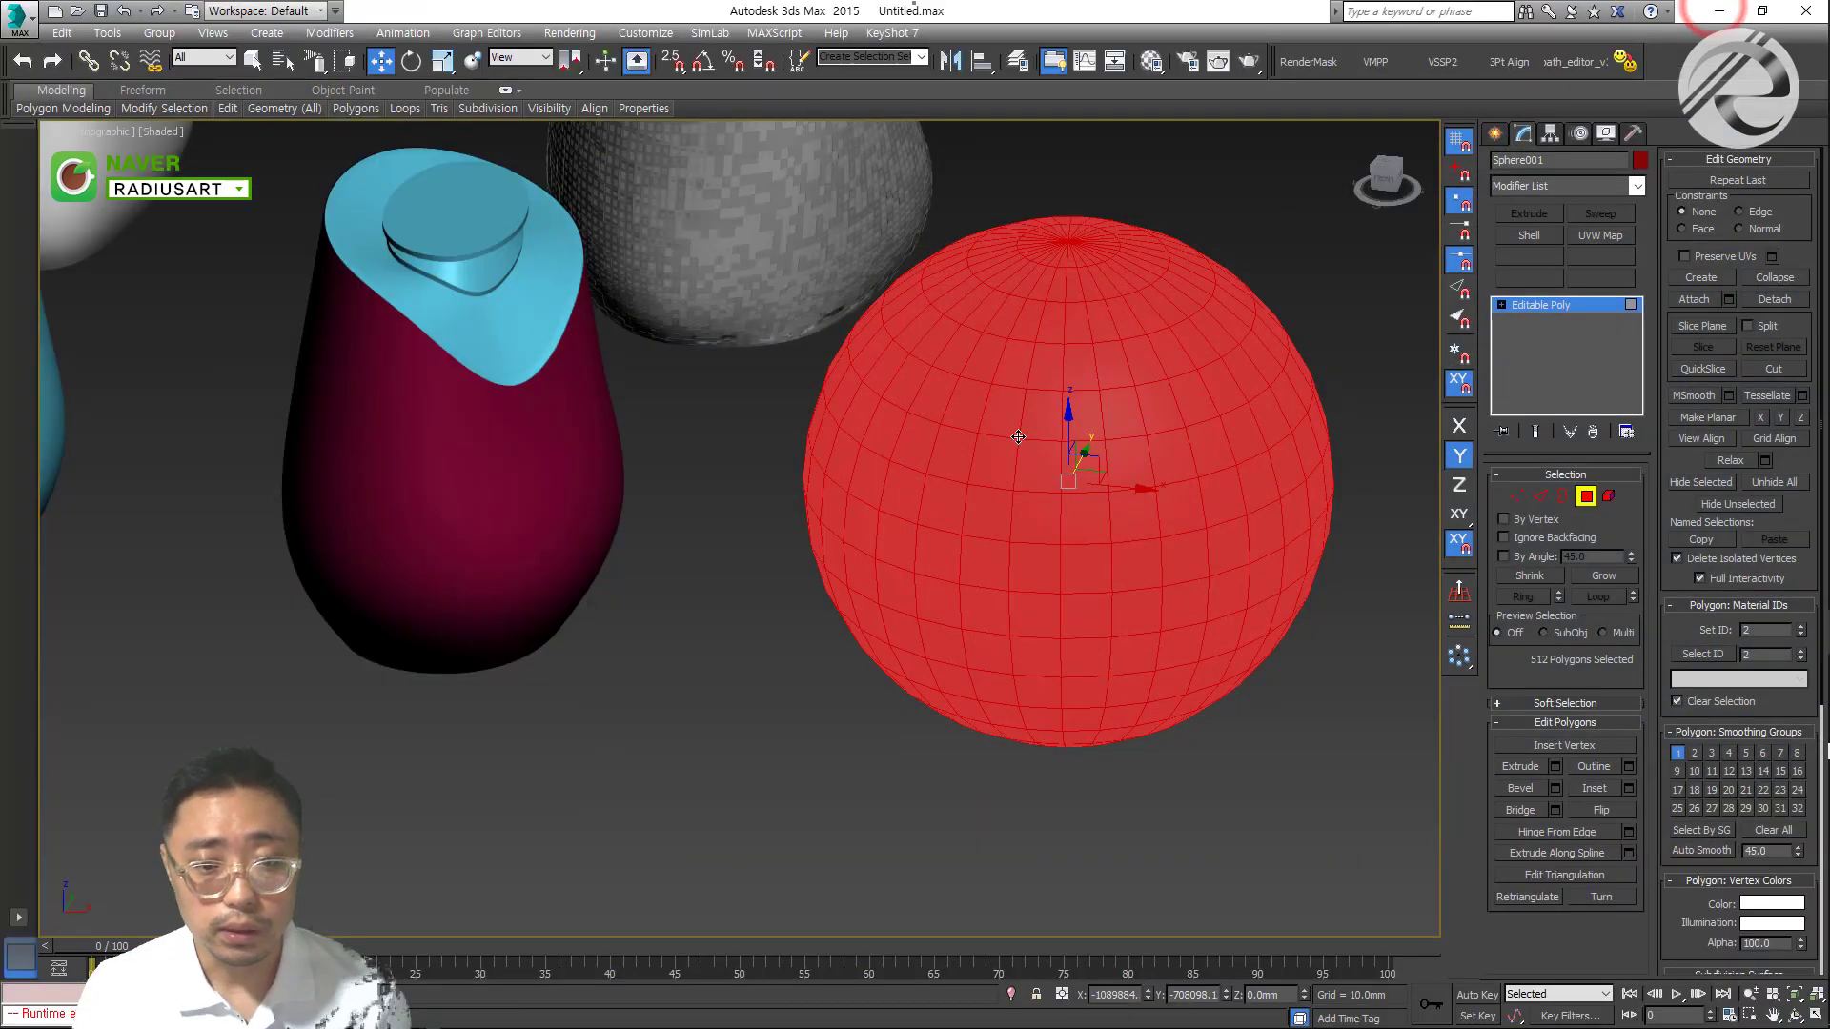
# Switch back to 3ds Max and clear all smoothing groups on every polygon of the red sphere
pyautogui.keyDown('alt'); pyautogui.moveTo(1018, 436); pyautogui.dragTo(1163, 674, button='middle'); pyautogui.keyUp('alt')
pyautogui.click(1216, 753)
pyautogui.click(1088, 552)
pyautogui.hotkey('ctrl', 'a')
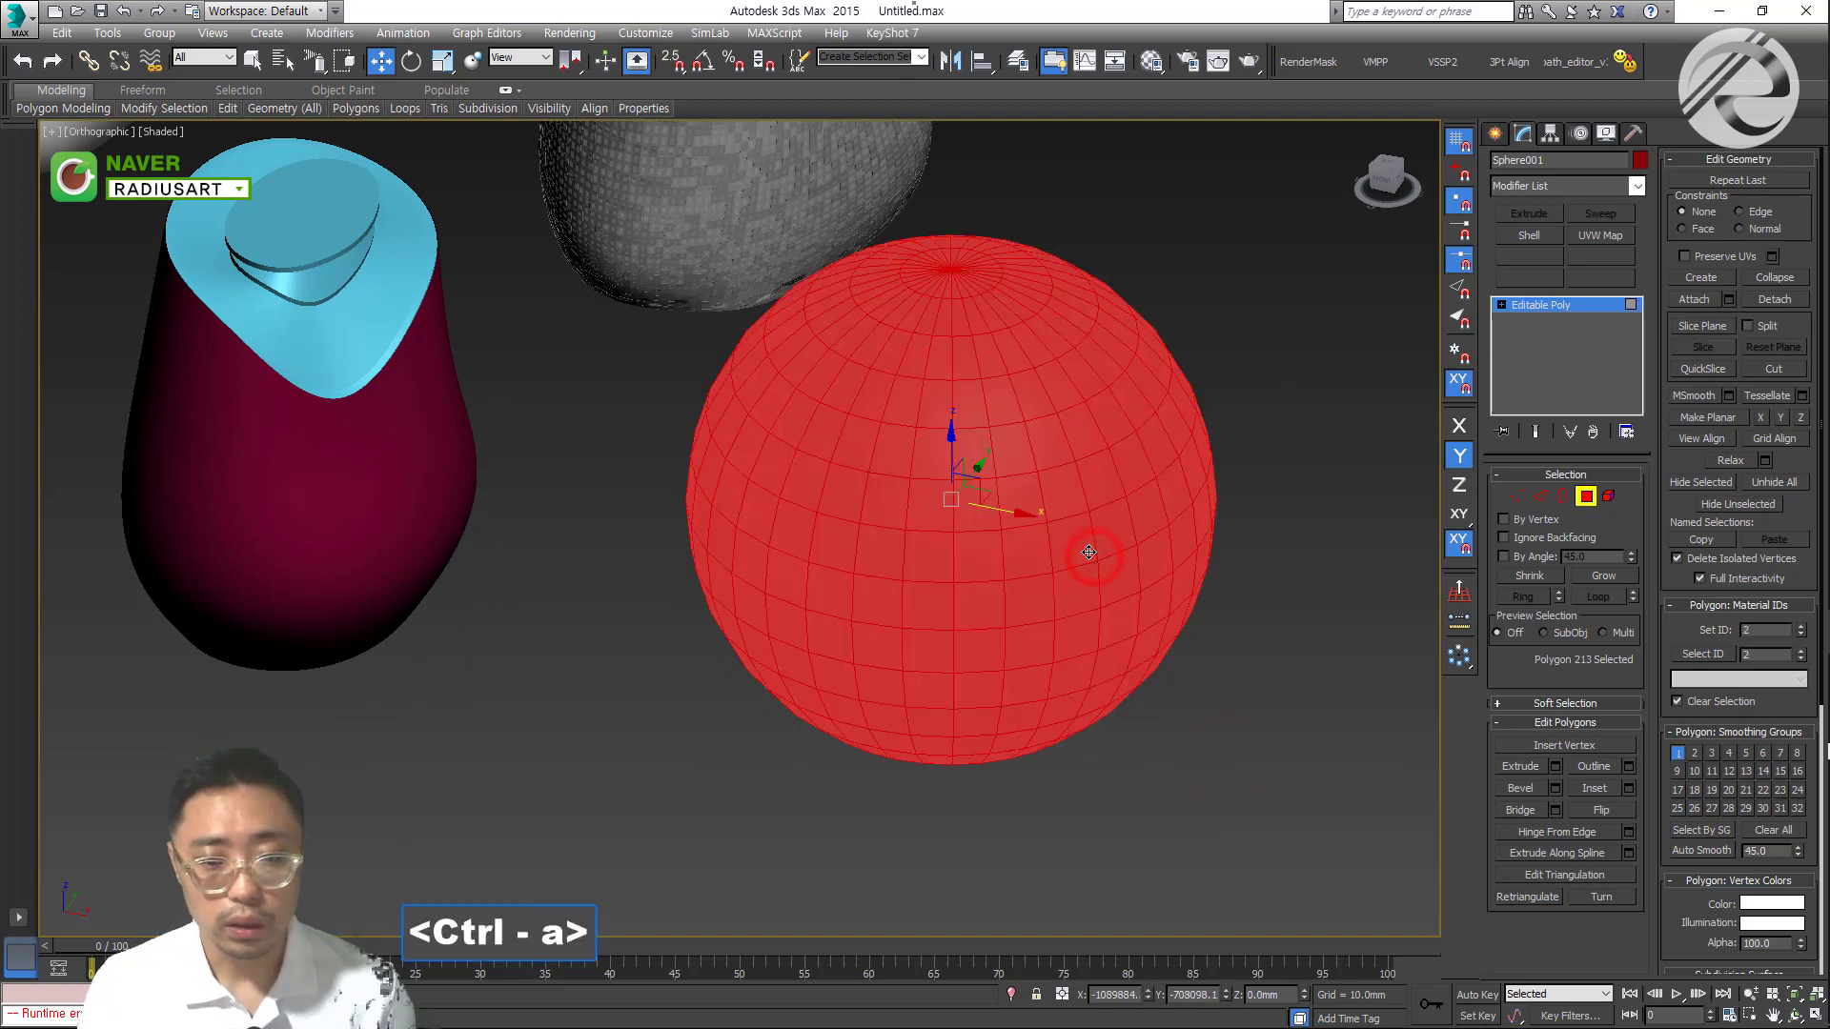
pyautogui.click(1762, 825)
pyautogui.click(1296, 764)
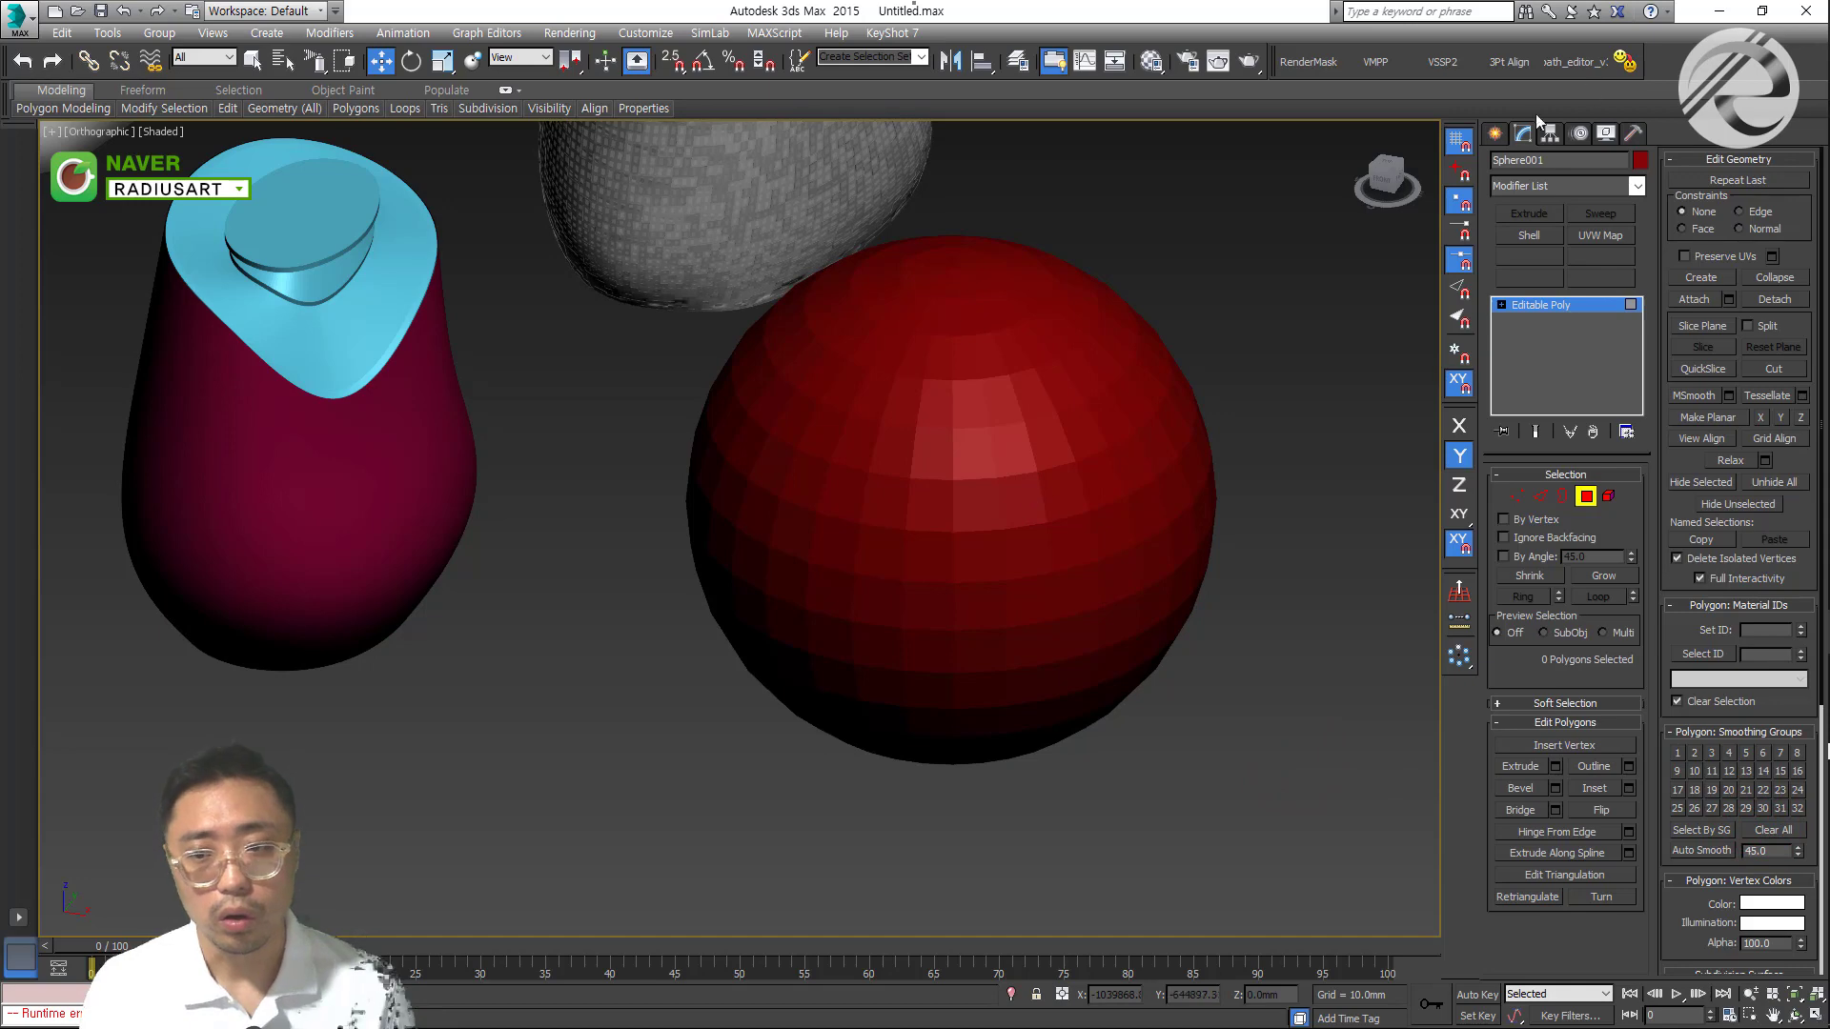
# Select all polygons of the crimson tower's body and clear all of their smoothing groups
pyautogui.click(1510, 138)
pyautogui.click(604, 817)
pyautogui.click(281, 429)
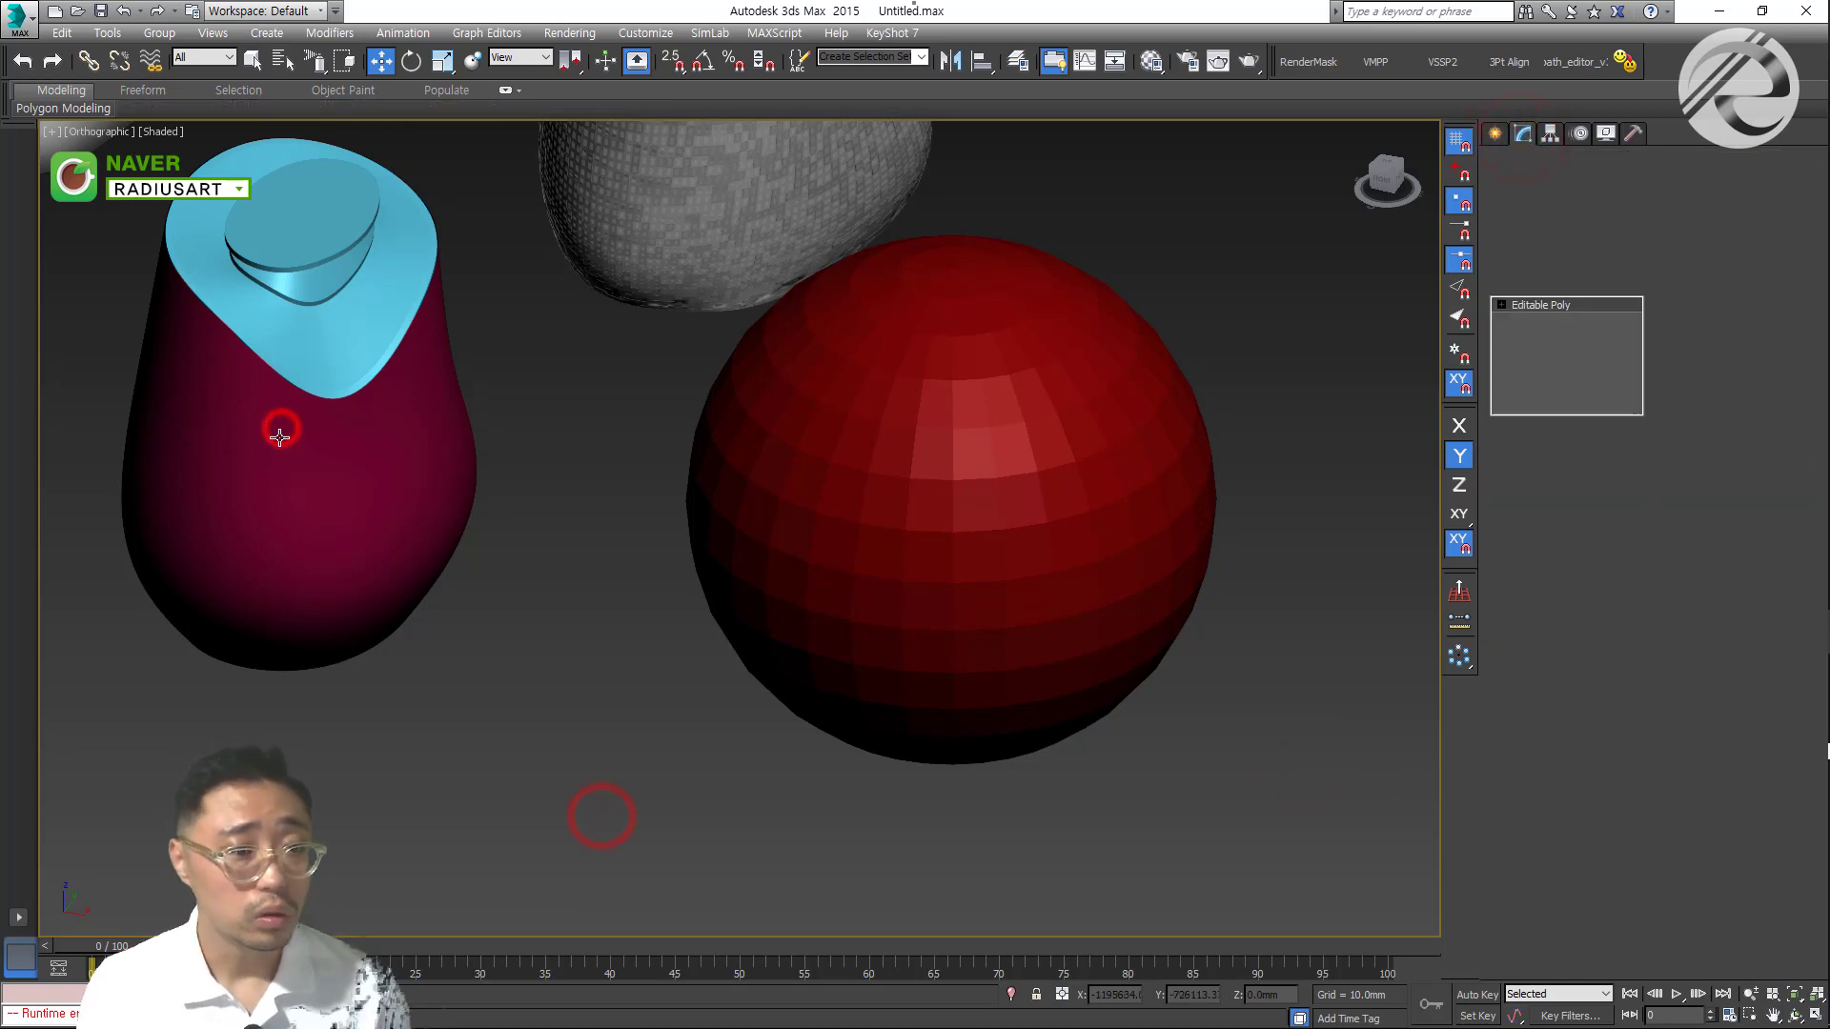
pyautogui.scroll(3, 270, 458)
pyautogui.moveTo(269, 459); pyautogui.dragTo(329, 481, button='middle')
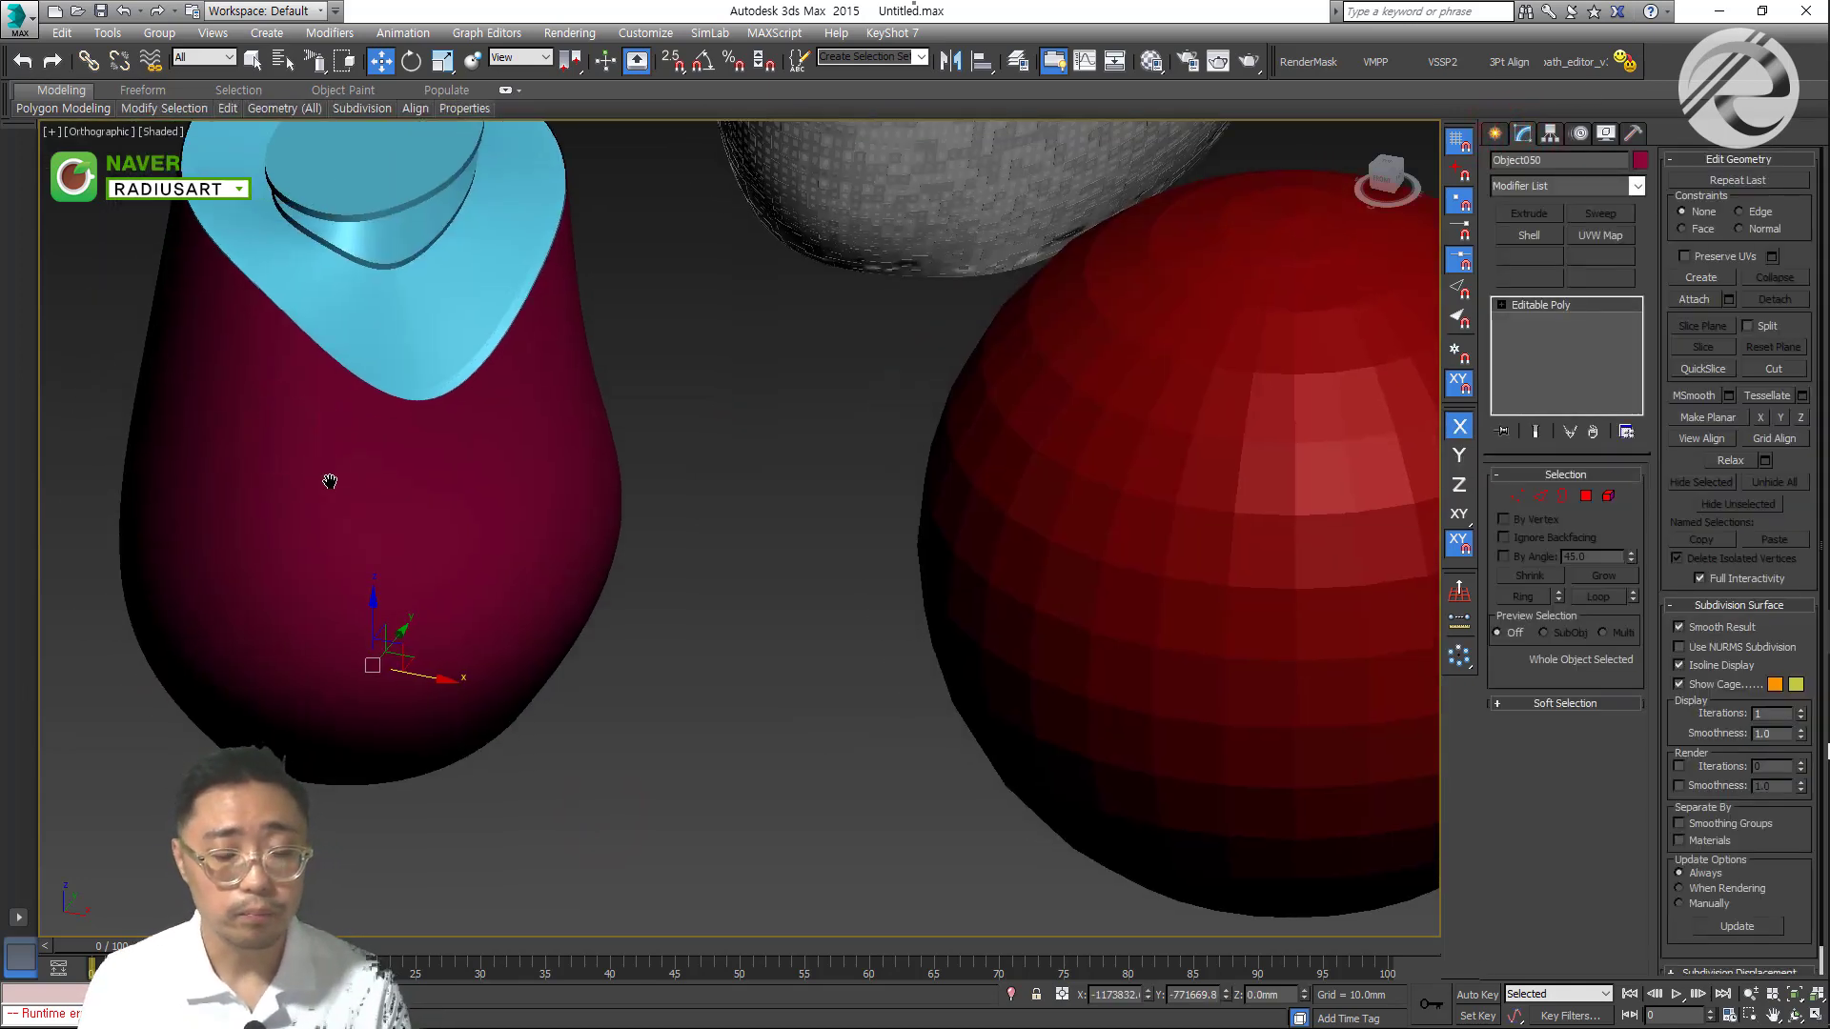
pyautogui.moveTo(330, 481)
pyautogui.mouseDown(button='middle')
pyautogui.moveTo(319, 506)
pyautogui.moveTo(334, 515)
pyautogui.mouseUp(button='middle')
pyautogui.press('4')
pyautogui.hotkey('ctrl', 'a')
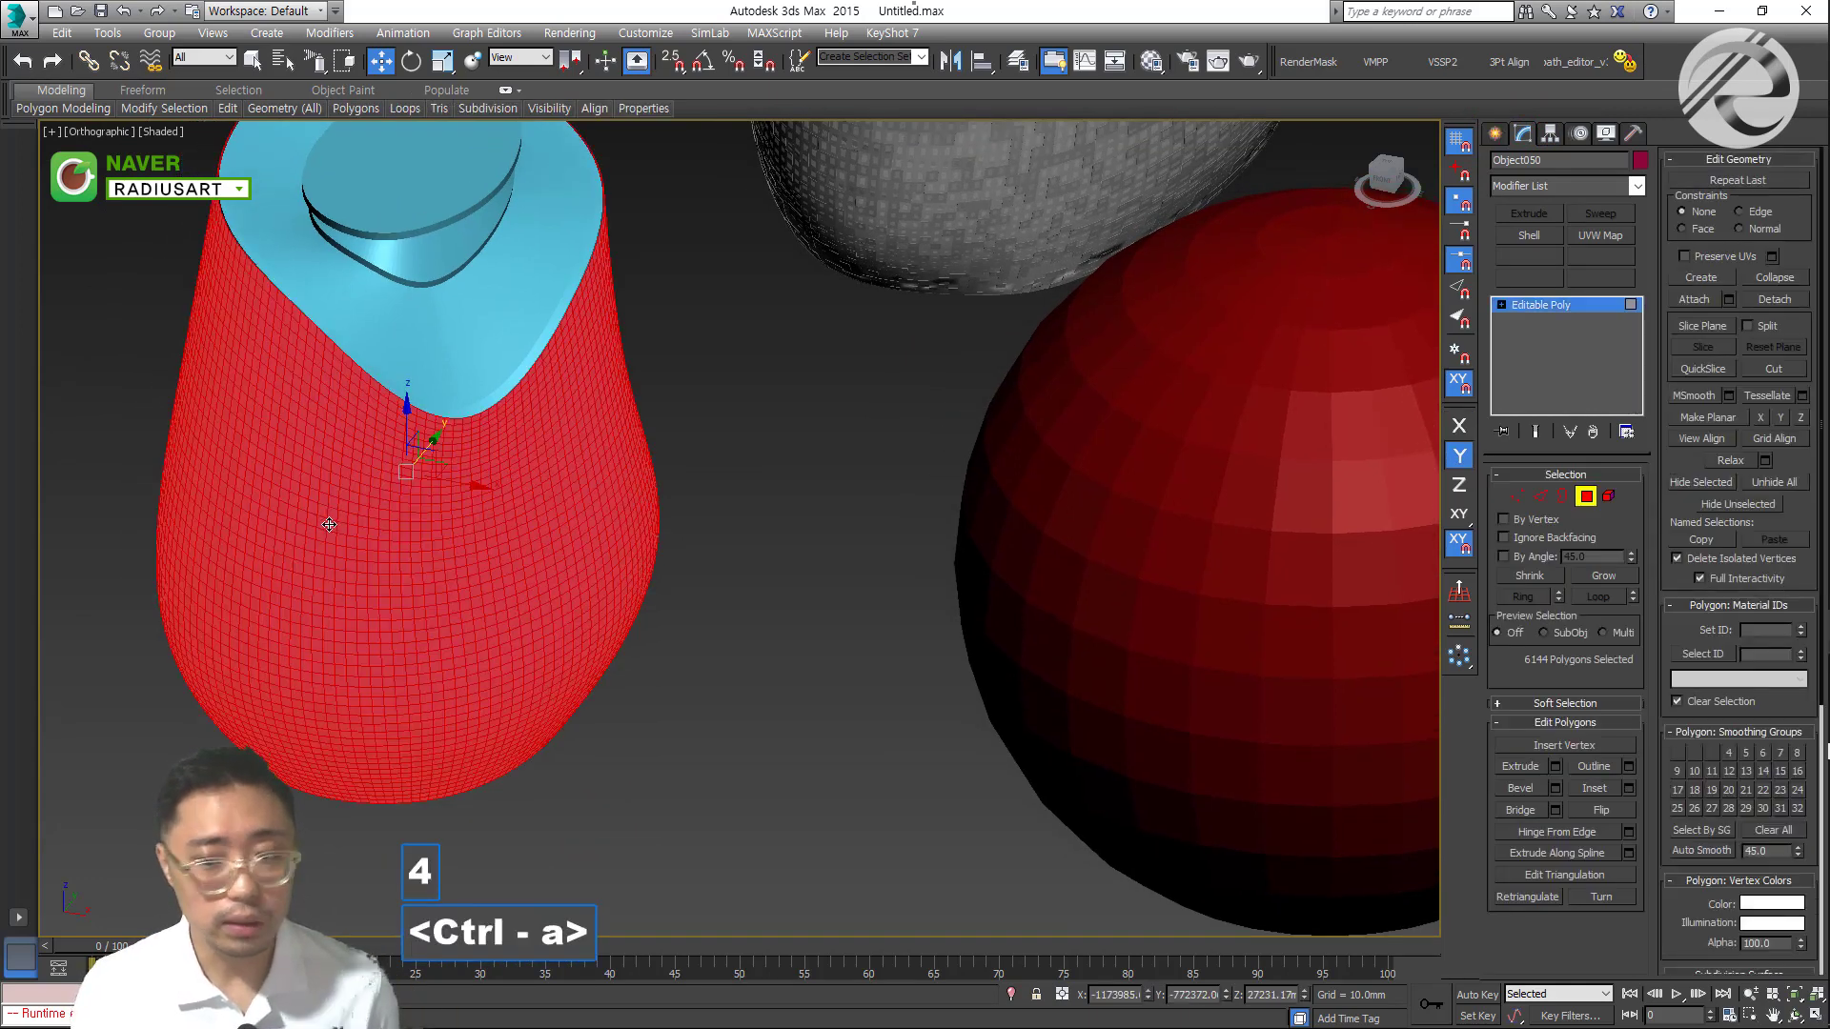
pyautogui.click(1793, 831)
pyautogui.click(821, 781)
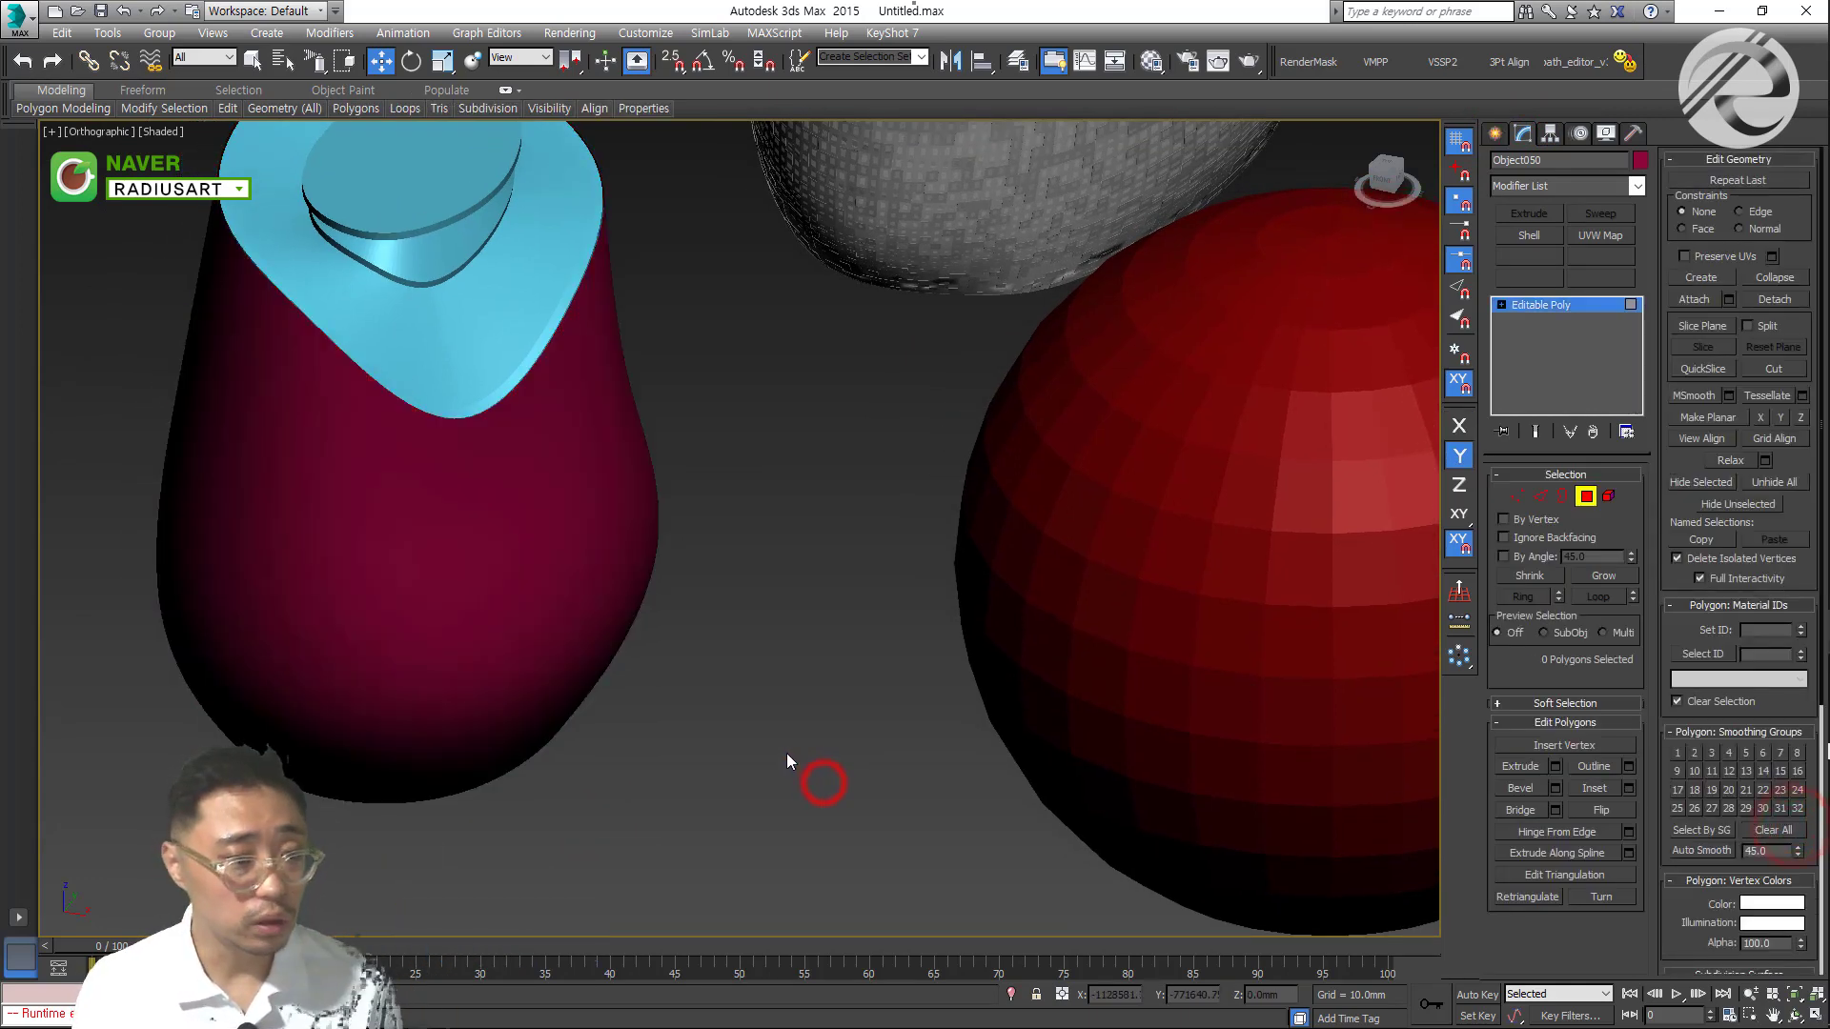
# Randomly select 25 percent of the crimson tower's polygons and detach them as a separate object
pyautogui.scroll(4, 196, 409)
pyautogui.scroll(-2, 264, 377)
pyautogui.scroll(-3, 264, 377)
pyautogui.keyDown('alt'); pyautogui.moveTo(515, 580); pyautogui.dragTo(608, 628, button='middle'); pyautogui.keyUp('alt')
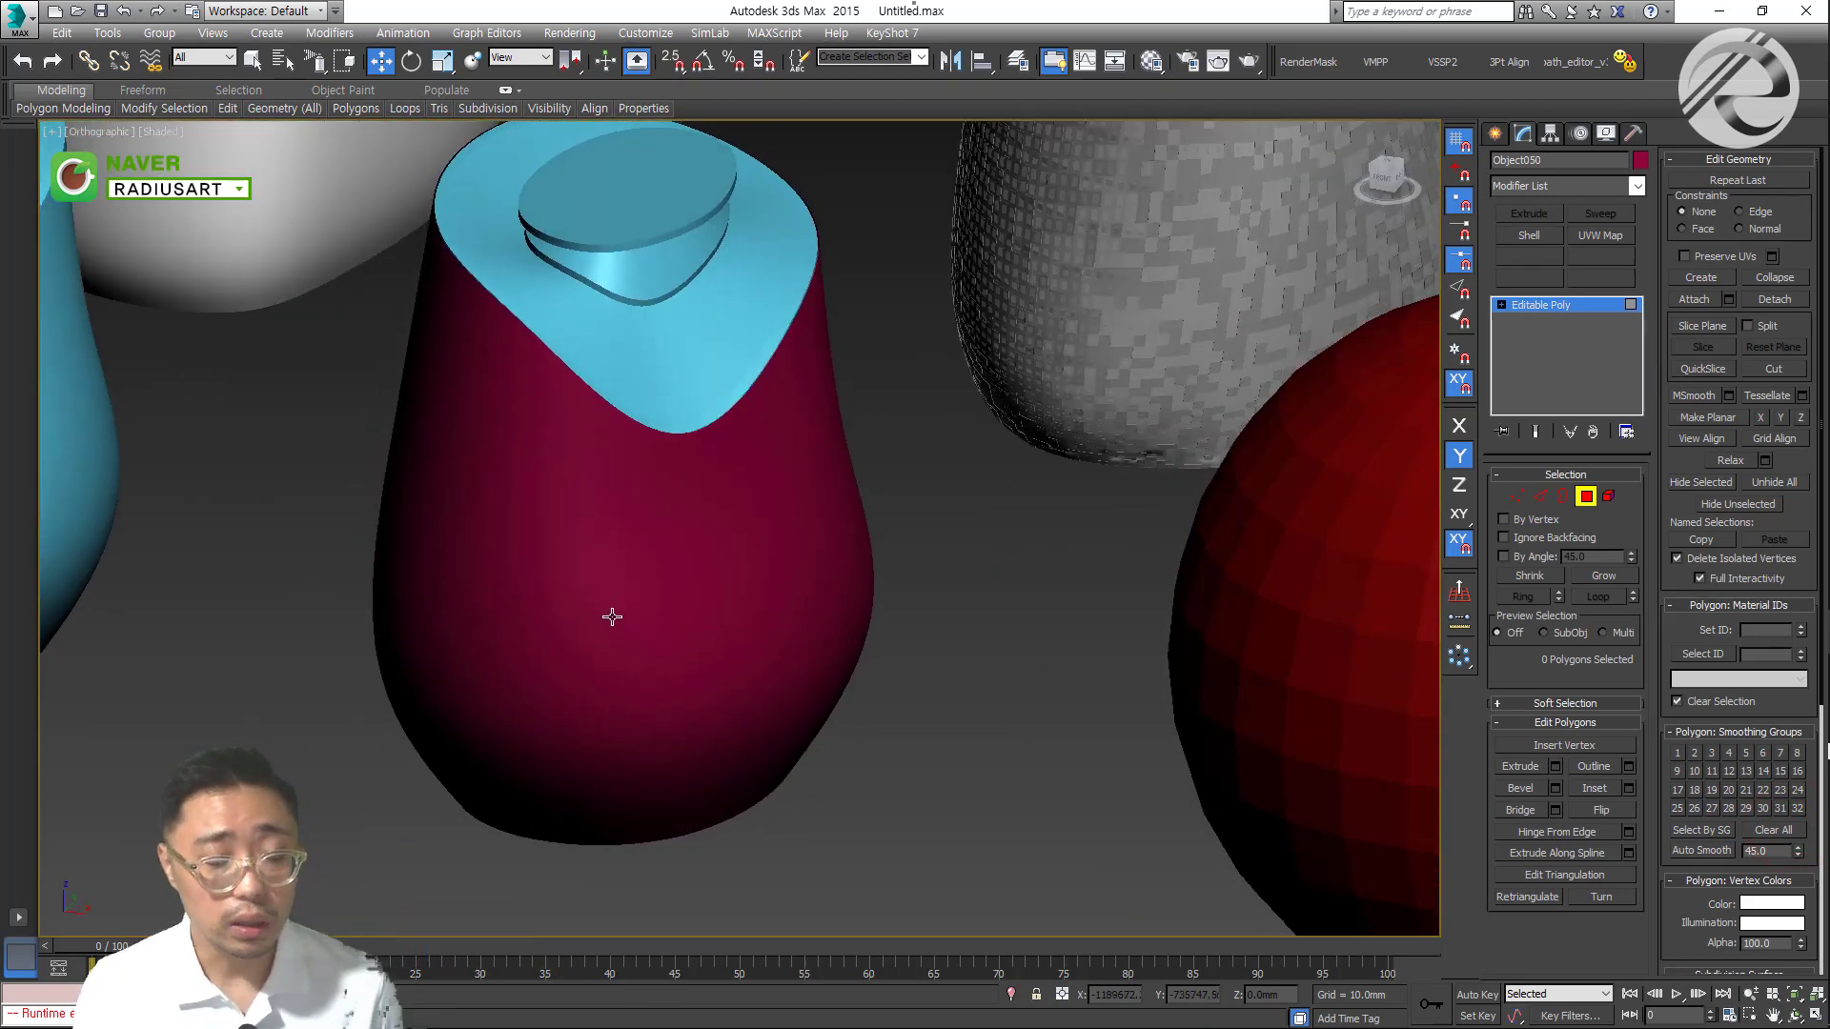
pyautogui.hotkey('ctrl', 'a')
pyautogui.moveTo(600, 559); pyautogui.dragTo(624, 583, button='middle')
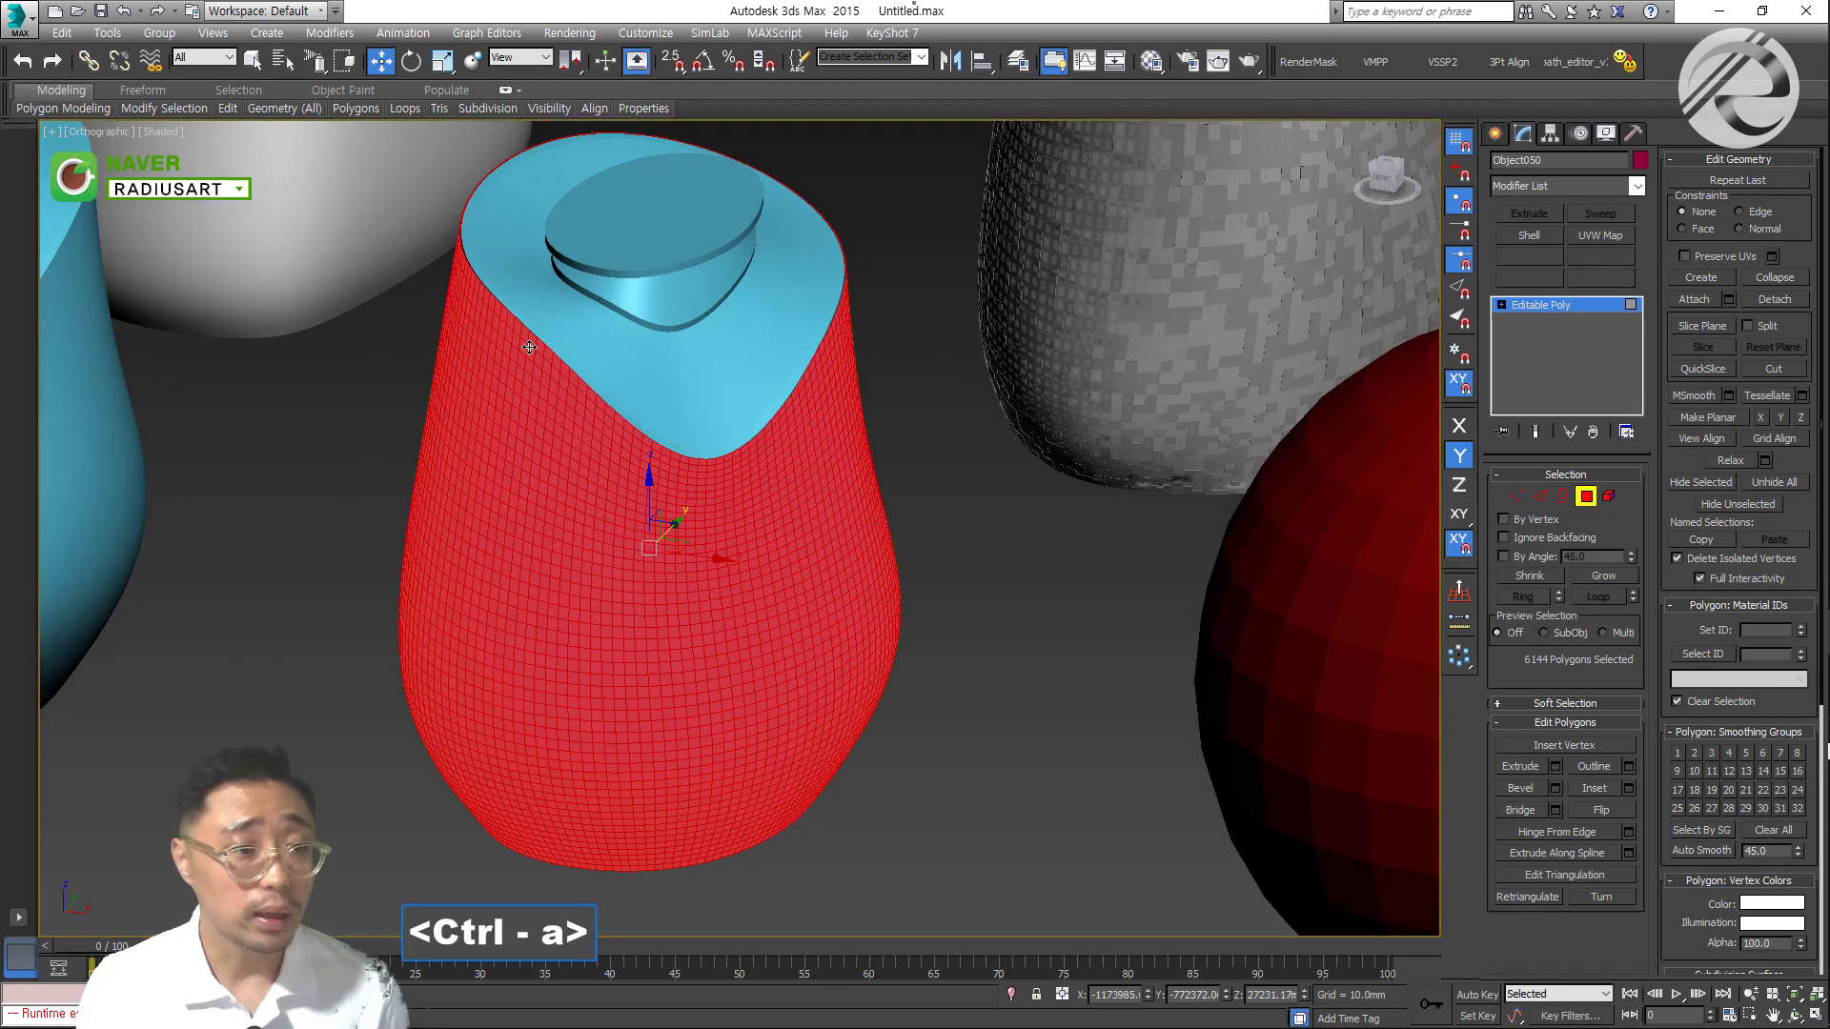
pyautogui.click(230, 93)
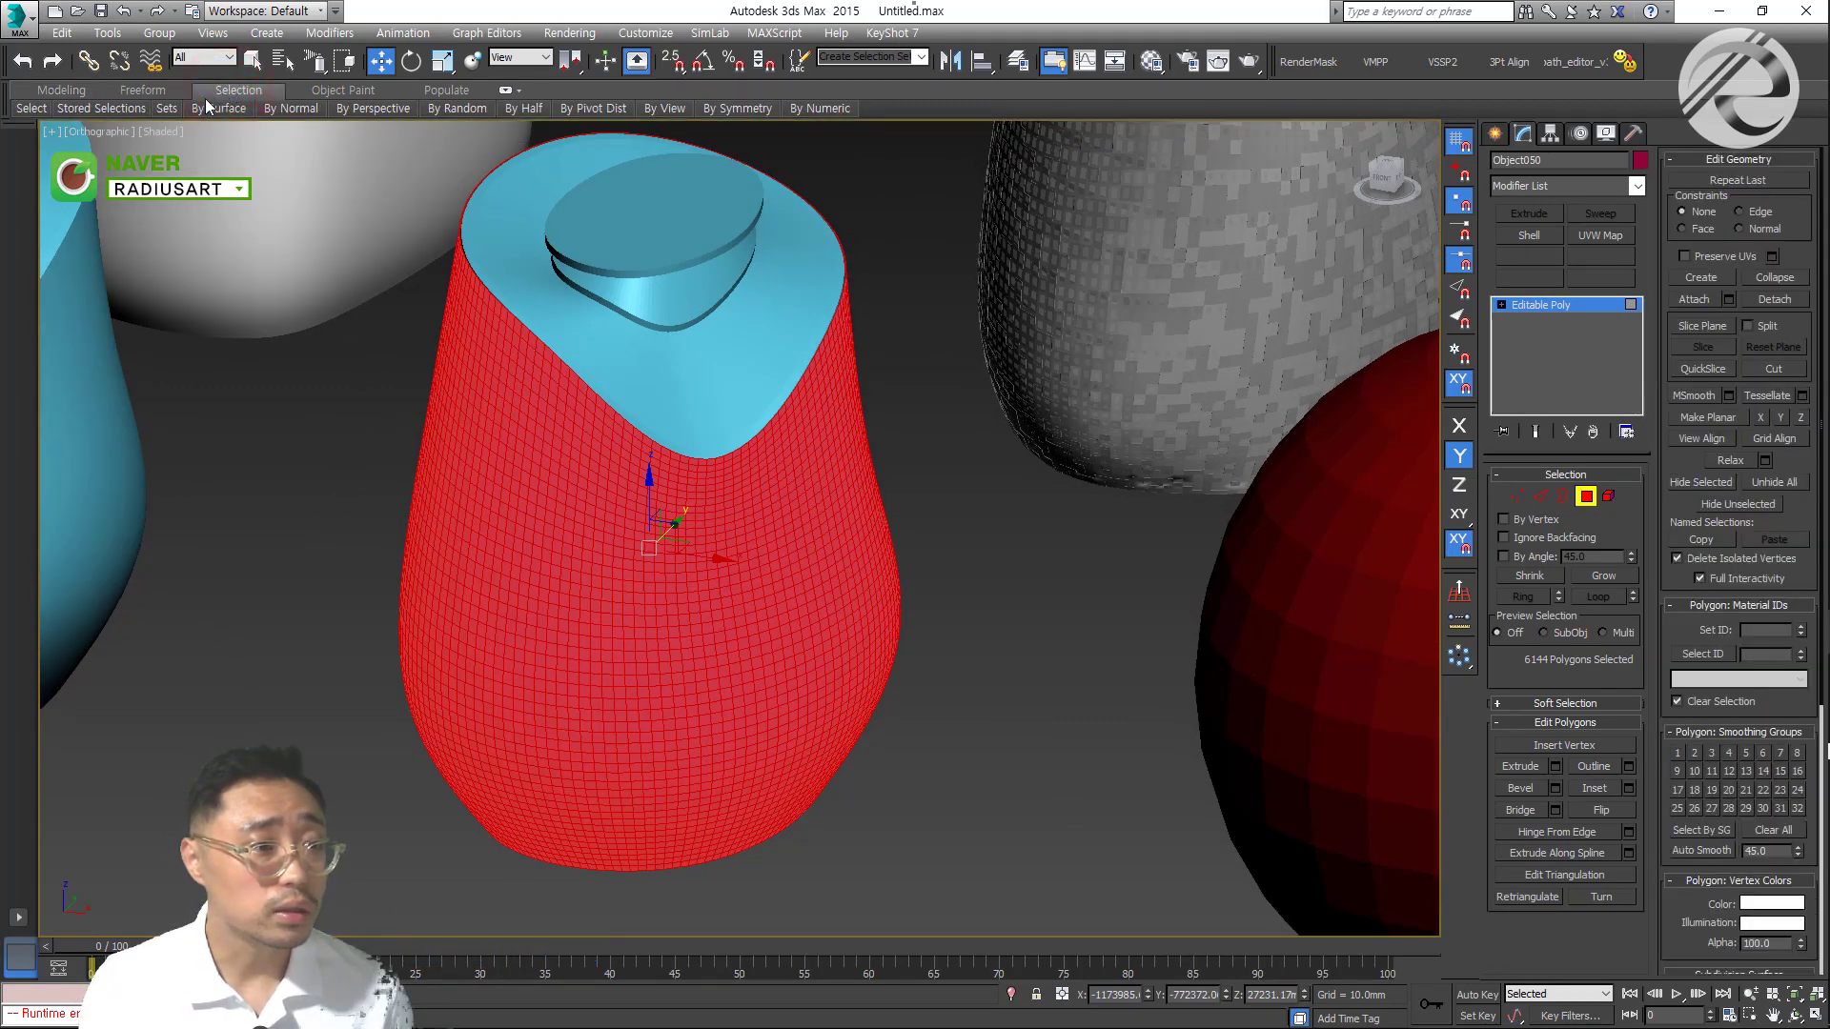
pyautogui.moveTo(203, 112)
pyautogui.moveTo(449, 109)
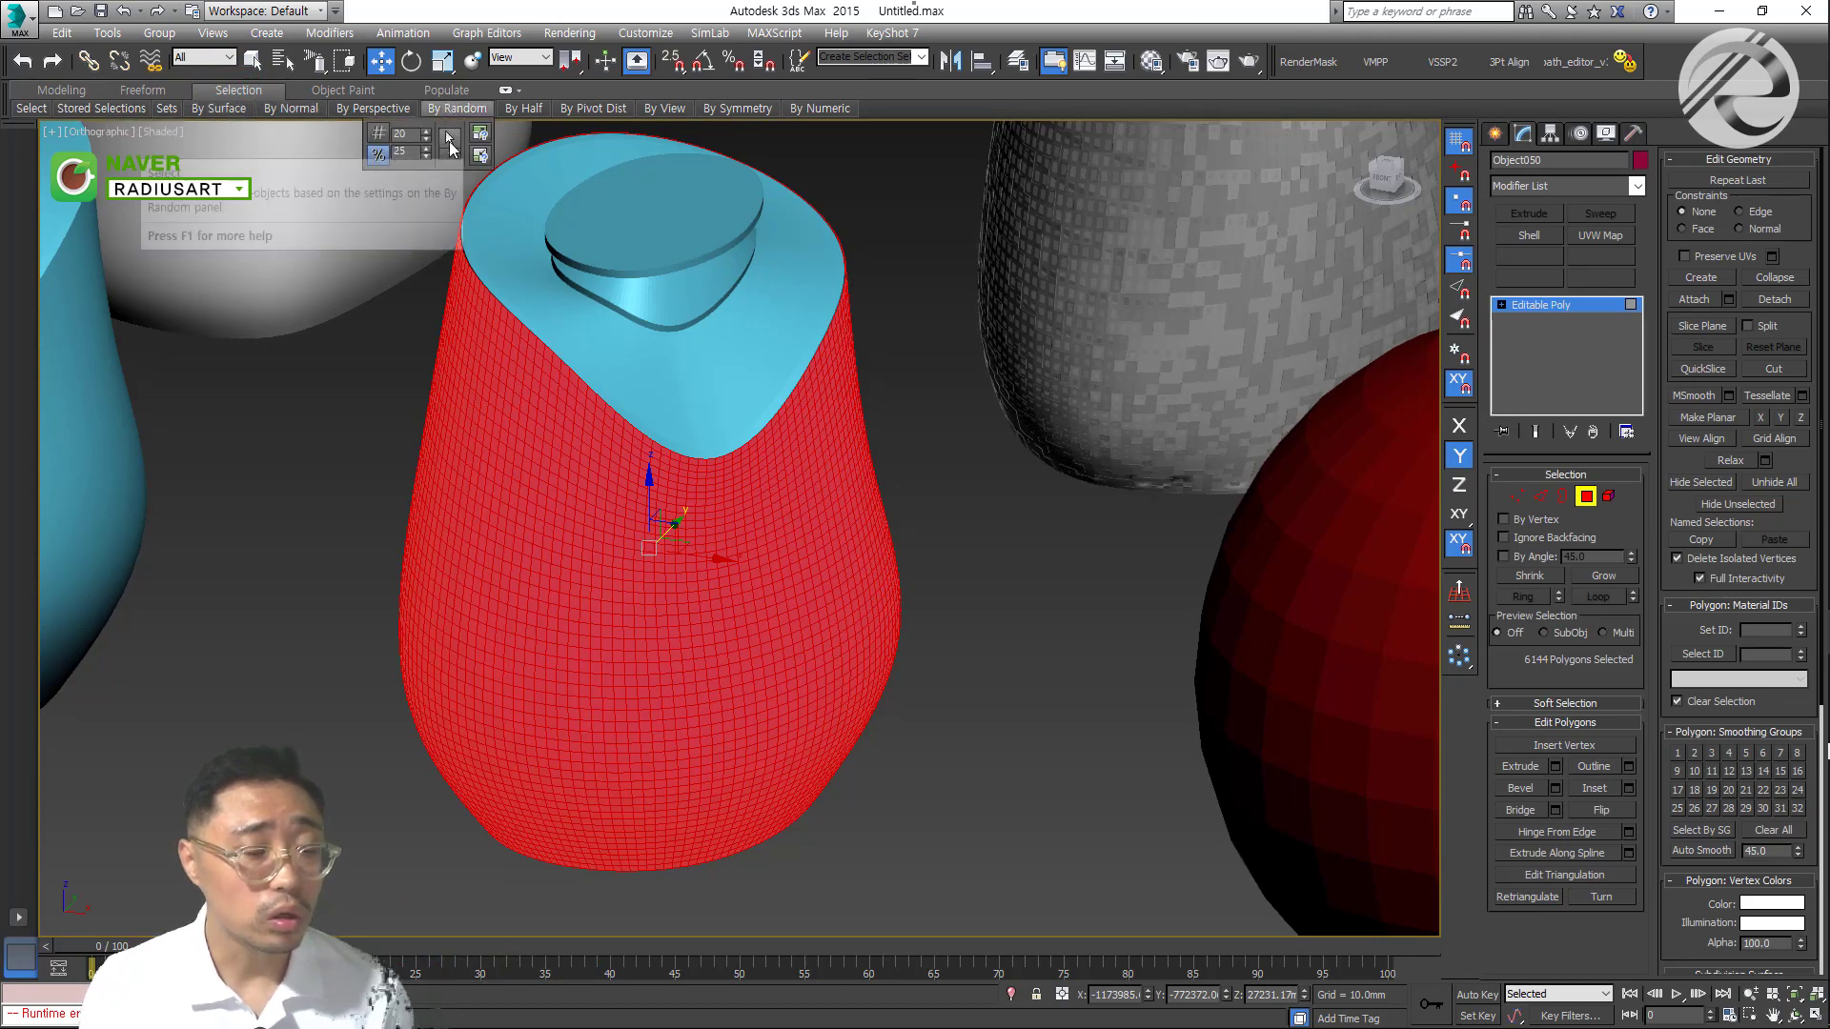
pyautogui.click(449, 139)
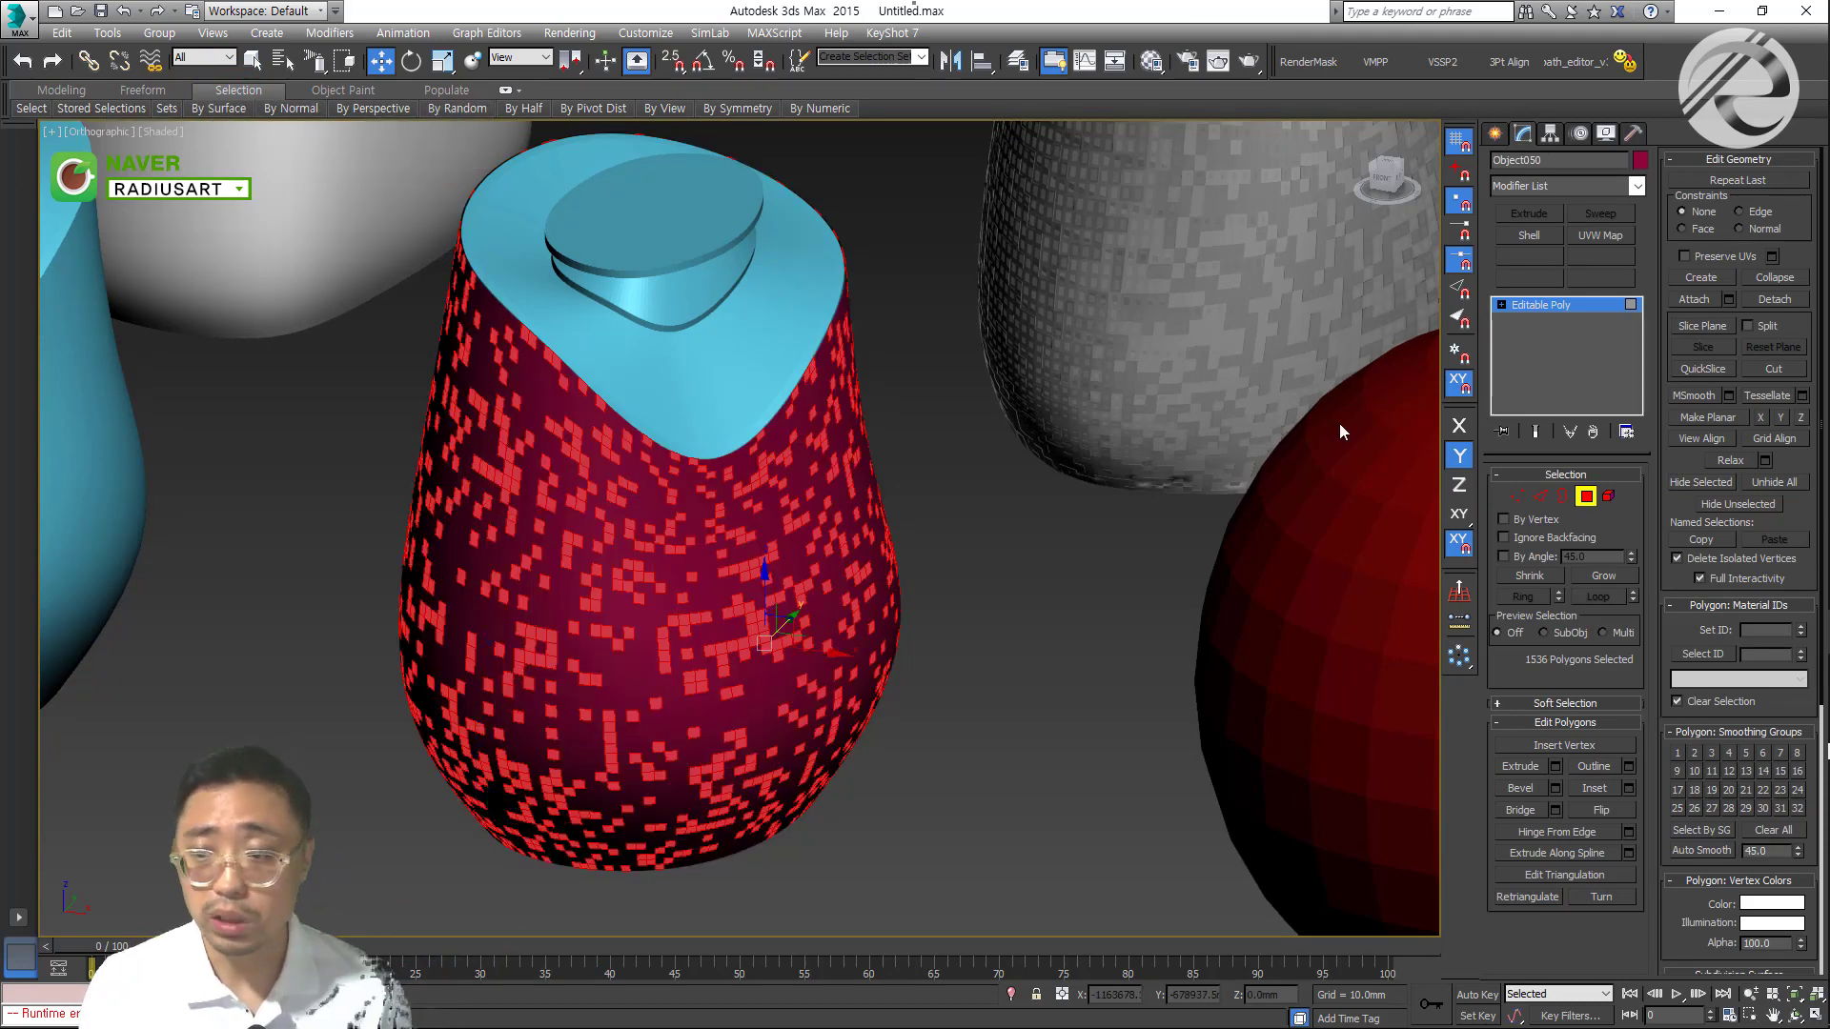
pyautogui.click(1758, 299)
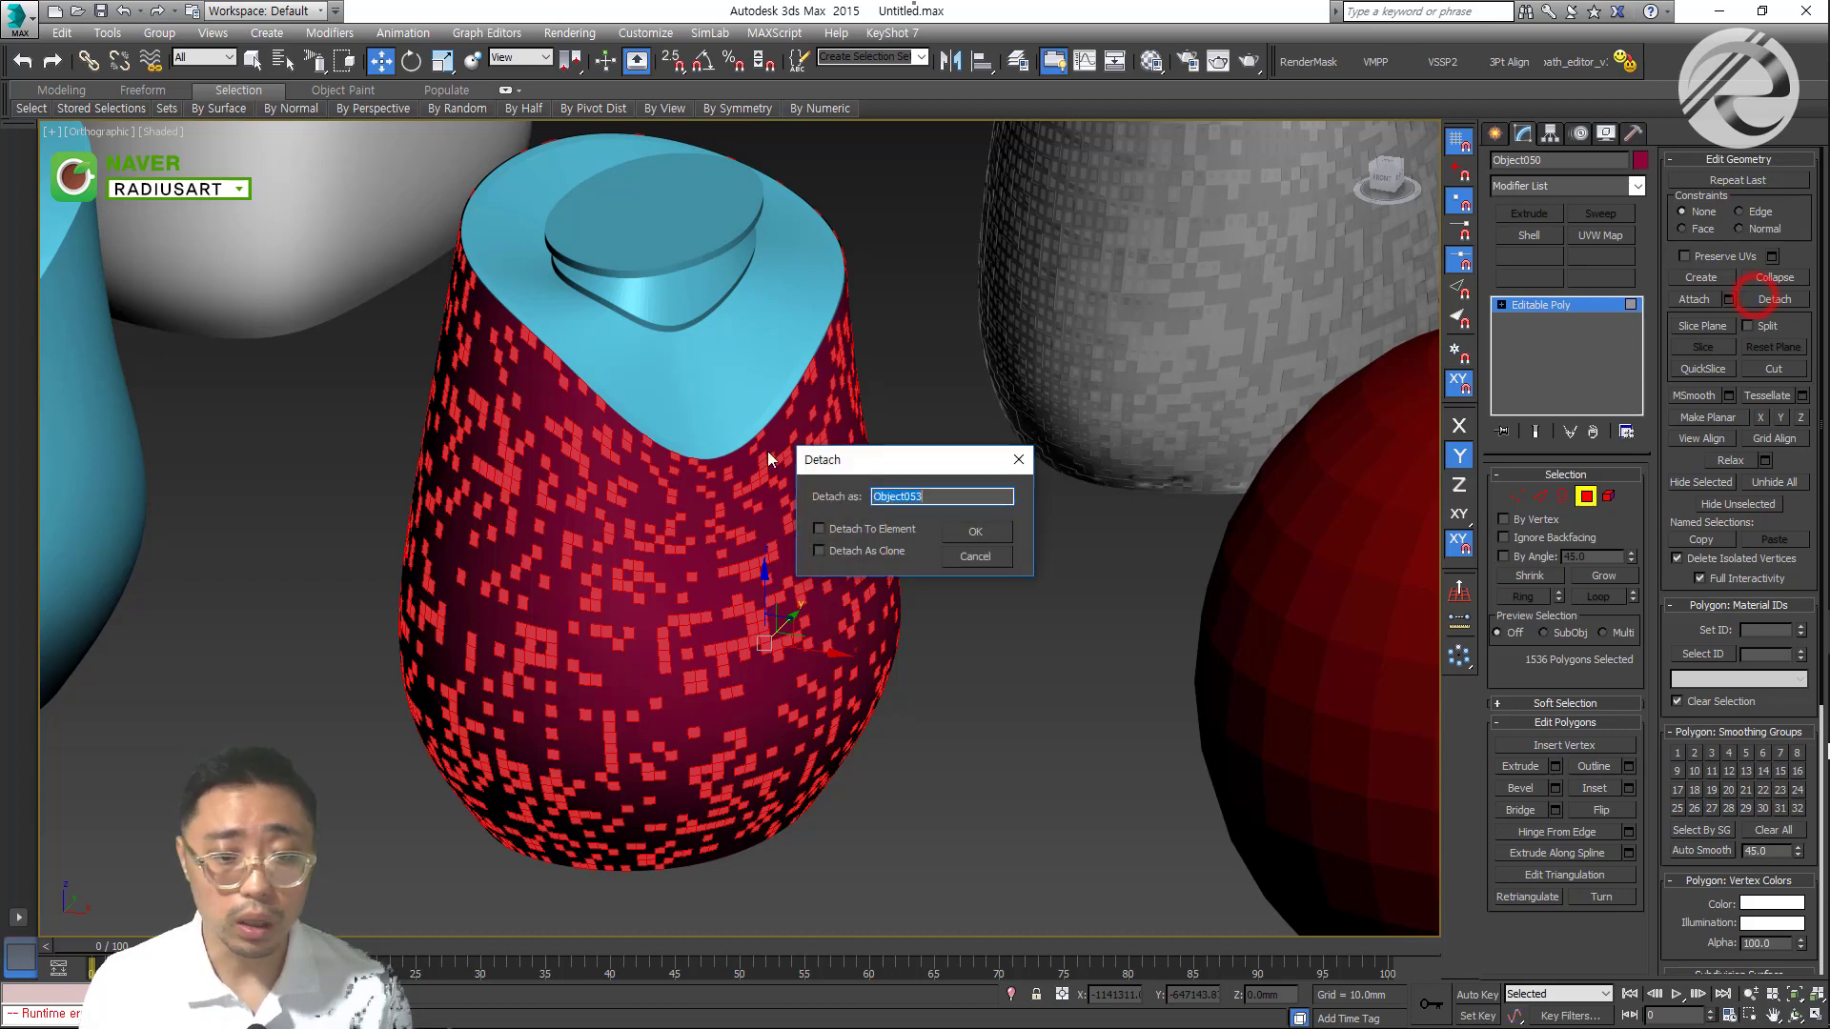
pyautogui.click(974, 534)
# Detach another random 25 percent of the crimson tower's remaining polygons as a second separate object
pyautogui.moveTo(453, 119)
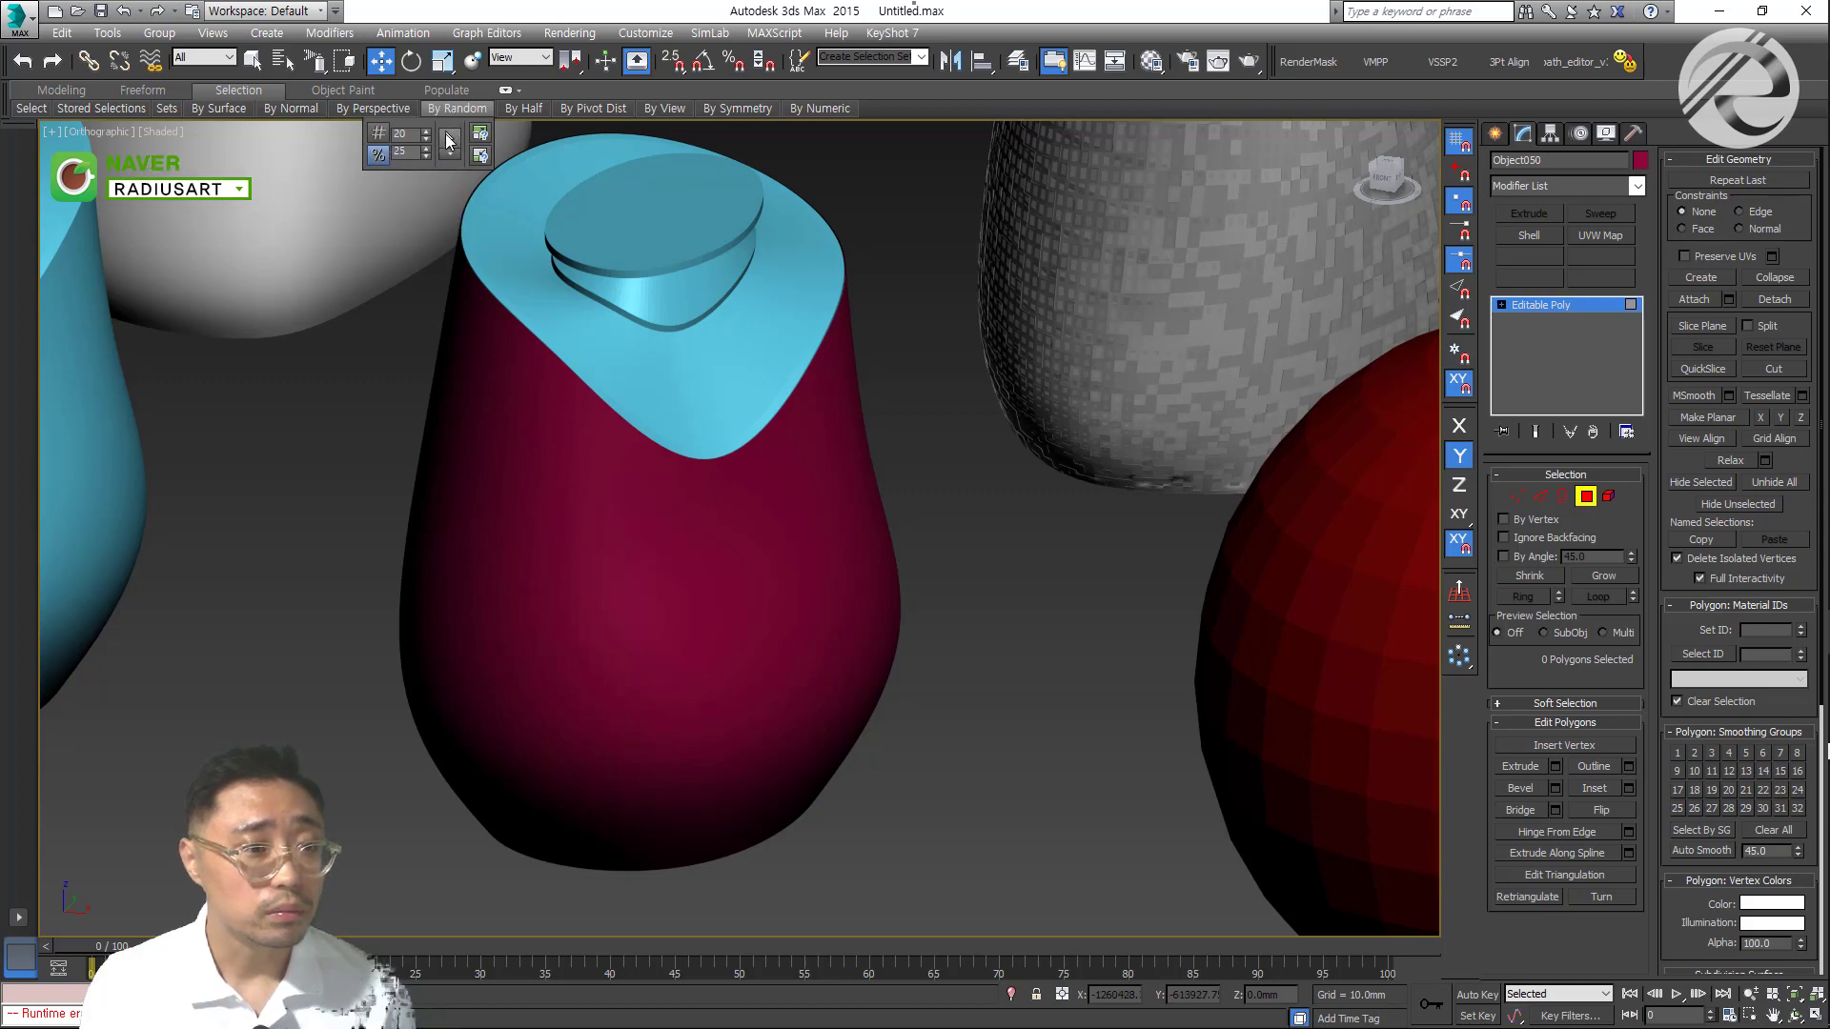
pyautogui.click(447, 137)
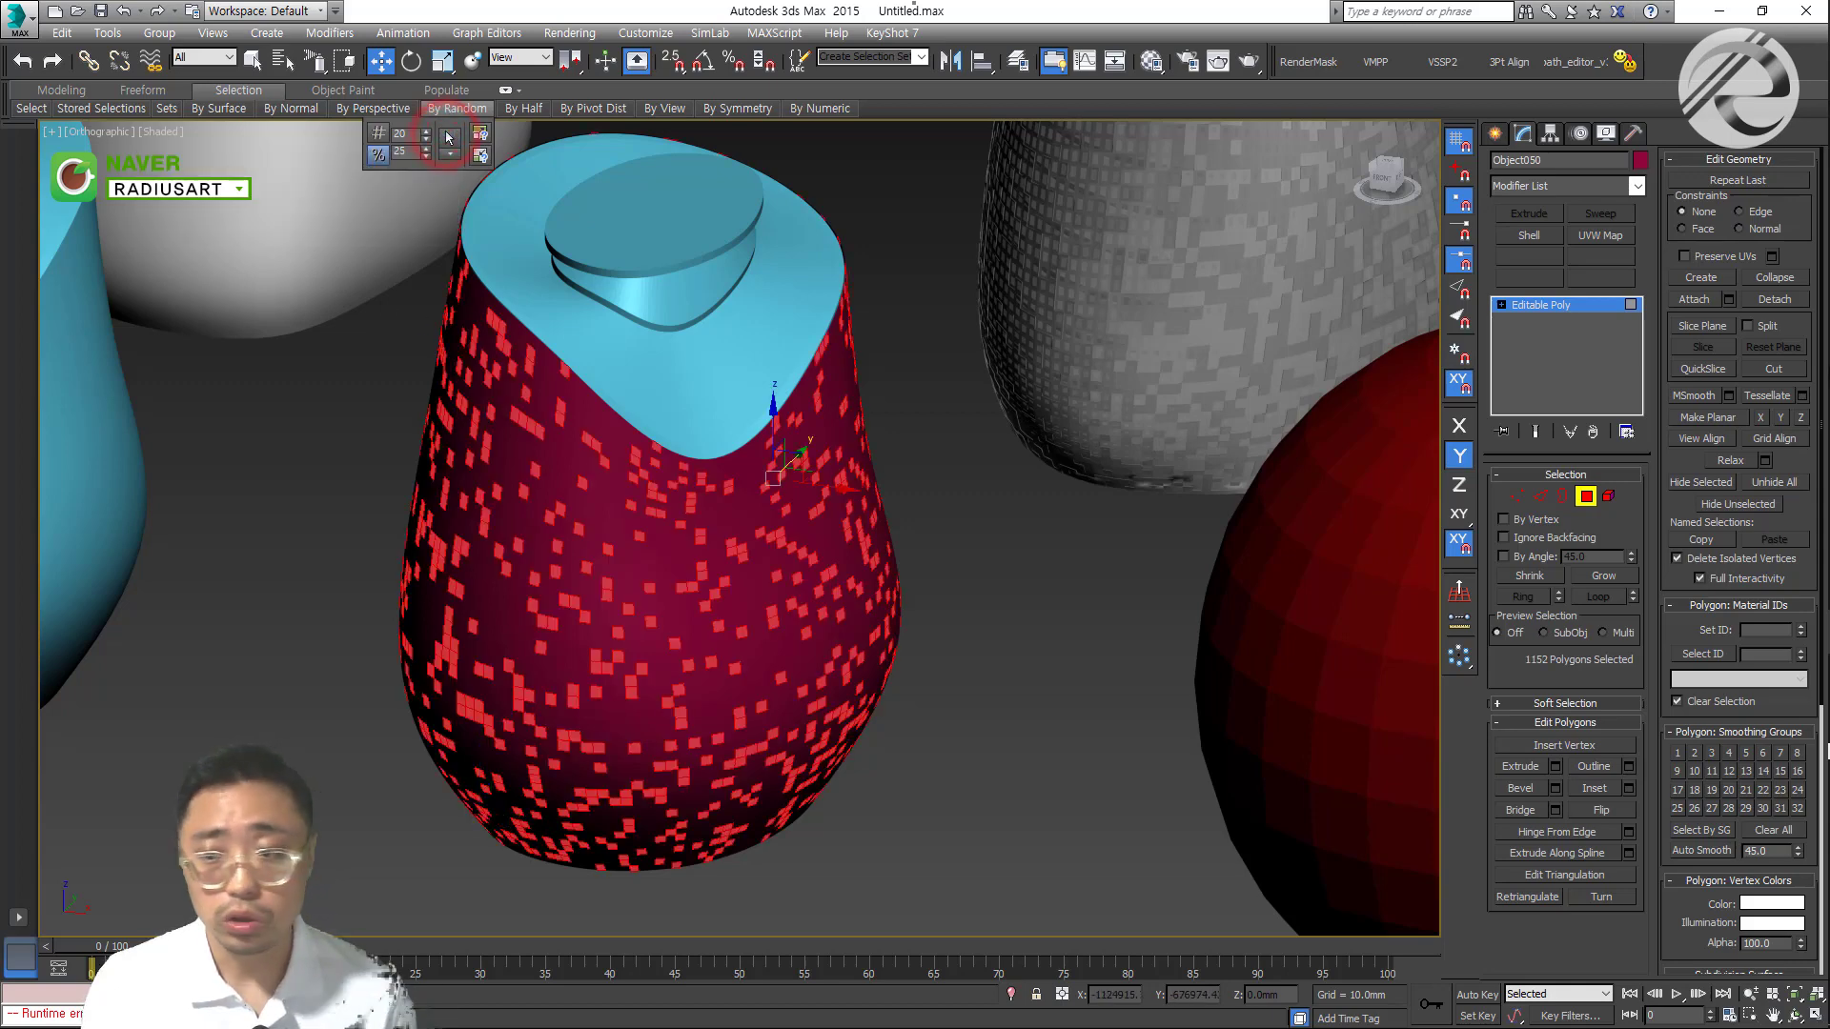
pyautogui.click(1765, 299)
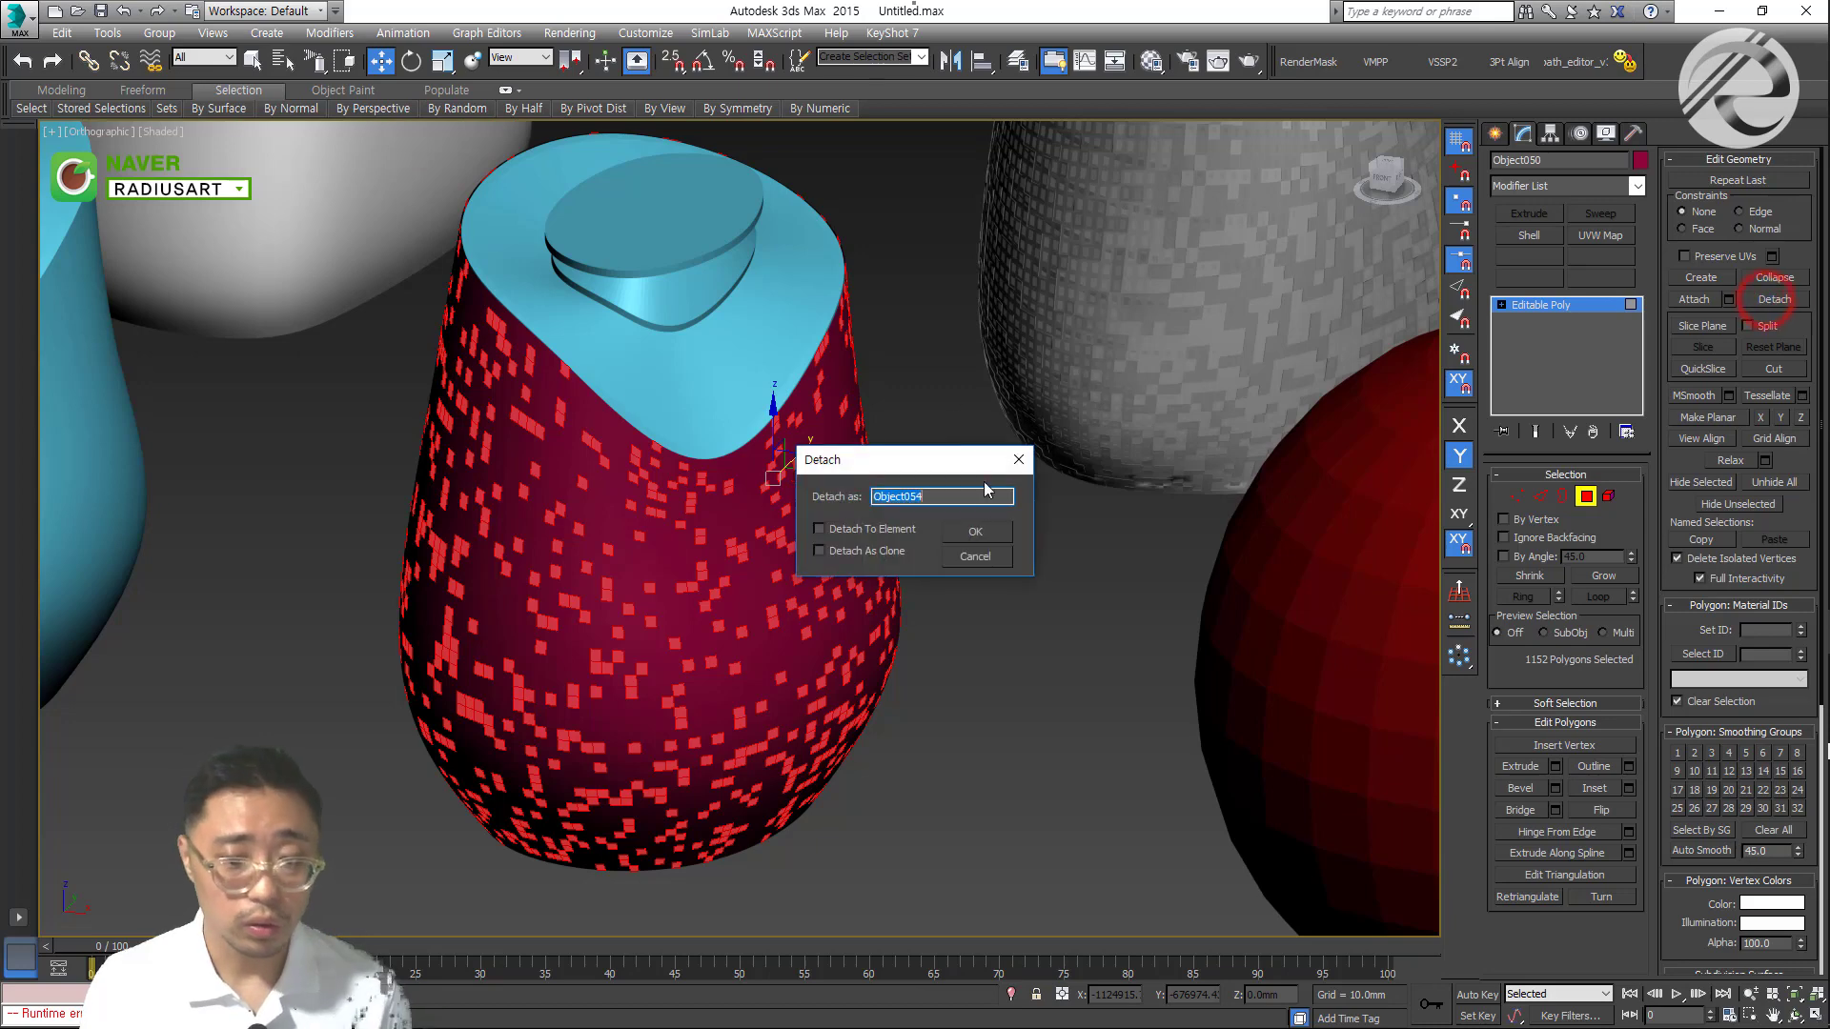
pyautogui.click(974, 534)
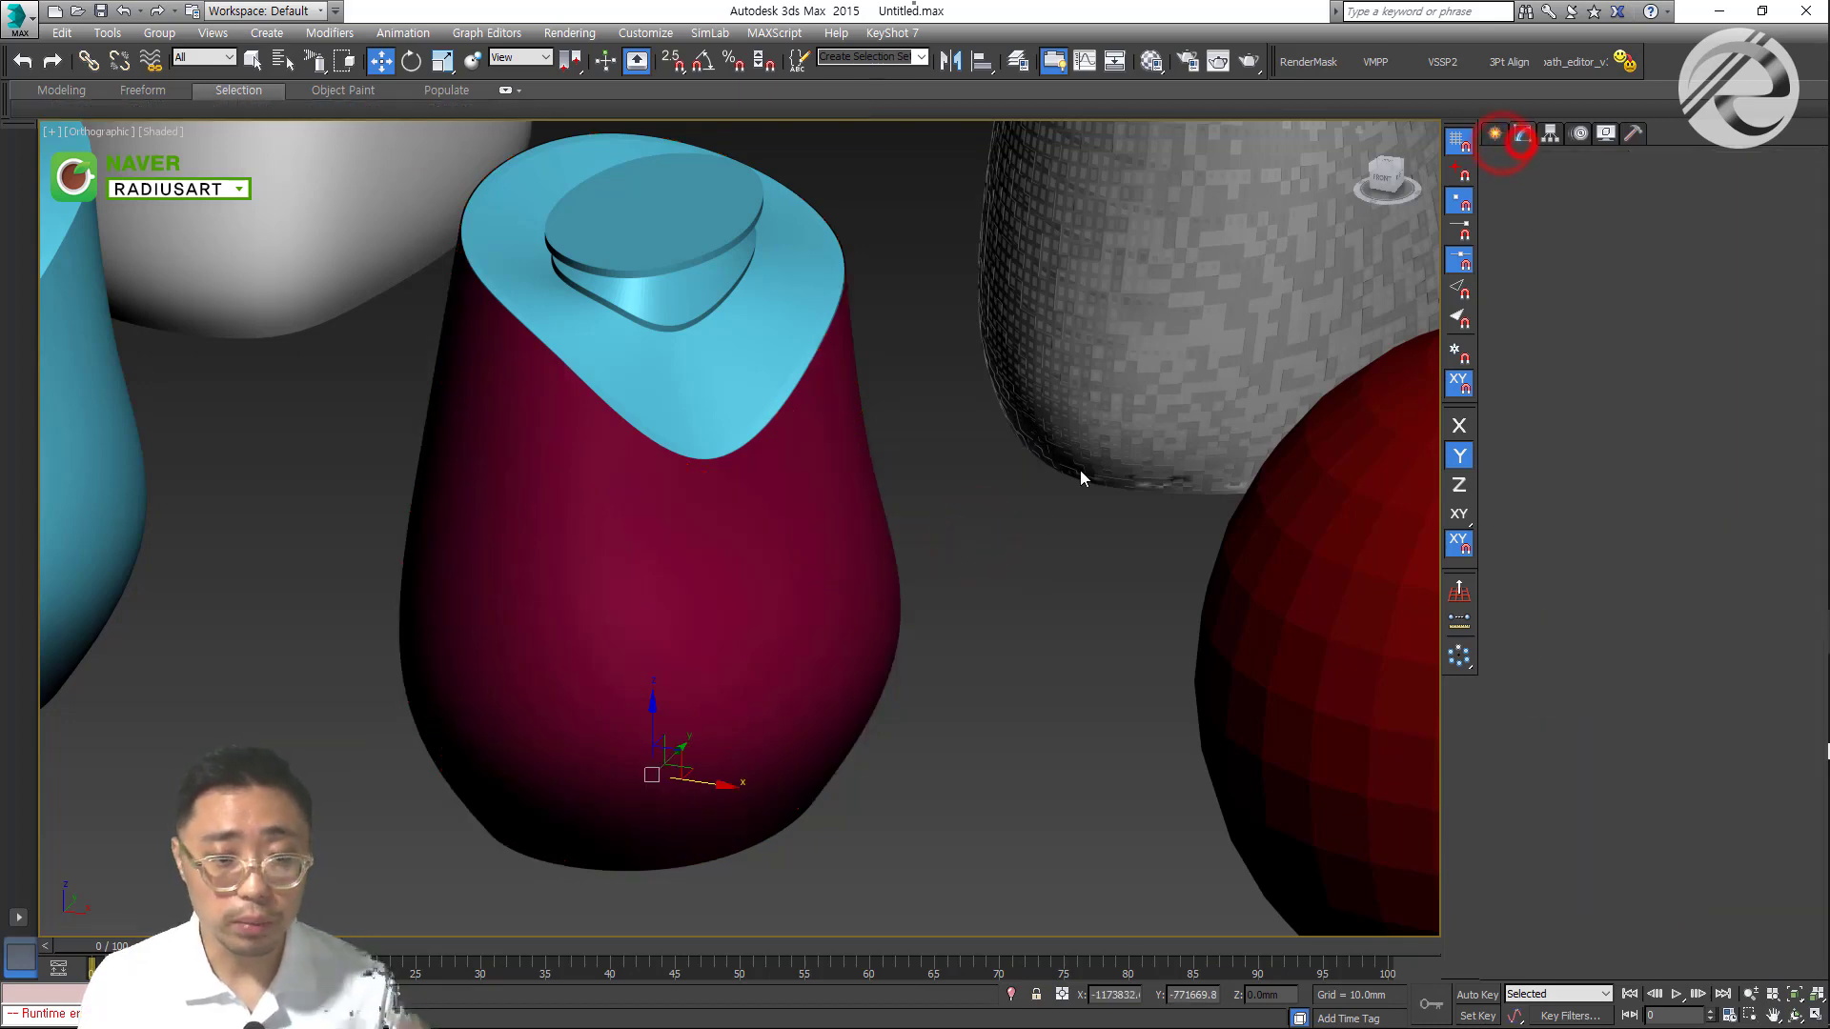
# Apply a Shell modifier with an outer amount of 10 mm to the remaining crimson tower body
pyautogui.click(1021, 588)
pyautogui.scroll(5, 1020, 586)
pyautogui.click(552, 359)
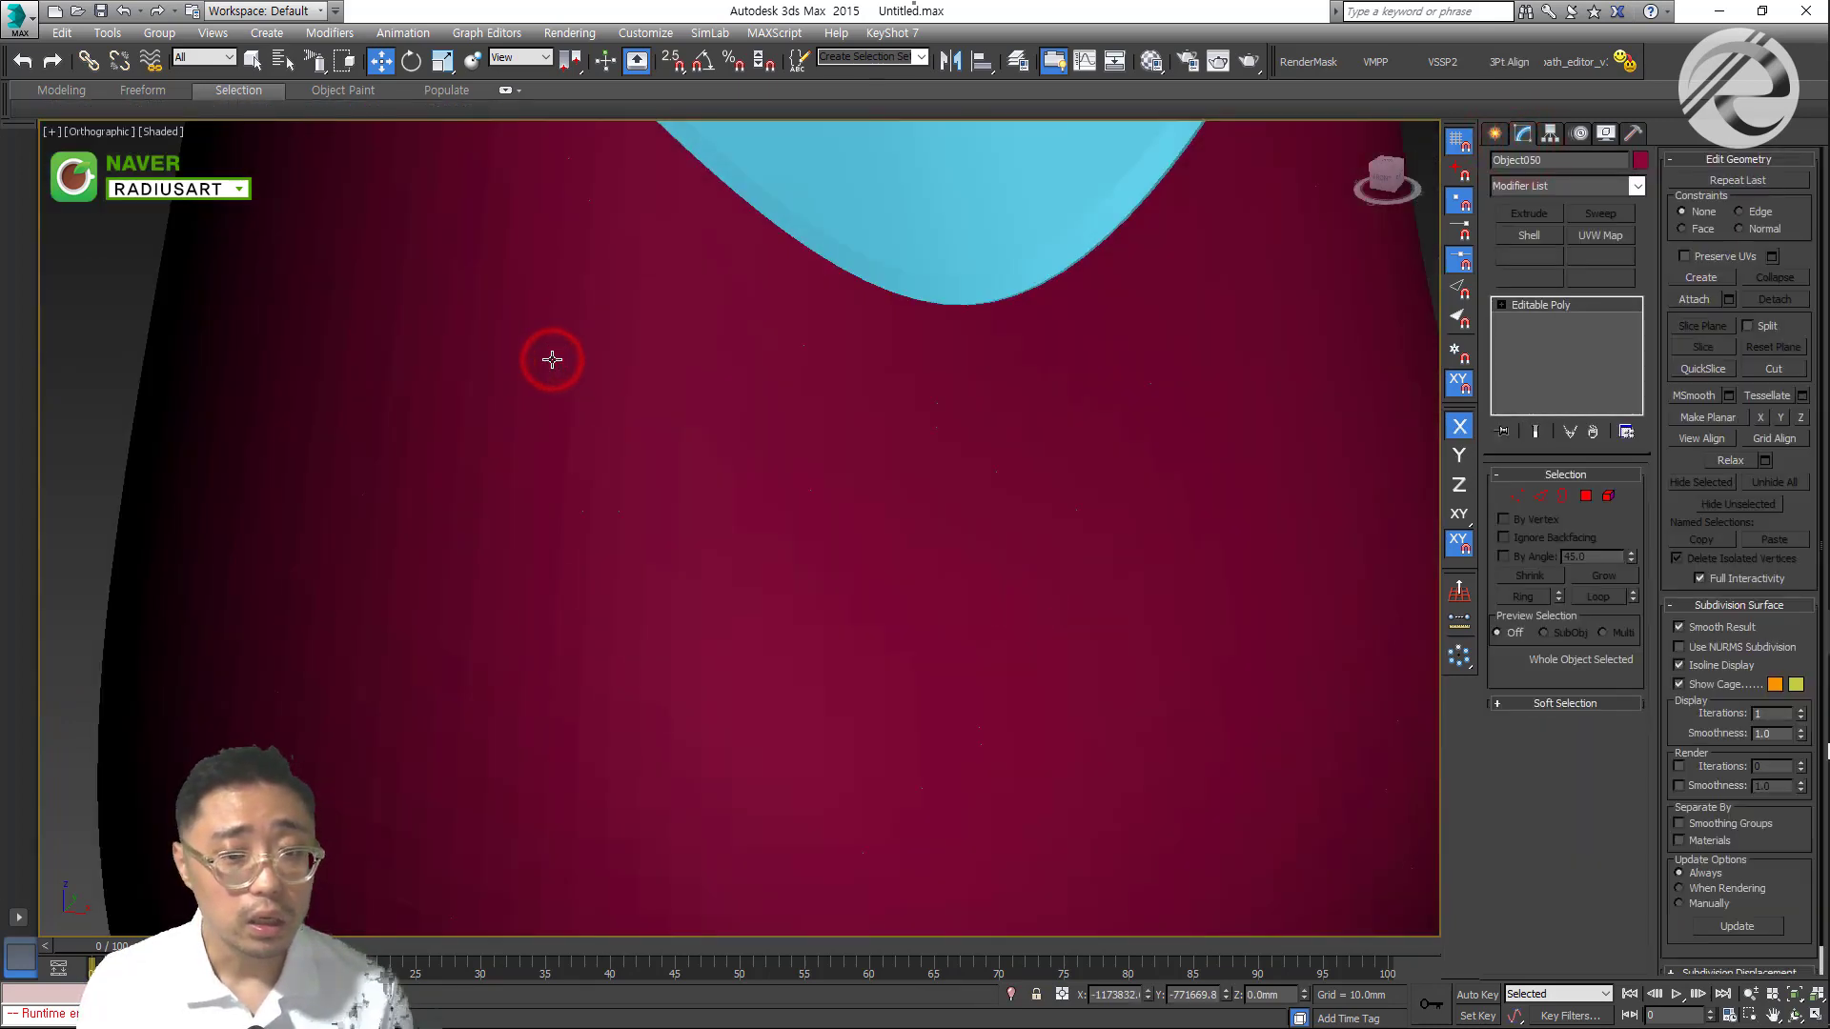
pyautogui.scroll(-4, 551, 360)
pyautogui.click(1515, 235)
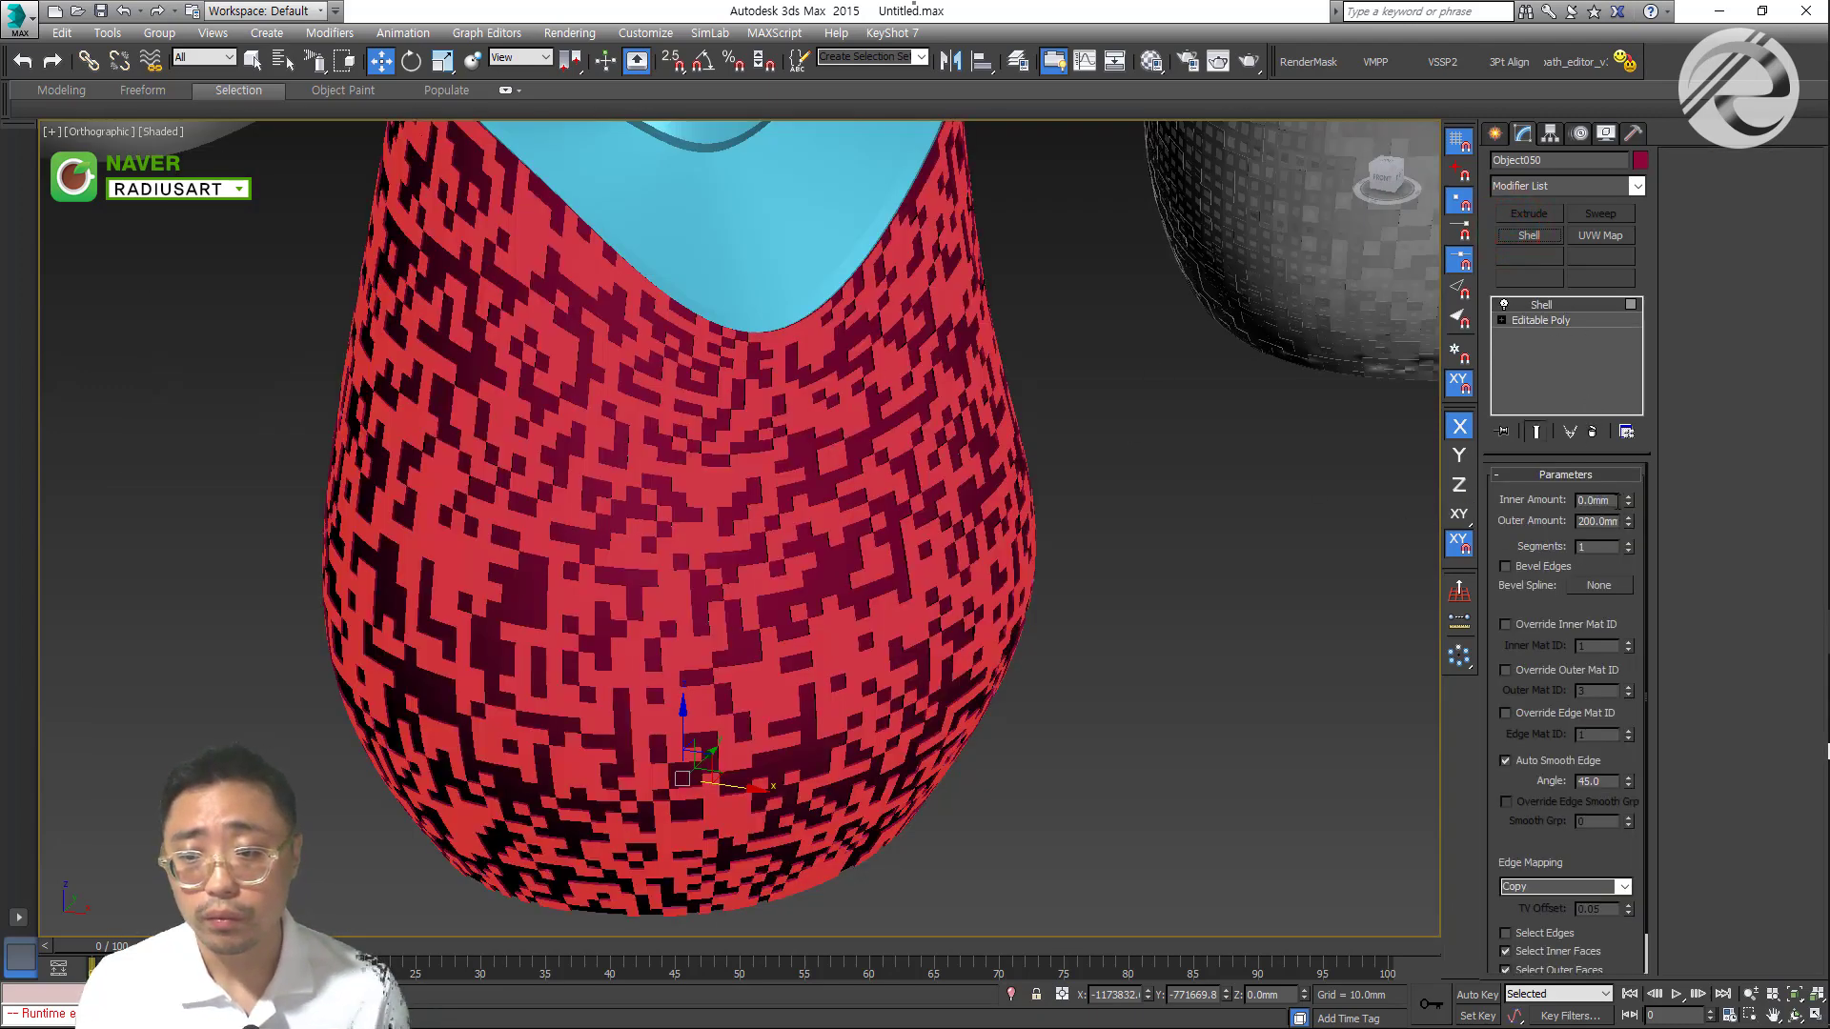
pyautogui.keyDown('alt'); pyautogui.moveTo(572, 457); pyautogui.dragTo(660, 500, button='middle'); pyautogui.keyUp('alt')
pyautogui.scroll(5, 583, 447)
pyautogui.doubleClick(1589, 521)
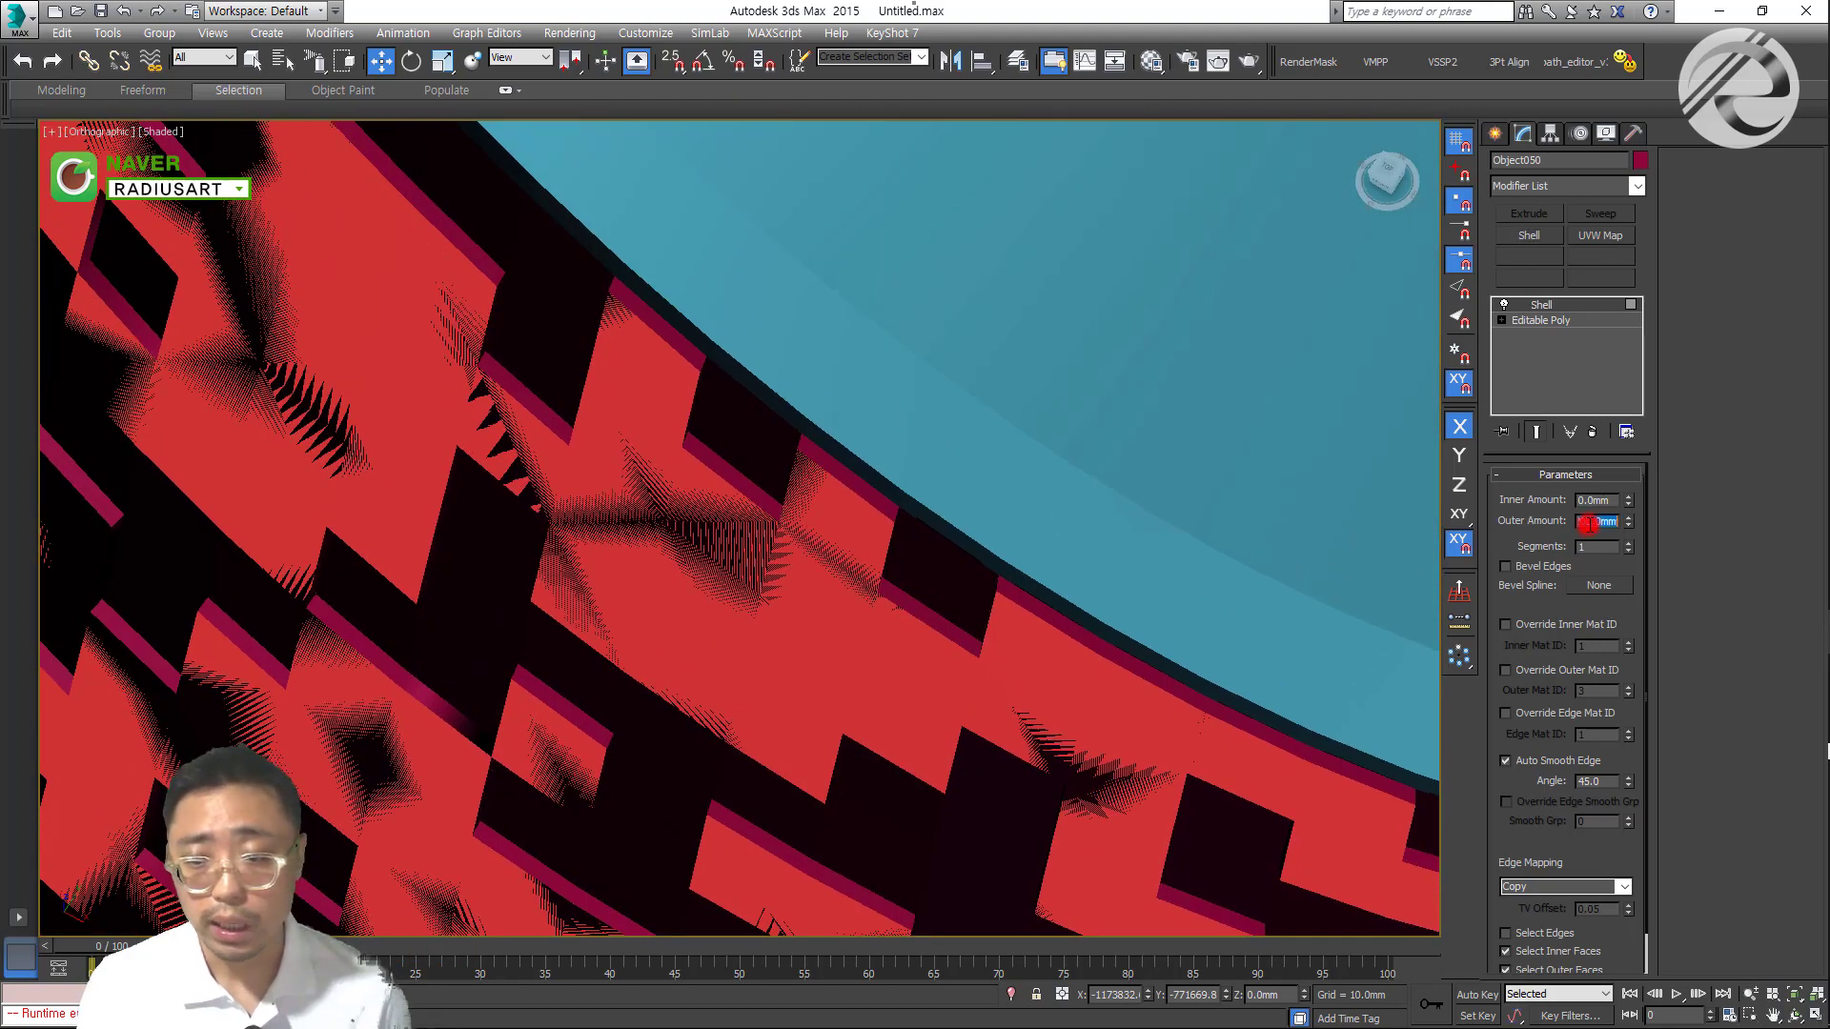
pyautogui.write('10')
pyautogui.press('Return')
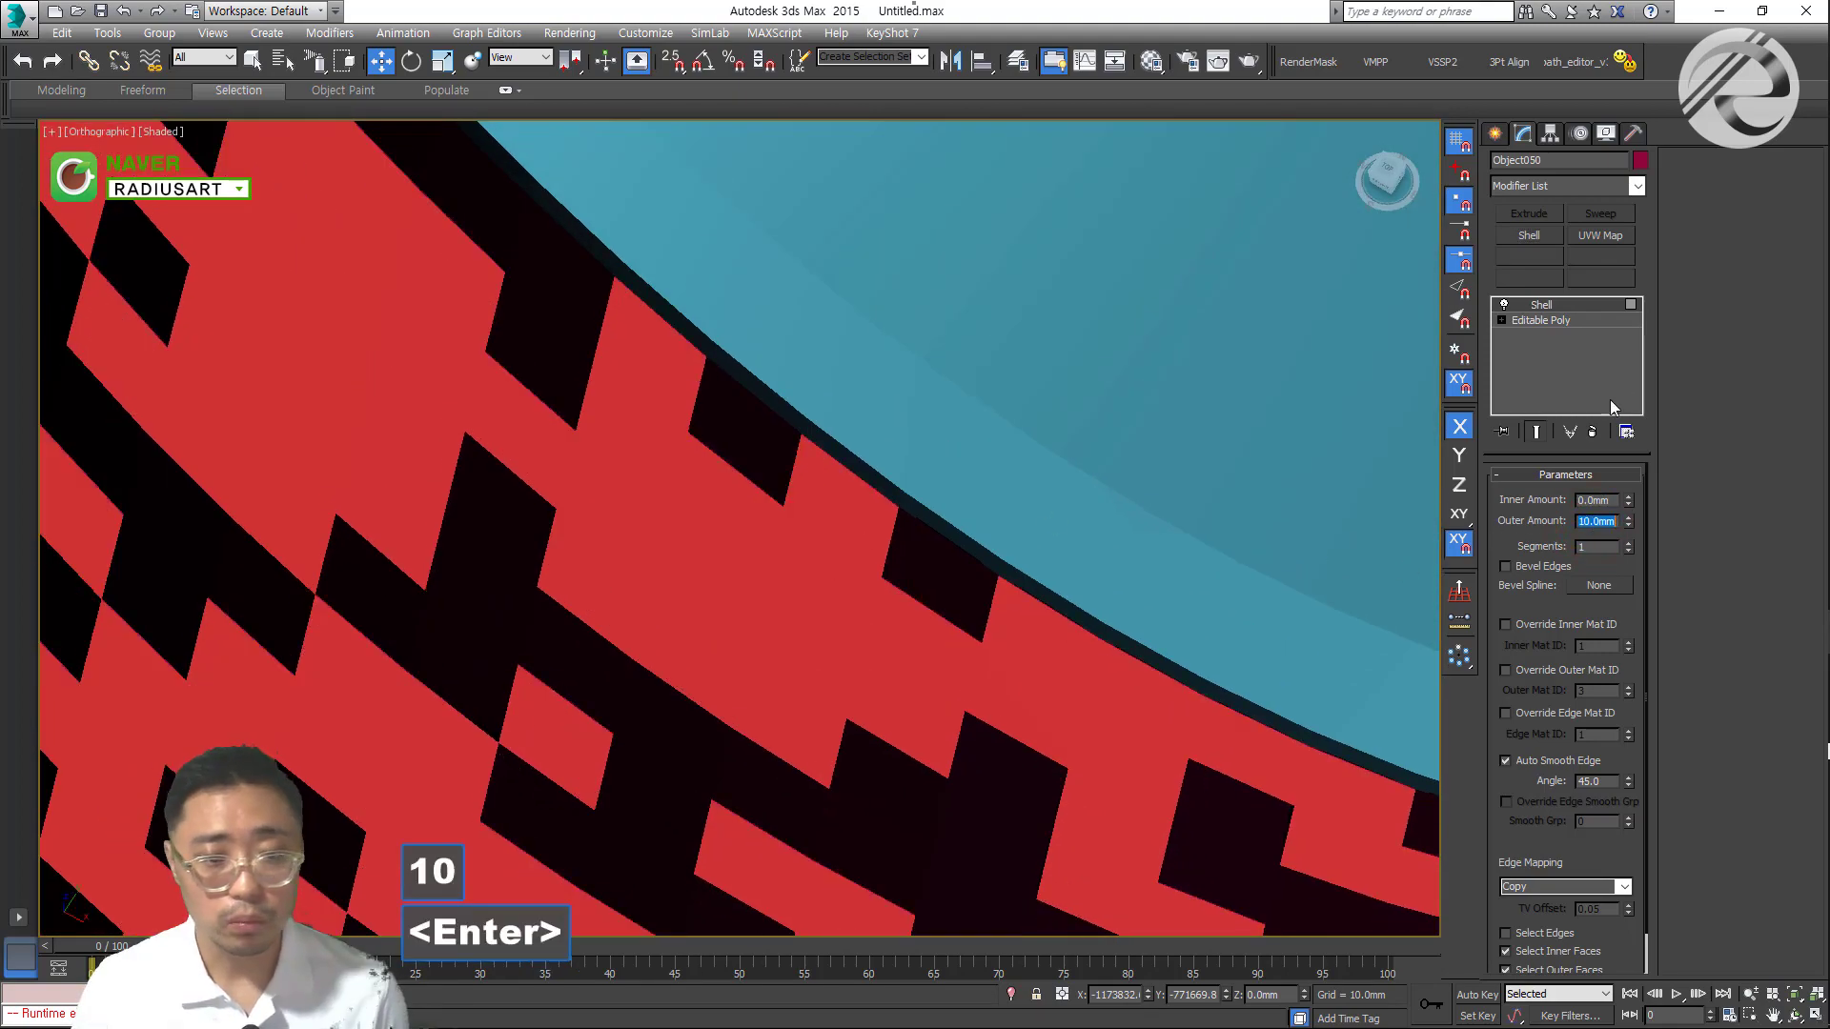
# Expose the vertex level beneath the tower body's Shell modifier and turn off Select Inner Faces and Select Outer Faces
pyautogui.click(1570, 323)
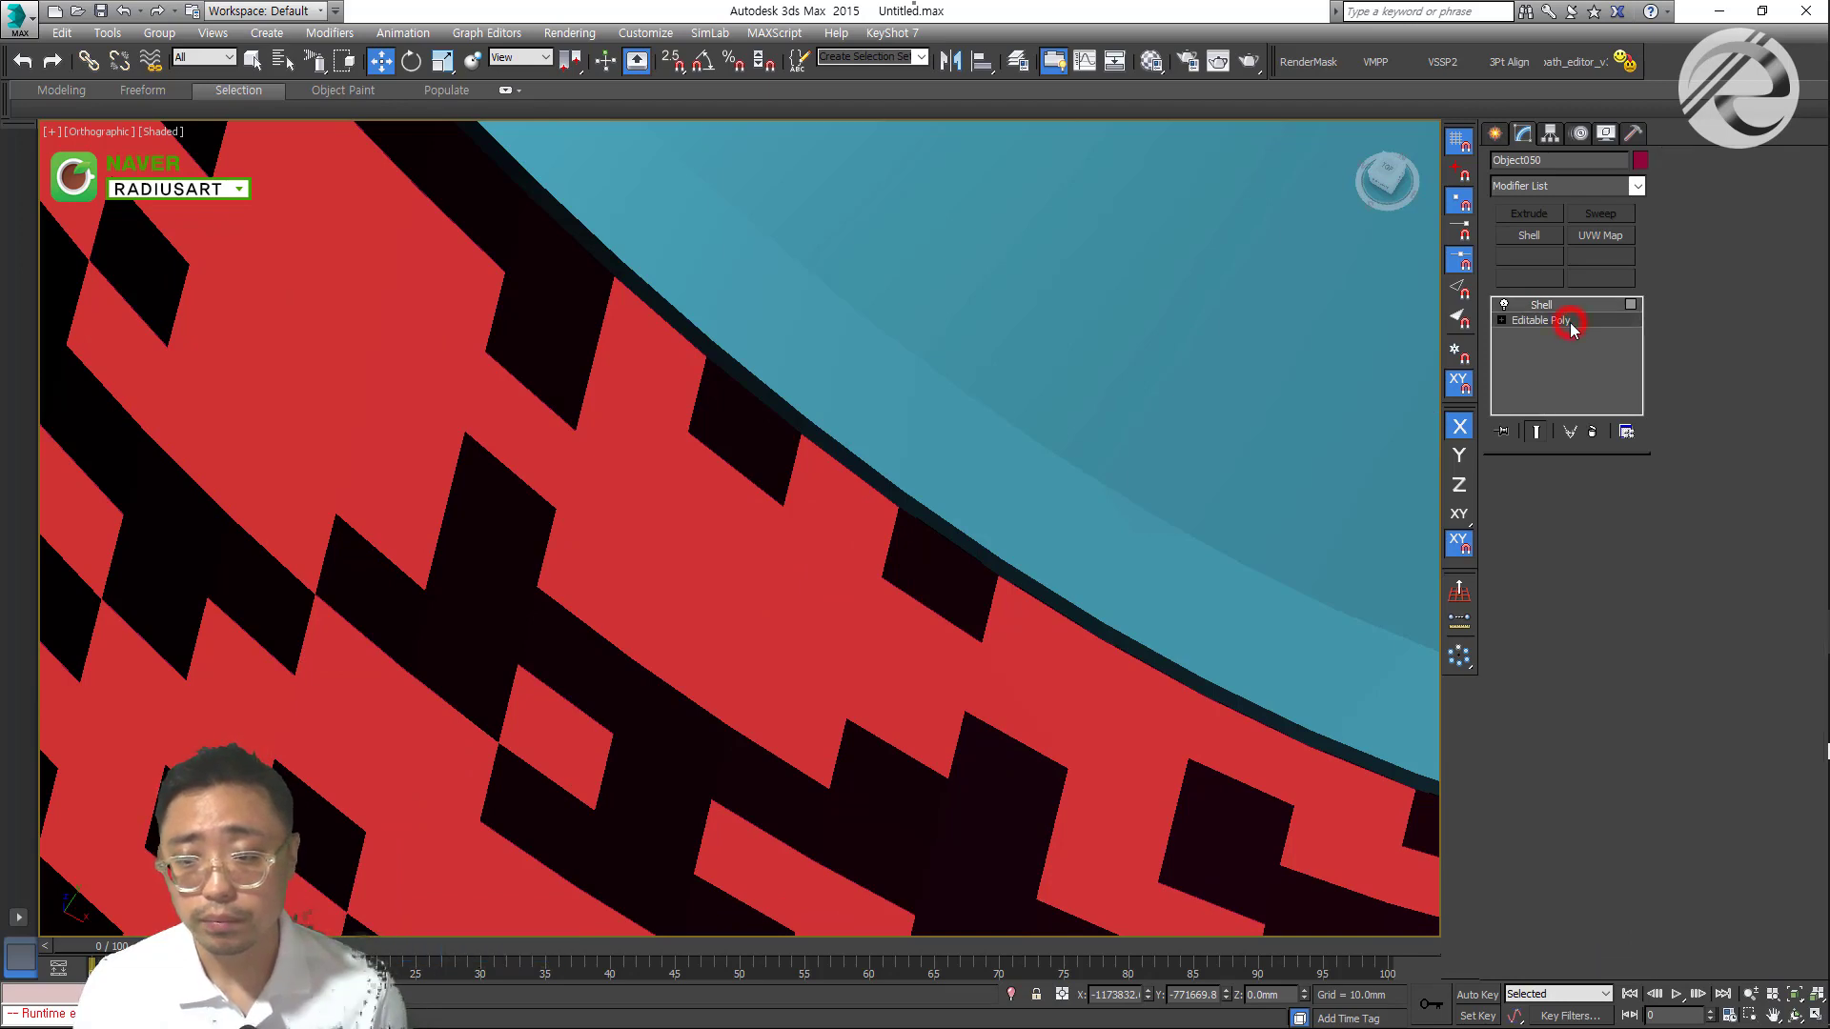
pyautogui.click(1502, 320)
pyautogui.click(1532, 334)
pyautogui.click(1555, 307)
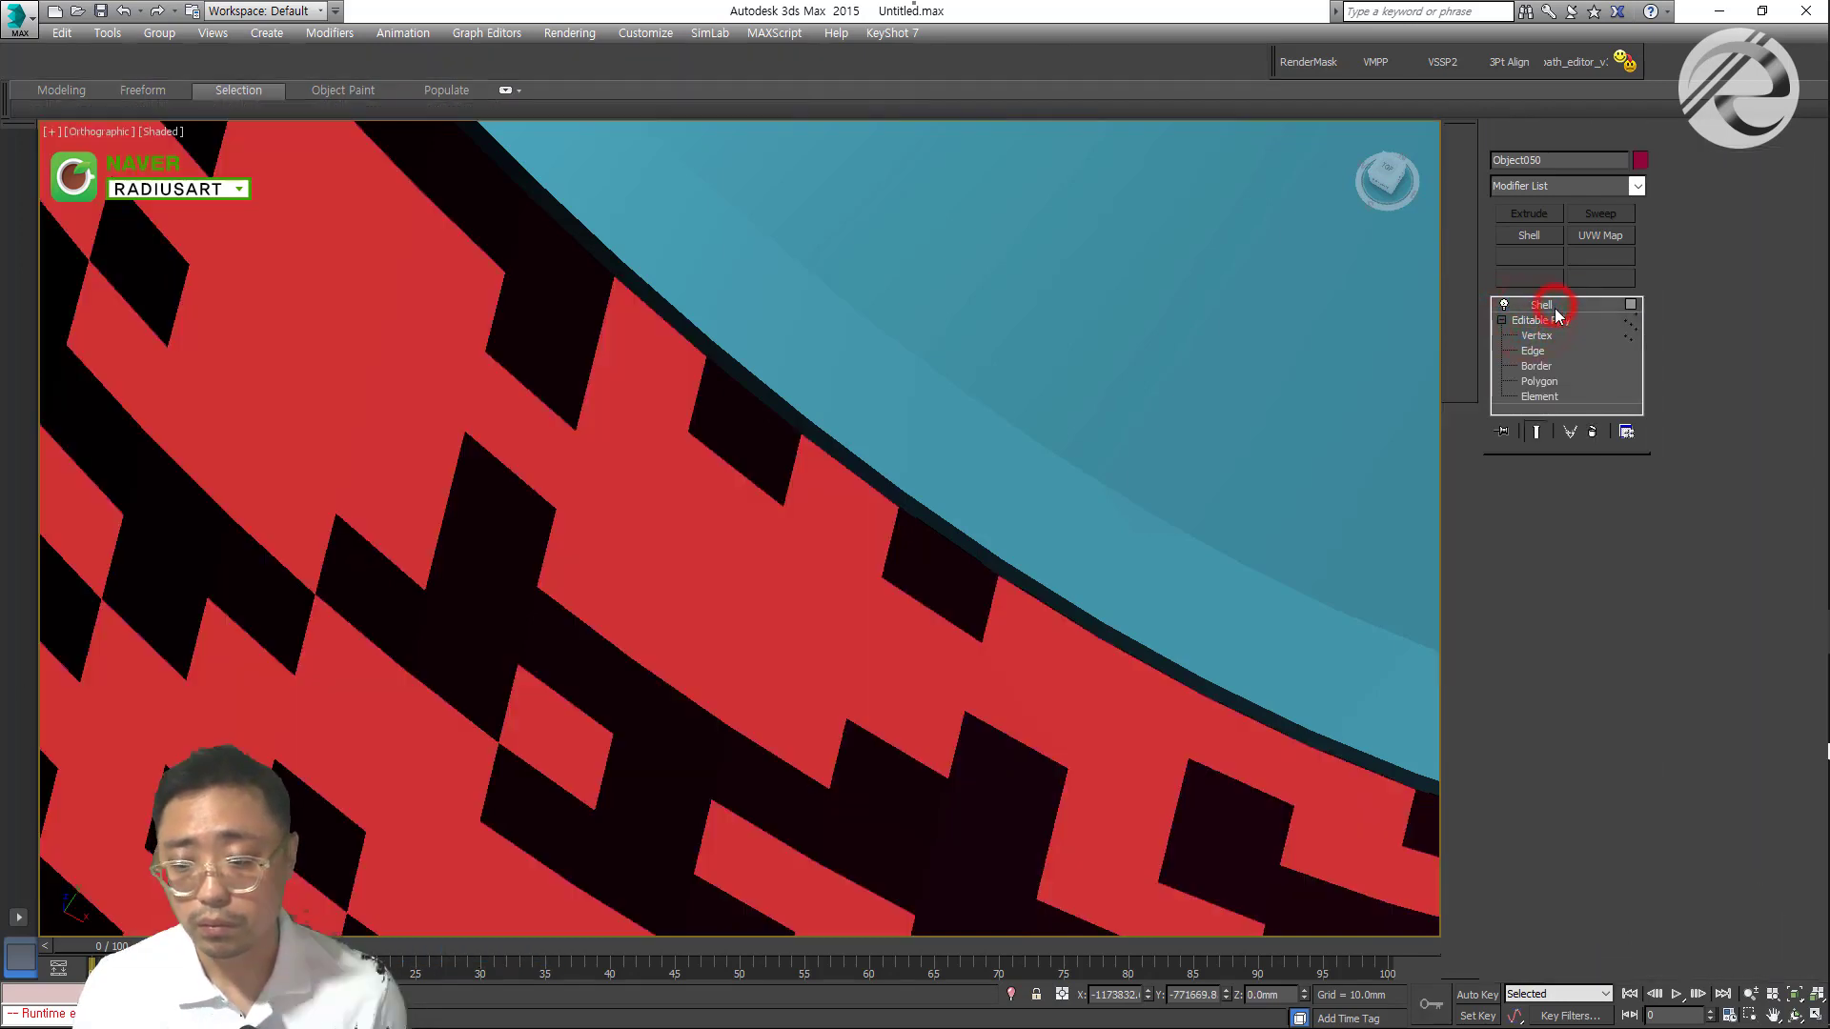
pyautogui.scroll(-2, 1605, 903)
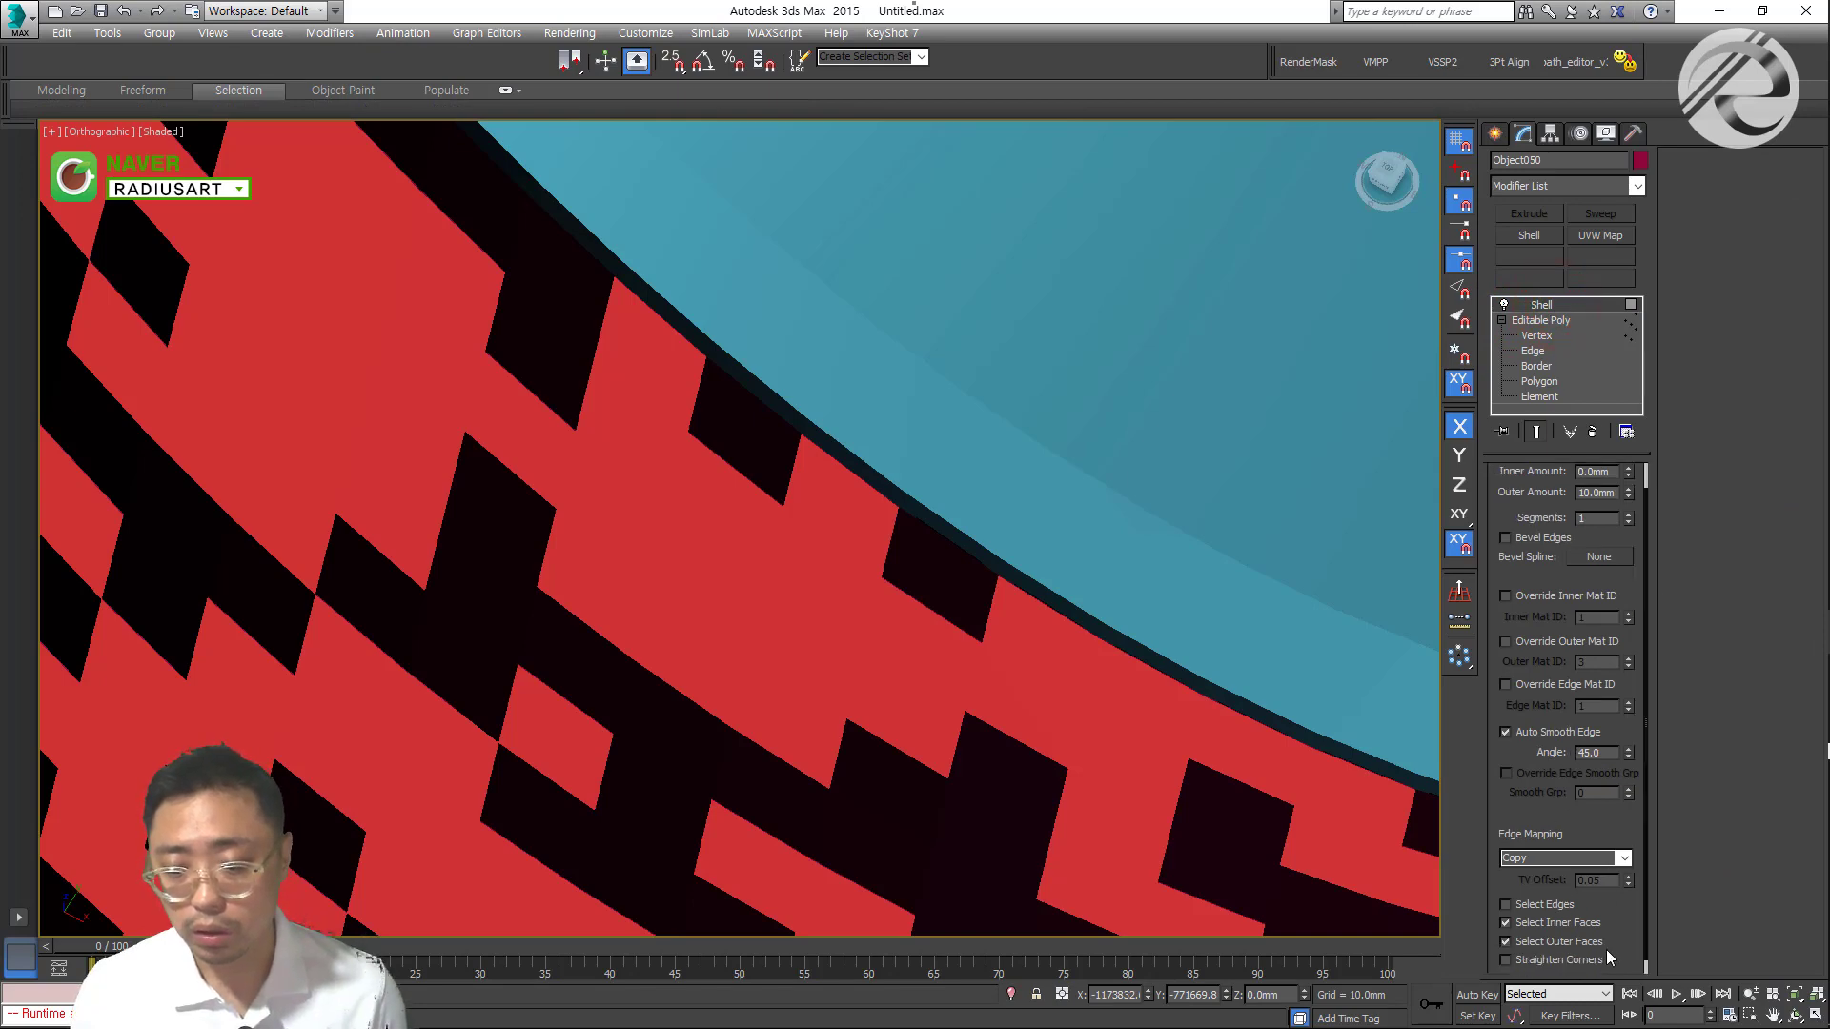
pyautogui.click(1590, 908)
pyautogui.click(1586, 928)
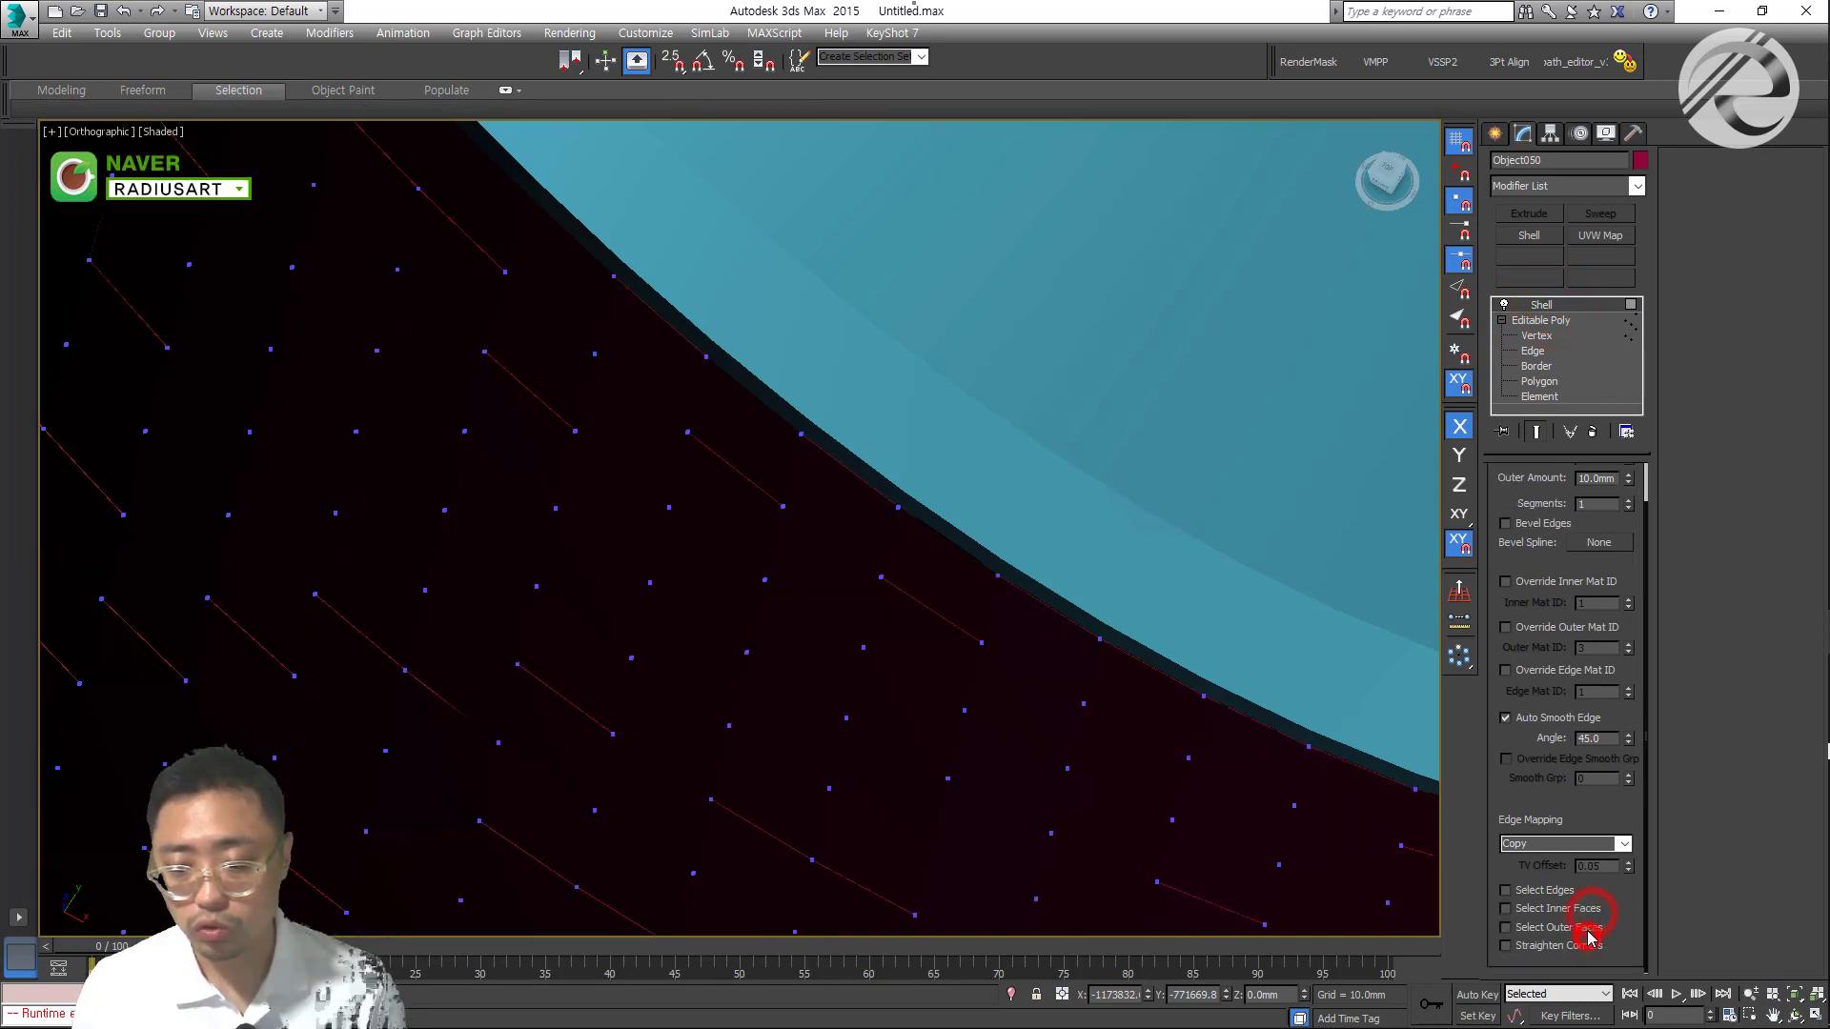
pyautogui.click(1495, 133)
# Apply a Shell modifier with an outer amount of 50 mm to the first detached panel set on the crimson tower
pyautogui.scroll(-10, 826, 417)
pyautogui.scroll(-5, 826, 418)
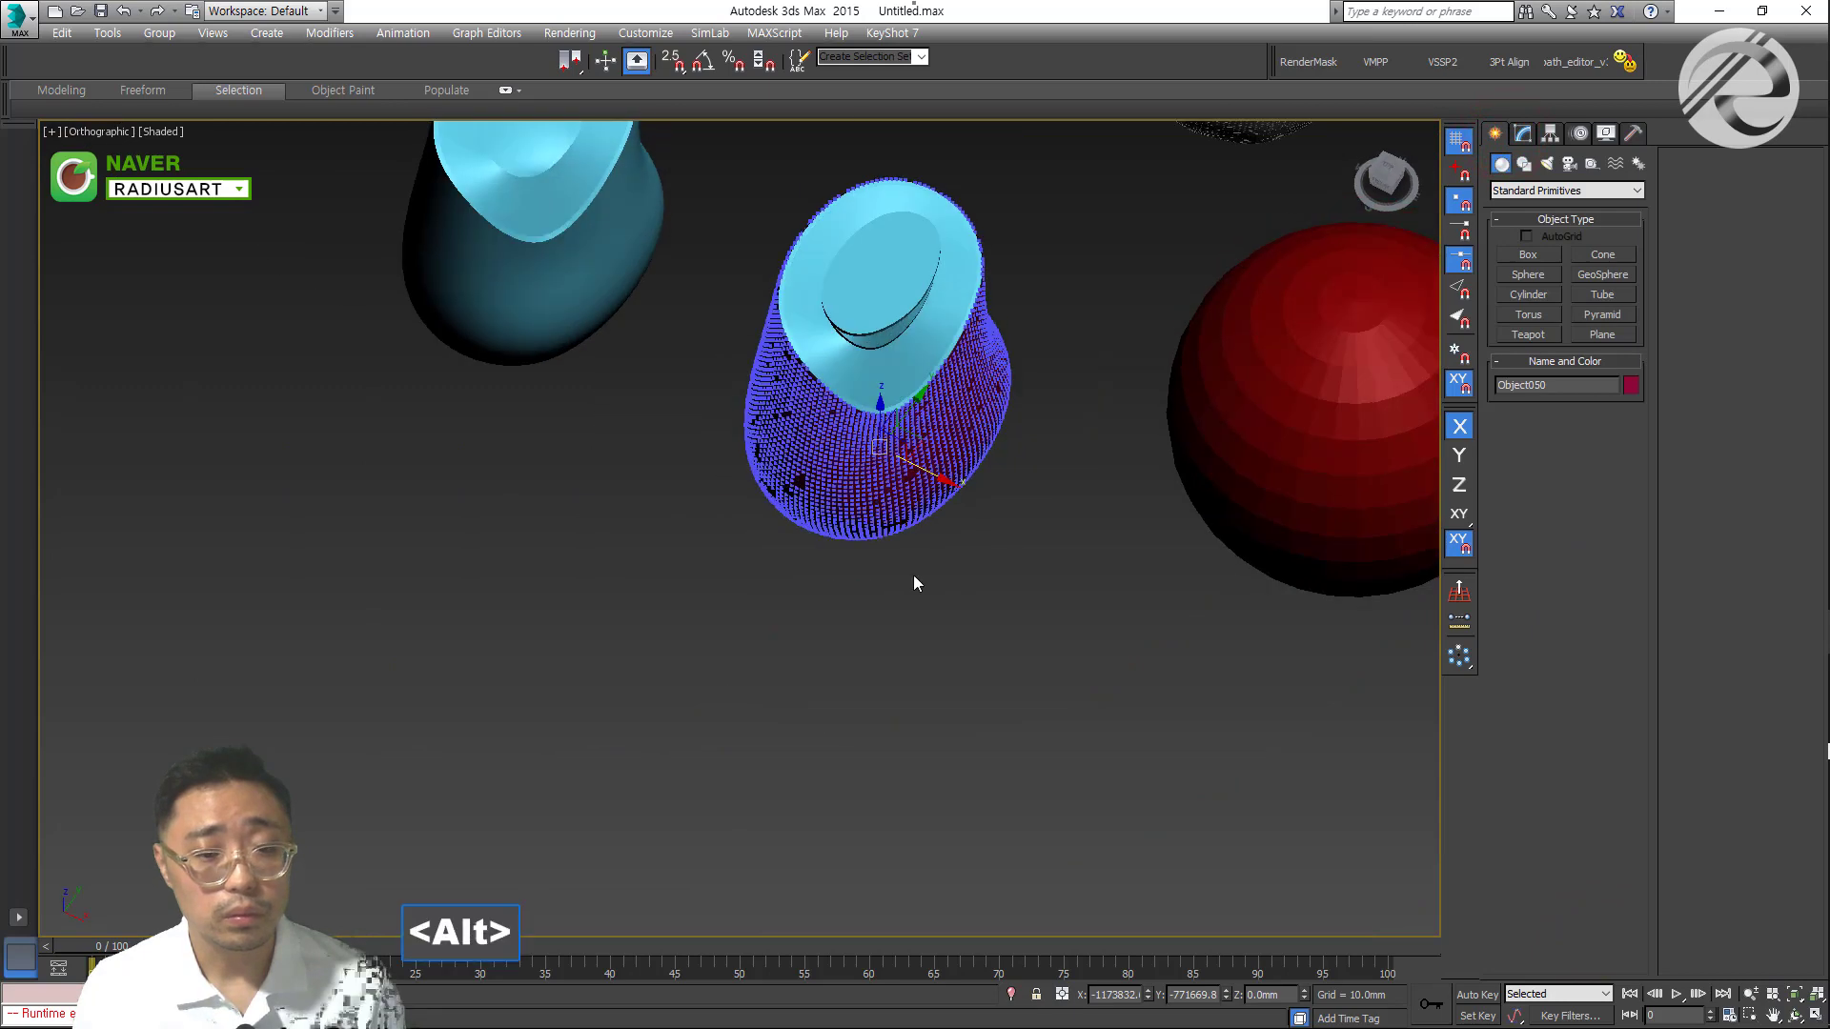
pyautogui.hotkey('alt', 'q')
pyautogui.keyDown('alt'); pyautogui.moveTo(841, 423); pyautogui.dragTo(605, 275, button='middle'); pyautogui.keyUp('alt')
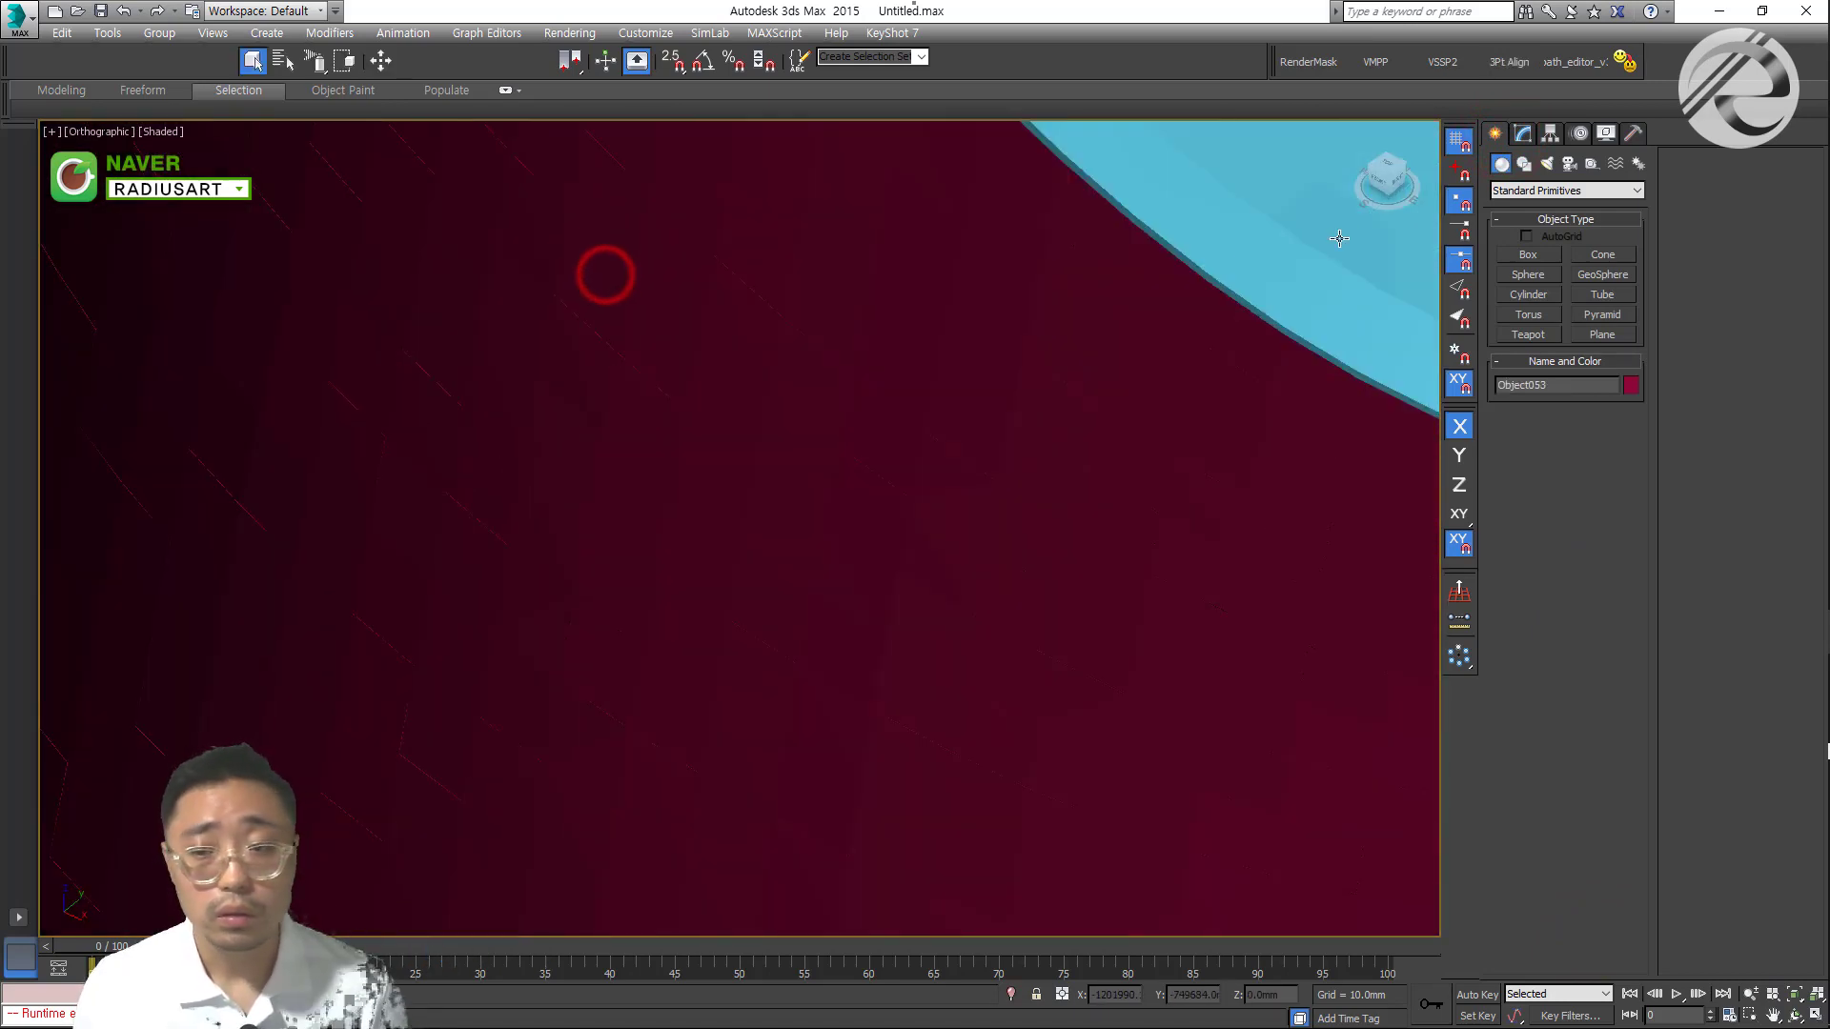
pyautogui.click(1523, 133)
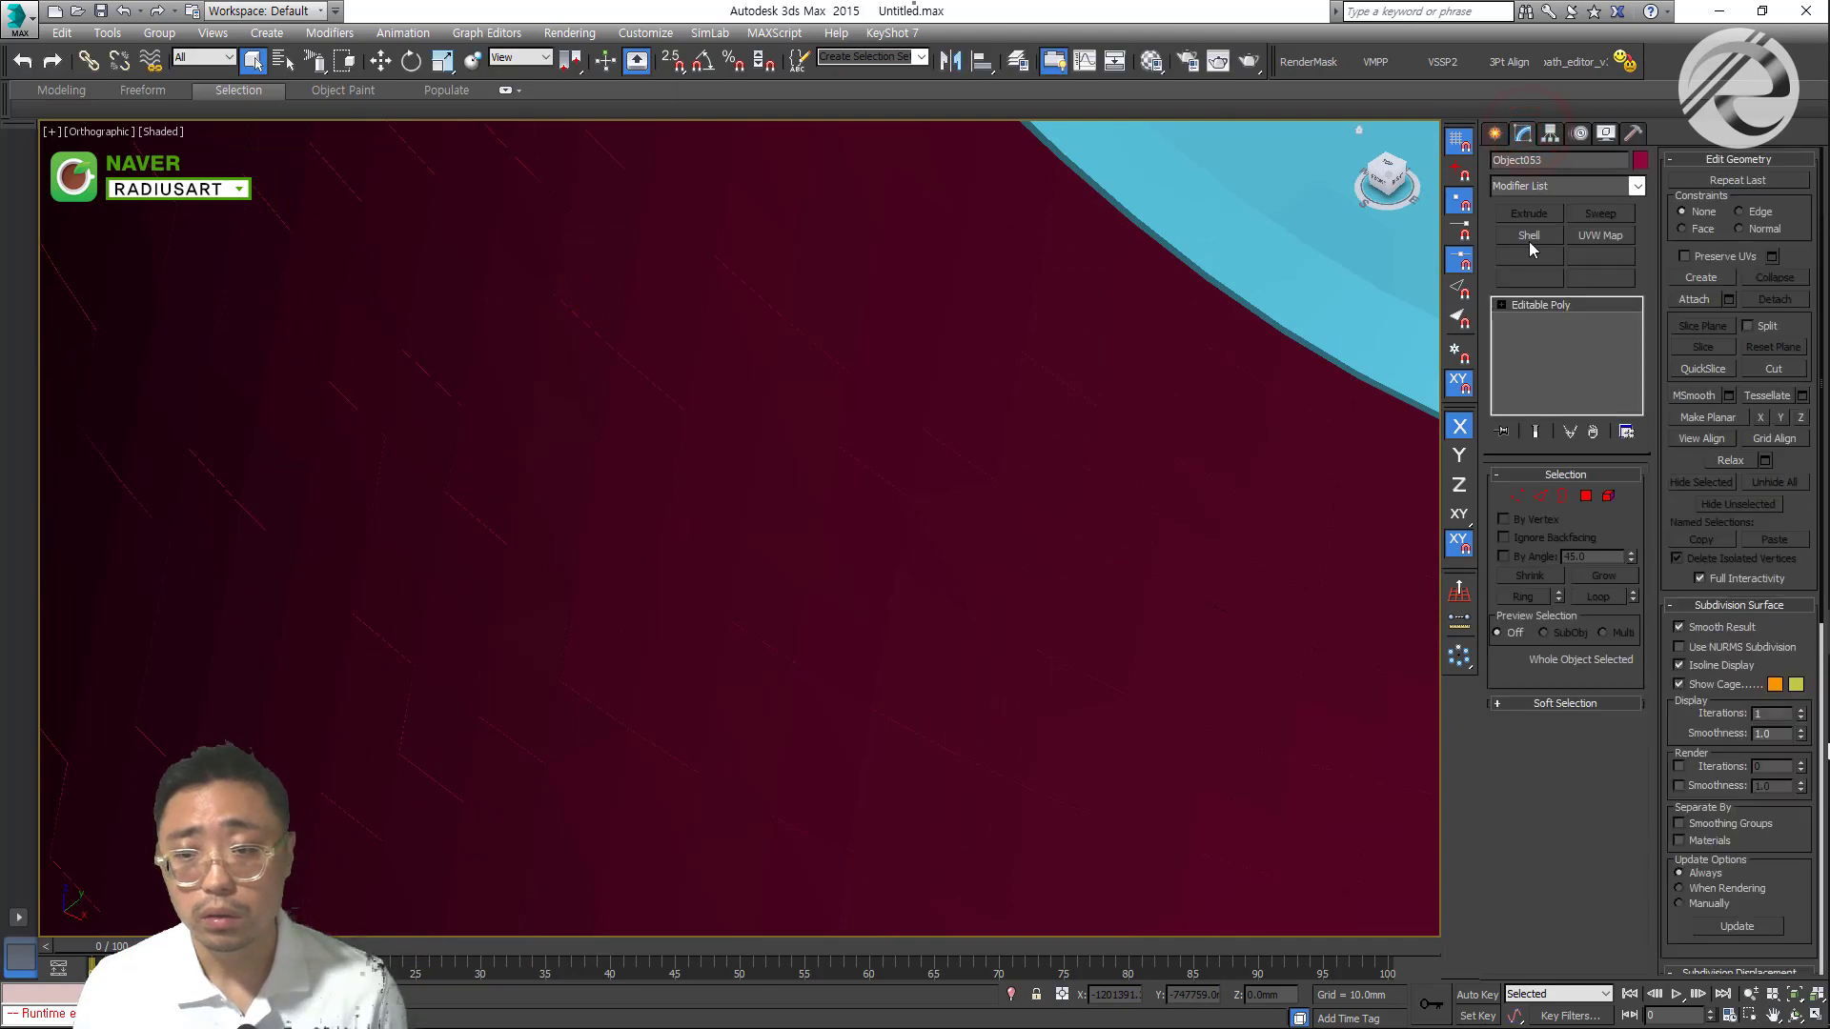
pyautogui.click(1528, 237)
pyautogui.doubleClick(1596, 521)
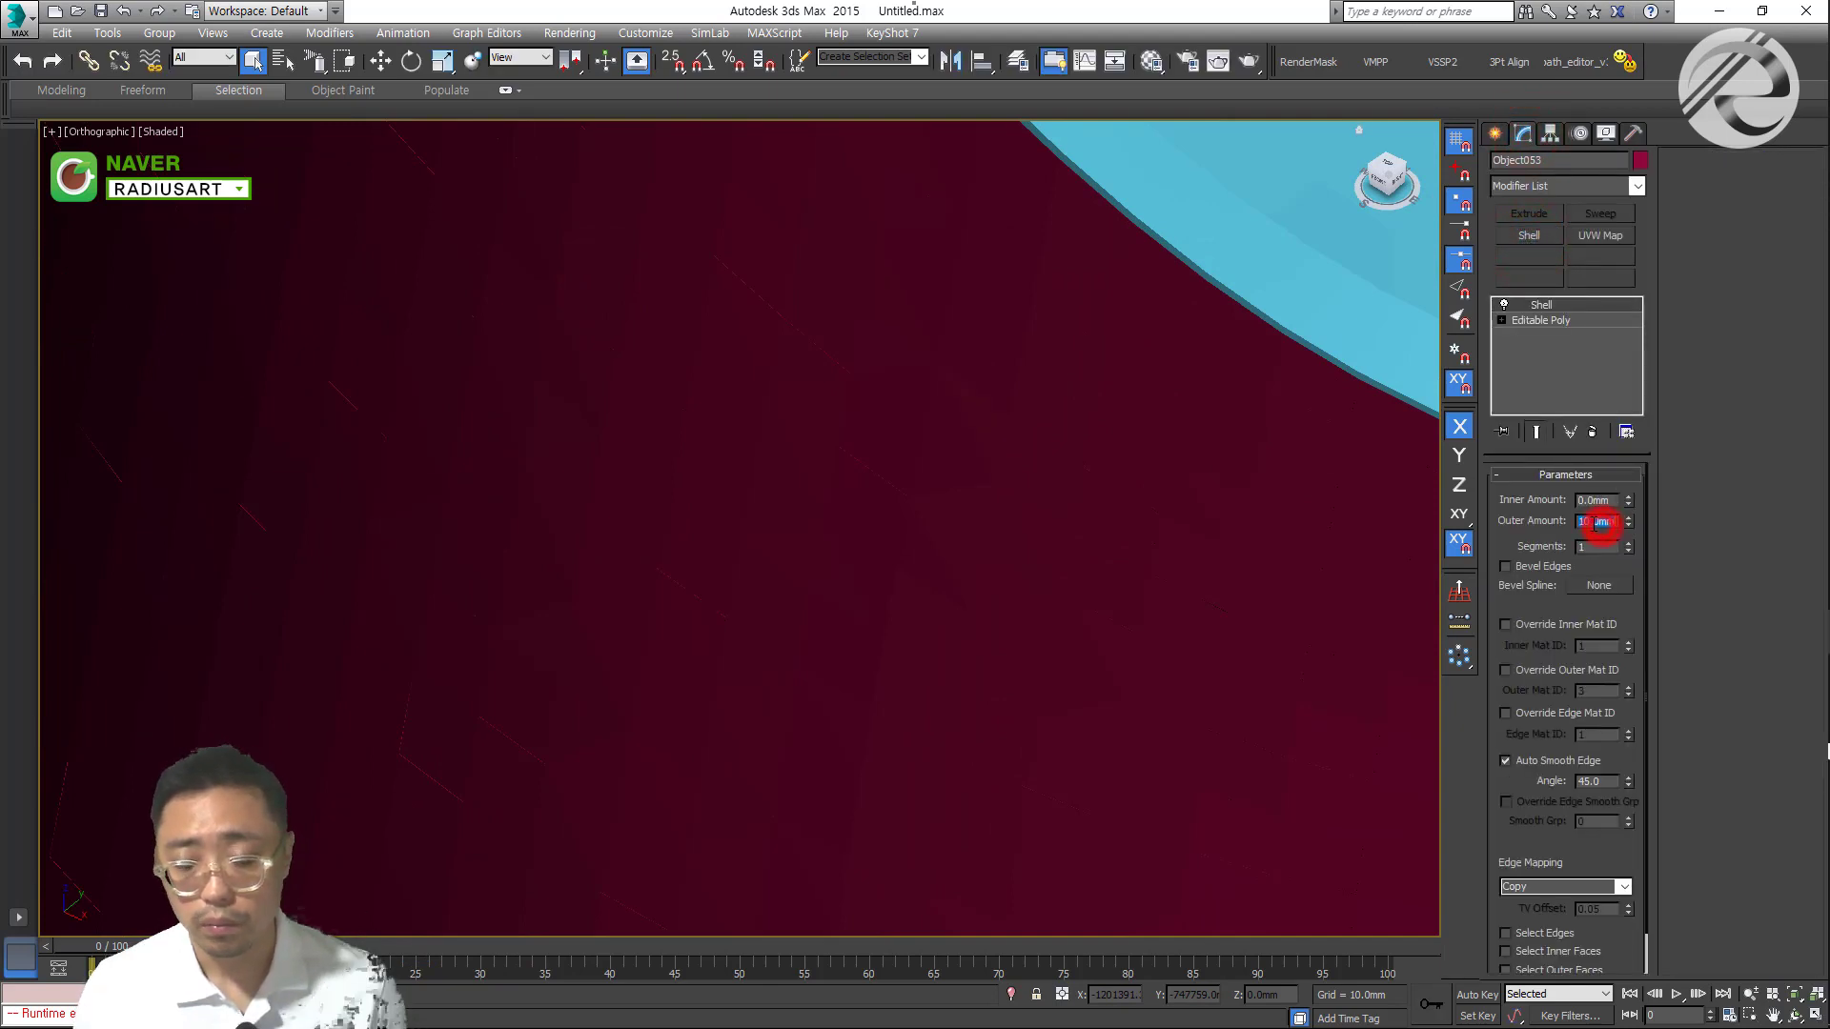
pyautogui.write('50')
pyautogui.press('Return')
pyautogui.keyDown('alt'); pyautogui.moveTo(1045, 279); pyautogui.dragTo(813, 552, button='middle'); pyautogui.keyUp('alt')
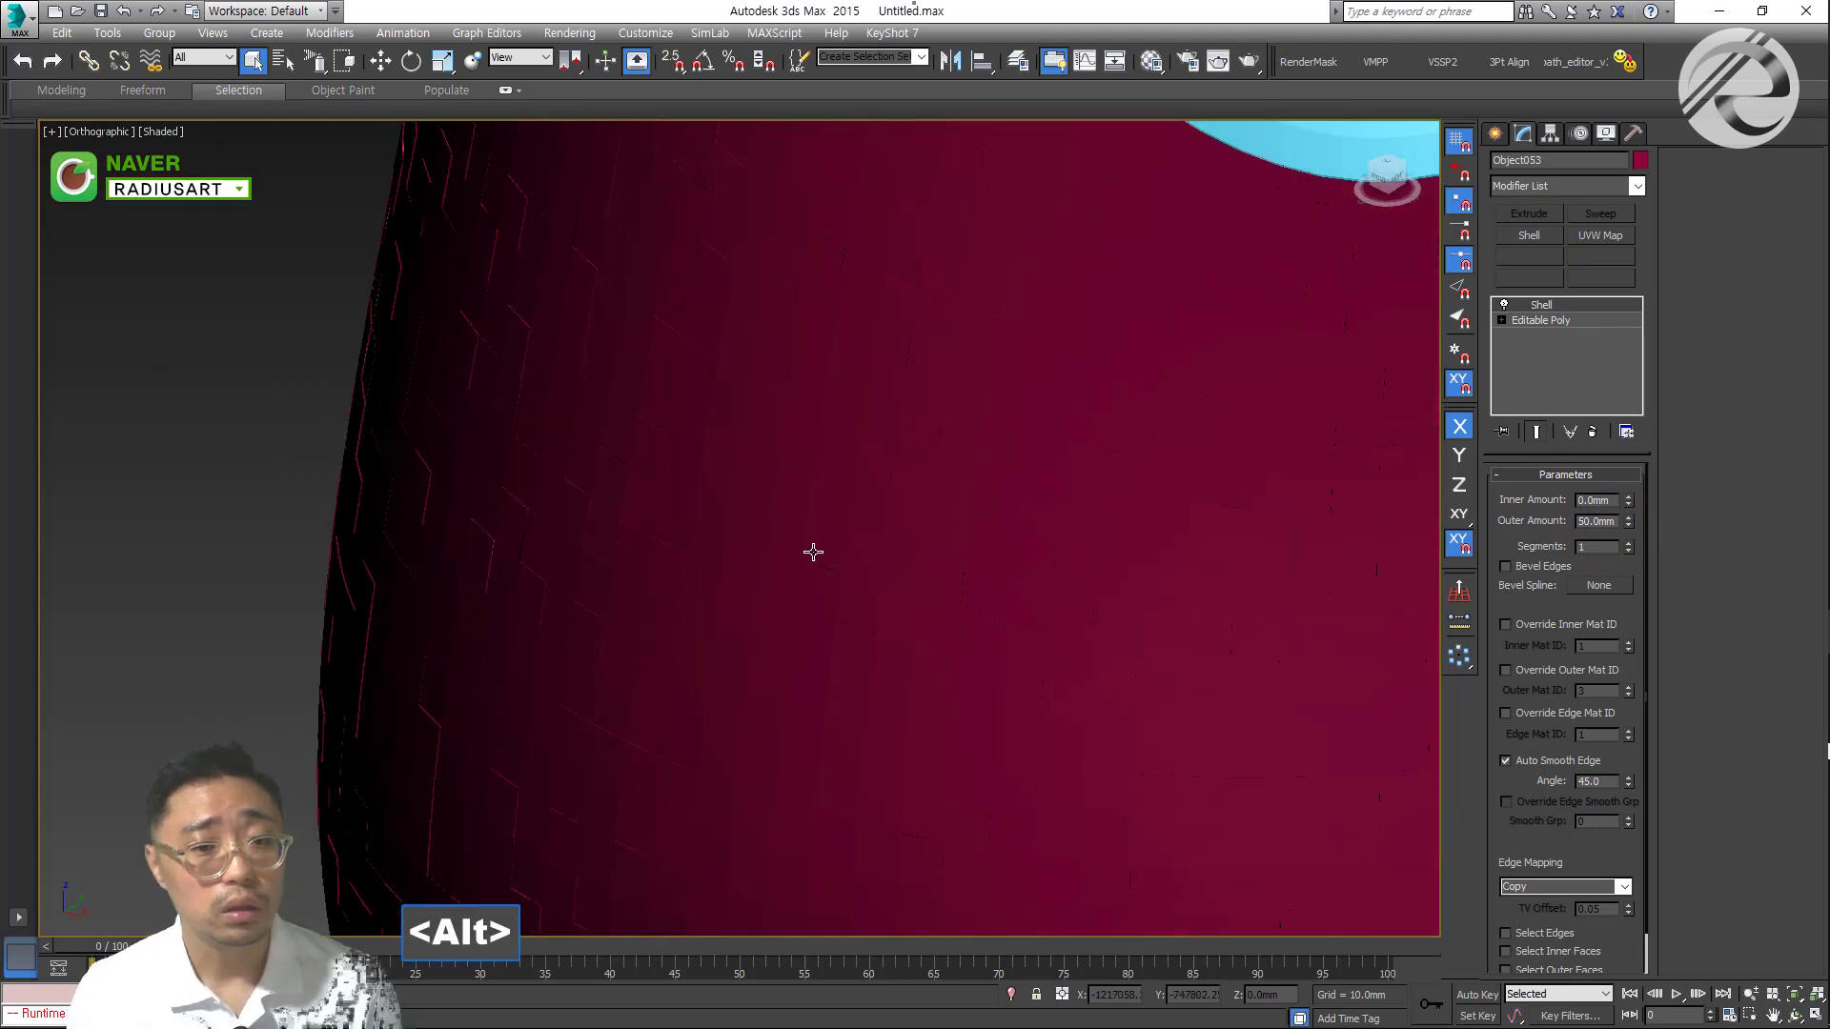
pyautogui.click(233, 277)
# Examine the relief of the crimson tower's panels from several angles and compare it with the grey panelled tower
pyautogui.scroll(-5, 380, 343)
pyautogui.scroll(-3, 469, 327)
pyautogui.keyDown('alt'); pyautogui.moveTo(629, 425); pyautogui.dragTo(584, 641, button='middle'); pyautogui.keyUp('alt')
pyautogui.scroll(5, 1004, 400)
pyautogui.scroll(-6, 980, 337)
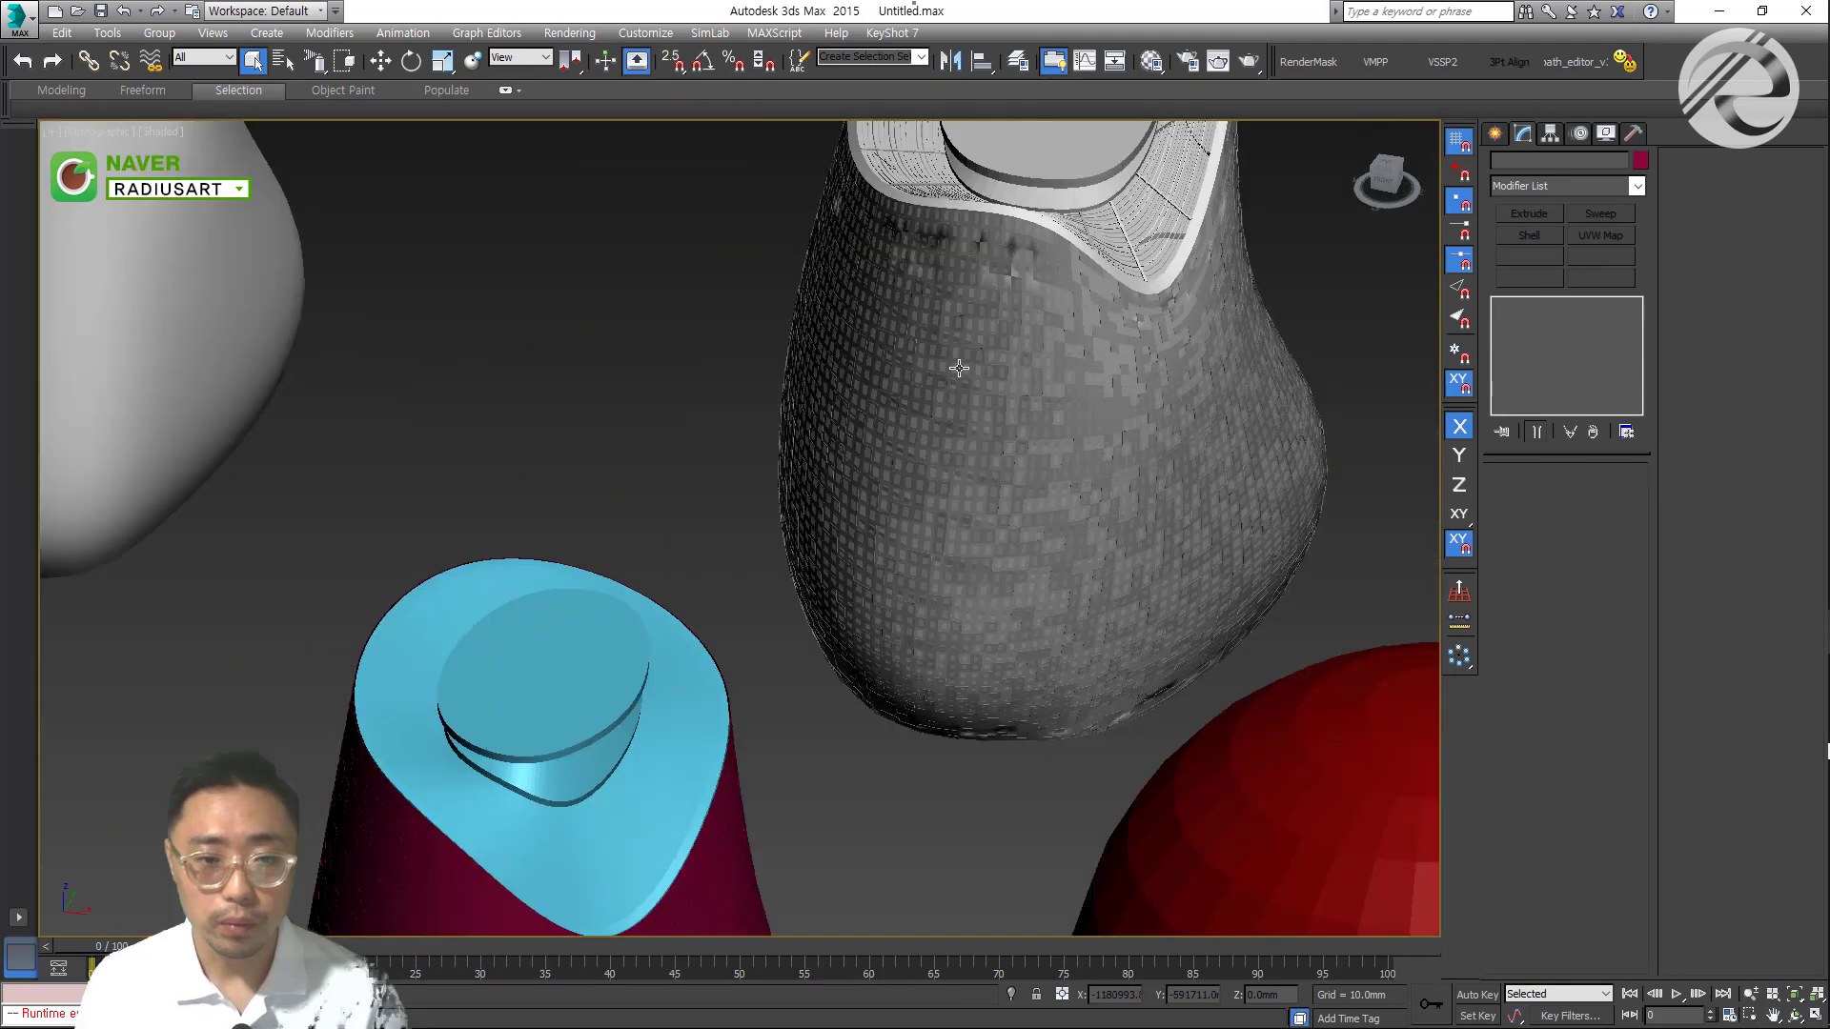
pyautogui.keyDown('alt'); pyautogui.moveTo(866, 433); pyautogui.dragTo(703, 551, button='middle'); pyautogui.keyUp('alt')
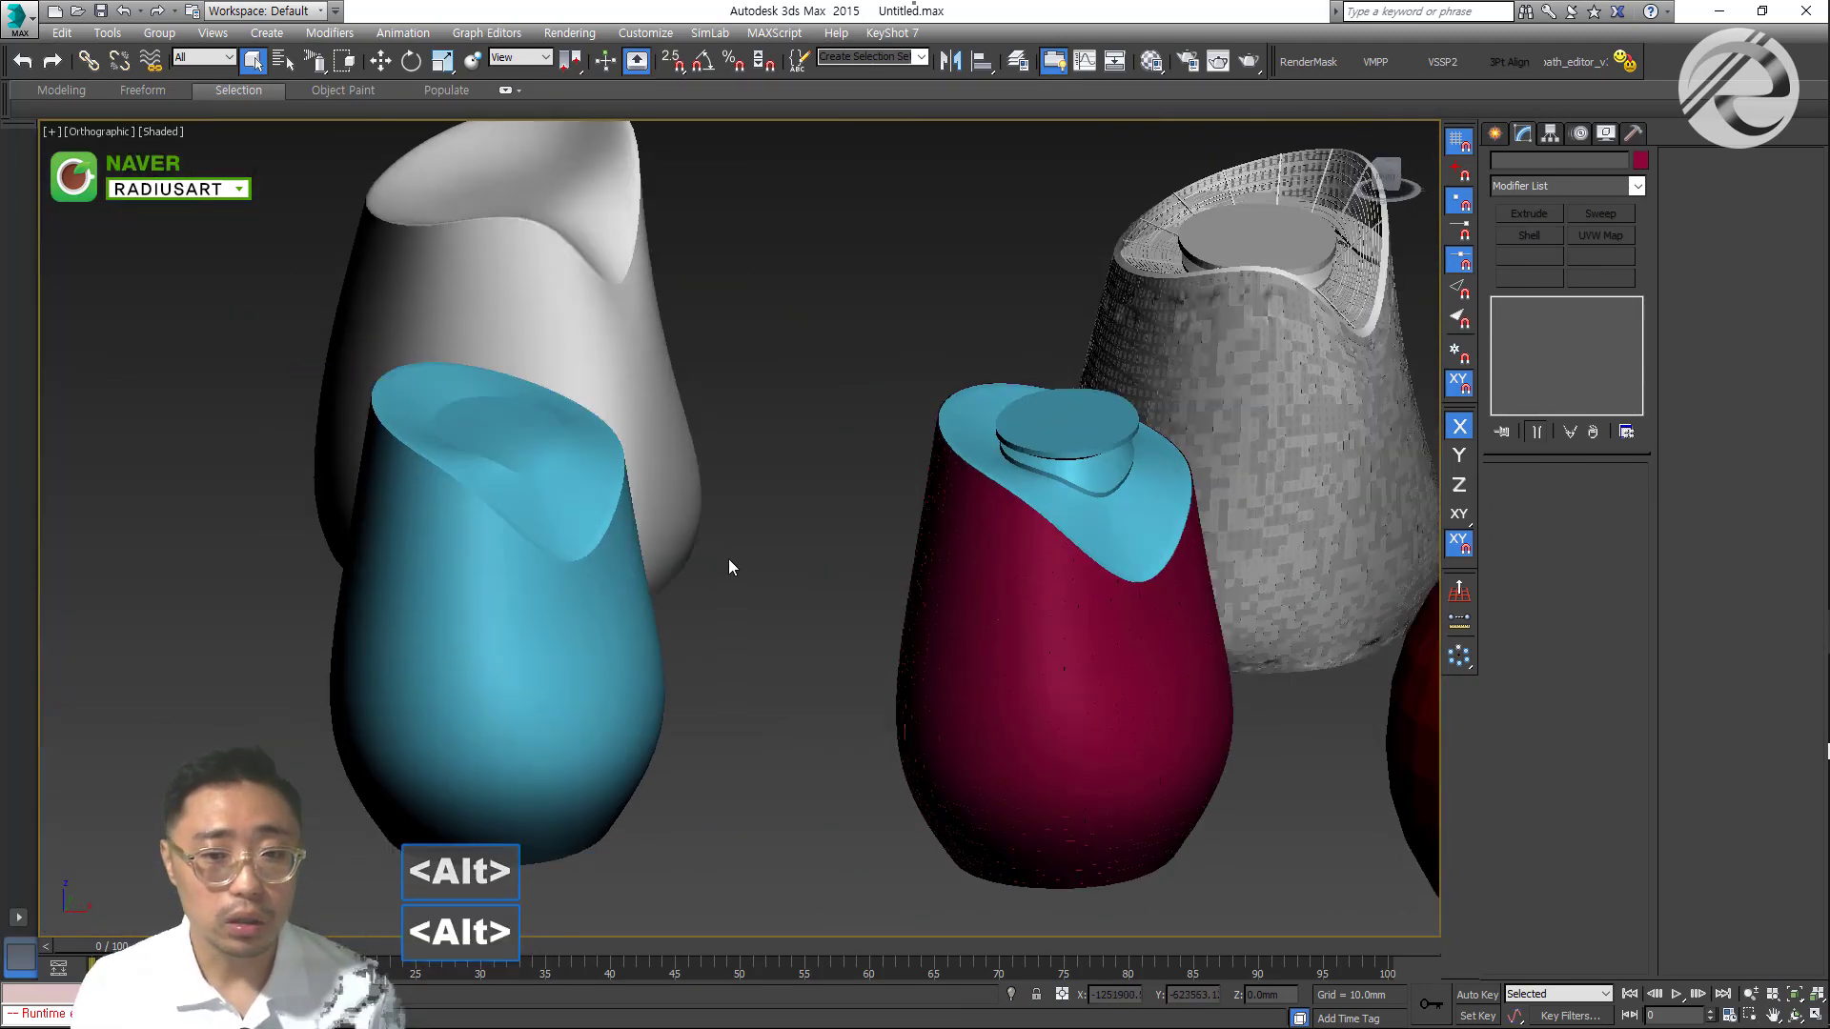
pyautogui.keyDown('alt'); pyautogui.moveTo(931, 559); pyautogui.dragTo(837, 589, button='middle'); pyautogui.keyUp('alt')
pyautogui.scroll(10, 831, 562)
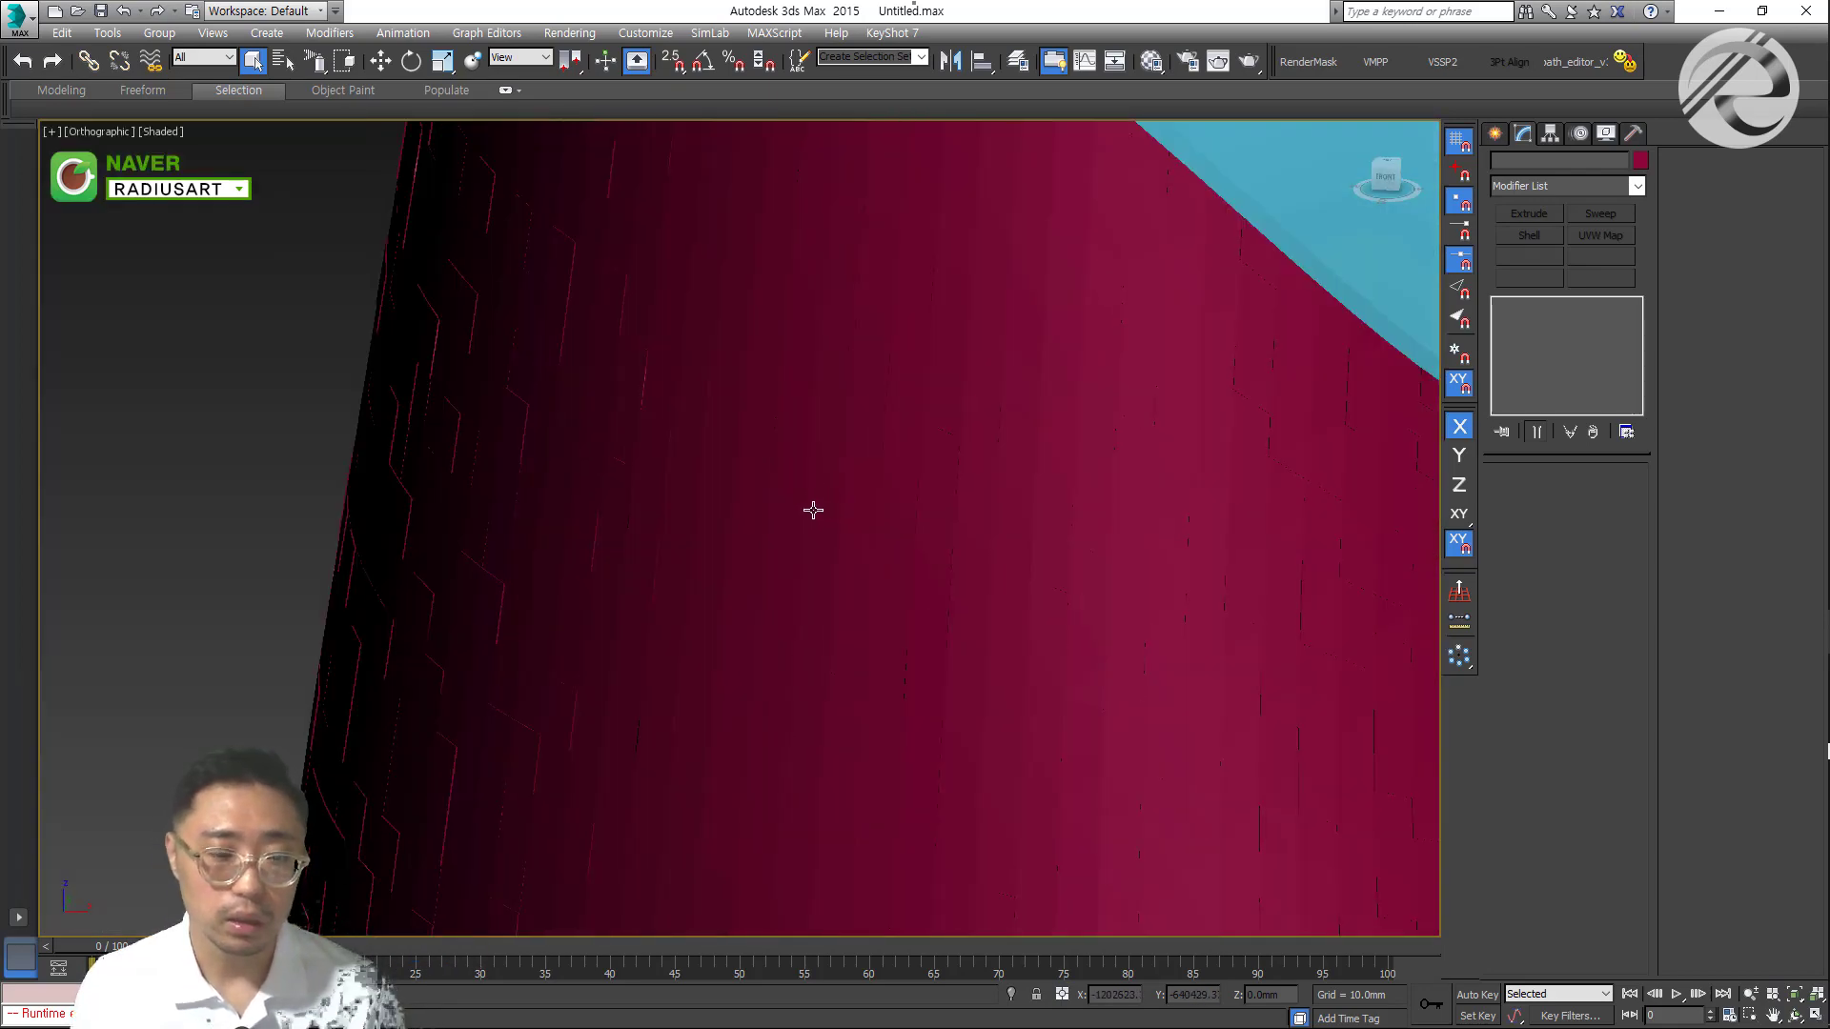
# Switch the crimson tower's facade panel objects to see-through display and deselect them
pyautogui.click(727, 277)
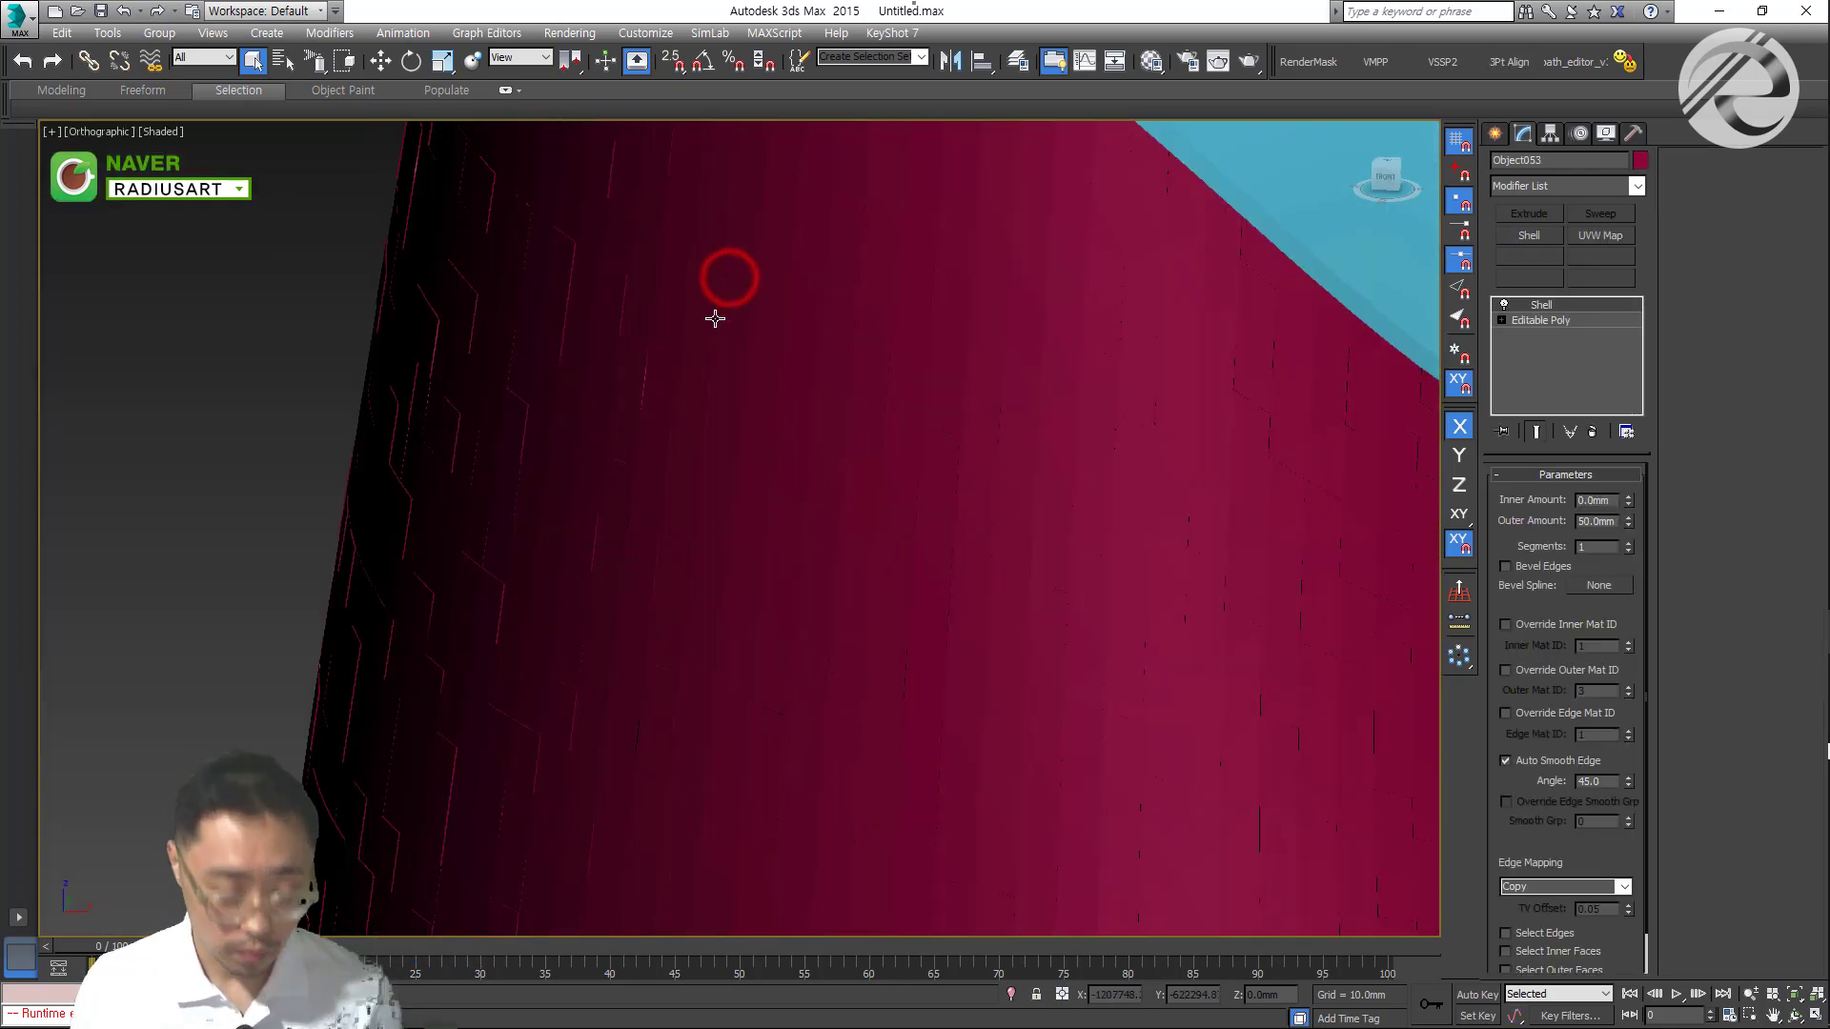
pyautogui.scroll(-3, 715, 318)
pyautogui.click(727, 359)
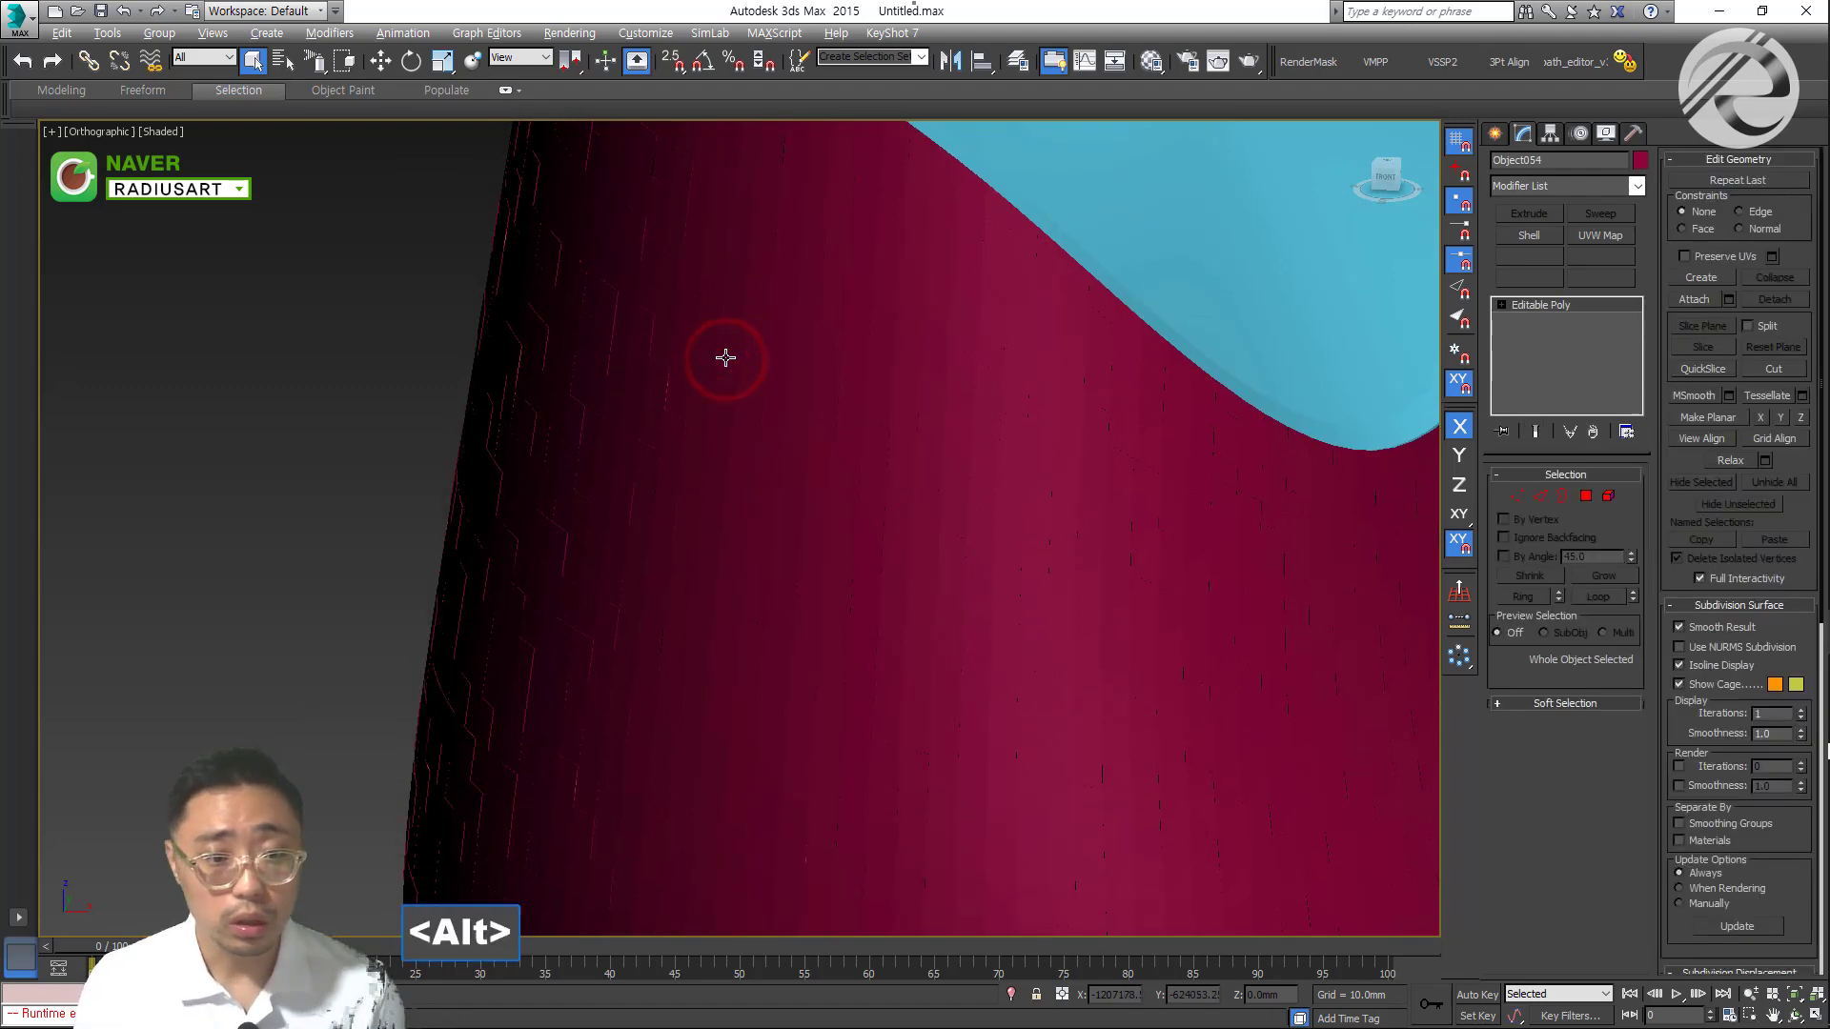
pyautogui.hotkey('alt', 'x')
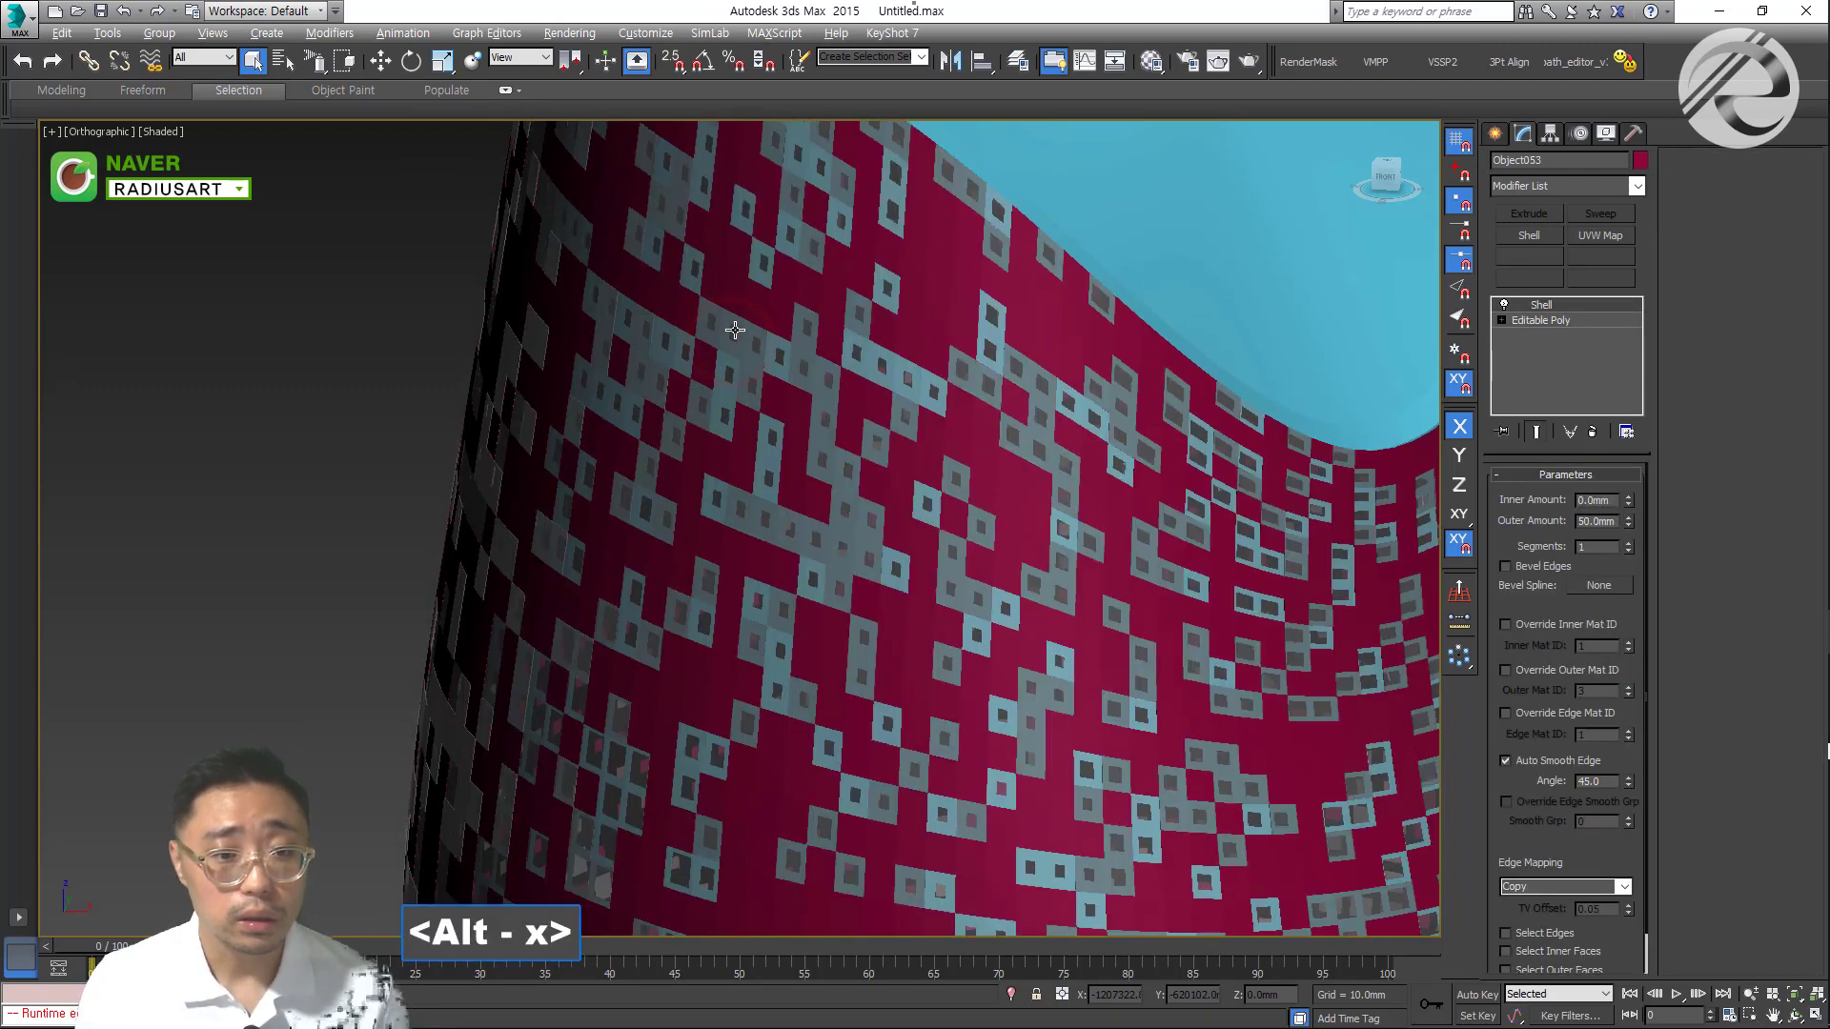
pyautogui.click(784, 296)
pyautogui.hotkey('alt', 'x')
pyautogui.keyDown('alt'); pyautogui.moveTo(784, 296); pyautogui.dragTo(963, 481, button='middle'); pyautogui.keyUp('alt')
pyautogui.click(1515, 138)
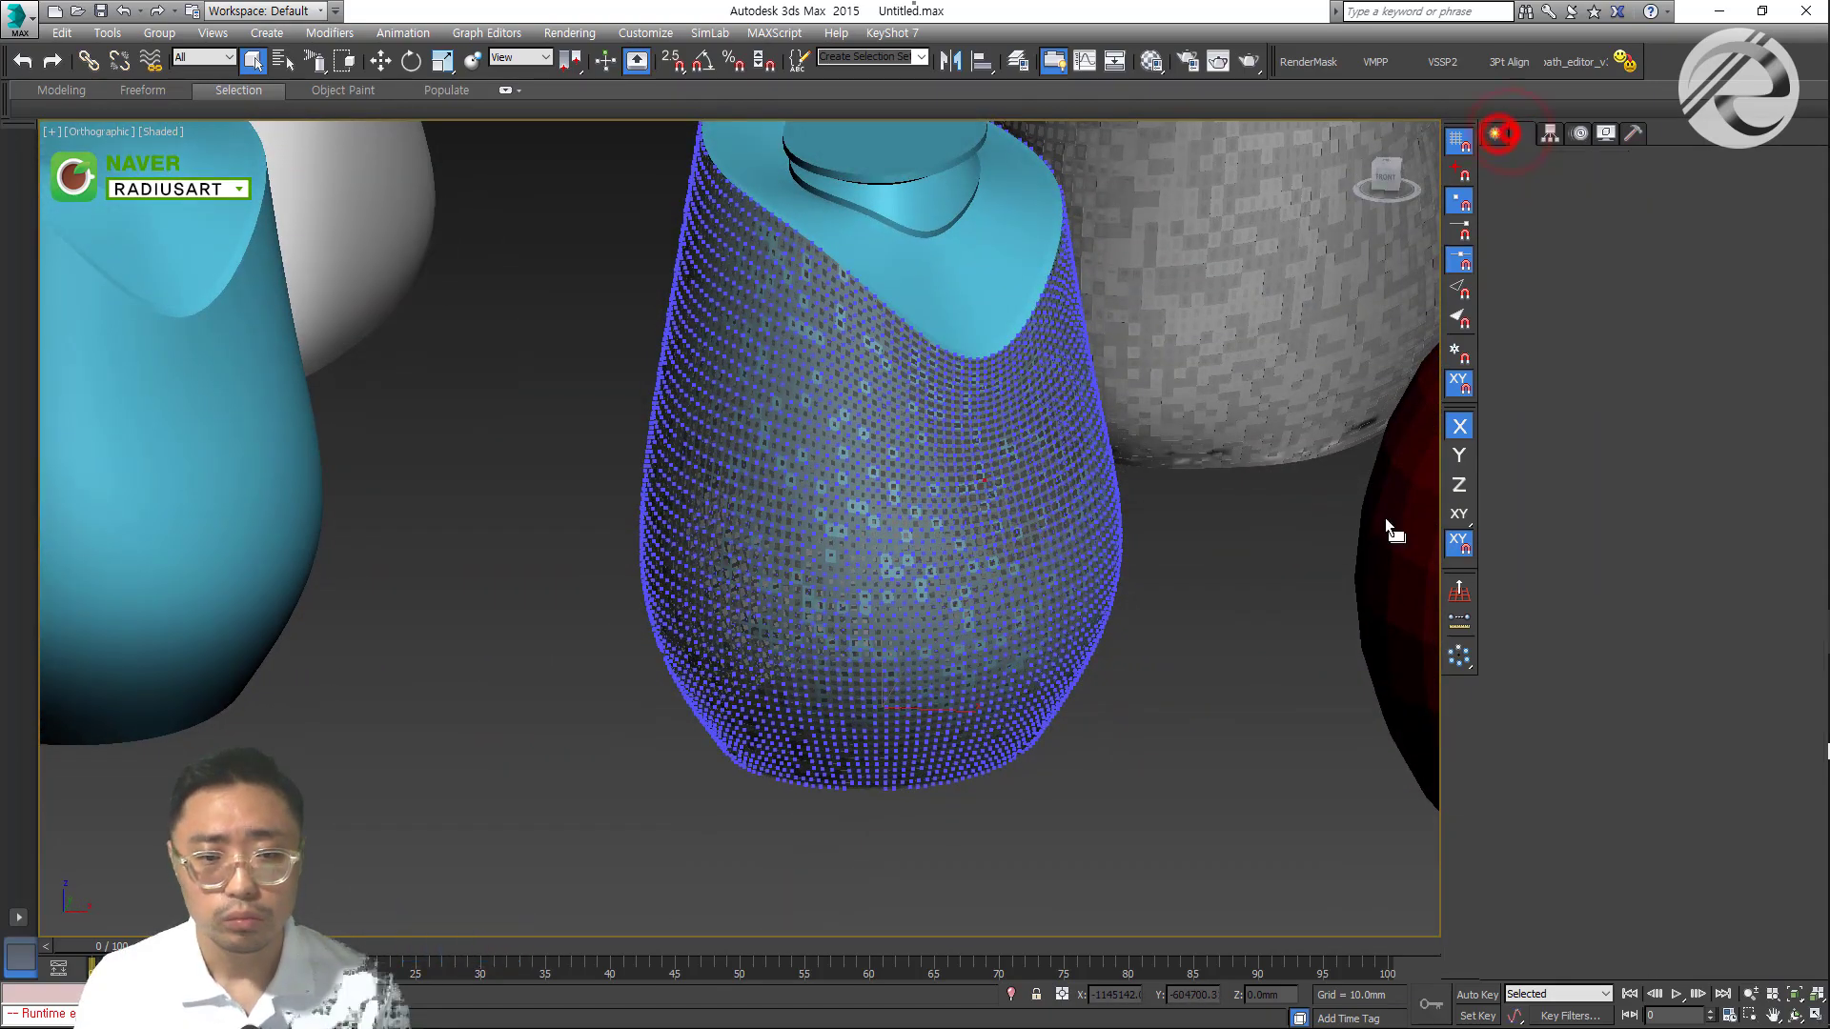
pyautogui.click(1239, 762)
# Examine the see-through facade and blue sloping roof of the tower from several angles and compare it with the neighbouring models
pyautogui.keyDown('alt'); pyautogui.moveTo(1163, 668); pyautogui.dragTo(1029, 620, button='middle'); pyautogui.keyUp('alt')
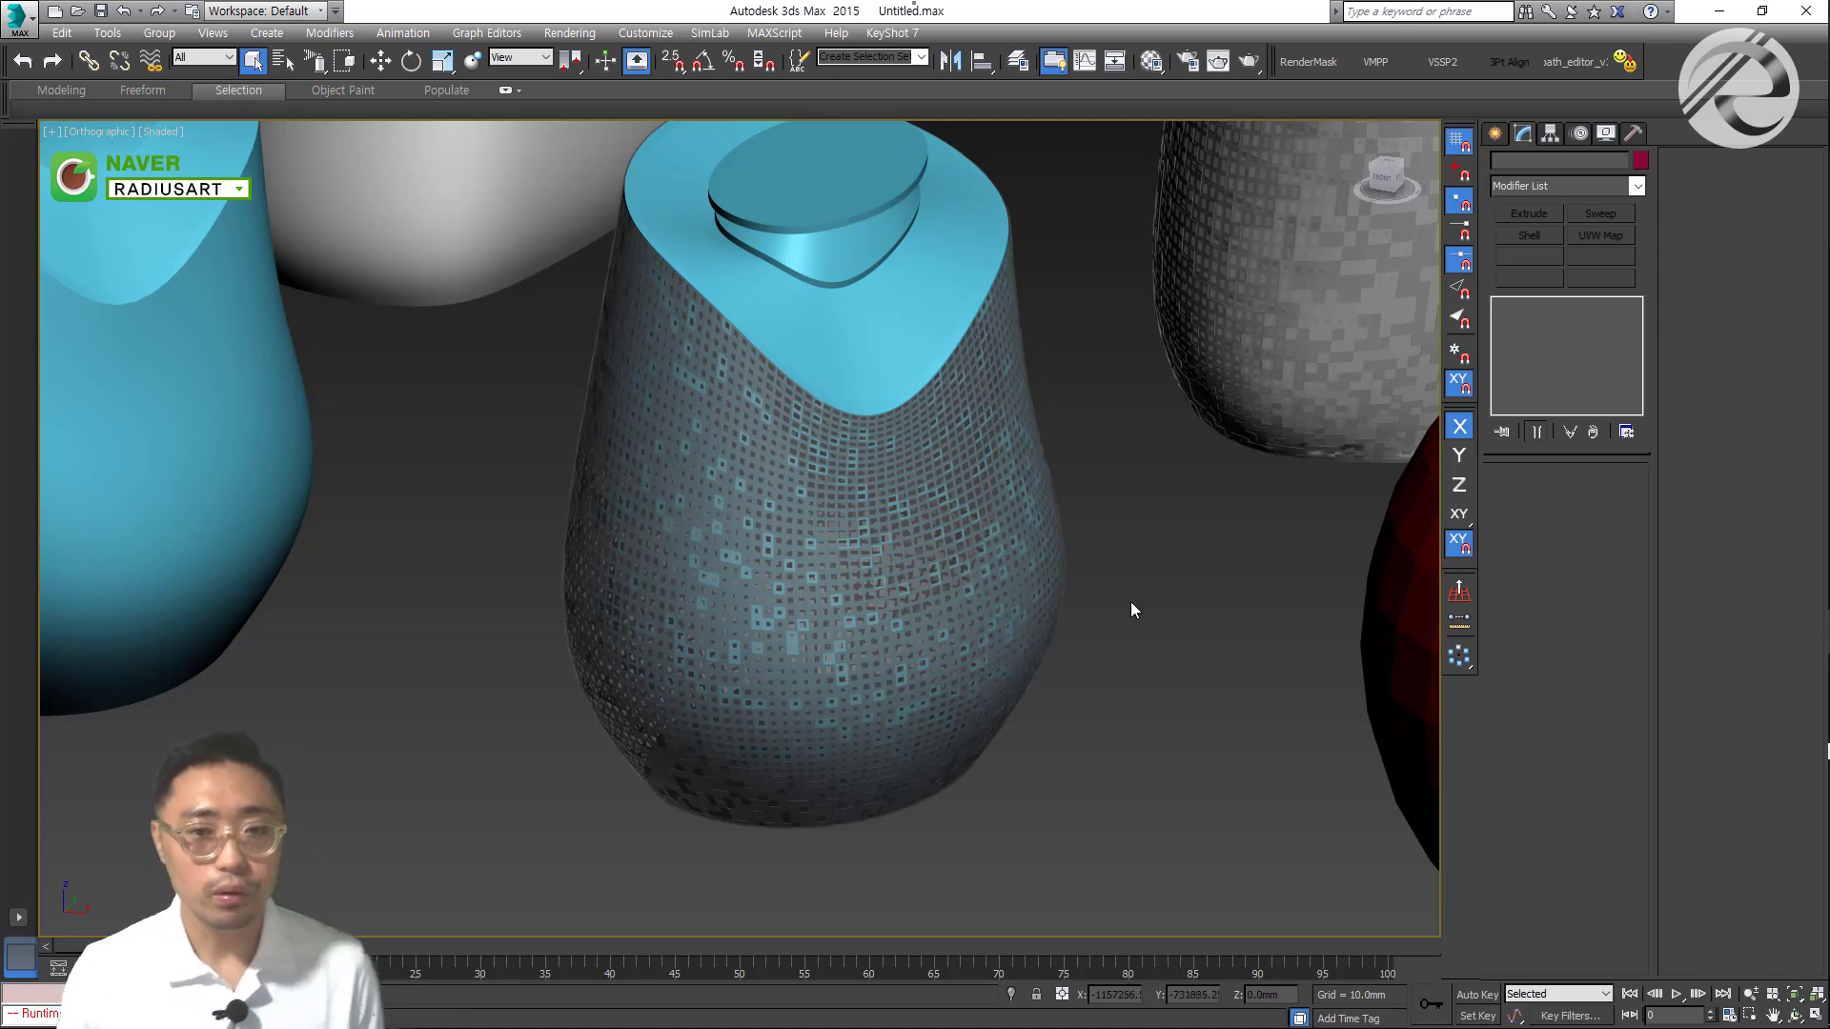
pyautogui.keyDown('alt'); pyautogui.moveTo(1111, 482); pyautogui.dragTo(1094, 625, button='middle'); pyautogui.keyUp('alt')
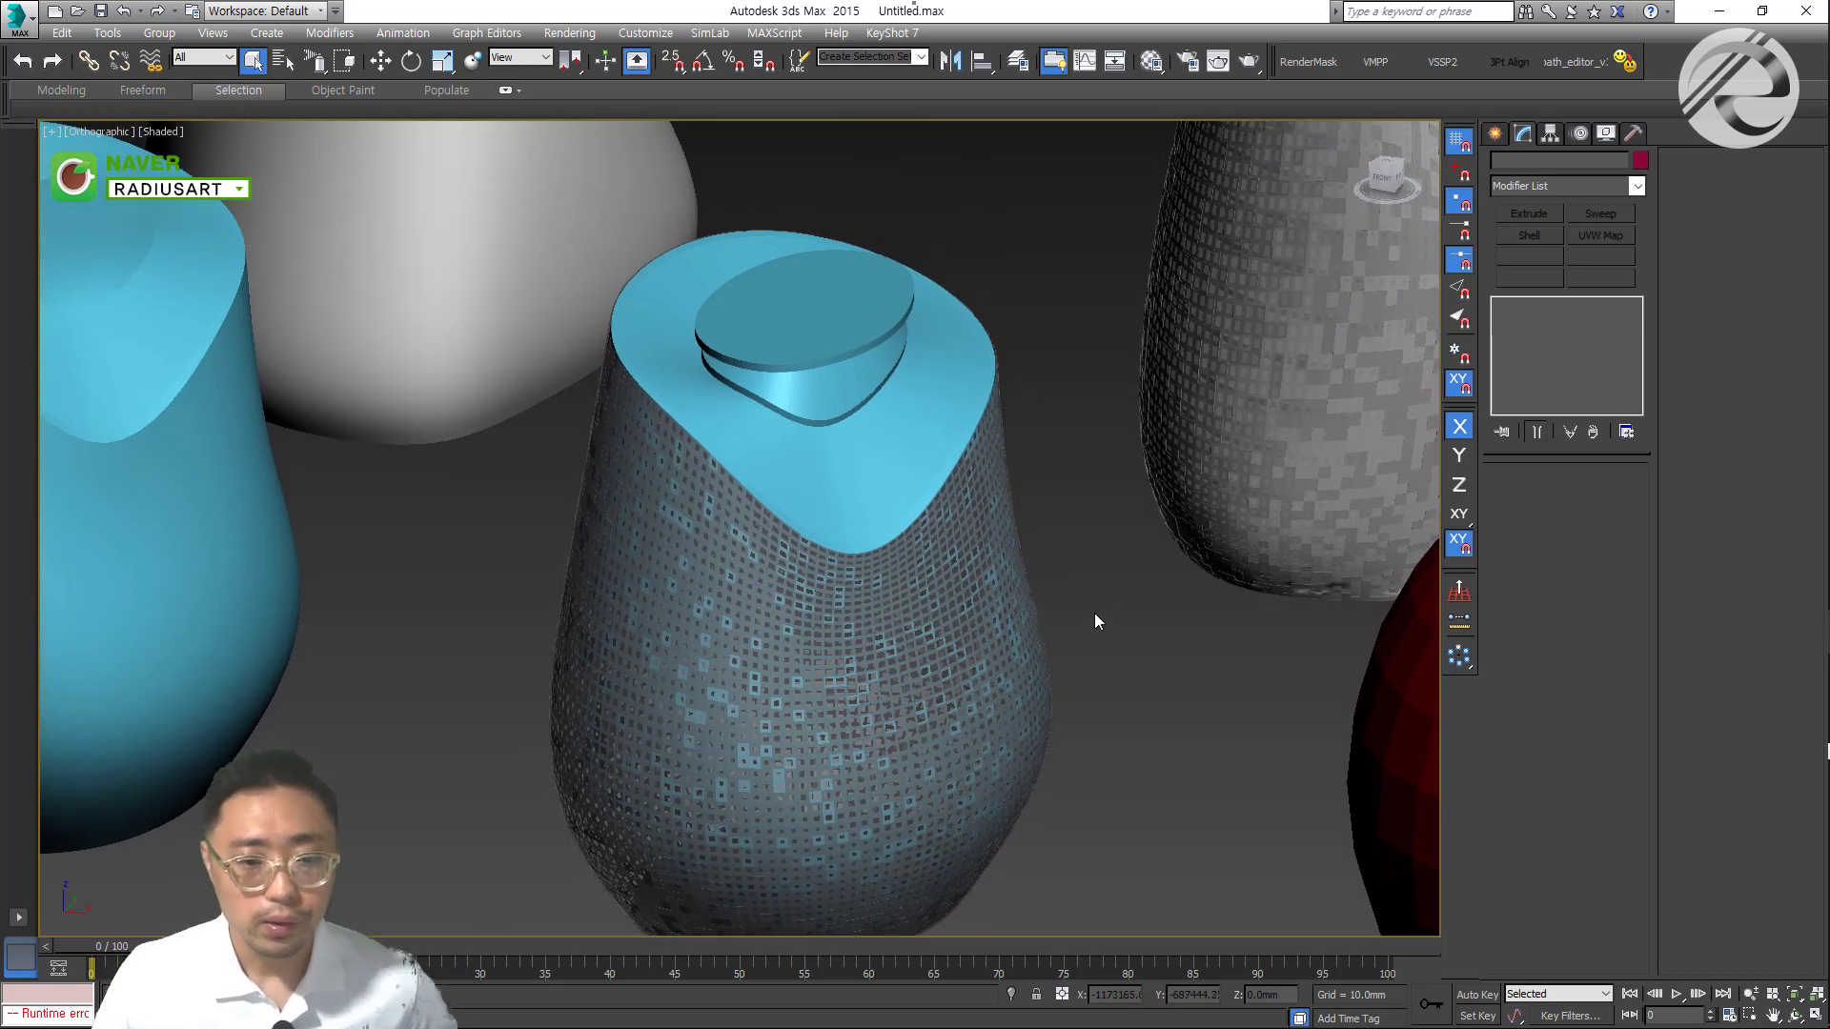
pyautogui.keyDown('alt'); pyautogui.moveTo(1102, 597); pyautogui.dragTo(1083, 604, button='middle'); pyautogui.keyUp('alt')
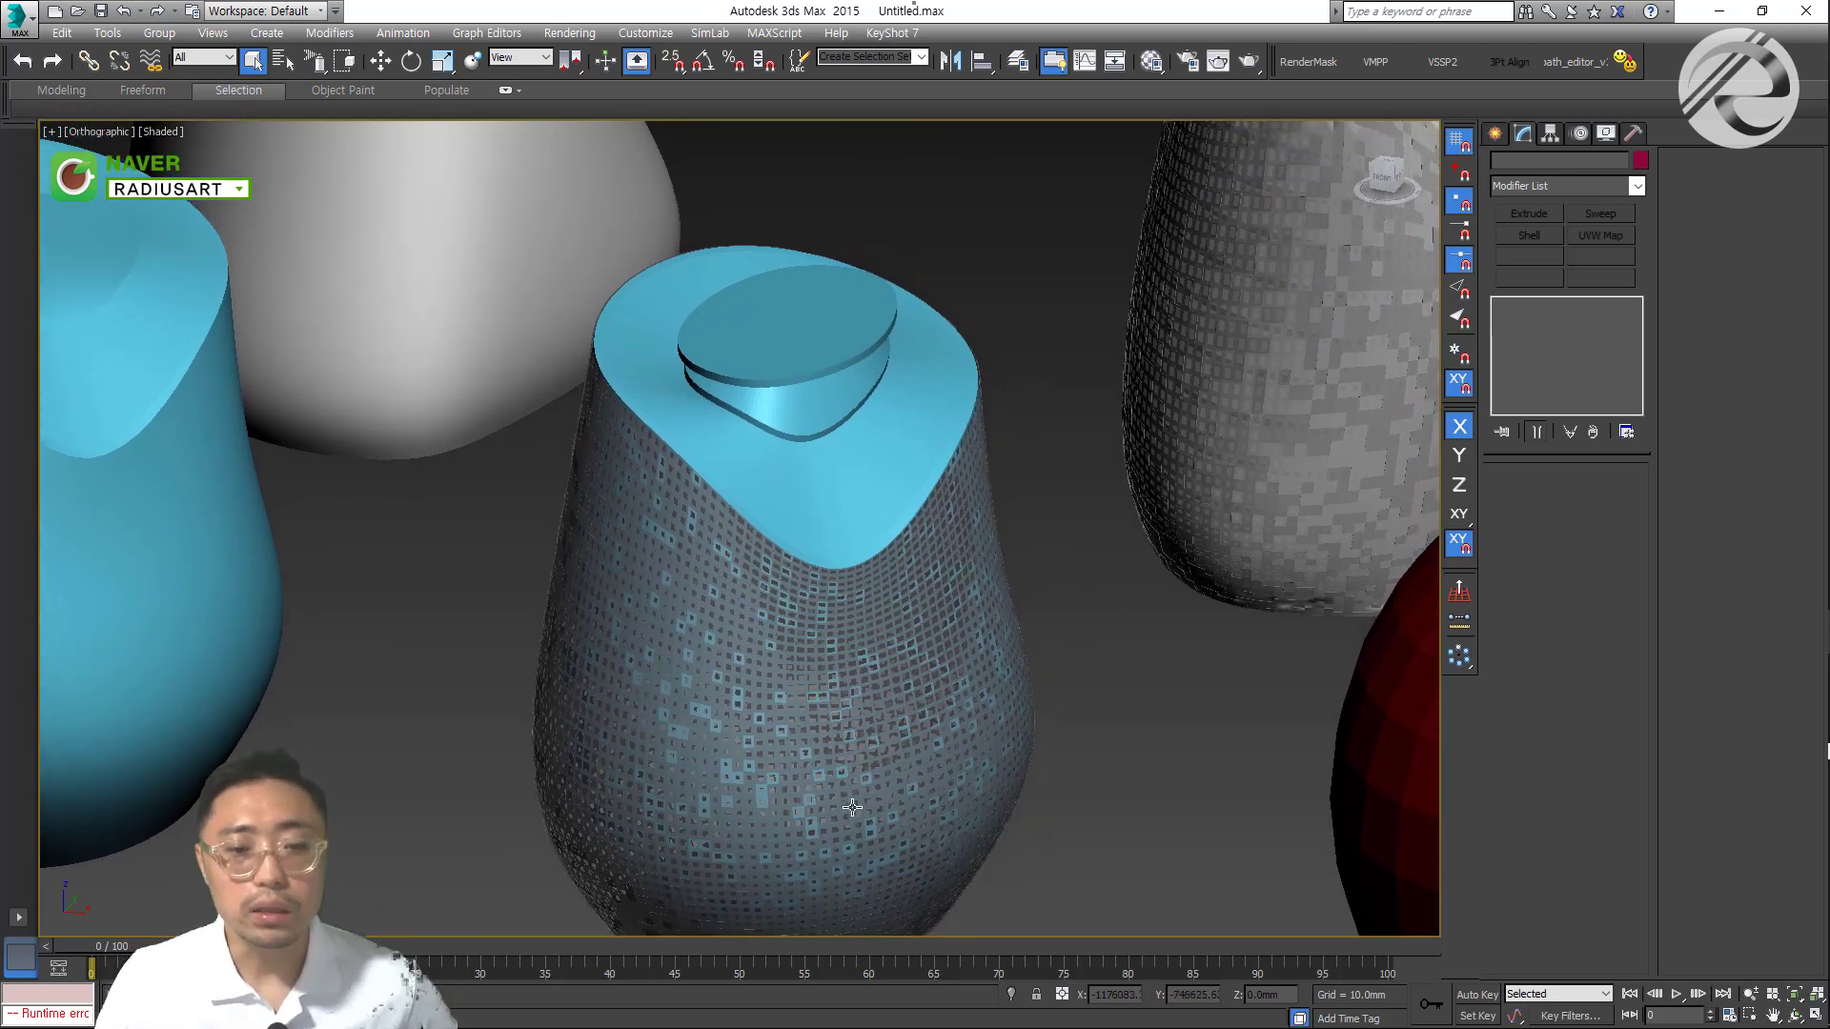
pyautogui.keyDown('alt'); pyautogui.moveTo(829, 763); pyautogui.dragTo(841, 624, button='middle'); pyautogui.keyUp('alt')
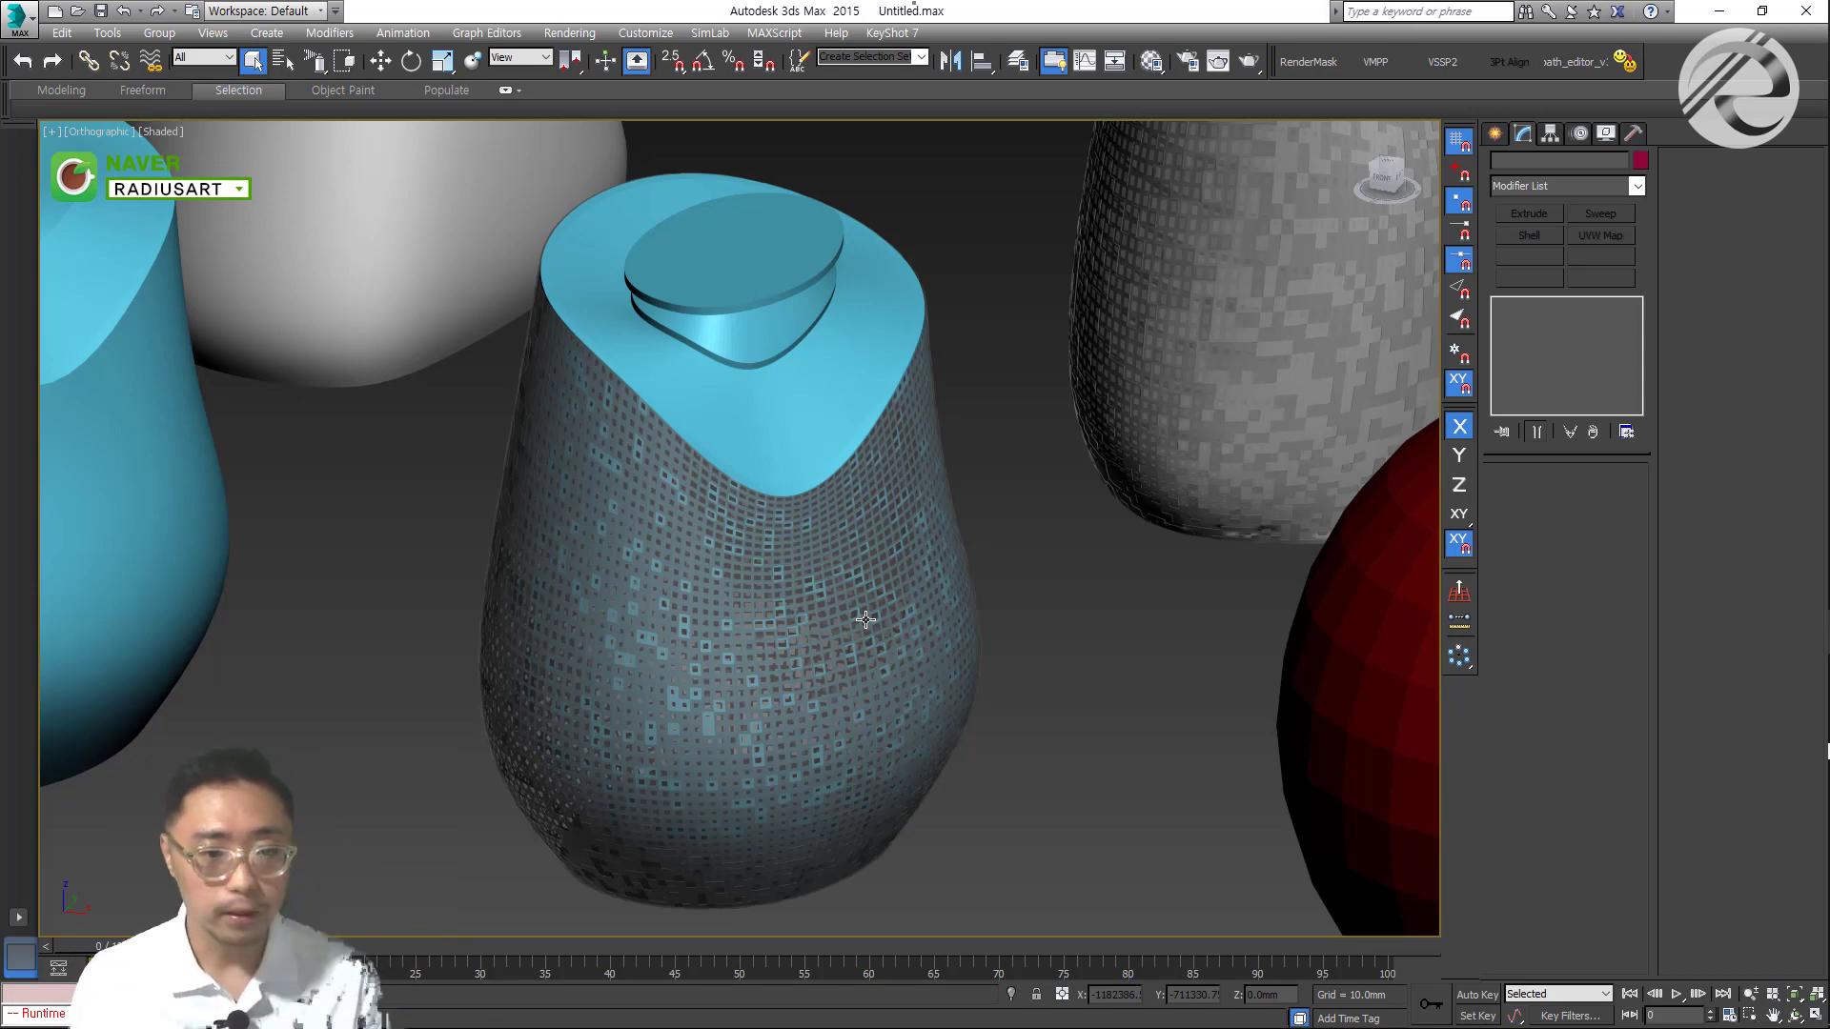
pyautogui.moveTo(786, 467); pyautogui.dragTo(634, 583, button='middle')
pyautogui.click(619, 566)
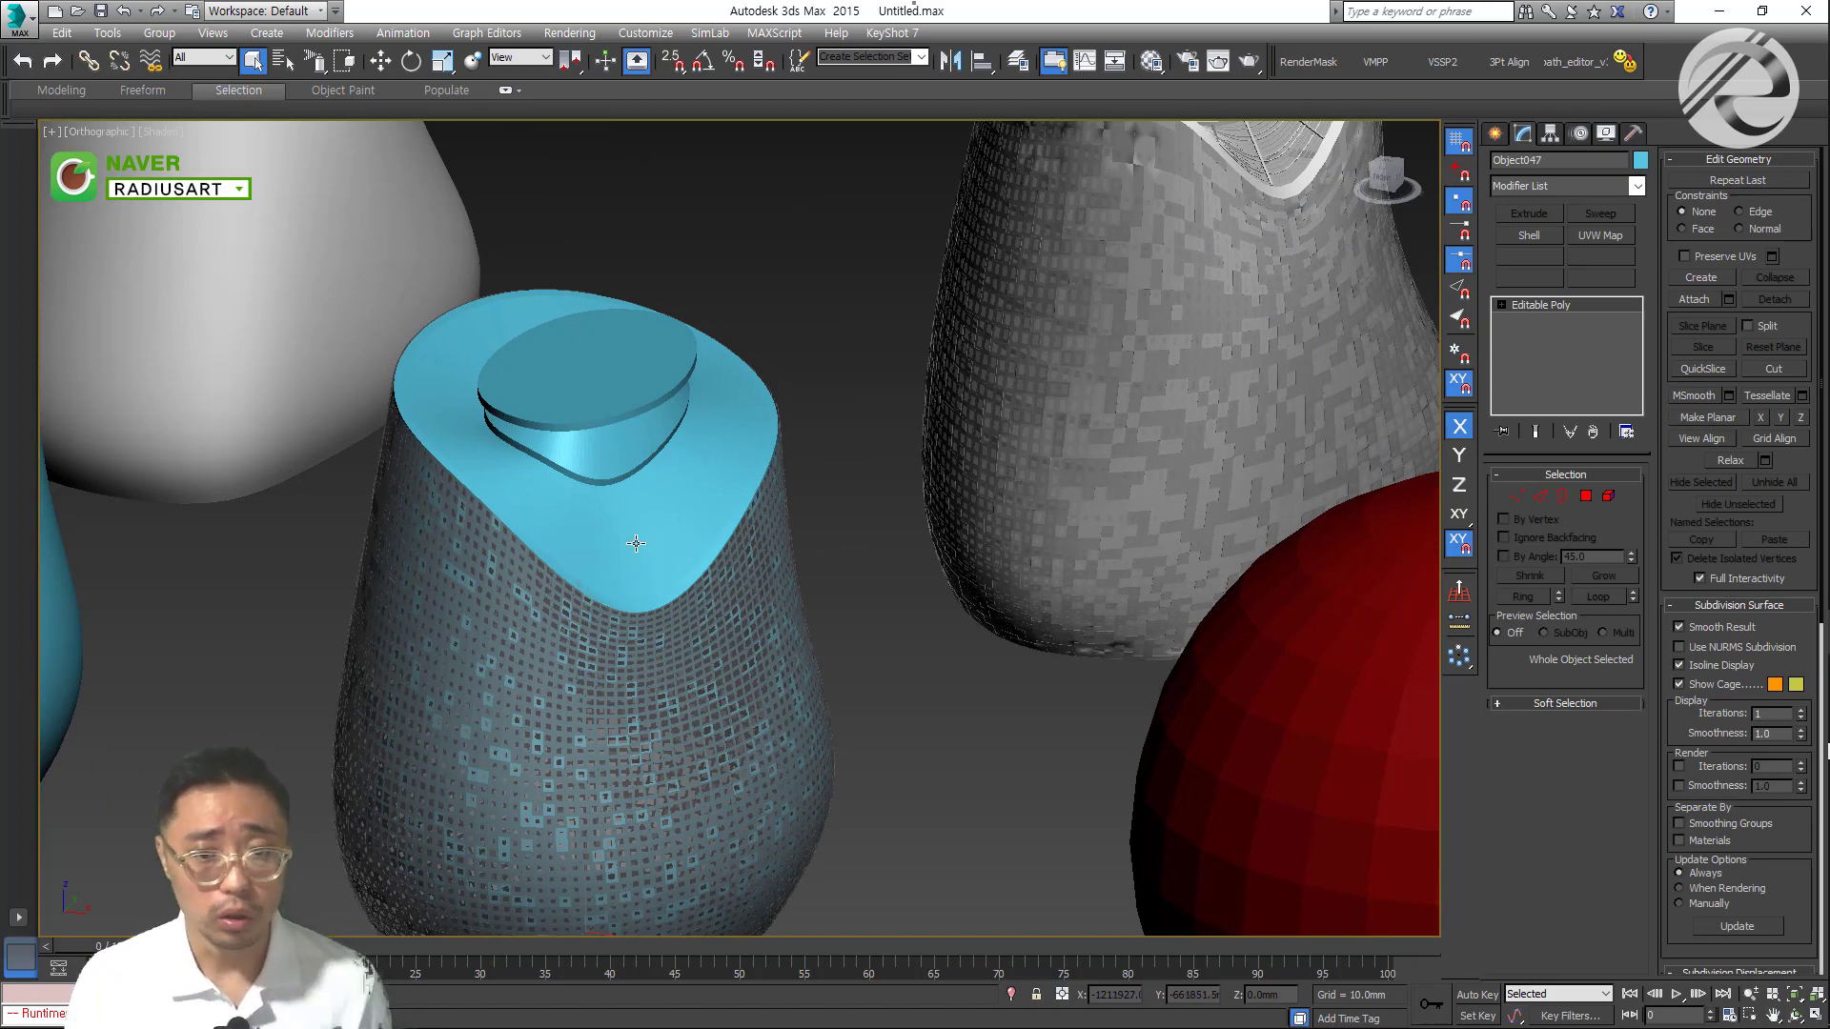
pyautogui.moveTo(623, 546); pyautogui.dragTo(637, 578, button='middle')
pyautogui.keyDown('alt'); pyautogui.scroll(-5, 749, 621); pyautogui.keyUp('alt')
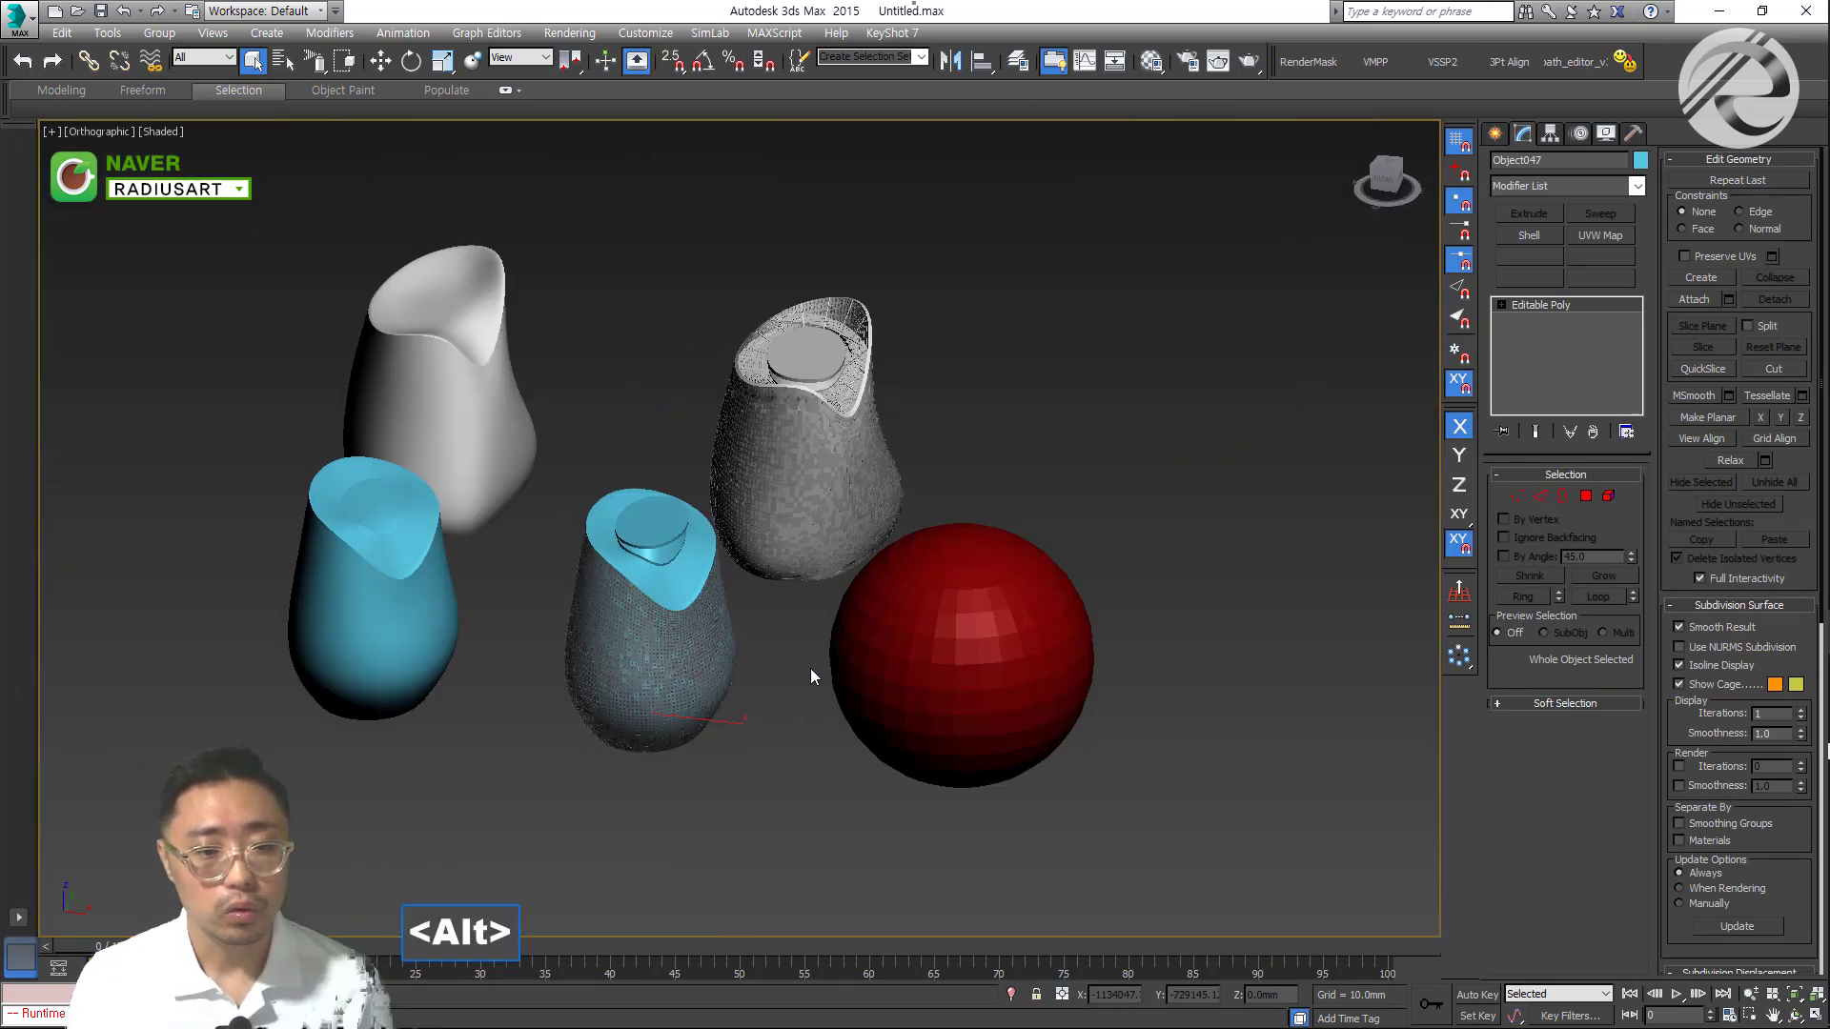
pyautogui.scroll(3, 809, 669)
# Delete the large red sphere beside the towers
pyautogui.click(1494, 134)
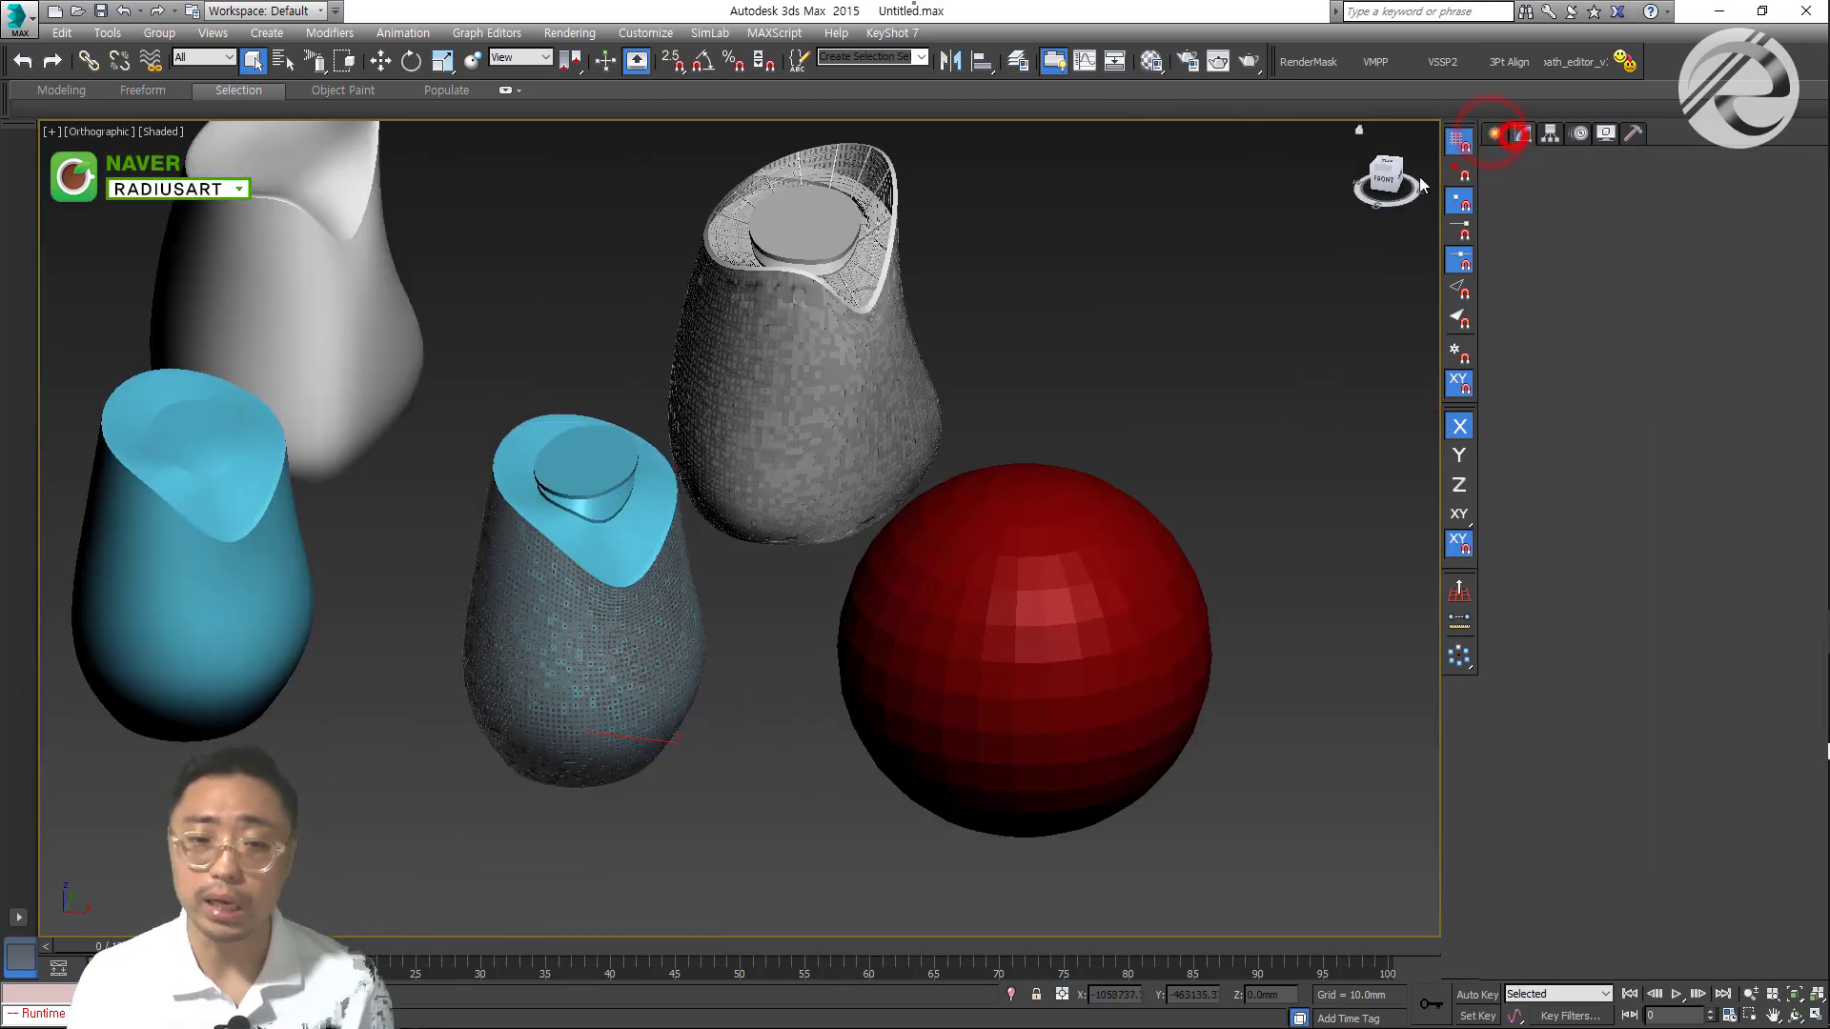
pyautogui.click(1184, 490)
pyautogui.press('Delete')
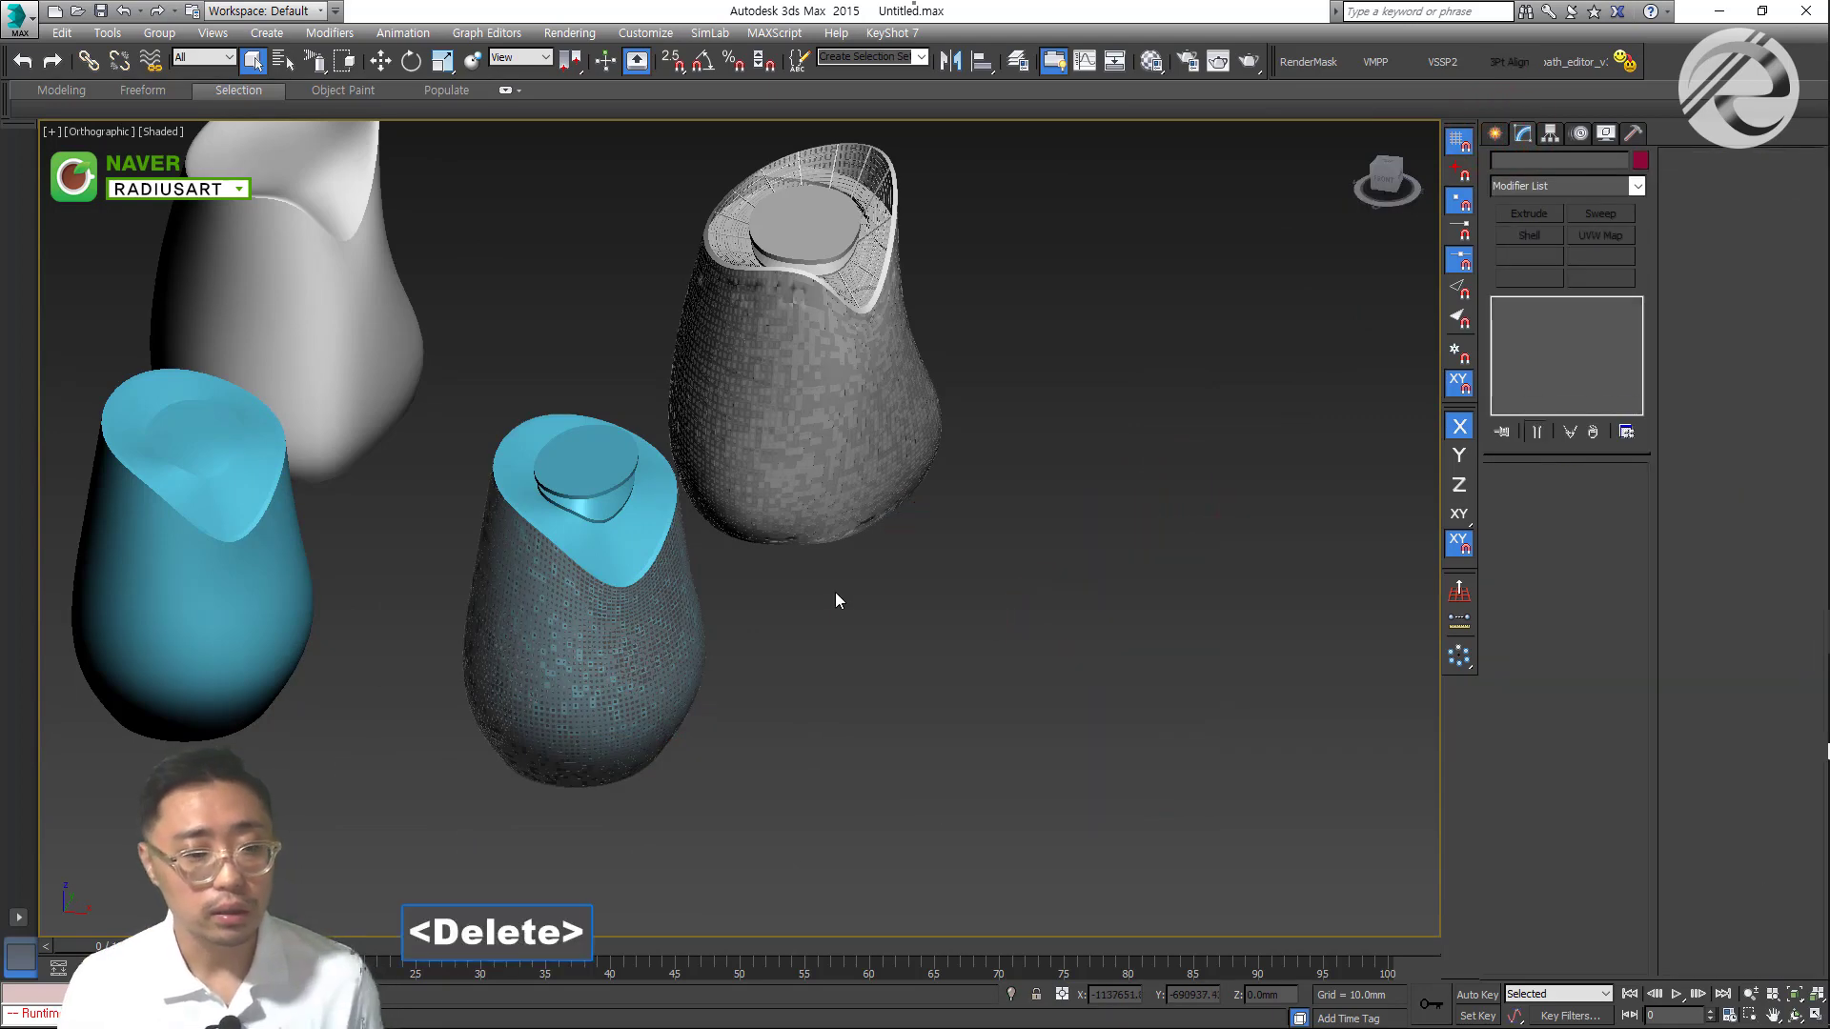
# Show only the panelled tower's blue ring-shaped roof surface, with its edges displayed, and enter edge editing
pyautogui.hotkey('alt', 'q')
pyautogui.scroll(5, 794, 630)
pyautogui.click(596, 564)
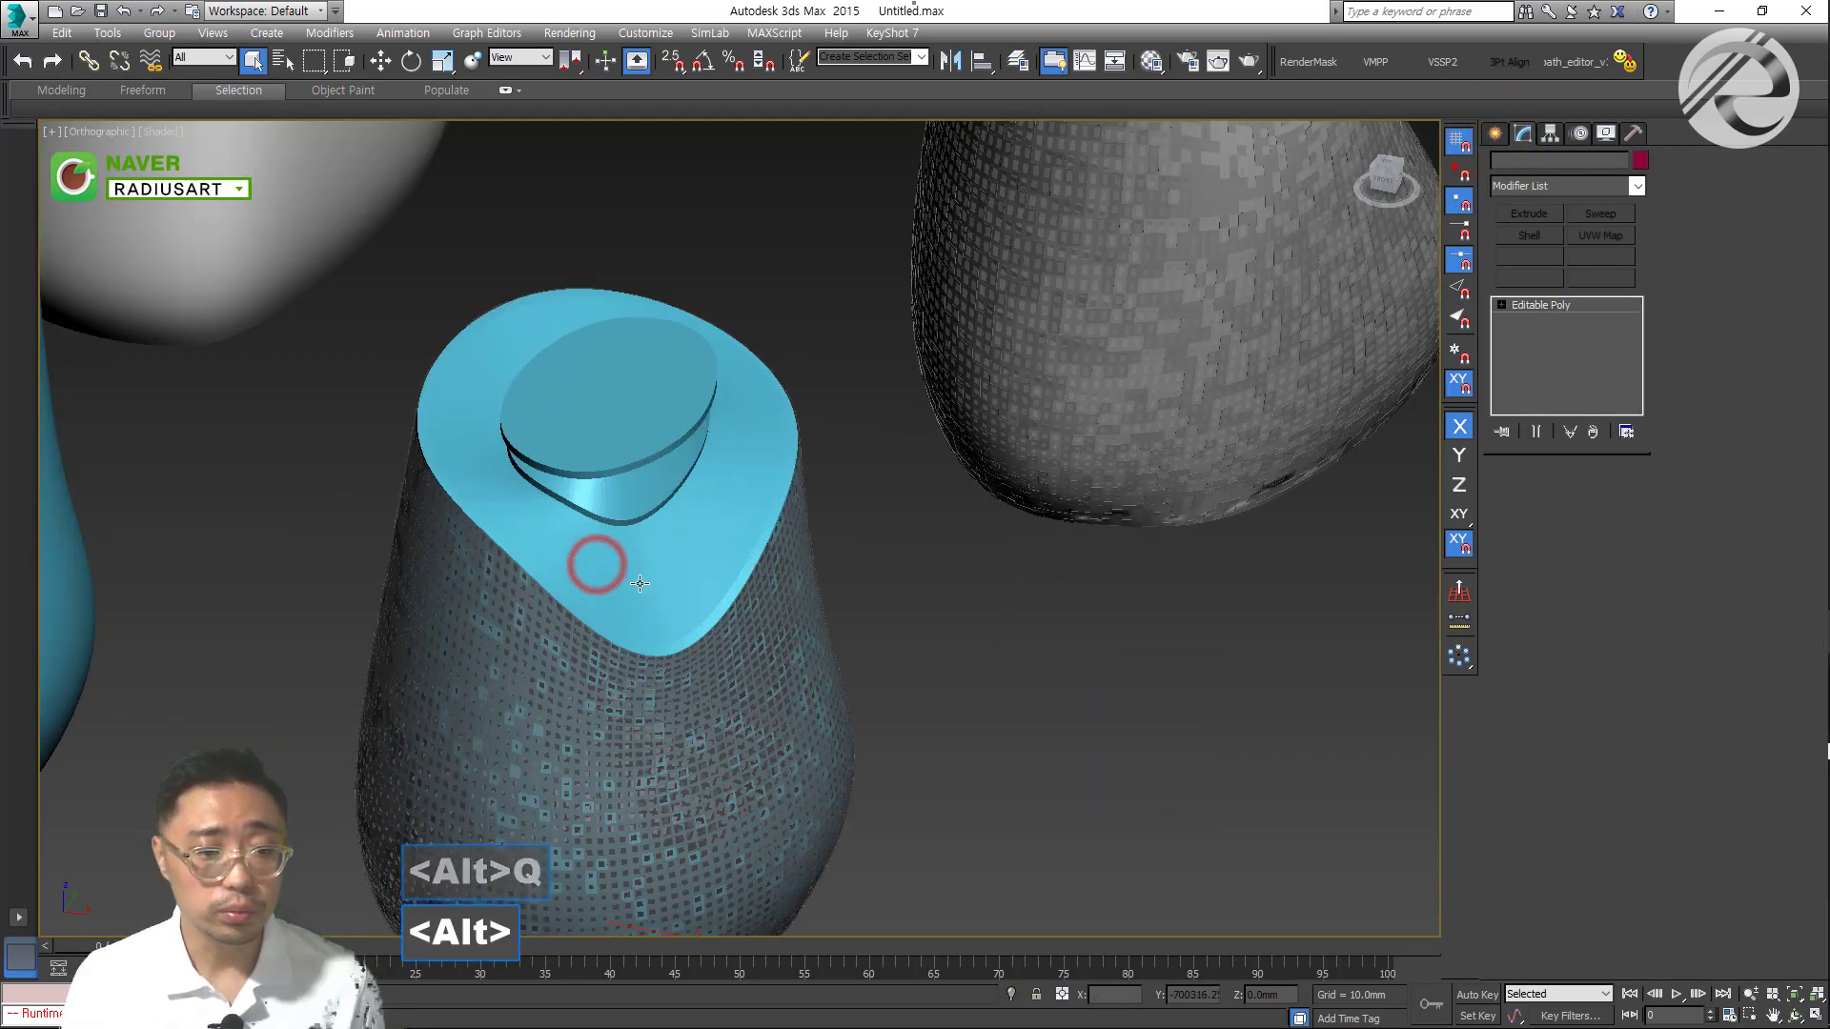
pyautogui.scroll(-4, 641, 584)
pyautogui.keyDown('alt'); pyautogui.moveTo(610, 601); pyautogui.dragTo(583, 635, button='middle'); pyautogui.keyUp('alt')
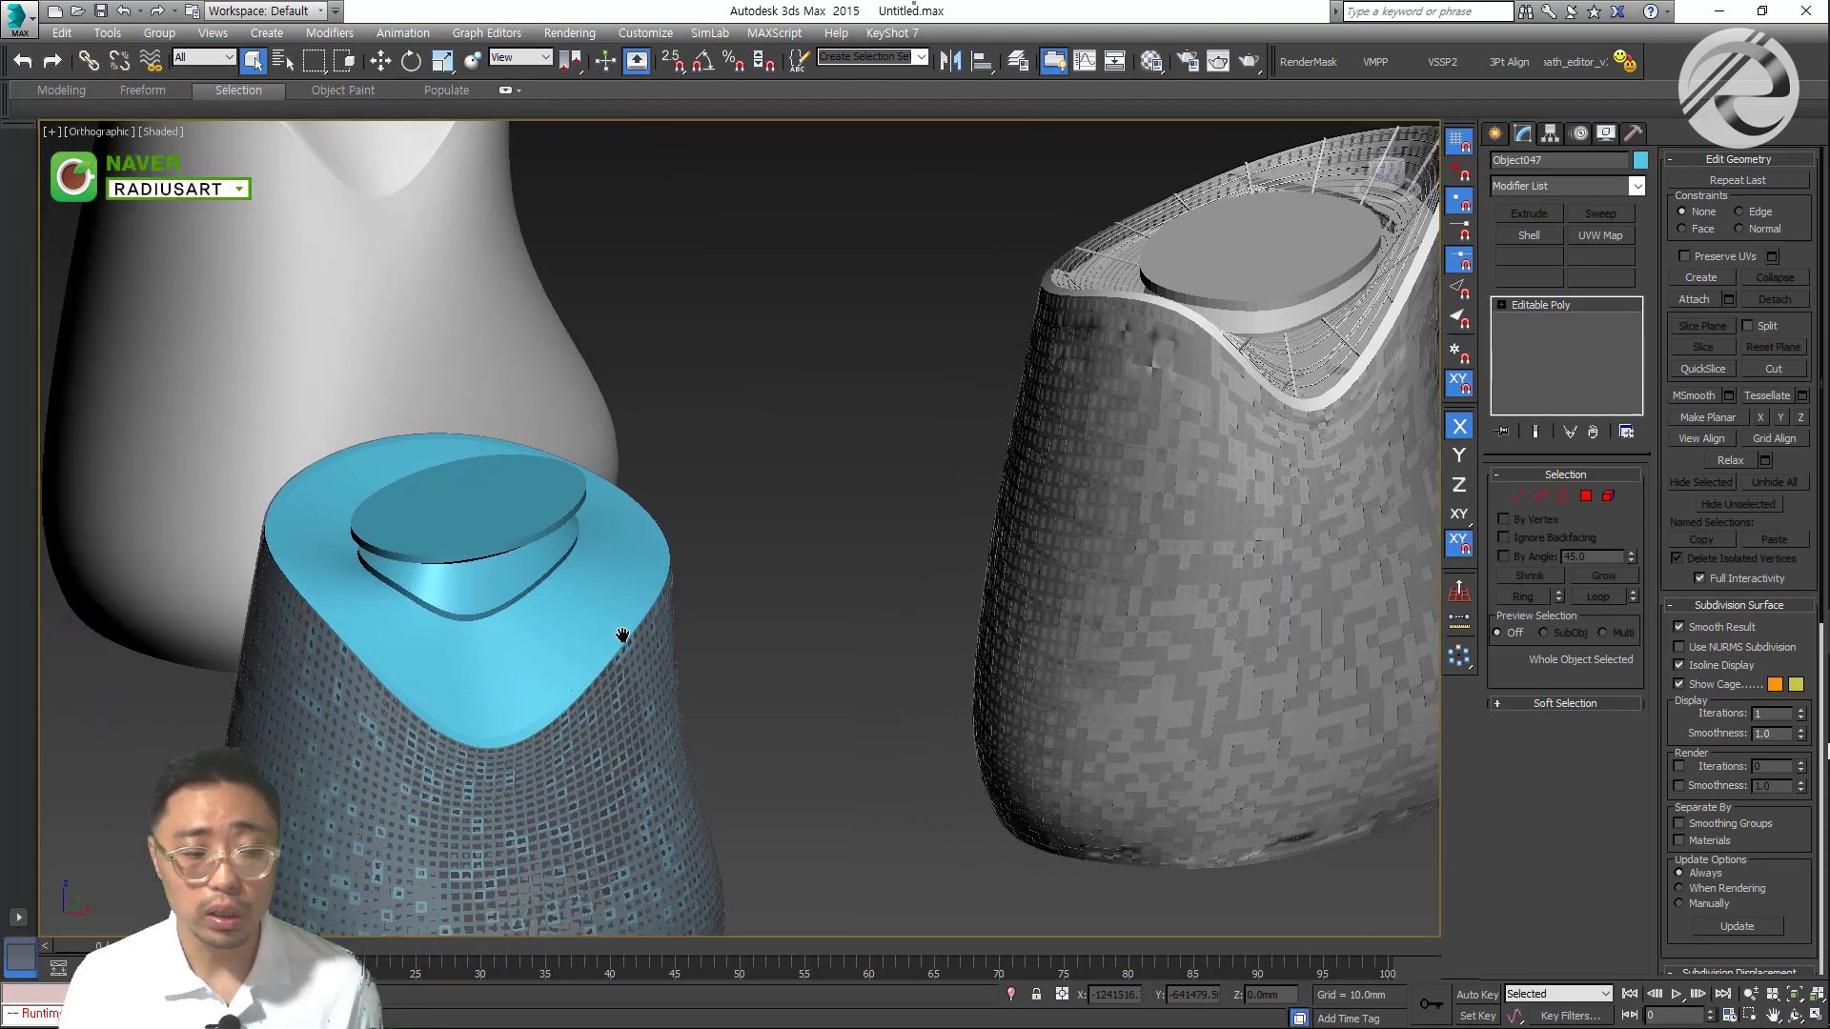
pyautogui.scroll(3, 583, 634)
pyautogui.hotkey('ctrl', '2')
pyautogui.press('F4')
pyautogui.hotkey('alt', '2')
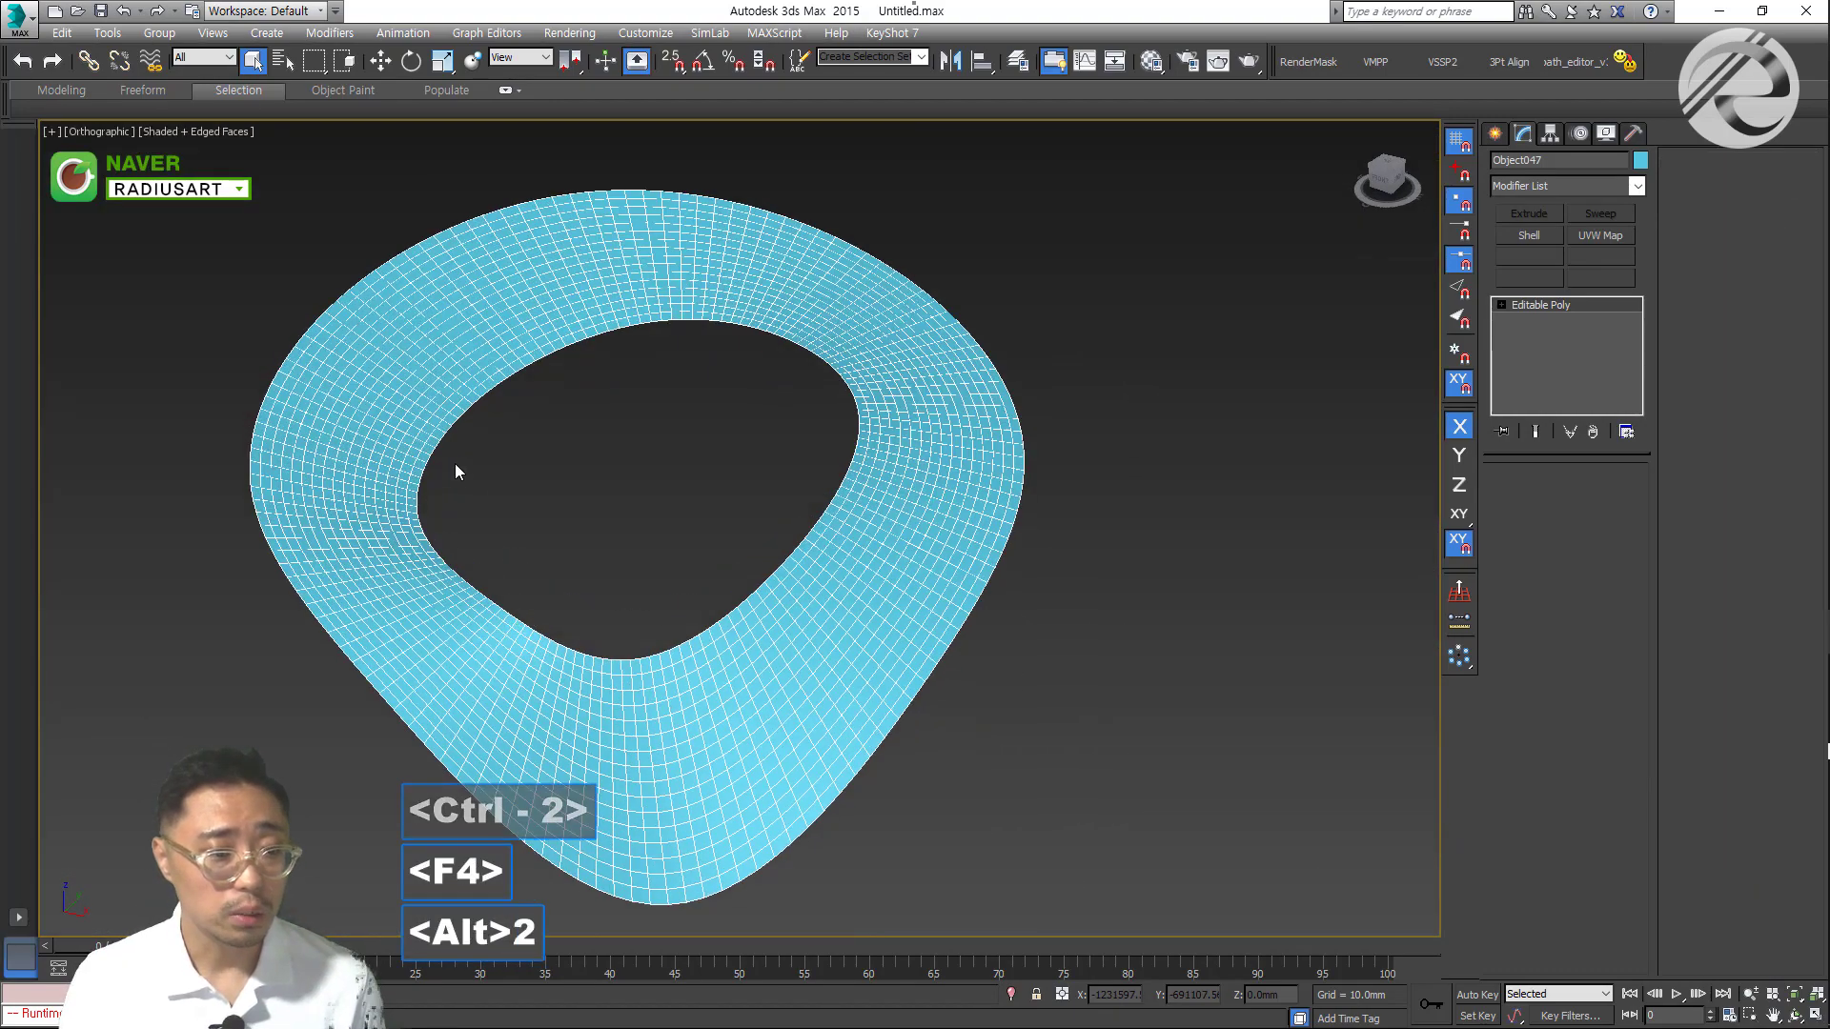
# Select all concentric edge loops of the roof surface by extending one edge with Loop and Ring
pyautogui.scroll(5, 431, 439)
pyautogui.click(410, 419)
pyautogui.scroll(-2, 587, 465)
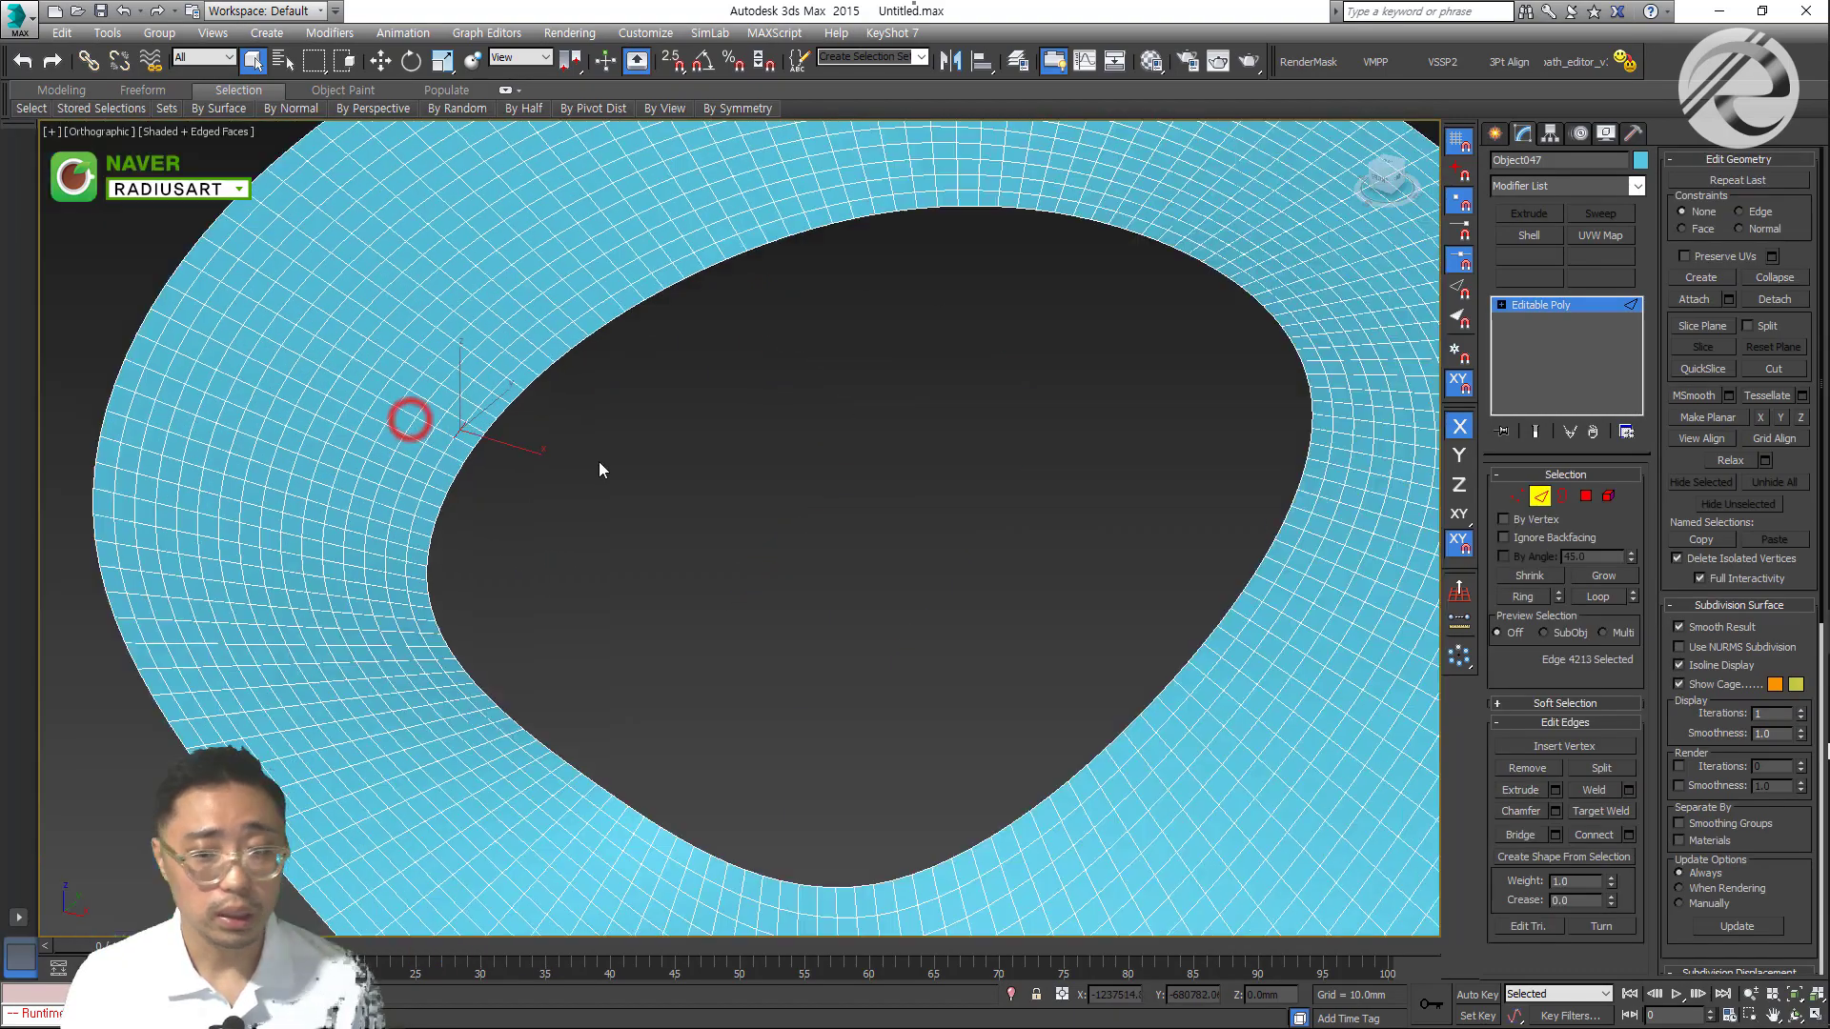
pyautogui.click(1599, 599)
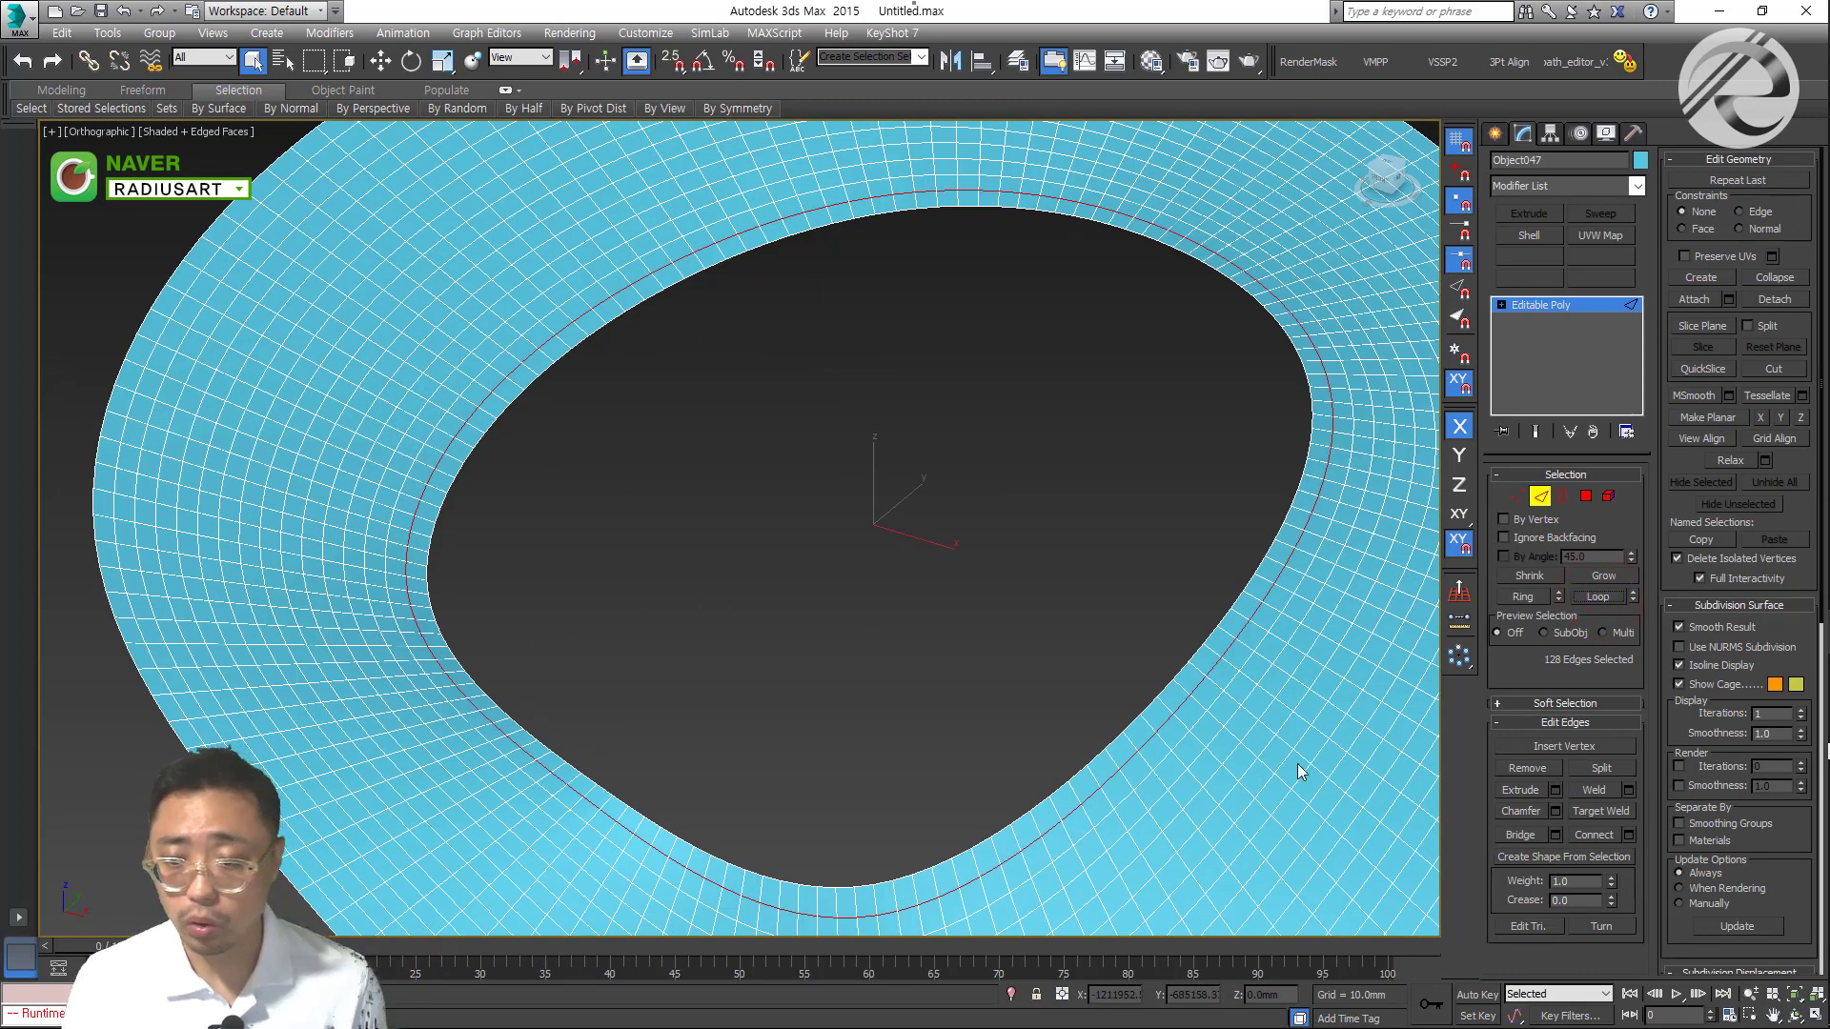
pyautogui.click(1524, 597)
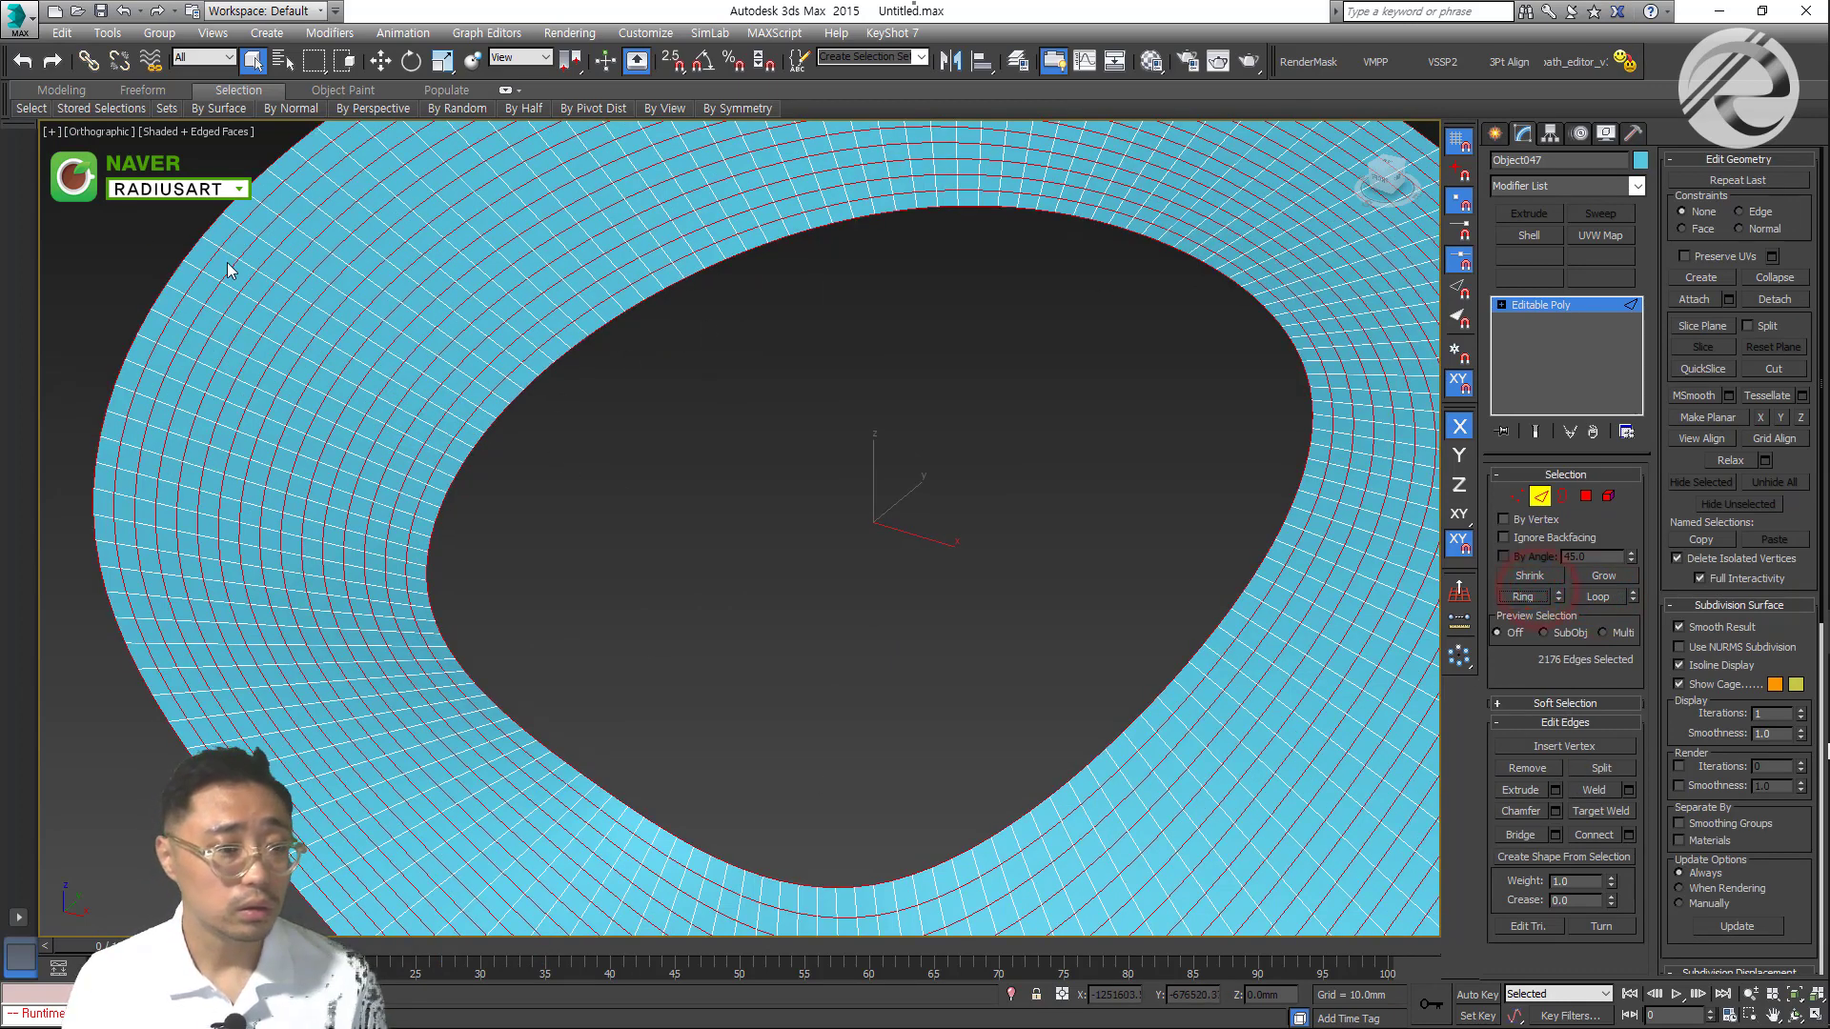
pyautogui.scroll(-2, 225, 272)
pyautogui.moveTo(716, 471); pyautogui.dragTo(708, 479, button='middle')
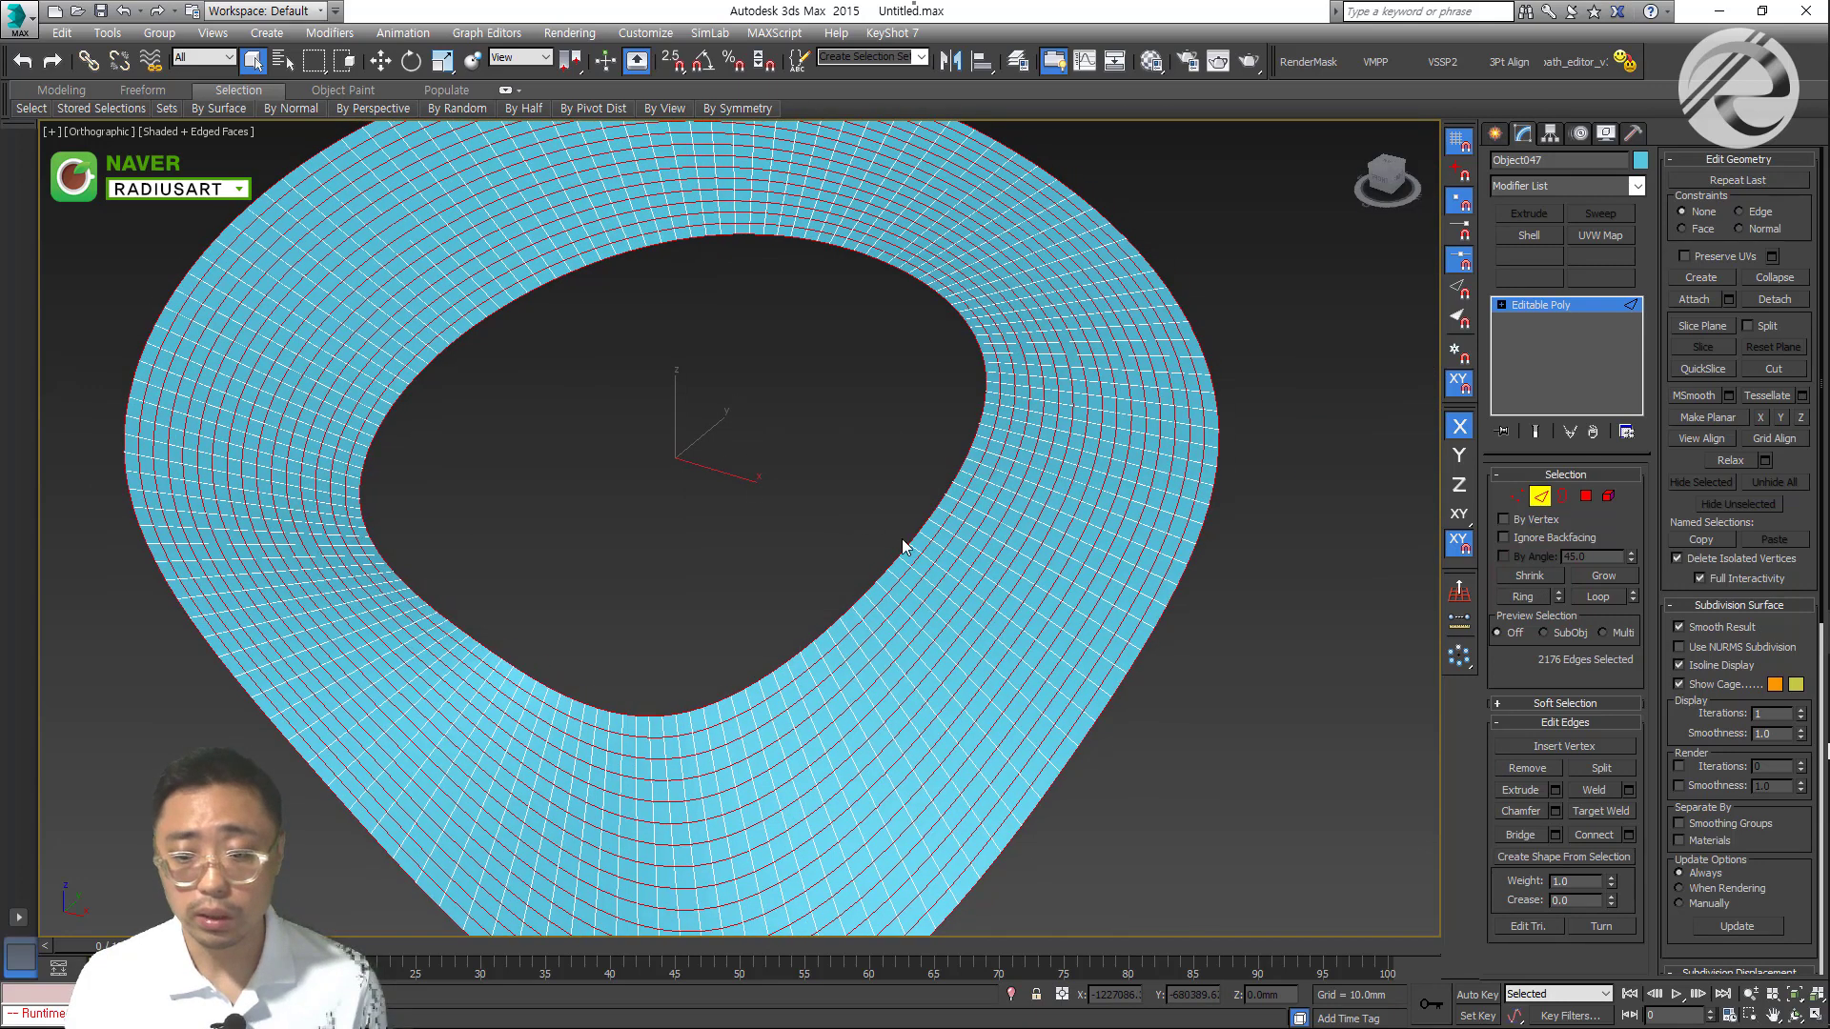
# Create a separate shape of Linear type from the selected concentric roof edges and leave edge editing
pyautogui.click(1550, 854)
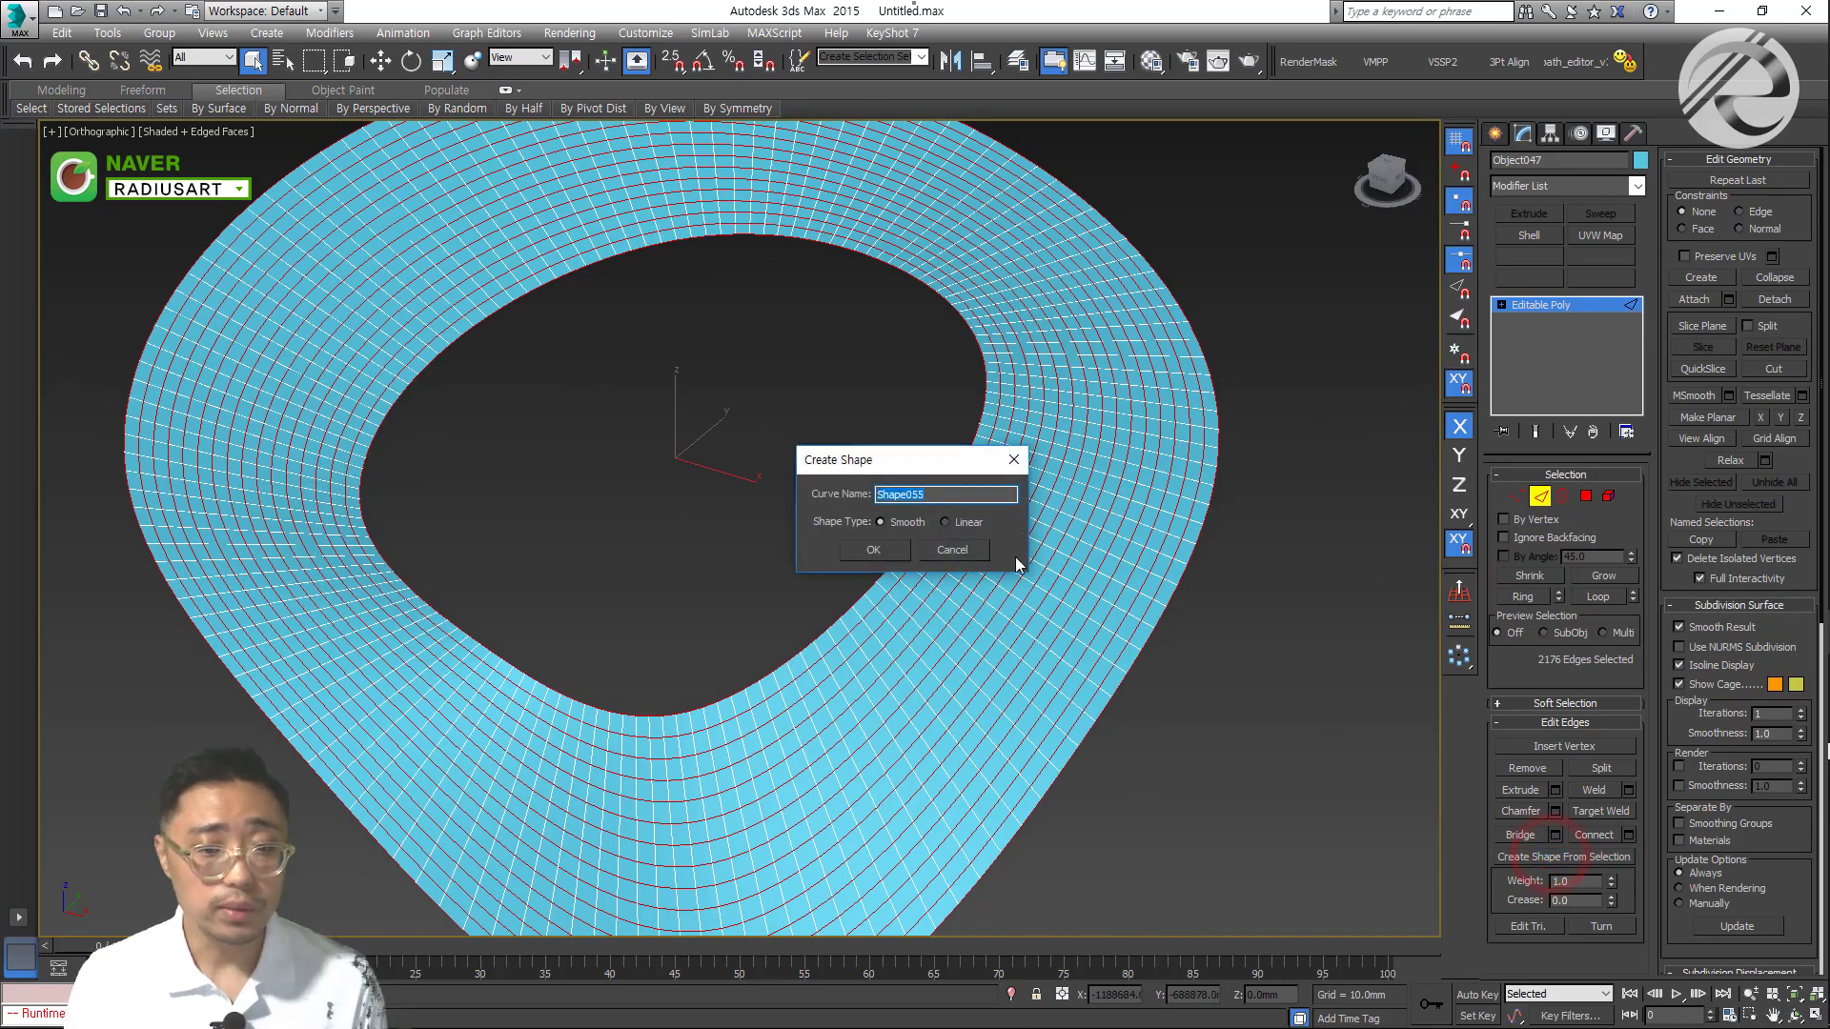
pyautogui.click(962, 521)
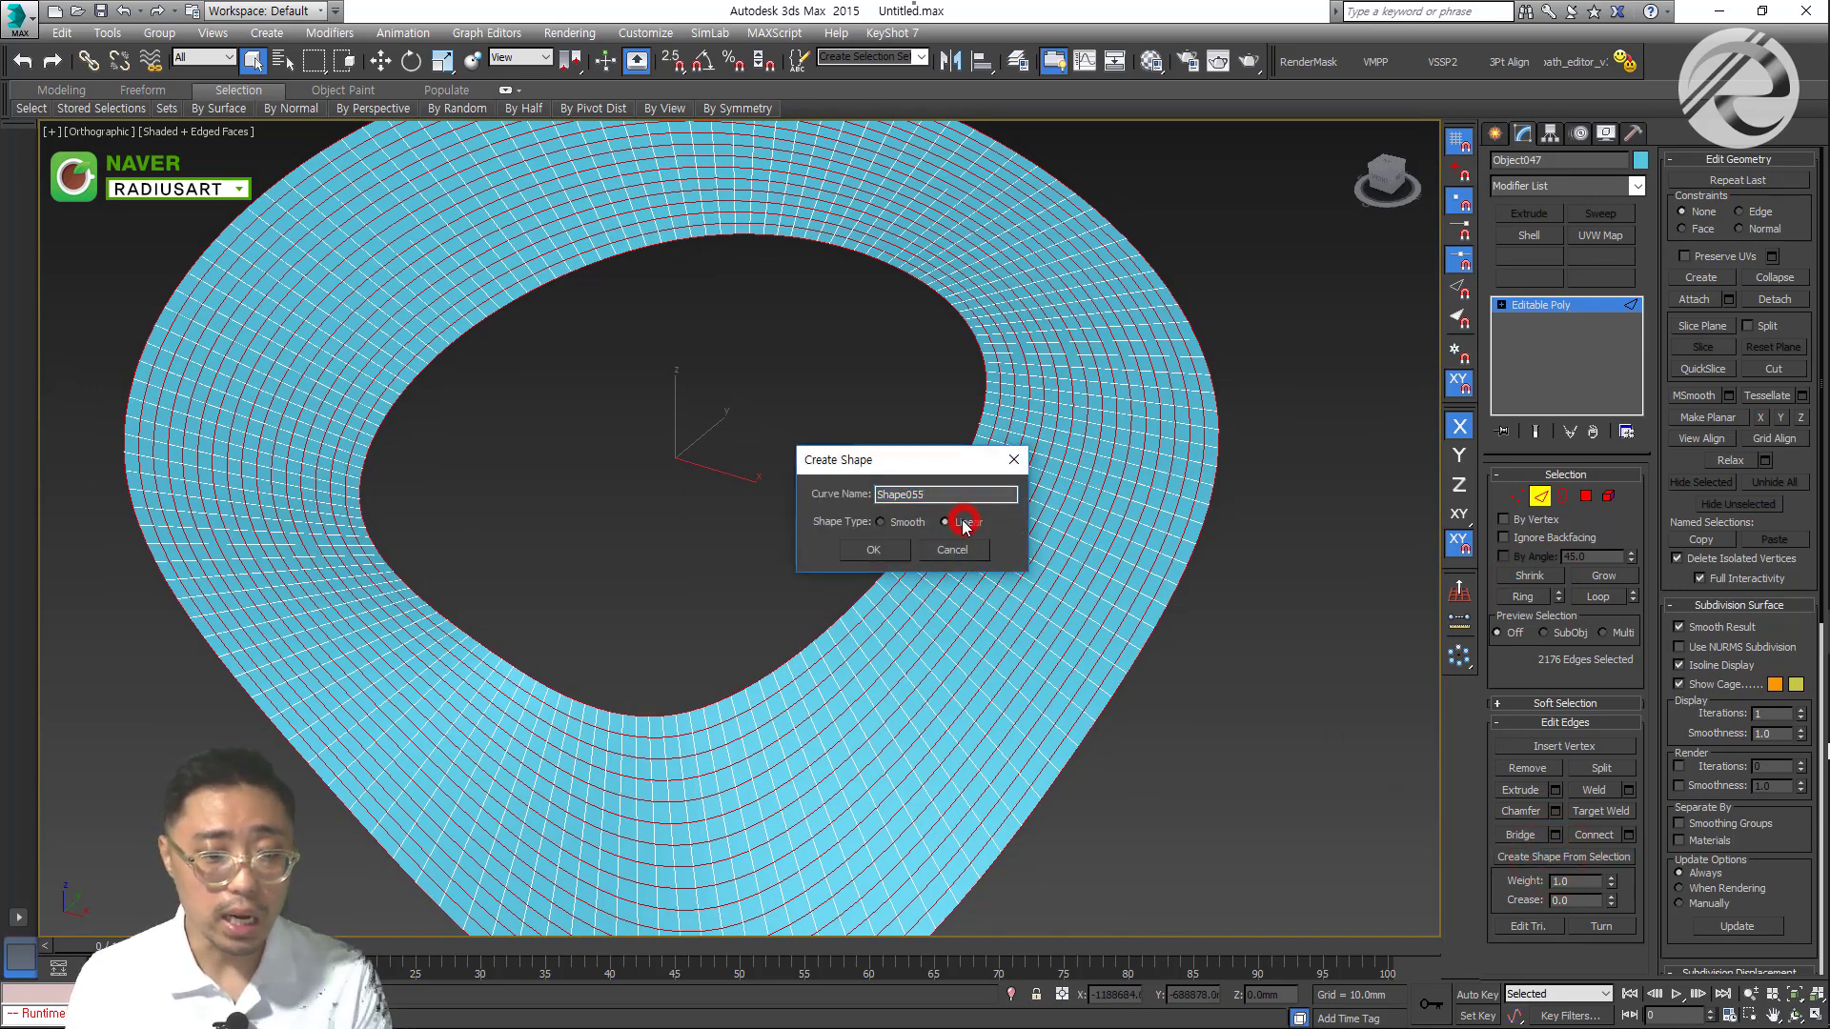
pyautogui.click(894, 551)
pyautogui.click(1494, 133)
# Hide the roof surface and select the concentric curves extracted from it
pyautogui.click(990, 408)
pyautogui.click(907, 402)
pyautogui.scroll(4, 1010, 381)
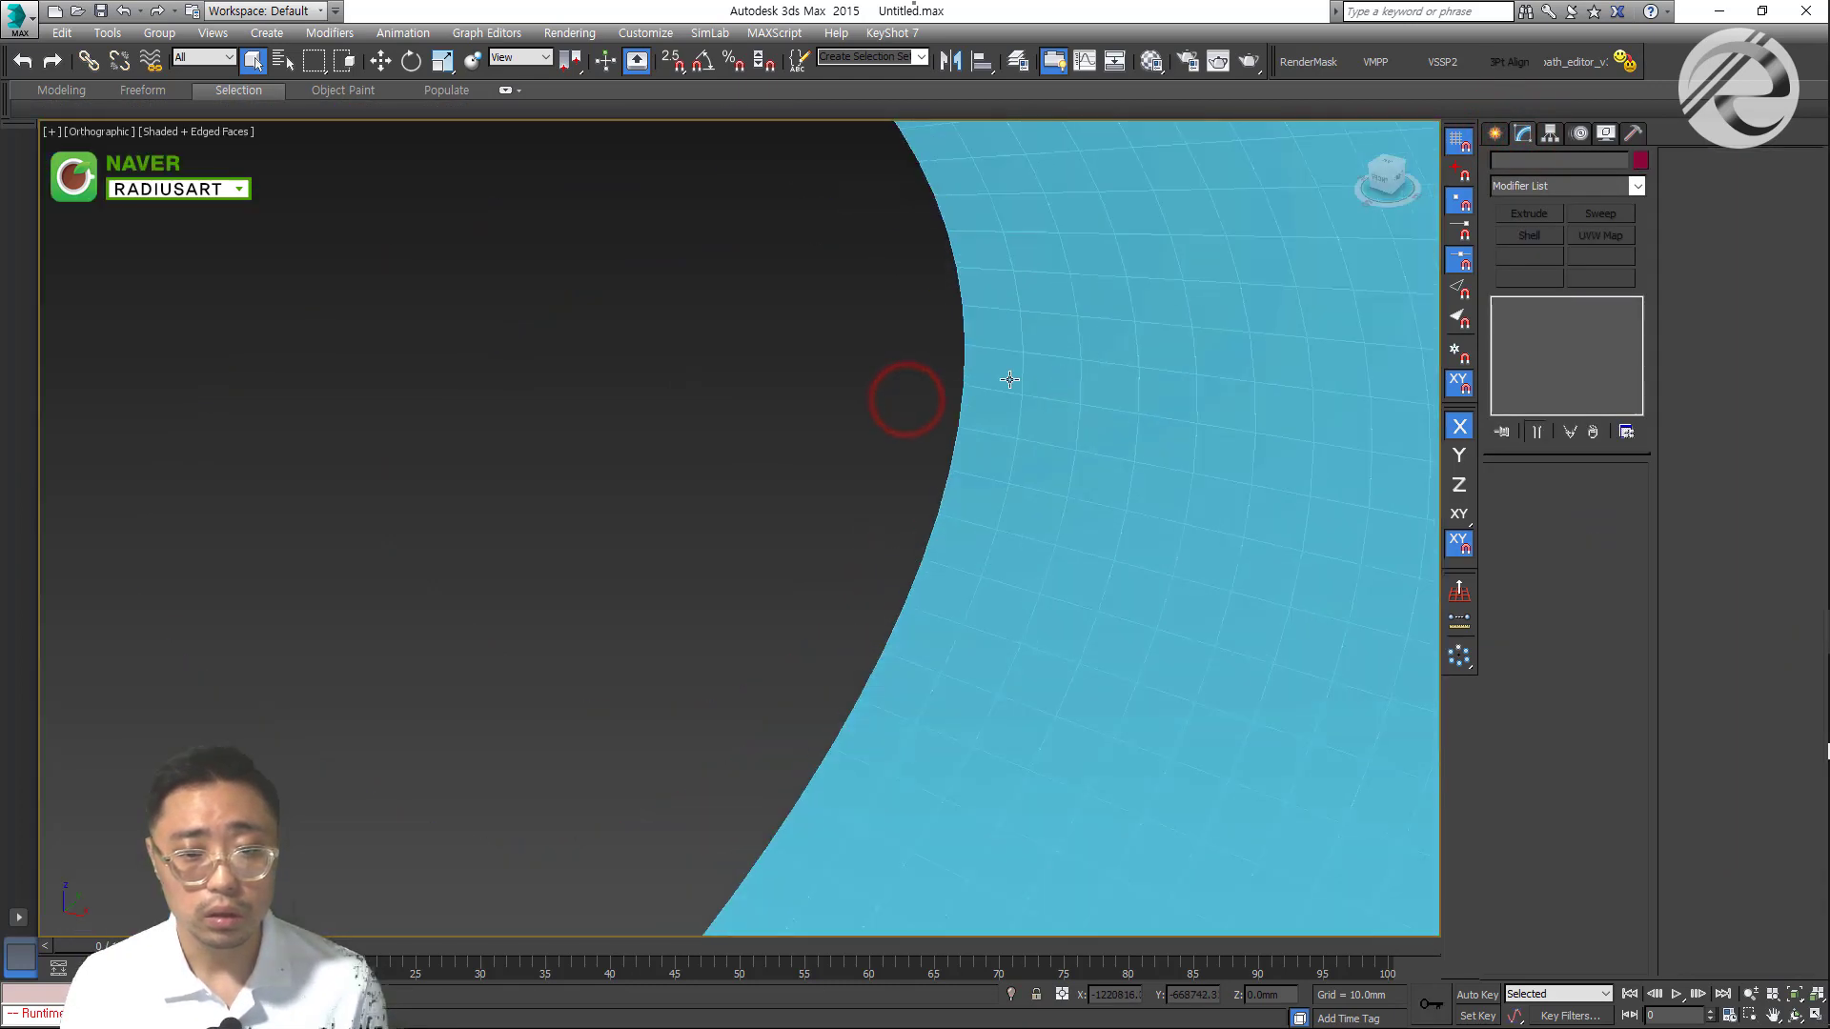
pyautogui.hotkey('ctrl', '1')
pyautogui.moveTo(968, 360); pyautogui.dragTo(1070, 408)
pyautogui.scroll(-5, 1141, 382)
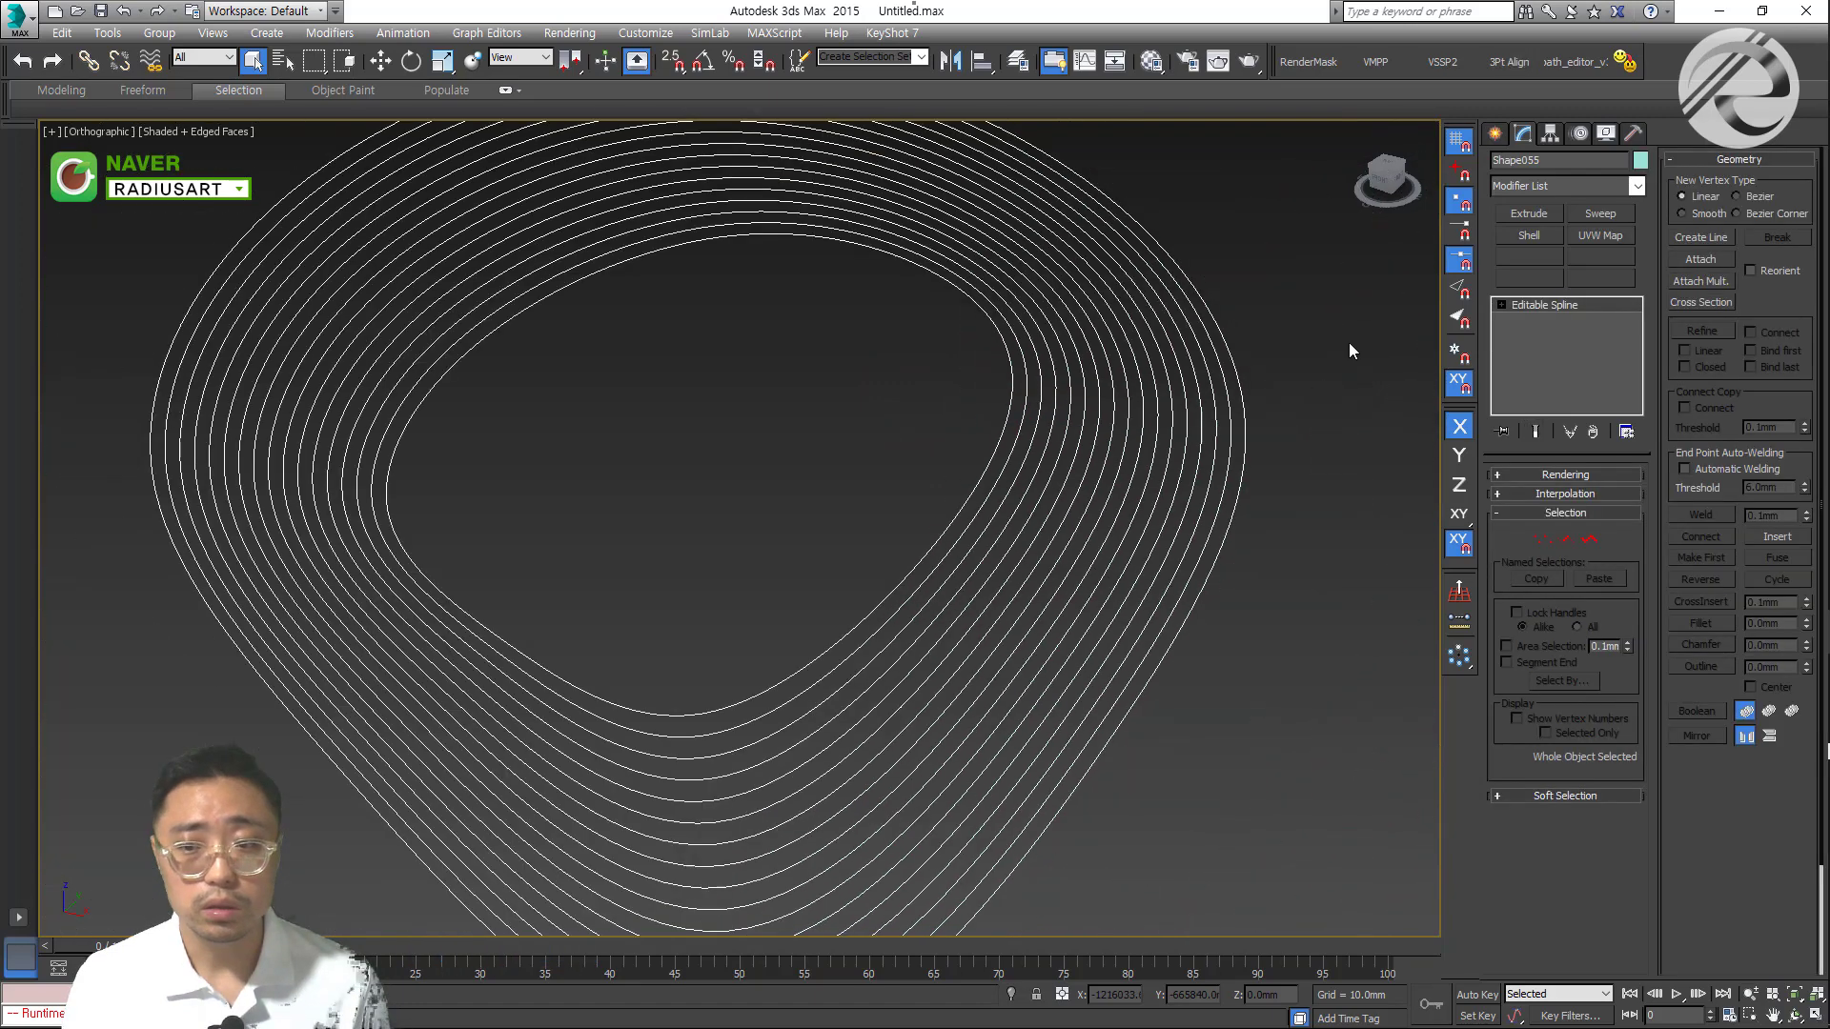
# Apply a Sweep modifier to the concentric curves with the built-in Bar section, 50 mm long and 50 mm wide
pyautogui.click(1601, 214)
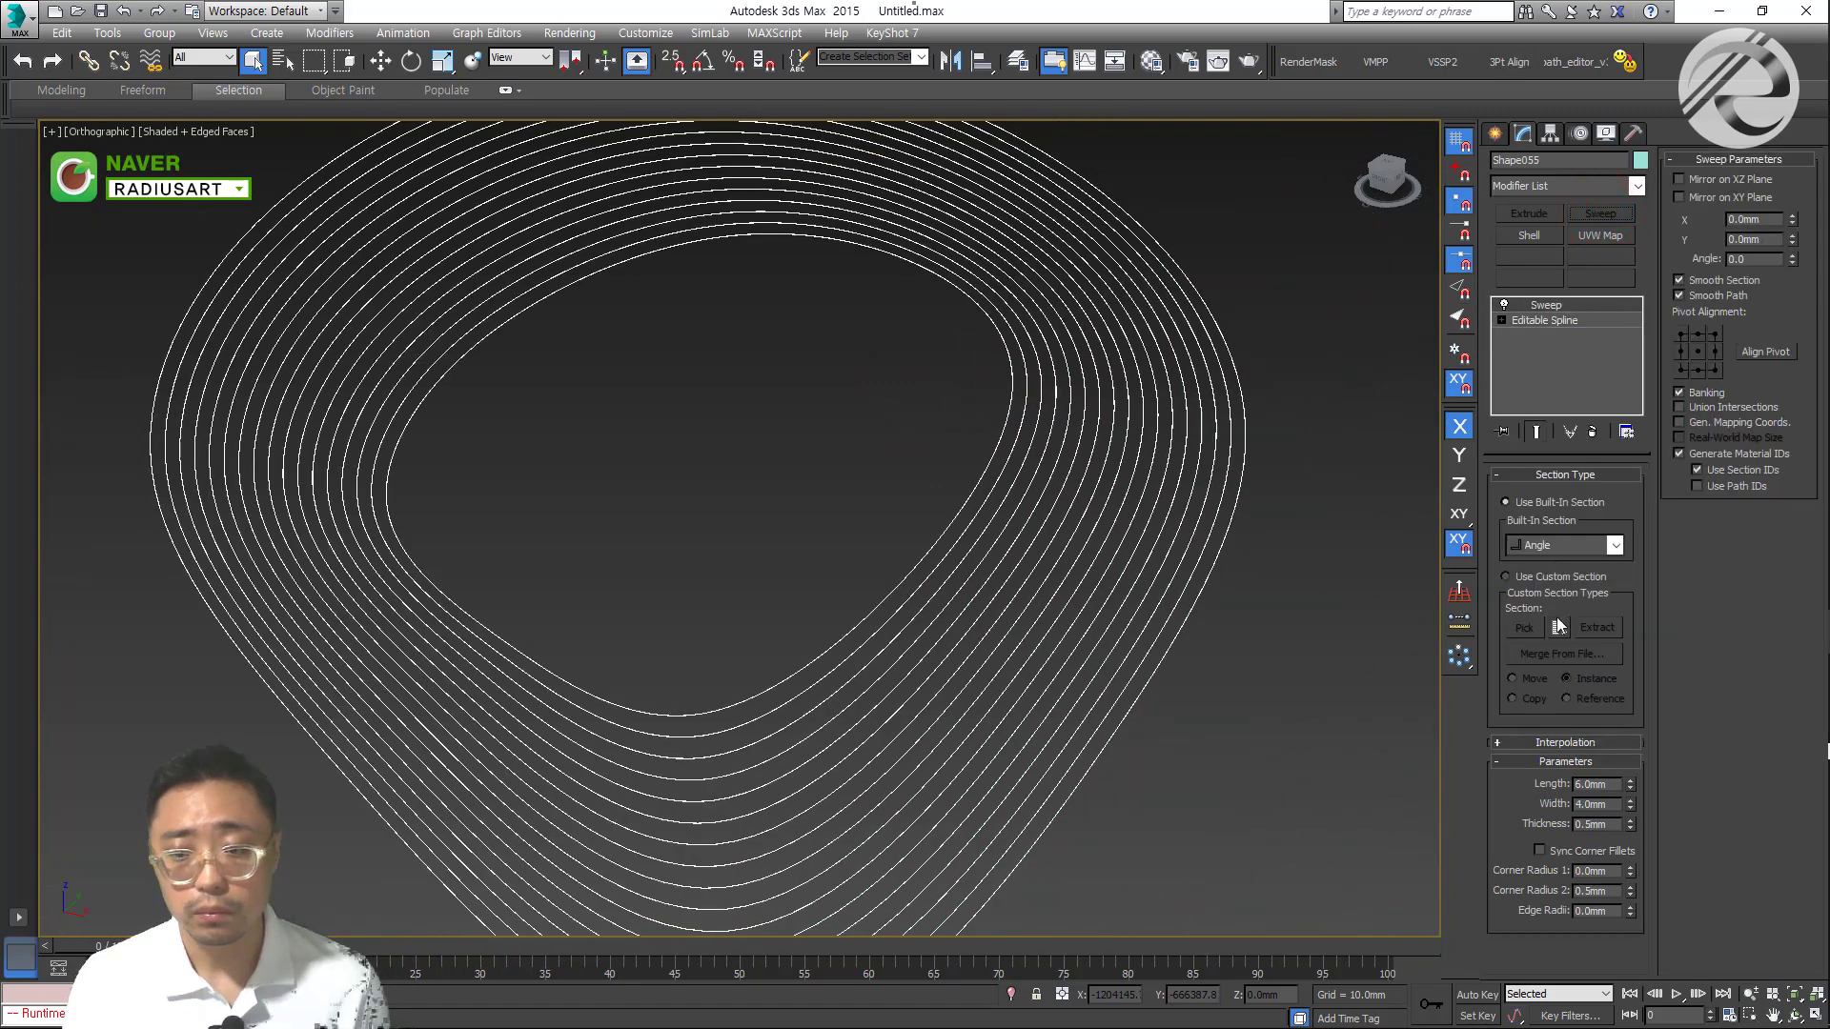
pyautogui.click(1555, 541)
pyautogui.click(1539, 572)
pyautogui.click(1591, 779)
pyautogui.write('50')
pyautogui.press('Tab')
pyautogui.write('50')
pyautogui.press('Return')
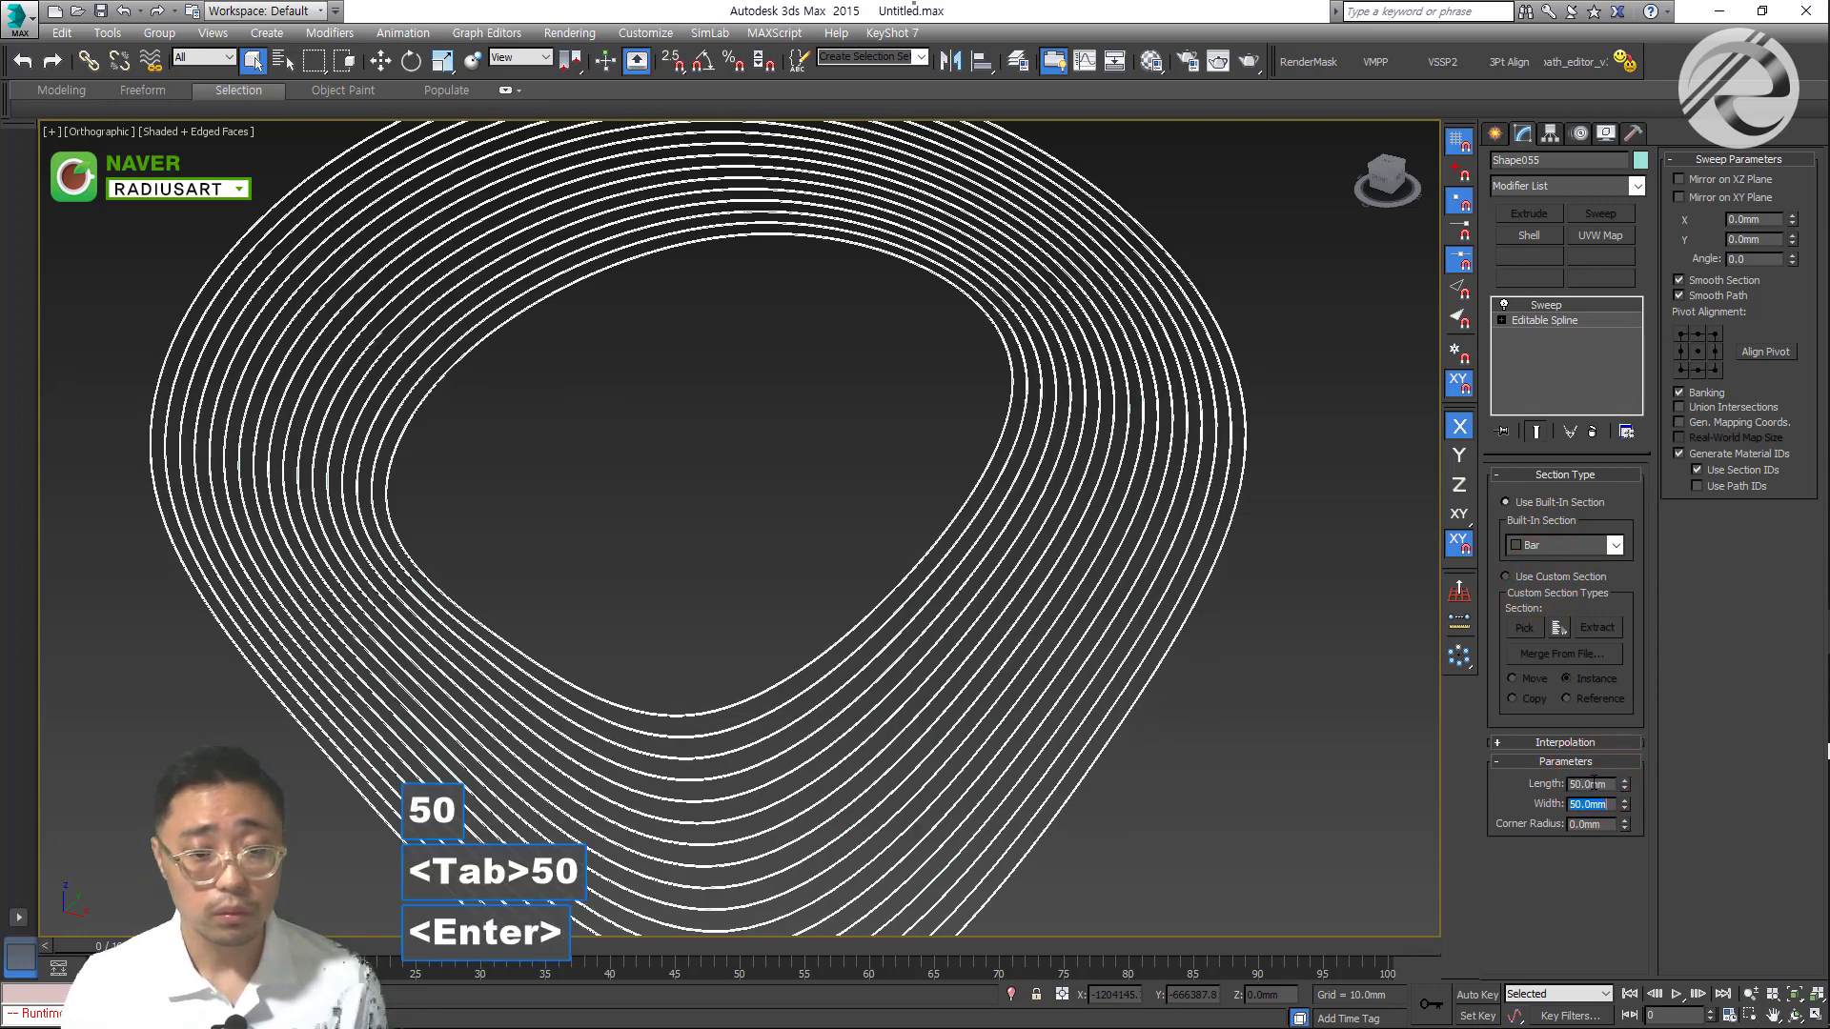
# Unhide everything, show only the roof surface again, and select all its radial edges using Loop and Ring
pyautogui.click(1184, 760)
pyautogui.hotkey('ctrl', '3')
pyautogui.scroll(8, 1077, 559)
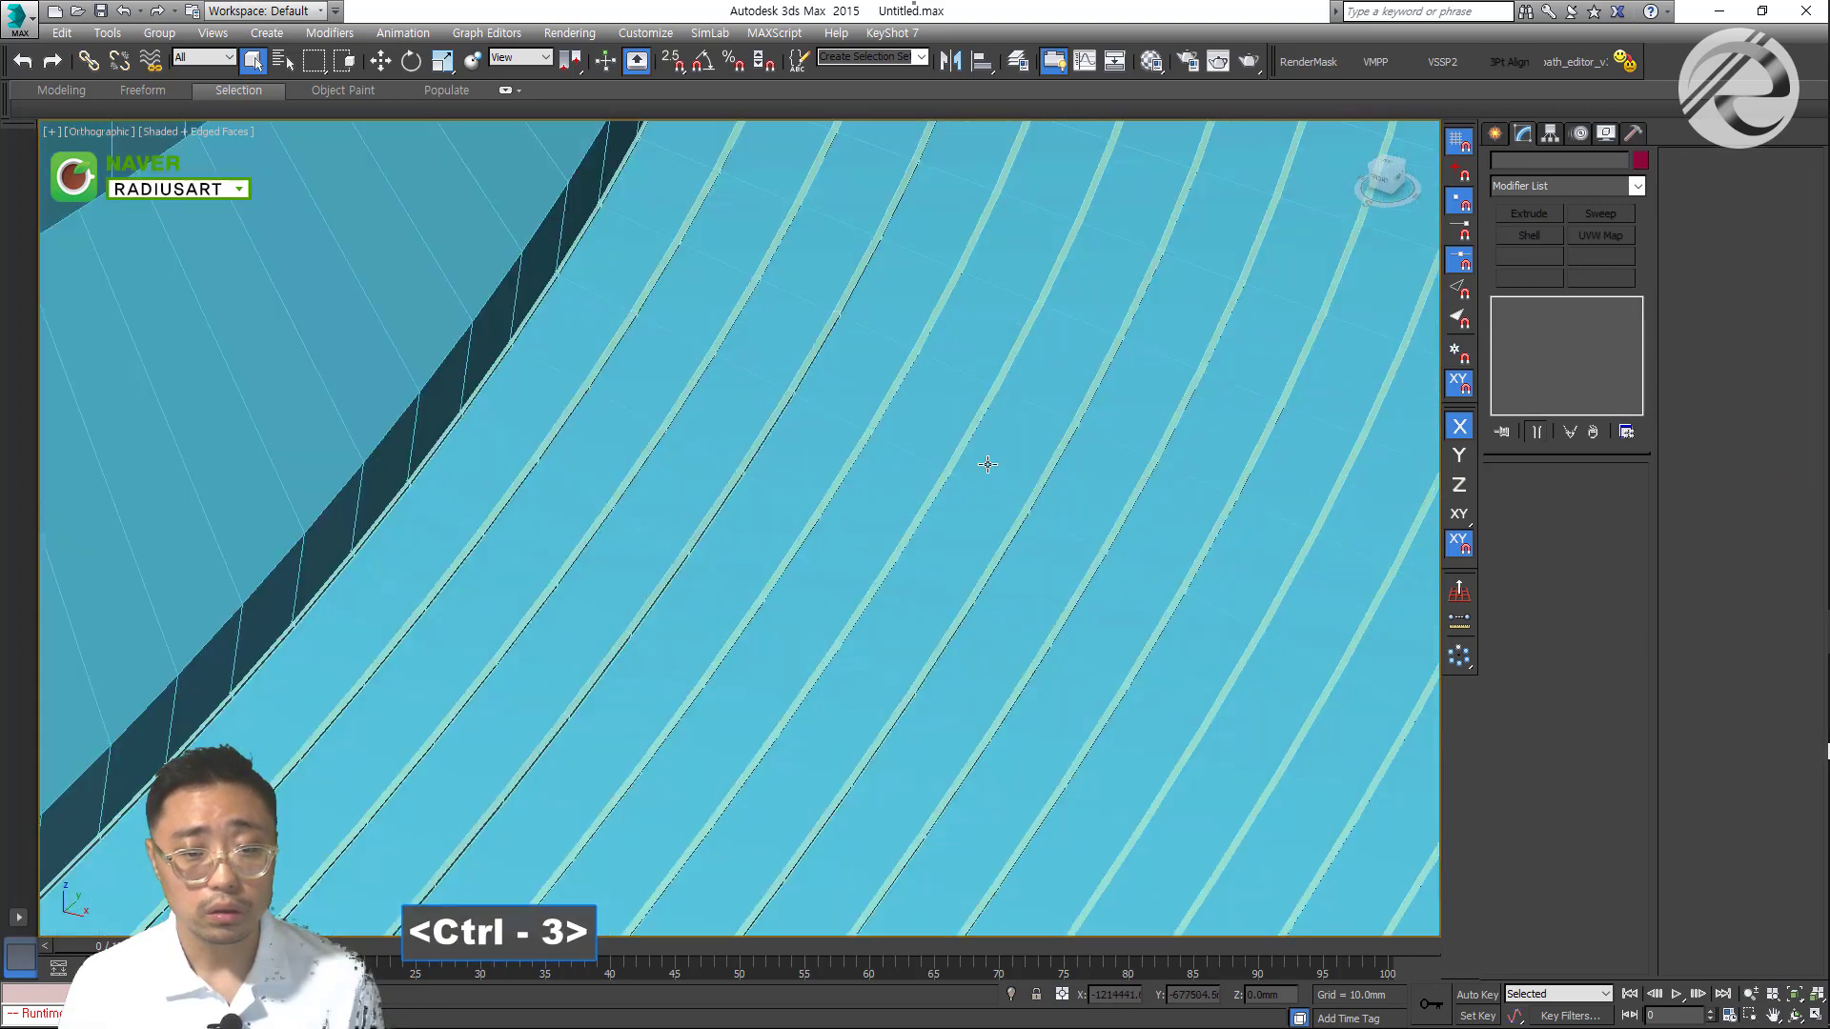
pyautogui.click(954, 383)
pyautogui.hotkey('ctrl', '2')
pyautogui.press('2')
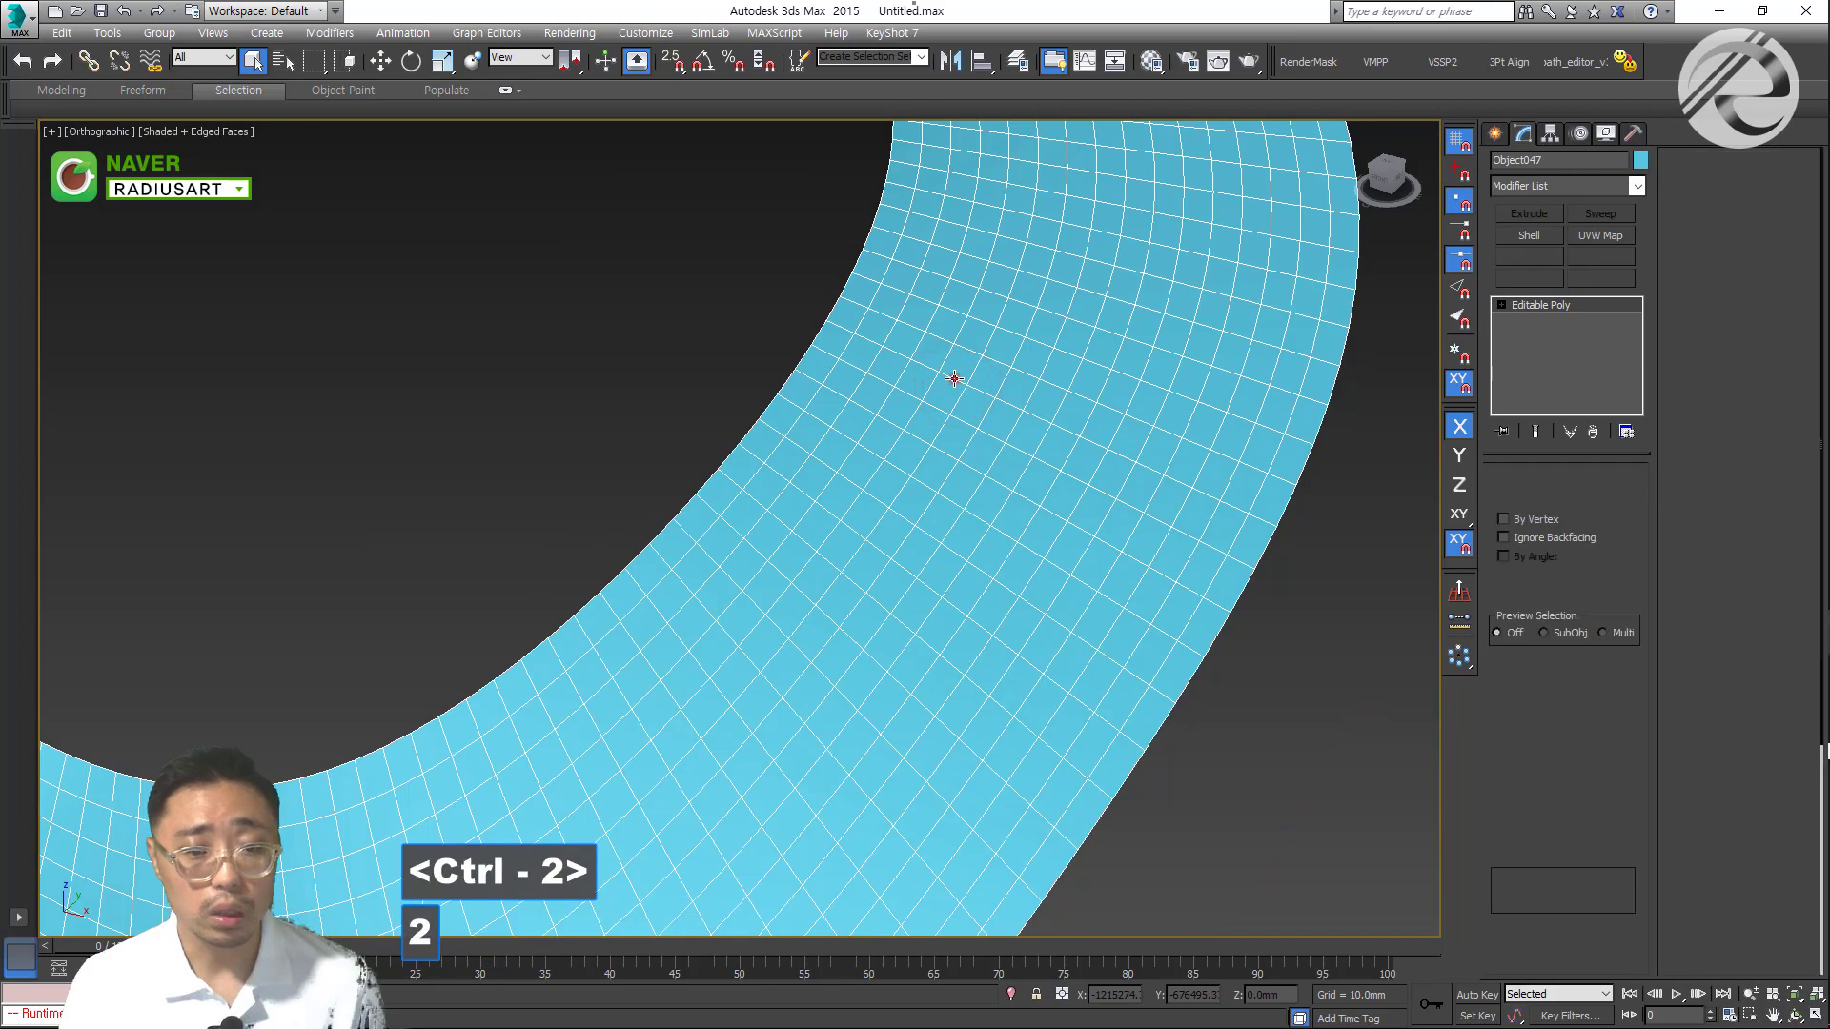
pyautogui.click(953, 380)
pyautogui.click(1598, 596)
pyautogui.click(1523, 596)
pyautogui.scroll(-10, 1017, 414)
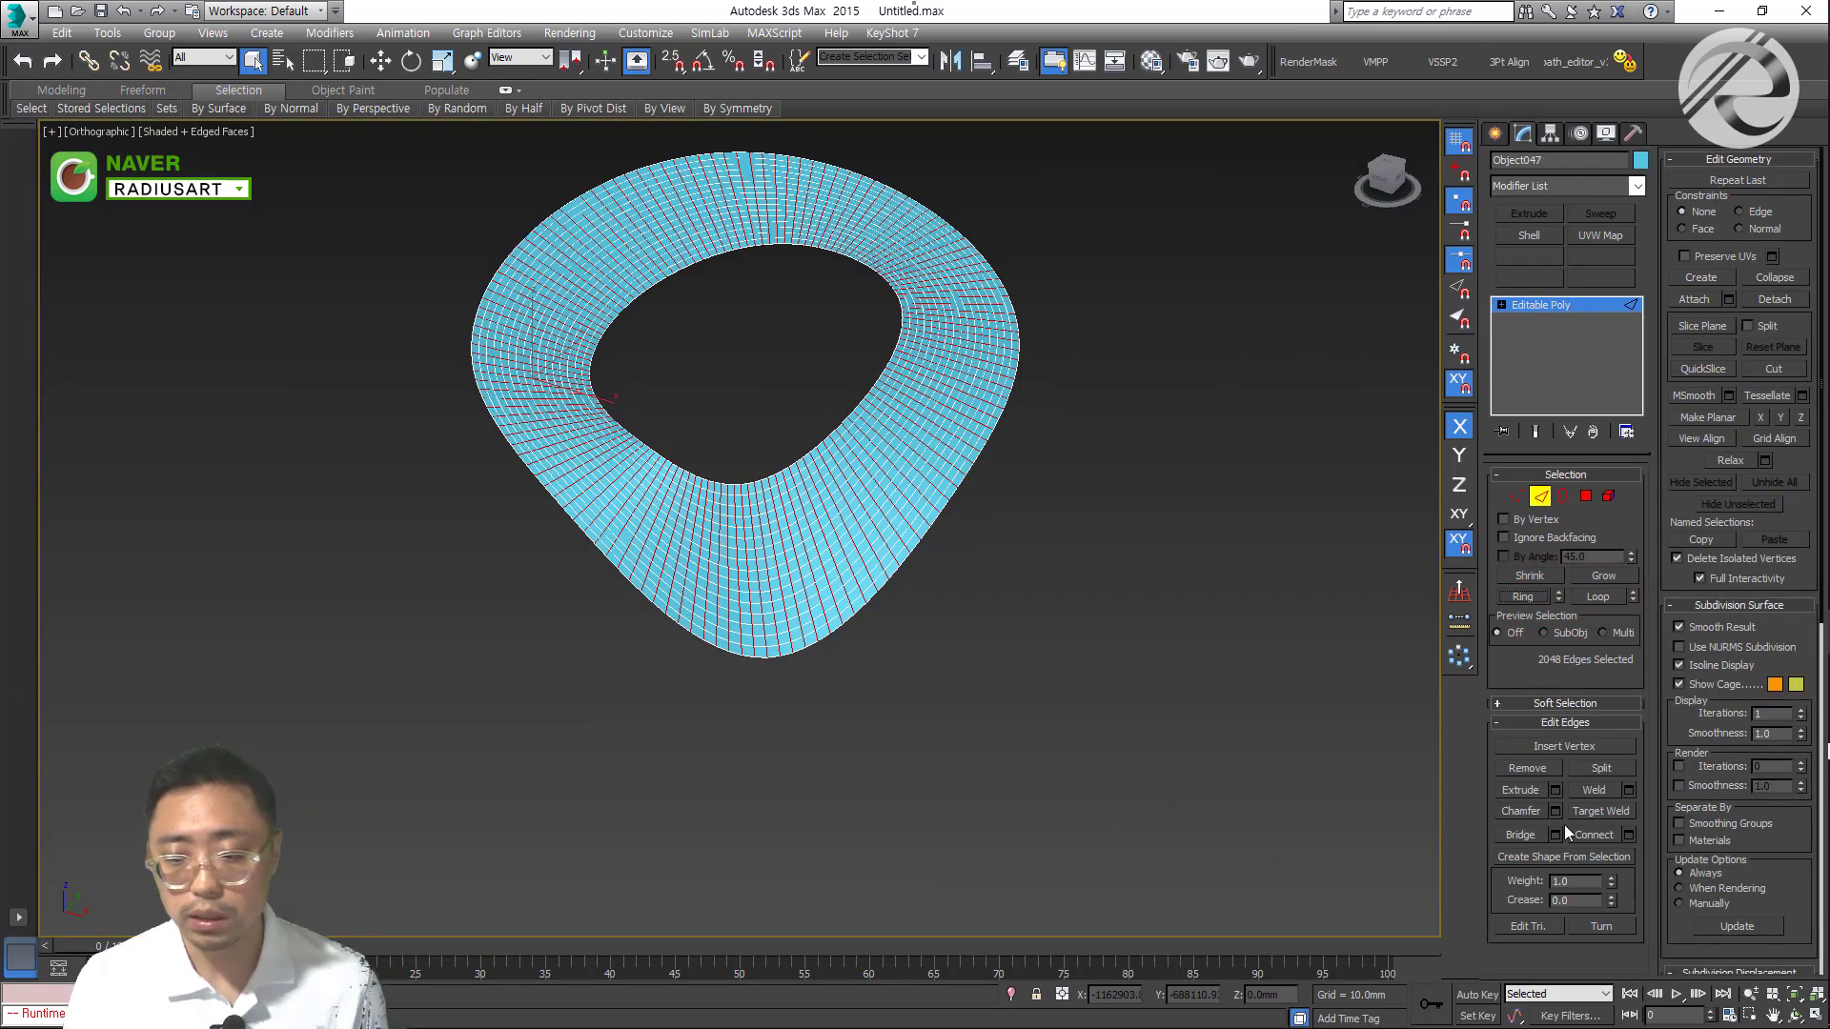
# Create two identical shapes of Linear type from the selected radial roof edges
pyautogui.click(1563, 856)
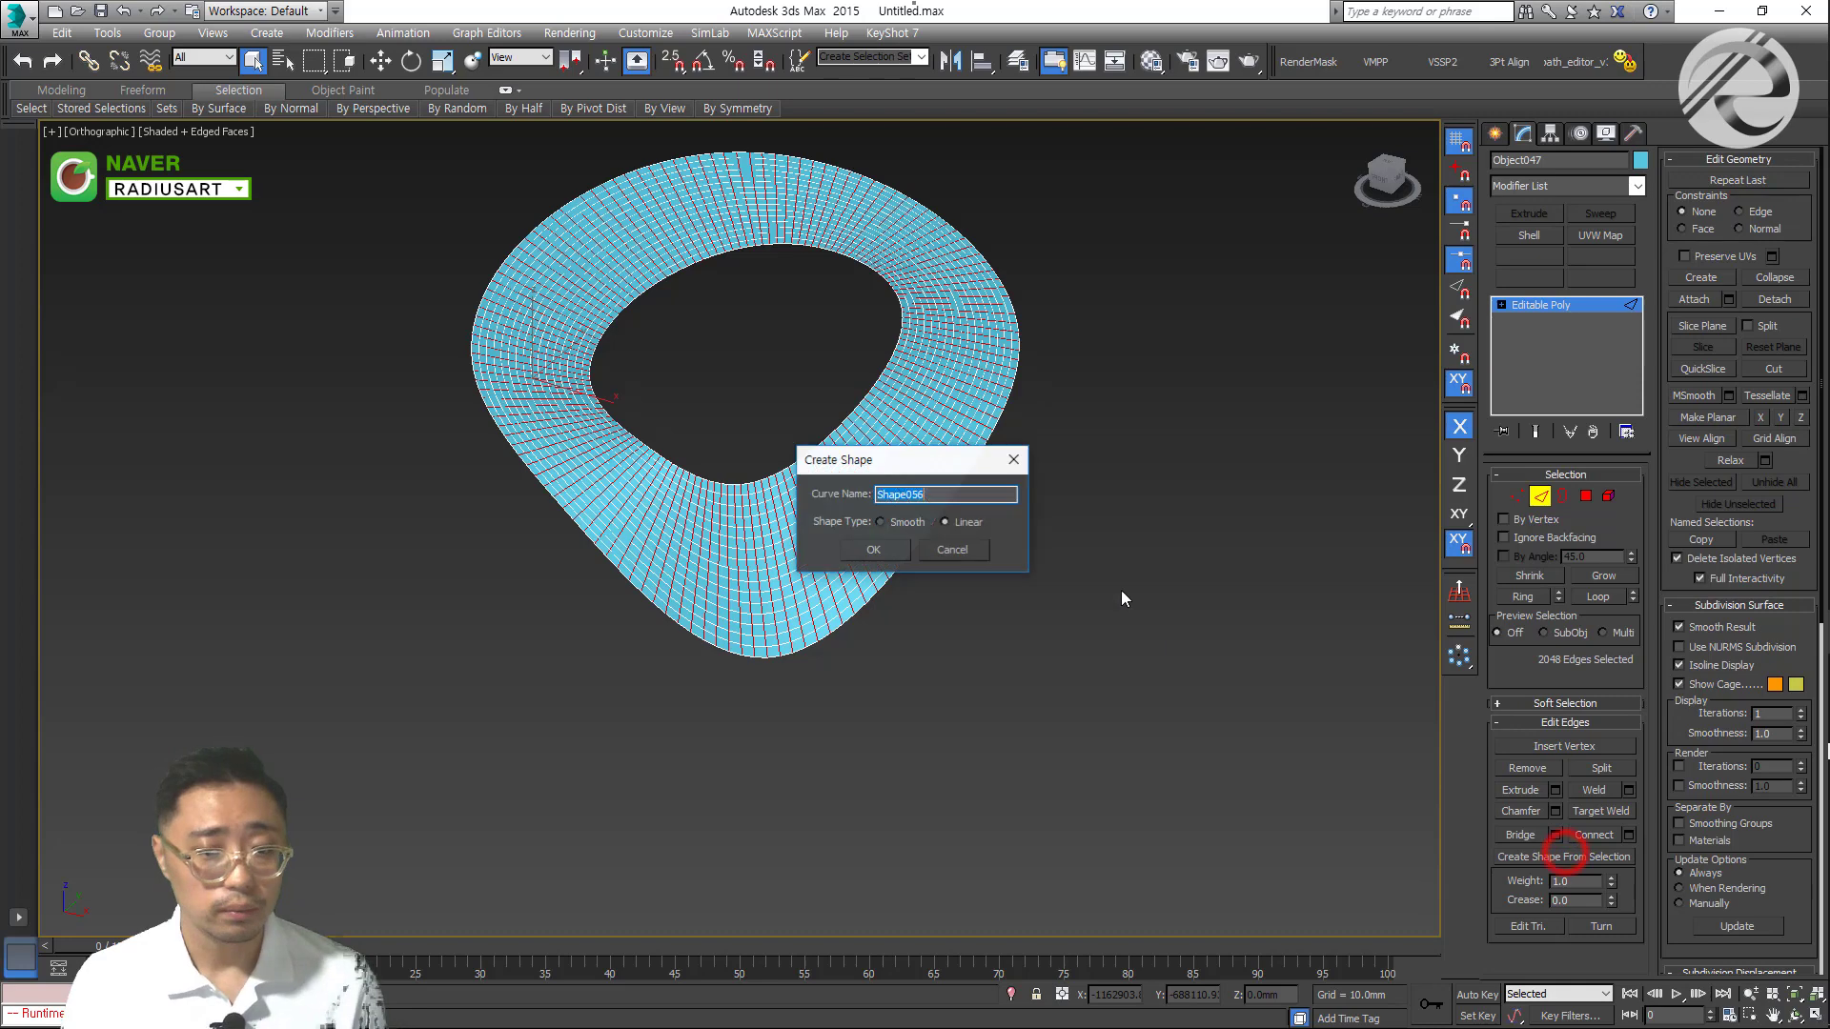
pyautogui.click(860, 553)
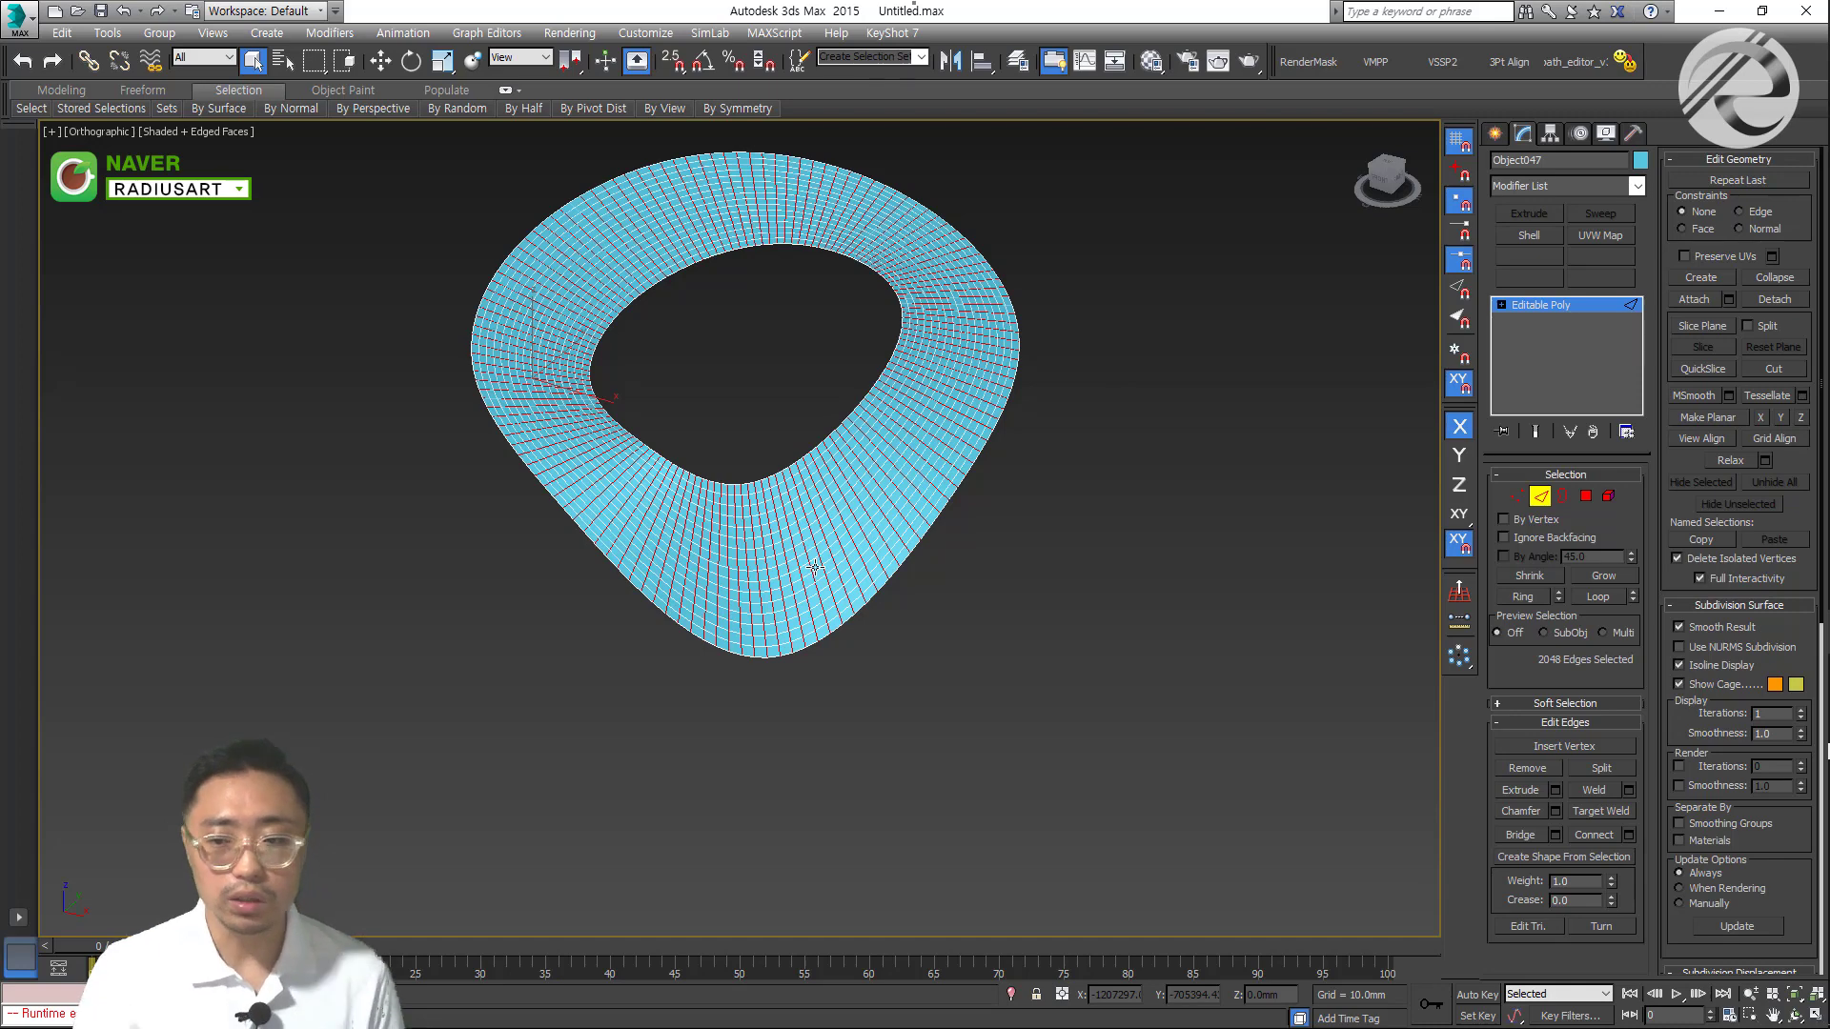
pyautogui.scroll(-2, 490, 448)
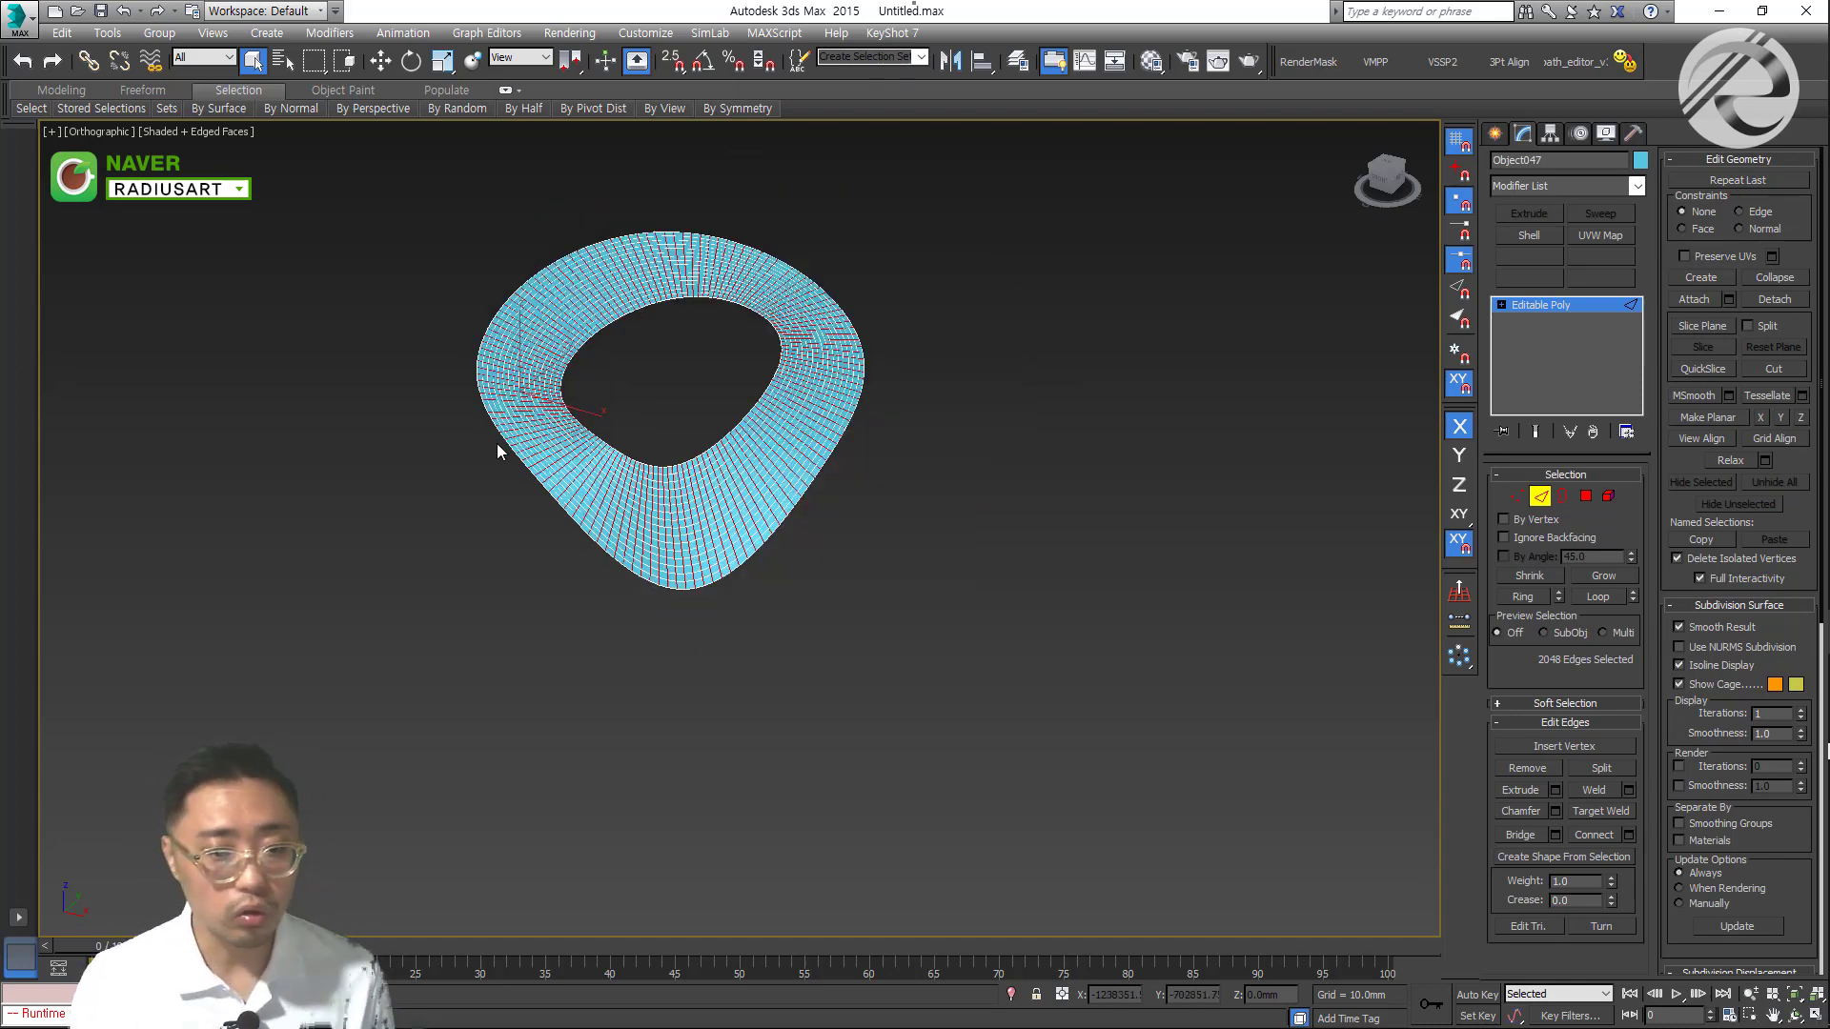
pyautogui.scroll(4, 688, 455)
pyautogui.click(1525, 854)
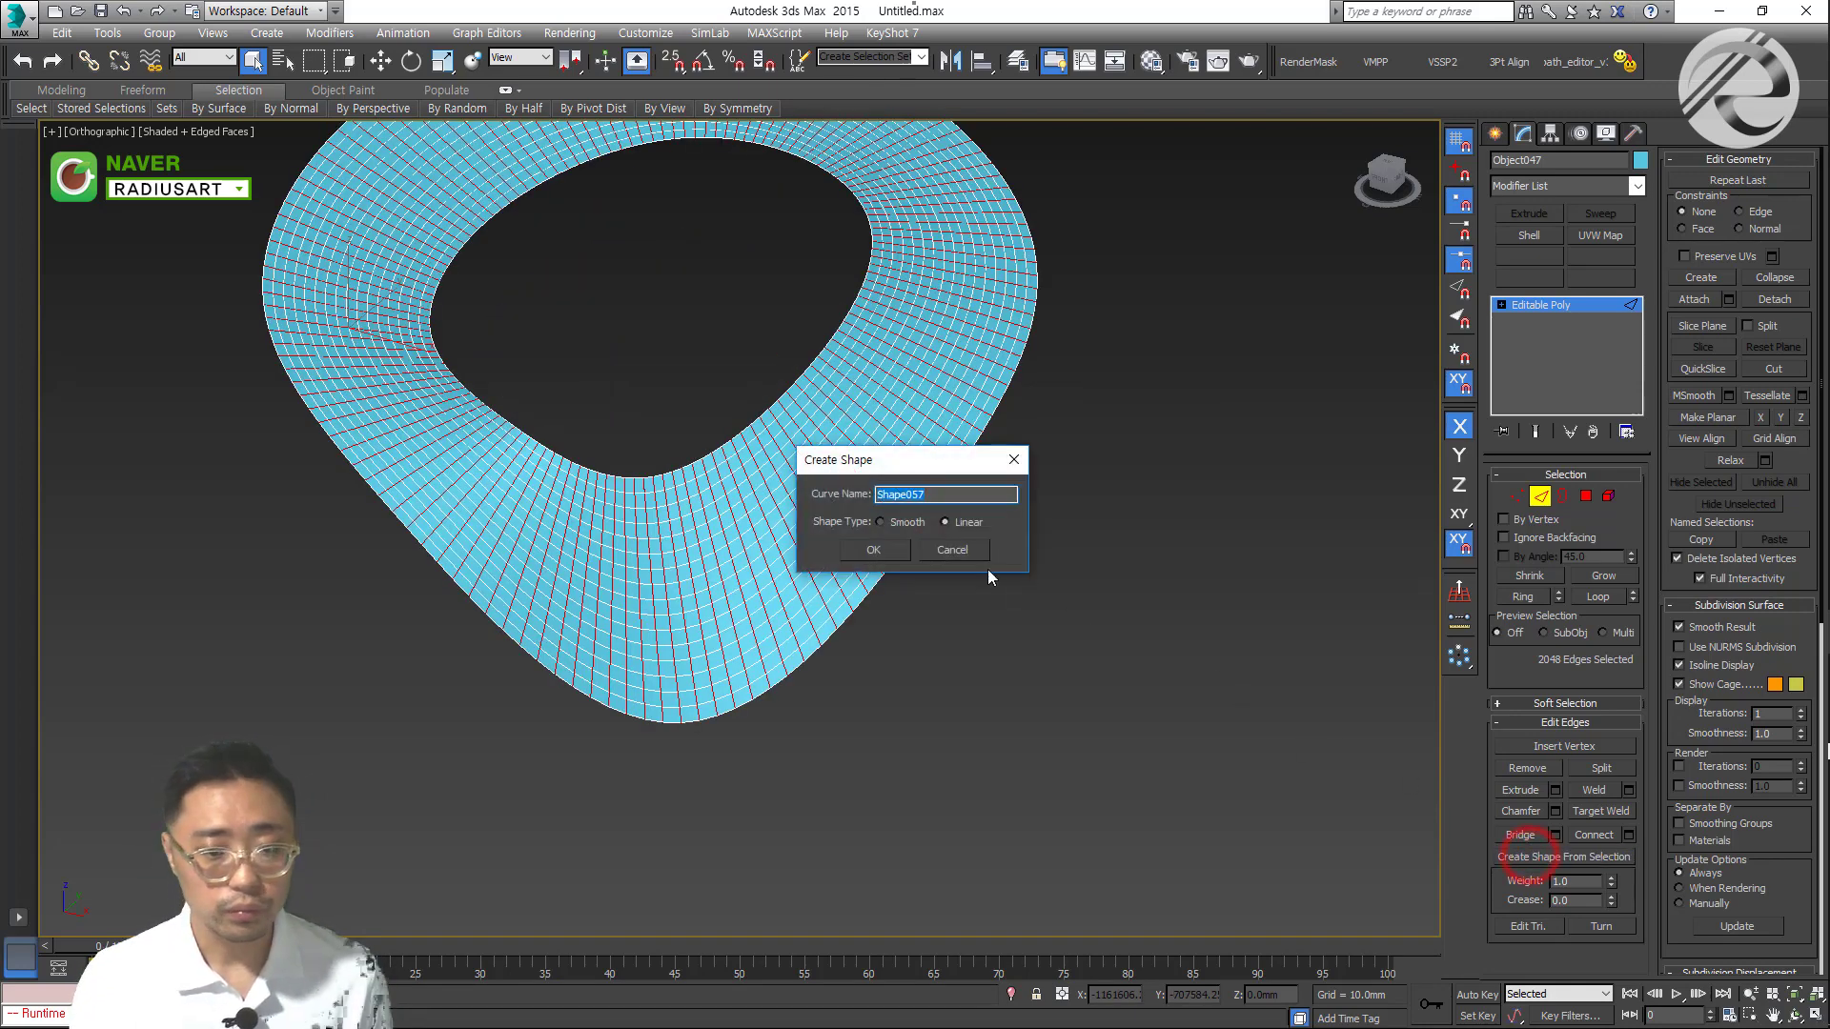
pyautogui.click(872, 551)
# Leave edge editing, hide the roof surface, and select both radial curve shapes extracted from it
pyautogui.click(1495, 134)
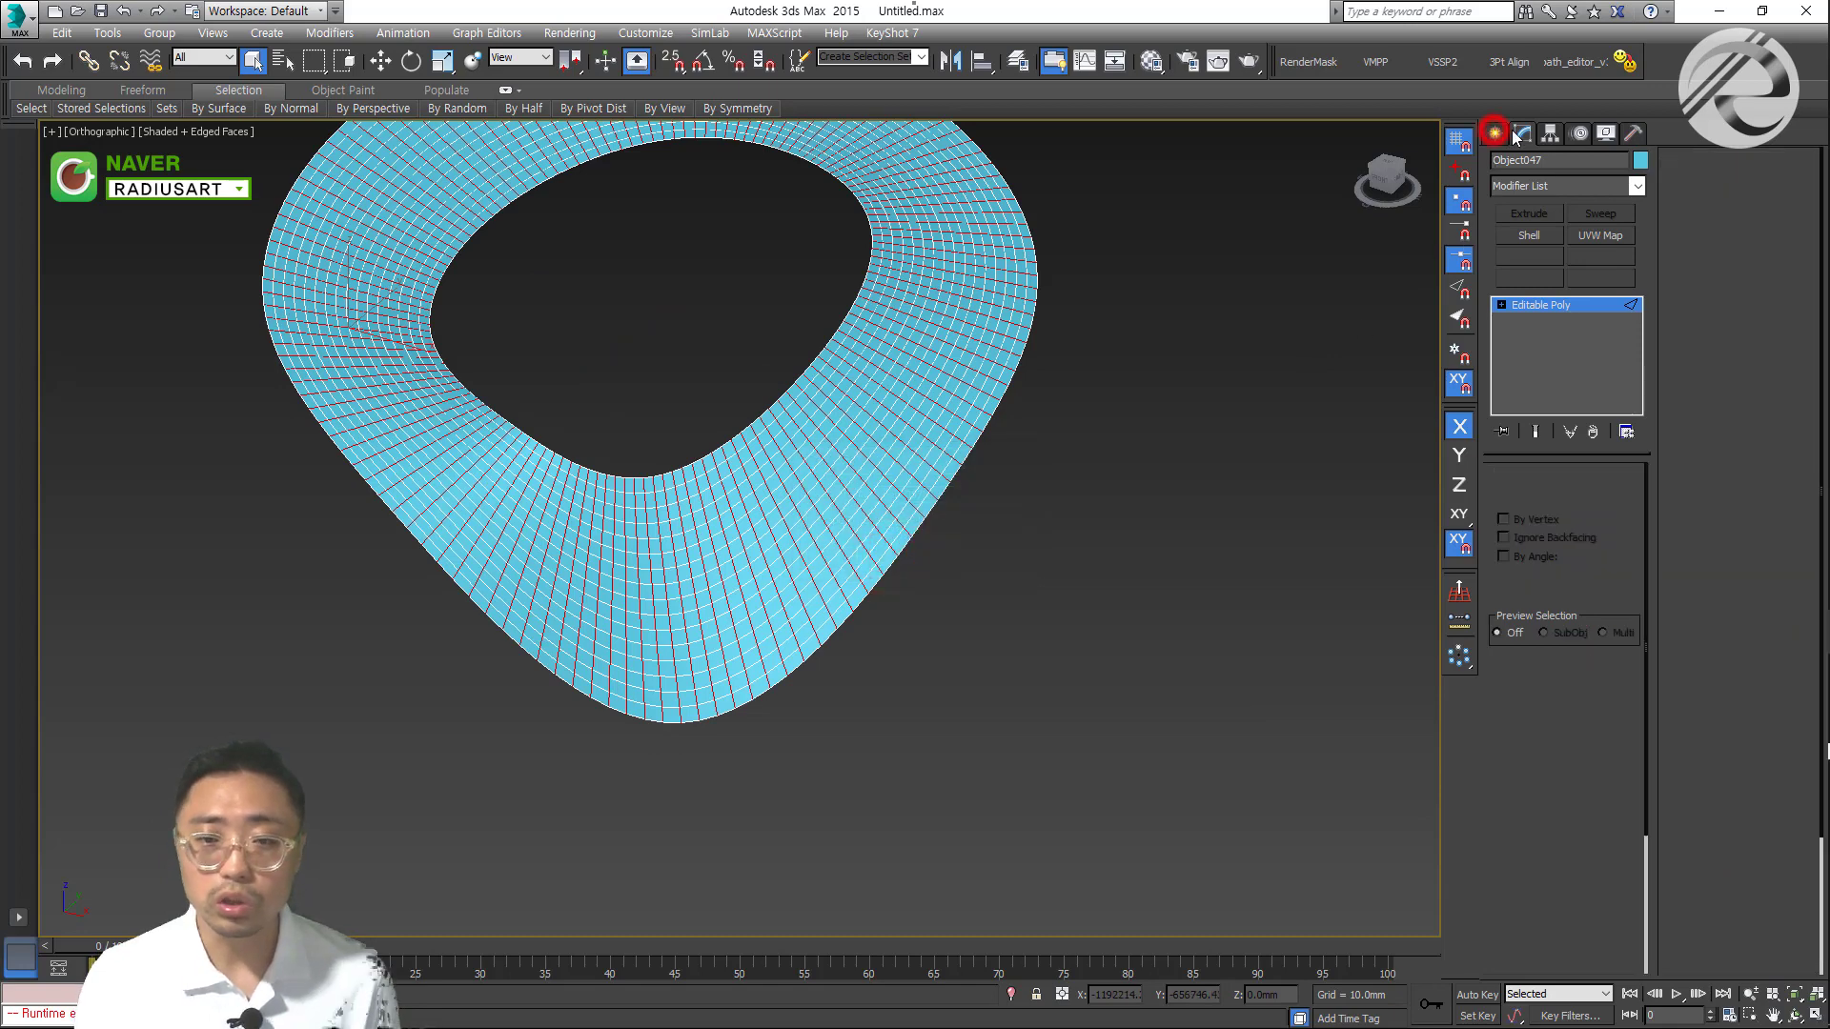
pyautogui.click(1275, 373)
pyautogui.scroll(5, 1015, 347)
pyautogui.click(1020, 340)
pyautogui.hotkey('ctrl', '1')
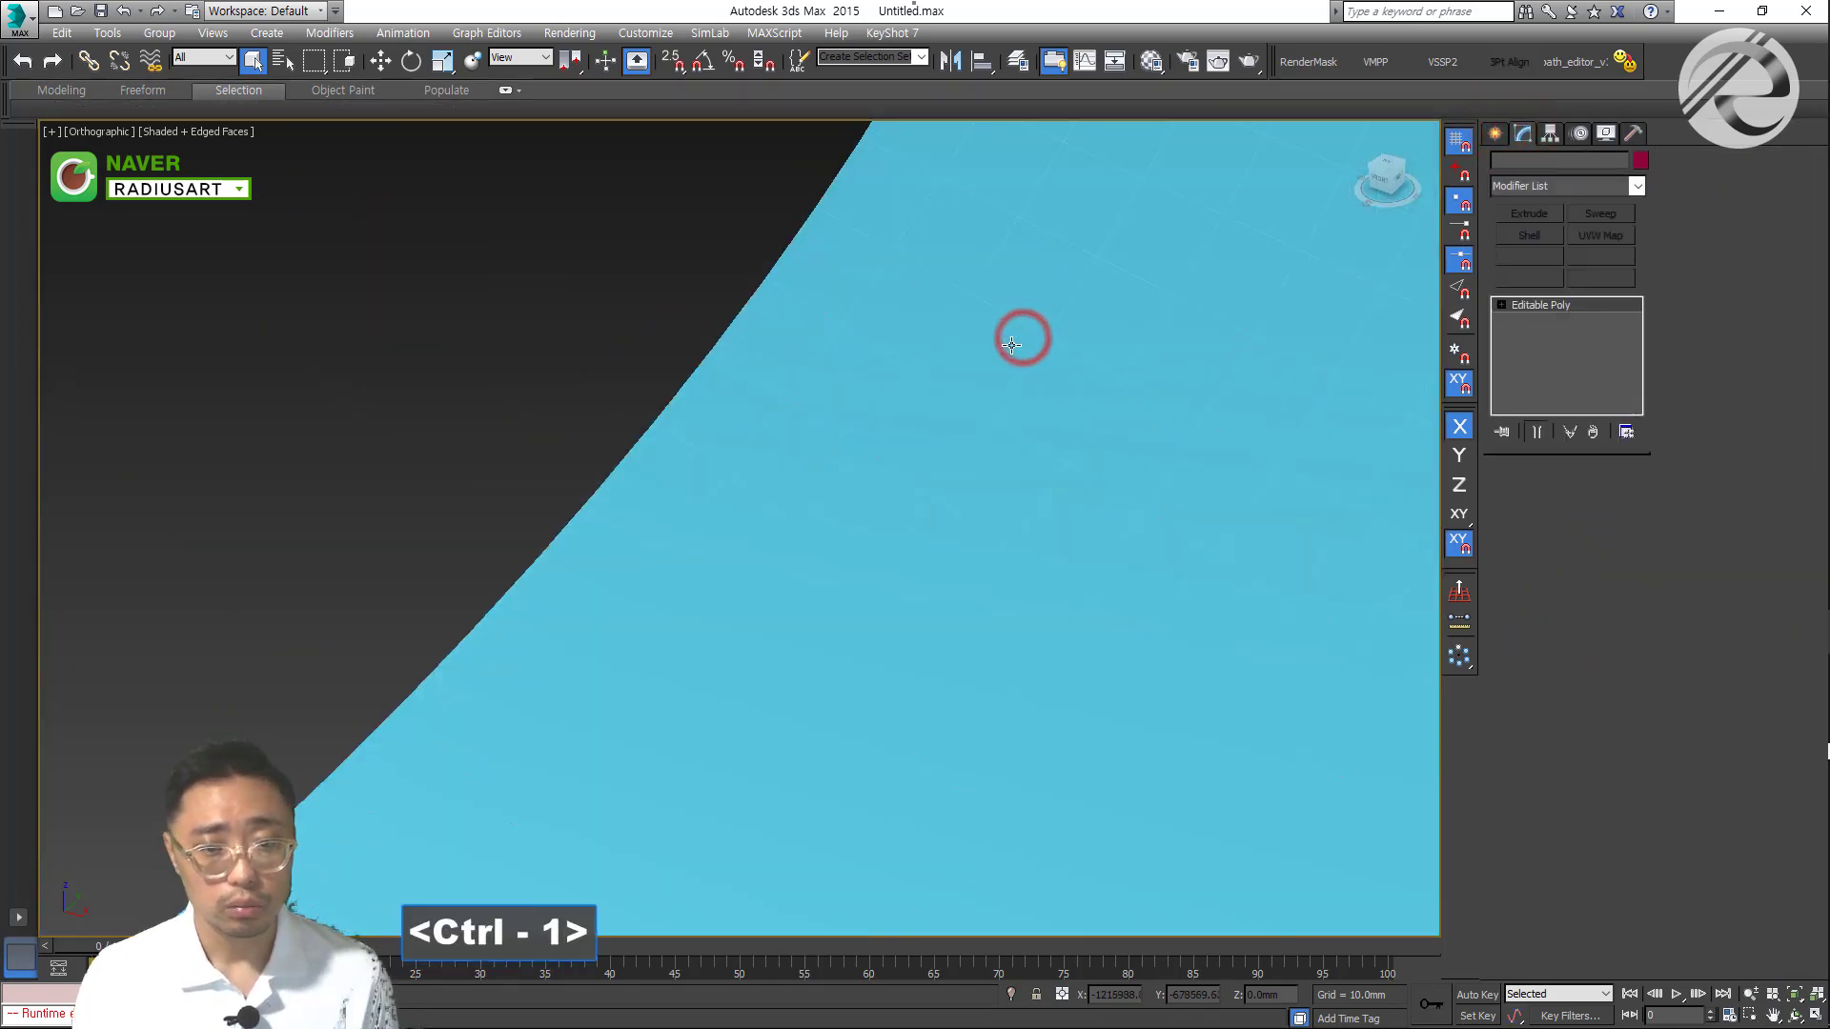
pyautogui.scroll(-5, 1012, 354)
pyautogui.moveTo(1054, 461); pyautogui.dragTo(1163, 632)
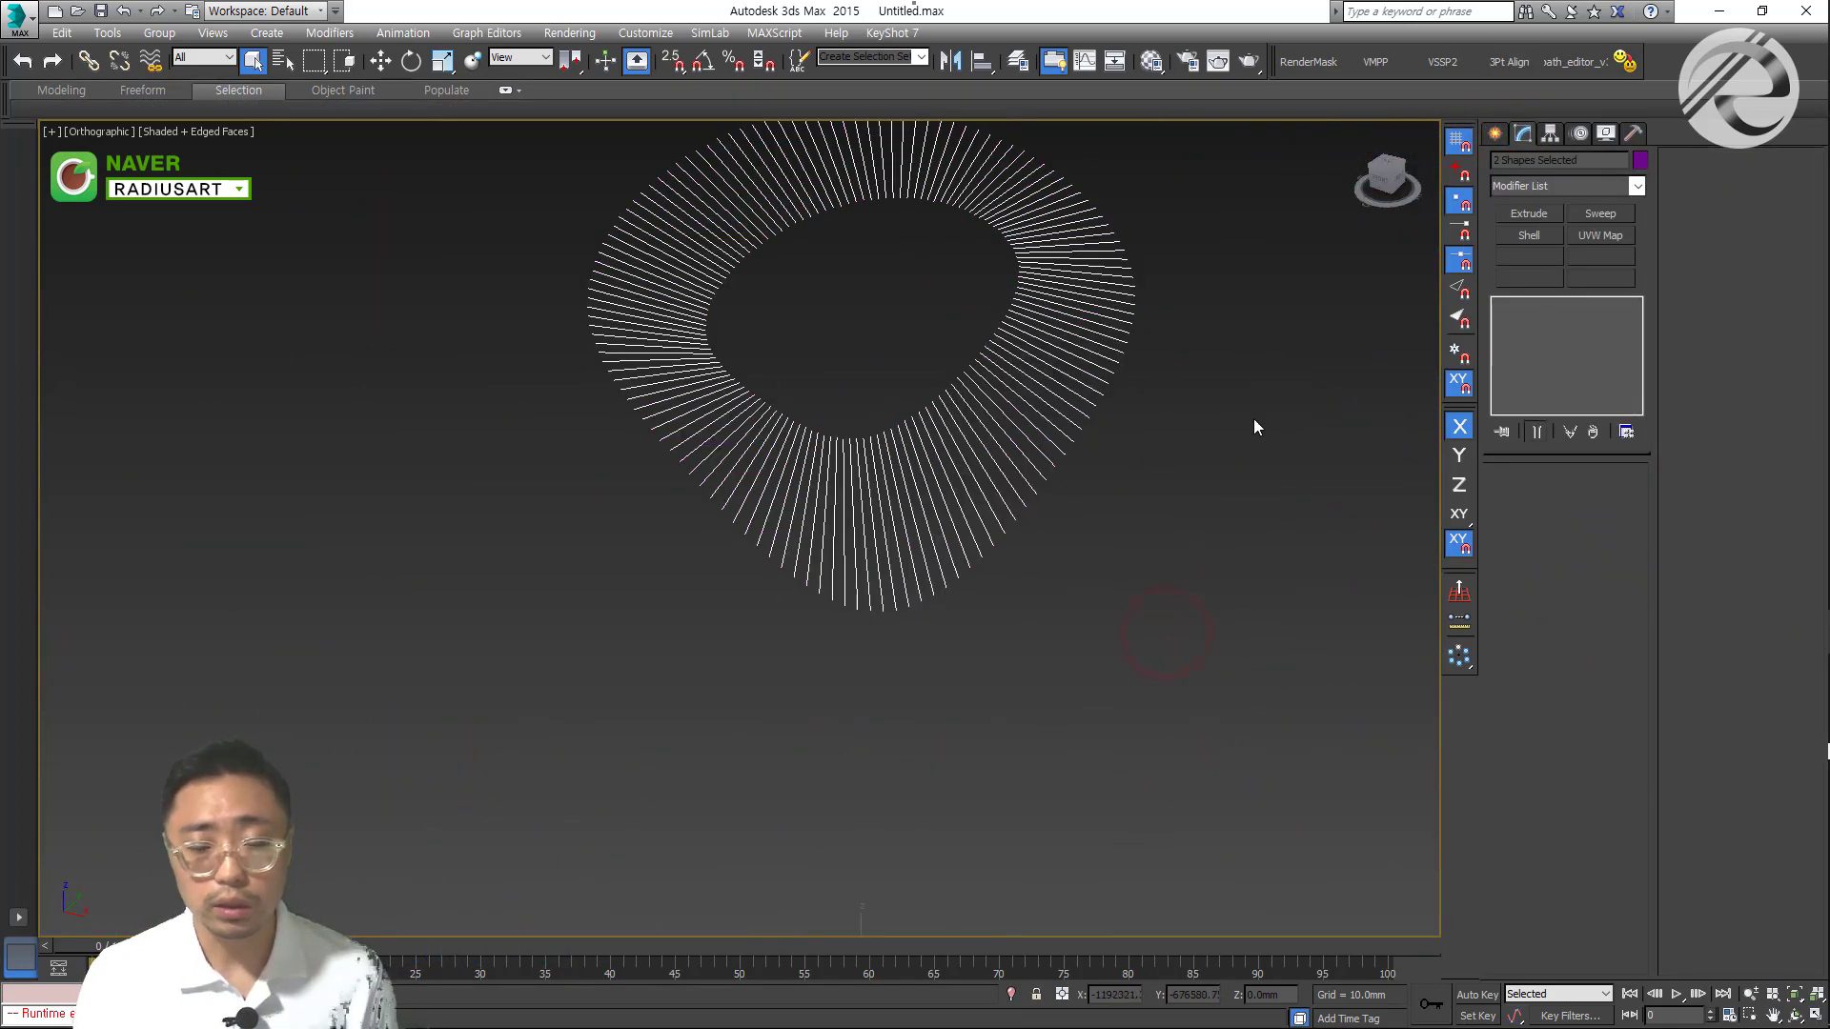
# Delete the two radial curve shapes extracted from the roof surface
pyautogui.scroll(4, 1048, 353)
pyautogui.press('ctrl')
pyautogui.press('Delete')
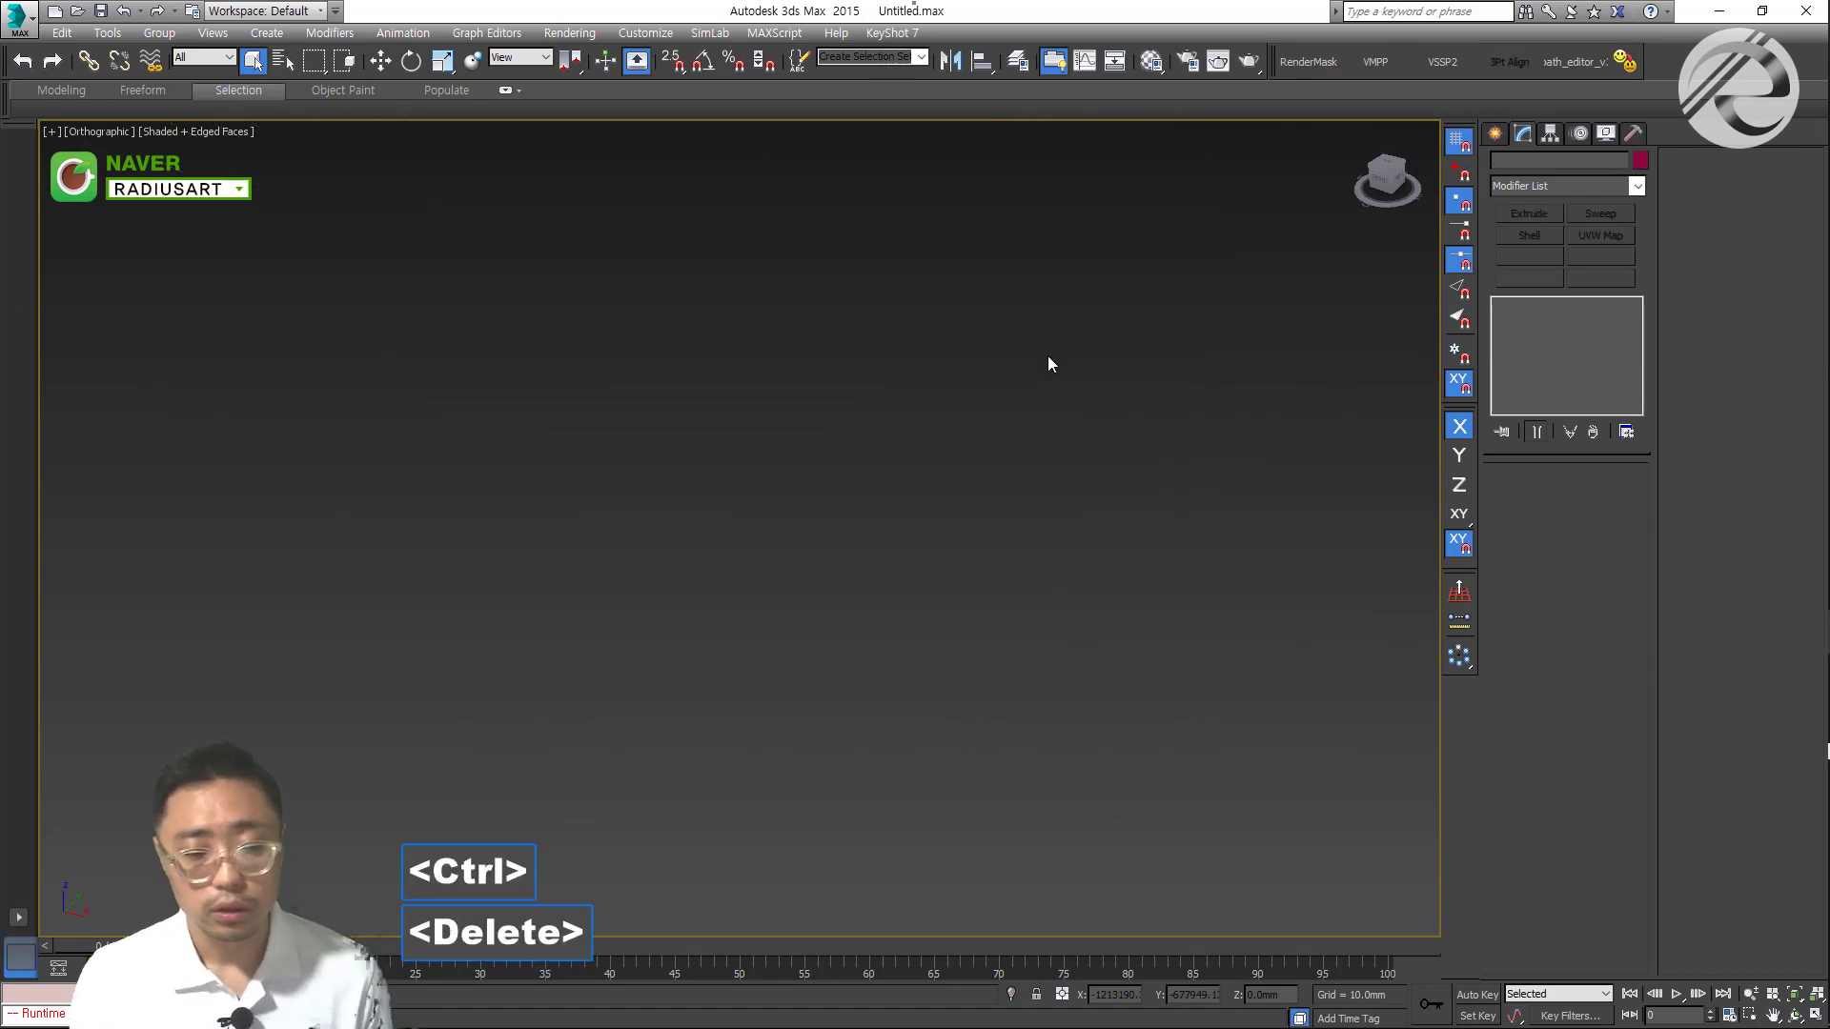
# Unhide everything, show only the roof surface again, and select one full radial edge loop across it
pyautogui.hotkey('ctrl', '3')
pyautogui.click(1067, 420)
pyautogui.hotkey('ctrl', '2')
pyautogui.press('2')
pyautogui.scroll(5, 1069, 421)
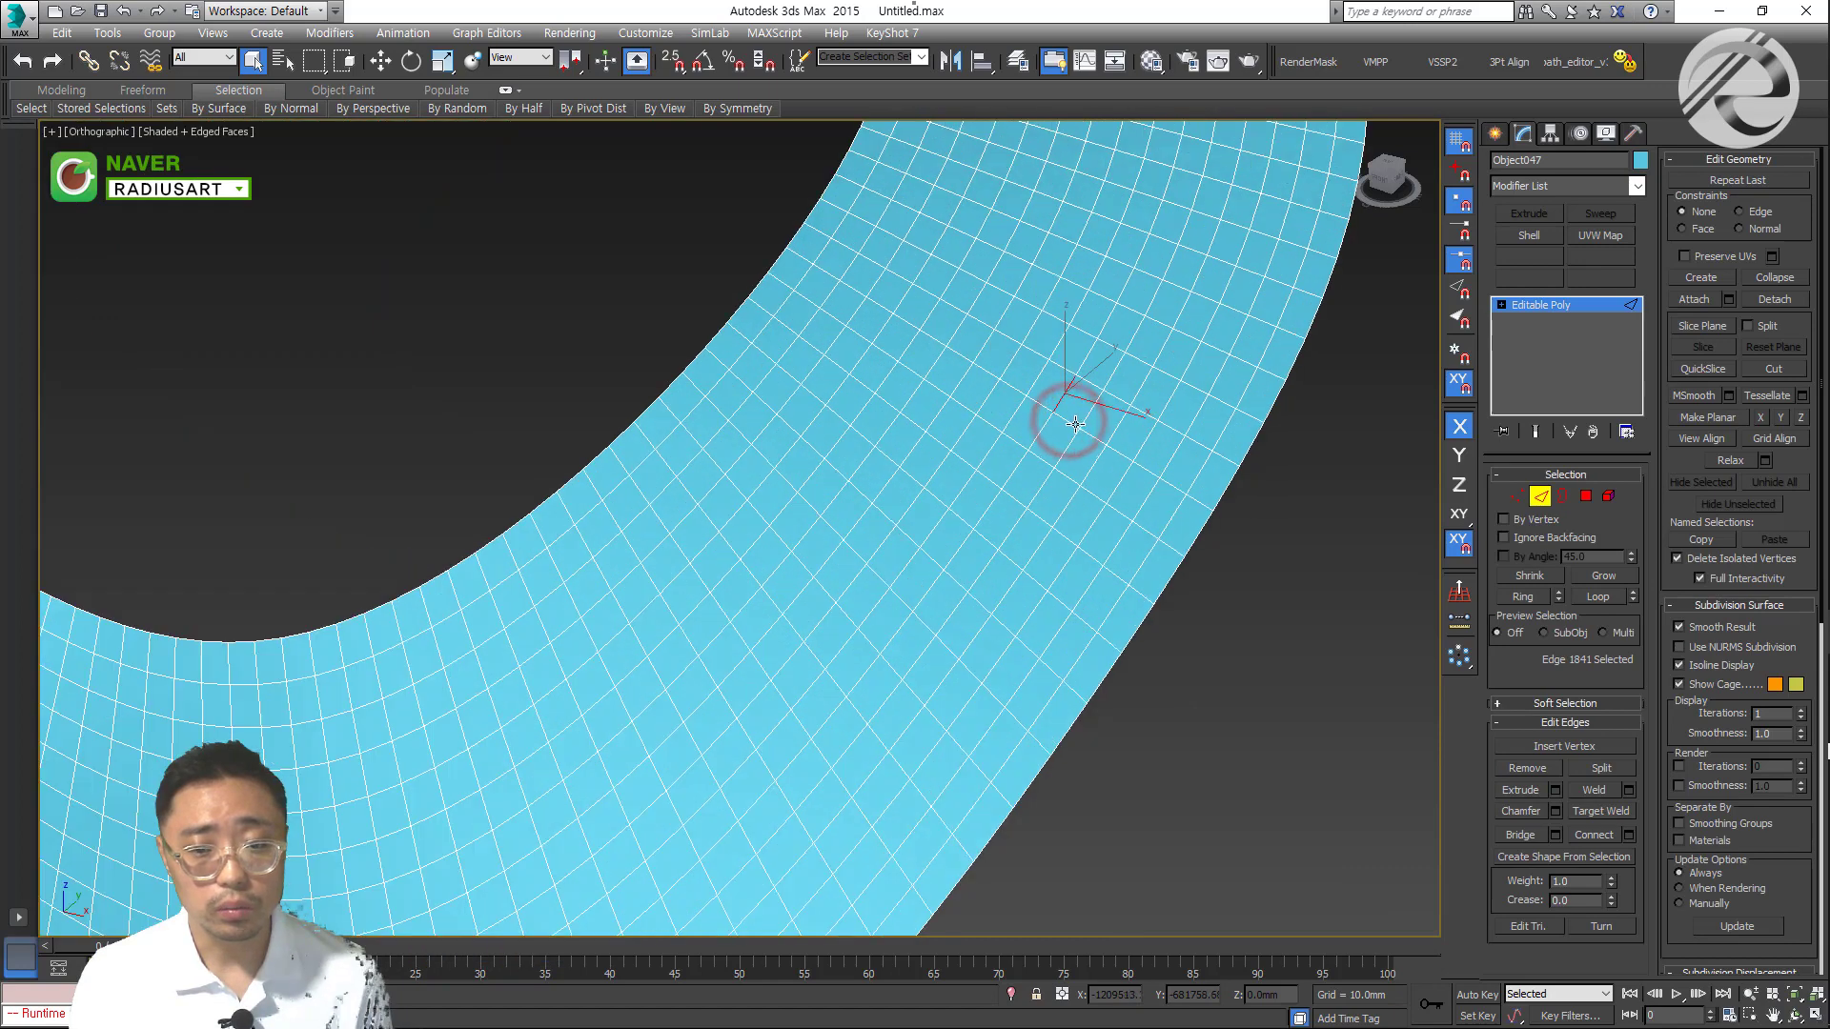
pyautogui.click(1596, 597)
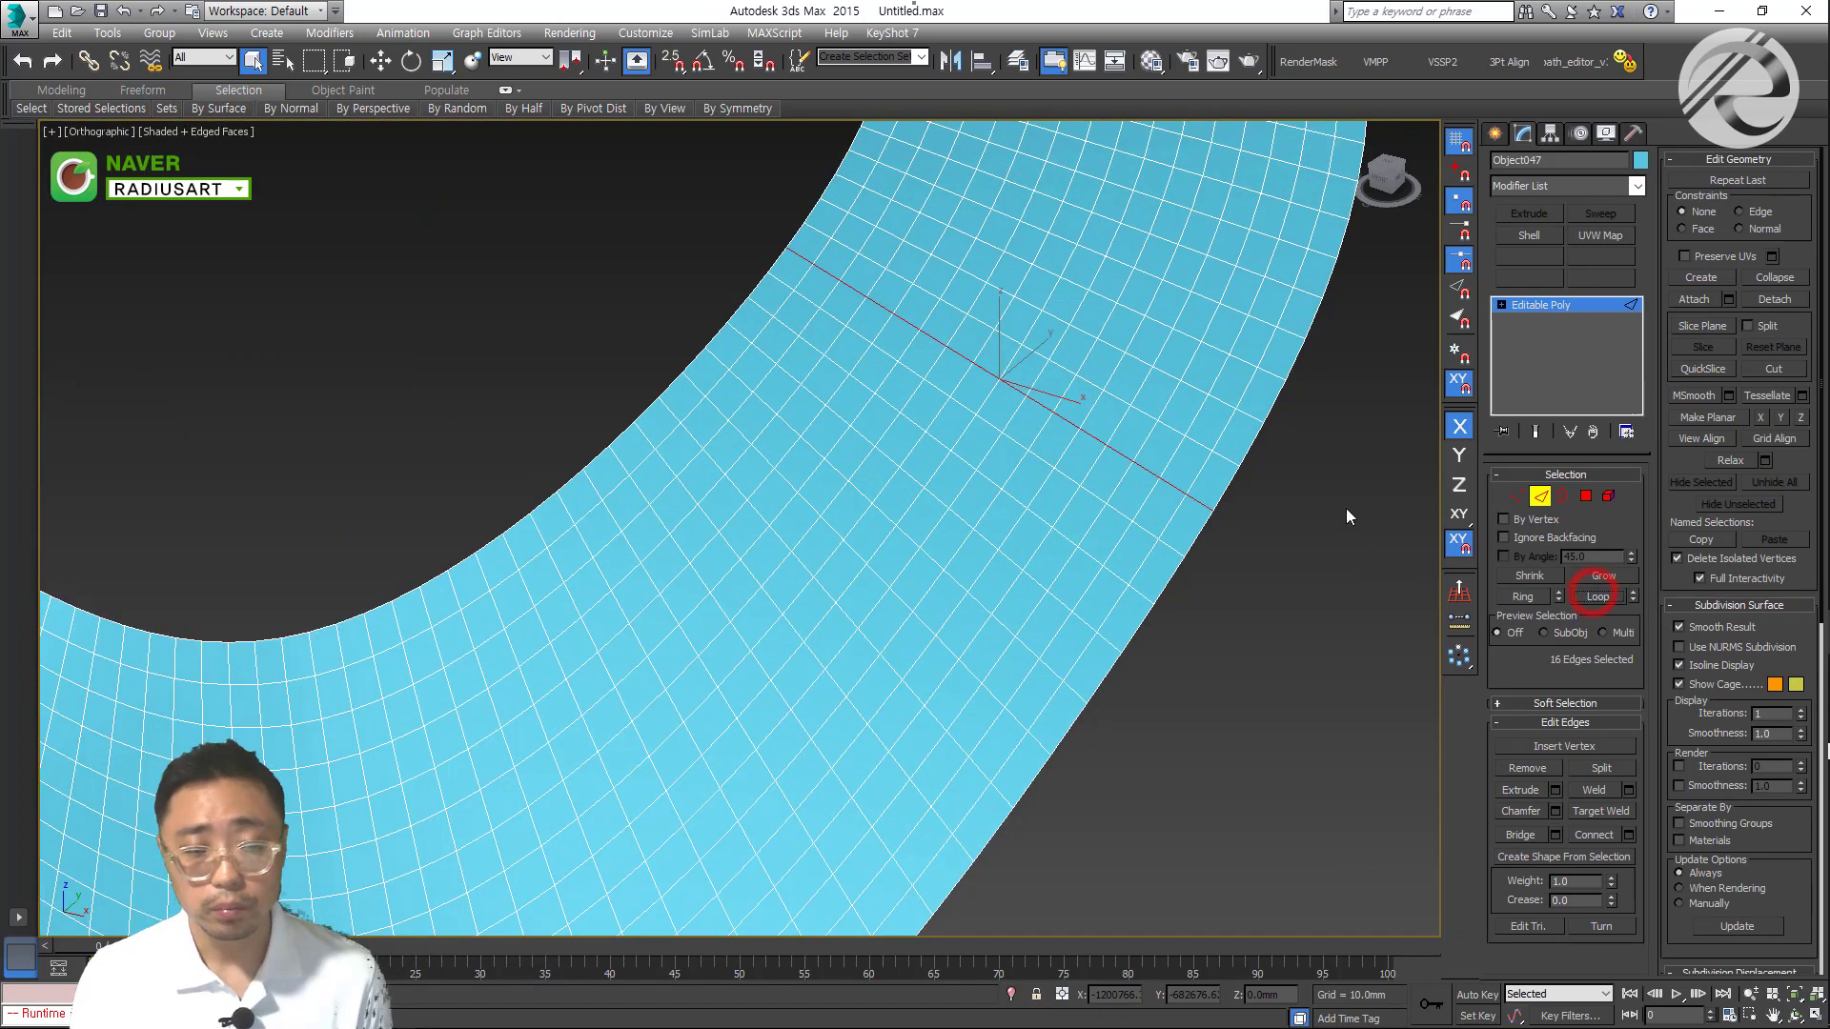
pyautogui.scroll(-4, 528, 266)
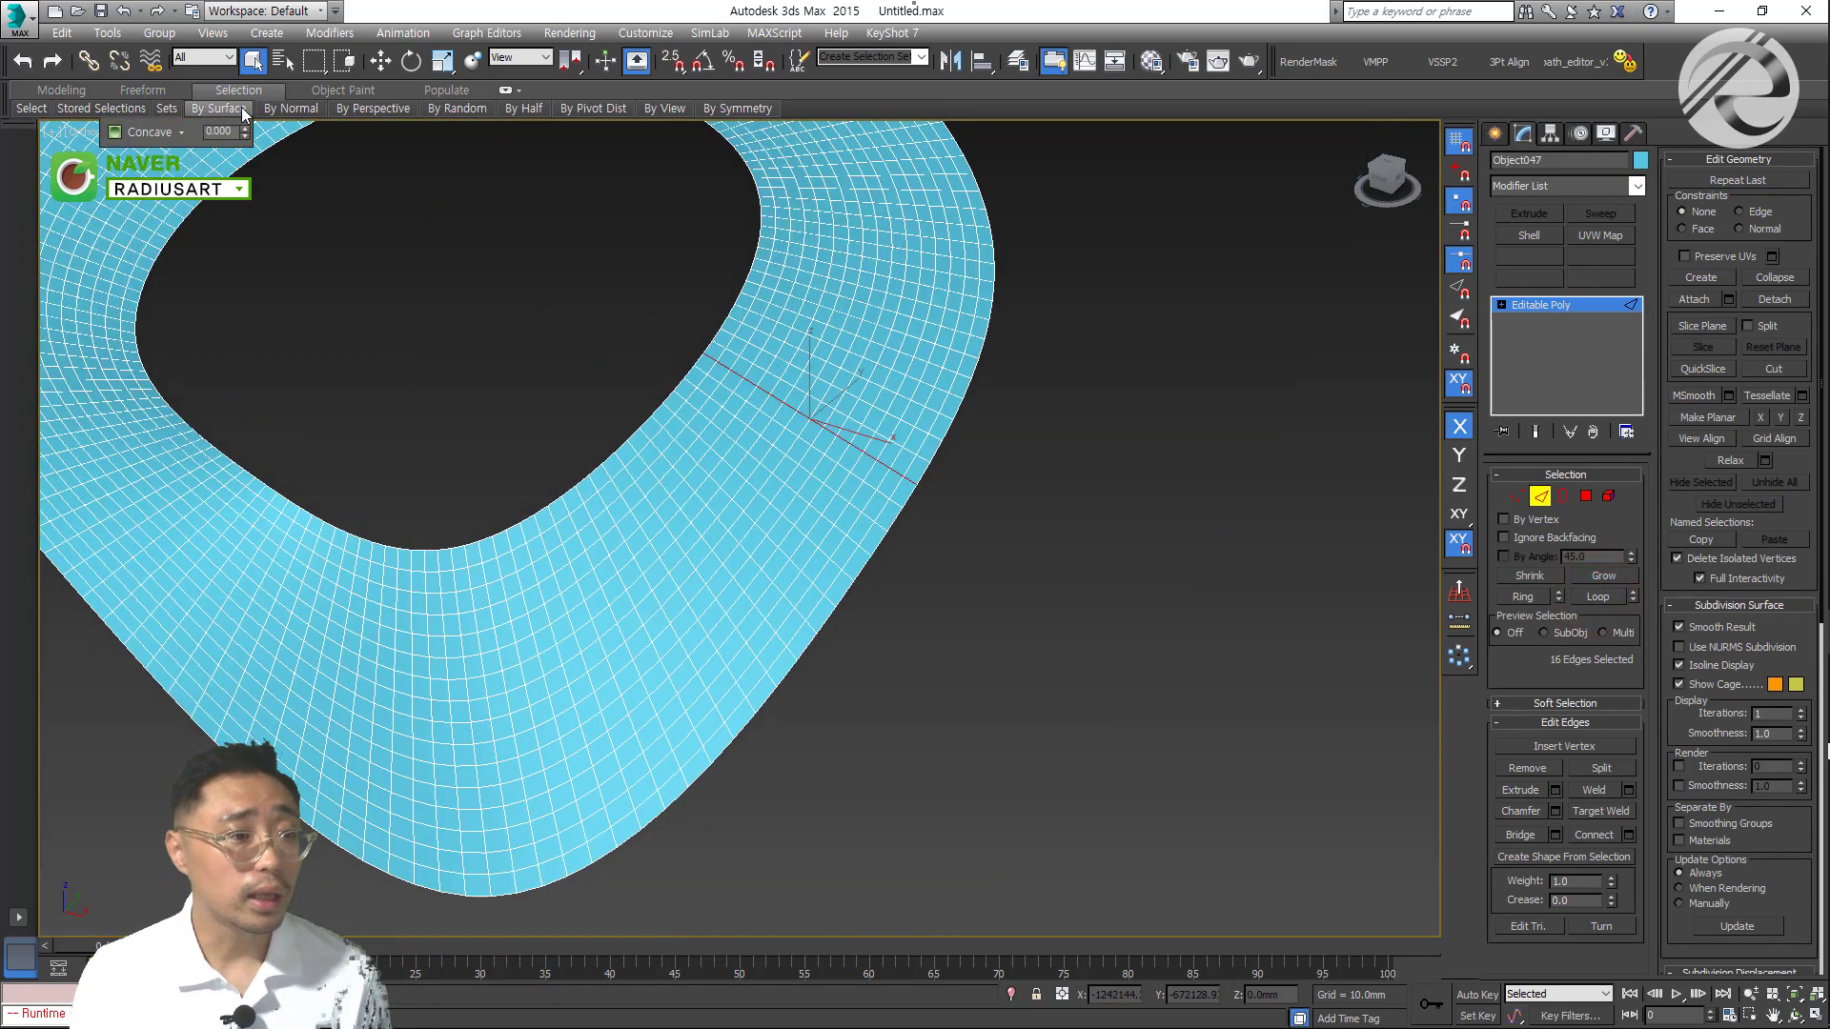
# Examine the polygon selection tools for a way to select radial edges at regular intervals
pyautogui.moveTo(111, 109)
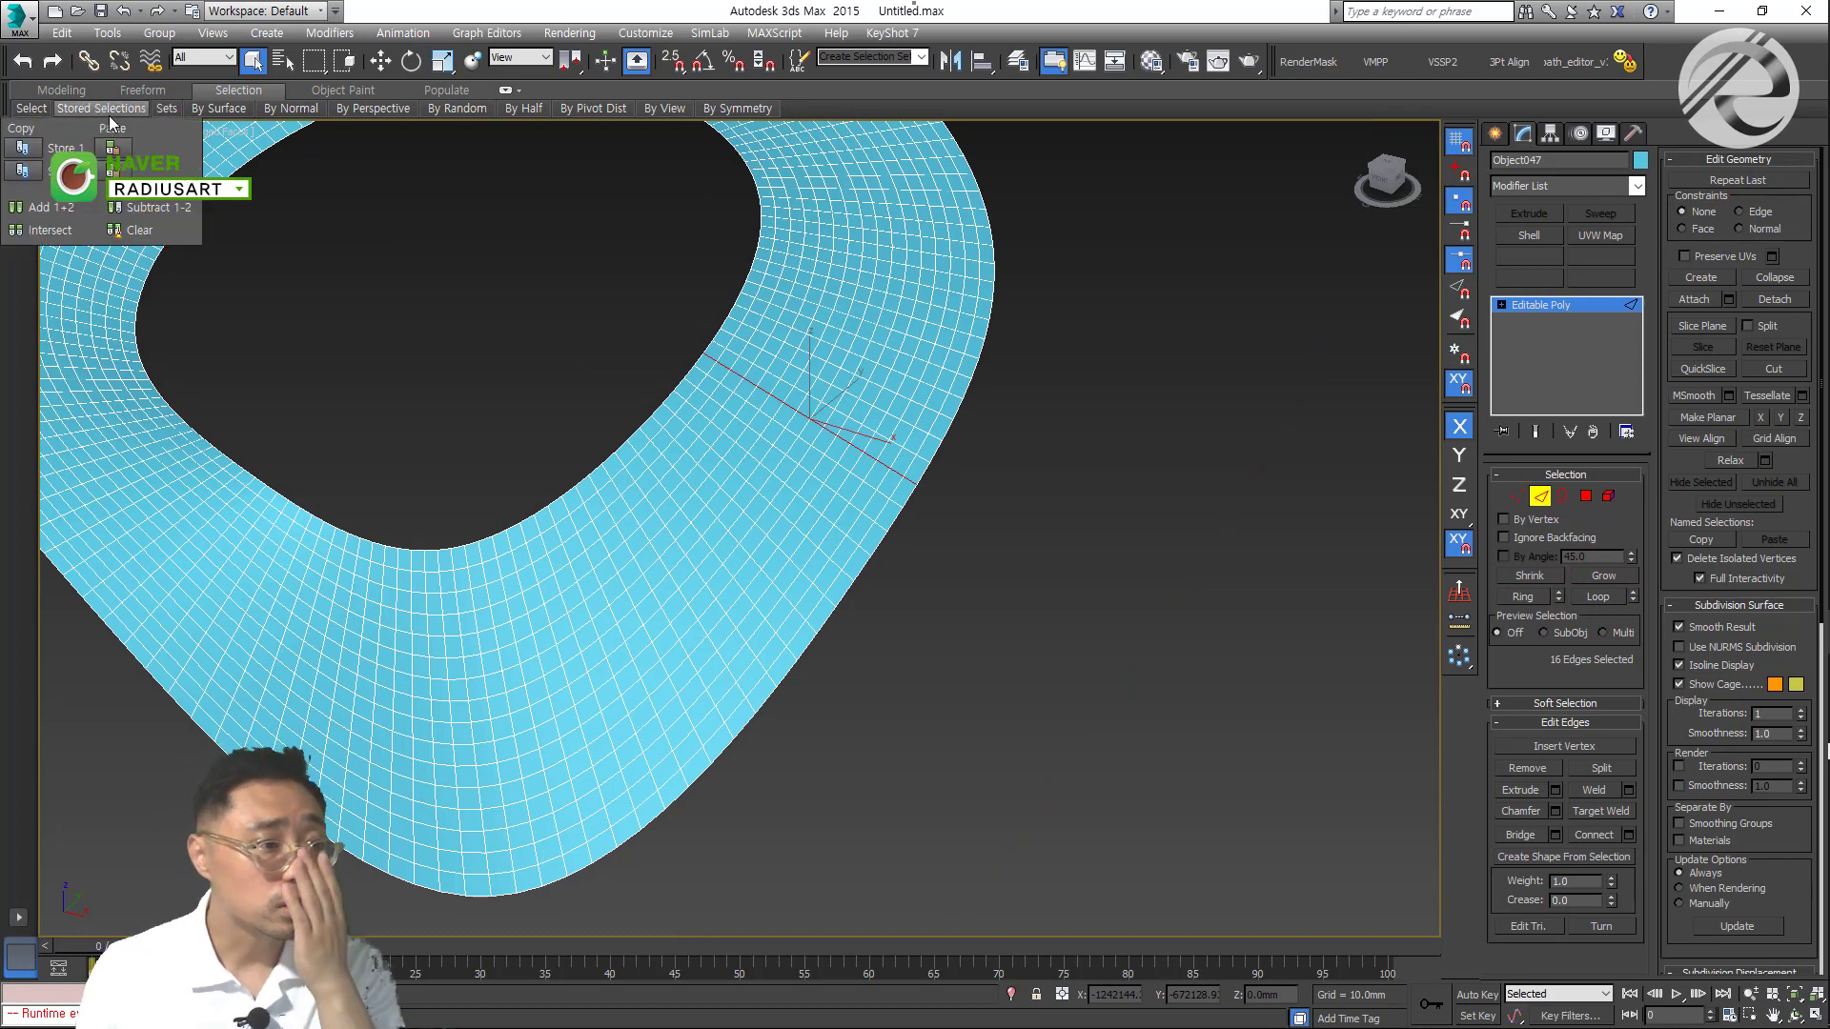
pyautogui.moveTo(40, 112)
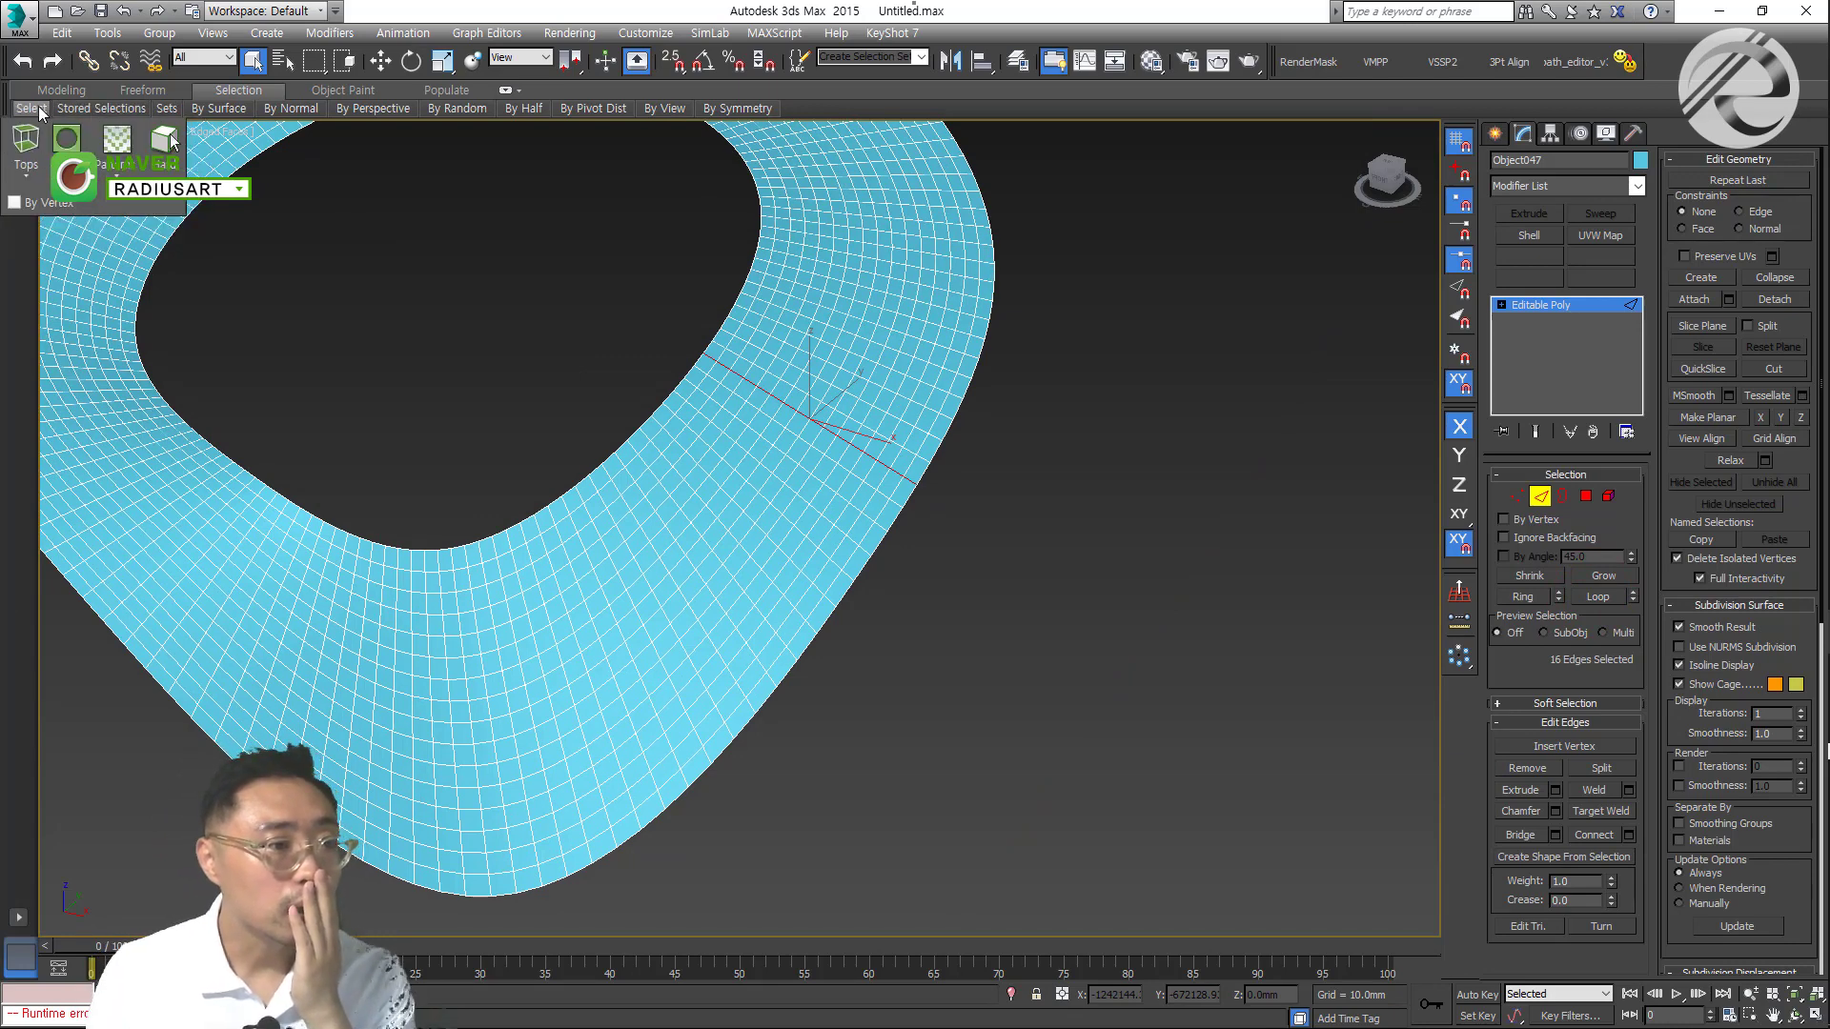
pyautogui.click(110, 164)
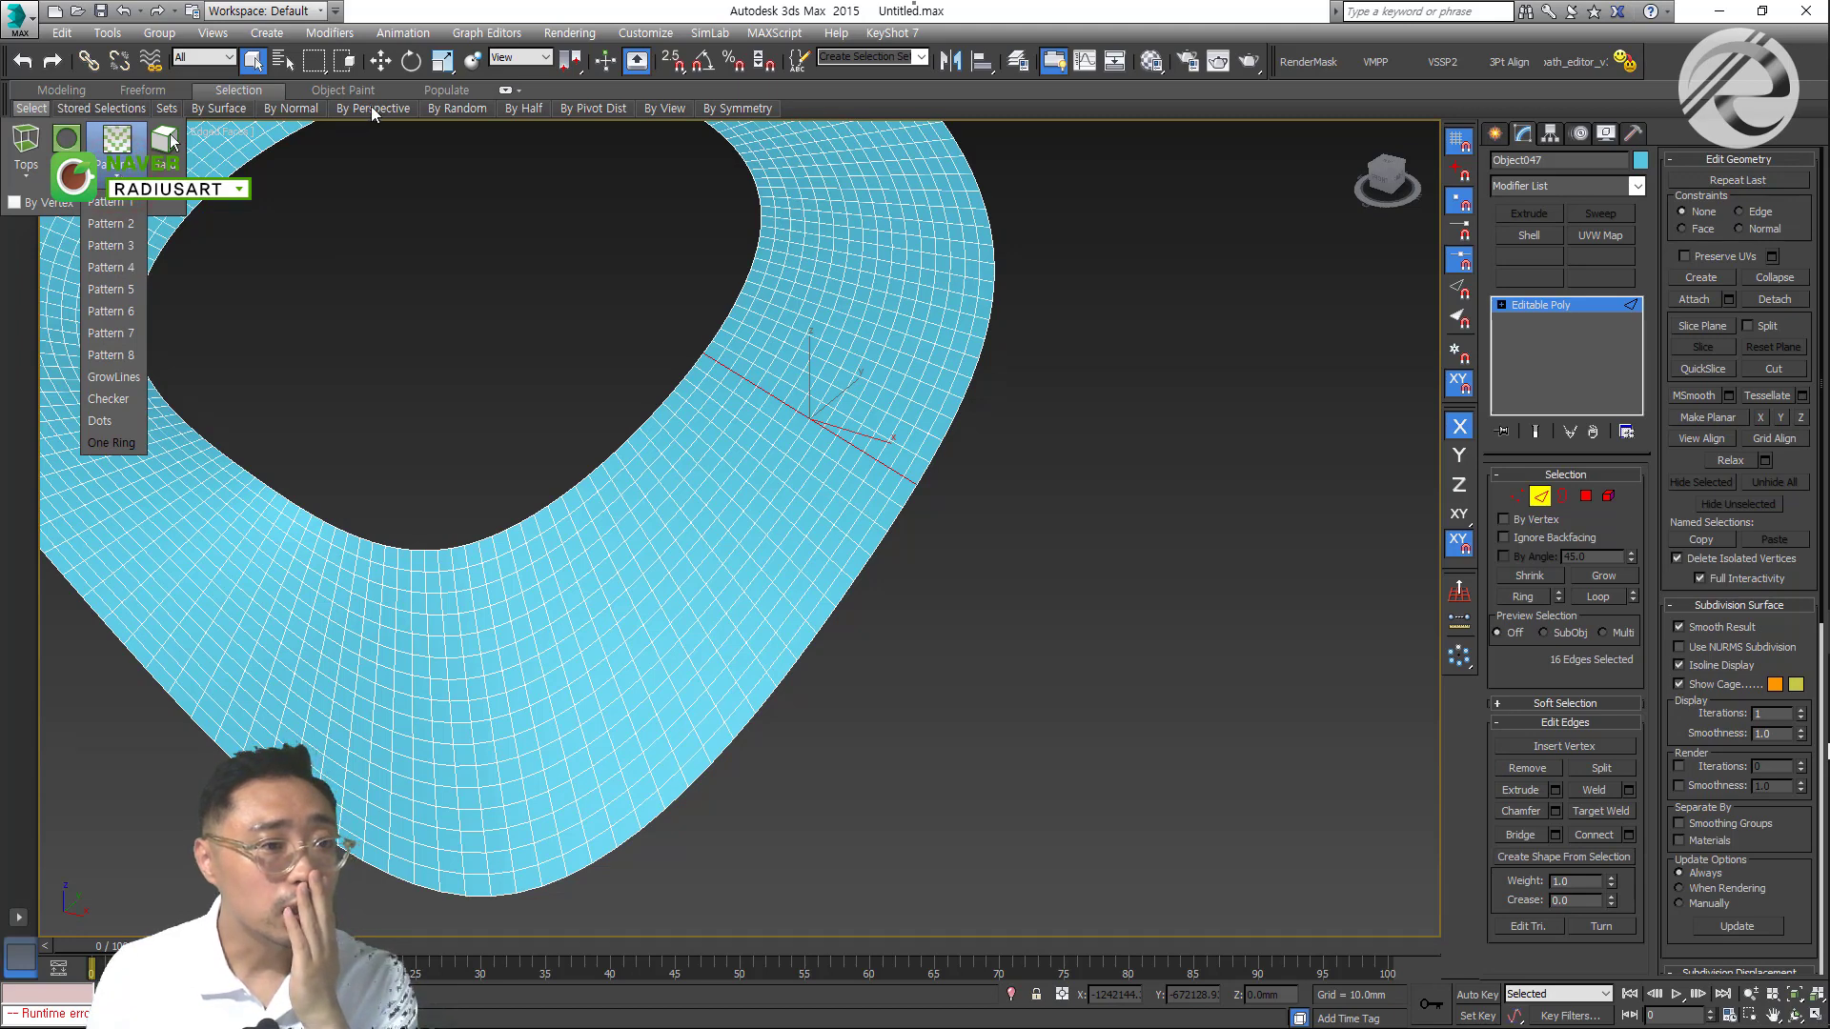
pyautogui.click(461, 109)
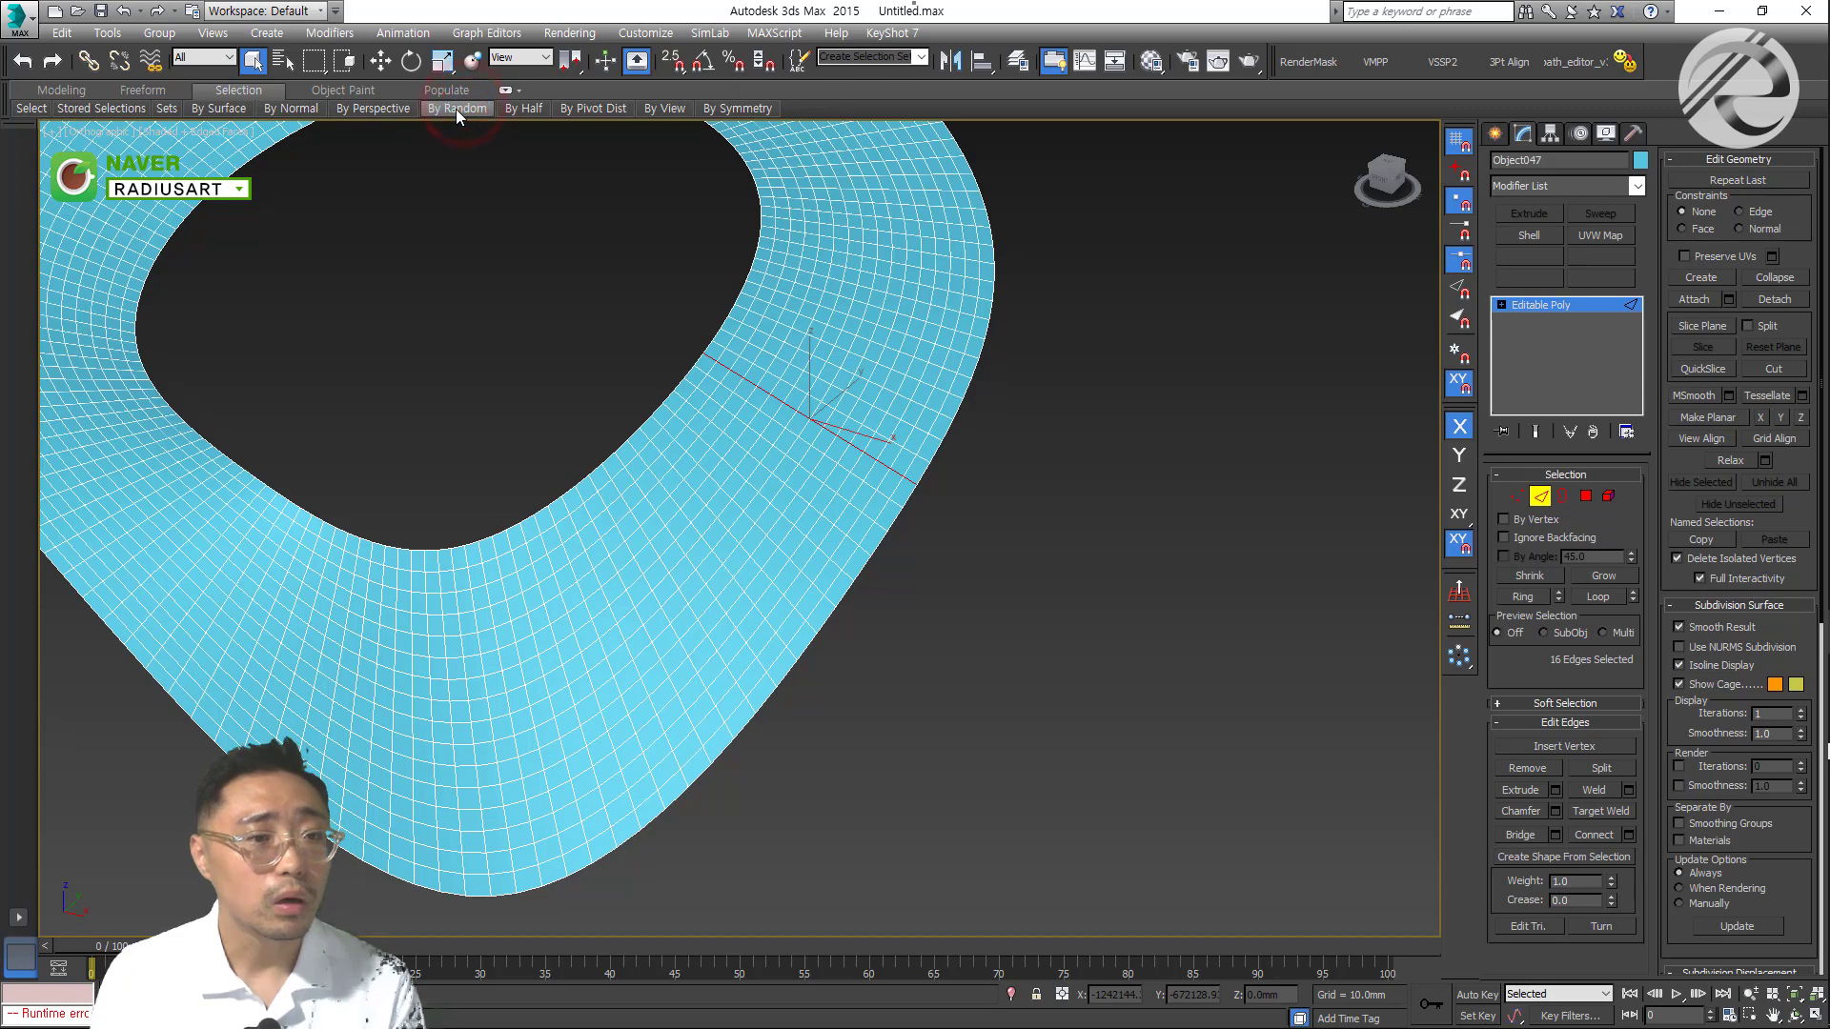
pyautogui.moveTo(312, 109)
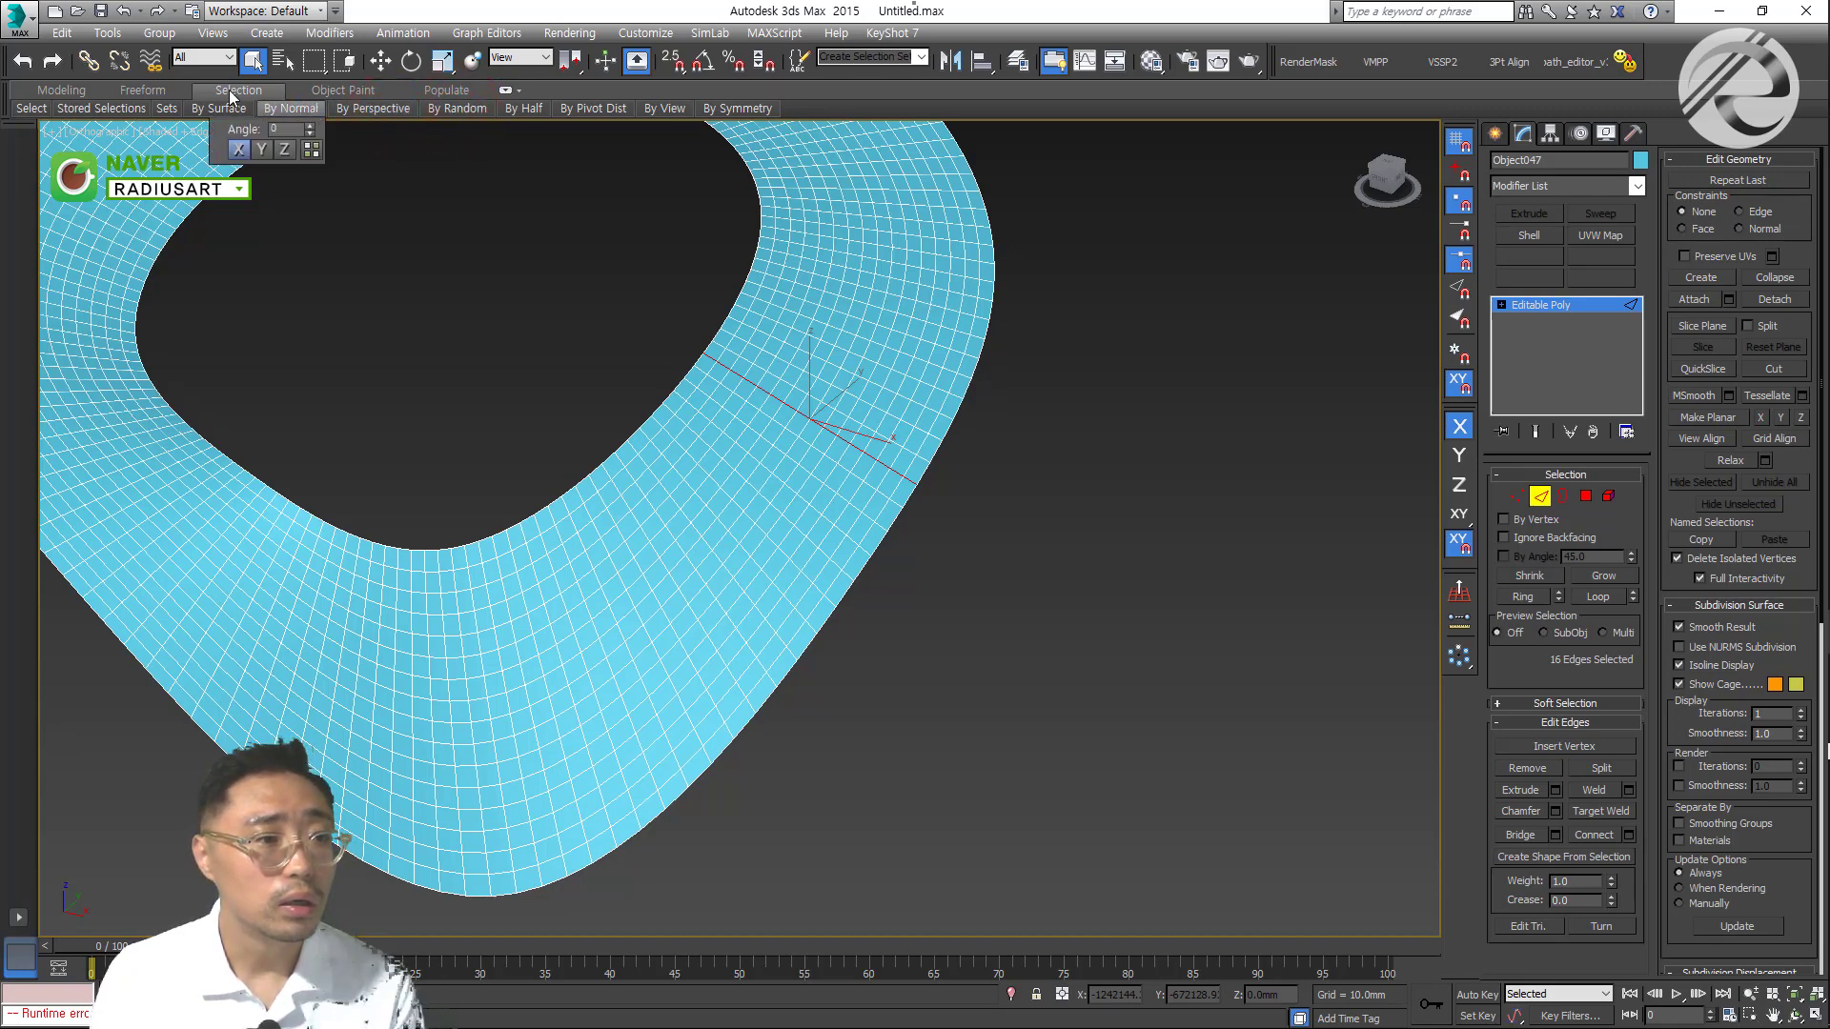
pyautogui.click(140, 91)
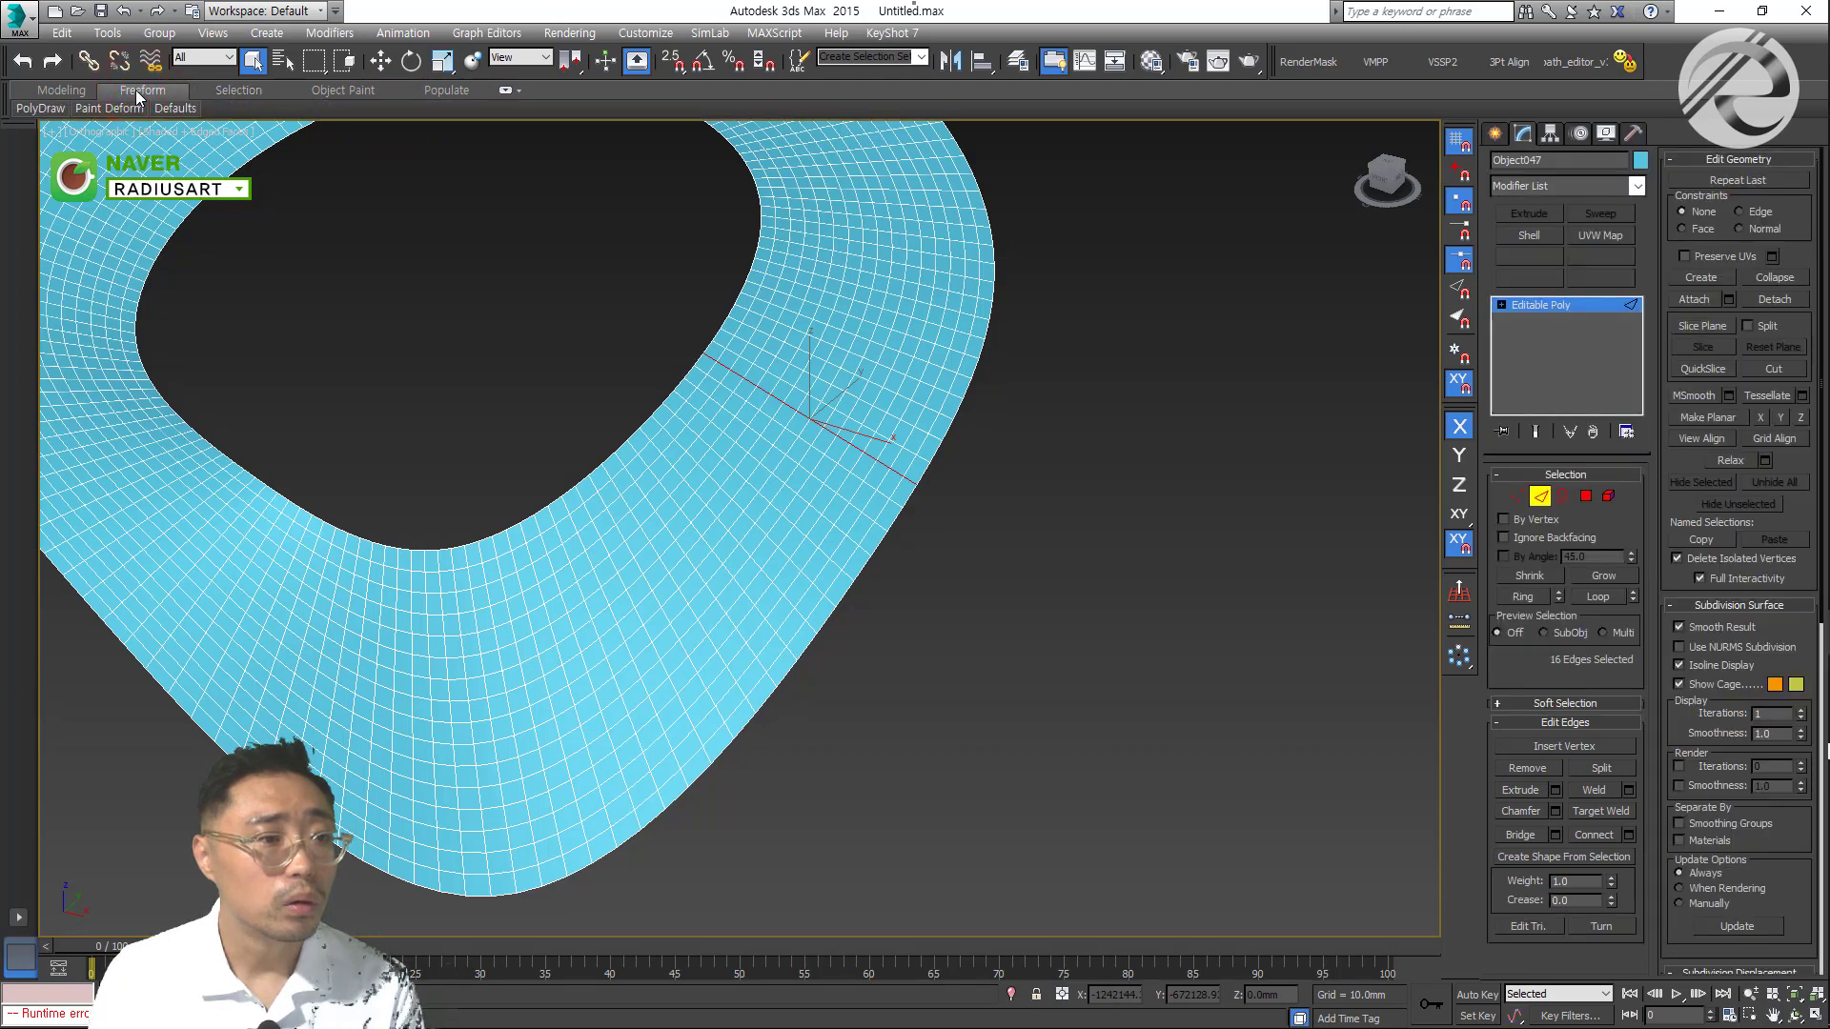
pyautogui.click(207, 94)
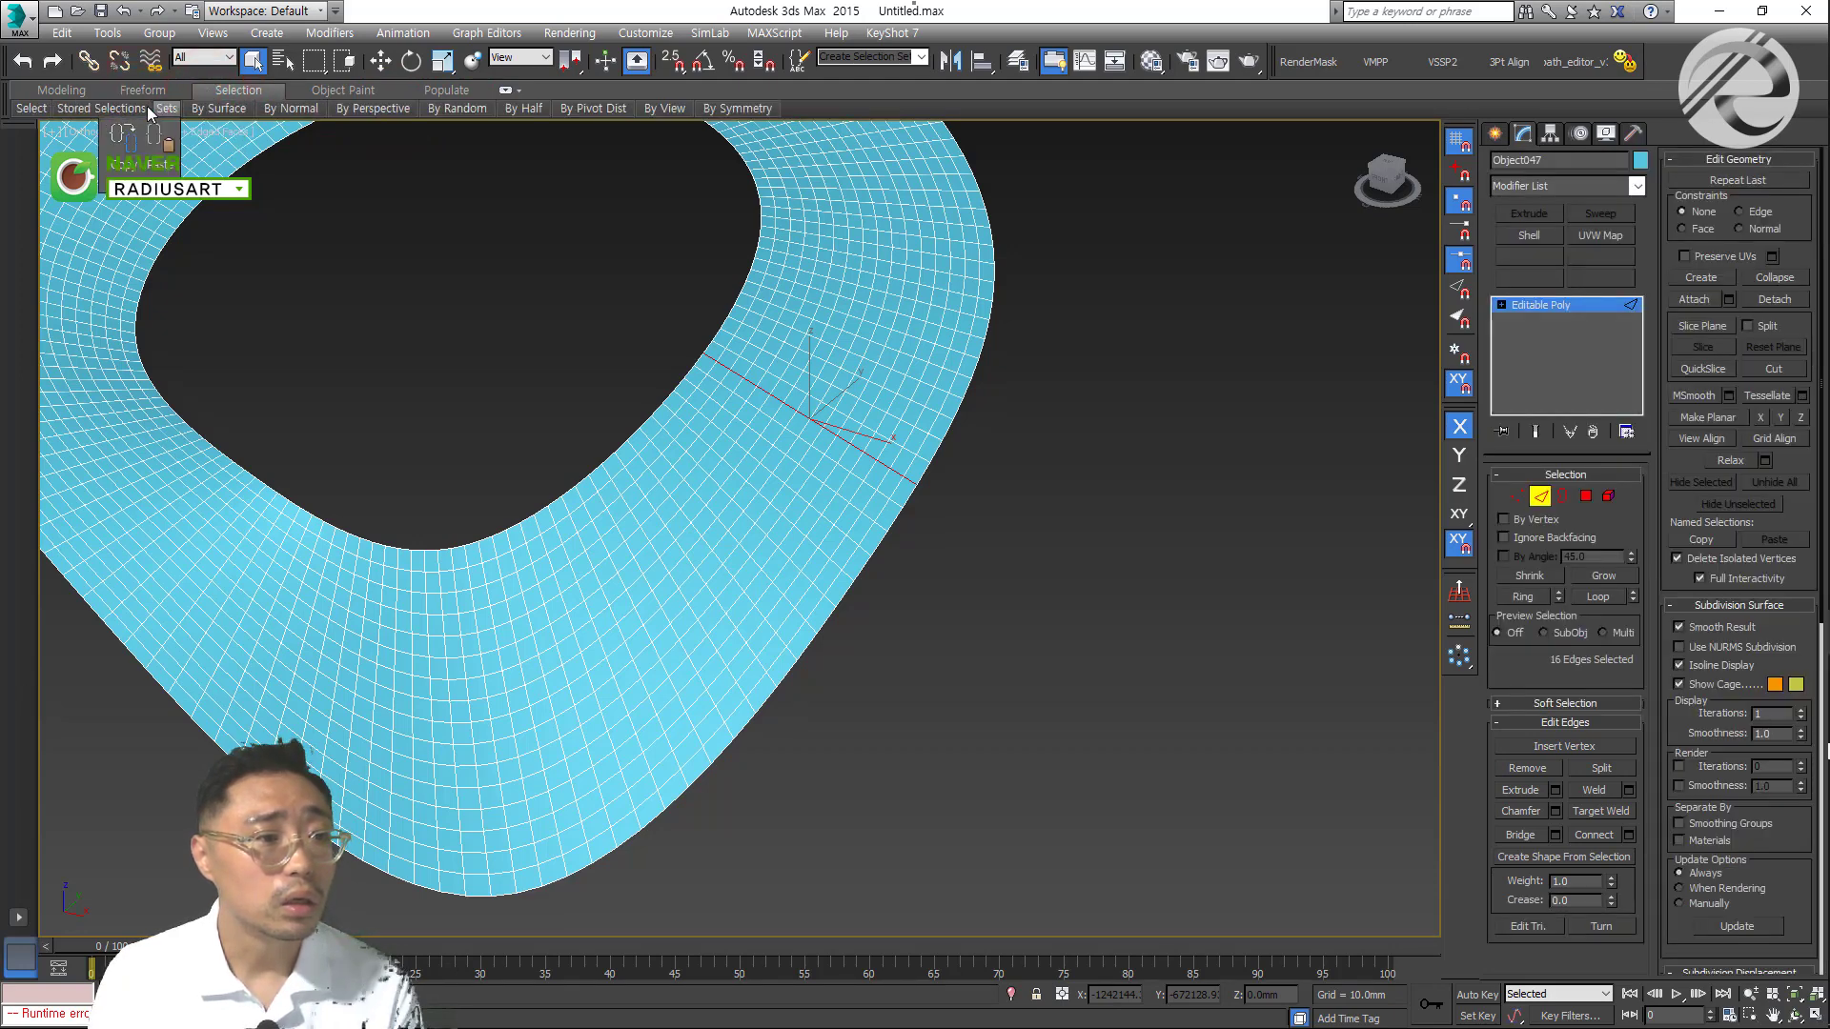
pyautogui.moveTo(147, 106)
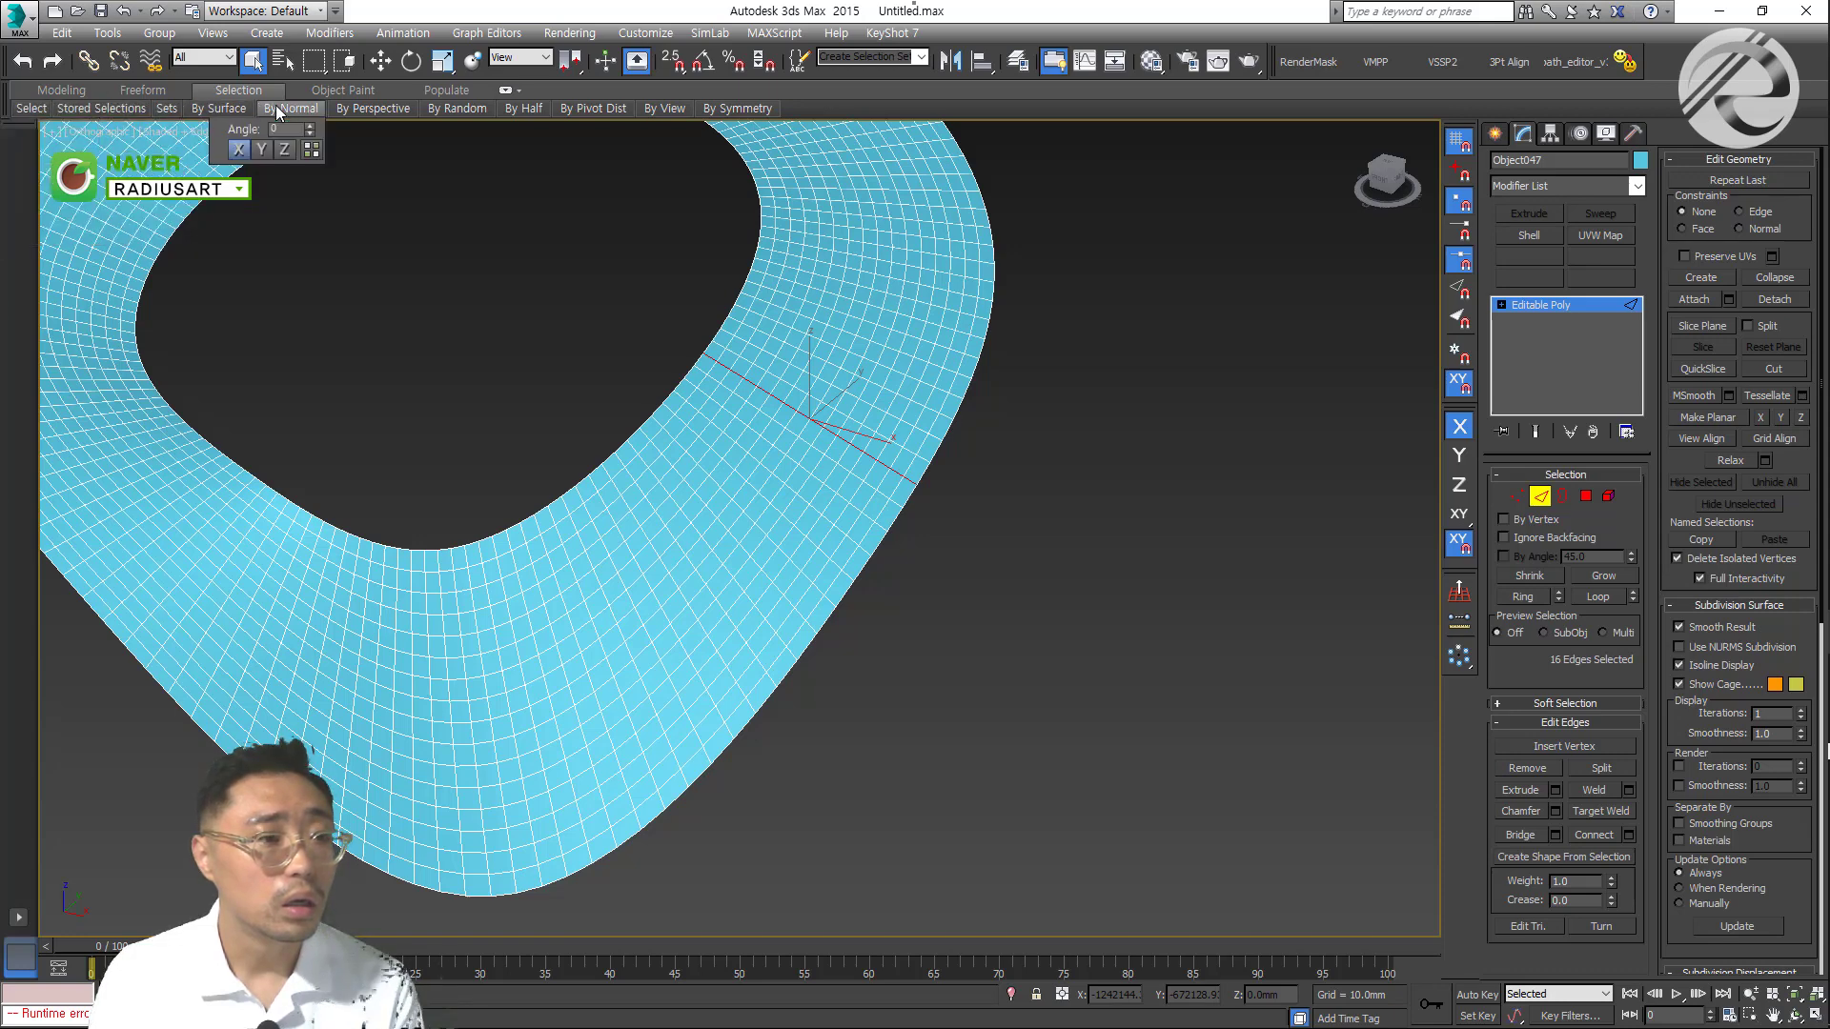
pyautogui.moveTo(381, 109)
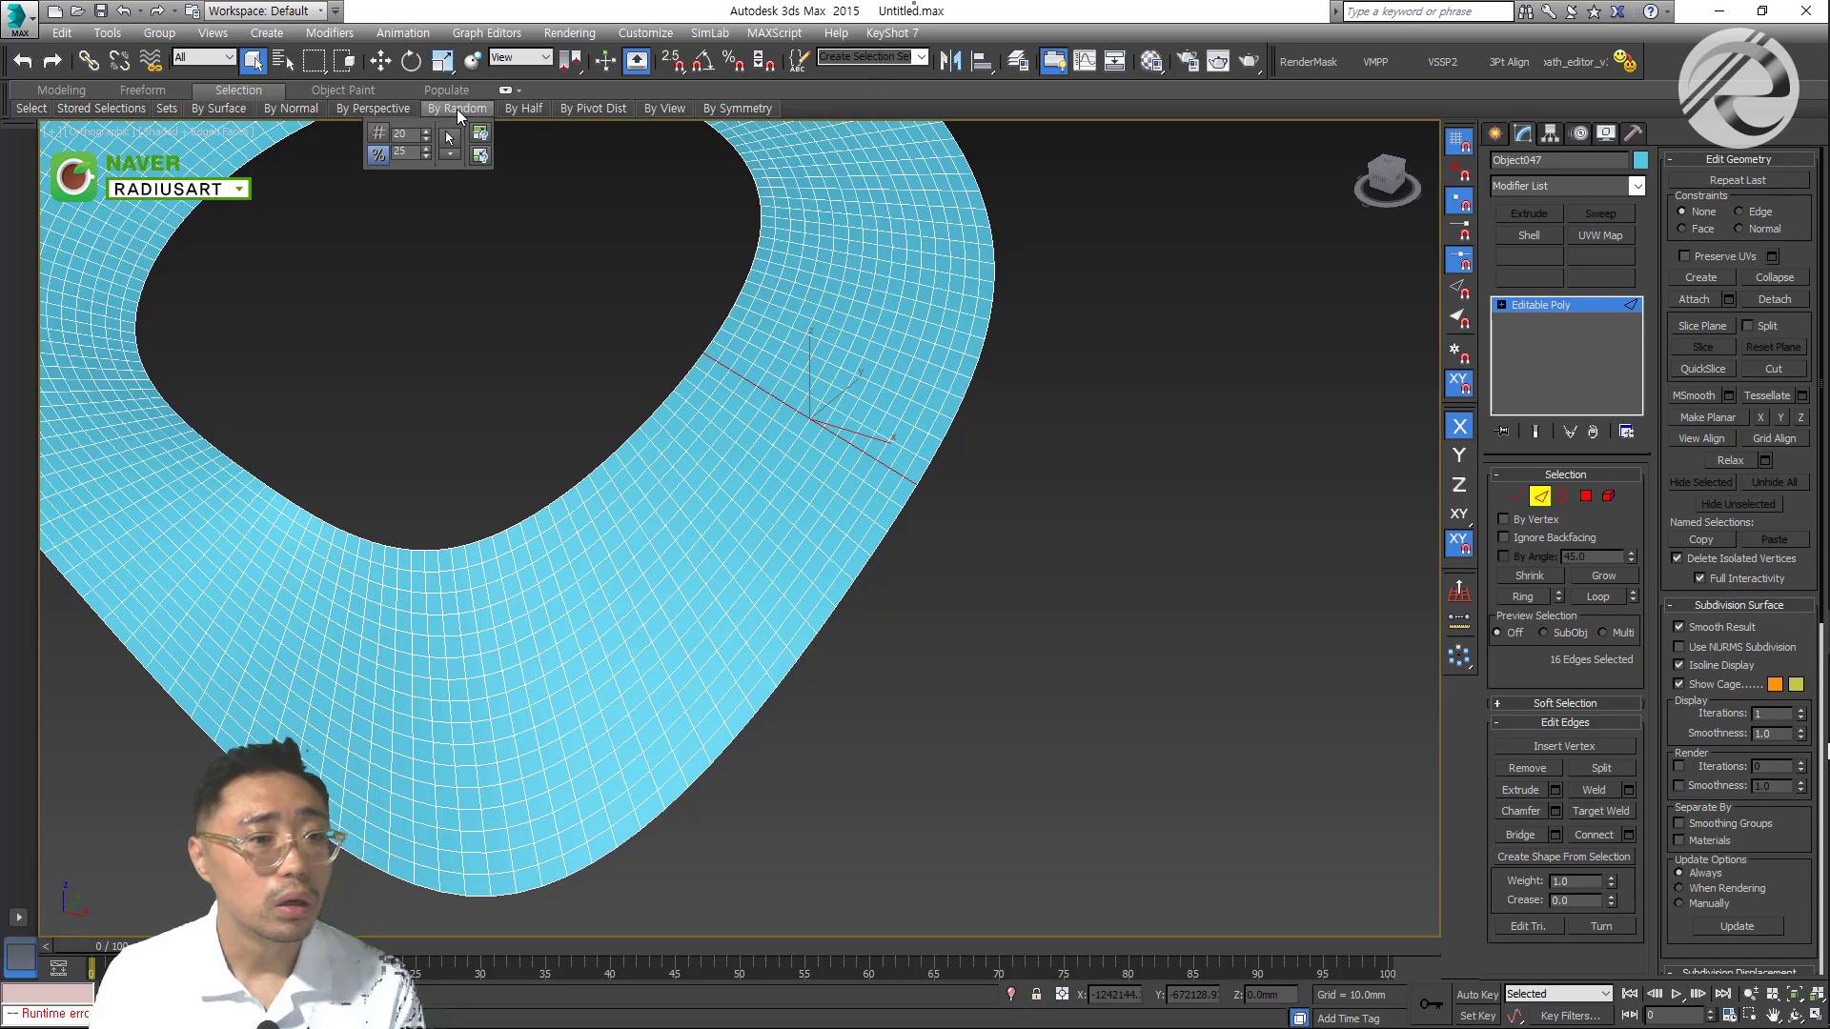
pyautogui.moveTo(535, 115)
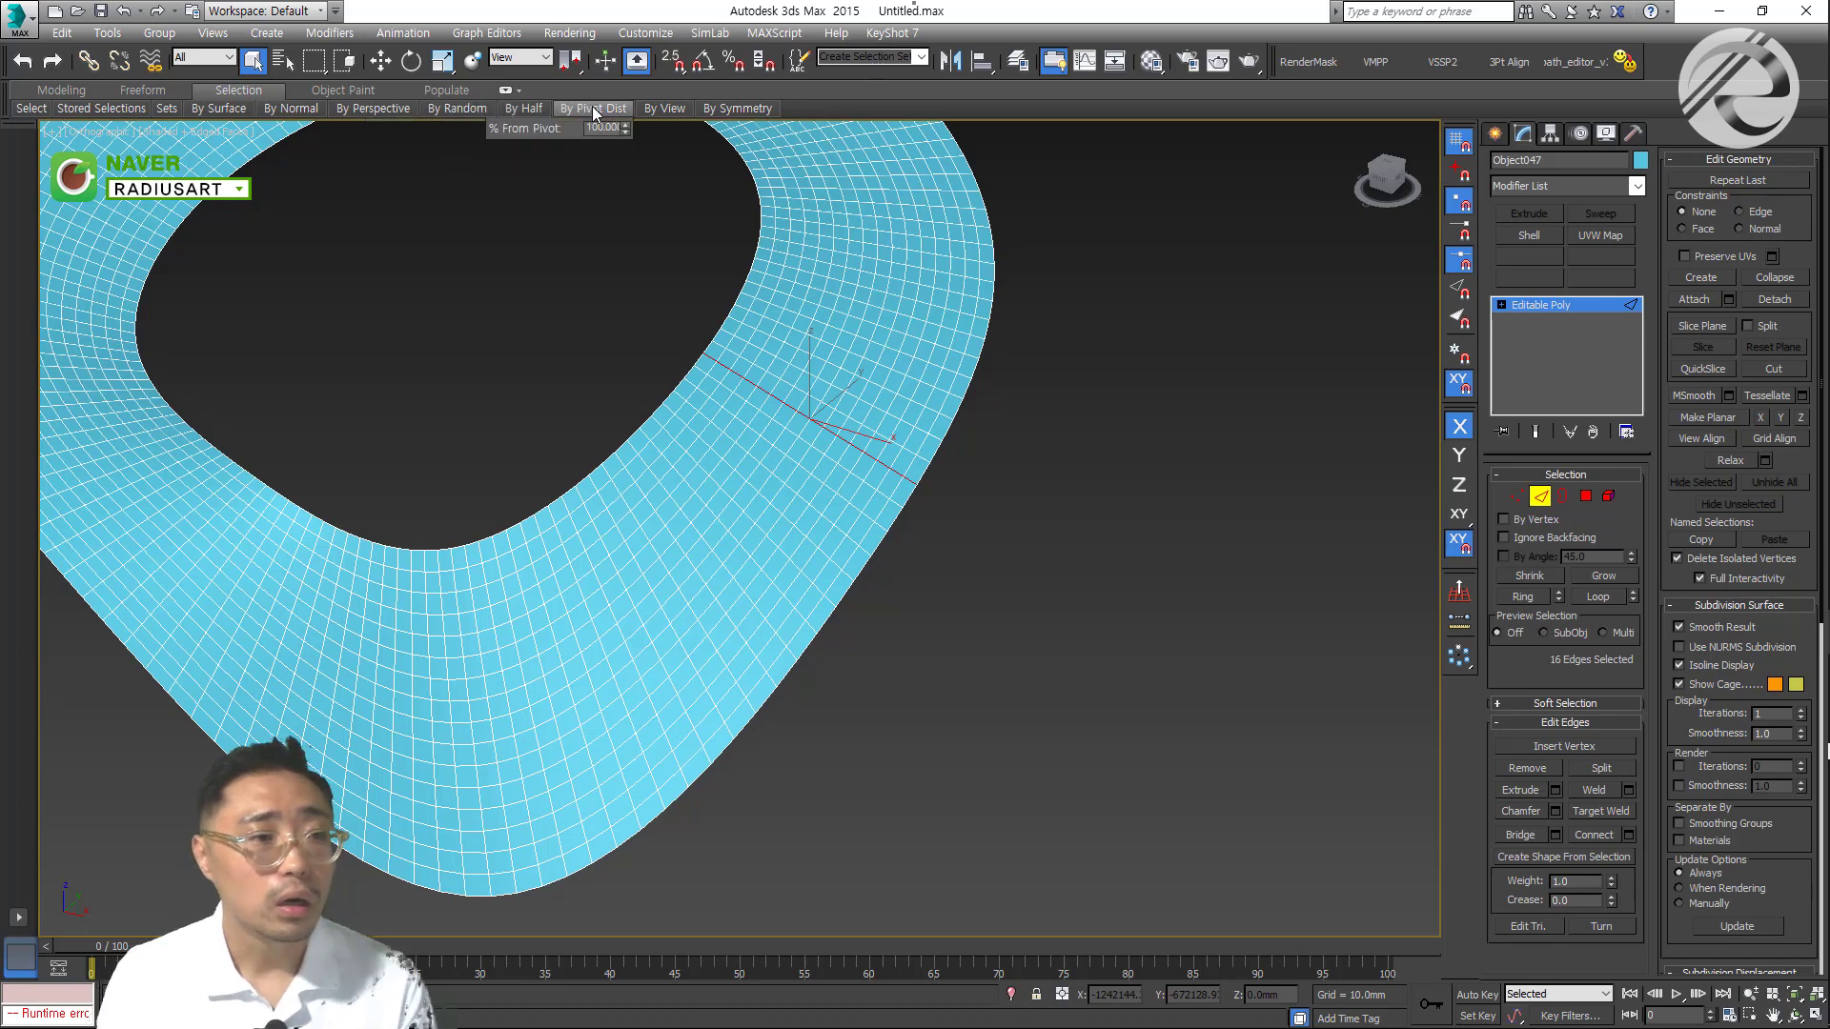
pyautogui.moveTo(324, 124)
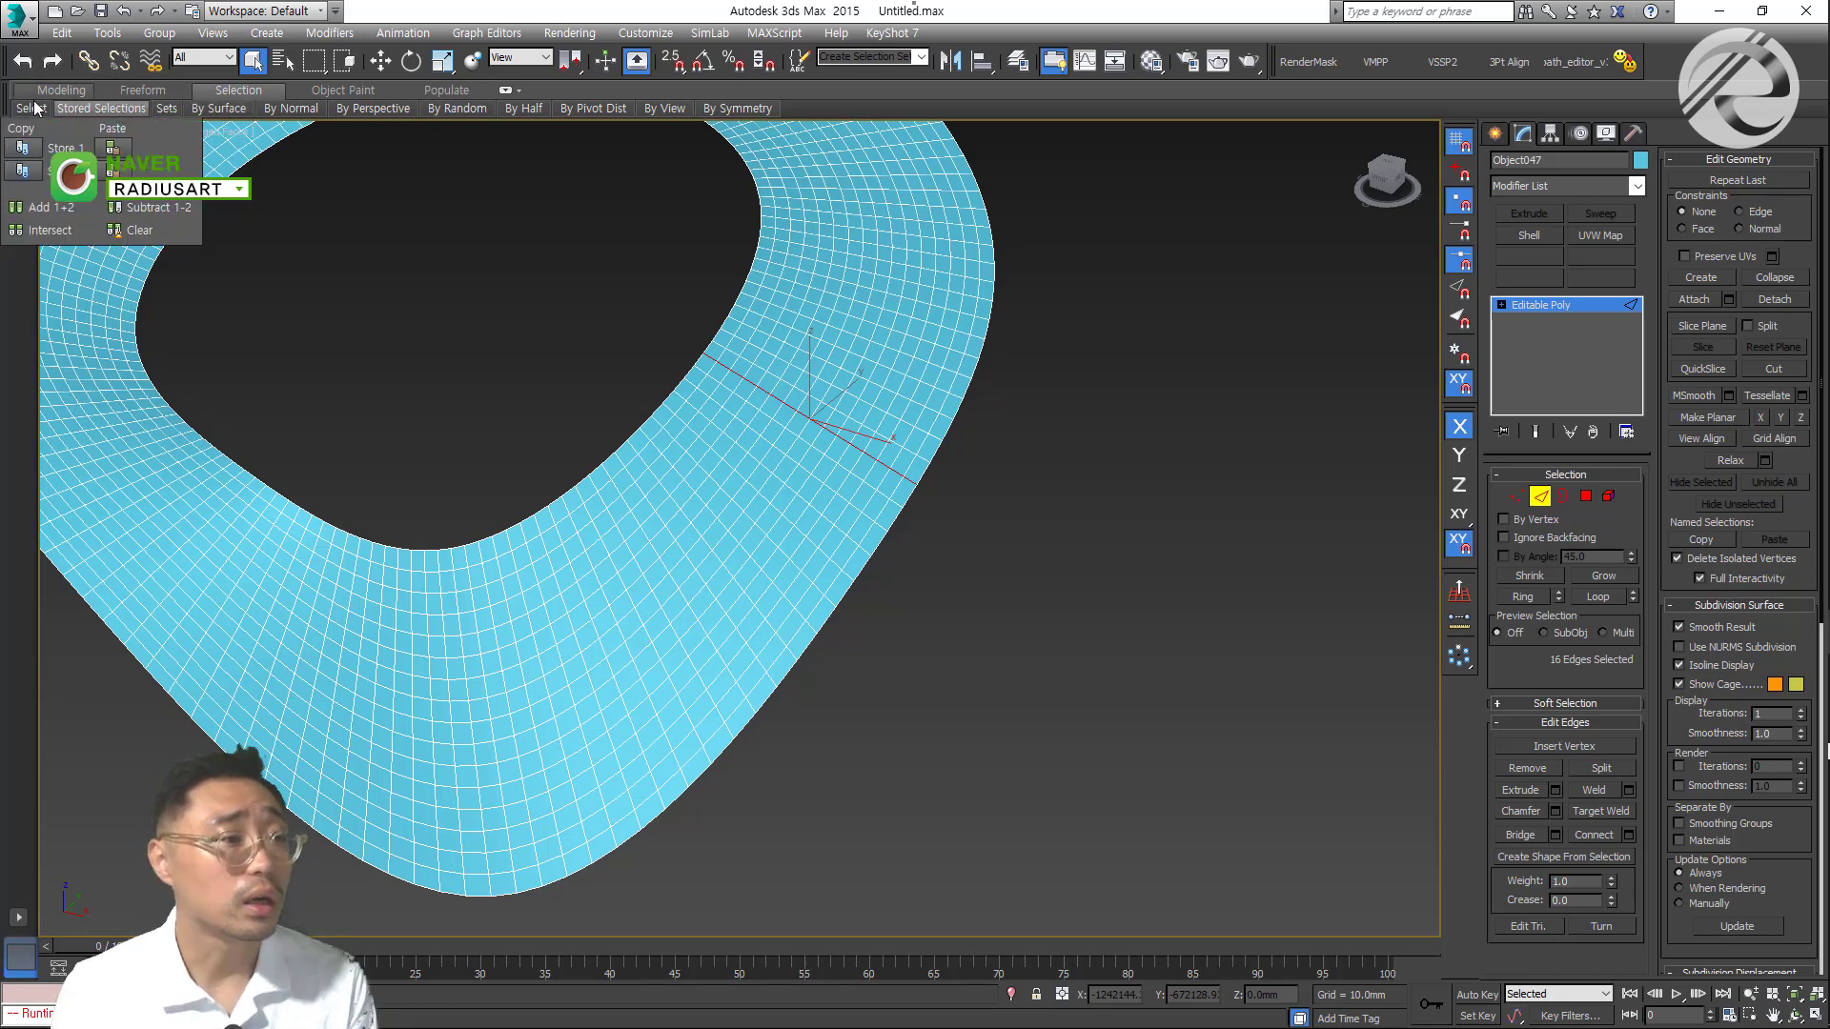
pyautogui.moveTo(34, 111)
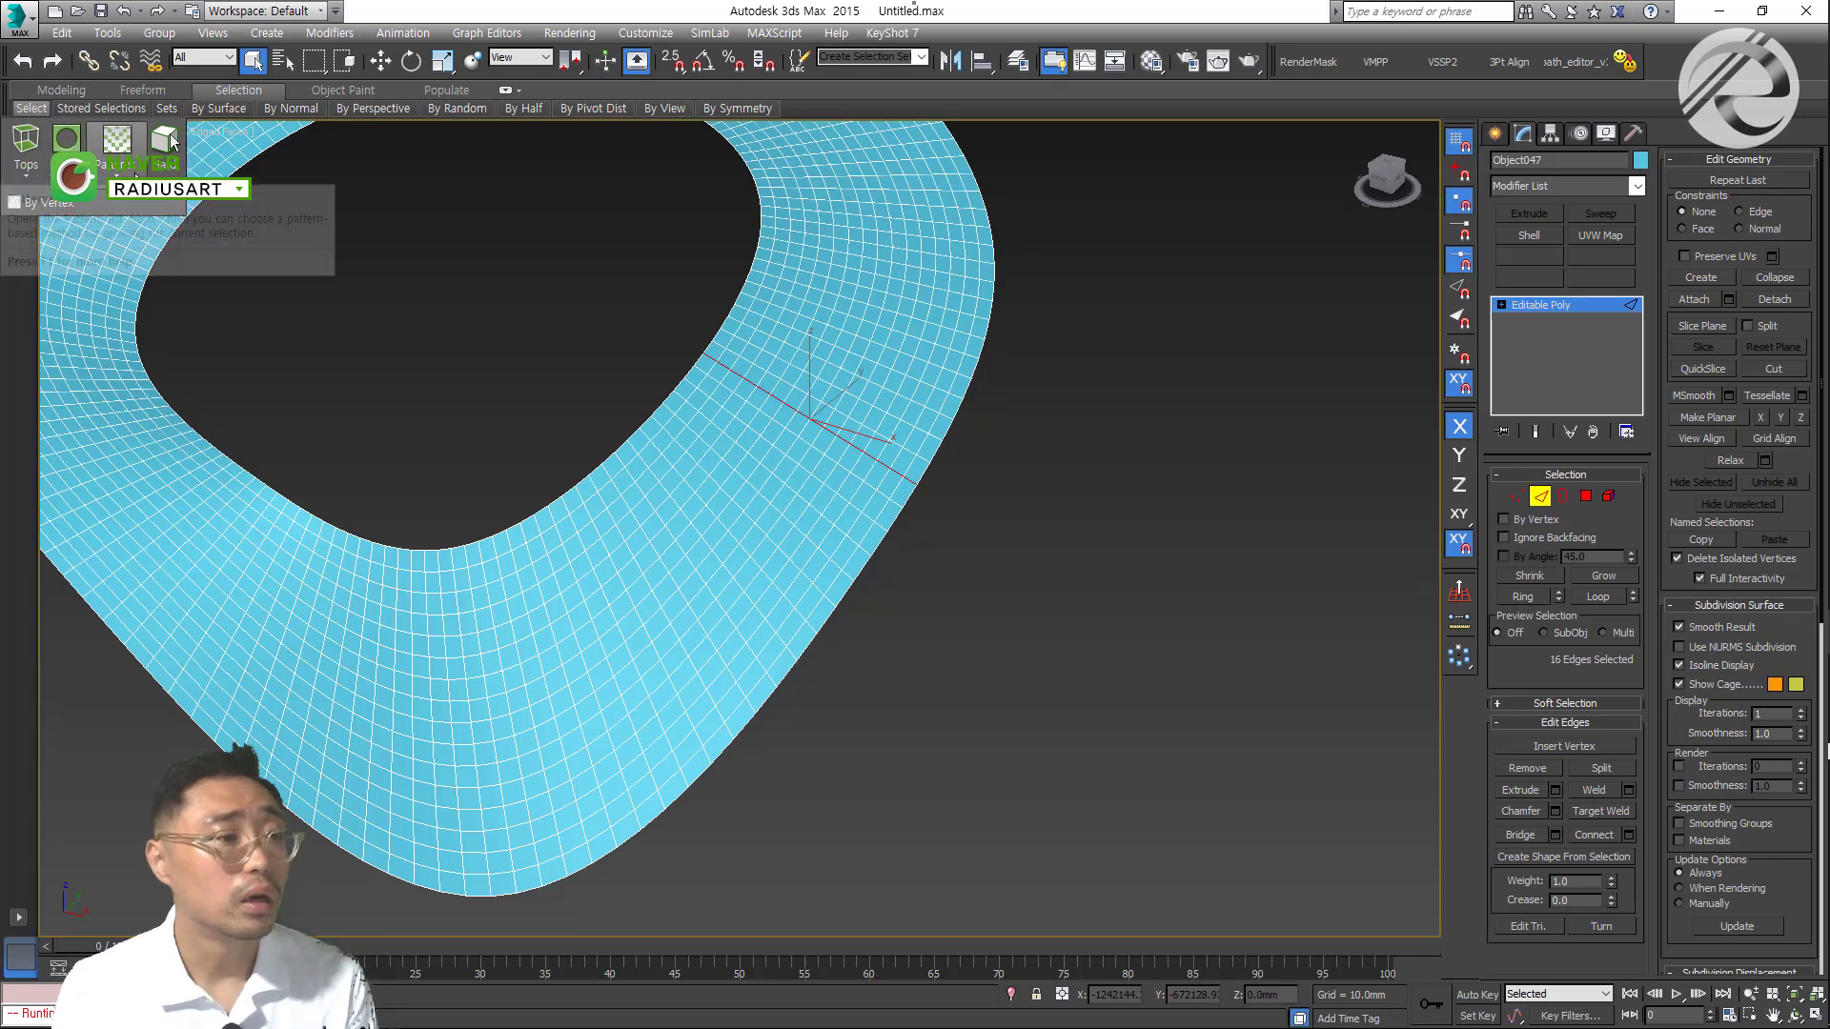
# Try to extend the selected radial edge loop with one of the built-in selection patterns
pyautogui.click(116, 143)
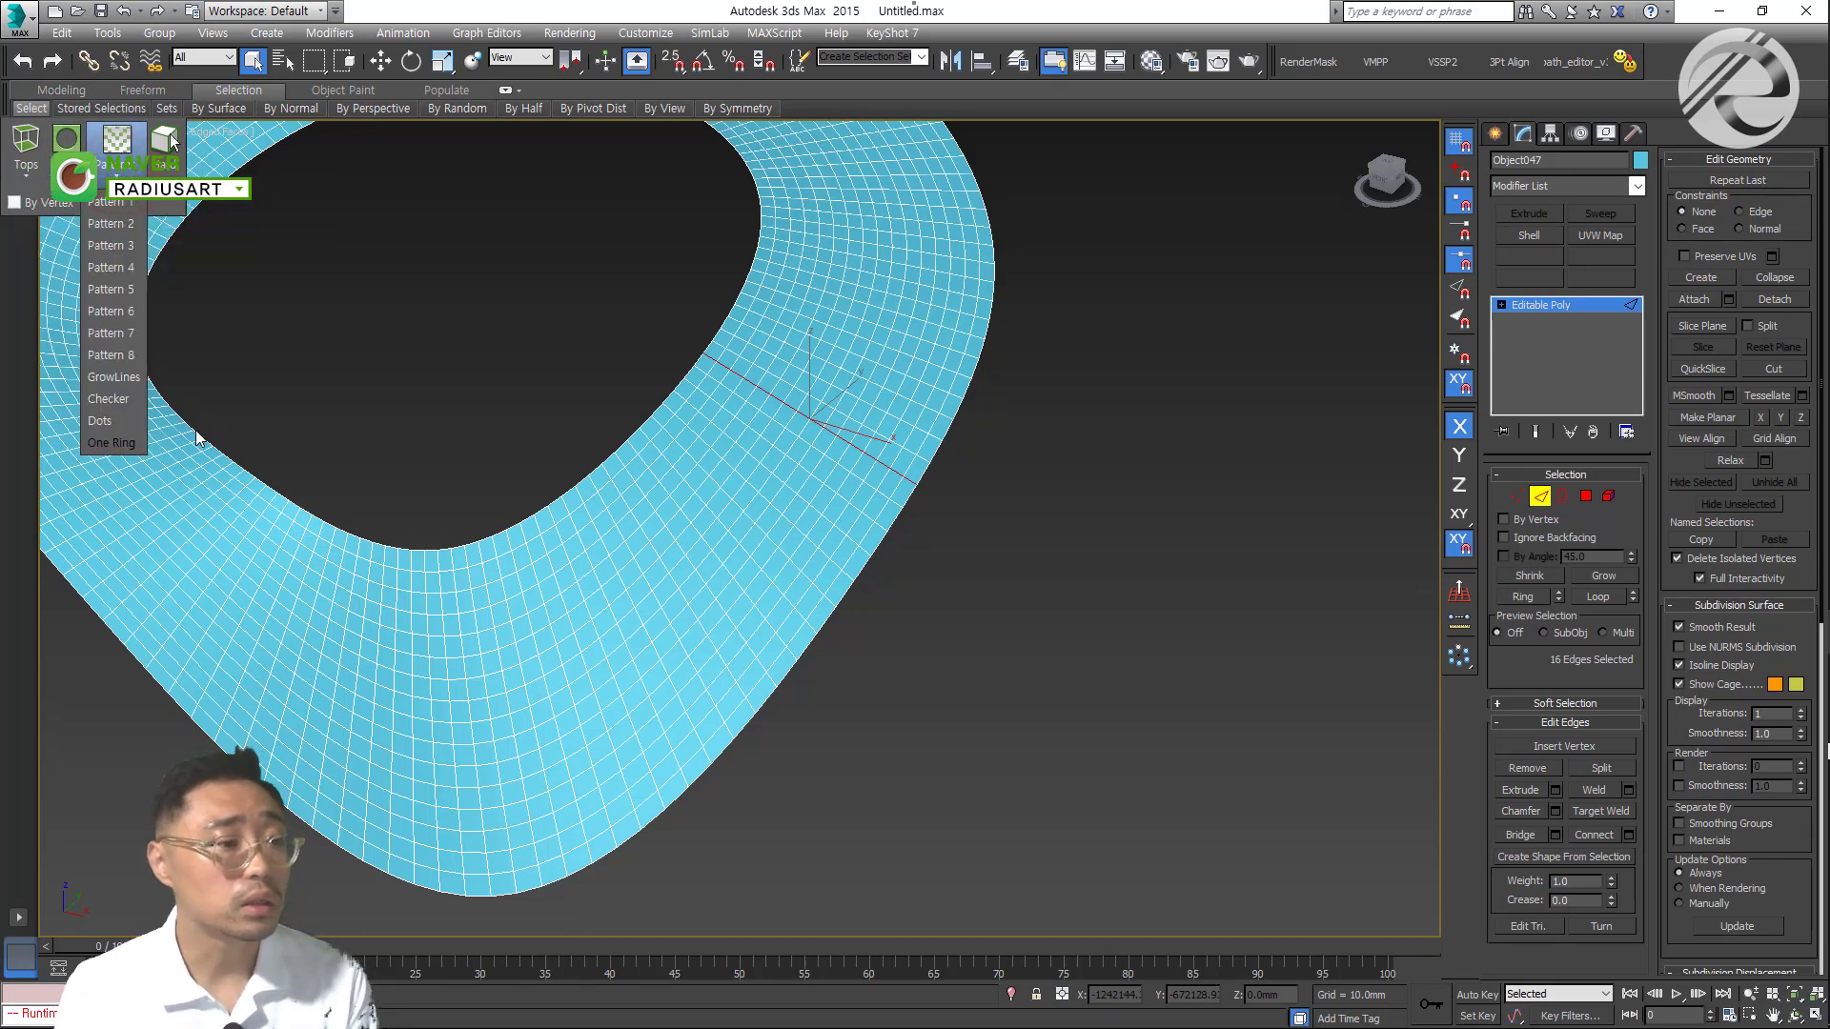
pyautogui.click(125, 429)
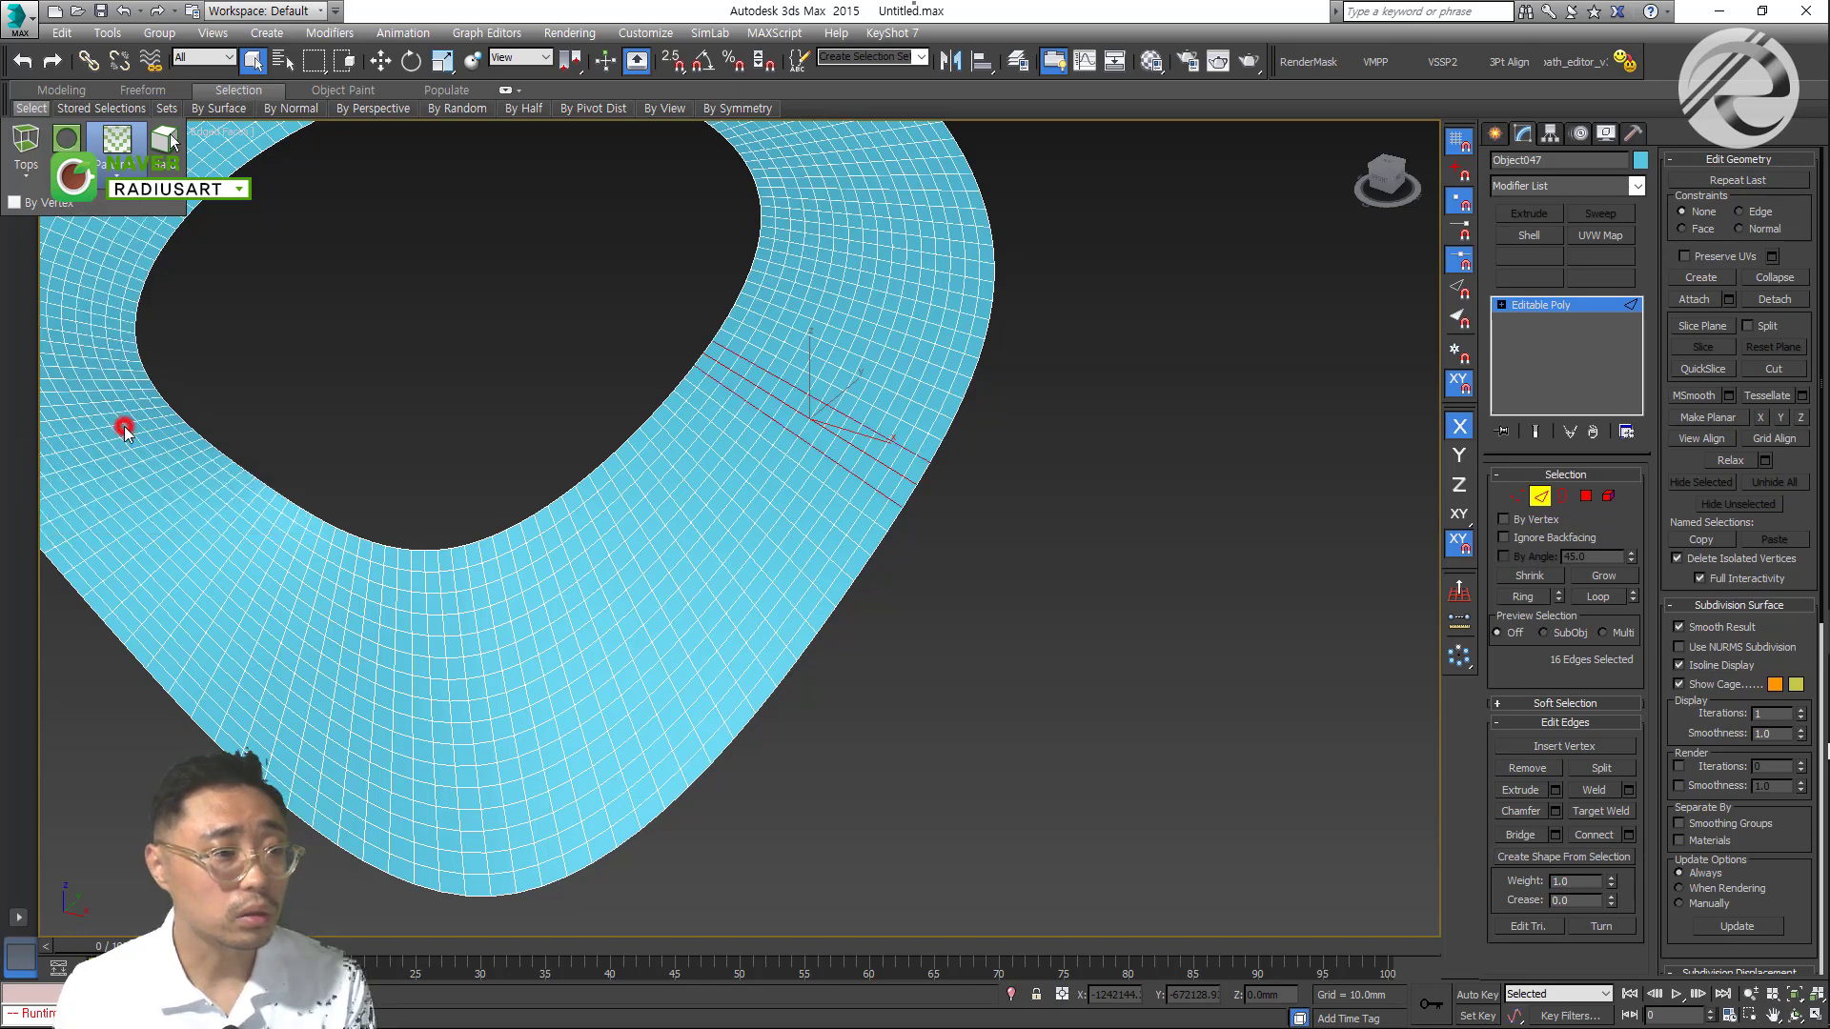
pyautogui.click(131, 92)
pyautogui.click(106, 108)
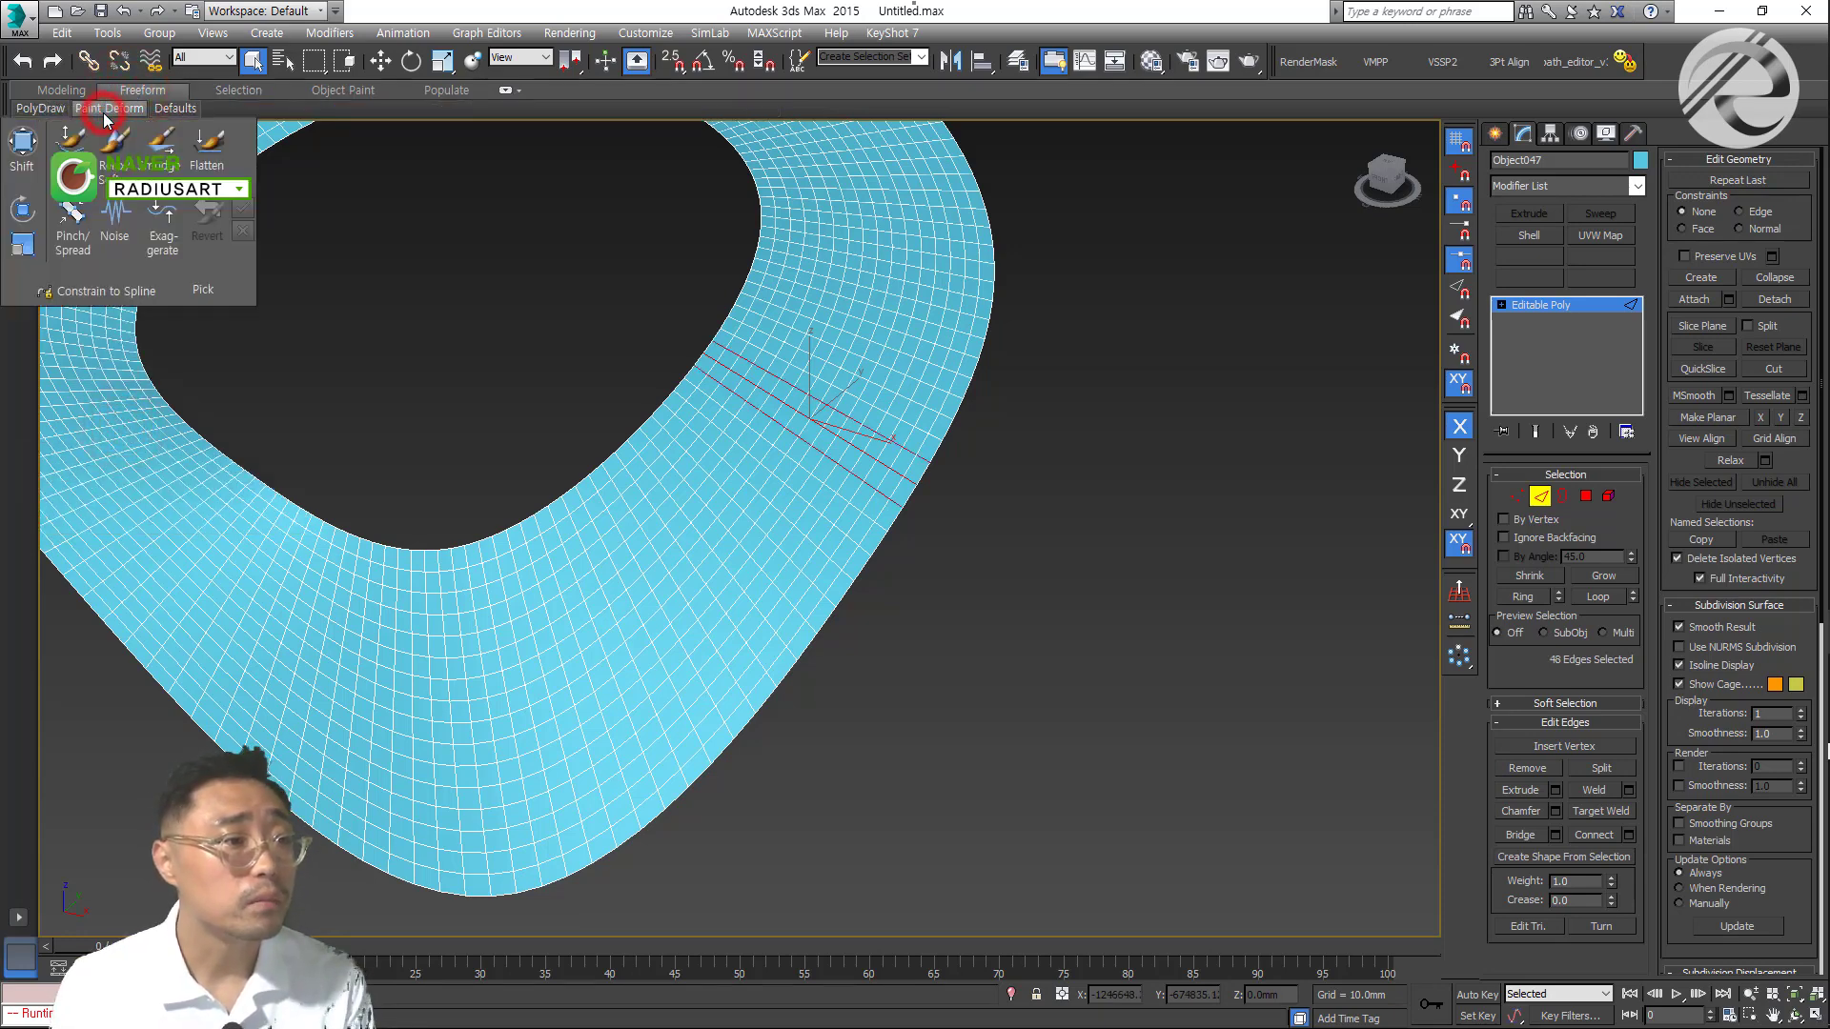
pyautogui.click(46, 109)
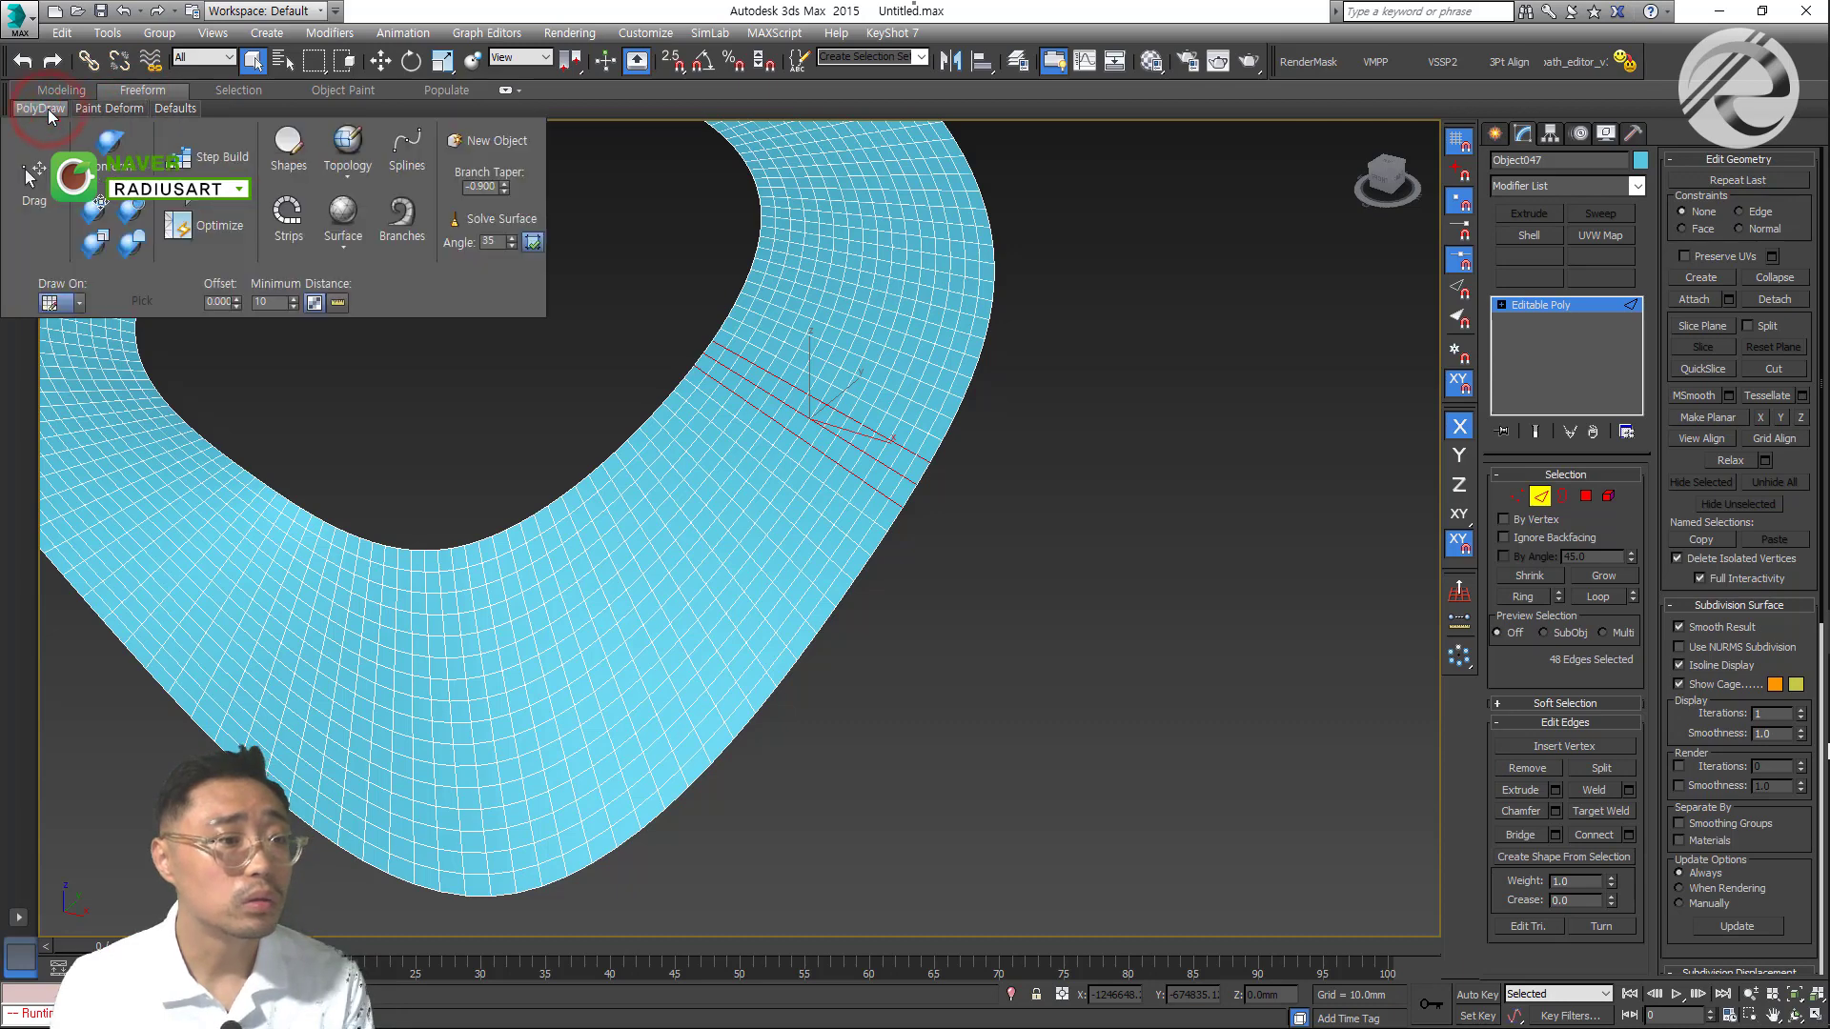
pyautogui.click(103, 108)
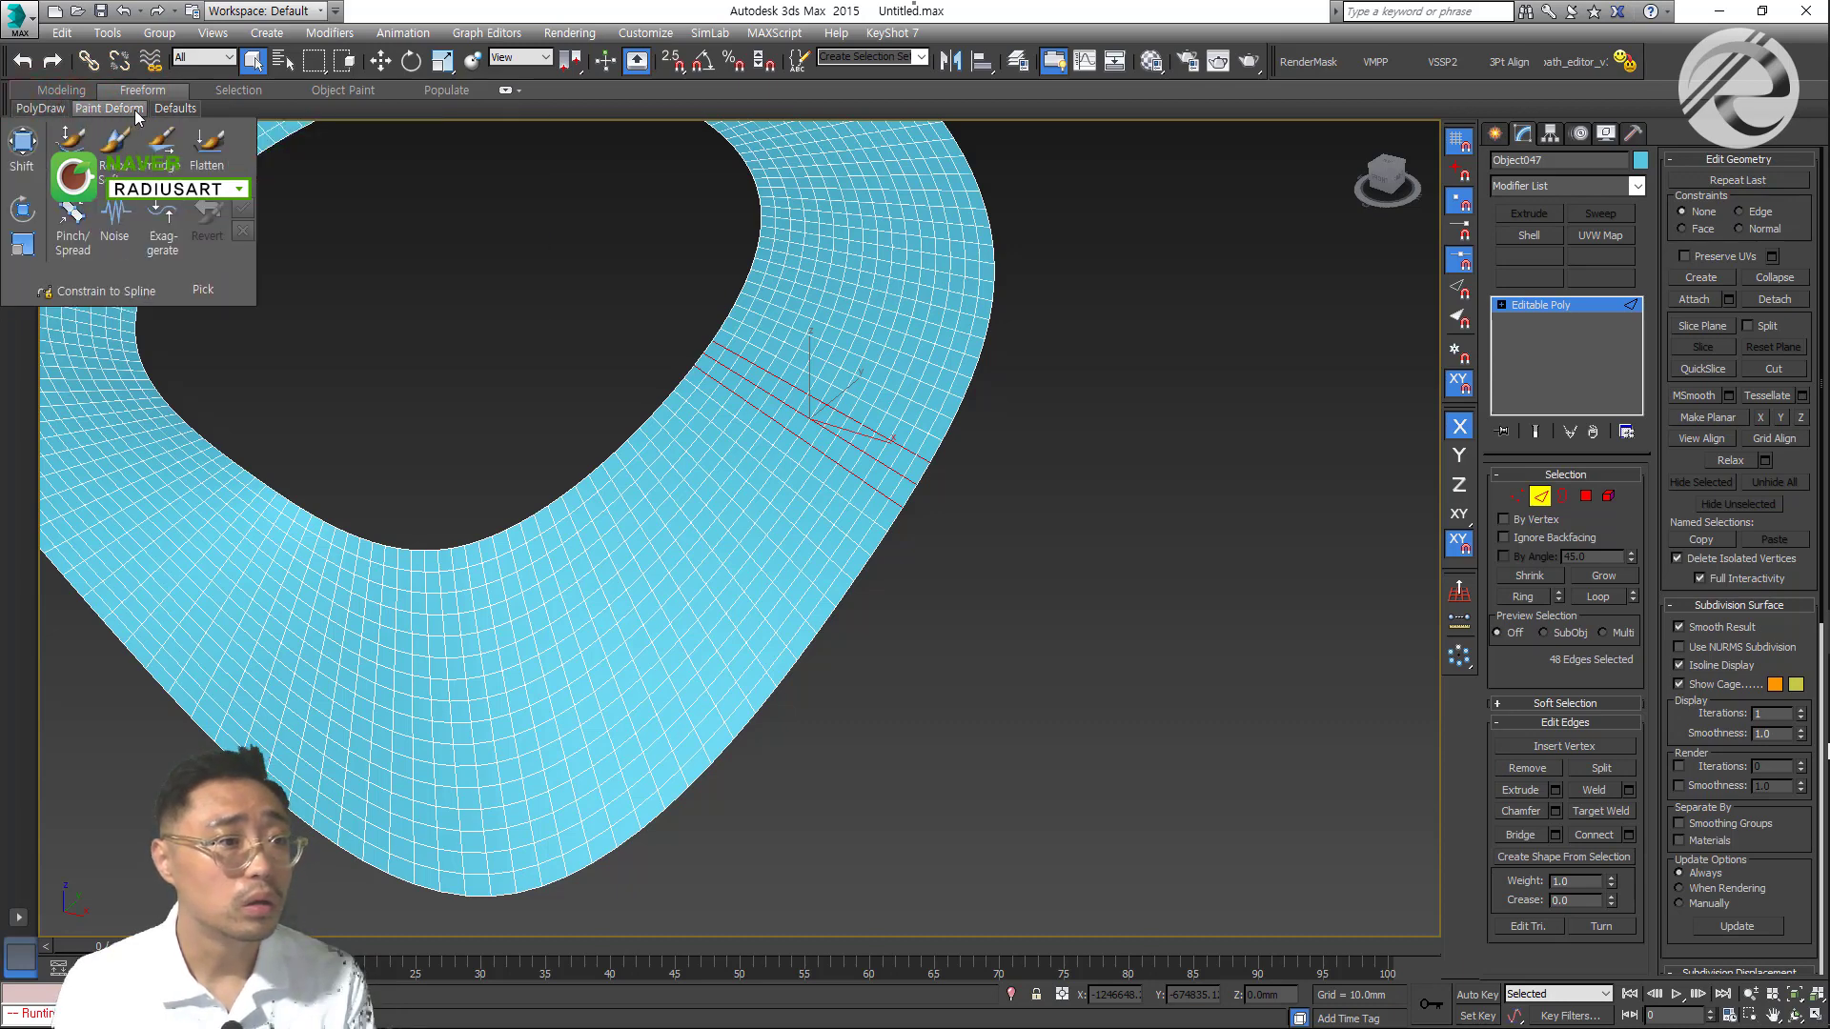
pyautogui.click(62, 92)
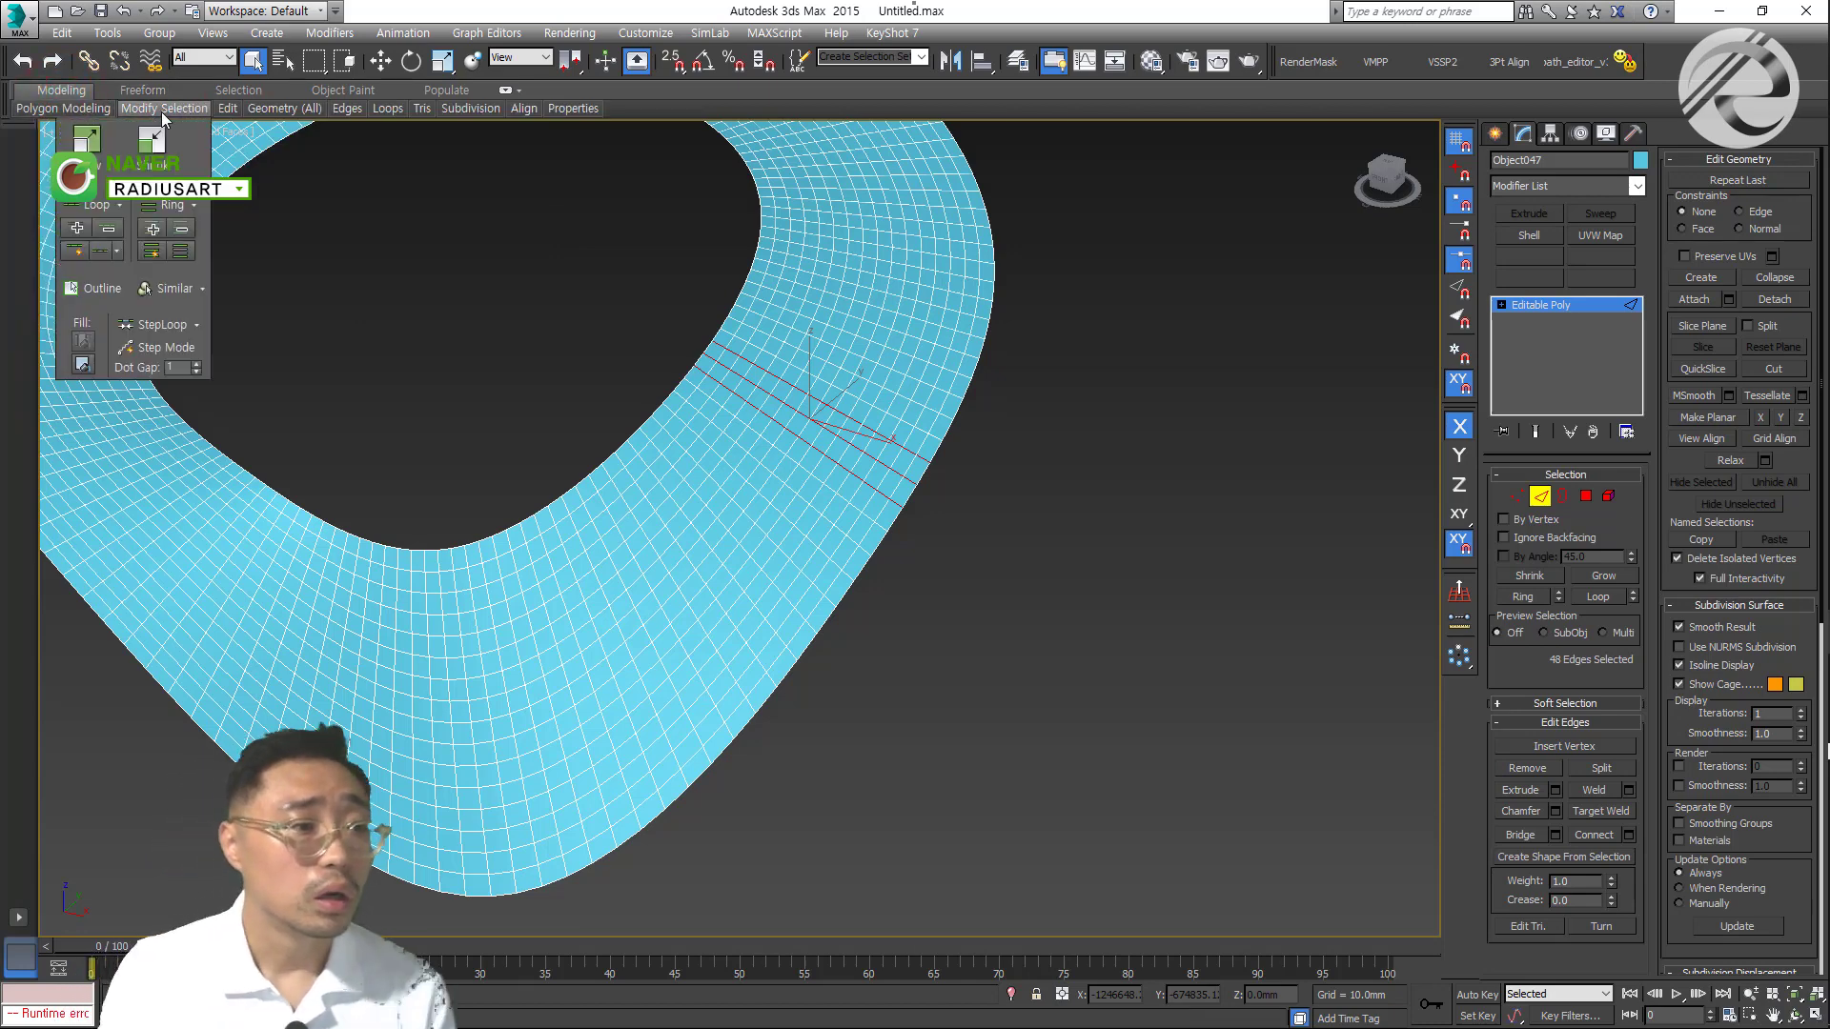
# Reselect a single radial edge loop, set Dot Gap to 4, and extend it around the roof surface with Dot Ring
pyautogui.click(731, 390)
pyautogui.click(1601, 597)
pyautogui.moveTo(142, 116)
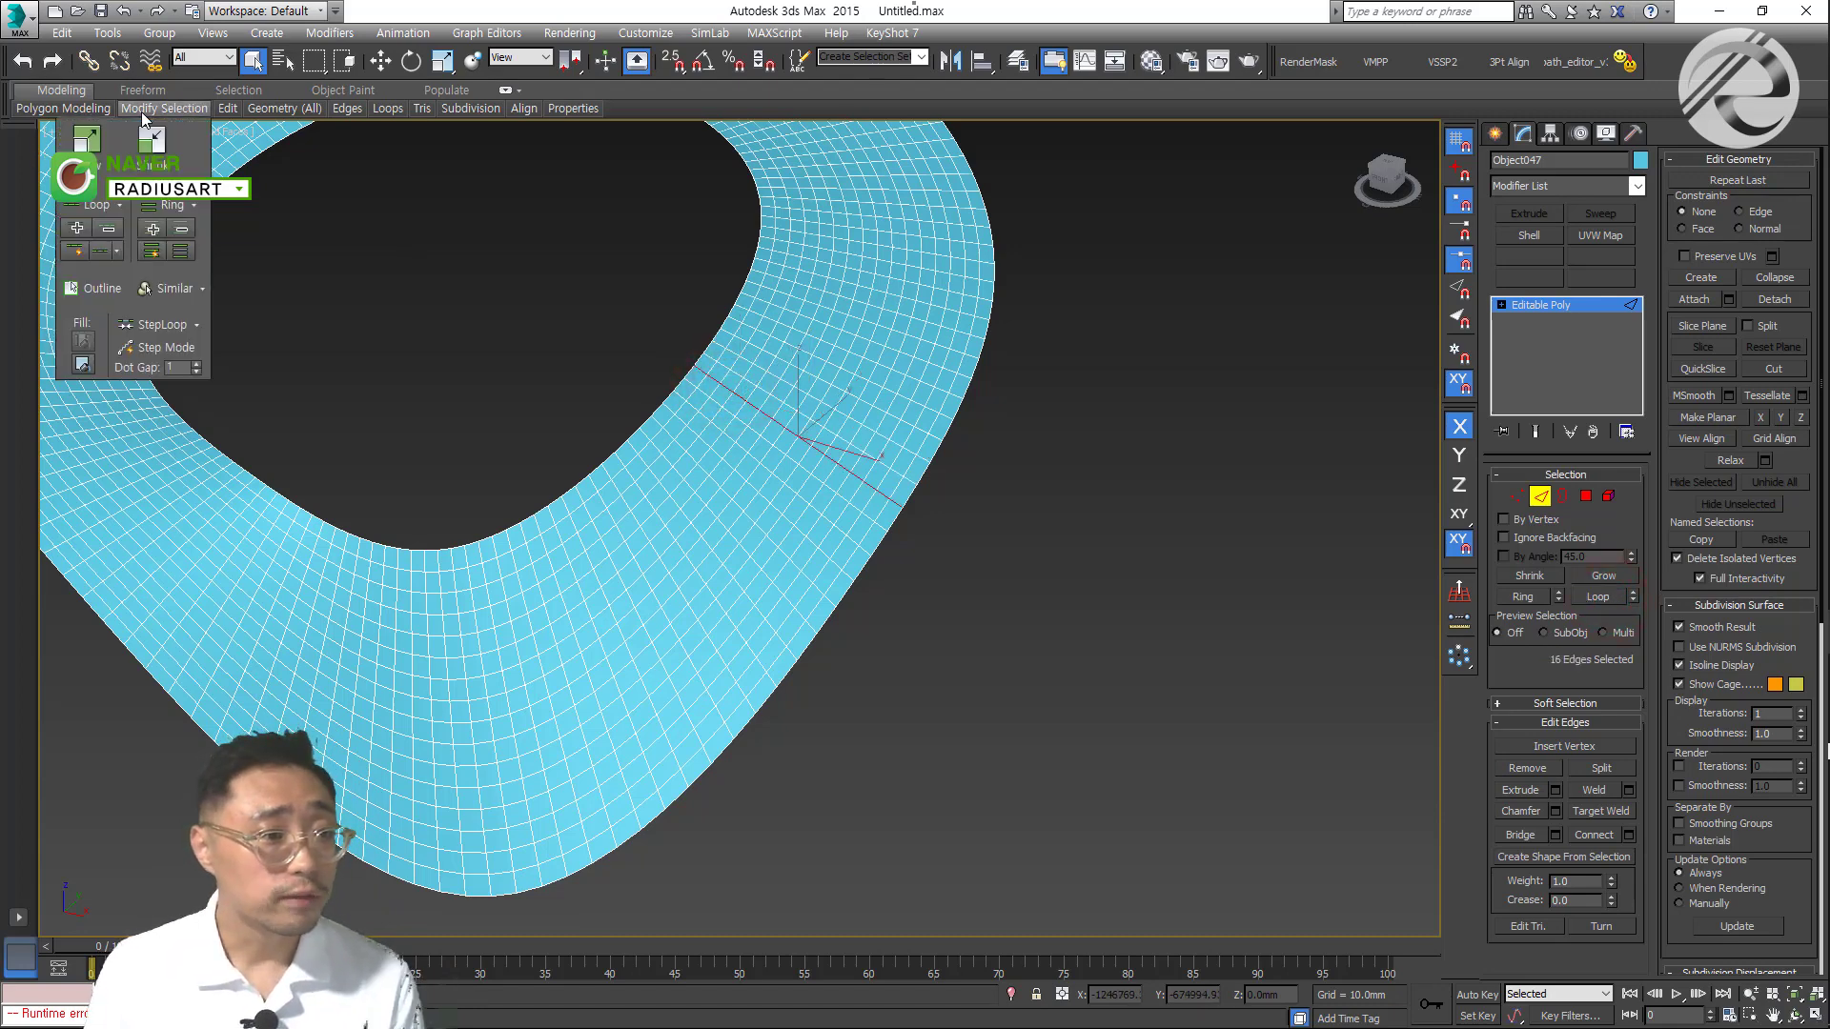
pyautogui.click(196, 364)
pyautogui.click(196, 364)
pyautogui.click(196, 364)
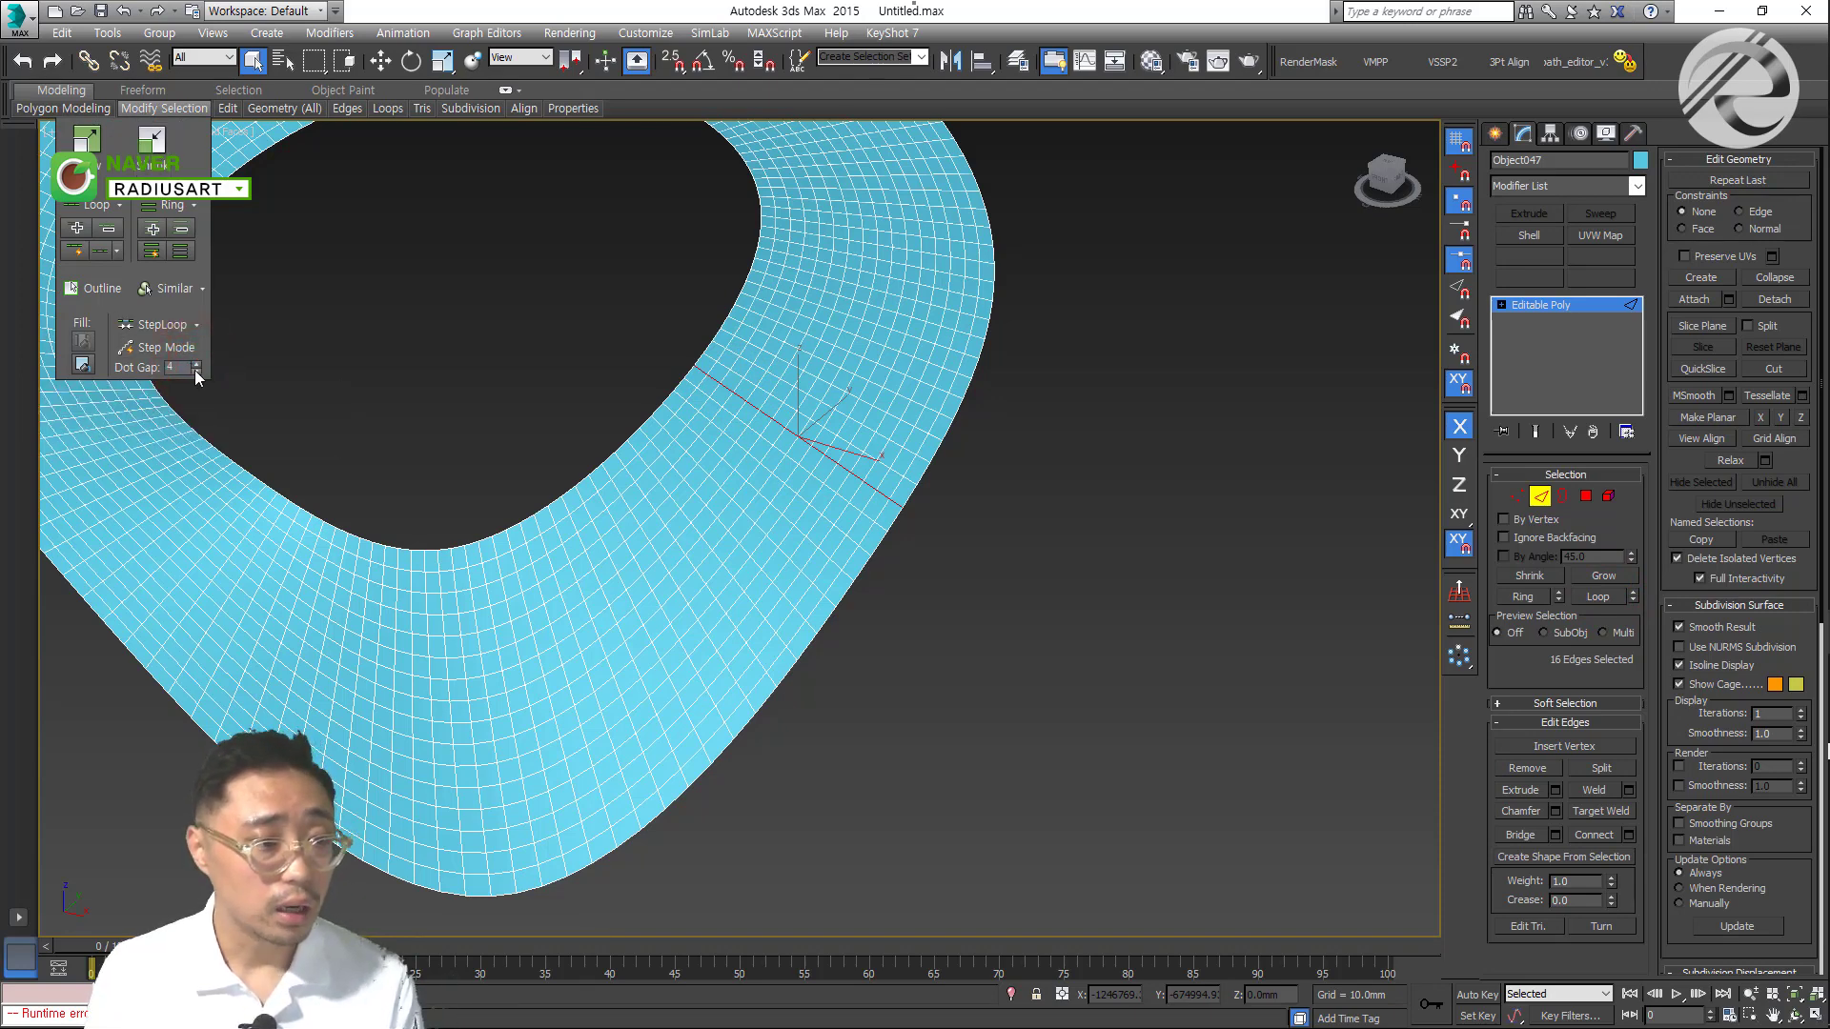
pyautogui.click(178, 255)
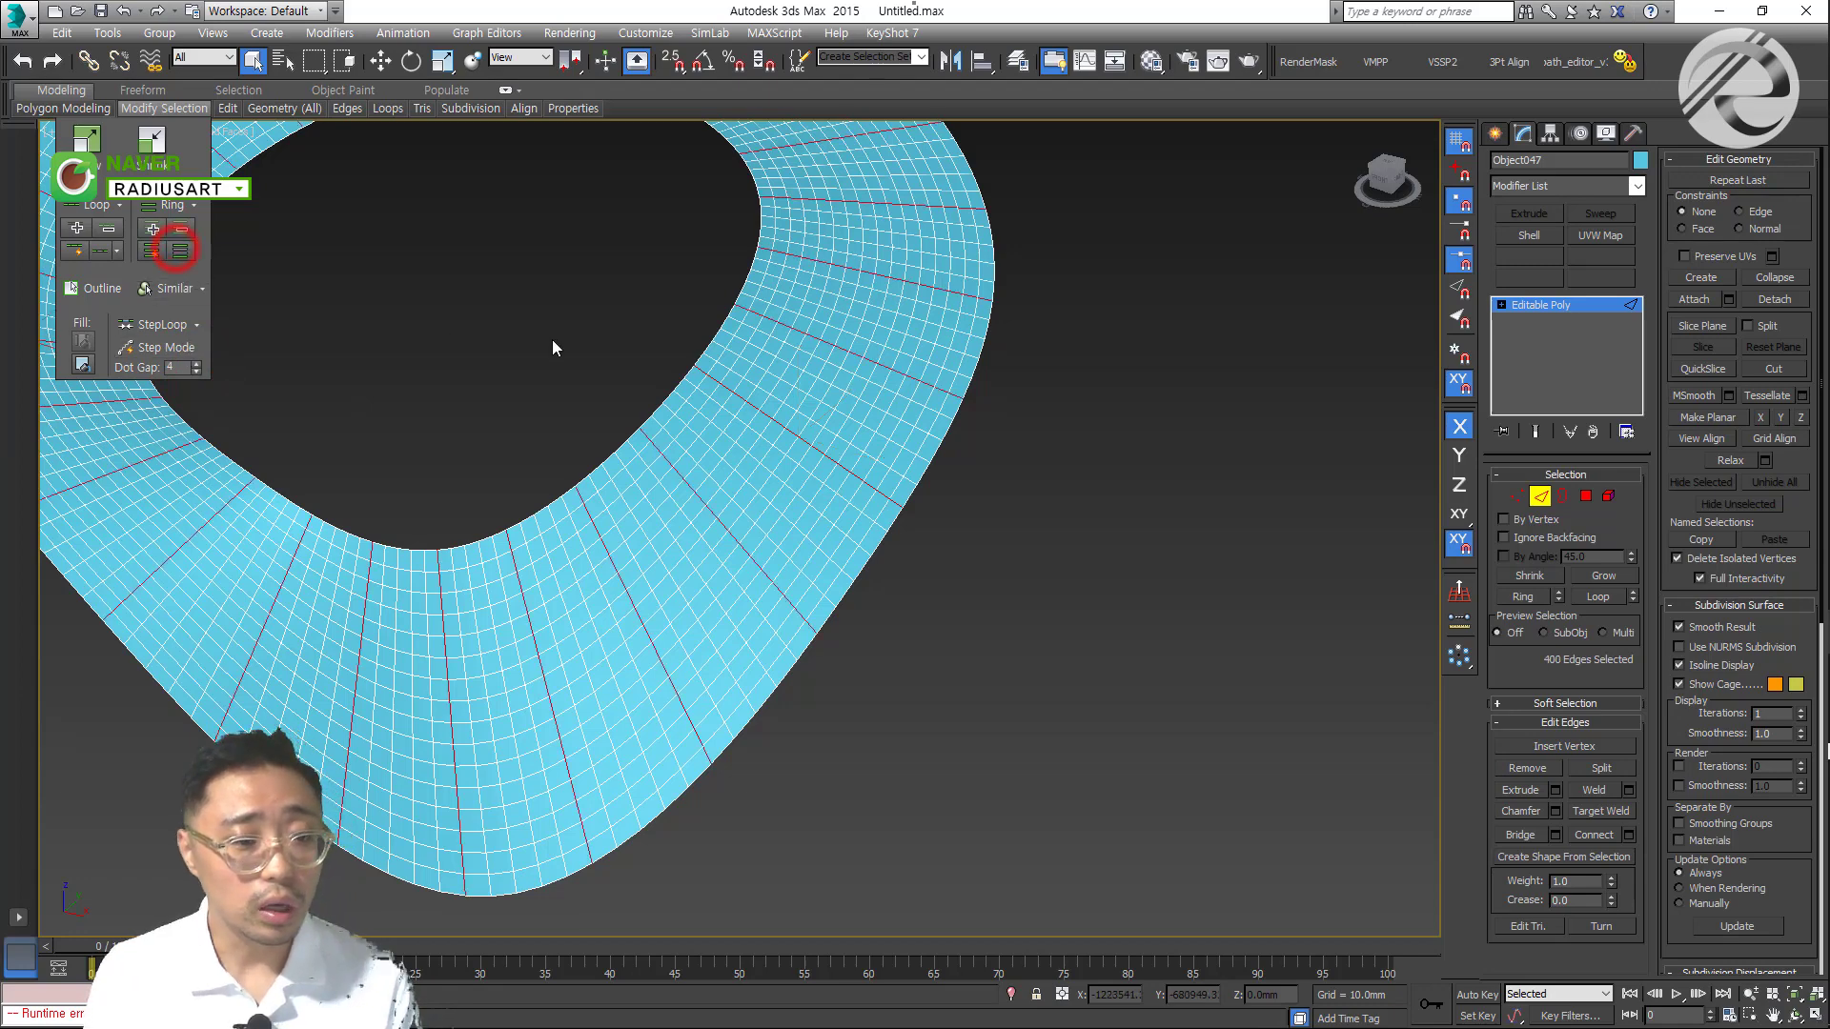
# Create a shape of Linear type from the spaced radial edges of the roof surface
pyautogui.scroll(-4, 555, 343)
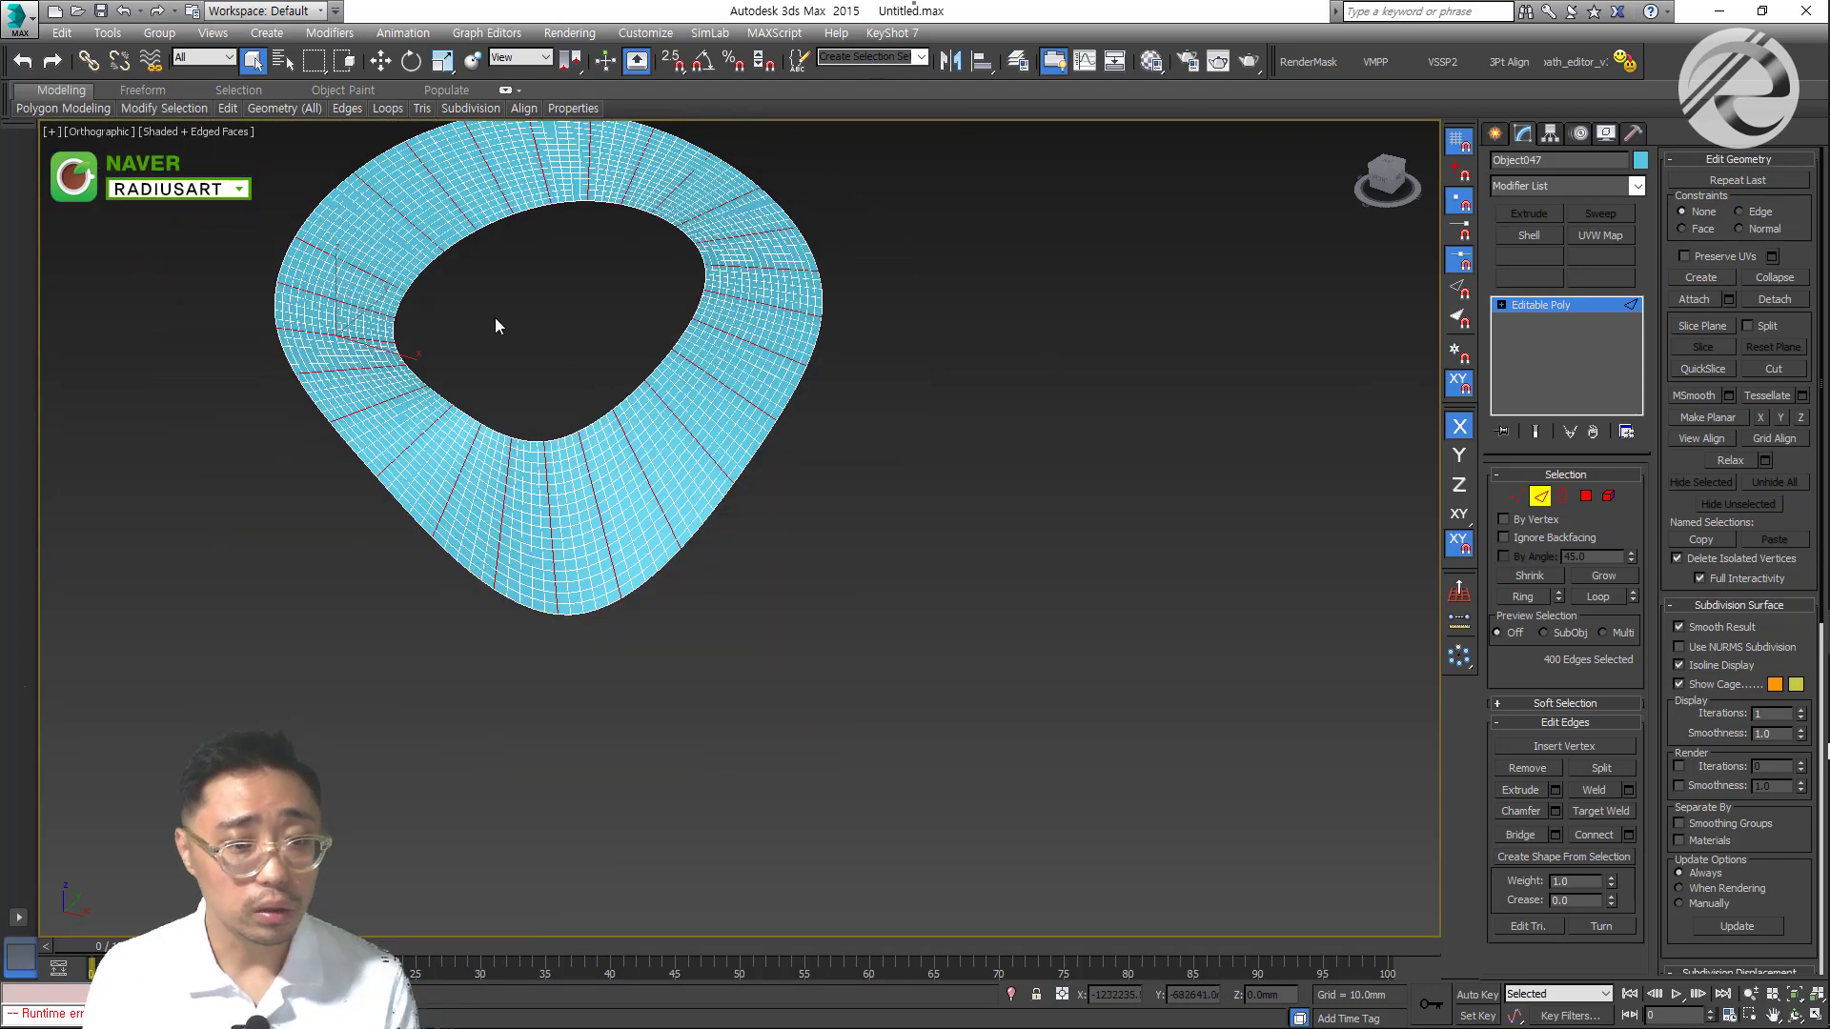
pyautogui.scroll(-2, 494, 318)
pyautogui.click(1552, 858)
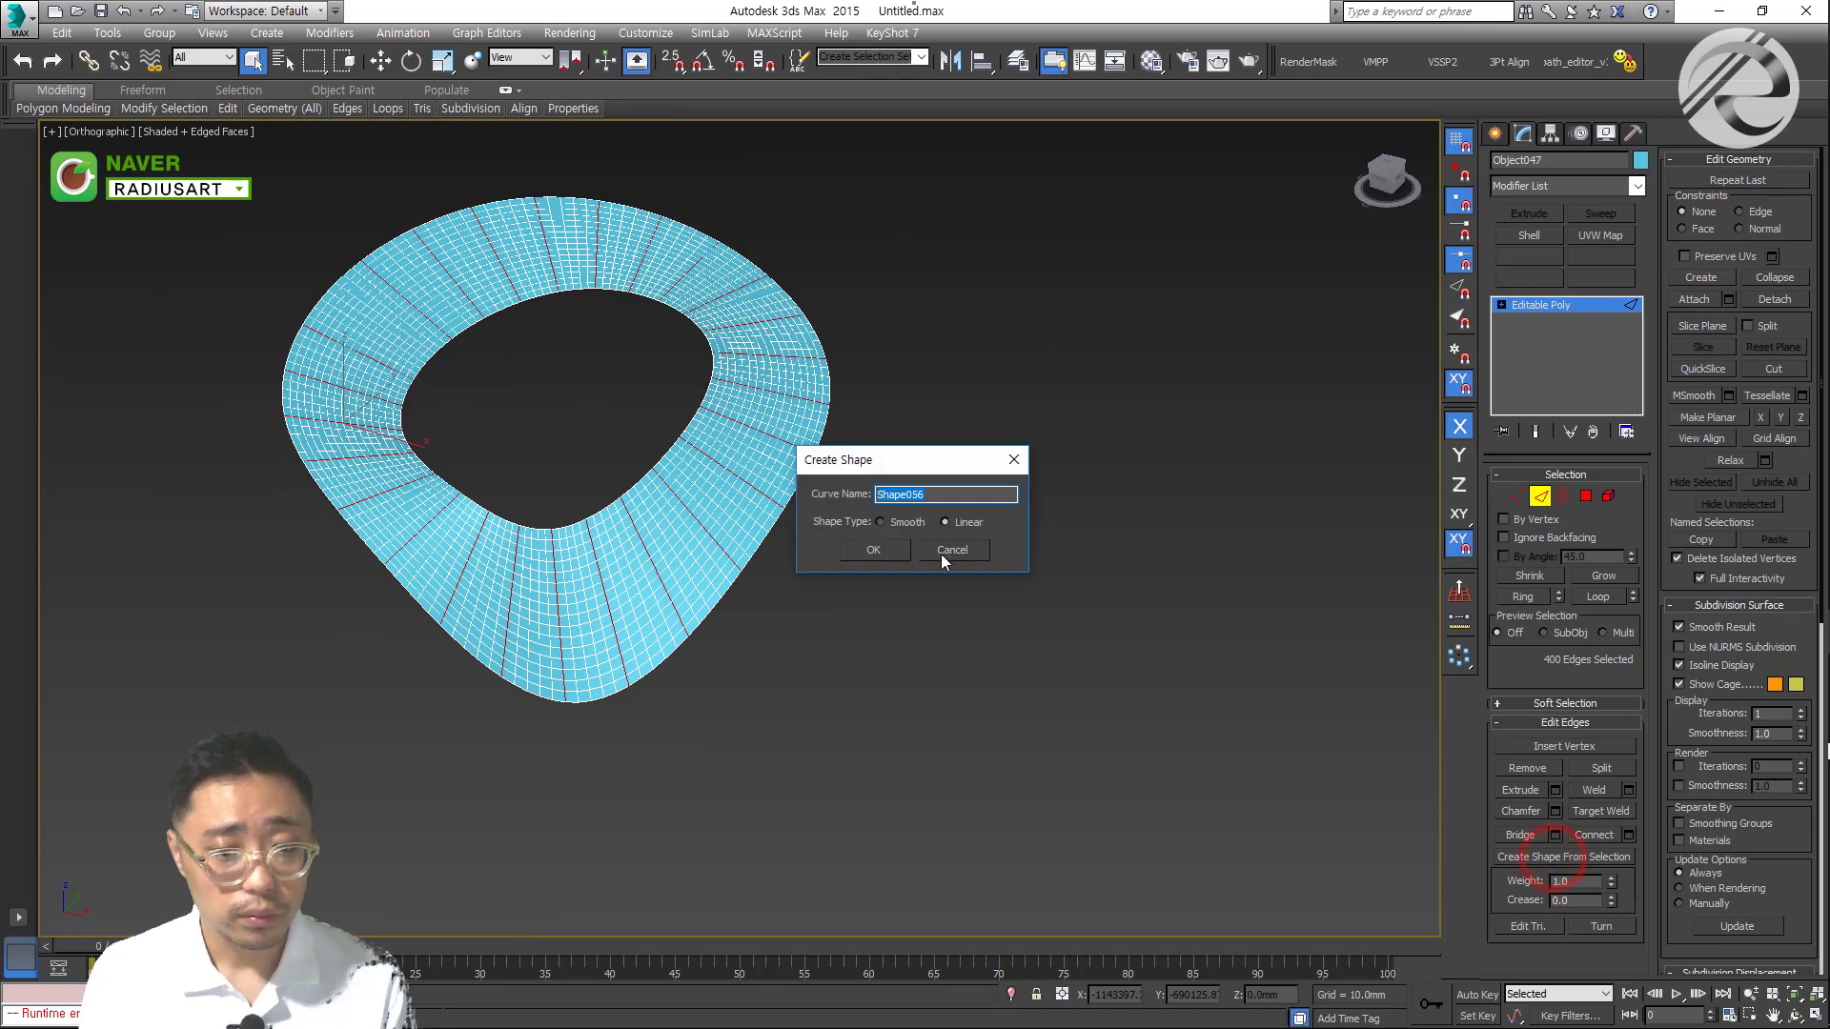
pyautogui.click(898, 552)
# Leave edge editing, hide the roof surface, and select the spaced radial shape extracted from it
pyautogui.click(1494, 134)
pyautogui.click(1176, 416)
pyautogui.scroll(5, 744, 396)
pyautogui.click(727, 412)
pyautogui.hotkey('ctrl', '1')
pyautogui.scroll(-3, 763, 481)
pyautogui.moveTo(817, 541); pyautogui.dragTo(477, 353)
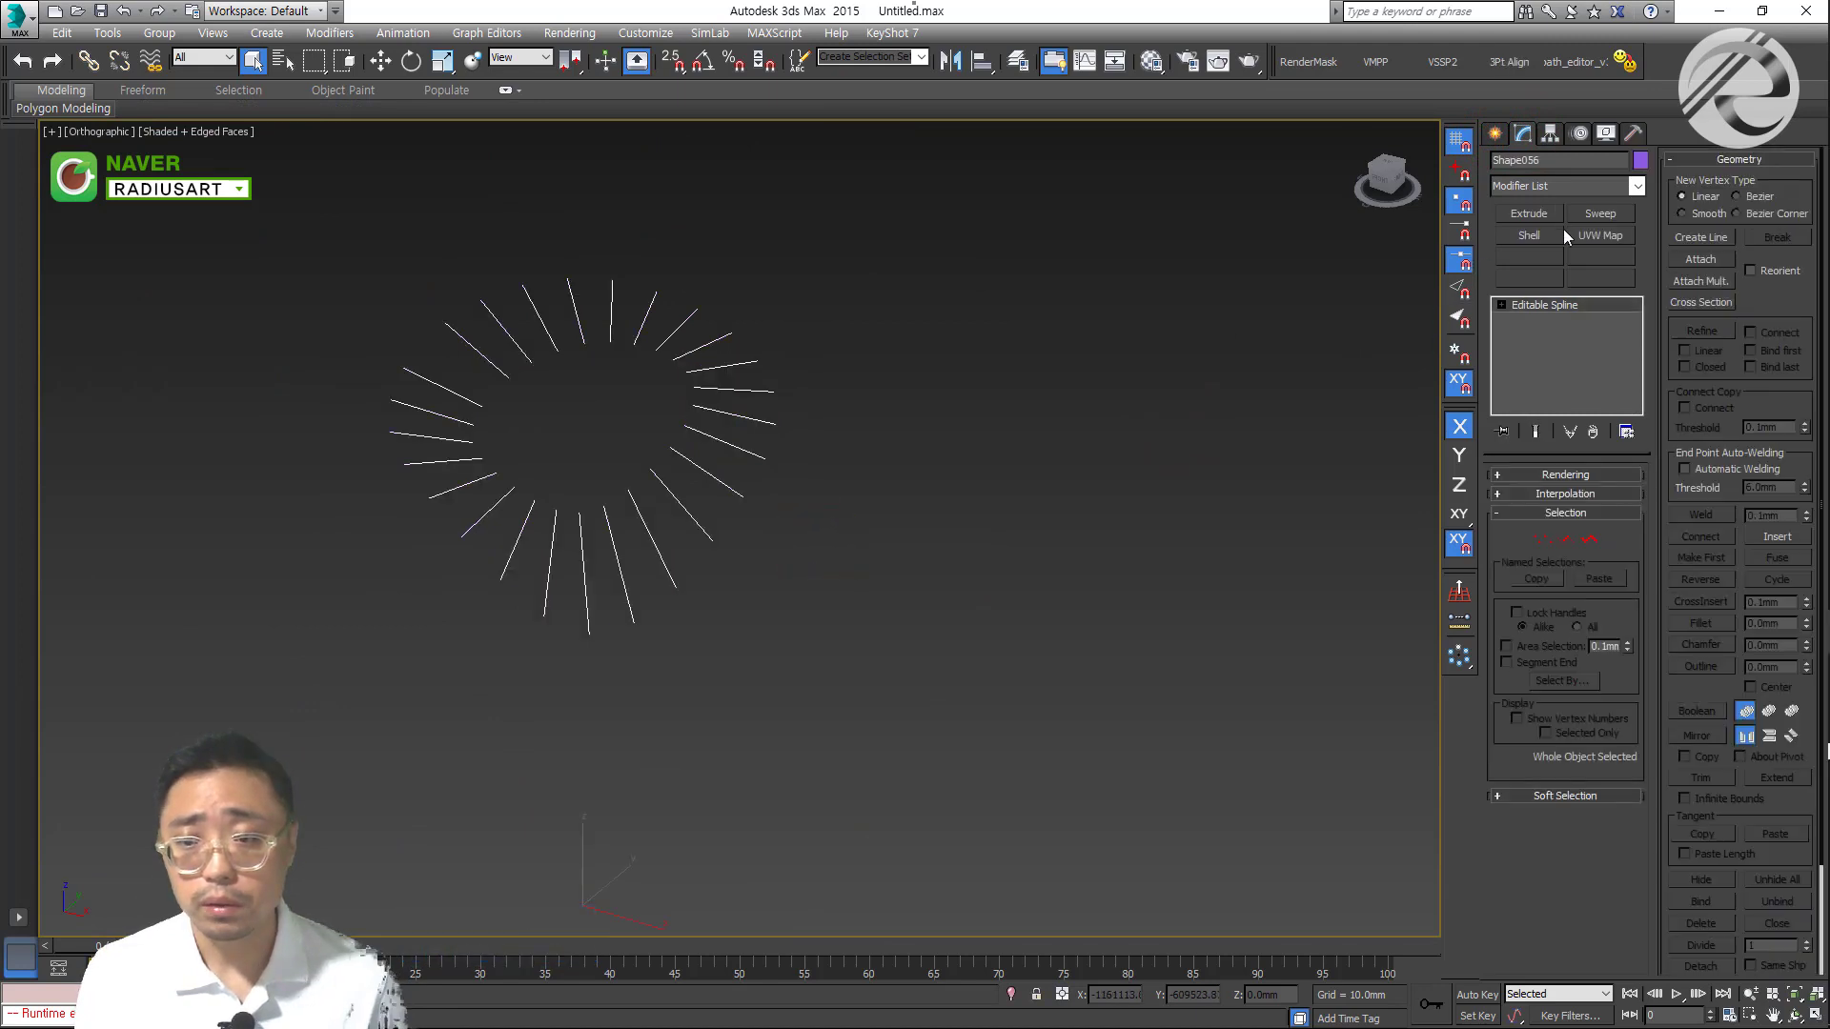
# Apply a Sweep modifier to the spaced radial curves with the built-in Bar section, 50 mm long and 200 mm wide
pyautogui.click(1593, 213)
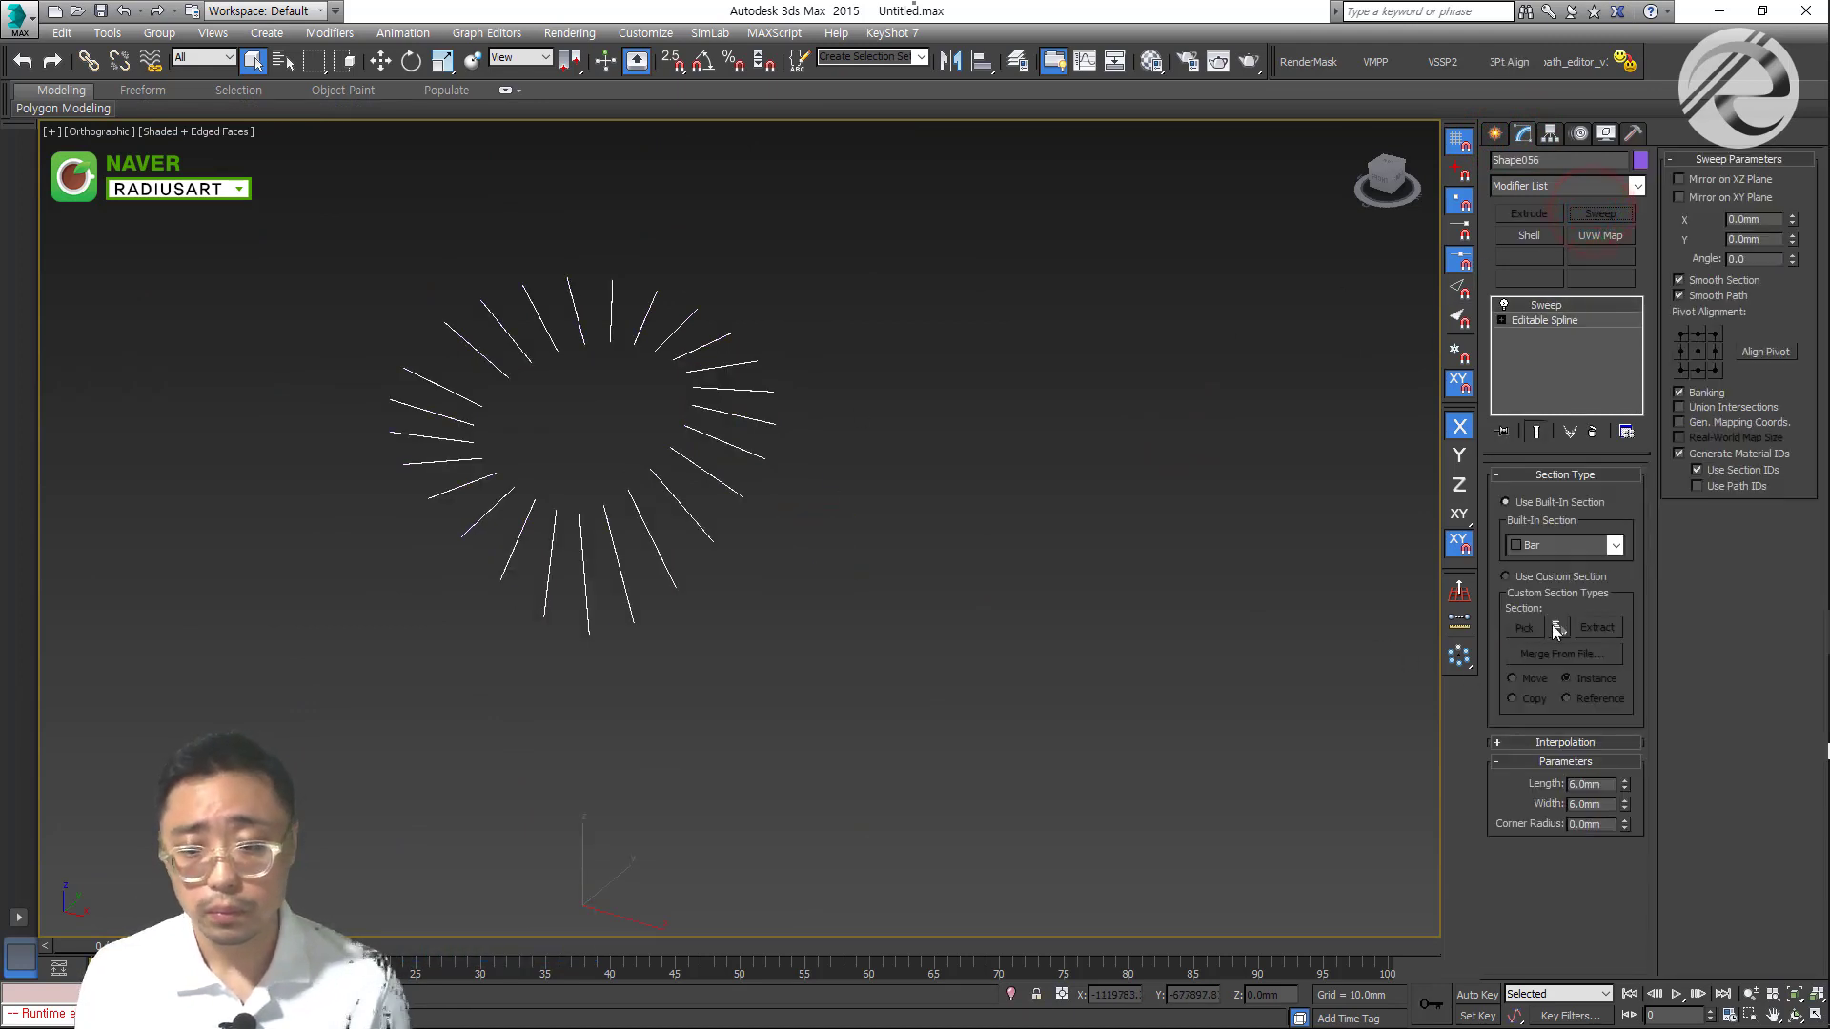
pyautogui.click(1579, 783)
pyautogui.write('50')
pyautogui.press('Tab')
pyautogui.write('200.0')
pyautogui.press('BackSpace')
pyautogui.press('Return')
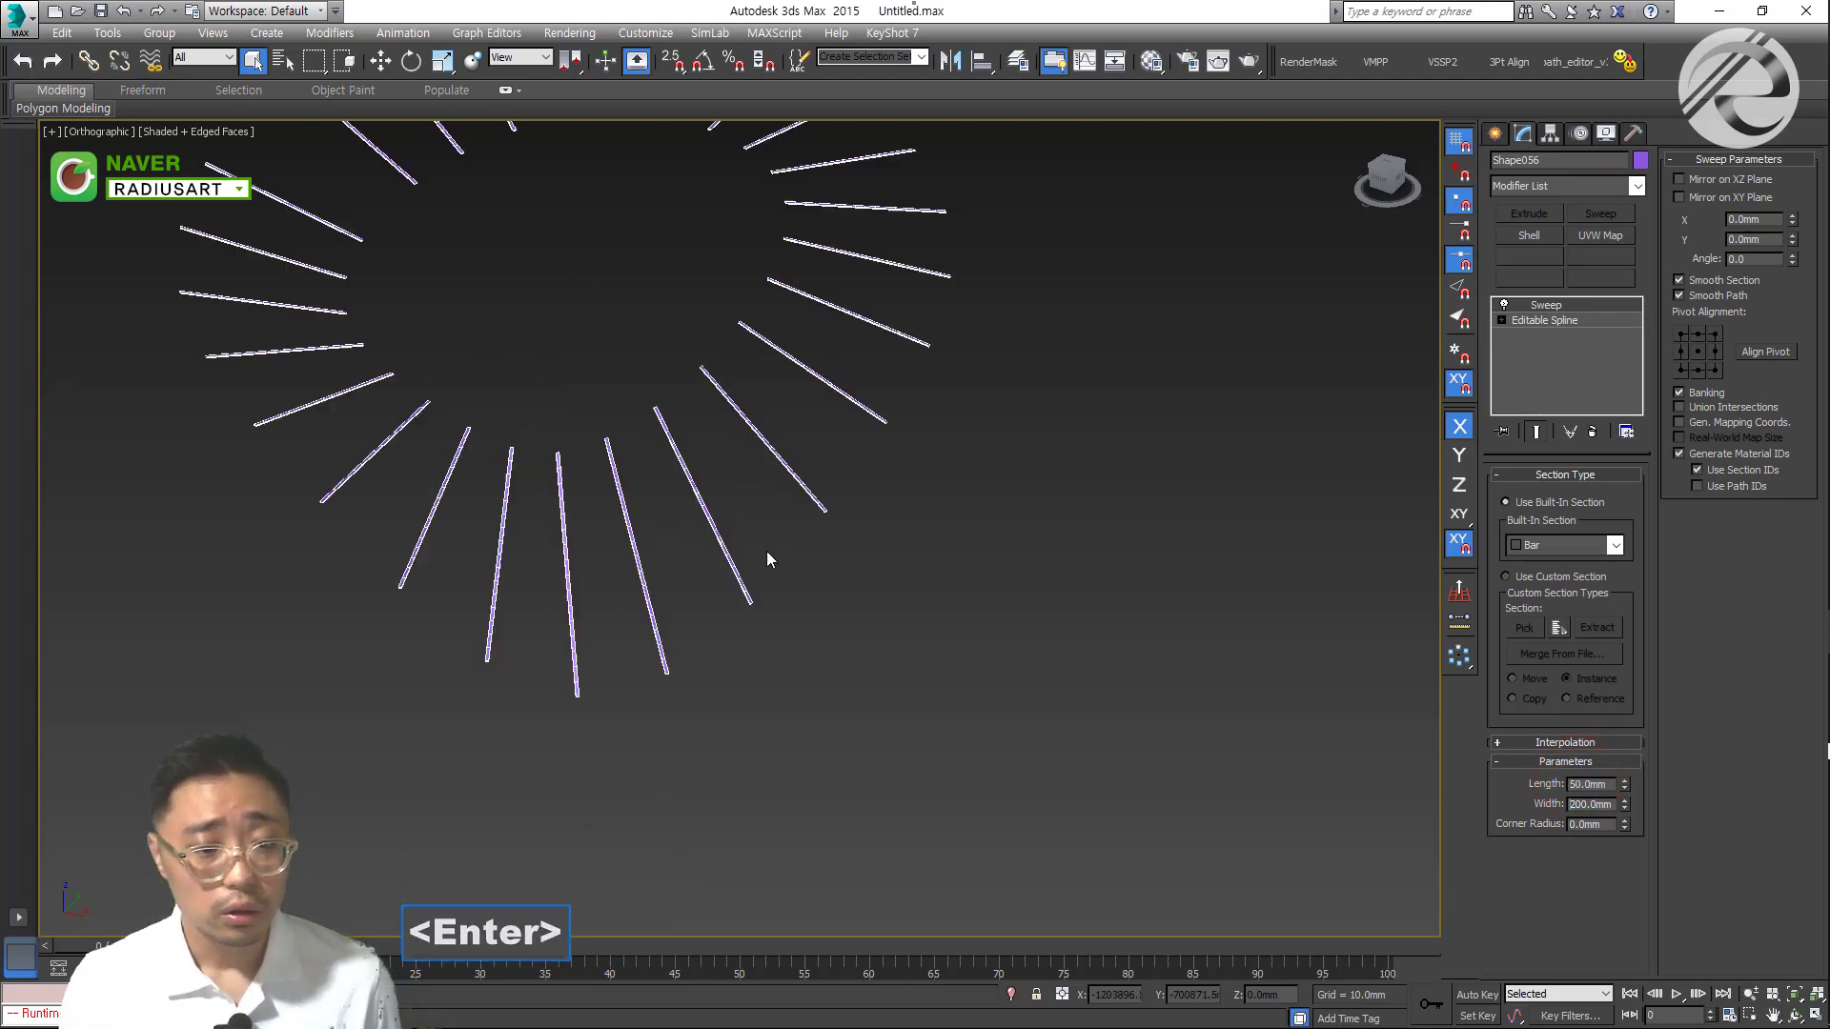
# Unhide everything and clear the selection to review all the tower models together
pyautogui.hotkey('ctrl', '3')
pyautogui.keyDown('alt'); pyautogui.moveTo(762, 553); pyautogui.dragTo(883, 621, button='middle'); pyautogui.keyUp('alt')
pyautogui.scroll(-3, 688, 521)
pyautogui.click(1053, 676)
pyautogui.scroll(-5, 762, 572)
pyautogui.scroll(3, 851, 578)
pyautogui.scroll(-4, 877, 534)
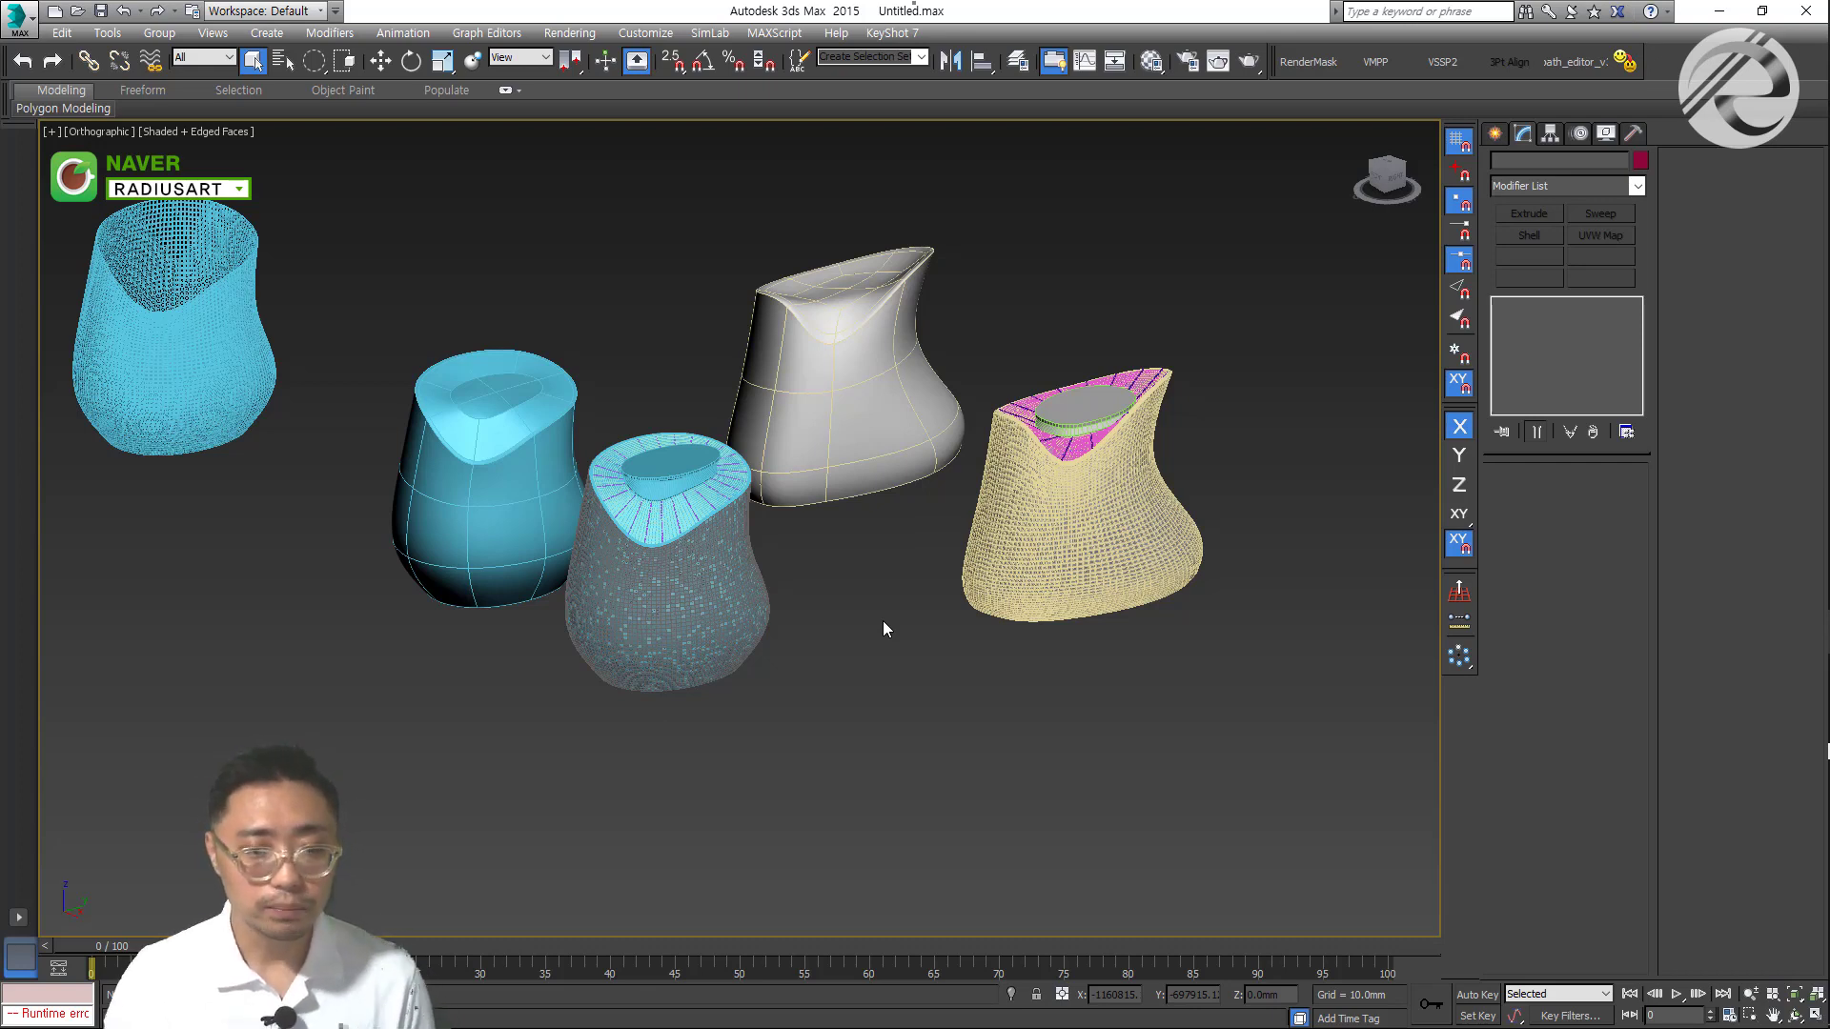
# Select the blue lattice tower shell standing apart from the others and inspect its upper rim
pyautogui.moveTo(815, 454); pyautogui.dragTo(835, 442, button='middle')
pyautogui.keyDown('alt'); pyautogui.moveTo(648, 561); pyautogui.dragTo(804, 632, button='middle'); pyautogui.keyUp('alt')
pyautogui.scroll(5, 736, 631)
pyautogui.scroll(3, 396, 404)
pyautogui.click(400, 404)
pyautogui.scroll(-5, 400, 404)
pyautogui.keyDown('alt'); pyautogui.moveTo(405, 453); pyautogui.dragTo(571, 583, button='middle'); pyautogui.keyUp('alt')
pyautogui.scroll(5, 476, 534)
pyautogui.scroll(10, 577, 586)
# Select both the top and bottom open borders of the lattice tower shell and inspect them from several angles
pyautogui.press('3')
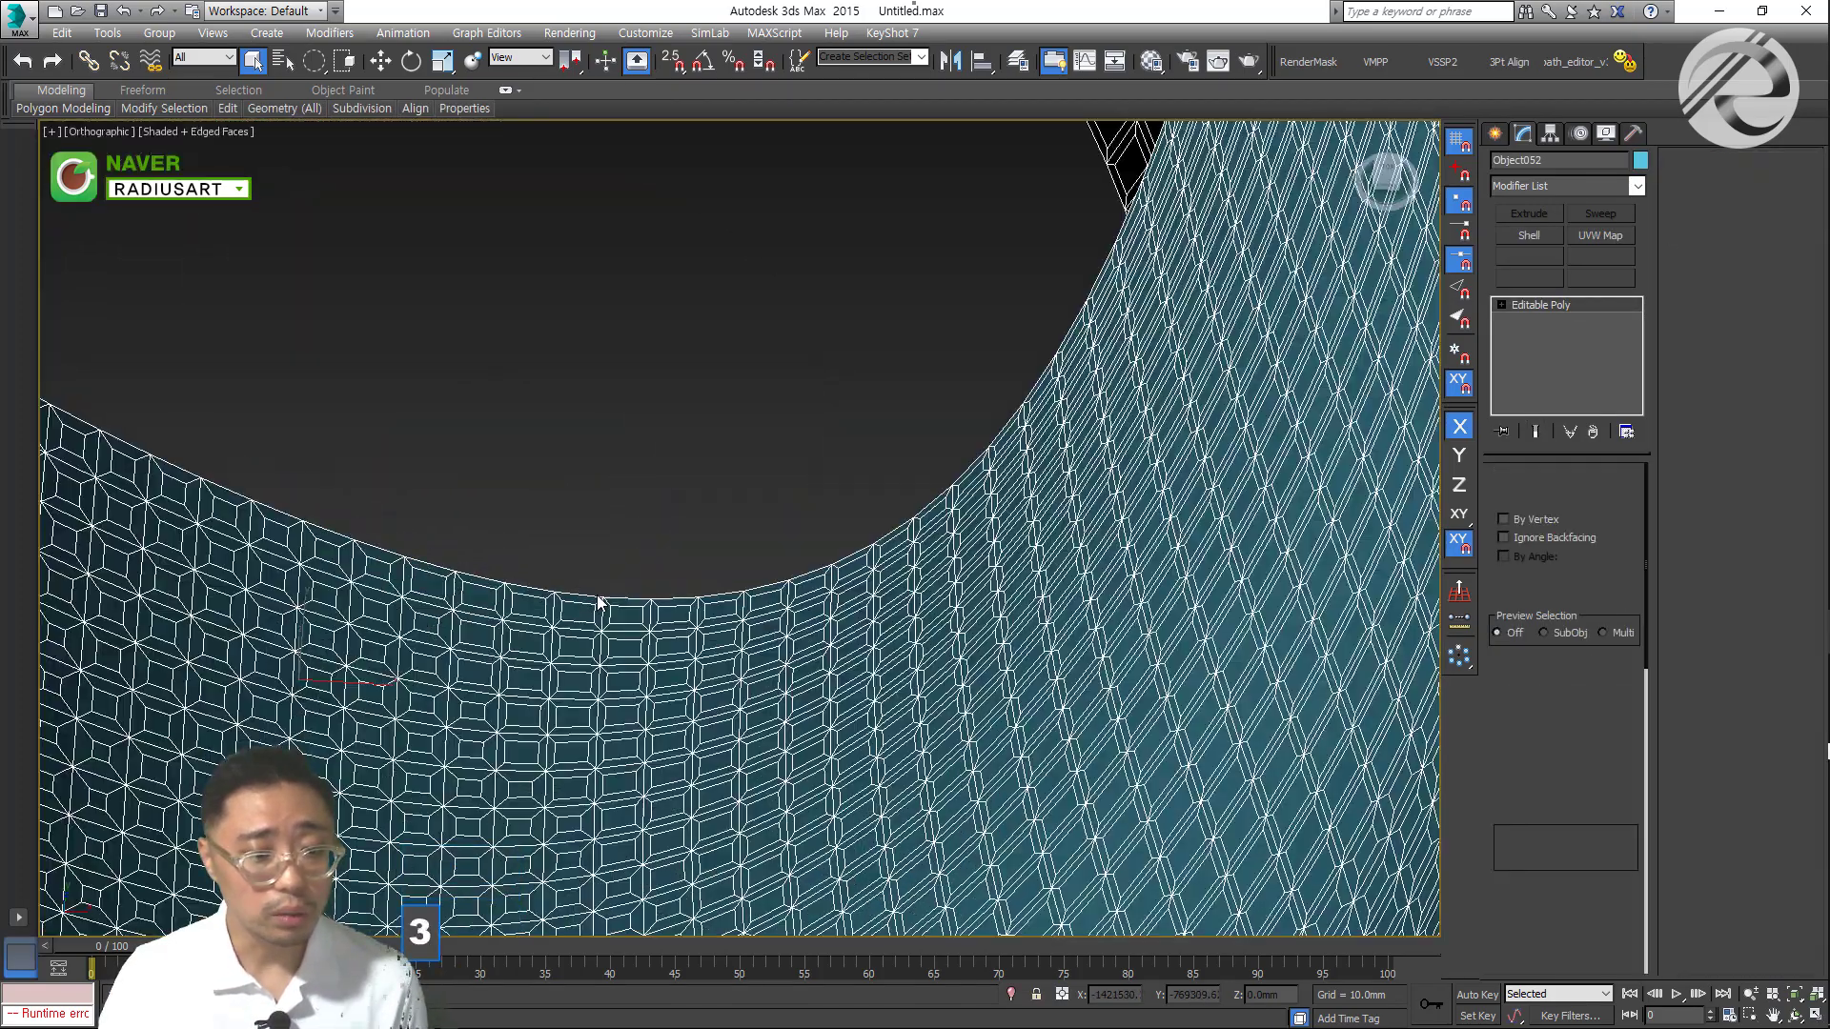
pyautogui.click(599, 600)
pyautogui.scroll(-8, 599, 600)
pyautogui.keyDown('alt'); pyautogui.moveTo(599, 601); pyautogui.dragTo(606, 743, button='middle'); pyautogui.keyUp('alt')
pyautogui.keyDown('ctrl'); pyautogui.click(603, 842); pyautogui.keyUp('ctrl')
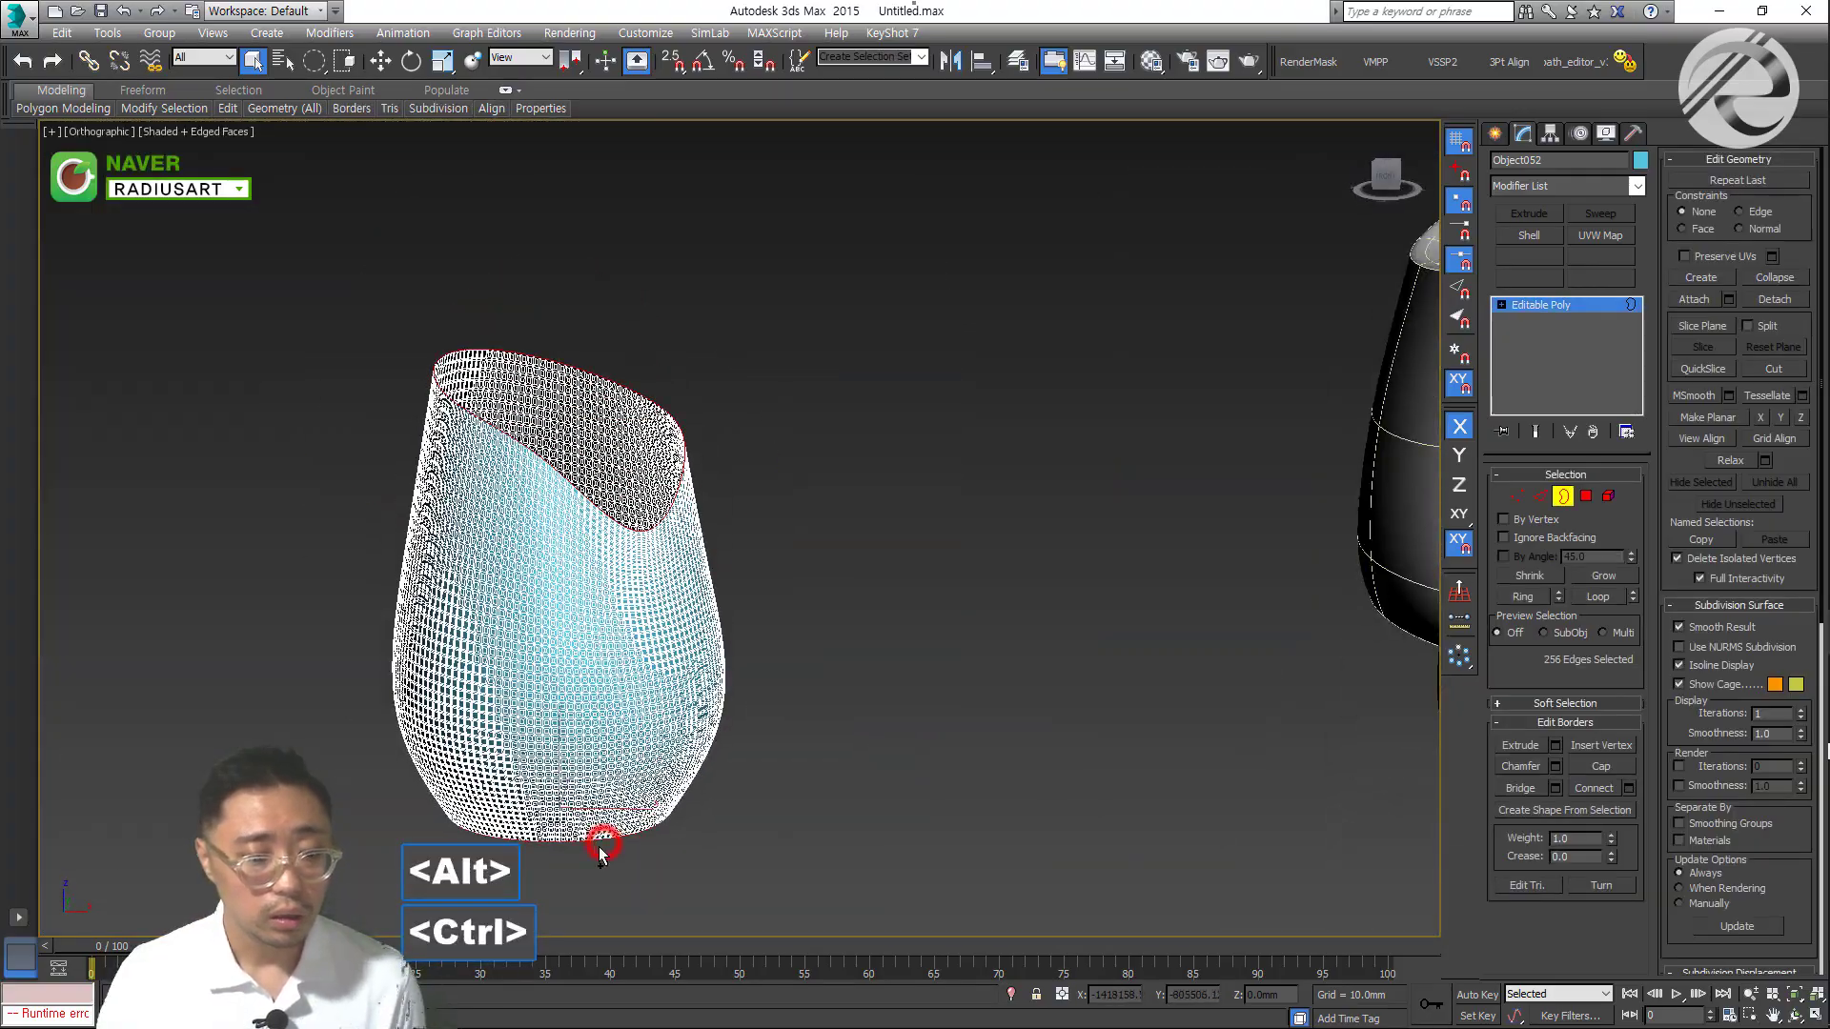
pyautogui.scroll(3, 602, 843)
pyautogui.keyDown('alt'); pyautogui.moveTo(604, 837); pyautogui.dragTo(564, 441, button='middle'); pyautogui.keyUp('alt')
pyautogui.press('e')
pyautogui.keyDown('alt'); pyautogui.moveTo(560, 326); pyautogui.dragTo(614, 386, button='middle'); pyautogui.keyUp('alt')
pyautogui.scroll(-5, 720, 393)
pyautogui.moveTo(883, 414); pyautogui.dragTo(435, 460, button='middle')
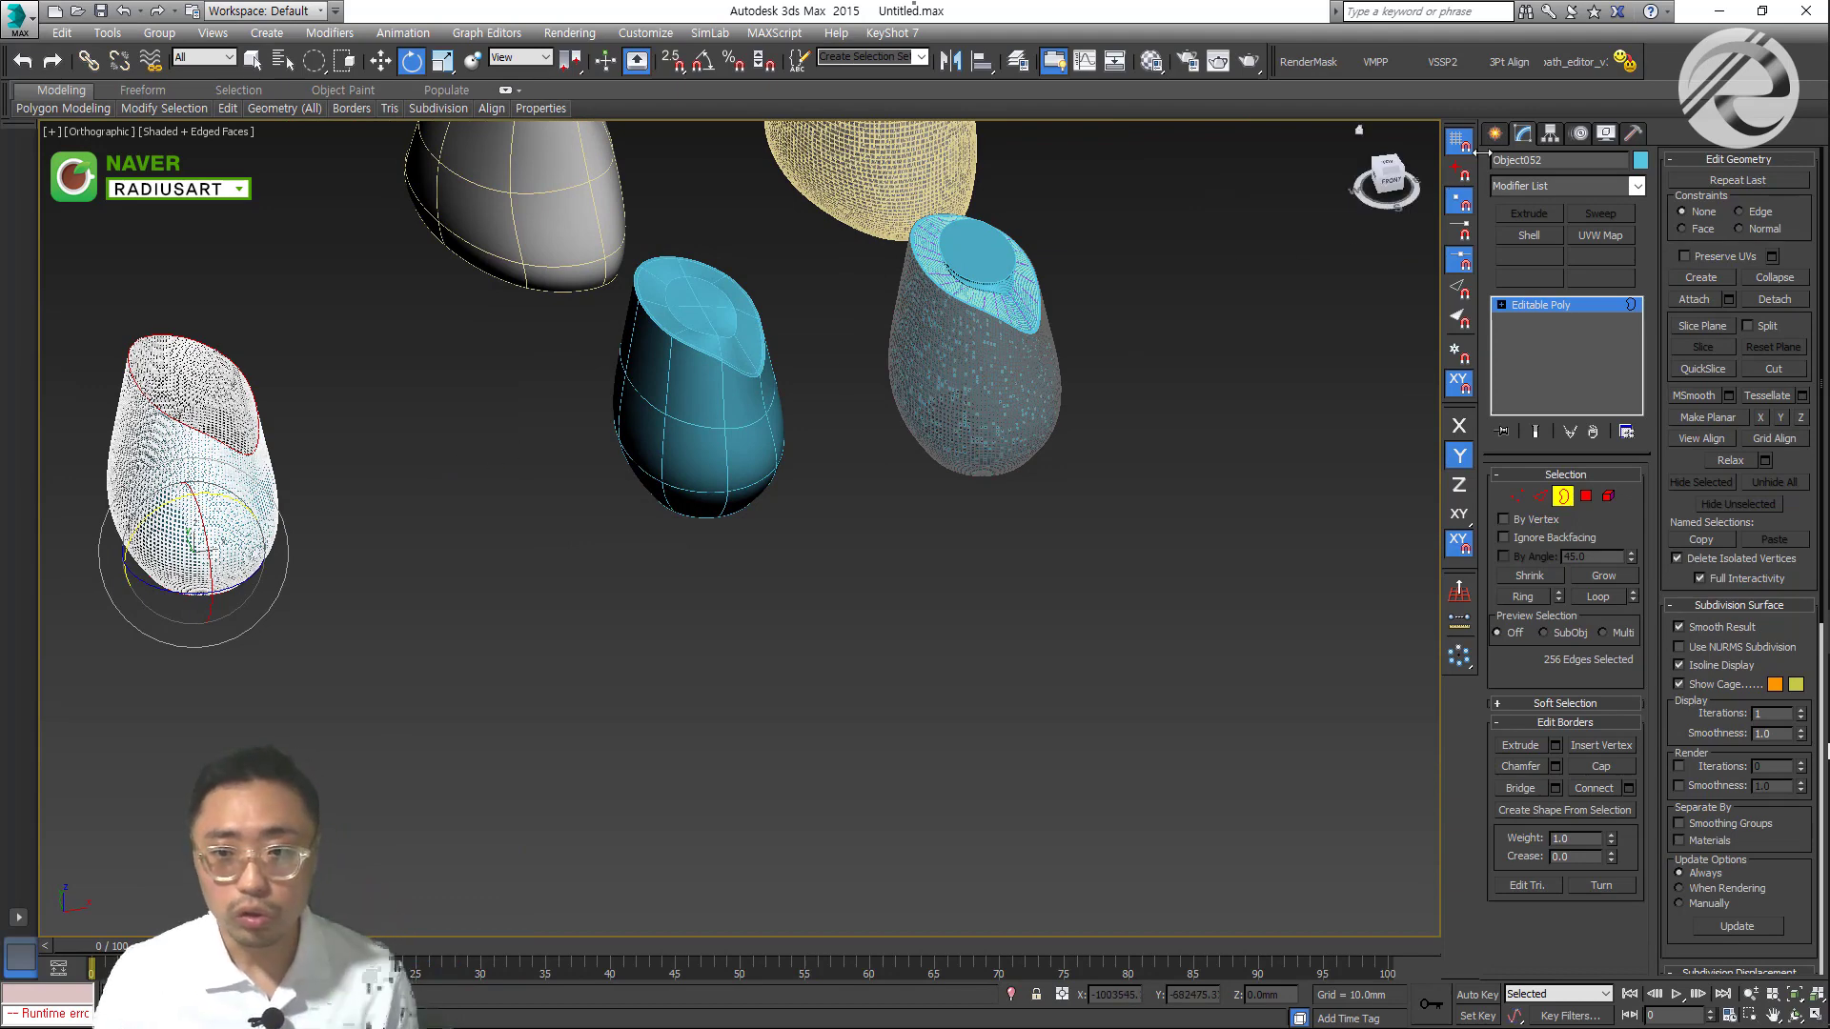
# Select the smooth blue tower and place a copy of it between the original and the lattice shell
pyautogui.click(1550, 133)
pyautogui.click(1156, 598)
pyautogui.click(722, 348)
pyautogui.scroll(5, 724, 352)
pyautogui.keyDown('alt'); pyautogui.moveTo(744, 367); pyautogui.dragTo(715, 328, button='middle'); pyautogui.keyUp('alt')
pyautogui.hotkey('alt', '4')
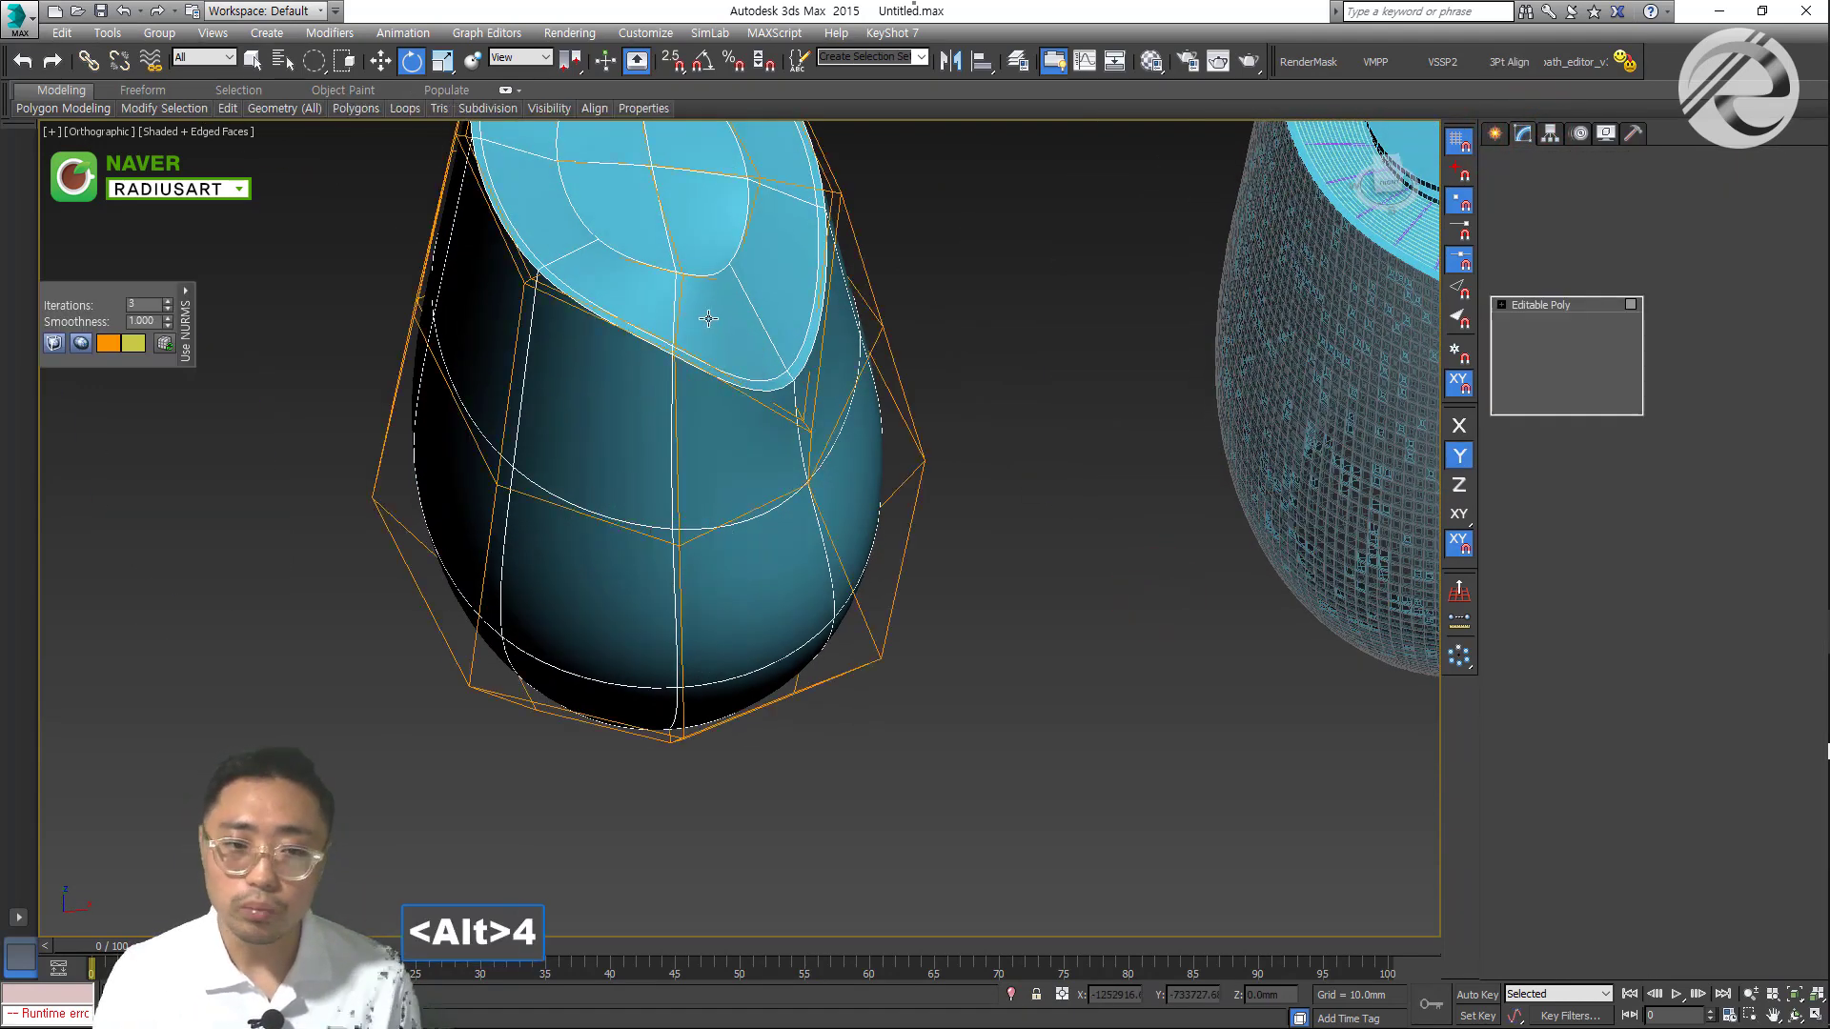
pyautogui.scroll(-6, 708, 319)
pyautogui.click(1495, 134)
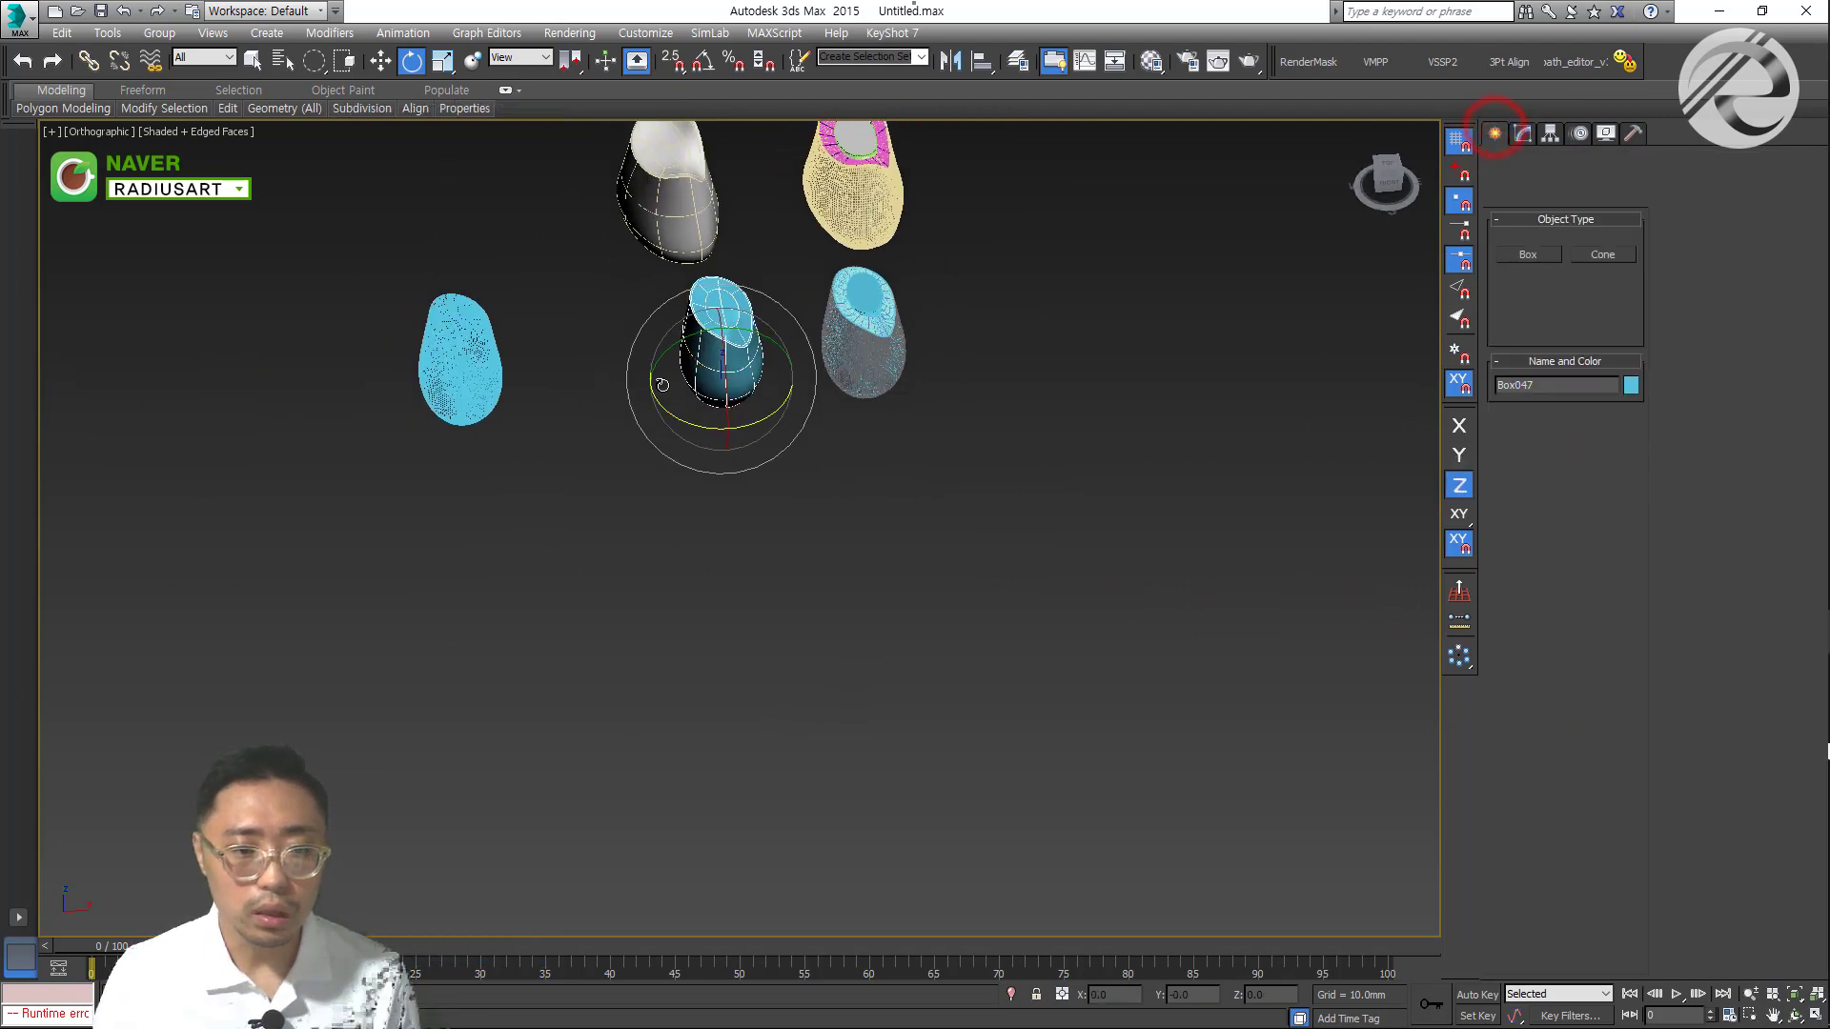
pyautogui.press('w')
pyautogui.keyDown('shift'); pyautogui.moveTo(785, 384); pyautogui.dragTo(667, 381); pyautogui.keyUp('shift')
pyautogui.press('space')
# Collapse the tower copy's smoothing into a dense mesh and set its polygon selection to By Angle 10
pyautogui.scroll(3, 606, 345)
pyautogui.hotkey('ctrl', '`')
pyautogui.scroll(8, 591, 291)
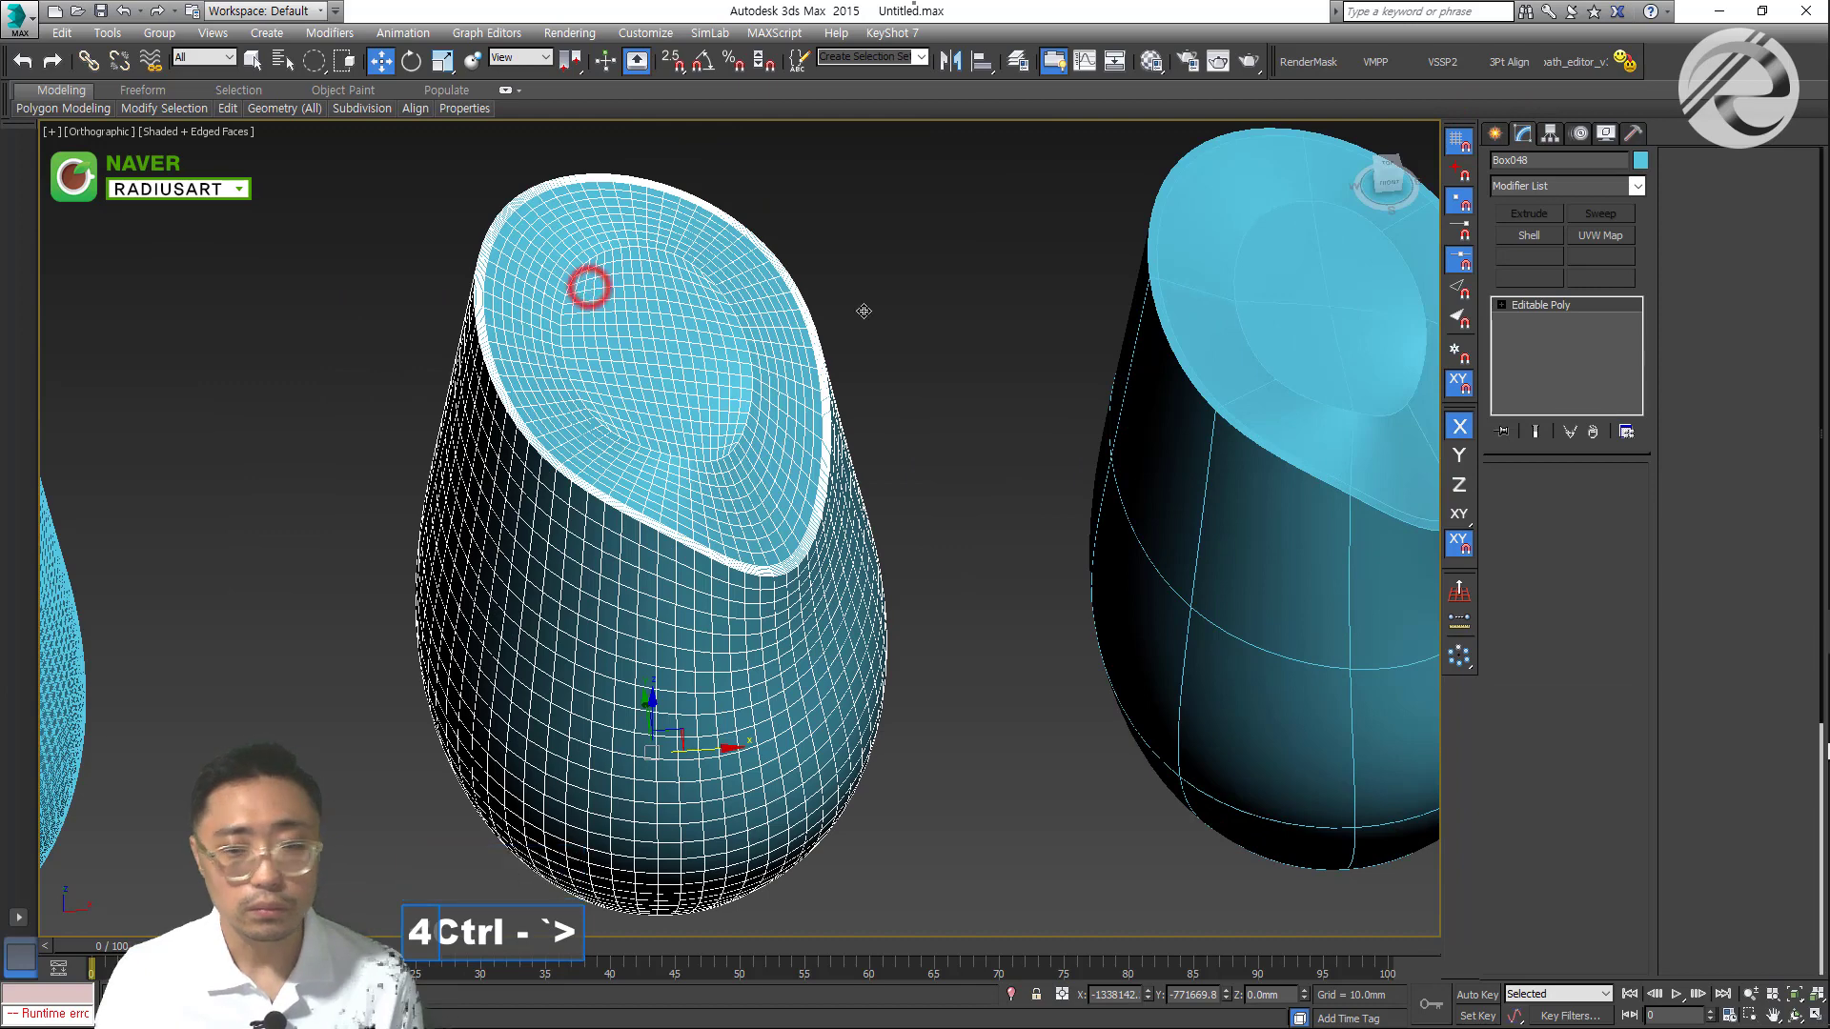
pyautogui.press('4')
pyautogui.click(1528, 560)
pyautogui.doubleClick(1579, 557)
pyautogui.write('10')
pyautogui.press('Return')
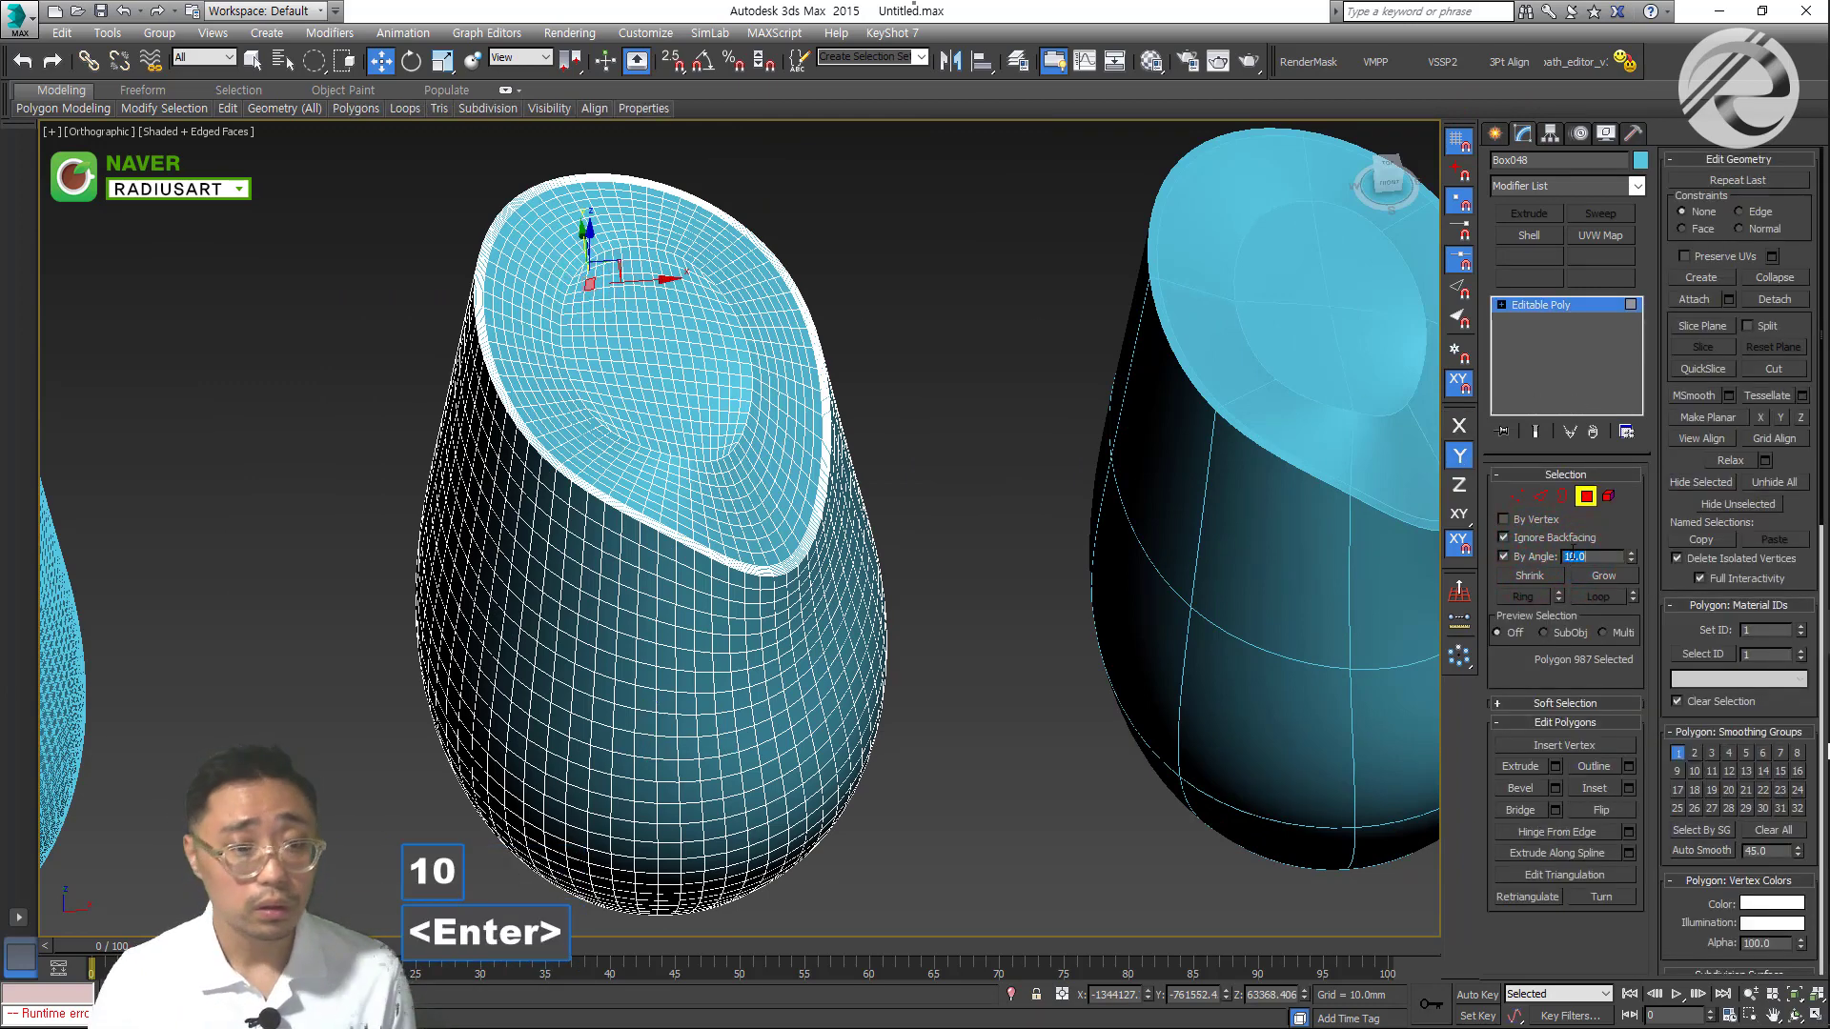
# Try selecting the roof and base polygons of the copy, and undo back to its uncollapsed smoothed form
pyautogui.click(721, 380)
pyautogui.keyDown('alt'); pyautogui.moveTo(721, 379); pyautogui.dragTo(709, 370, button='middle'); pyautogui.keyUp('alt')
pyautogui.keyDown('ctrl'); pyautogui.click(682, 779); pyautogui.keyUp('ctrl')
pyautogui.keyDown('alt'); pyautogui.moveTo(681, 779); pyautogui.dragTo(565, 610, button='middle'); pyautogui.keyUp('alt')
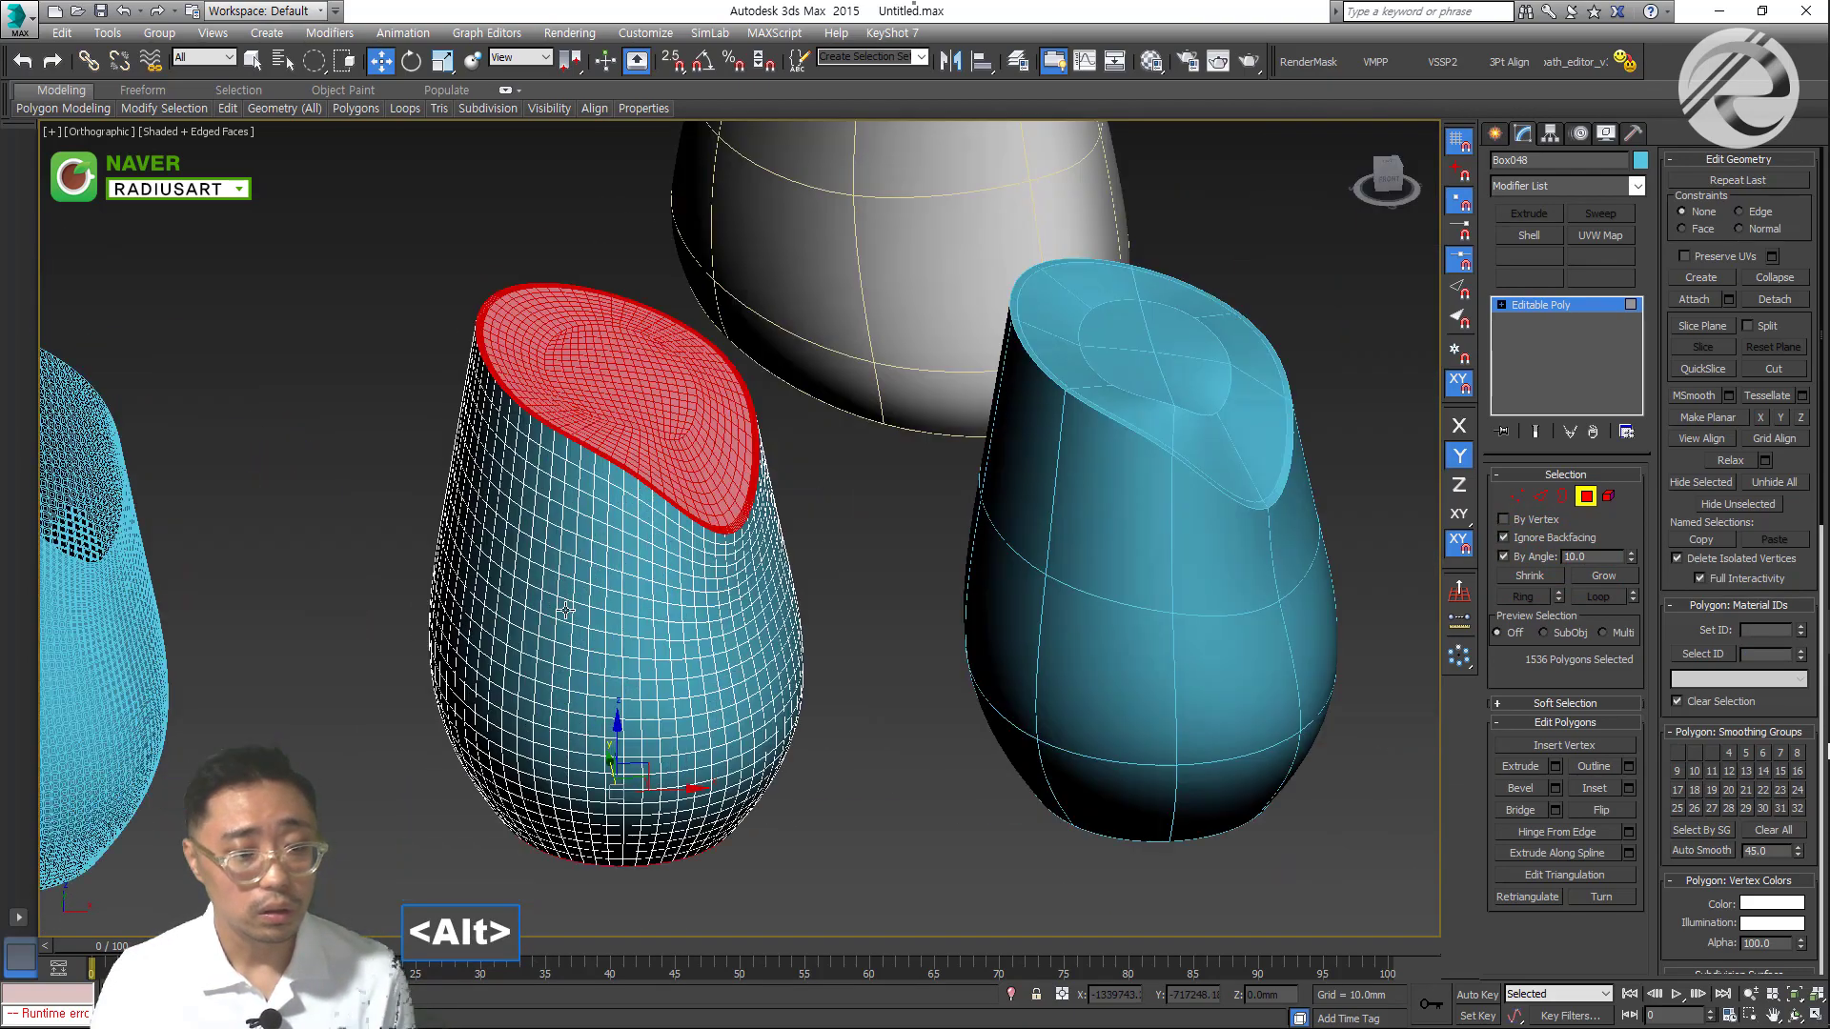
pyautogui.hotkey('ctrl', 'z')
pyautogui.hotkey('ctrl', 'z')
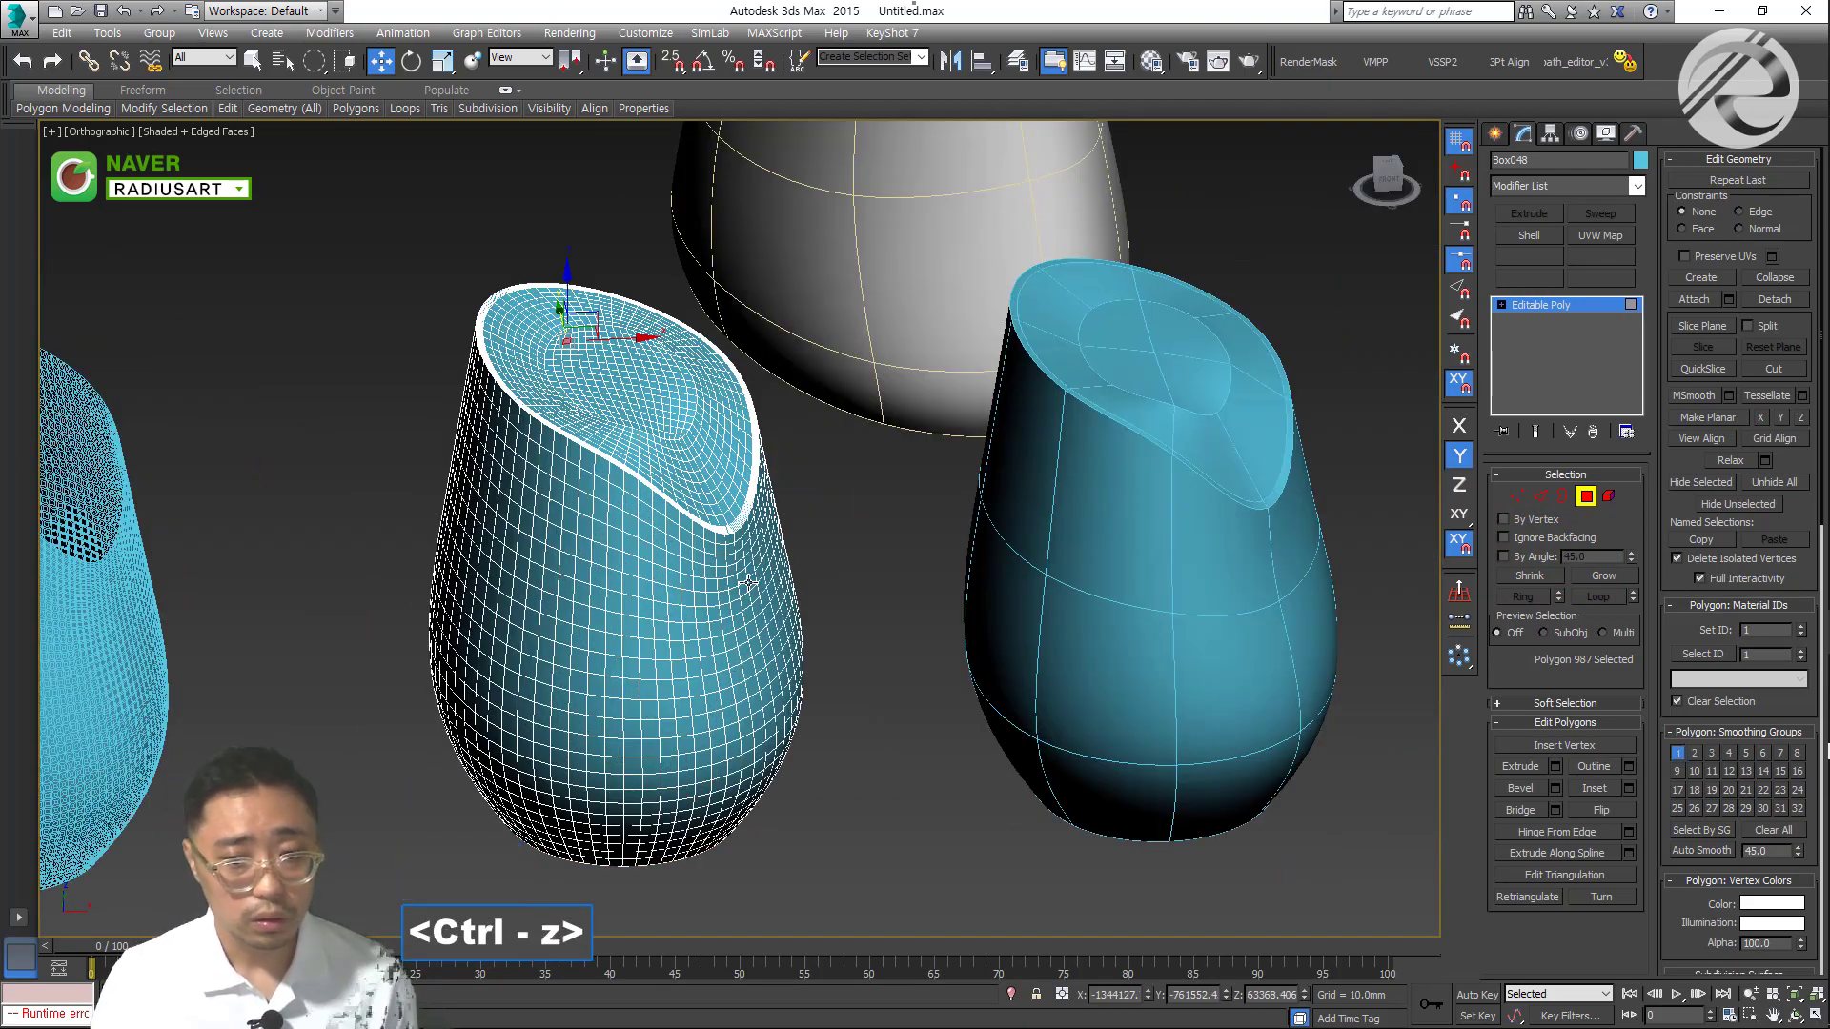
pyautogui.hotkey('ctrl', 'z')
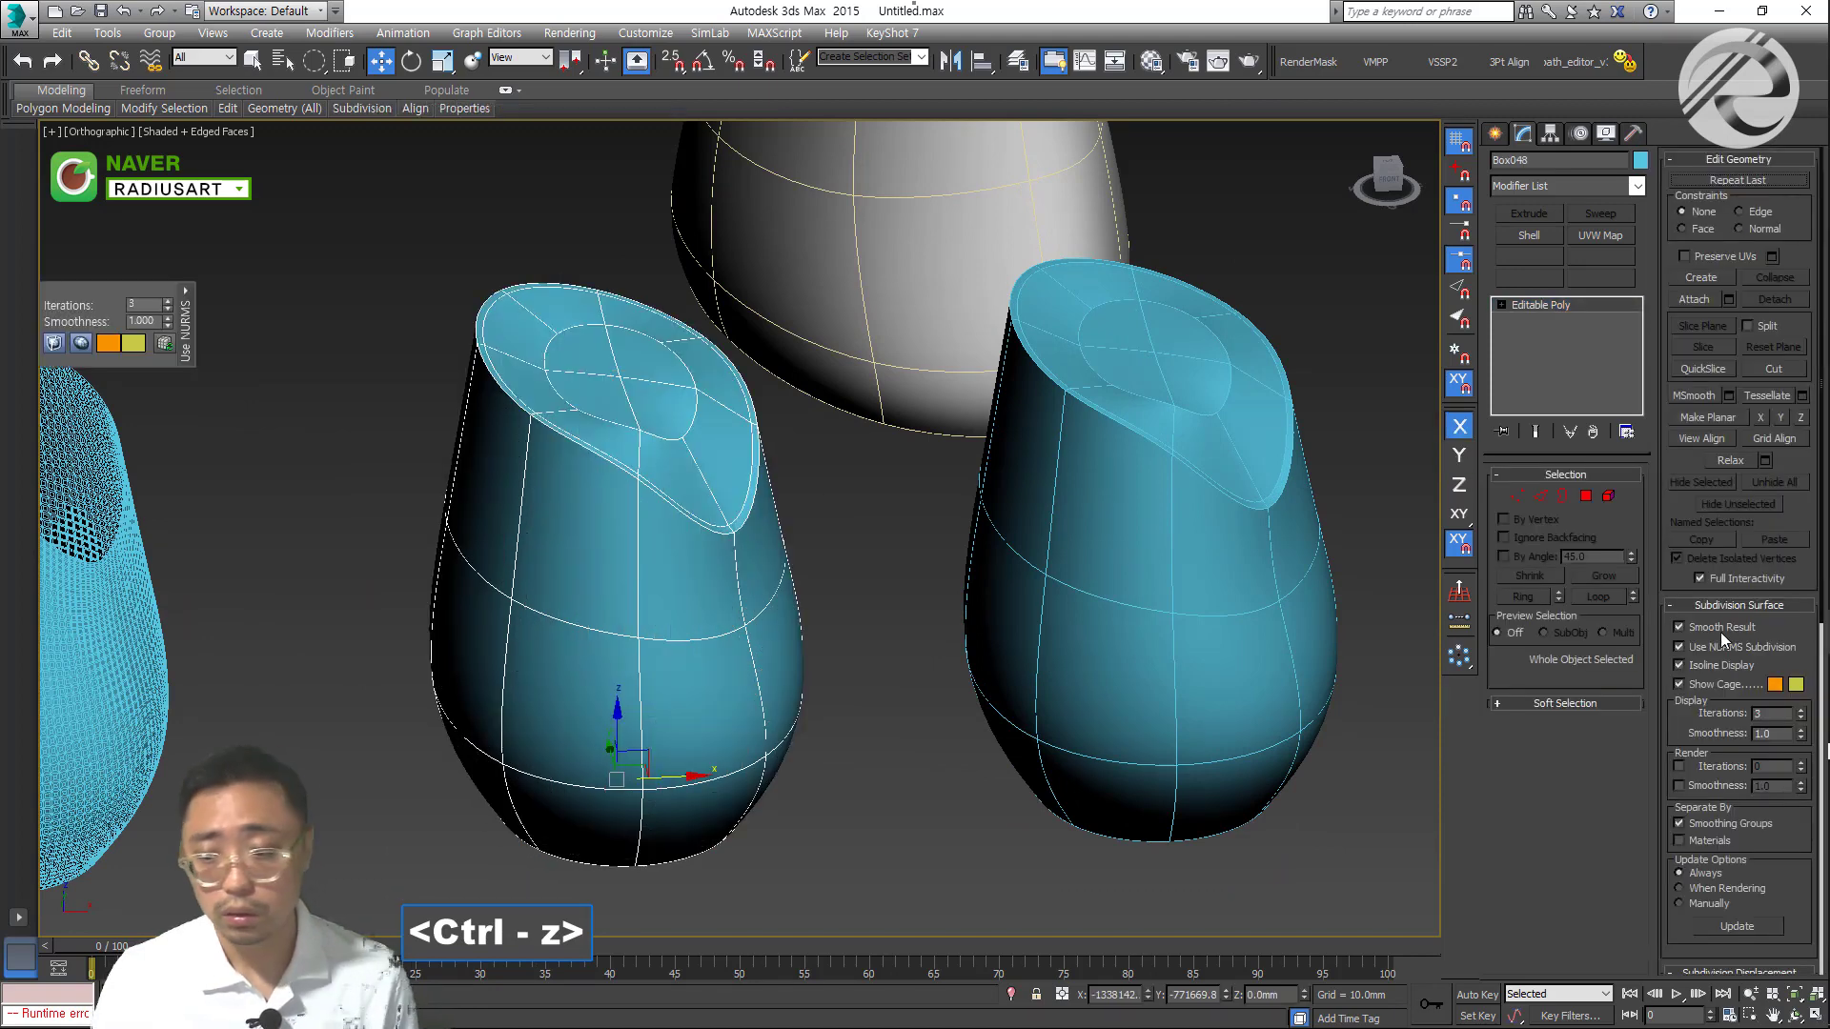
# Set the copy's NURMS display iterations to 4 and collapse its smoothing into a dense mesh
pyautogui.write('4')
pyautogui.press('Return')
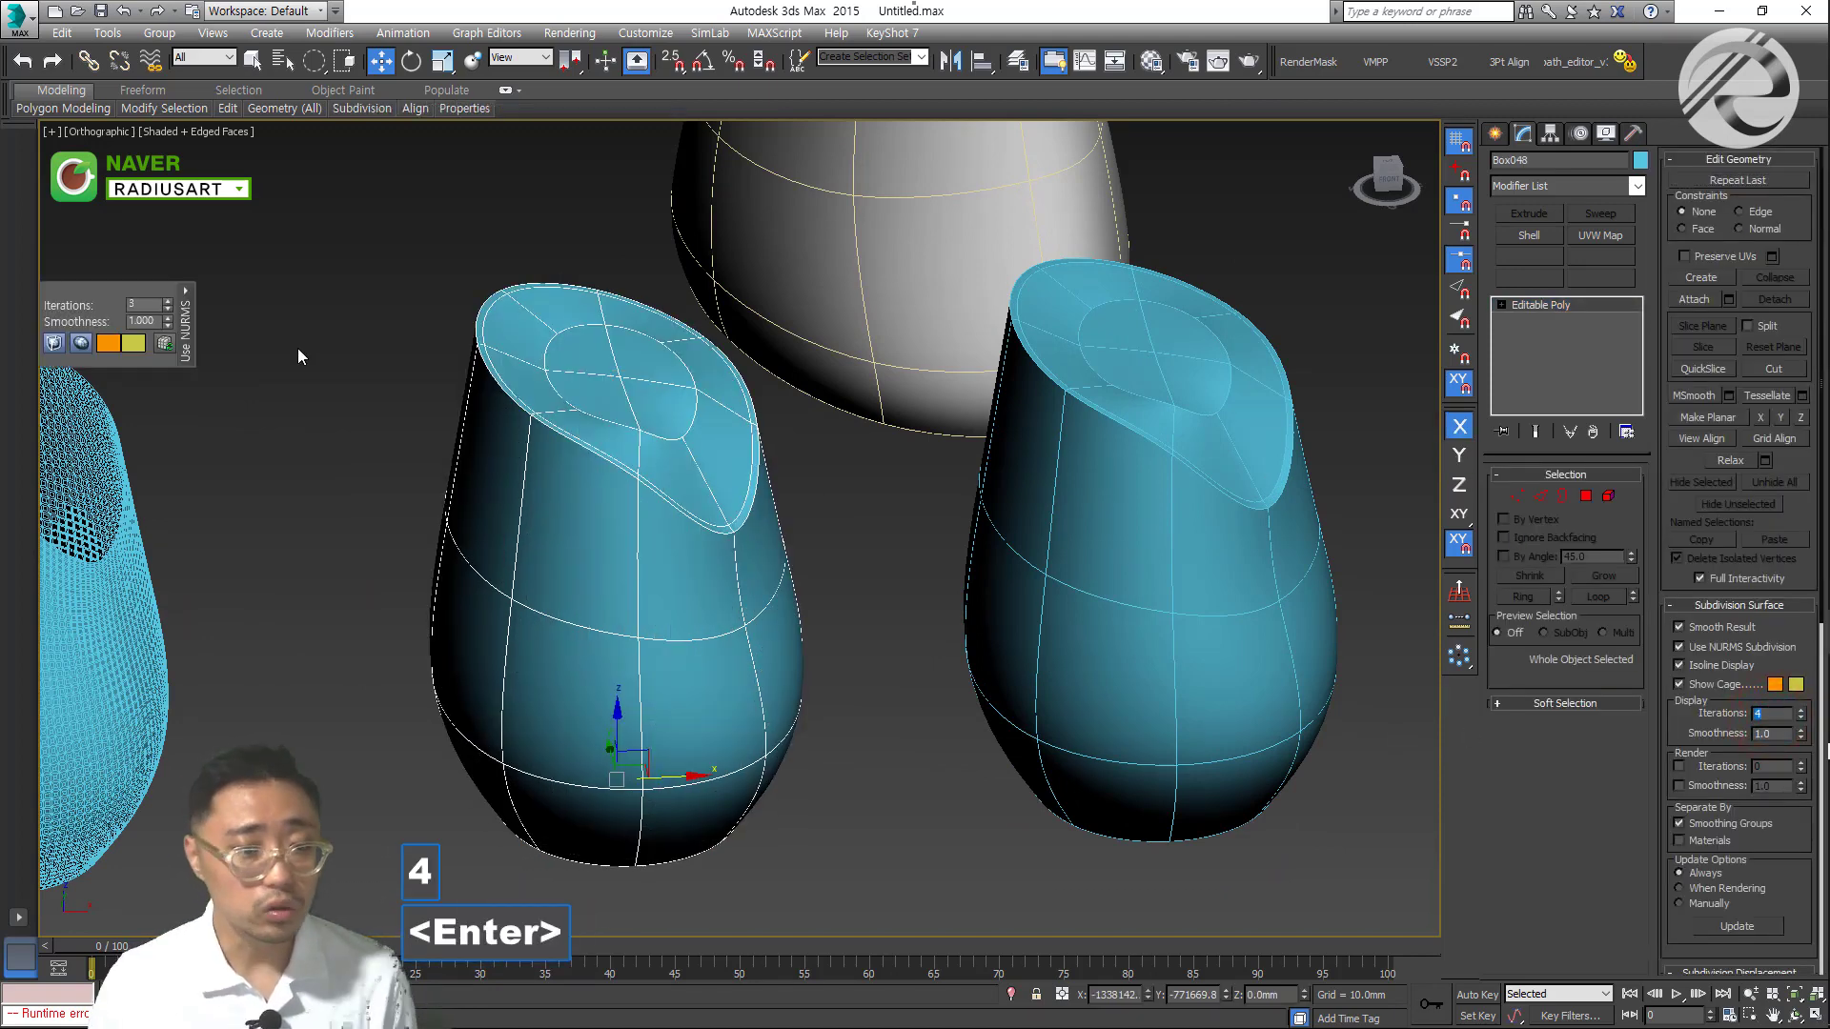
pyautogui.moveTo(380, 360); pyautogui.dragTo(440, 377, button='middle')
pyautogui.hotkey('ctrl', '`')
# Set polygon selection on the dense copy to ignore backfacing polygons and select By Angle 10
pyautogui.press('4')
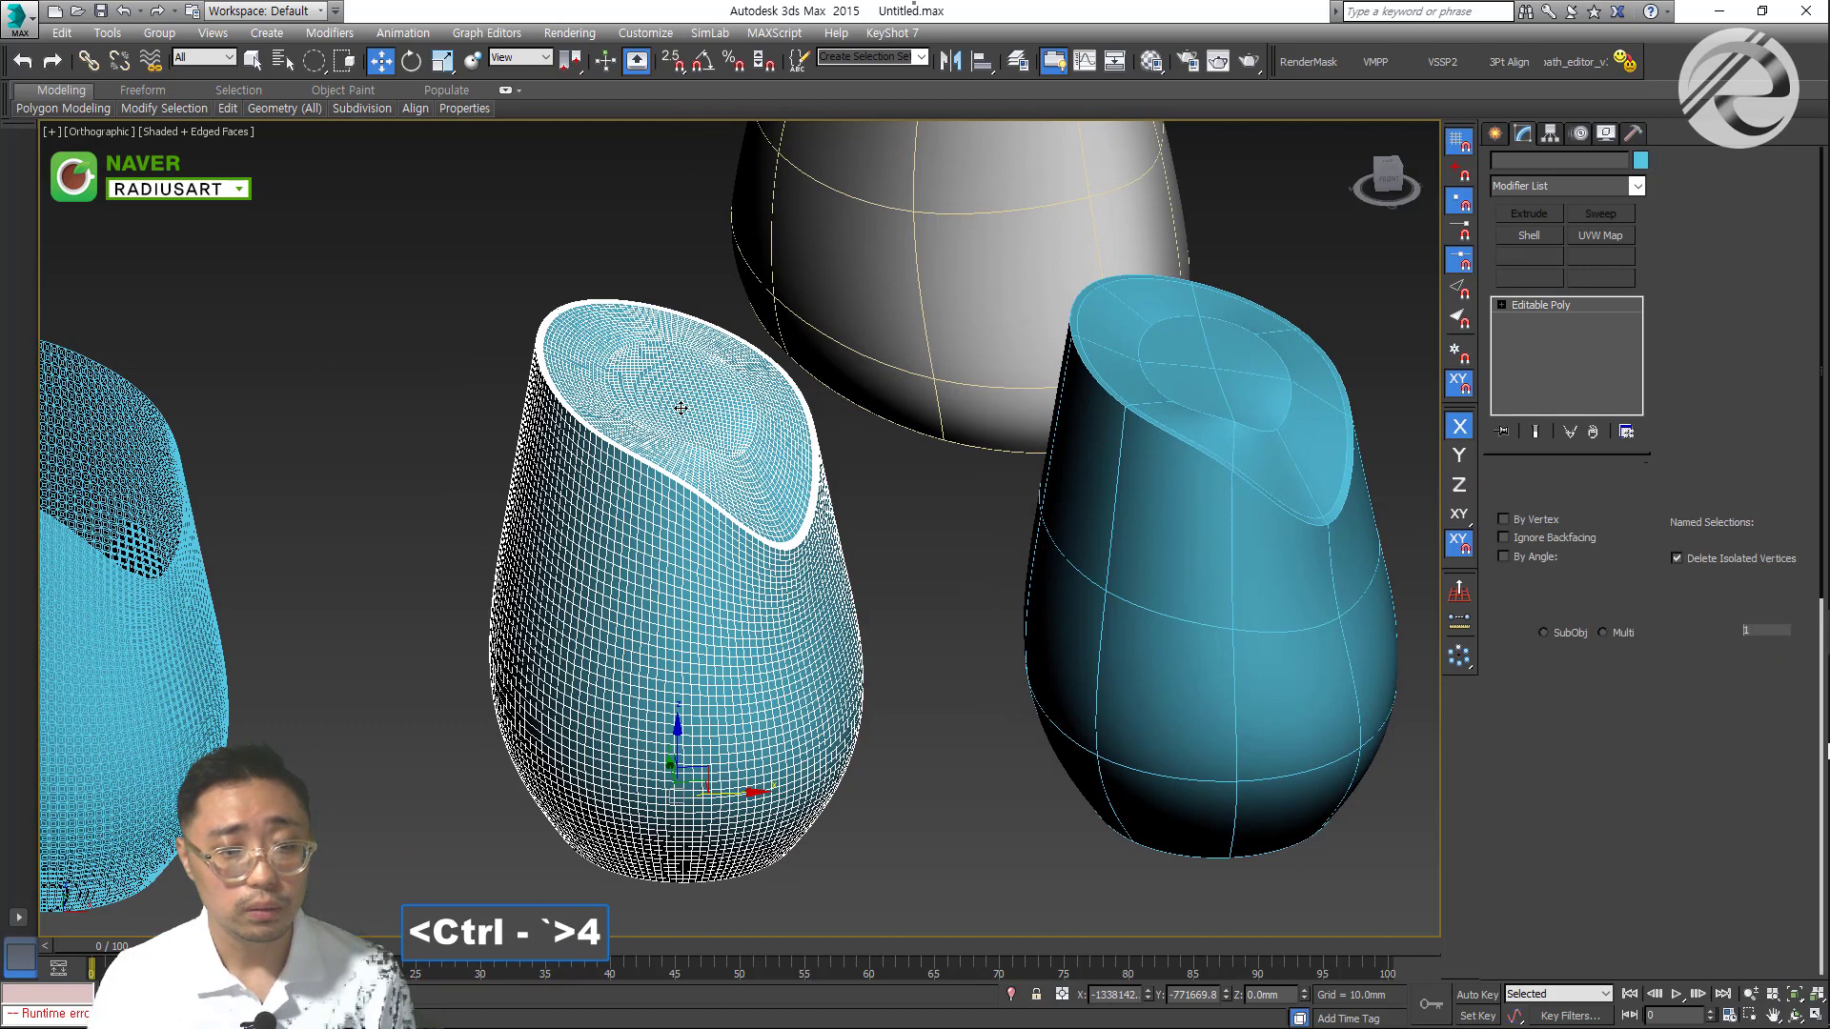
pyautogui.click(682, 407)
pyautogui.click(1503, 538)
pyautogui.click(1504, 556)
pyautogui.click(773, 474)
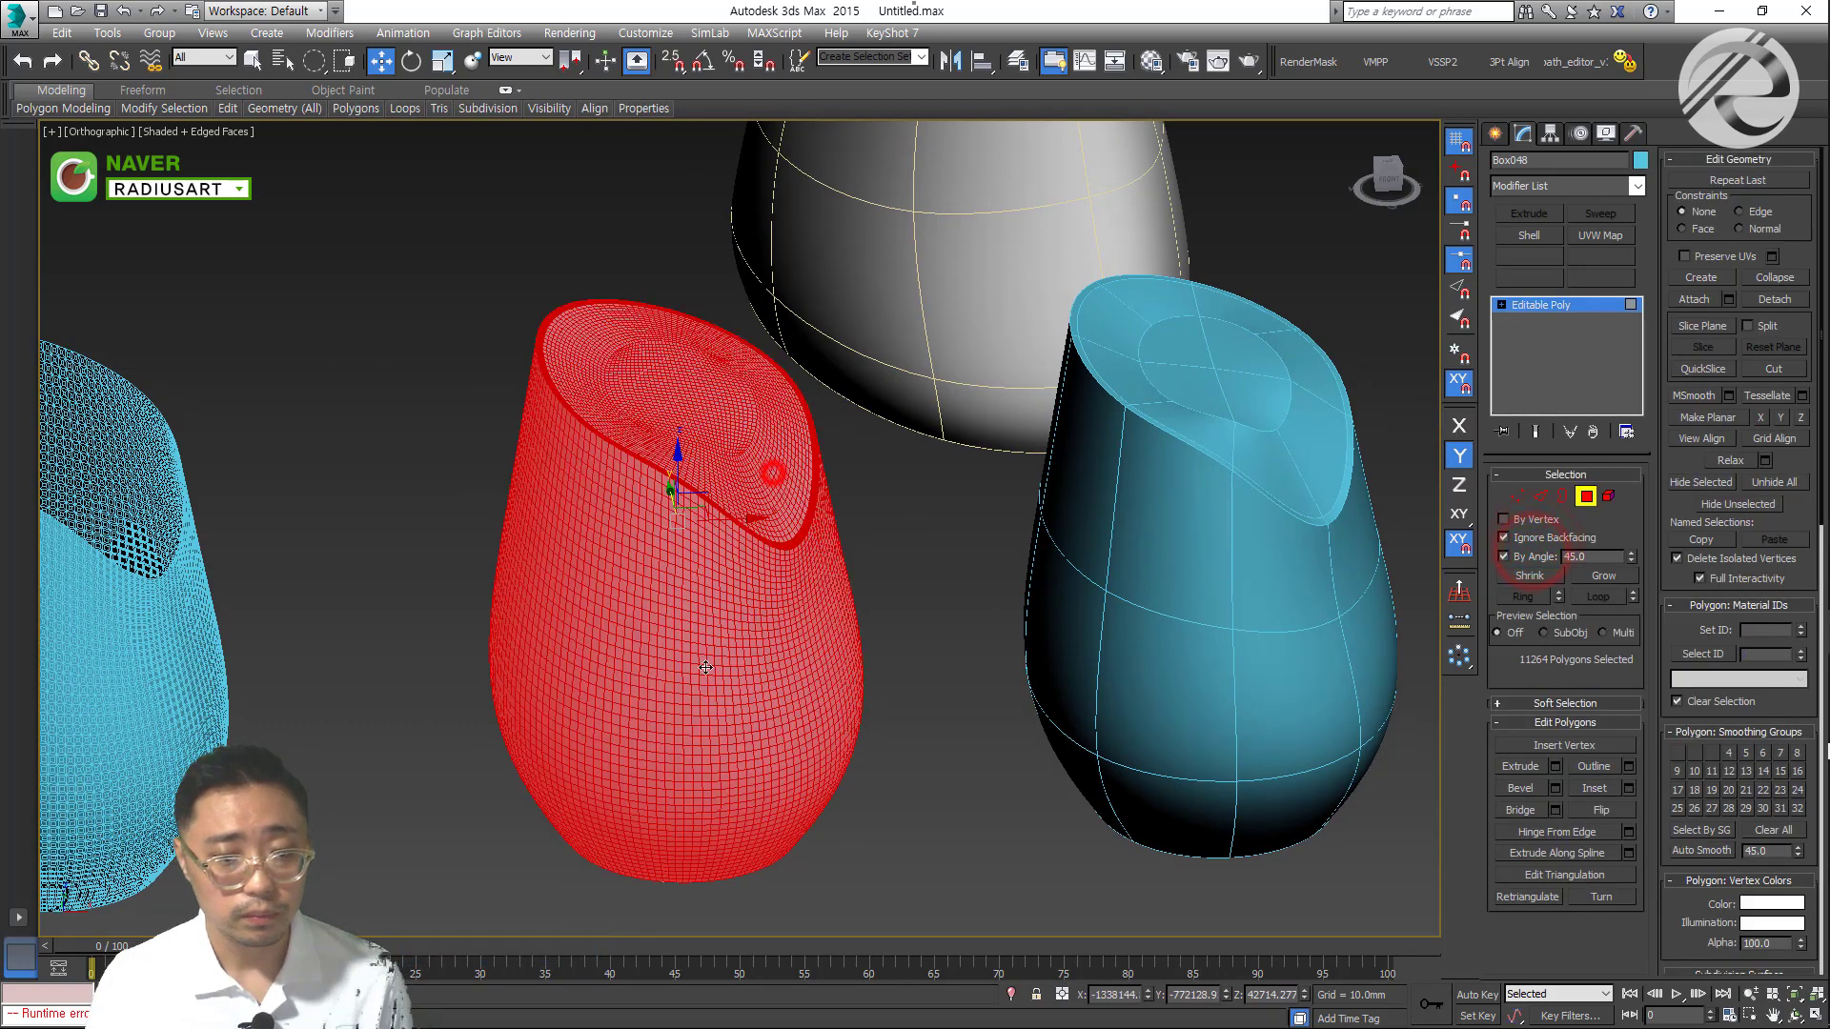
pyautogui.doubleClick(1574, 557)
pyautogui.write('10')
pyautogui.press('Return')
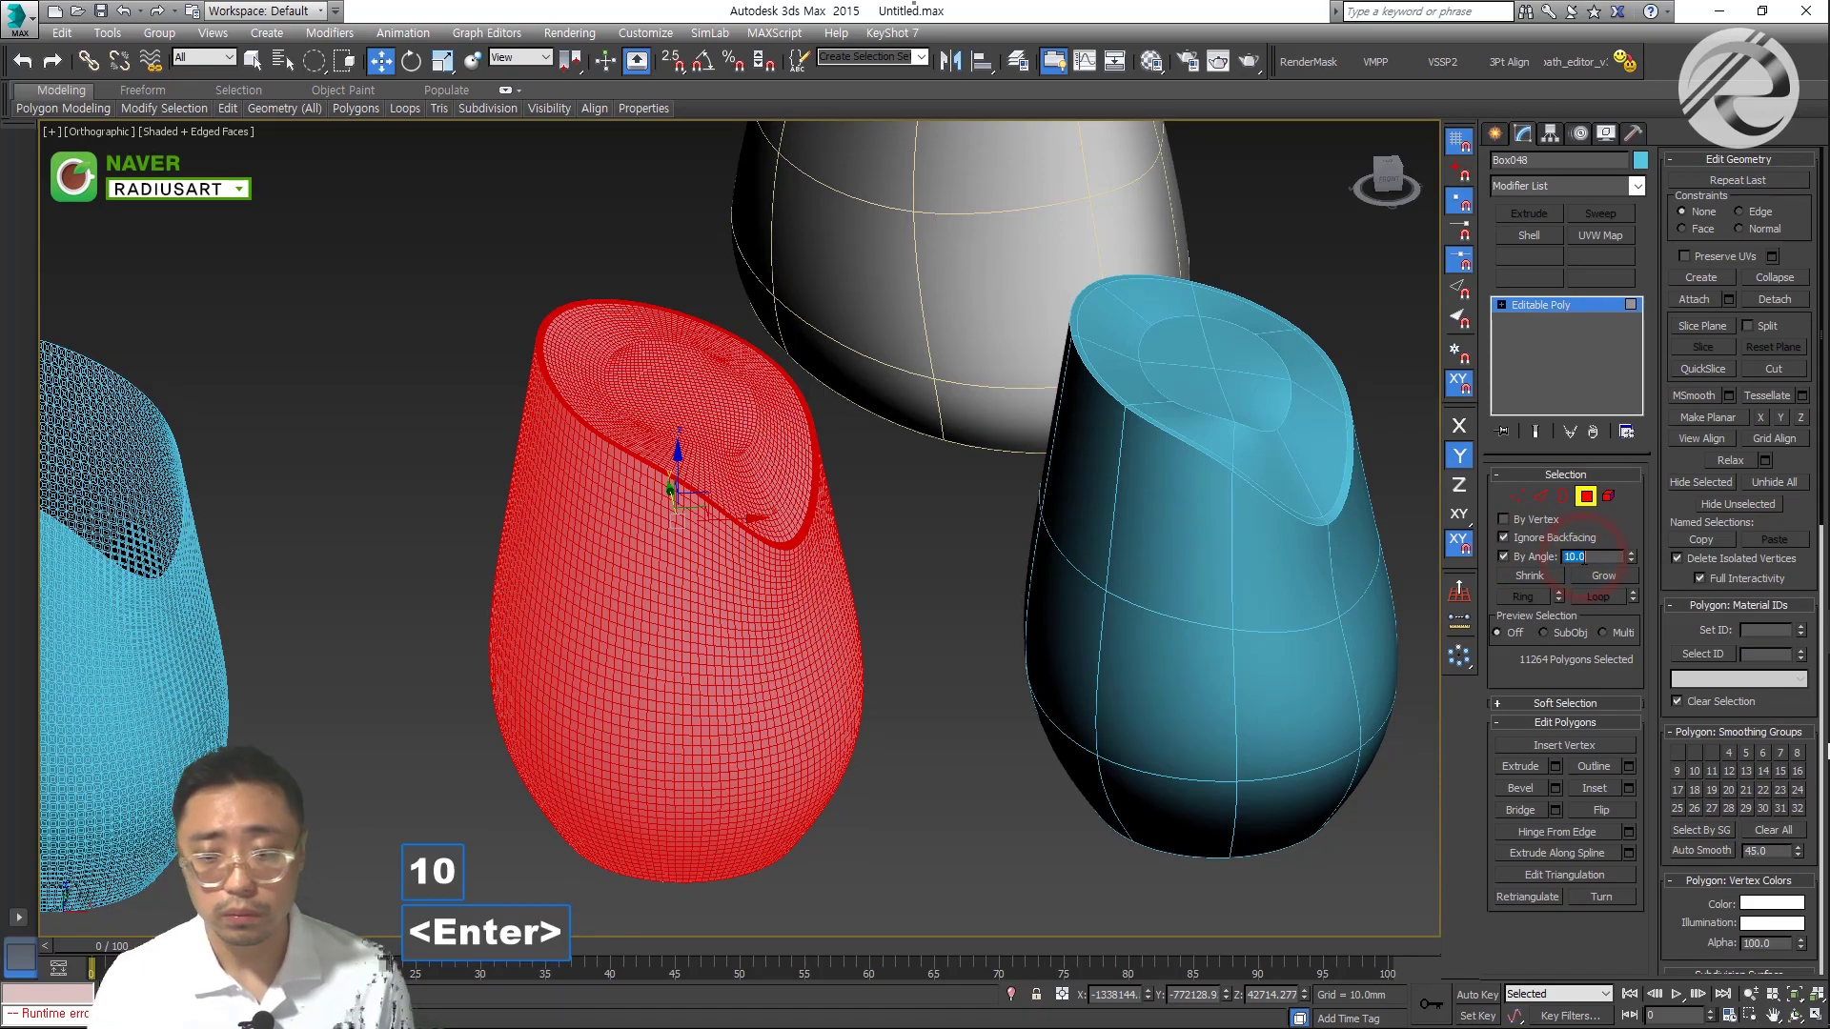
# Try detaching the roof and base polygons of the dense copy as a separate object, and undo the detachment
pyautogui.click(658, 367)
pyautogui.keyDown('alt'); pyautogui.moveTo(674, 353); pyautogui.dragTo(703, 552, button='middle'); pyautogui.keyUp('alt')
pyautogui.keyDown('ctrl'); pyautogui.click(724, 679); pyautogui.keyUp('ctrl')
pyautogui.keyDown('alt'); pyautogui.moveTo(724, 678); pyautogui.dragTo(753, 658, button='middle'); pyautogui.keyUp('alt')
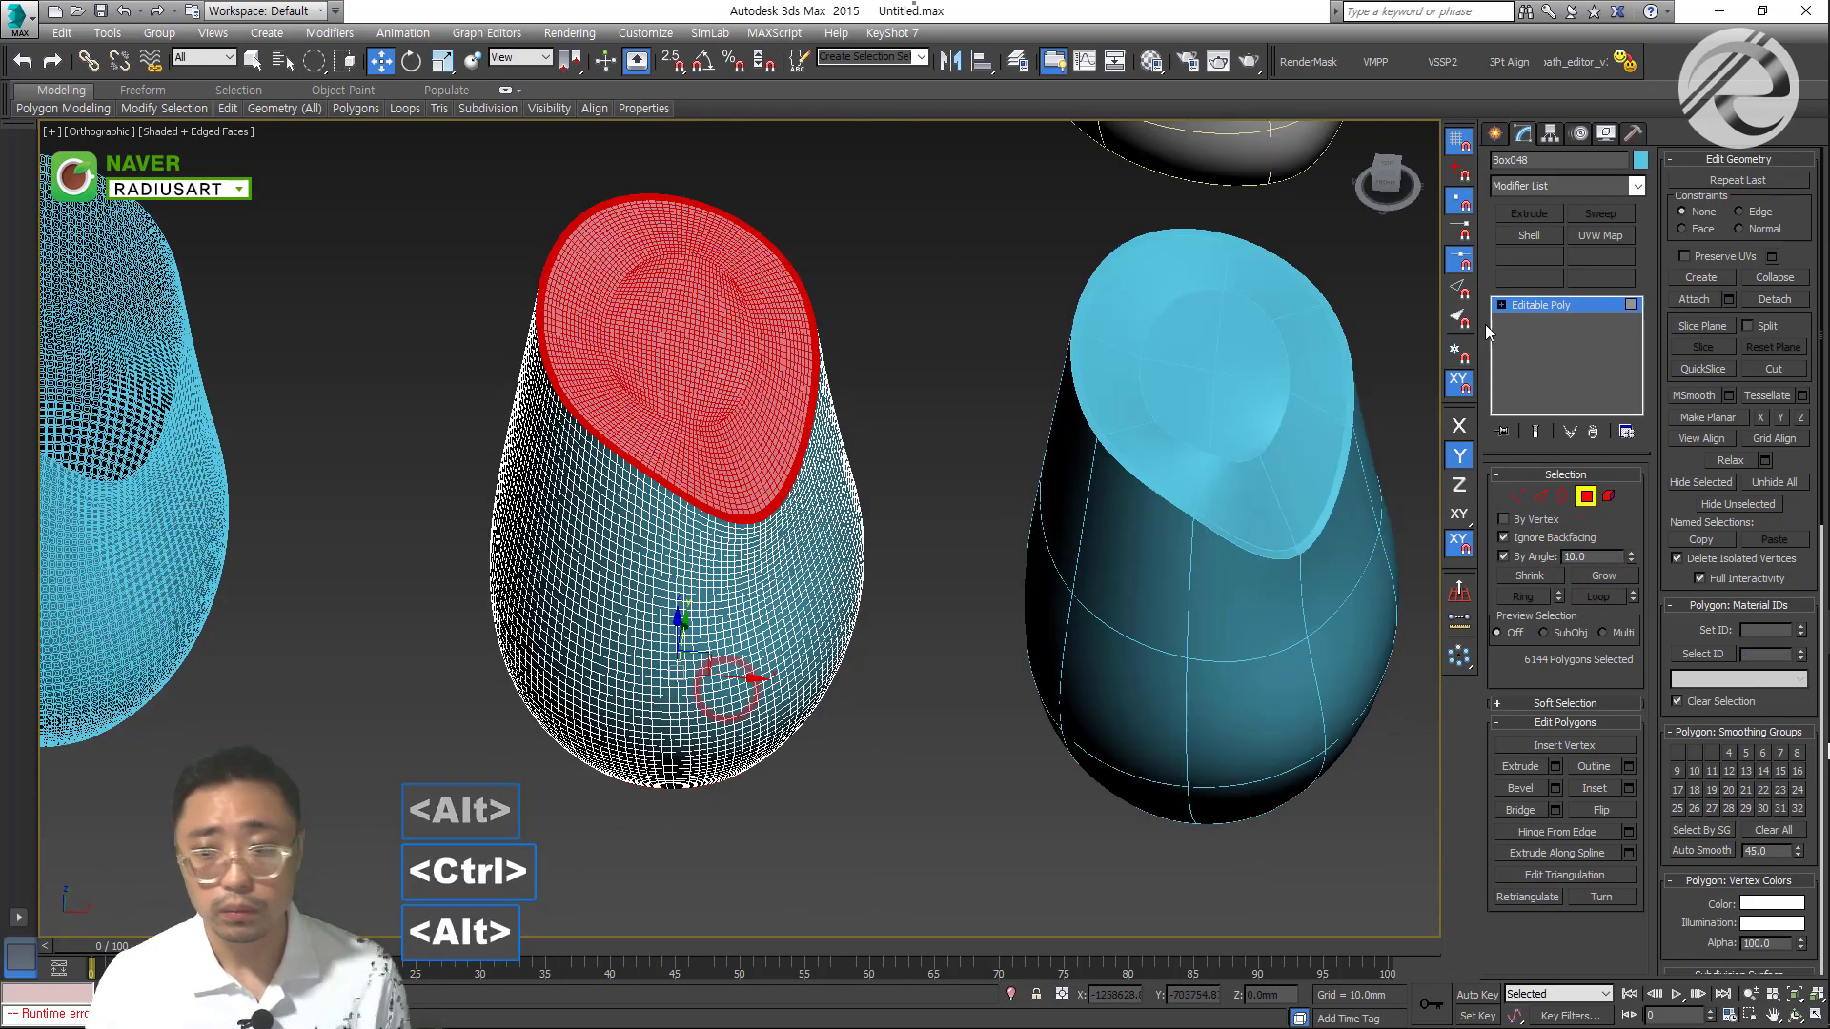
pyautogui.click(1772, 299)
pyautogui.click(982, 531)
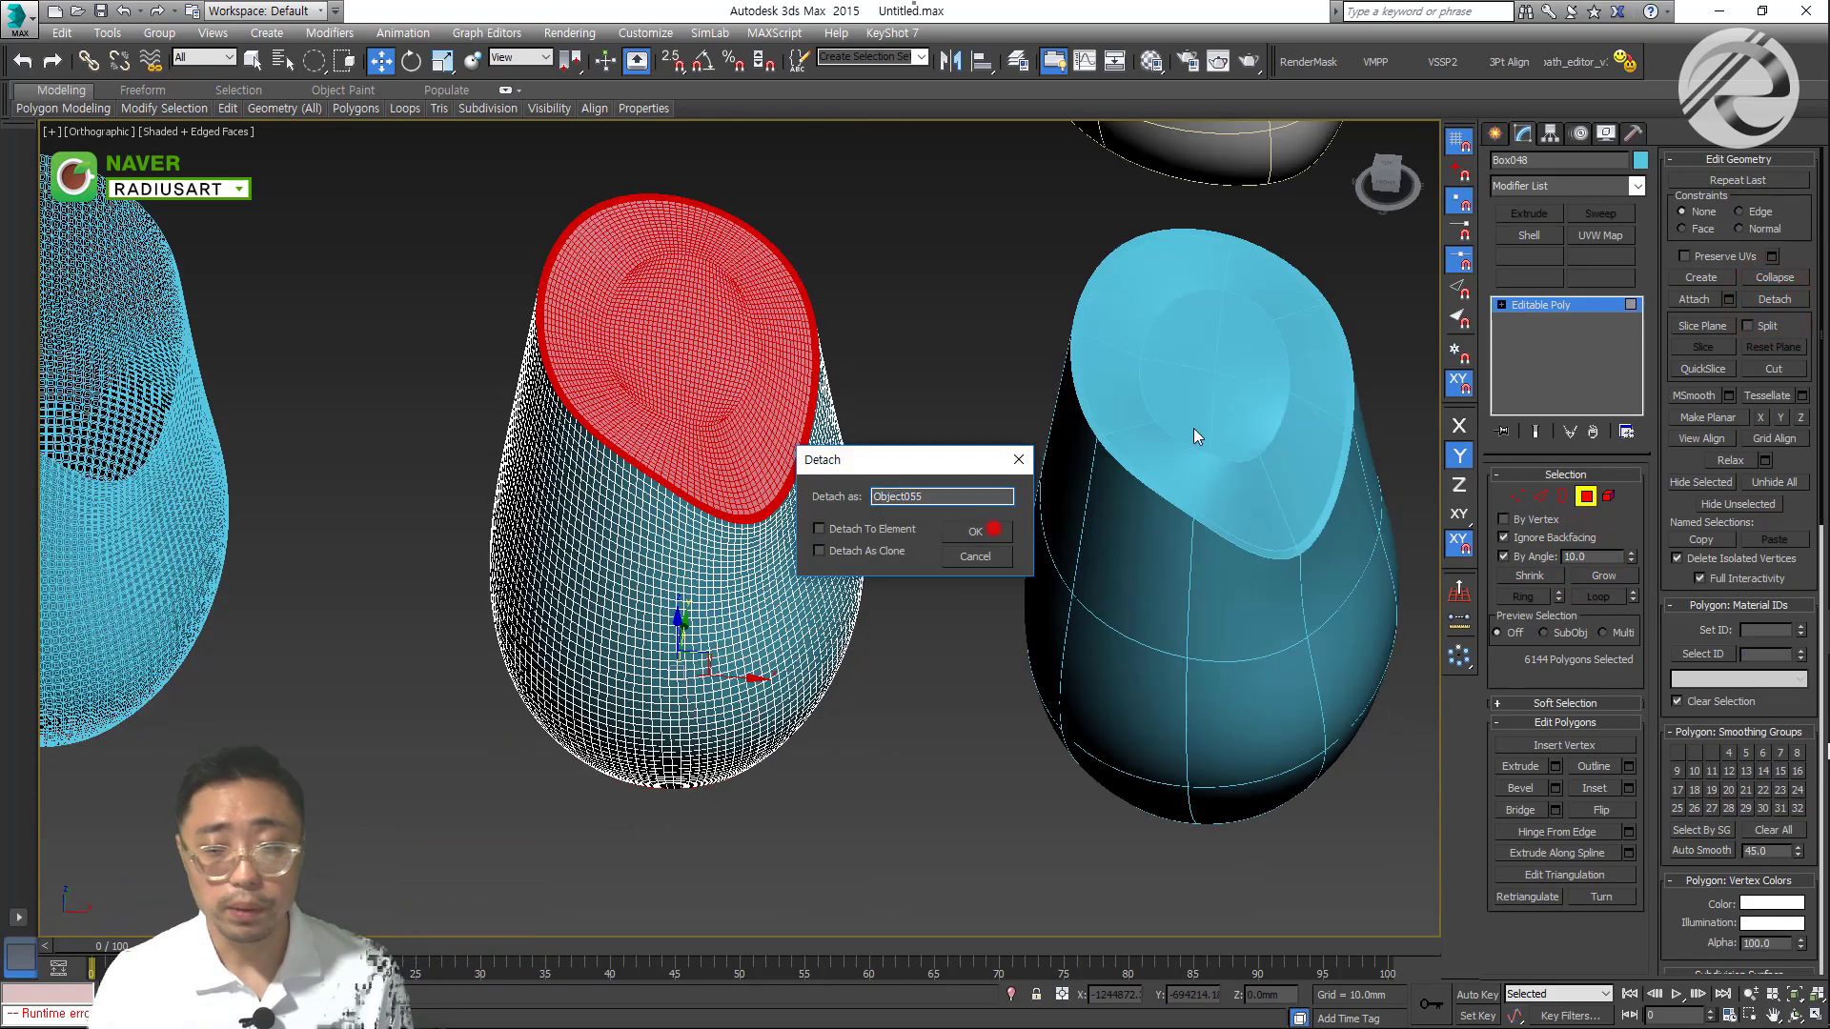
pyautogui.click(1501, 132)
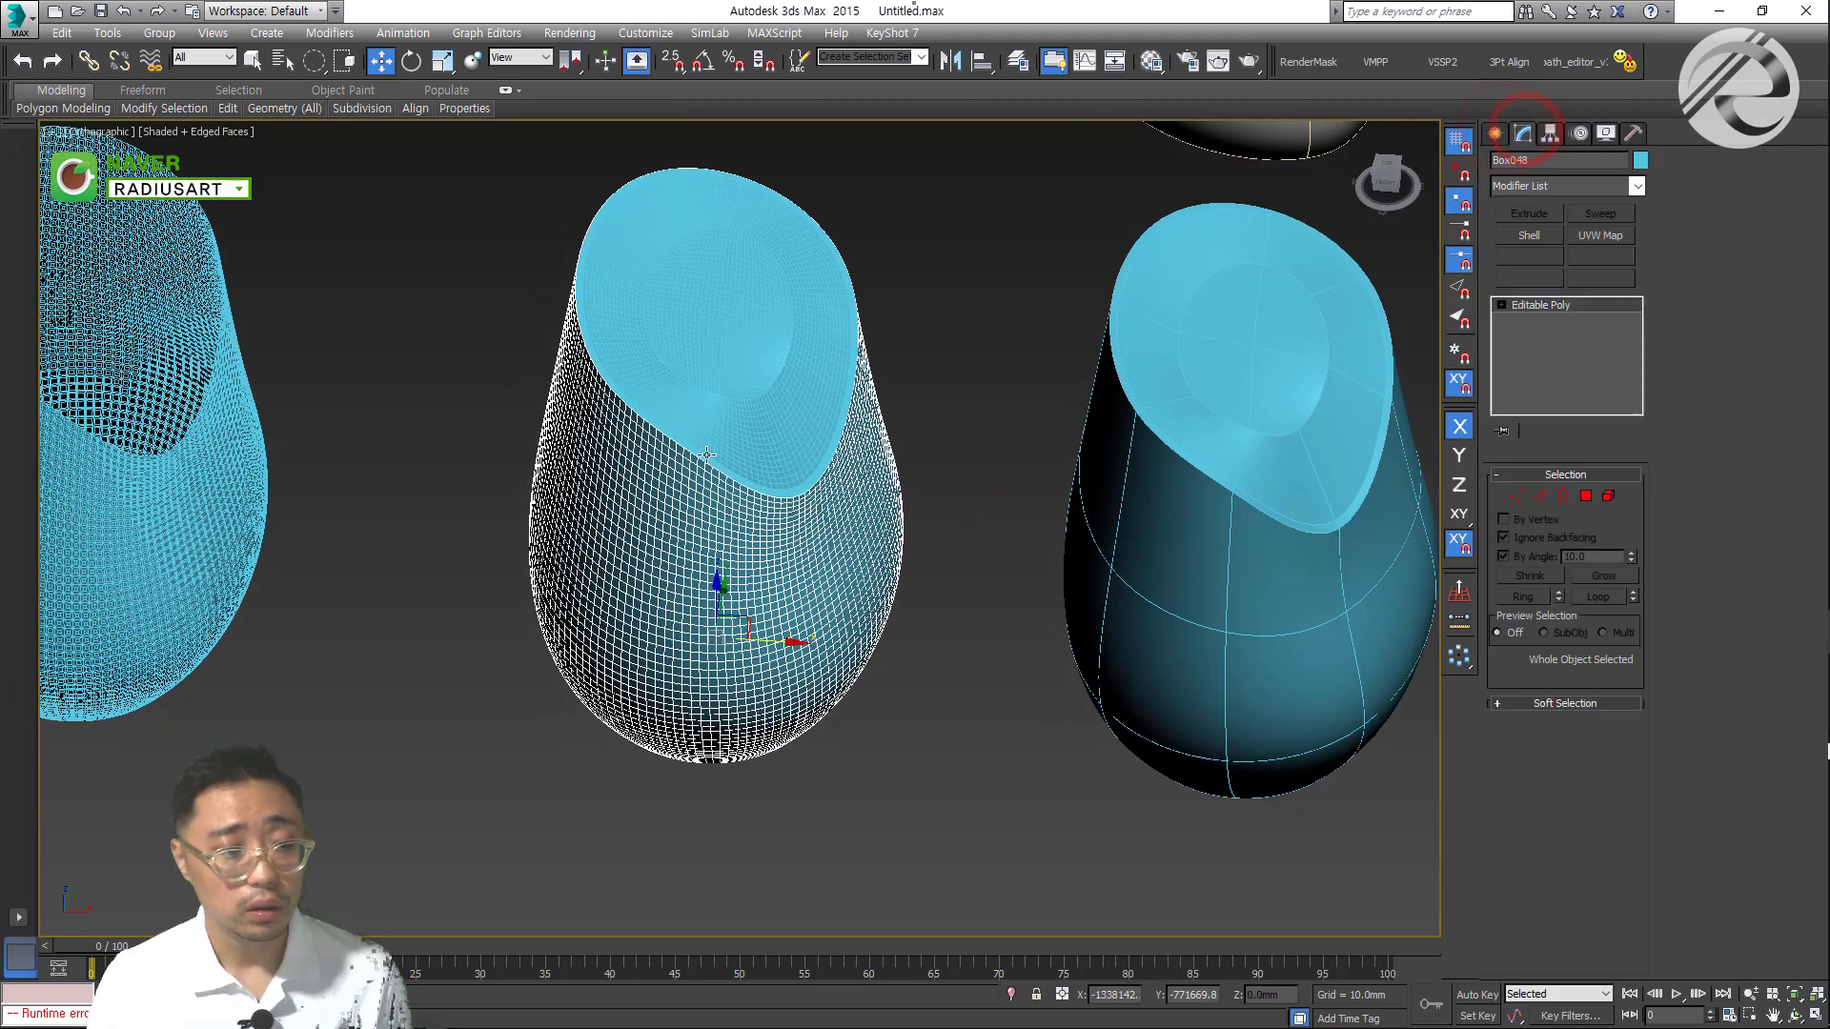
pyautogui.scroll(-5, 700, 476)
pyautogui.scroll(8, 693, 479)
pyautogui.scroll(-5, 693, 478)
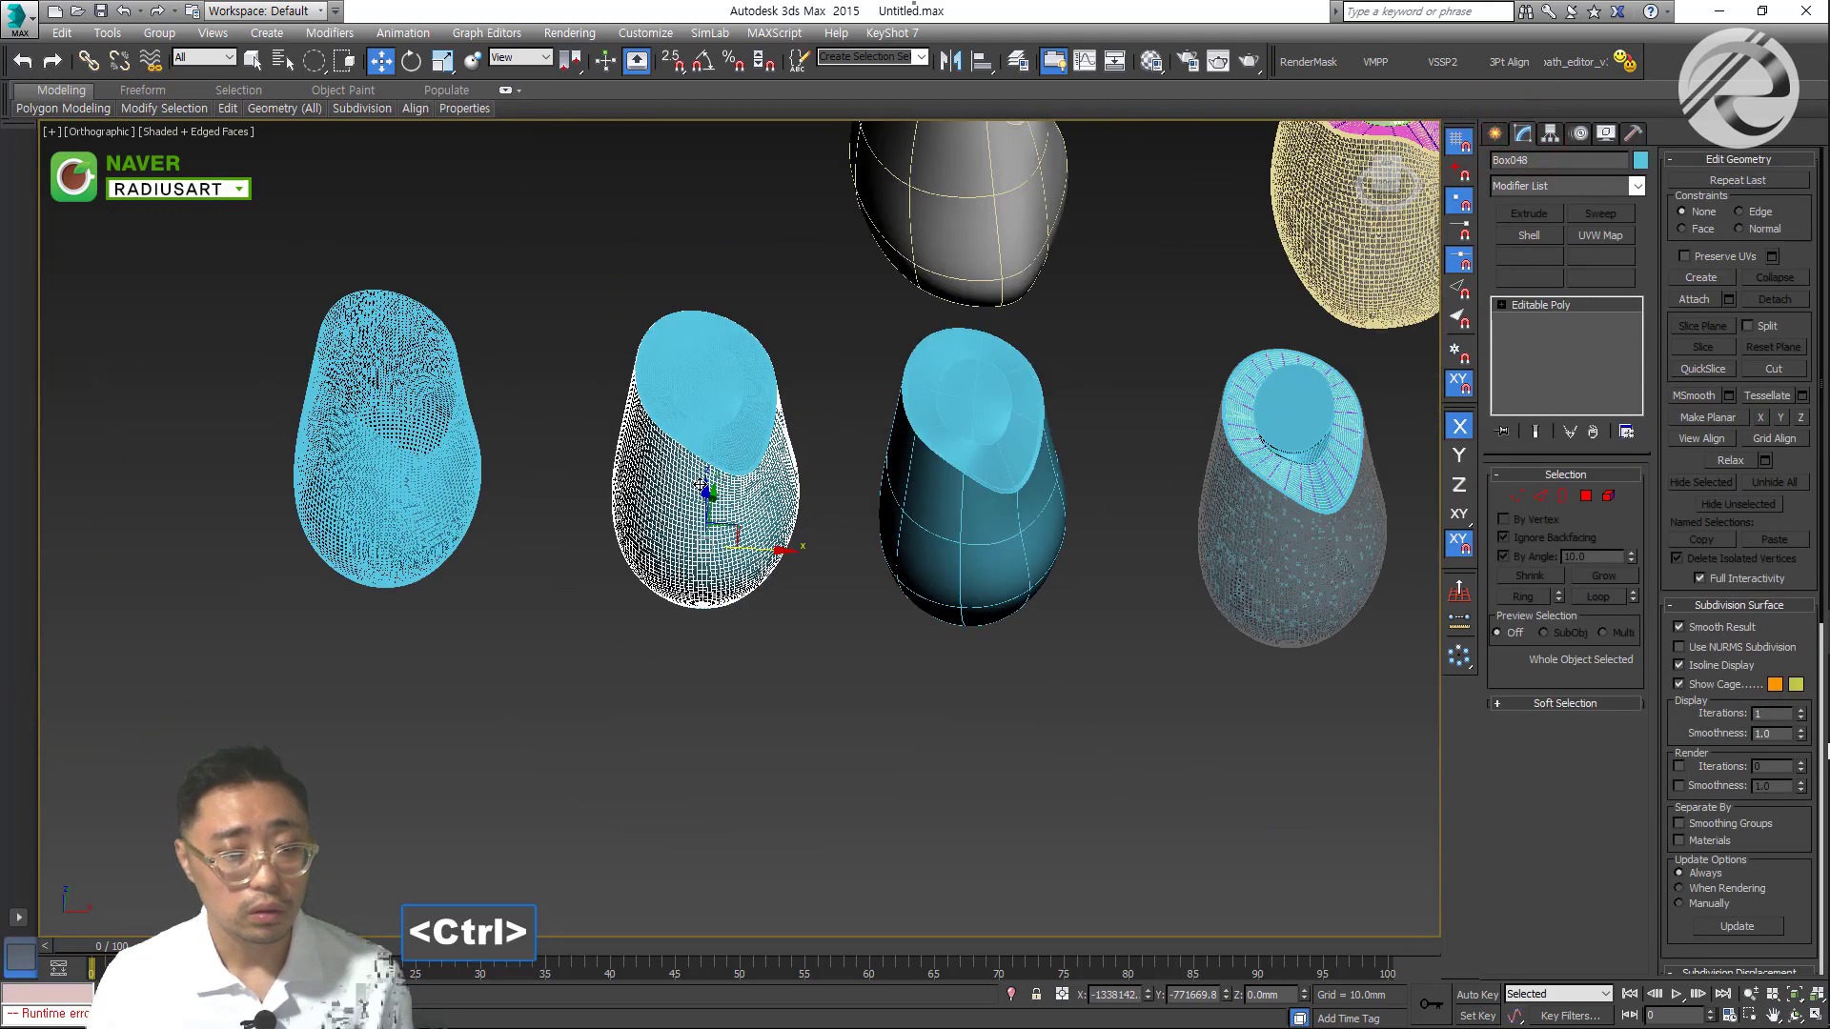
pyautogui.hotkey('ctrl', 'z')
pyautogui.hotkey('ctrl', 'z')
# Export only the selected dense tower mesh to the desktop as TEST in AutoCAD 2007 DWG format
pyautogui.scroll(4, 707, 455)
pyautogui.click(700, 452)
pyautogui.scroll(3, 714, 476)
pyautogui.scroll(-5, 717, 491)
pyautogui.keyDown('alt'); pyautogui.moveTo(717, 492); pyautogui.dragTo(732, 418, button='middle'); pyautogui.keyUp('alt')
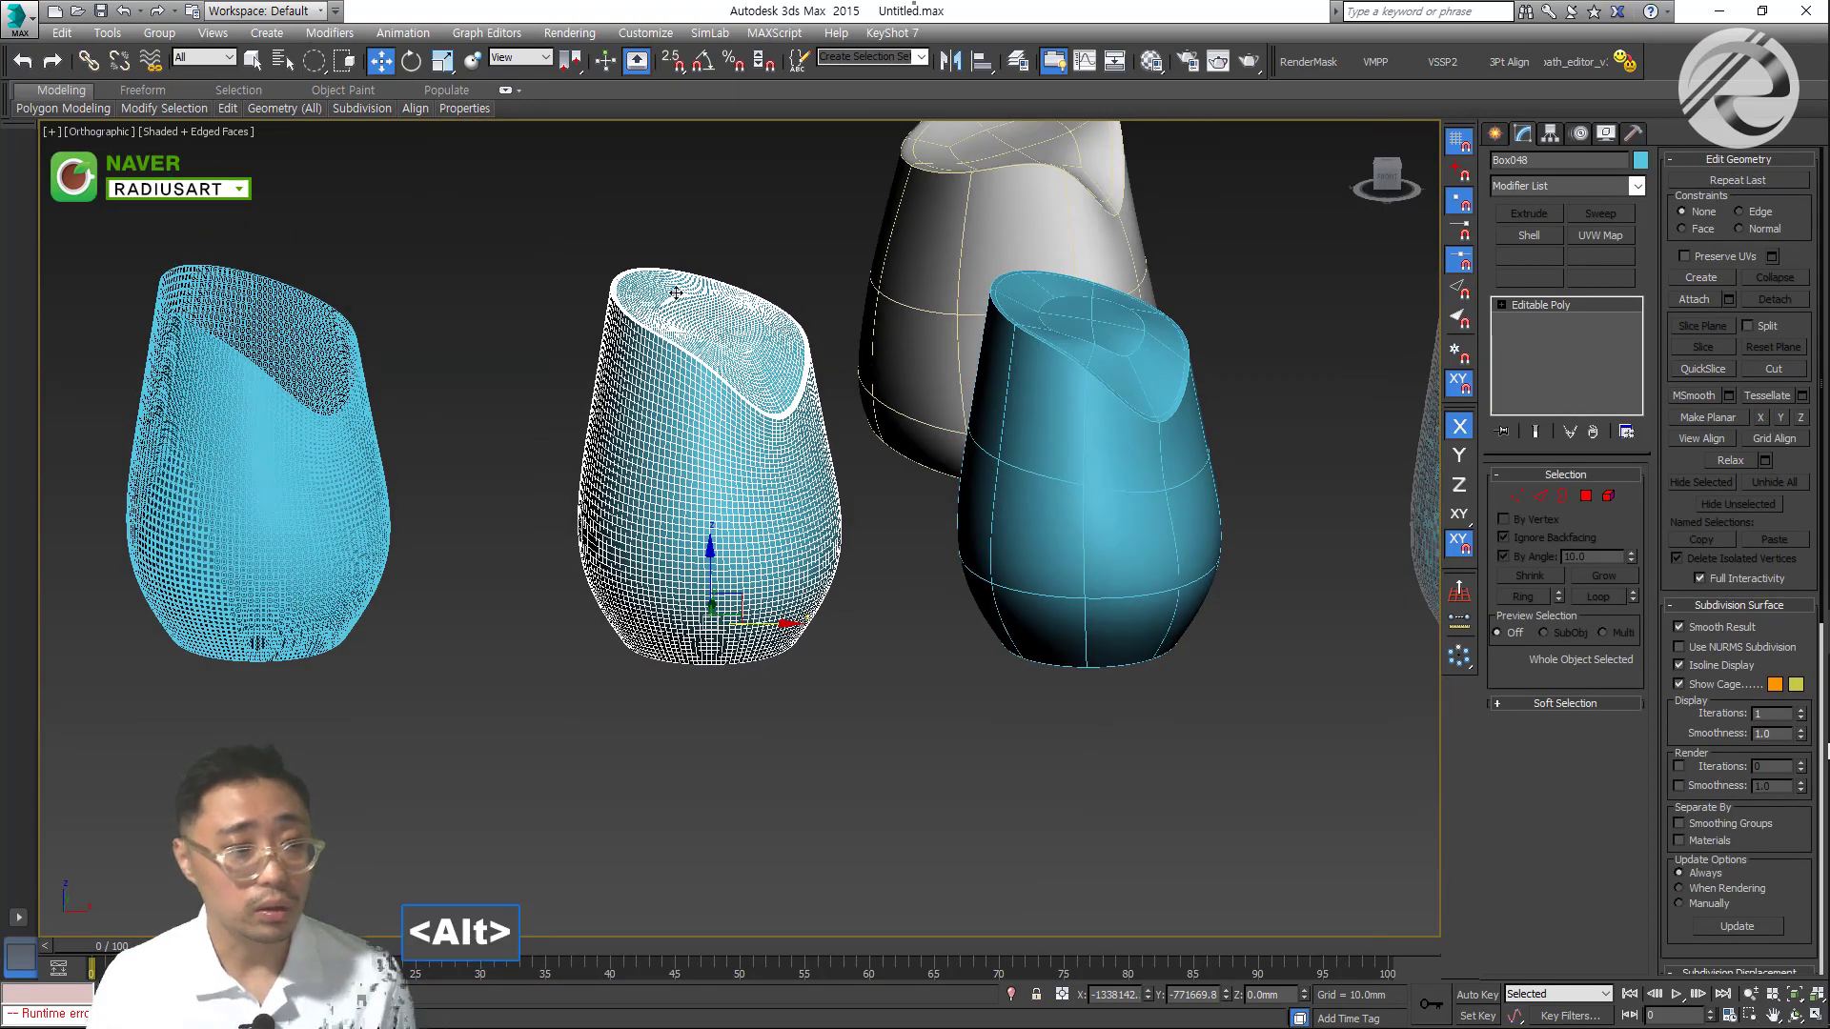
pyautogui.click(19, 17)
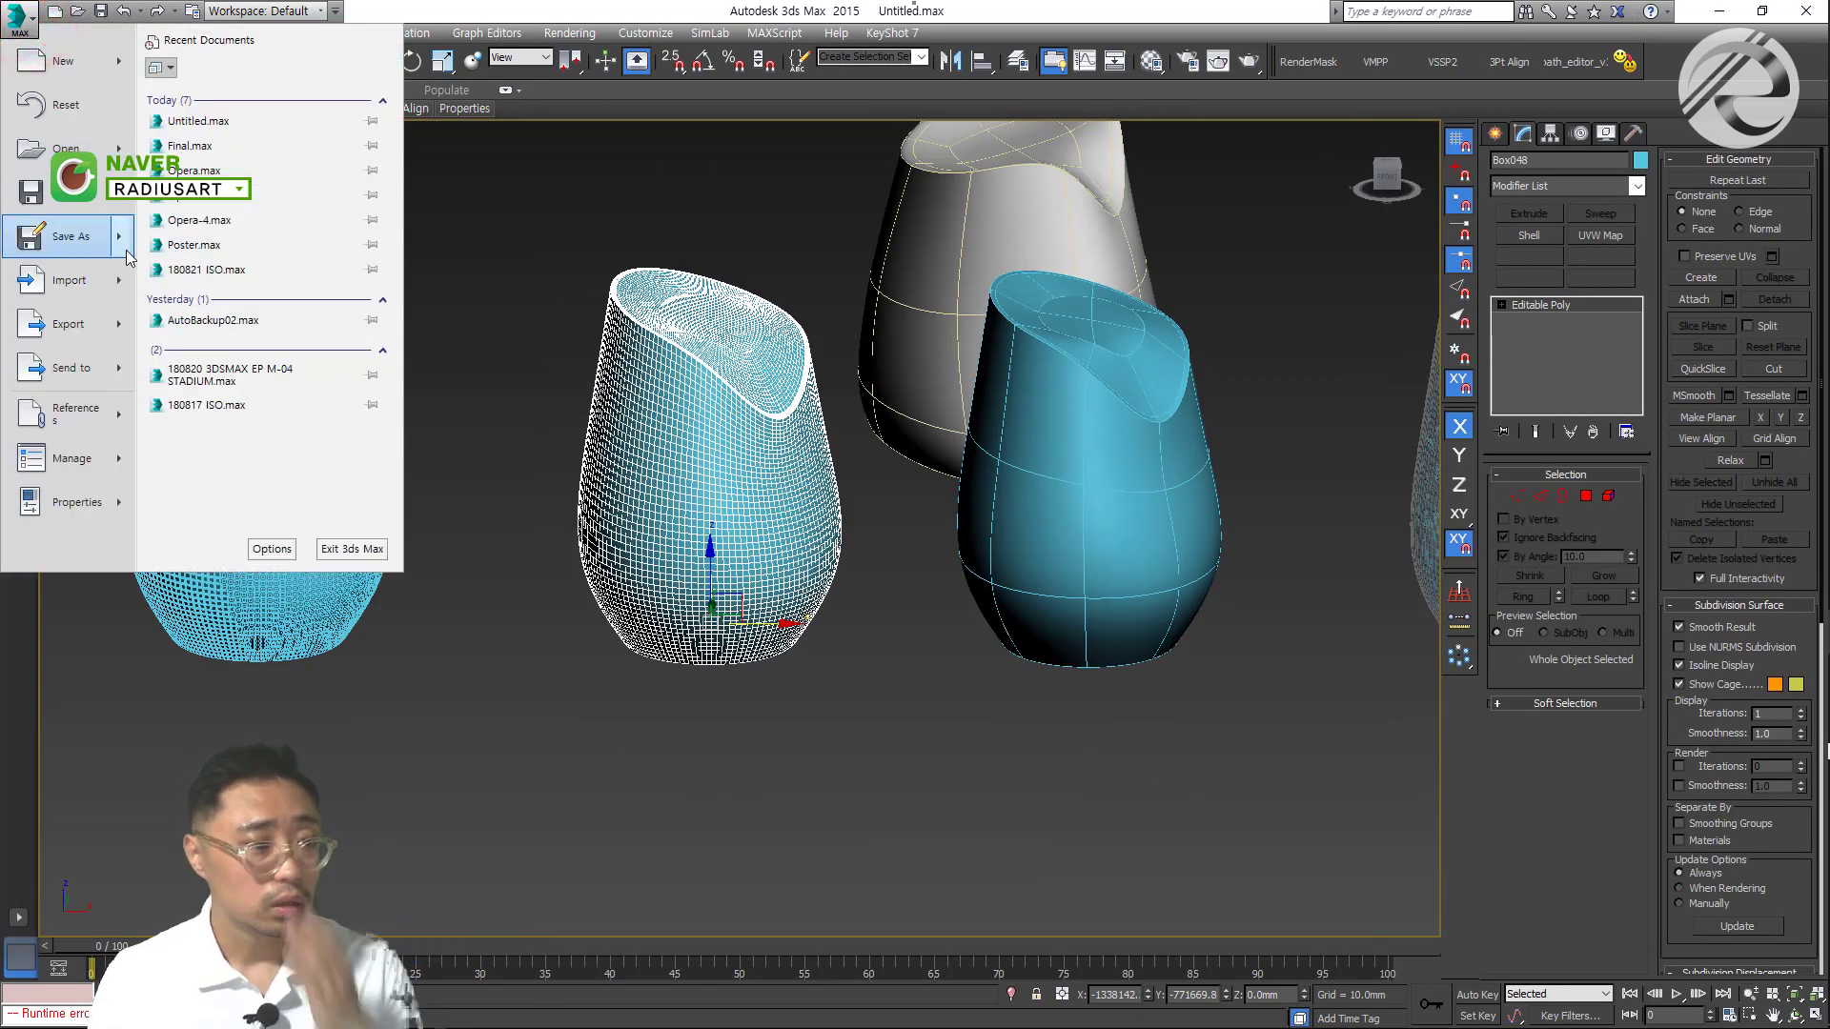
pyautogui.click(127, 312)
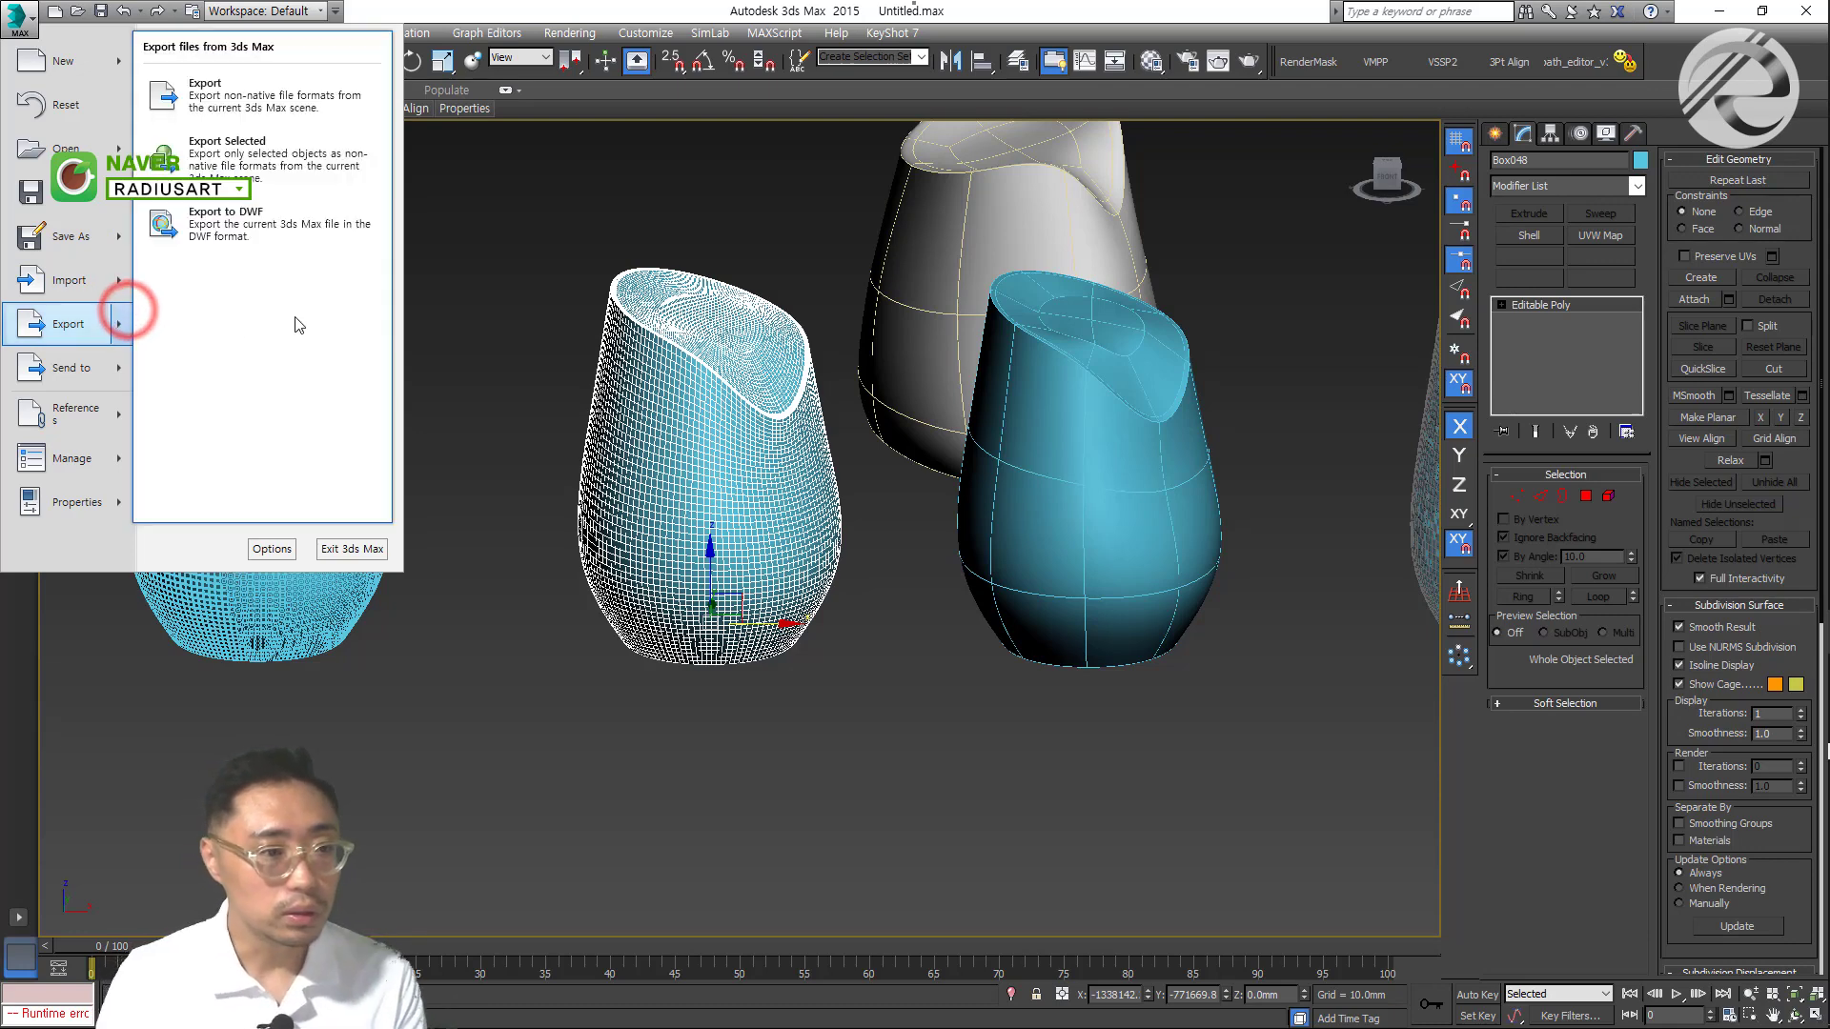
pyautogui.click(265, 176)
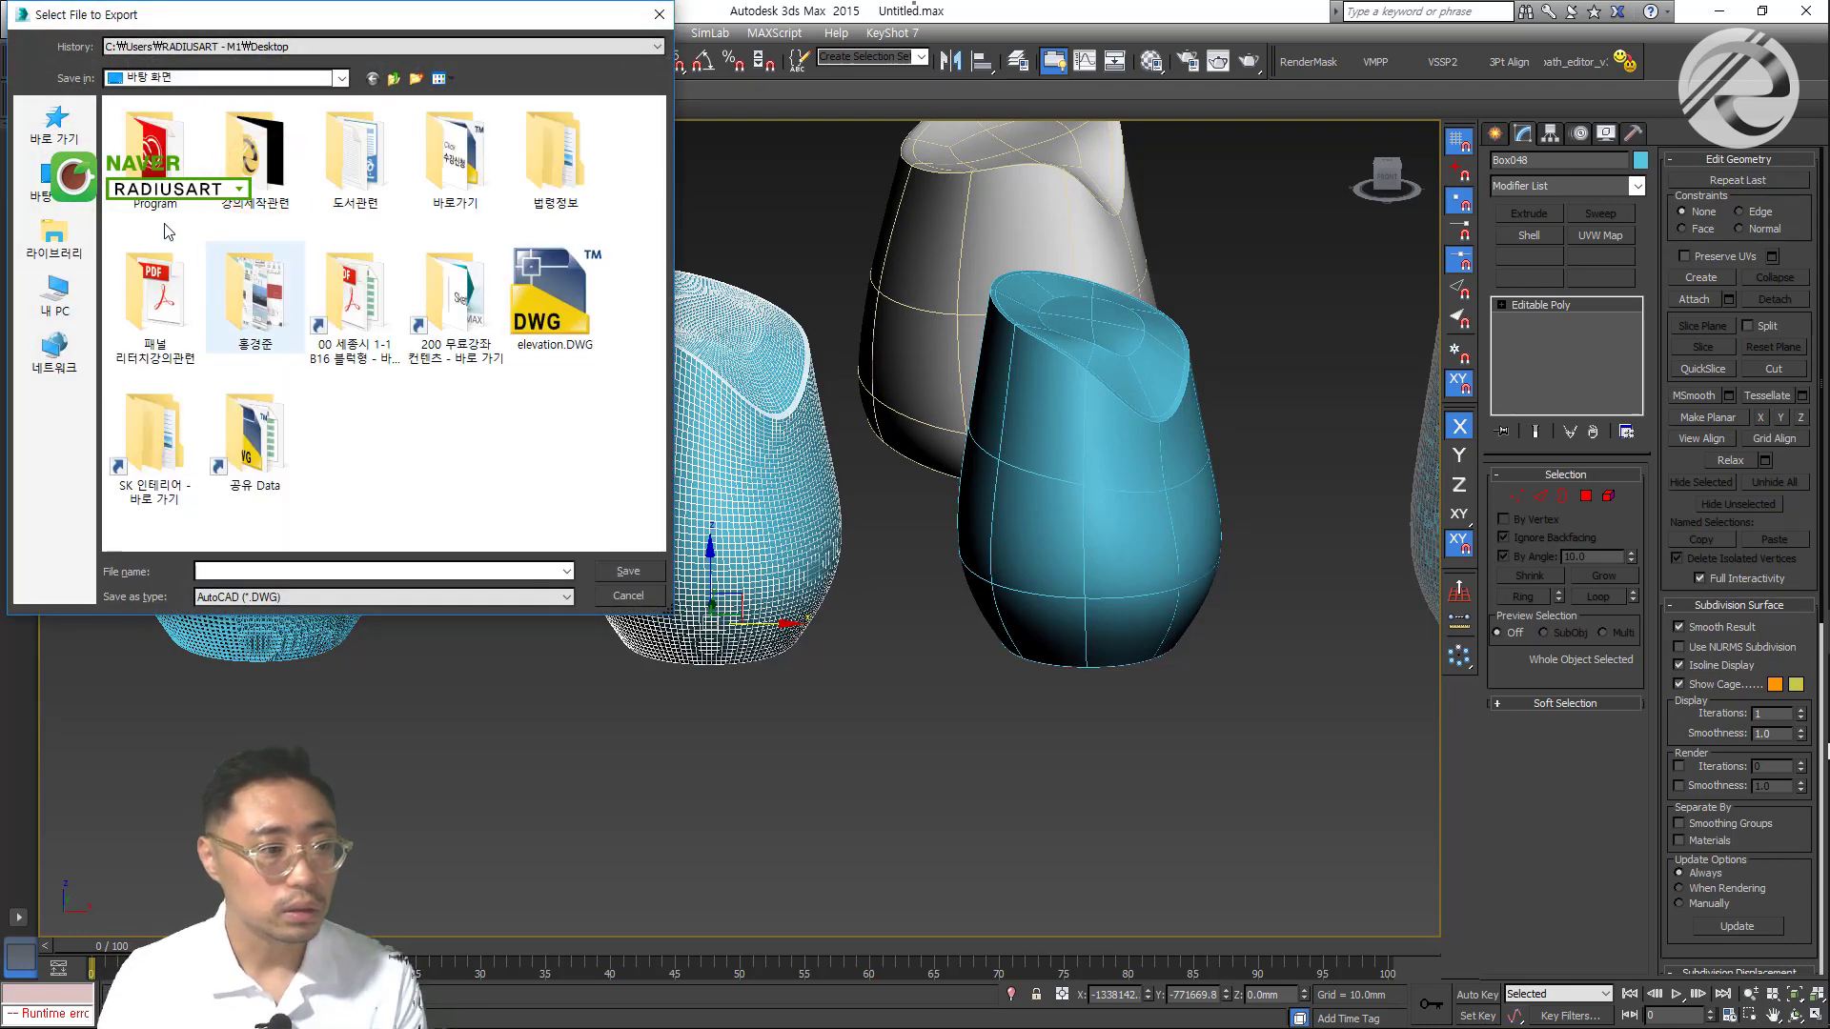
pyautogui.click(247, 572)
pyautogui.write('TEST')
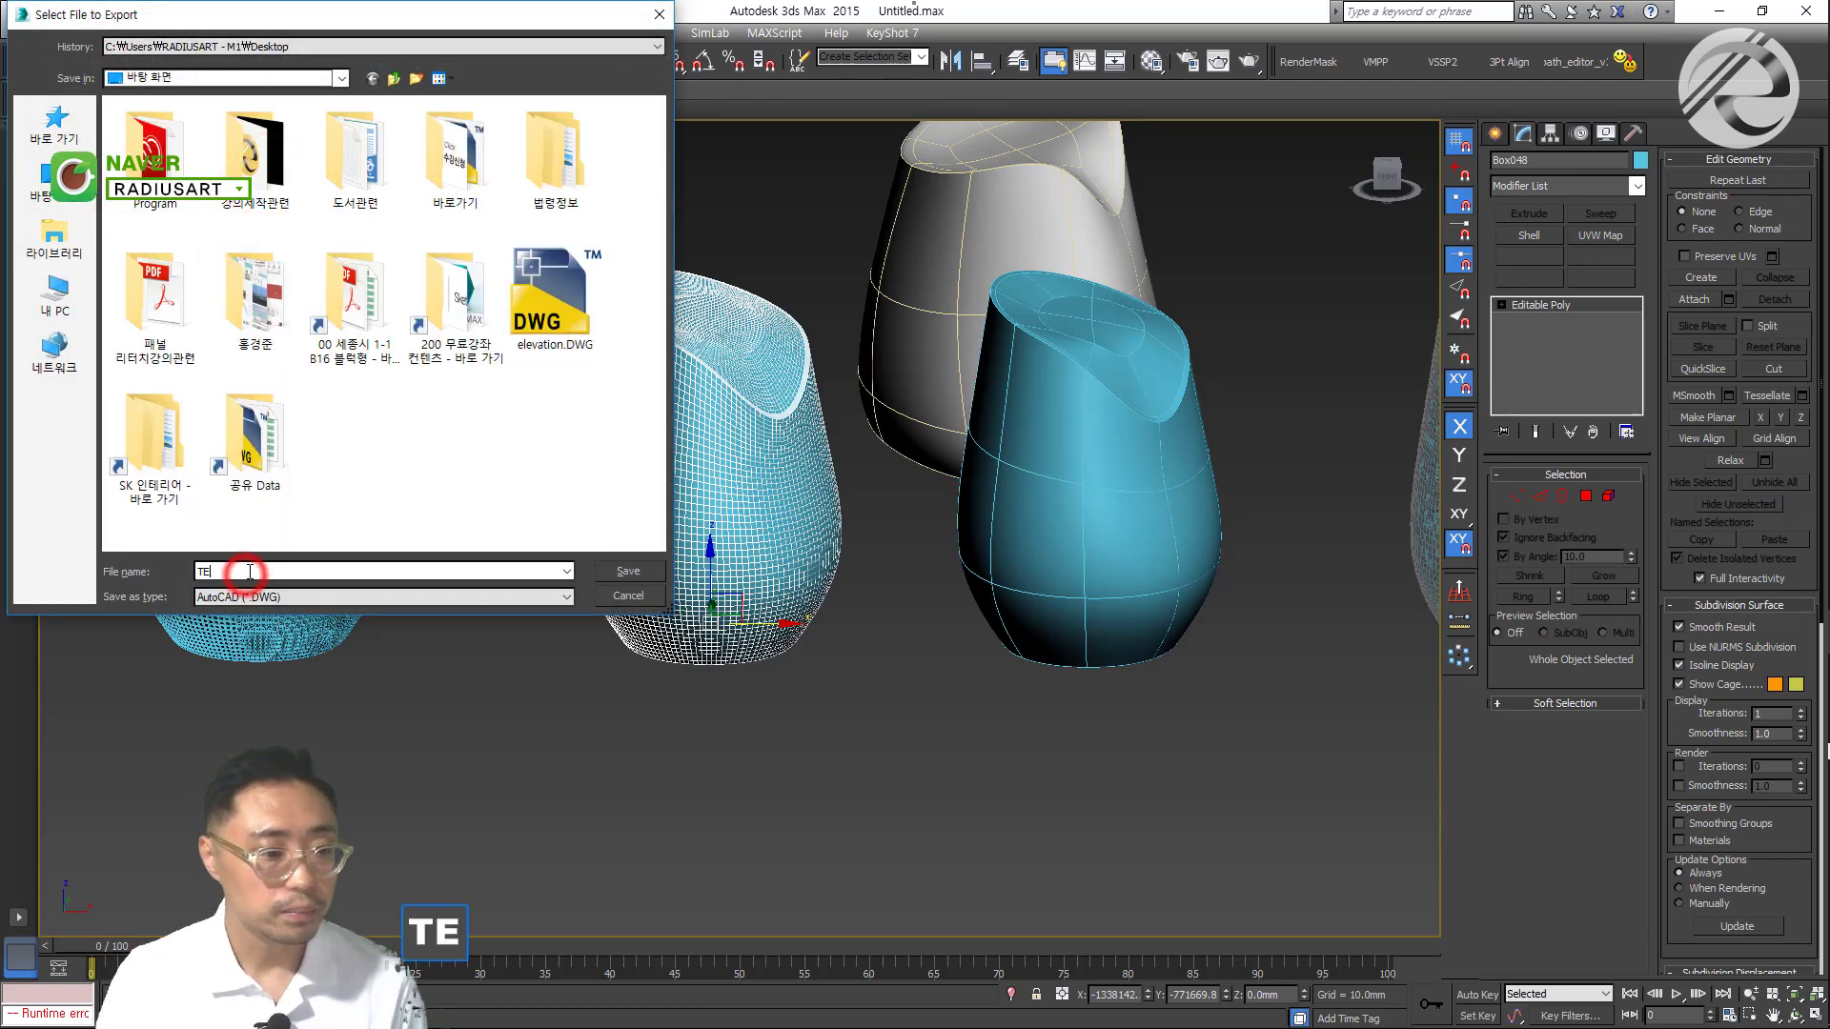
pyautogui.click(630, 572)
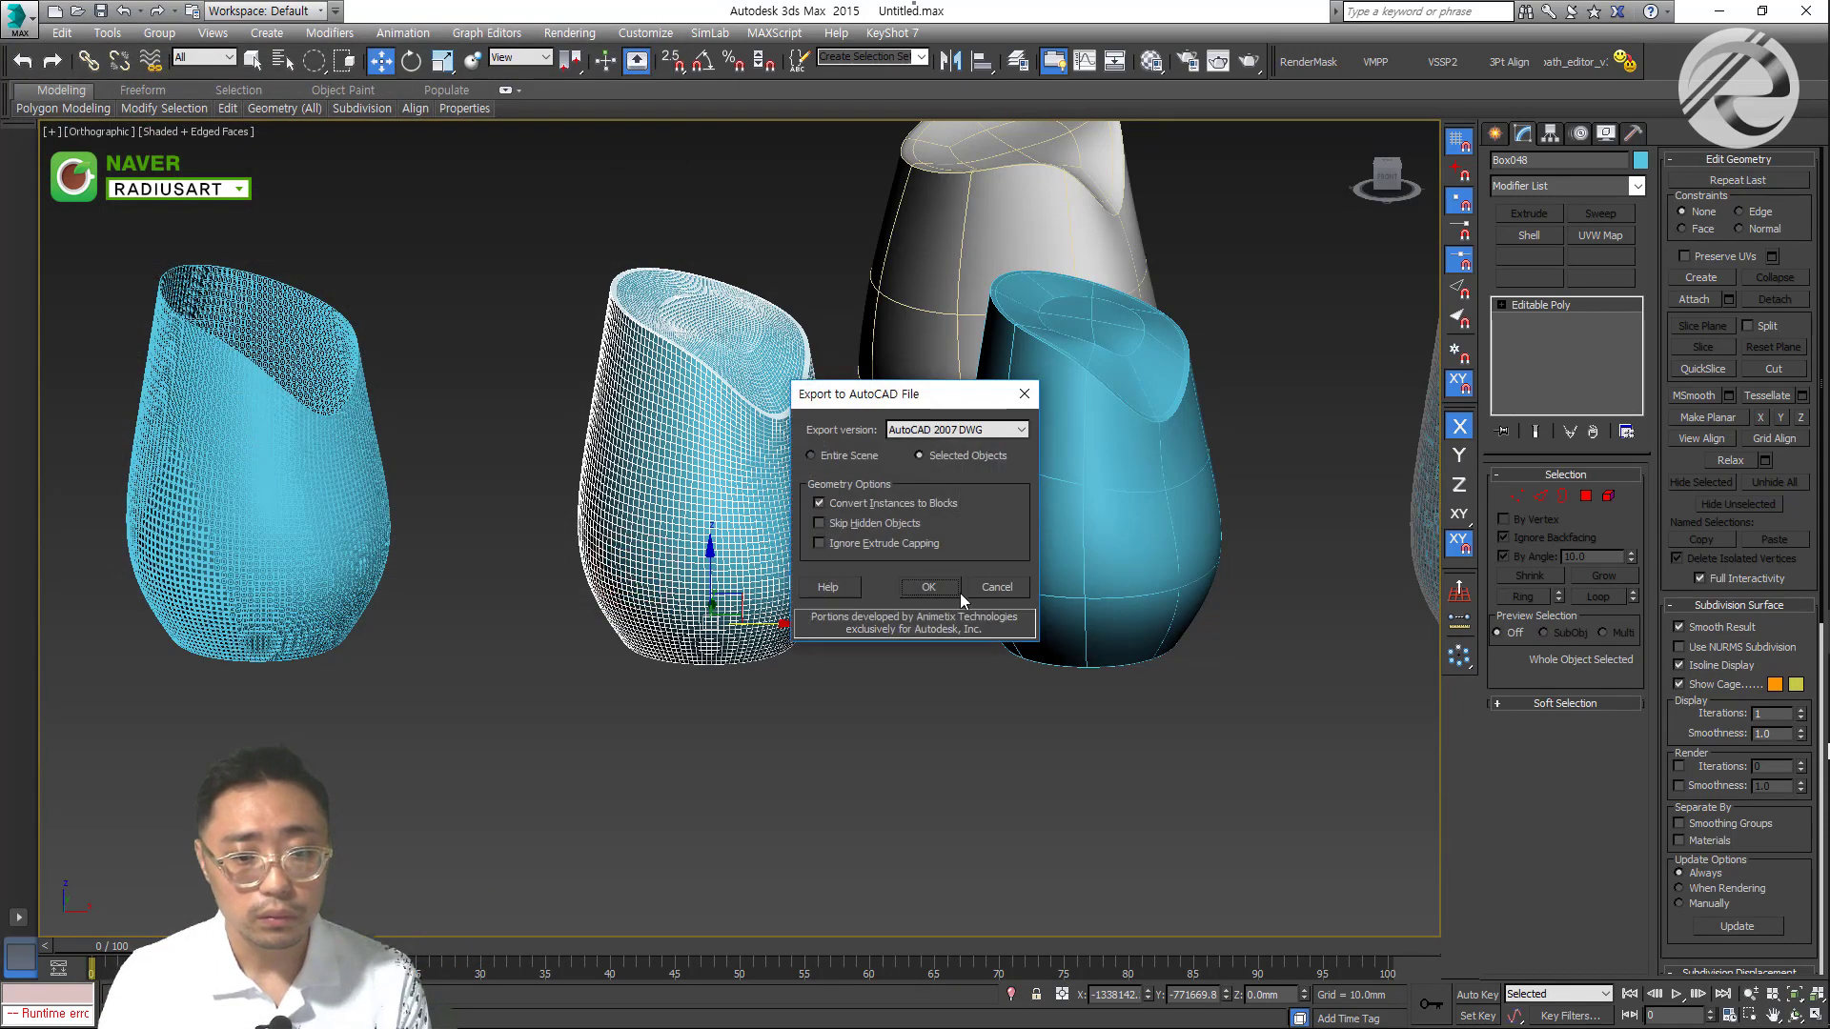
pyautogui.click(918, 588)
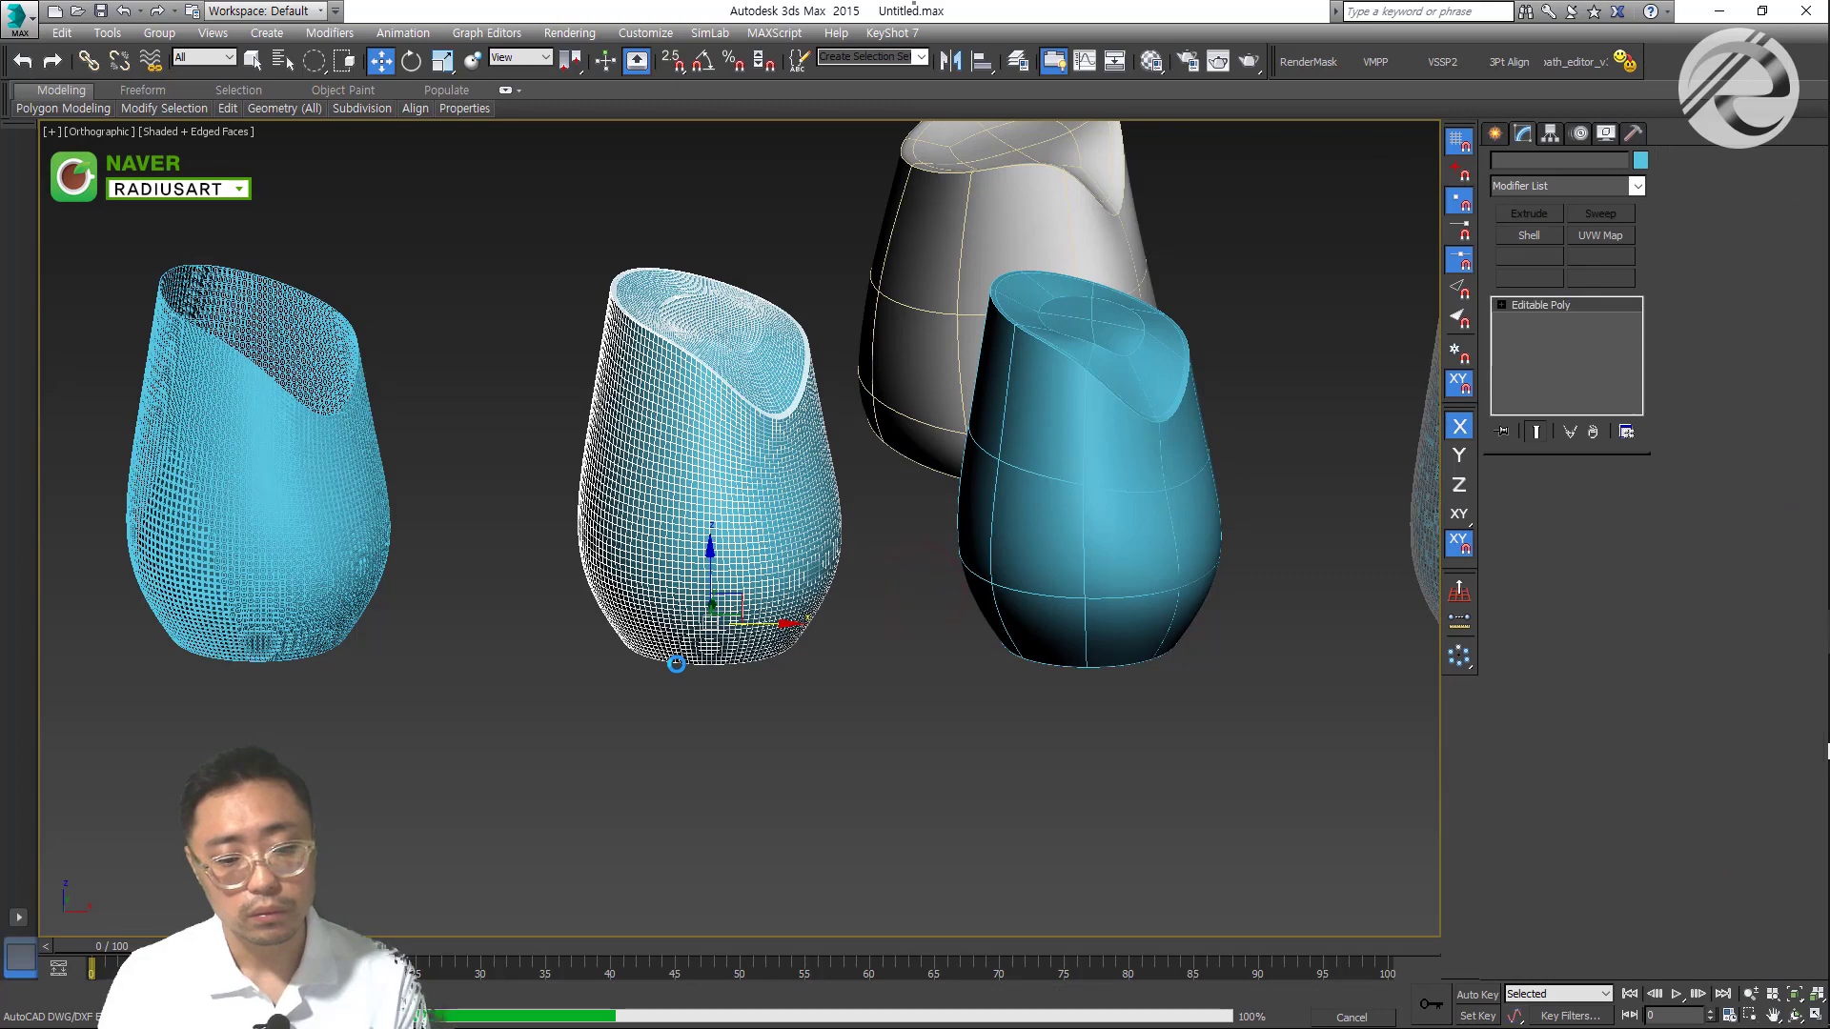
# Clear the selection, switch to AutoCAD and erase everything in the open elevation drawing
pyautogui.keyDown('alt'); pyautogui.moveTo(907, 643); pyautogui.dragTo(874, 698, button='middle'); pyautogui.keyUp('alt')
pyautogui.click(872, 688)
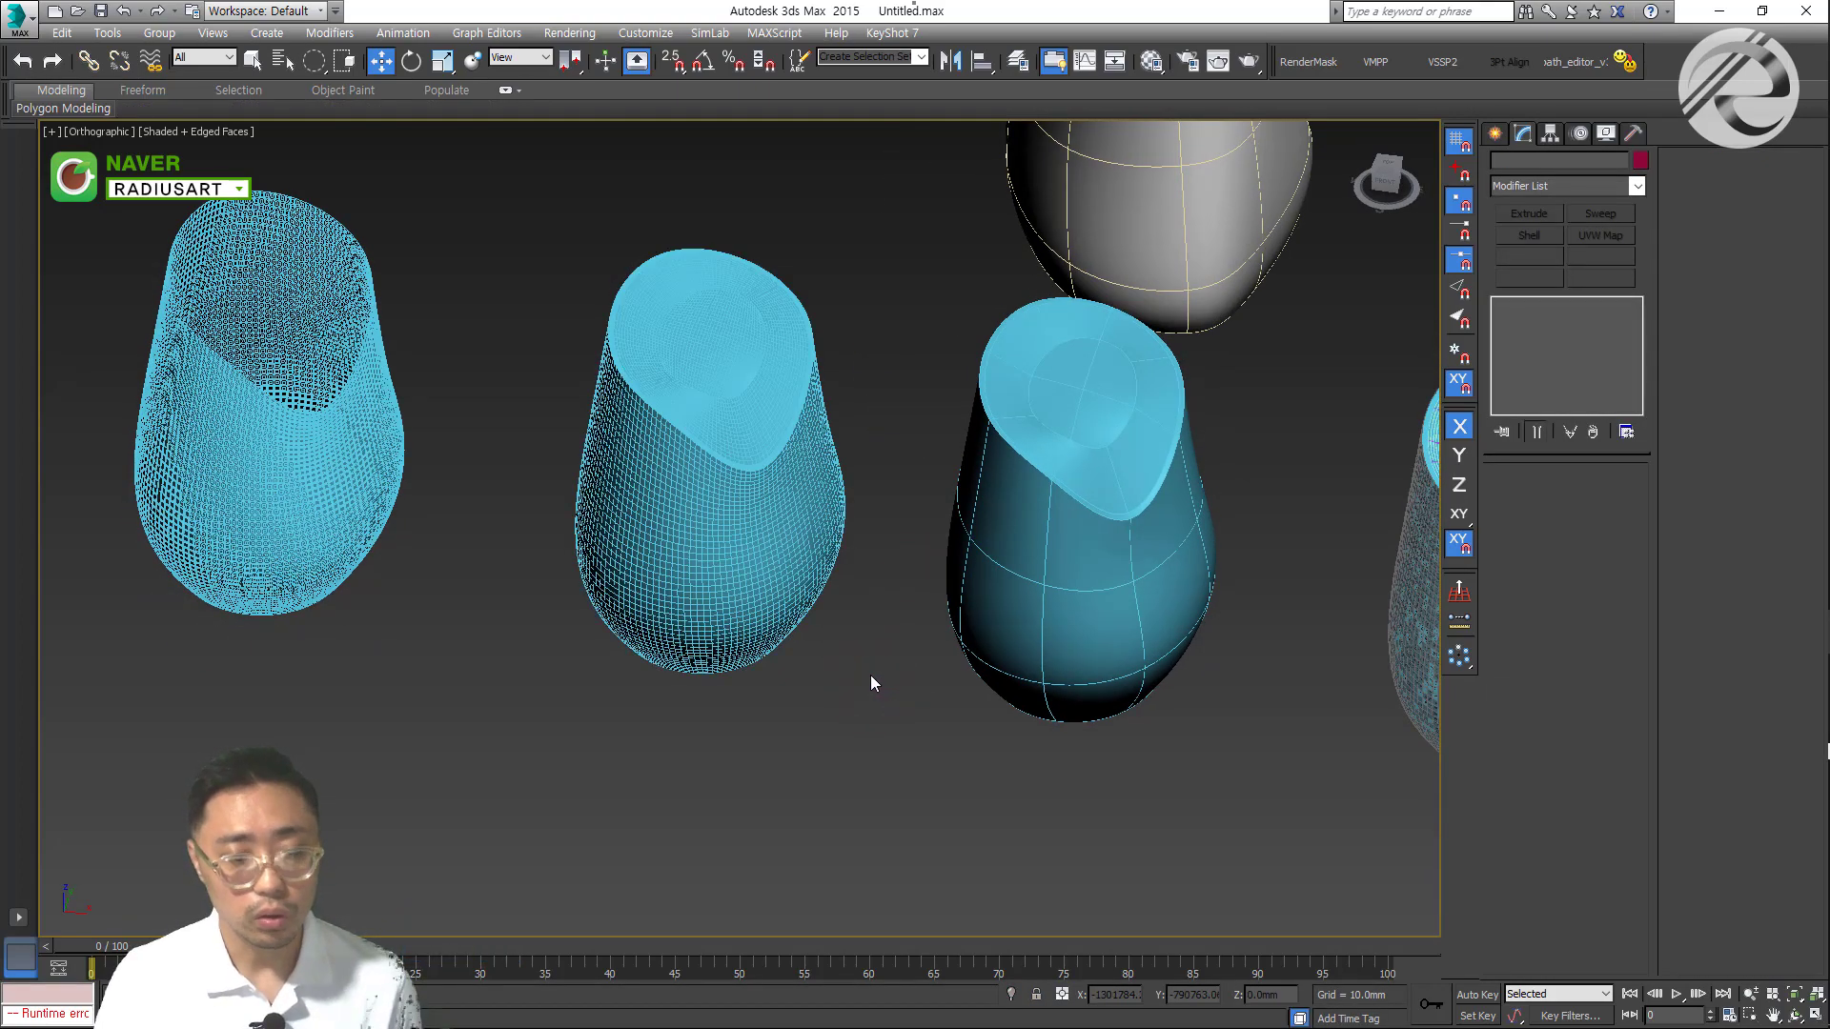
pyautogui.hotkey('alt', 'Tab')
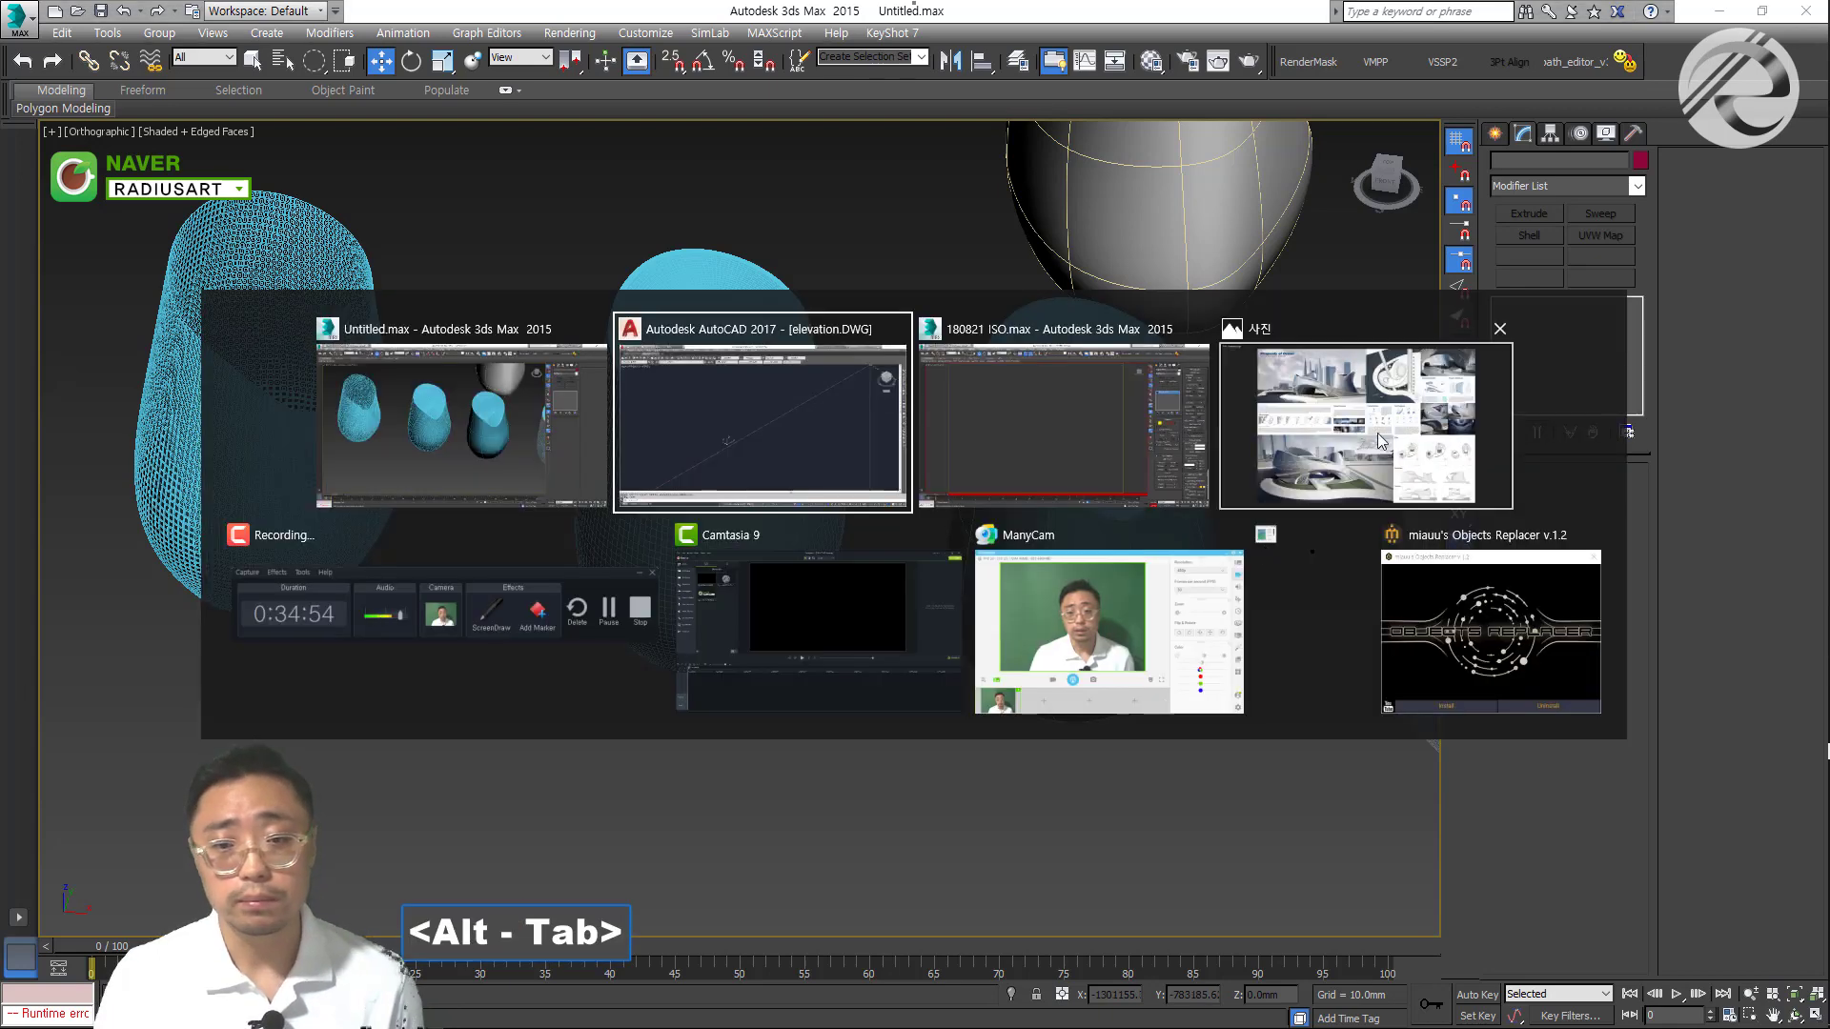
pyautogui.click(740, 462)
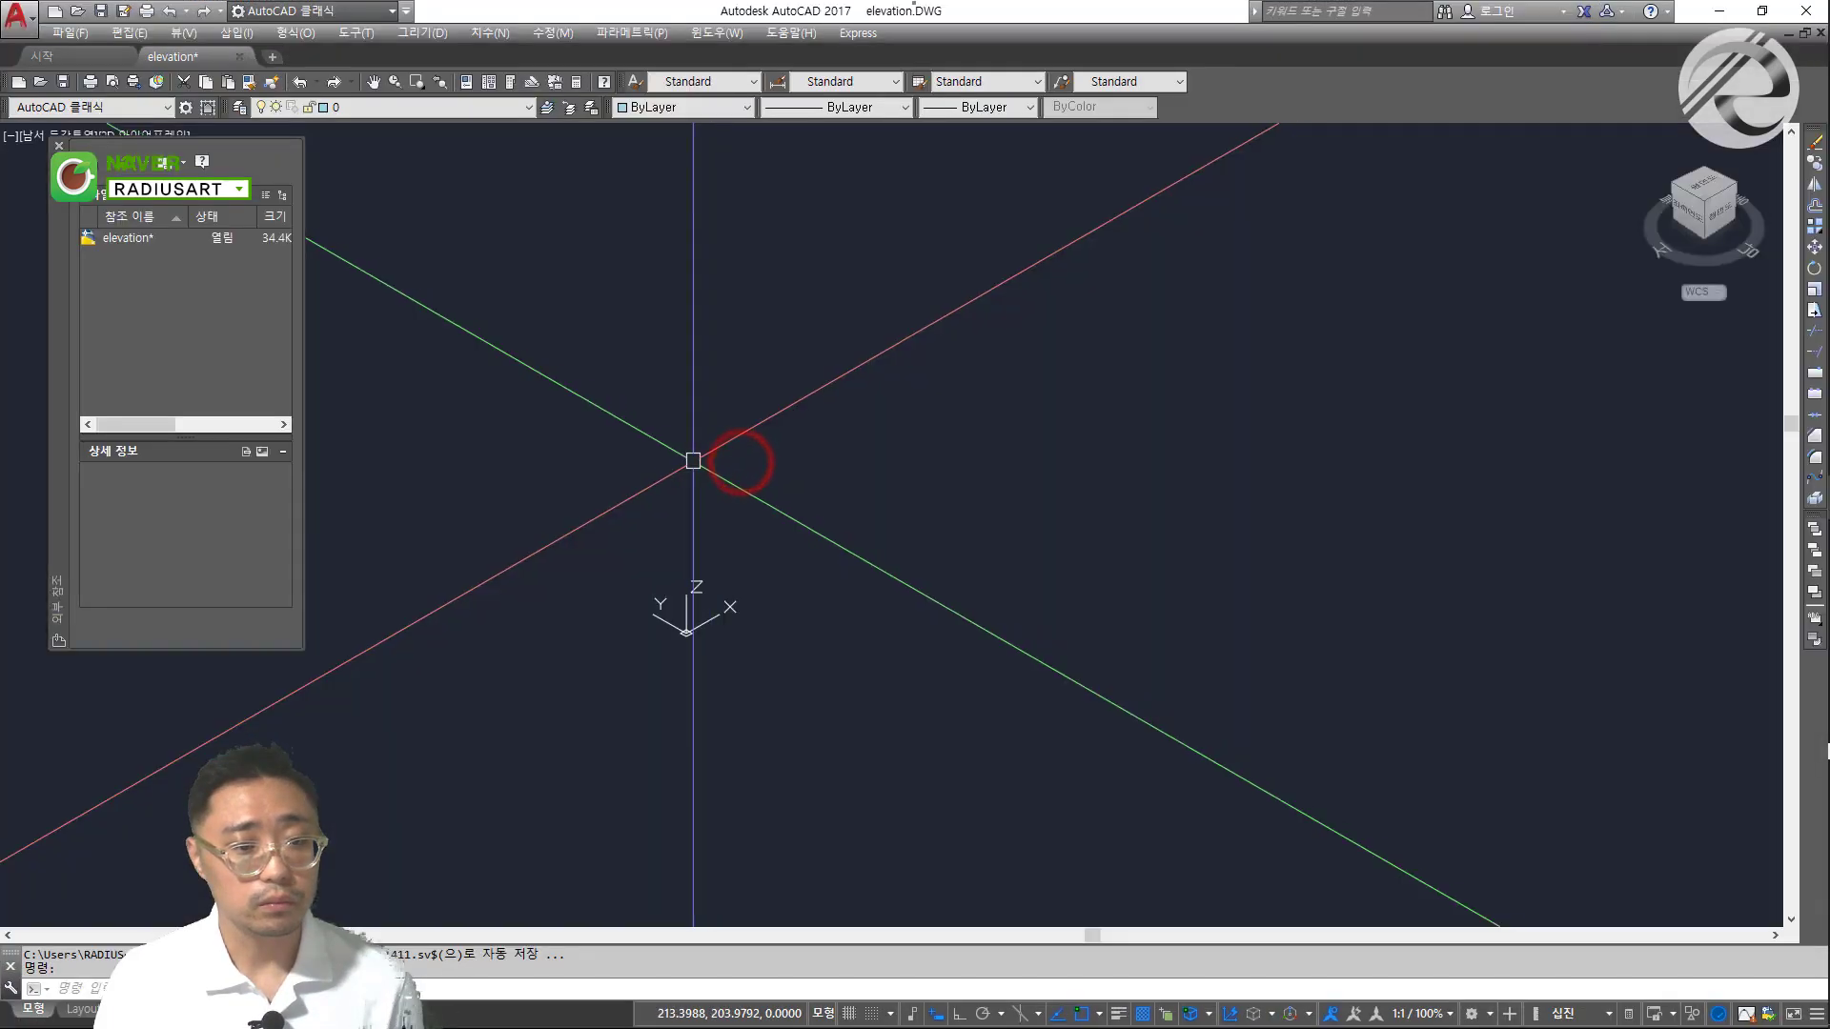
pyautogui.hotkey('ctrl', 'a')
pyautogui.press('Delete')
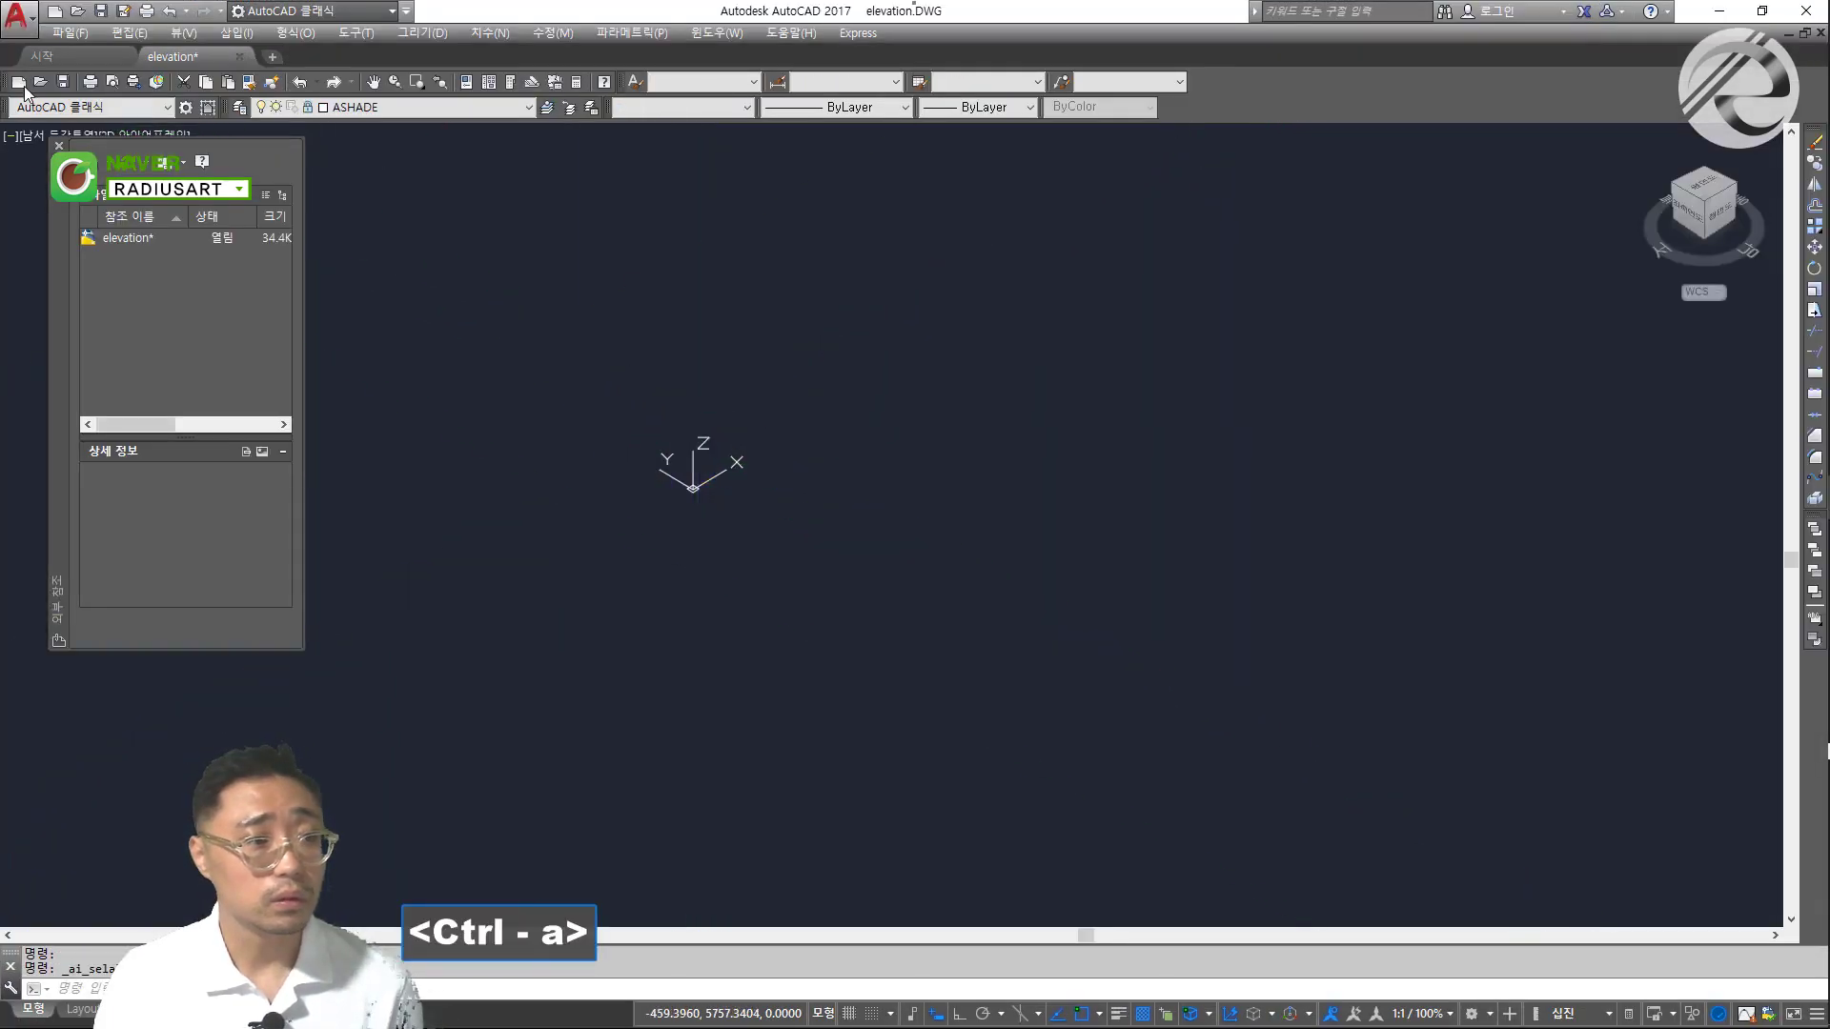
# Open TEST.DWG from the desktop
pyautogui.click(74, 36)
pyautogui.click(104, 90)
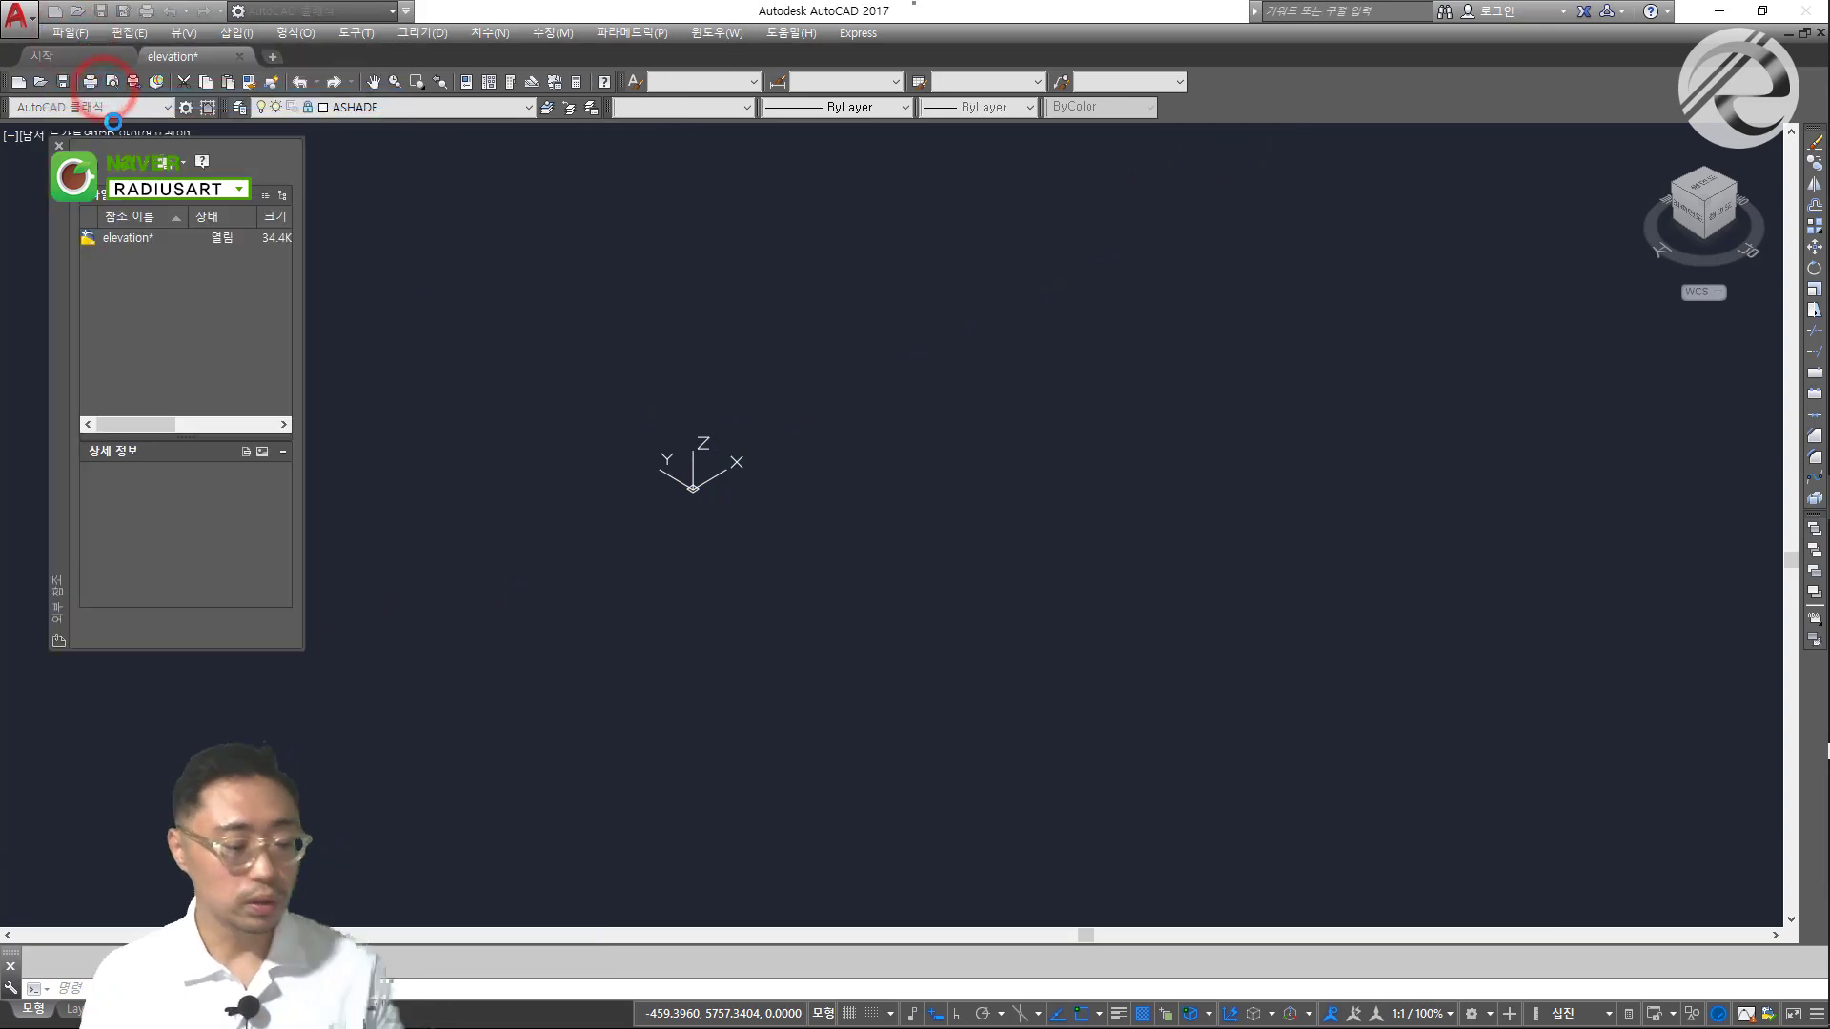
pyautogui.scroll(-1, 991, 657)
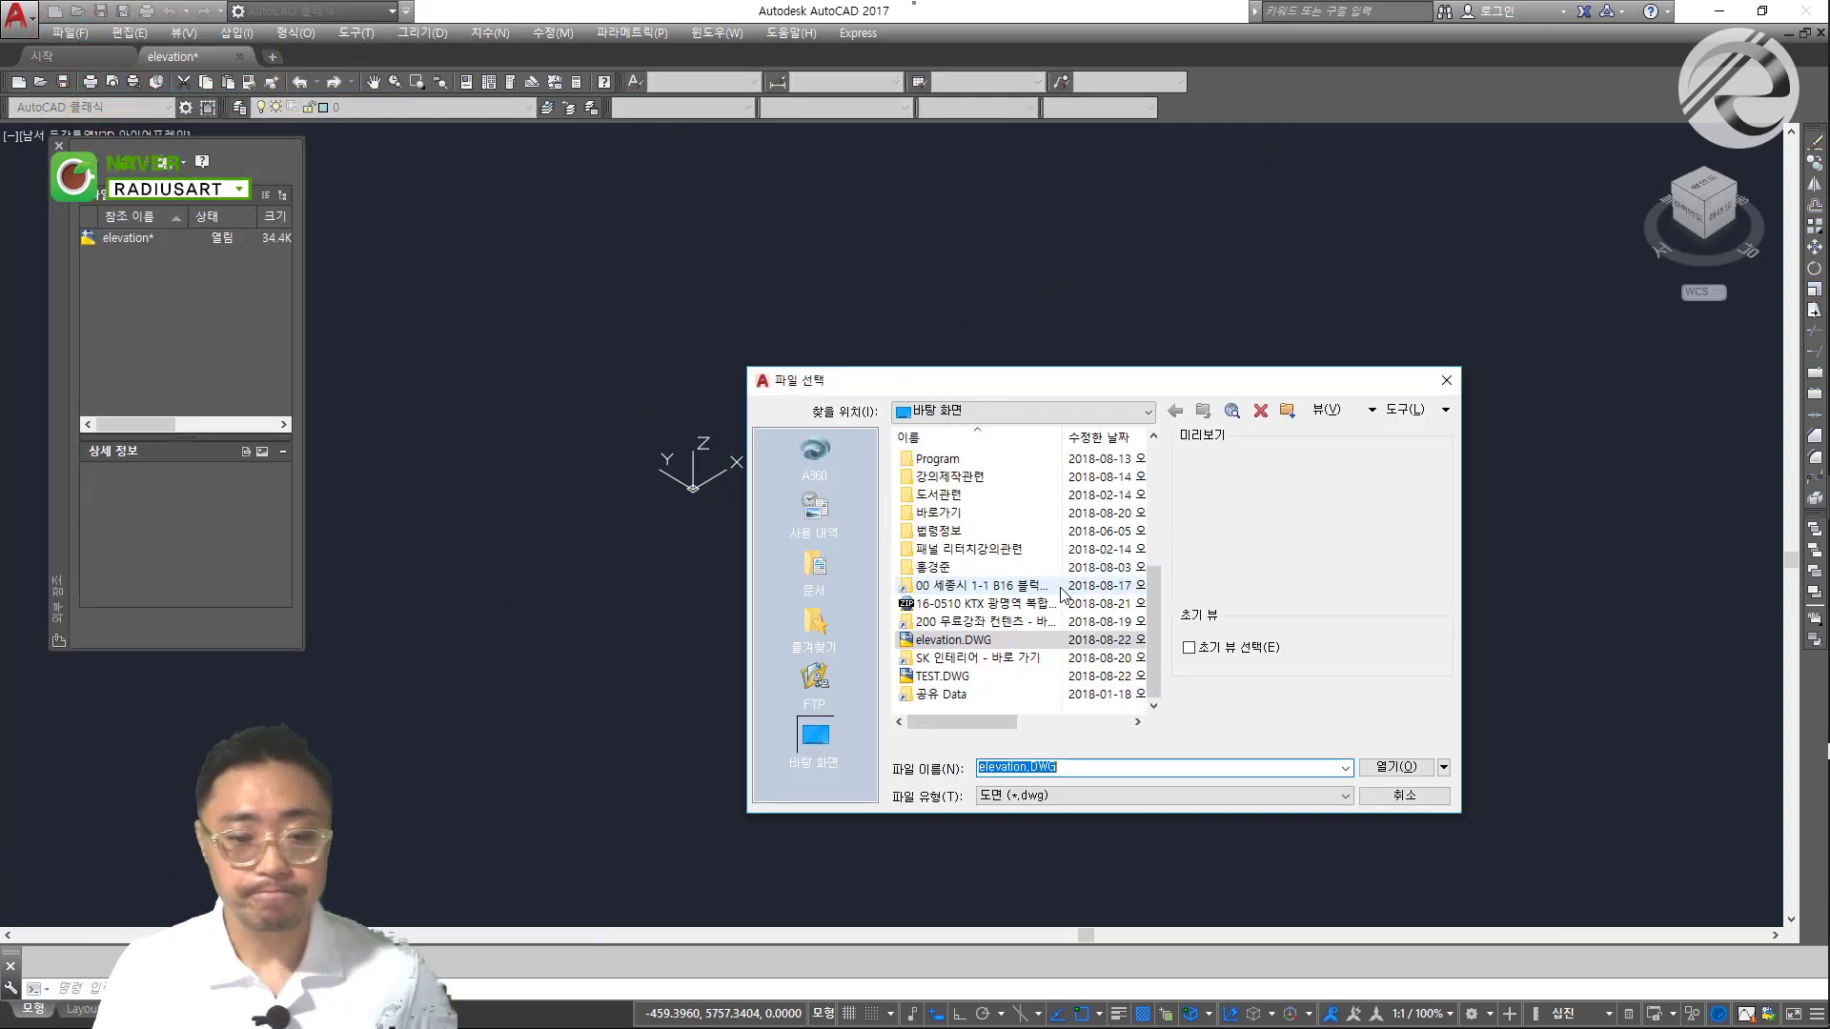
pyautogui.doubleClick(1001, 683)
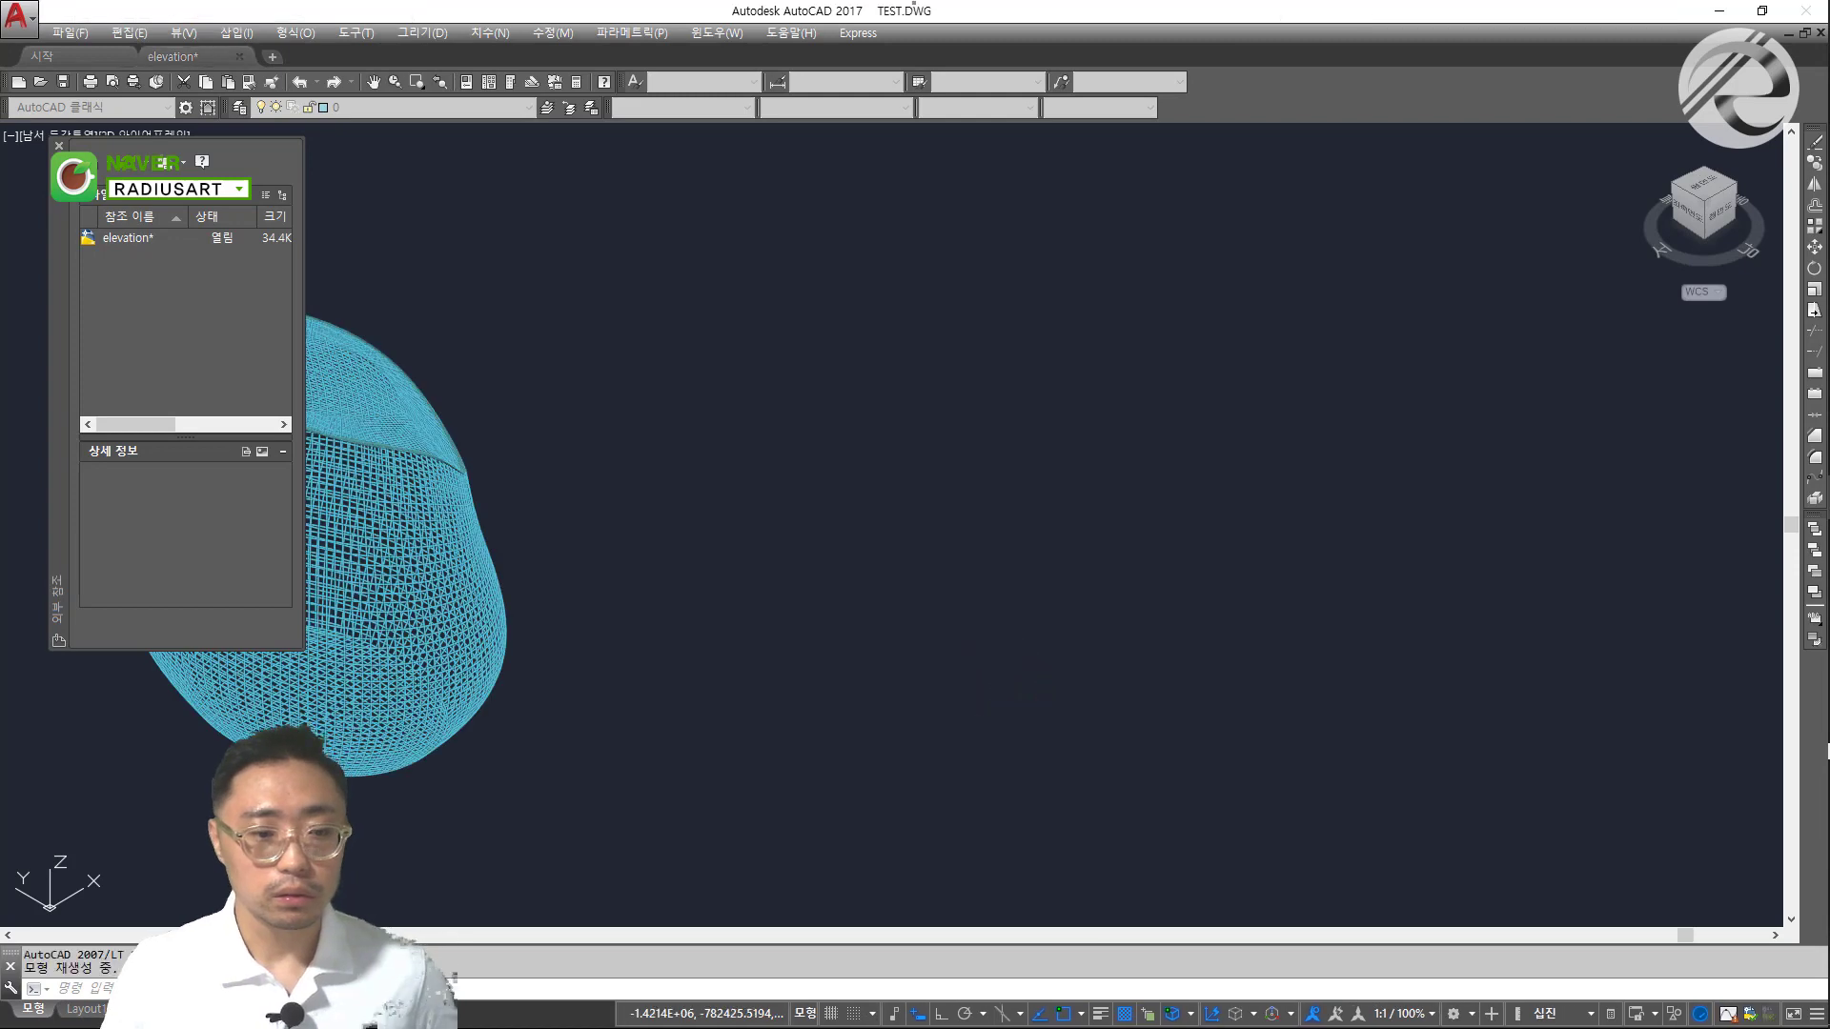
# Select the tower mesh and switch the 3D view to Front (정면도) to show its elevation
pyautogui.click(1282, 763)
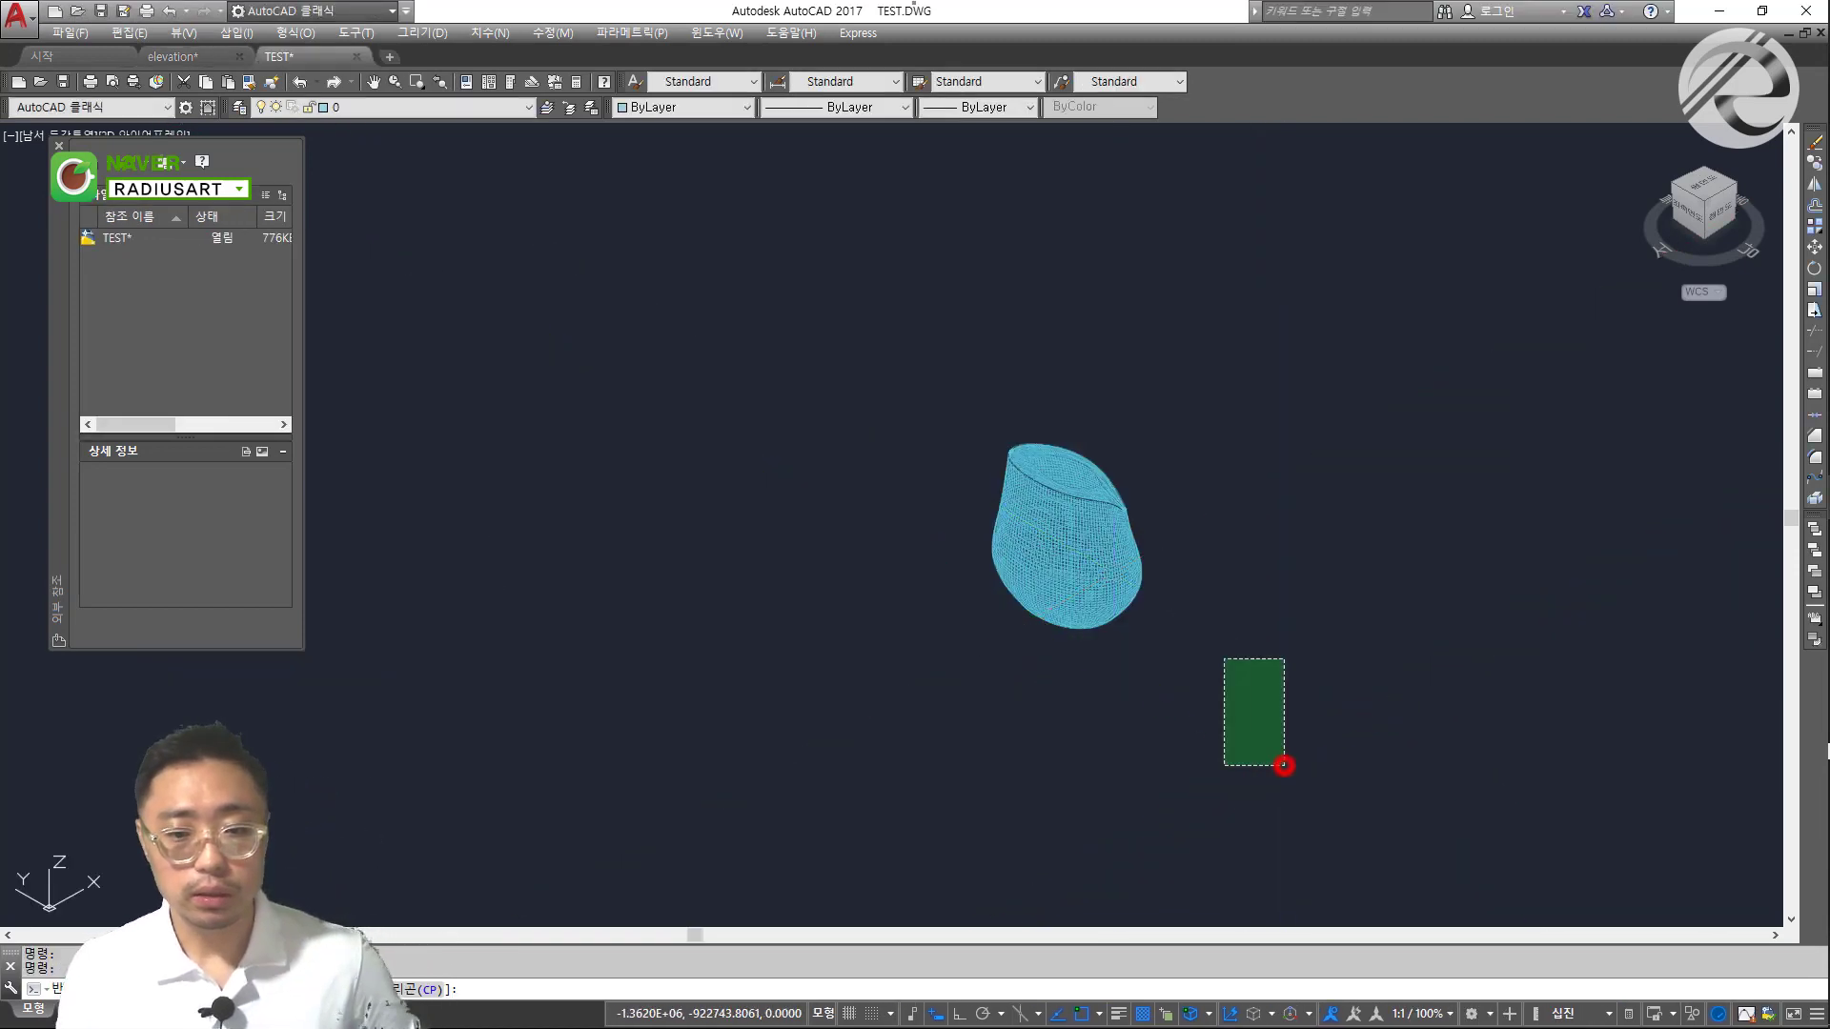
pyautogui.click(766, 326)
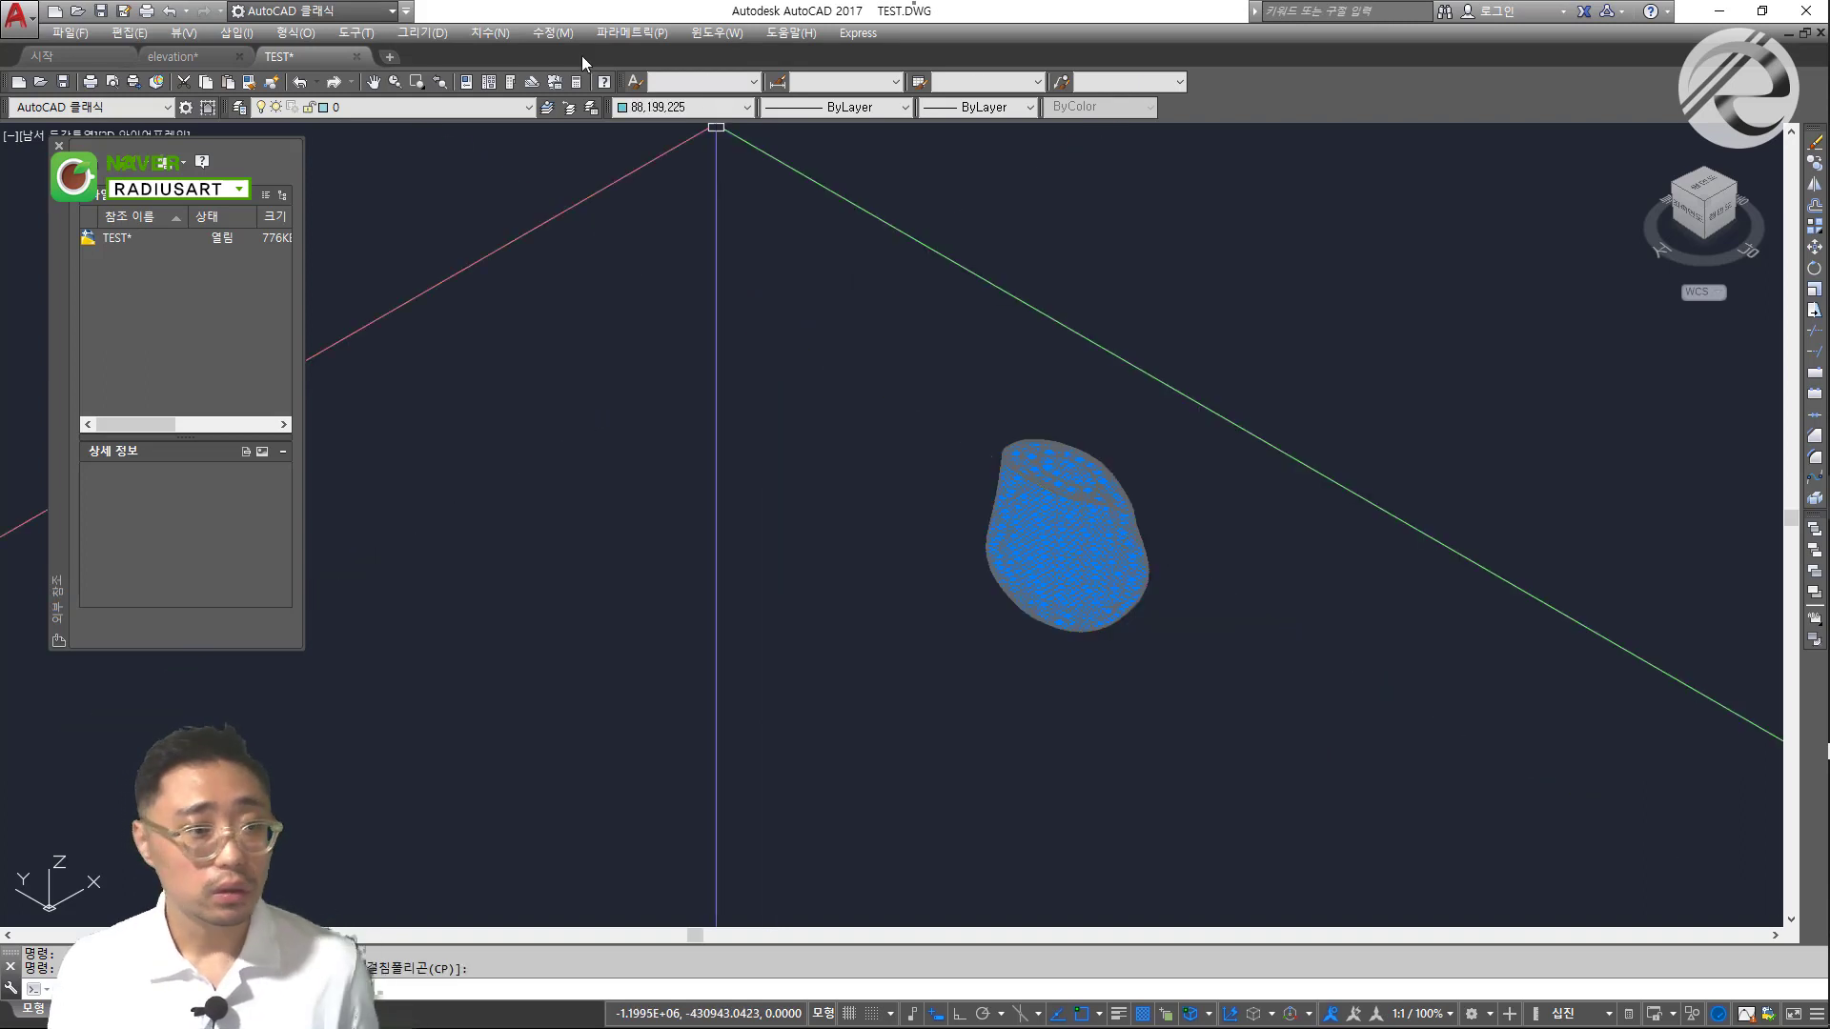
pyautogui.click(186, 33)
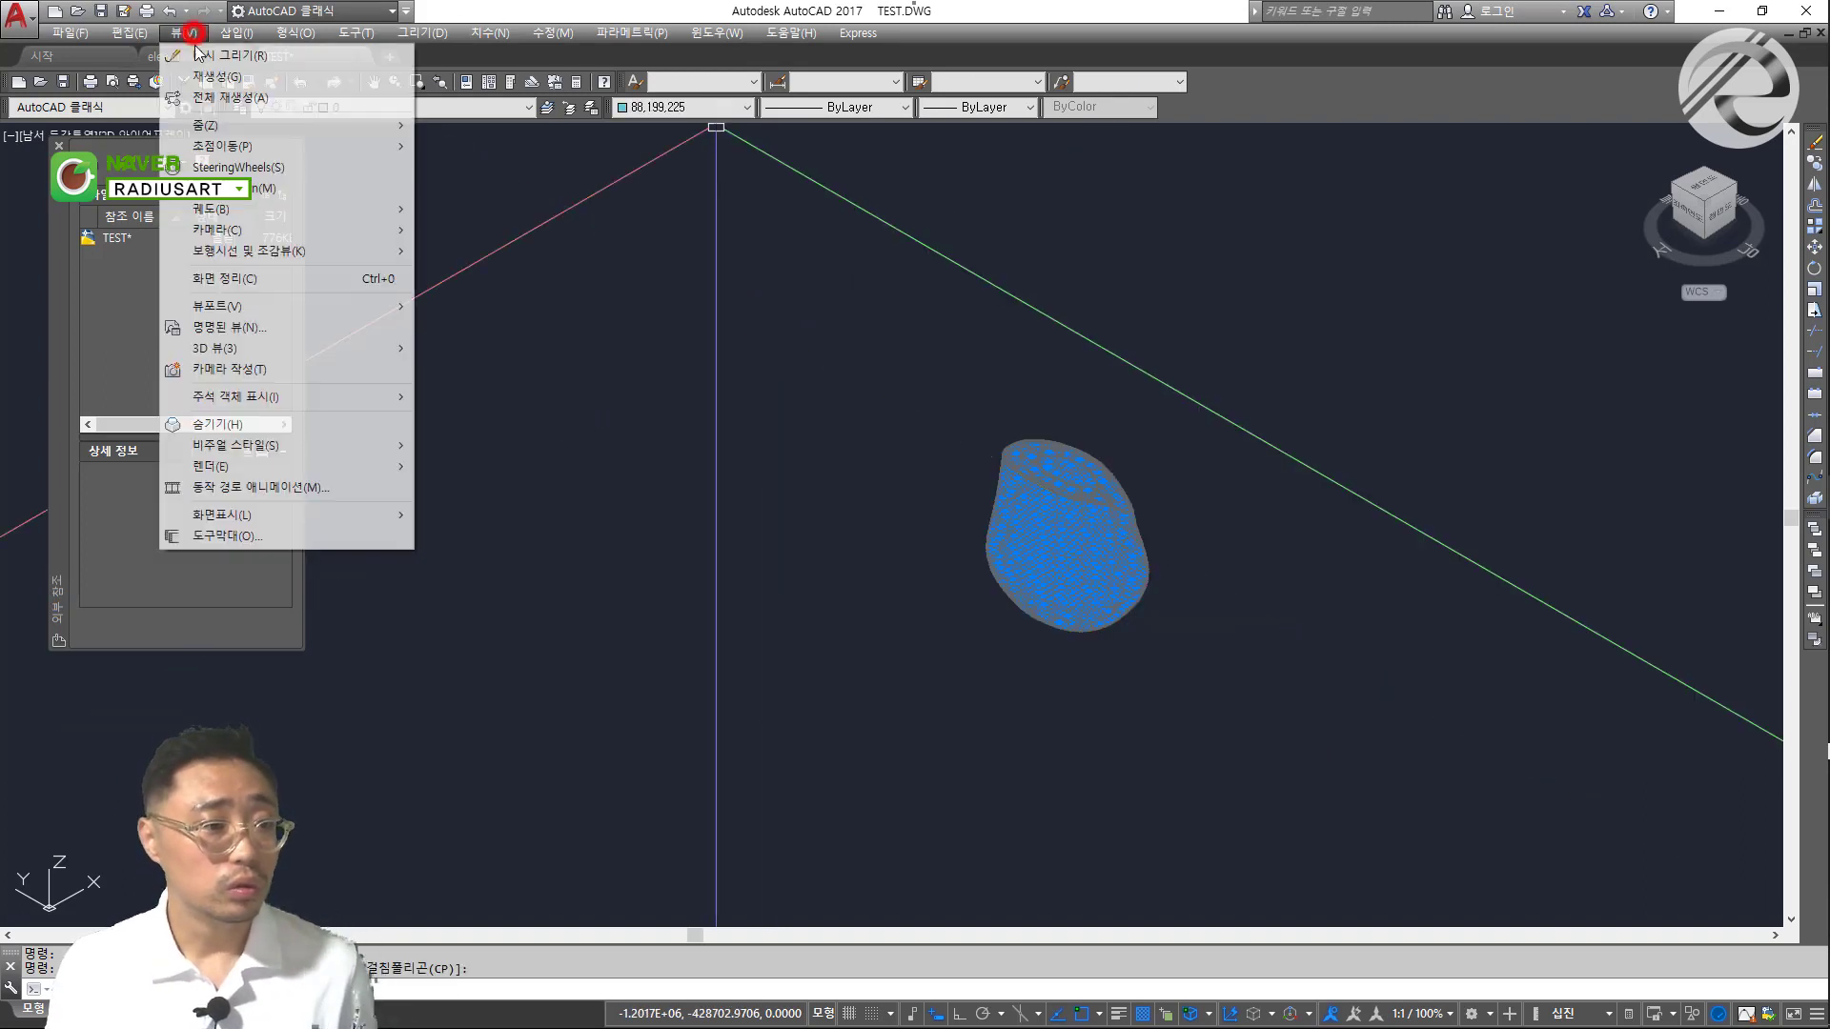
pyautogui.click(255, 348)
pyautogui.moveTo(484, 393)
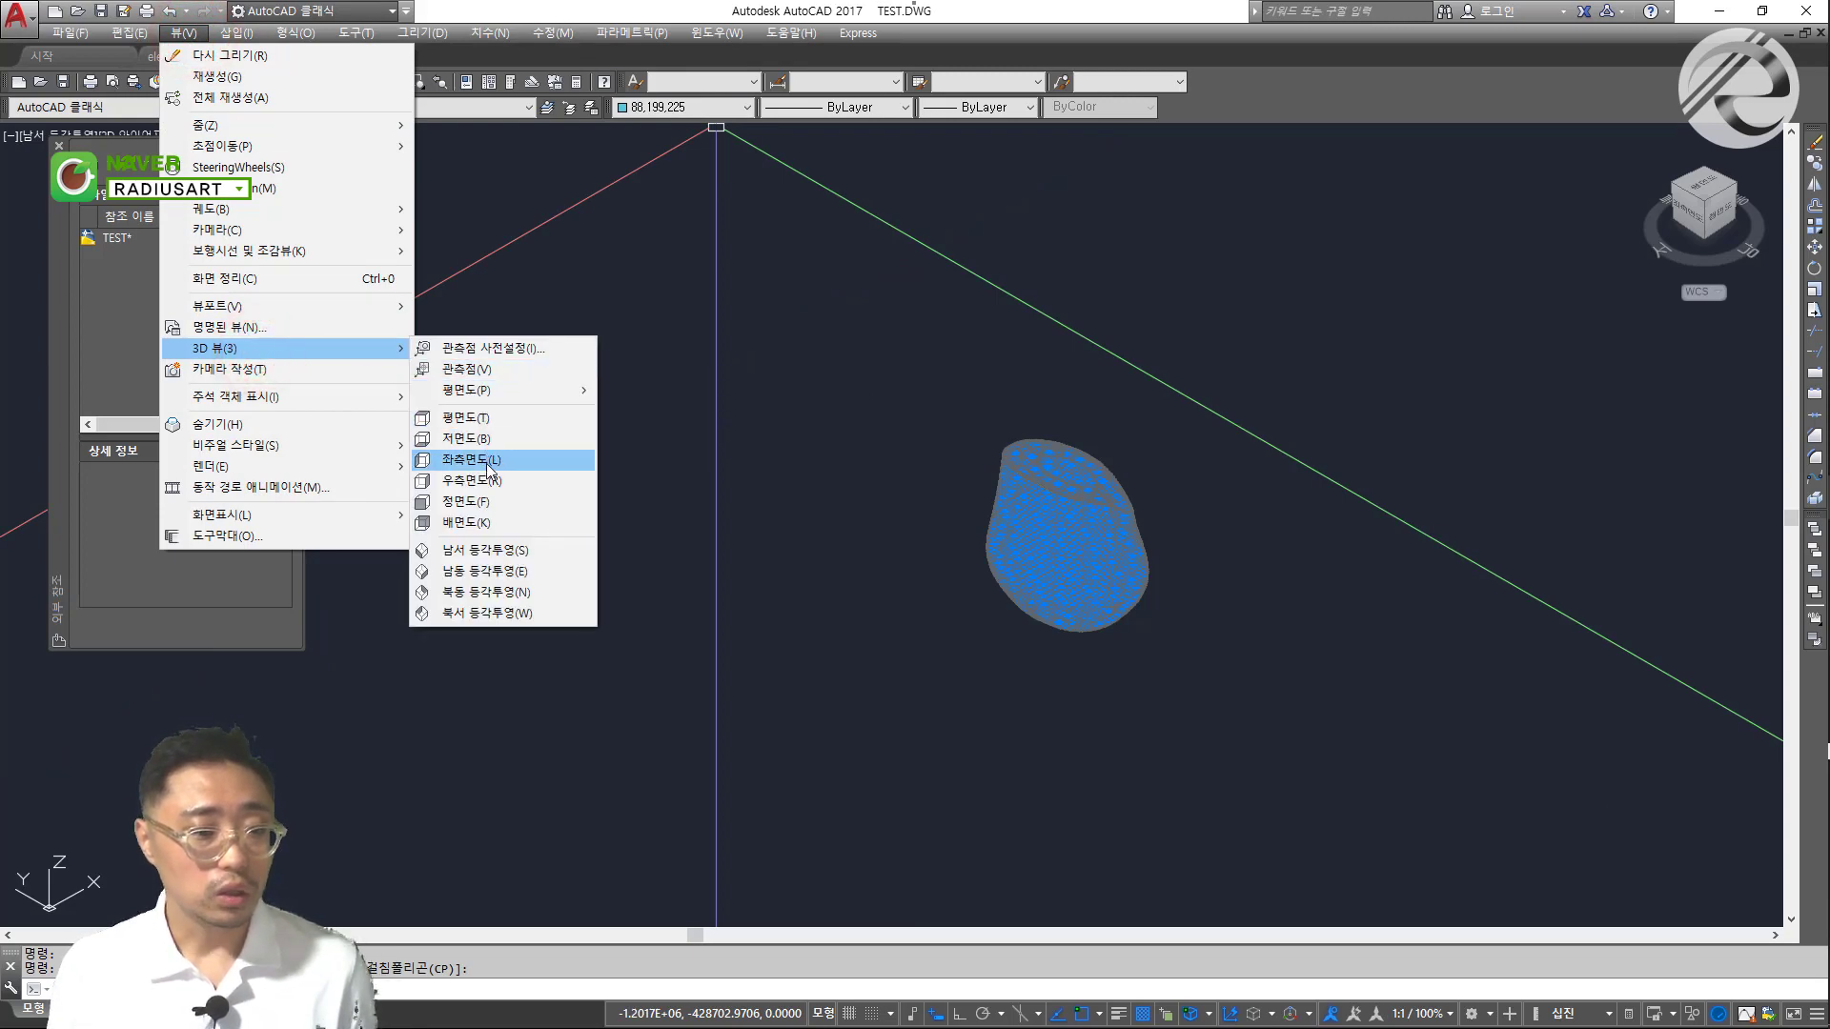
pyautogui.click(484, 503)
pyautogui.scroll(-4, 1053, 572)
pyautogui.scroll(10, 1053, 564)
pyautogui.scroll(-3, 1018, 510)
pyautogui.scroll(-4, 1014, 494)
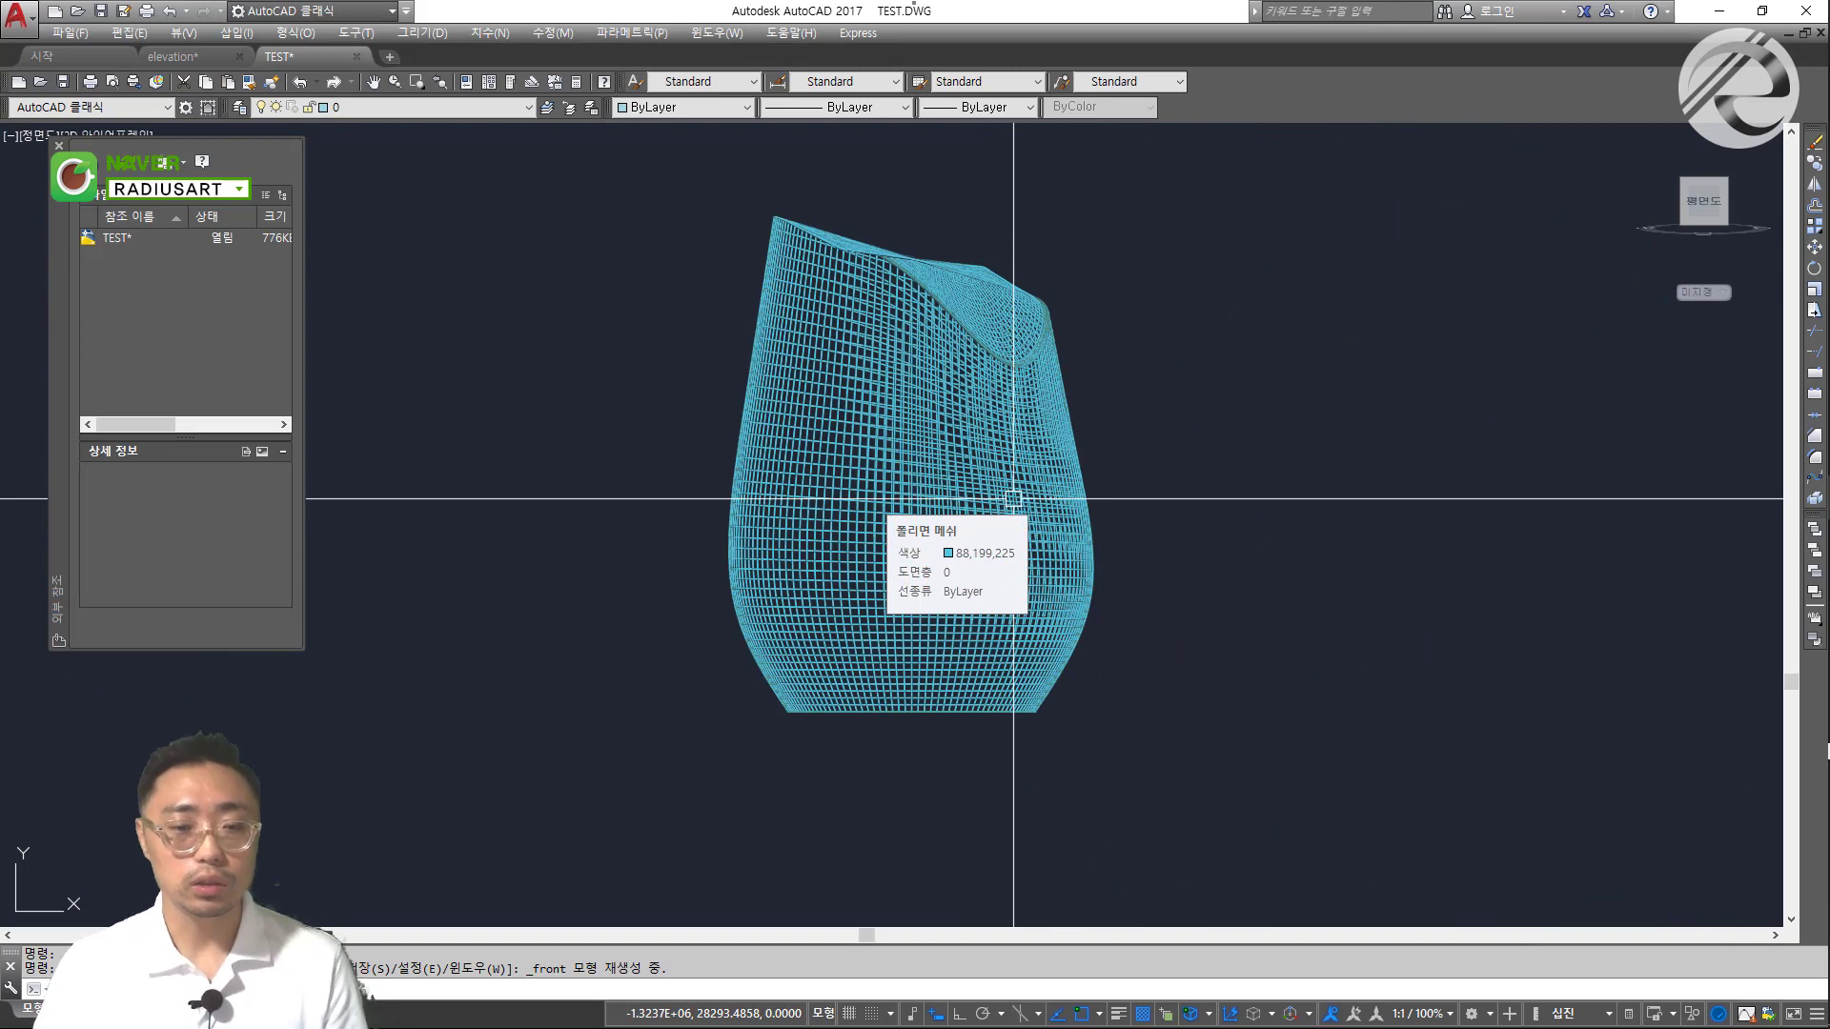
pyautogui.moveTo(1003, 420); pyautogui.dragTo(993, 459, button='middle')
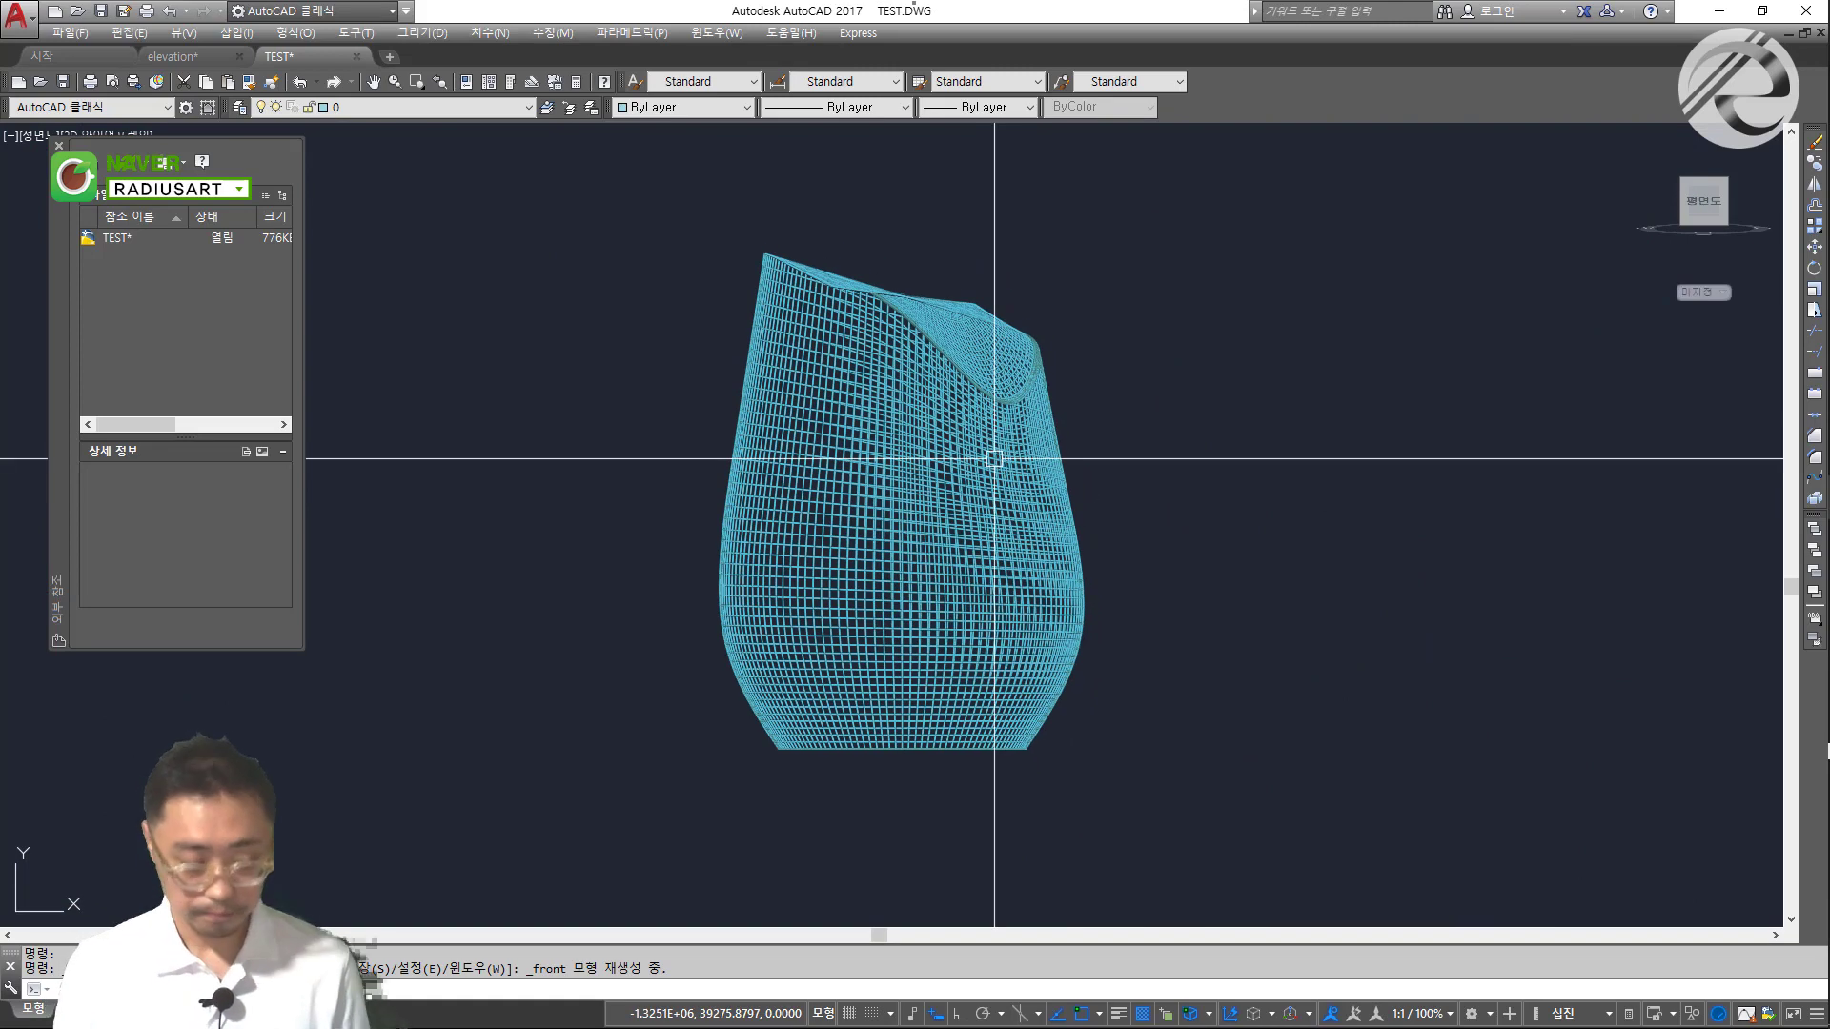
# Remove the hidden lines from the tower mesh's front elevation with the HIDE command
pyautogui.write('HIDE')
pyautogui.press('space')
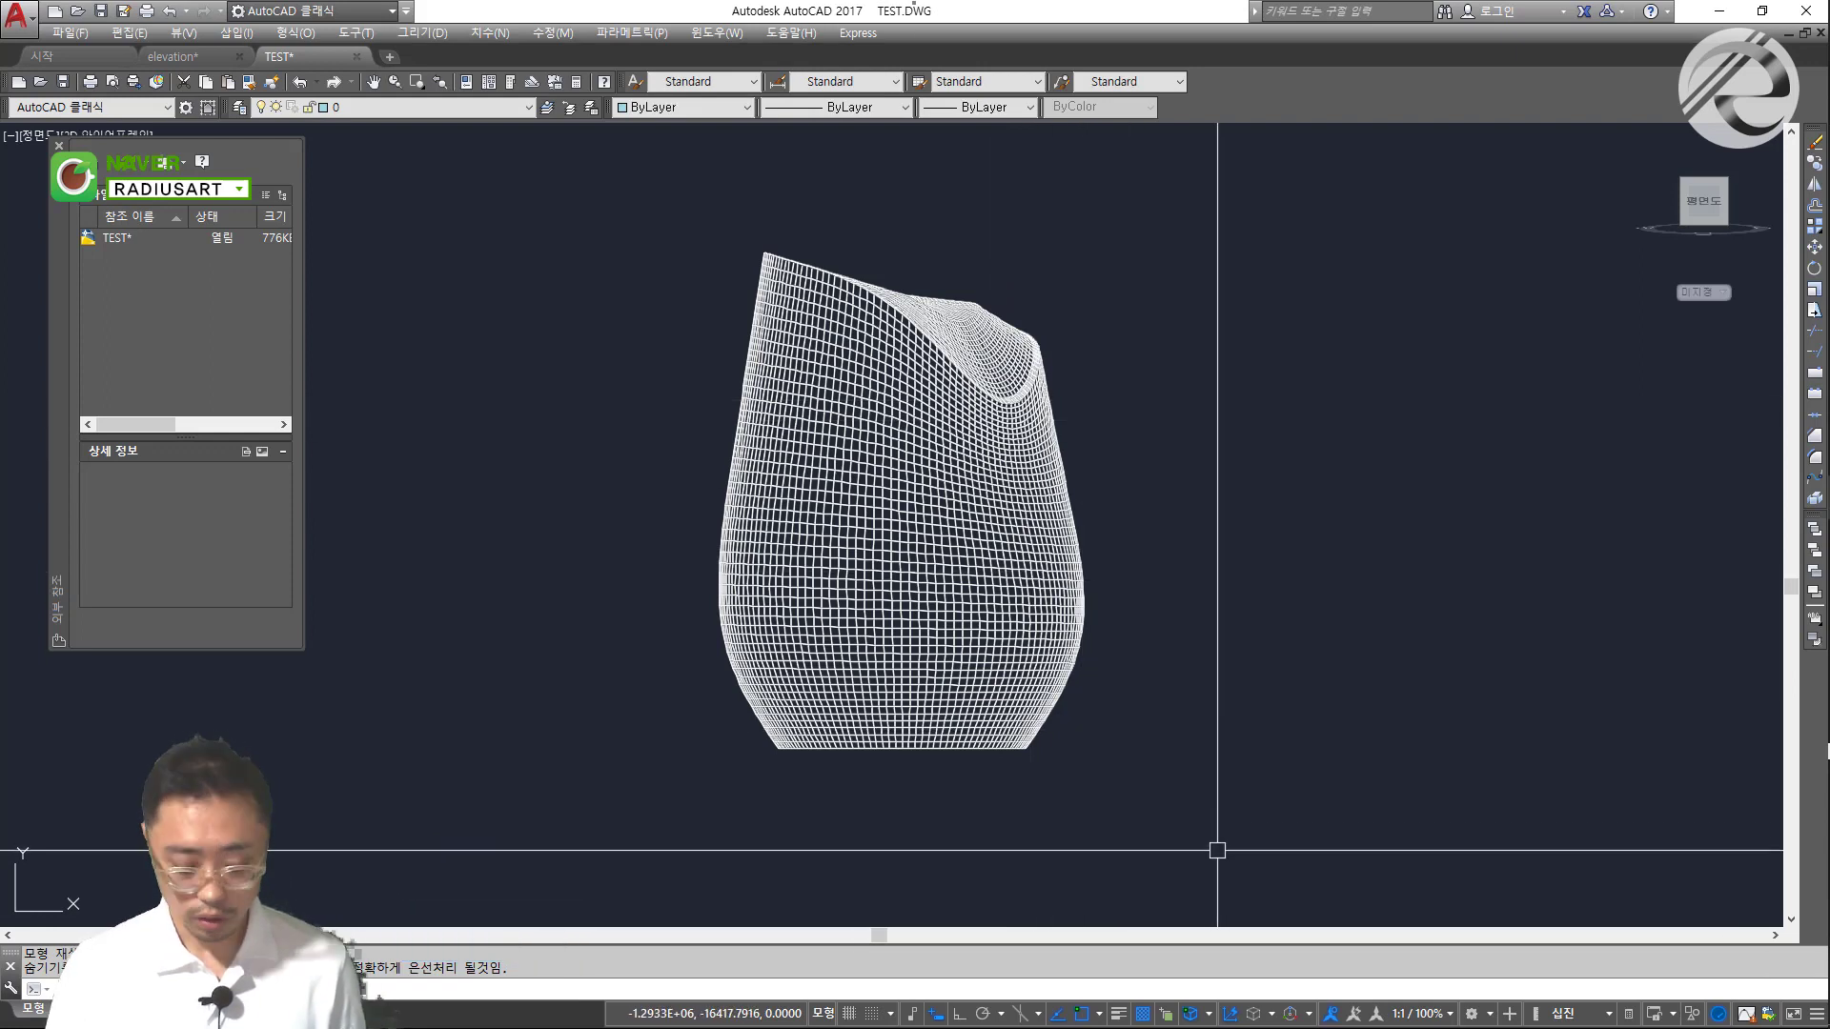
# Bring up the plot settings for the hidden-line elevation and close them without plotting
pyautogui.hotkey('ctrl', 'p')
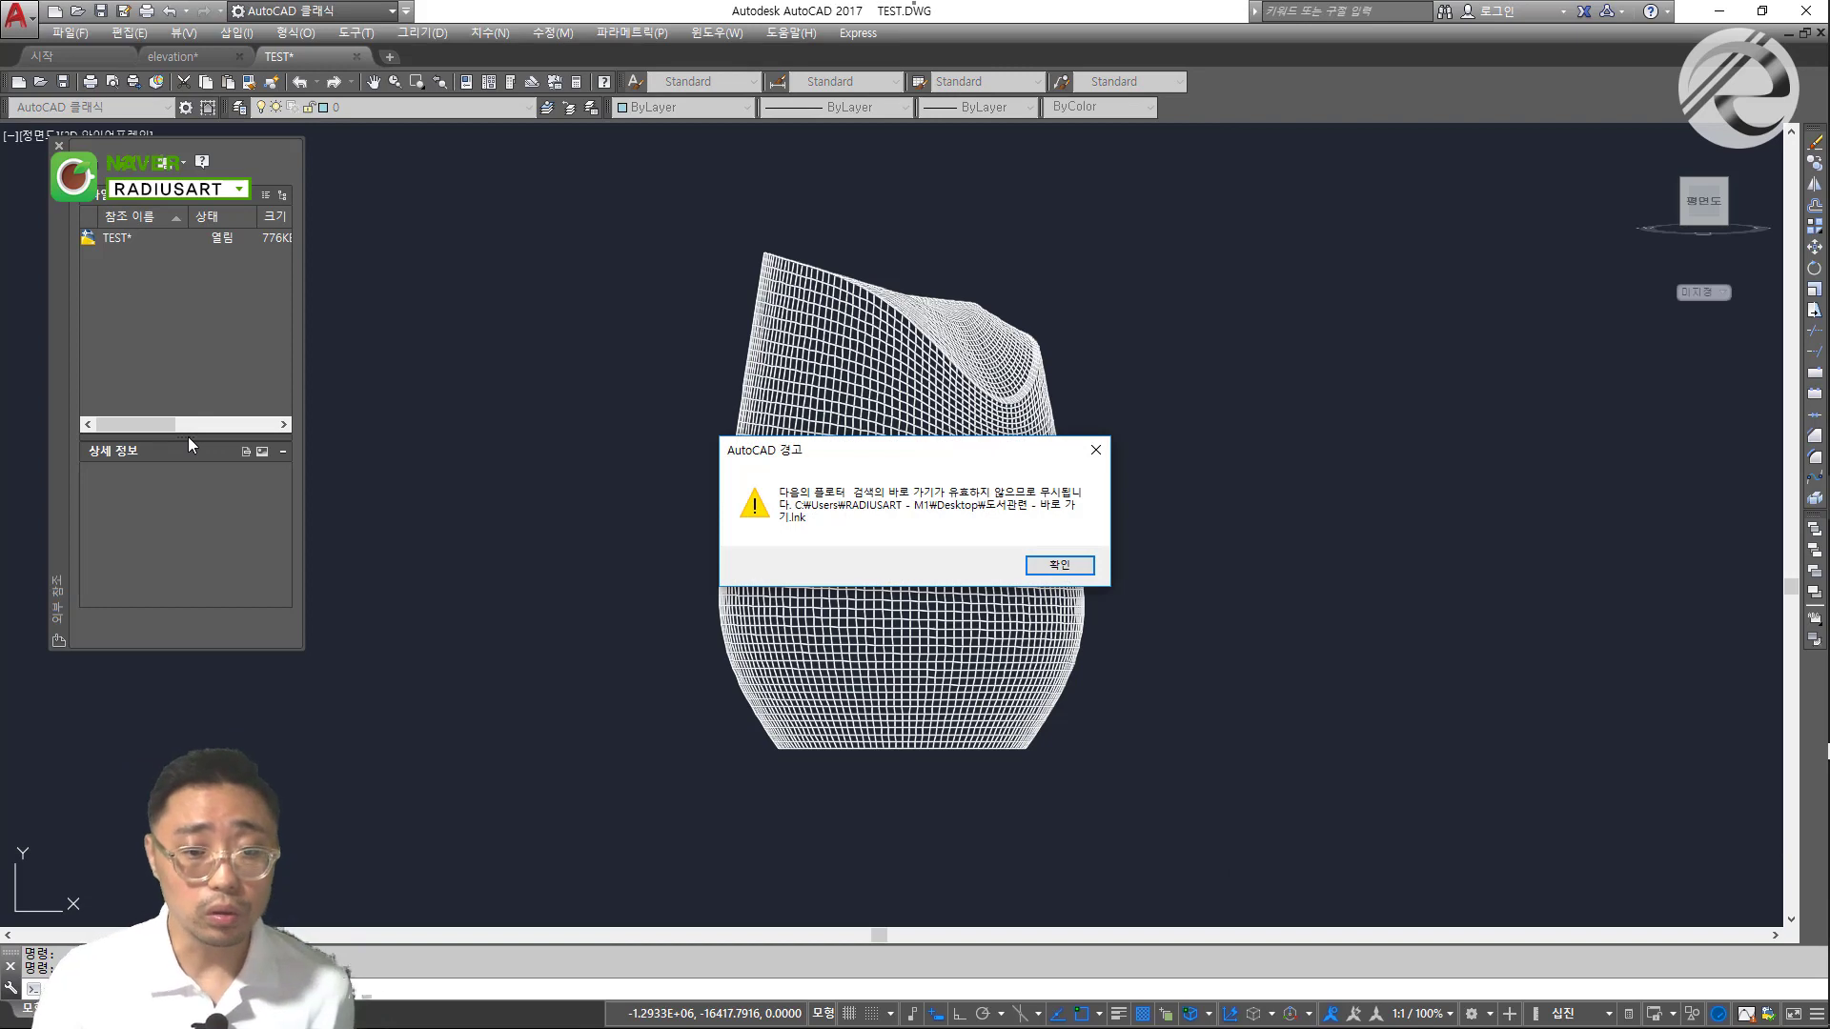
pyautogui.click(1052, 566)
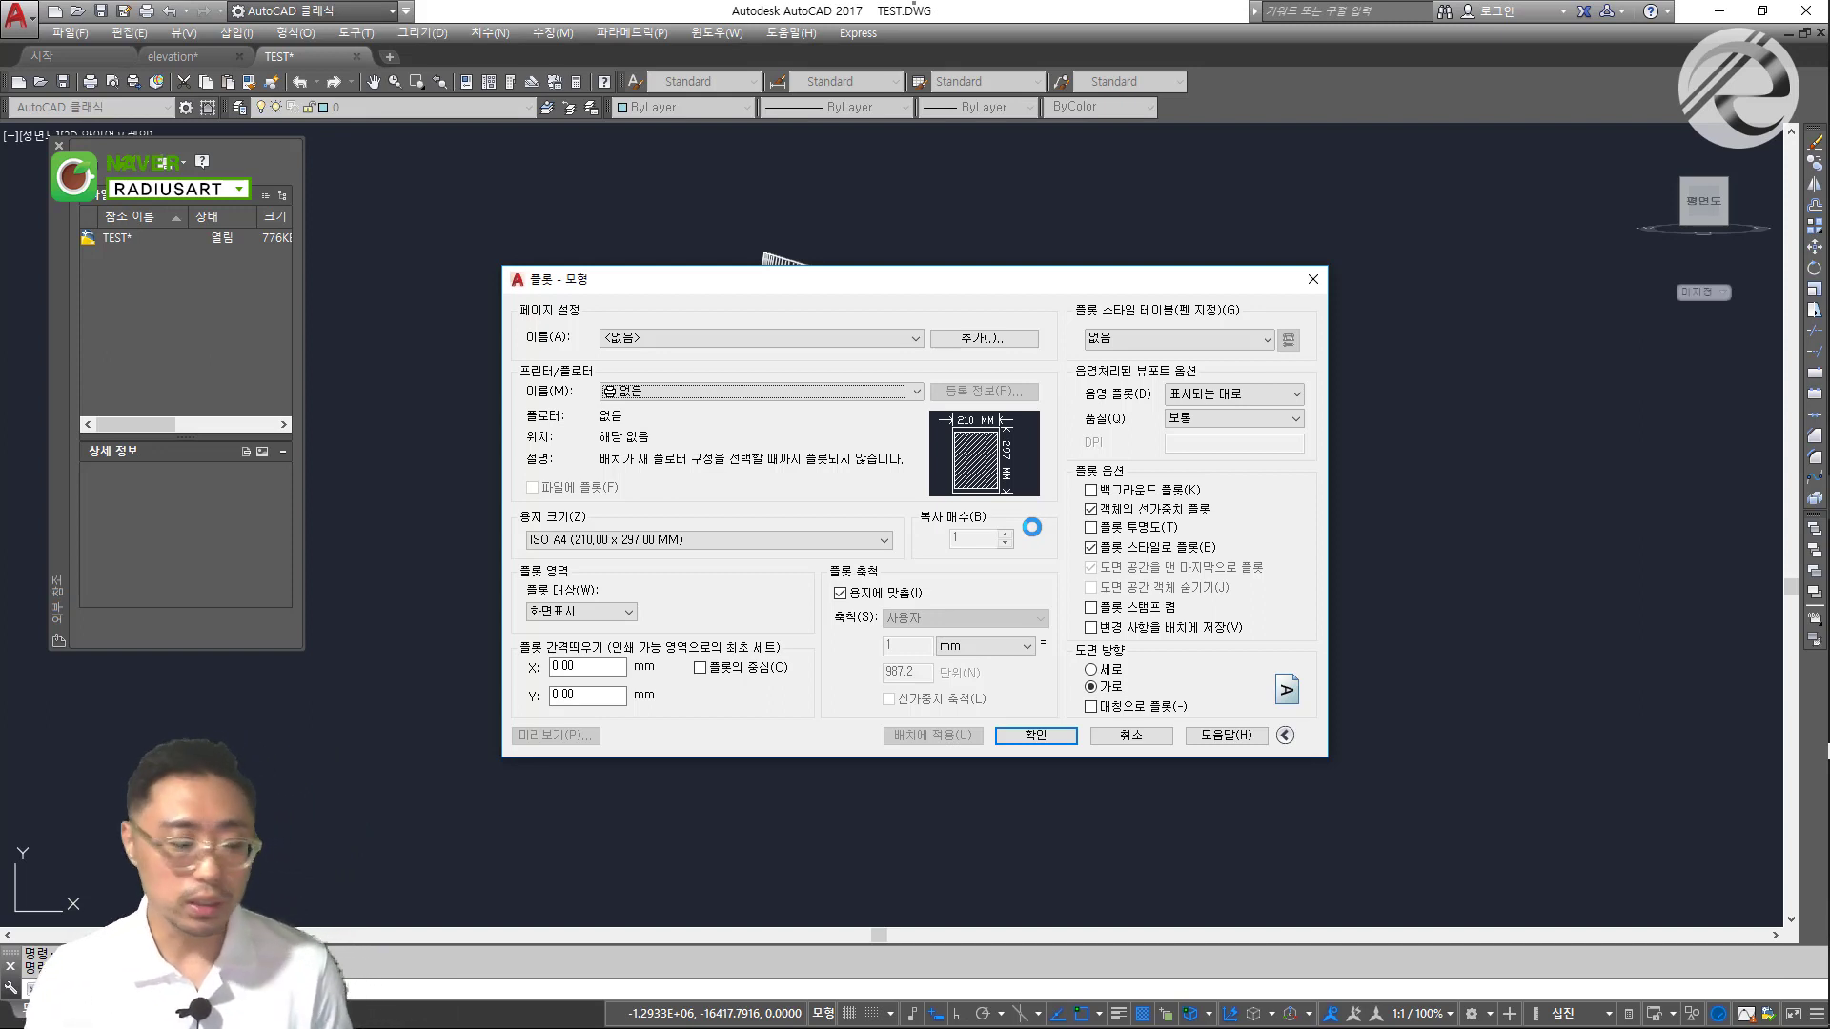
pyautogui.click(1131, 735)
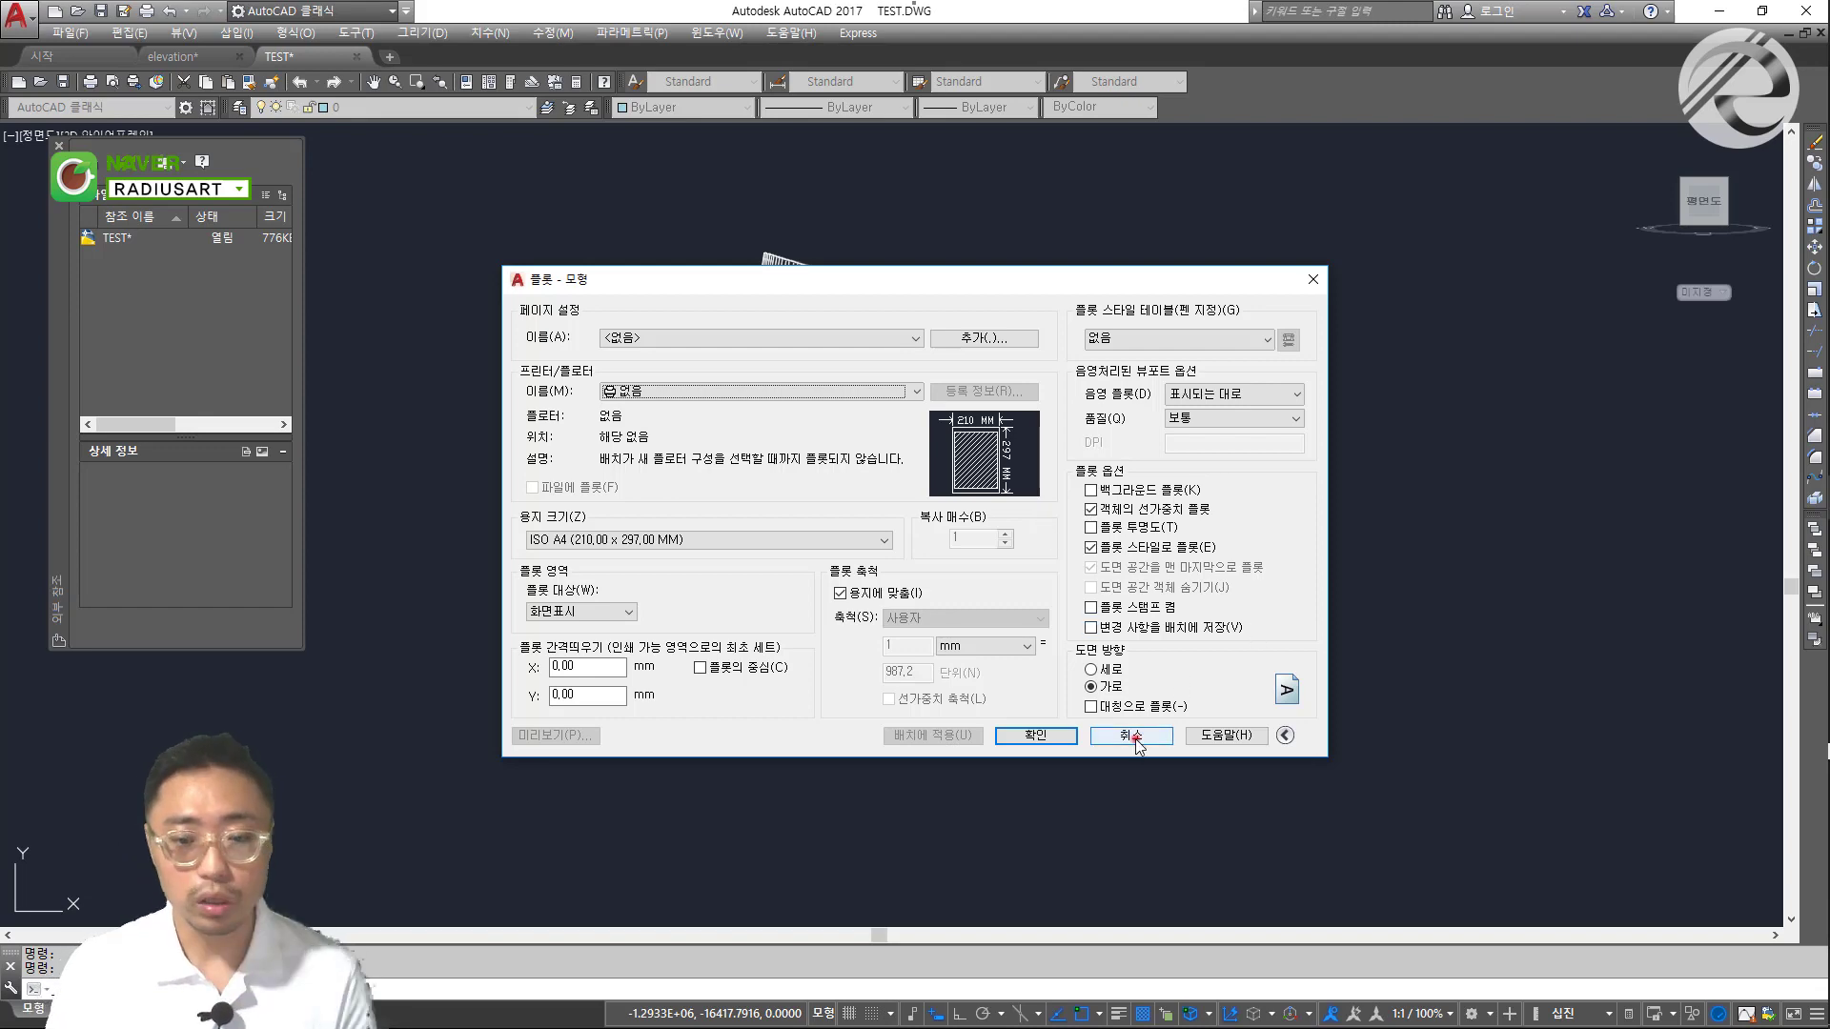
pyautogui.press('Escape')
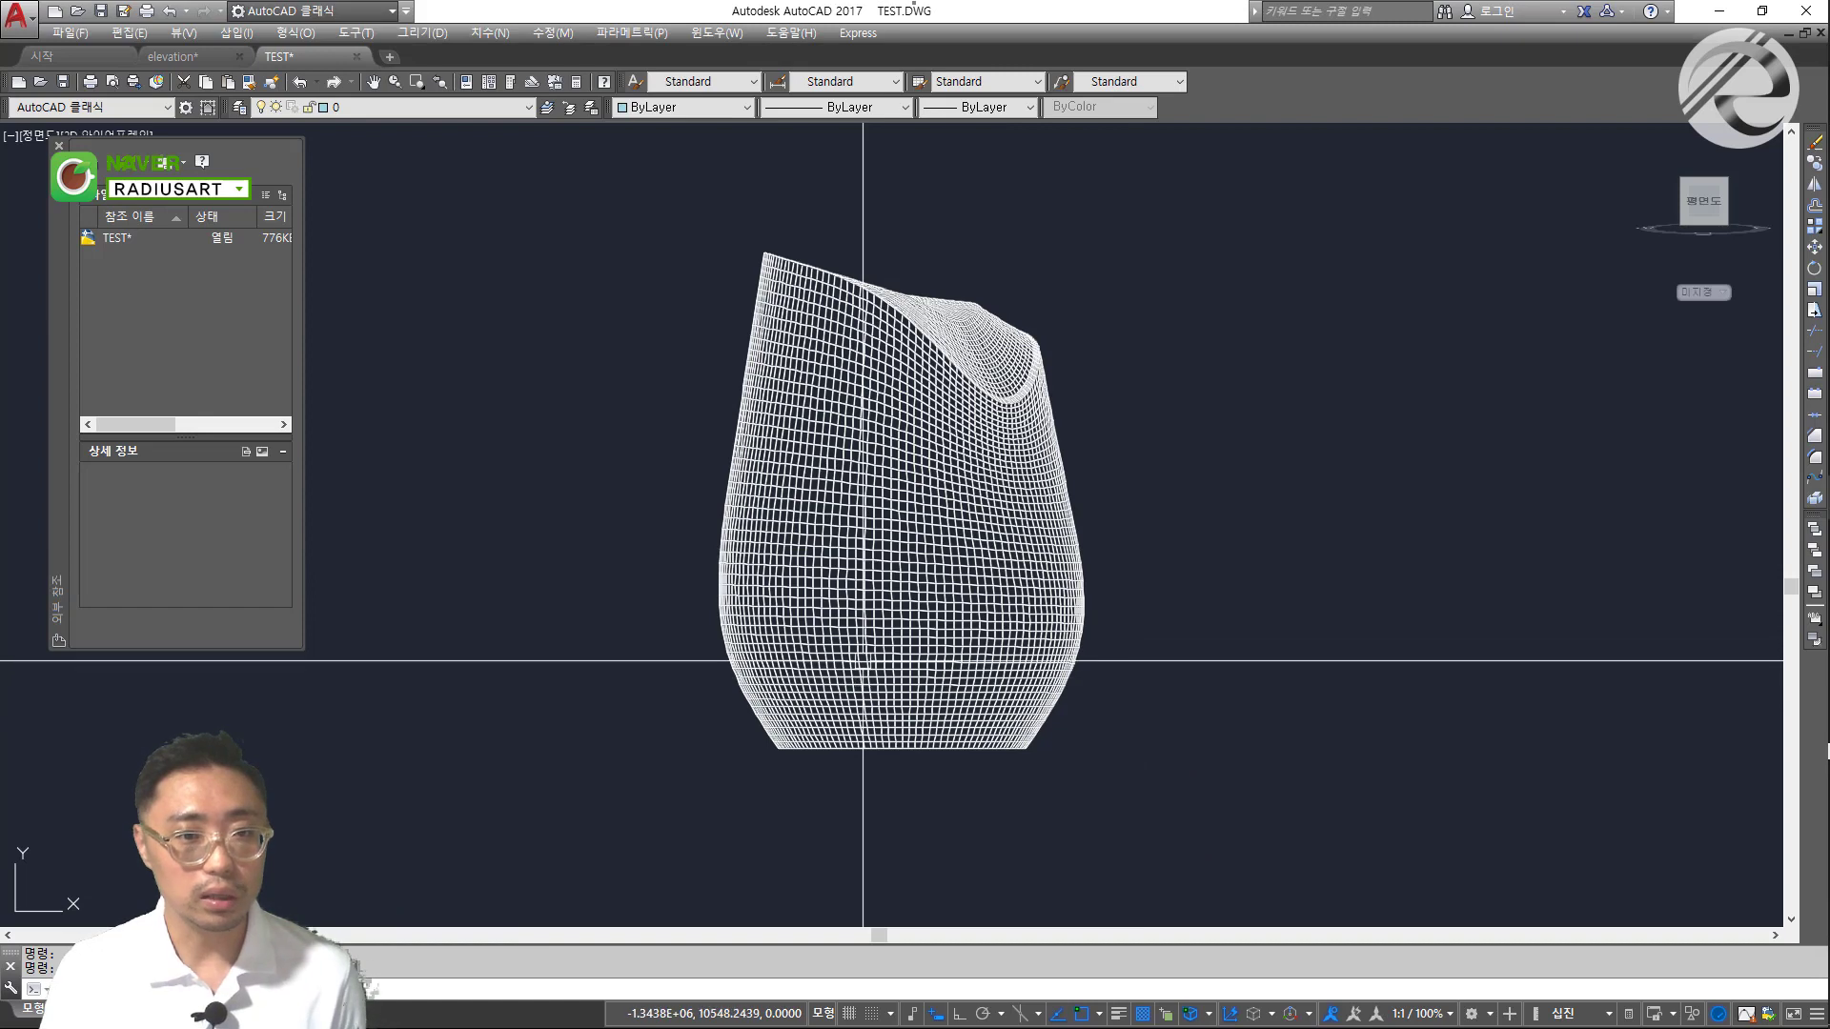
# Switch to 3ds Max, look over all the tower variants together from a lower angle, and leave nothing selected
pyautogui.hotkey('alt', 'Tab')
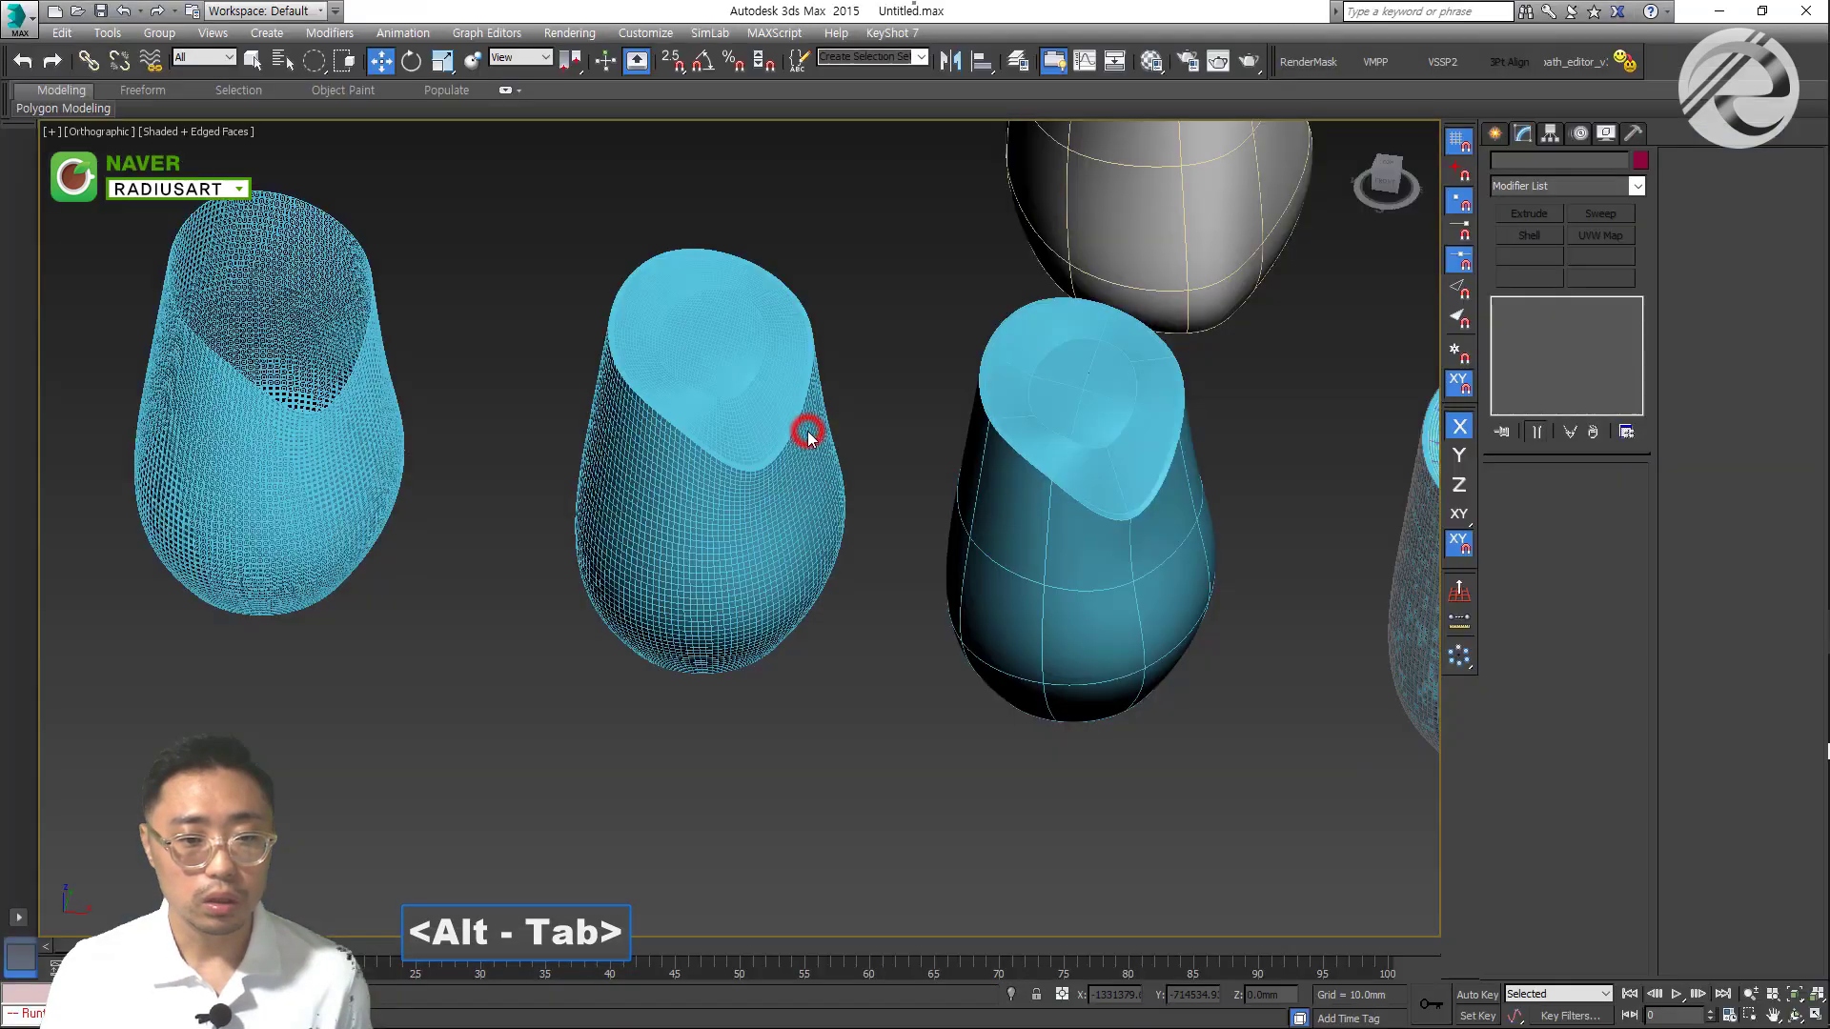
pyautogui.scroll(-5, 808, 435)
pyautogui.keyDown('alt'); pyautogui.moveTo(867, 466); pyautogui.dragTo(888, 682, button='middle'); pyautogui.keyUp('alt')
pyautogui.click(883, 567)
pyautogui.scroll(3, 877, 652)
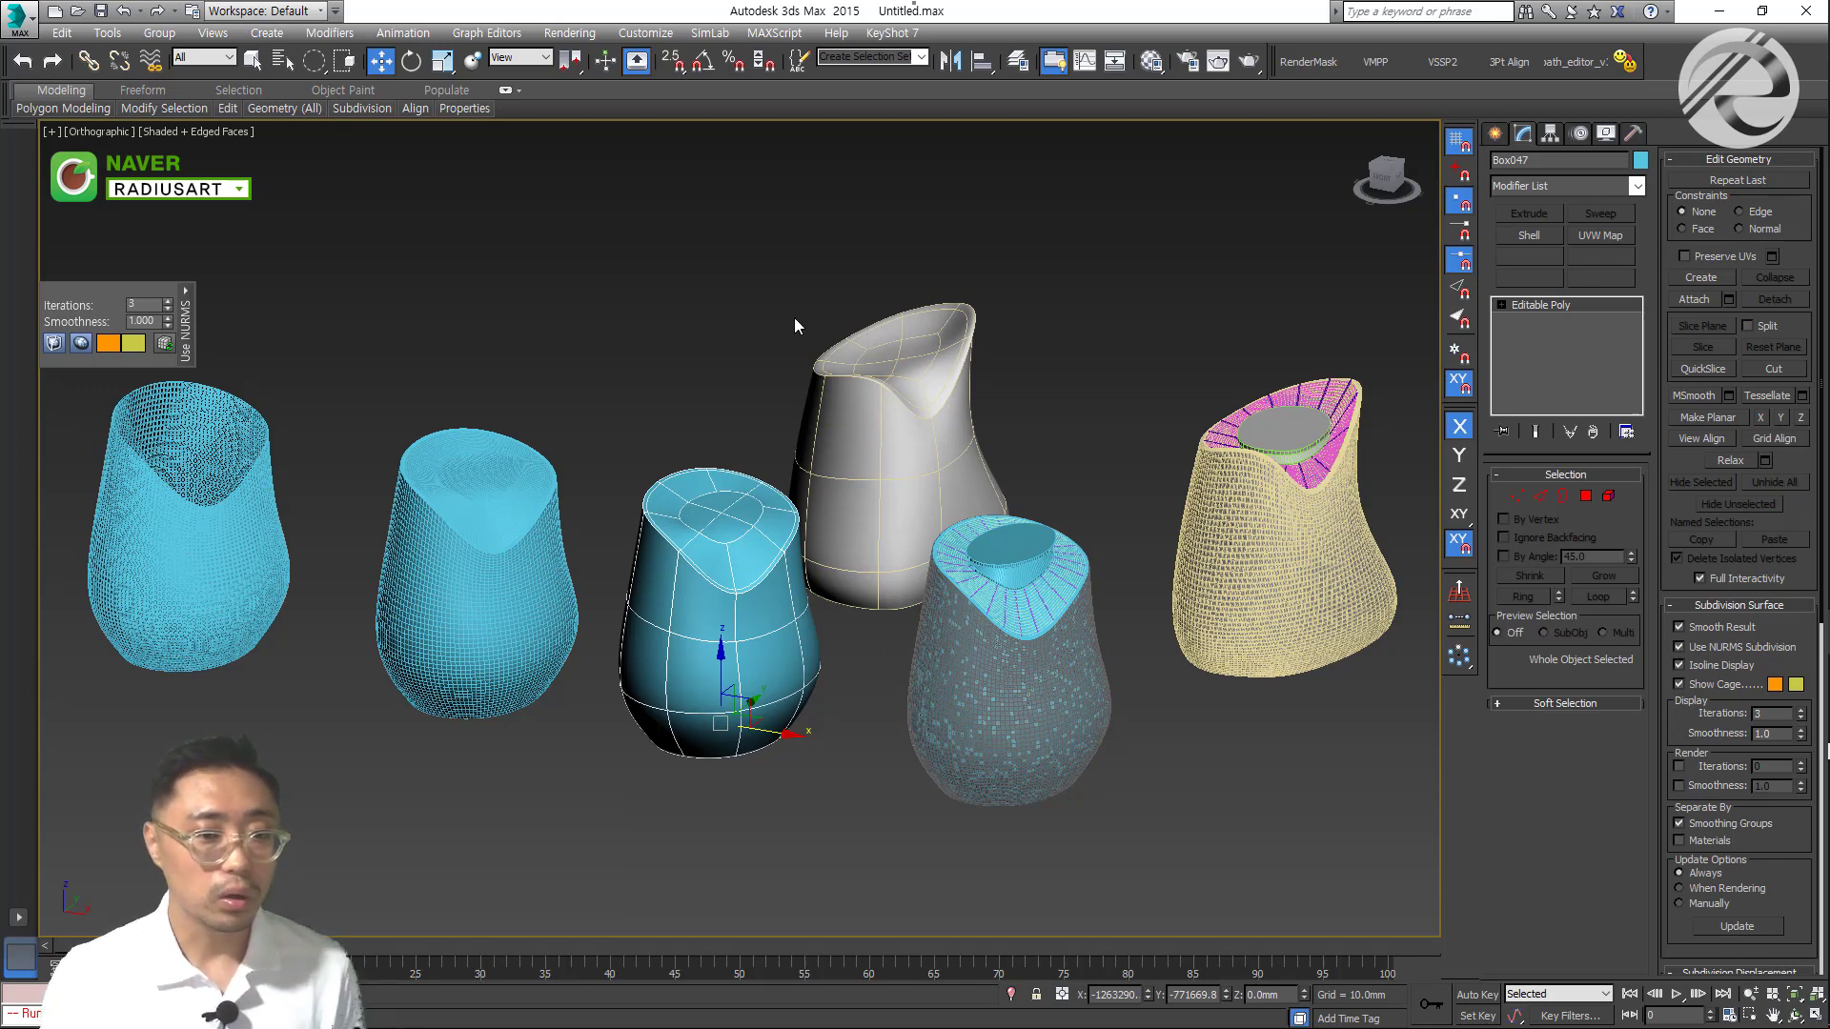
pyautogui.click(783, 364)
pyautogui.scroll(-3, 736, 360)
pyautogui.moveTo(737, 360); pyautogui.dragTo(785, 410, button='middle')
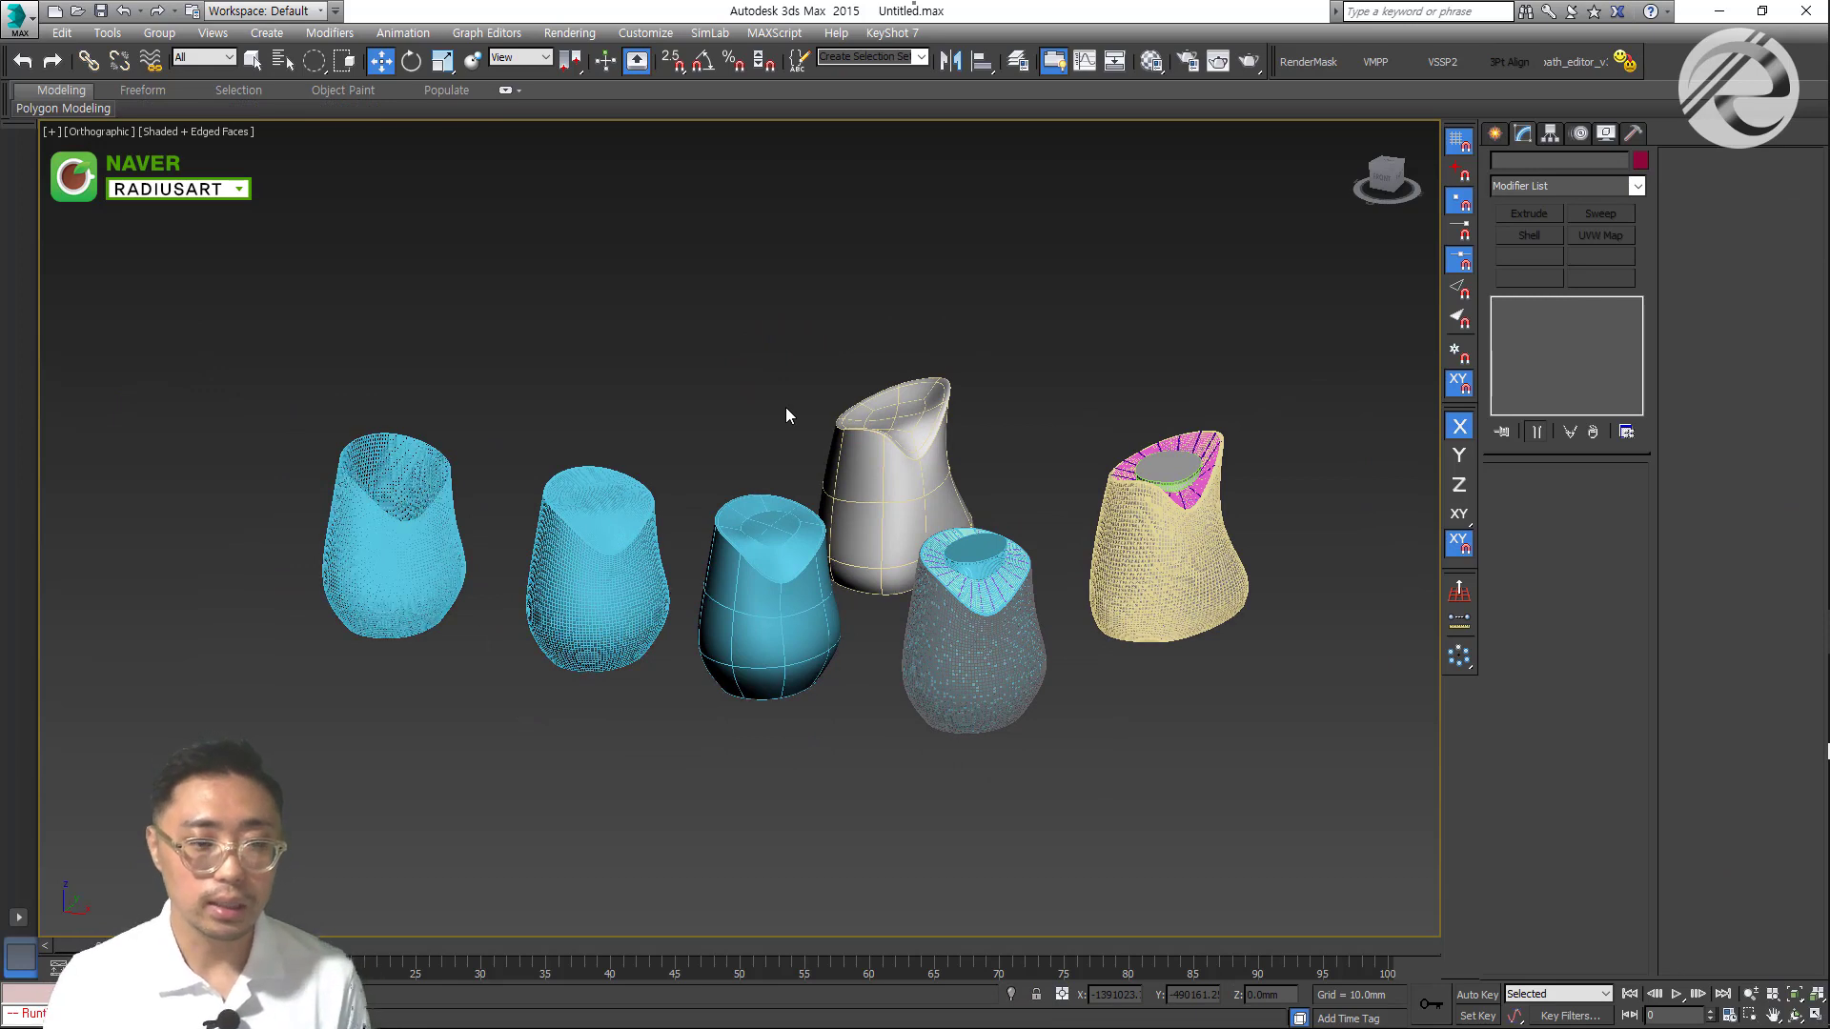